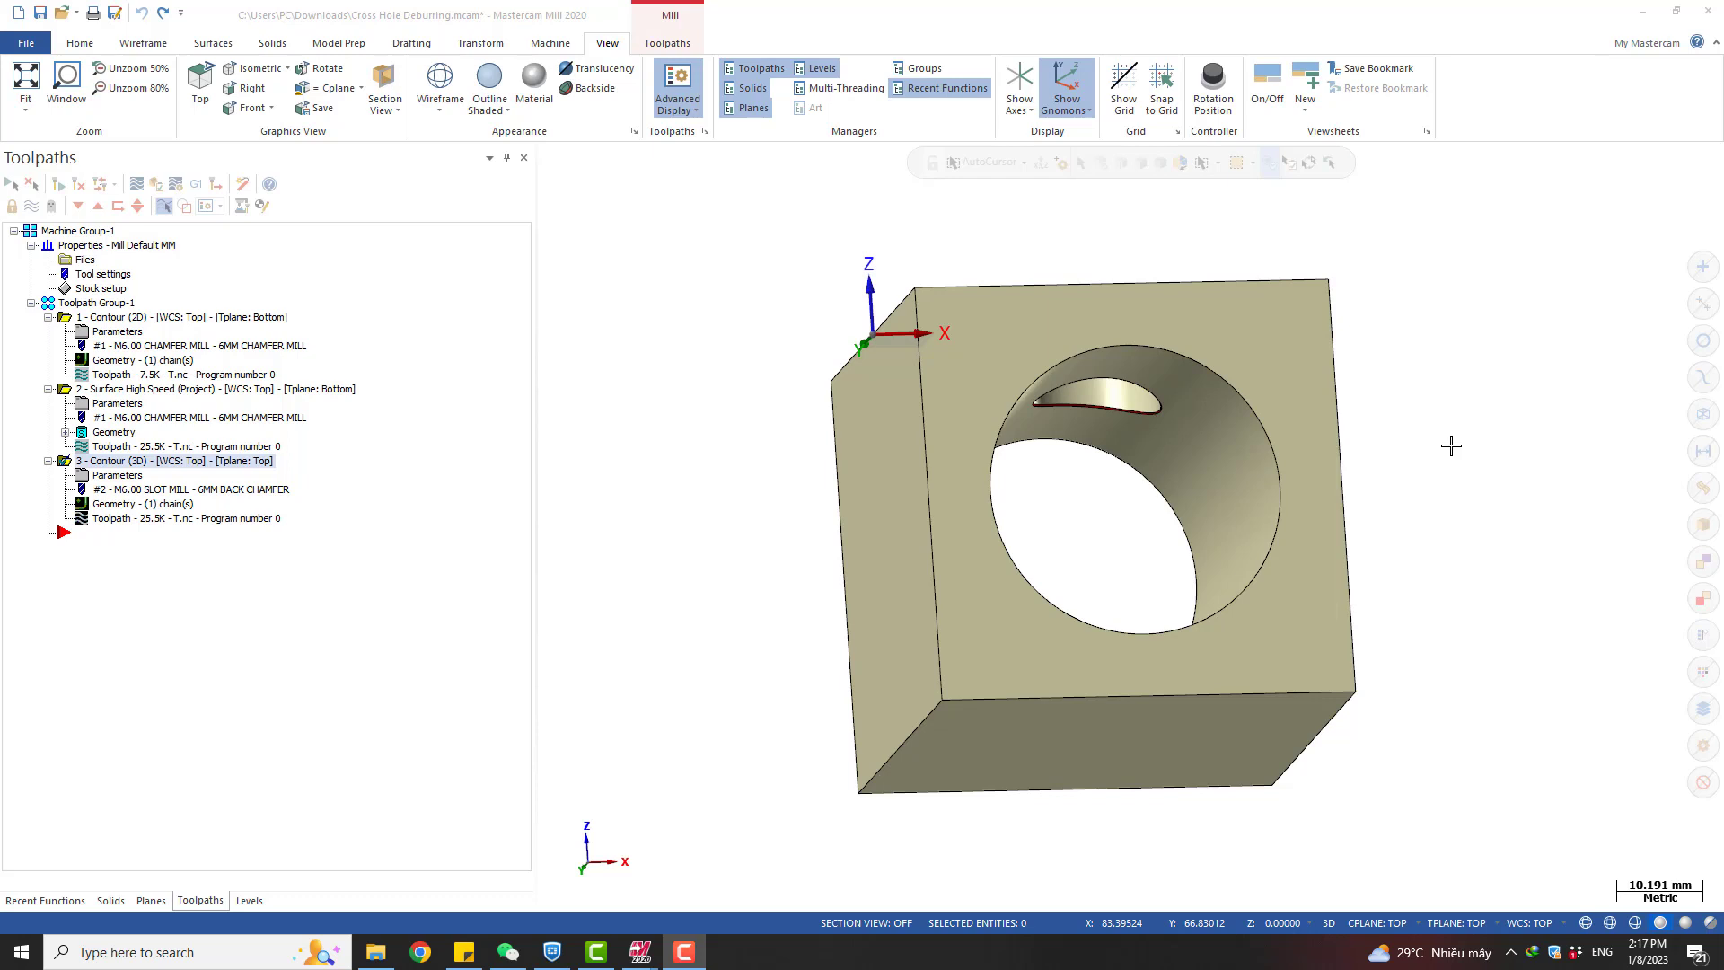
Backplot the Contour (3D) toolpath and step the back chamfer mill down into the cross hole
mouse_move(1451, 445)
middle_mouse_down()
mouse_move(1446, 404)
mouse_move(1459, 412)
middle_mouse_up()
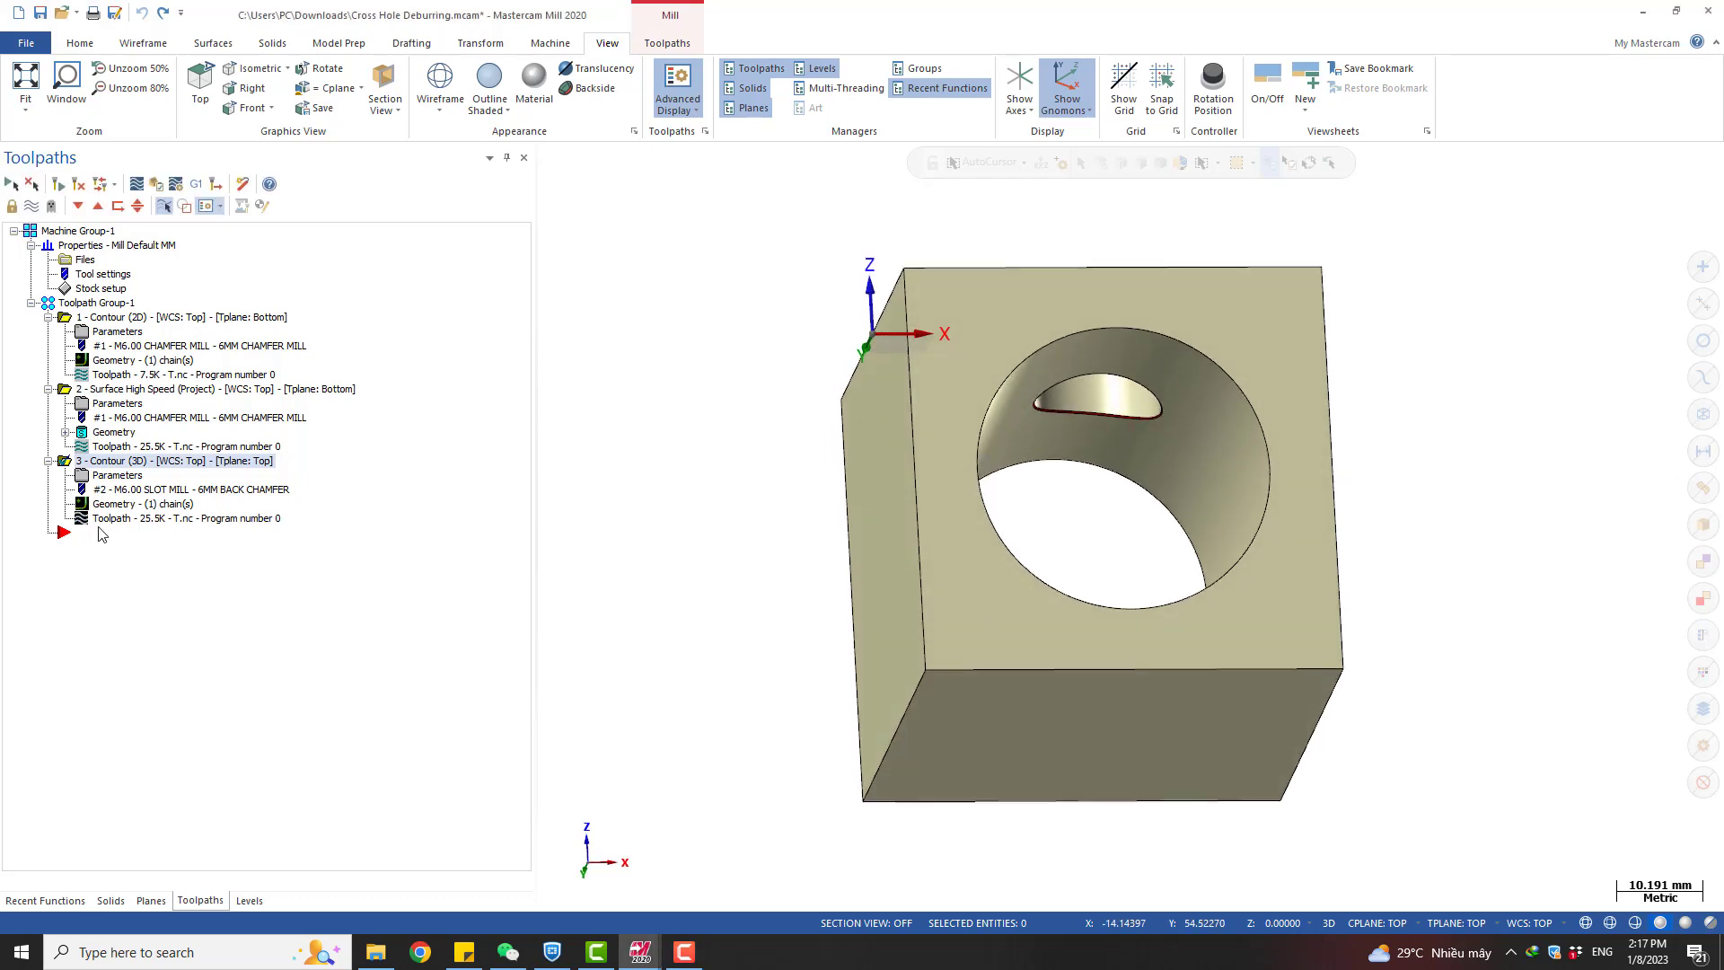
scroll(1115, 393, "up", 1)
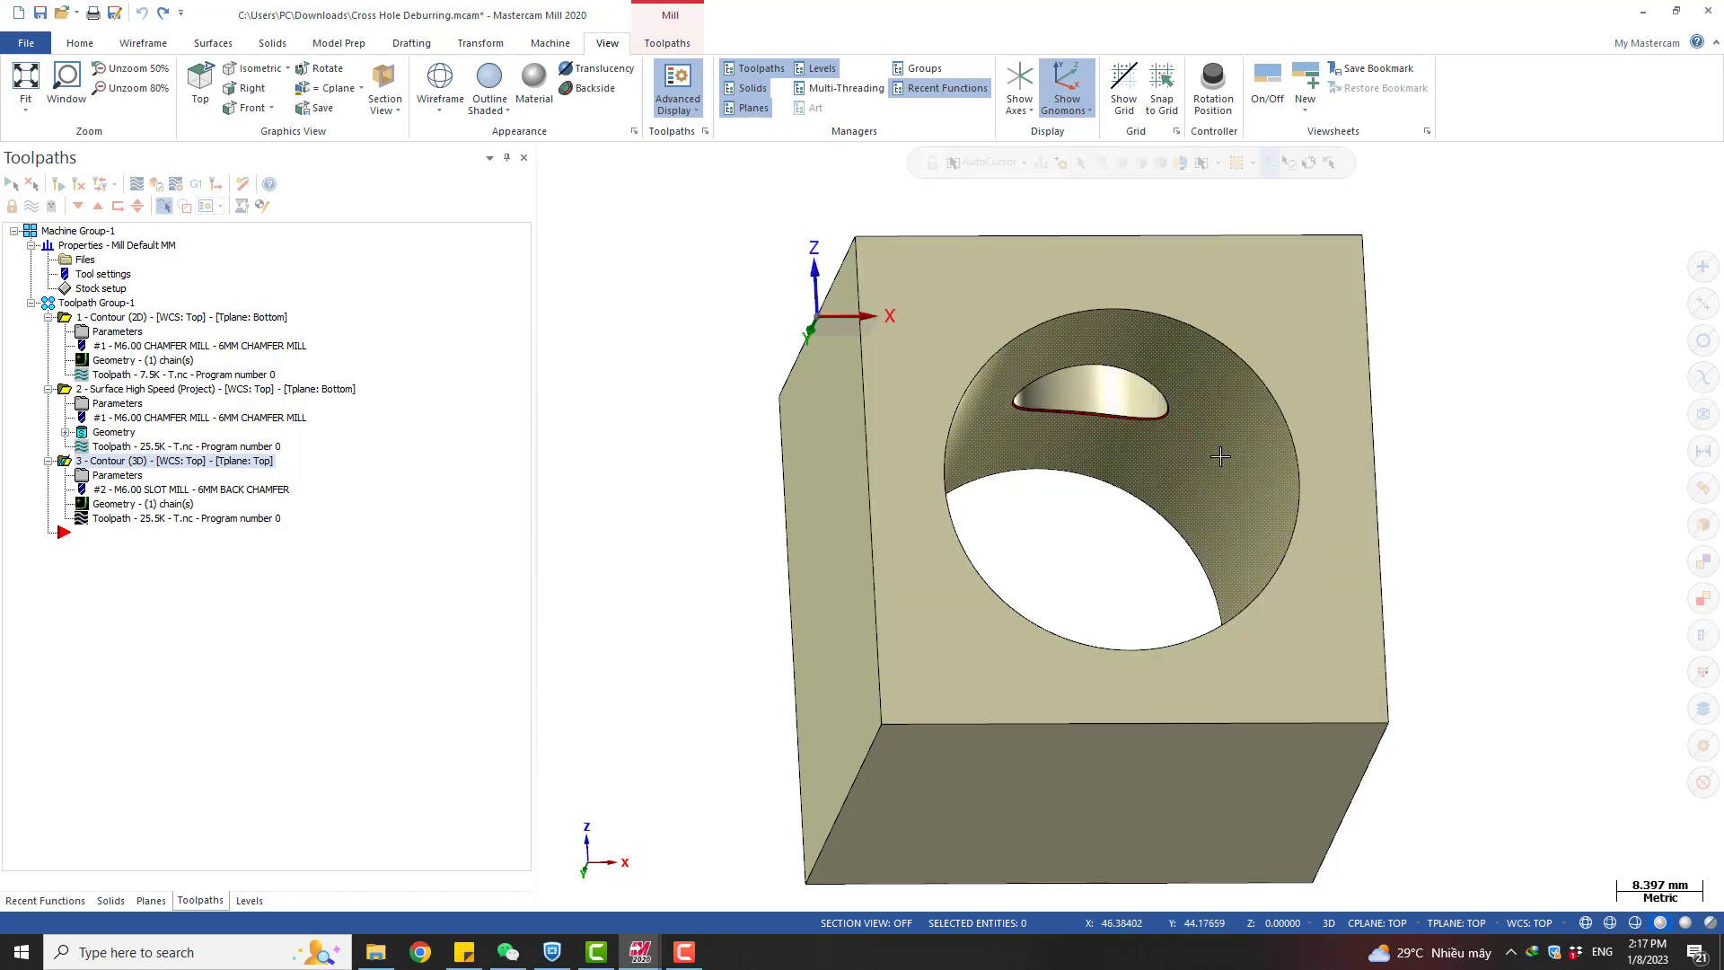
left_click(143, 521)
key("s")
key("s")
key("s")
scroll(1109, 425, "up", 1)
middle_click_drag(1119, 418, 1098, 429)
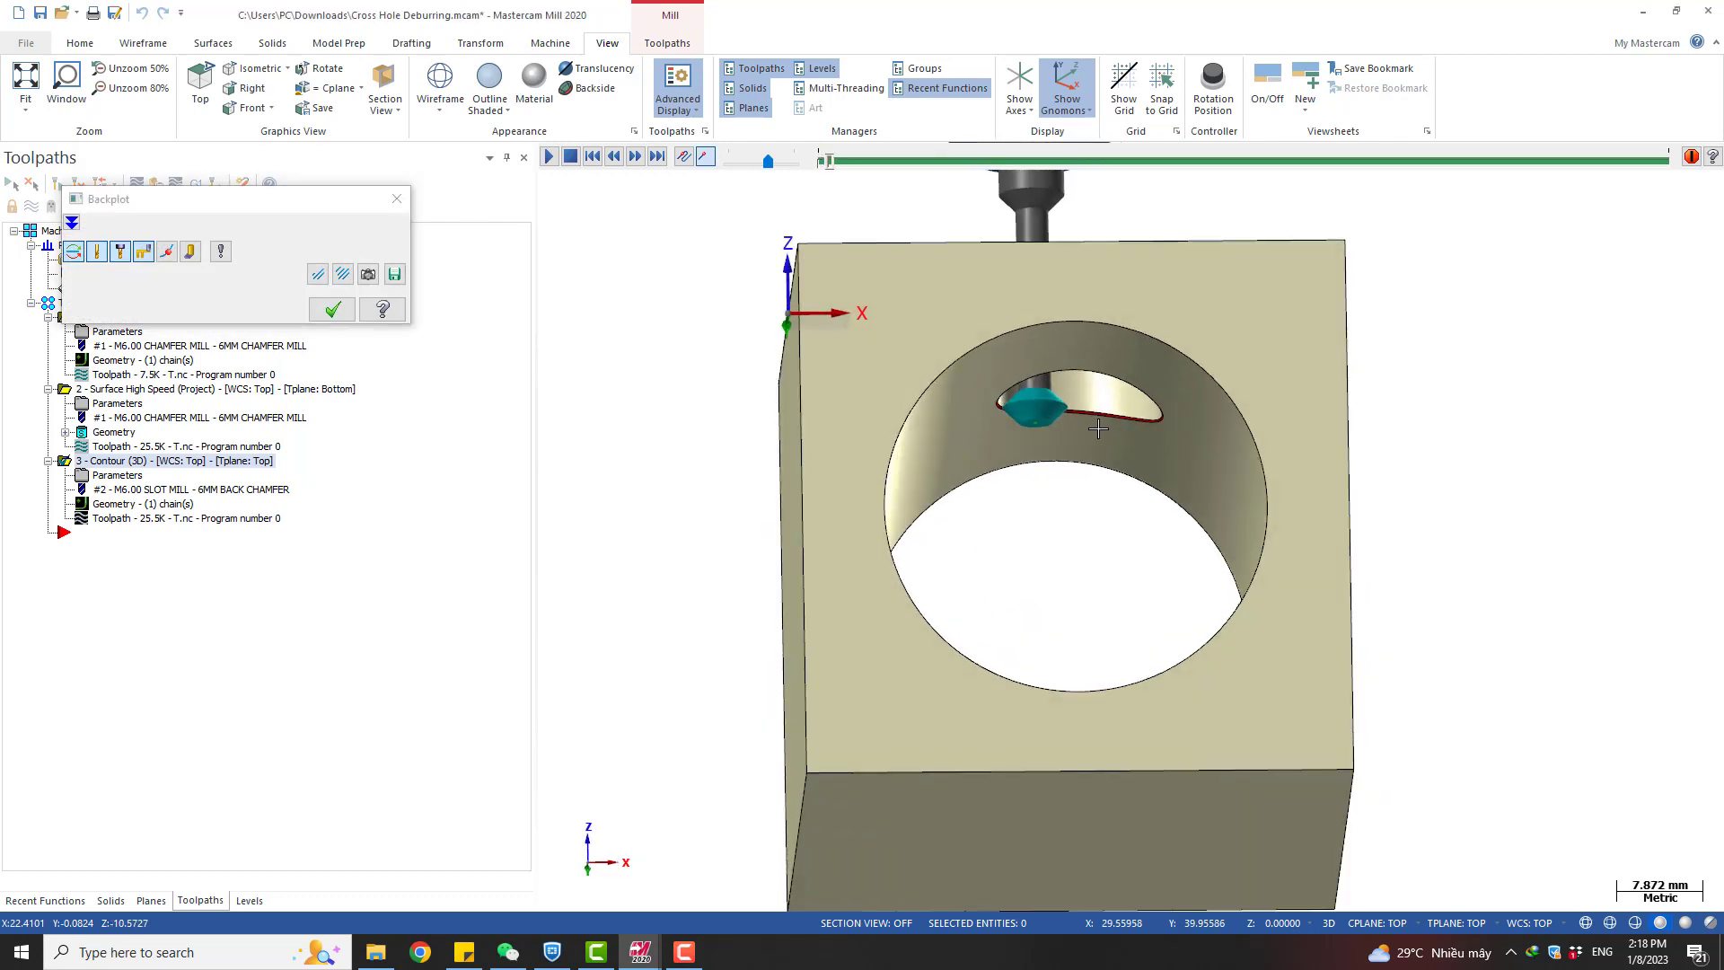
Step through the backplot around the cross-hole edge and examine how the back chamfer mill meets the red chamfer face
scroll(1098, 428, "up", 2)
key("s")
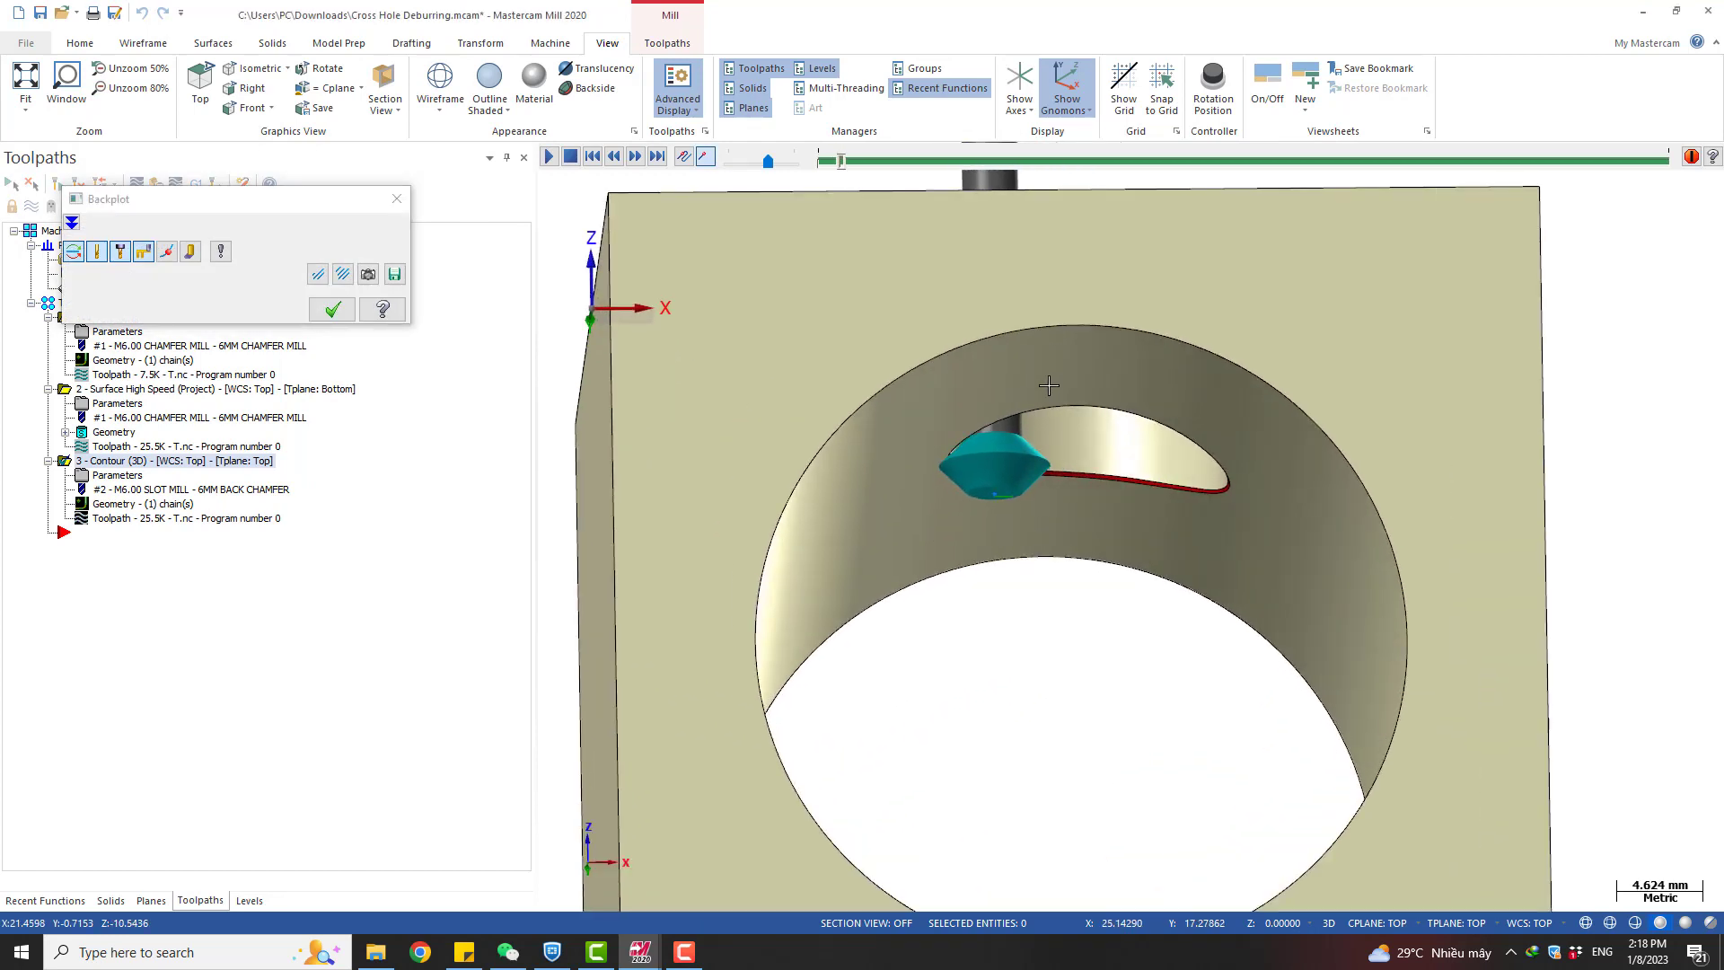
key("s")
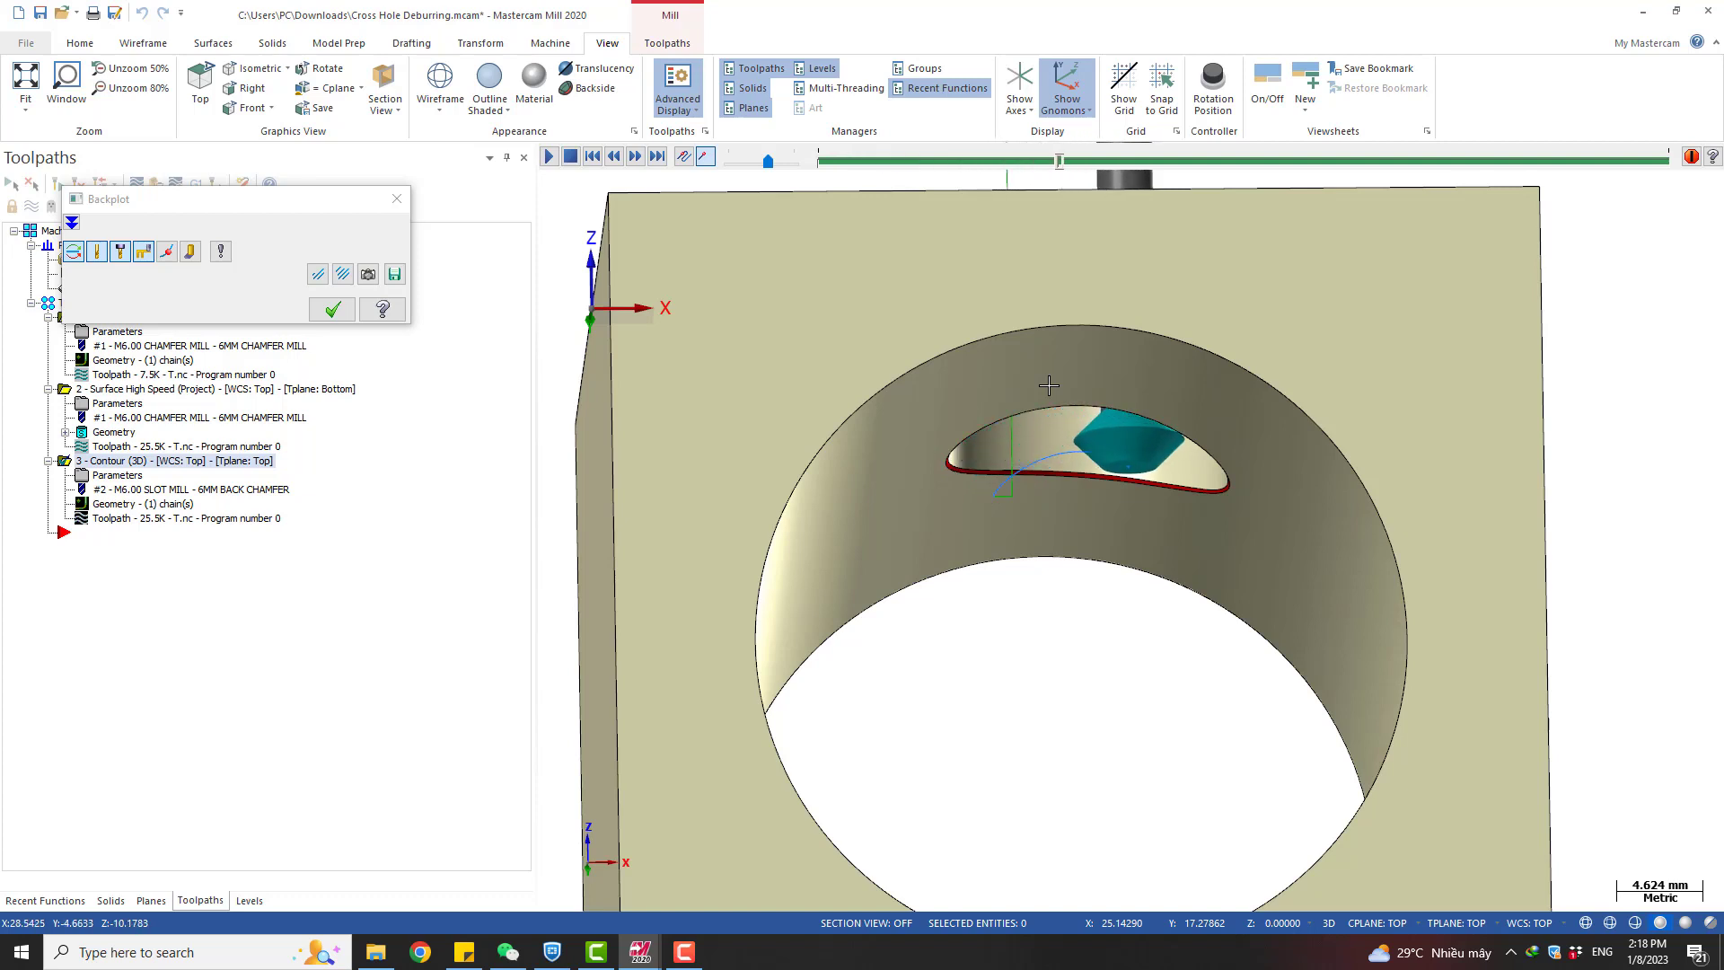
scroll(1042, 494, "up", 7)
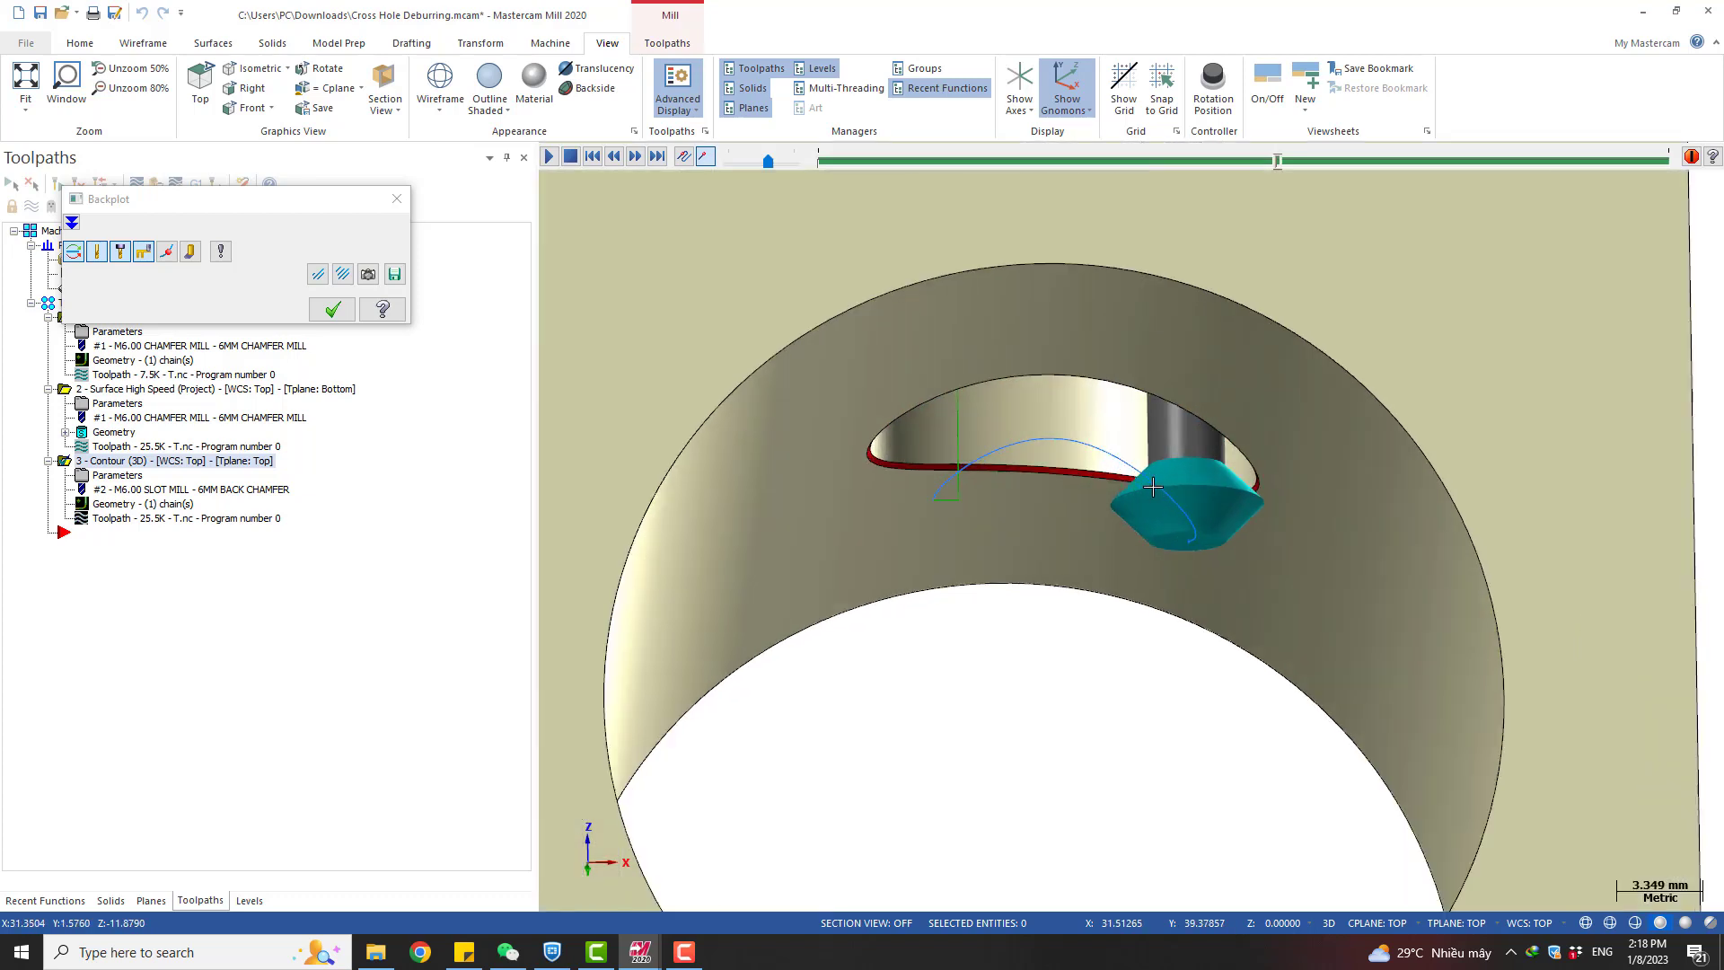
scroll(1122, 457, "down", 3)
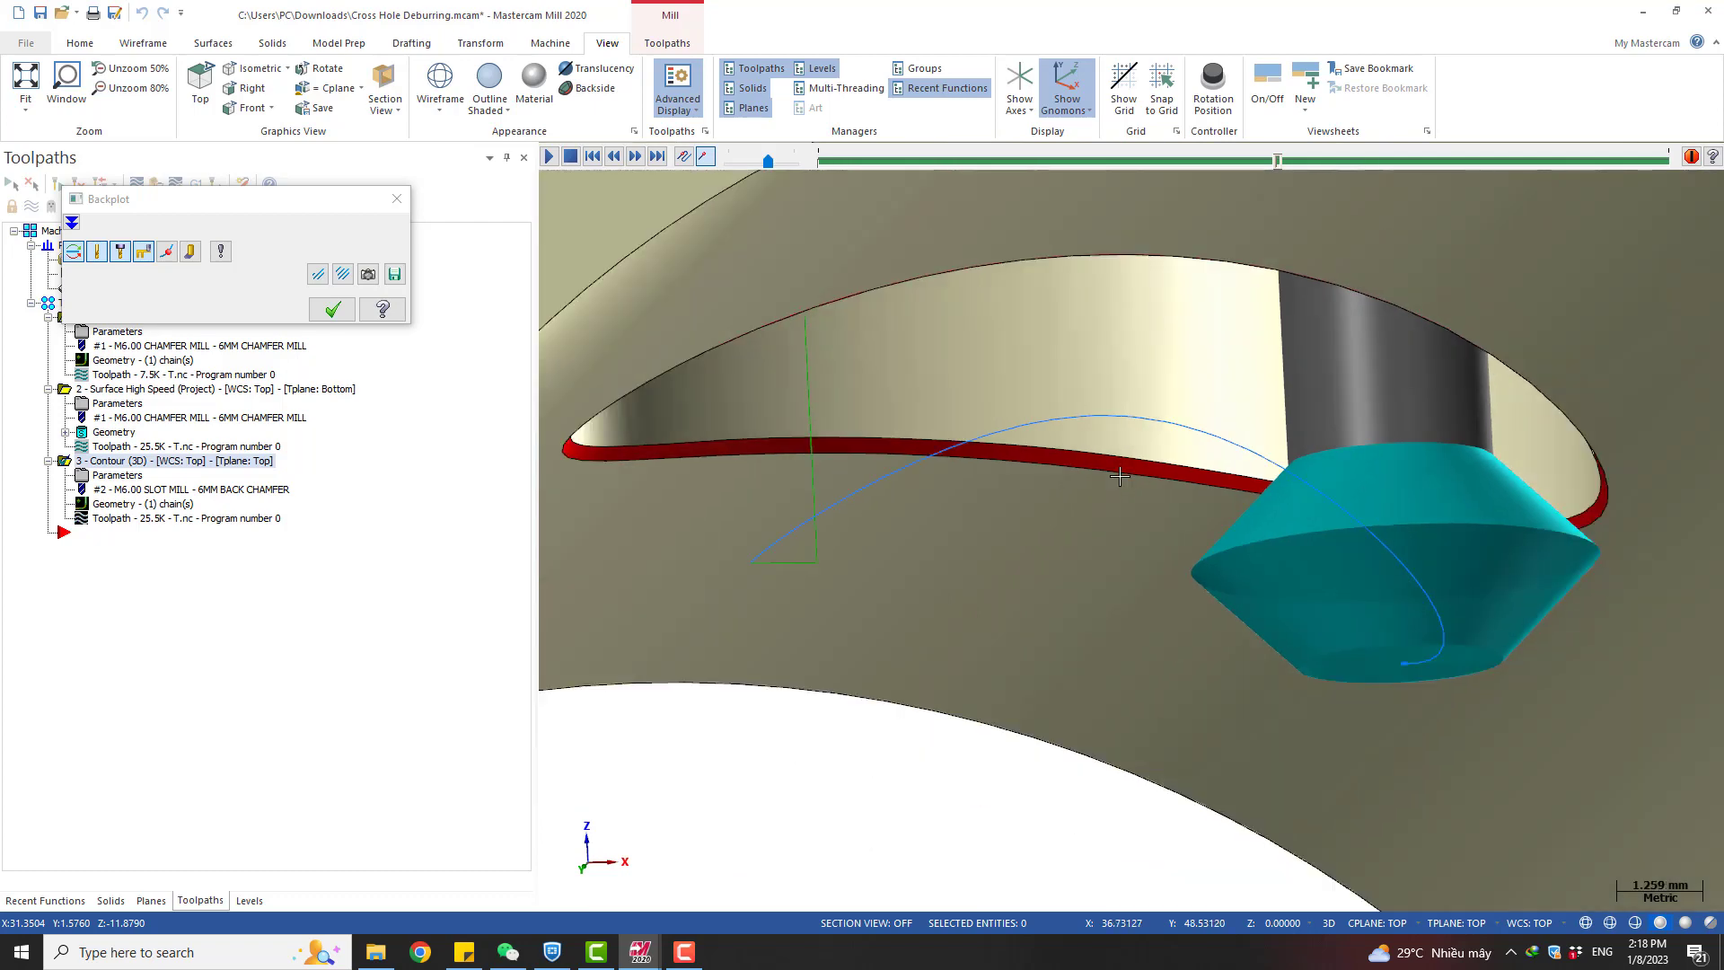
scroll(1136, 460, "up", 1)
scroll(1148, 462, "down", 1)
scroll(1167, 466, "down", 2)
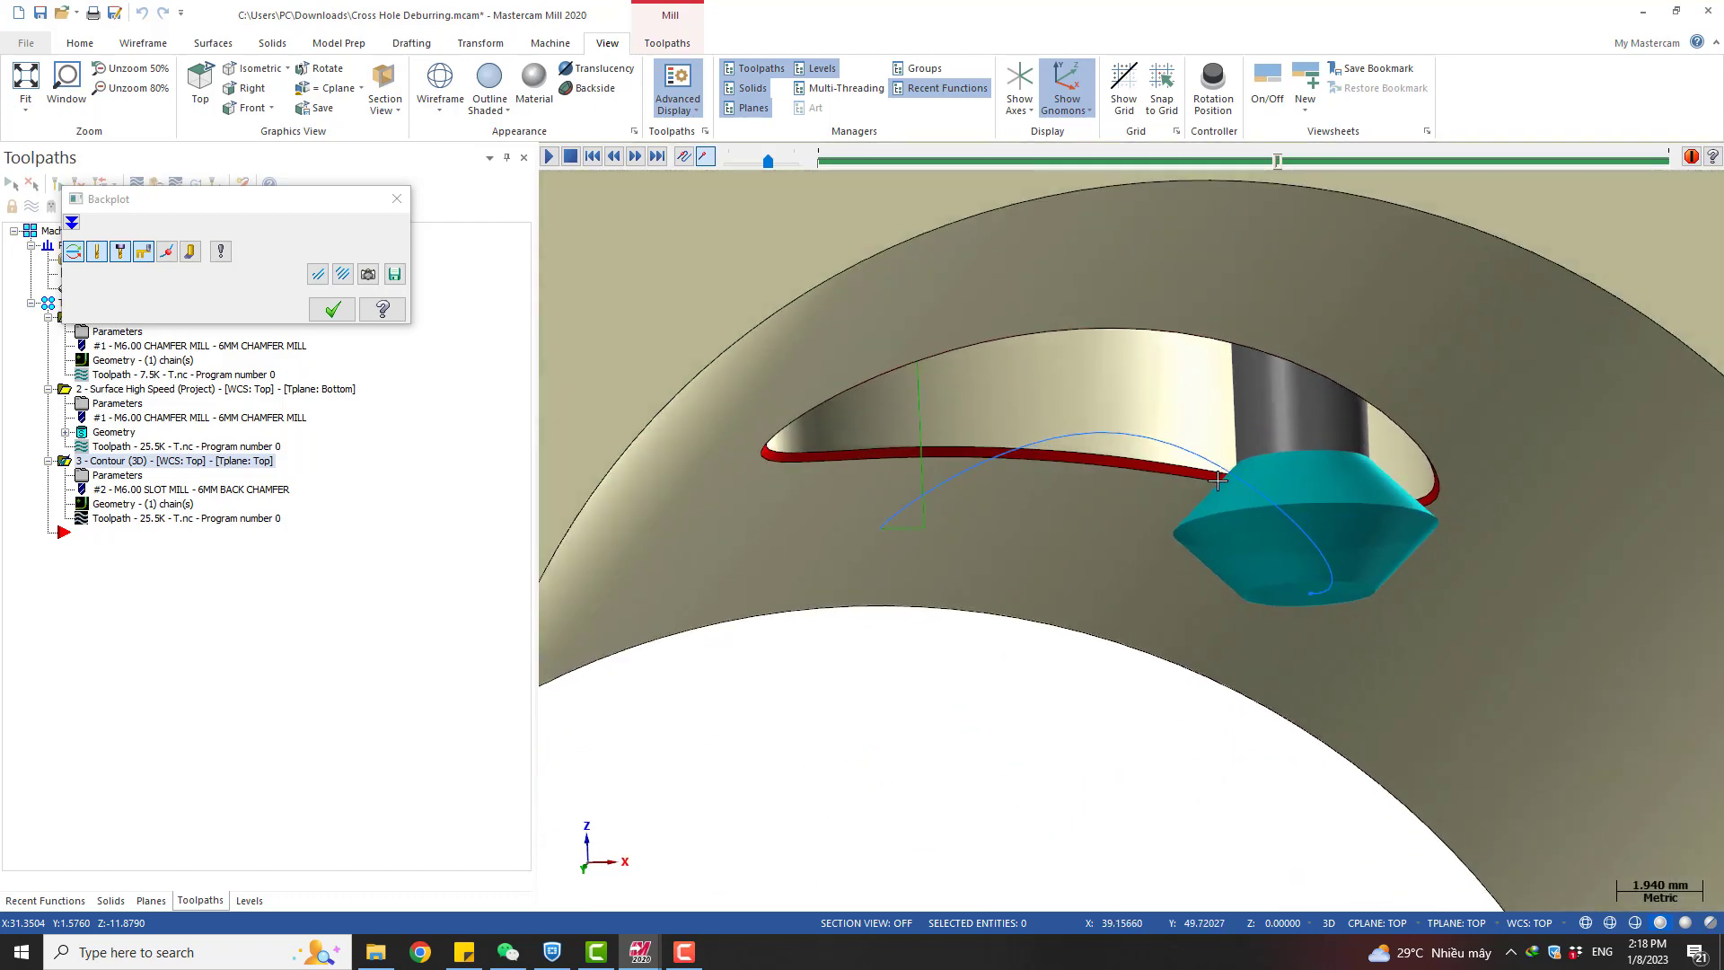
middle_click_drag(1226, 480, 880, 720)
scroll(1152, 518, "down", 3)
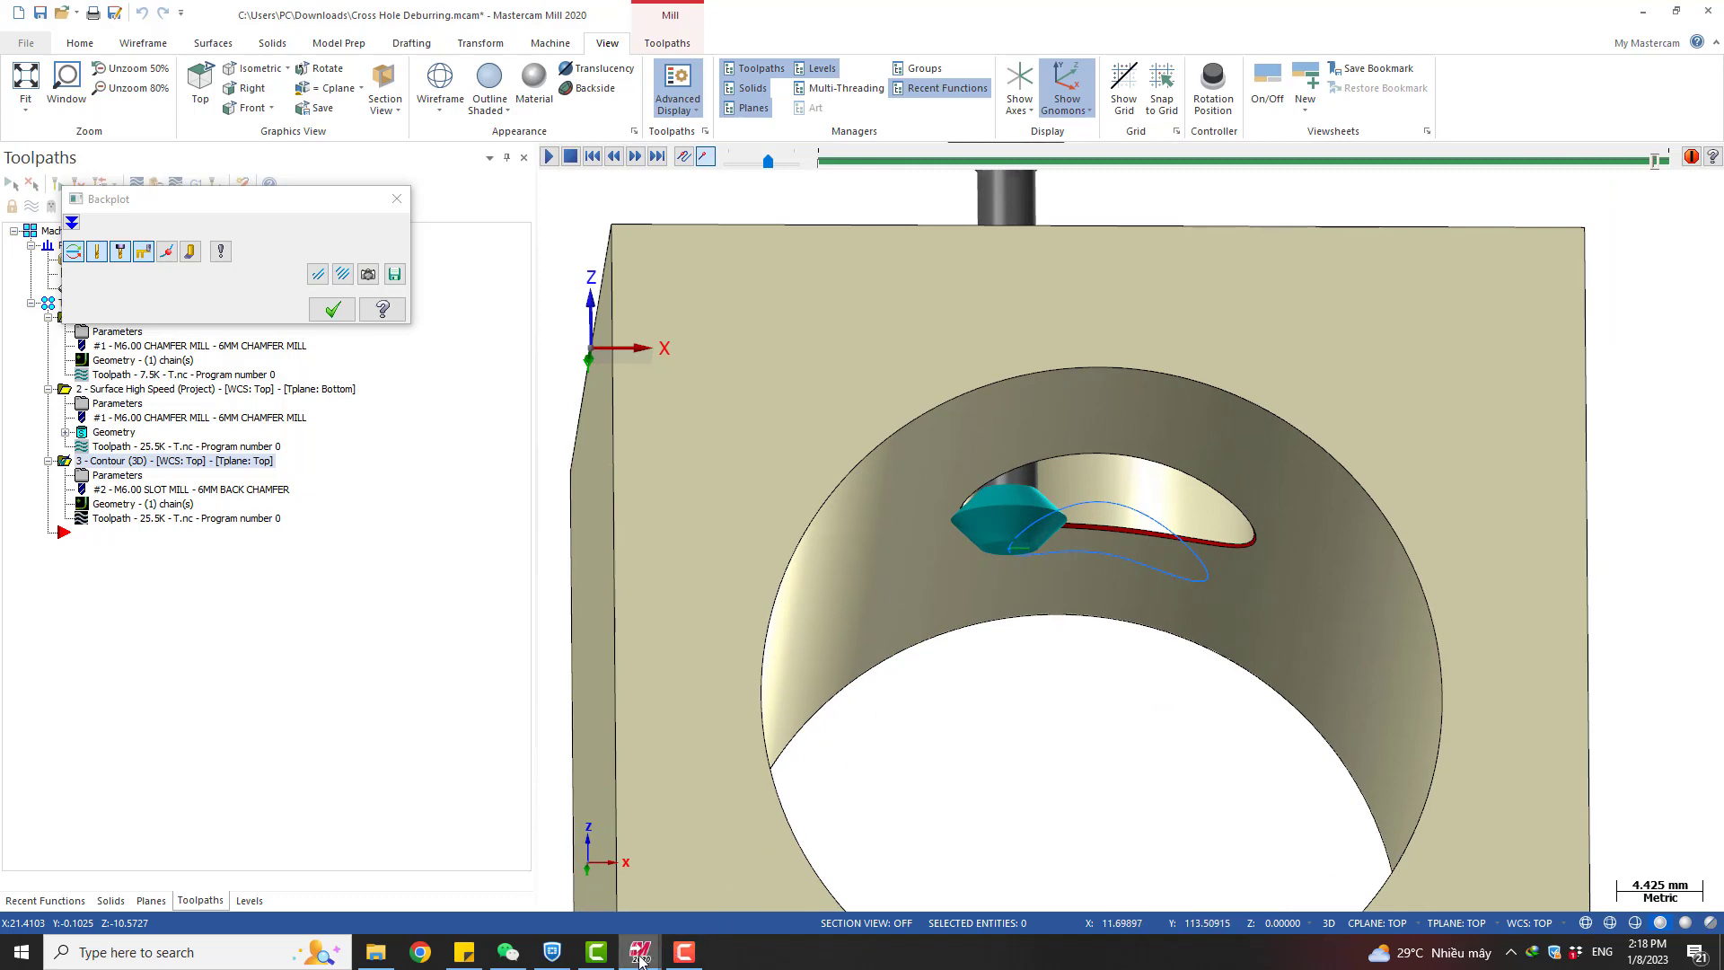
Switch to Mastercam Simulator and play the verification of the back chamfer contour on the block
mouse_move(639, 957)
left_click(680, 896)
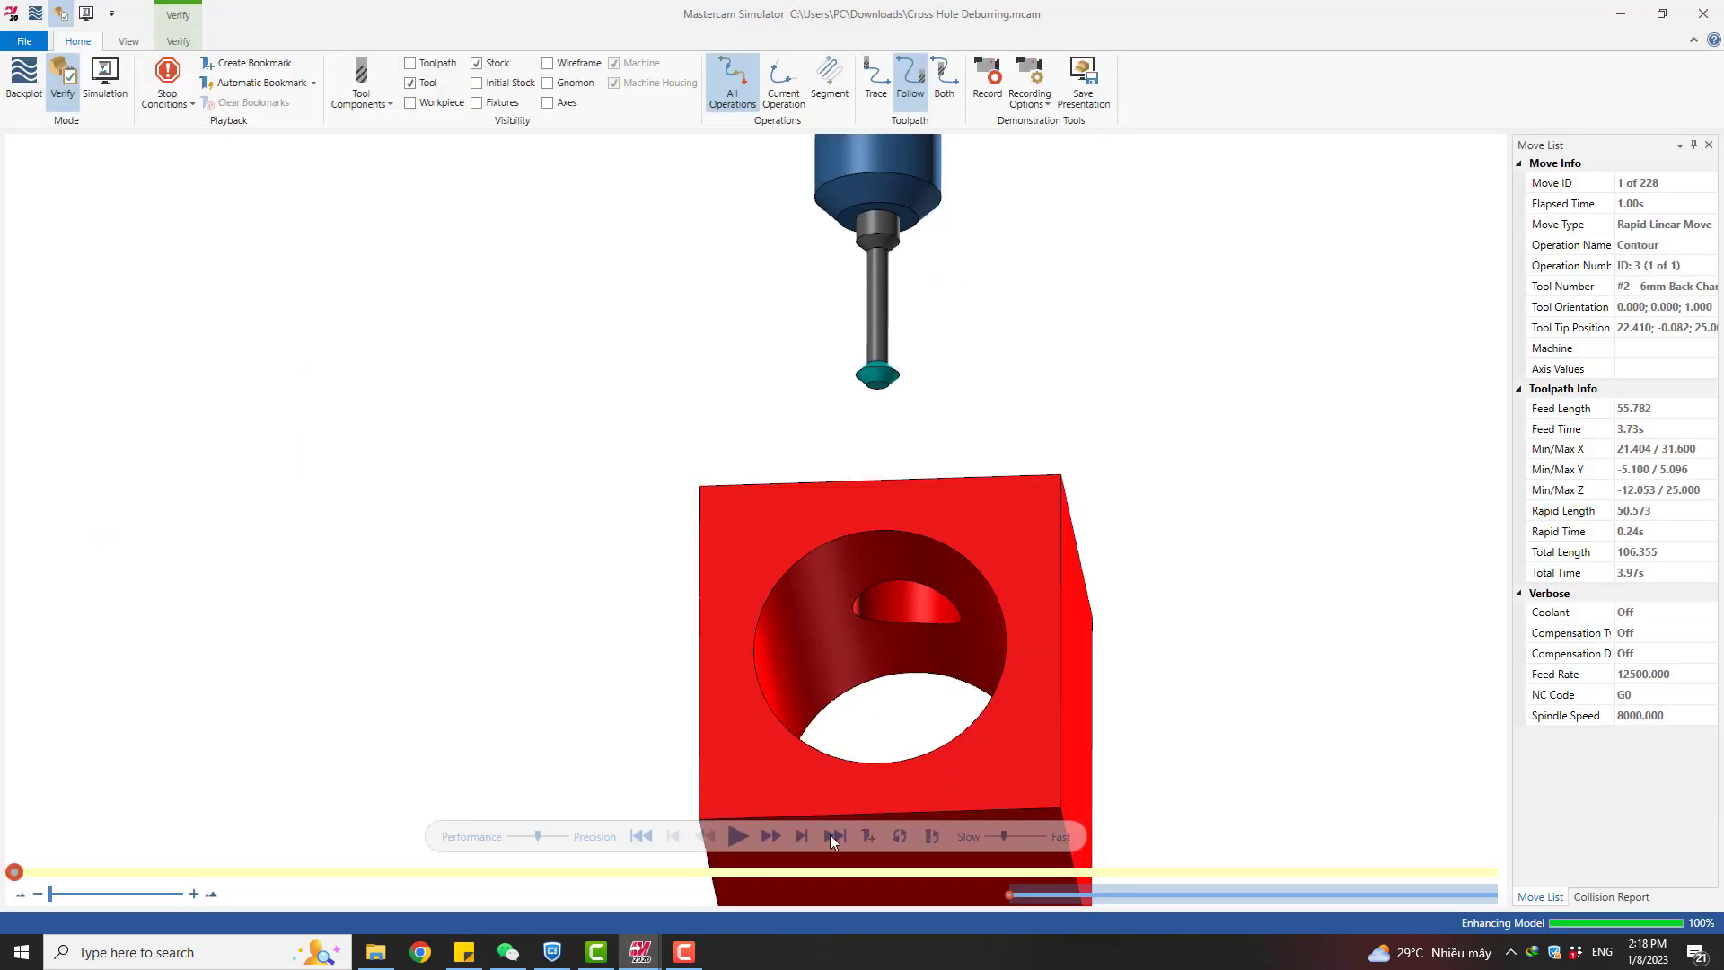
scroll(1102, 526, "up", 5)
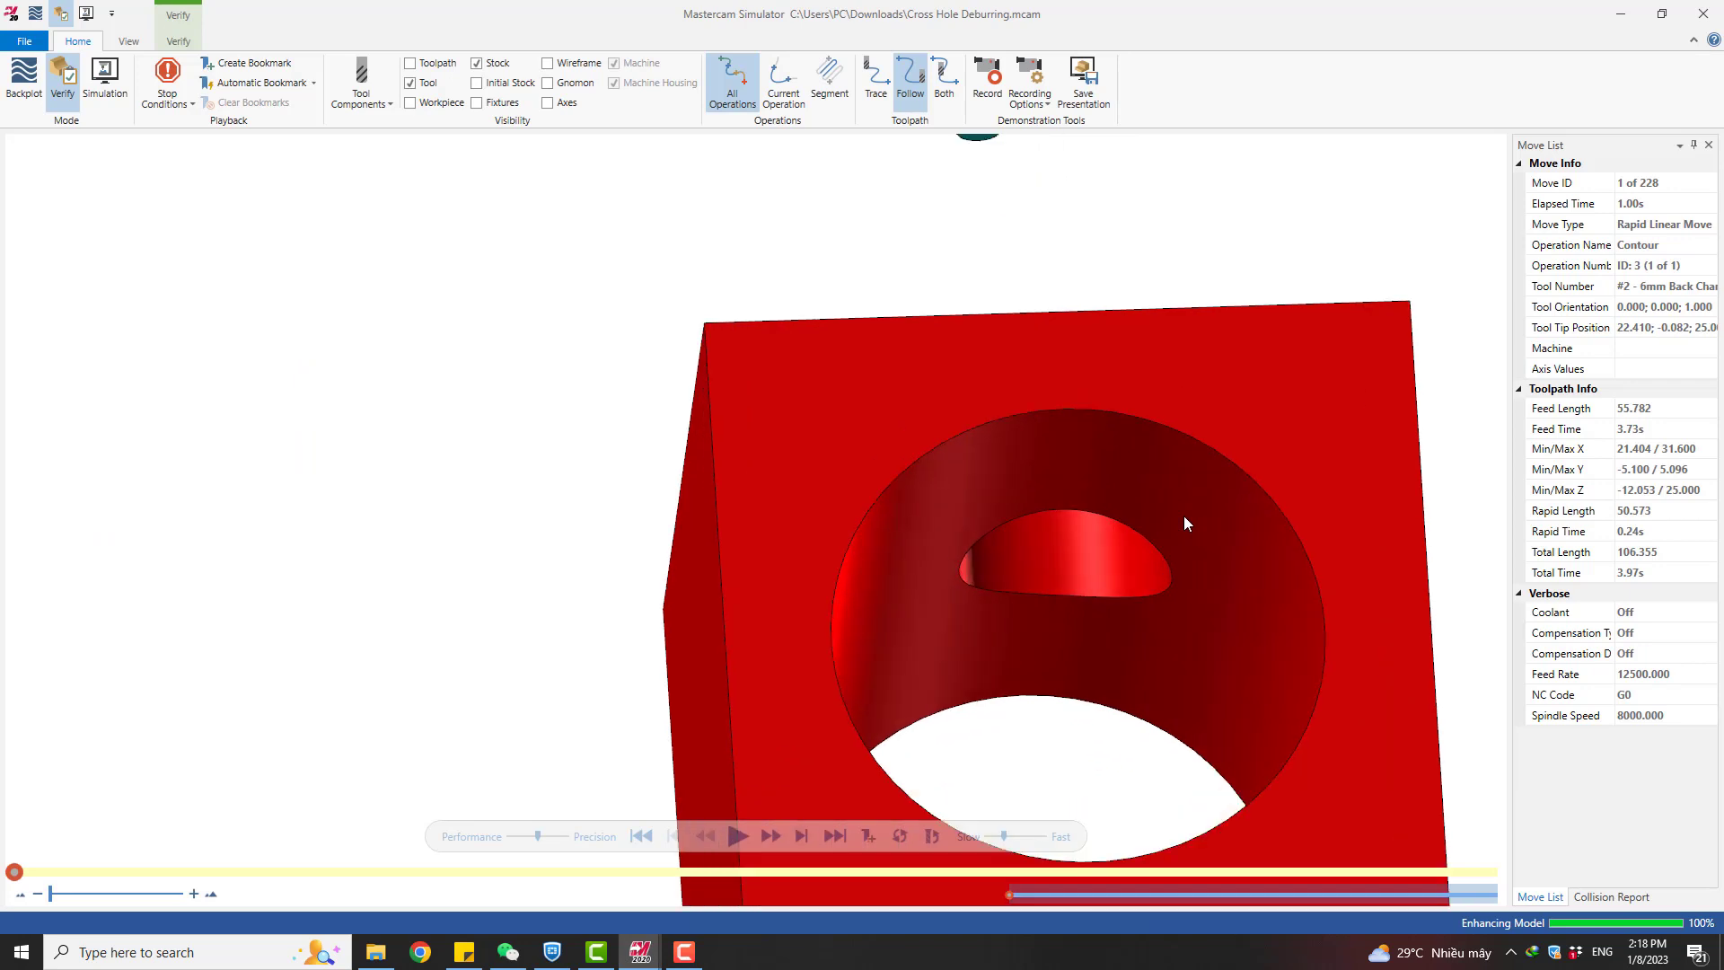
scroll(1121, 541, "down", 6)
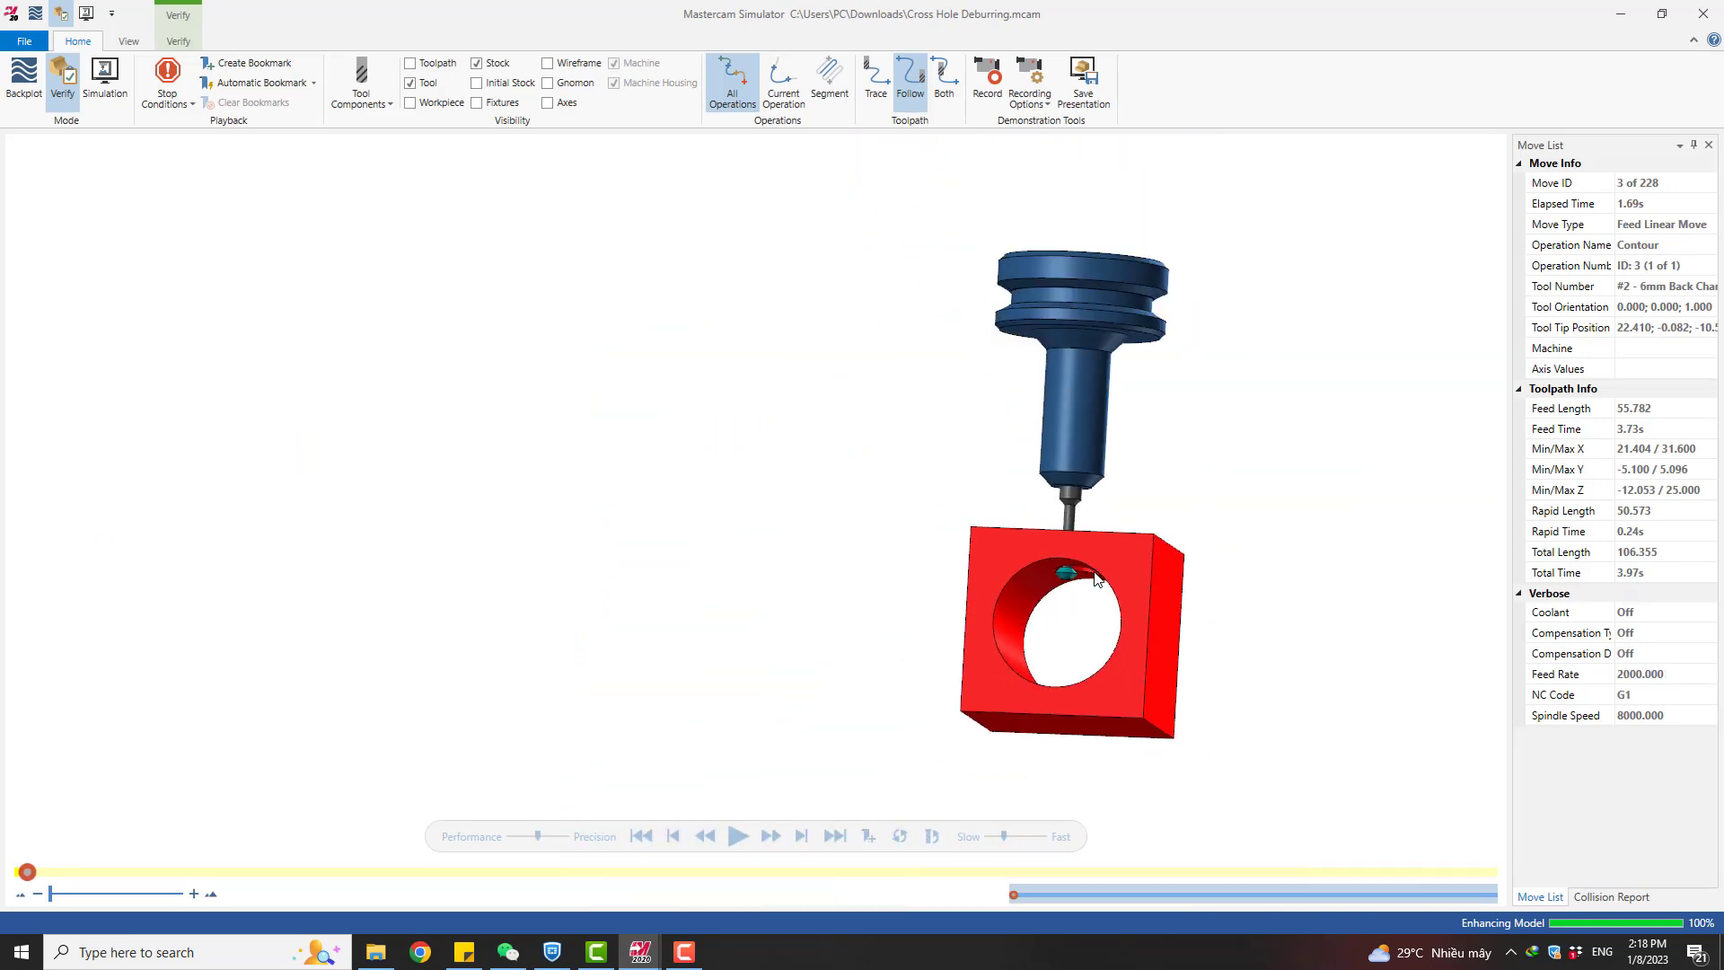
scroll(1048, 545, "up", 6)
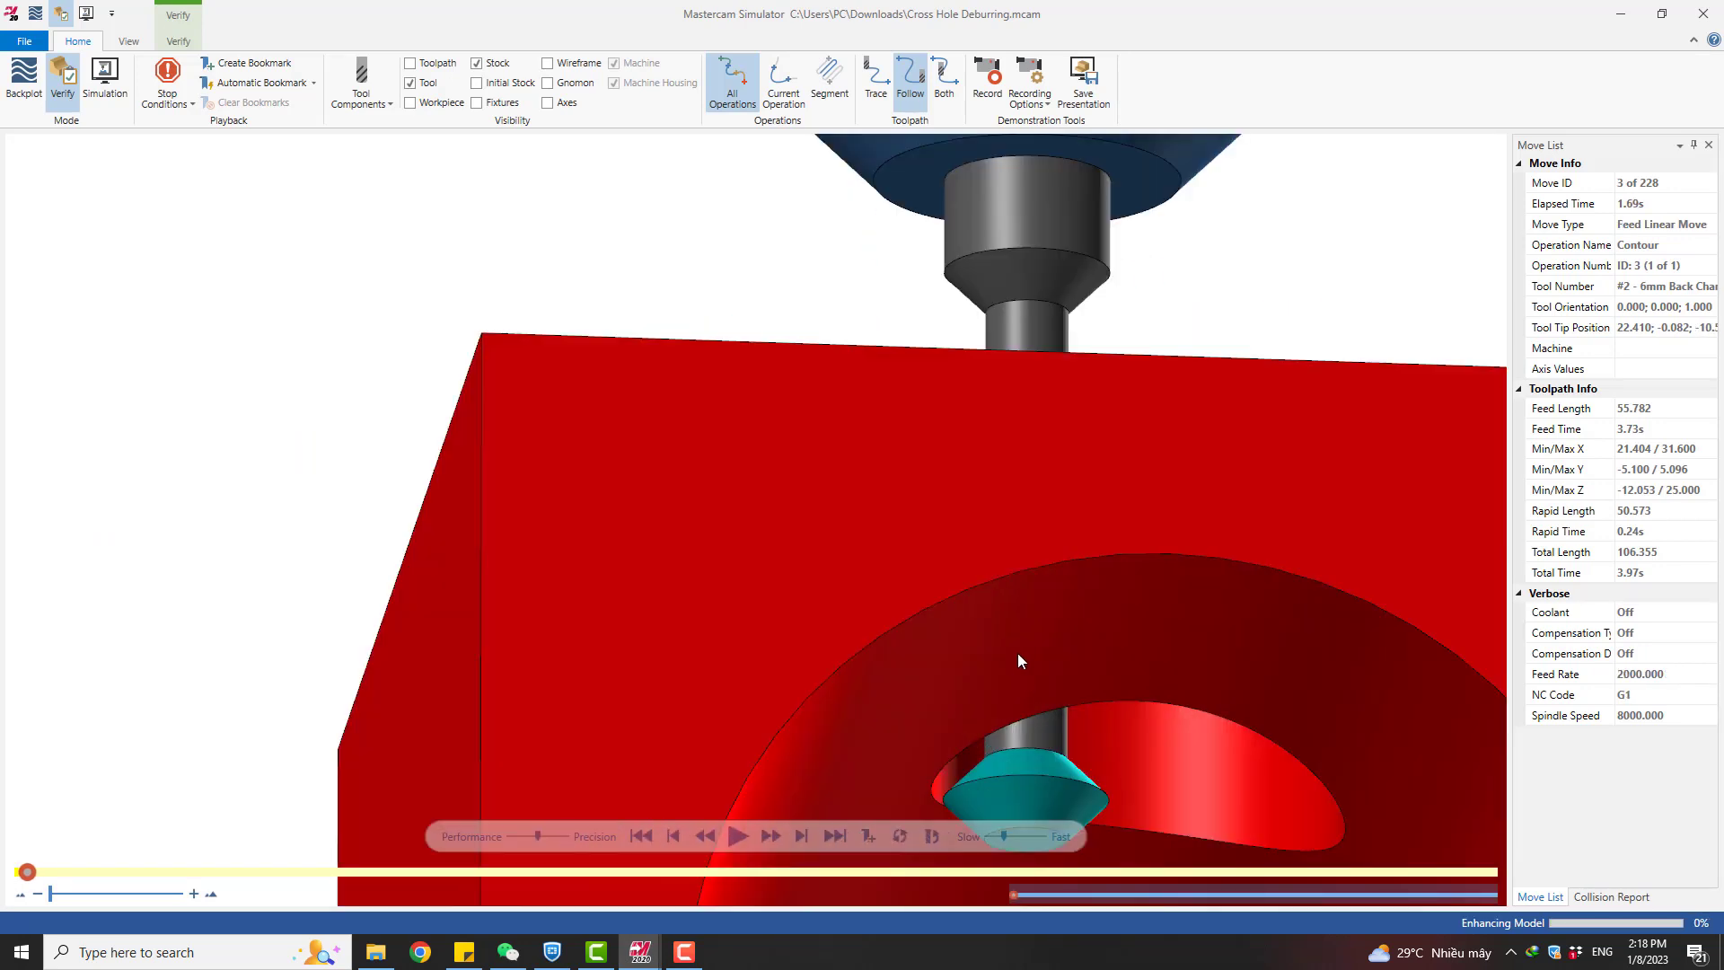
scroll(878, 451, "up", 5)
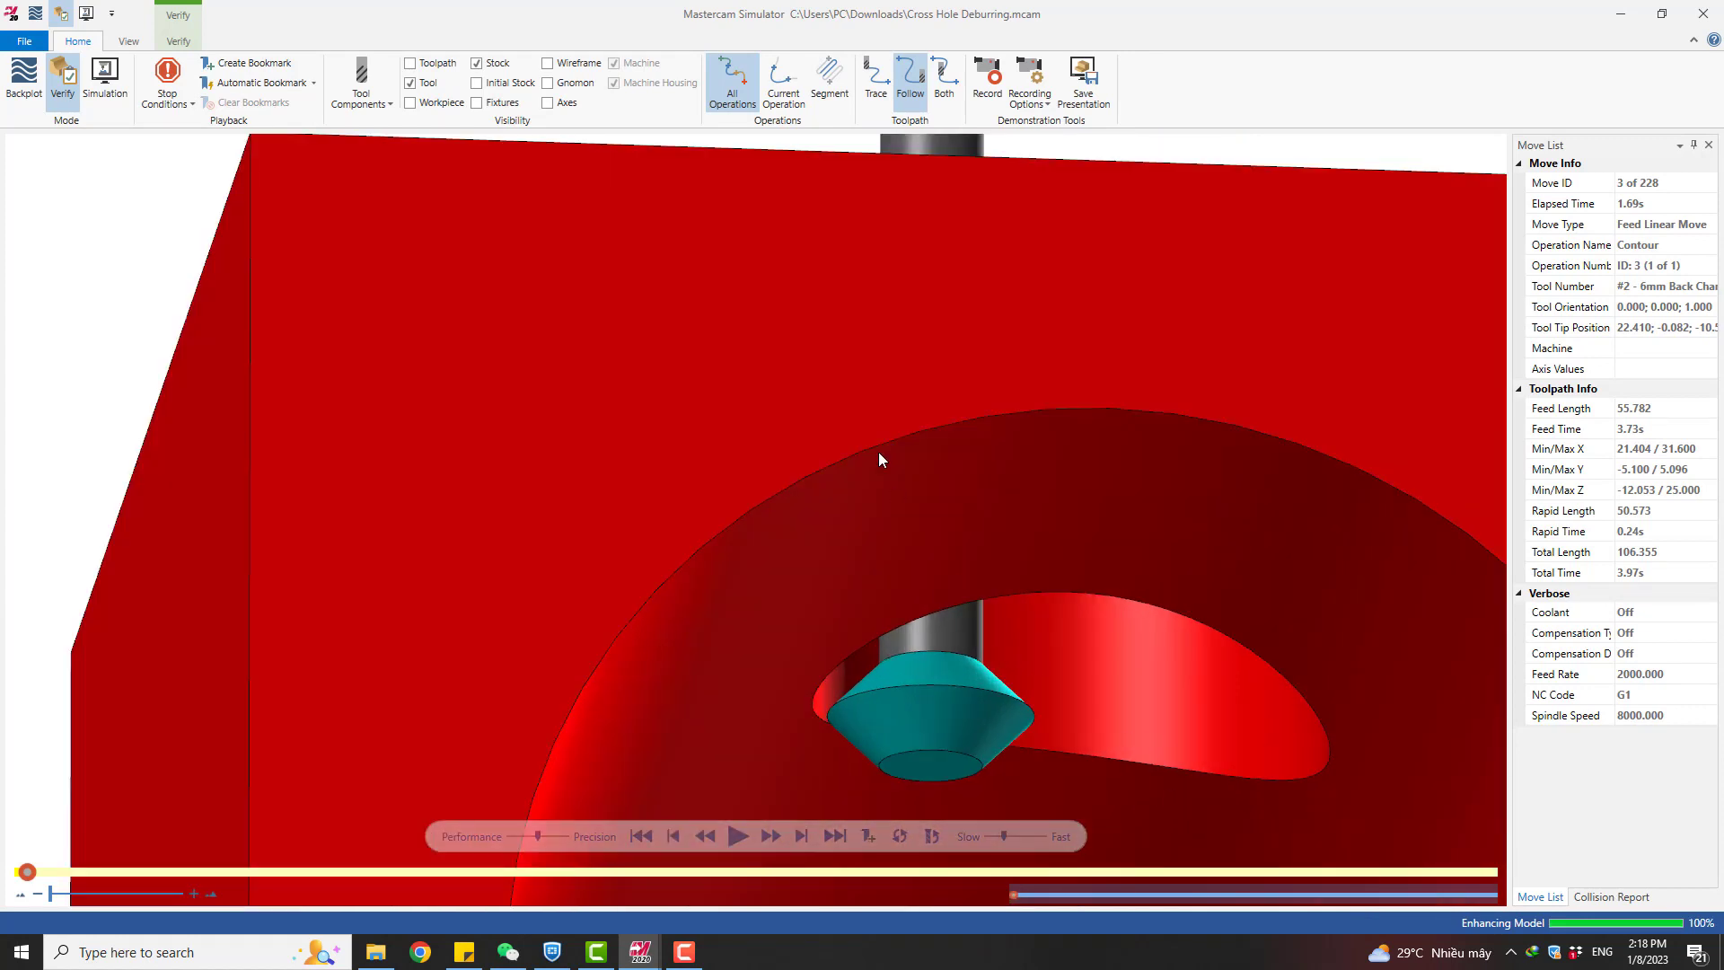
left_click(739, 838)
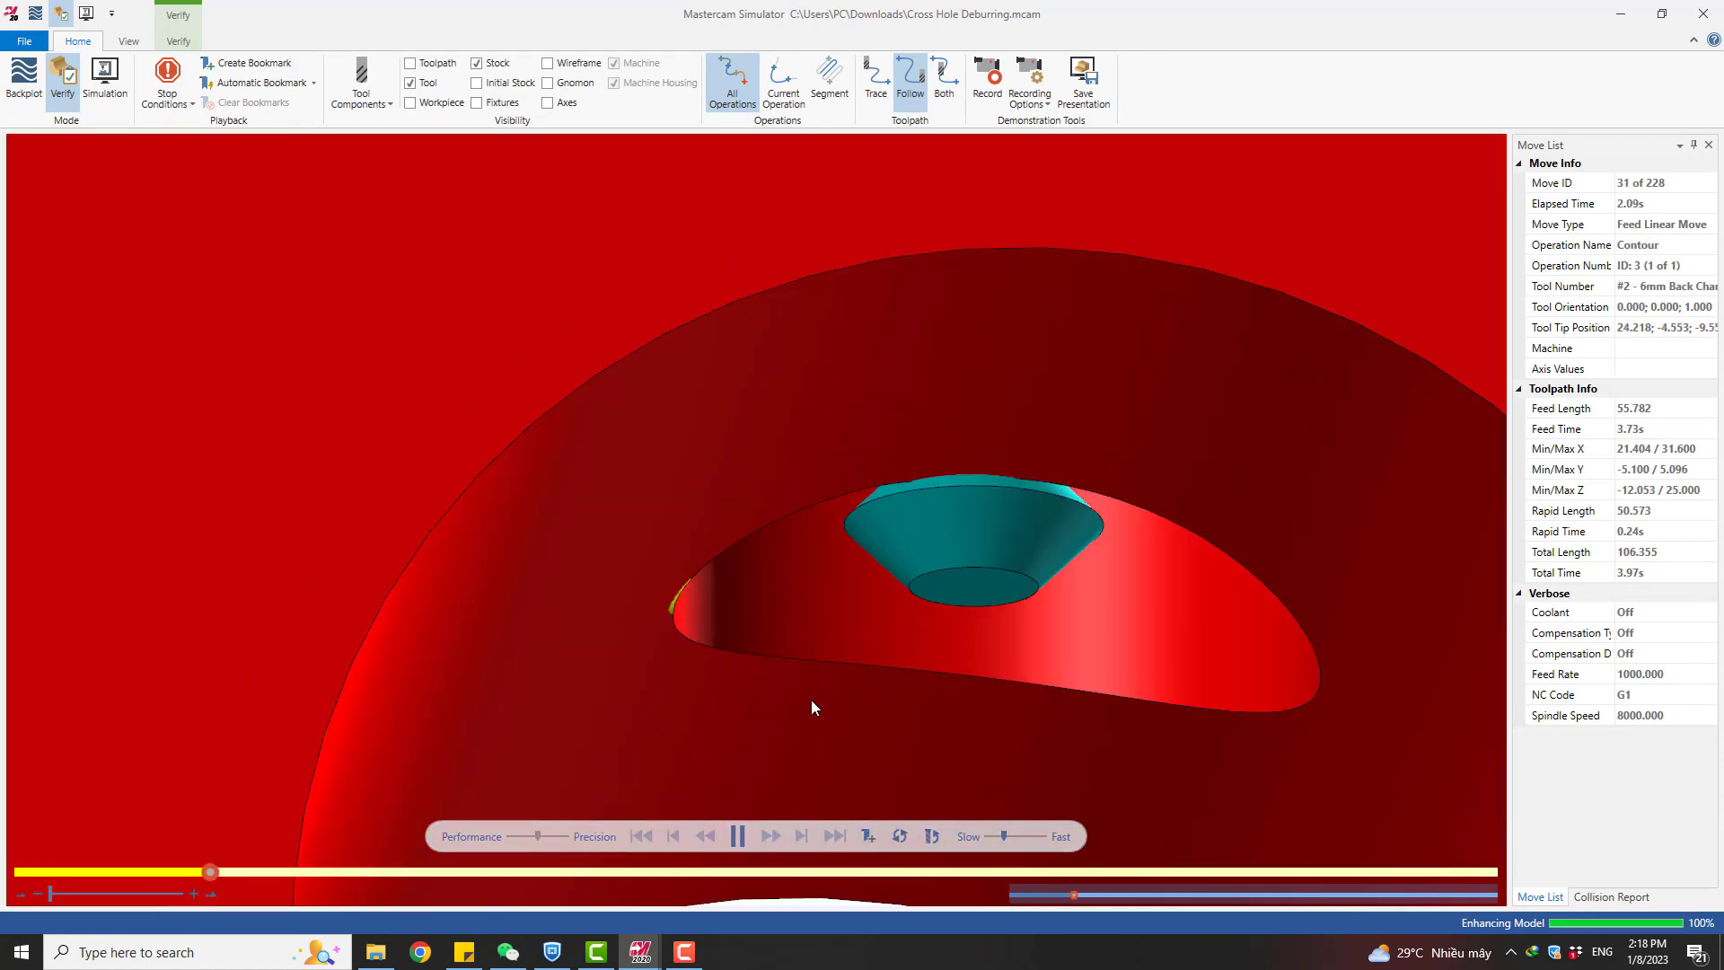
scroll(932, 406, "down", 3)
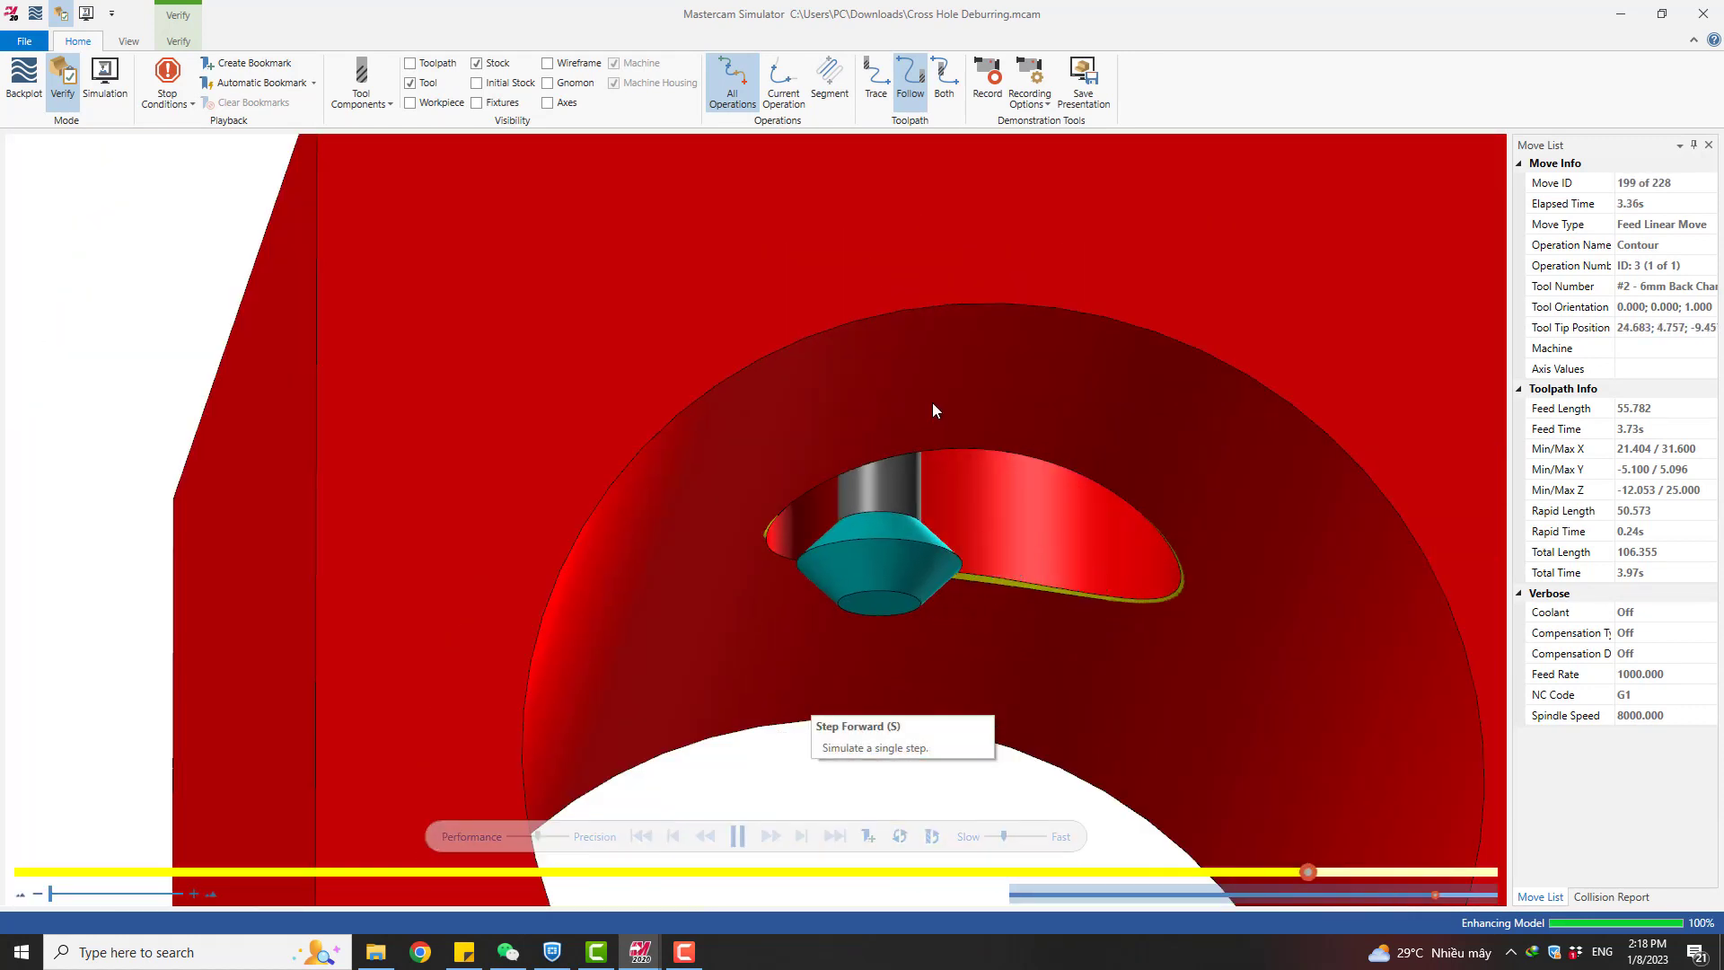
Examine the simulated chamfer along the cross-hole edge inside the large bore from several angles
scroll(922, 519, "down", 3)
scroll(917, 503, "up", 6)
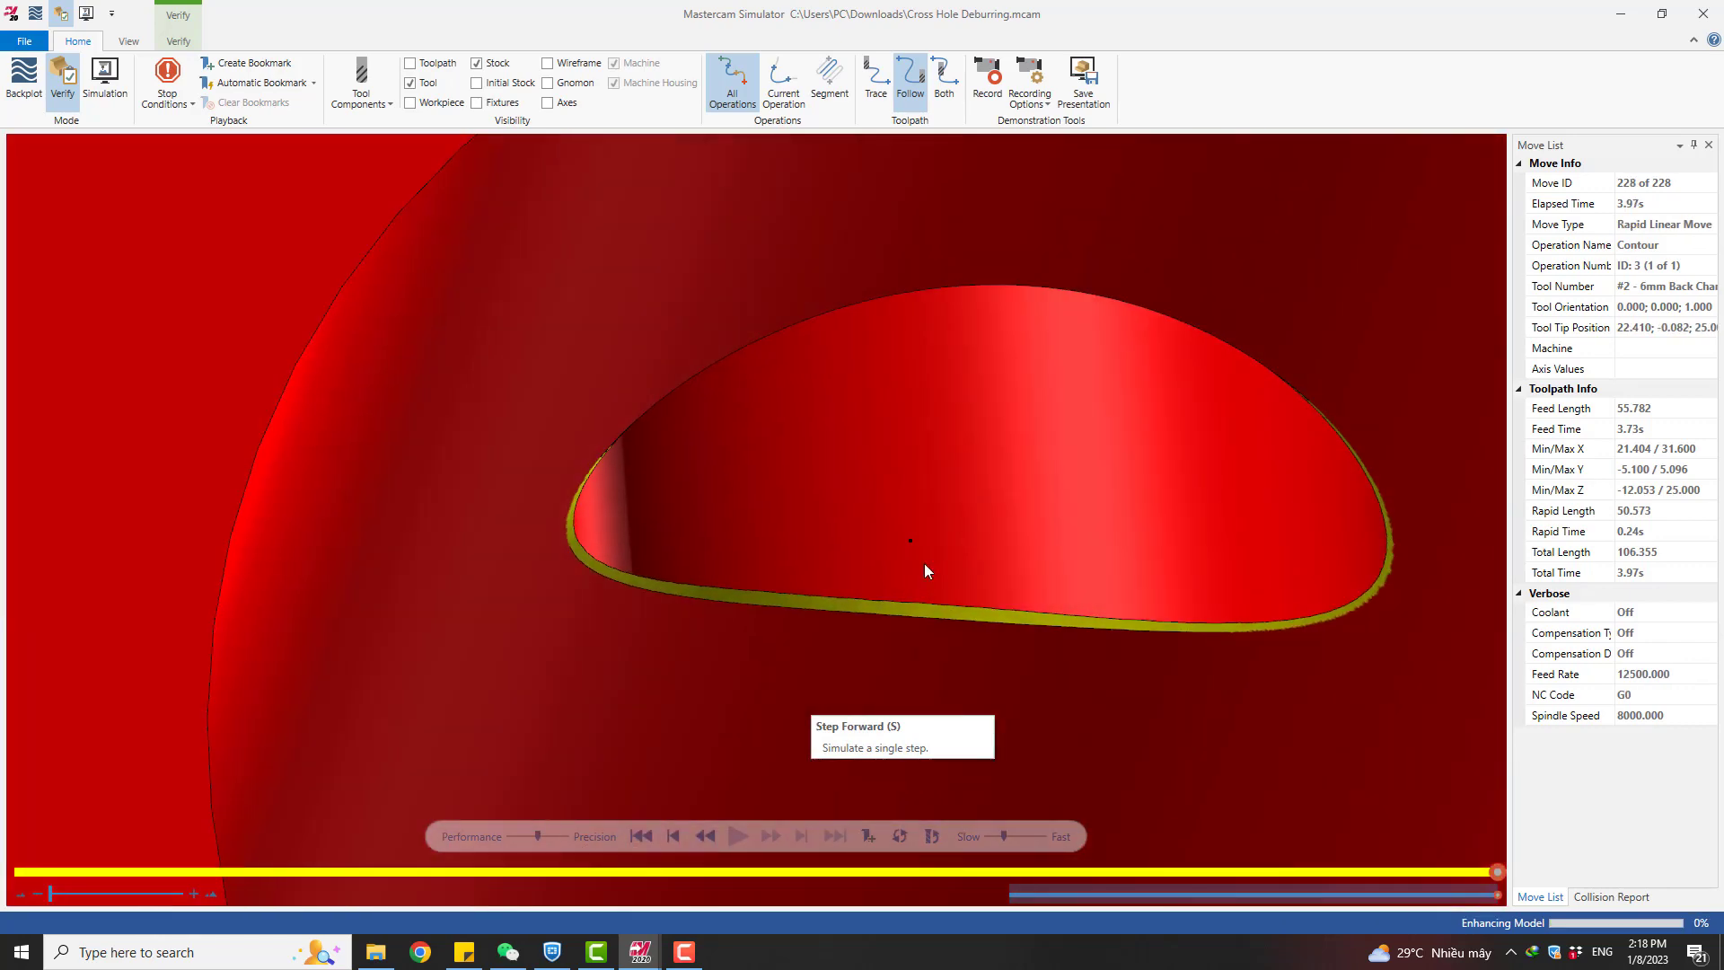
scroll(925, 563, "down", 4)
mouse_move(952, 571)
middle_mouse_down()
mouse_move(950, 640)
mouse_move(937, 565)
middle_mouse_up()
scroll(925, 570, "up", 3)
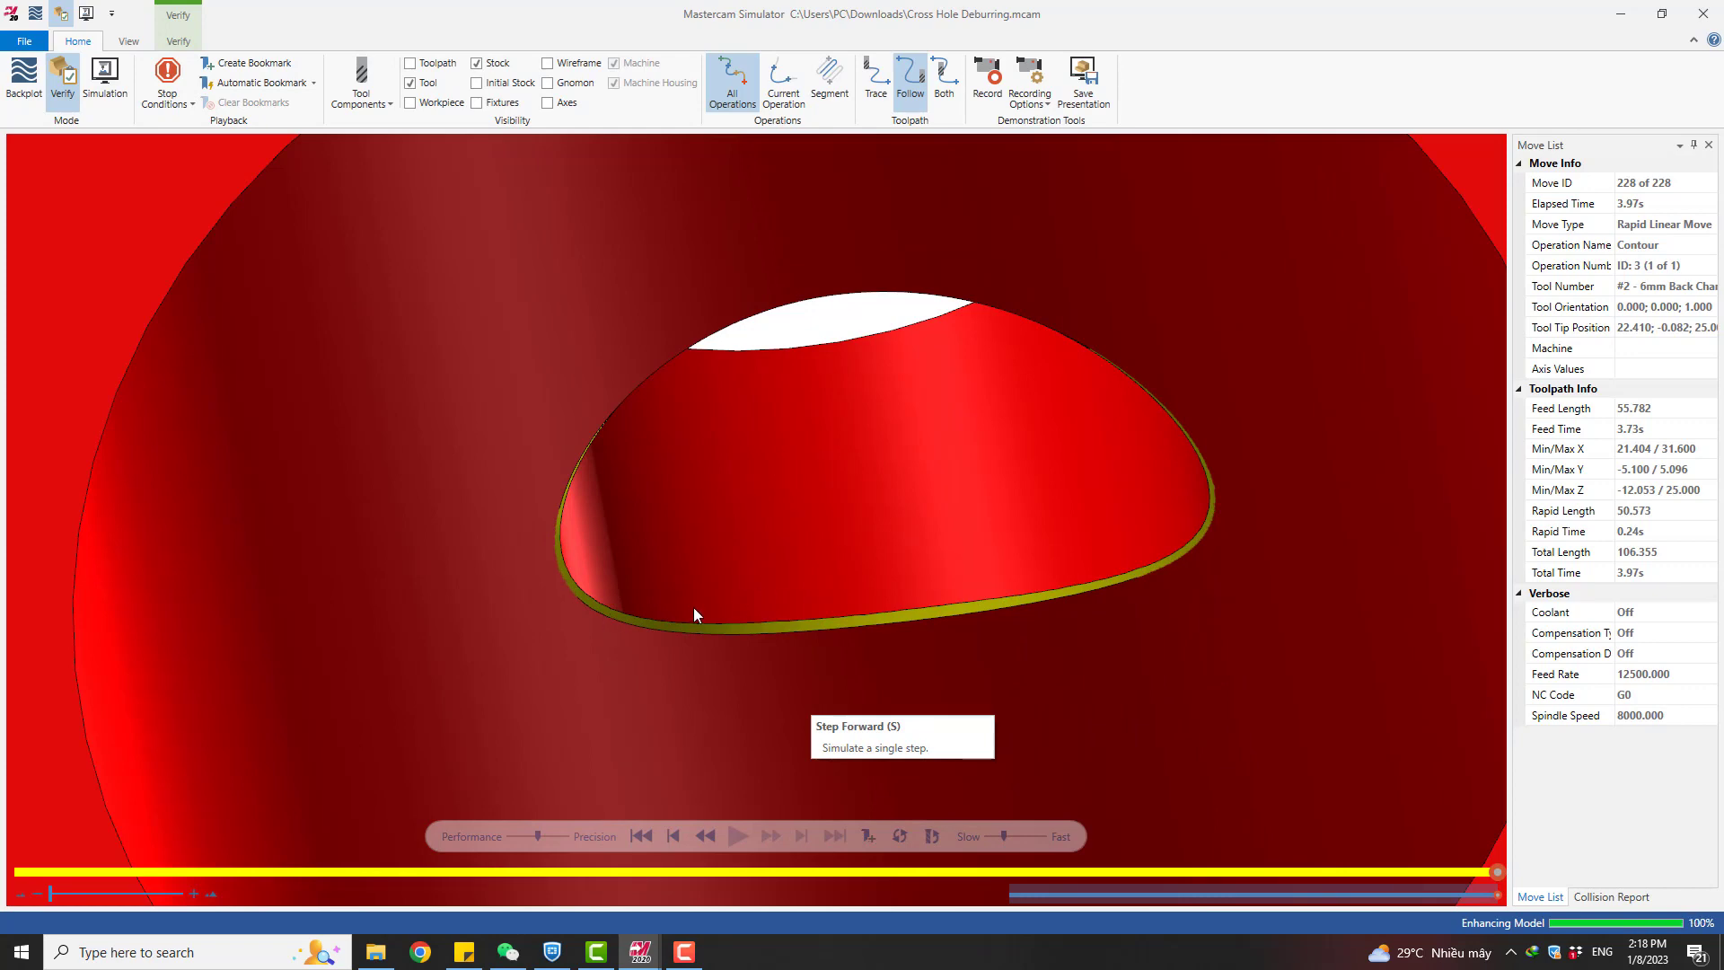
scroll(702, 580, "down", 3)
mouse_move(785, 553)
middle_mouse_down()
mouse_move(773, 566)
mouse_move(796, 560)
middle_mouse_up()
scroll(795, 560, "up", 3)
scroll(1077, 591, "up", 3)
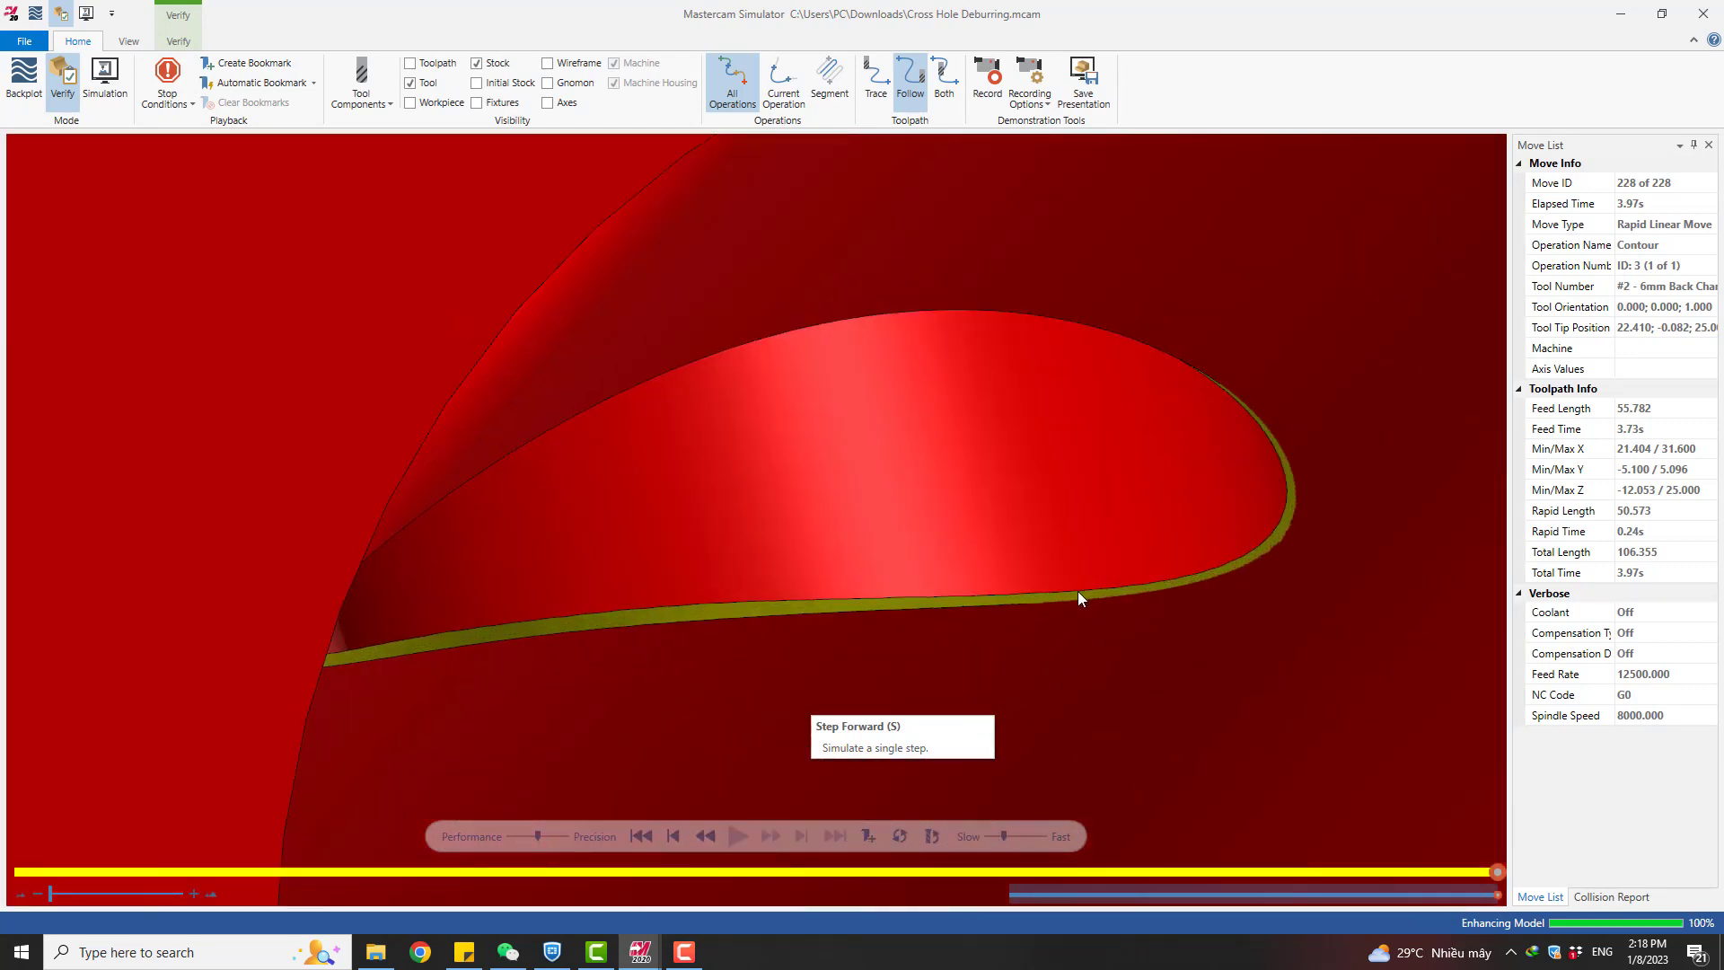
scroll(1237, 553, "down", 3)
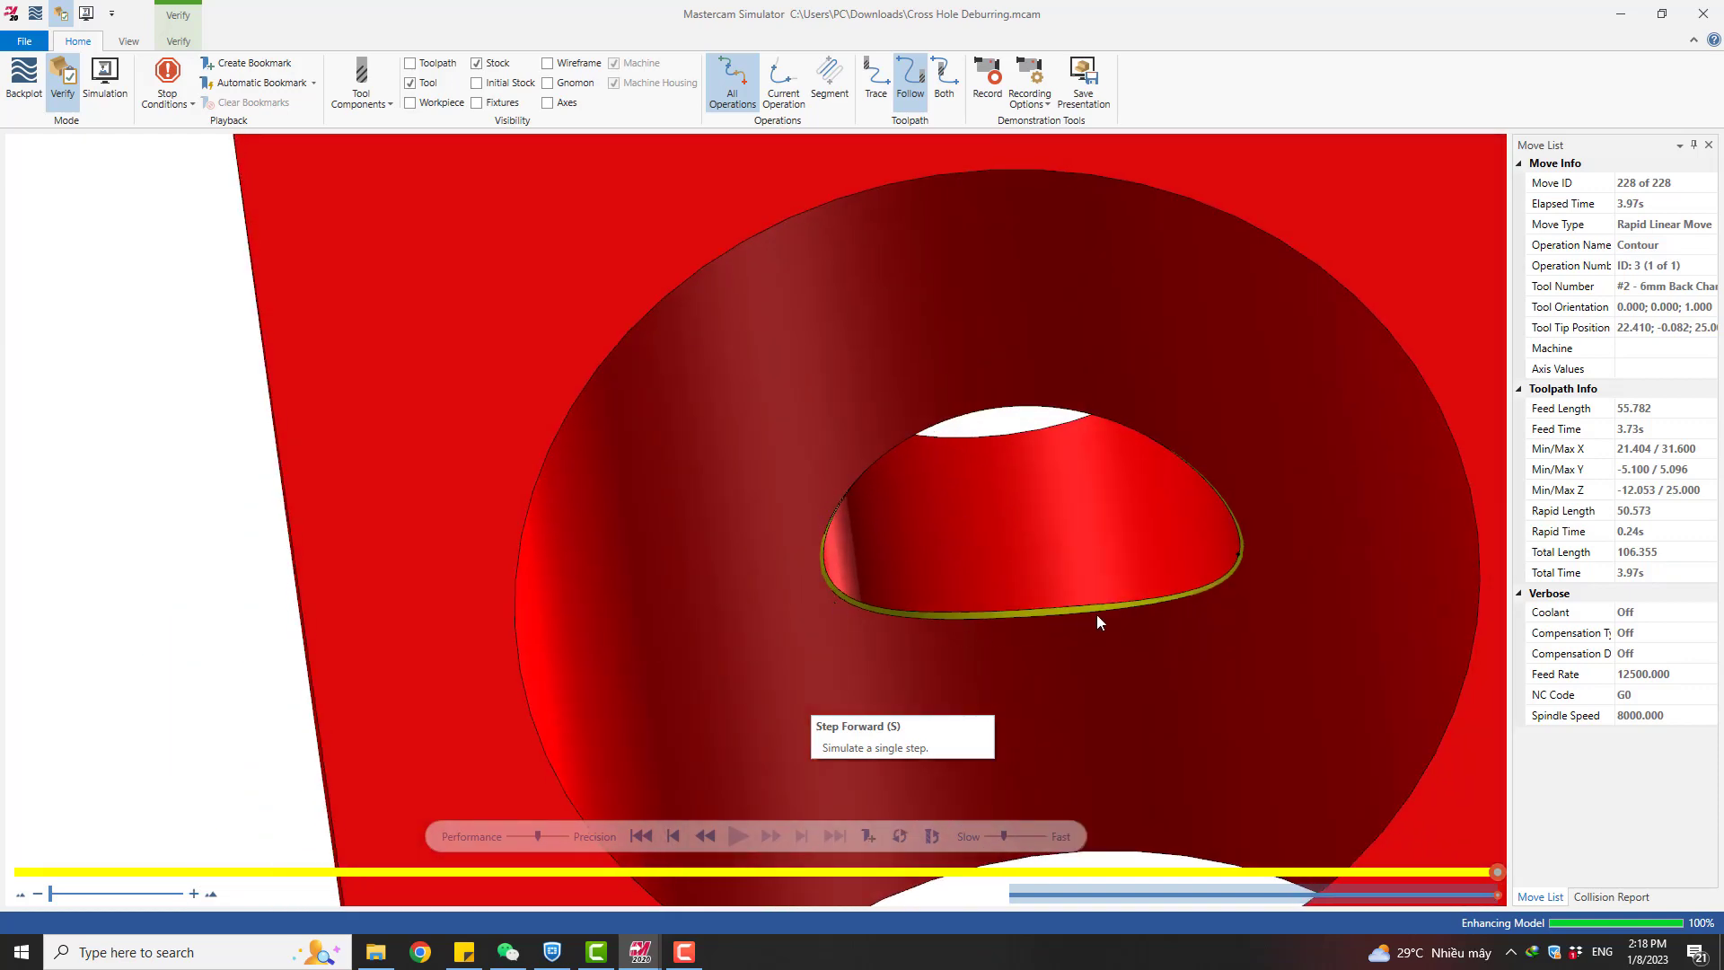
scroll(860, 542, "down", 5)
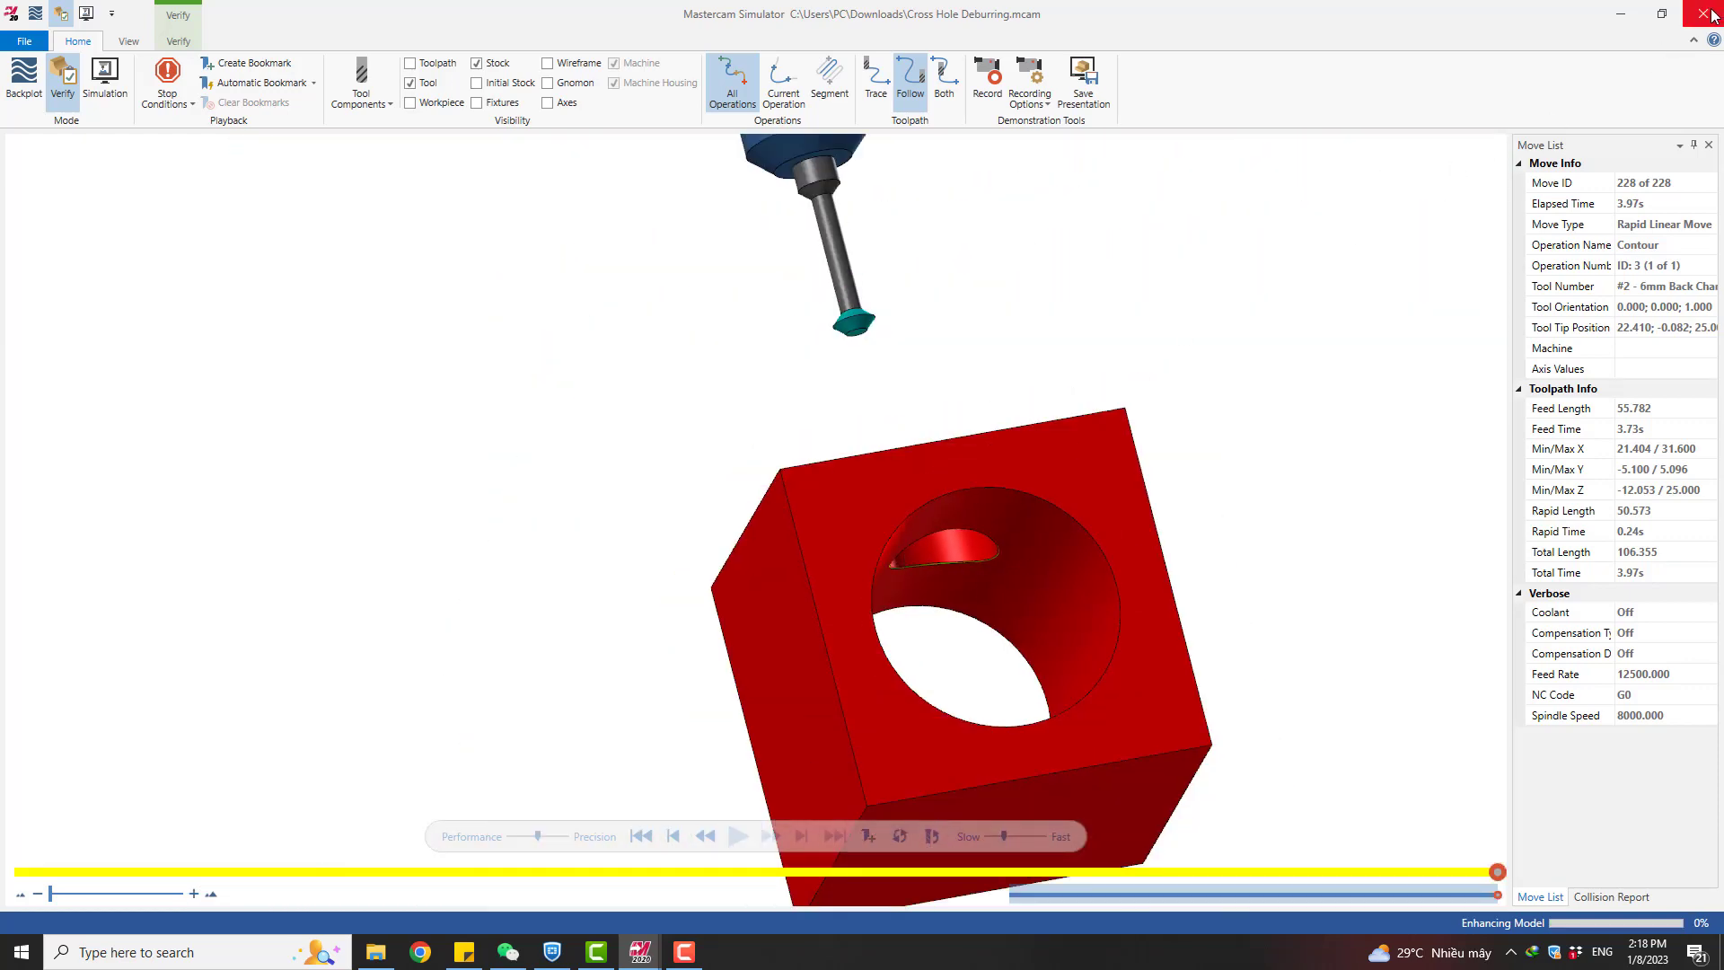
Close the simulator and exit the backplot of the Contour (3D) toolpath
left_click(1710, 13)
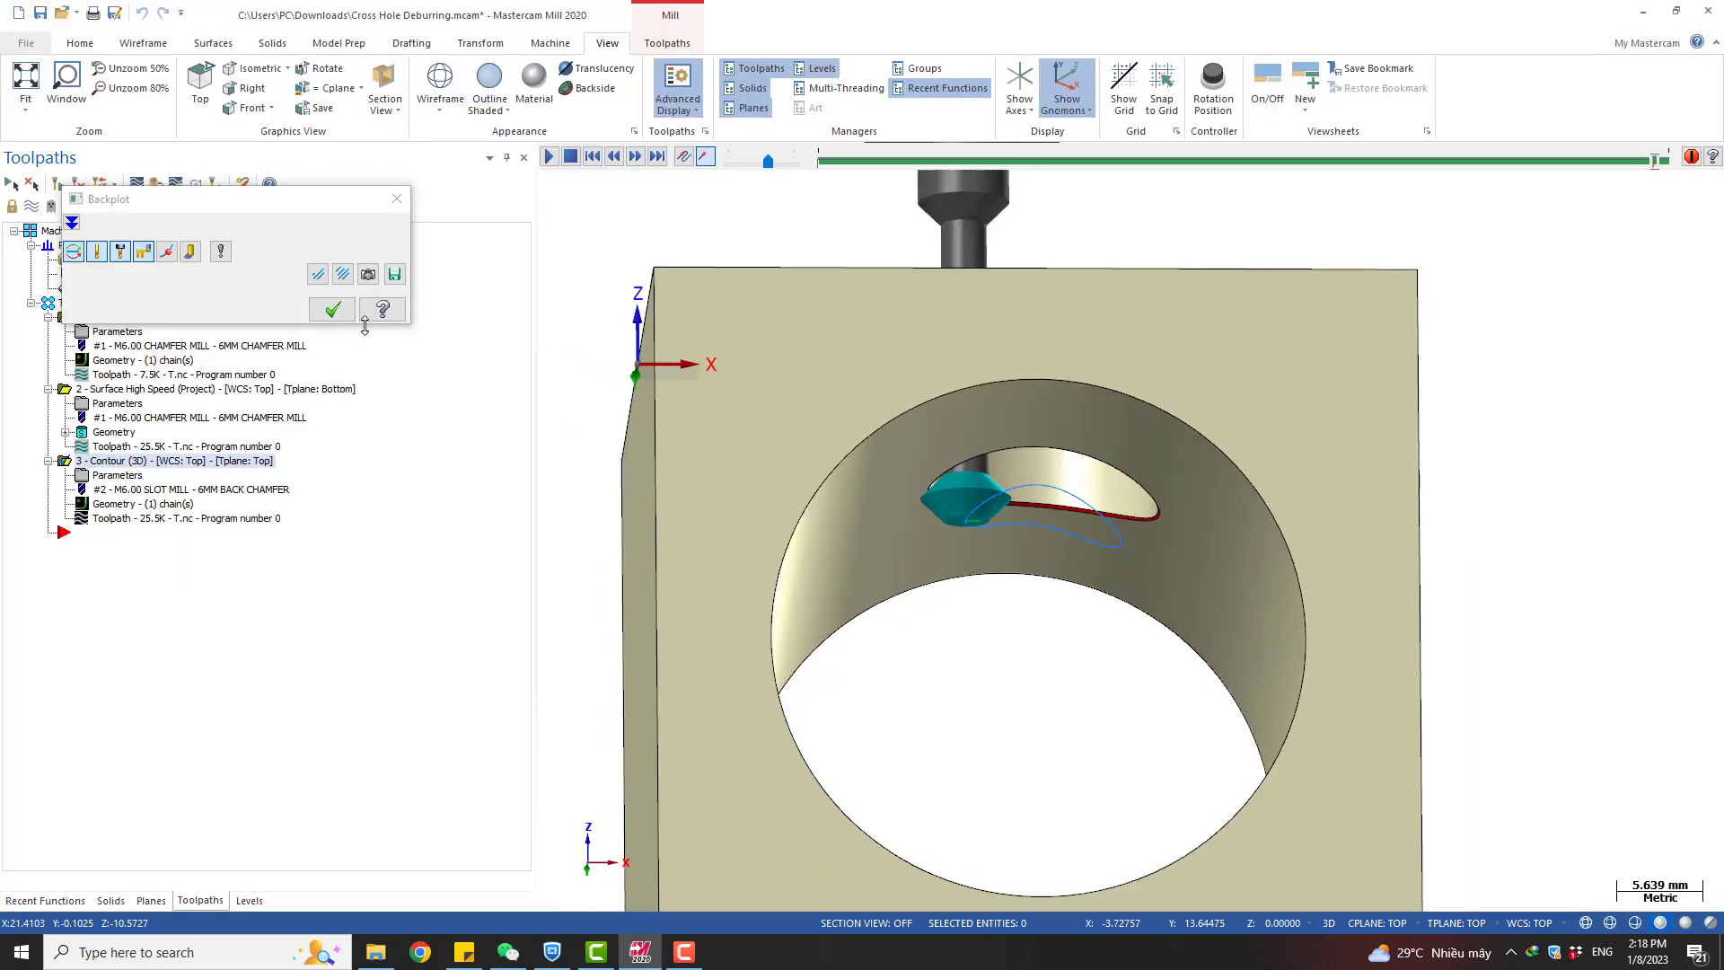
left_click(333, 312)
scroll(868, 403, "down", 3)
middle_click_drag(961, 408, 1041, 606)
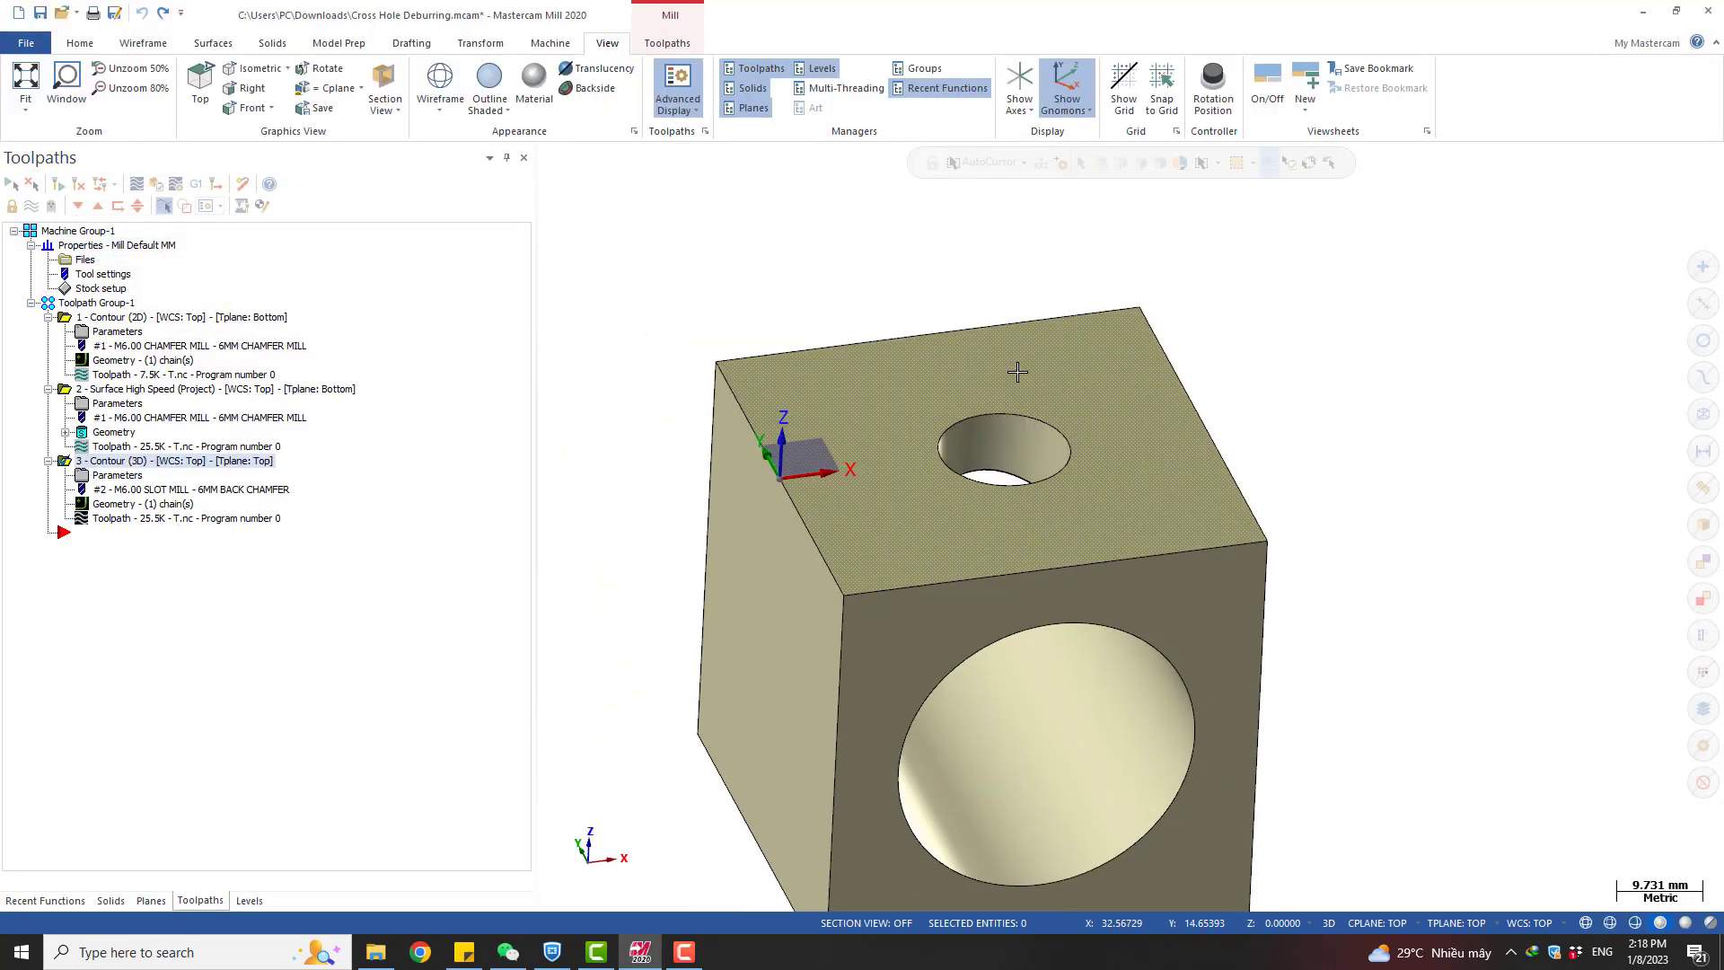
scroll(1020, 375, "down", 3)
mouse_move(1032, 521)
middle_mouse_down()
mouse_move(1004, 441)
mouse_move(1010, 456)
middle_mouse_up()
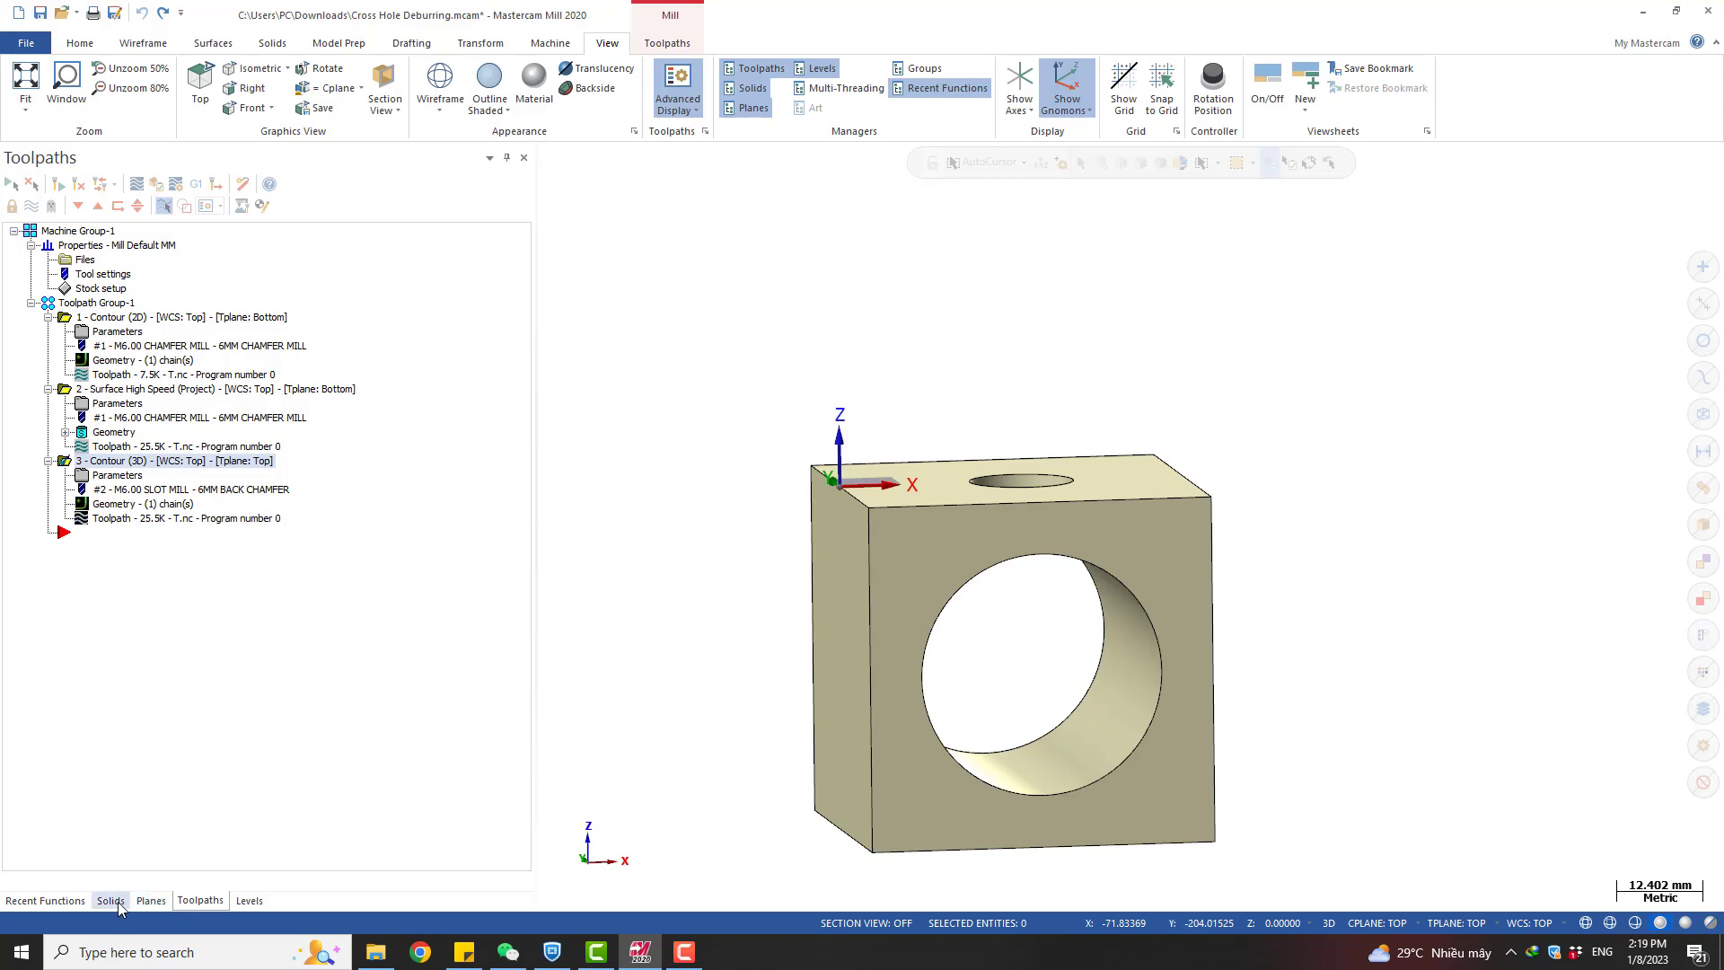
Open the levels list and inspect the red chamfer at the cross hole on the Part Model level
left_click(252, 902)
scroll(1086, 758, "up", 4)
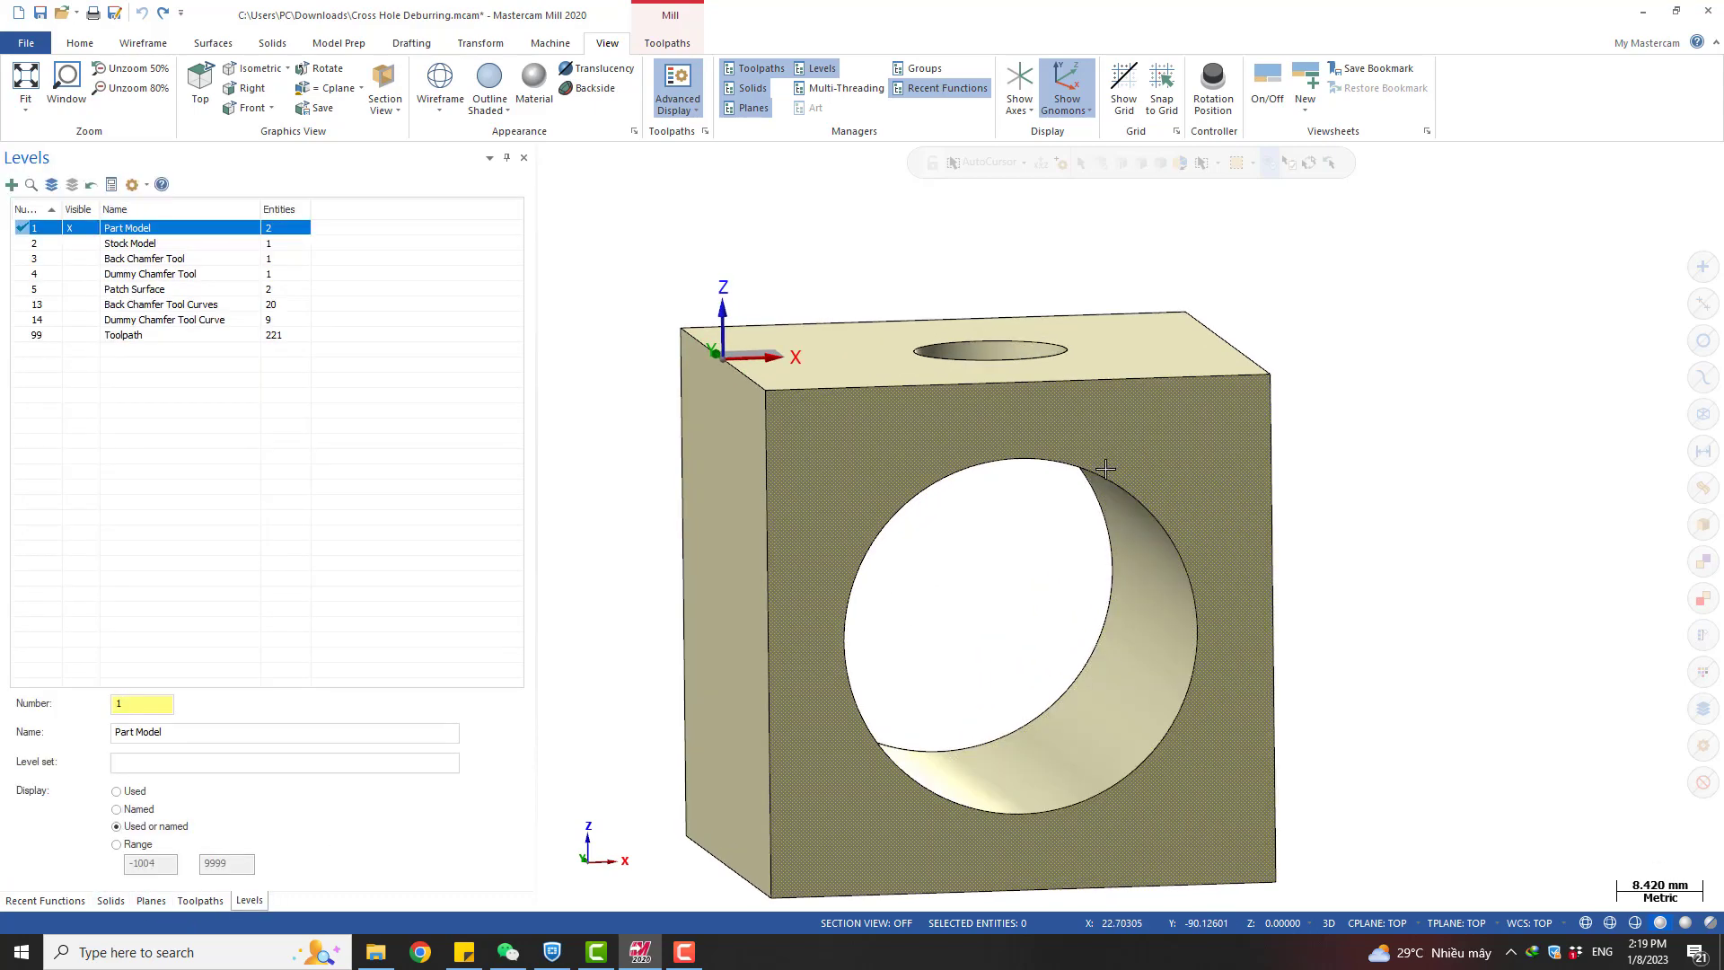
mouse_move(1112, 547)
middle_mouse_down()
mouse_move(1090, 488)
mouse_move(1104, 526)
middle_mouse_up()
scroll(1105, 527, "down", 3)
scroll(1012, 250, "up", 6)
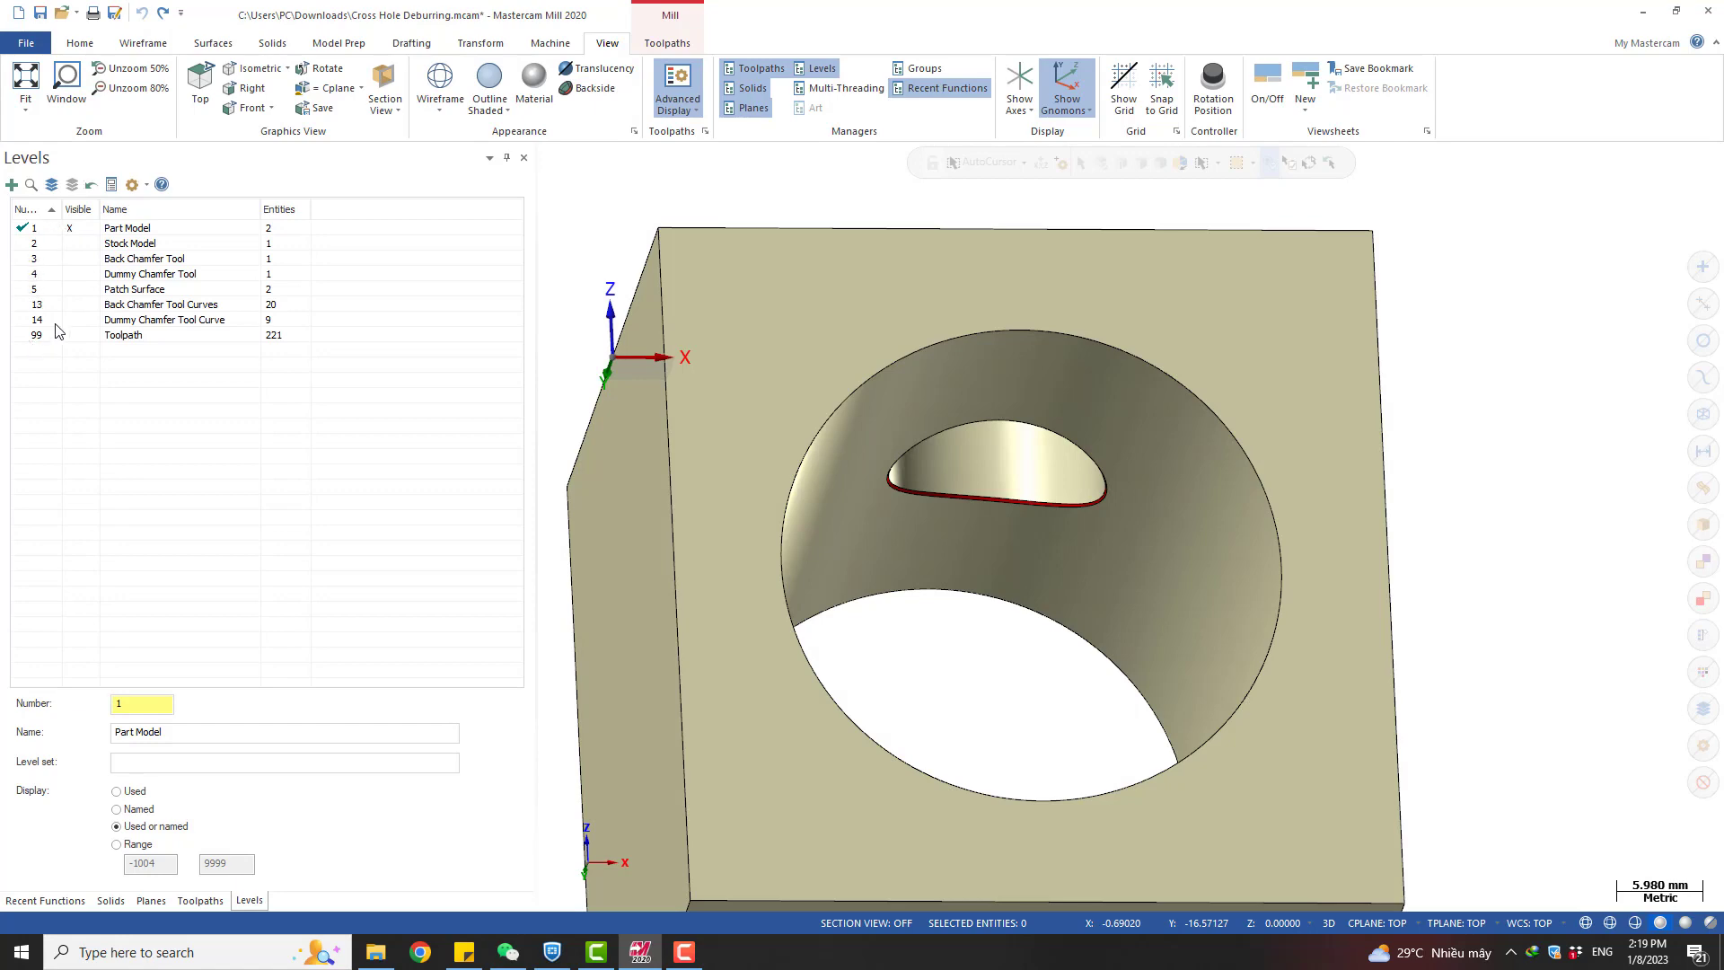
left_click(71, 229)
scroll(970, 482, "up", 9)
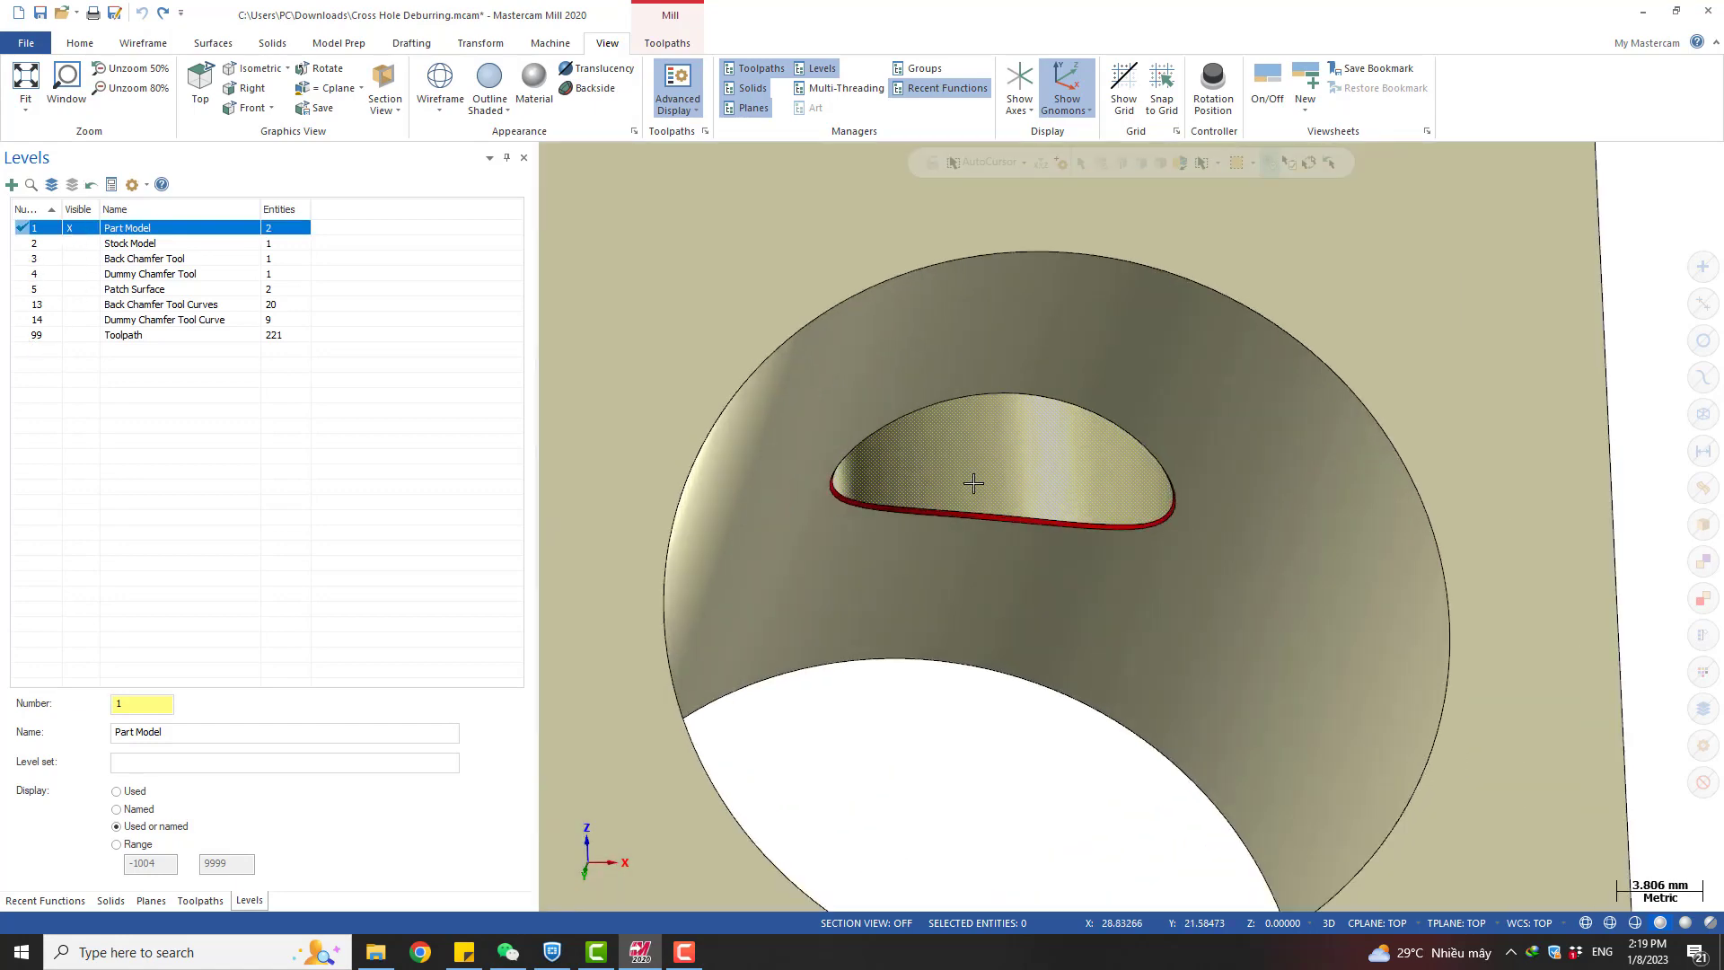
scroll(1052, 543, "down", 4)
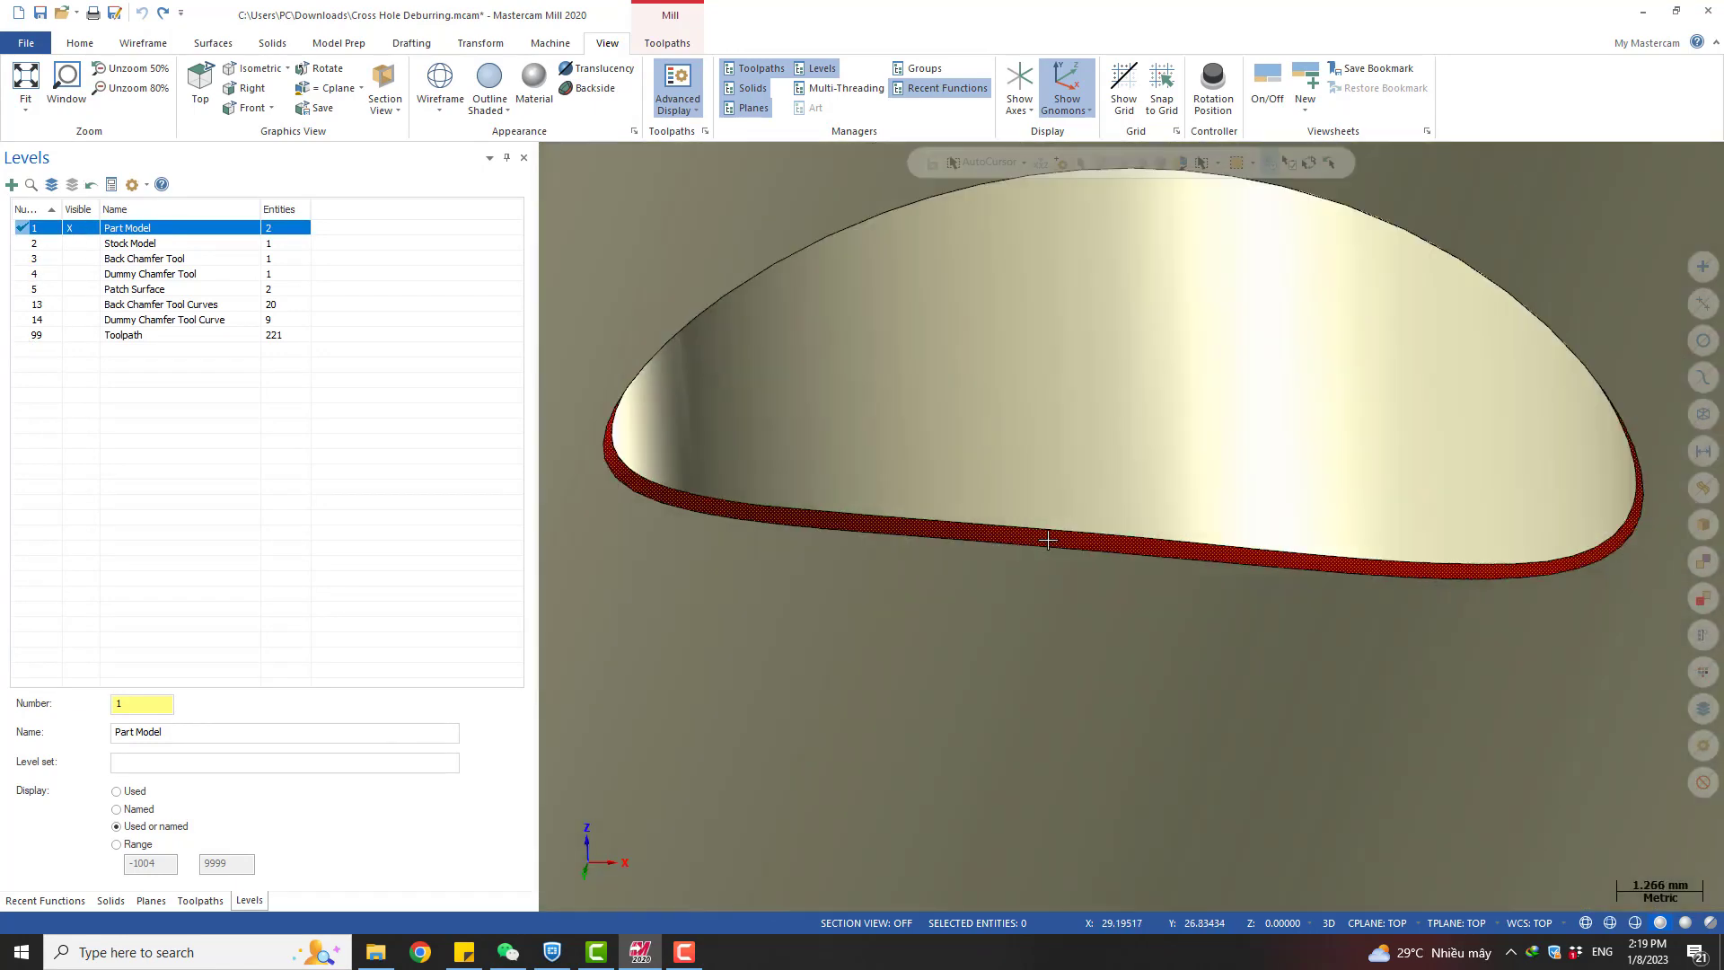
Hide the Part Model level and show the Stock Model level to inspect its cross-hole edge
left_click(75, 230)
left_click(76, 244)
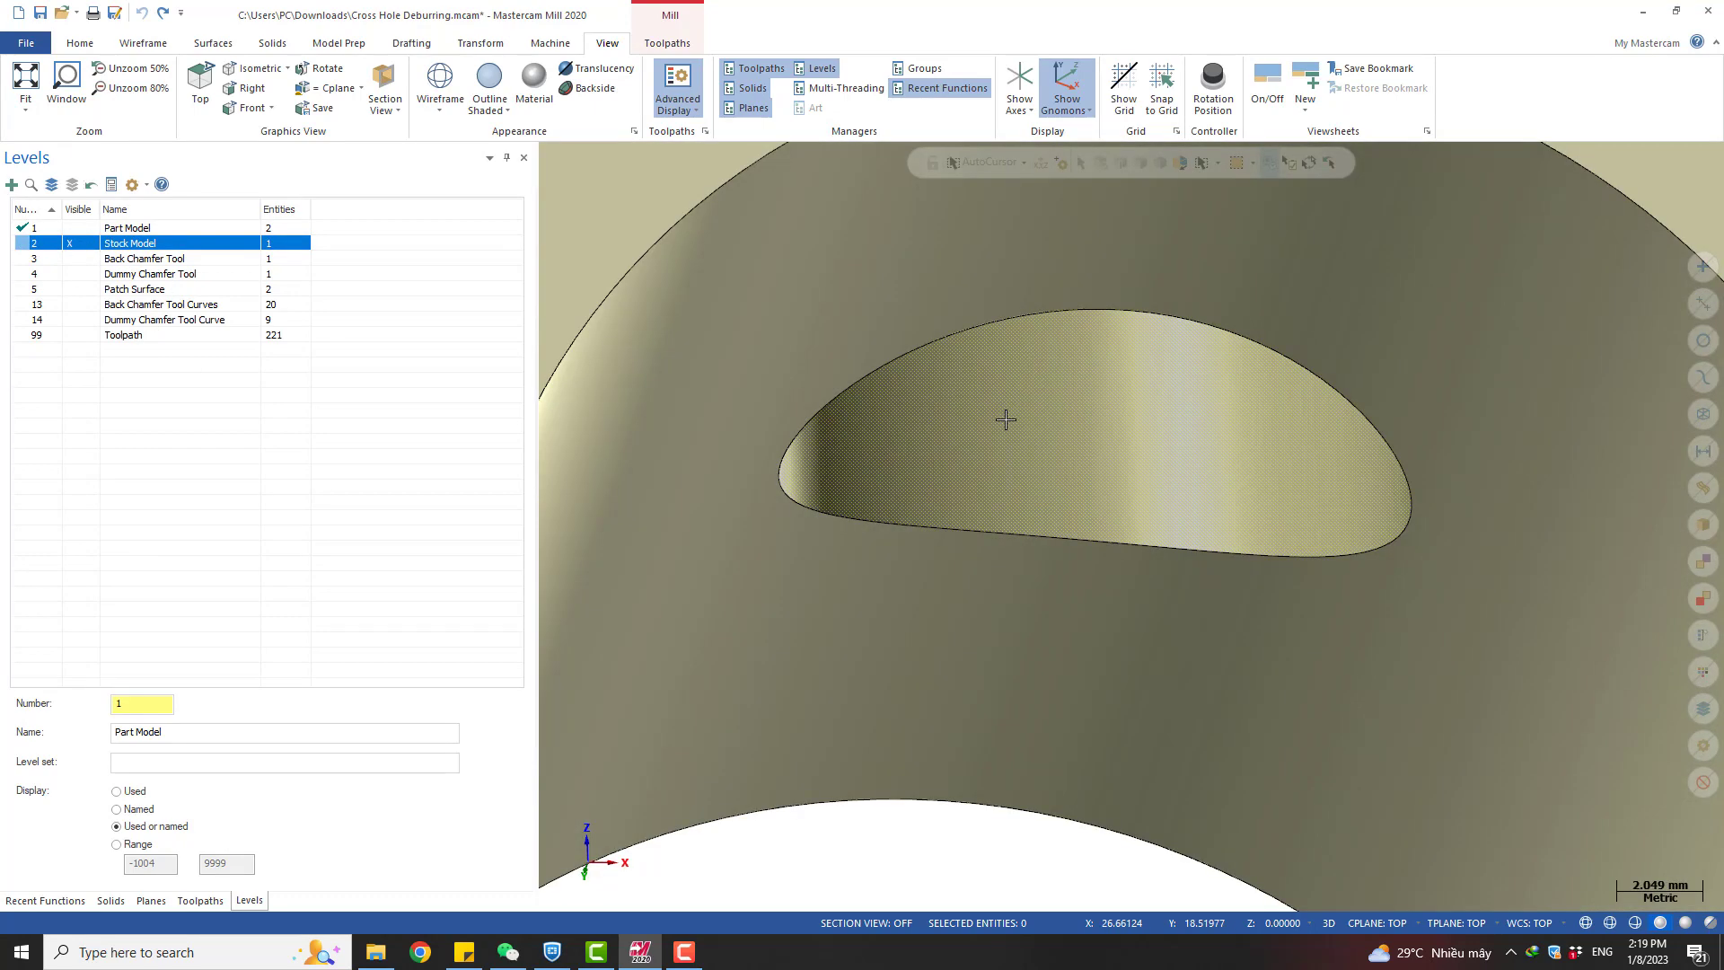
scroll(1007, 429, "down", 1)
scroll(1003, 487, "up", 2)
scroll(1078, 503, "down", 6)
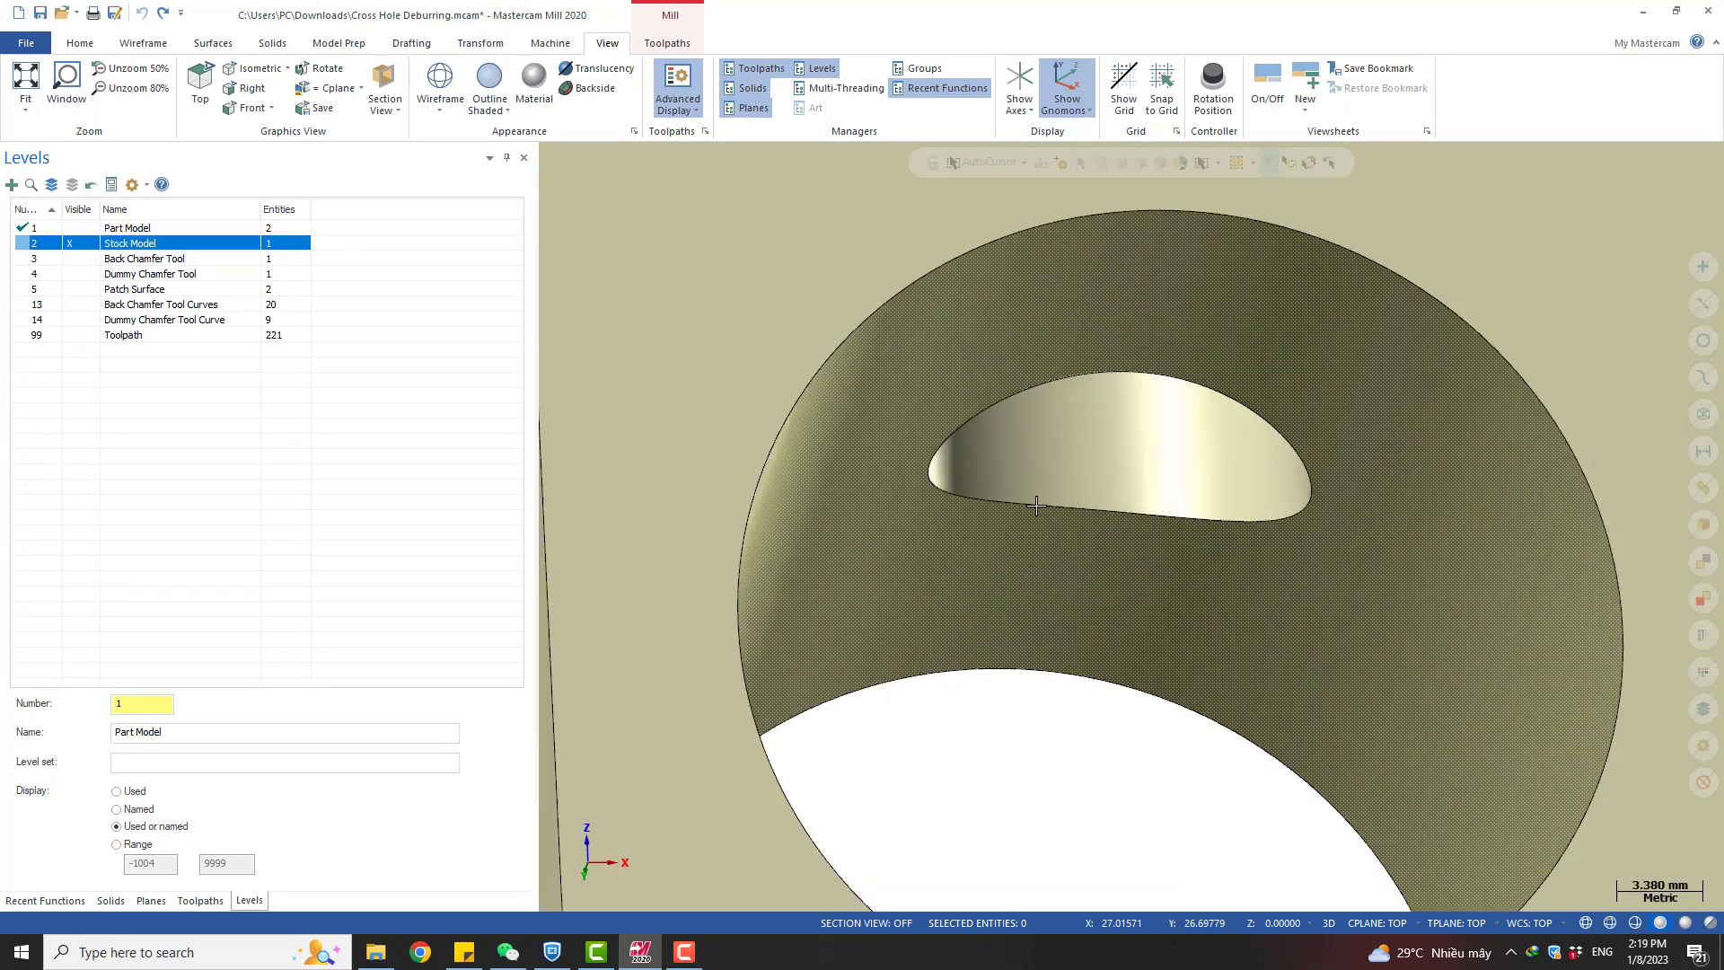
Show the Back Chamfer Tool and Dummy Chamfer Tool levels instead of Stock Model, and view both tools from the front without gnomons
left_click(70, 245)
left_click(70, 259)
left_click(72, 274)
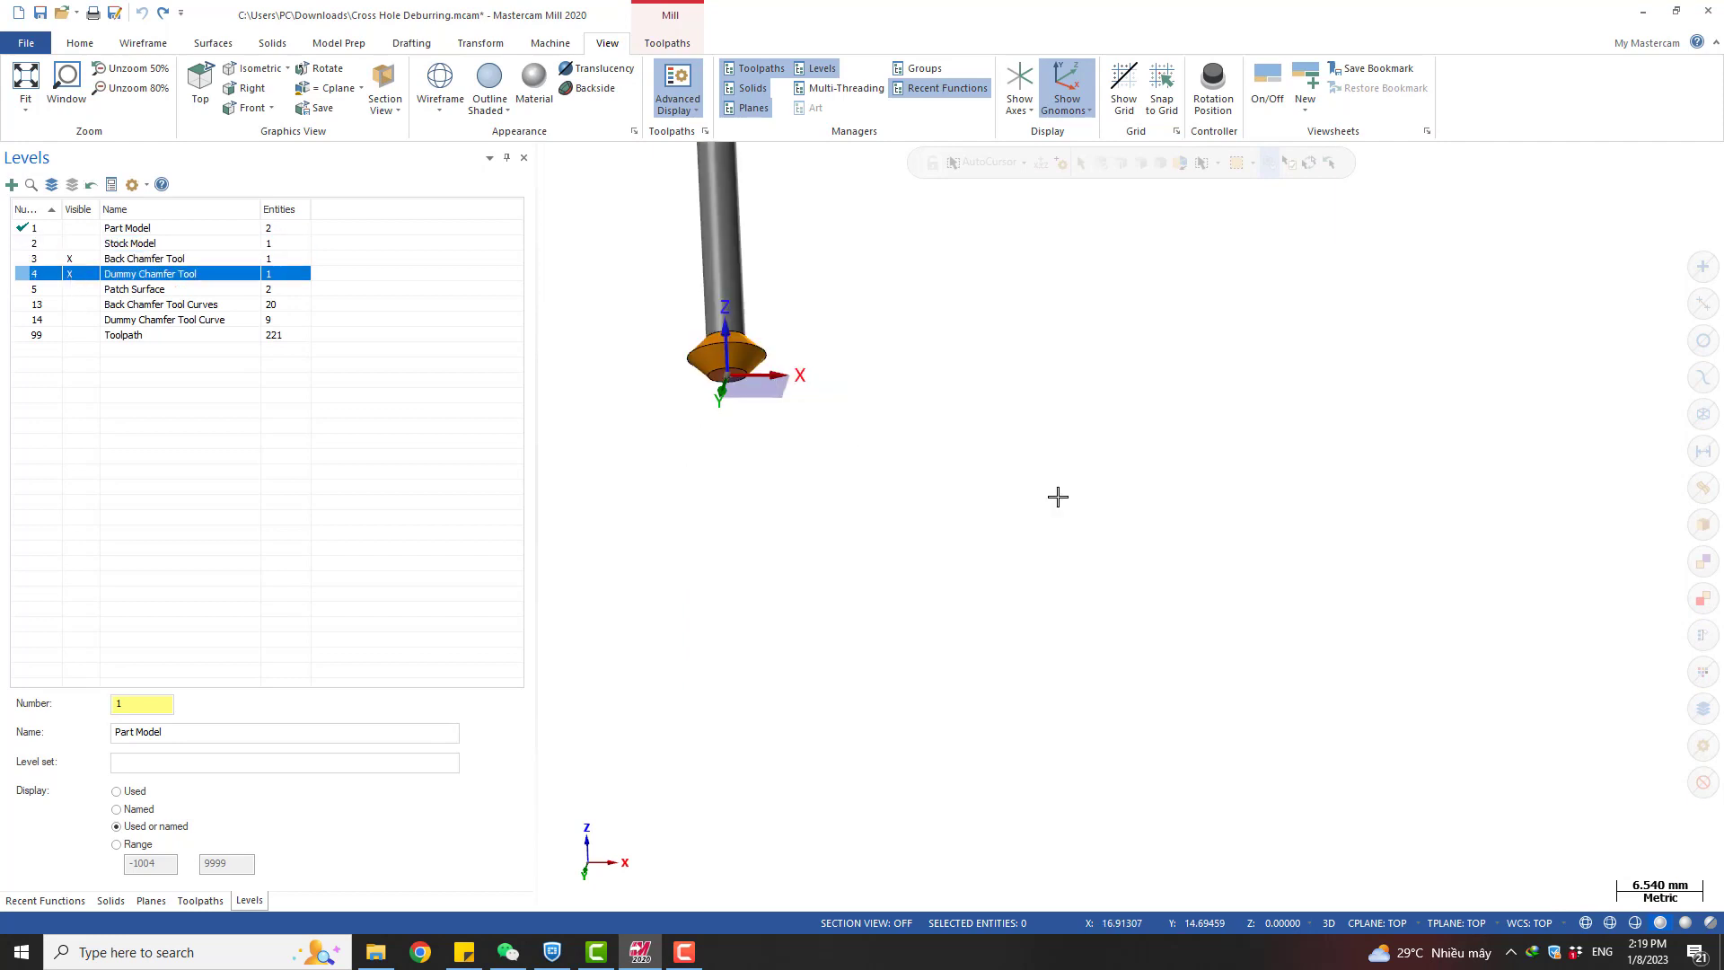
scroll(1058, 496, "down", 4)
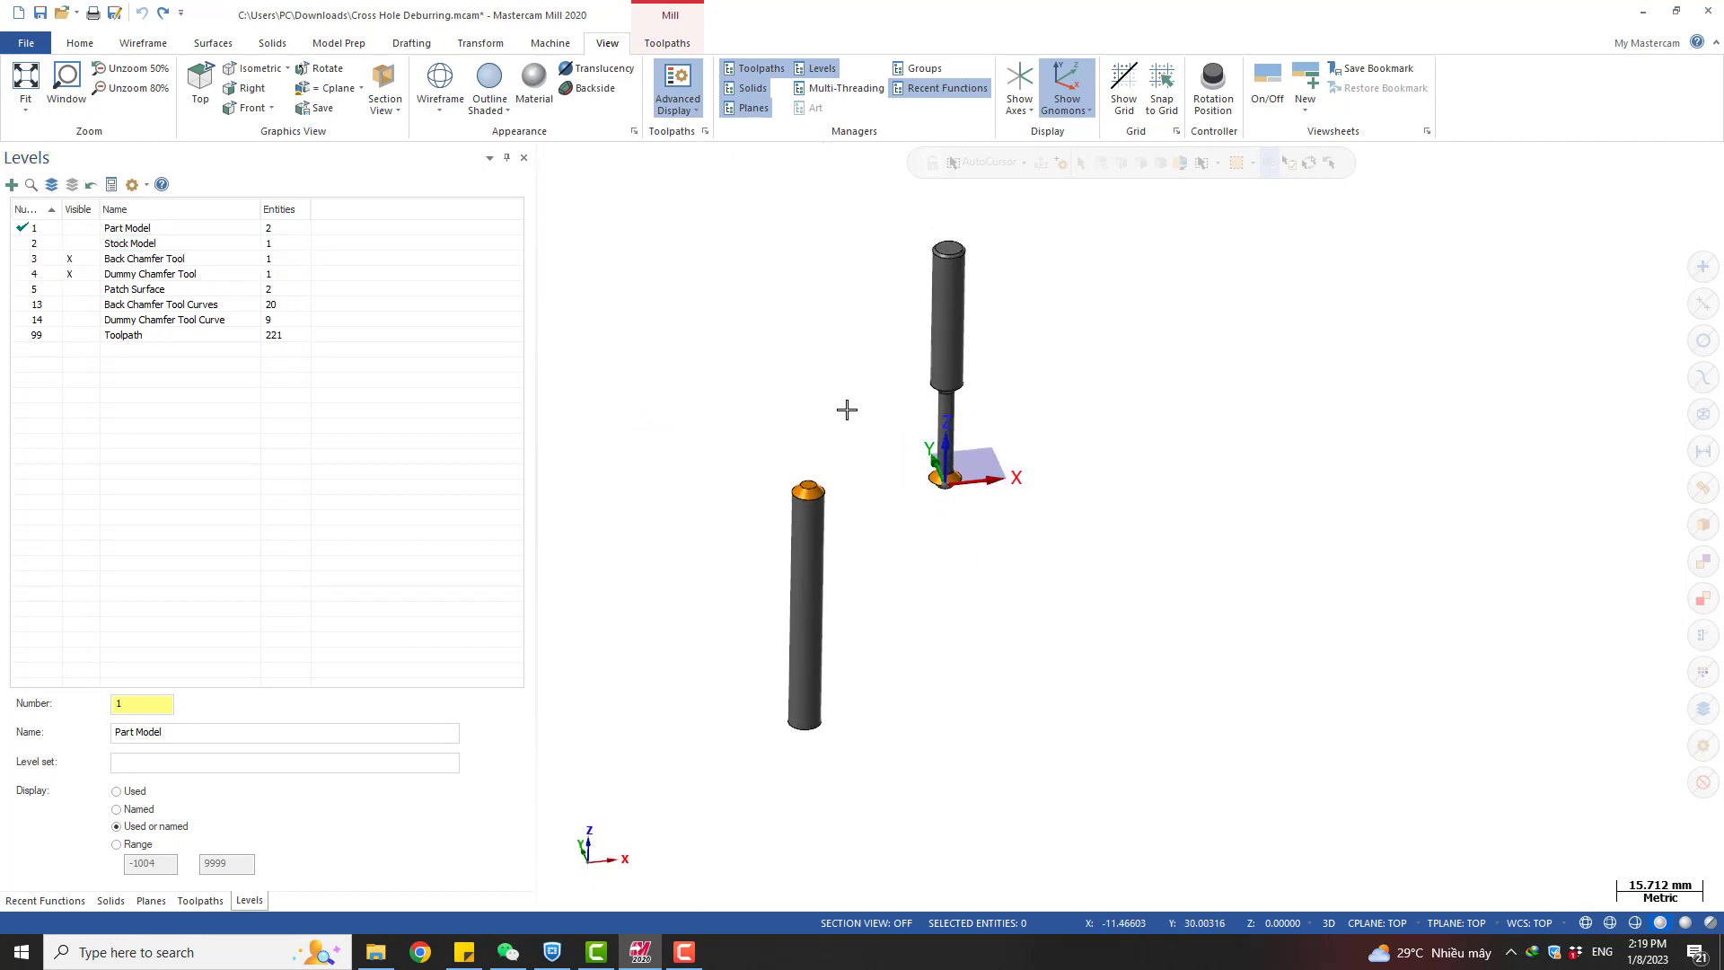
scroll(1209, 227, "up", 1)
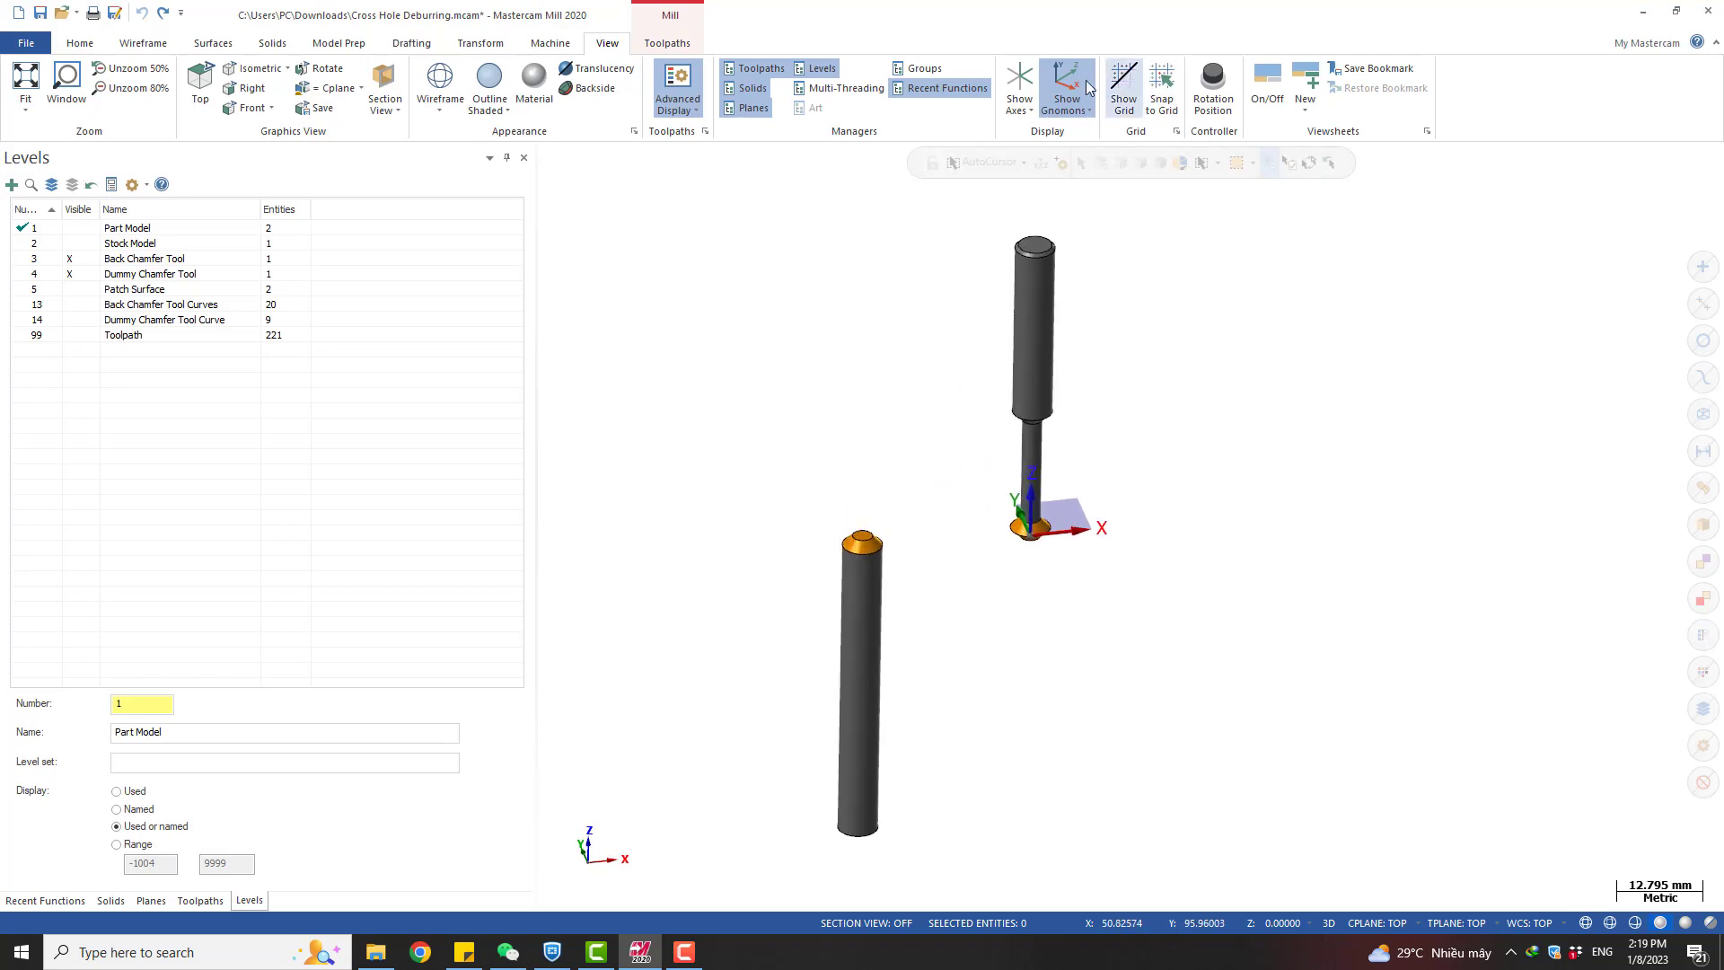
key("alt+2")
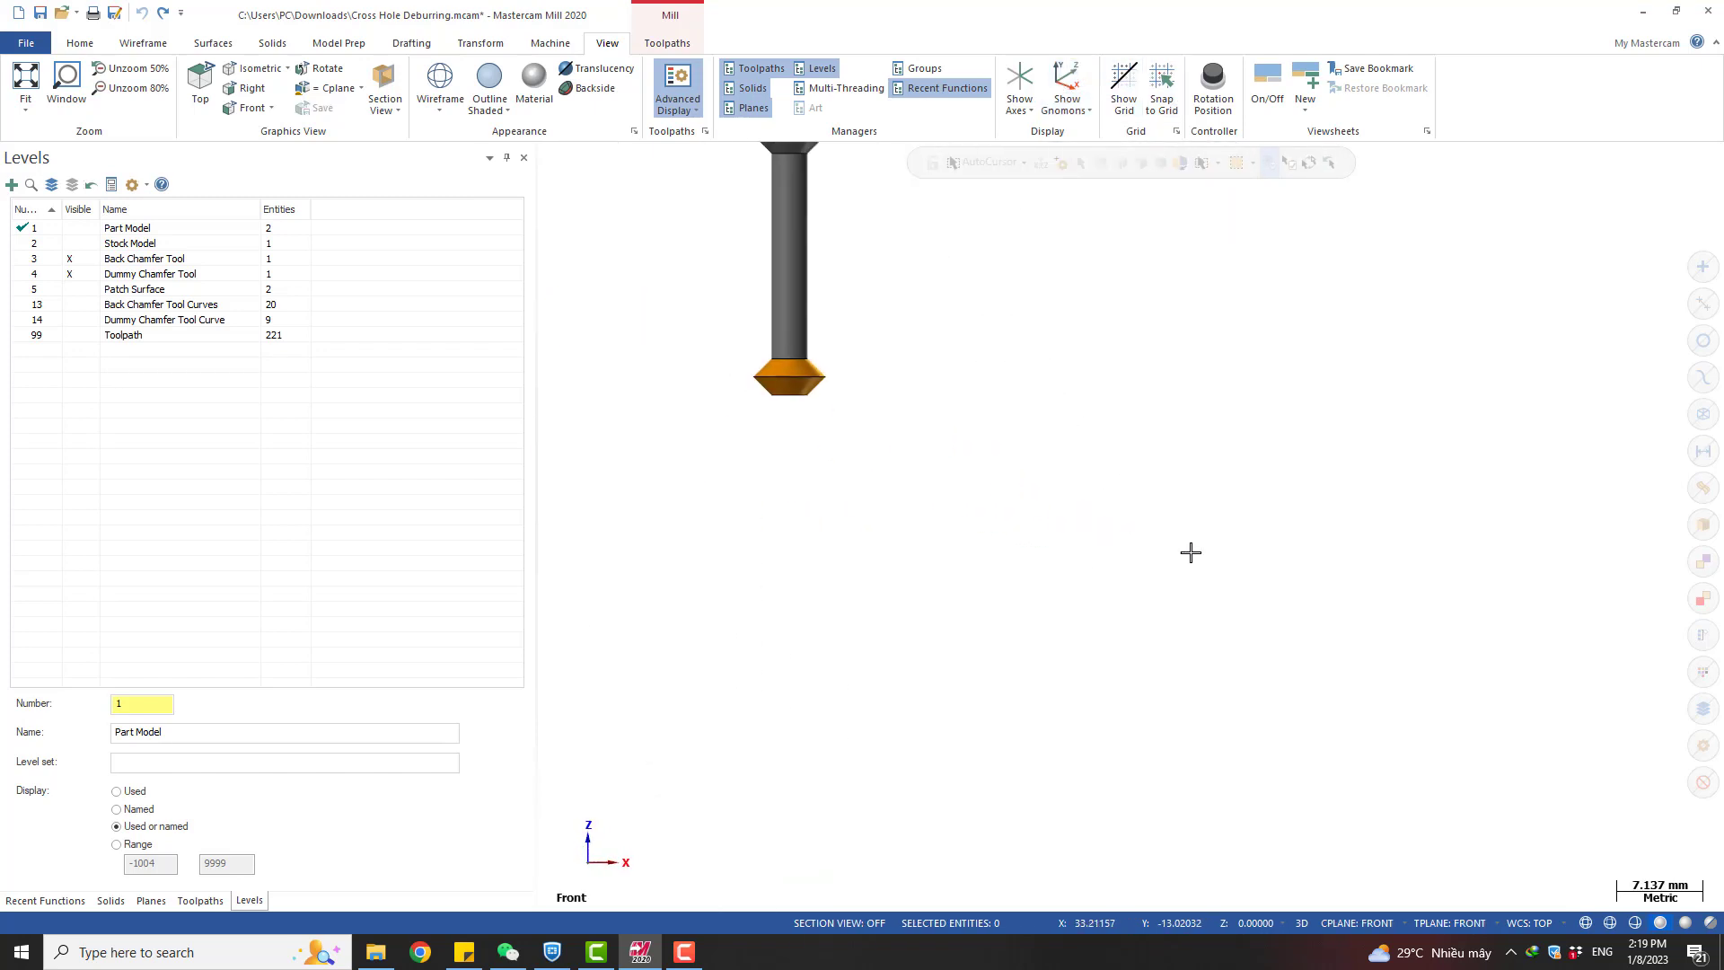
scroll(1042, 323, "up", 2)
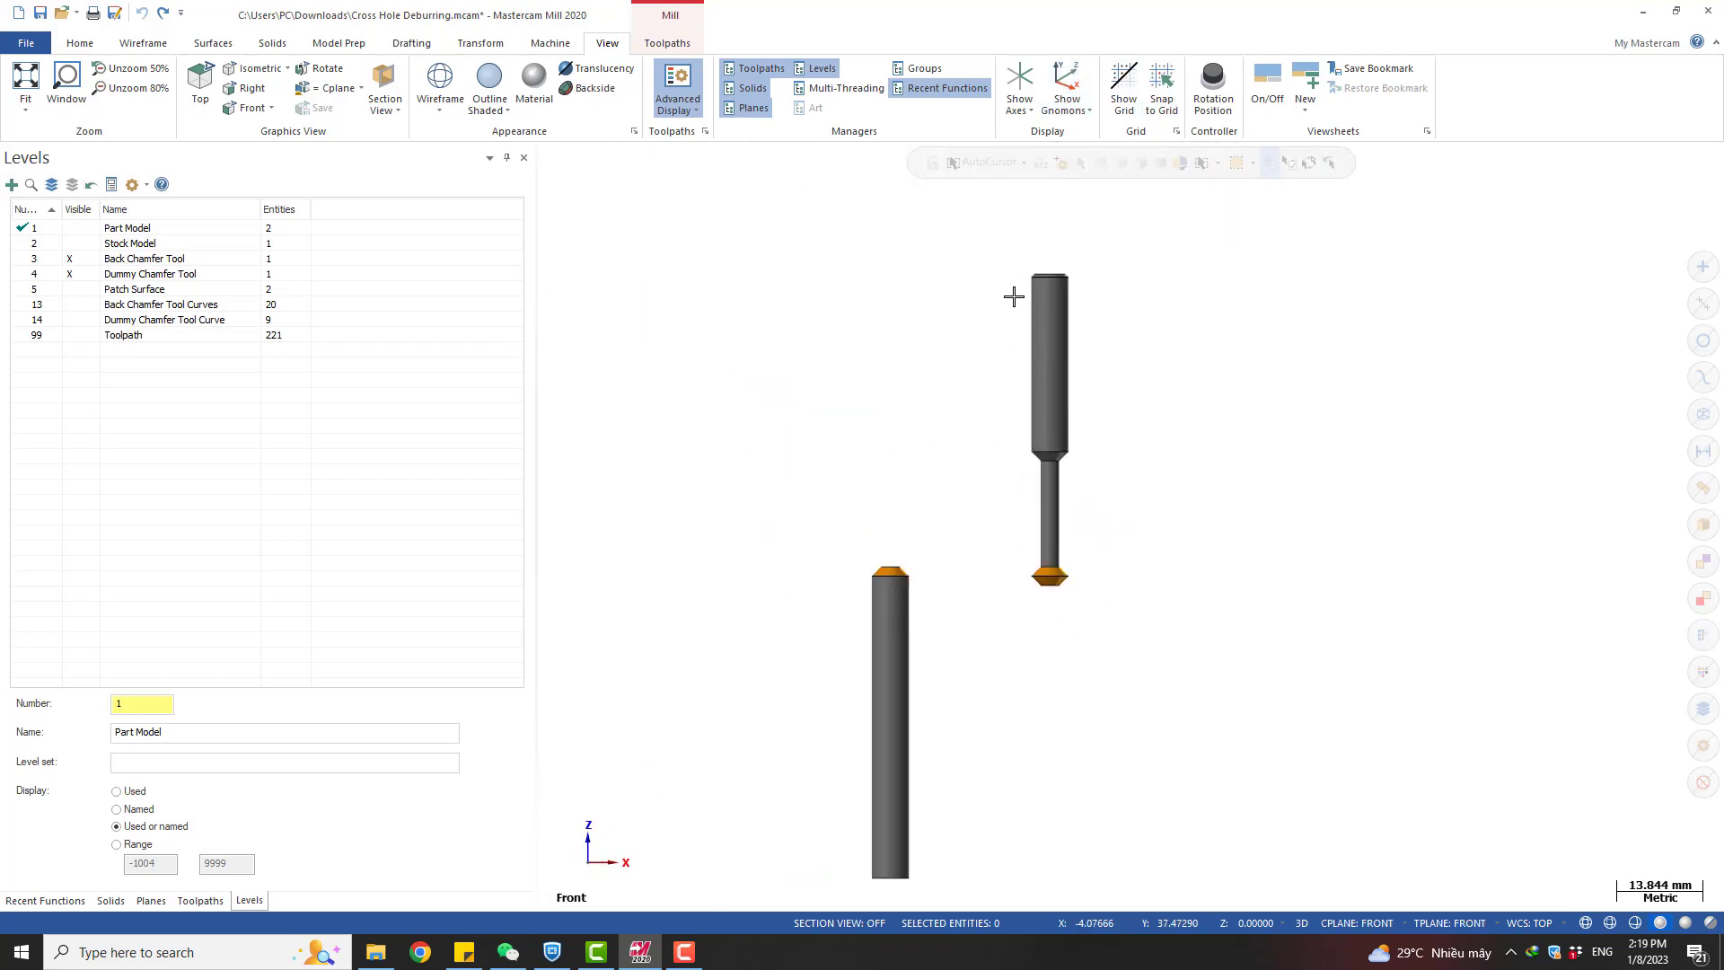
Examine the back chamfer tool and the dummy chamfer tool side by side from an angled view, focusing on their orange cutting tips
left_click_drag(970, 211, 926, 305)
scroll(930, 276, "down", 2)
middle_click_drag(877, 465, 935, 539)
scroll(914, 509, "up", 2)
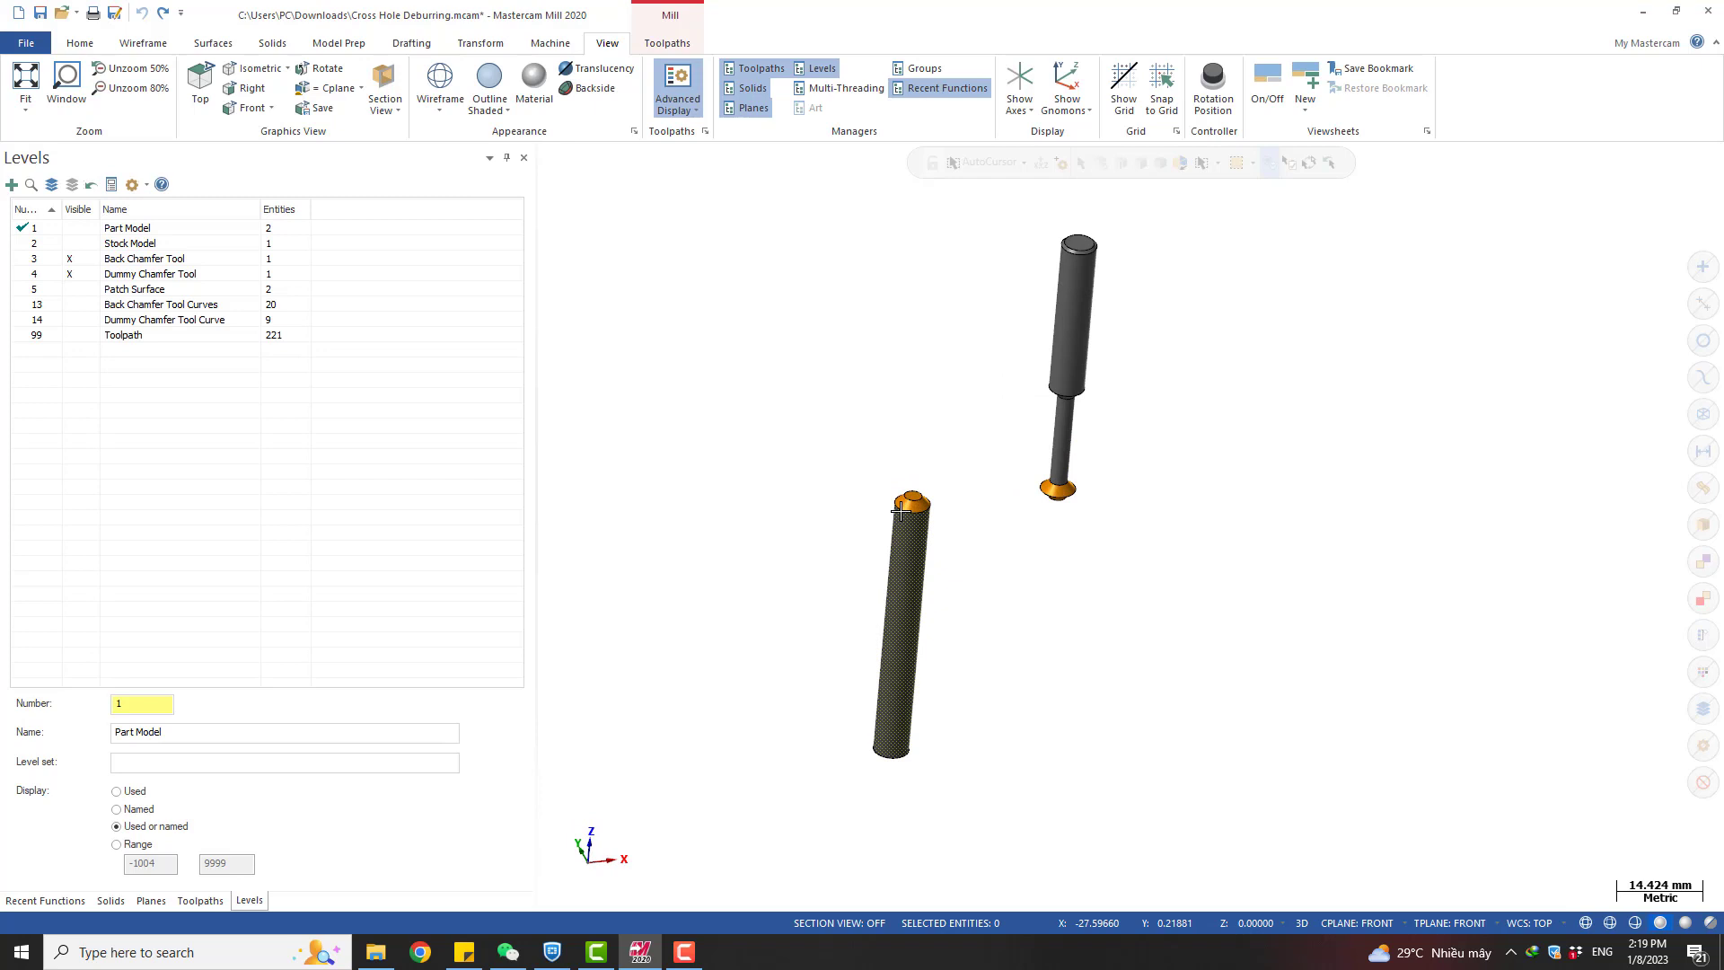
scroll(900, 511, "up", 6)
scroll(933, 449, "down", 5)
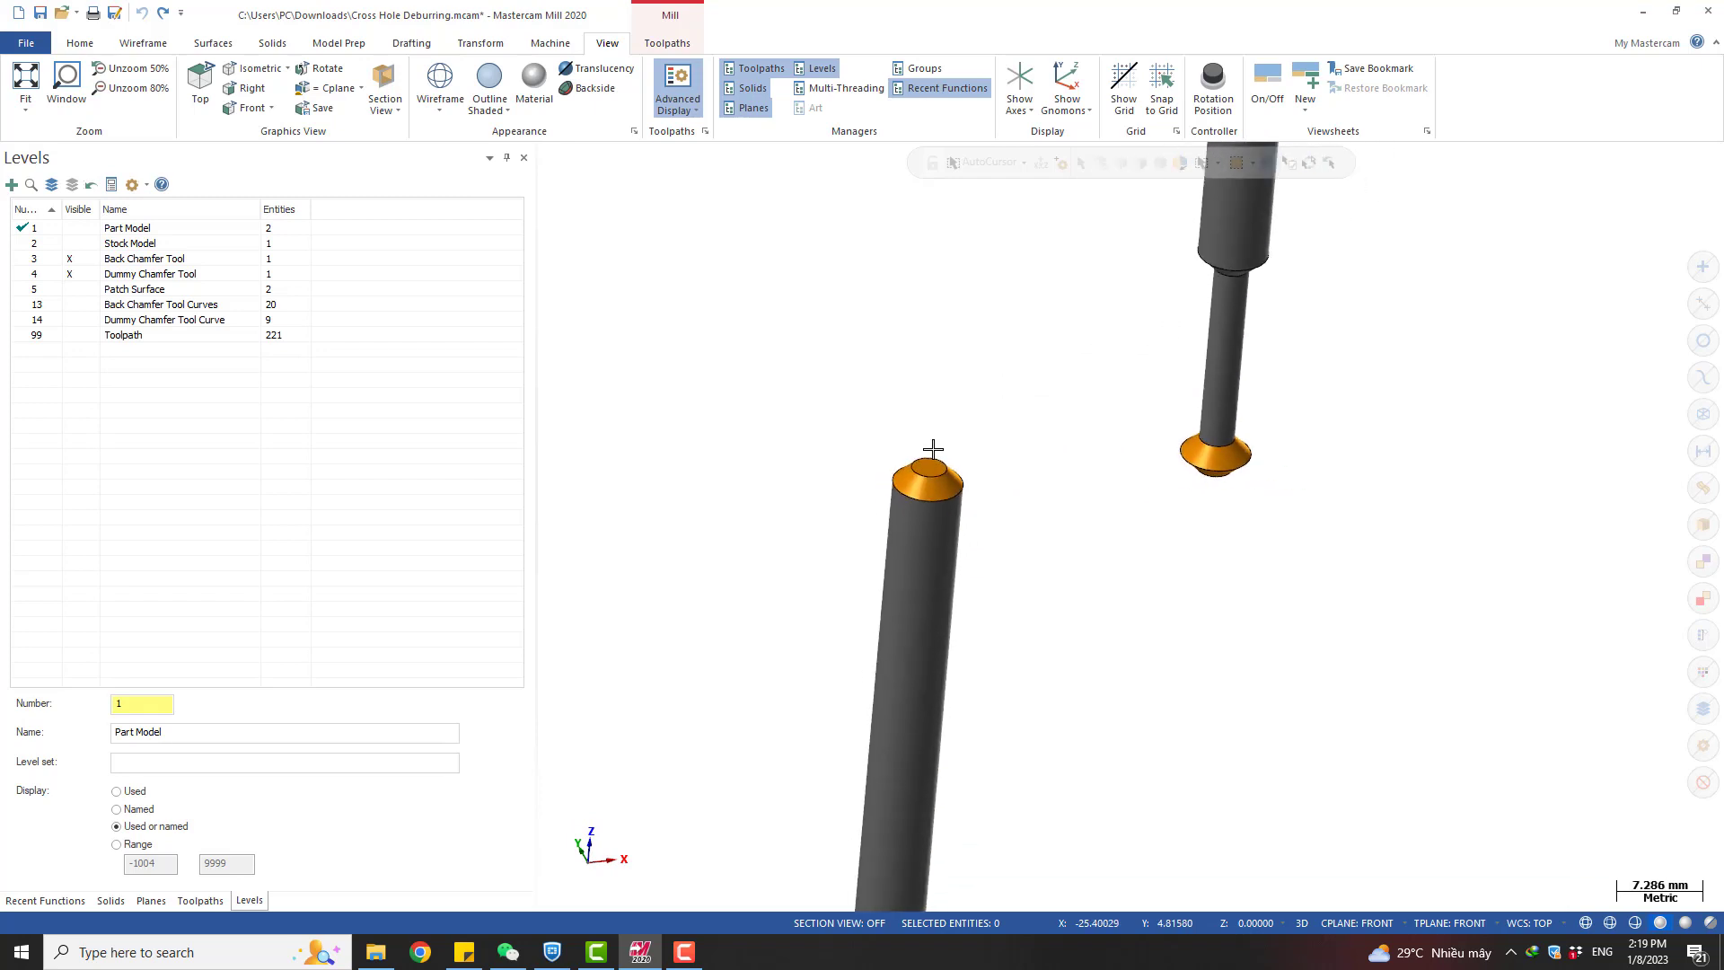
scroll(943, 484, "up", 1)
left_click_drag(785, 400, 808, 607)
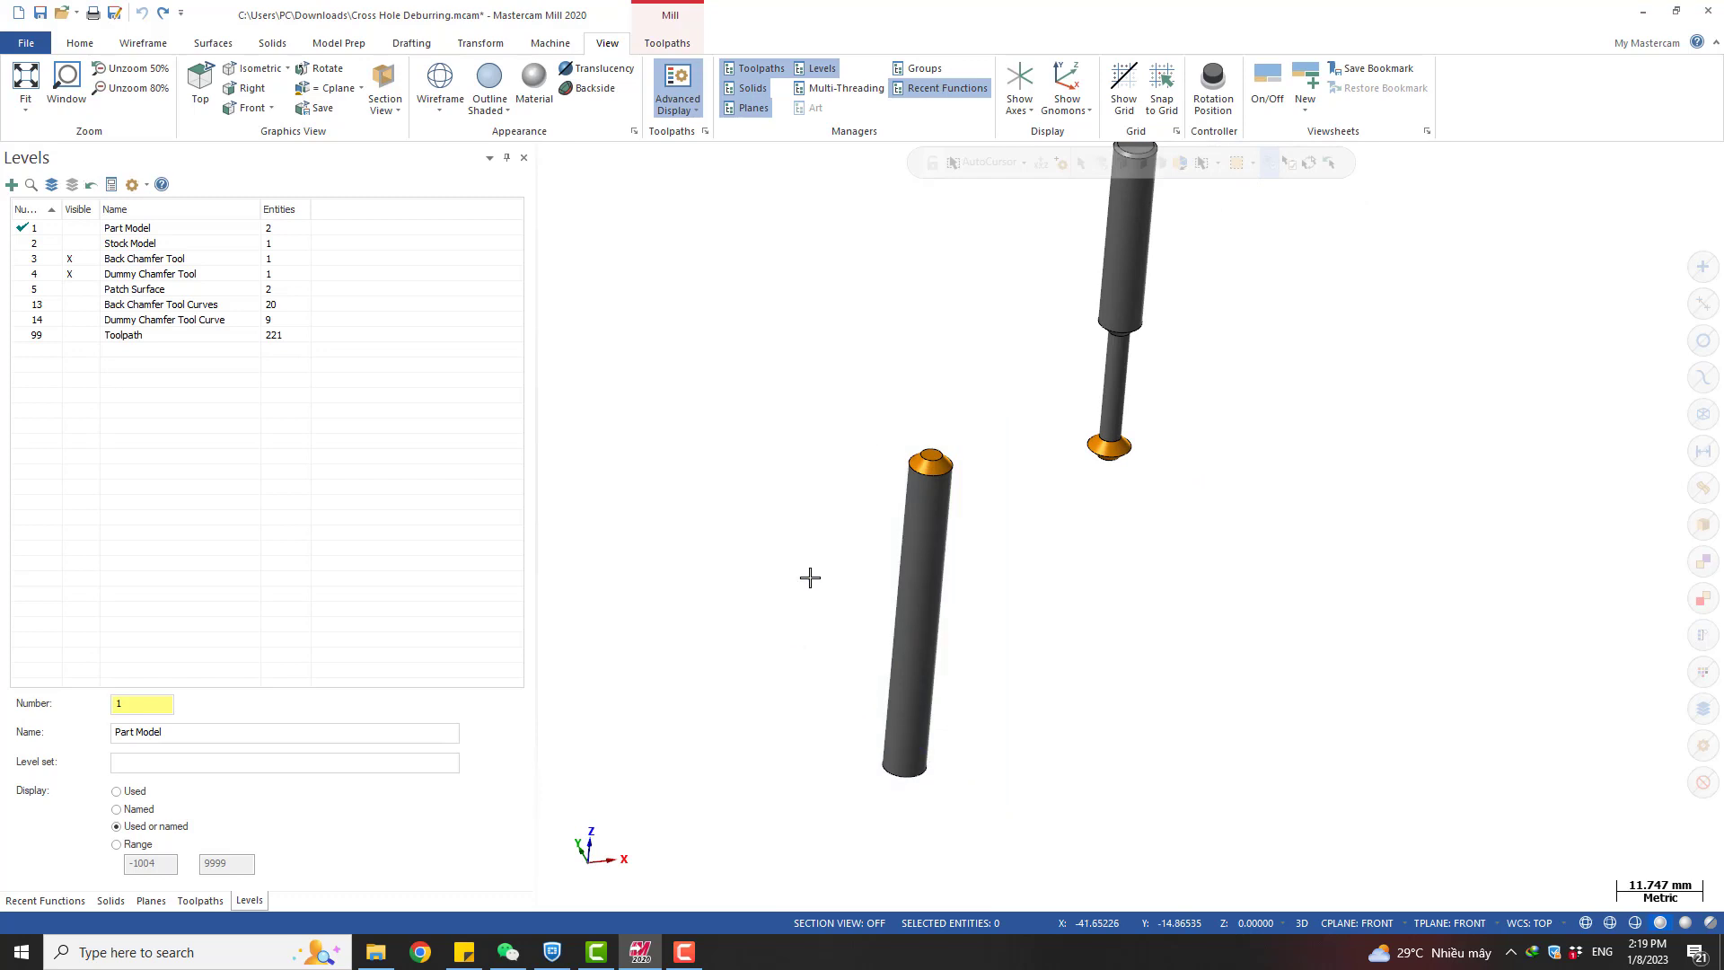
Move the dummy chamfer tool dynamically by its tip centre to where the back chamfer tool's neck meets its upper chamfer, and clear the result colors
left_click(926, 459)
key("d")
scroll(934, 451, "up", 10)
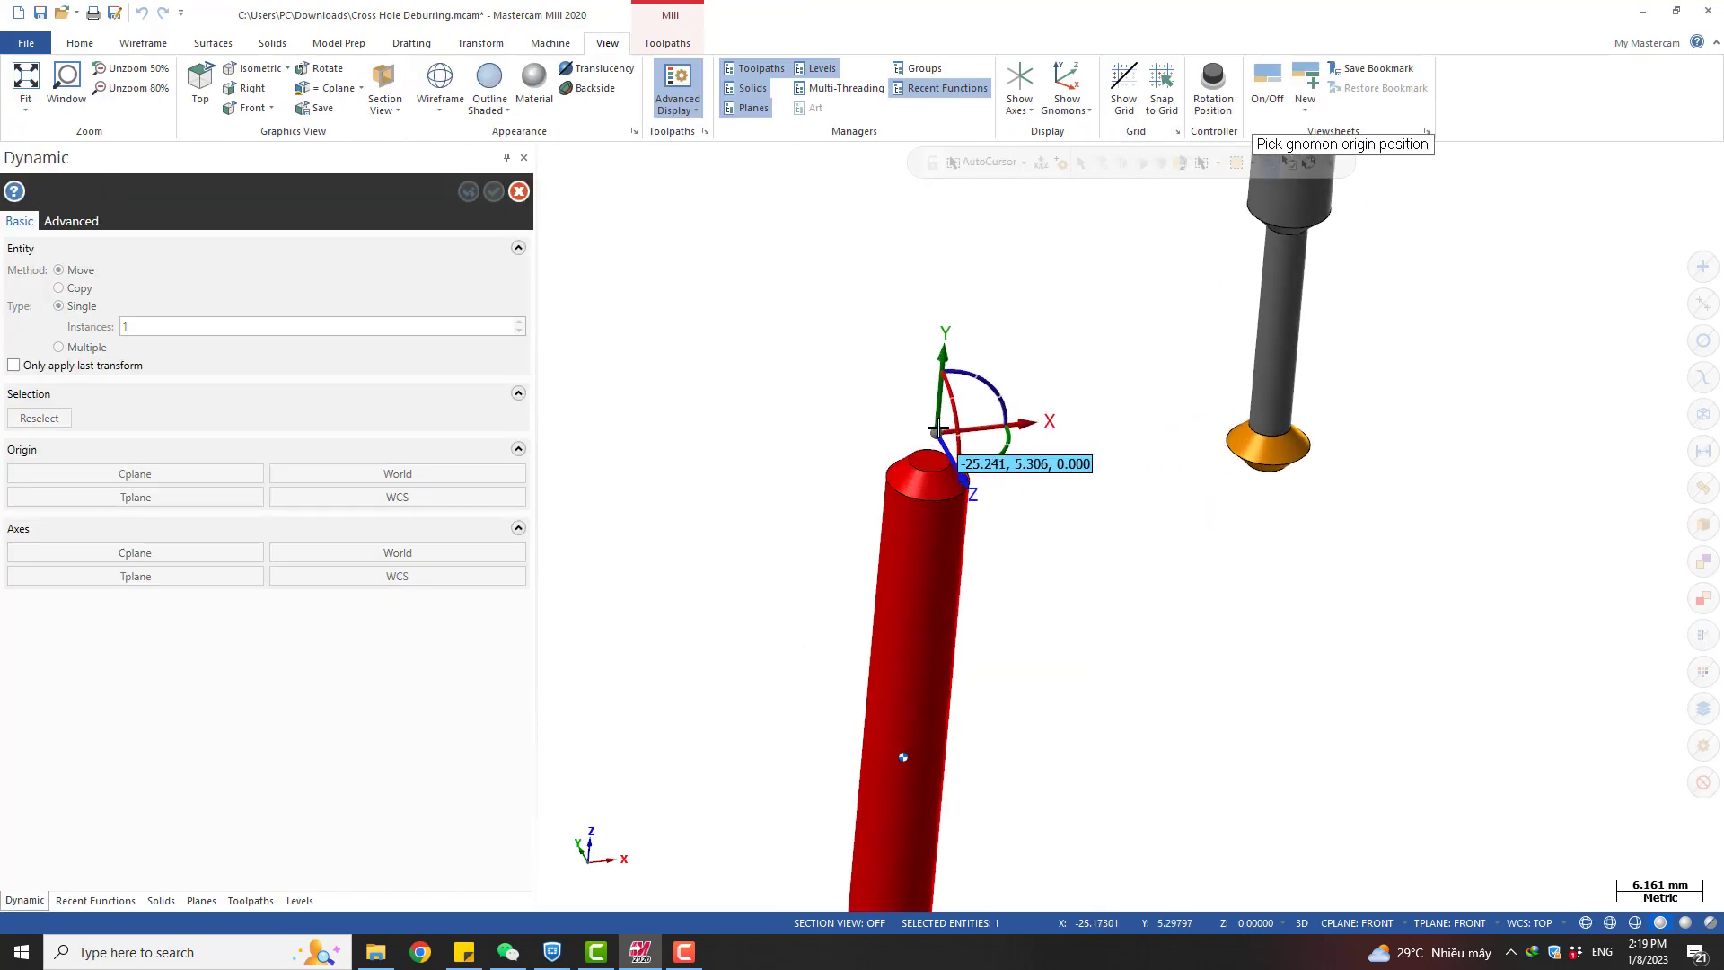
left_click(936, 463)
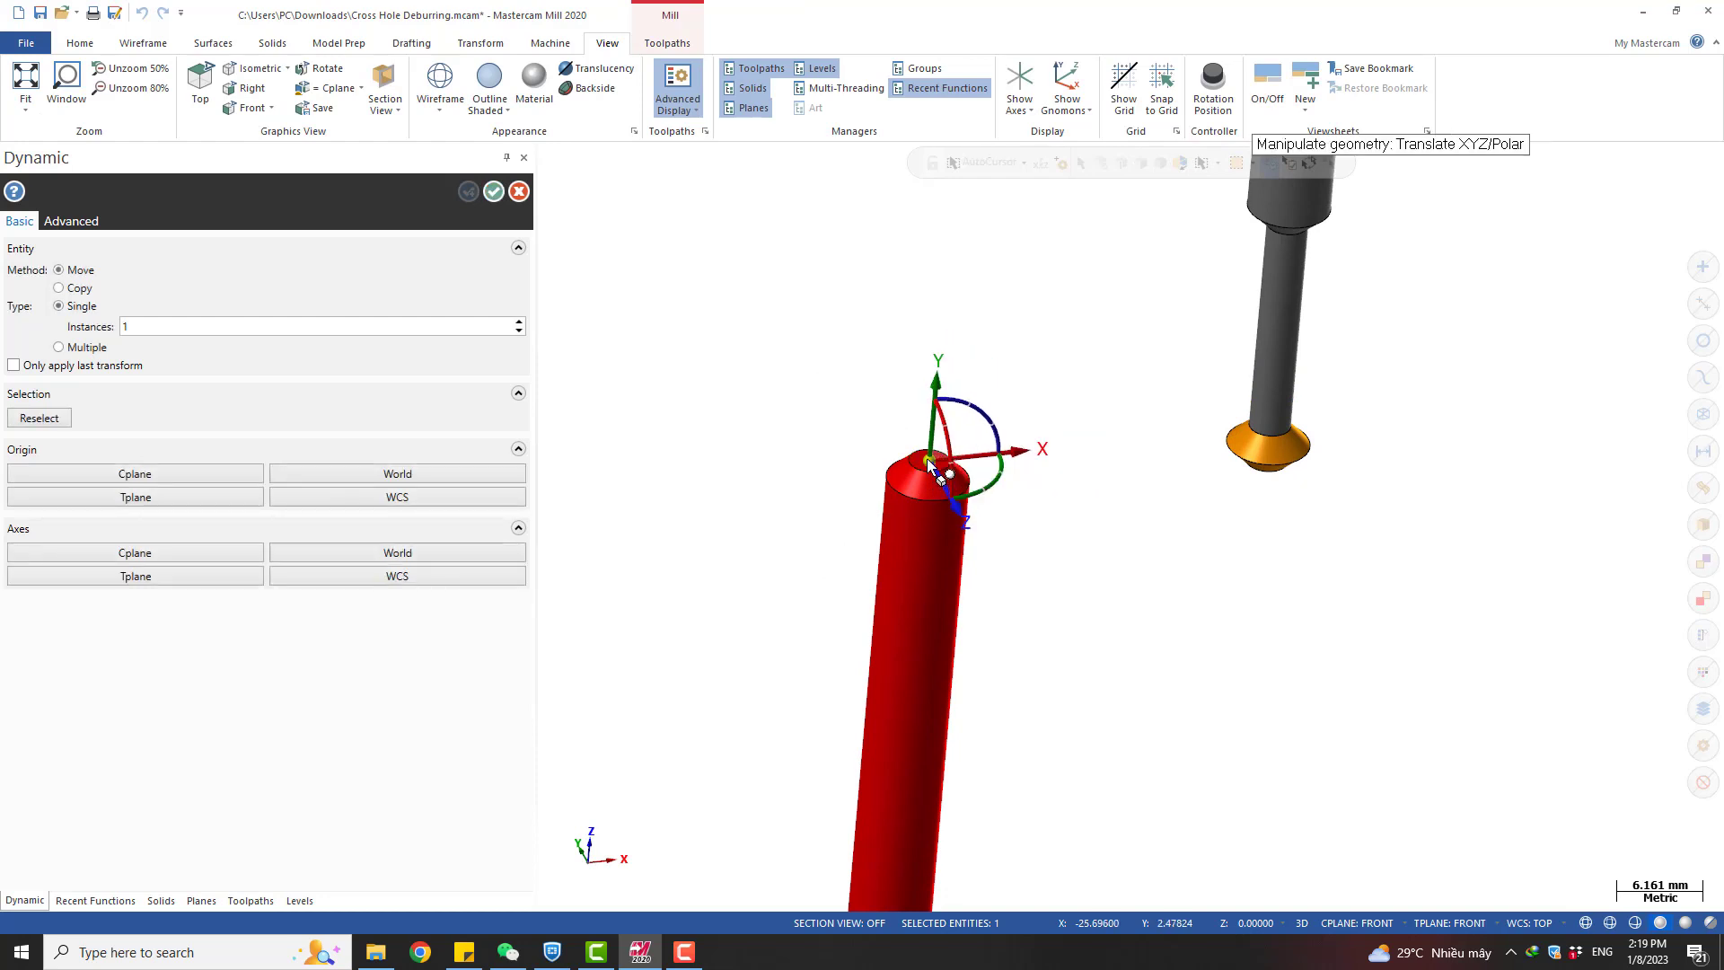
left_click(929, 462)
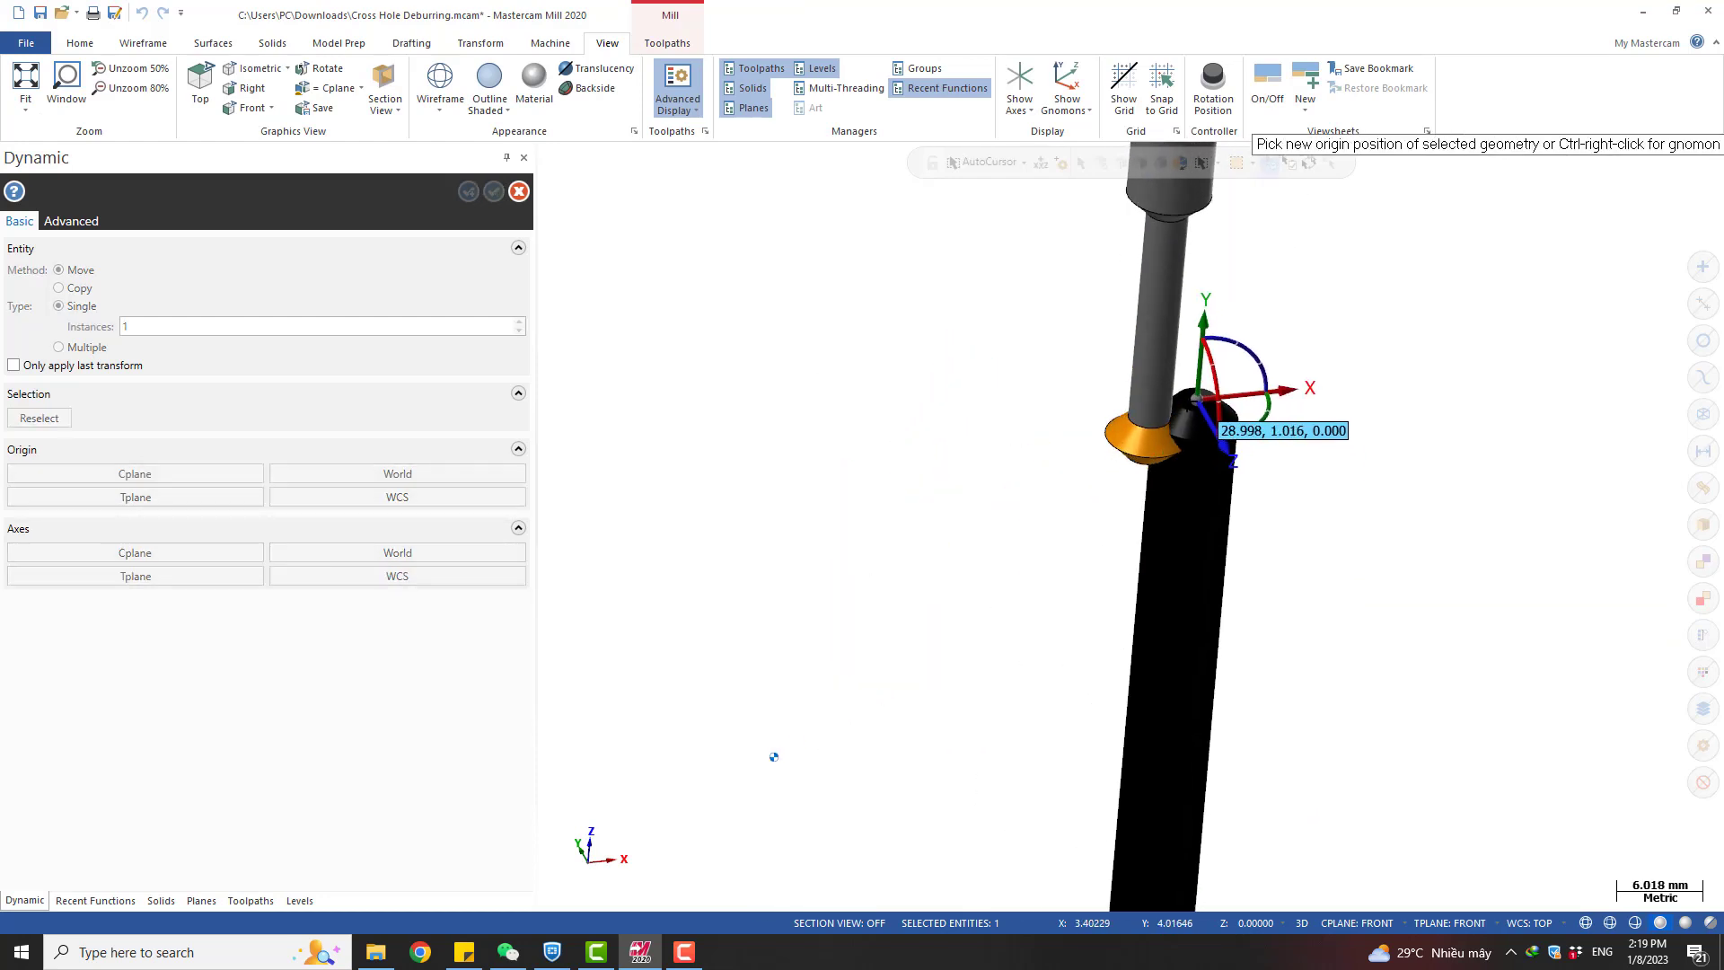
left_click(1204, 393)
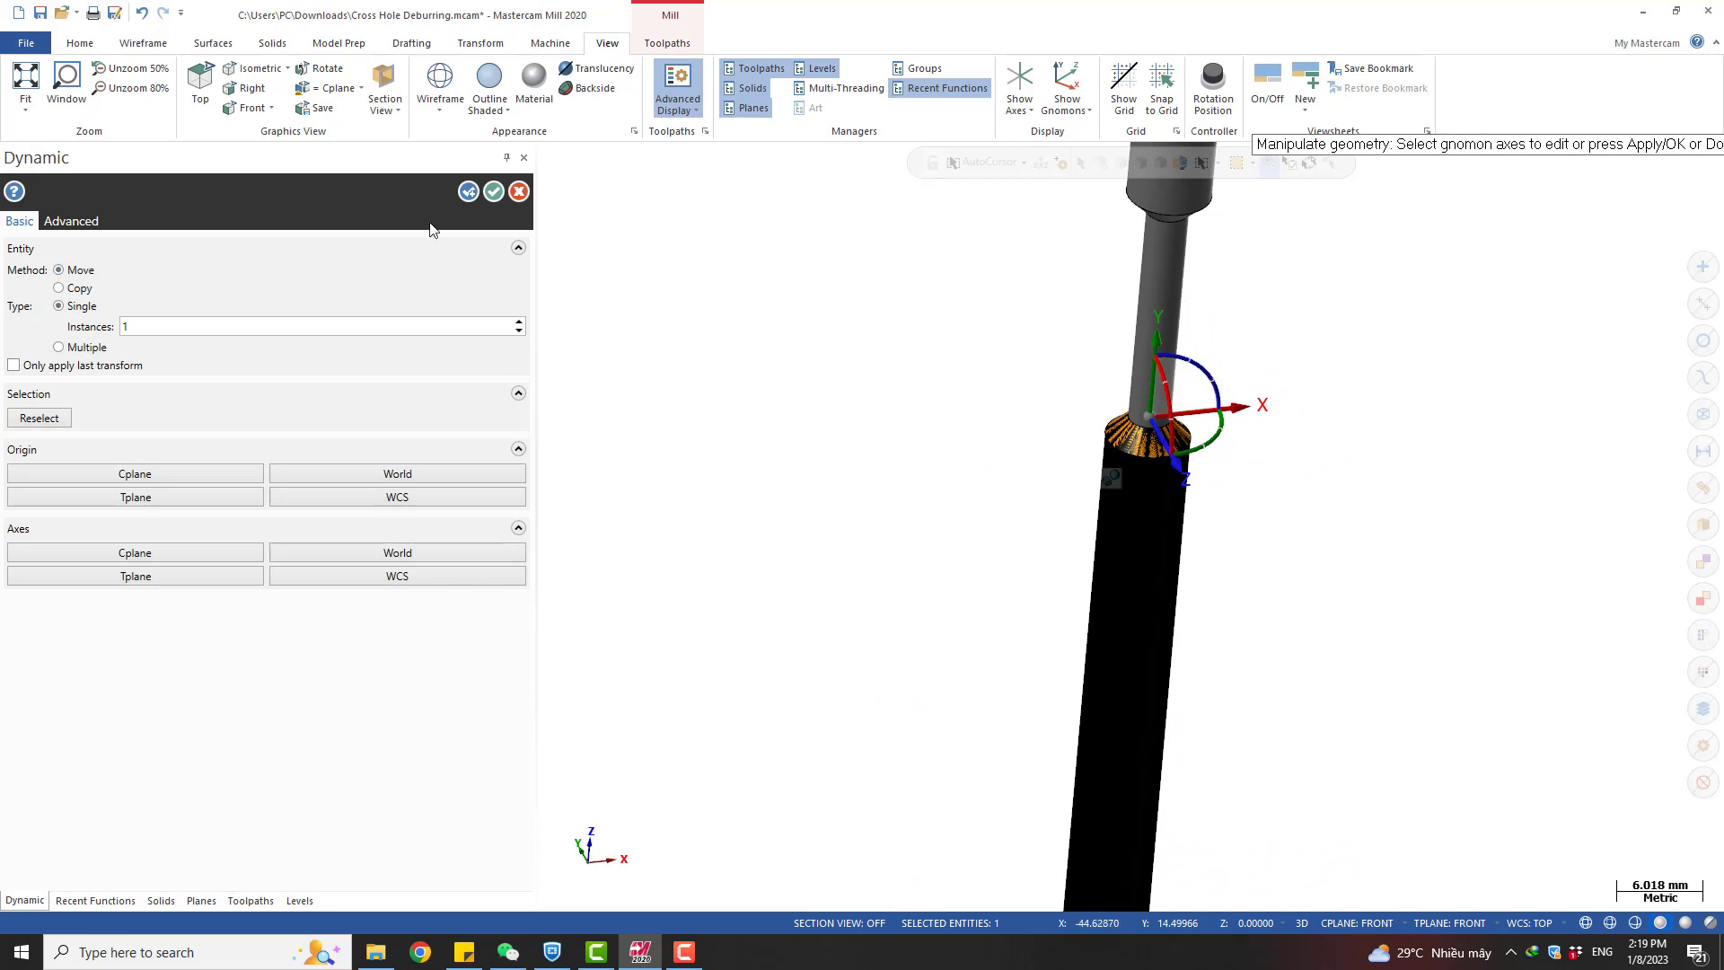
left_click(494, 191)
right_click(909, 433)
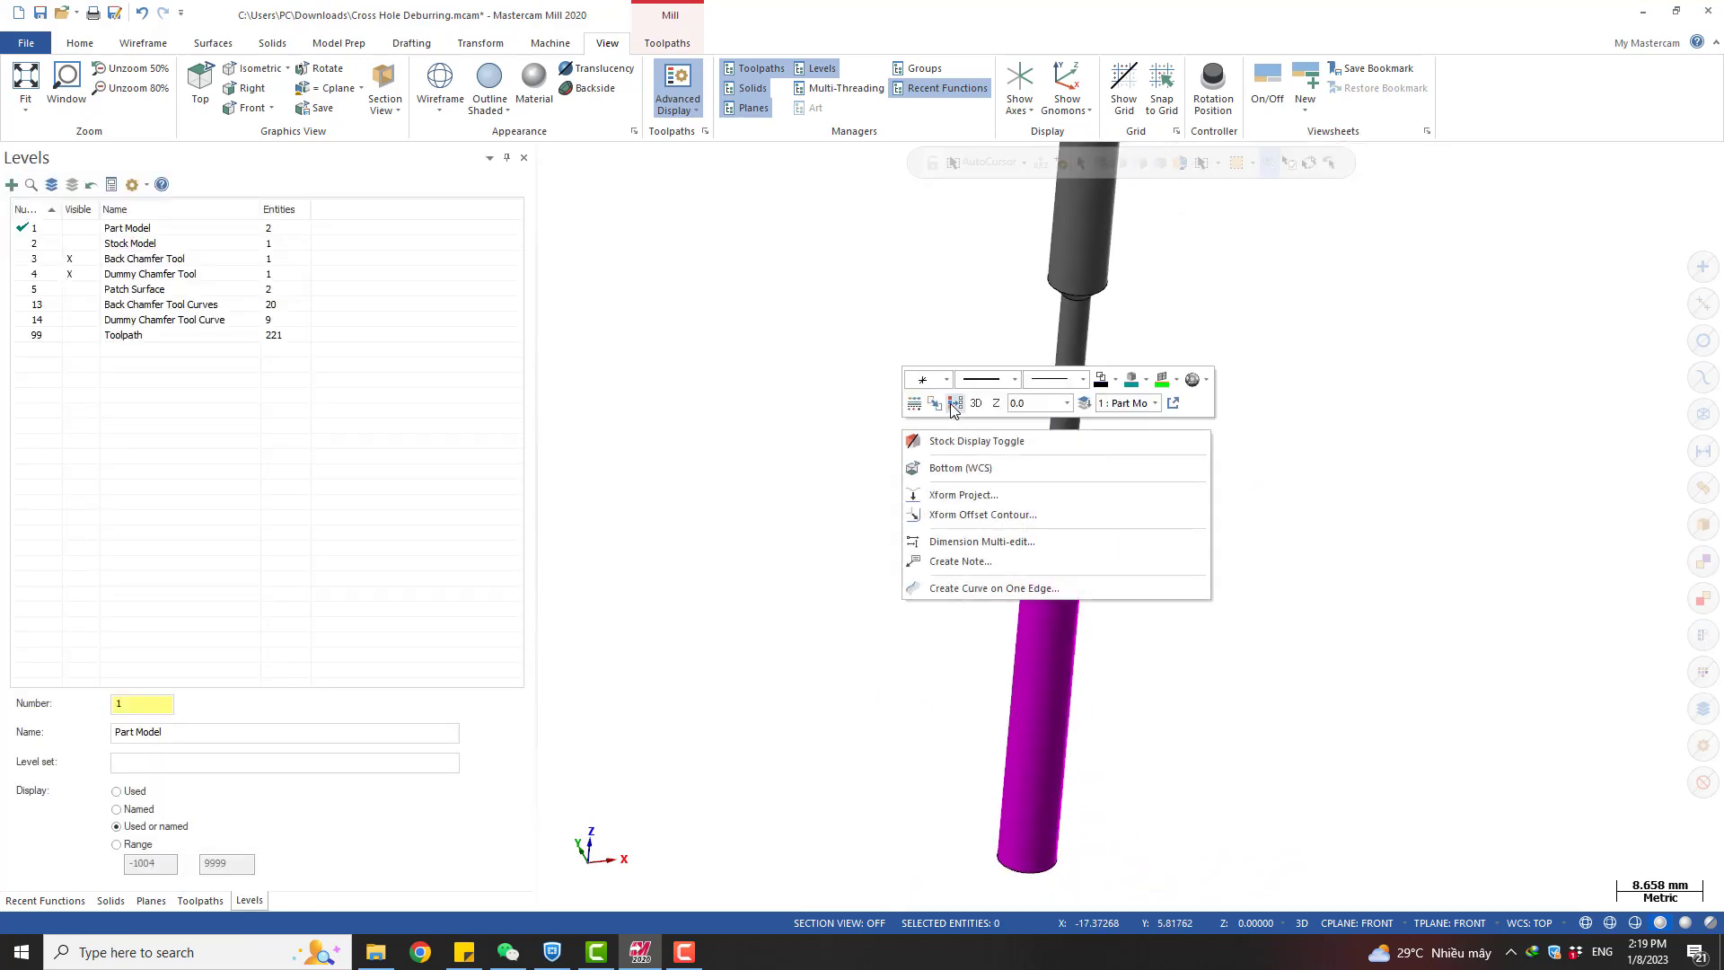
left_click(953, 405)
Compare the overlapping chamfers of both tools with shading on and off, and undo the dummy tool's move
key("alt+s")
mouse_move(1131, 526)
middle_mouse_down()
mouse_move(1144, 392)
mouse_move(1186, 446)
mouse_move(1172, 378)
mouse_move(1183, 391)
mouse_move(1031, 462)
mouse_move(1100, 516)
middle_mouse_up()
key("alt+s")
key("alt+s")
scroll(1135, 425, "up", 2)
key("alt+s")
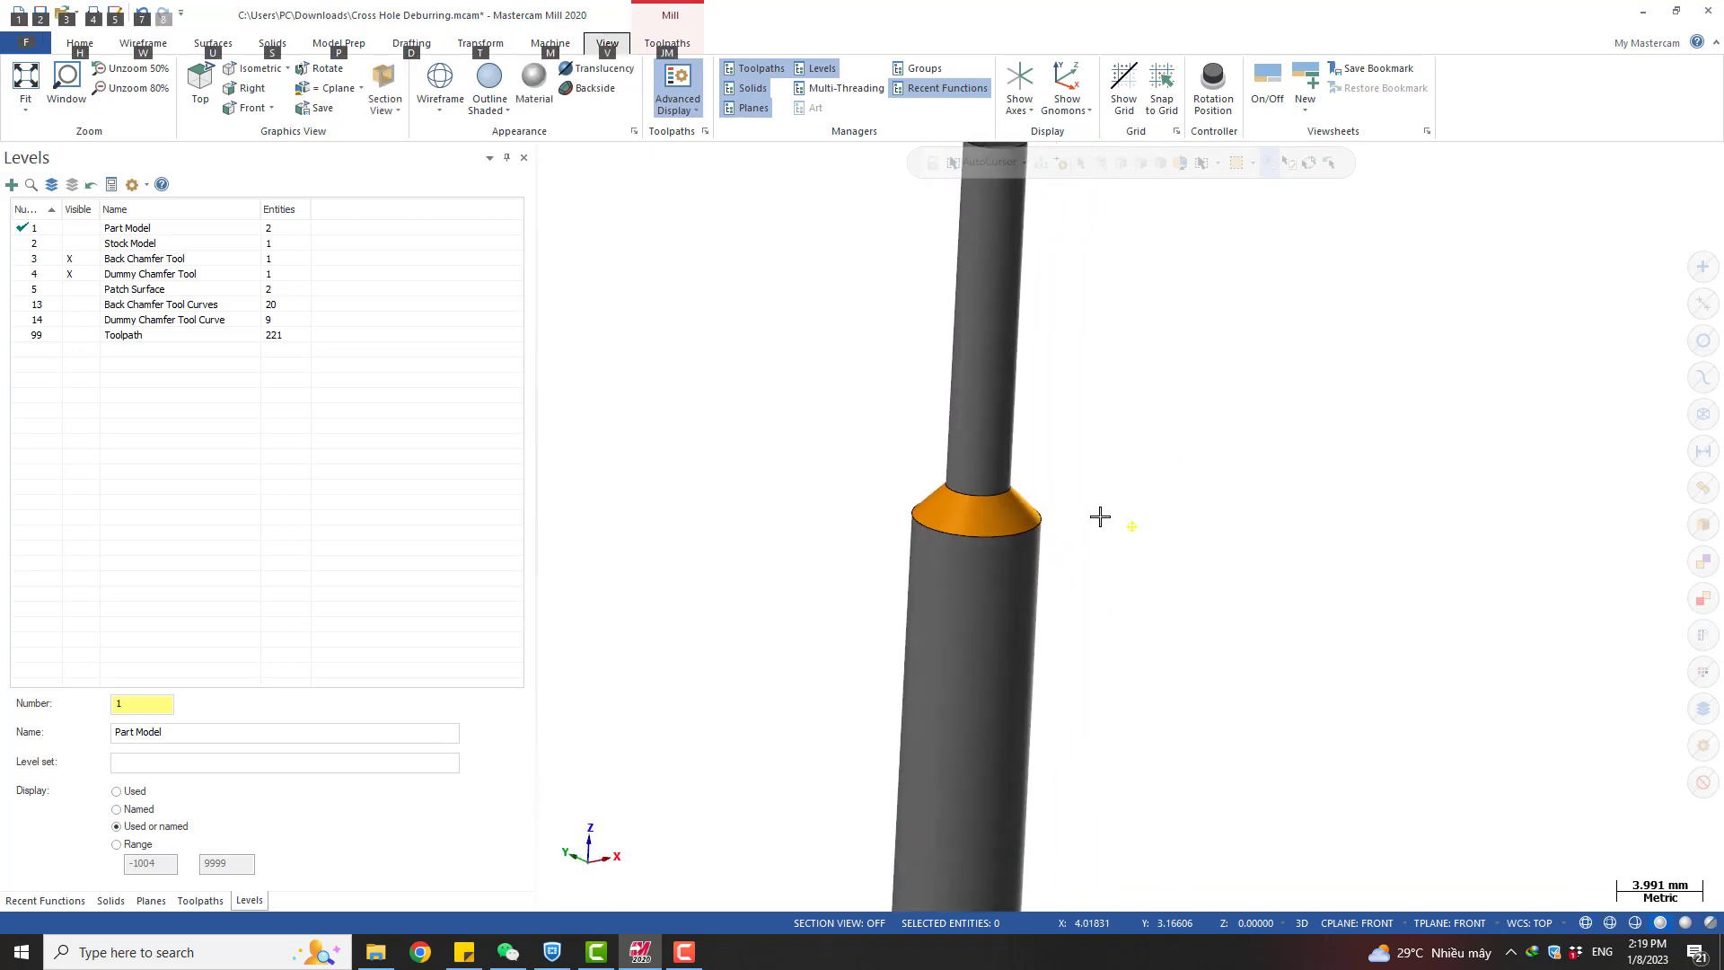
scroll(1129, 444, "down", 4)
middle_click_drag(1128, 442, 1016, 470)
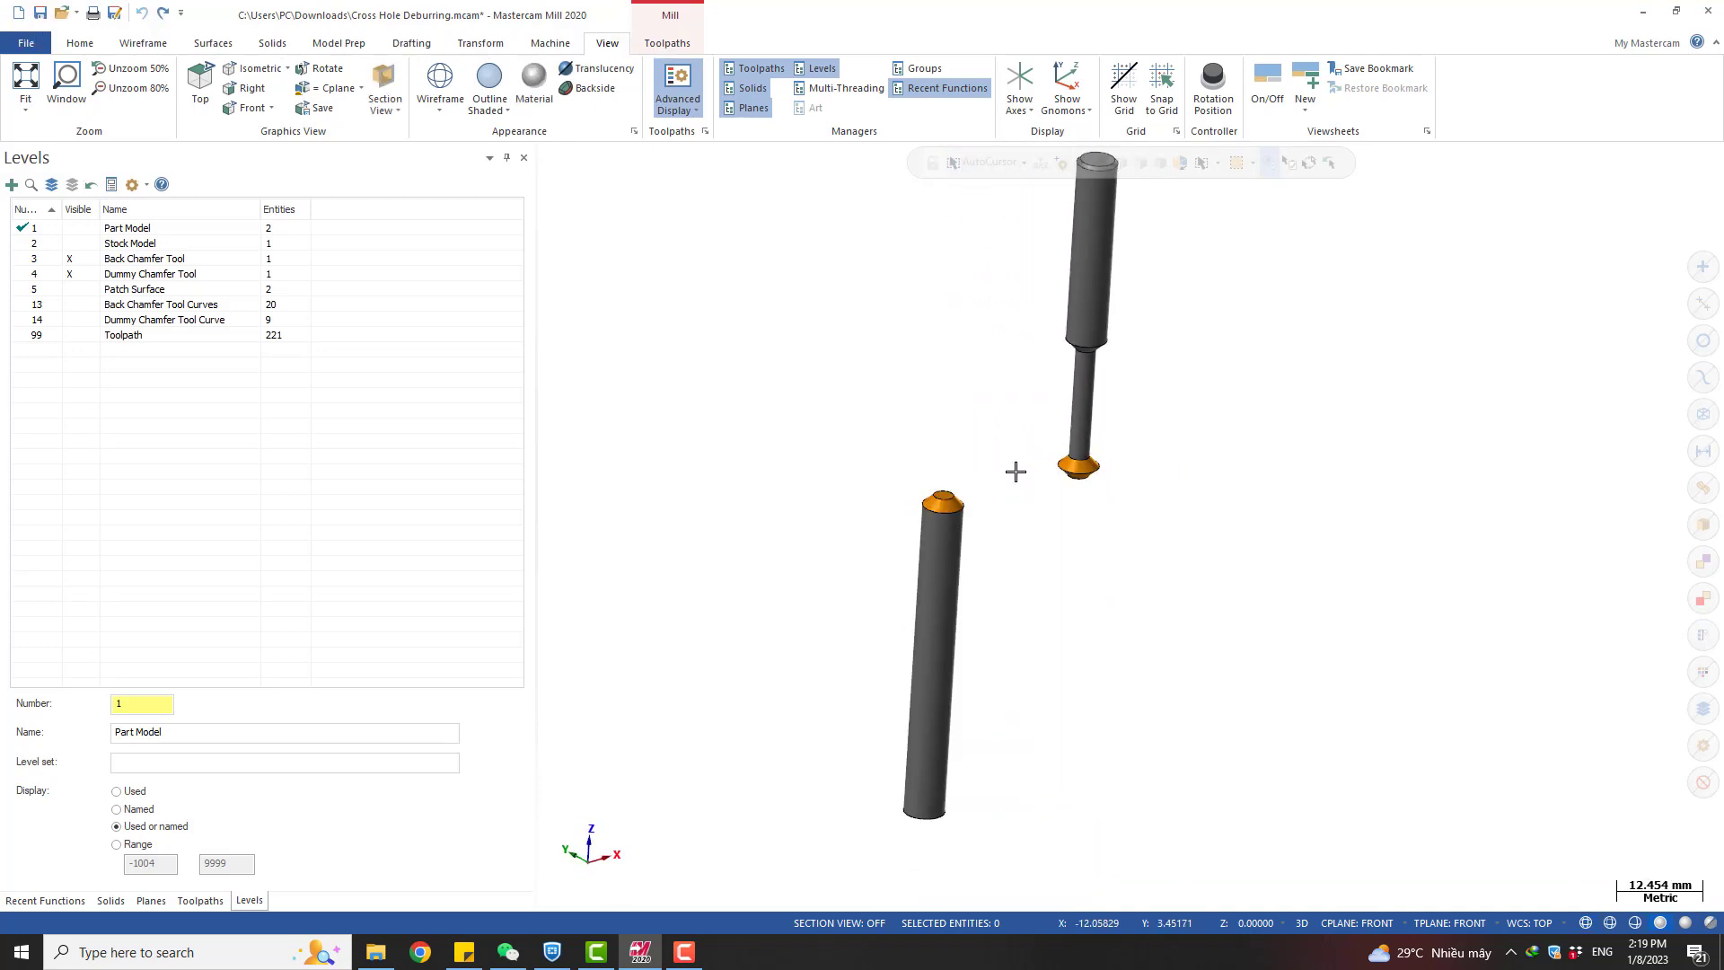
Compare the dummy tool's chamfer with the upper back chamfer of the real tool from close up and from several angles
scroll(1007, 469, "up", 2)
left_click_drag(826, 441, 984, 570)
scroll(920, 493, "up", 2)
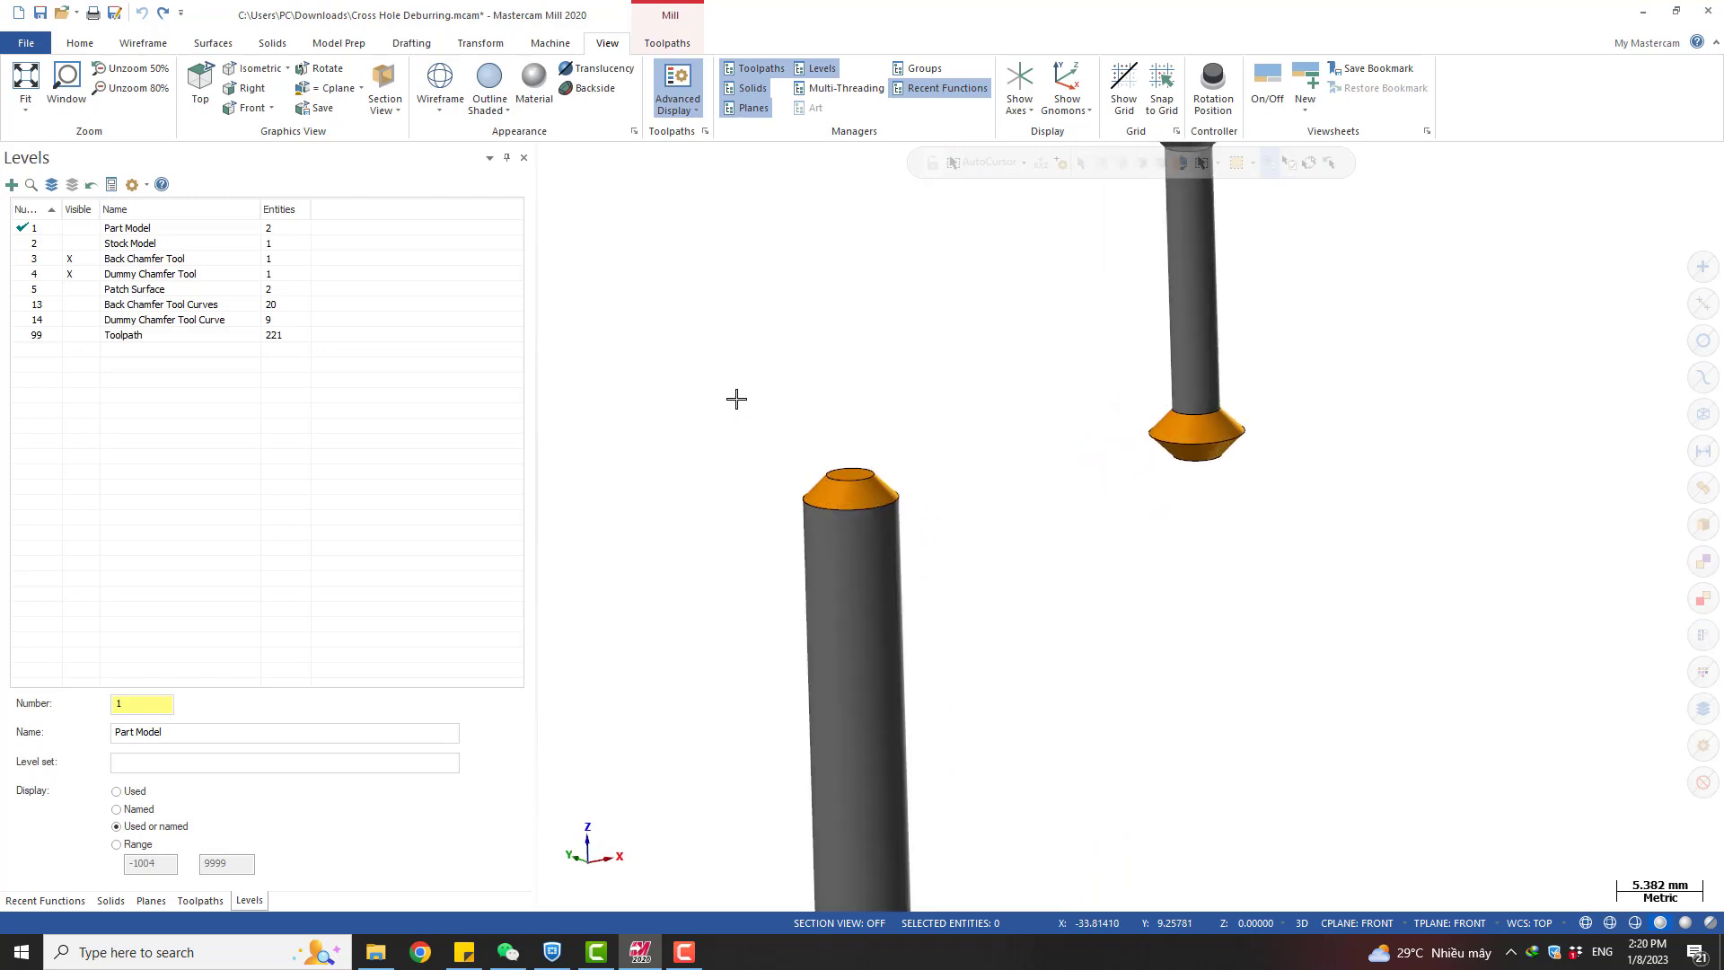
left_click_drag(736, 406, 979, 559)
scroll(1166, 419, "up", 2)
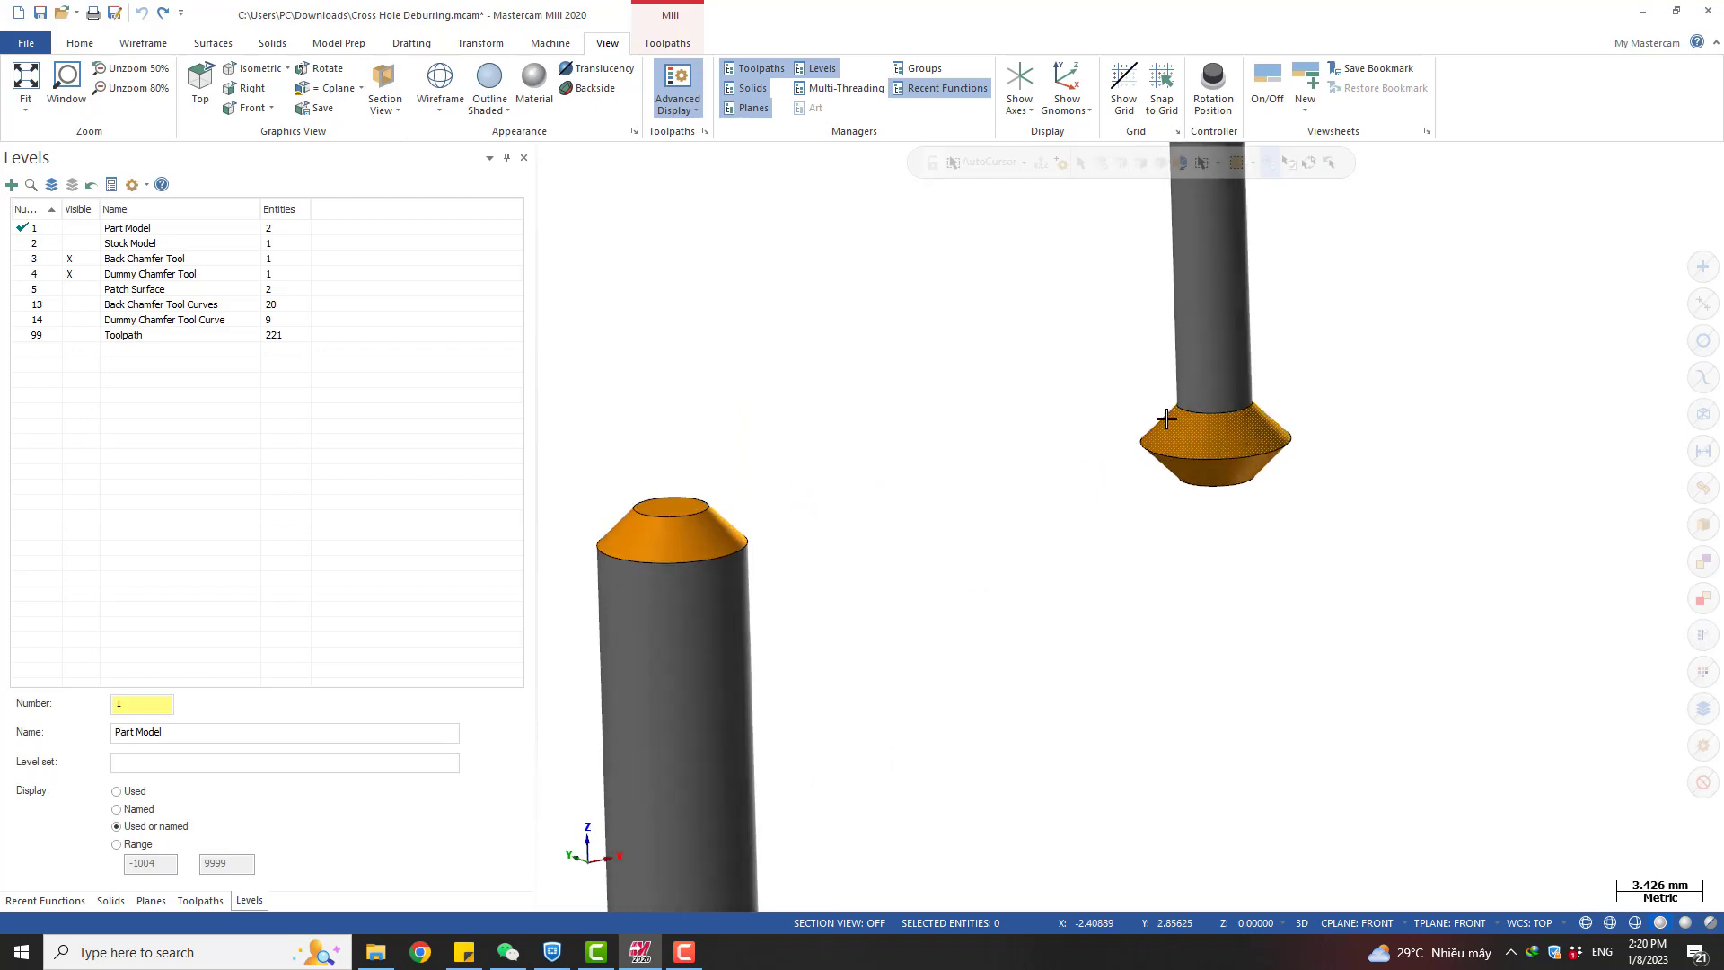
scroll(1180, 433, "down", 2)
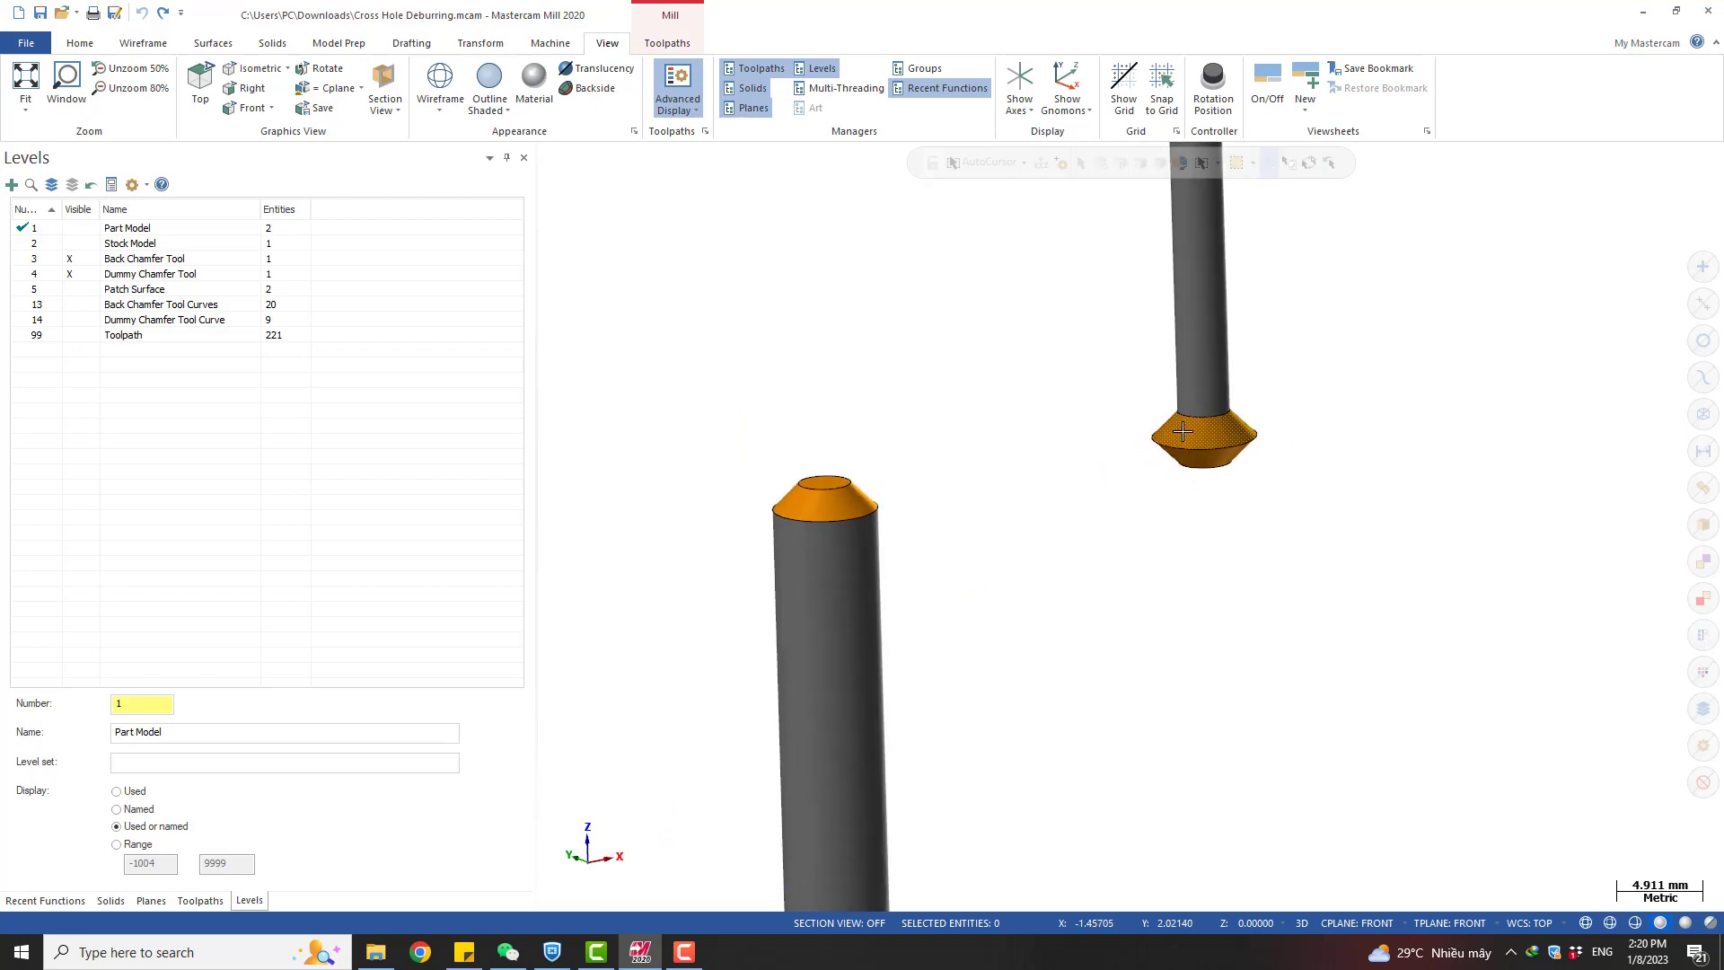
scroll(1032, 396, "down", 2)
middle_click_drag(1032, 396, 937, 405)
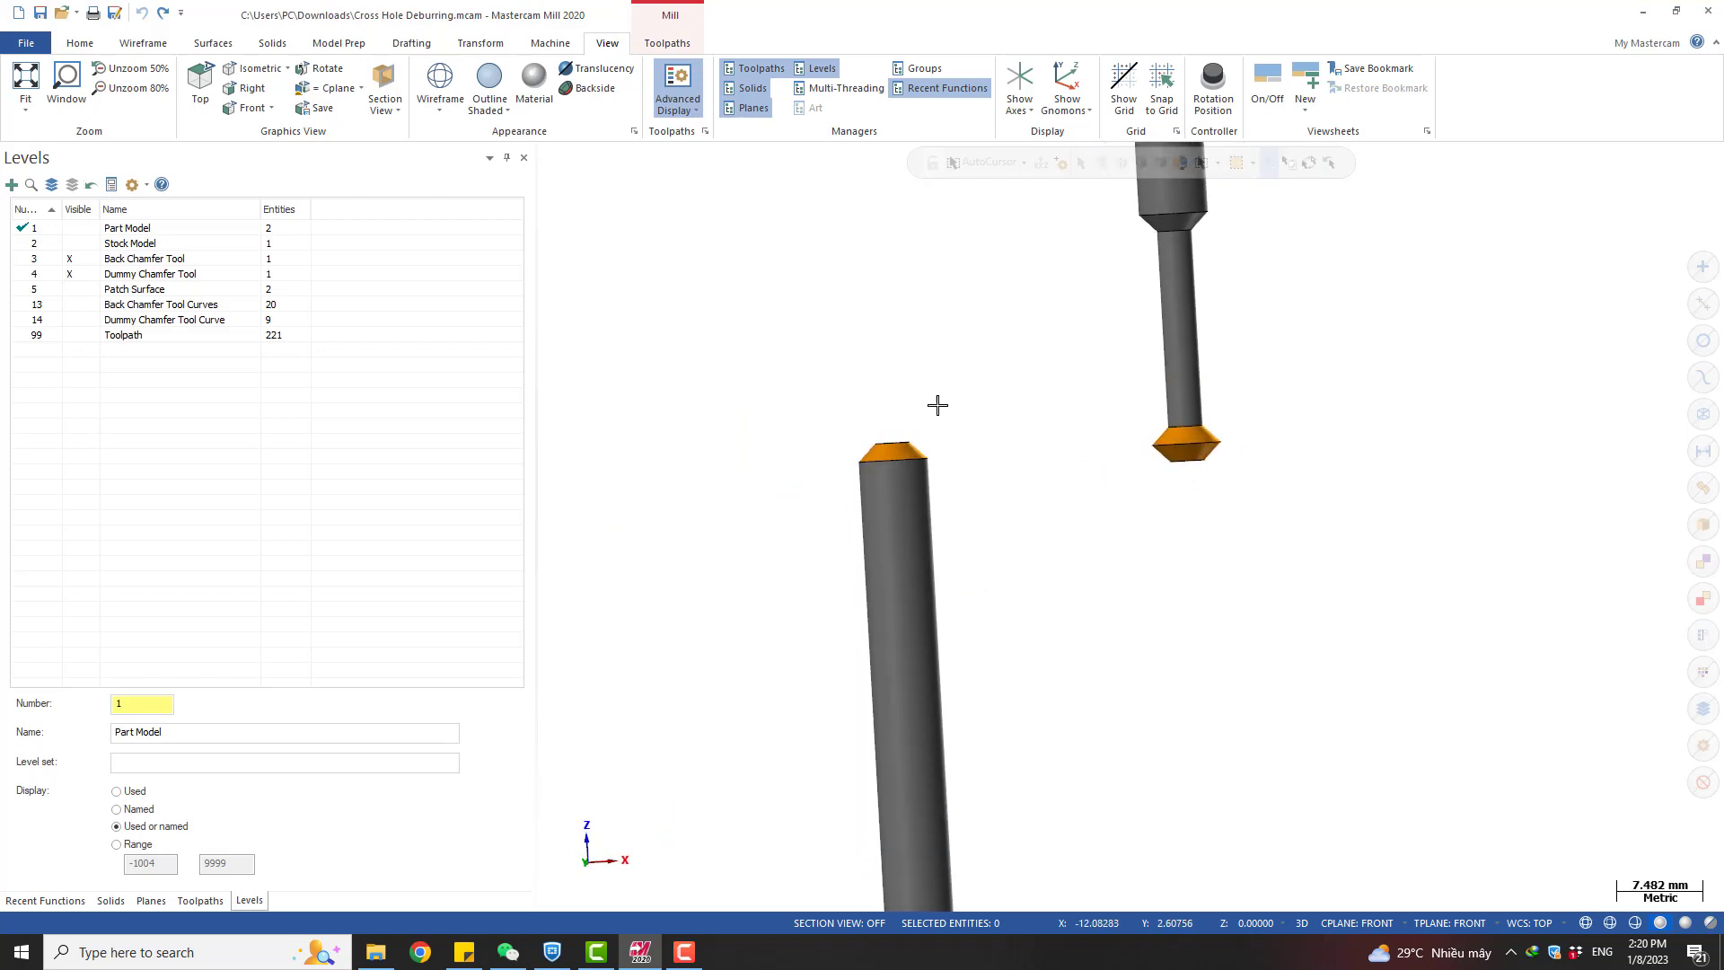
scroll(937, 405, "up", 1)
left_click_drag(780, 408, 888, 323)
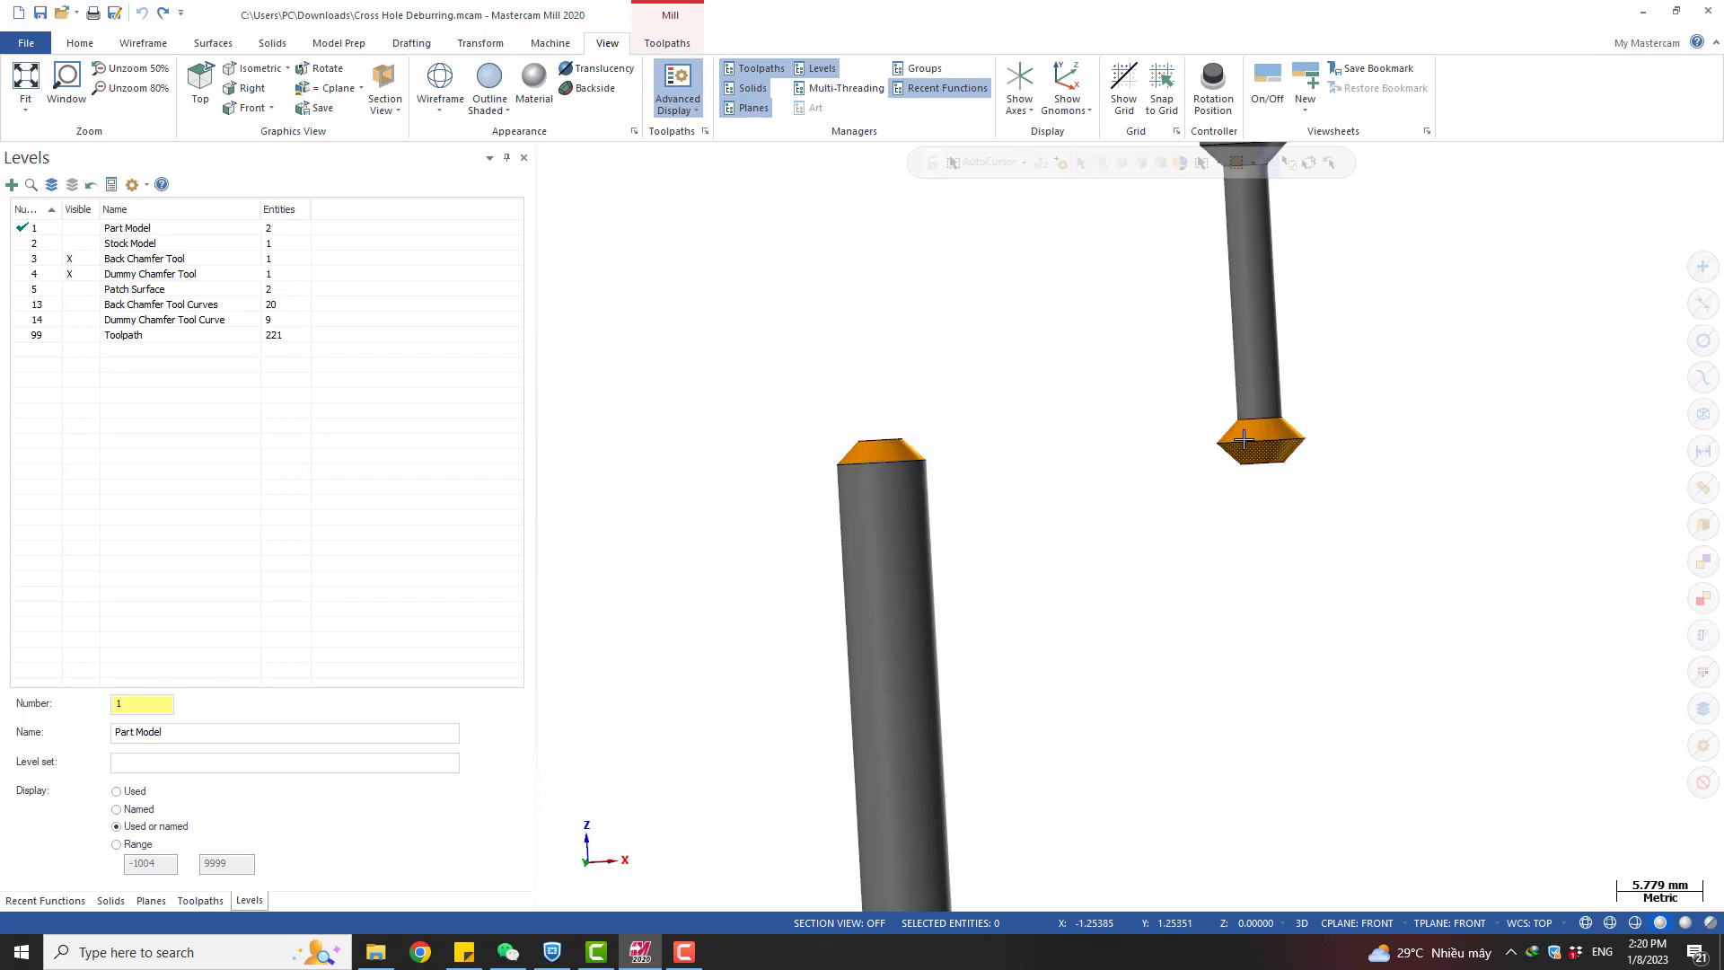
Show the Back Chamfer Tool Curves and Dummy Chamfer Tool Curve levels instead of the two solid tool levels, viewed from the front
left_click(74, 273)
left_click(79, 258)
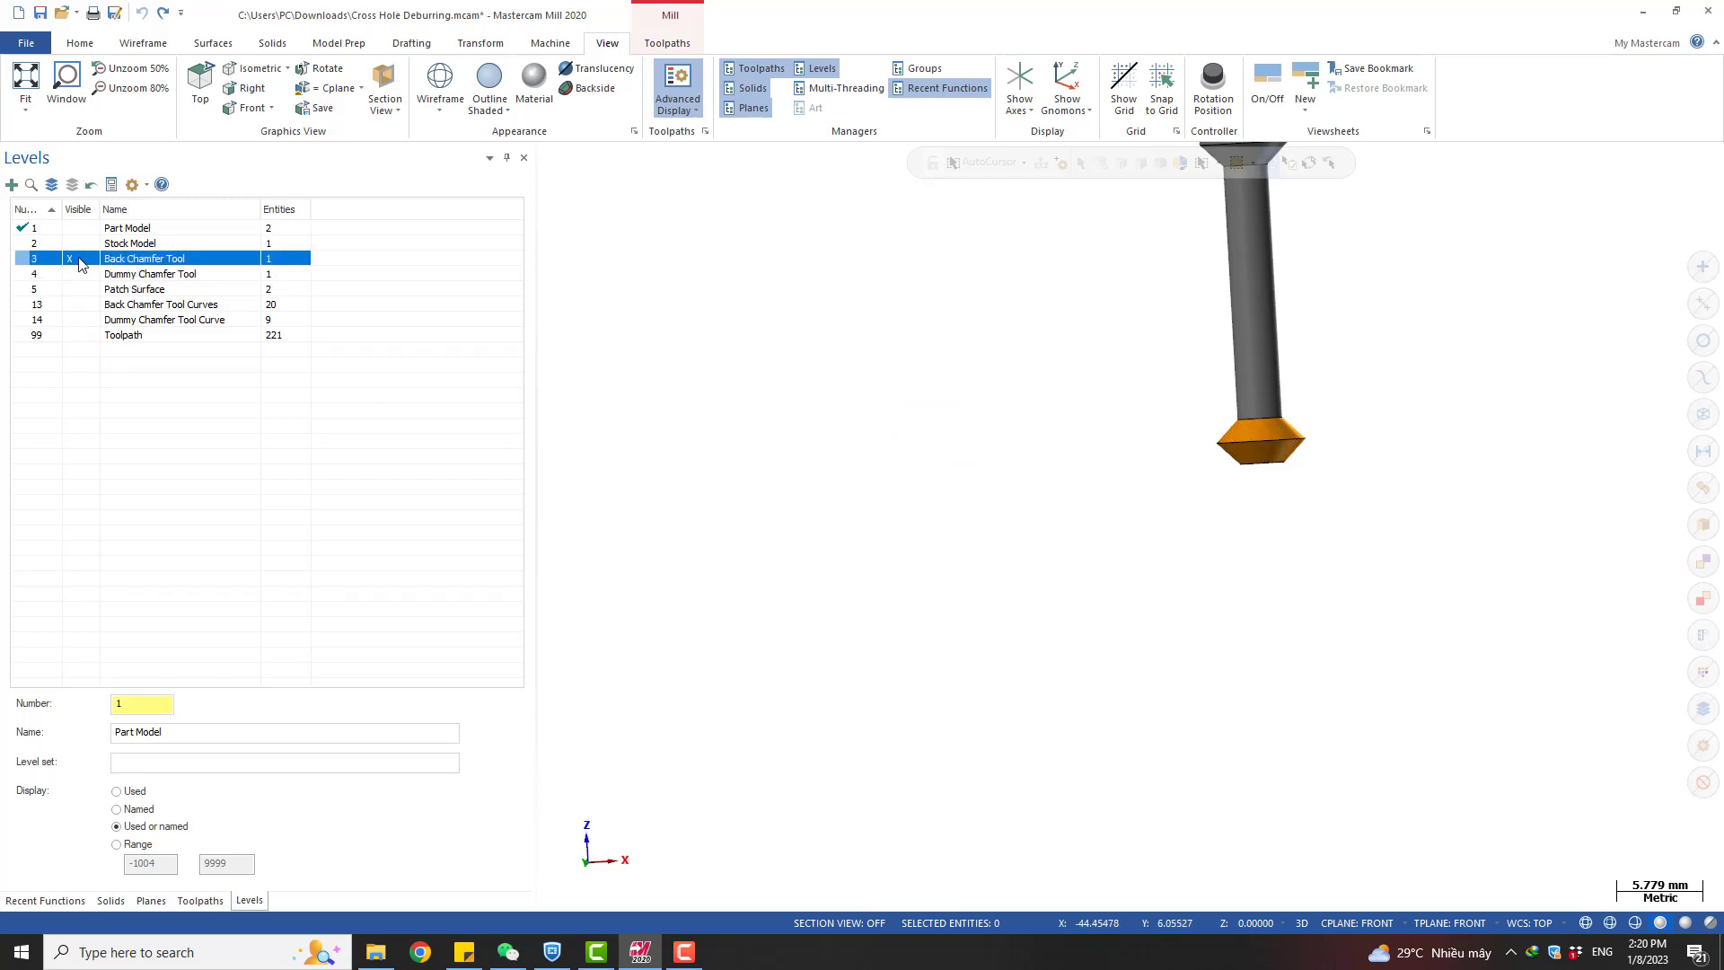
left_click(79, 305)
left_click(76, 320)
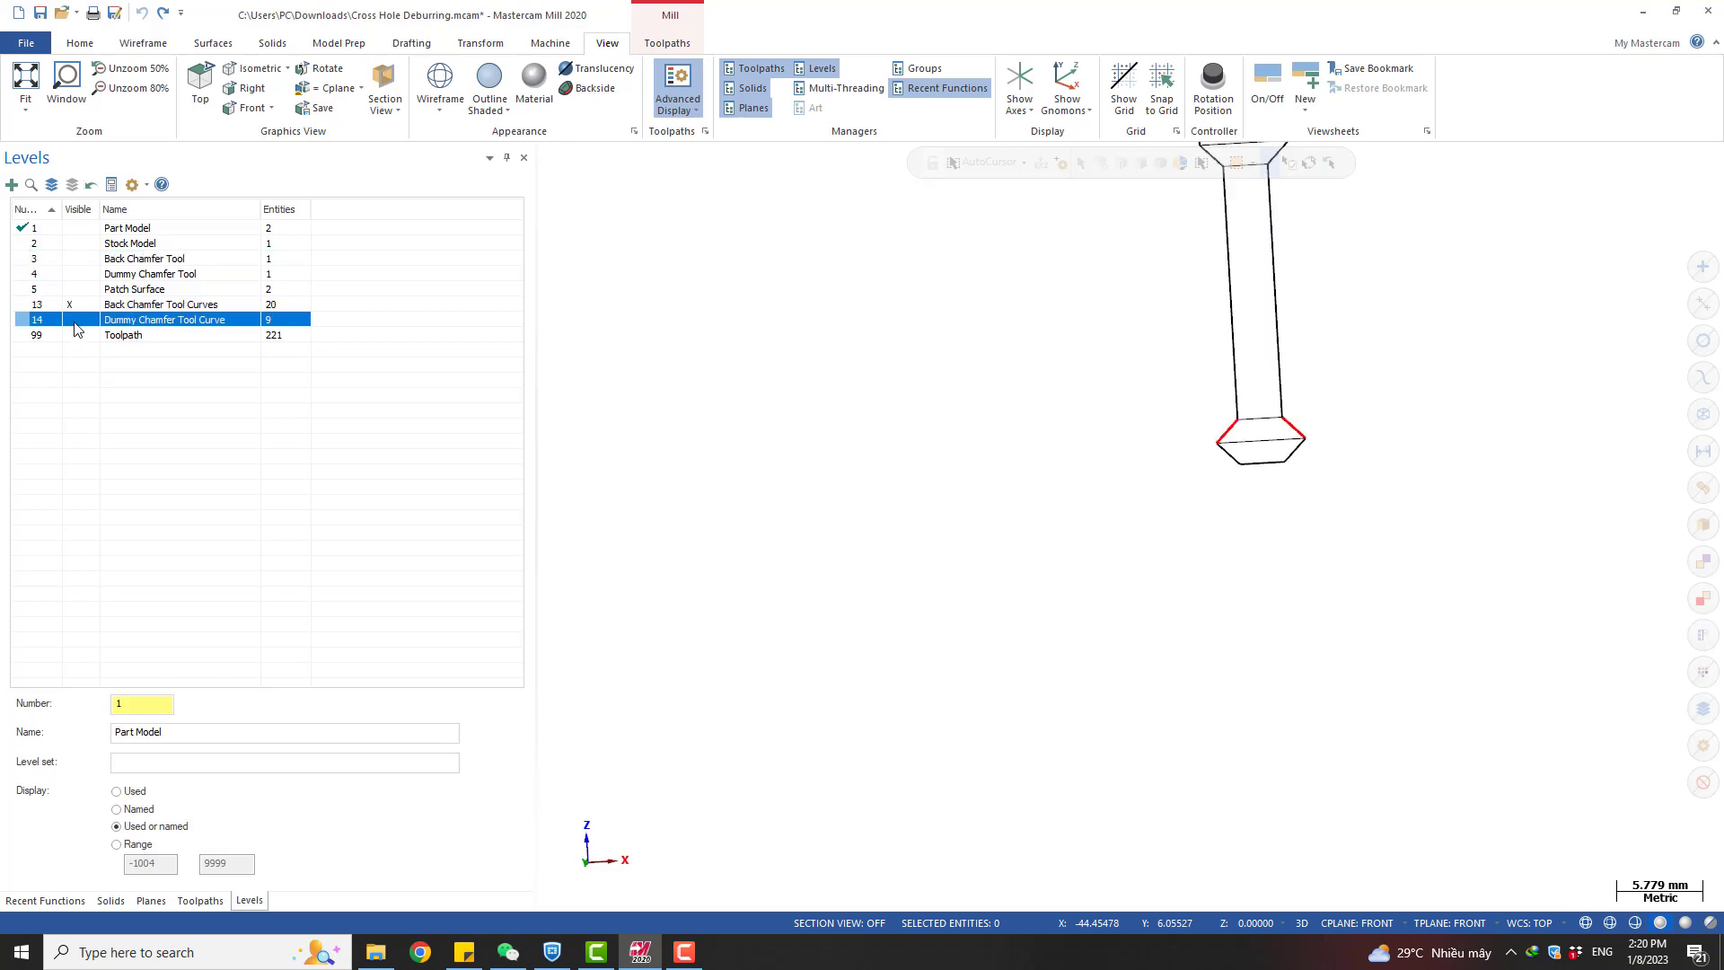
key("alt+2")
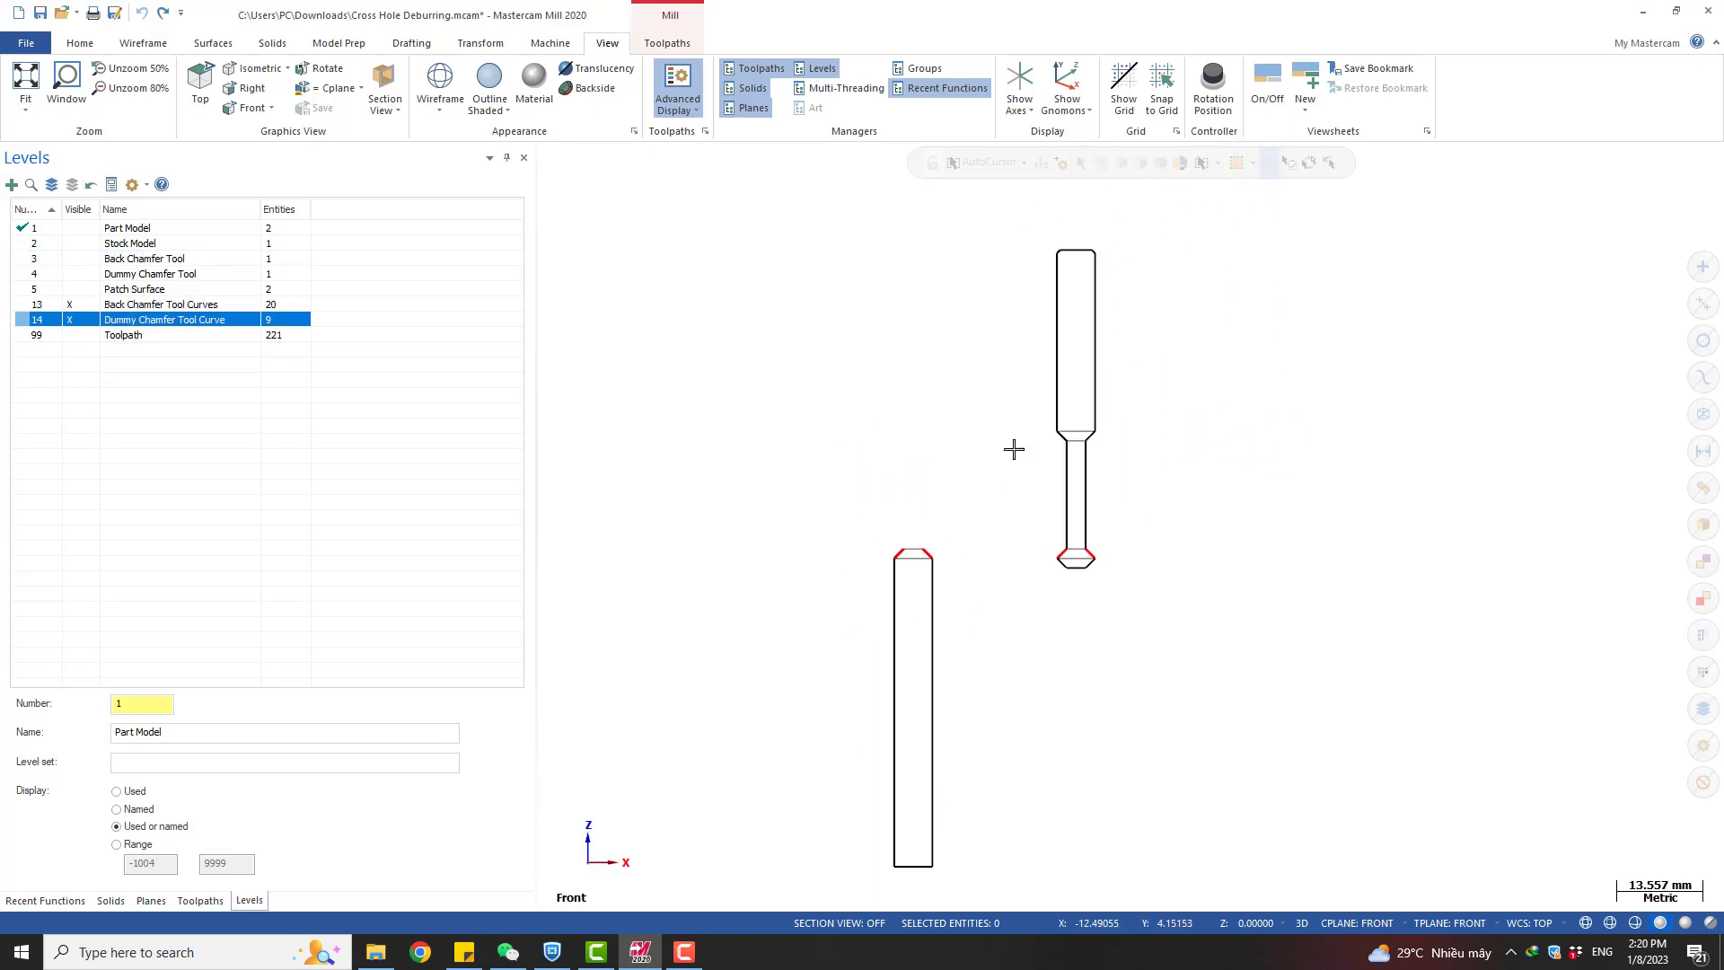
Examine the red chamfer lines on the profiles of the dummy chamfer tool and the back chamfer tool
scroll(1014, 387, "up", 1)
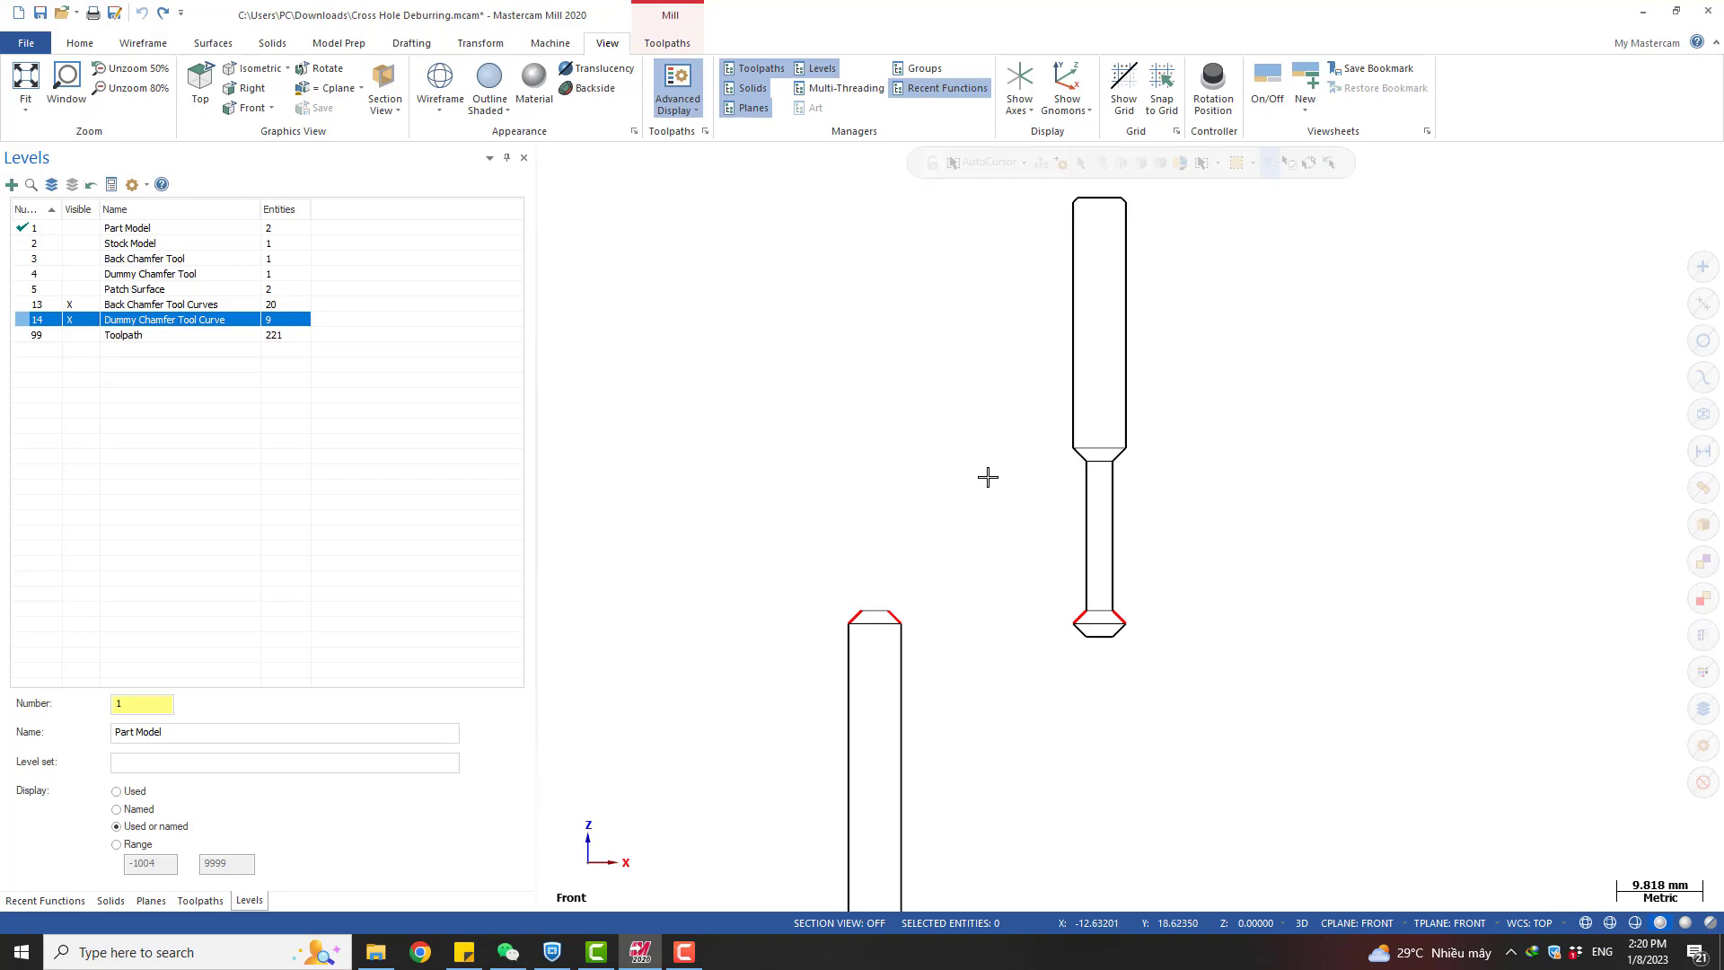
scroll(938, 556, "up", 9)
scroll(902, 708, "down", 18)
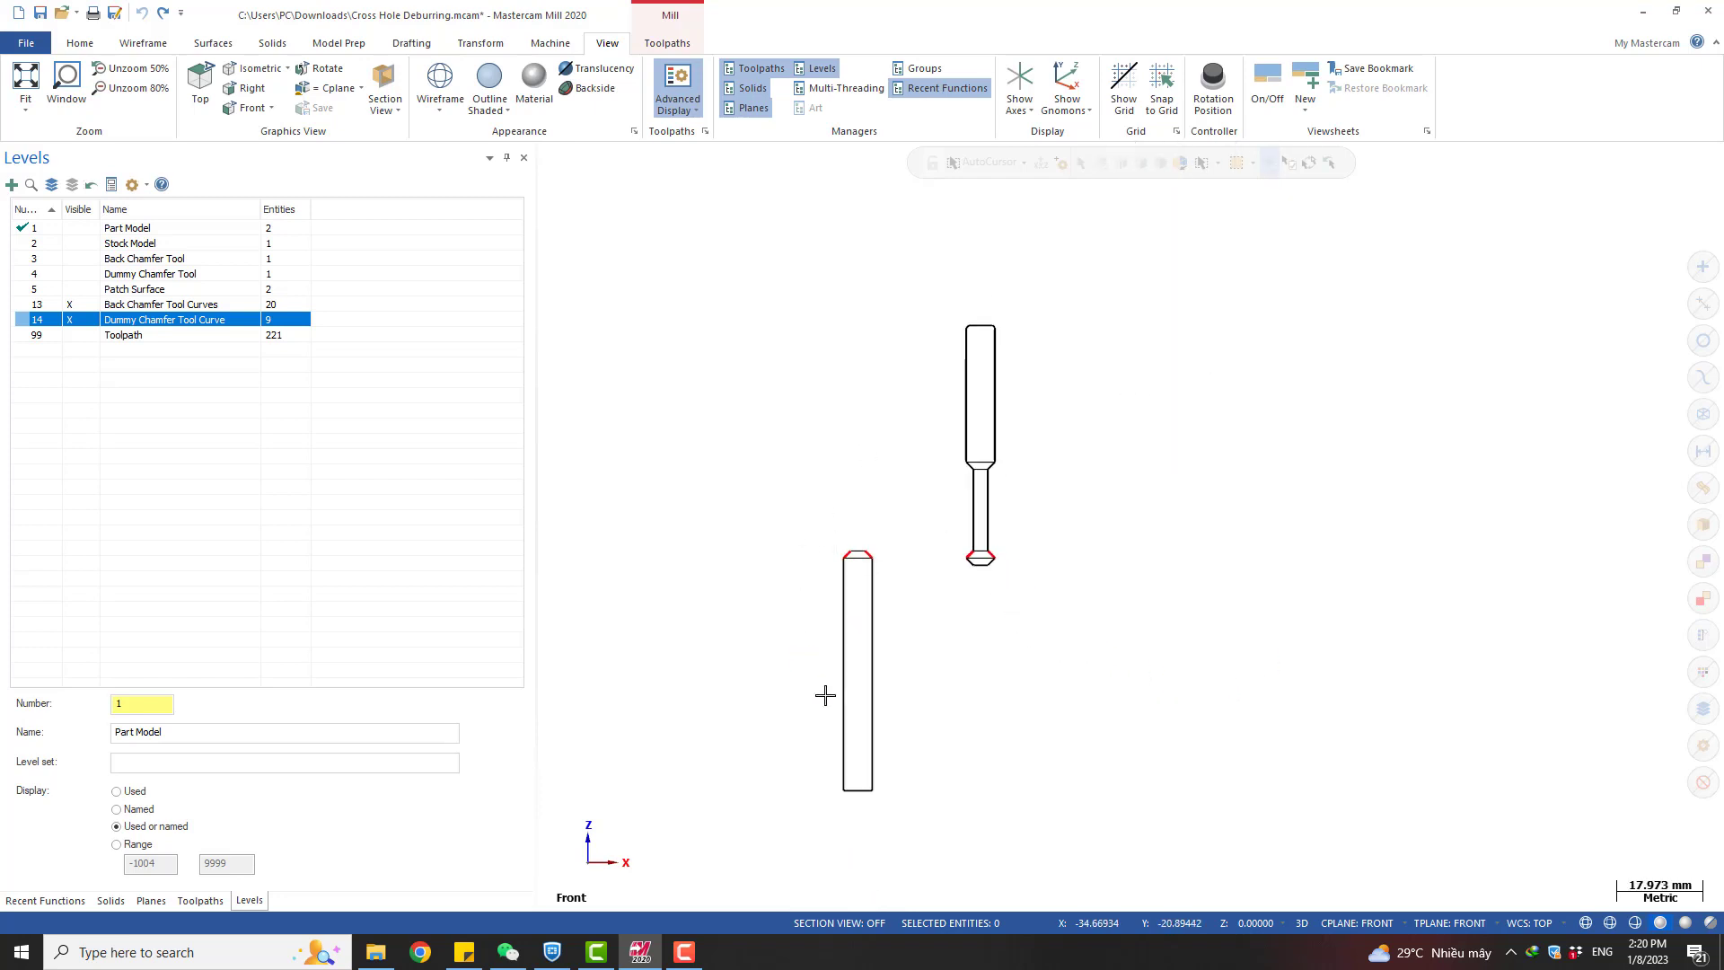
scroll(898, 578, "up", 5)
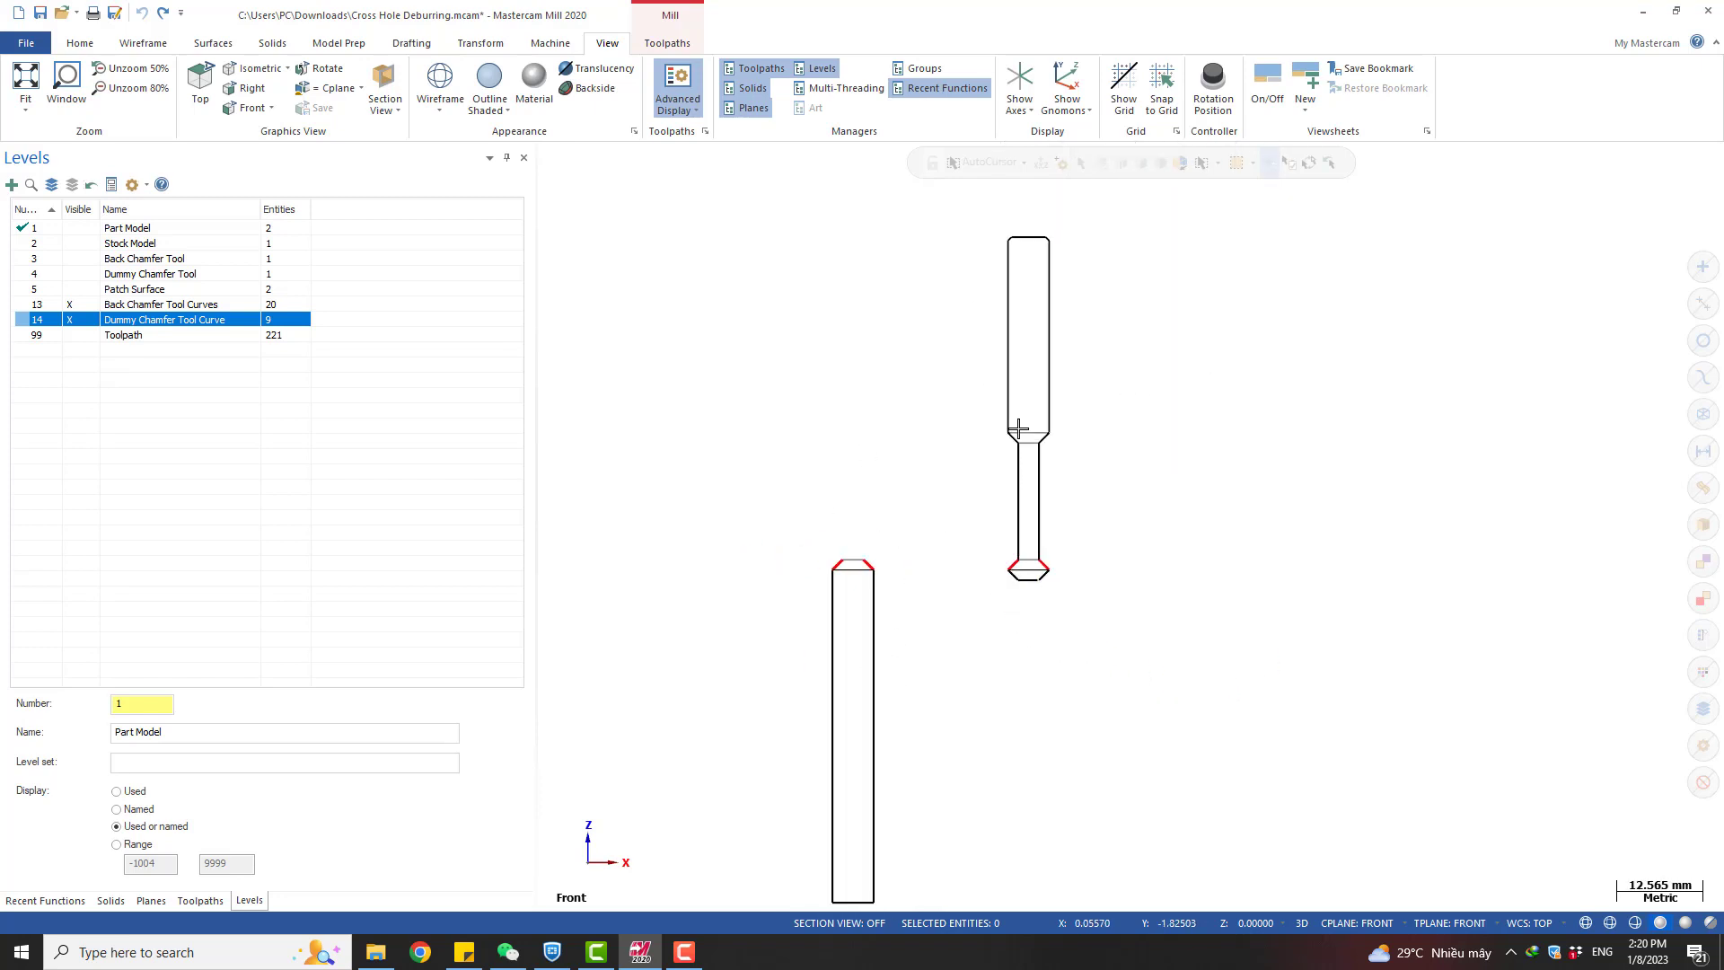
scroll(984, 570, "up", 14)
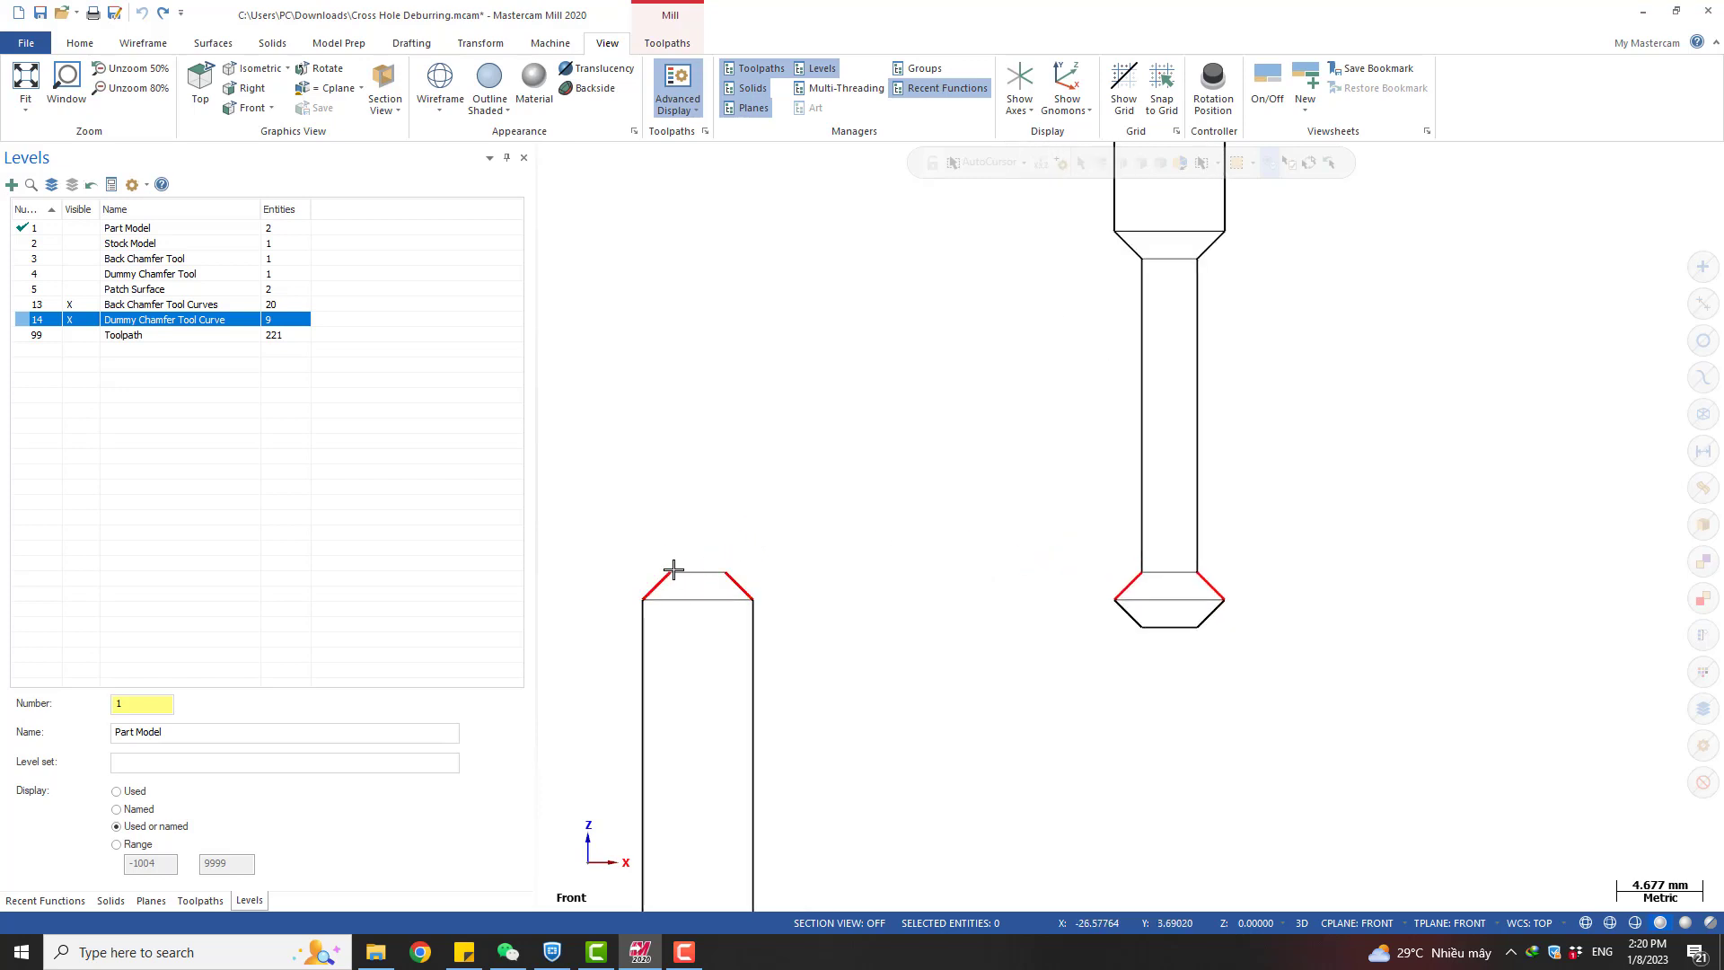
left_click_drag(693, 590, 809, 431)
scroll(809, 429, "down", 4)
scroll(808, 429, "down", 9)
scroll(930, 485, "up", 11)
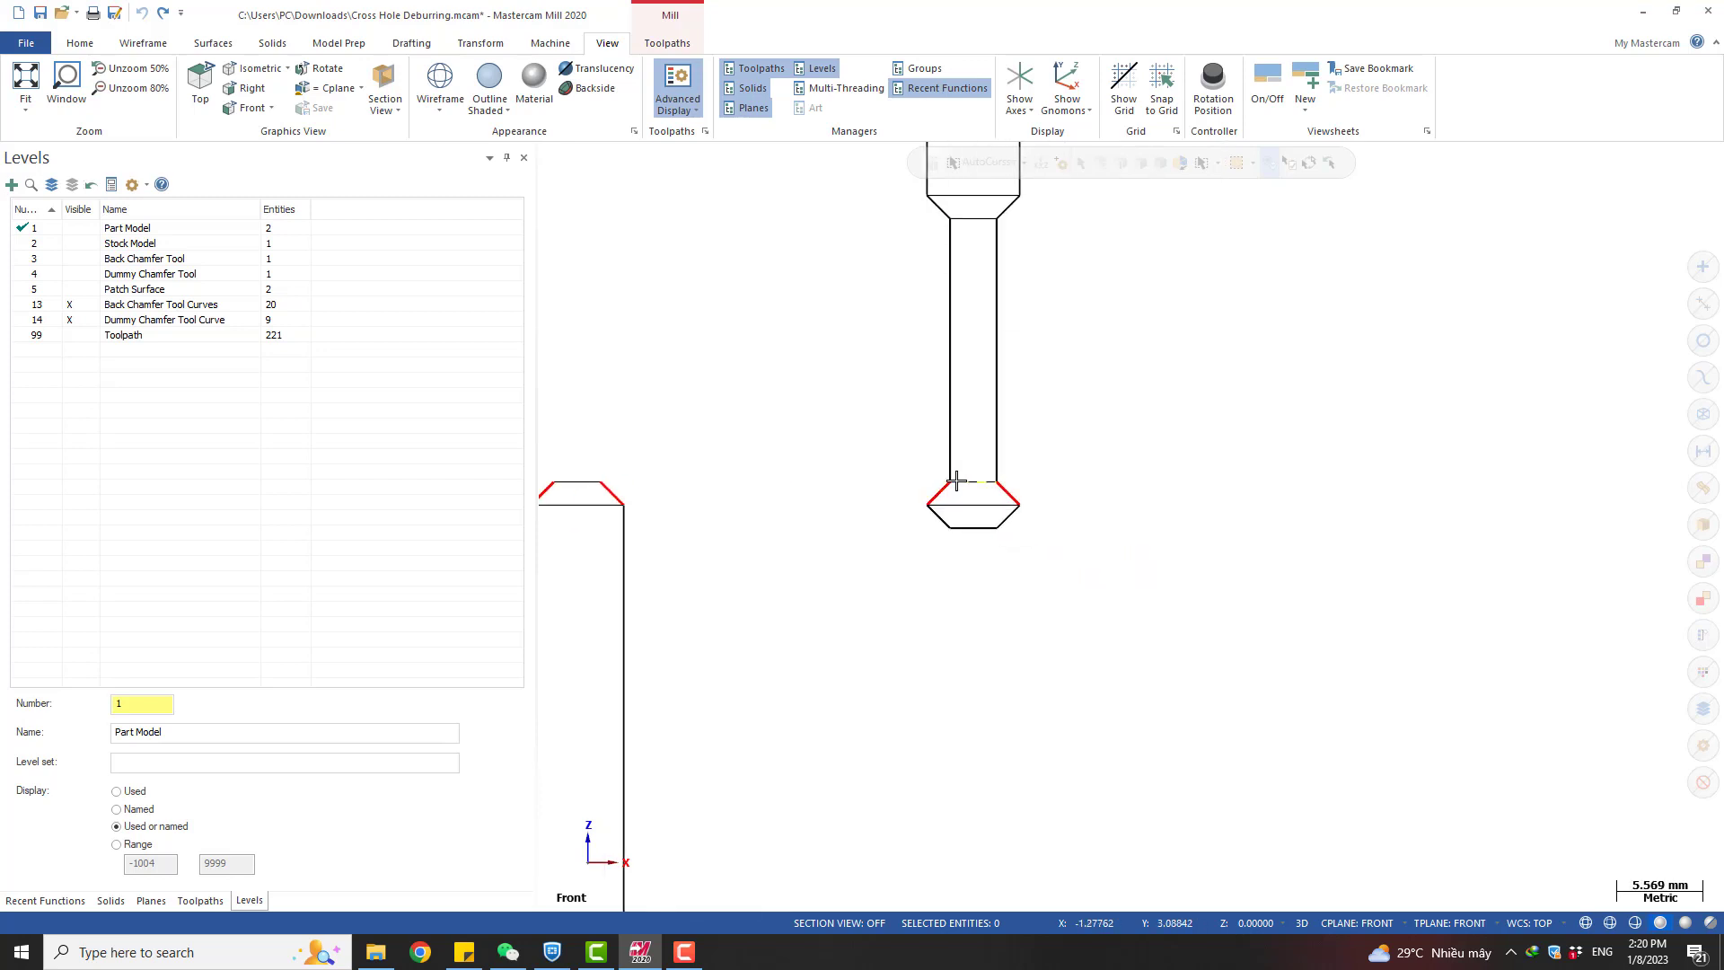
Try a dynamic move of the dummy tool profile from its top-edge midpoint to the back chamfer tool's neck-base midpoint, and cancel the command
scroll(978, 501, "down", 5)
scroll(722, 405, "down", 6)
left_click_drag(681, 397, 850, 850)
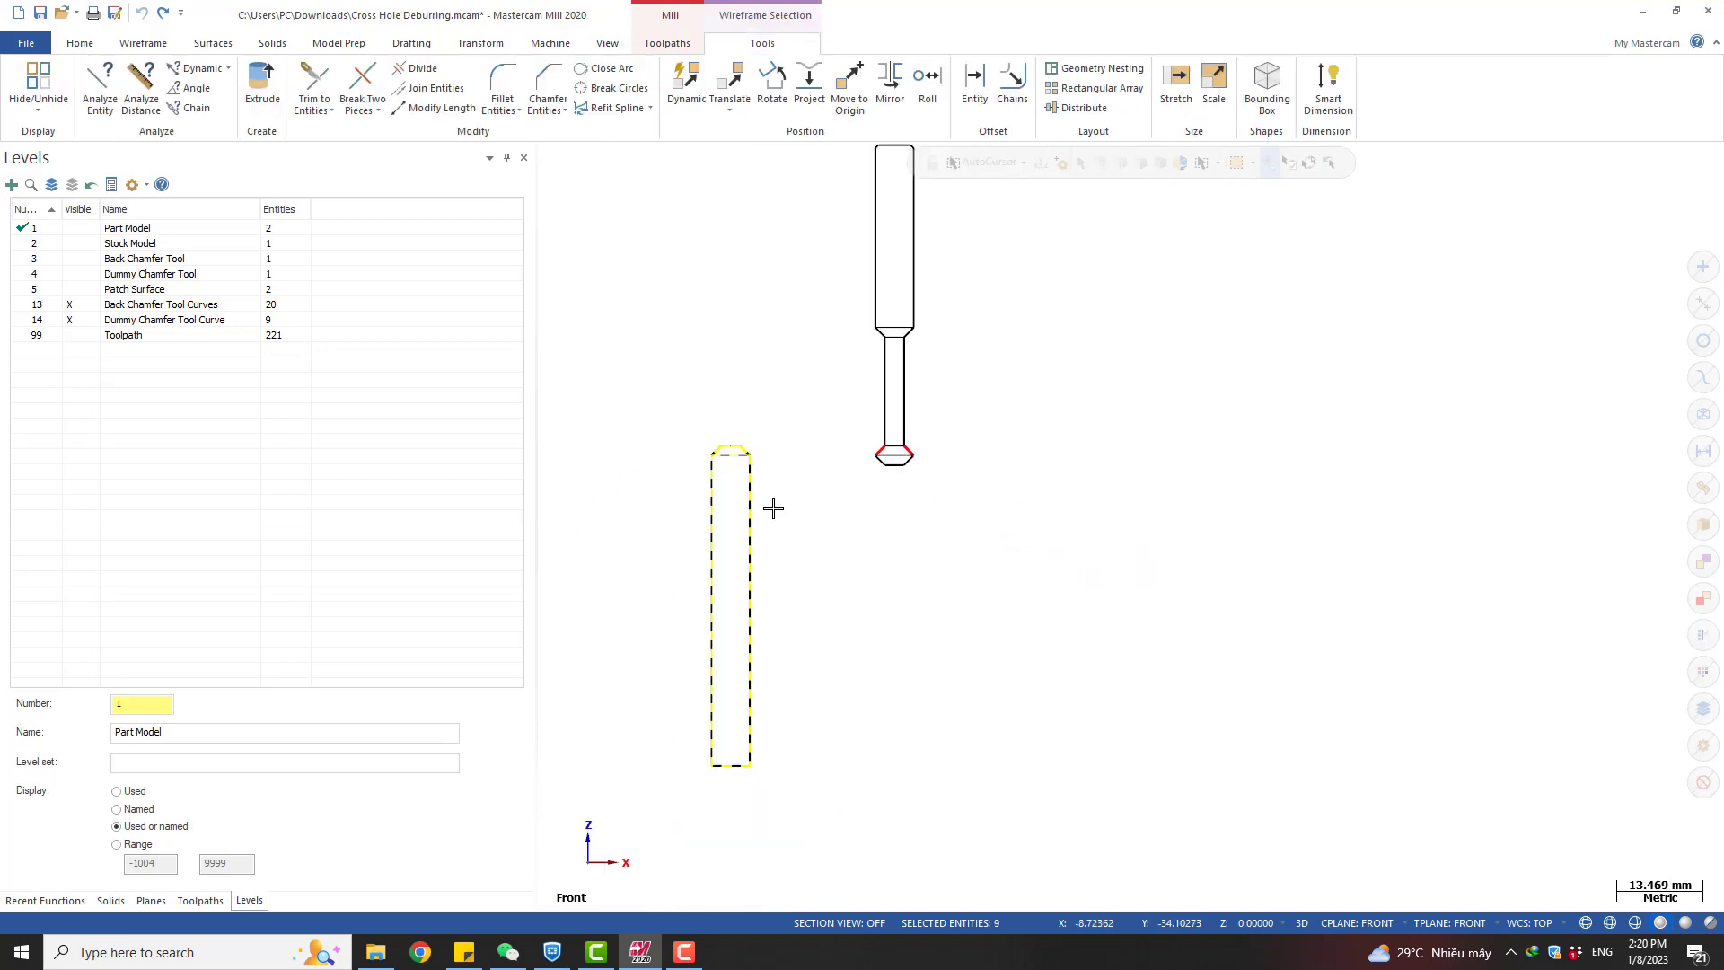
scroll(750, 465, "up", 10)
key("d")
left_click(737, 454)
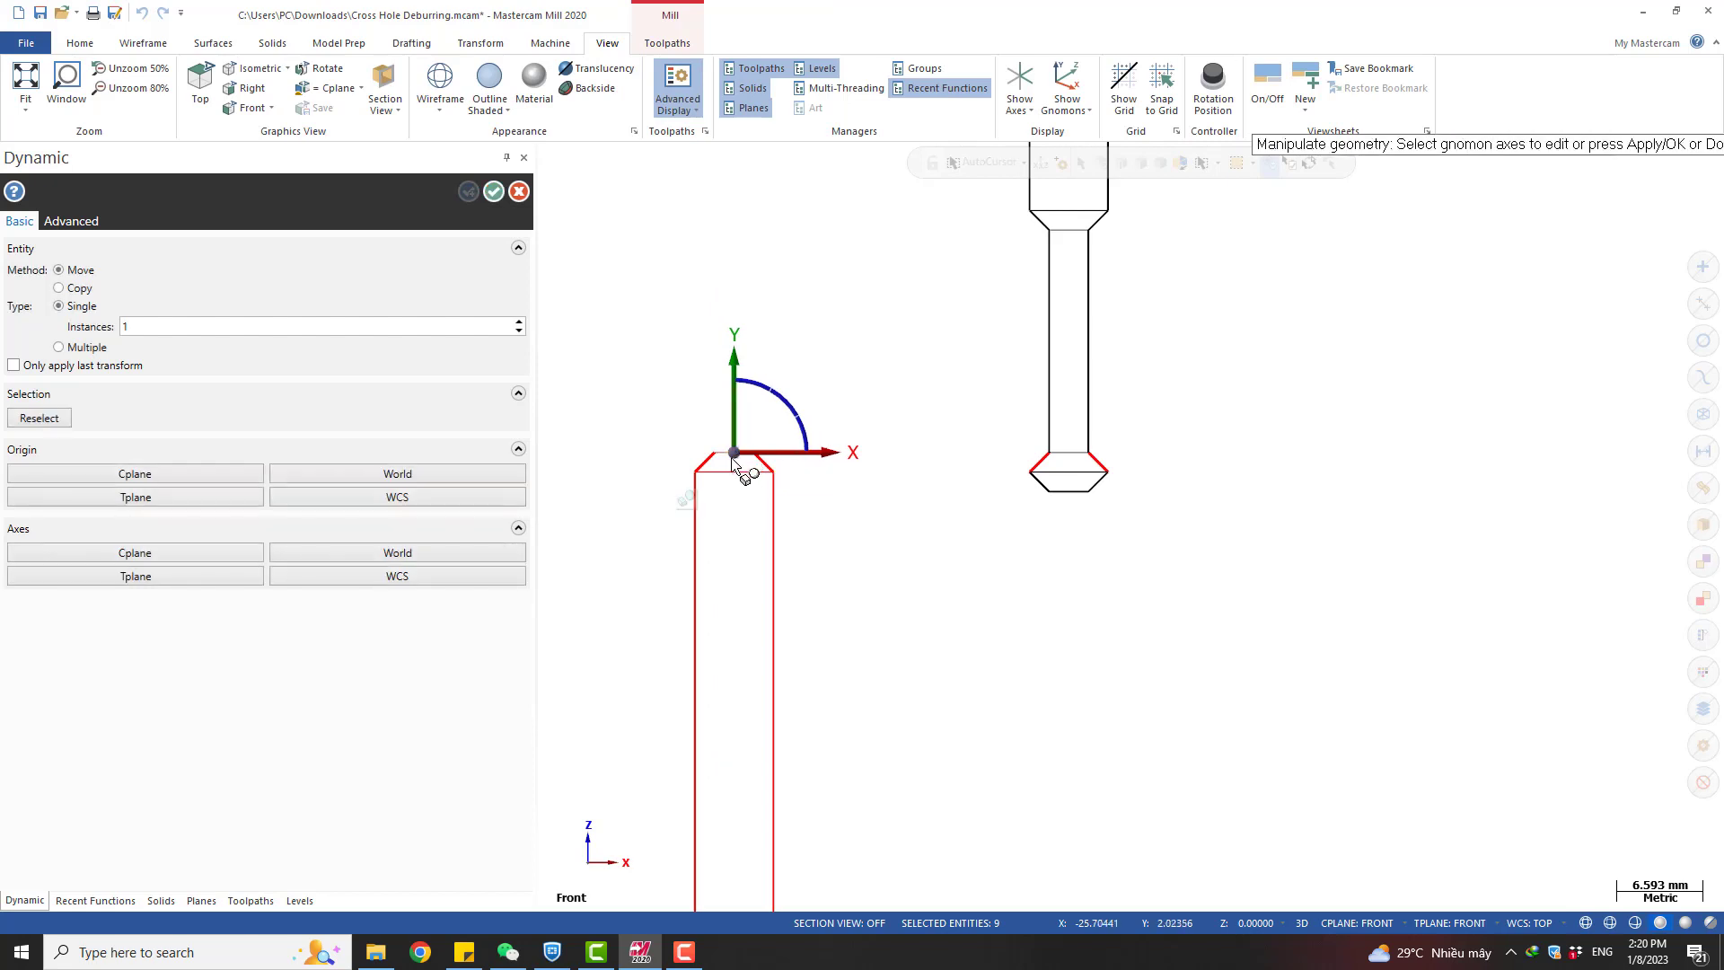
left_click(735, 454)
scroll(1035, 532, "up", 9)
scroll(1086, 460, "up", 5)
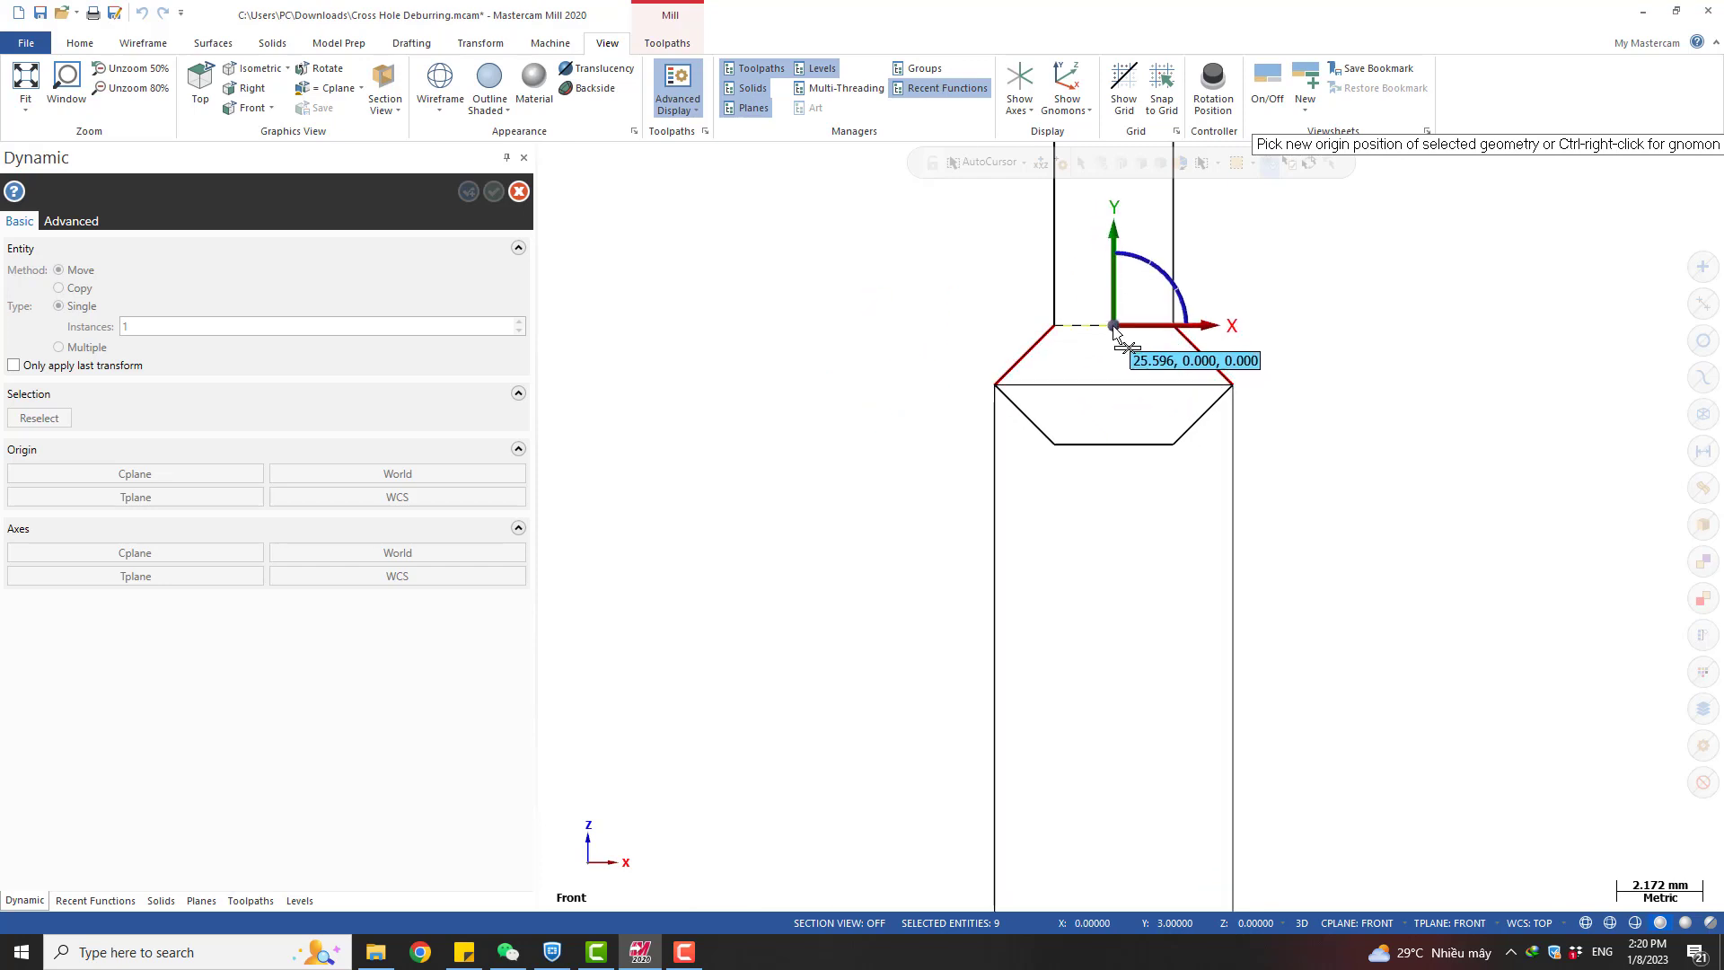
scroll(1183, 397, "down", 9)
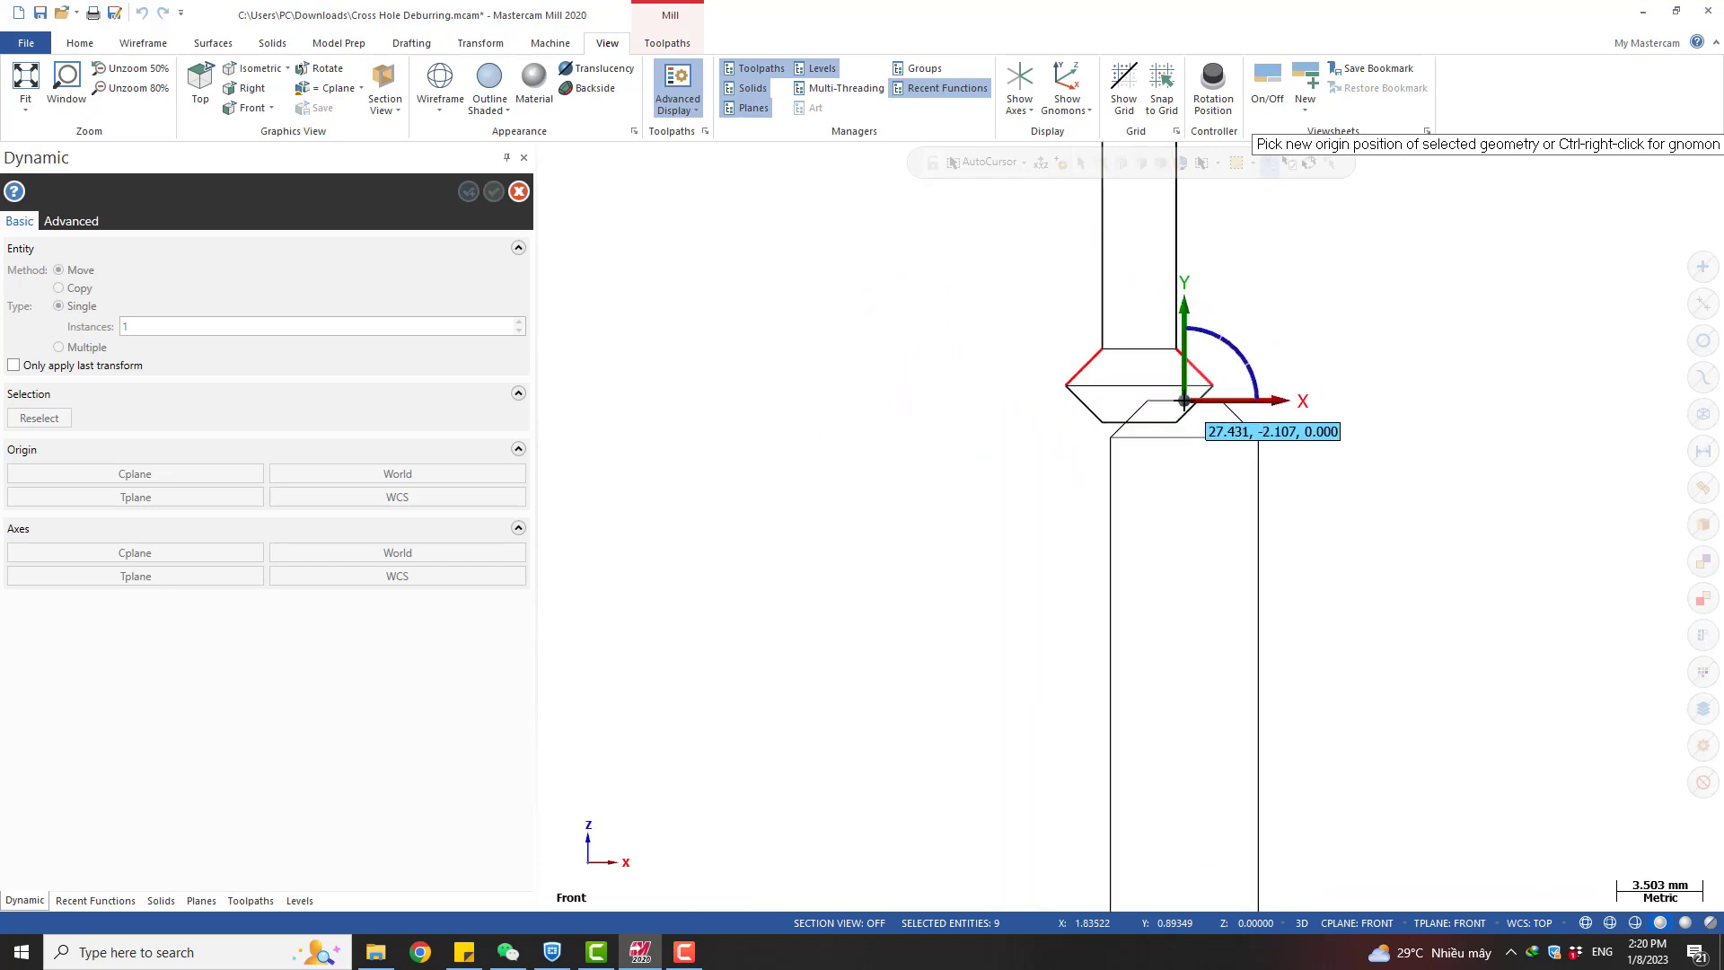
key("Escape")
key("Escape")
scroll(1001, 472, "down", 10)
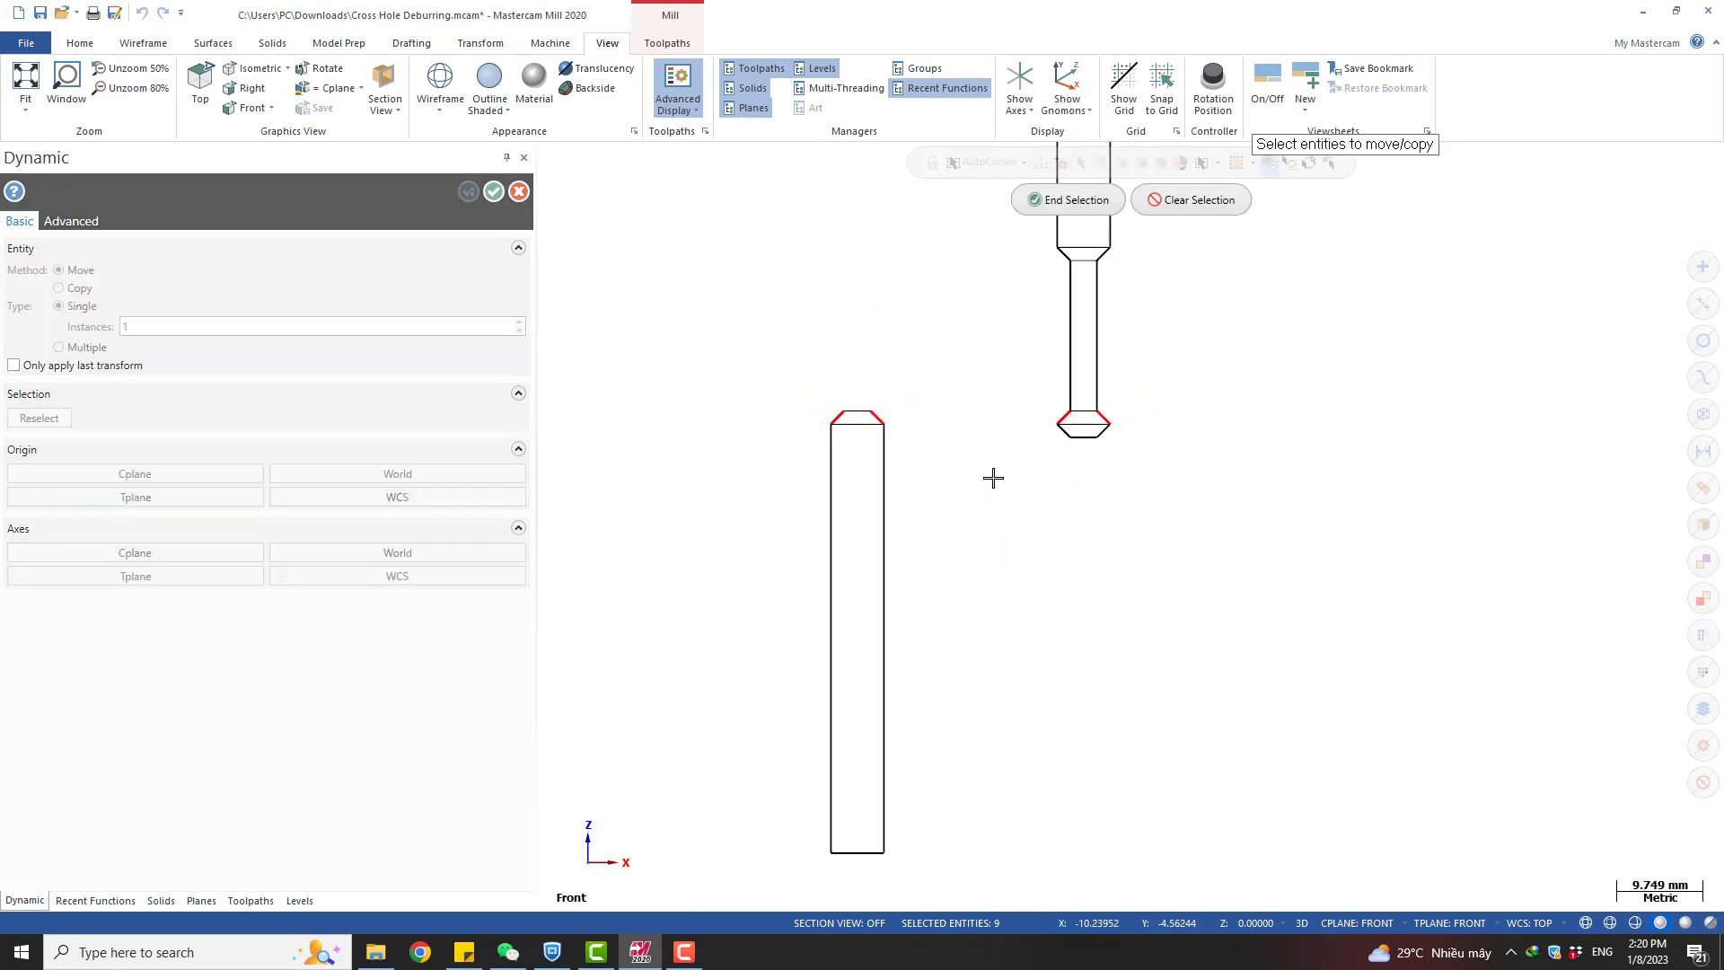
Hide the Back Chamfer Tool Curves and Dummy Chamfer Tool Curve levels and show the Toolpath level
middle_click_drag(1011, 515, 979, 502)
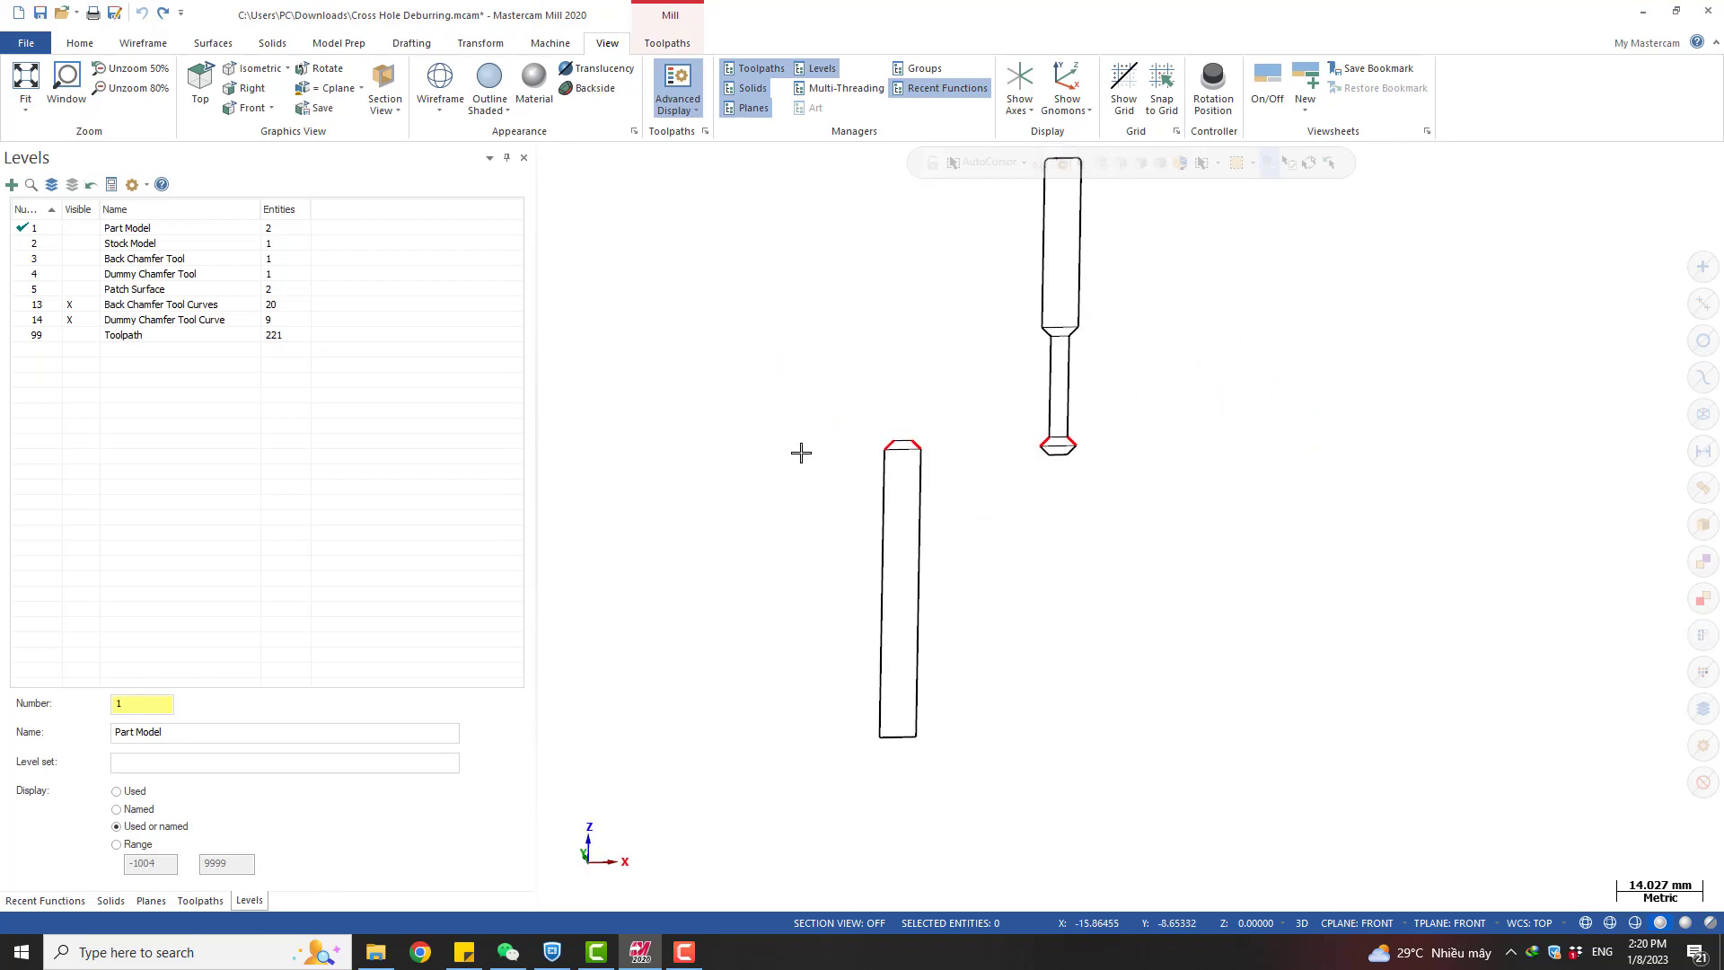
left_click(87, 304)
left_click(81, 319)
left_click(75, 336)
scroll(1154, 508, "down", 4)
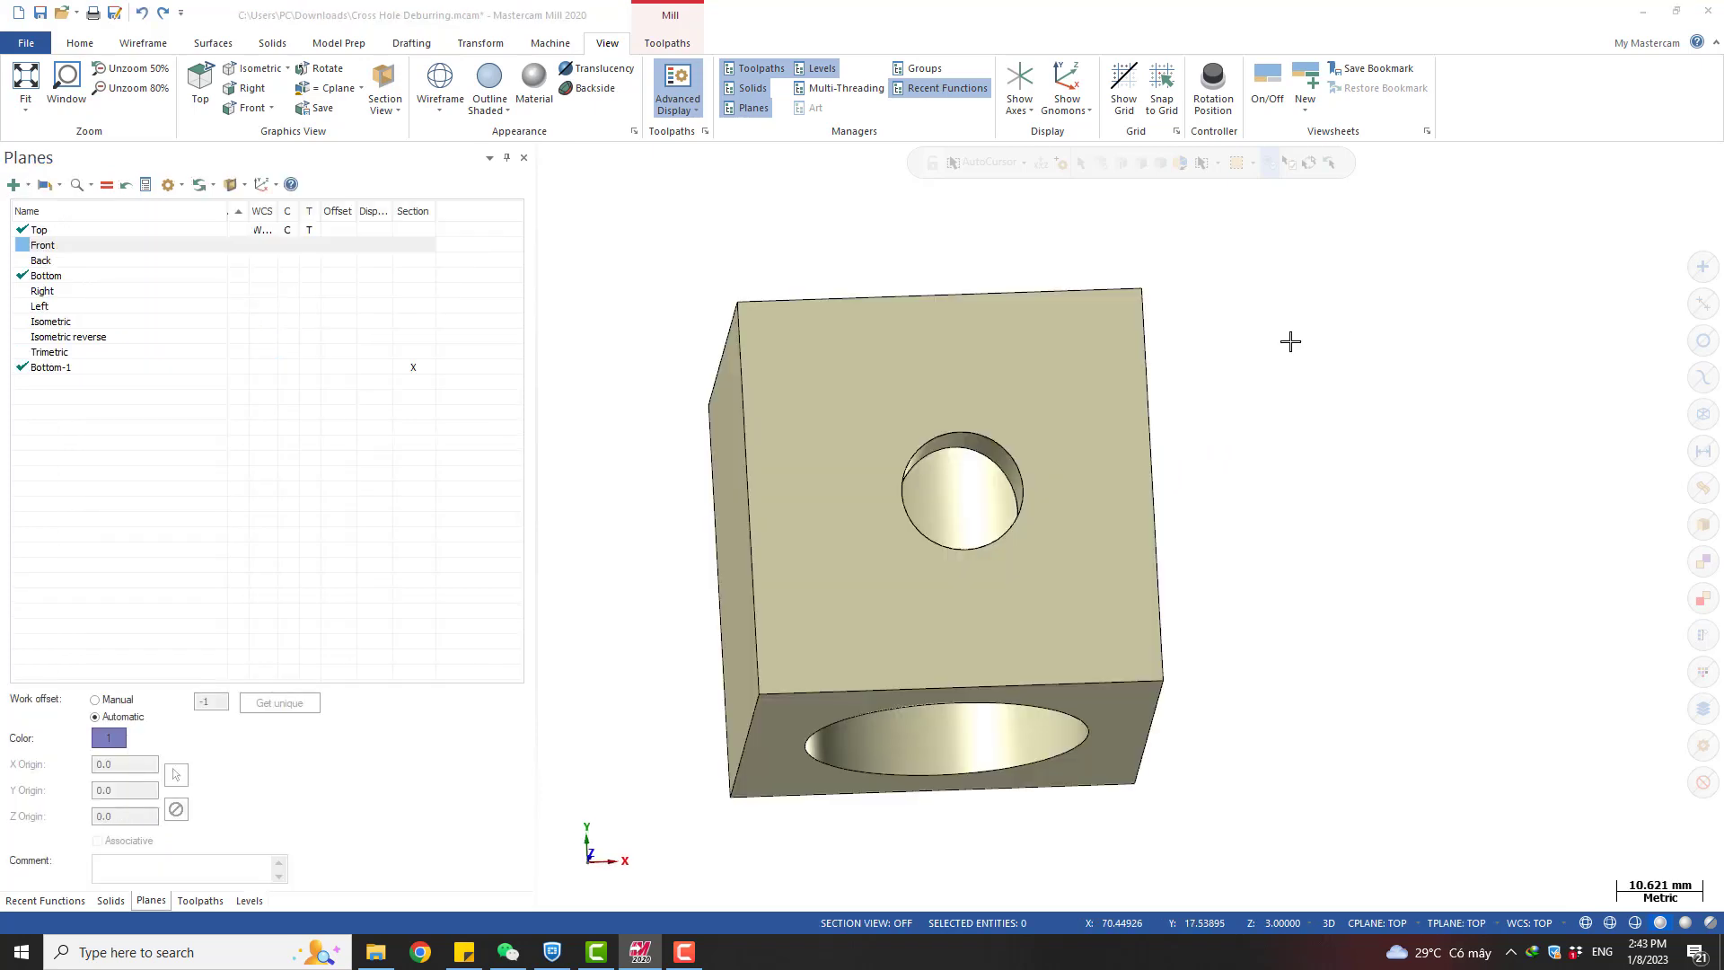
Examine the block's round top opening and the larger bore it crosses from several angles
middle_click_drag(1288, 338, 1178, 408)
scroll(1165, 585, "up", 2)
scroll(853, 534, "up", 6)
middle_click_drag(876, 532, 808, 527)
scroll(809, 534, "up", 2)
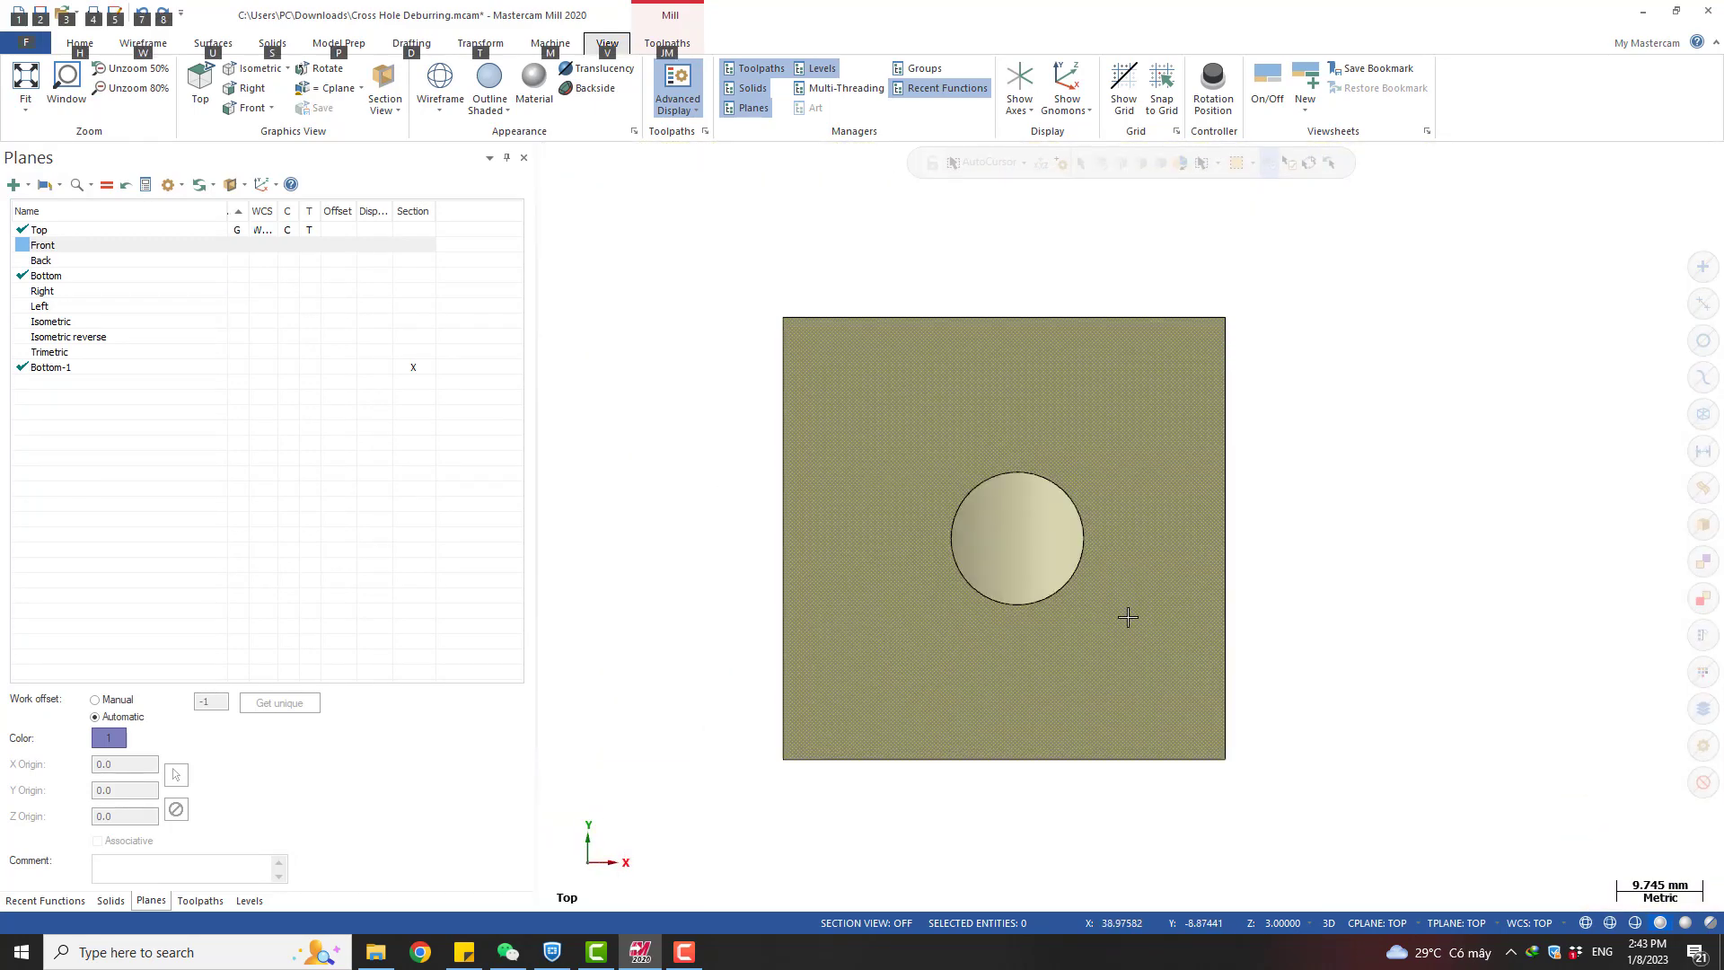
scroll(1128, 617, "up", 3)
mouse_move(969, 579)
middle_mouse_down()
mouse_move(985, 566)
mouse_move(969, 576)
middle_mouse_up()
scroll(969, 577, "down", 1)
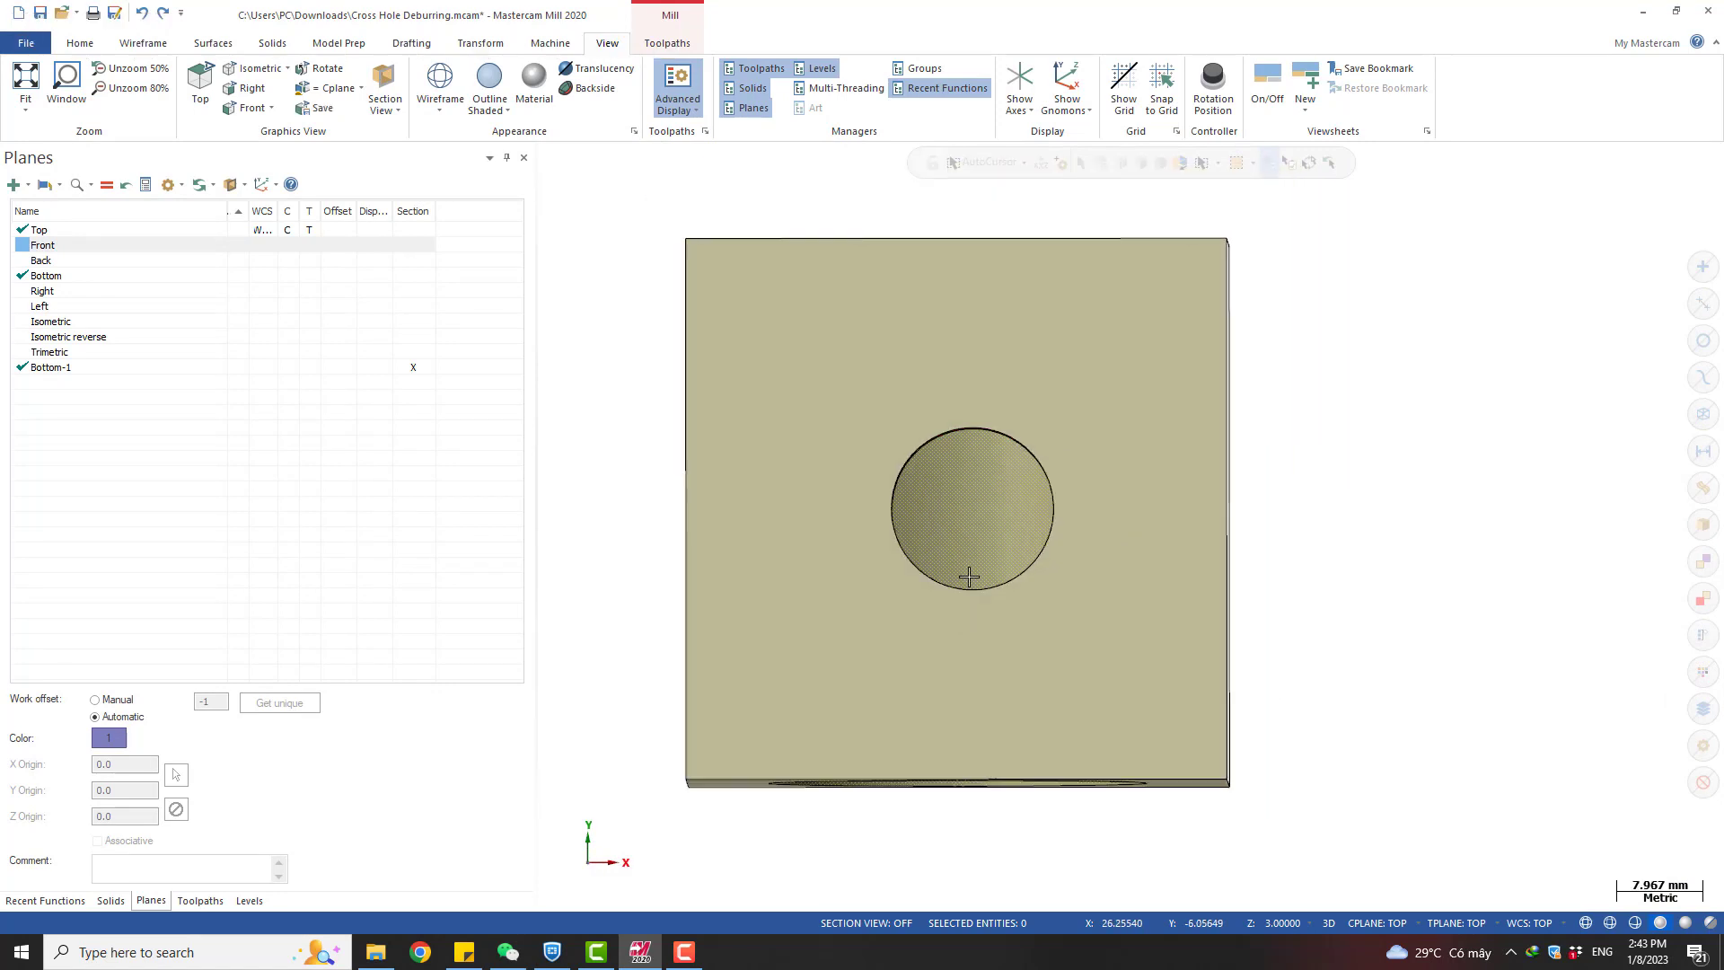
scroll(969, 576, "down", 2)
middle_click_drag(1170, 655, 1200, 494)
scroll(1181, 478, "down", 2)
View the block from the top and turn on the section view with the Bottom-1 plane selected
key("alt+1")
scroll(1200, 503, "down", 2)
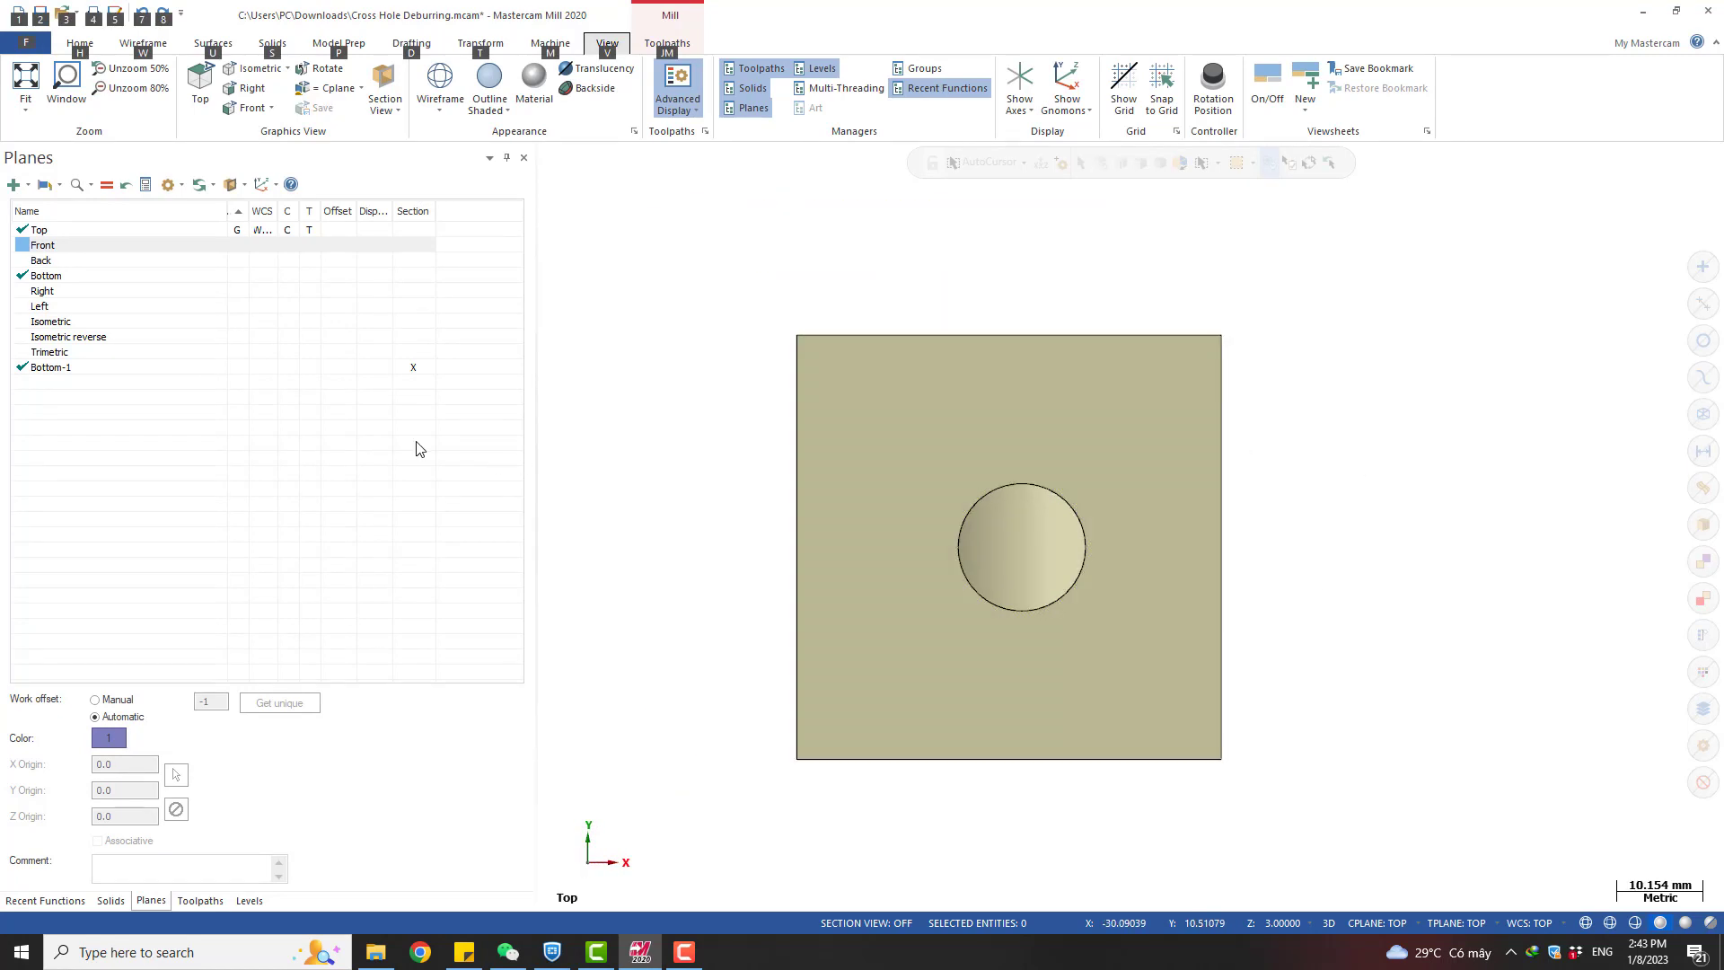
left_click(113, 367)
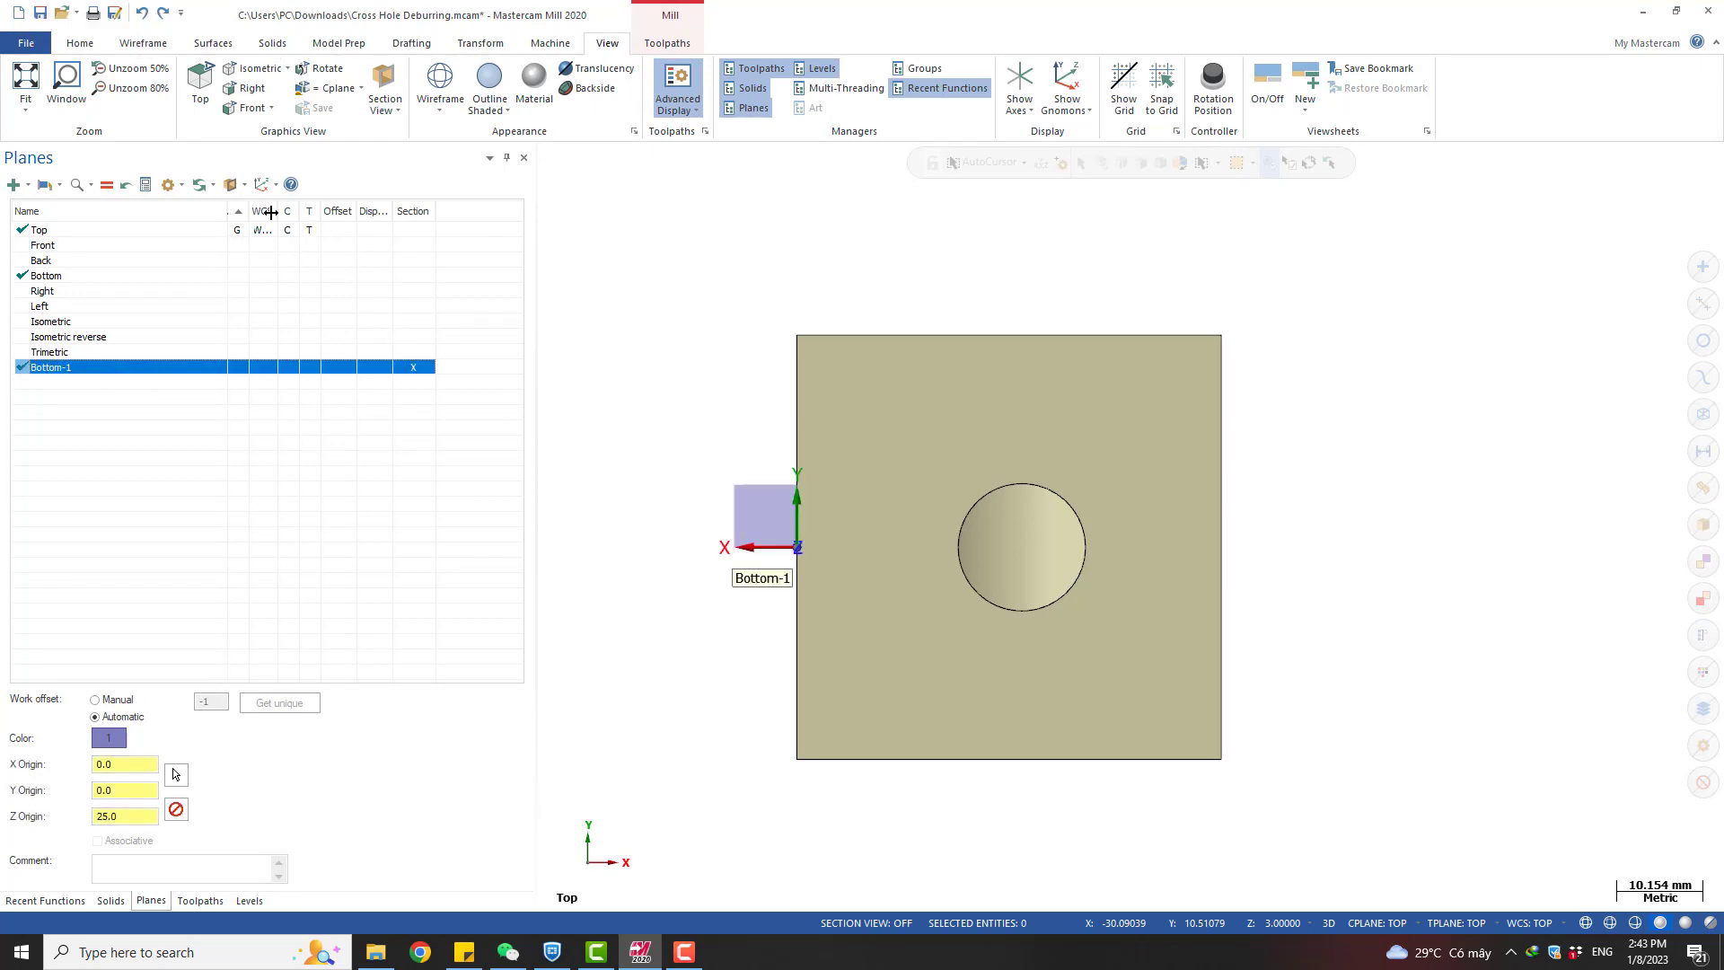
left_click(384, 87)
scroll(947, 401, "down", 2)
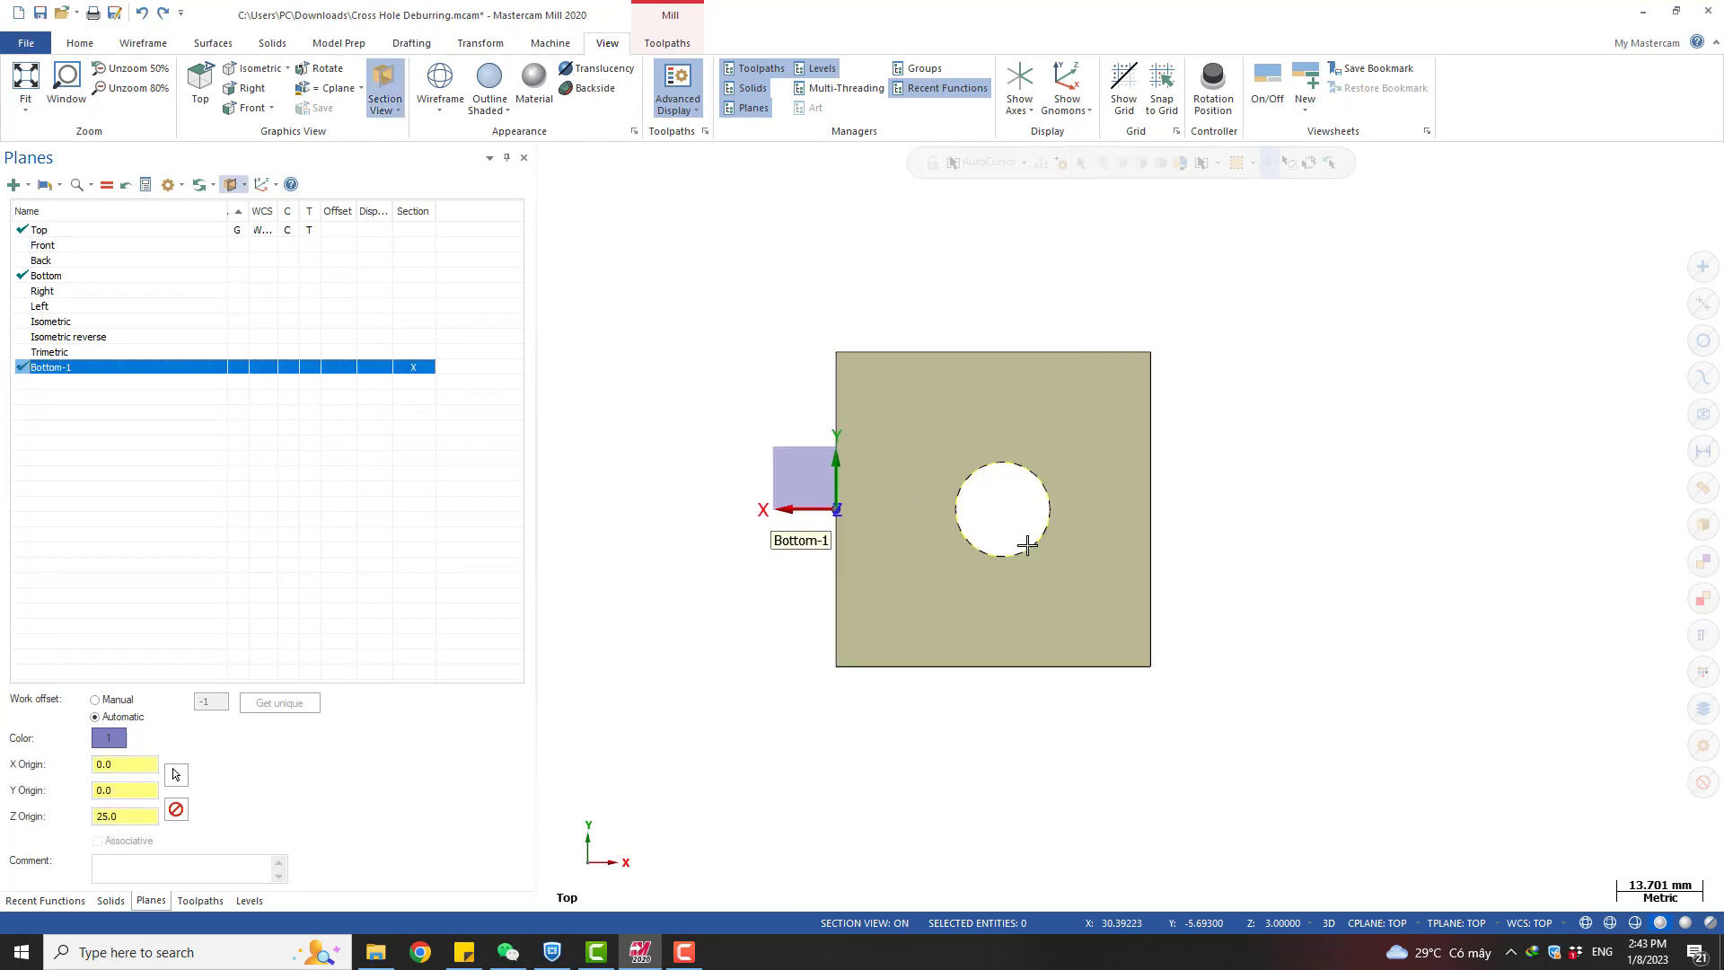
View the sectioned block from the bottom and examine the red edge where the cross hole meets the larger bore
key("alt+4")
scroll(1024, 547, "down", 2)
middle_click_drag(1012, 535, 1043, 486)
scroll(1000, 519, "up", 3)
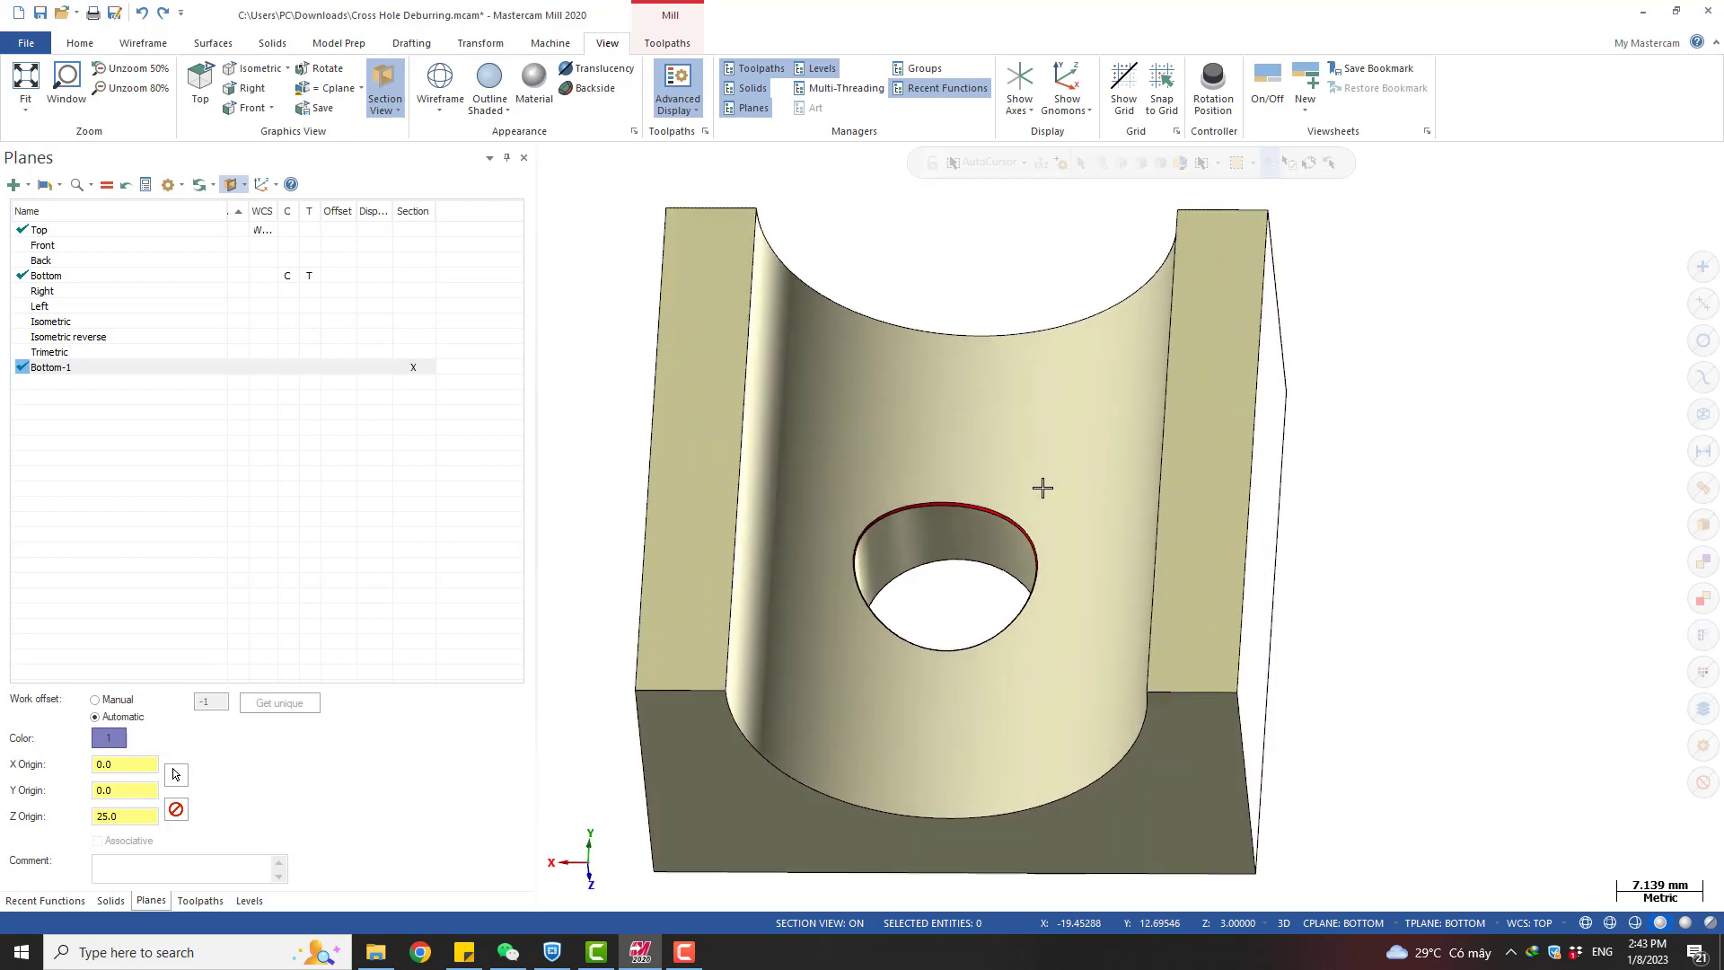
scroll(876, 563, "up", 3)
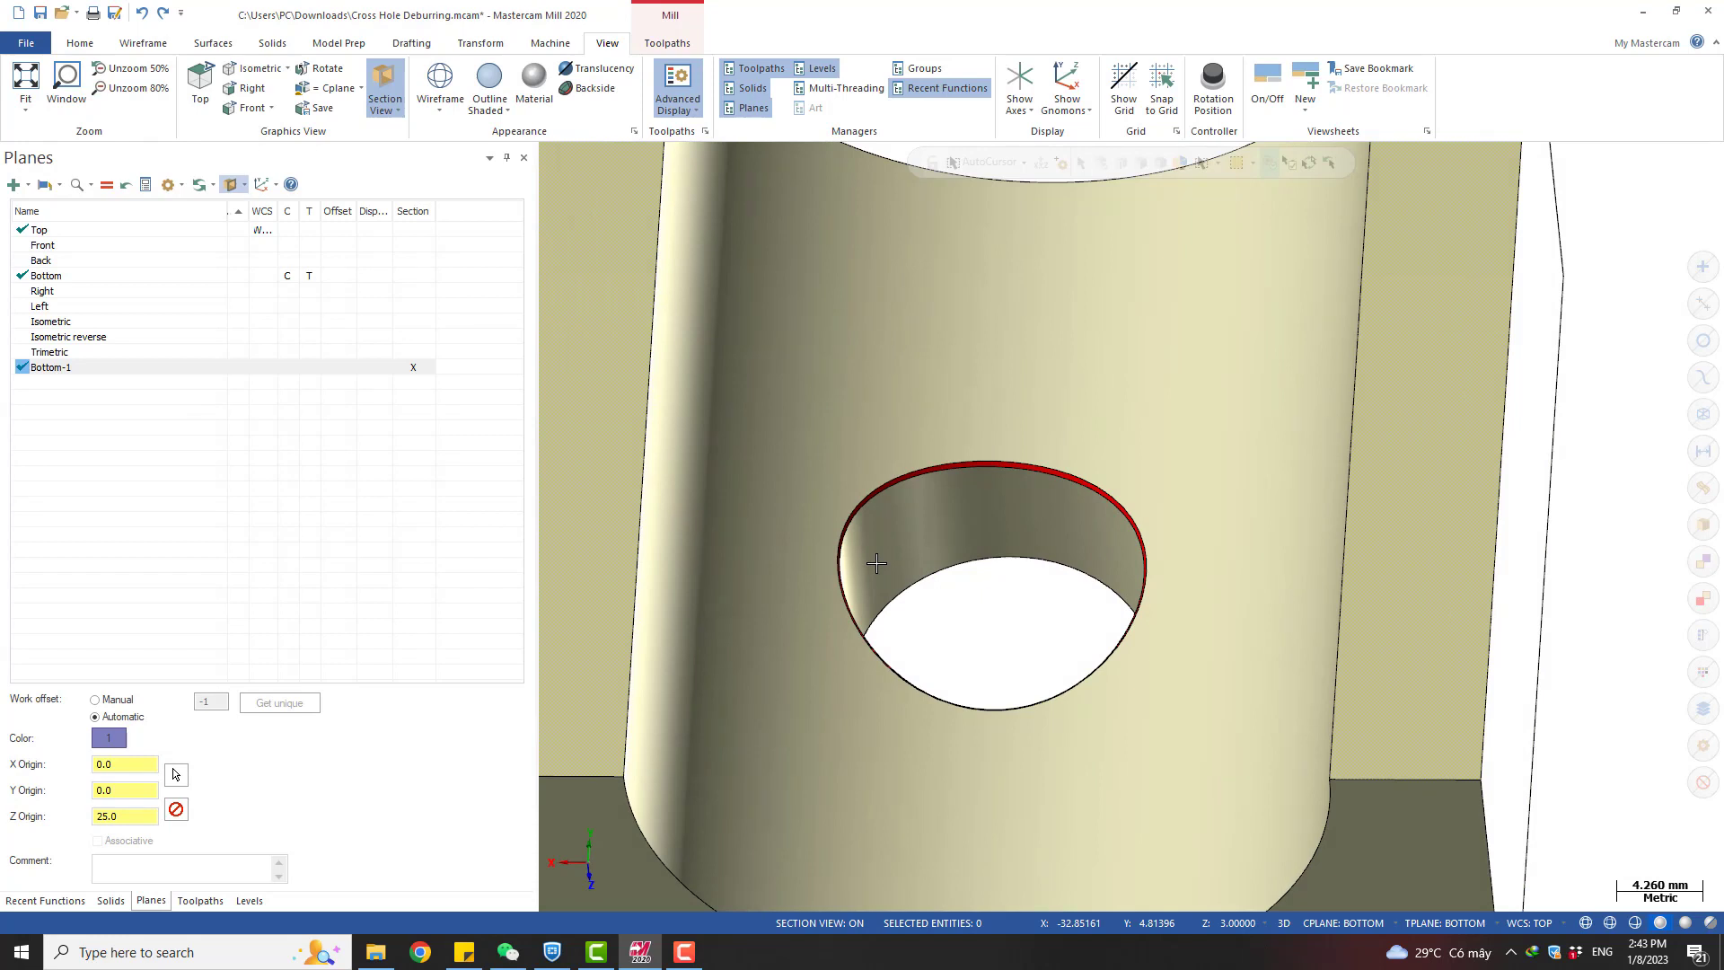
middle_click_drag(880, 528, 897, 463)
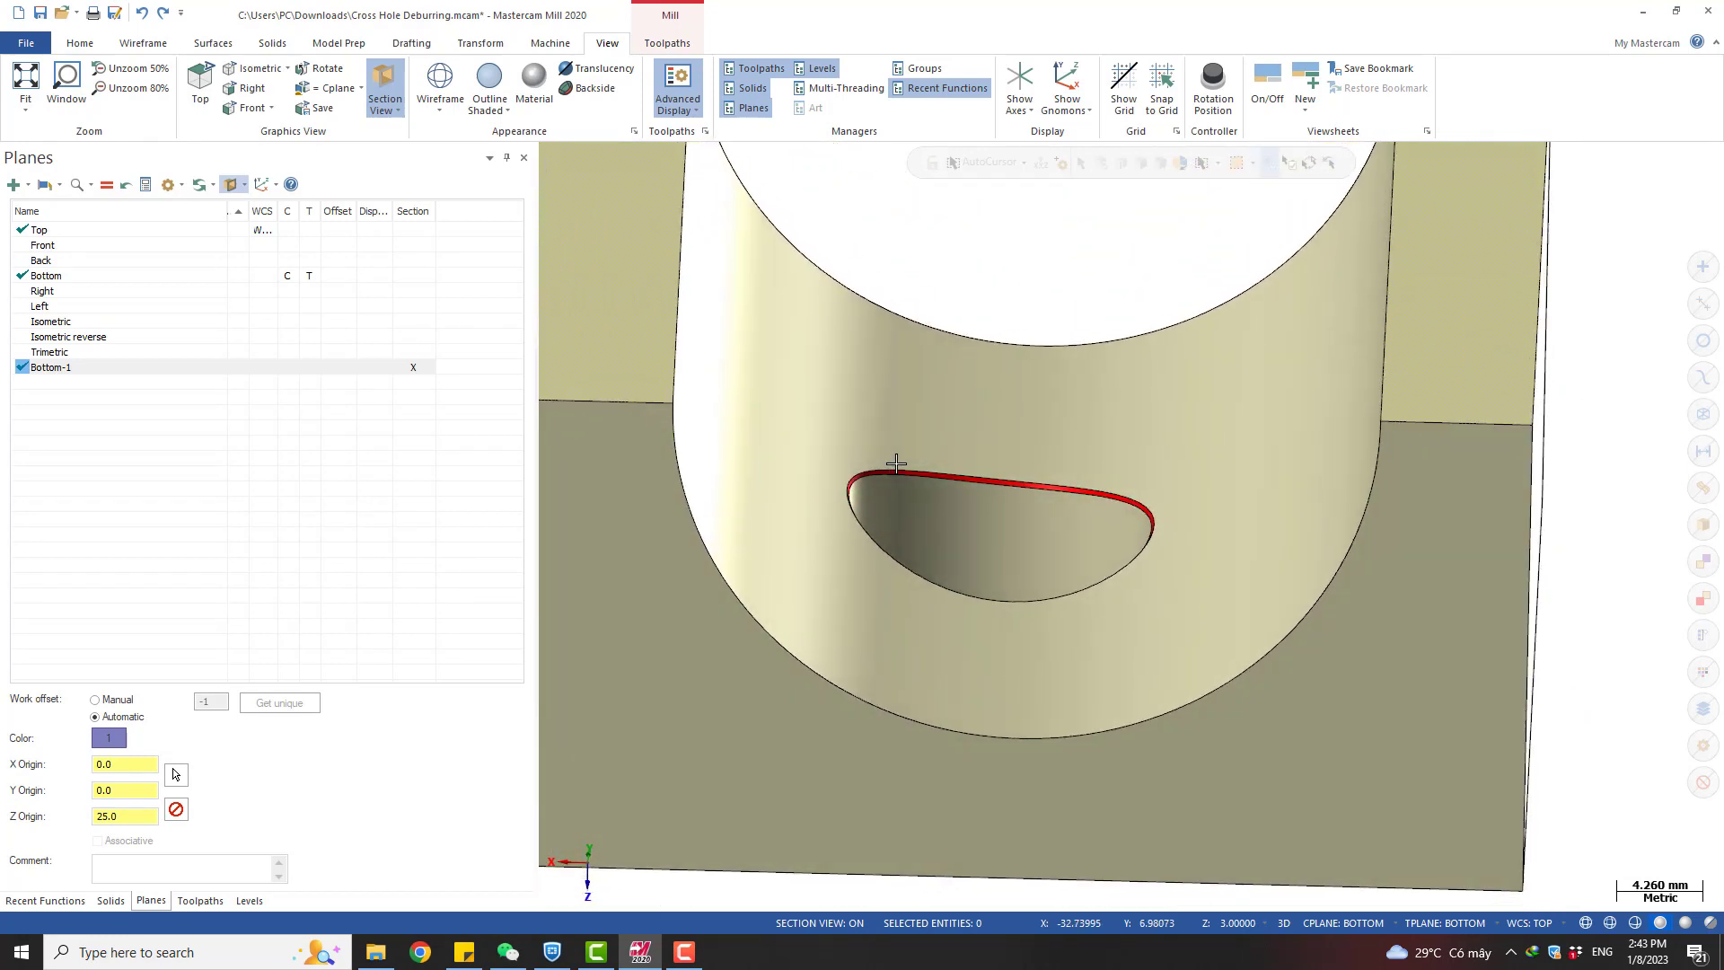
scroll(896, 463, "down", 2)
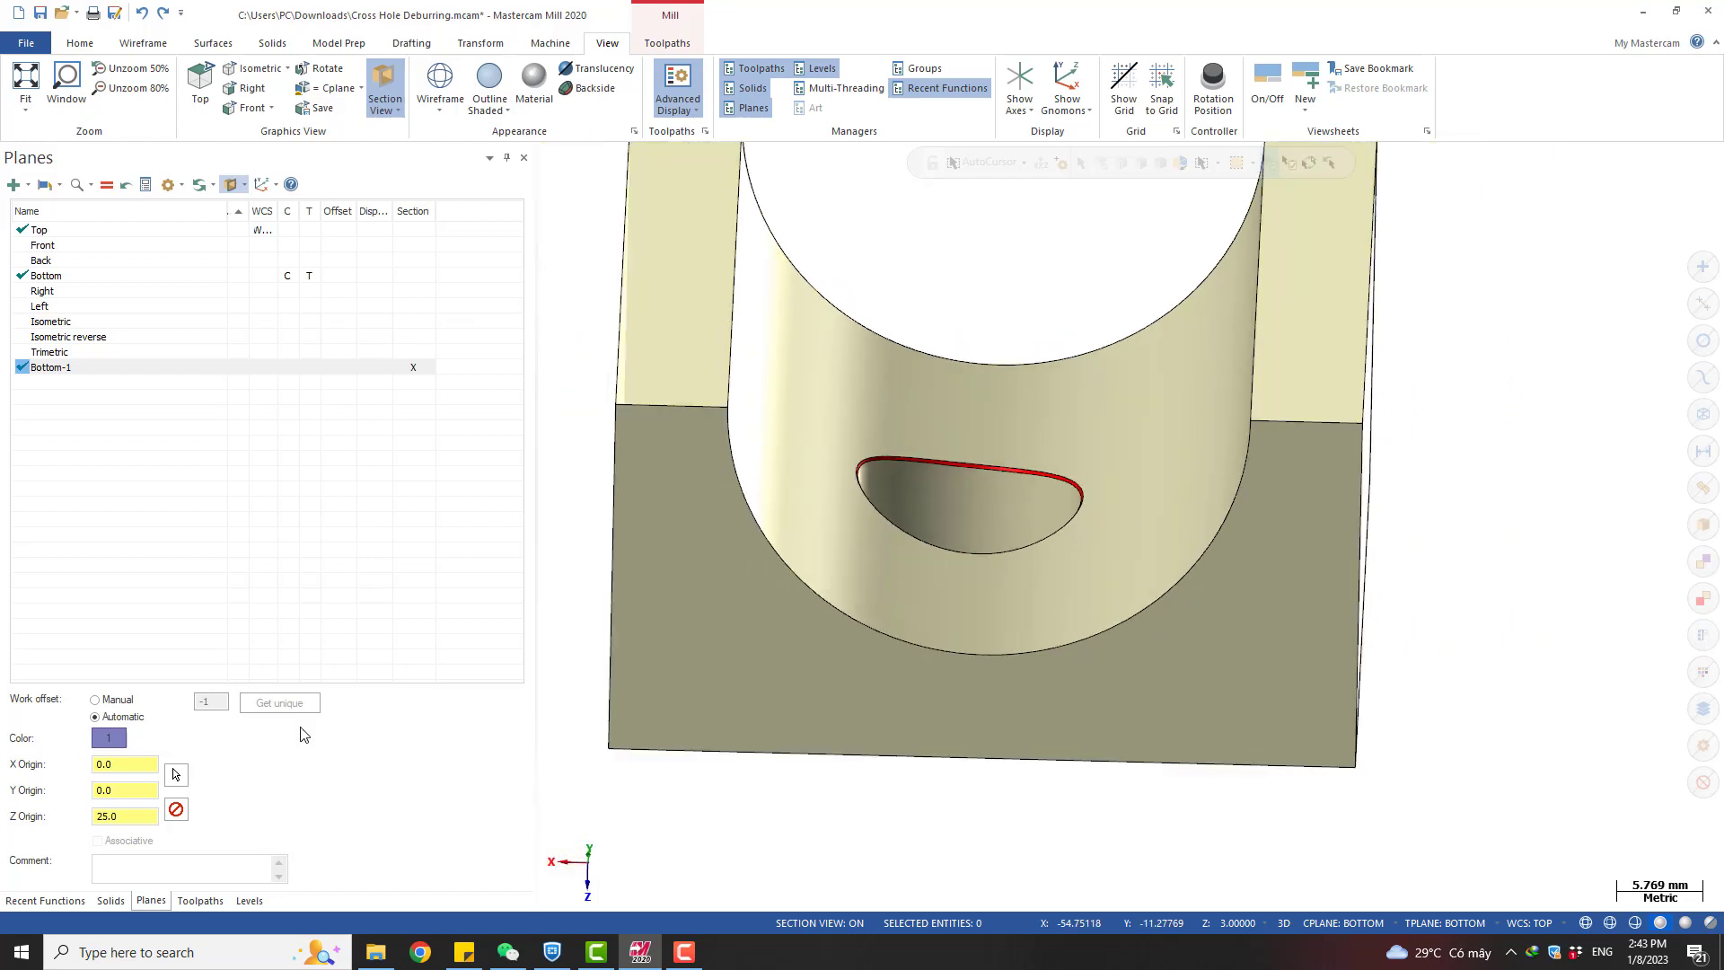
Expand the Contour (2D) operation and briefly preview its toolpath in Backplot with the 6MM chamfer mill
left_click(199, 901)
left_click(138, 391)
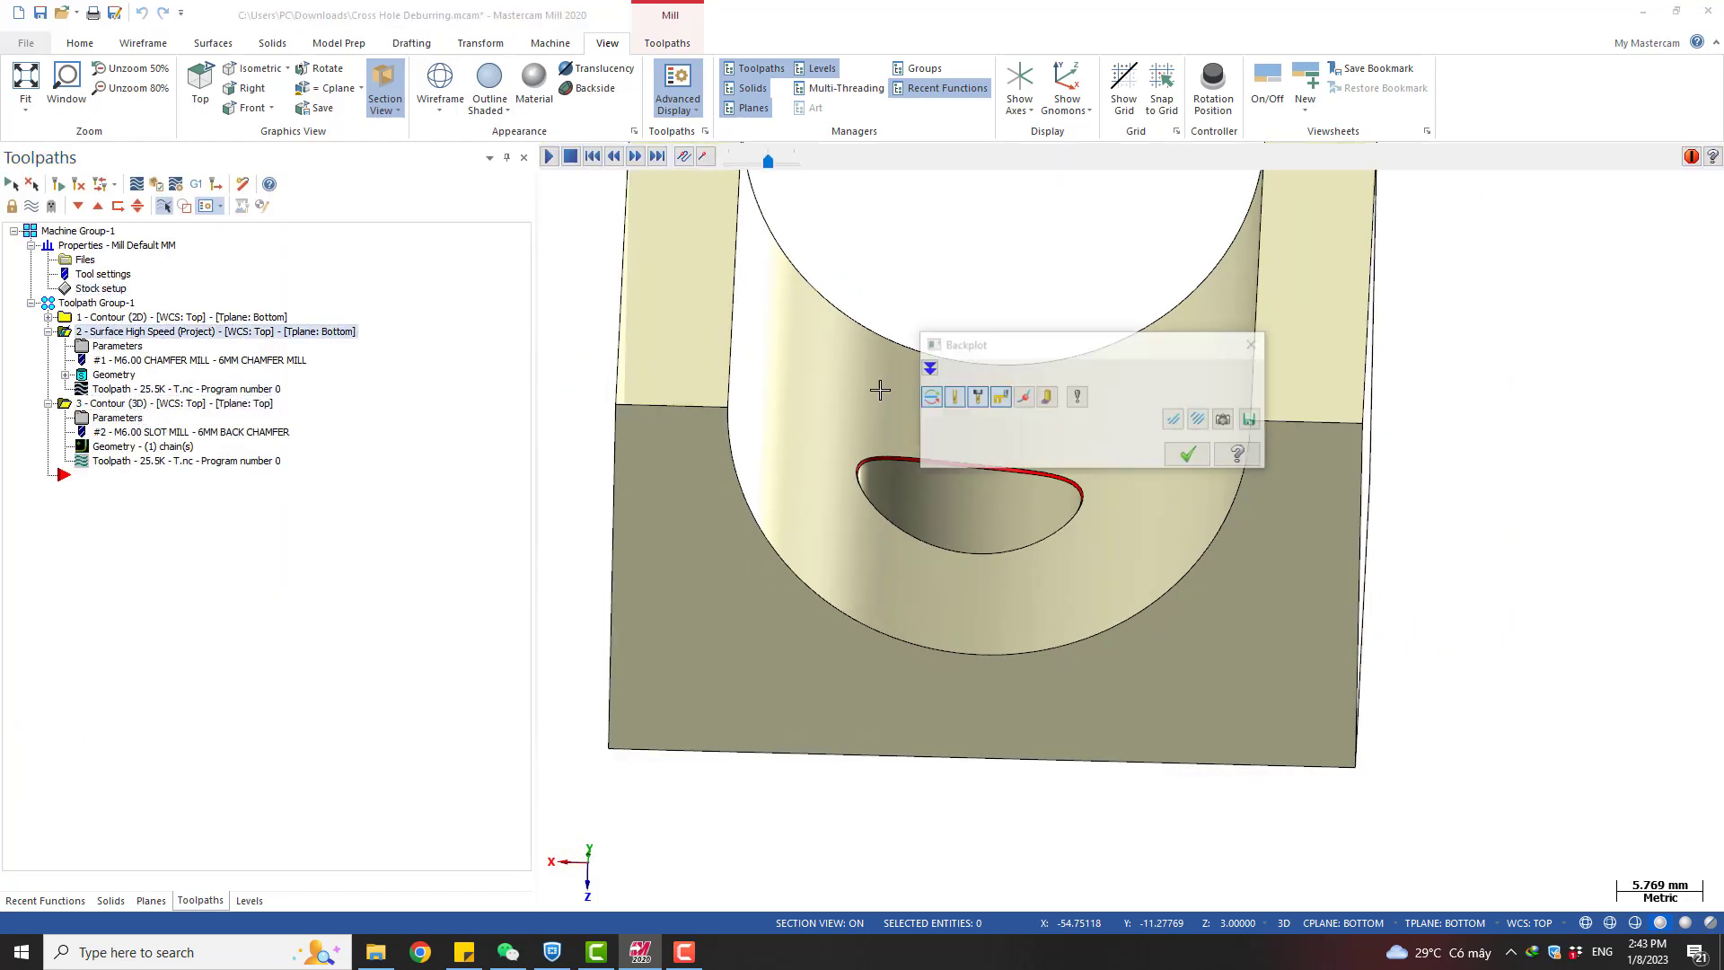
scroll(873, 425, "down", 3)
key("Escape")
left_click(112, 319)
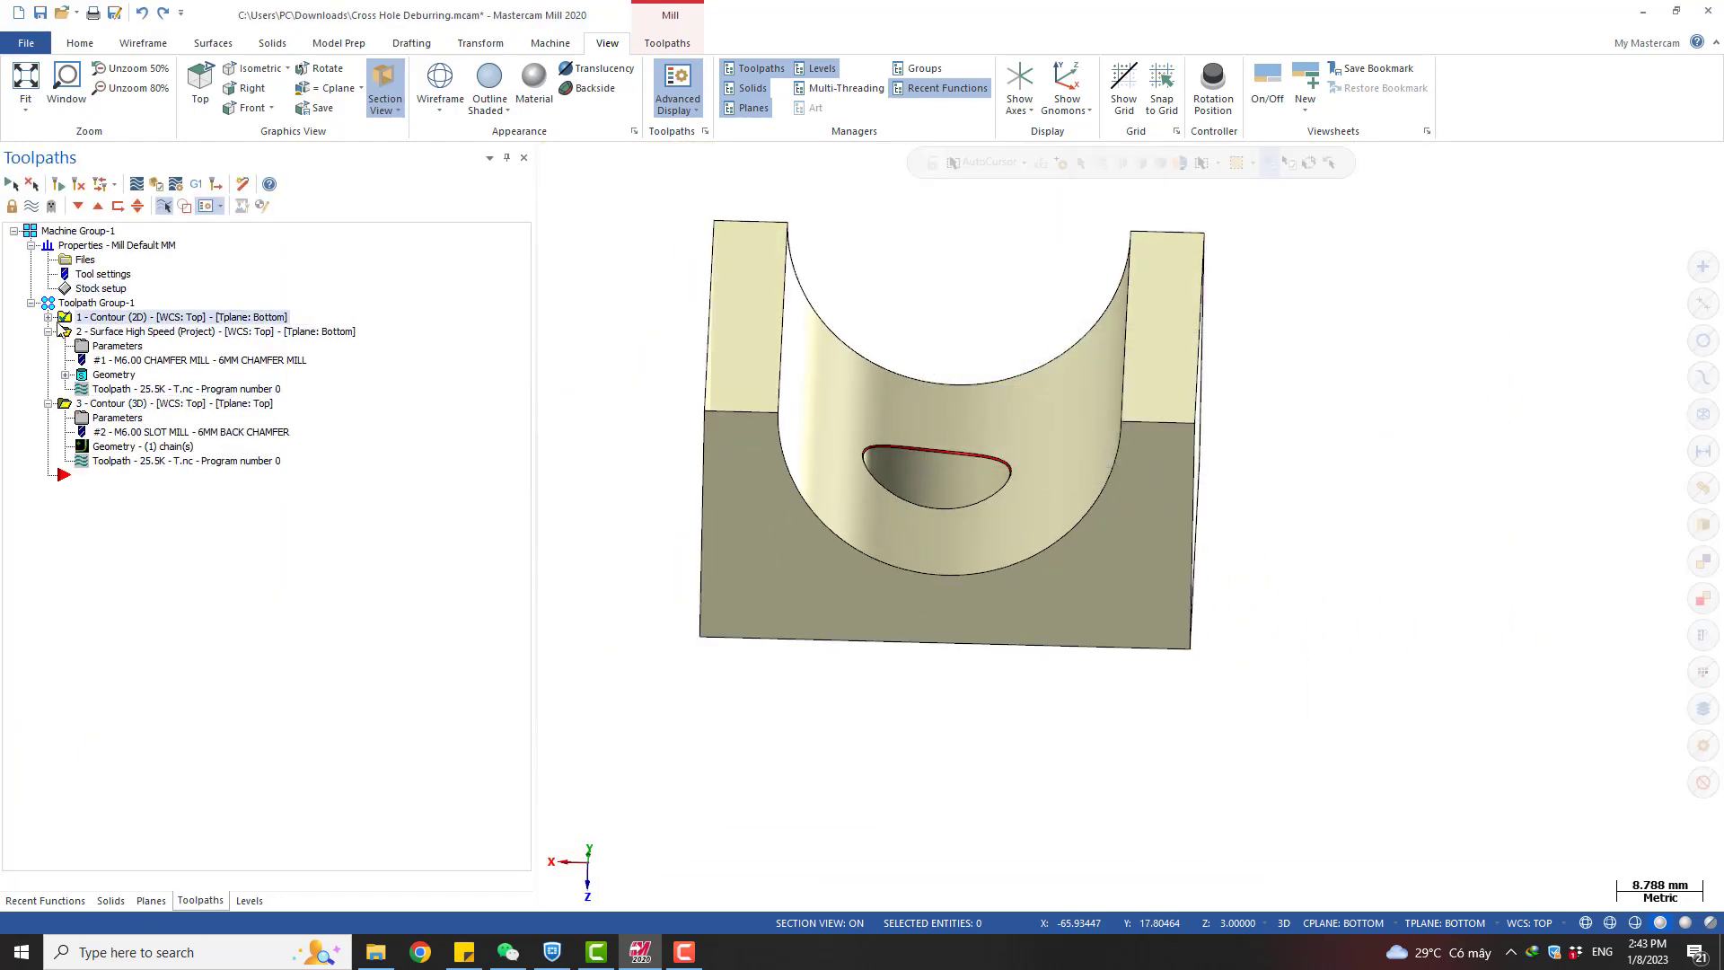
left_click(48, 317)
left_click(103, 376)
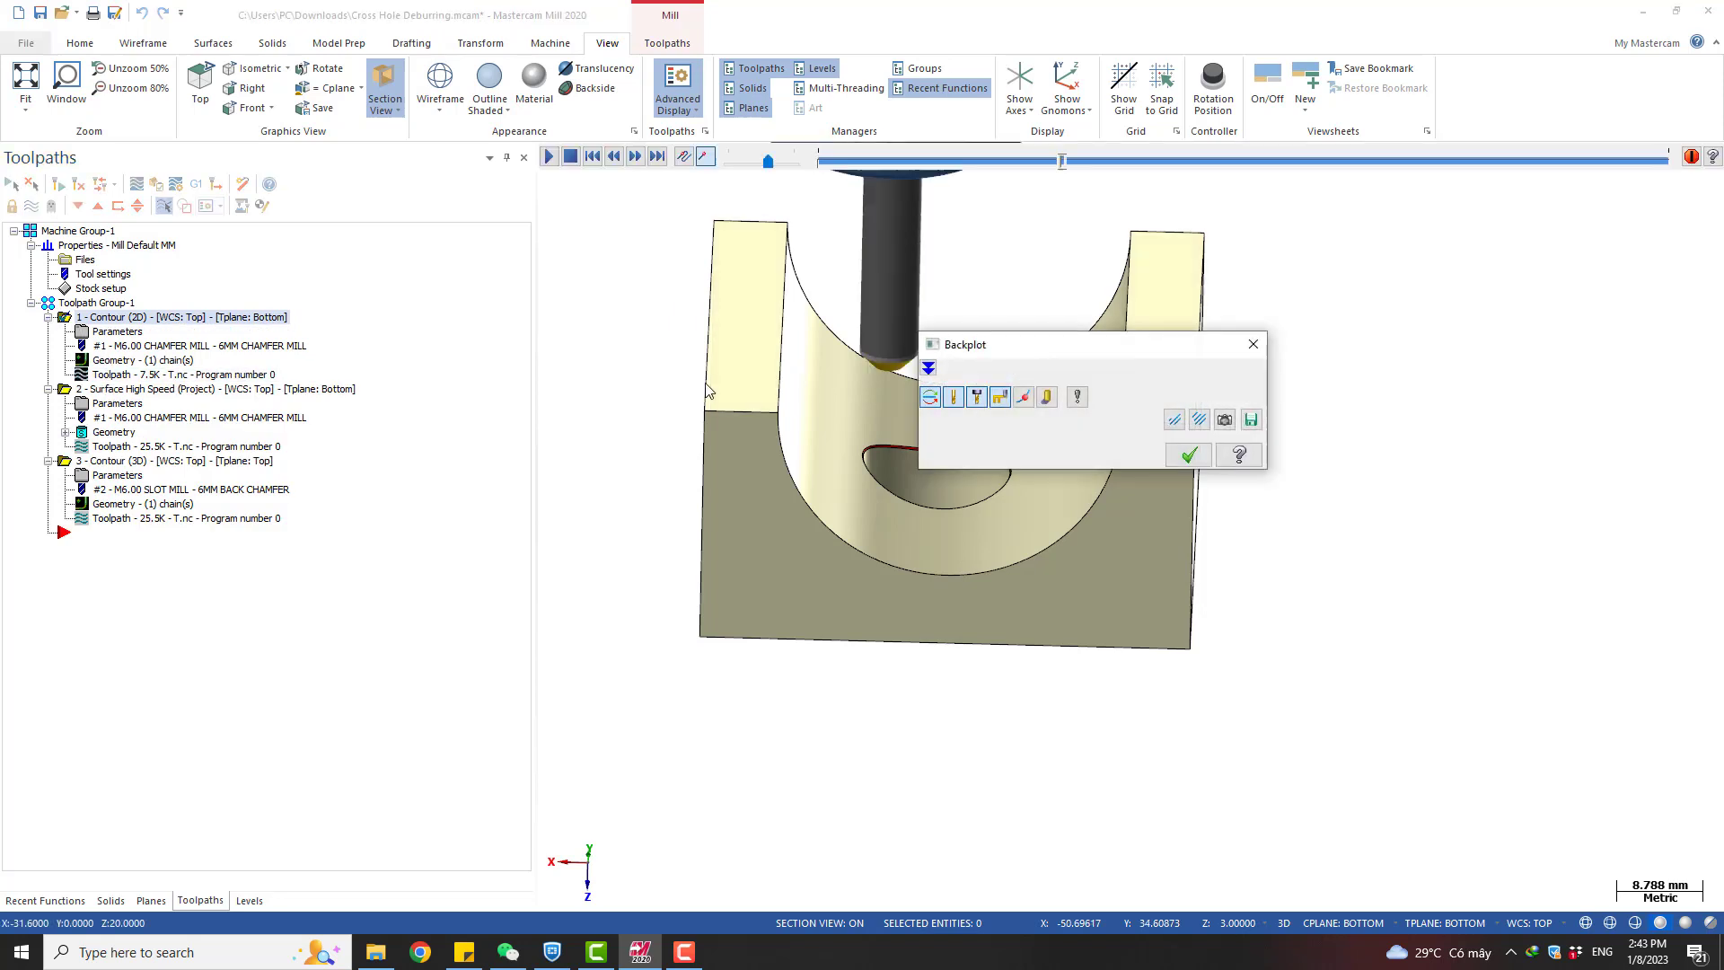
scroll(804, 421, "down", 1)
left_click_drag(1117, 352, 1513, 35)
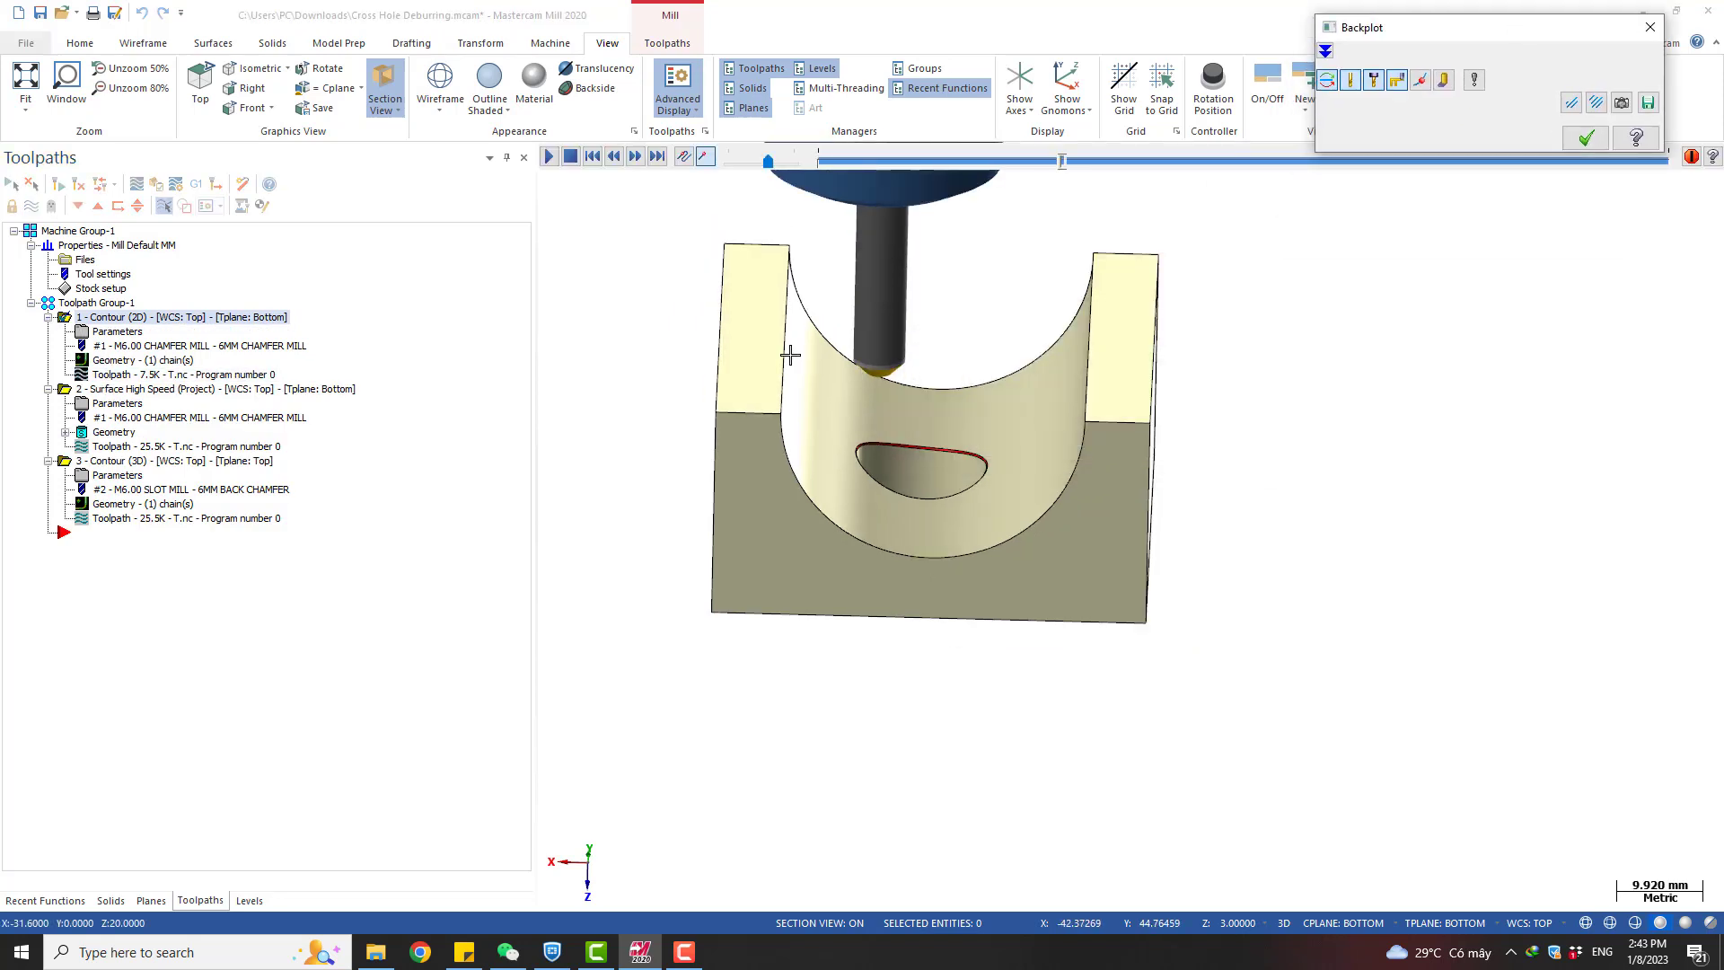
scroll(790, 356, "up", 2)
key("Escape")
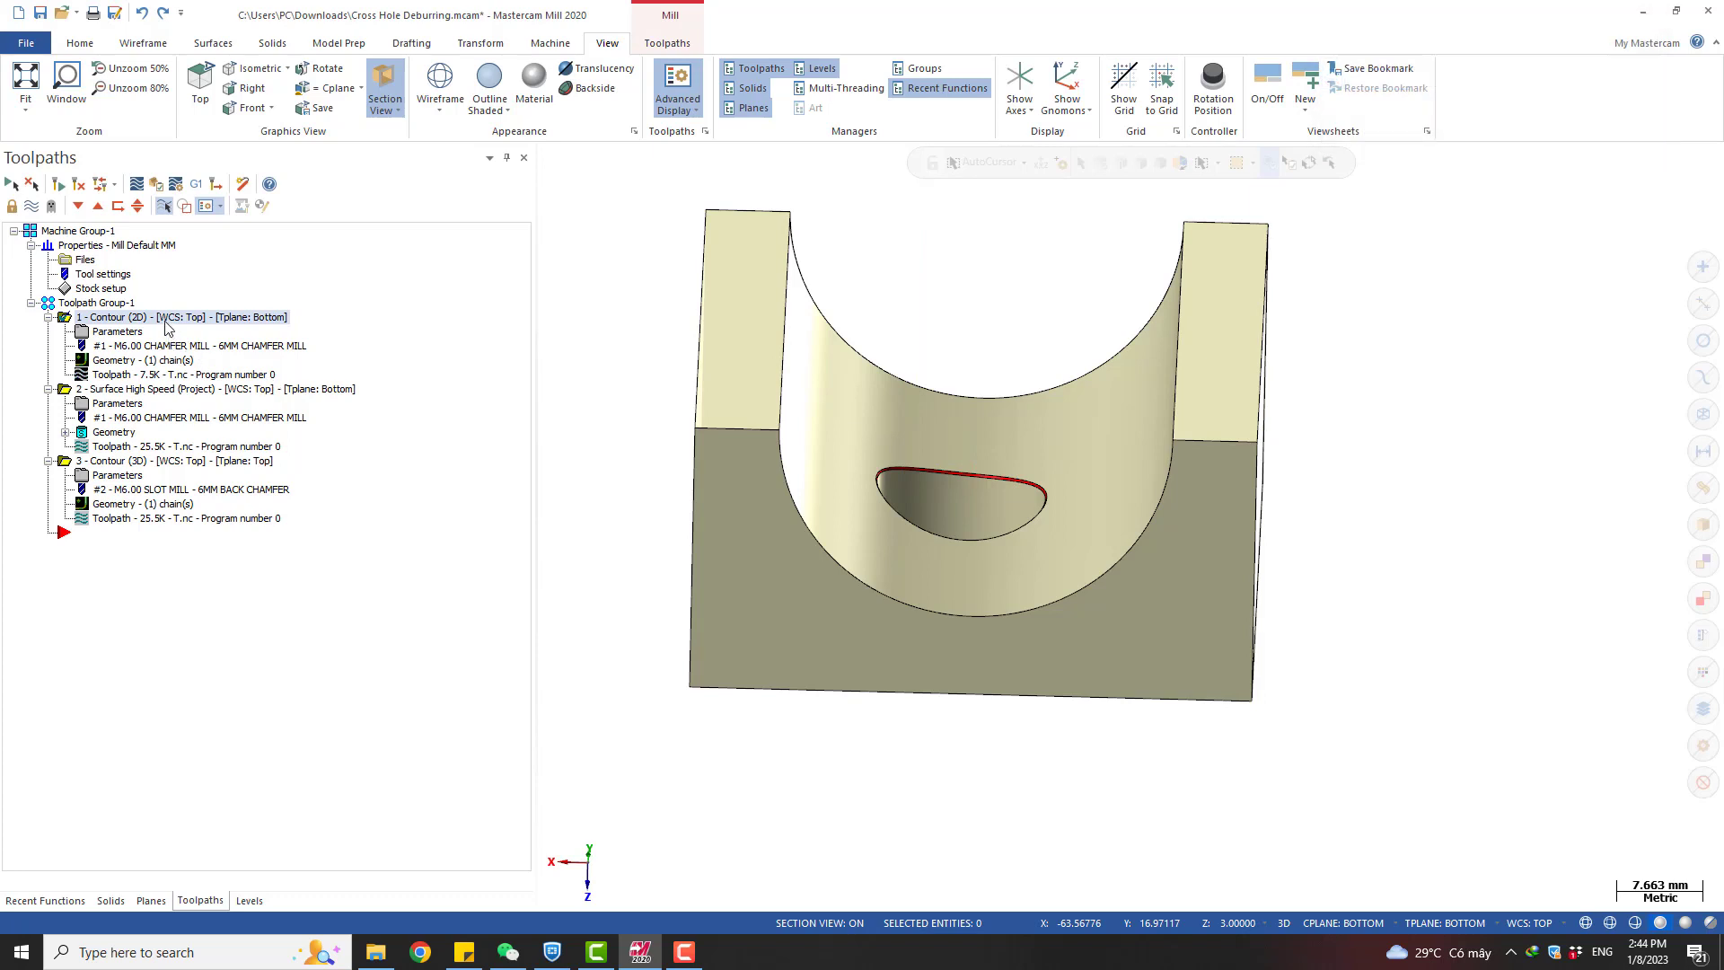
Backplot the Surface High Speed (Project) toolpath and examine how the chamfer mill meets the cross-hole edge
scroll(843, 443, "up", 12)
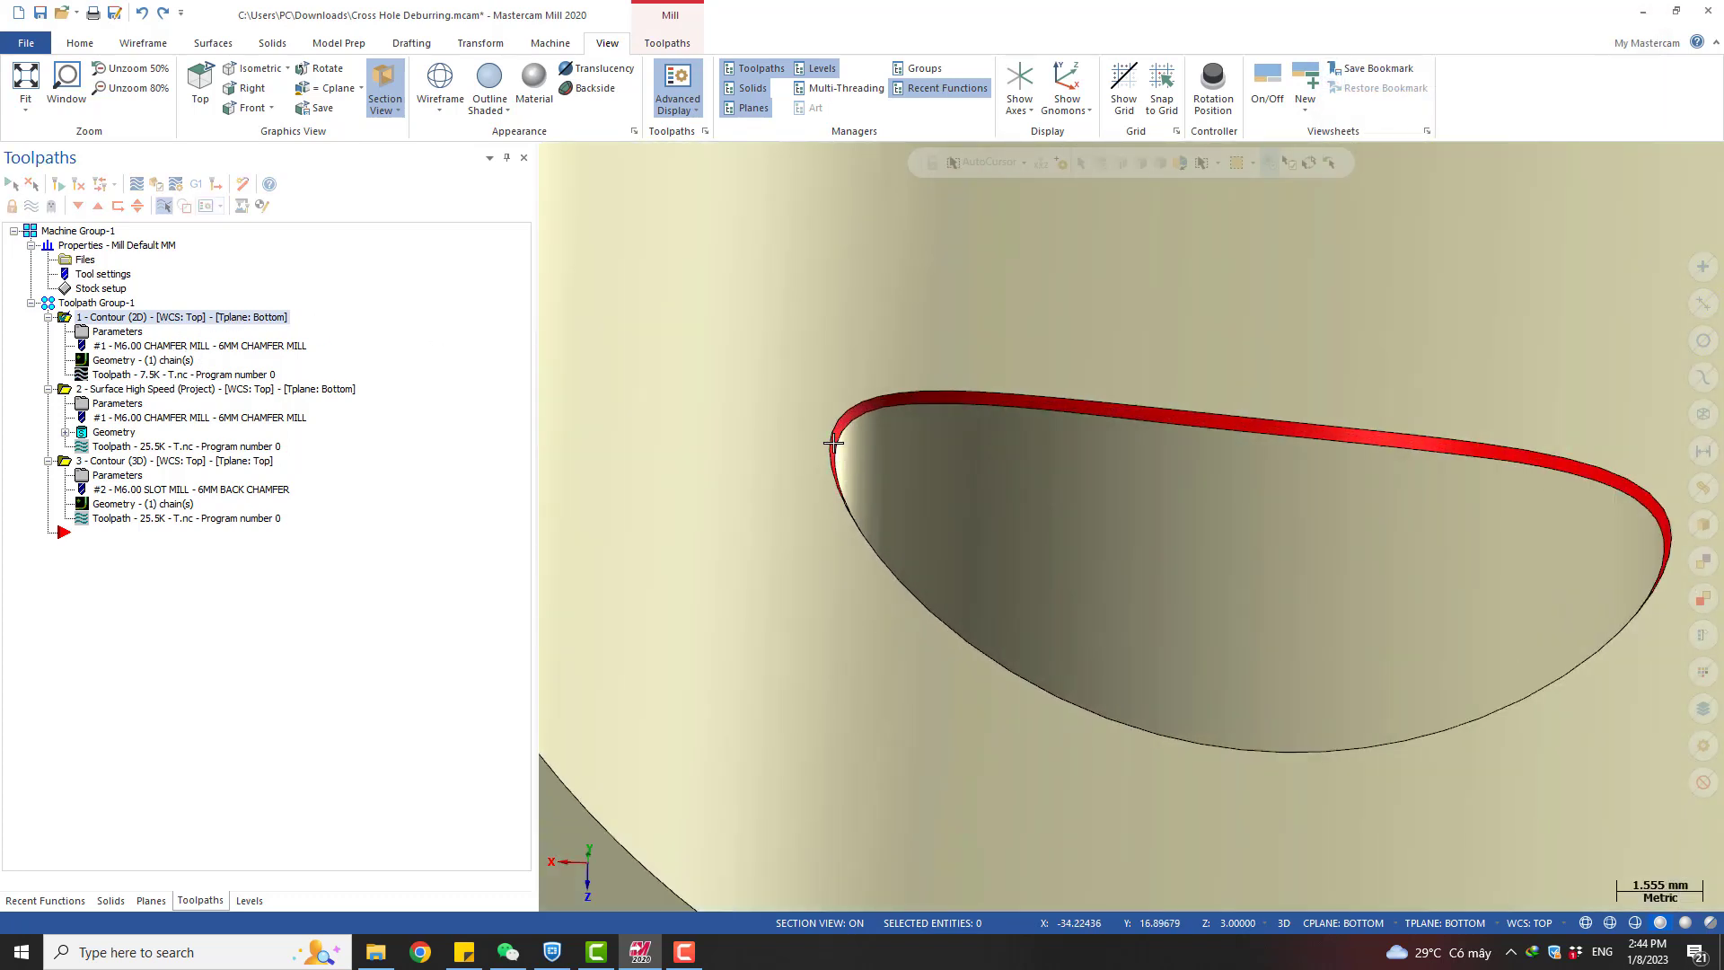
left_click(157, 378)
key("Escape")
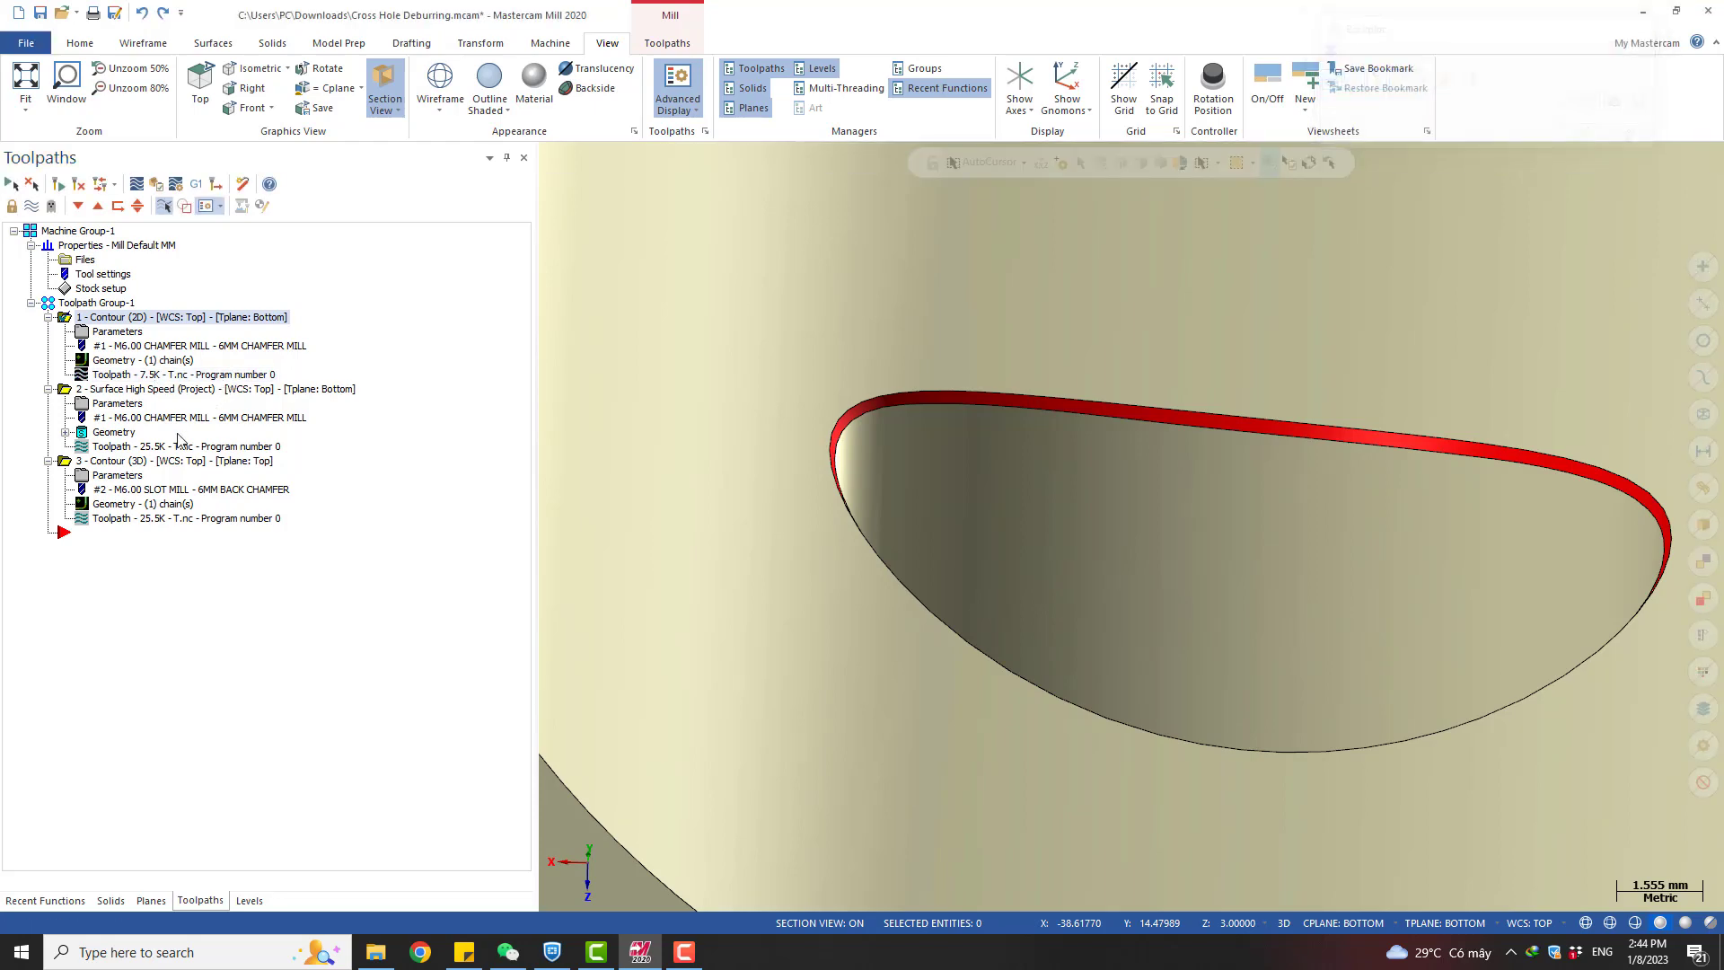
left_click(179, 445)
scroll(786, 496, "down", 10)
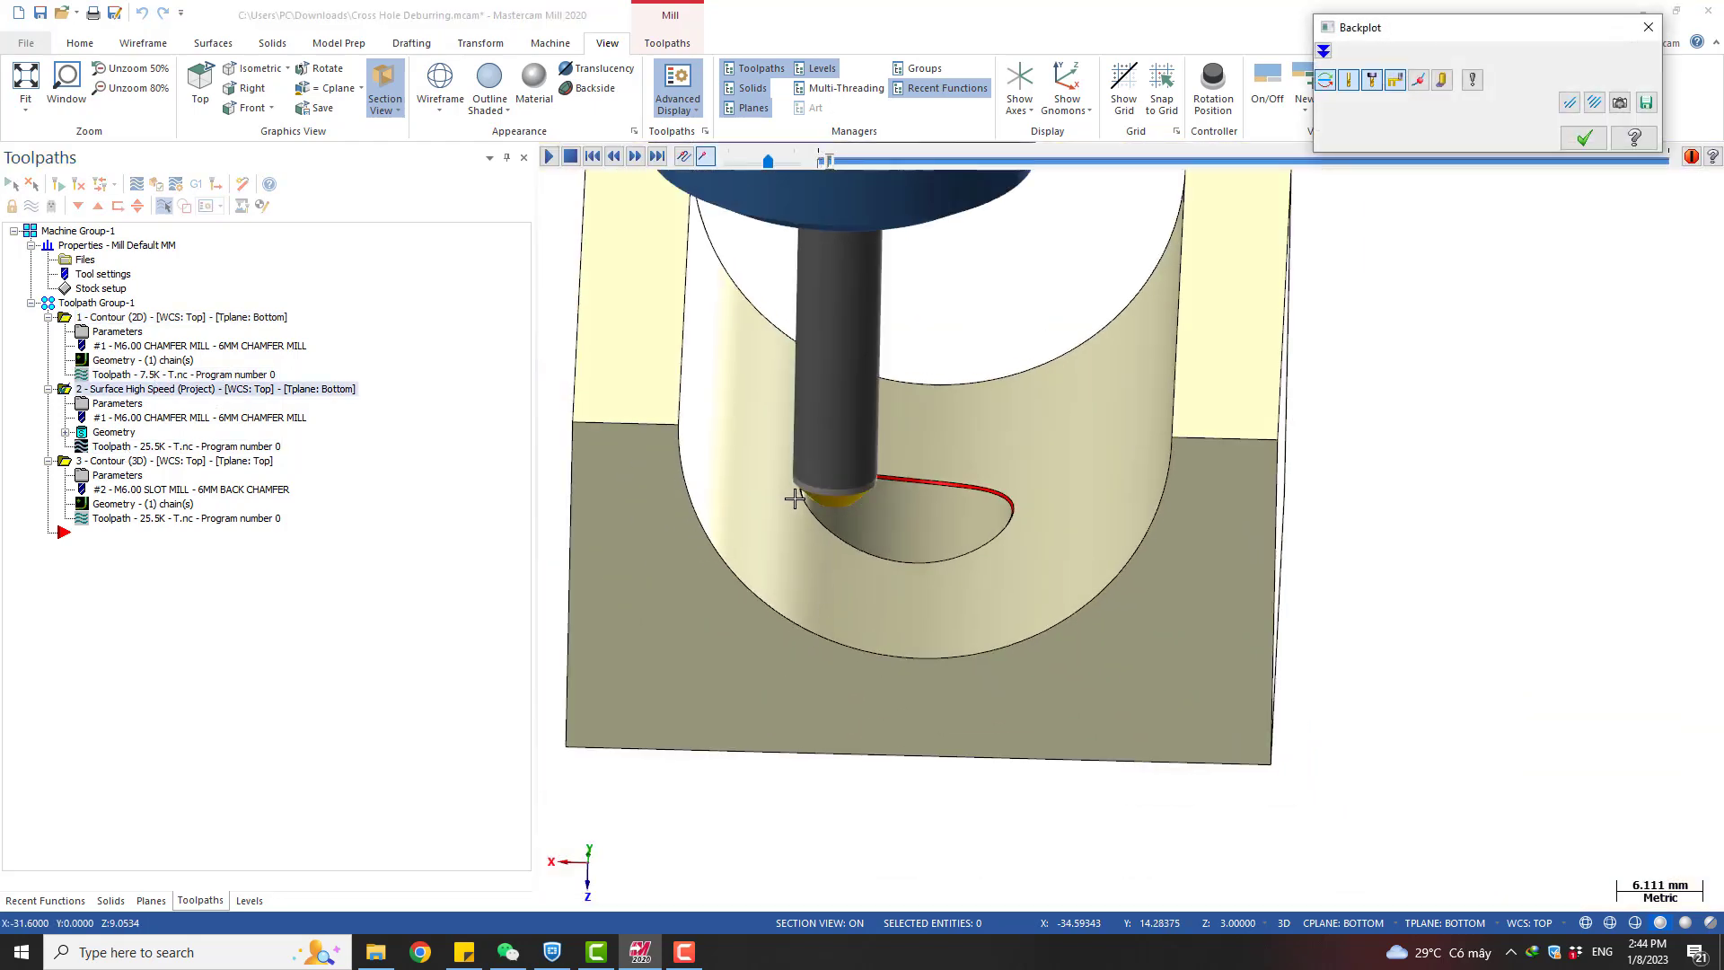
scroll(844, 493, "down", 3)
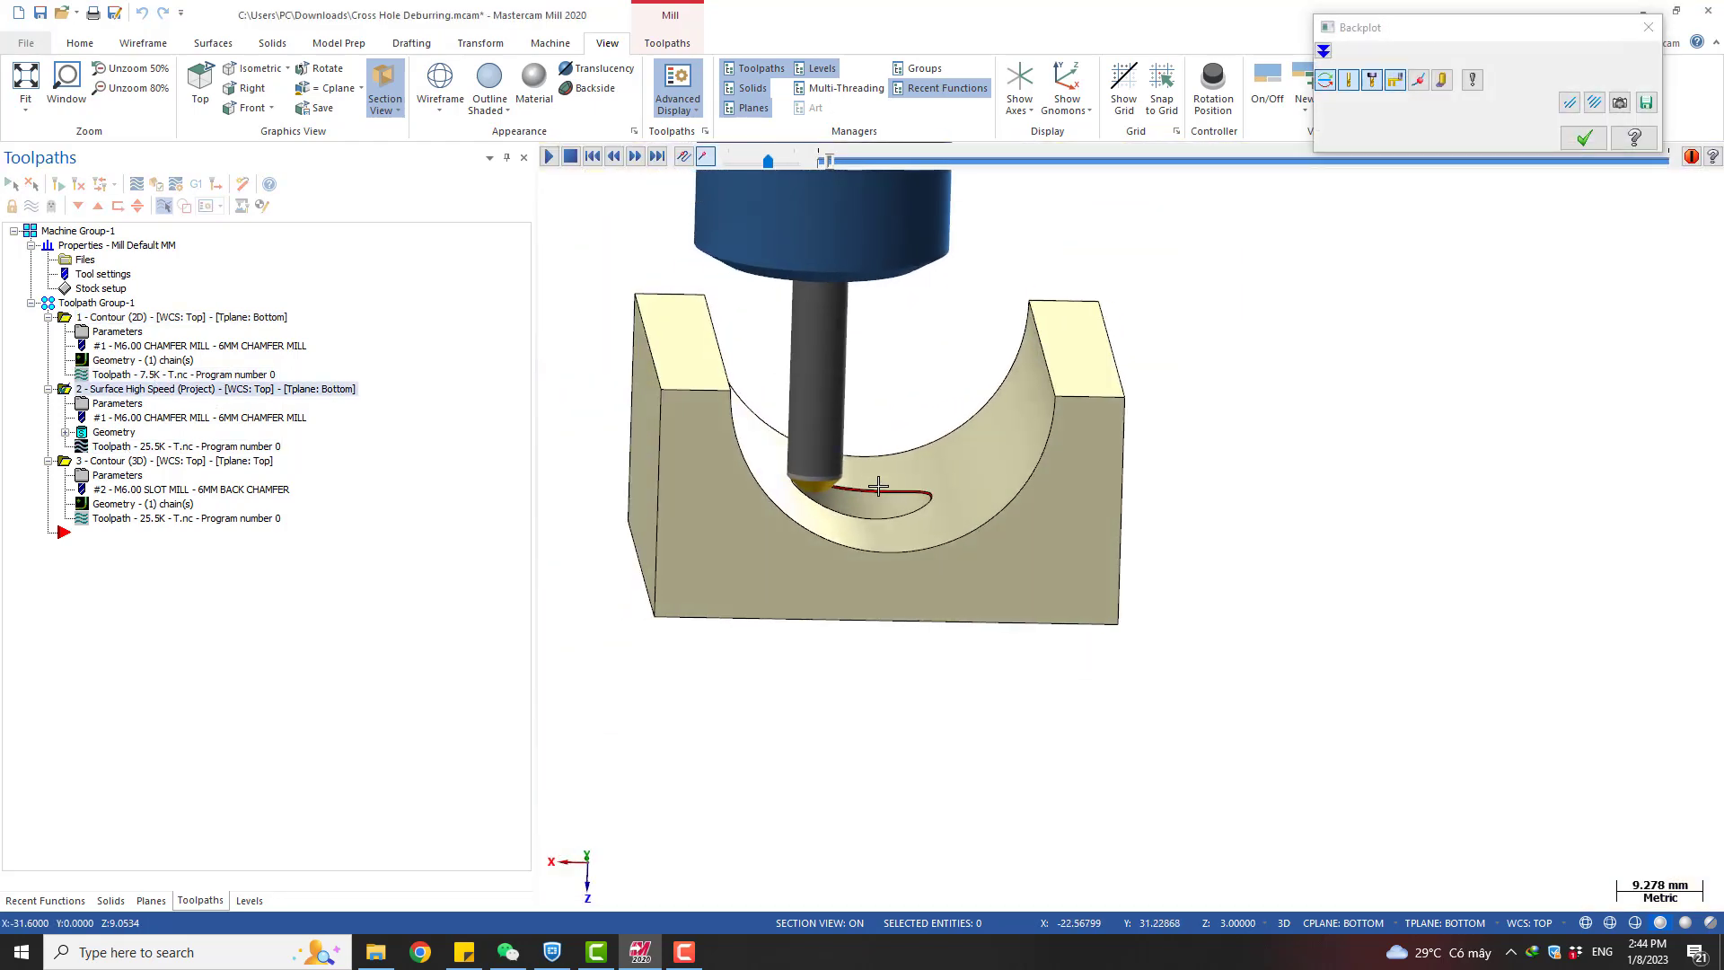
scroll(808, 488, "up", 2)
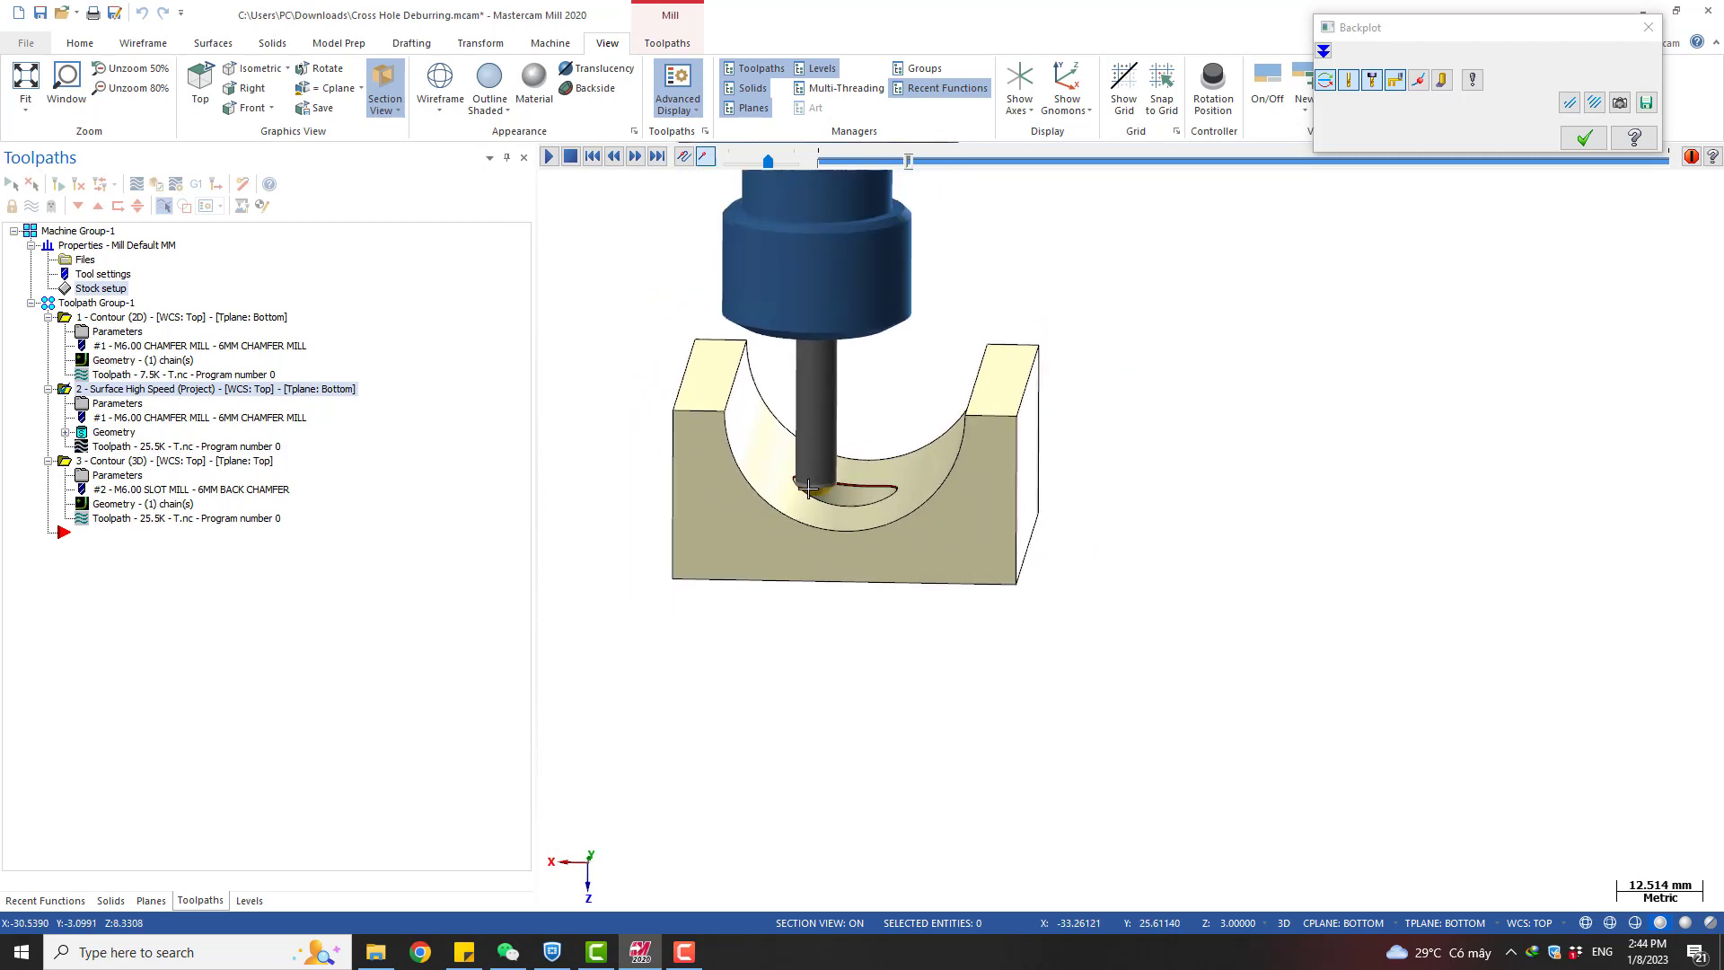
scroll(808, 488, "down", 5)
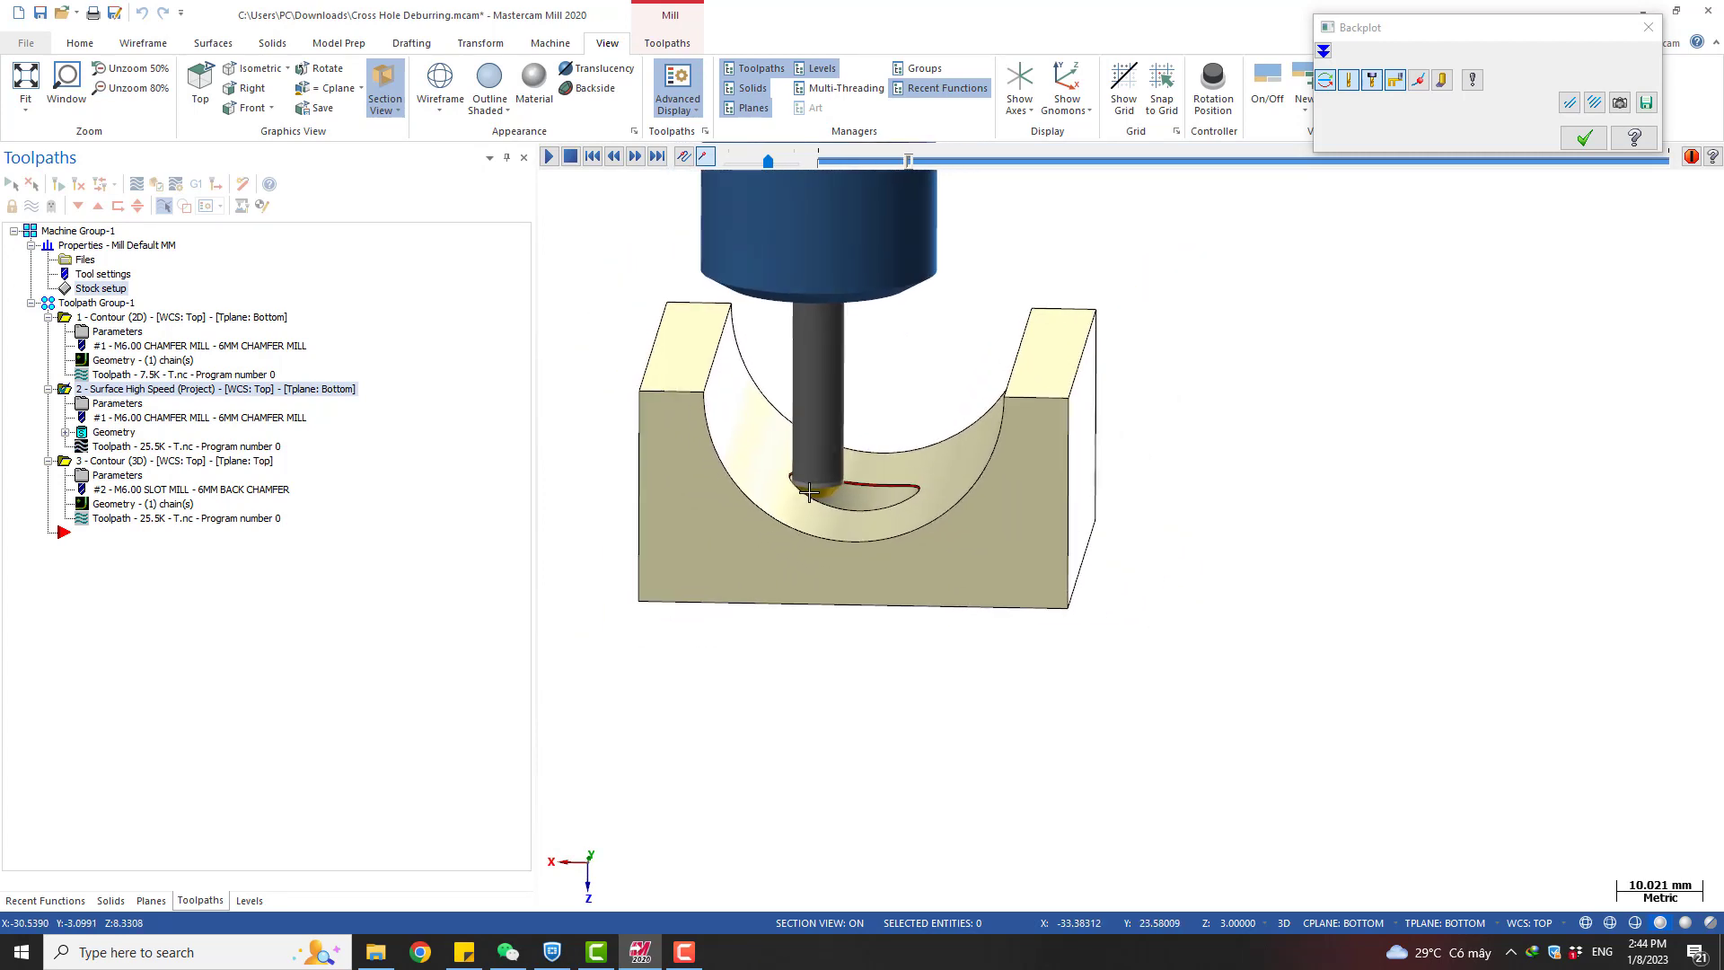
scroll(820, 543, "up", 3)
scroll(819, 542, "down", 1)
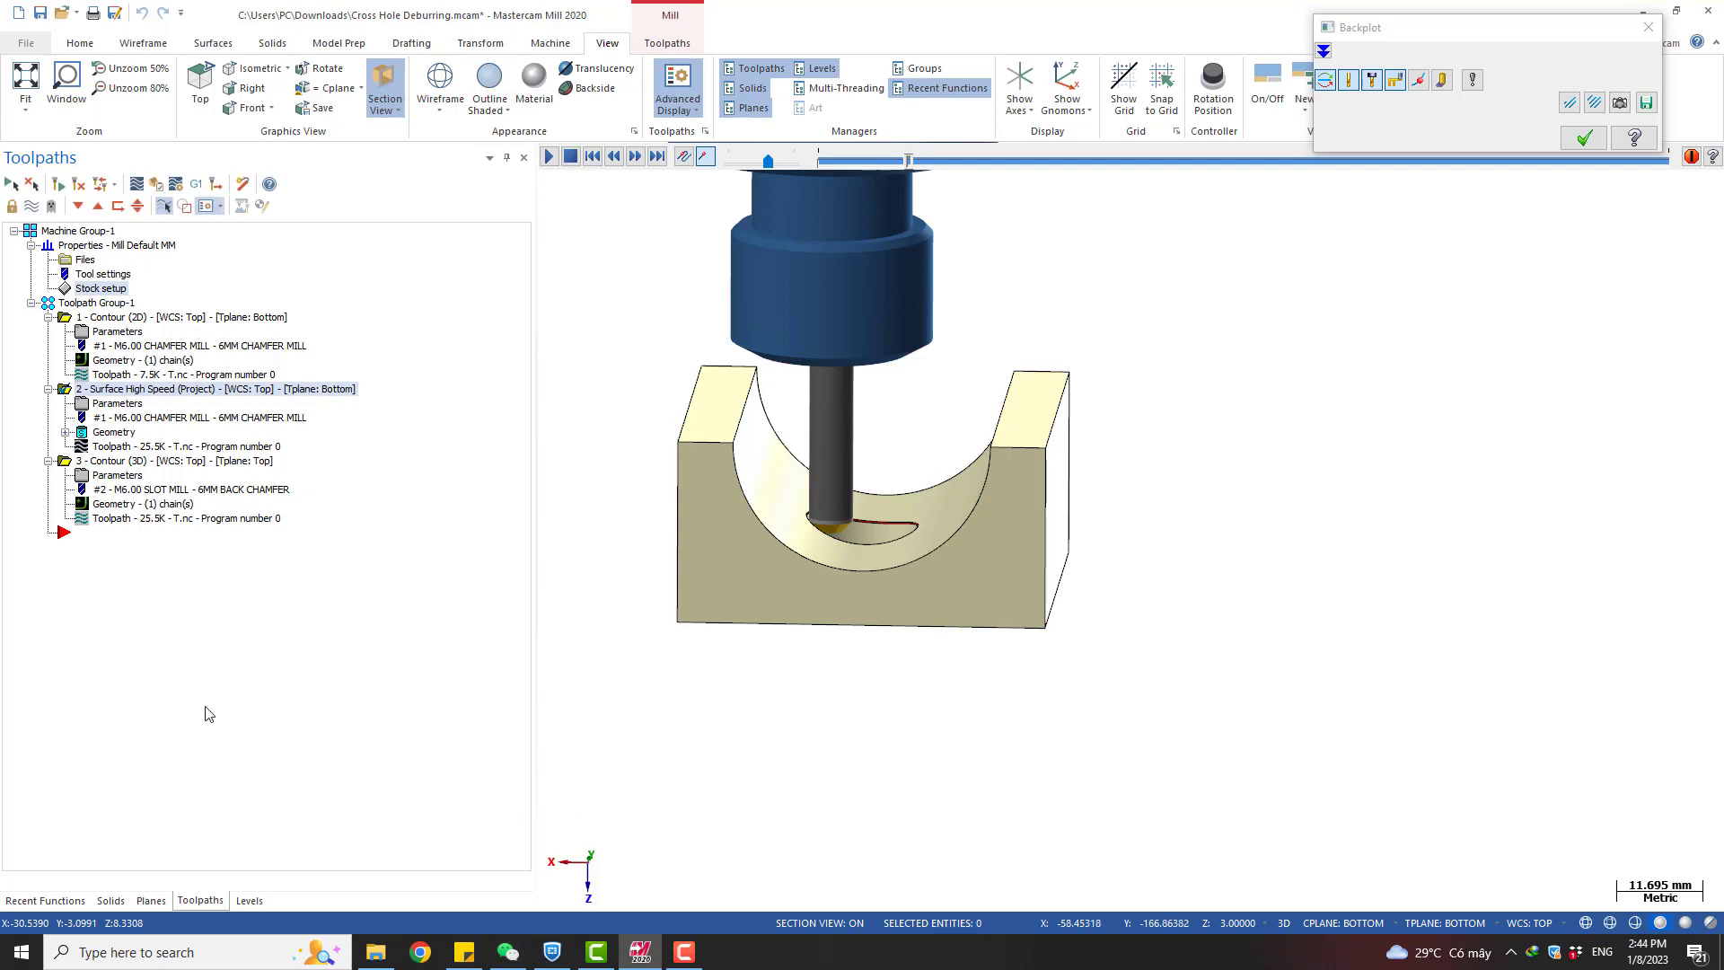
scroll(1214, 551, "up", 1)
scroll(768, 483, "down", 3)
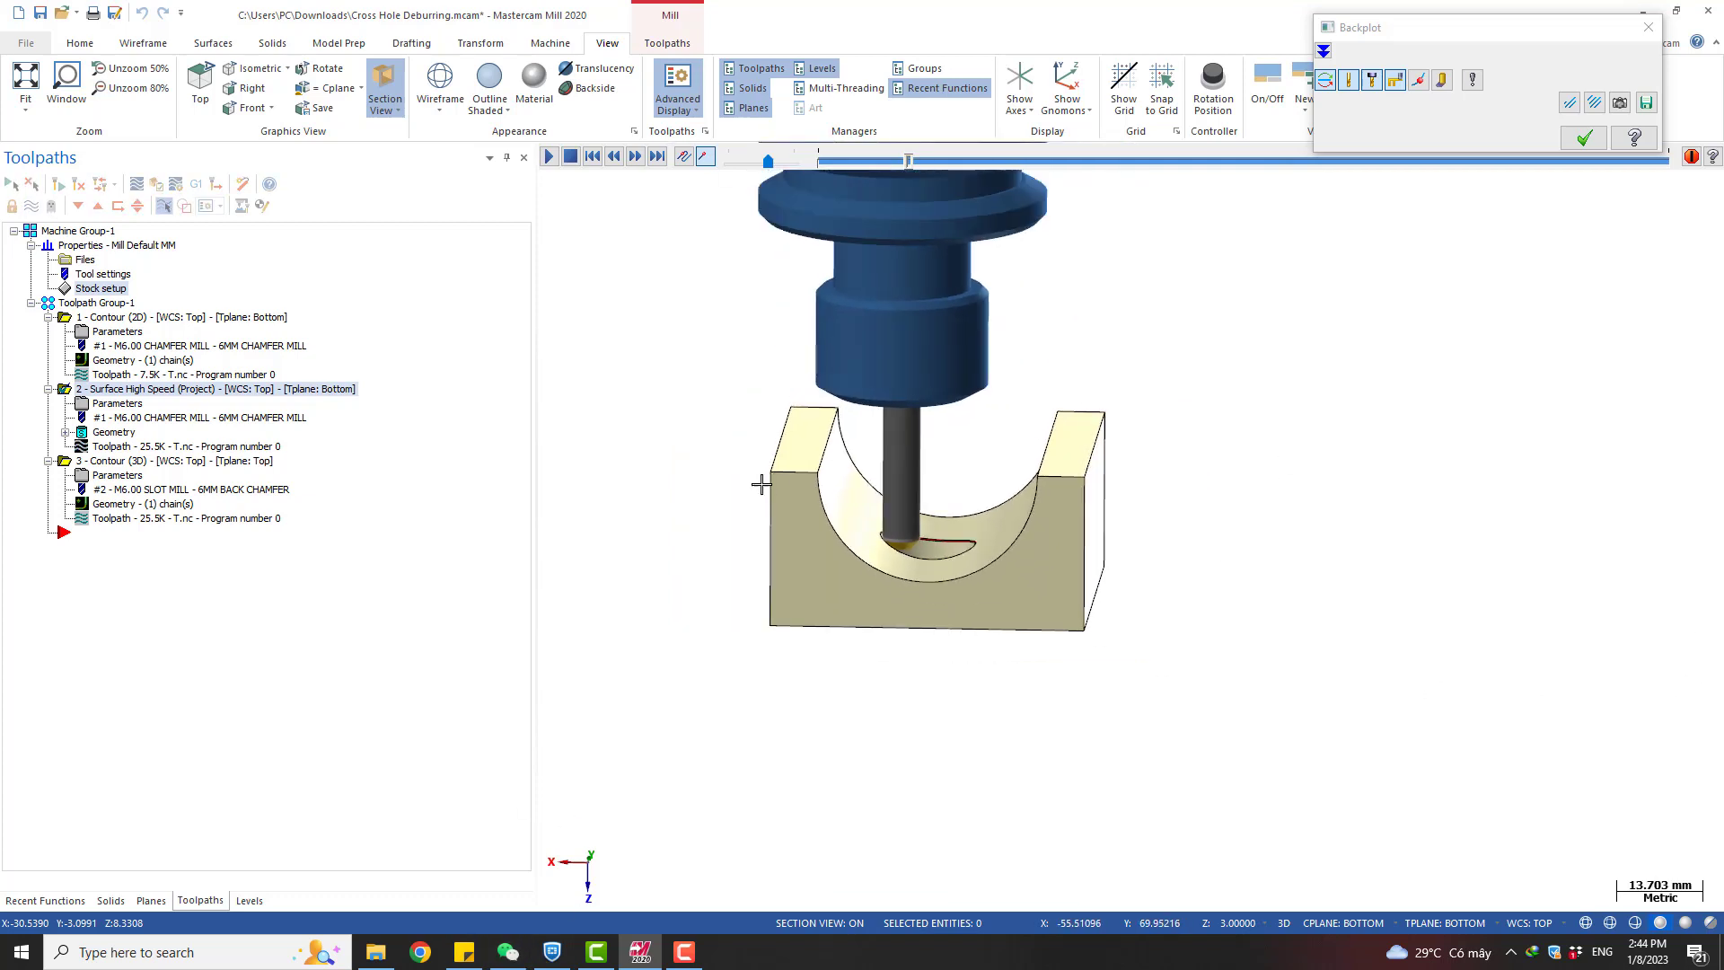
Show the Dummy Chamfer Tool Curve level and compare its profile with the tool in the backplot
left_click(249, 901)
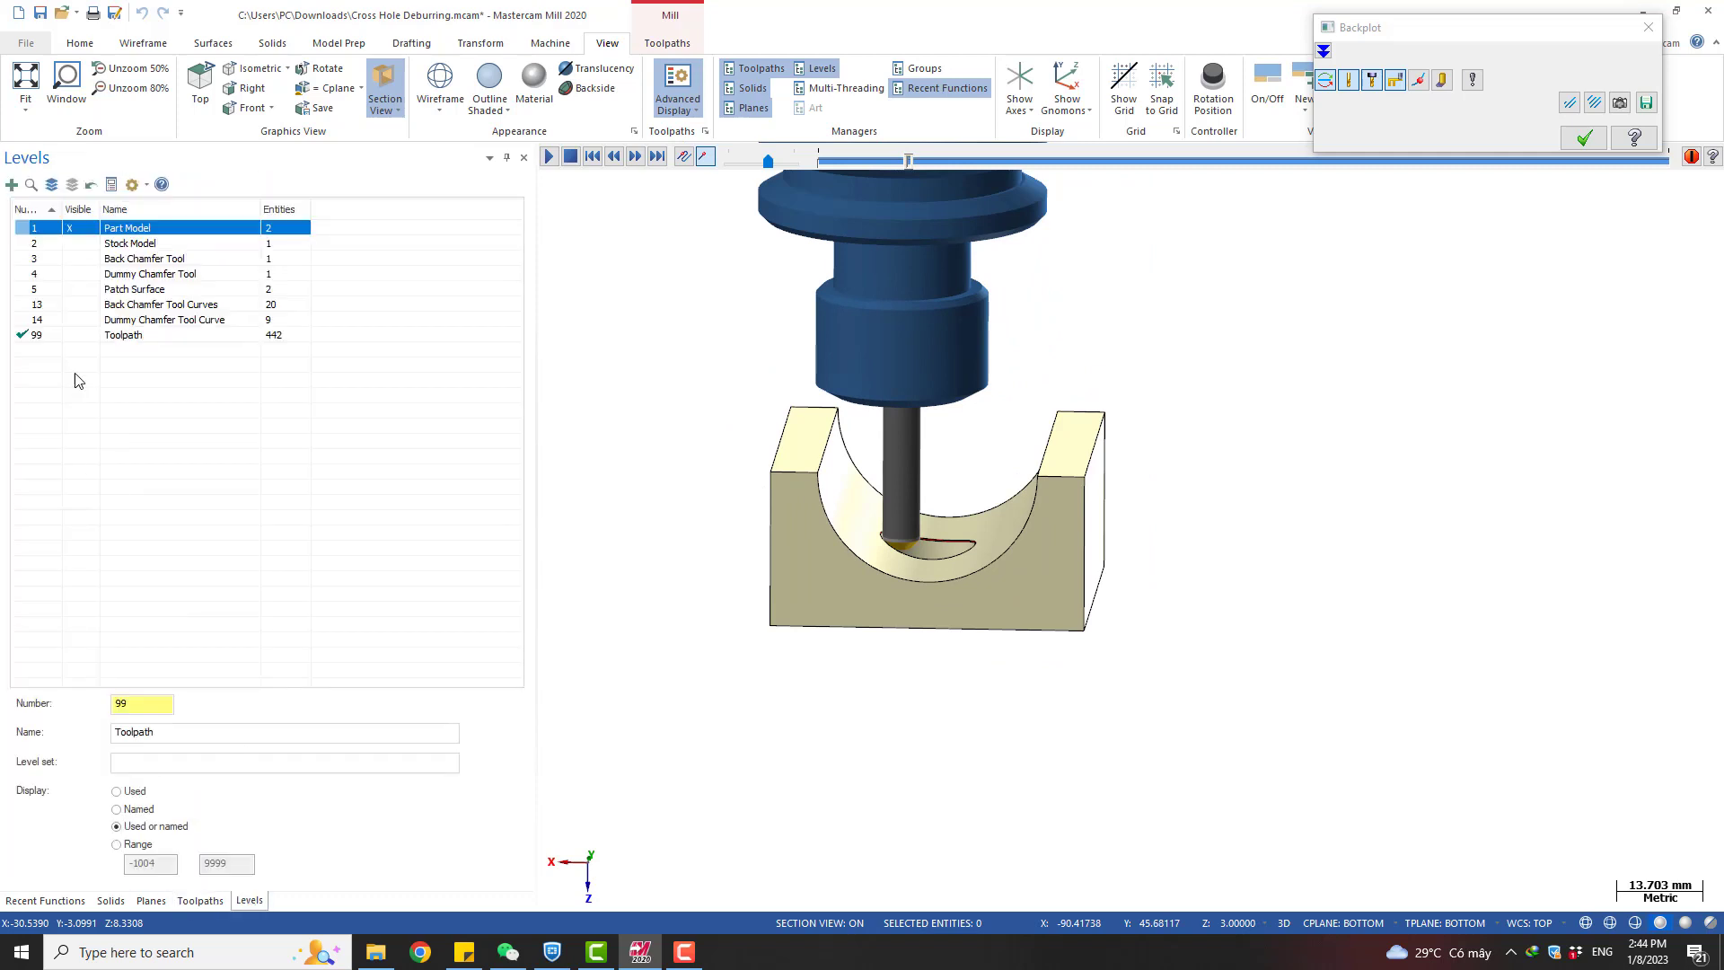
left_click(72, 320)
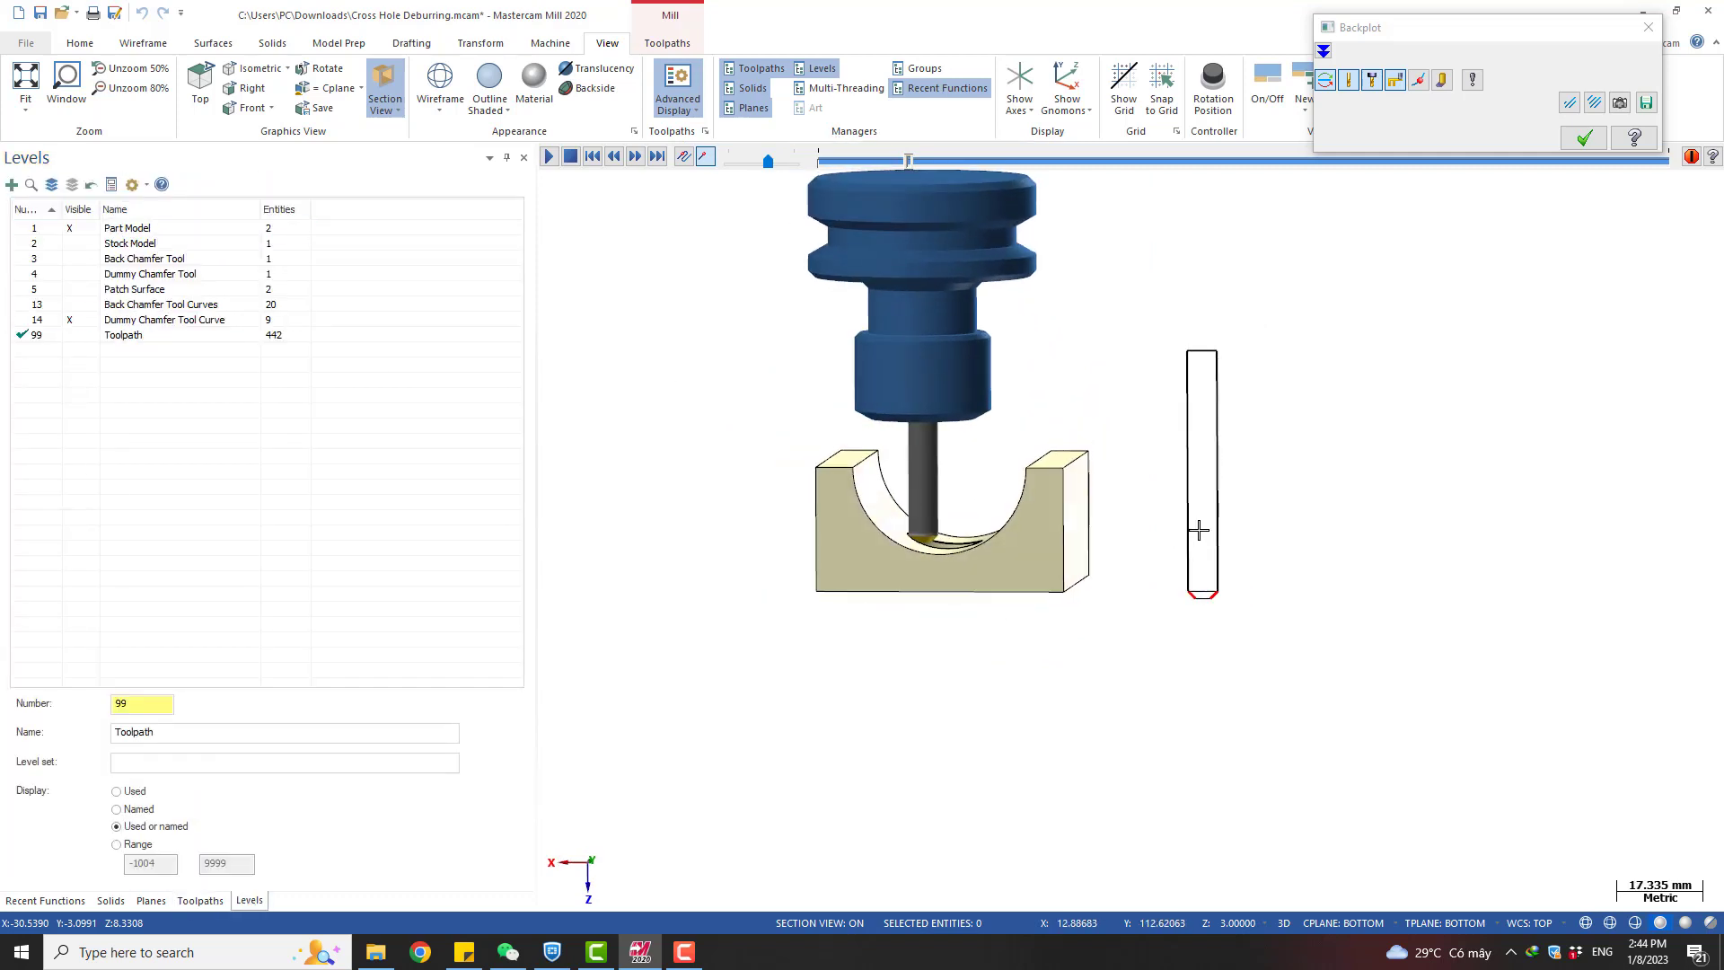
scroll(1193, 569, "up", 3)
middle_click_drag(1281, 643, 1223, 496)
scroll(1047, 530, "down", 3)
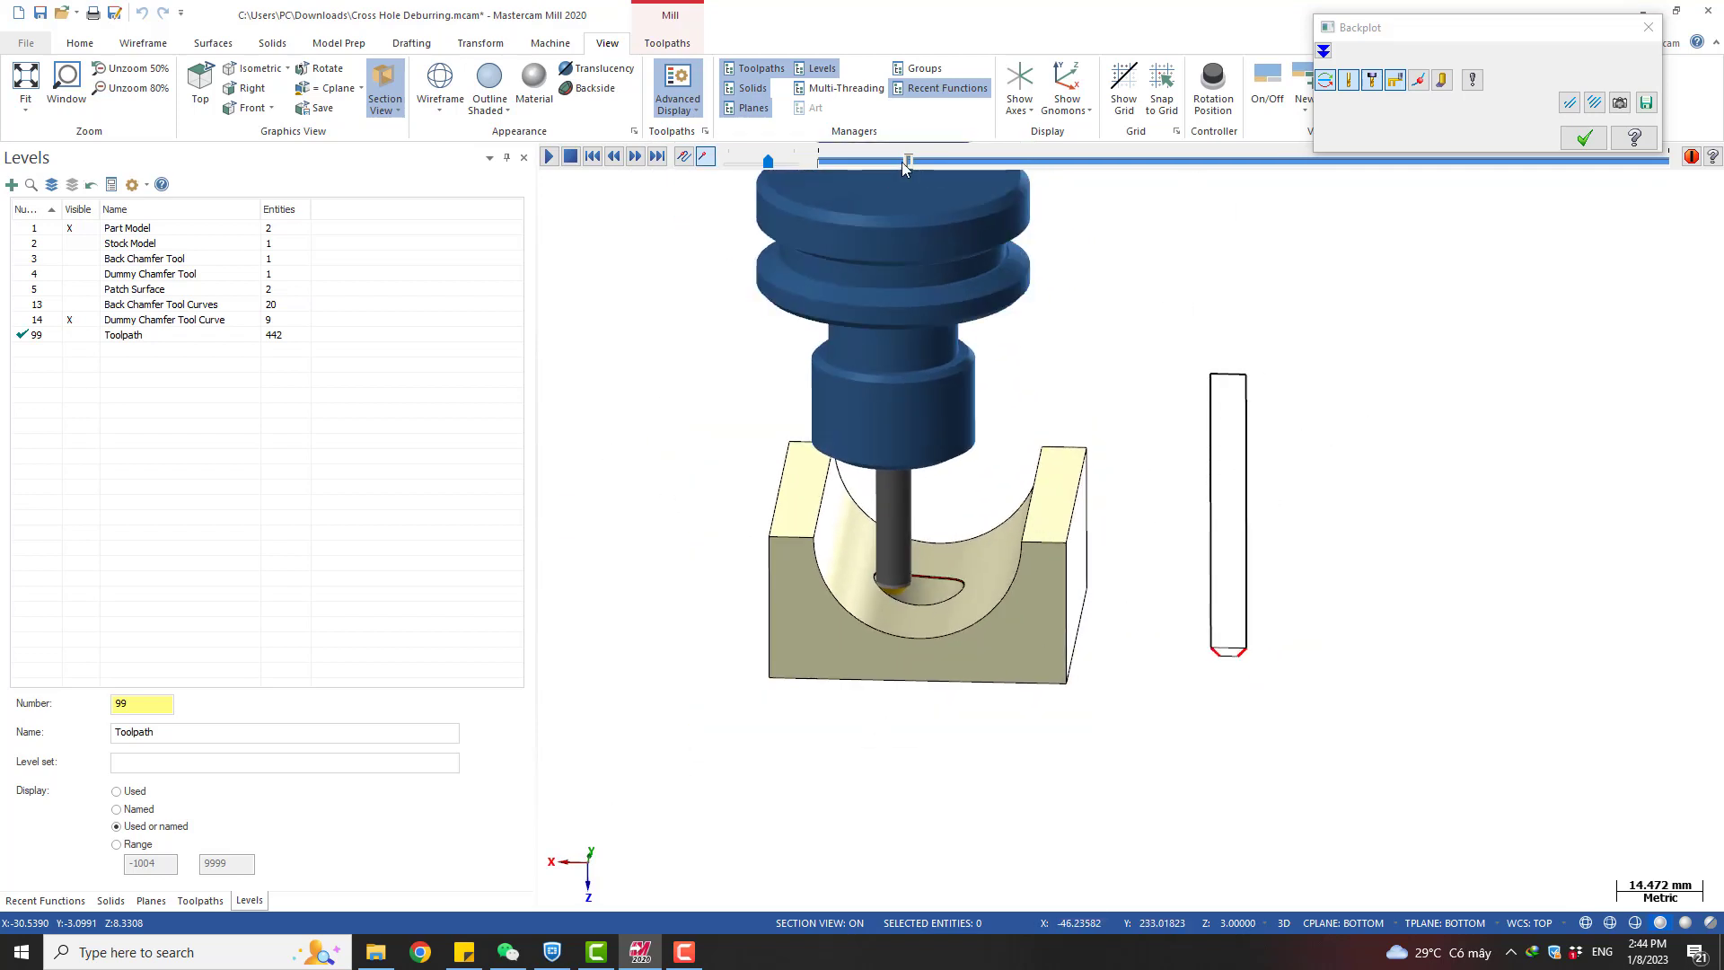
Run the backplot to the end of the toolpath, then step the tool back down to the hole edge and inspect it
mouse_move(905, 163)
left_mouse_down()
mouse_move(1296, 218)
mouse_move(1676, 225)
left_mouse_up()
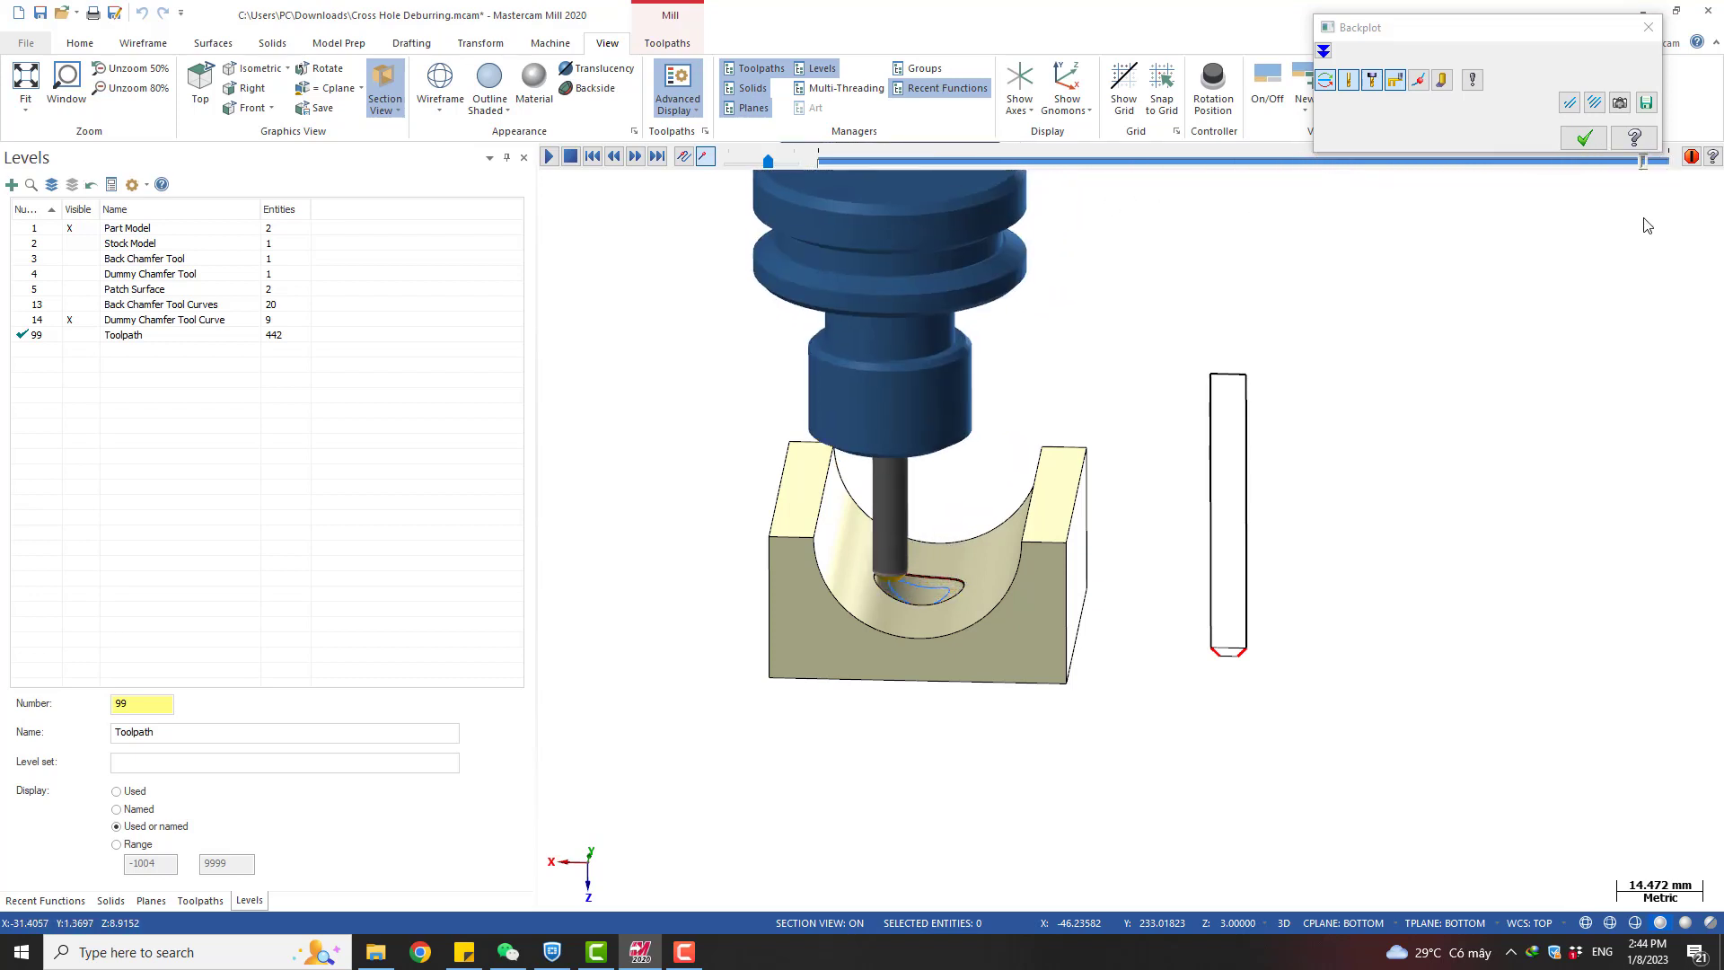
scroll(965, 521, "up", 3)
scroll(965, 539, "up", 4)
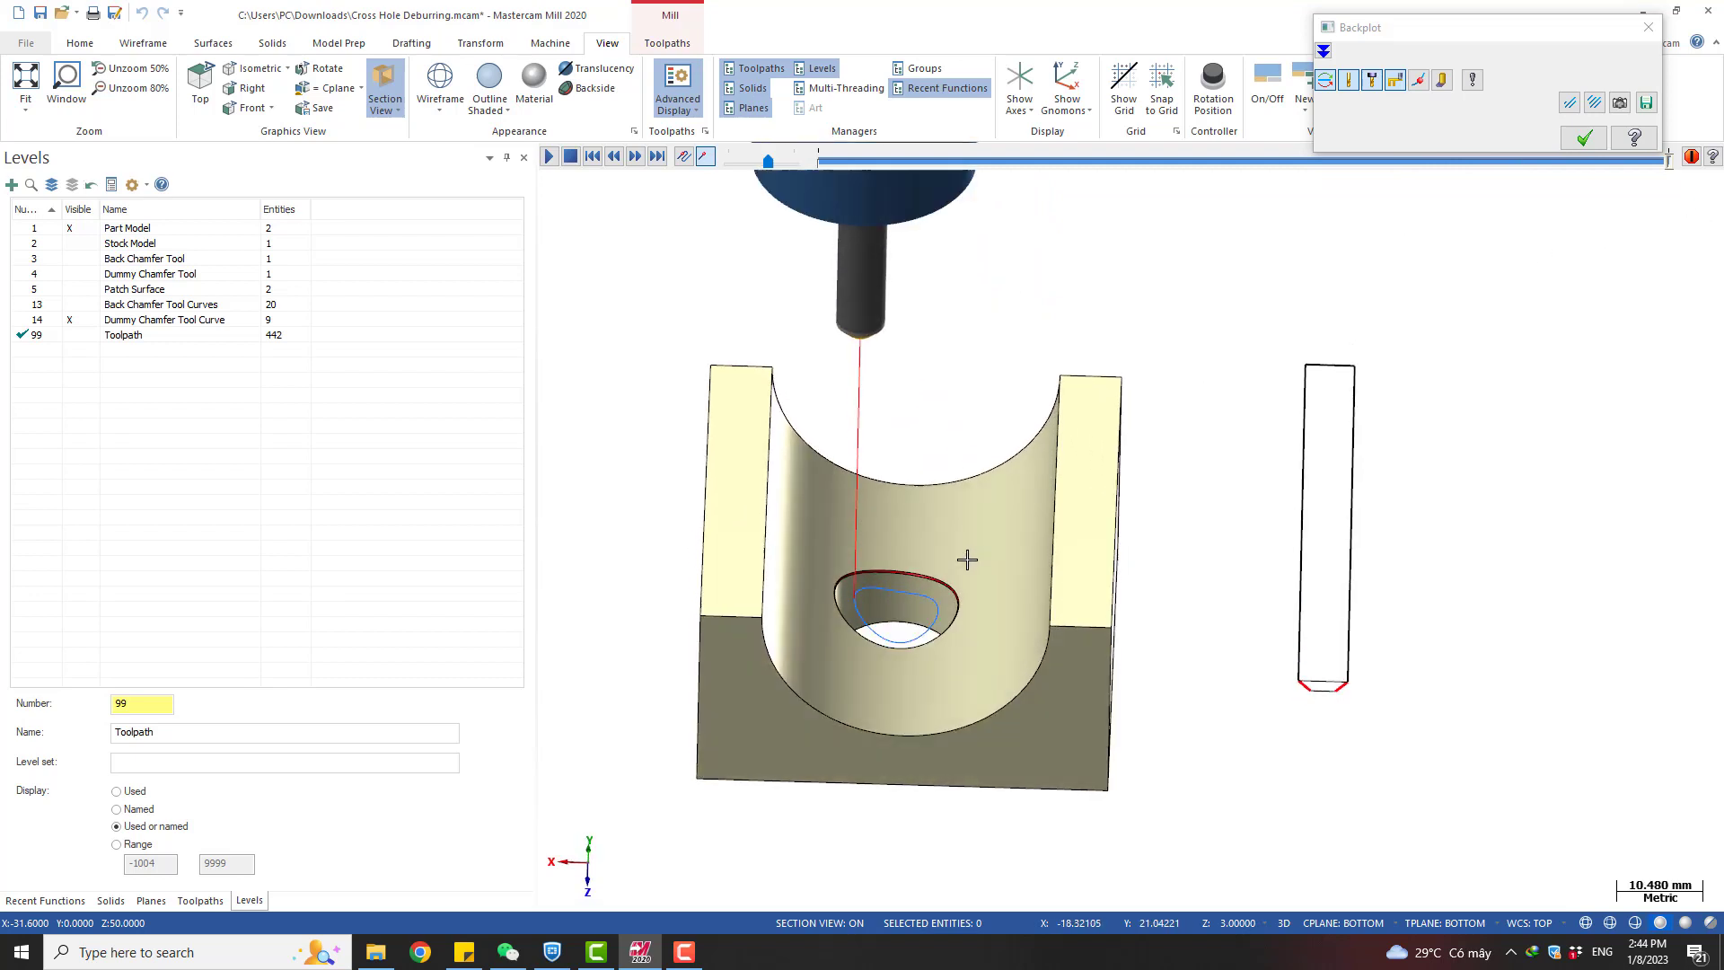
scroll(849, 579, "down", 3)
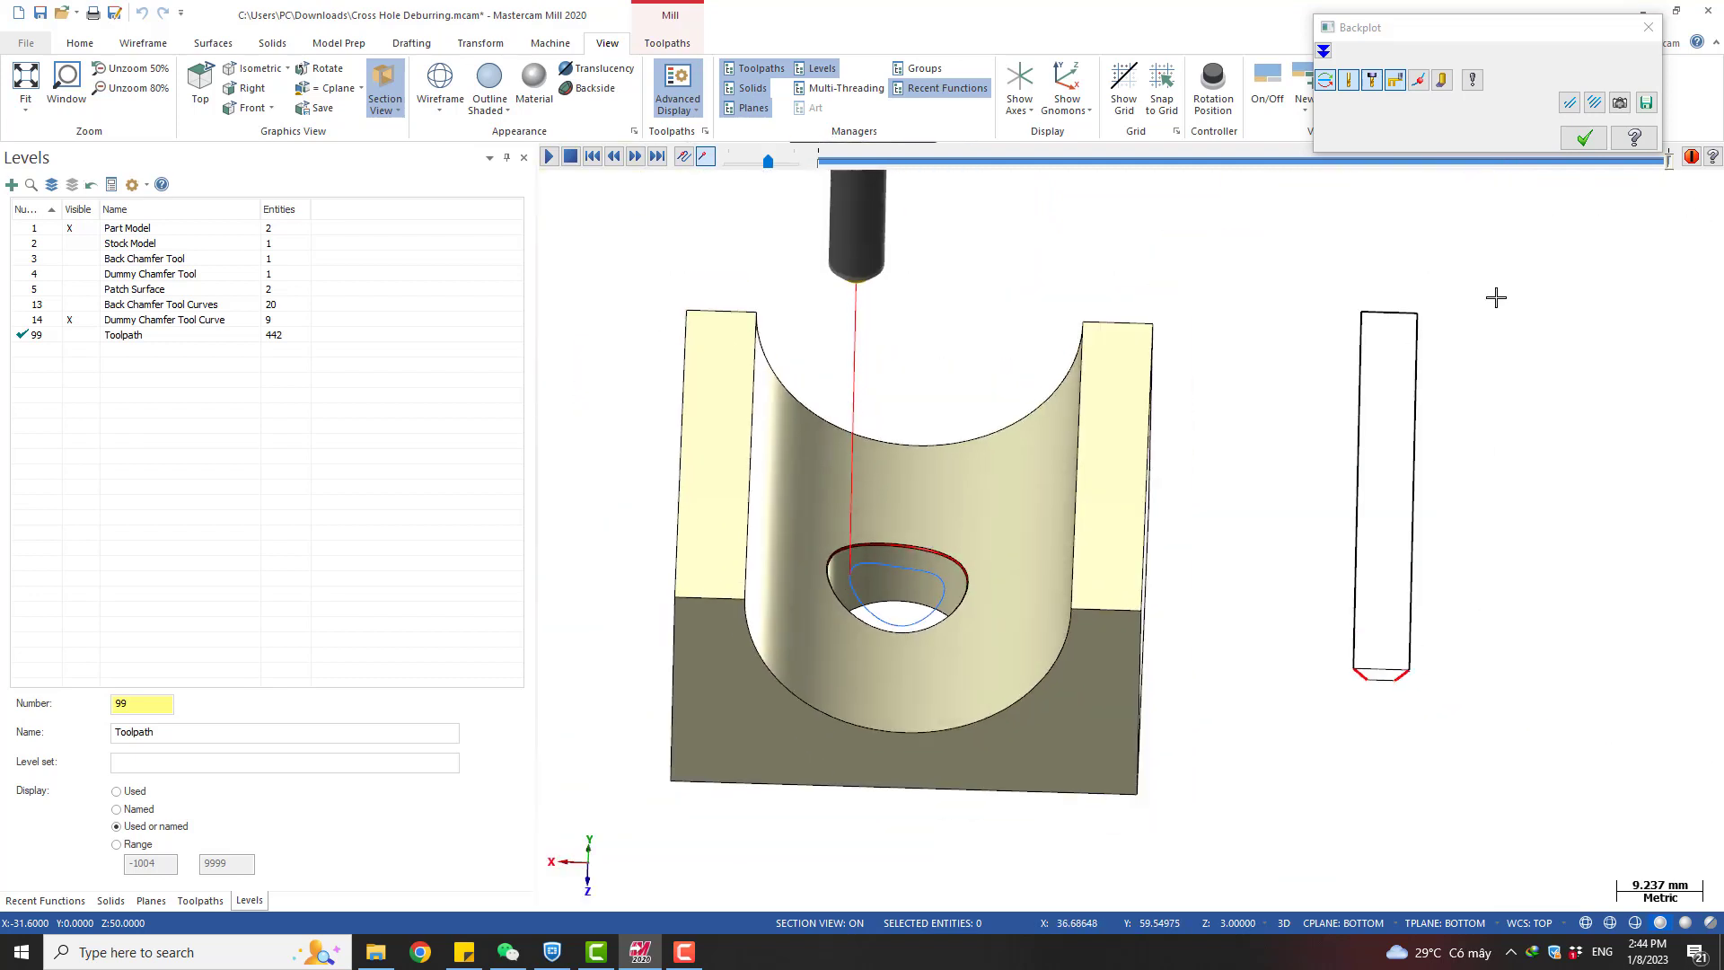
key("b")
key("b")
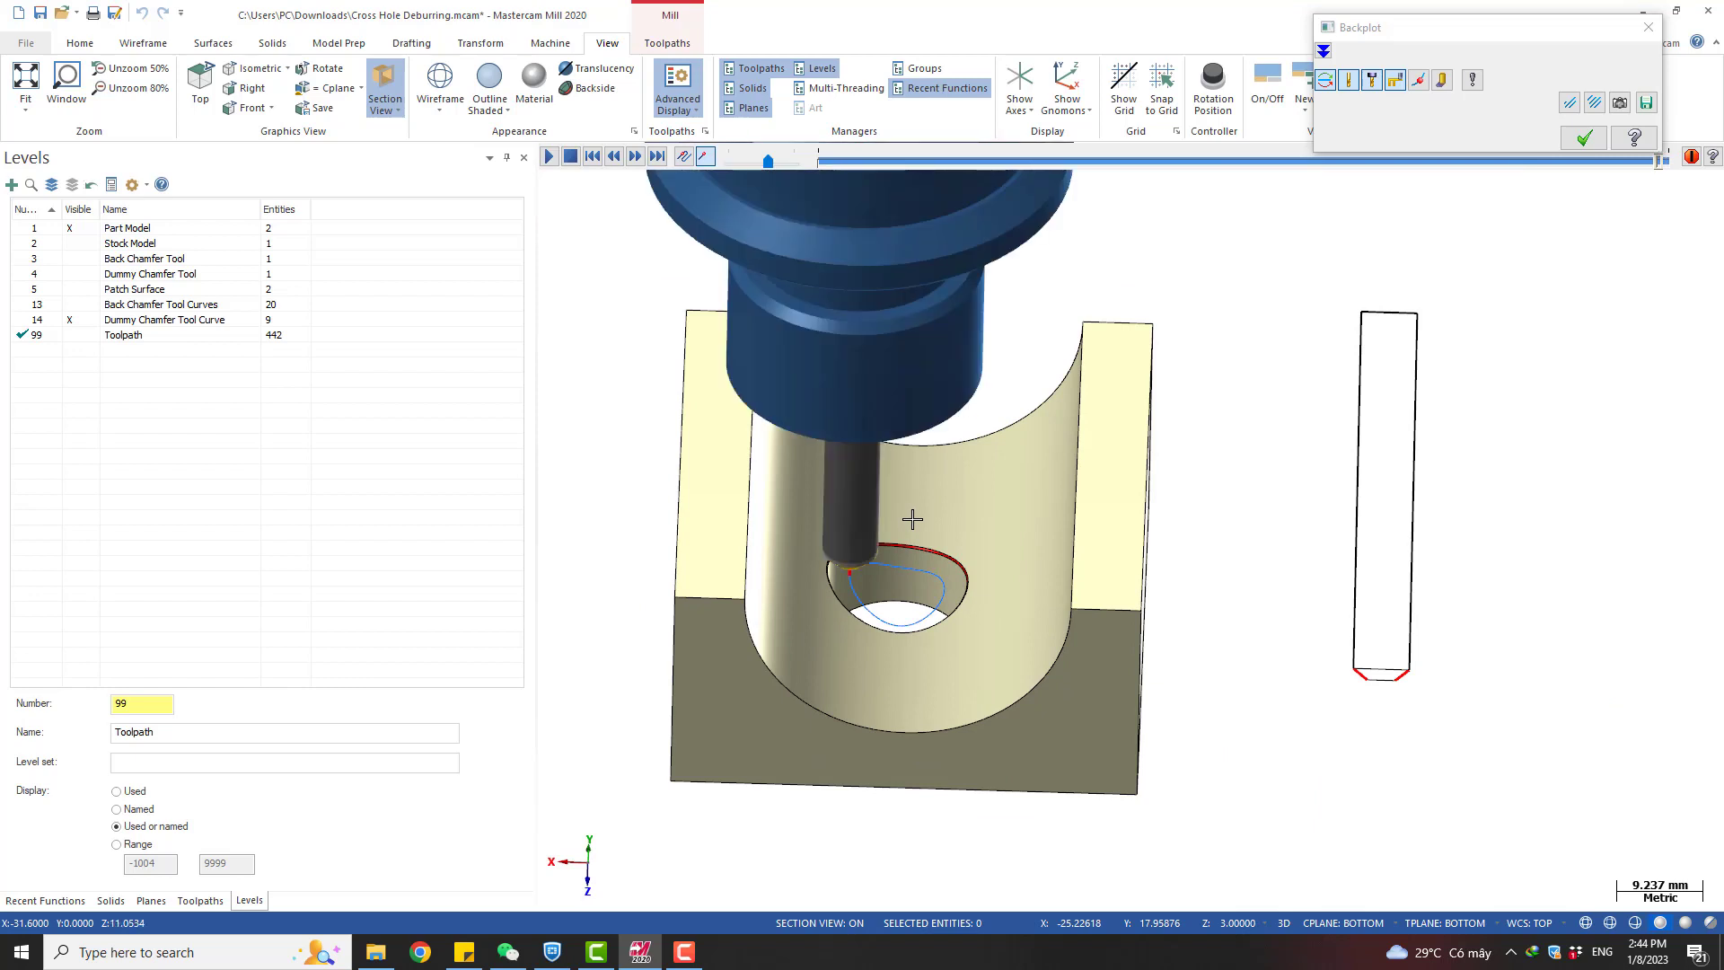
middle_click_drag(913, 519, 912, 458)
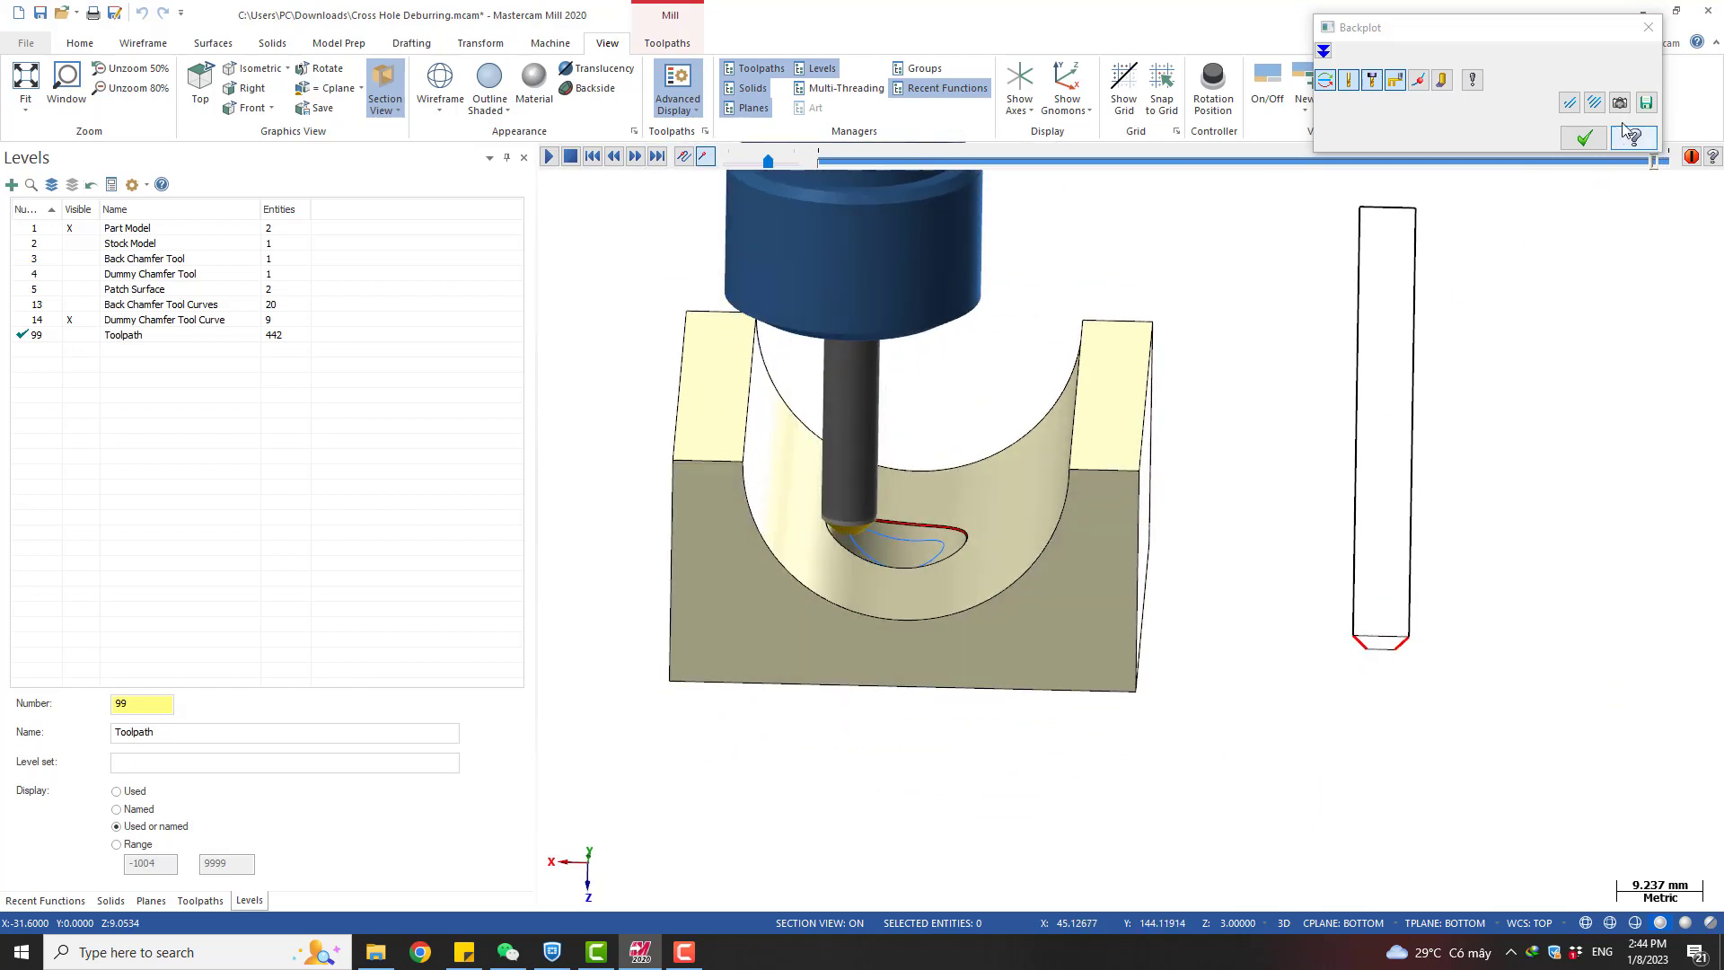
Open the Save as geometry option for the backplot with level 99, cancel it, and close Backplot
left_click_drag(1559, 29, 1169, 153)
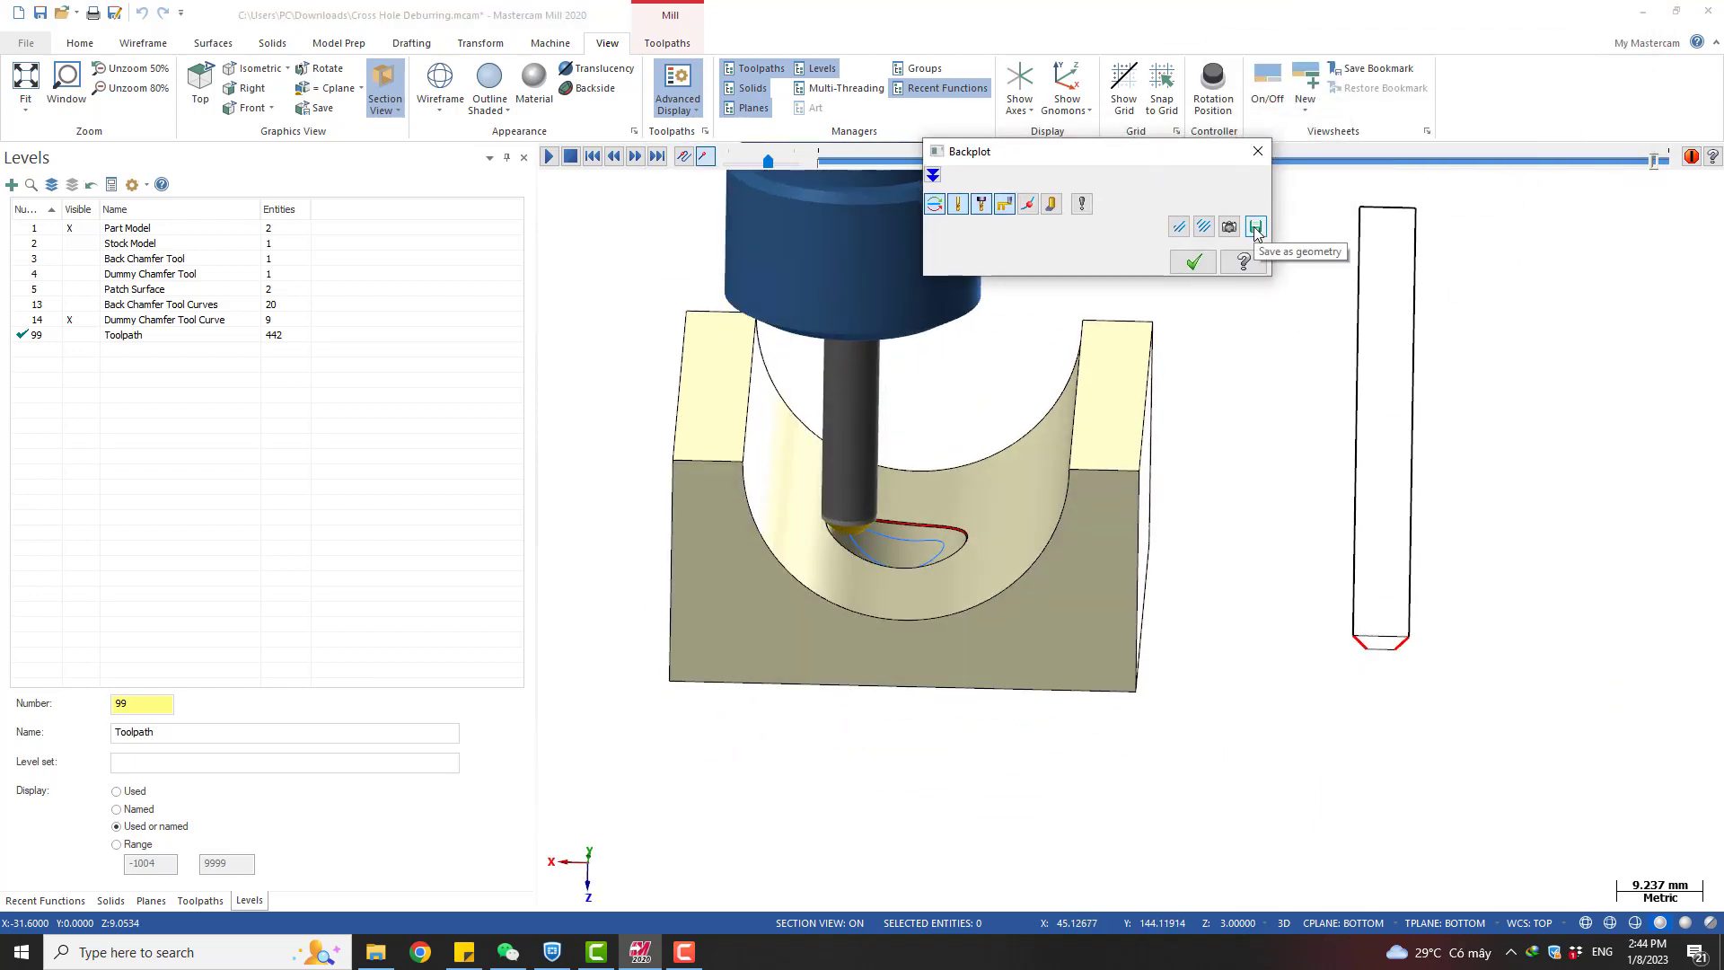
left_click(1255, 227)
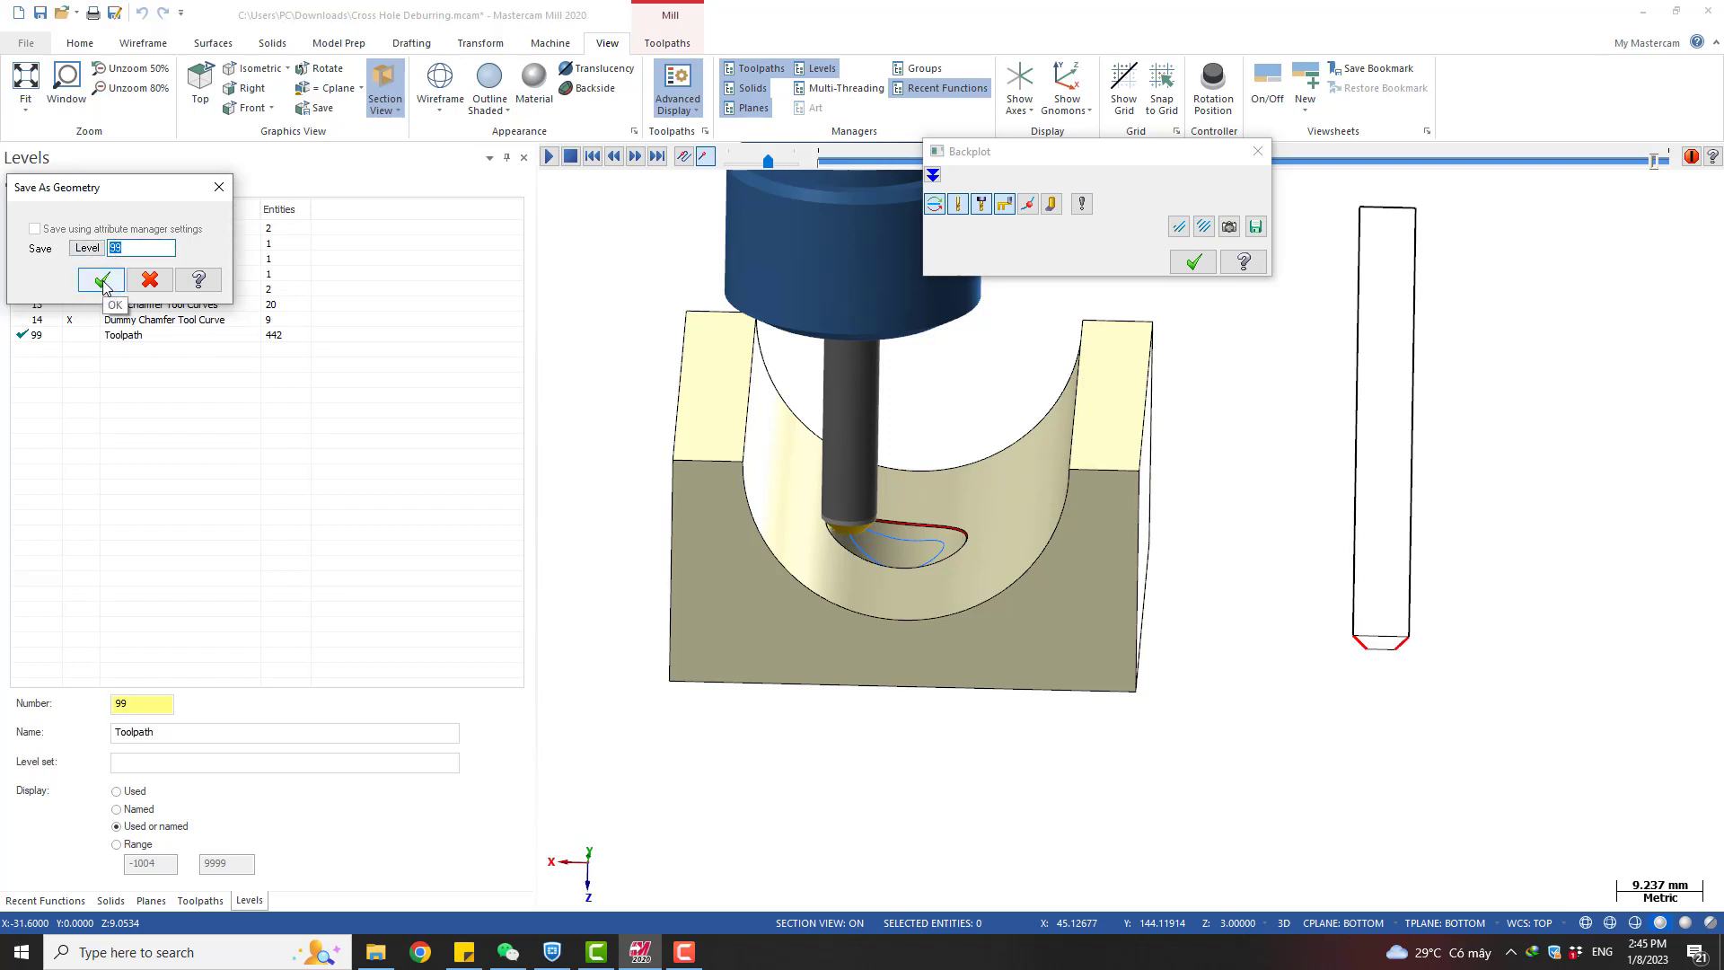
left_click(219, 188)
scroll(946, 393, "down", 2)
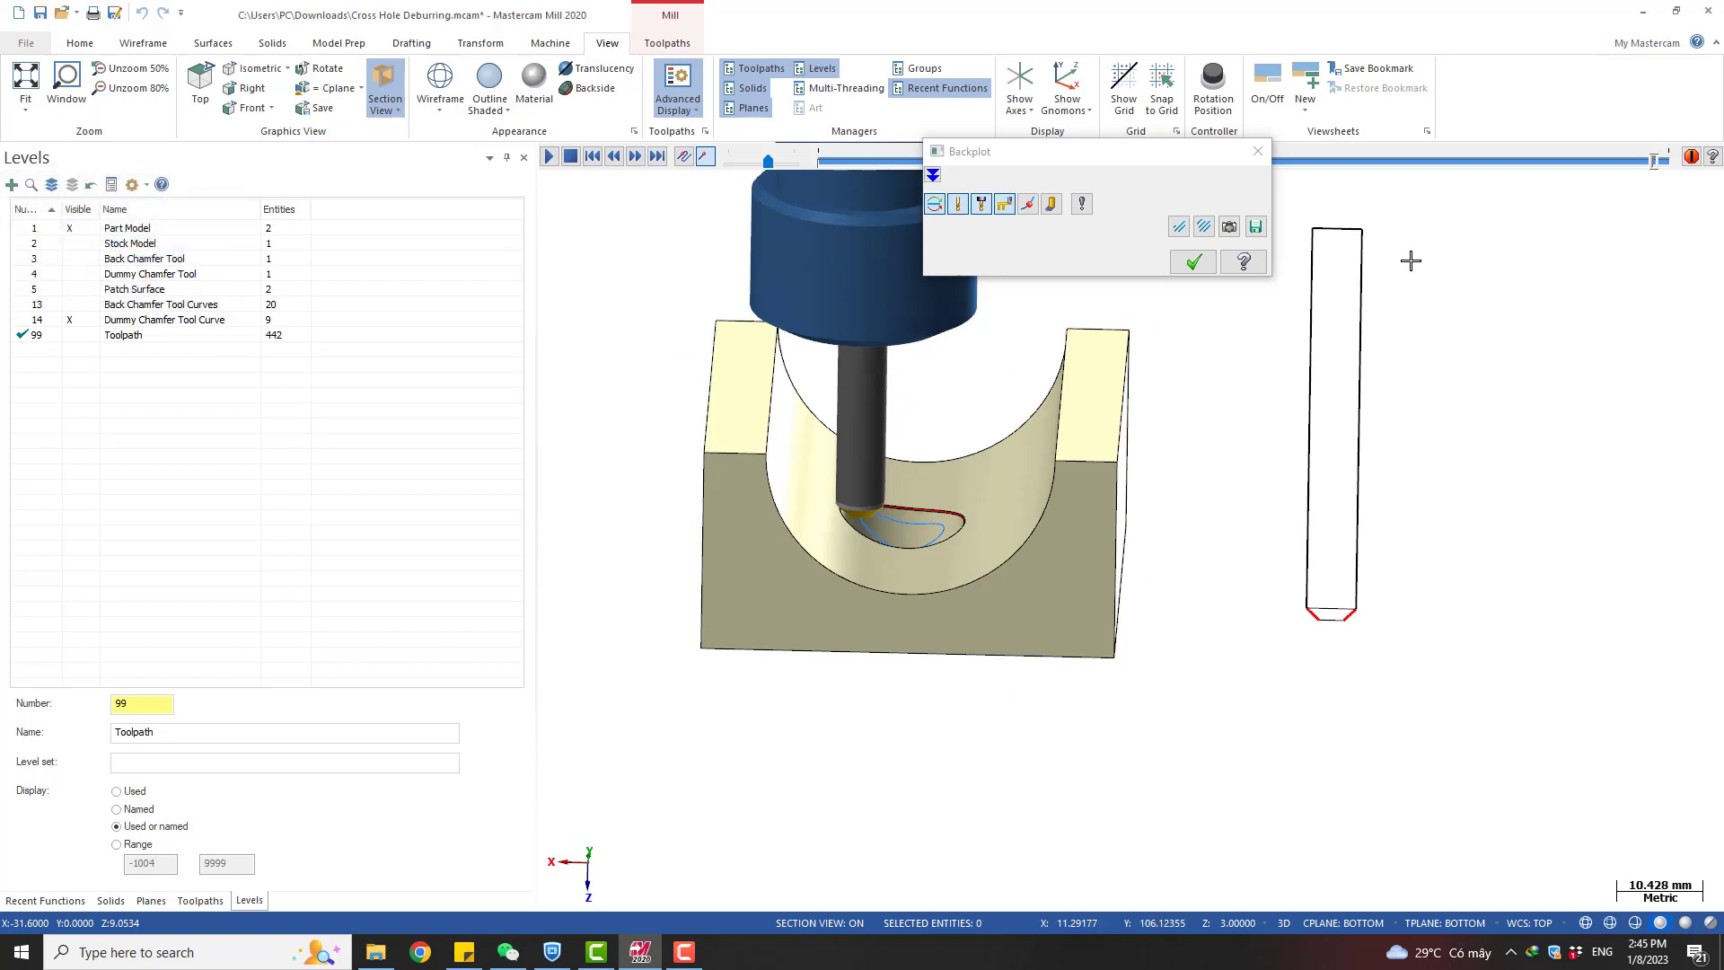
left_click(1258, 151)
scroll(1343, 270, "up", 3)
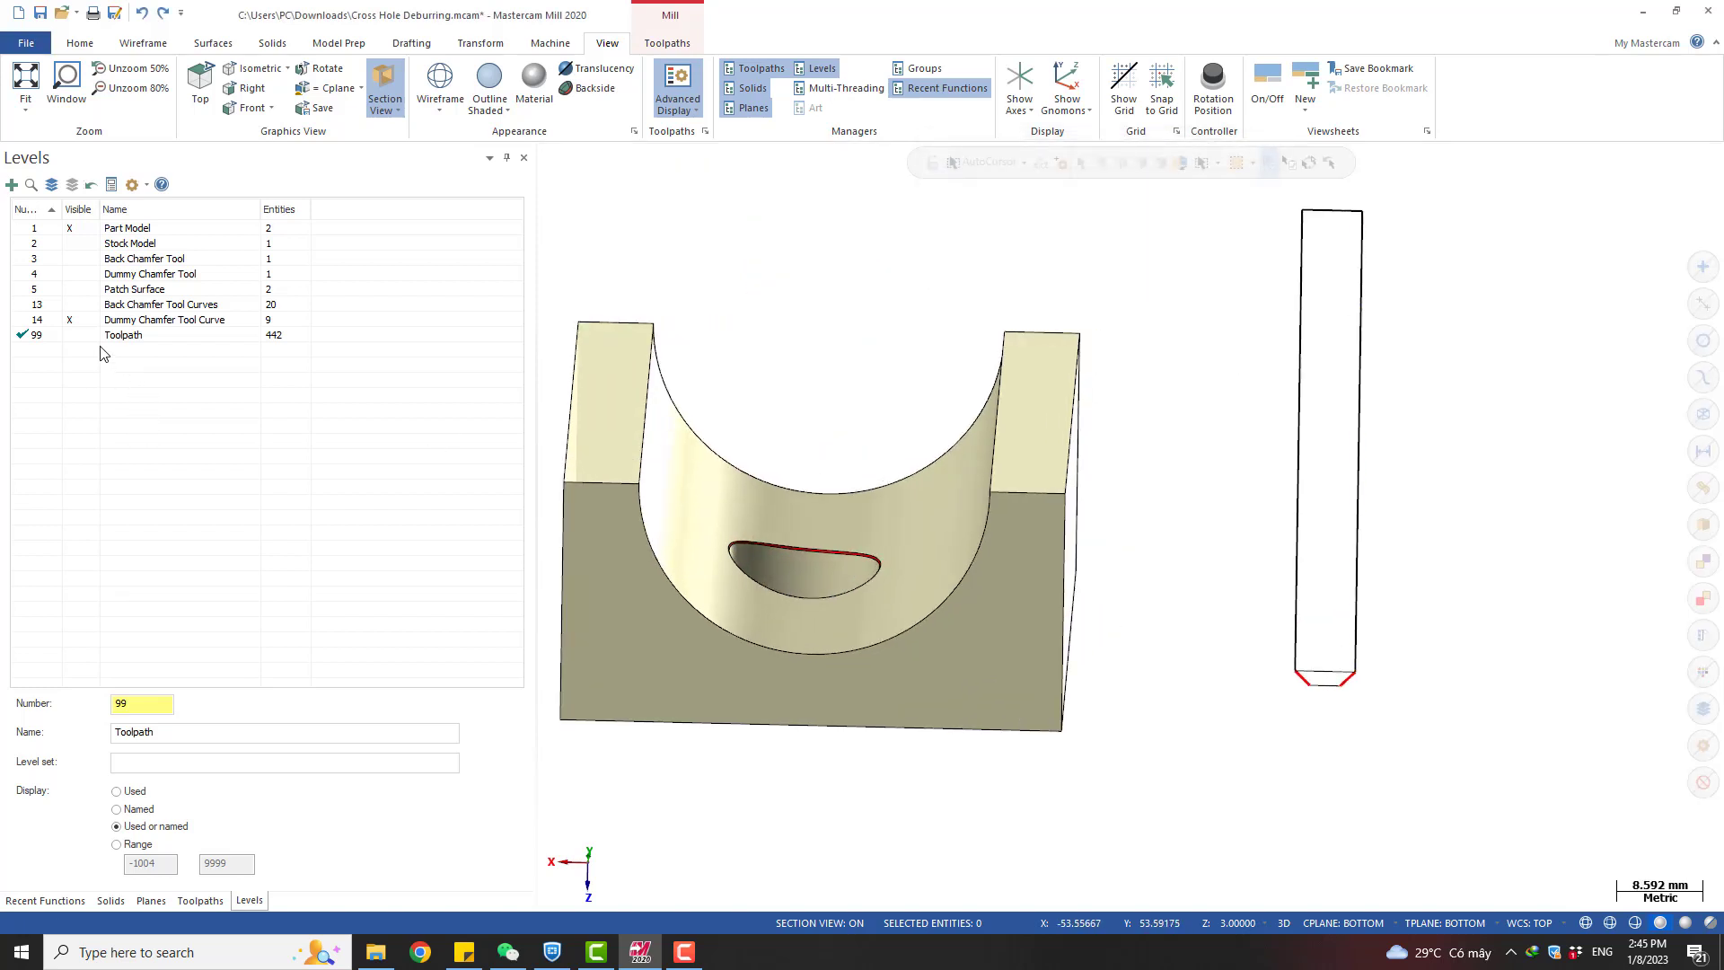
Show the Toolpath level and inspect the saved toolpath curve inside the cross hole, leaving nothing selected
left_click(82, 335)
middle_click_drag(1074, 550, 853, 503)
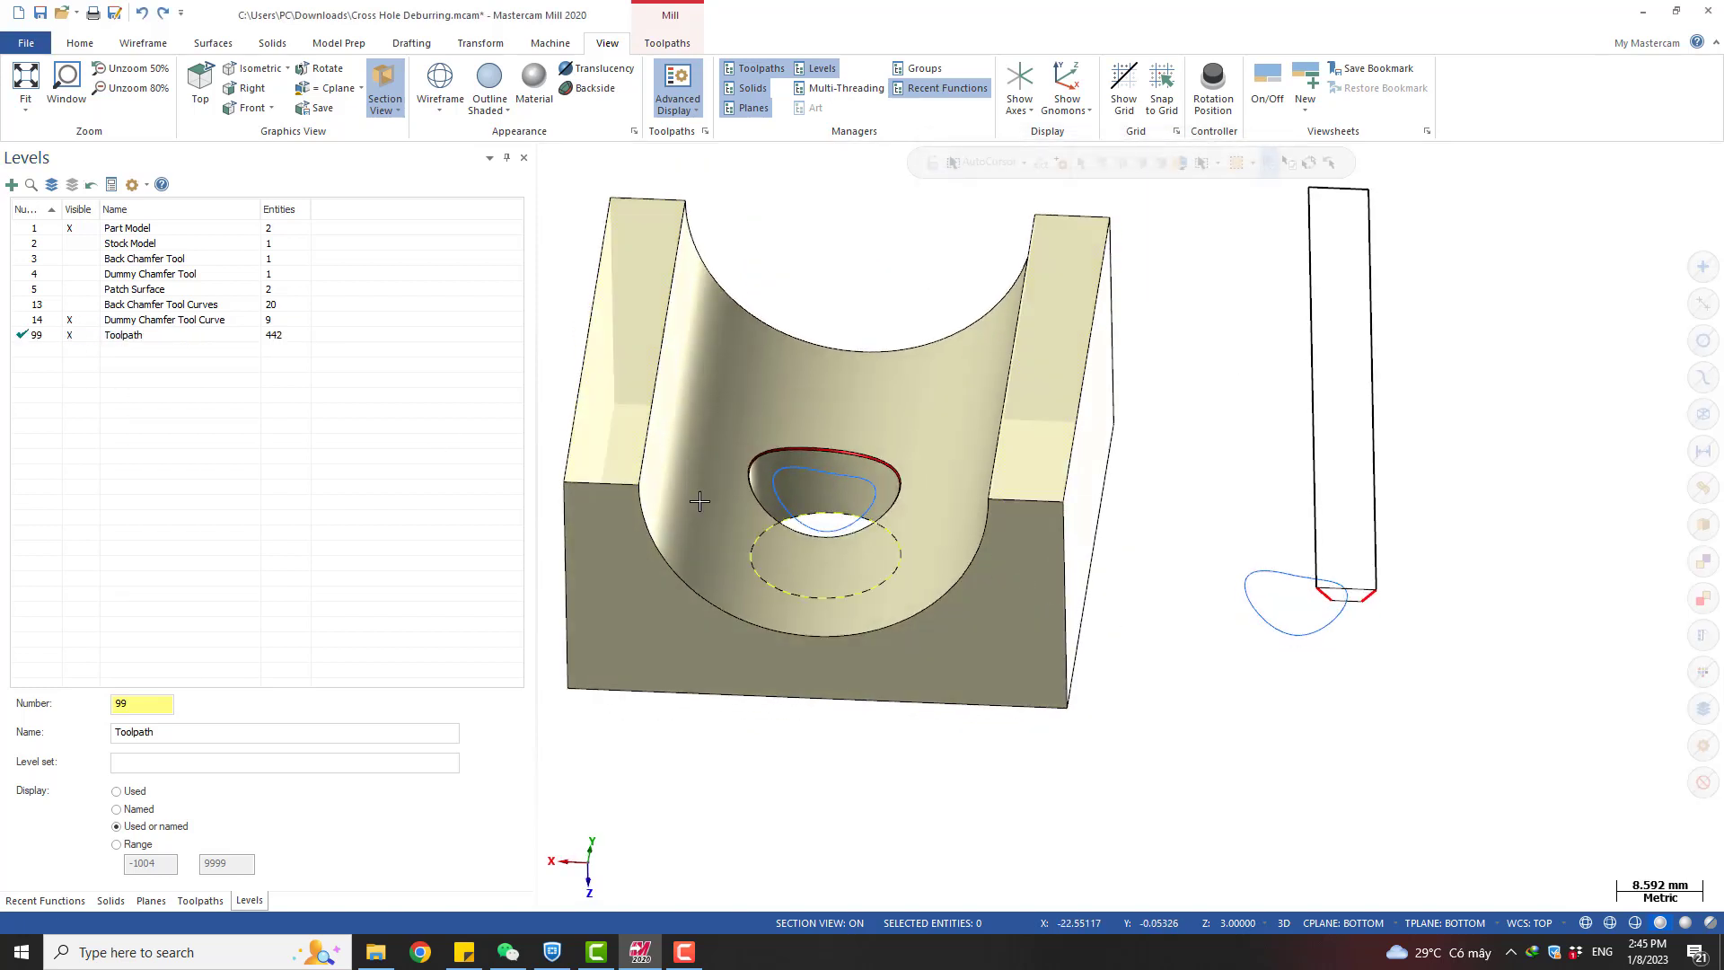
scroll(820, 480, "up", 5)
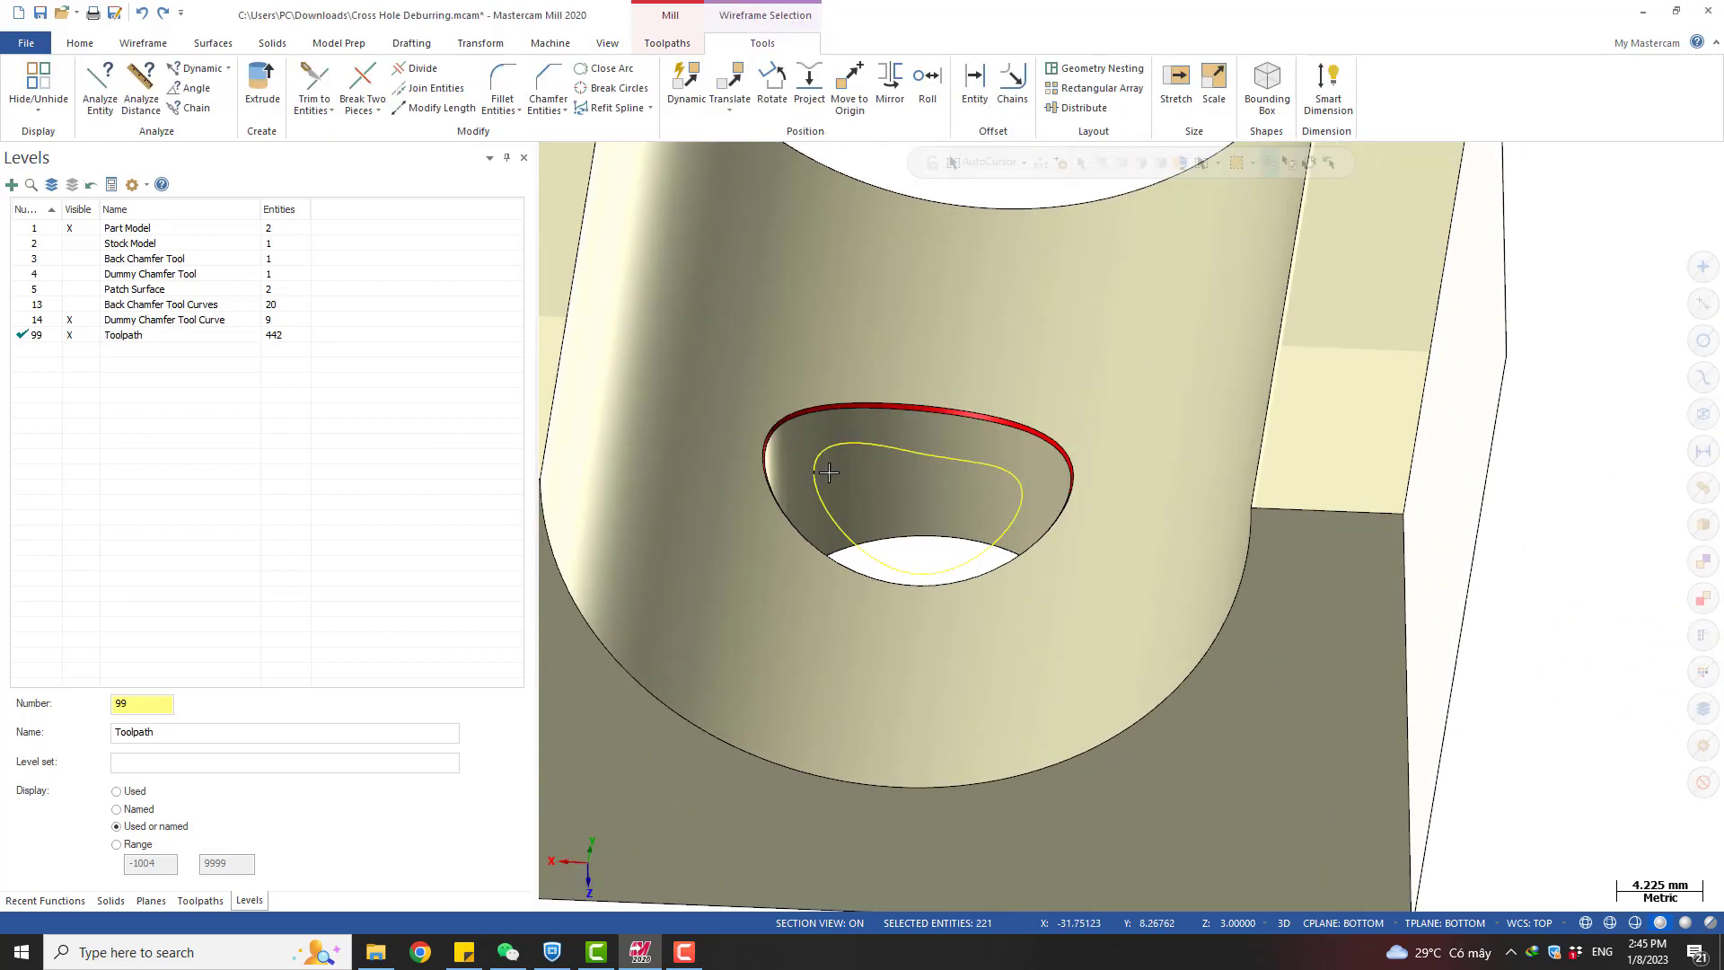
scroll(820, 484, "down", 3)
middle_click_drag(819, 499, 934, 514)
left_click(820, 492)
scroll(819, 494, "down", 2)
key("Escape")
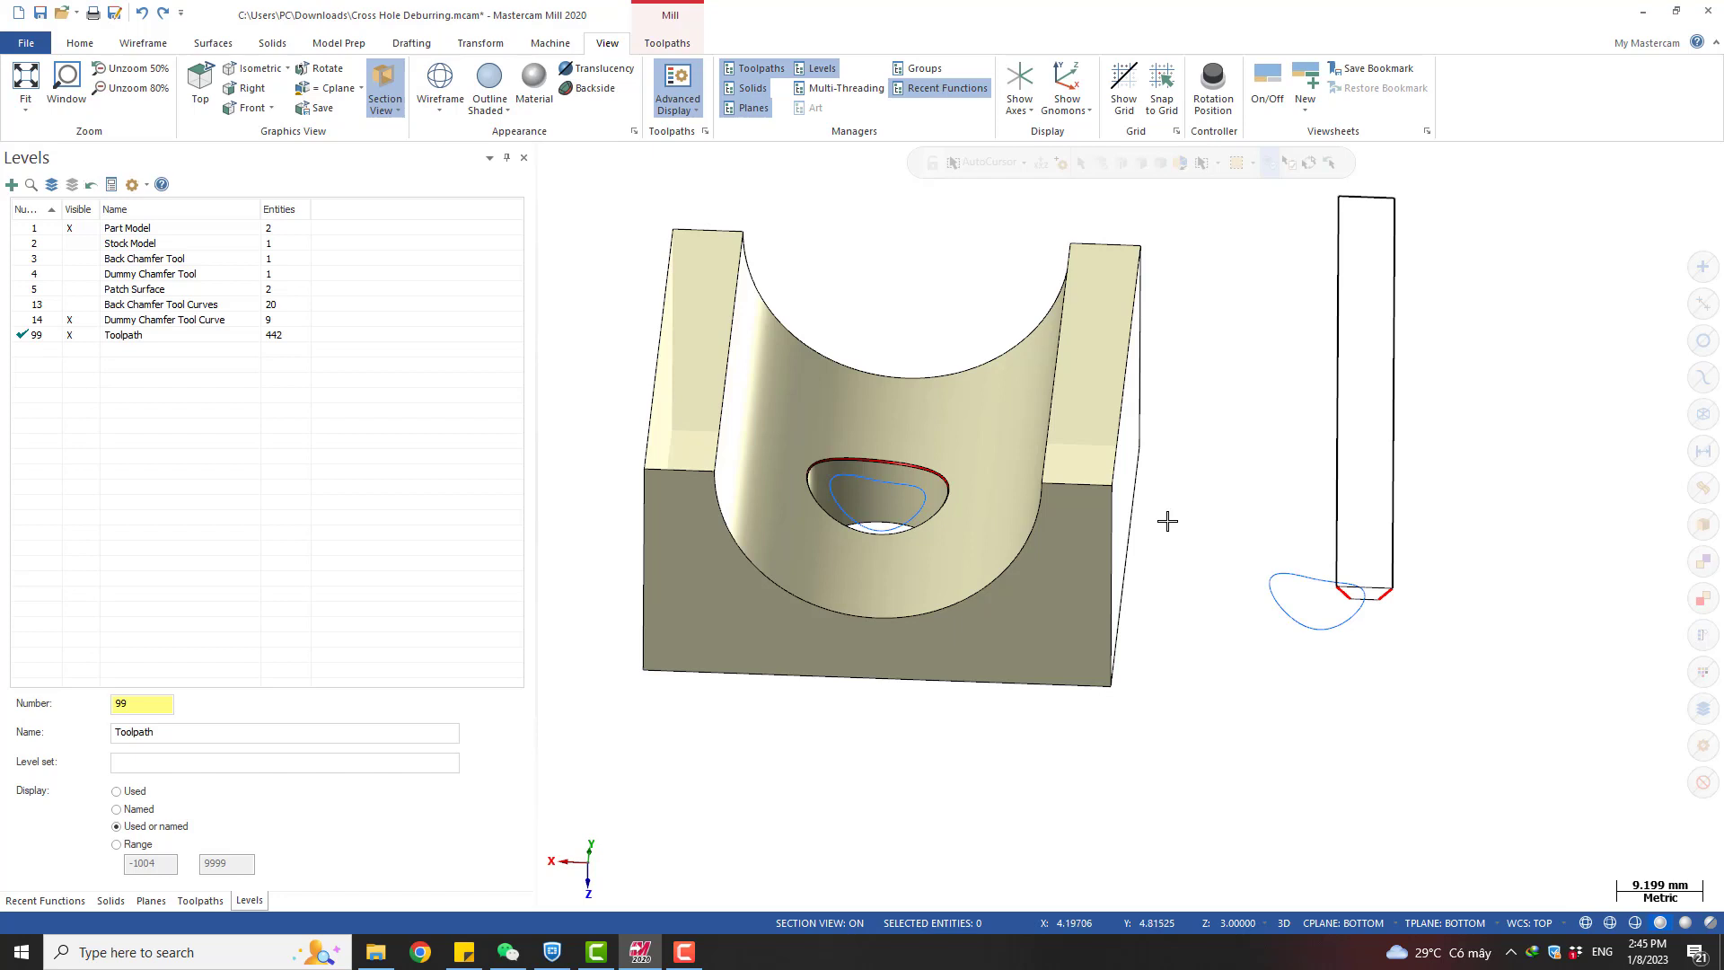
Delete the extra toolpath curve overlapping the dummy chamfer tool beside the part, including its leftover segment
scroll(1183, 588, "down", 1)
left_click(1246, 597)
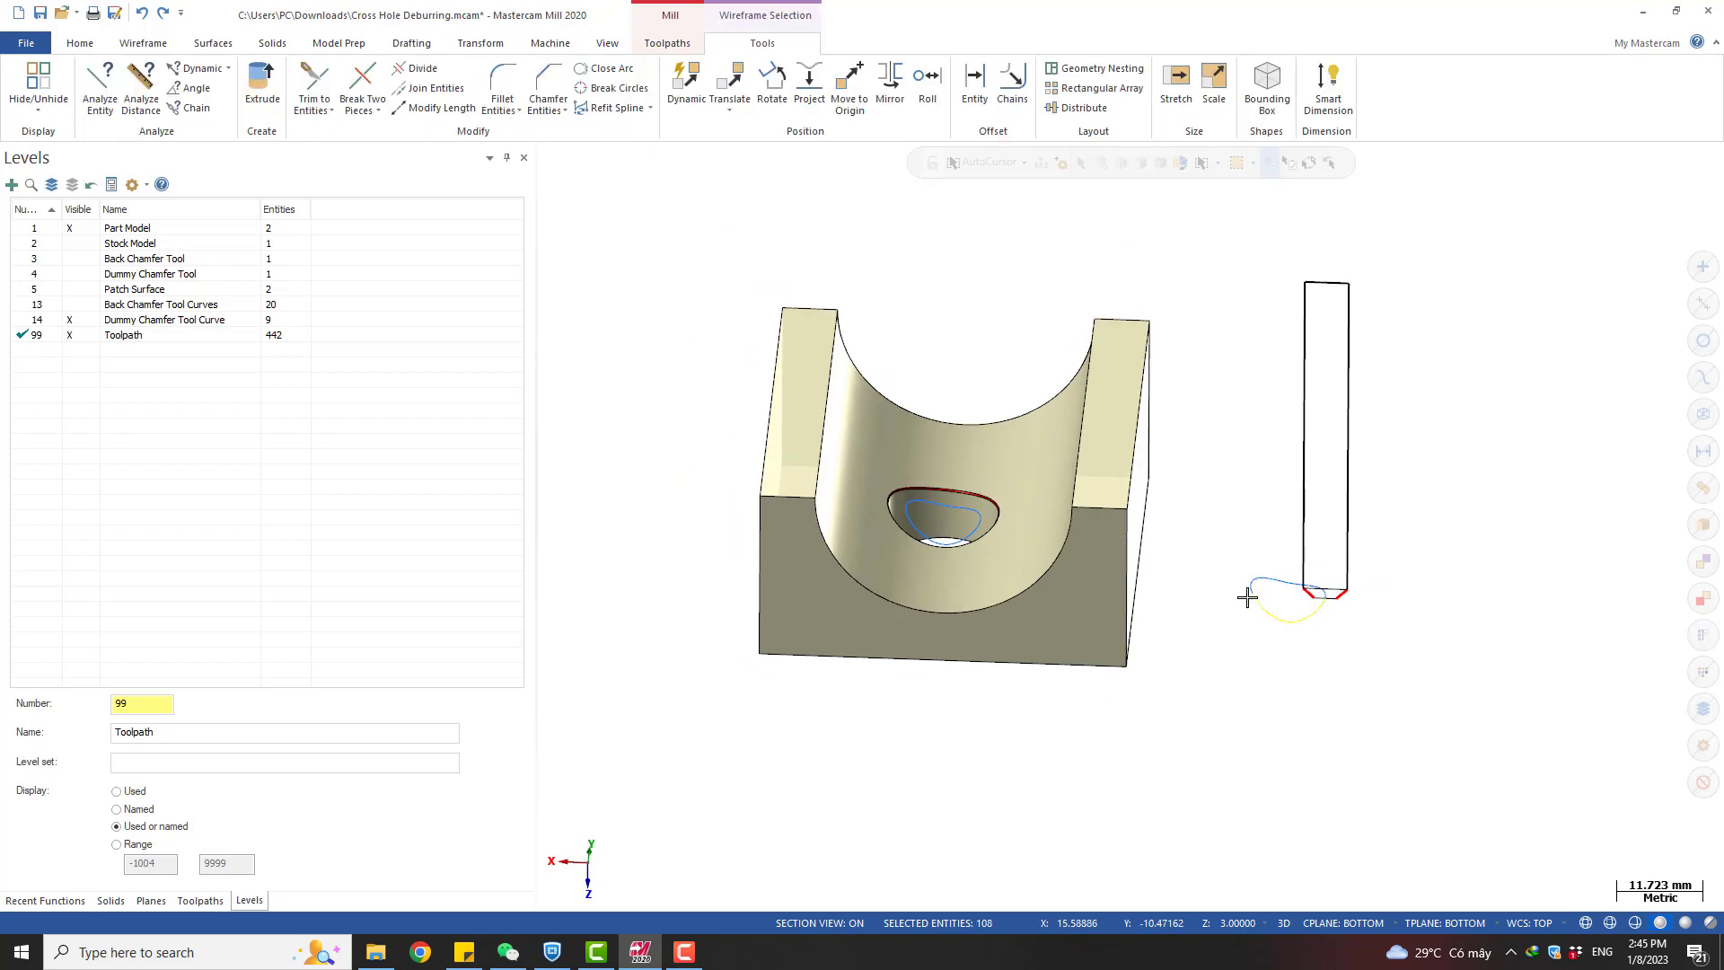
scroll(1254, 589, "up", 2)
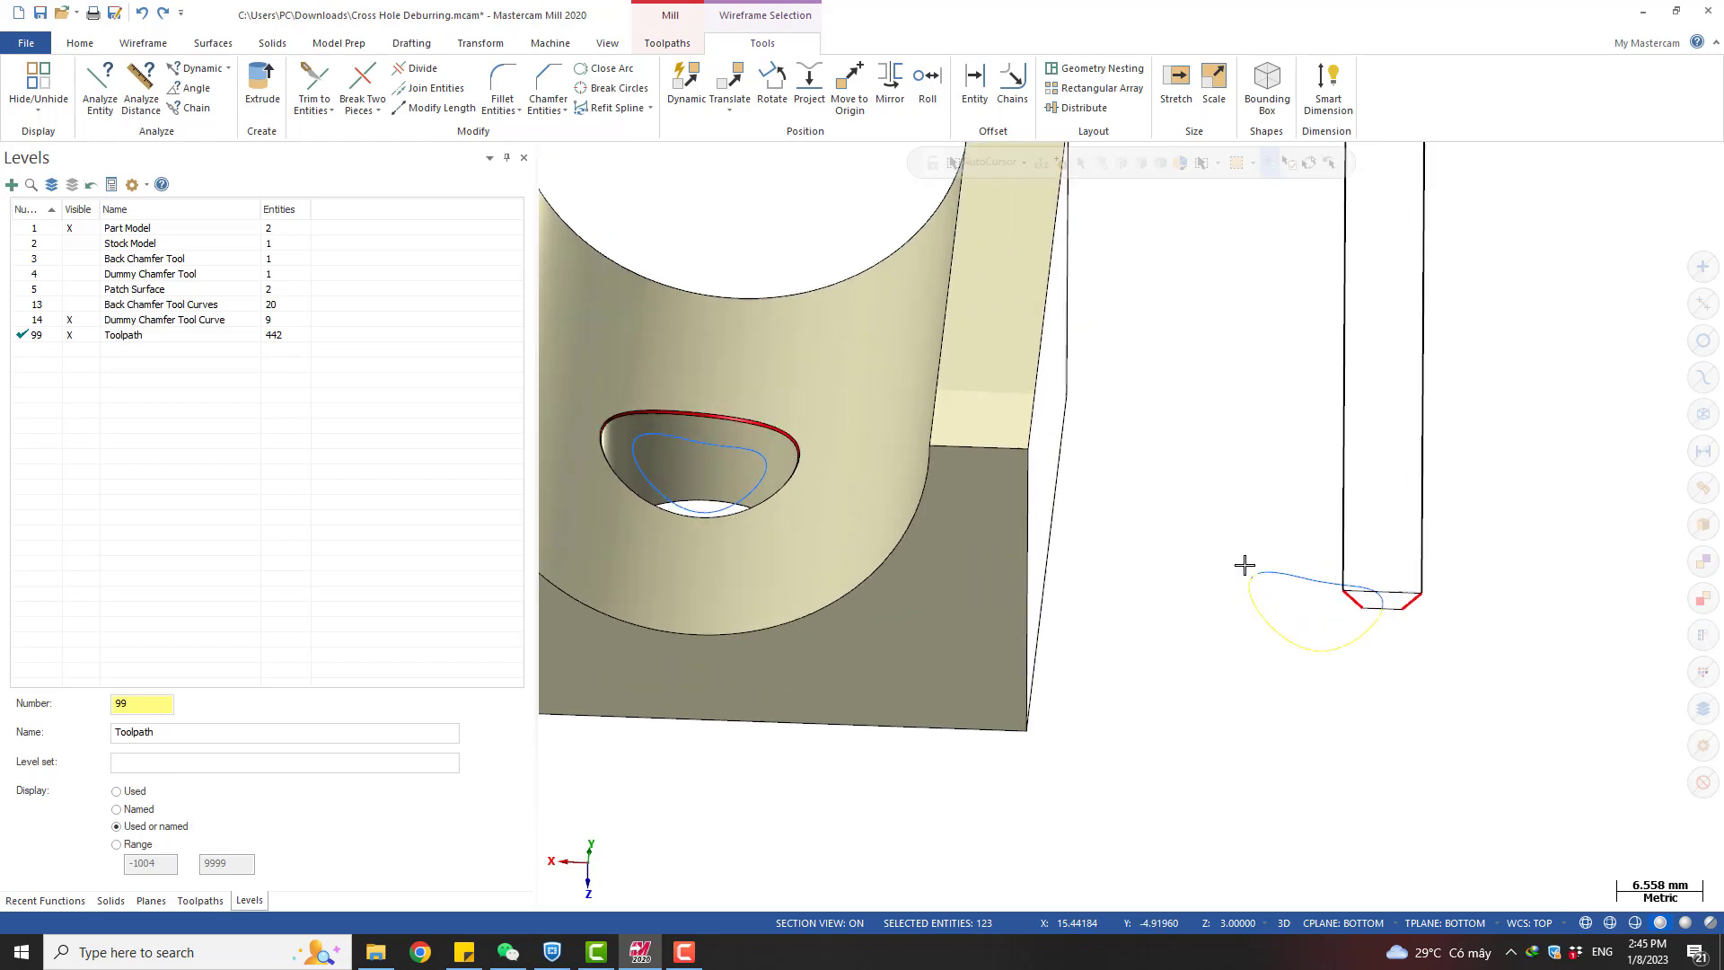
key("Escape")
left_click_drag(1219, 538, 1397, 712)
left_click(1351, 647)
key("Delete")
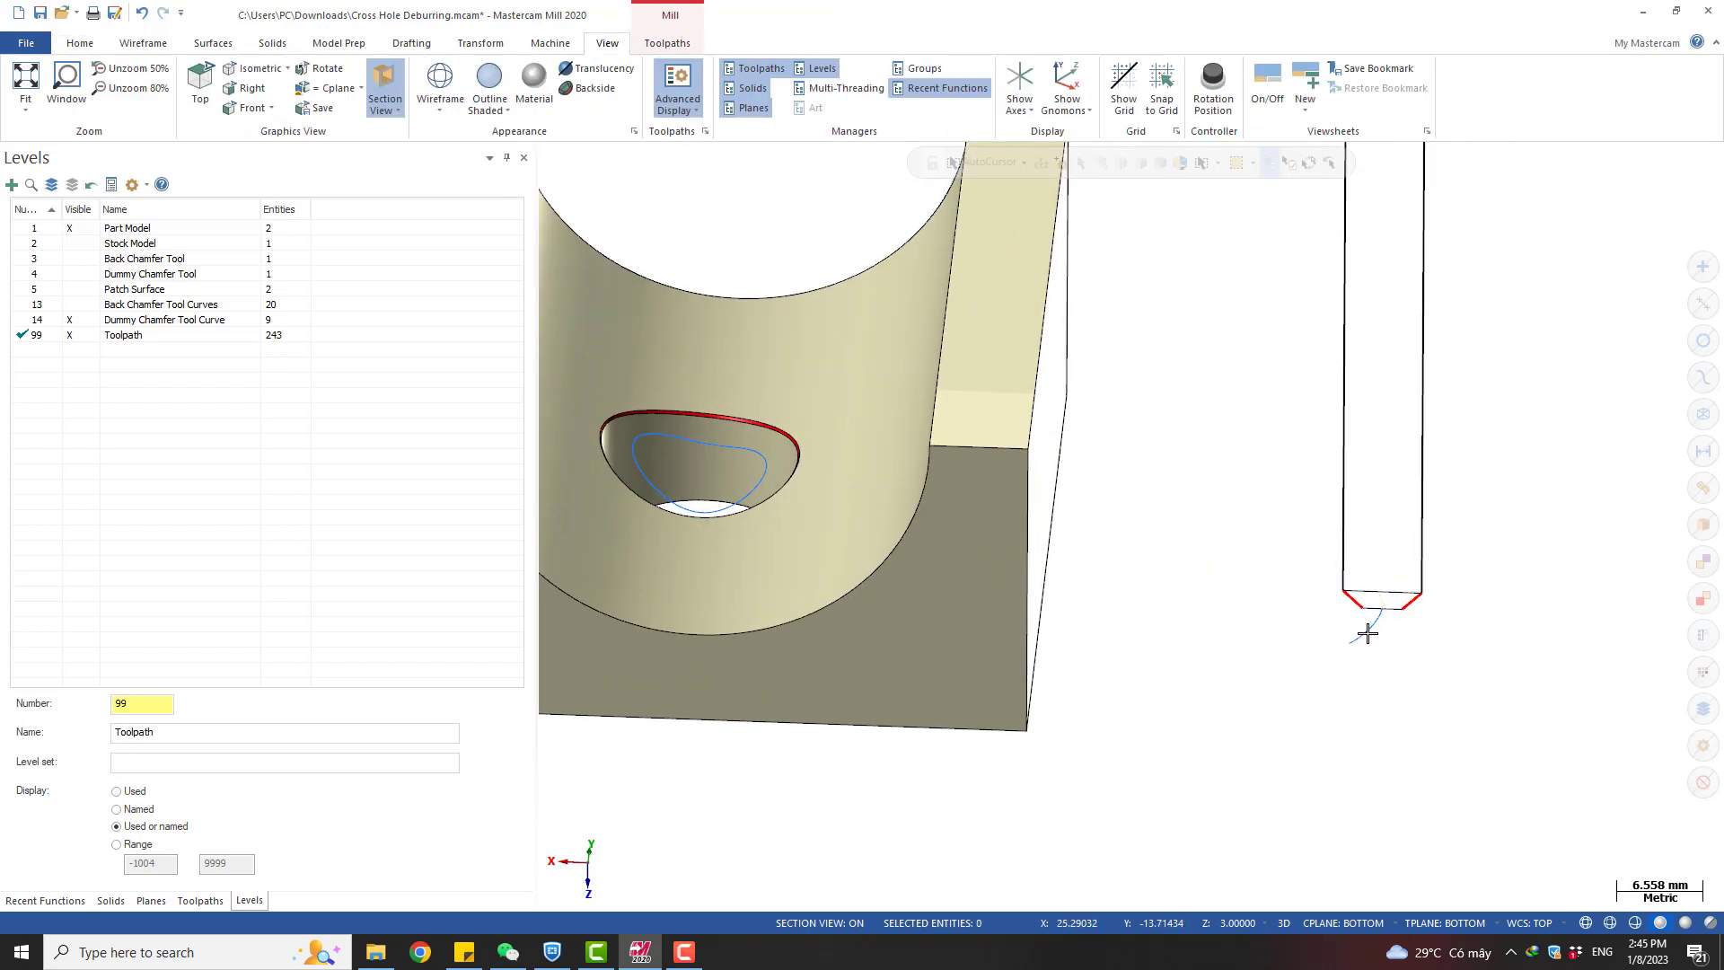
left_click(1367, 634)
key("Delete")
scroll(1260, 575, "down", 3)
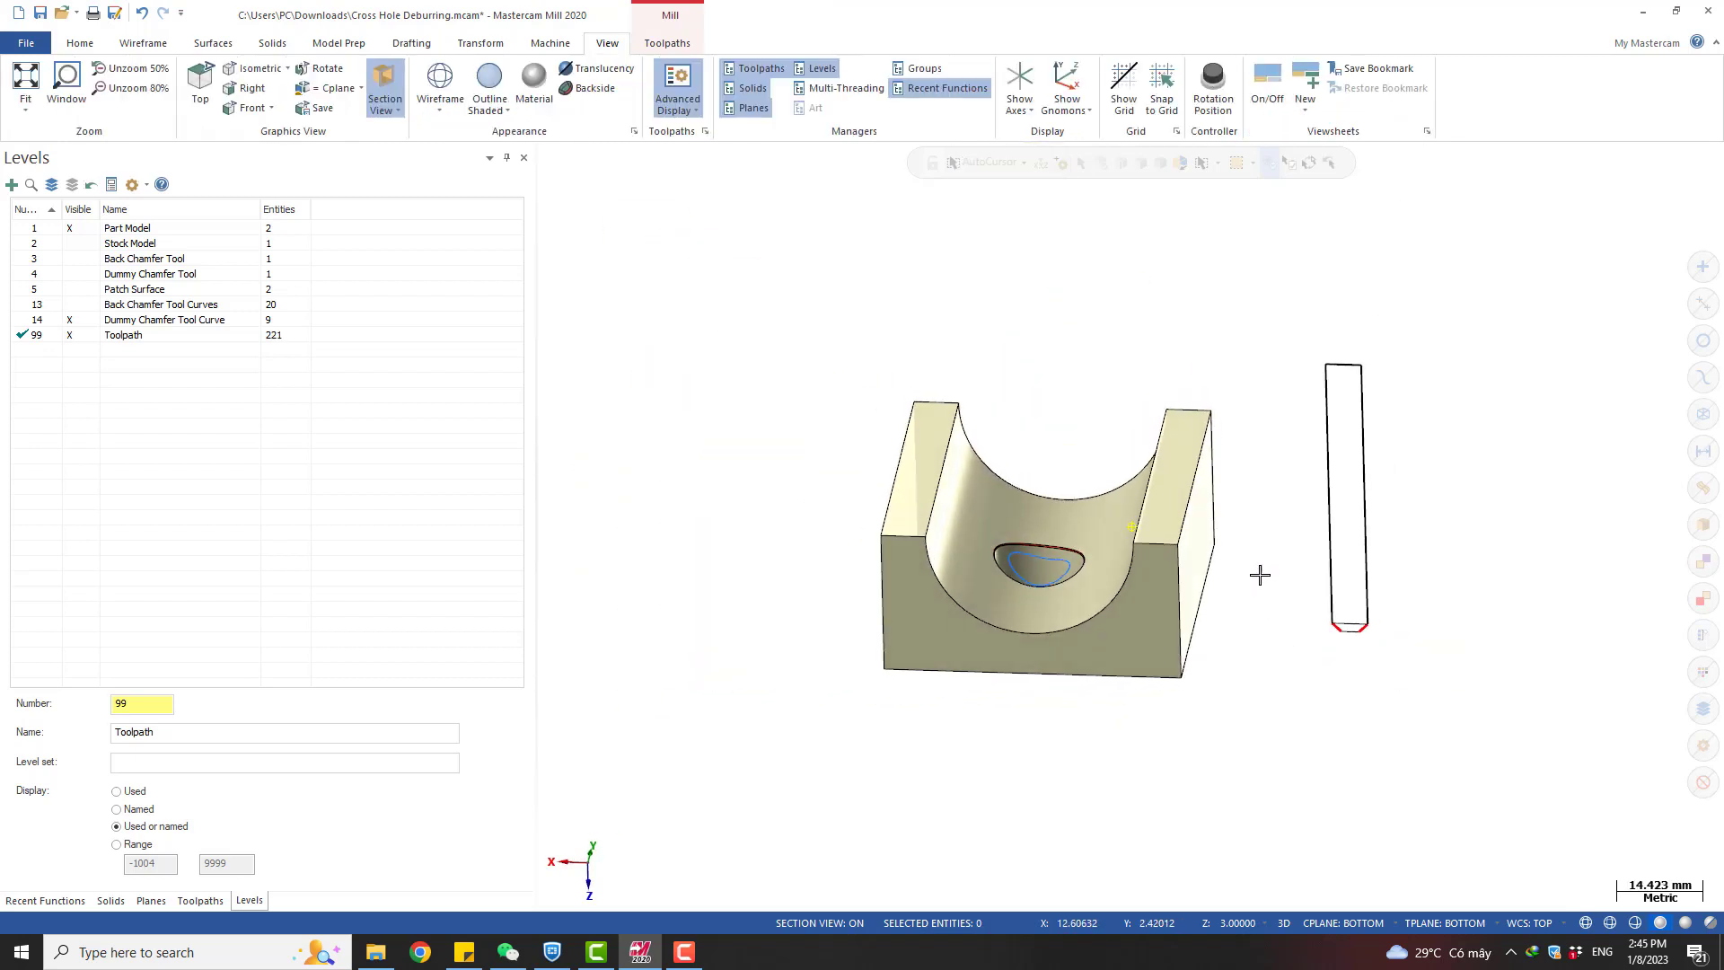
middle_click_drag(1260, 575, 1290, 587)
scroll(988, 558, "down", 1)
Select operation 3, Contour (3D), in the toolpath list and inspect the saved curve inside the cross hole
left_click(202, 901)
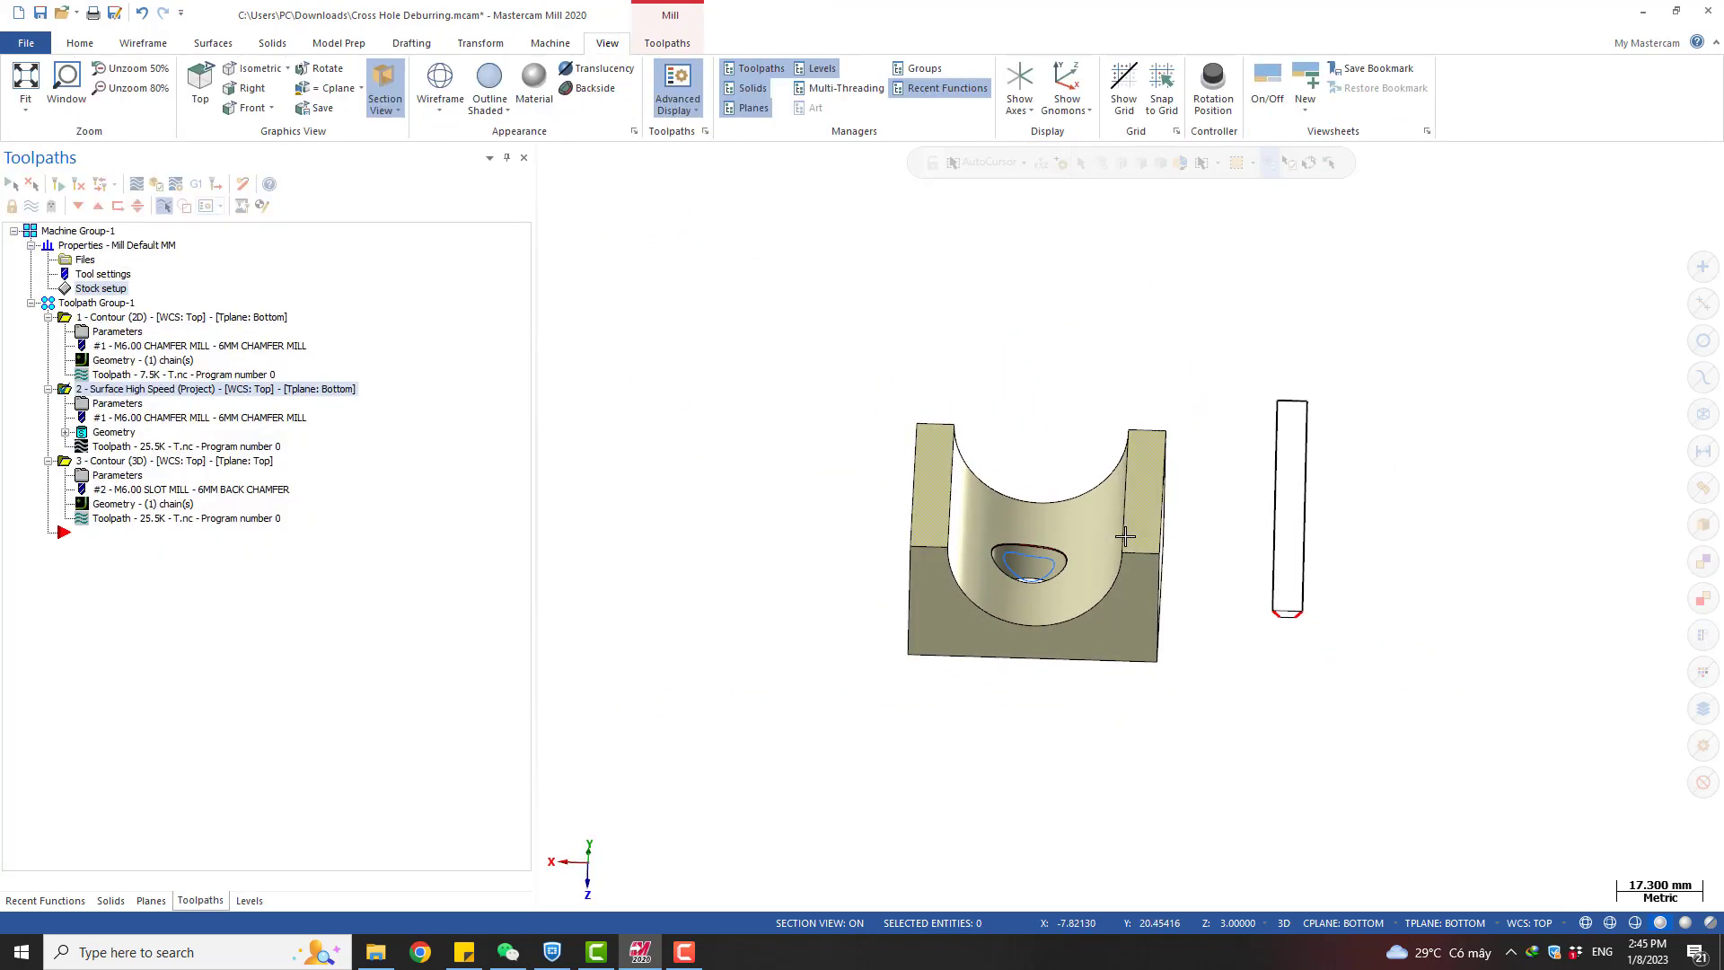
scroll(1125, 536, "down", 1)
scroll(1089, 545, "up", 2)
middle_click_drag(1017, 536, 1011, 555)
scroll(988, 559, "down", 3)
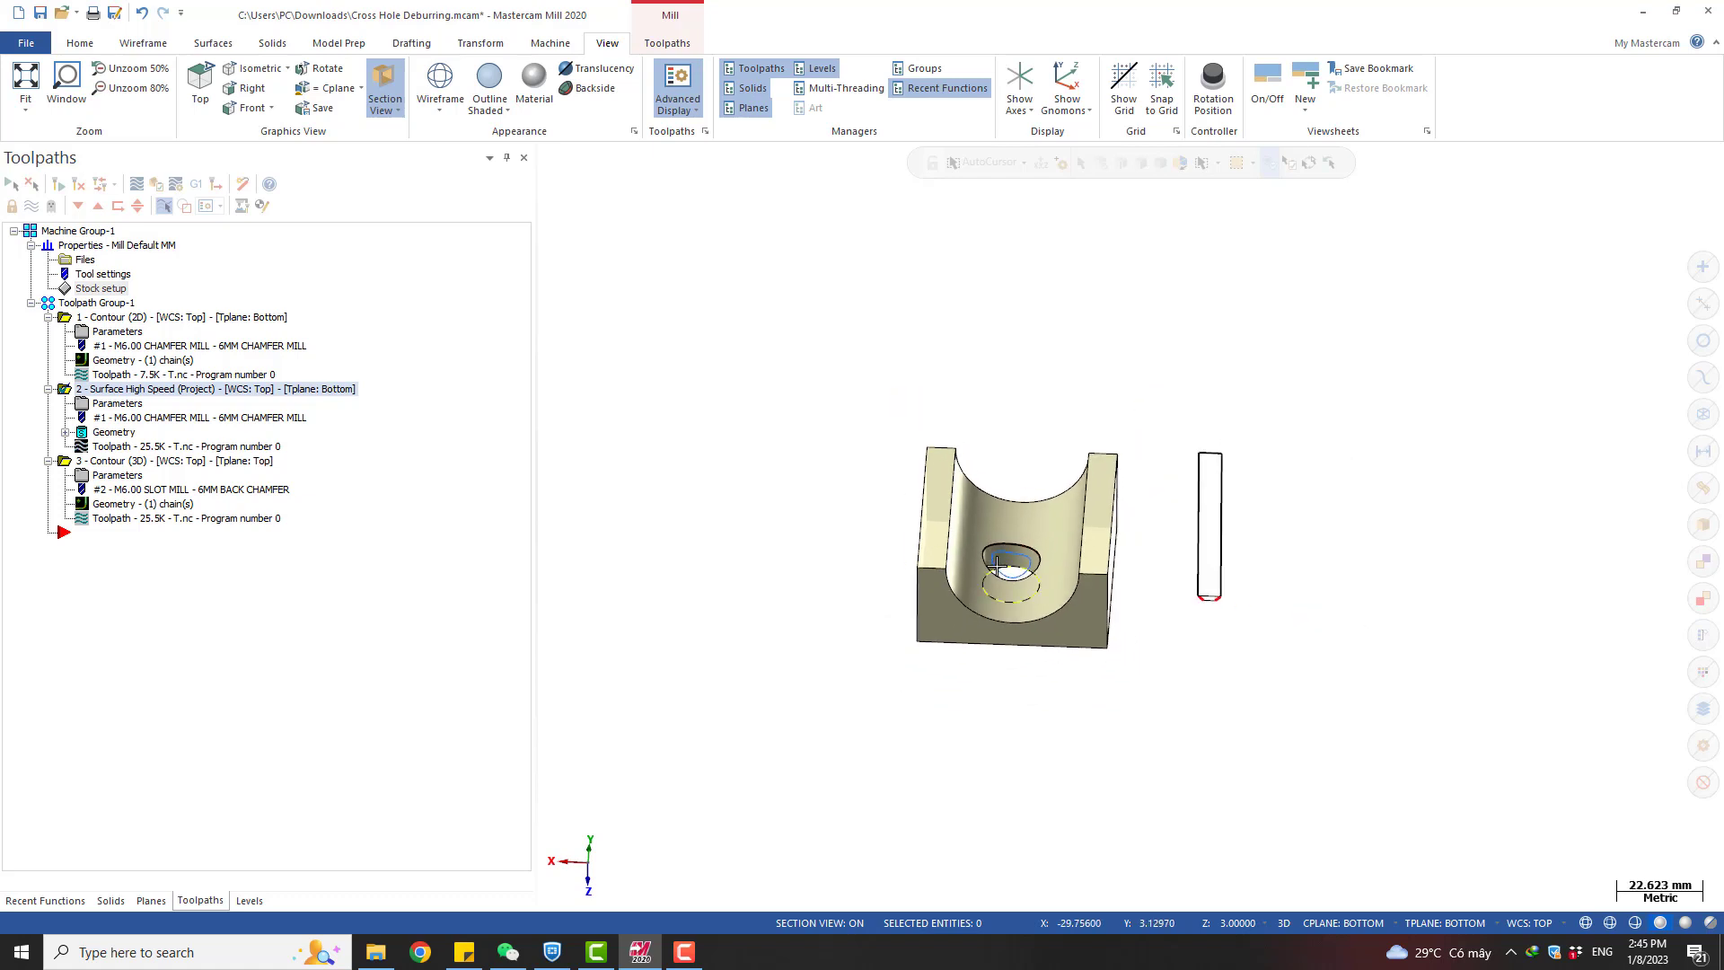
left_click(135, 461)
scroll(948, 558, "up", 8)
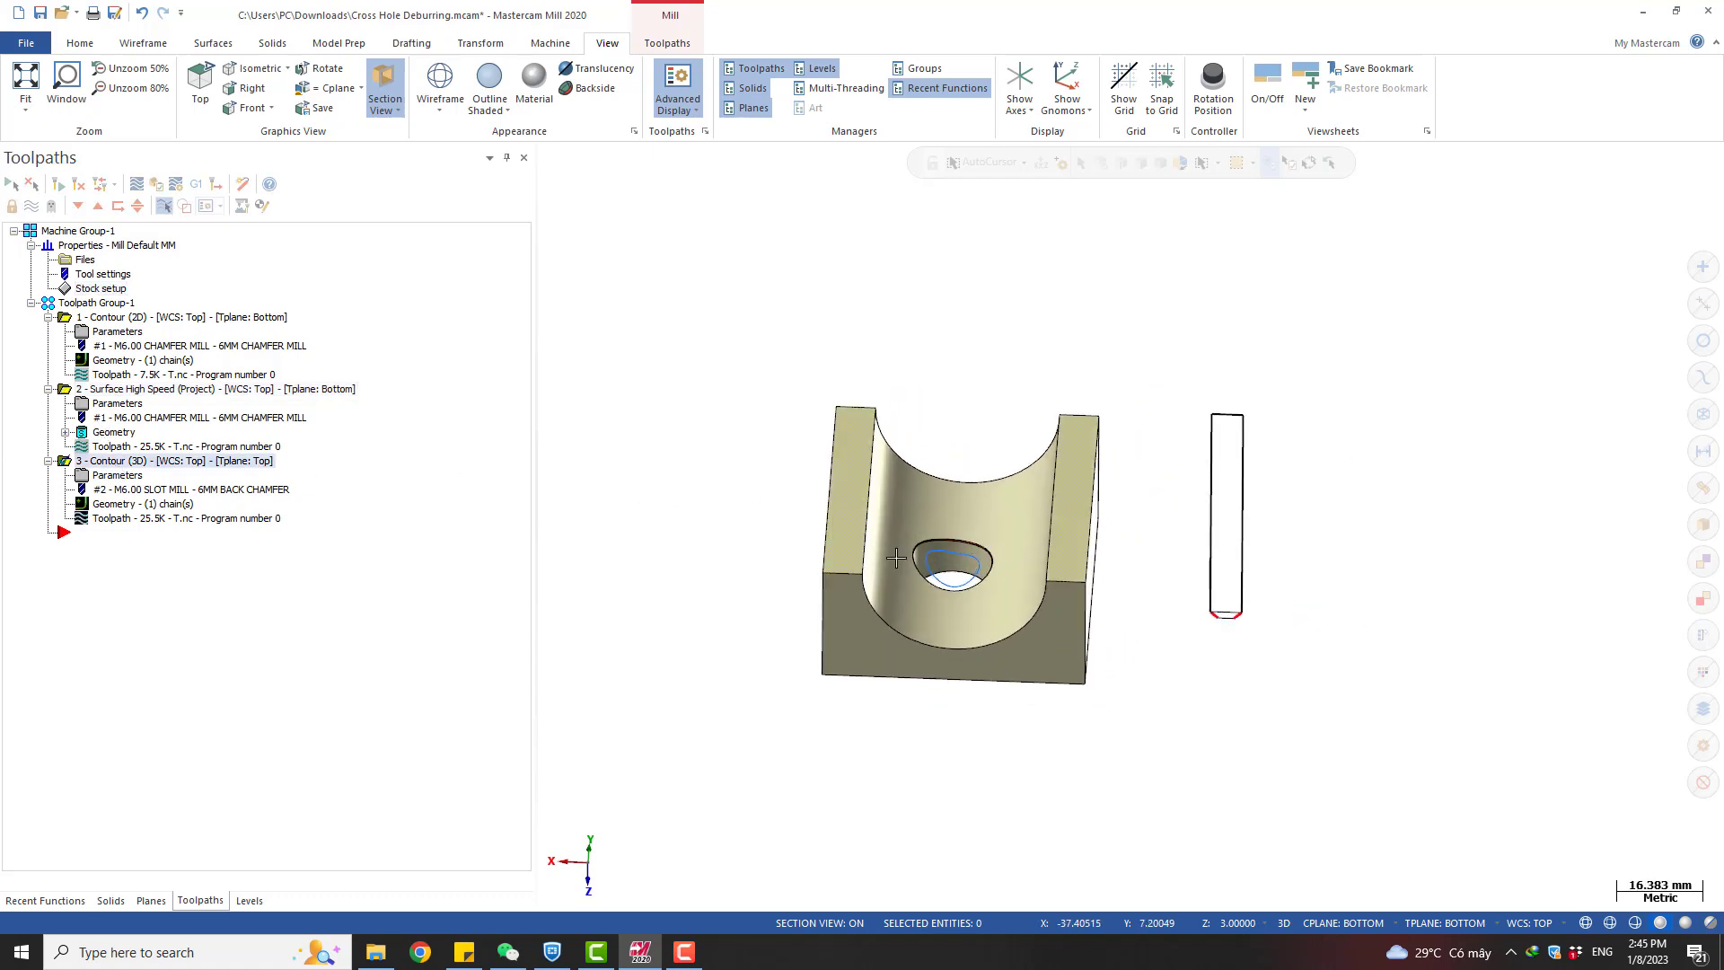
scroll(949, 559, "up", 2)
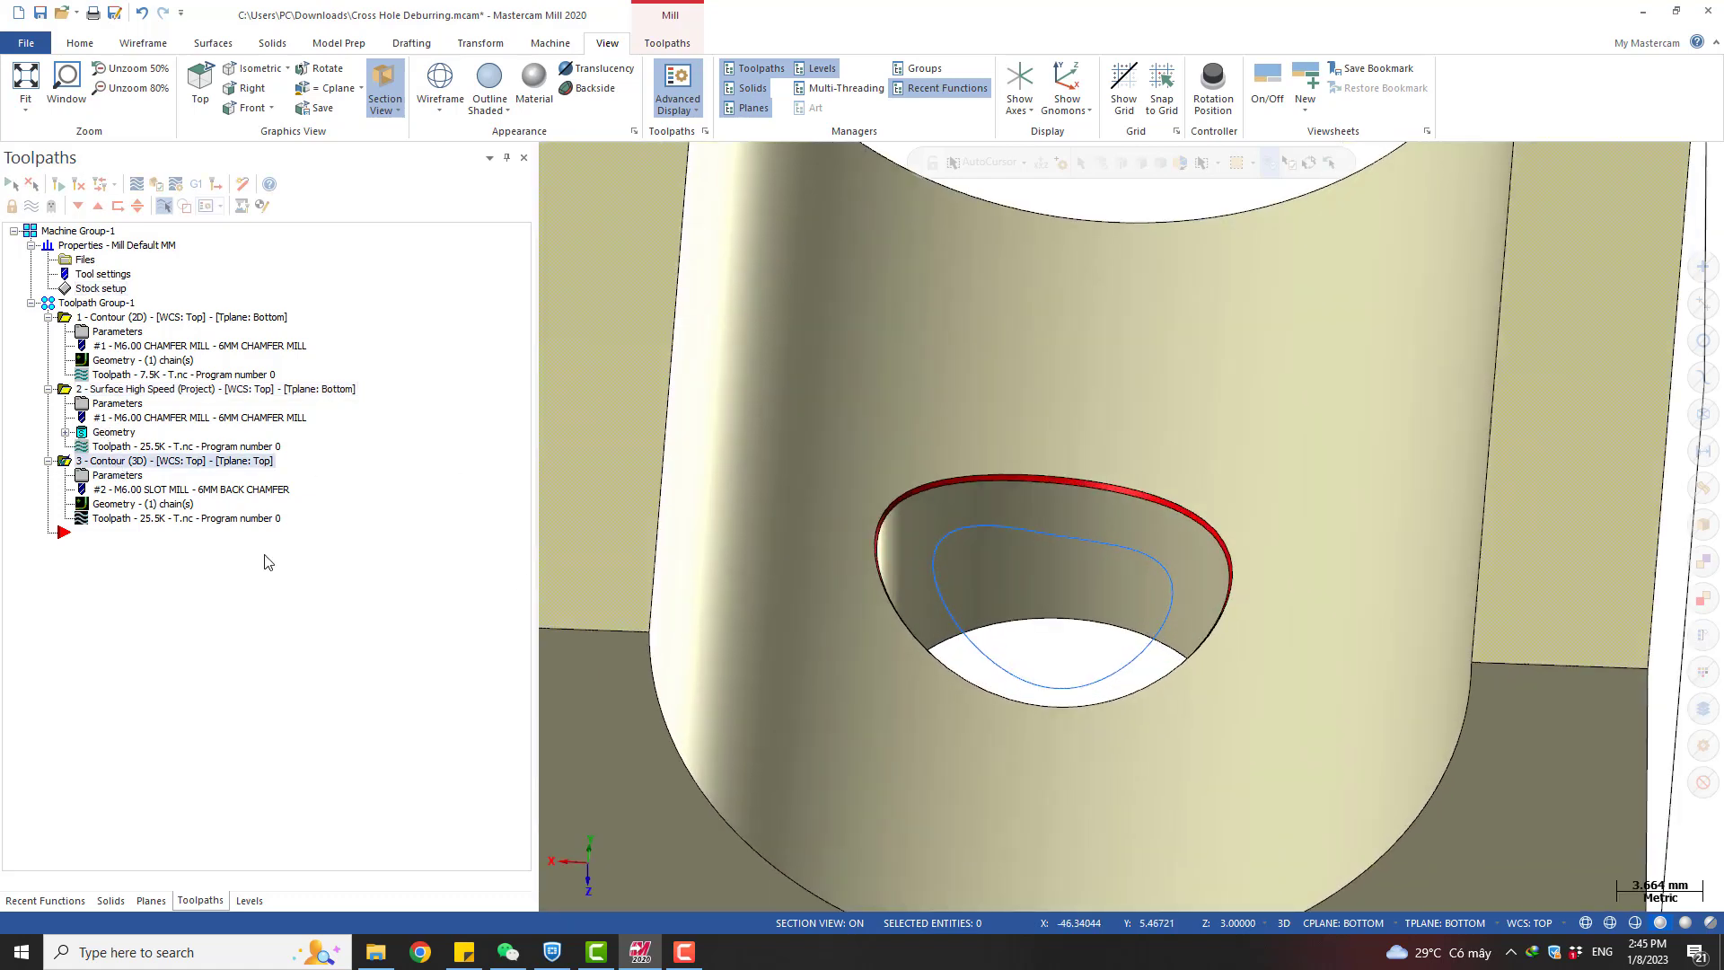
scroll(924, 463, "down", 3)
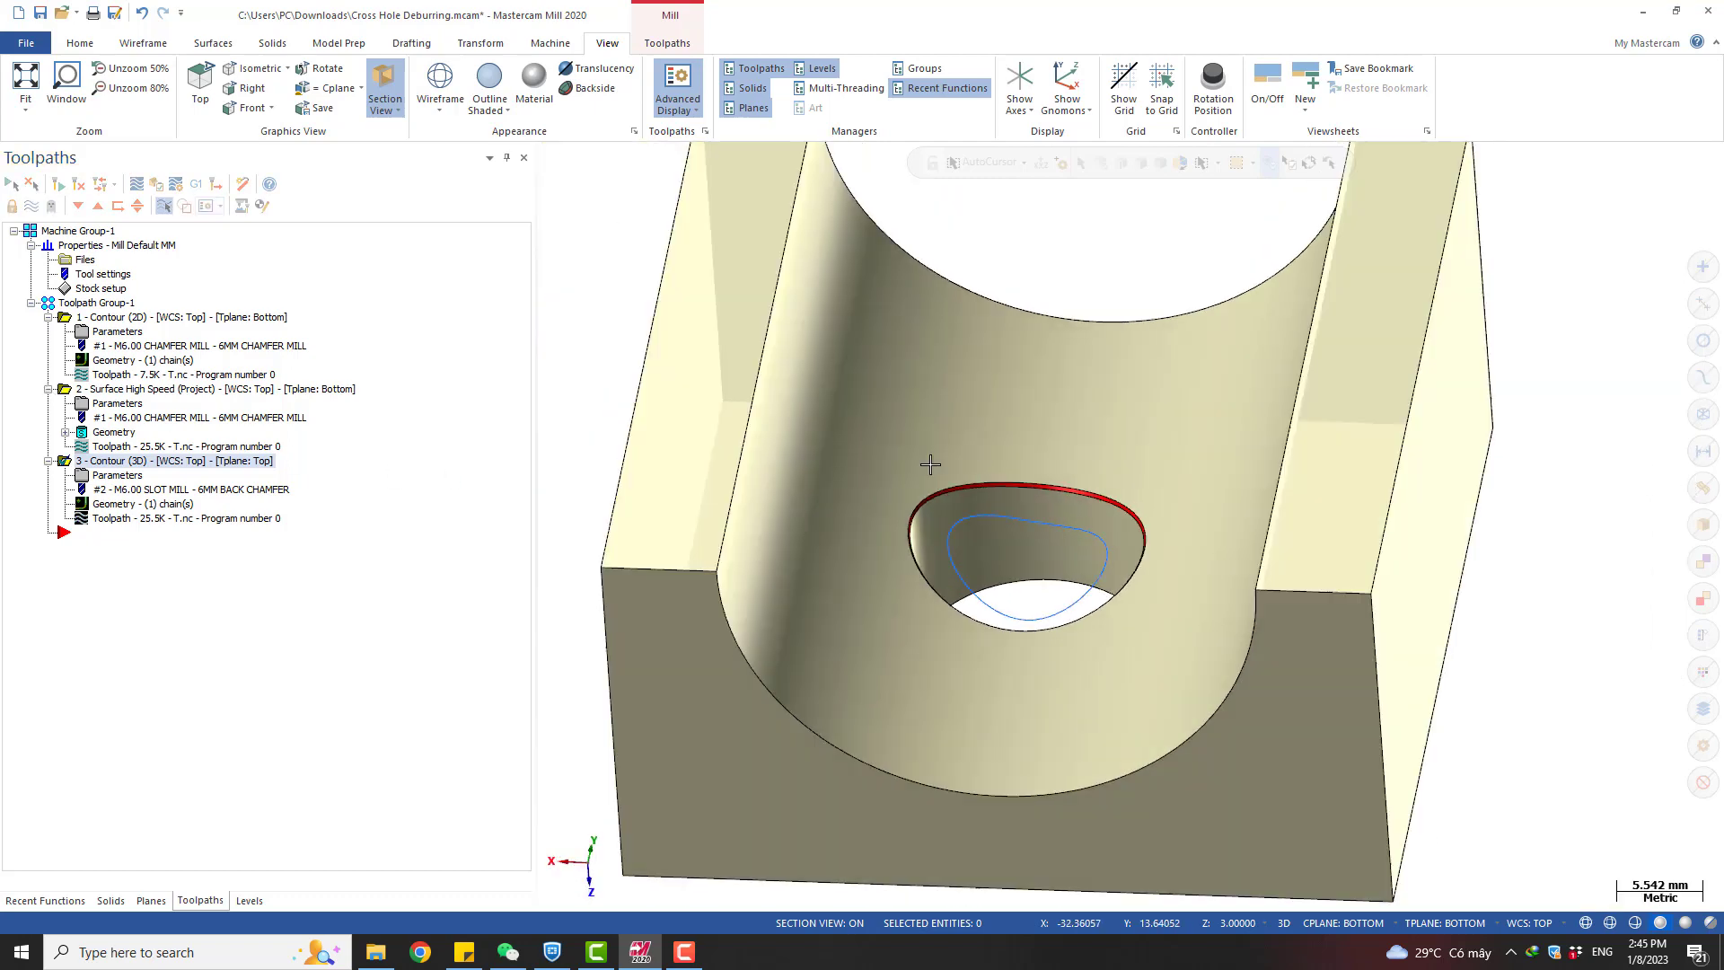
Switch to the Top view and hide the Dummy Chamfer Tool Curve level
key("alt+1")
middle_click_drag(1009, 508, 893, 446)
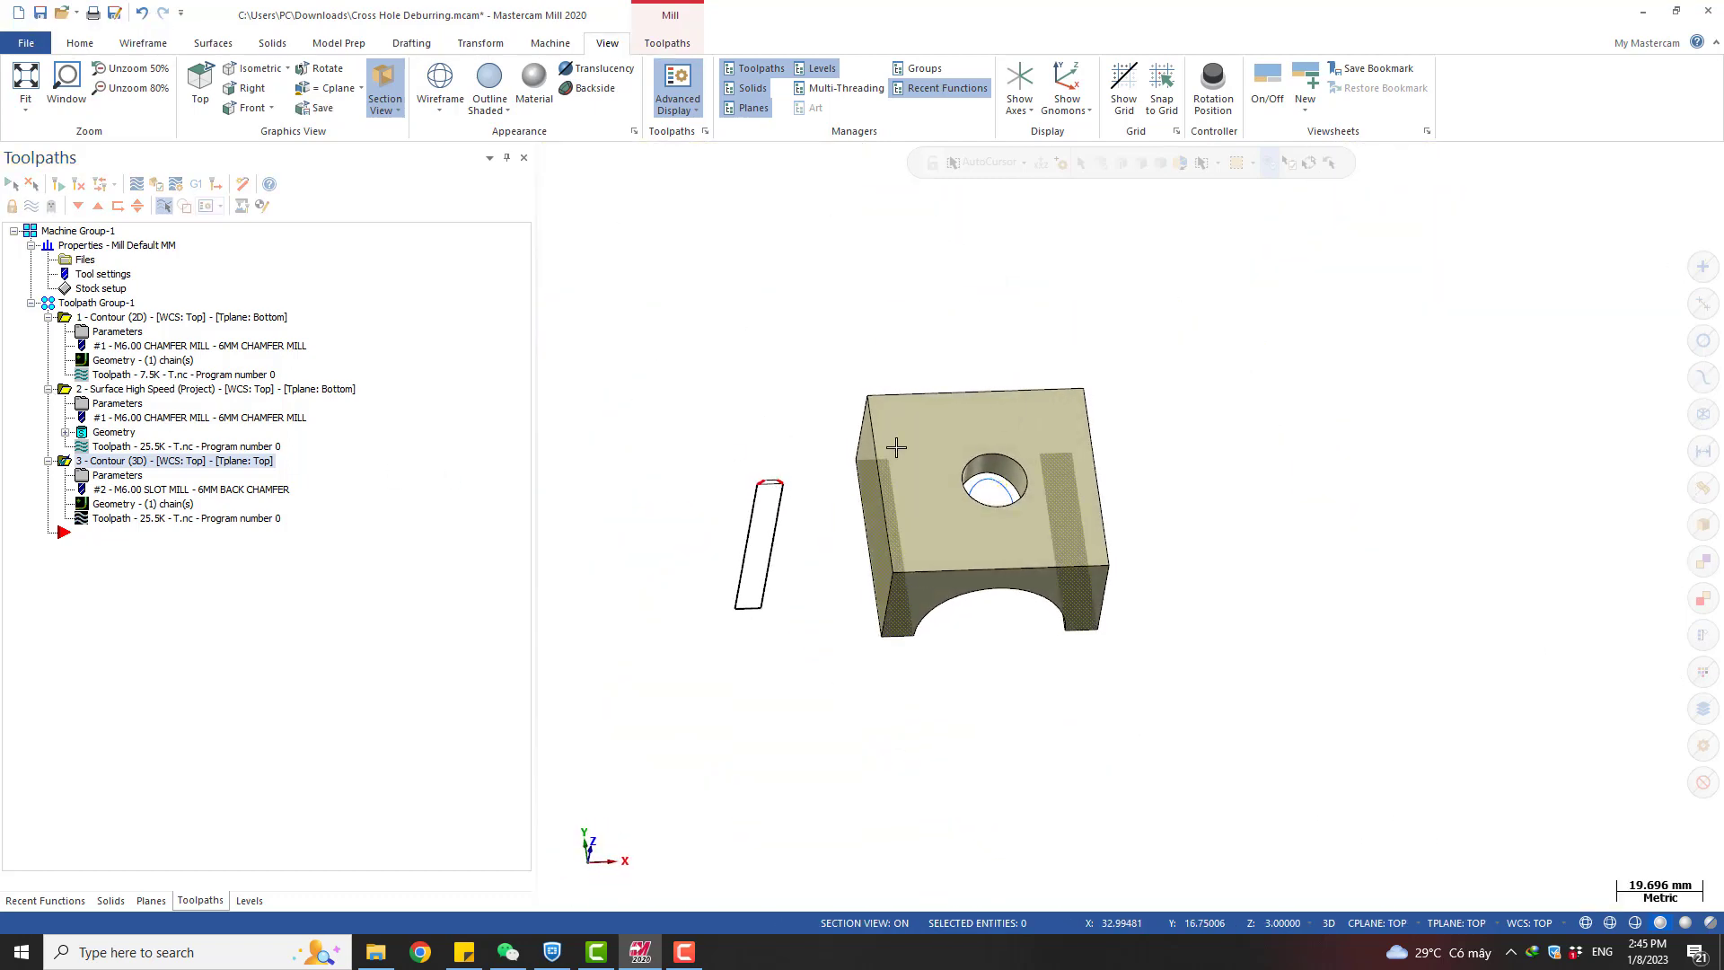
left_click(251, 901)
left_click(78, 322)
mouse_move(1032, 449)
middle_mouse_down()
mouse_move(1059, 504)
mouse_move(1055, 600)
mouse_move(1057, 431)
middle_mouse_up()
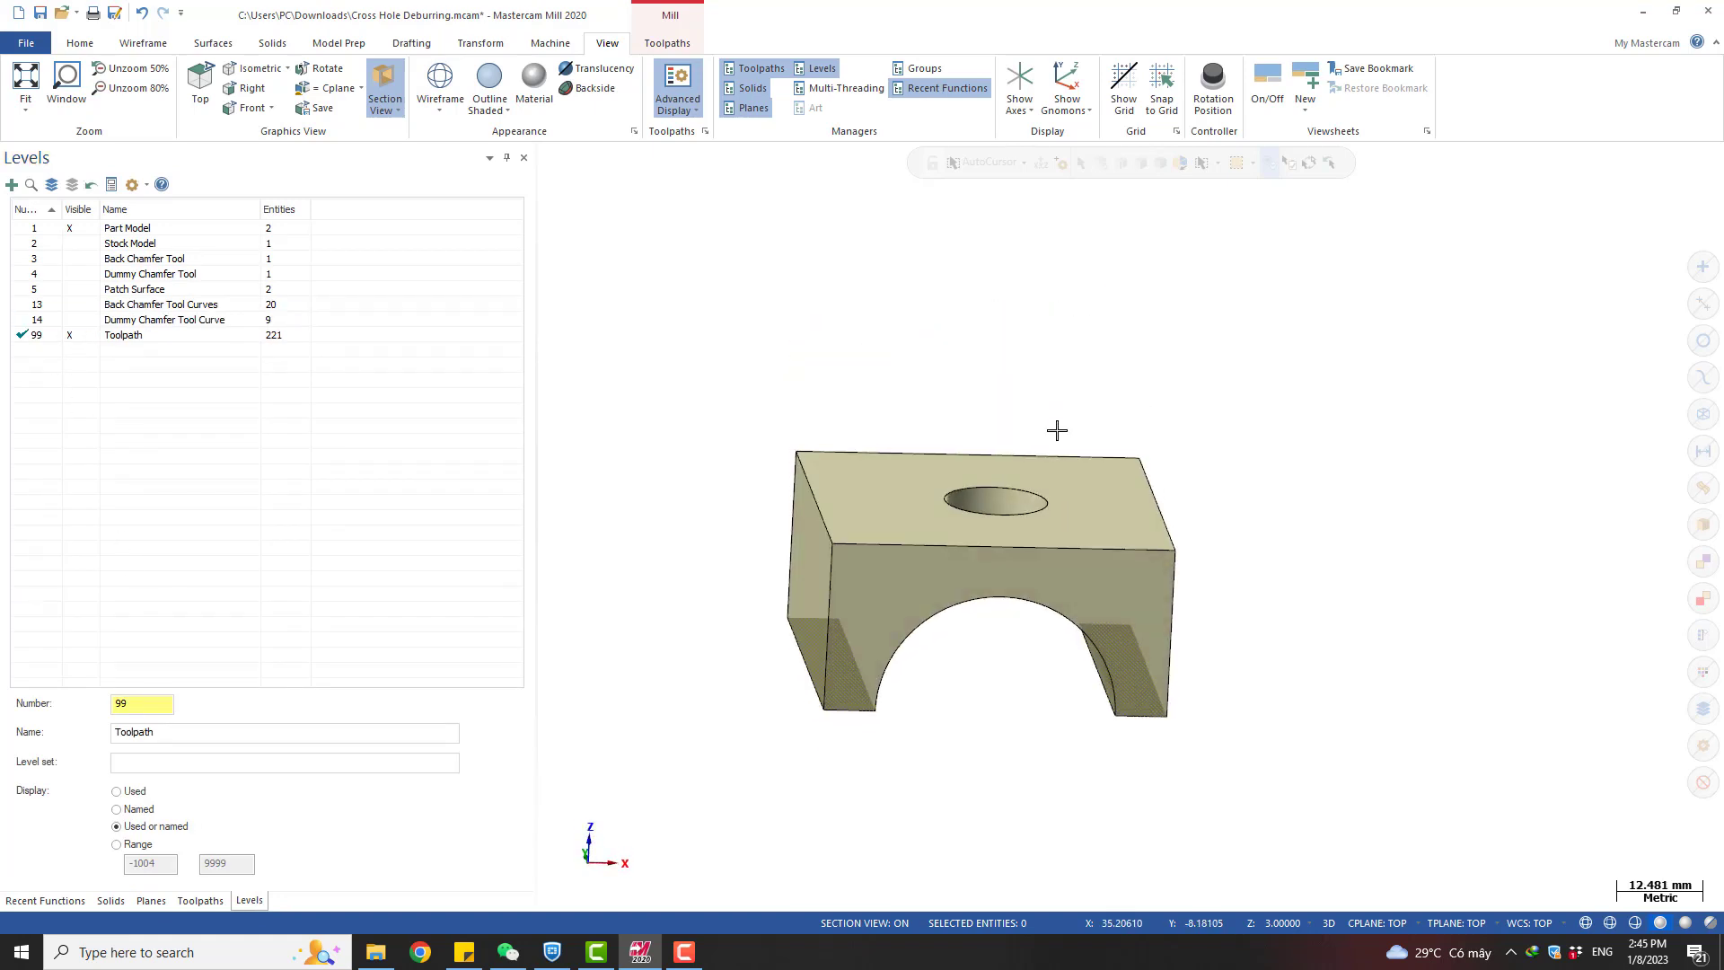
Review the chained geometry of the Contour (3D) operation on the saved curve inside the hole and accept the chain and toolpath parameters
left_click(201, 901)
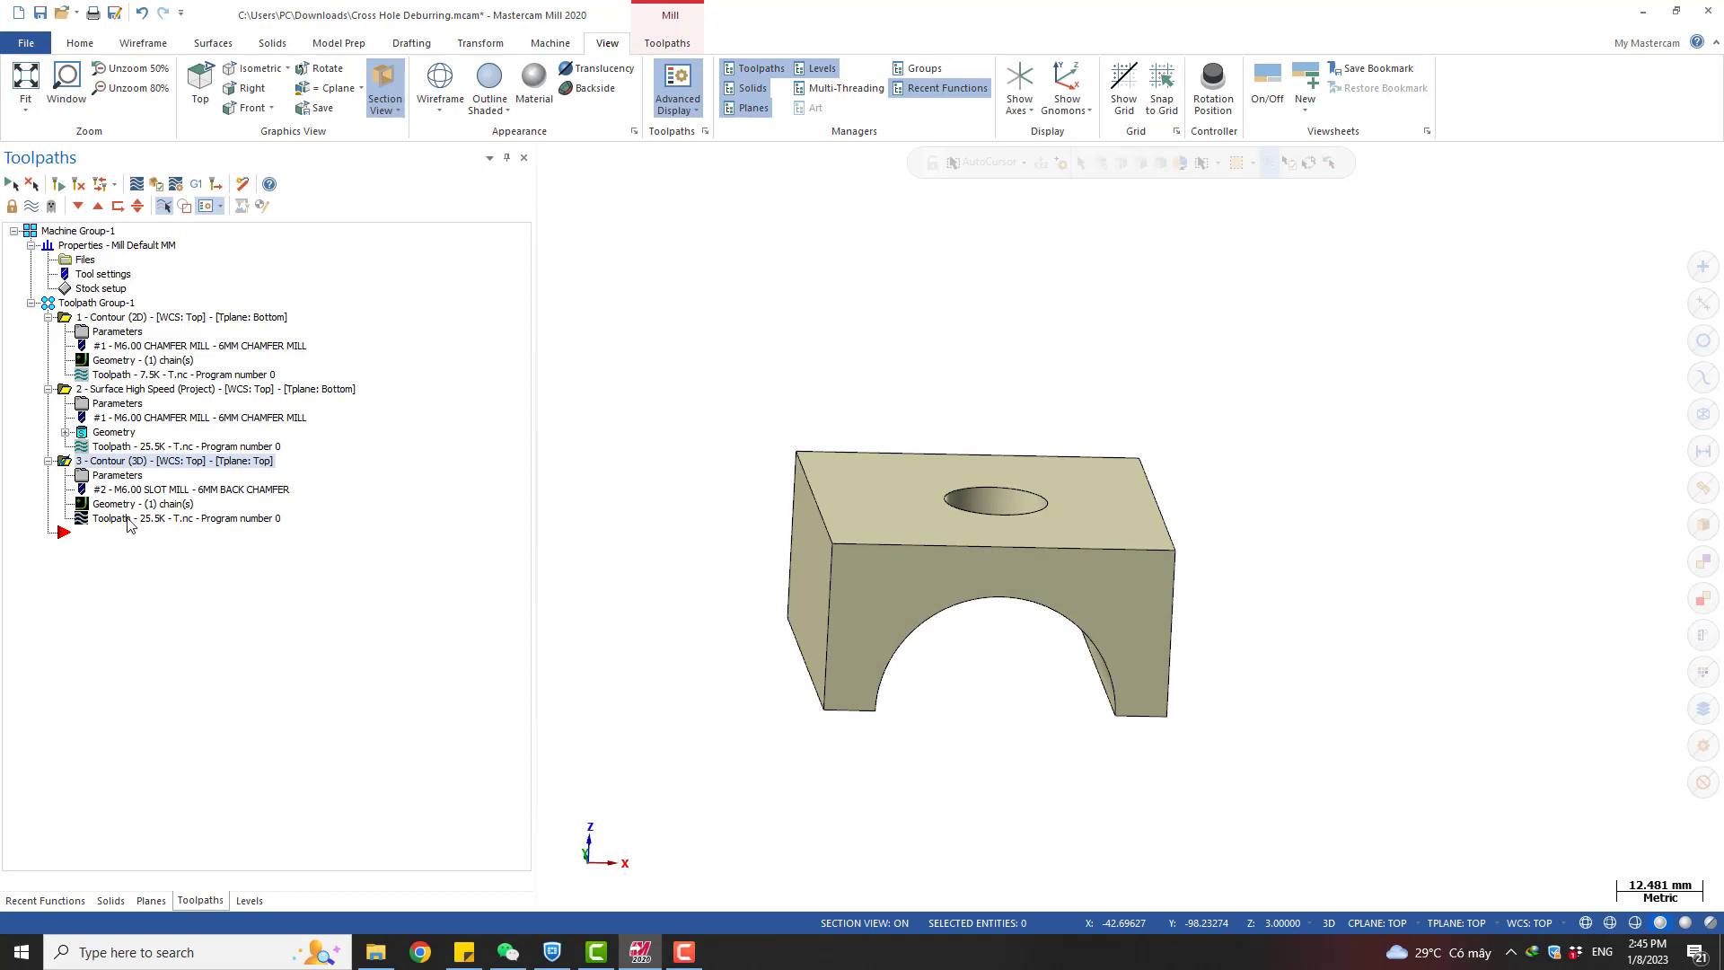
left_click(117, 475)
left_click(371, 273)
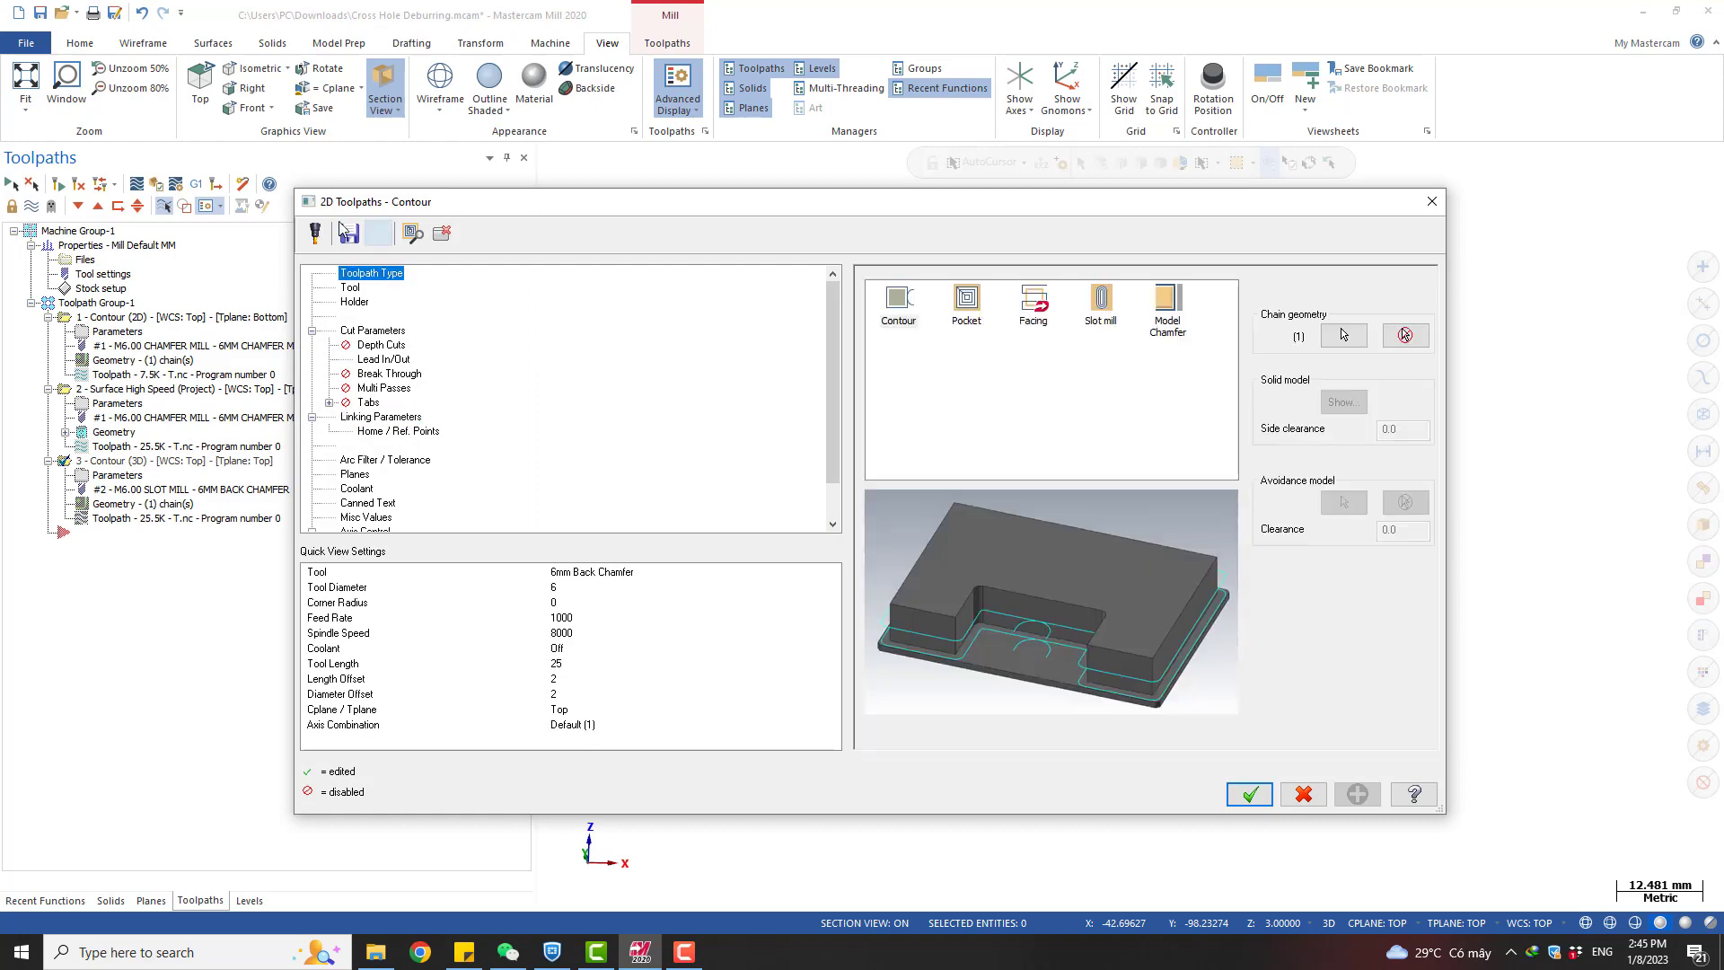
left_click(1344, 335)
scroll(1219, 366, "down", 2)
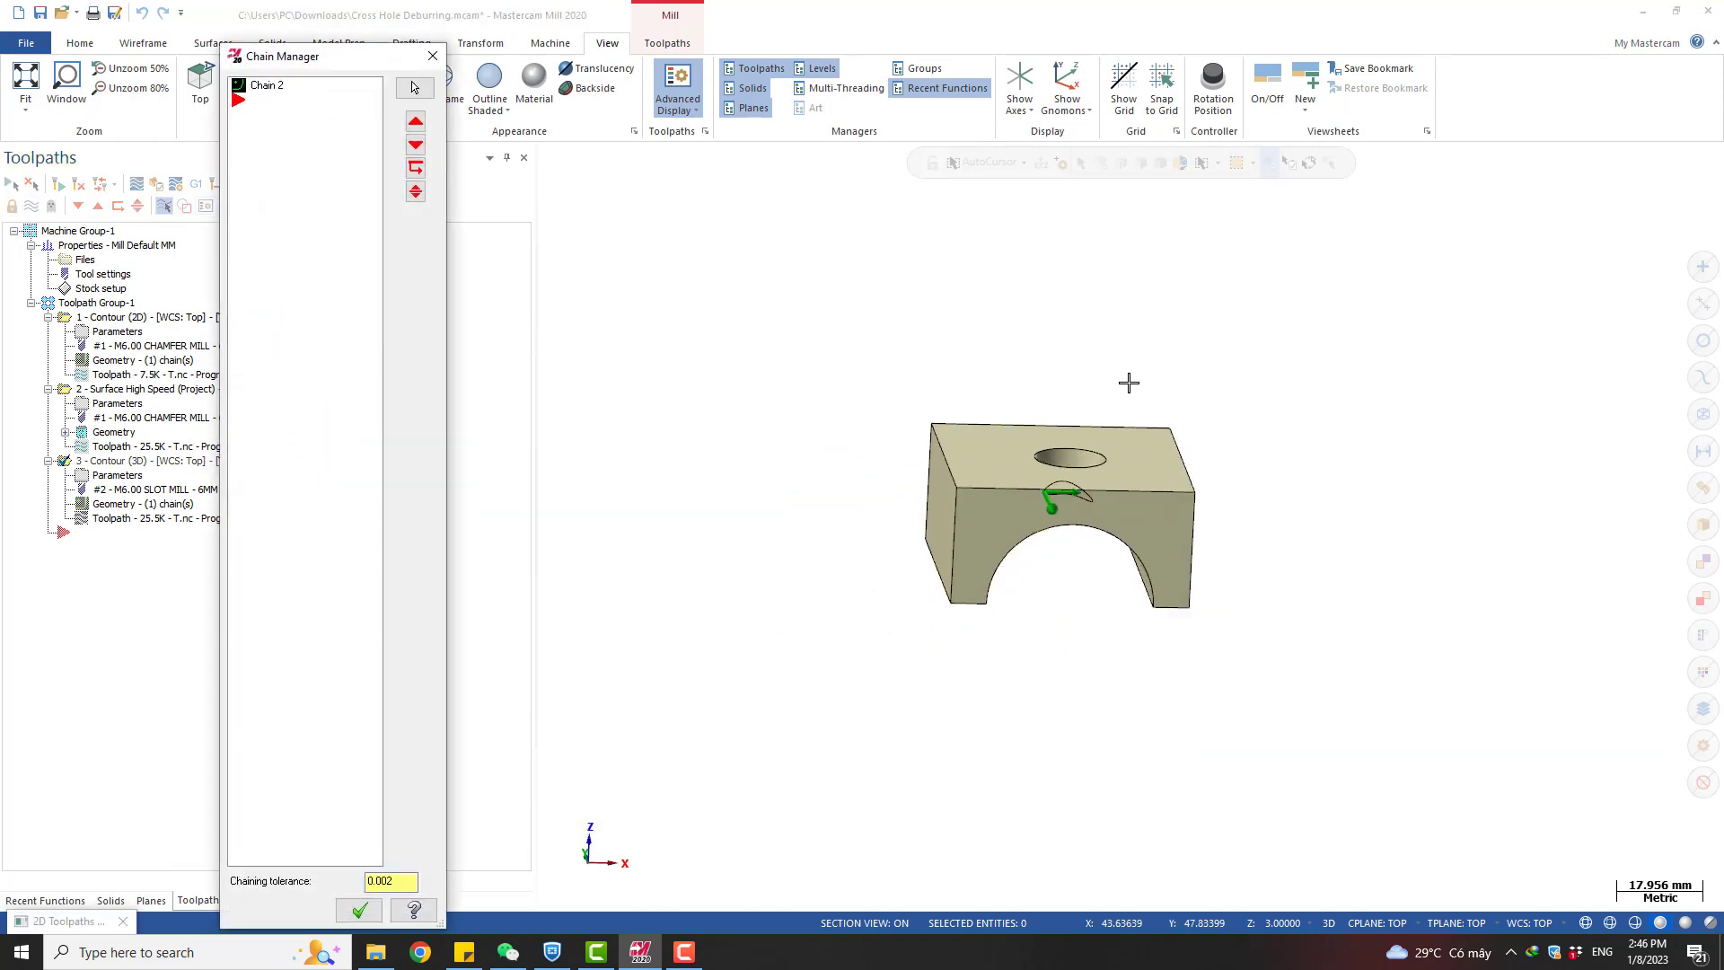
middle_click_drag(1129, 381, 1040, 477)
key("alt+1")
scroll(972, 505, "up", 4)
scroll(1030, 449, "up", 2)
scroll(1043, 472, "down", 3)
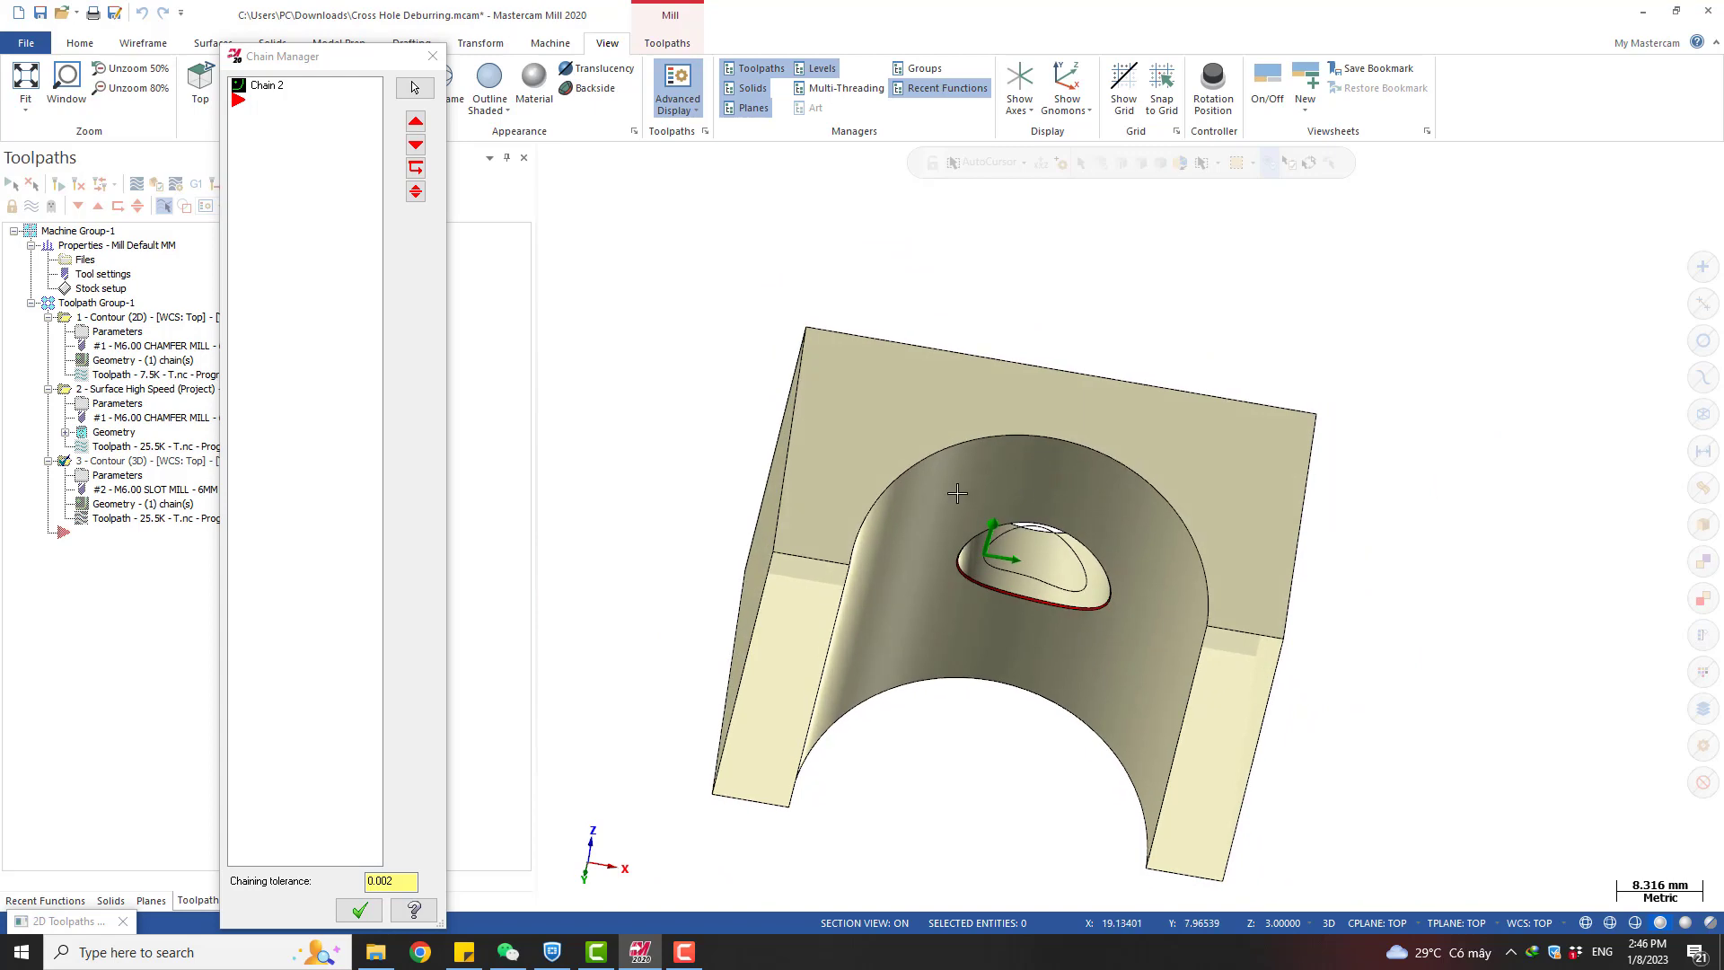
key("Return")
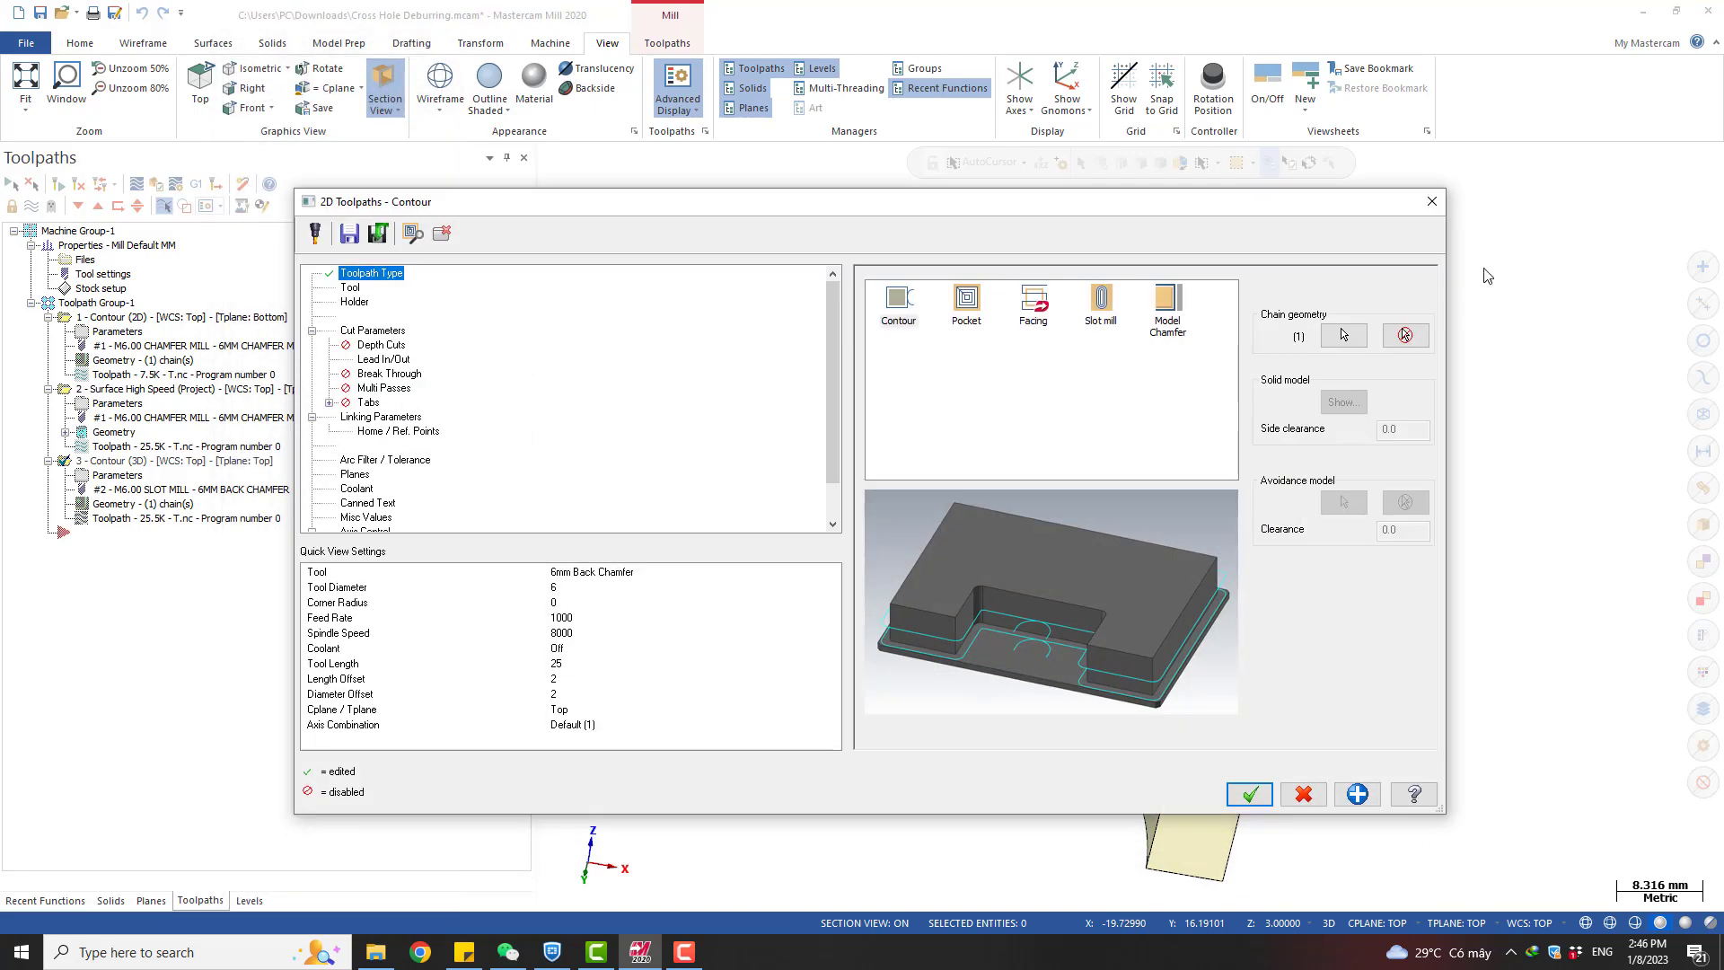
key("Return")
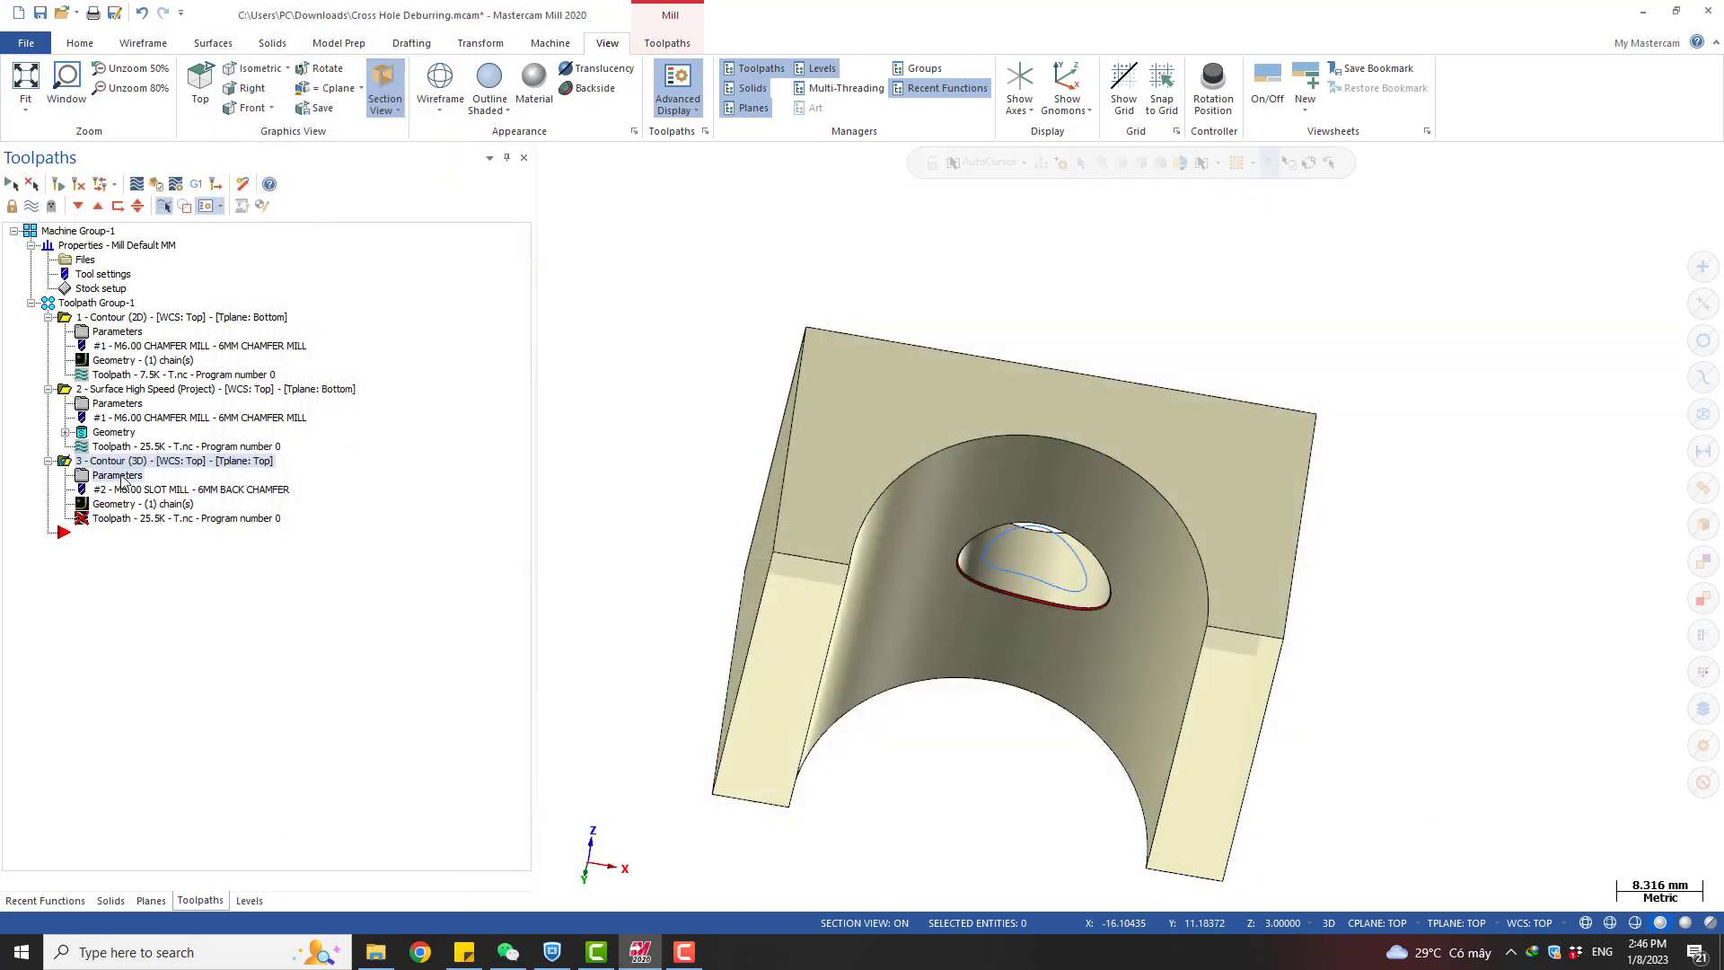
Set the Contour (3D) operation's compensation type to Off and its linking depth to 0
left_click(118, 475)
left_click(382, 331)
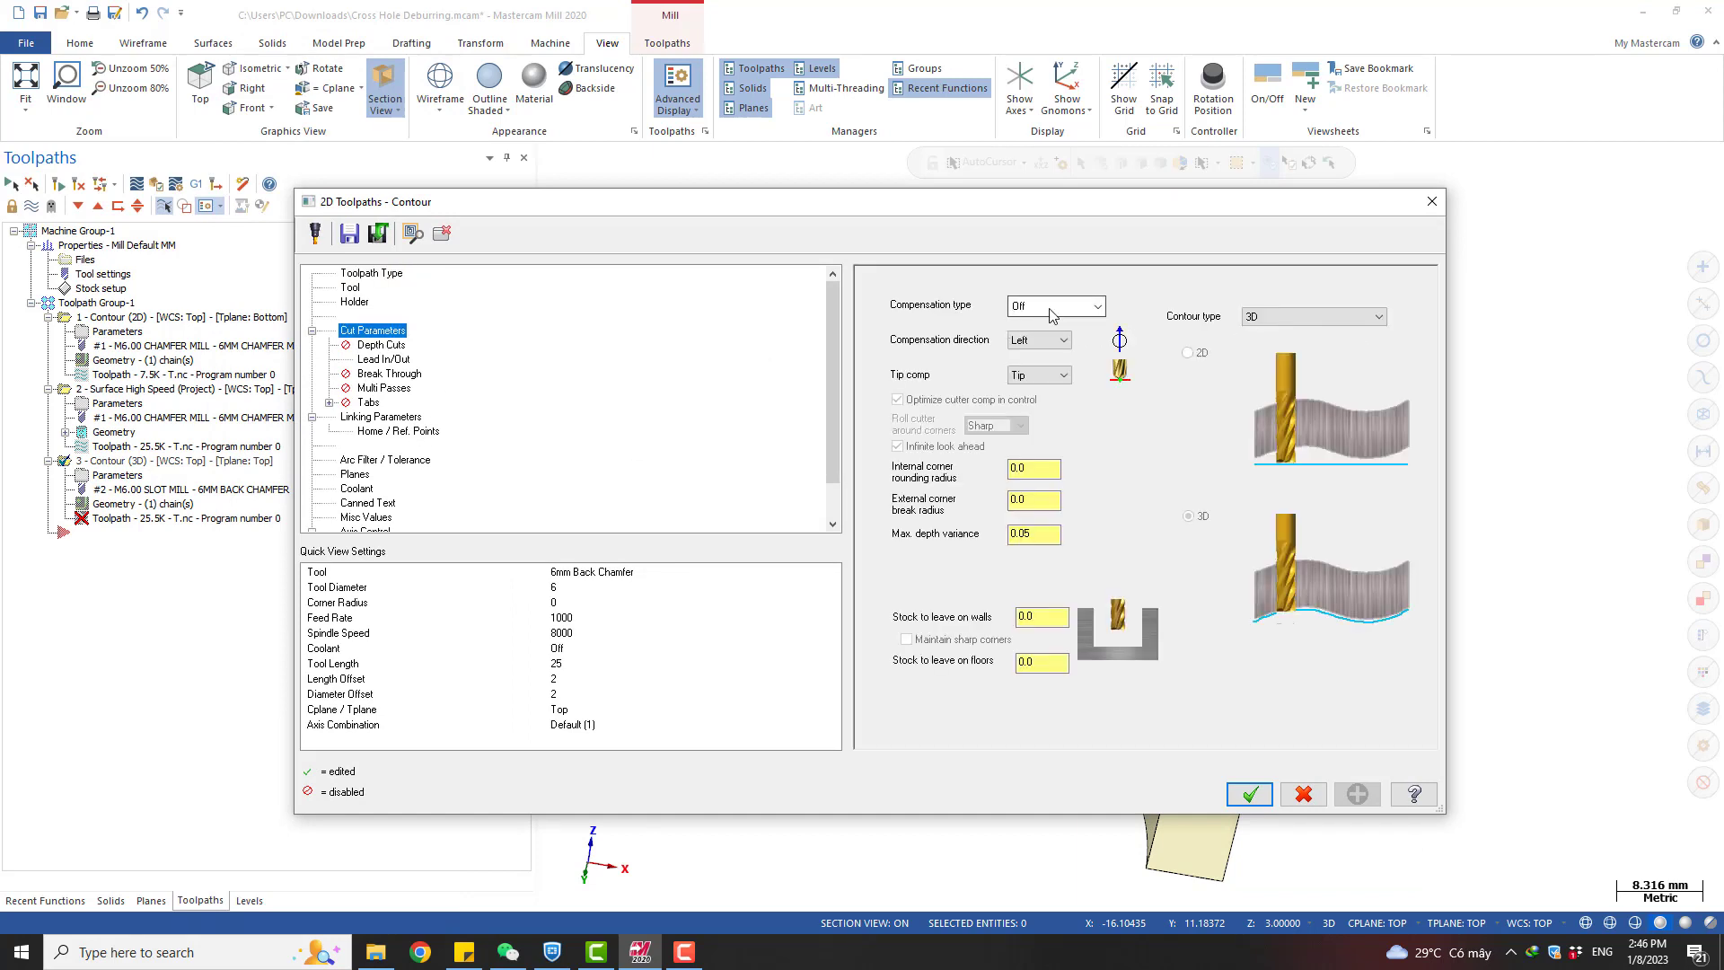
left_click(1097, 307)
left_click(1208, 503)
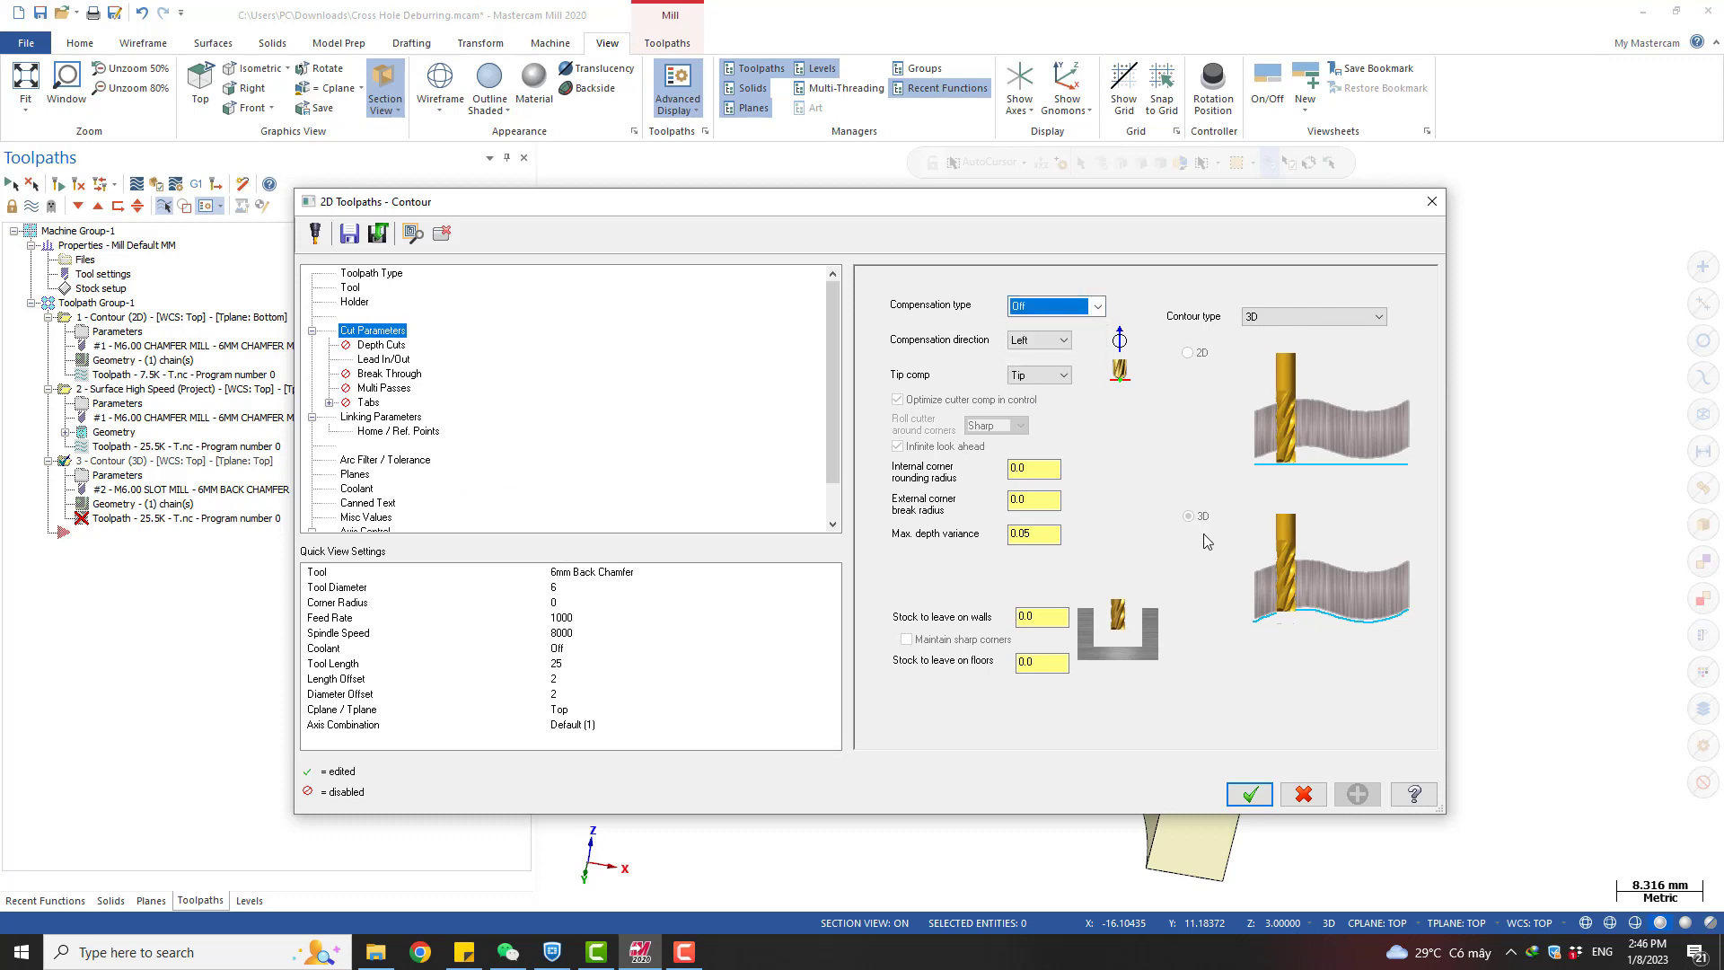
left_click(368, 417)
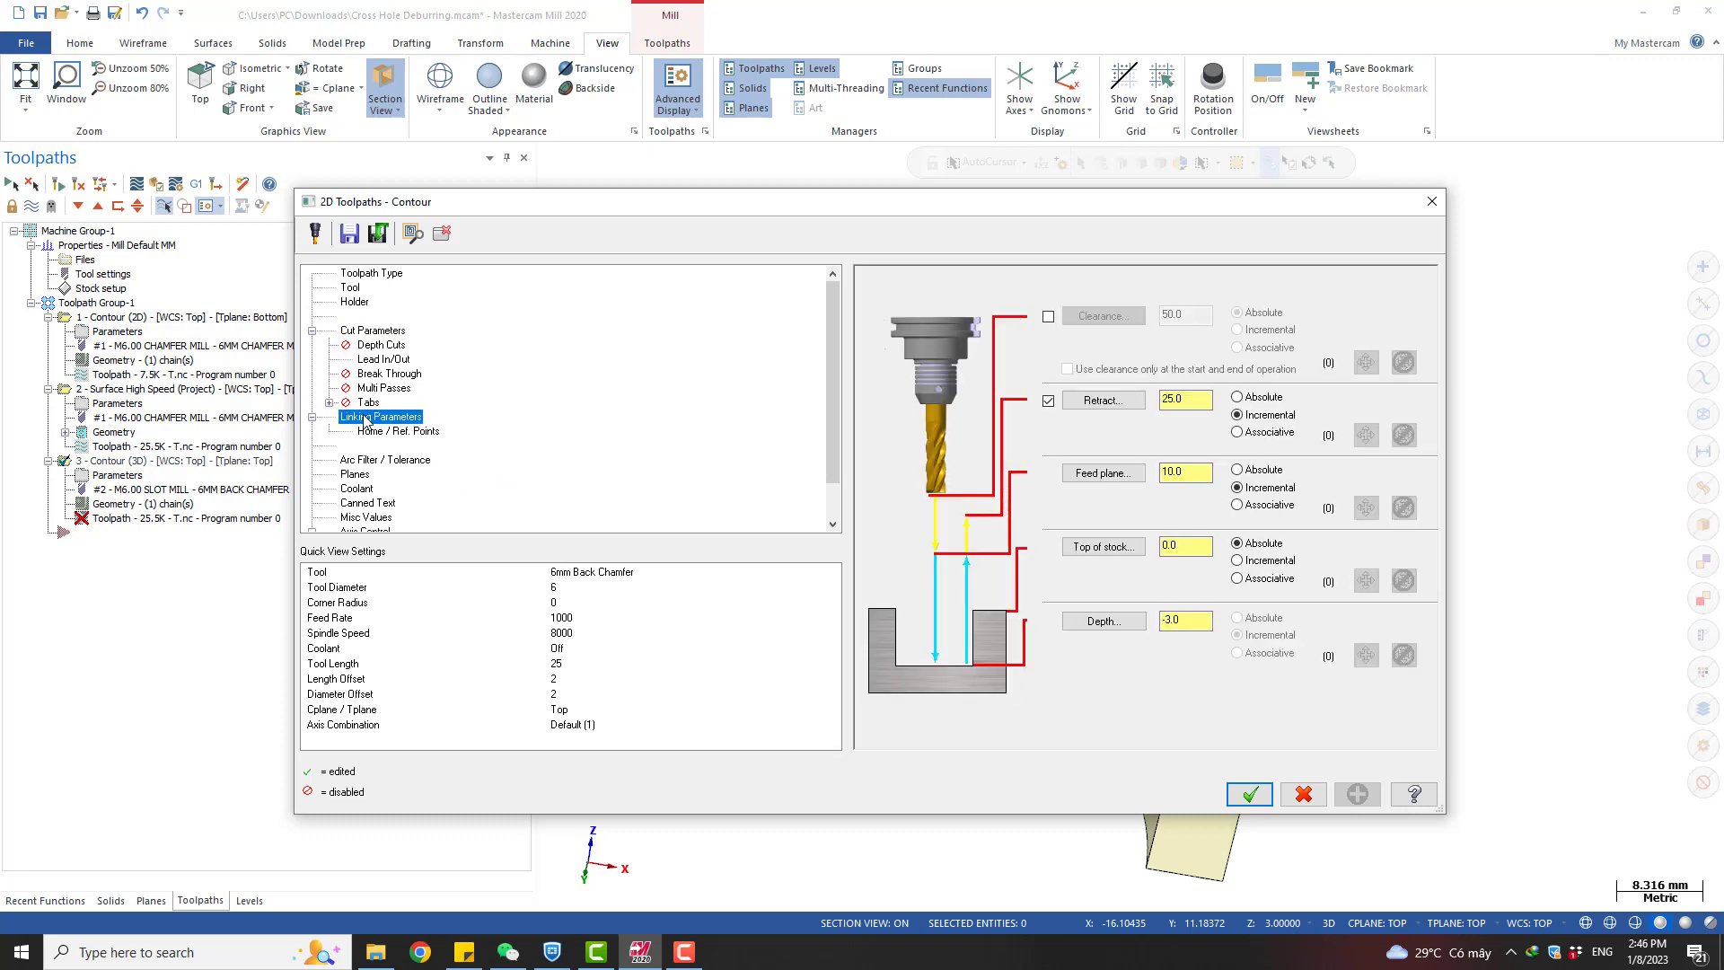
double_click(1157, 621)
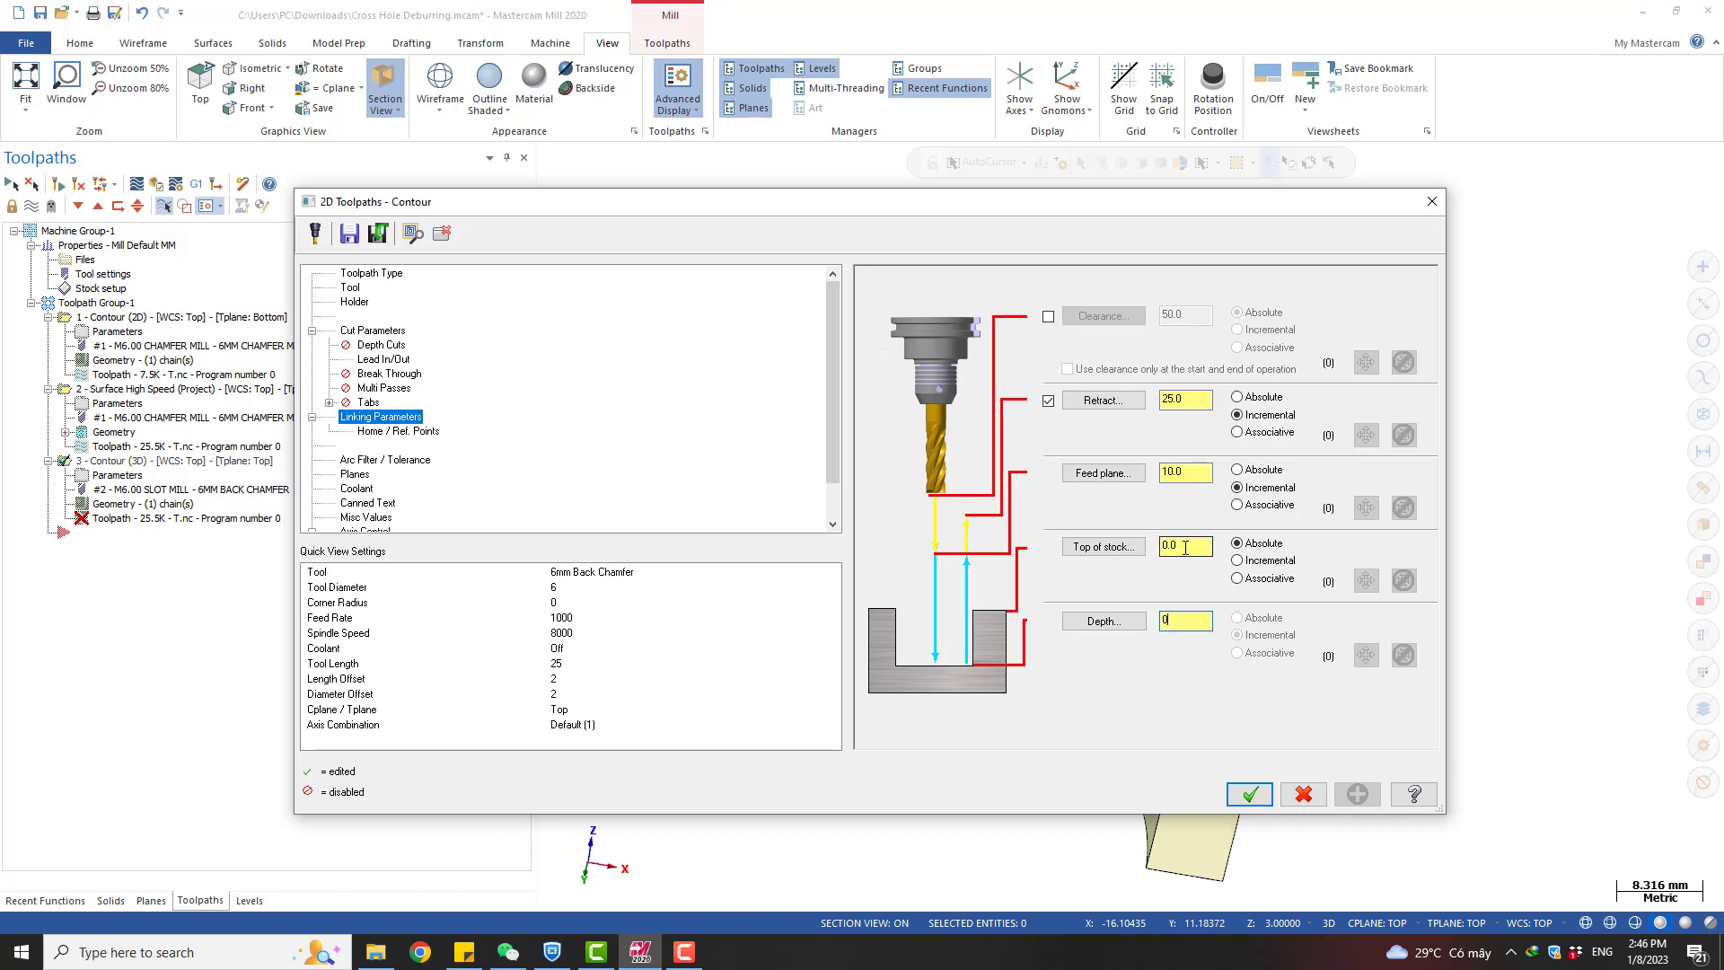
left_click(1249, 793)
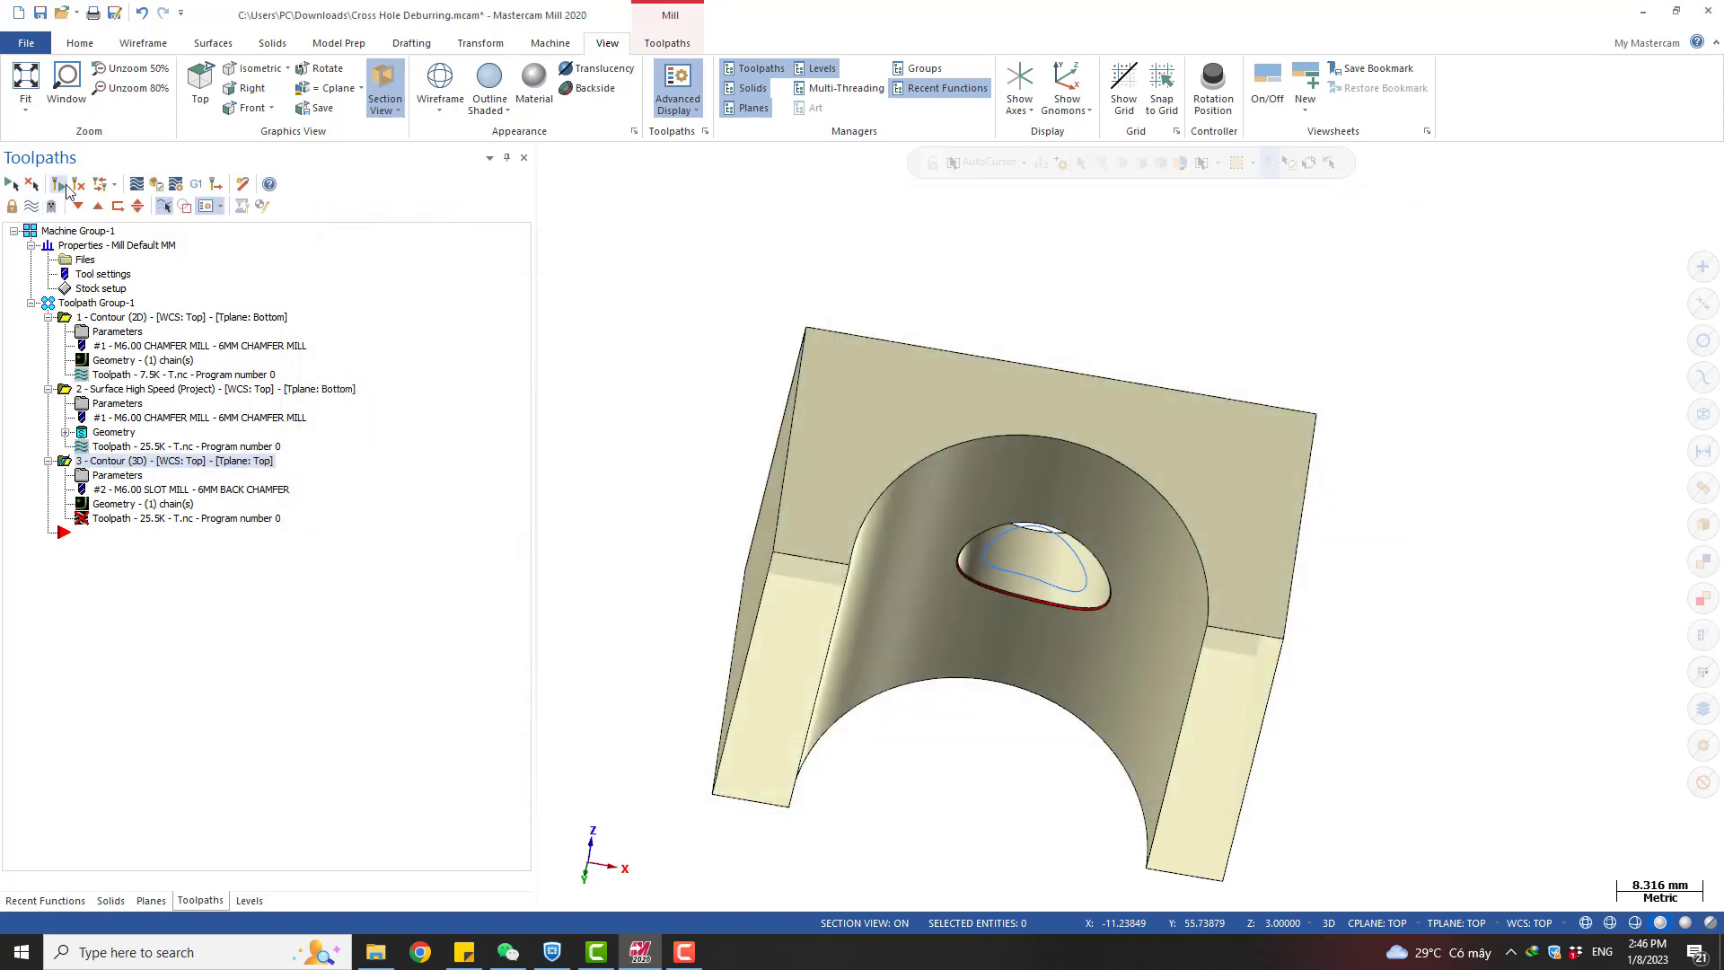
Regenerate the Contour (3D) operation, open its backplot and inspect the back chamfer tool inside the cross hole
key("alt+t")
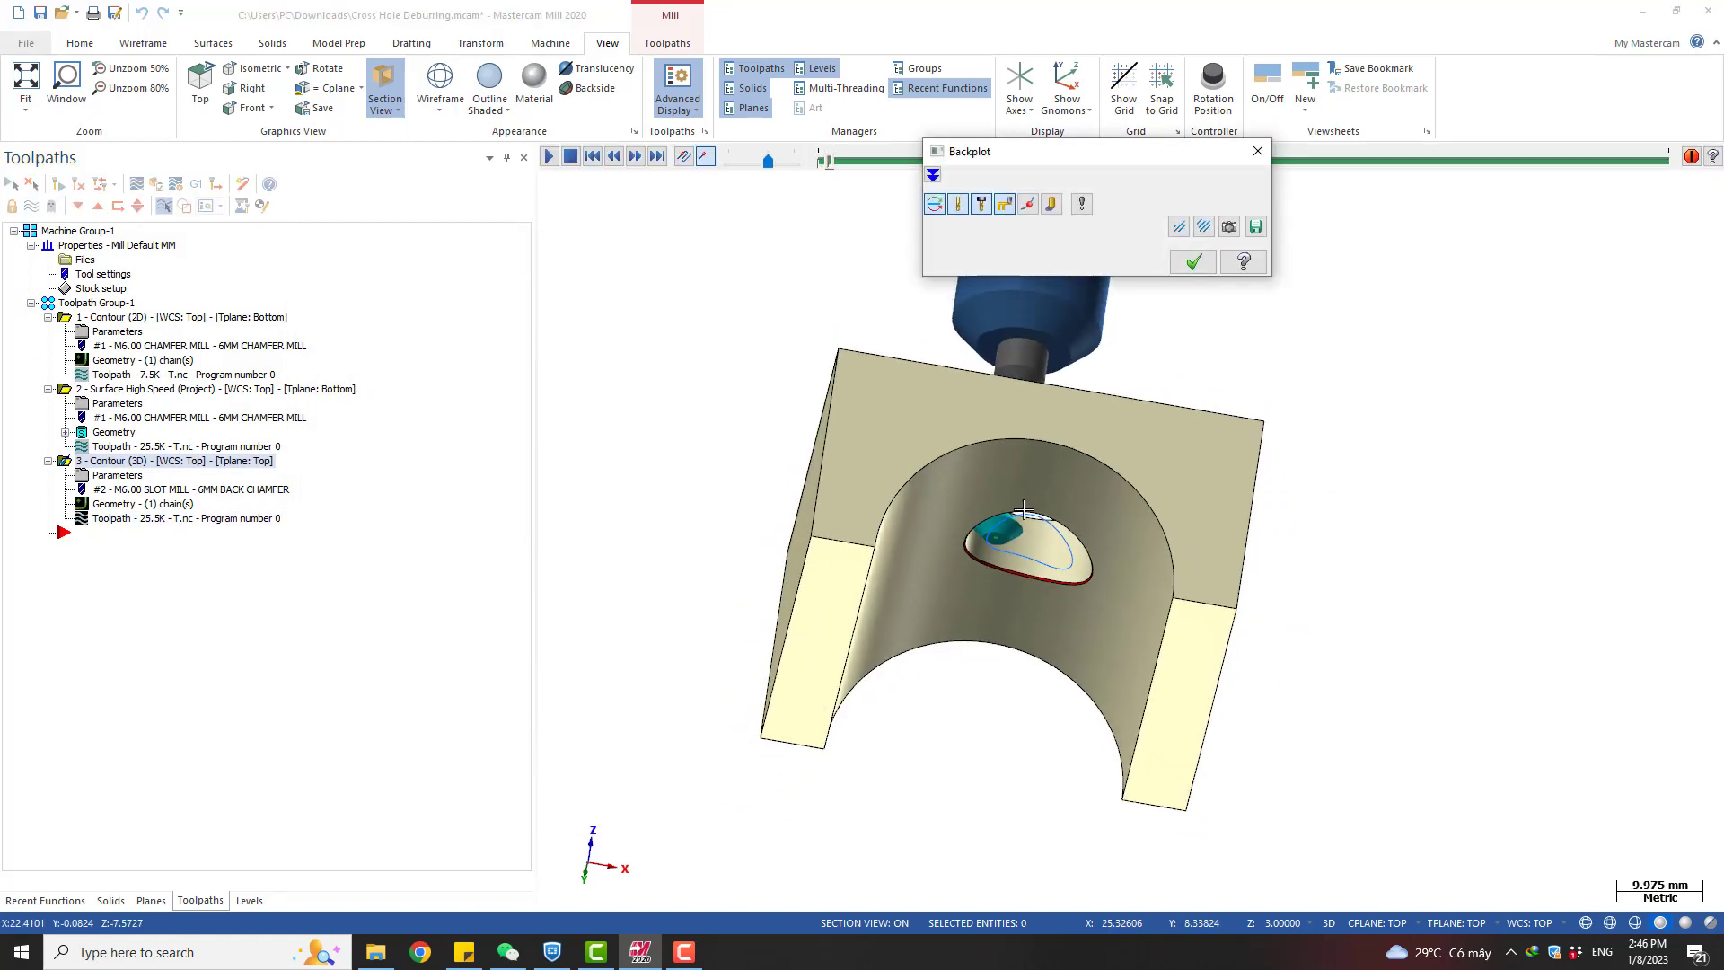
mouse_move(954, 547)
middle_mouse_down()
mouse_move(909, 554)
mouse_move(988, 554)
mouse_move(928, 544)
mouse_move(935, 525)
middle_mouse_up()
scroll(982, 557, "up", 5)
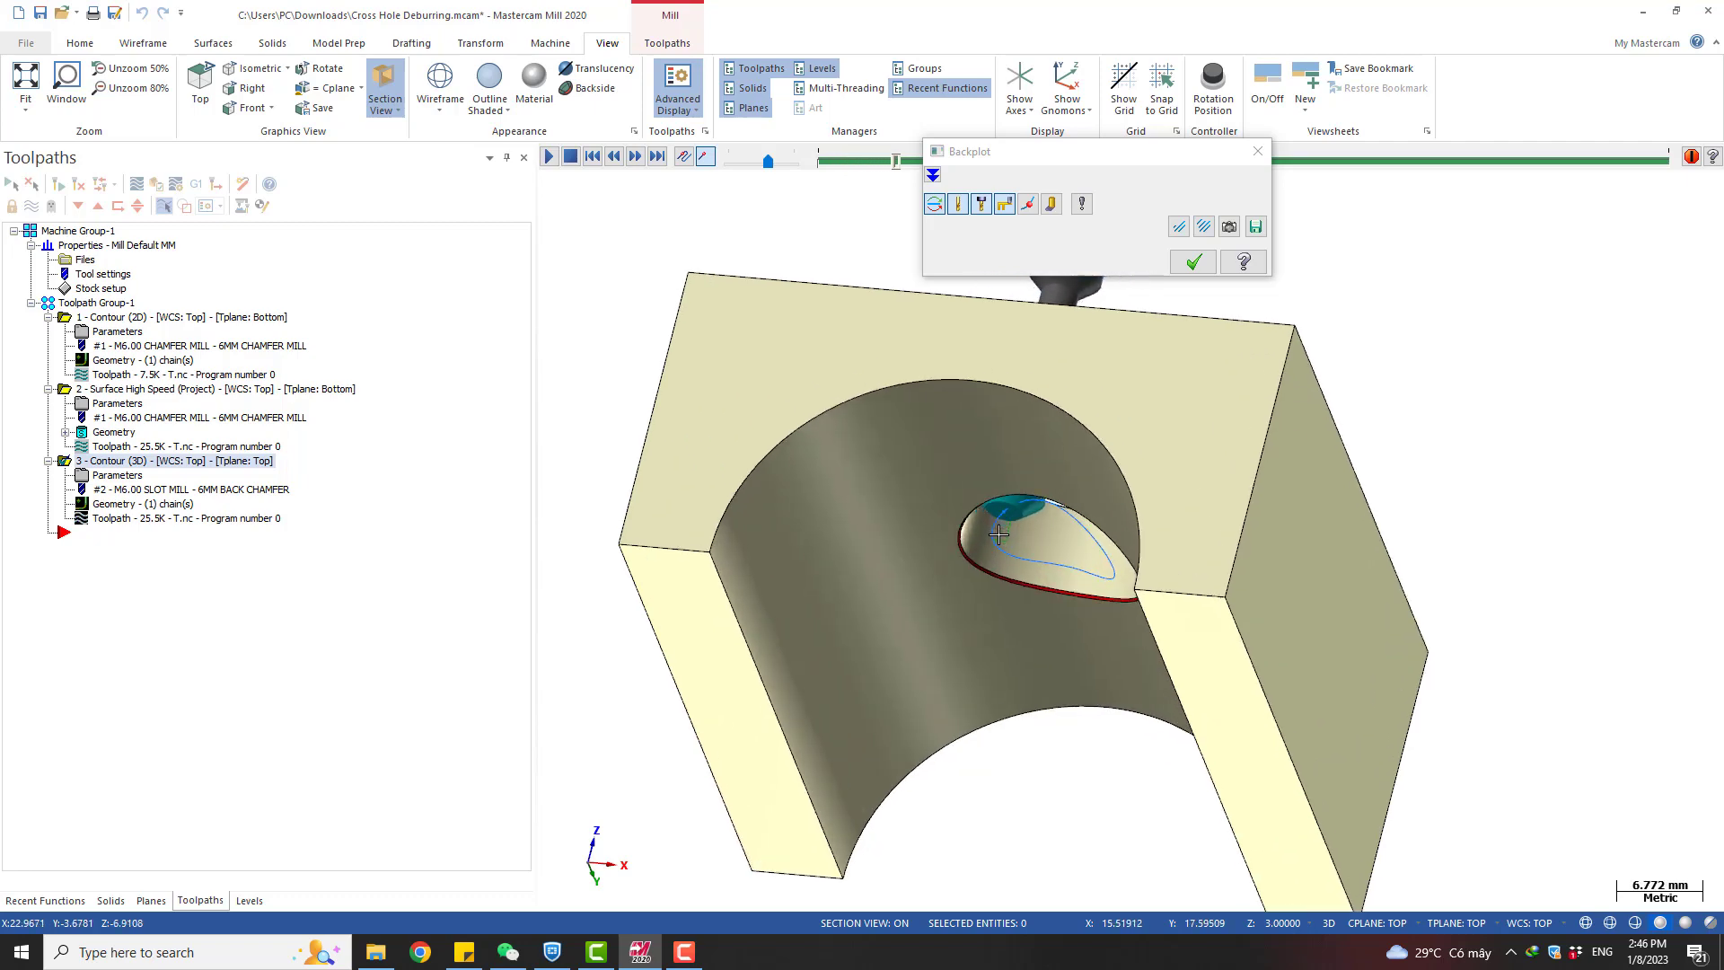
scroll(997, 512, "down", 2)
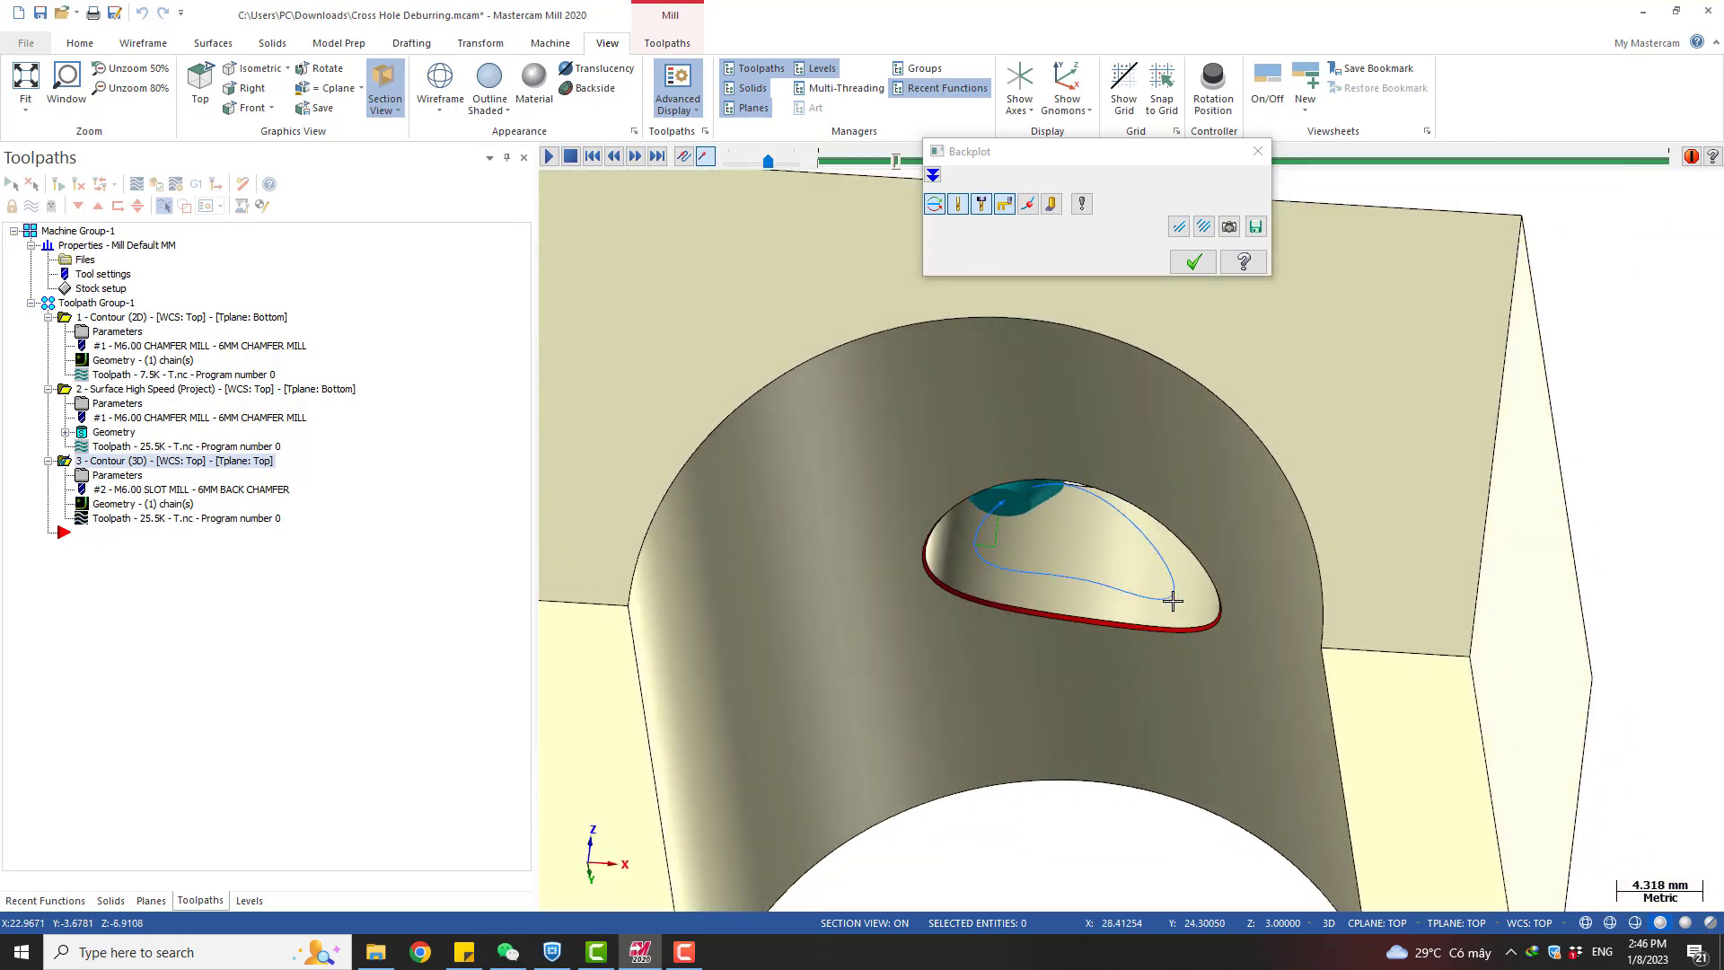
scroll(1005, 539, "down", 1)
Advance the backplot along the toolpath, inspect the back chamfer tool at the hole edge, and close Backplot
left_click_drag(1084, 159, 417, 62)
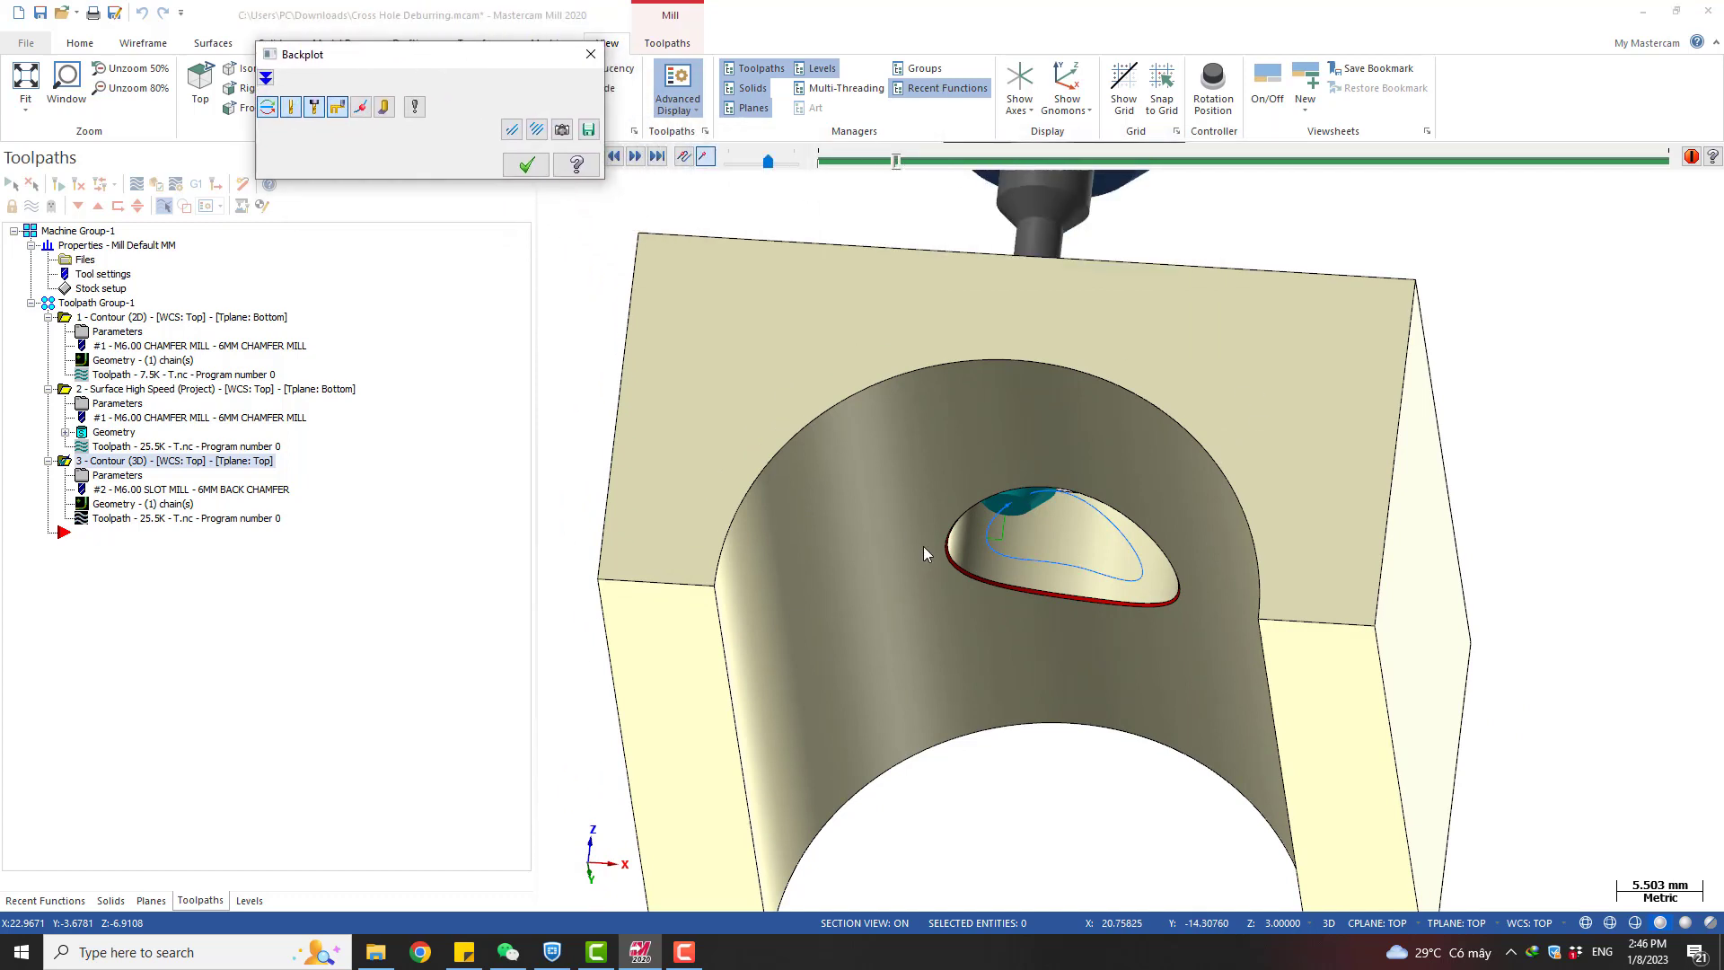
scroll(949, 561, "down", 1)
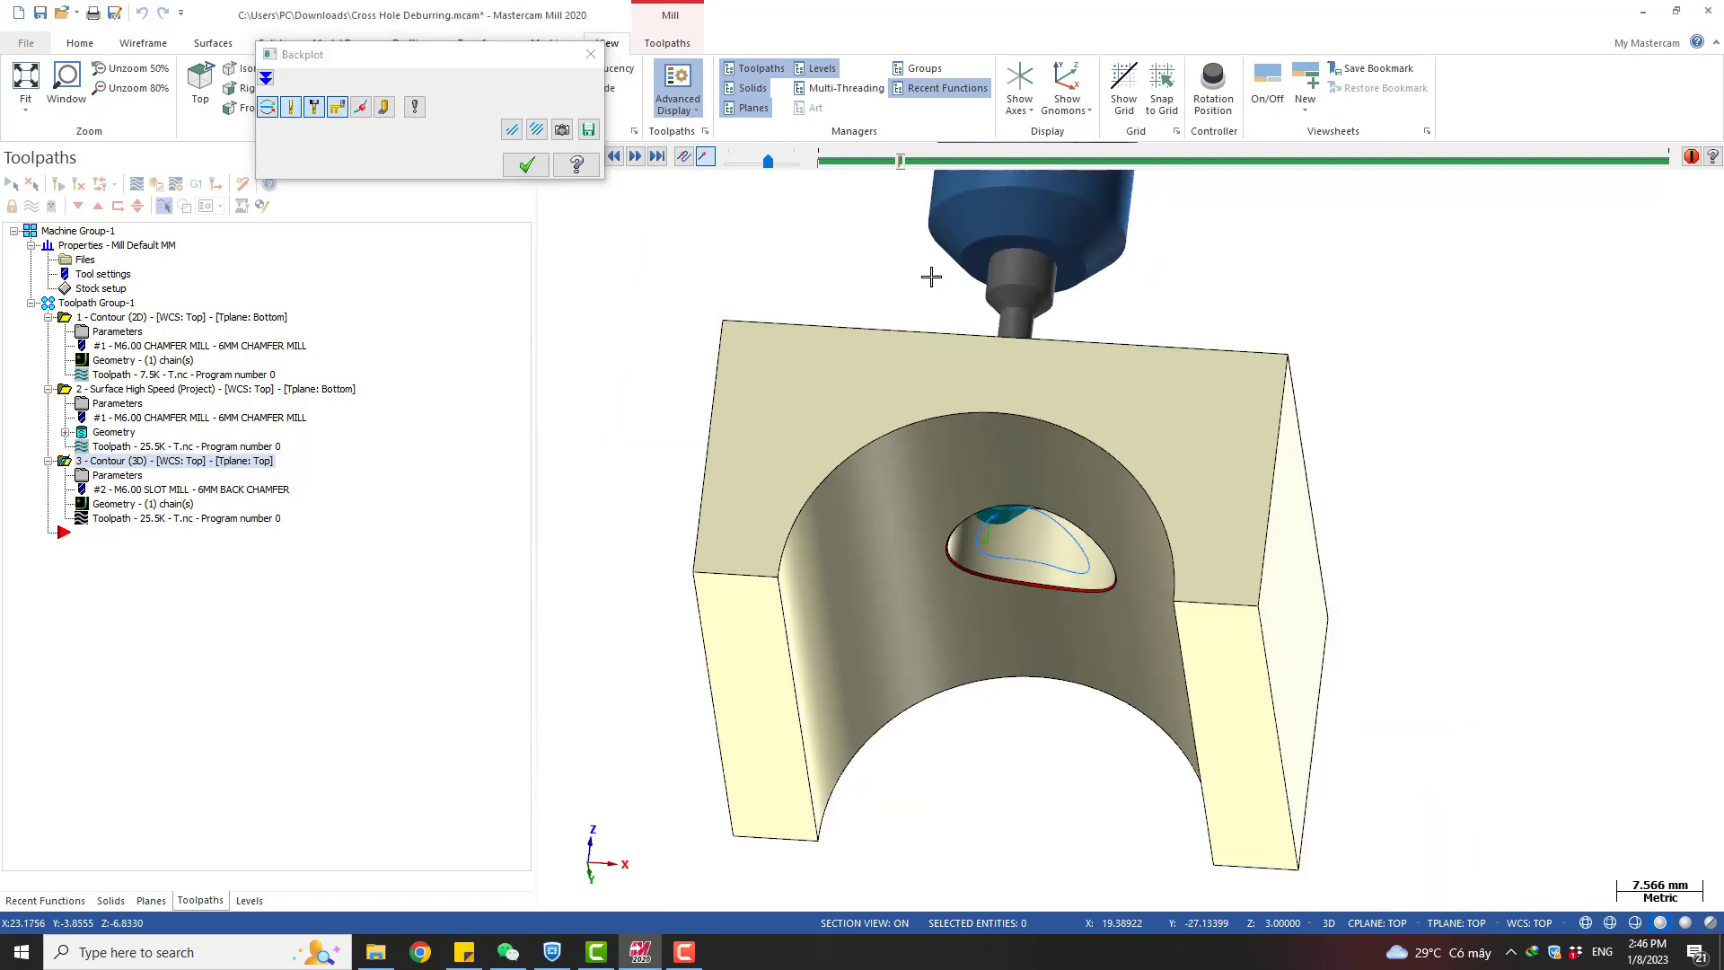
left_click_drag(925, 169, 1452, 331)
scroll(1181, 446, "up", 3)
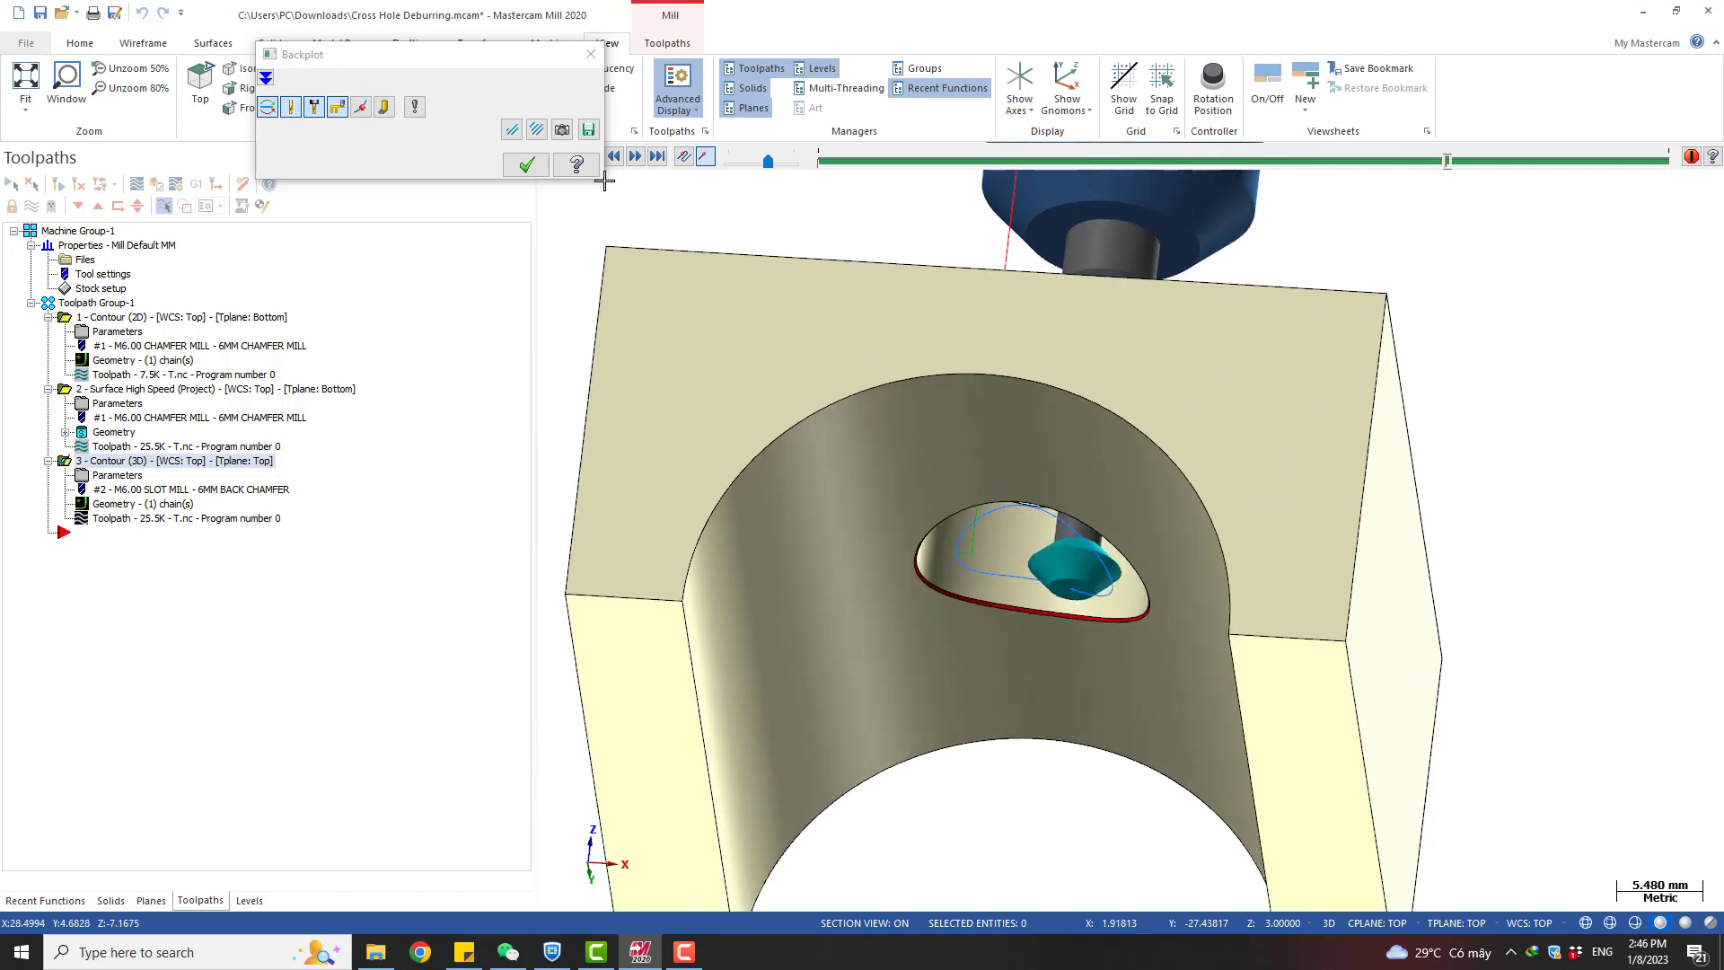
left_click(527, 166)
Hide the Part Model level and examine the toolpath curve on its own, leaving nothing selected
scroll(1080, 455, "down", 3)
middle_click_drag(1080, 455, 1060, 593)
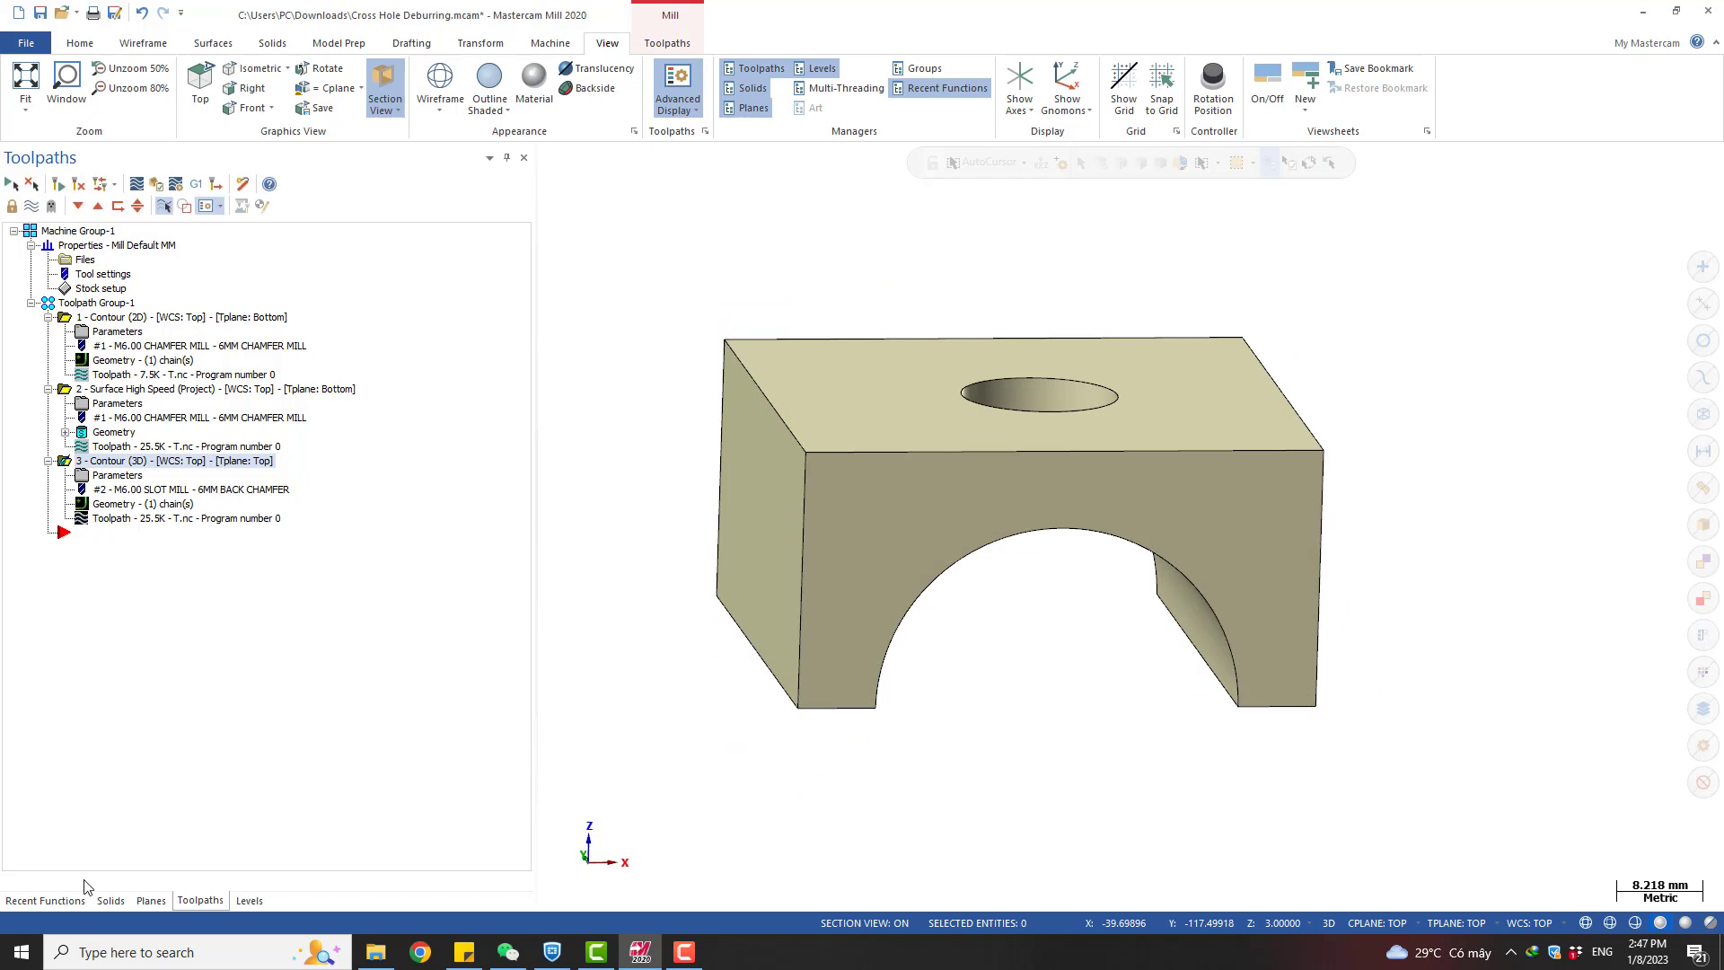
left_click(247, 900)
left_click(91, 230)
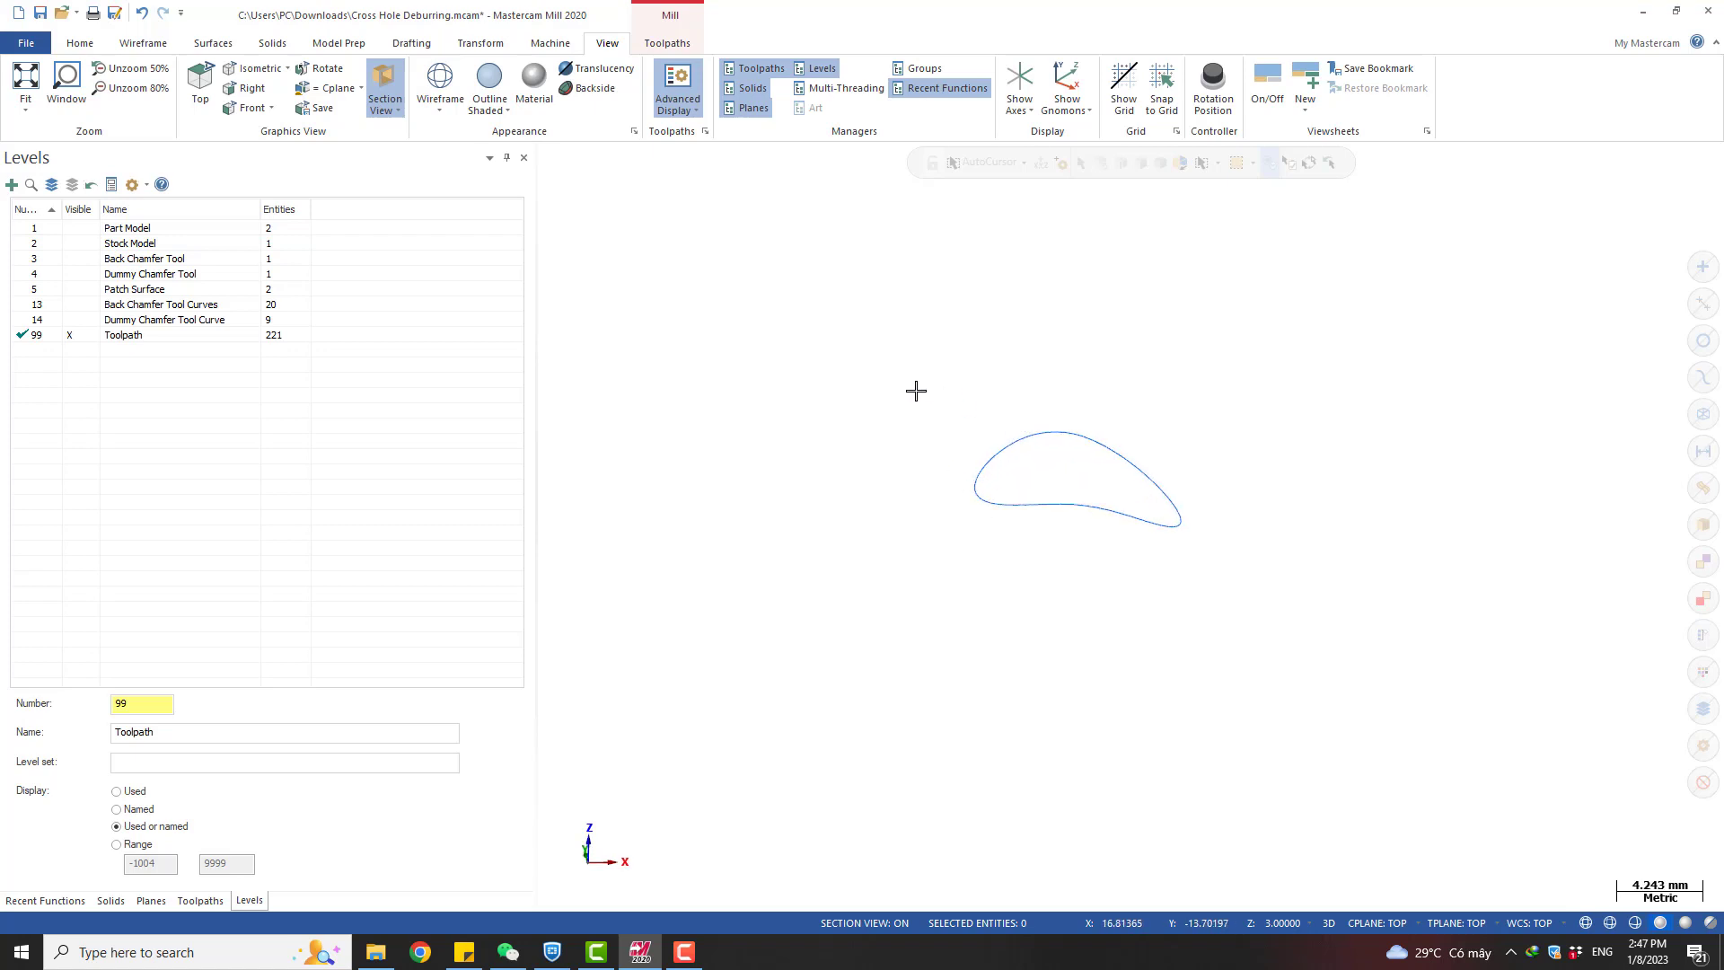
left_click_drag(916, 391, 1252, 647)
key("Escape")
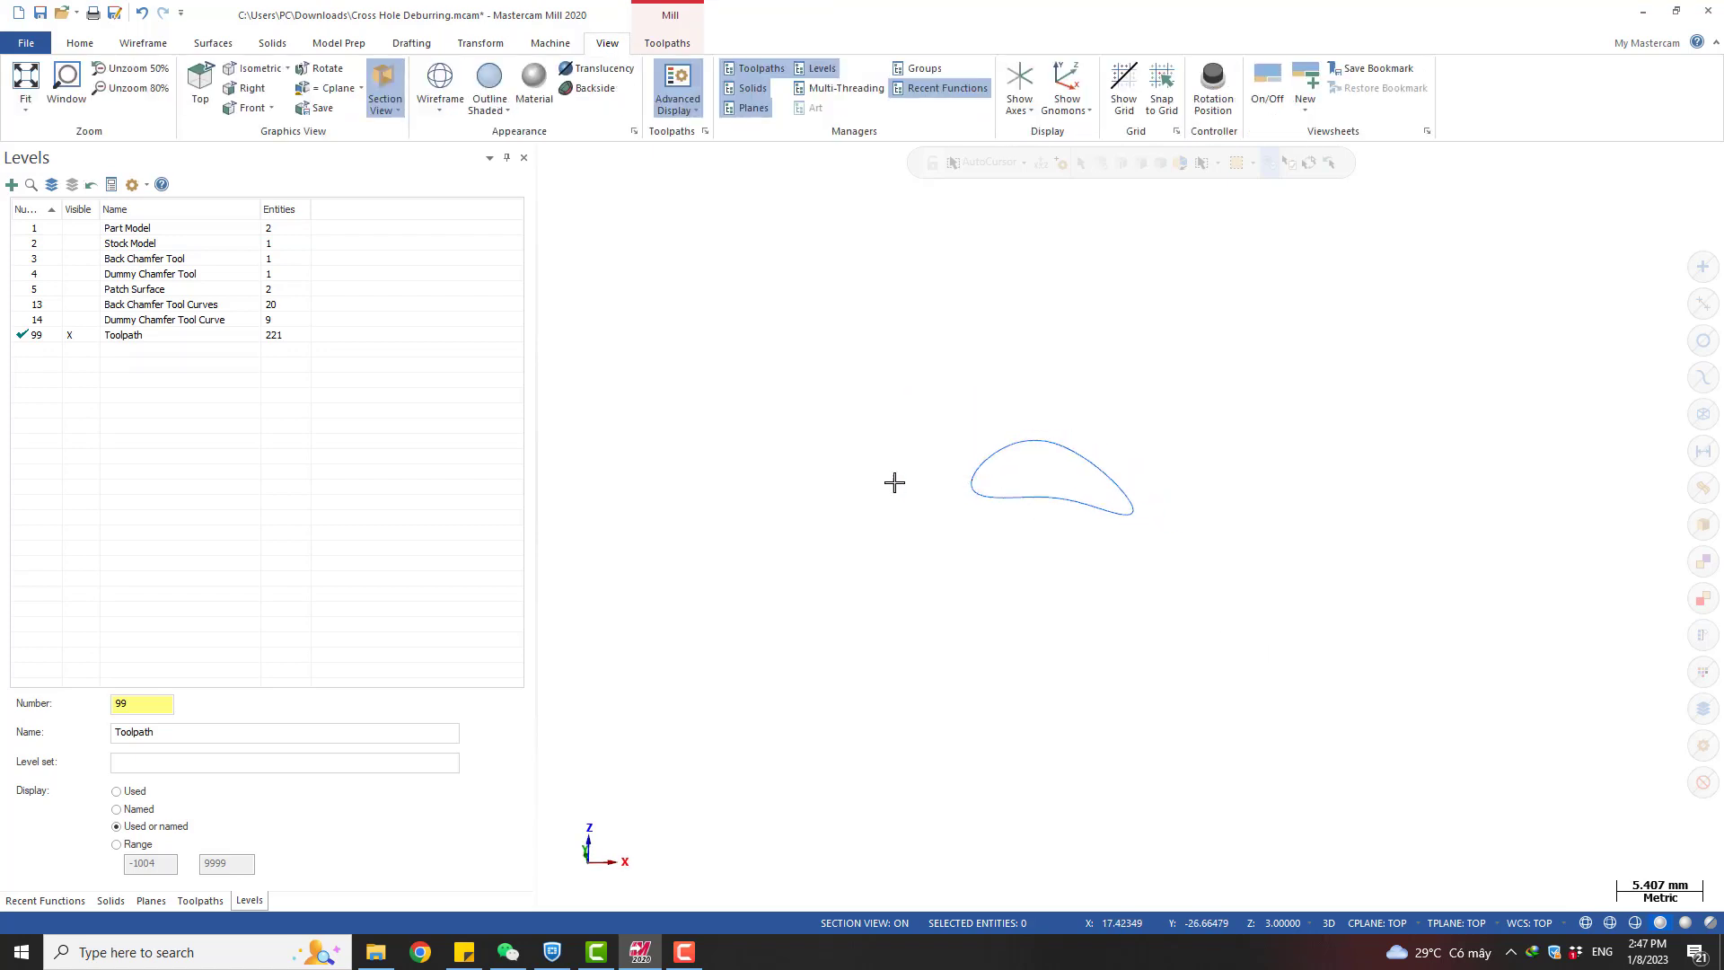
Show the Dummy Chamfer Tool Curve level and use Dynamic to move its tool profile, placing the tip's centre on the toolpath curve
middle_click_drag(875, 454, 735, 388)
left_click_drag(718, 391, 892, 774)
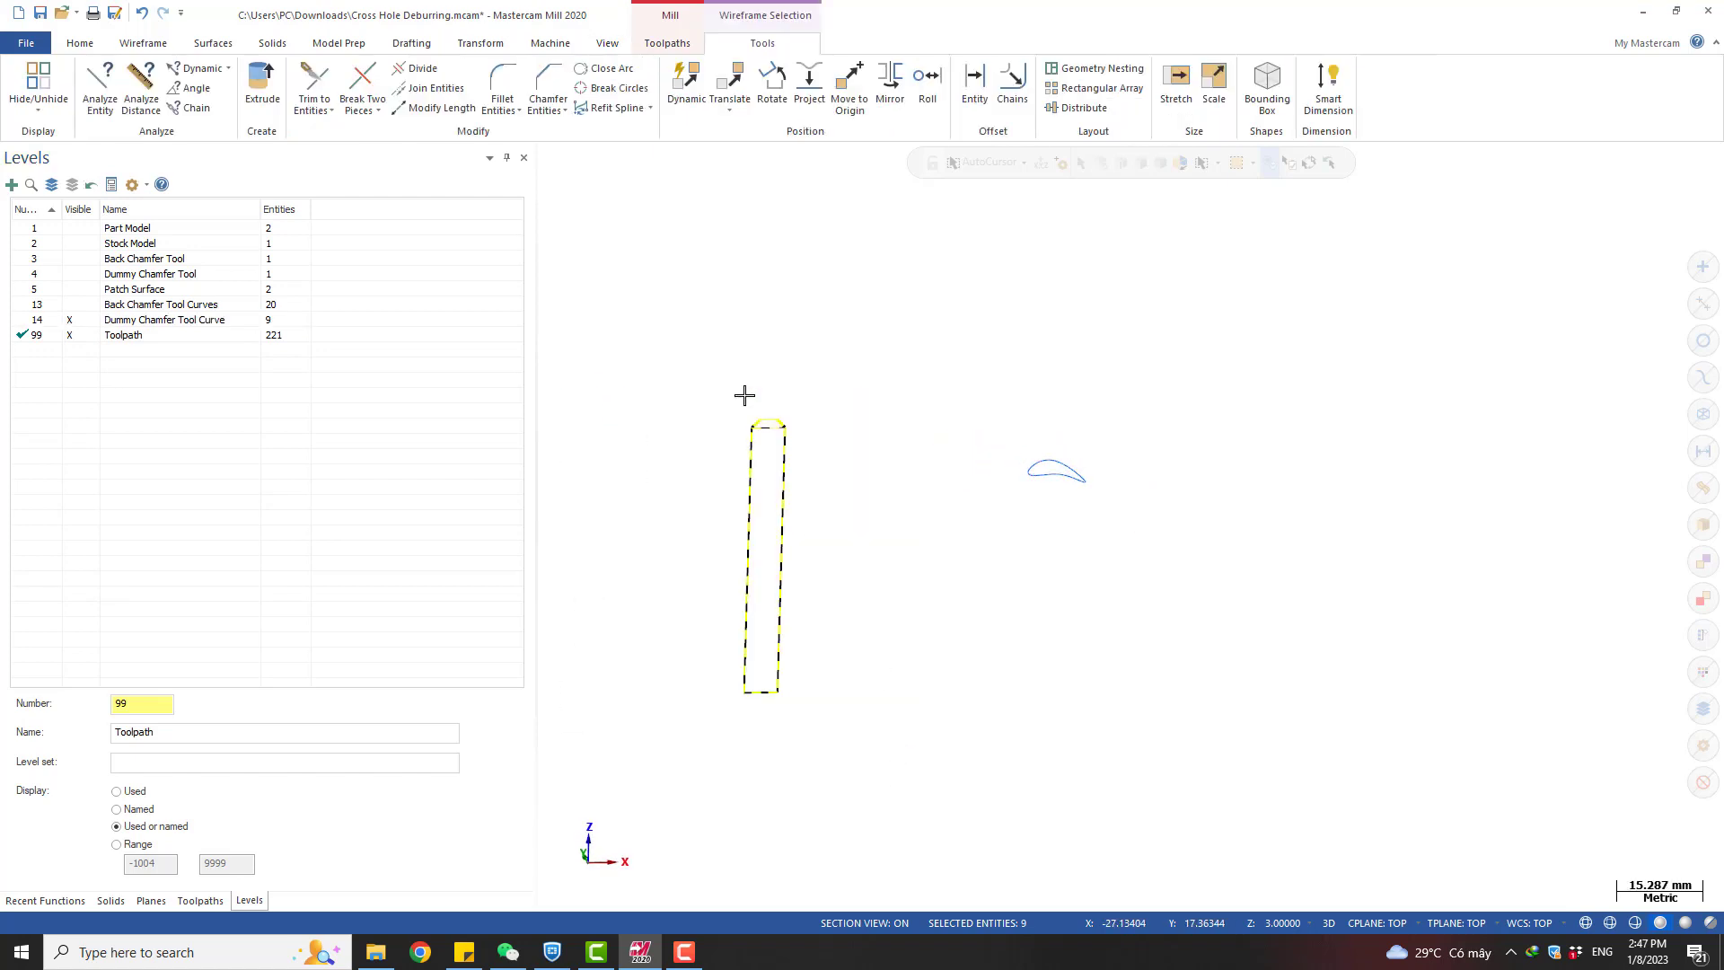
key("d")
scroll(799, 392, "up", 4)
left_click(739, 441)
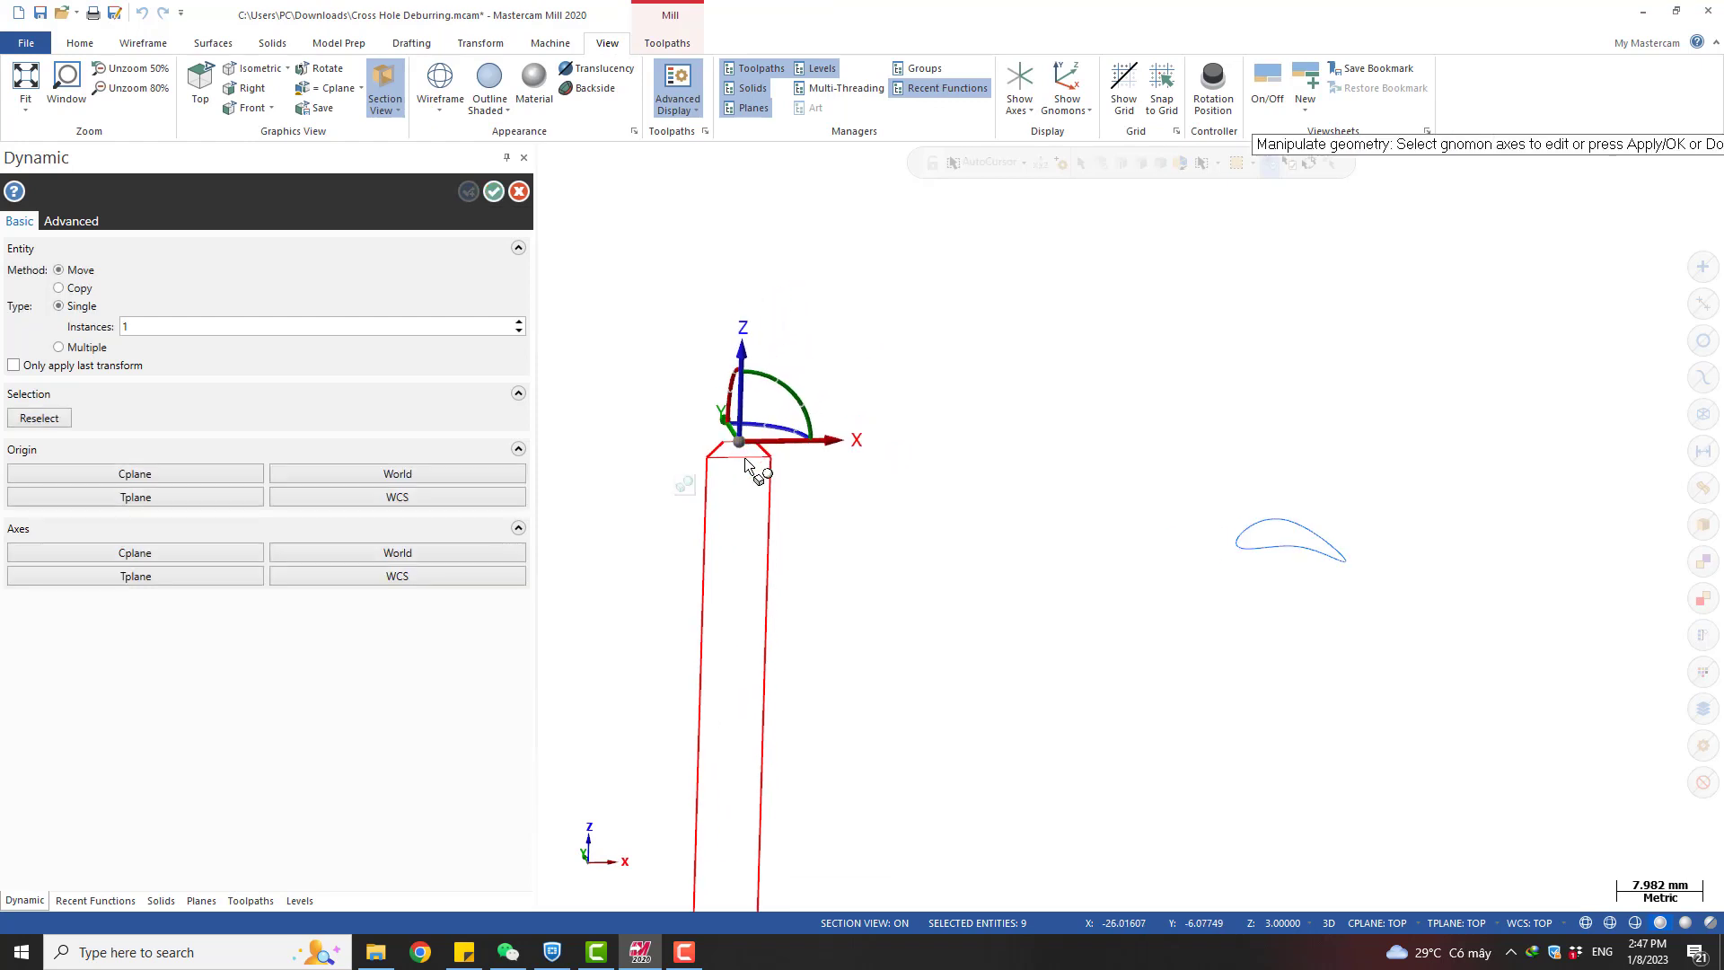
left_click(739, 442)
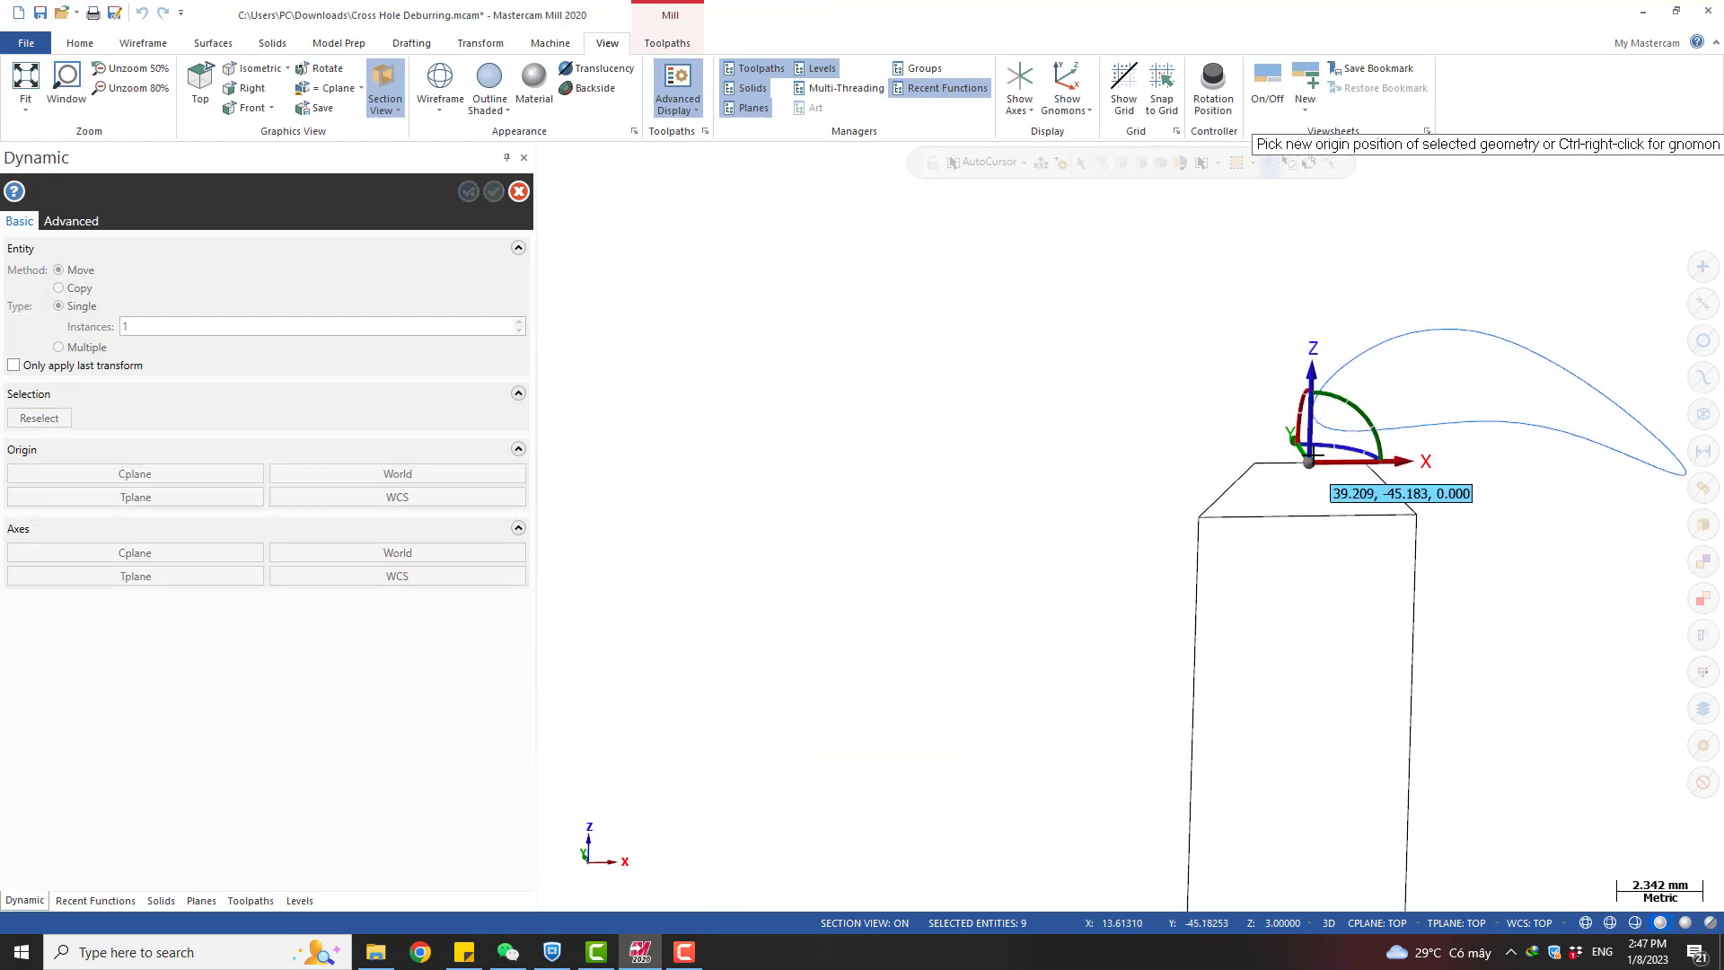
left_click(1316, 453)
scroll(993, 493, "down", 3)
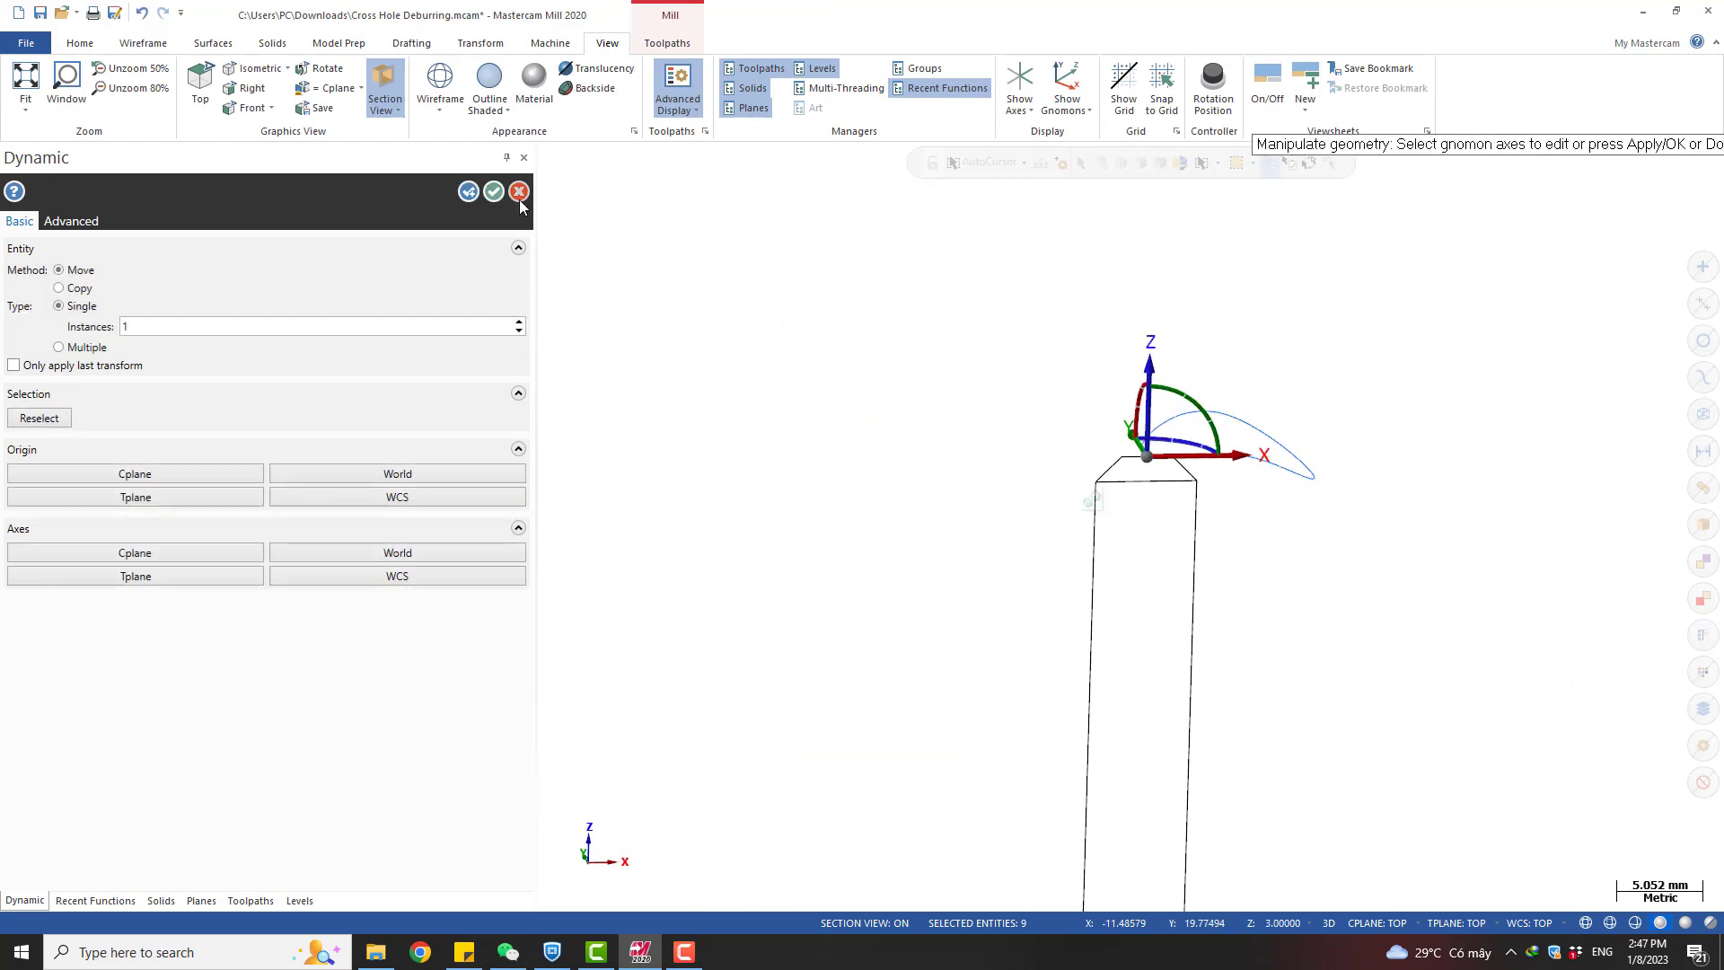
left_click(494, 192)
Show the Part Model level and examine the moved dummy tool profile against the cross hole's edge
scroll(966, 473, "down", 3)
middle_click_drag(1158, 528, 1048, 567)
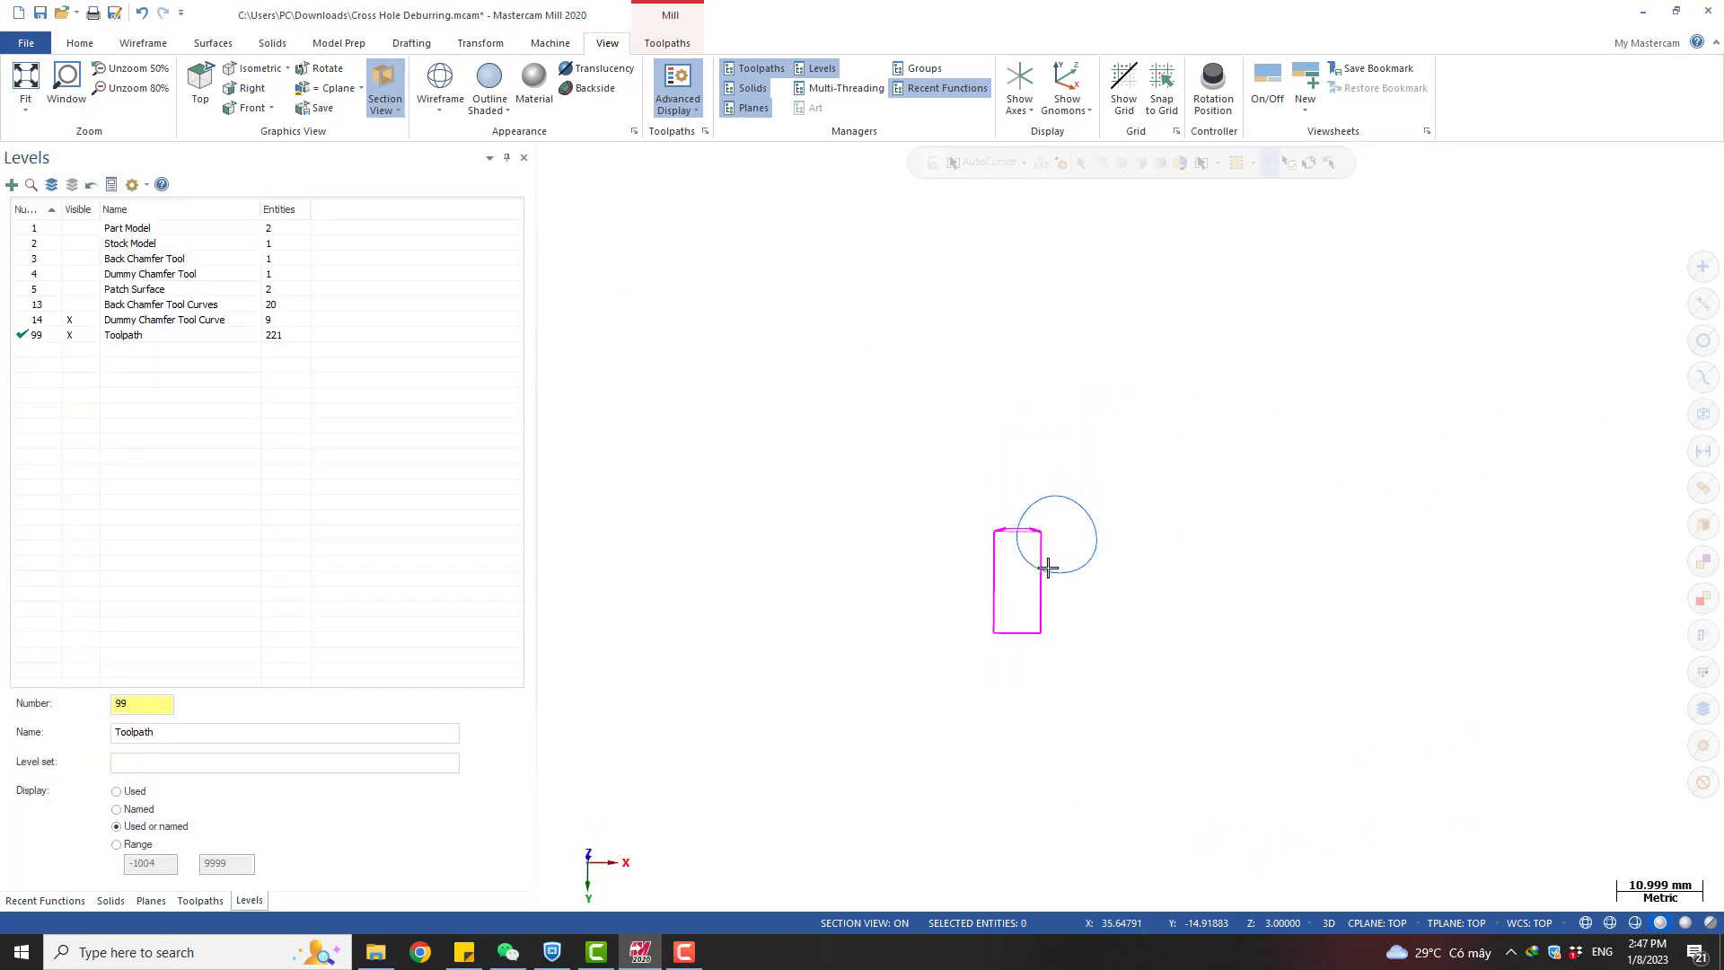
left_click(74, 230)
scroll(993, 412, "down", 1)
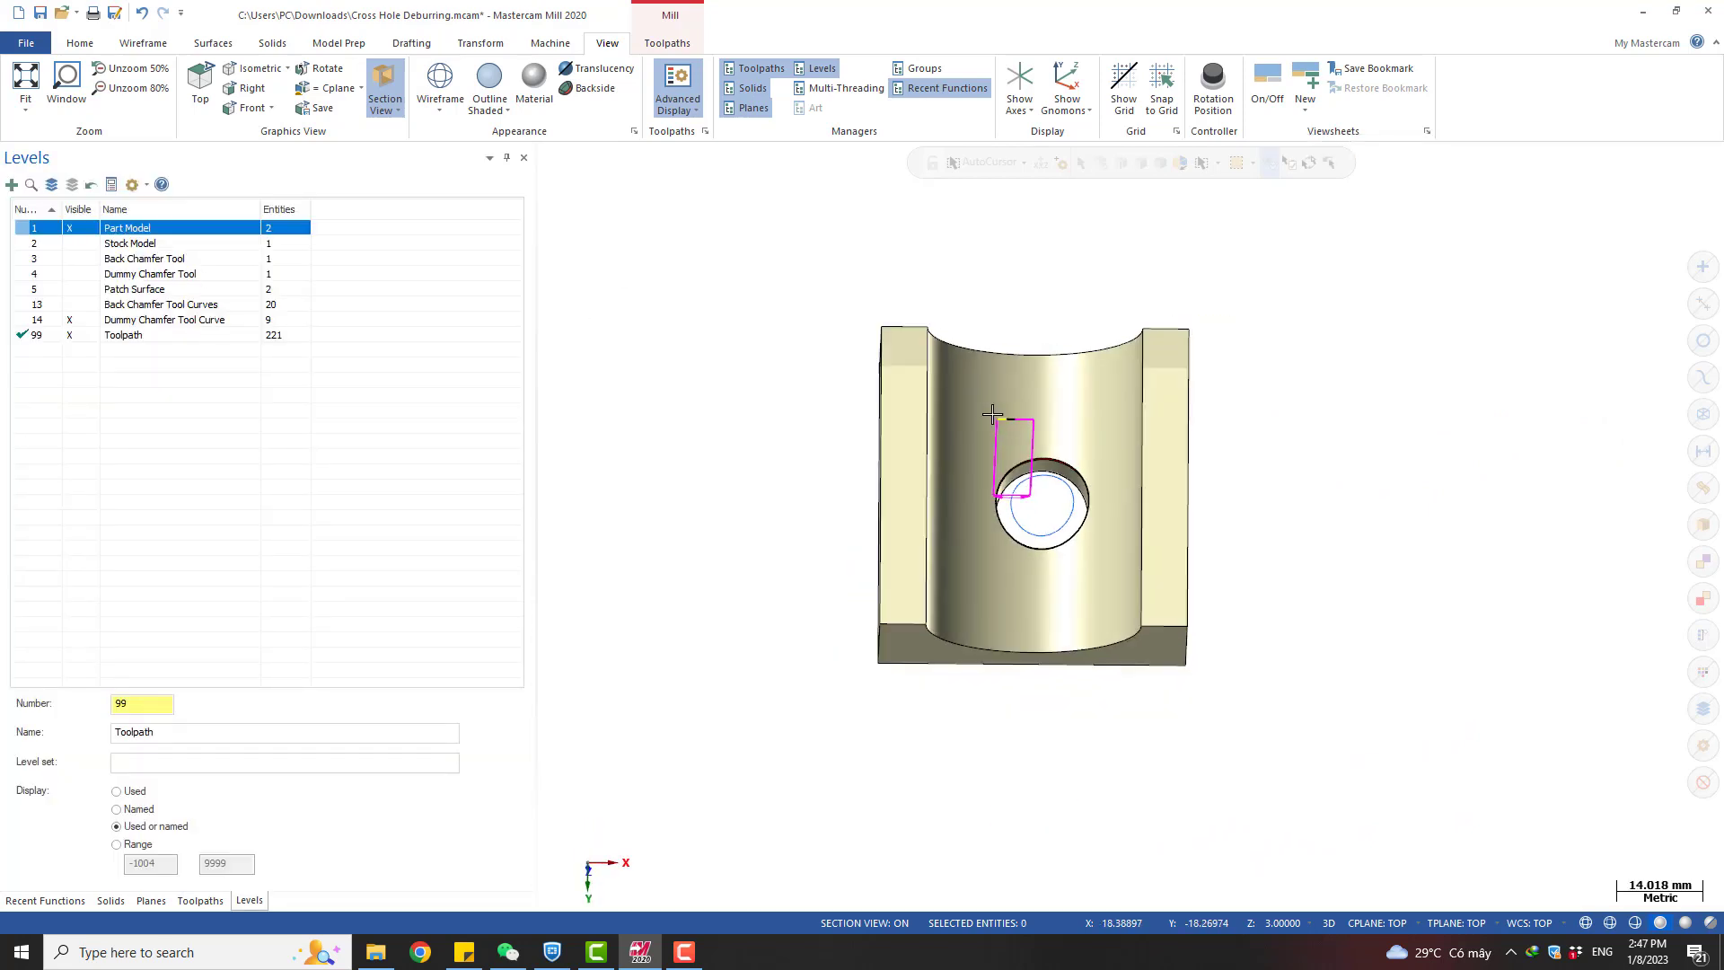
middle_click_drag(994, 444, 998, 393)
scroll(1020, 507, "up", 2)
Backplot the Surface High Speed (Project) operation, compare the chamfer mill with the moved profile at the hole edge, and close Backplot
left_click(216, 901)
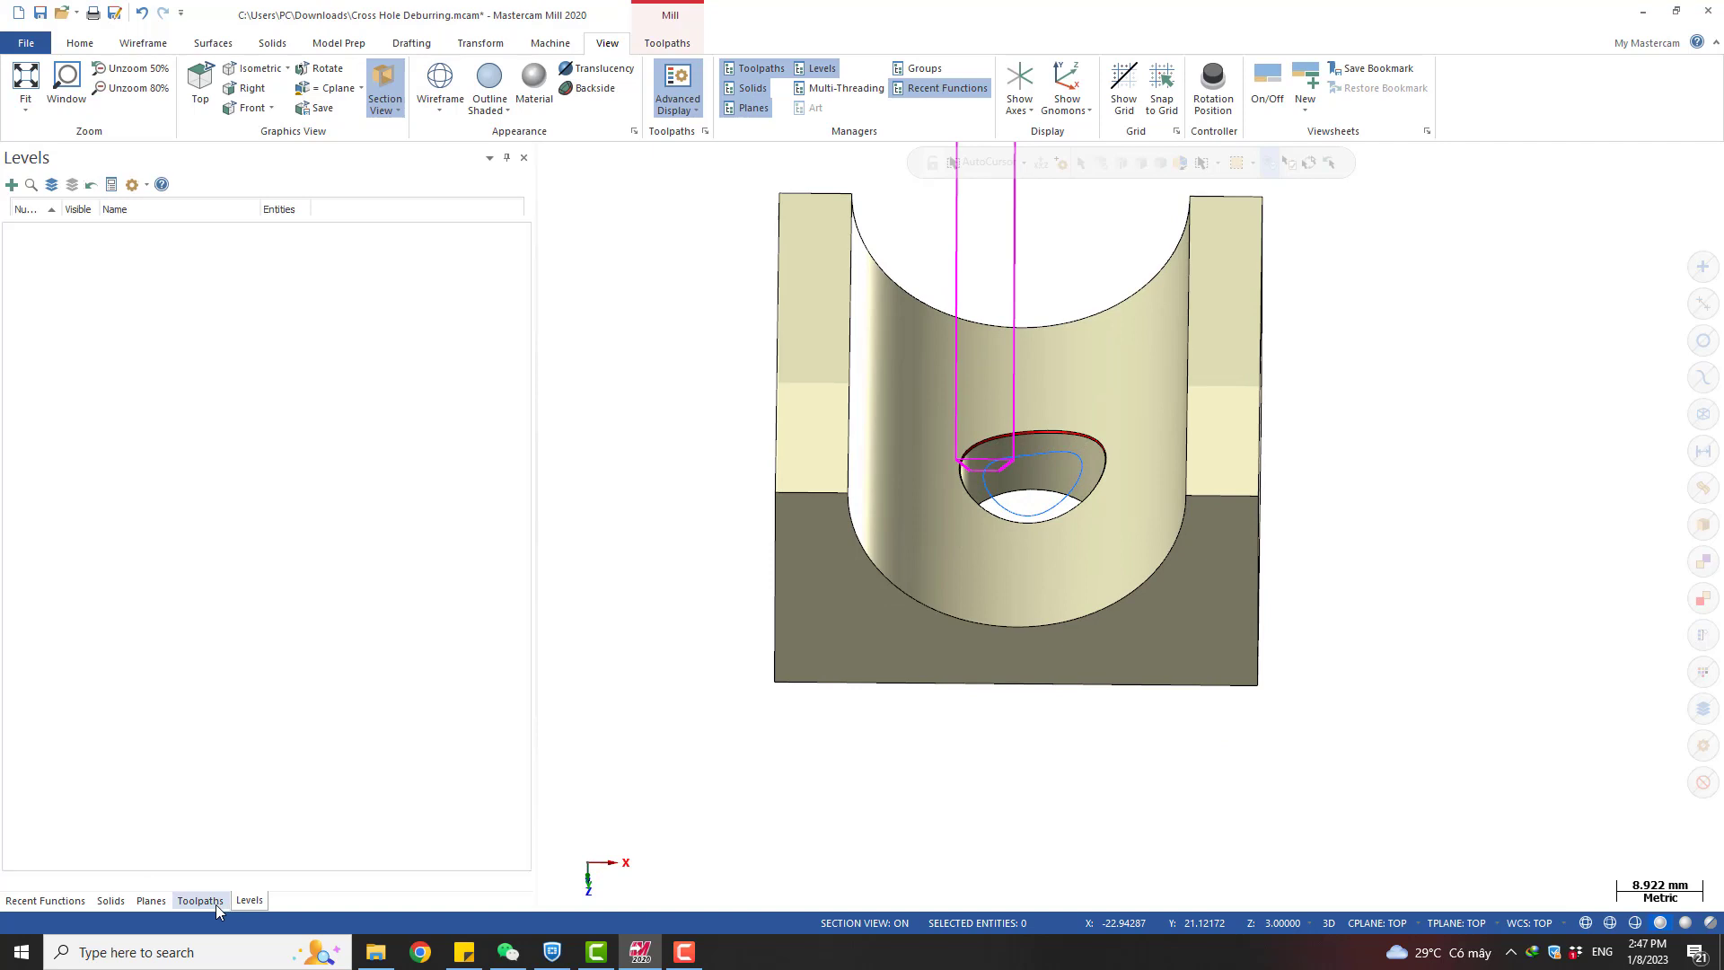
left_click(135, 388)
key("alt+t")
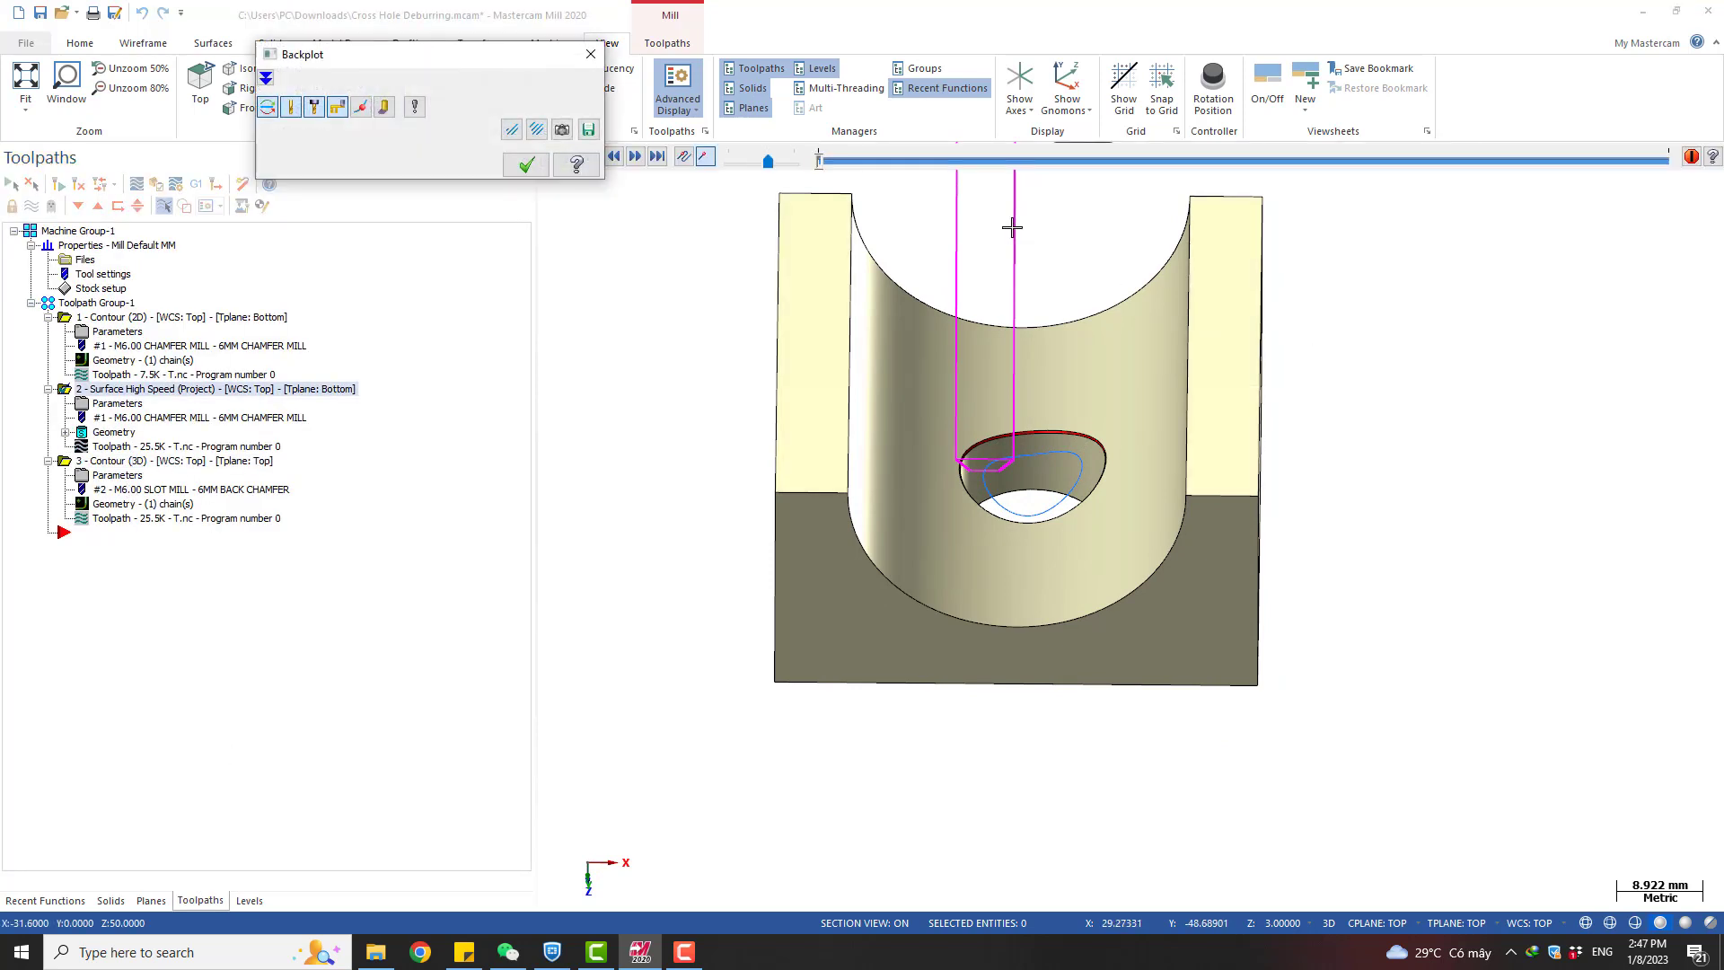
left_click_drag(818, 158, 1247, 193)
scroll(965, 362, "up", 1)
mouse_move(965, 362)
middle_mouse_down()
mouse_move(959, 314)
mouse_move(964, 342)
middle_mouse_up()
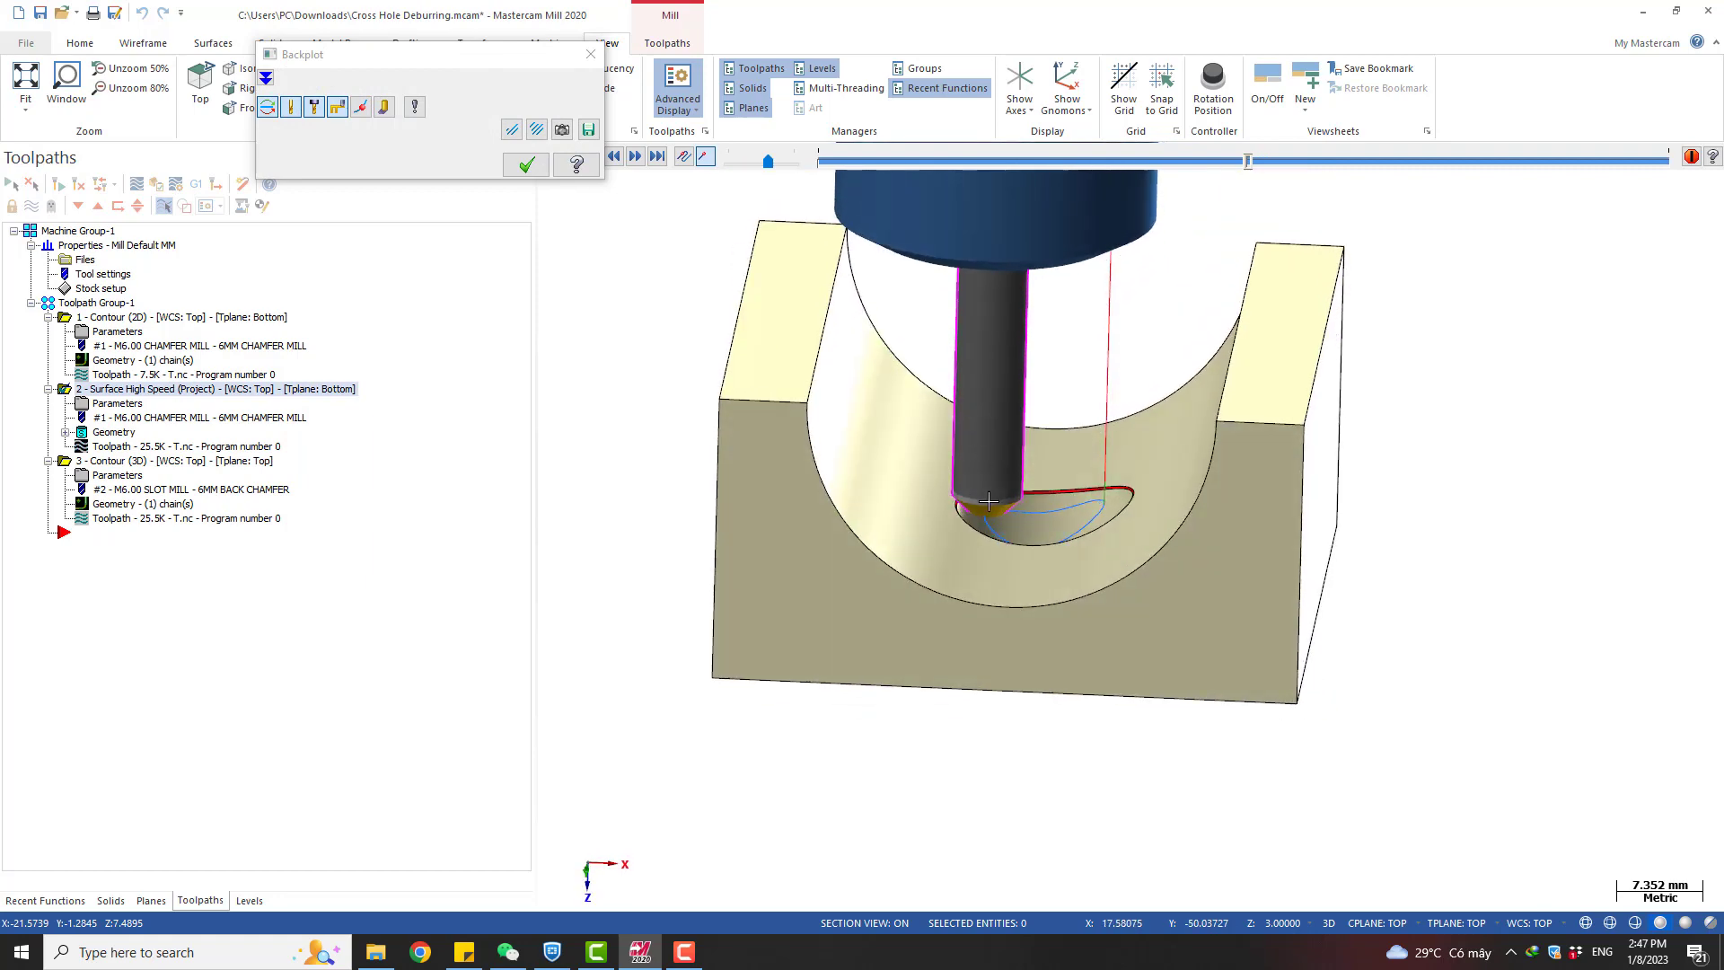
scroll(999, 507, "up", 2)
scroll(998, 507, "up", 3)
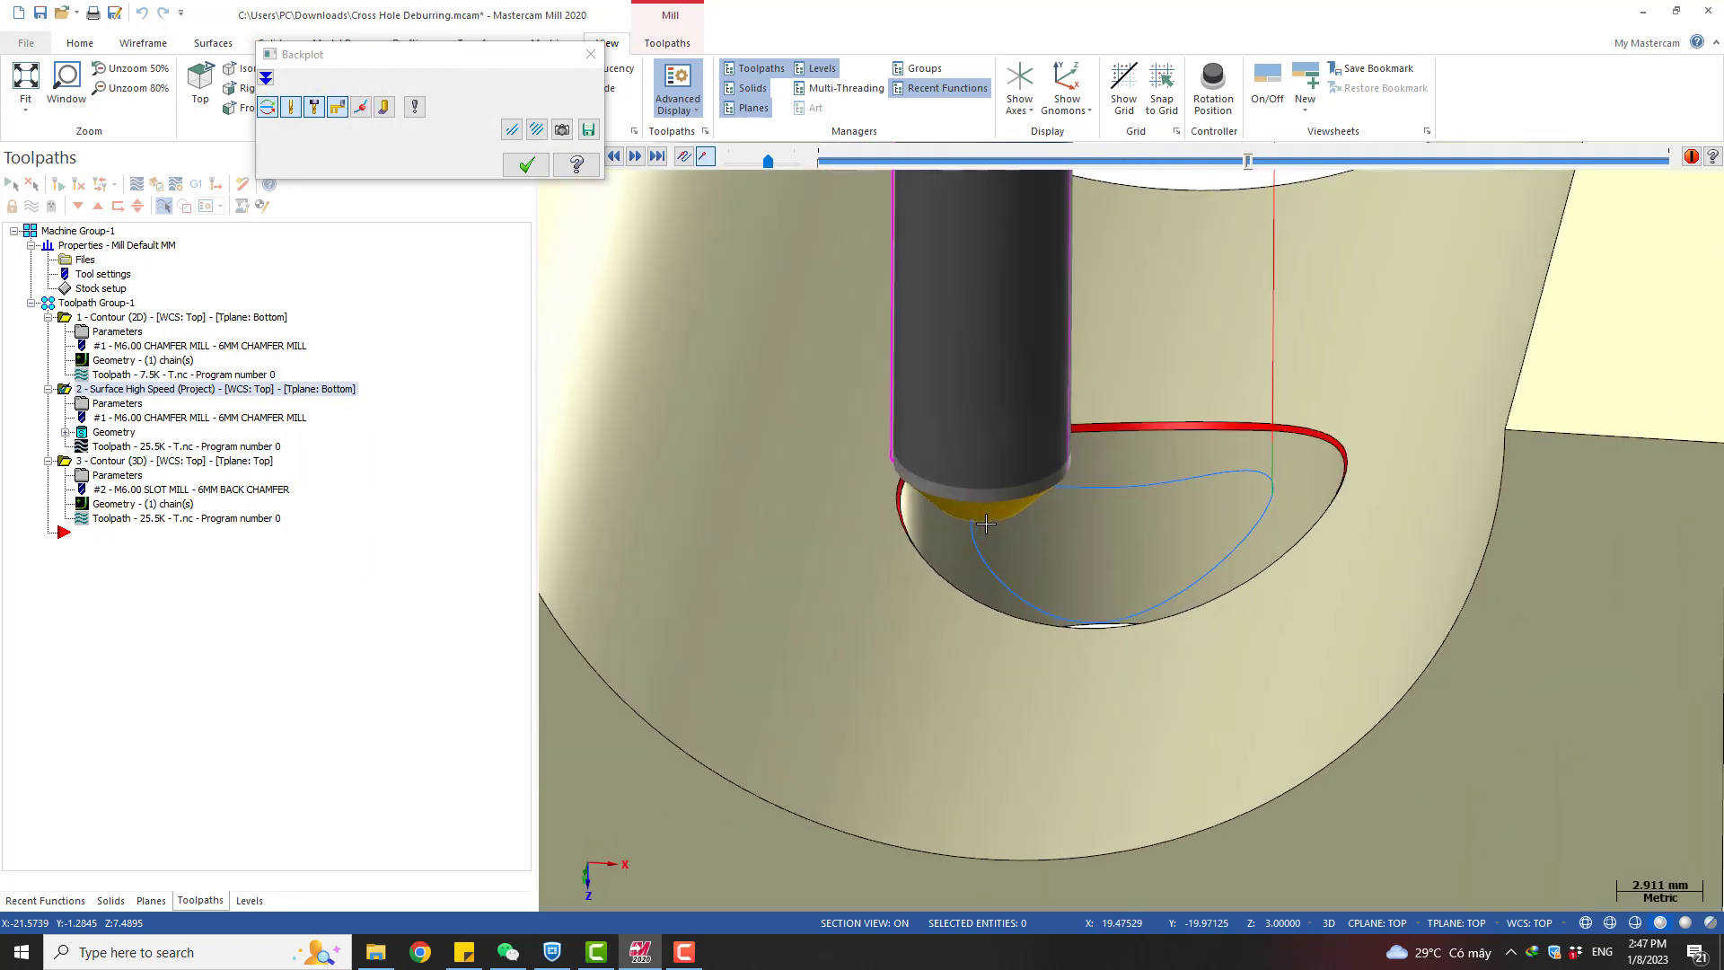
key("Escape")
scroll(1046, 489, "down", 4)
middle_click_drag(1081, 488, 1098, 501)
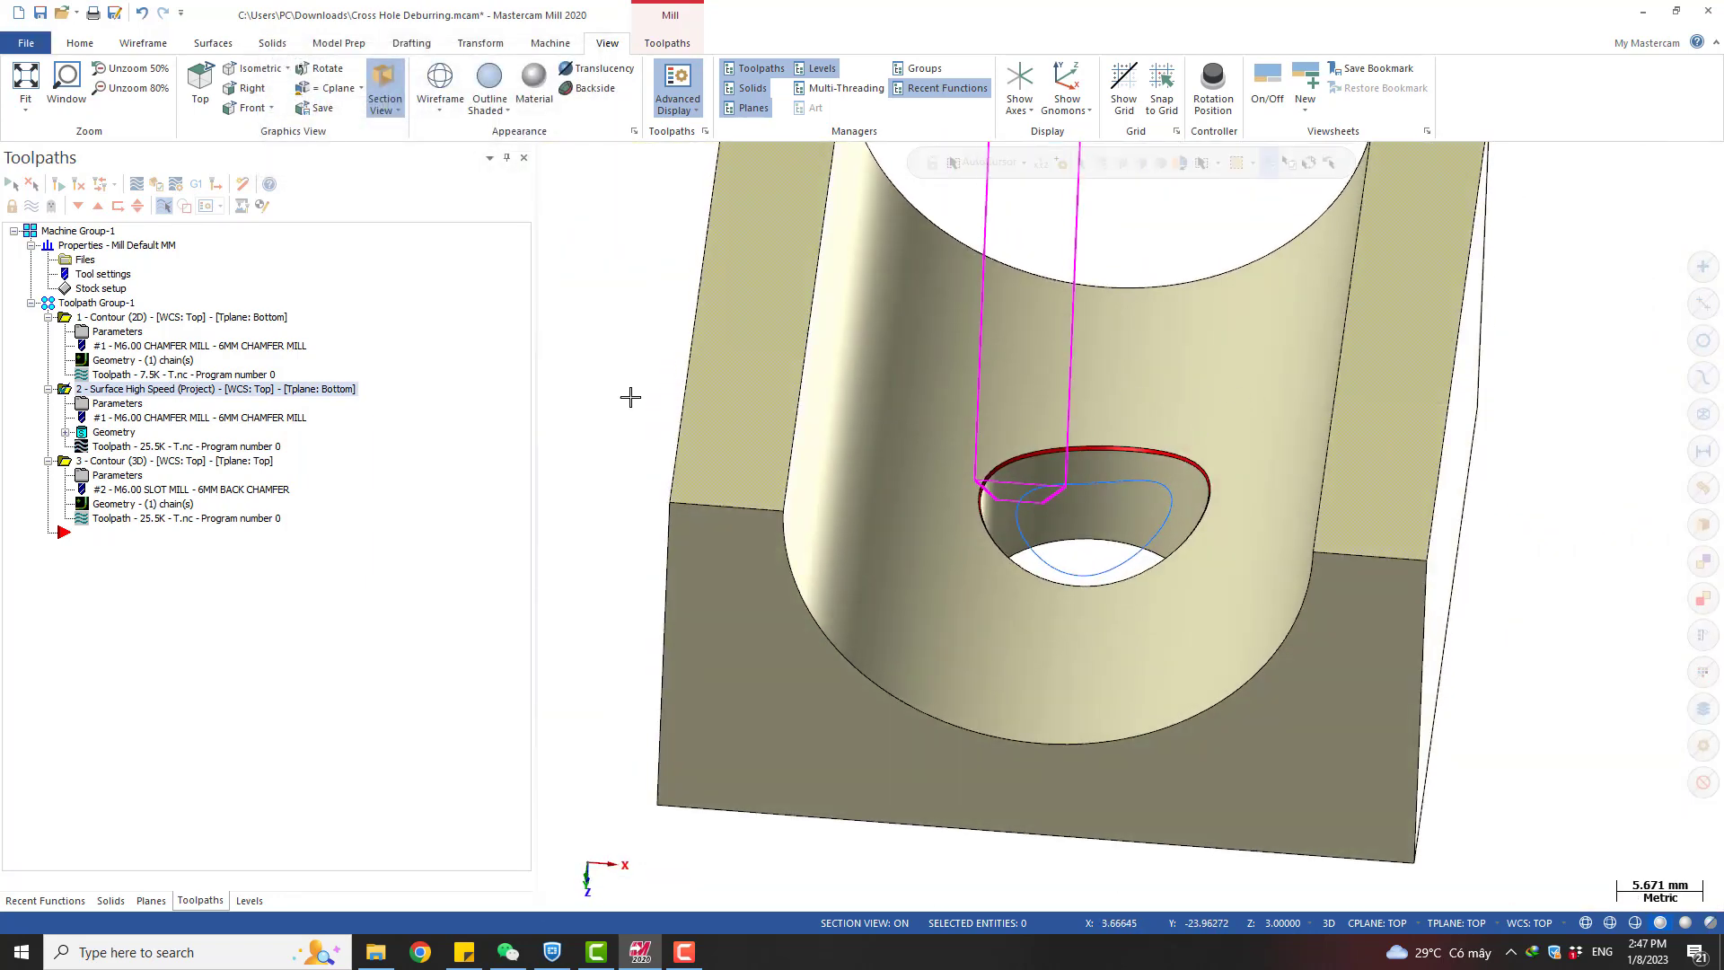
Clear the transform result colours from the moved dummy tool profile
right_click(614, 293)
left_click(679, 265)
scroll(1120, 456, "down", 5)
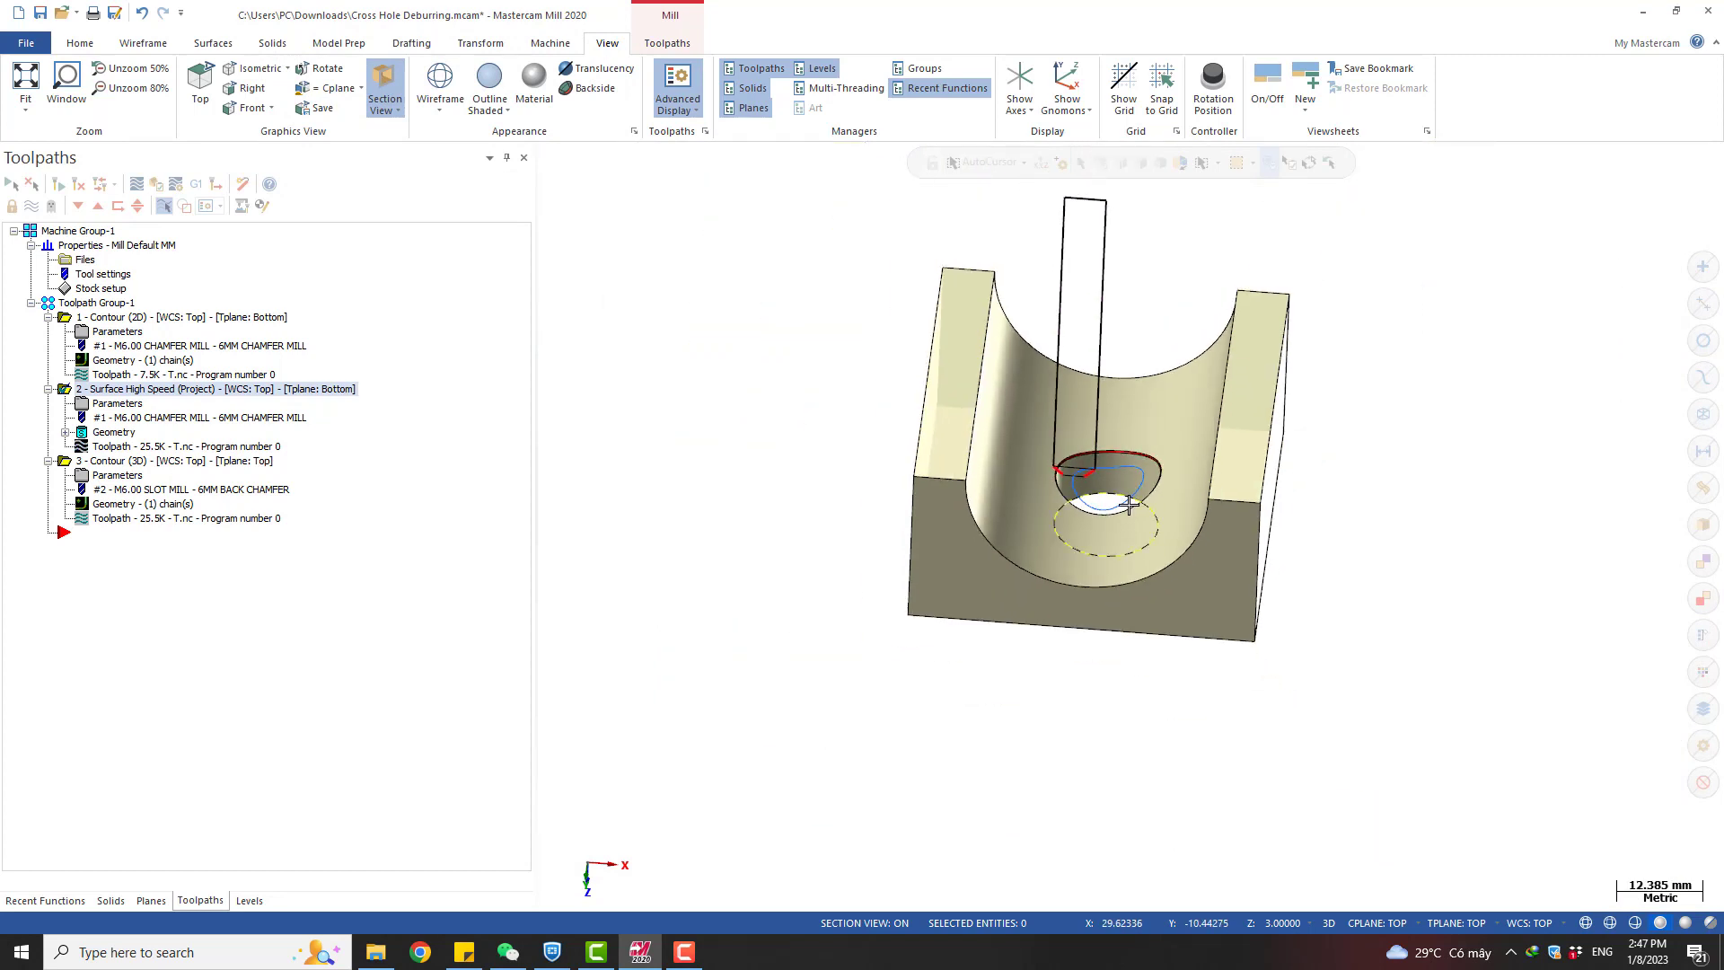
Backplot the Contour (3D) operation, advance the back chamfer tool along the hole edge with section view toggled to inspect it, and close Backplot
left_click(115, 523)
key("s")
key("s")
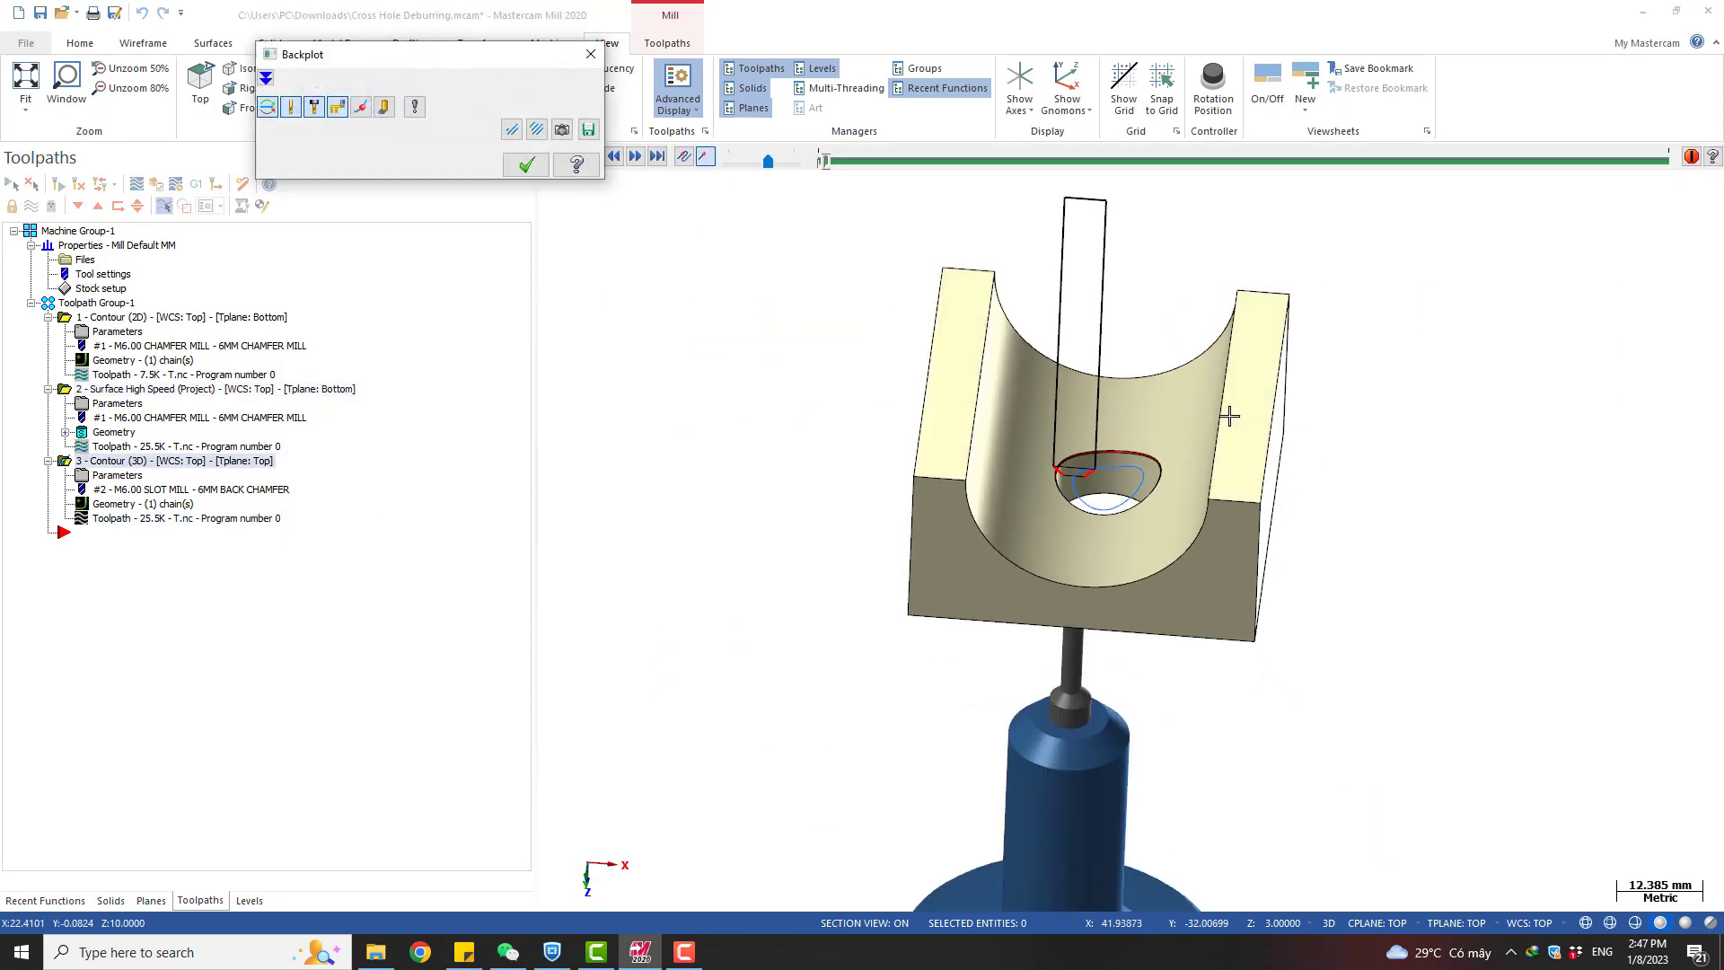
scroll(1172, 440, "up", 3)
scroll(1050, 497, "up", 2)
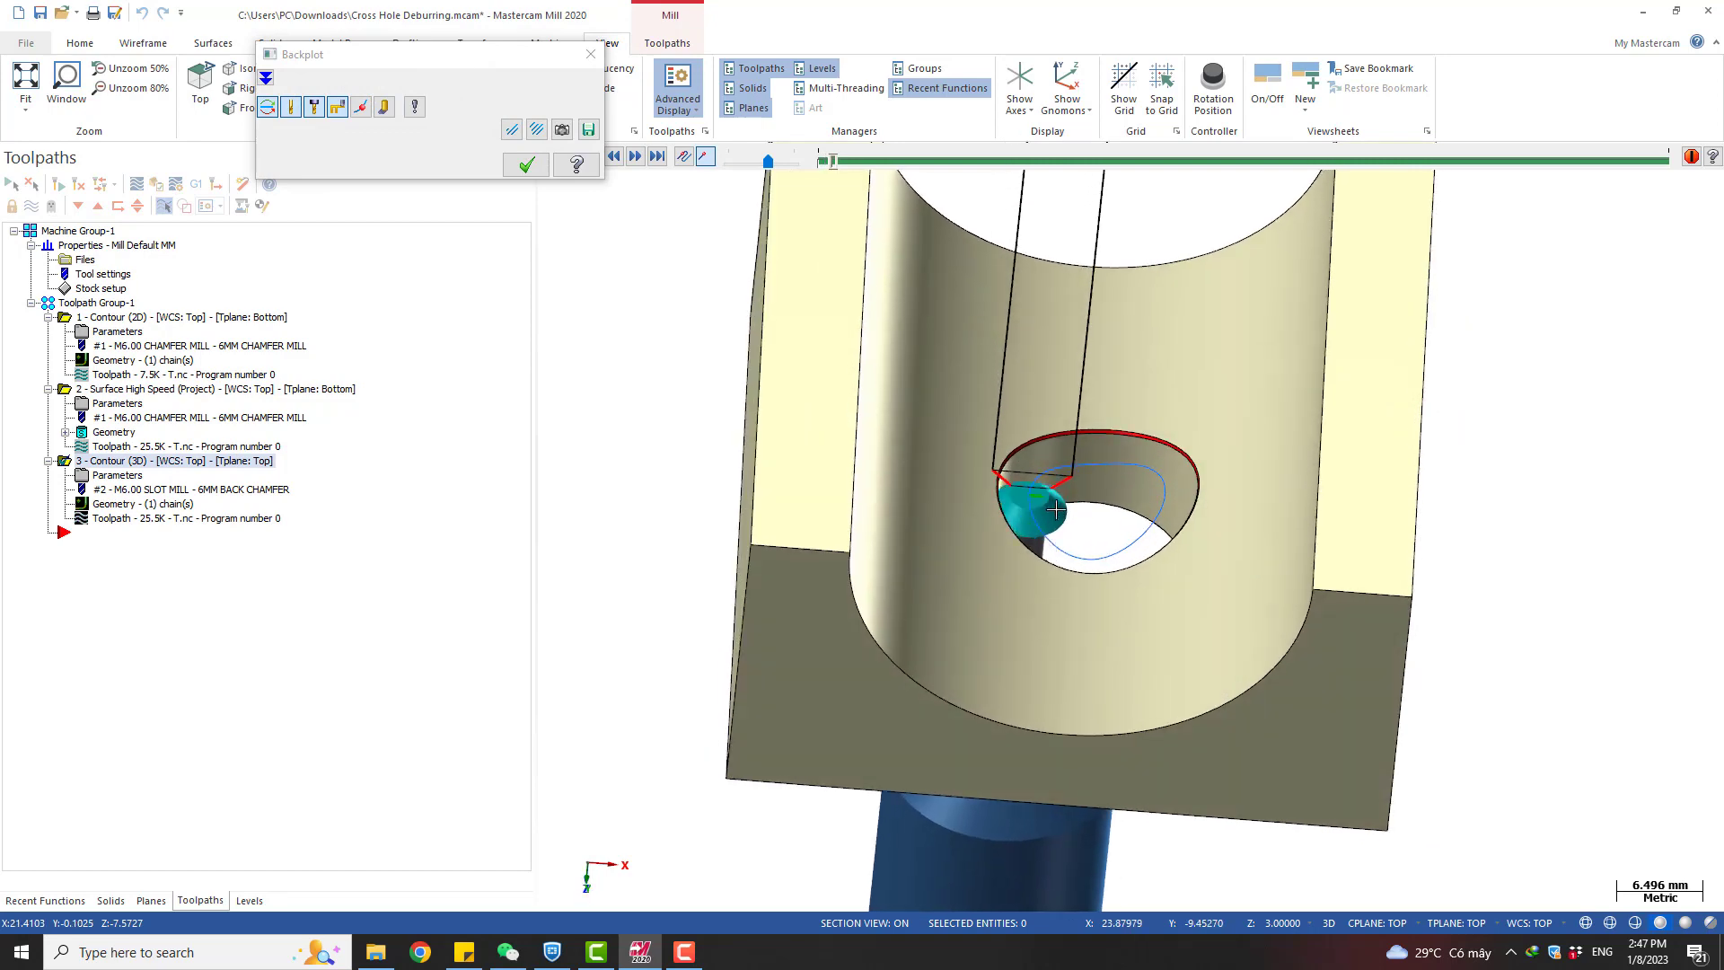
mouse_move(1054, 500)
middle_mouse_down()
mouse_move(1037, 393)
mouse_move(1020, 449)
mouse_move(1077, 404)
mouse_move(995, 510)
mouse_move(1000, 470)
mouse_move(1025, 455)
middle_mouse_up()
key("alt+s")
key("alt+s")
key("alt+s")
key("alt+s")
key("s")
key("s")
key("s")
key("s")
key("s")
key("s")
key("s")
key("Escape")
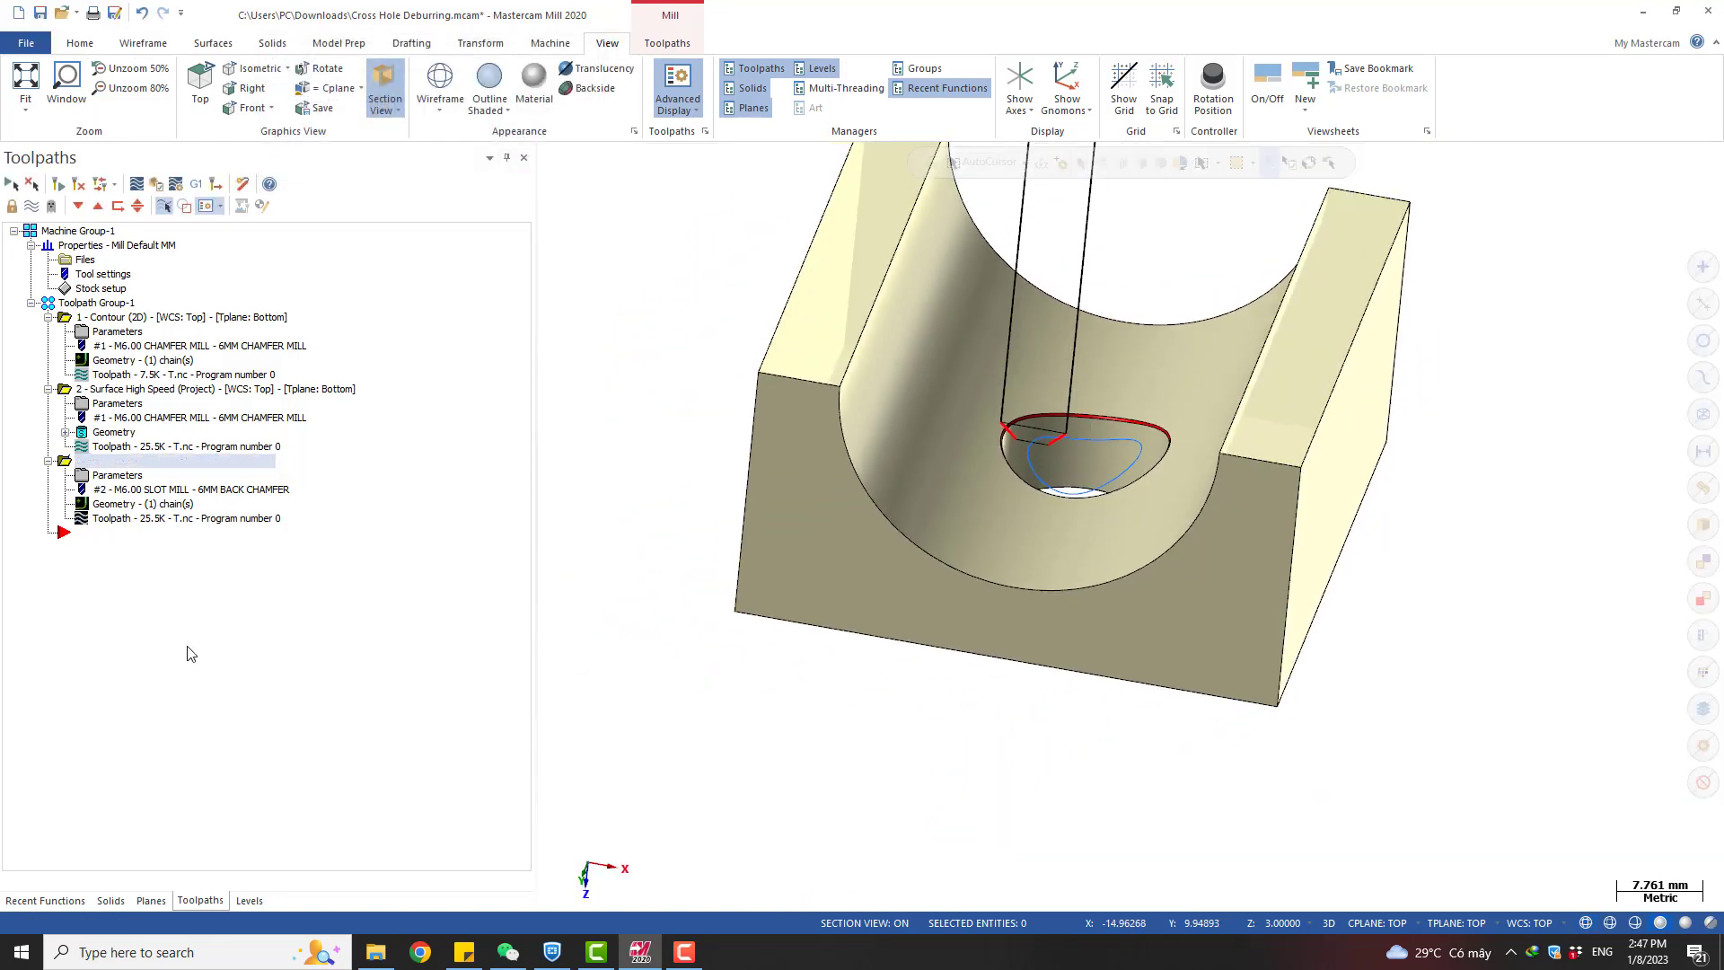
Show the Back Chamfer Tool Curves level and hide the Part Model level
left_click(249, 900)
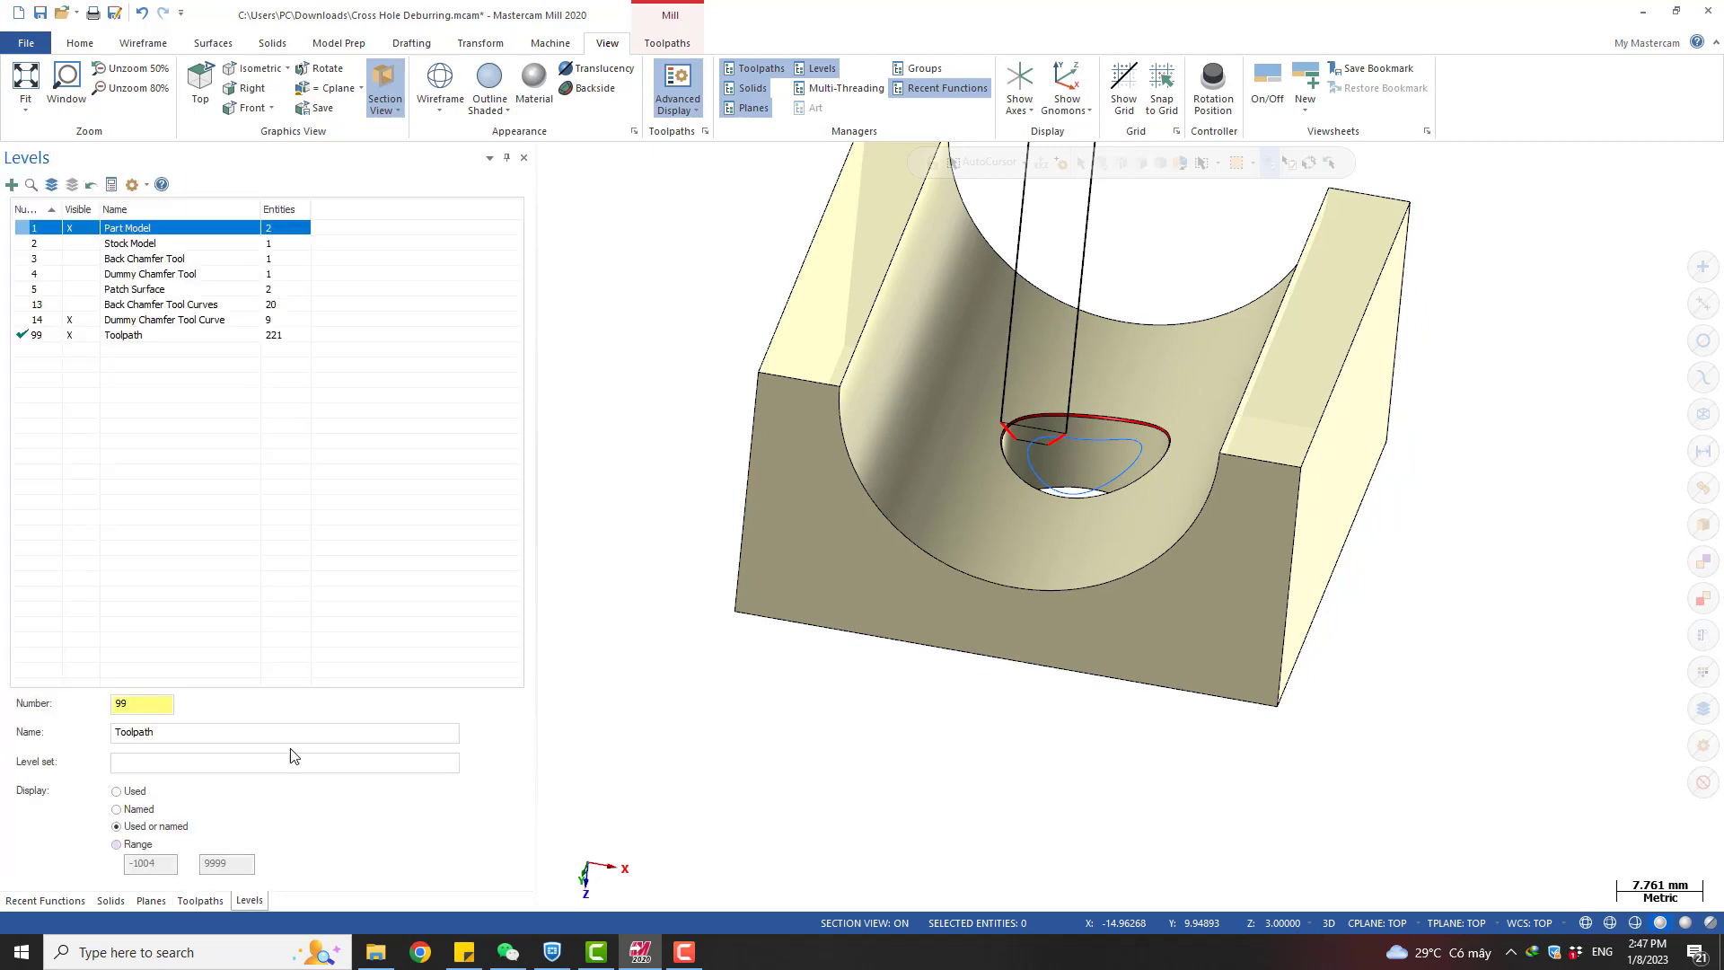
left_click(83, 310)
scroll(697, 369, "down", 2)
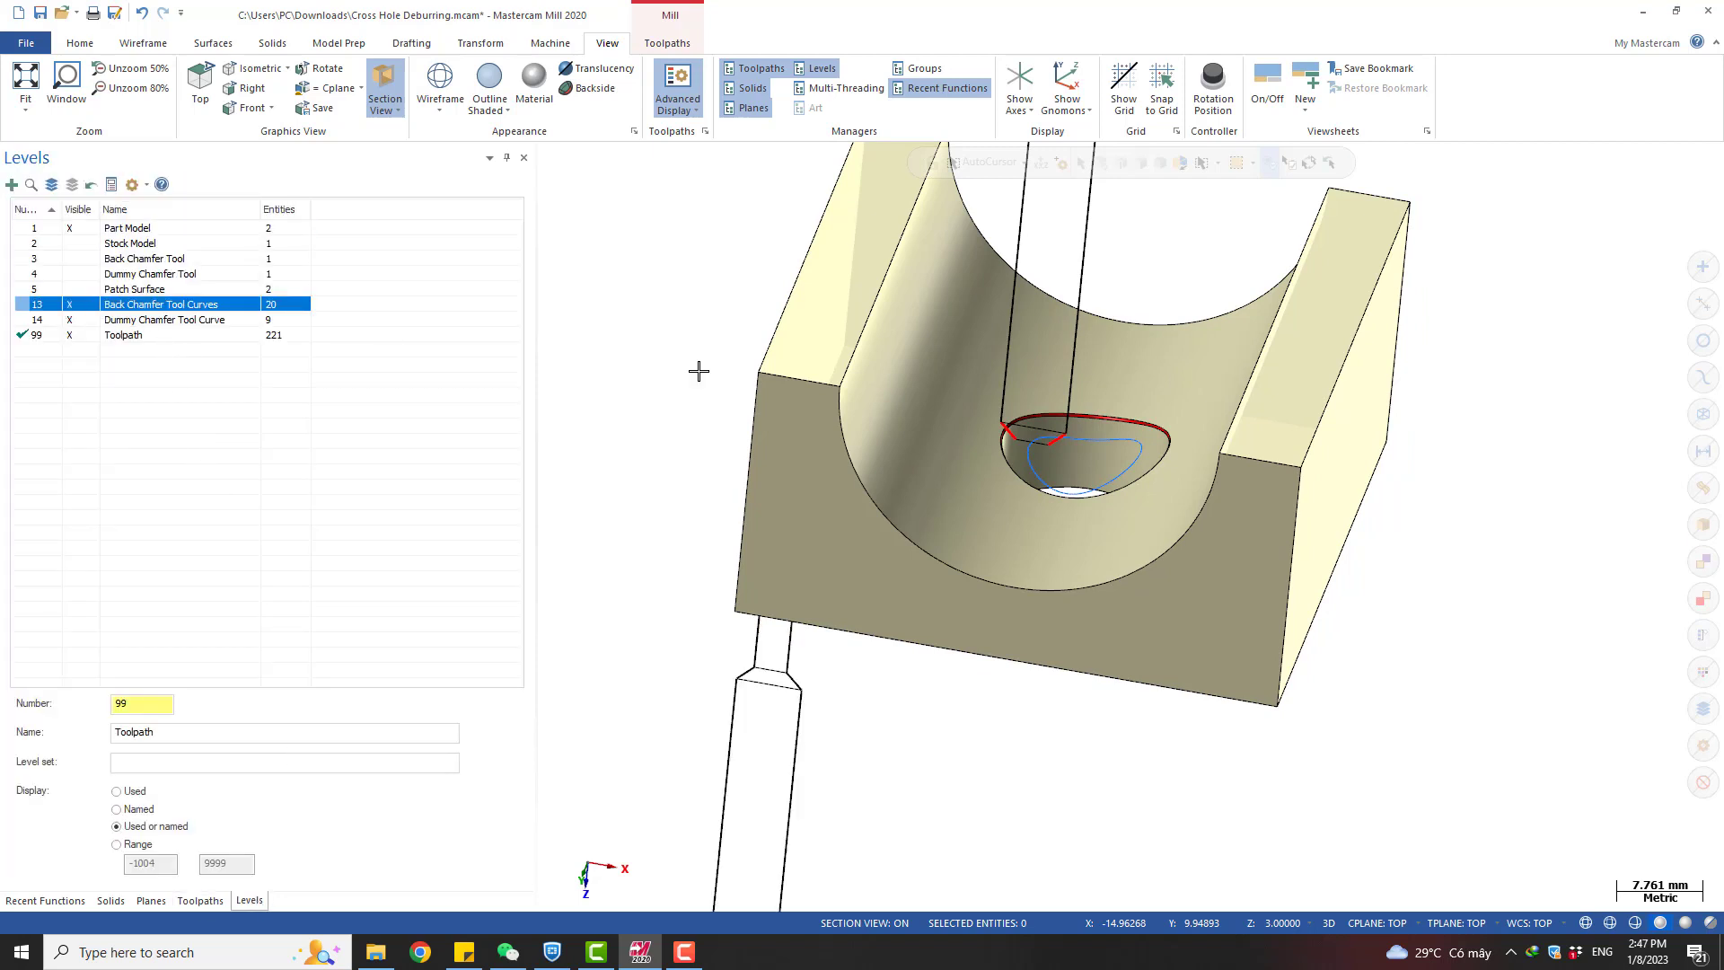
left_click(71, 229)
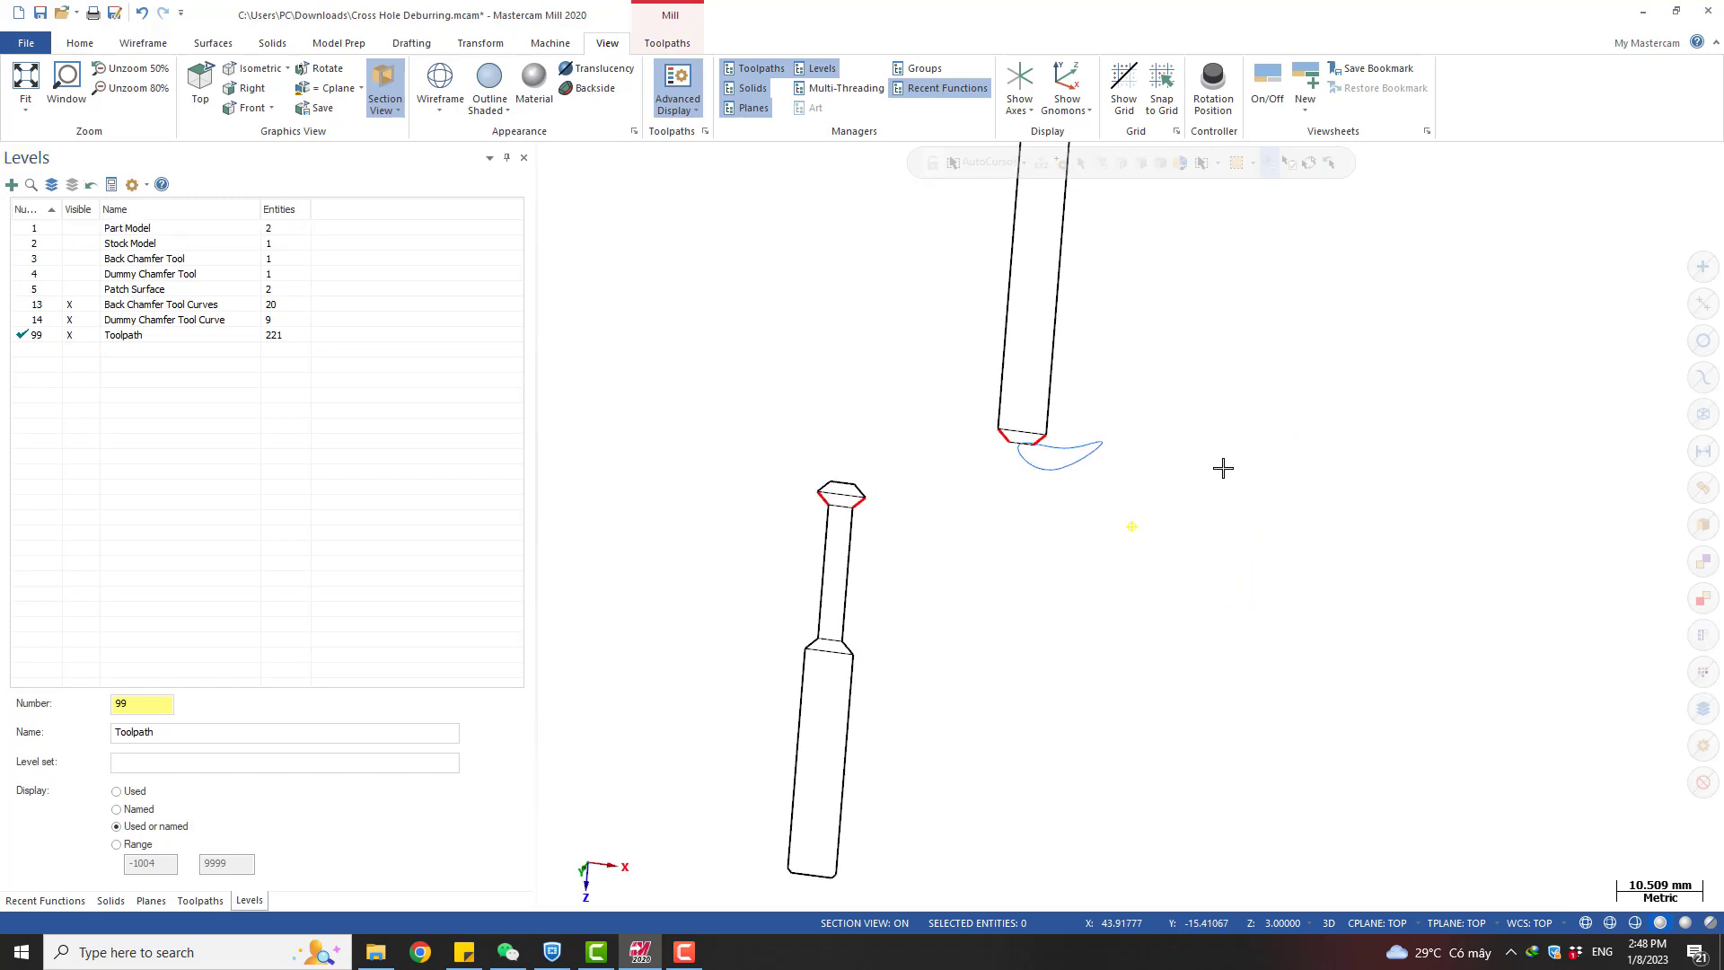
Move the back chamfer tool profile with Dynamic, placing its tip's centre on the dummy profile's tip centre, and clear the result colours
left_click_drag(798, 436, 952, 827)
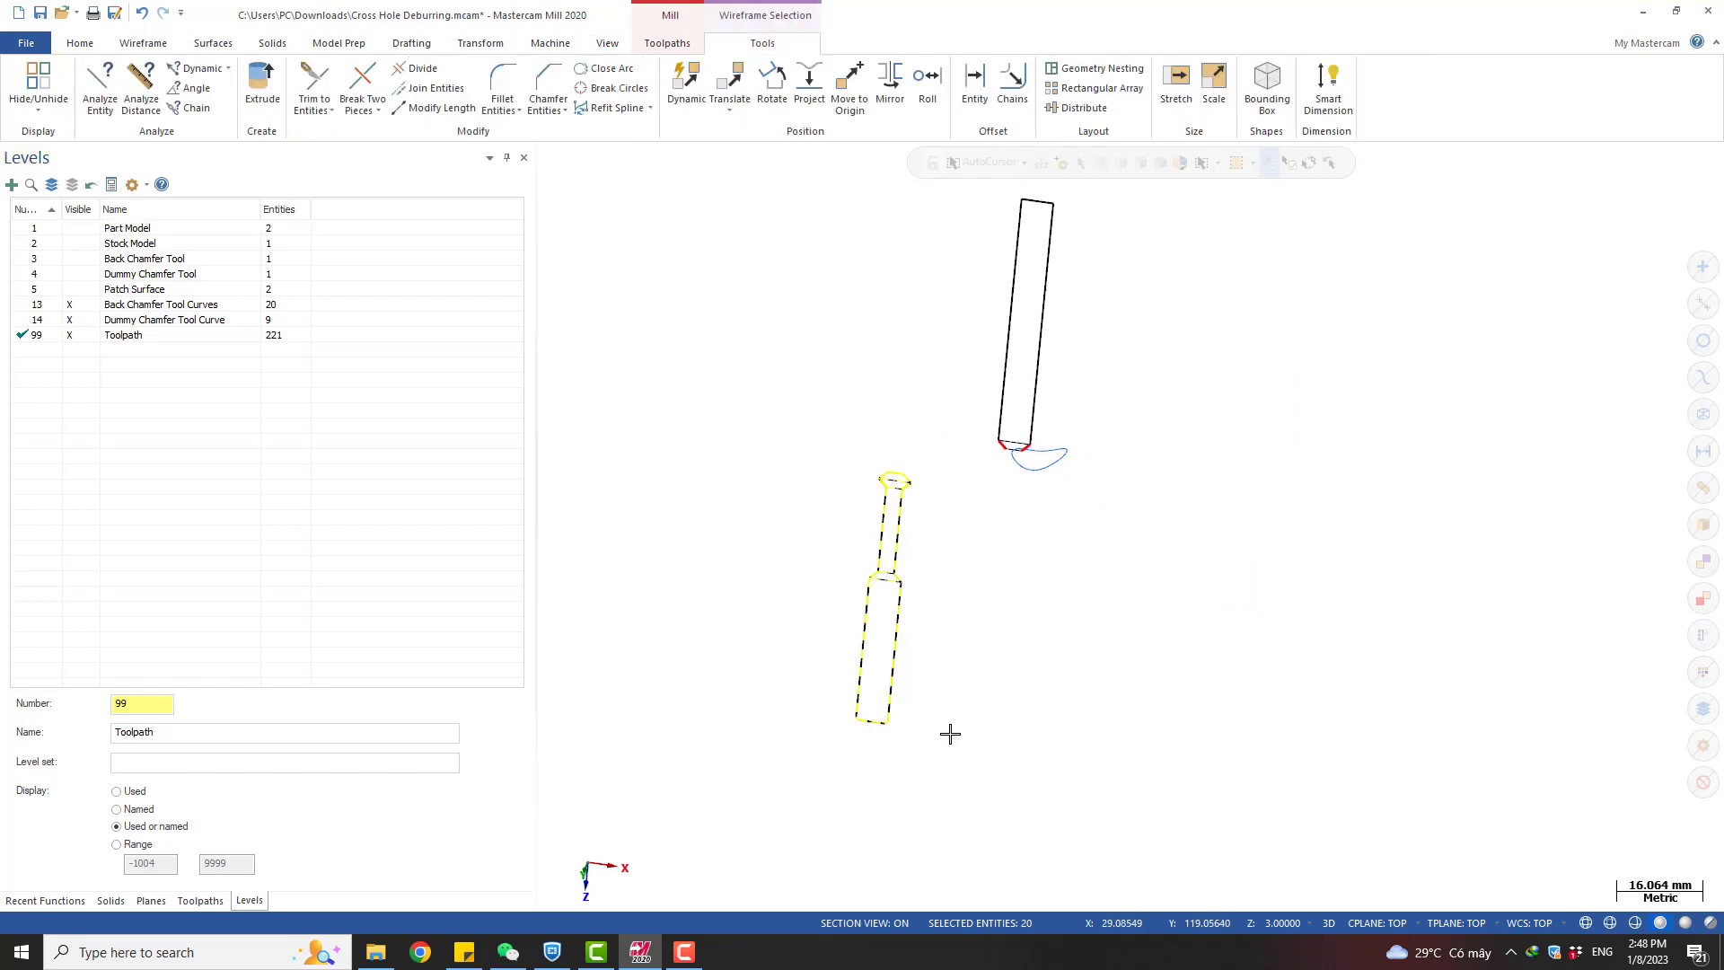
key("d")
scroll(940, 480, "up", 5)
left_click(837, 465)
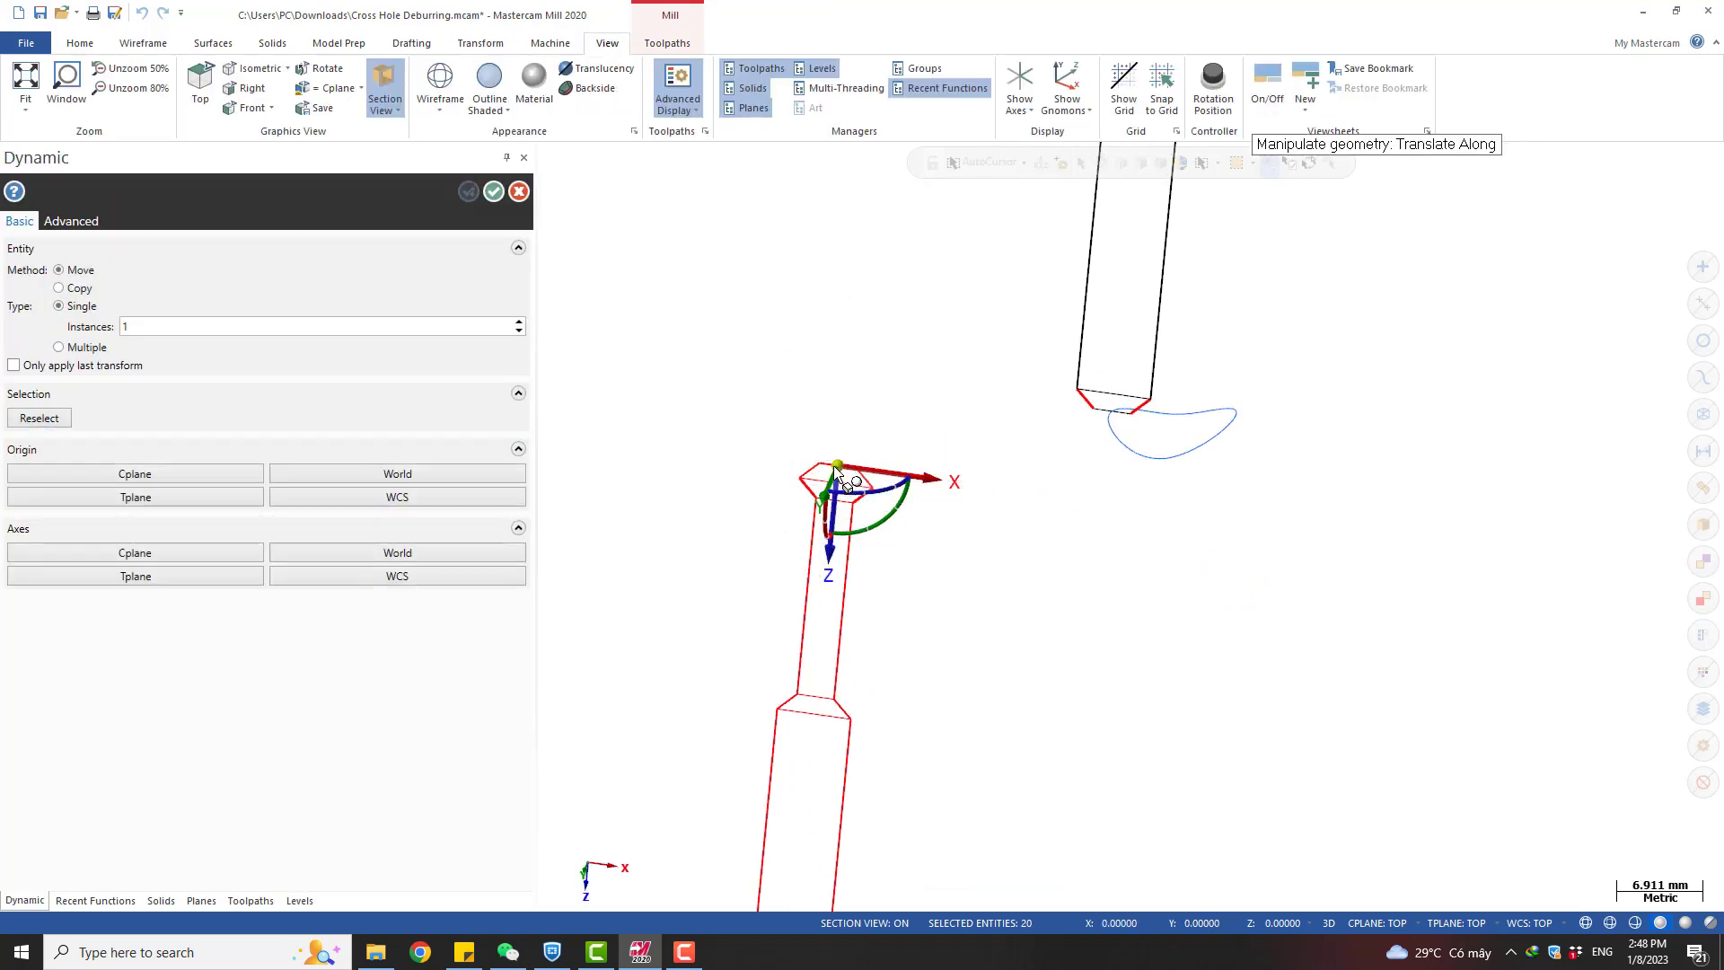
left_click(837, 465)
scroll(1104, 482, "up", 5)
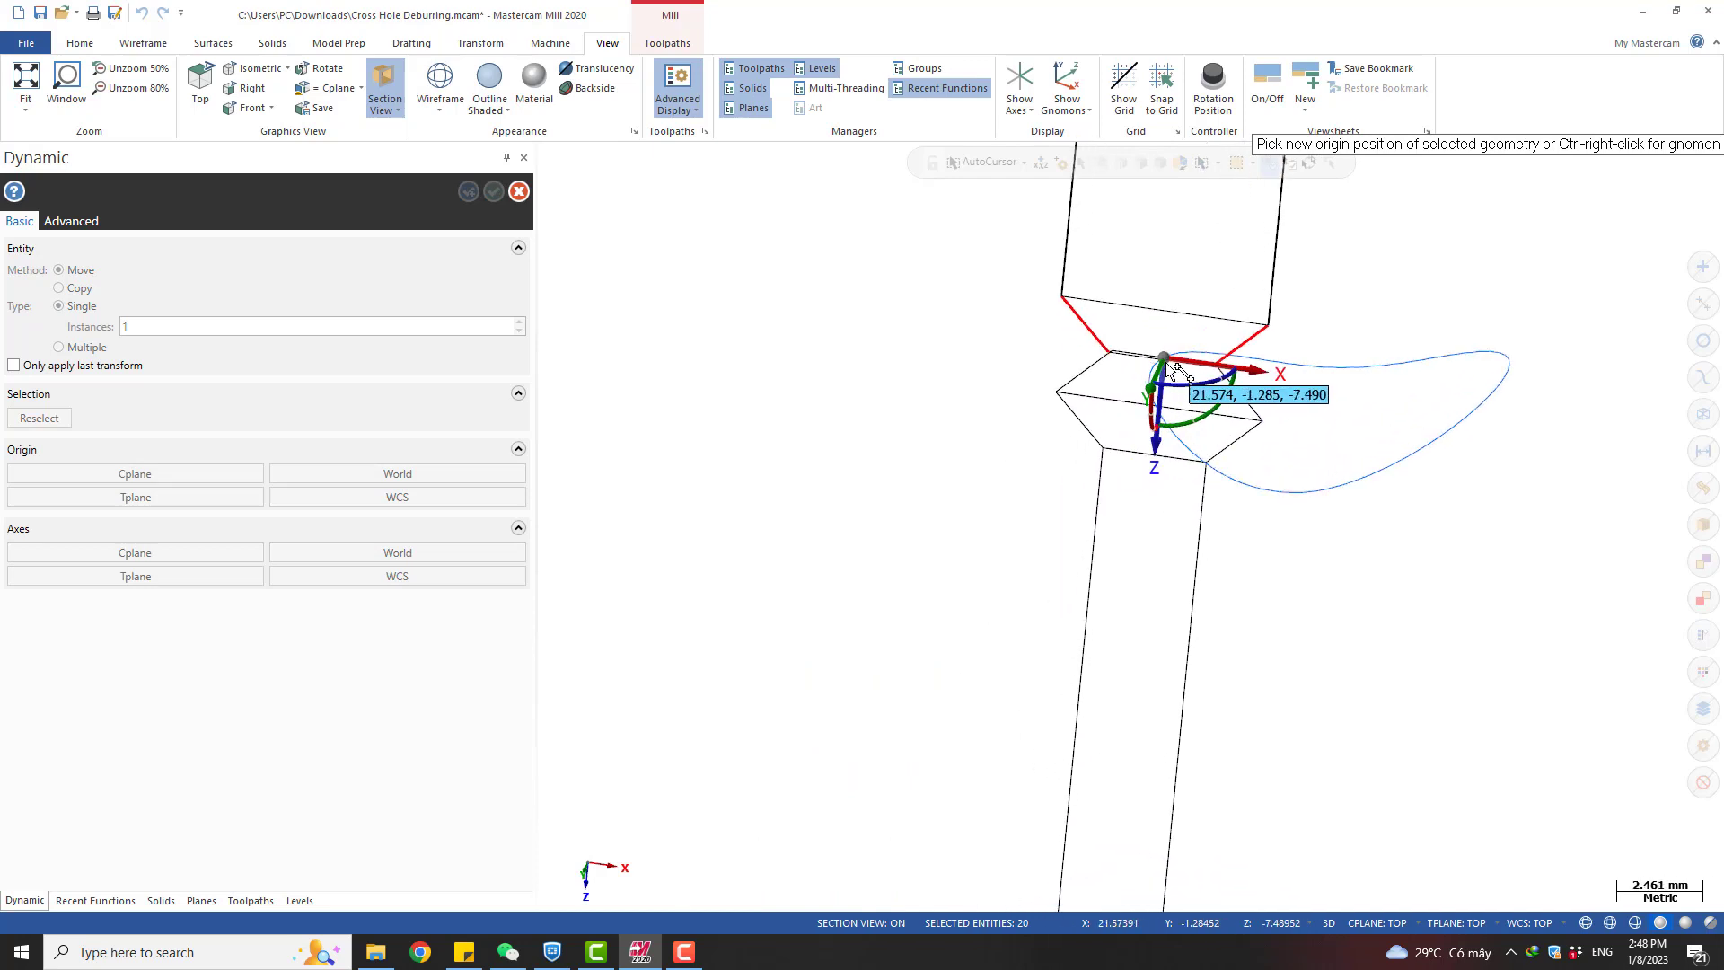
scroll(1170, 364, "up", 7)
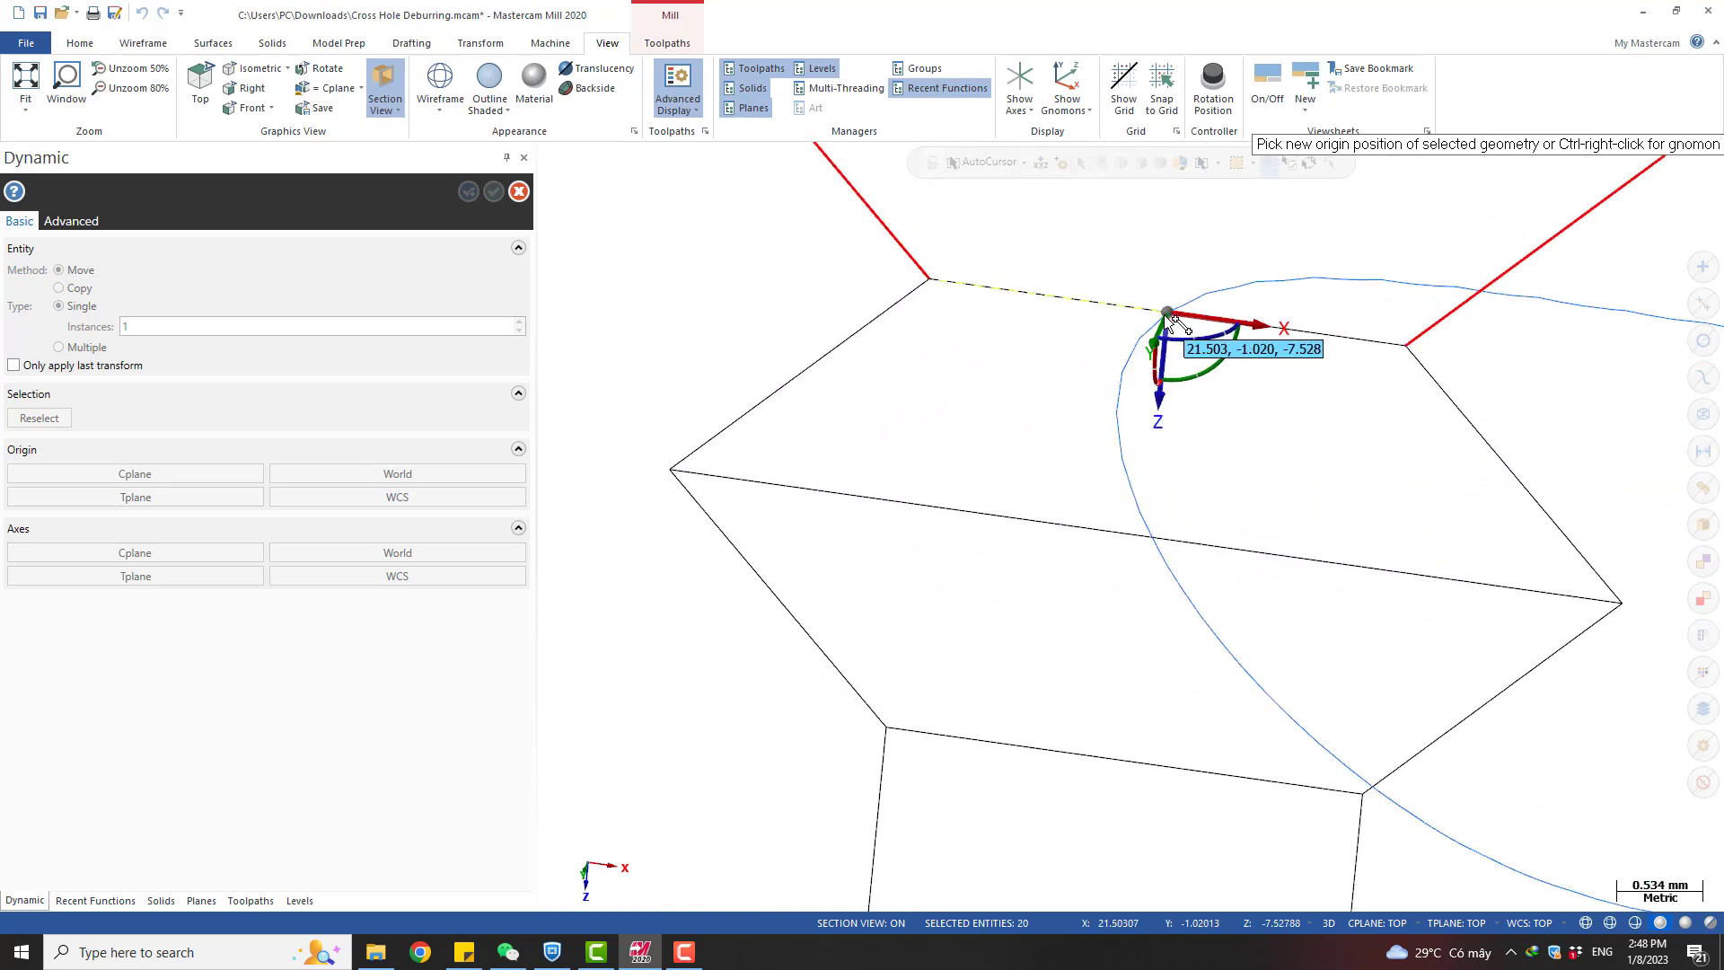
left_click(1163, 314)
scroll(974, 469, "down", 4)
left_click(495, 192)
scroll(820, 358, "down", 5)
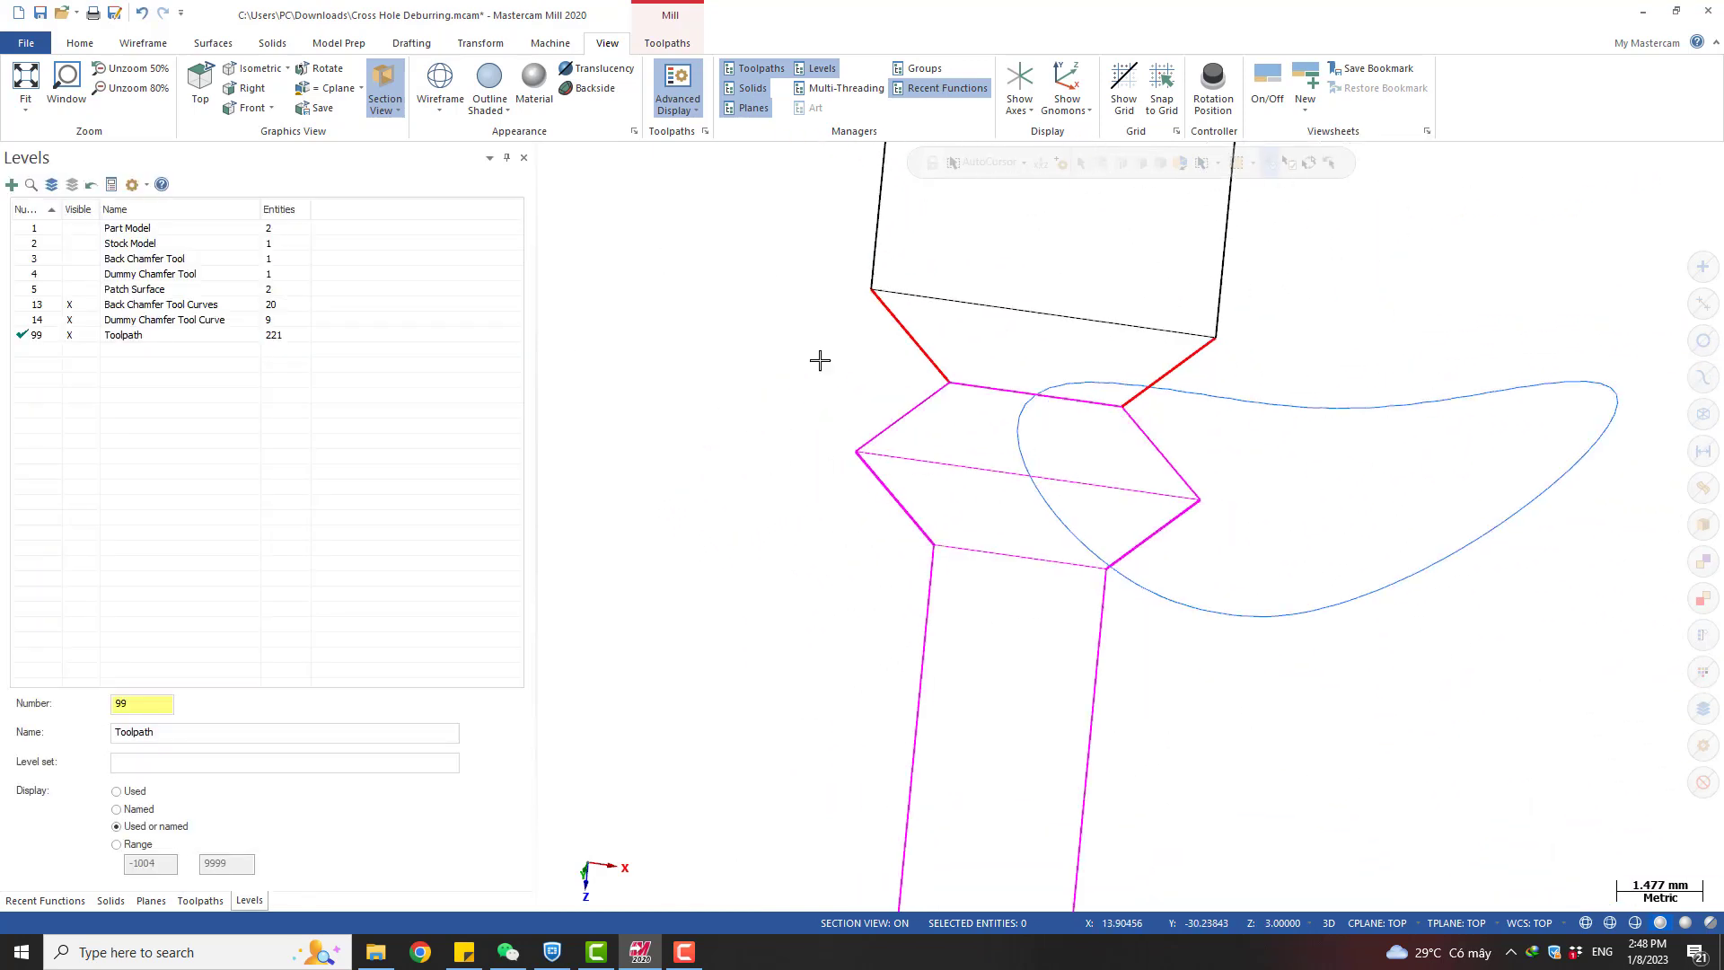
right_click(1200, 462)
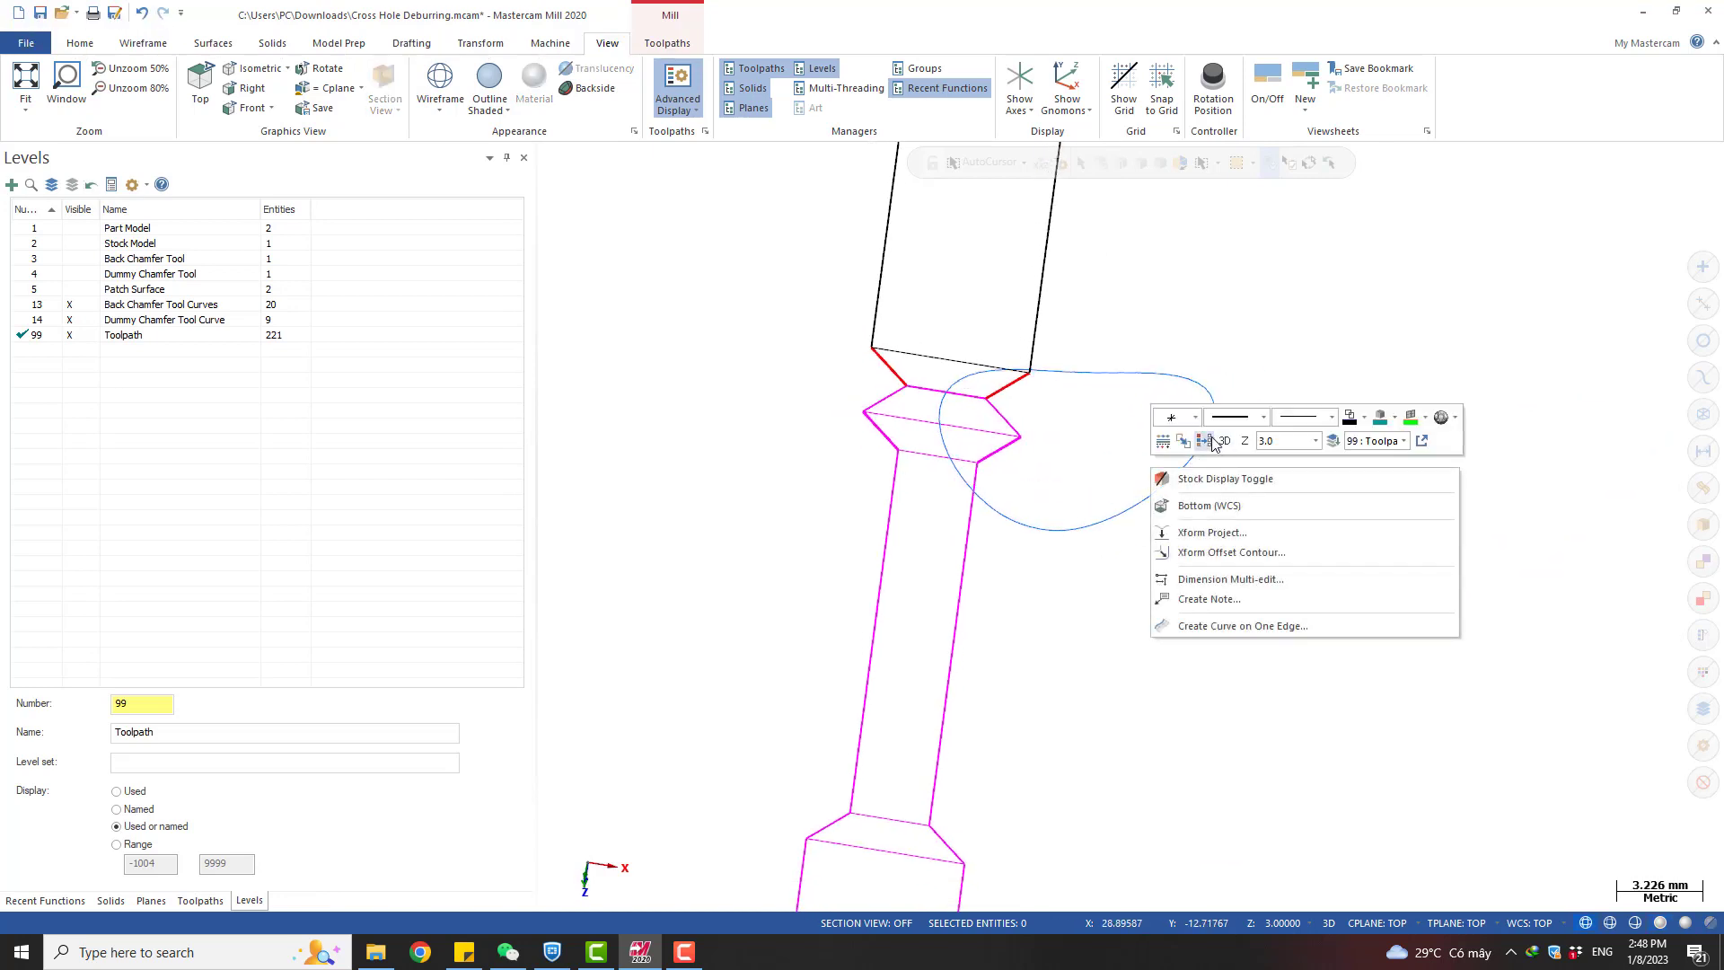
scroll(1204, 401, "down", 4)
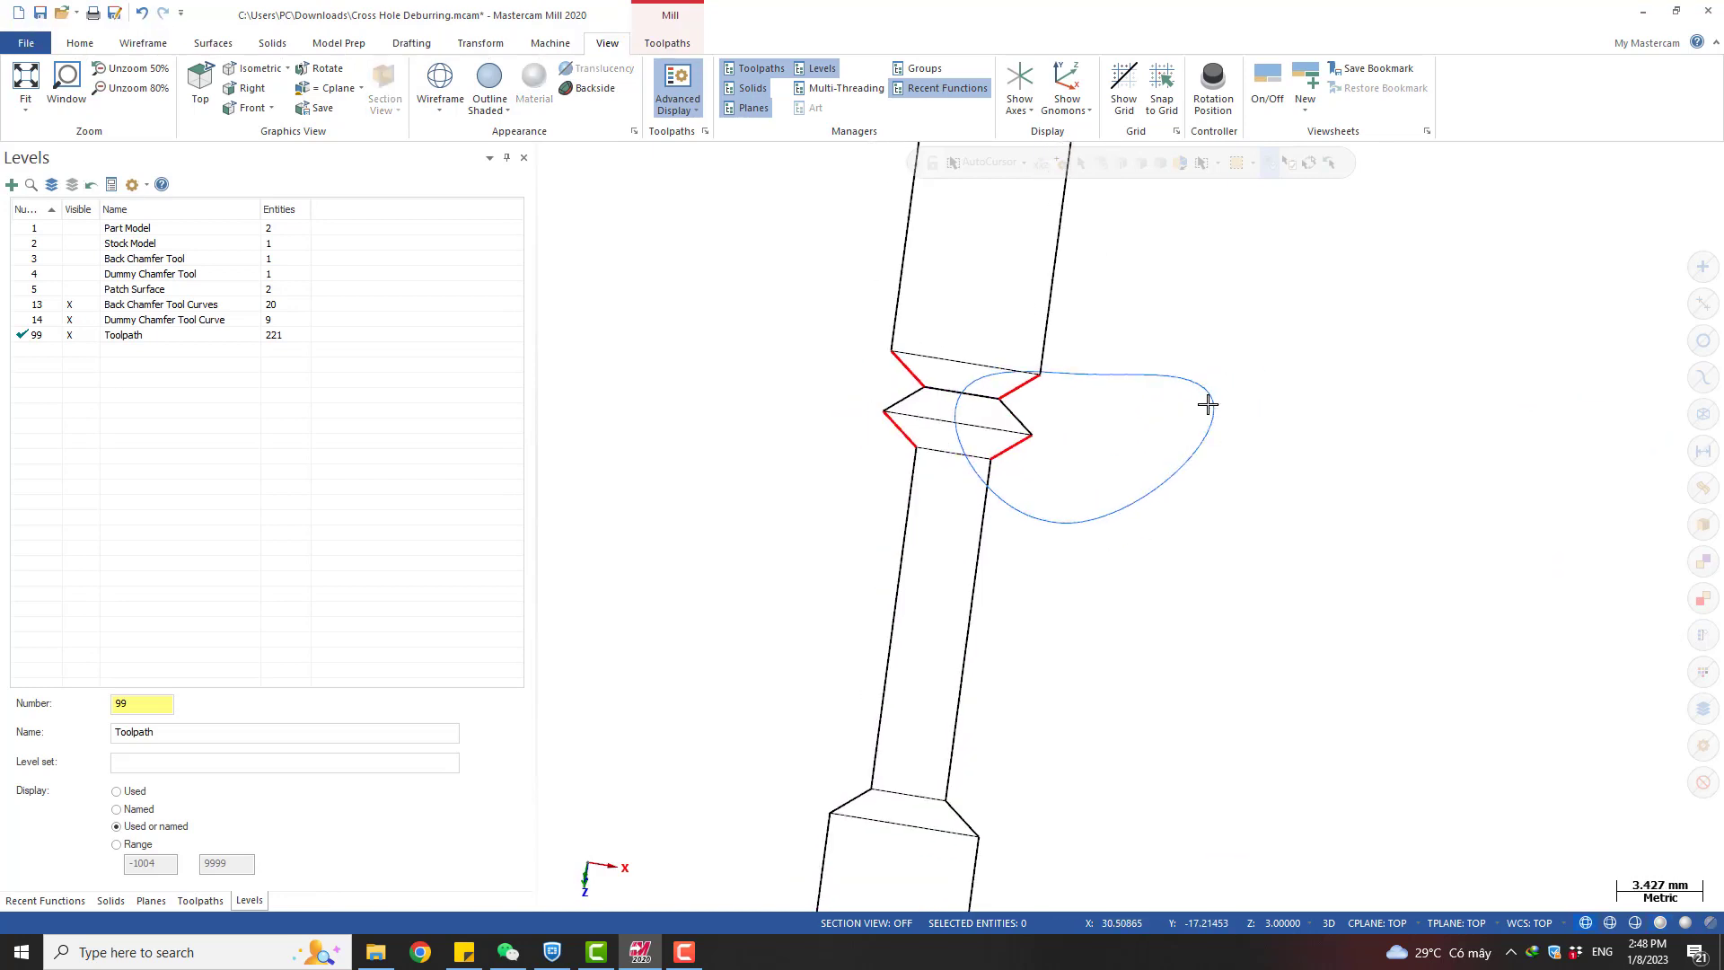
Backplot the Contour (3D) operation, compare the back chamfer tool with the two aligned profiles, and close Backplot
left_click(212, 902)
left_click(115, 521)
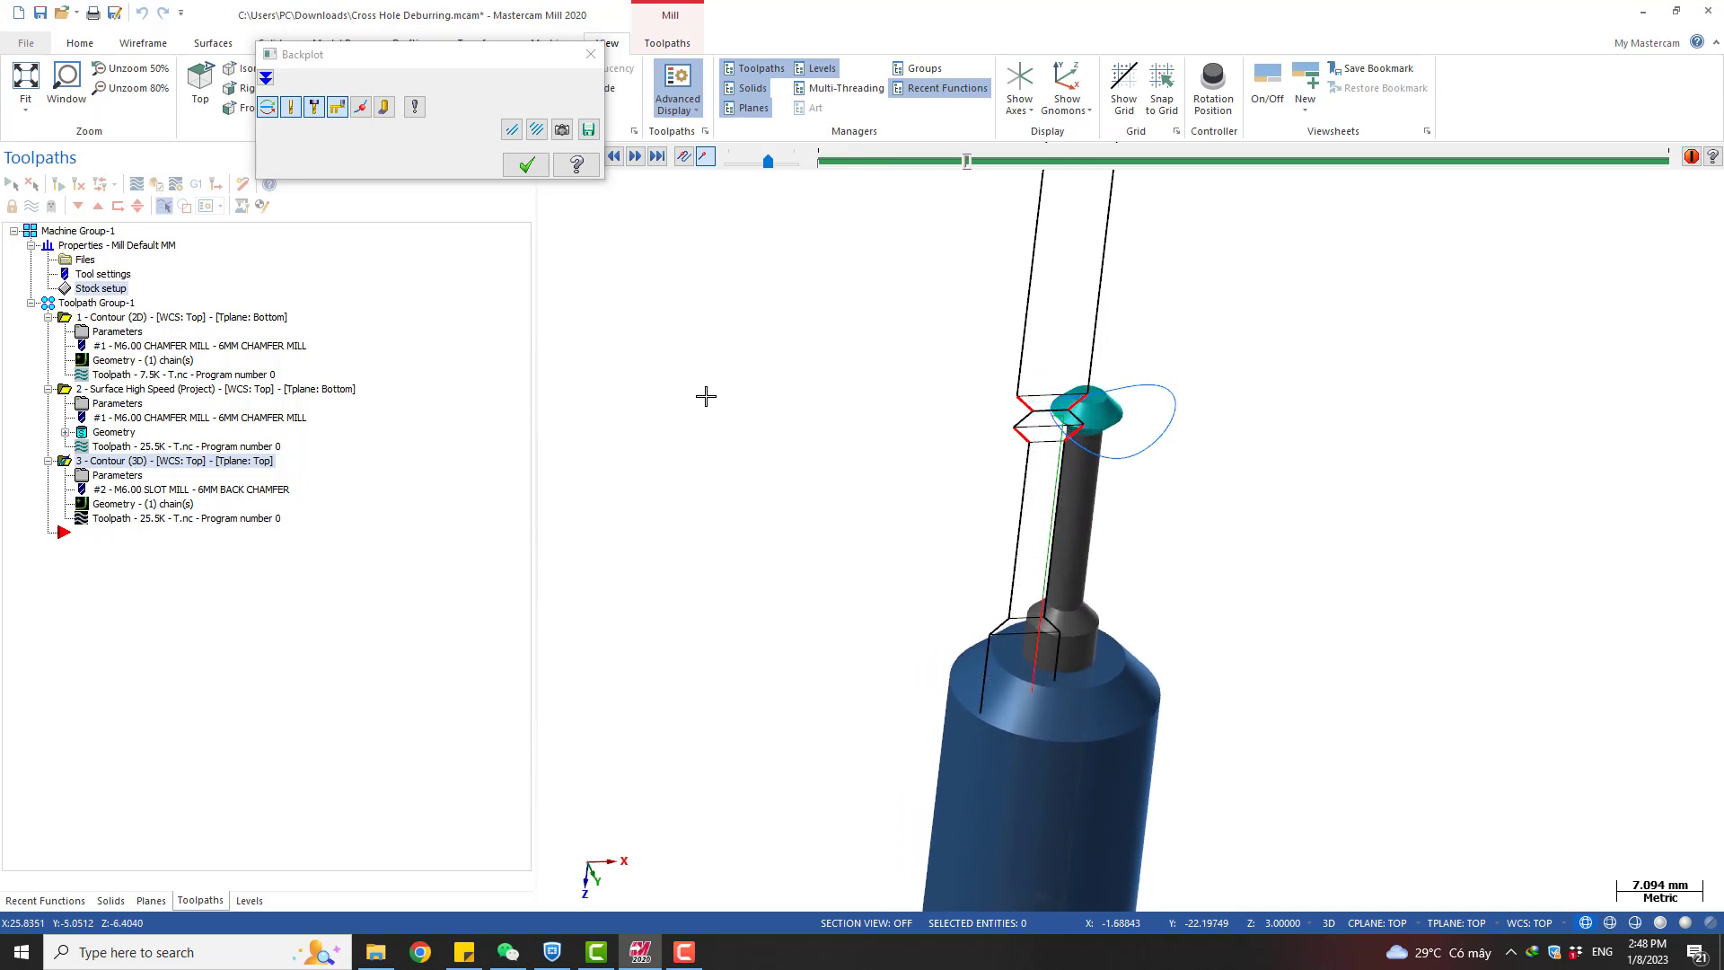
key("Escape")
scroll(1001, 399, "down", 5)
Examine from several angles how the cutting edges of the two tool profiles relate at their shared tip point
key("alt+s")
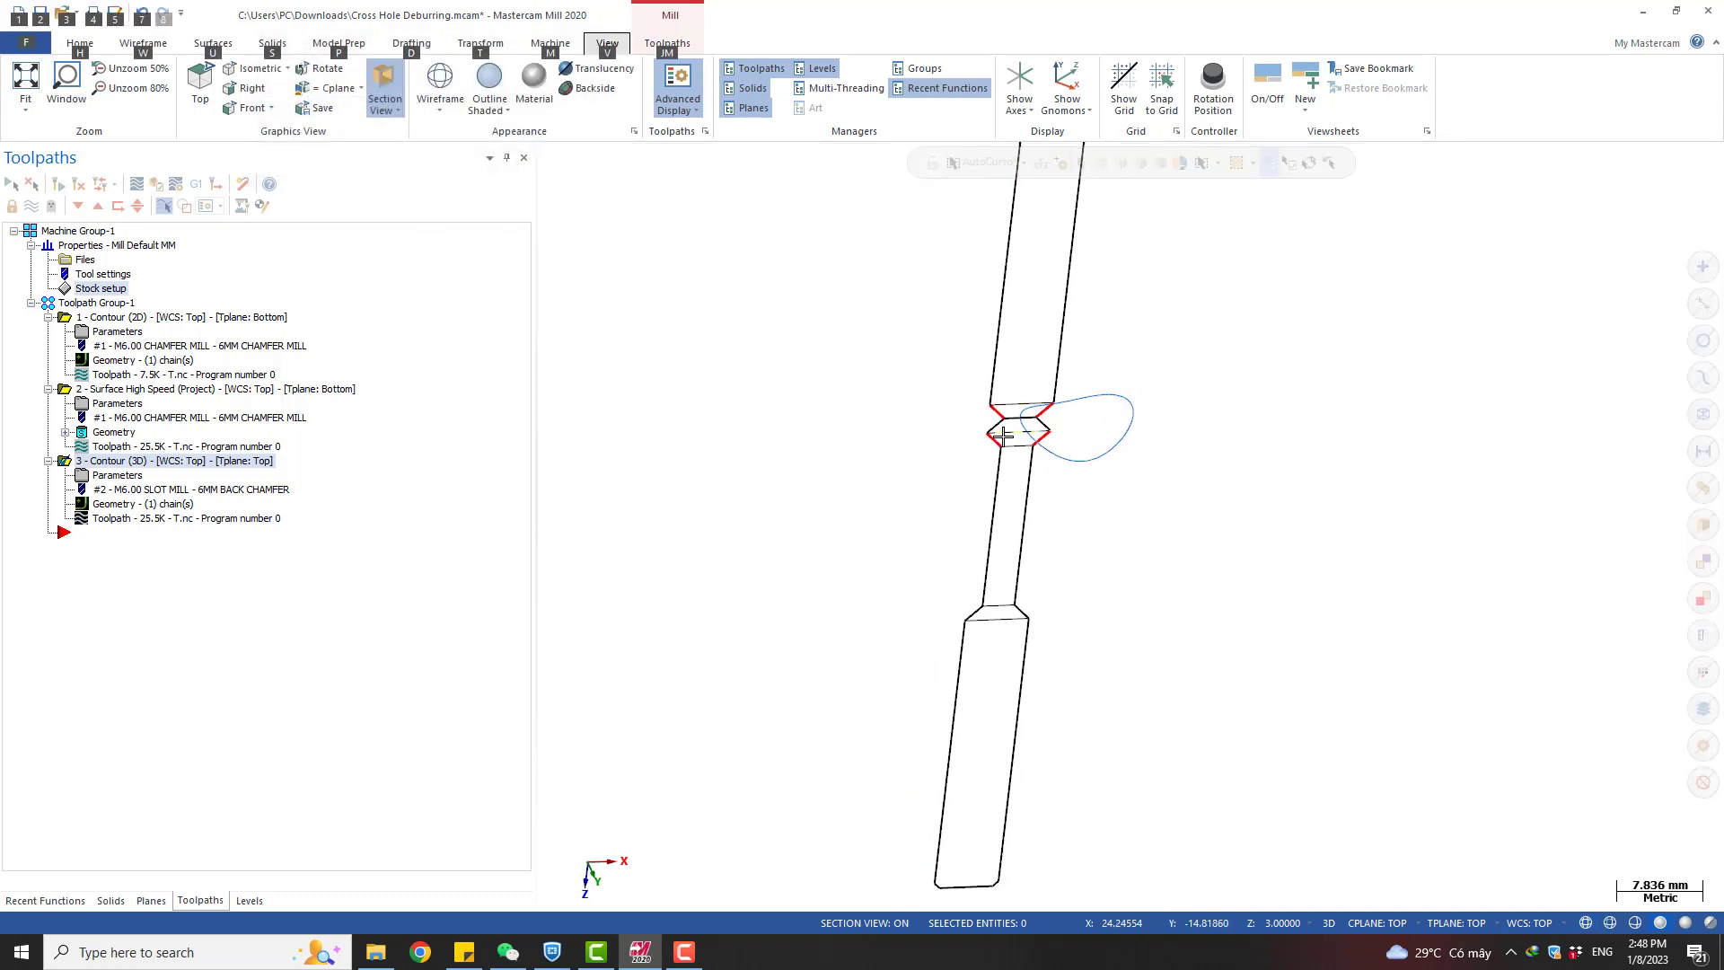
key("alt+1")
middle_click_drag(1012, 449, 1029, 399)
scroll(968, 476, "up", 7)
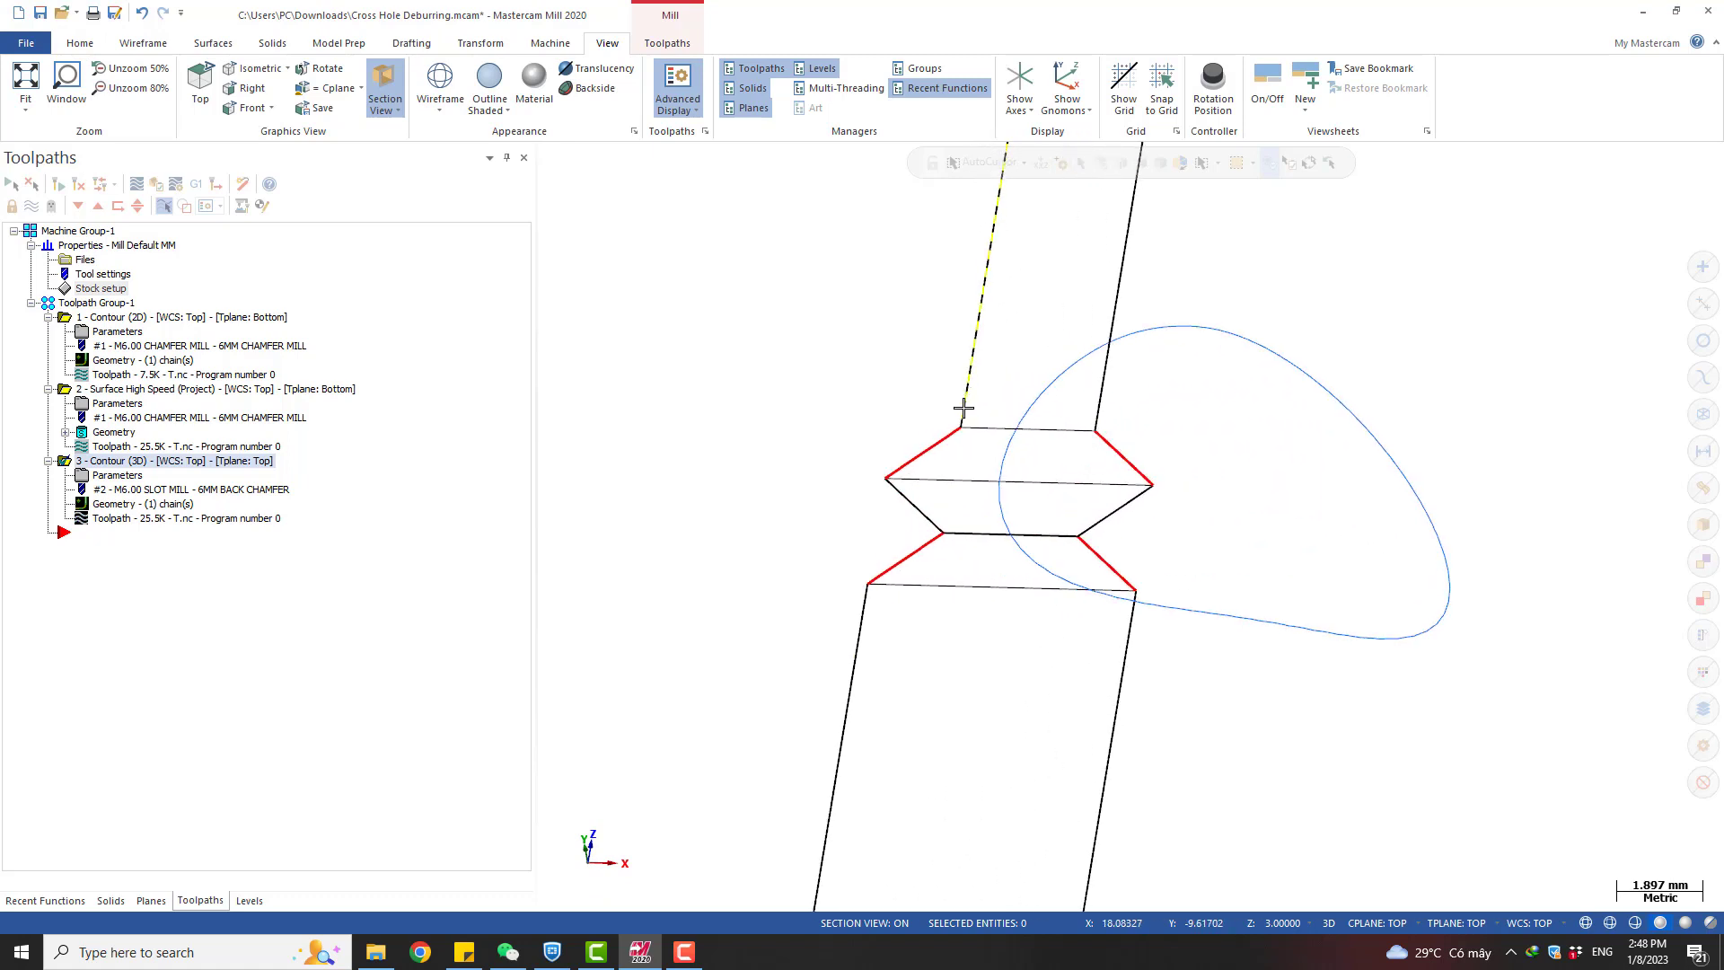
scroll(964, 409, "down", 5)
key("alt+s")
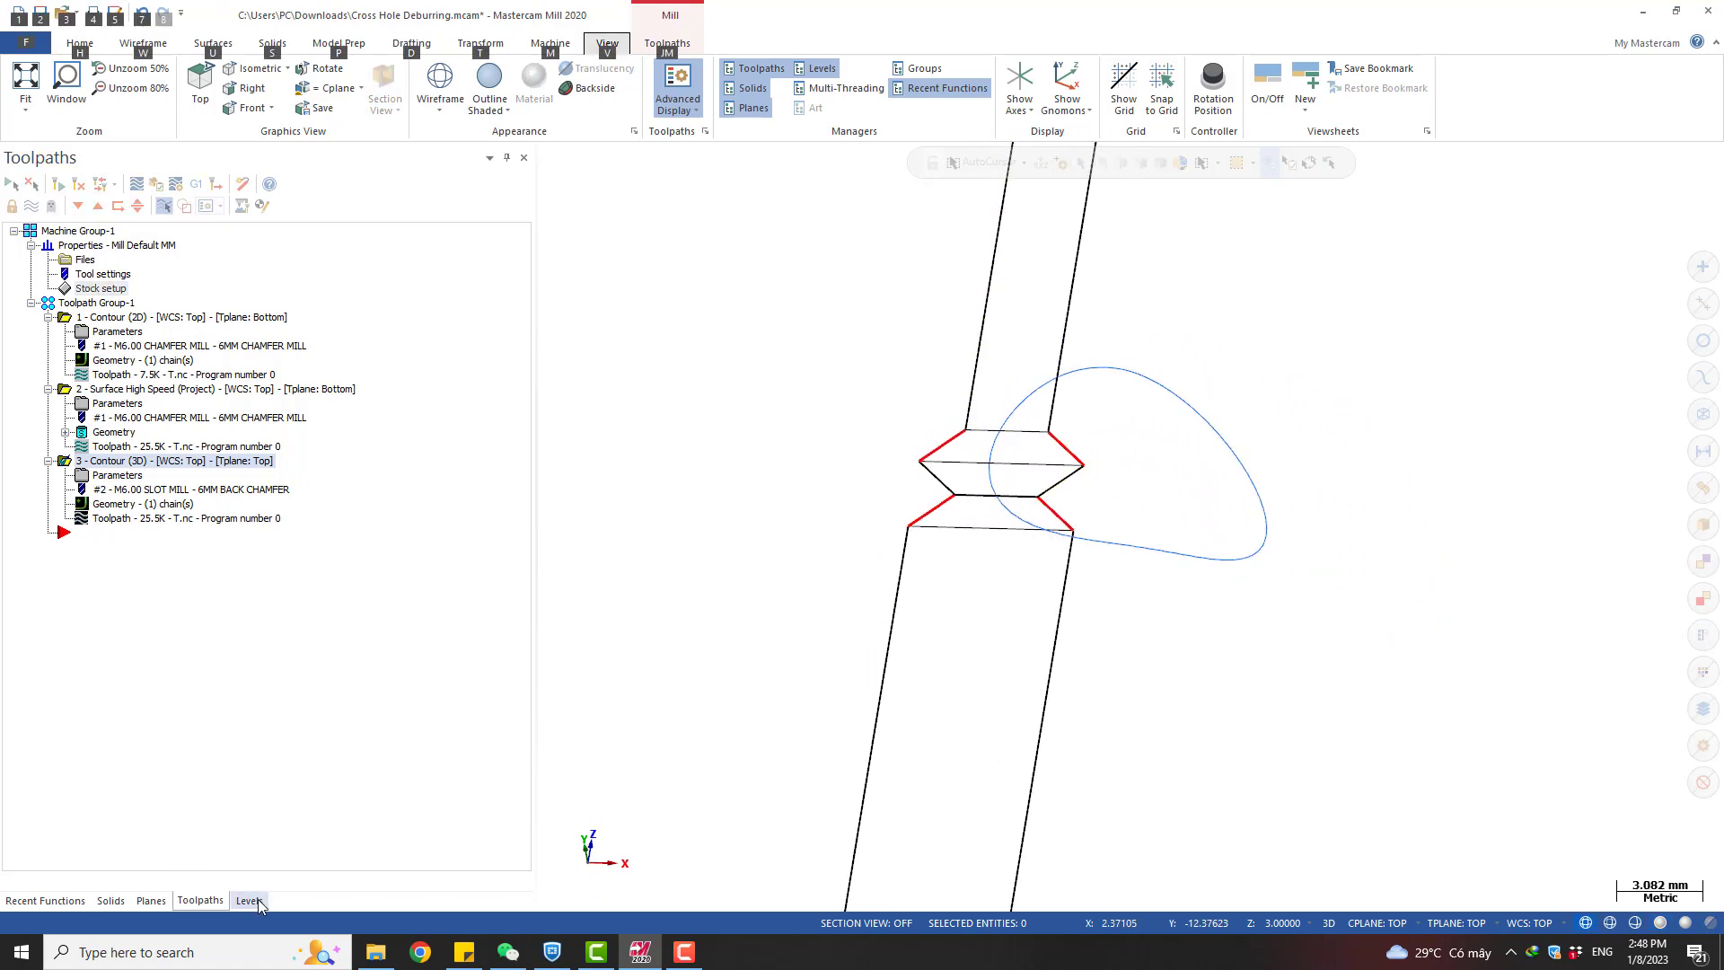
Show the Back Chamfer Tool and Dummy Chamfer Tool levels and compare the chamfer edges of the two solid tools
left_click(255, 900)
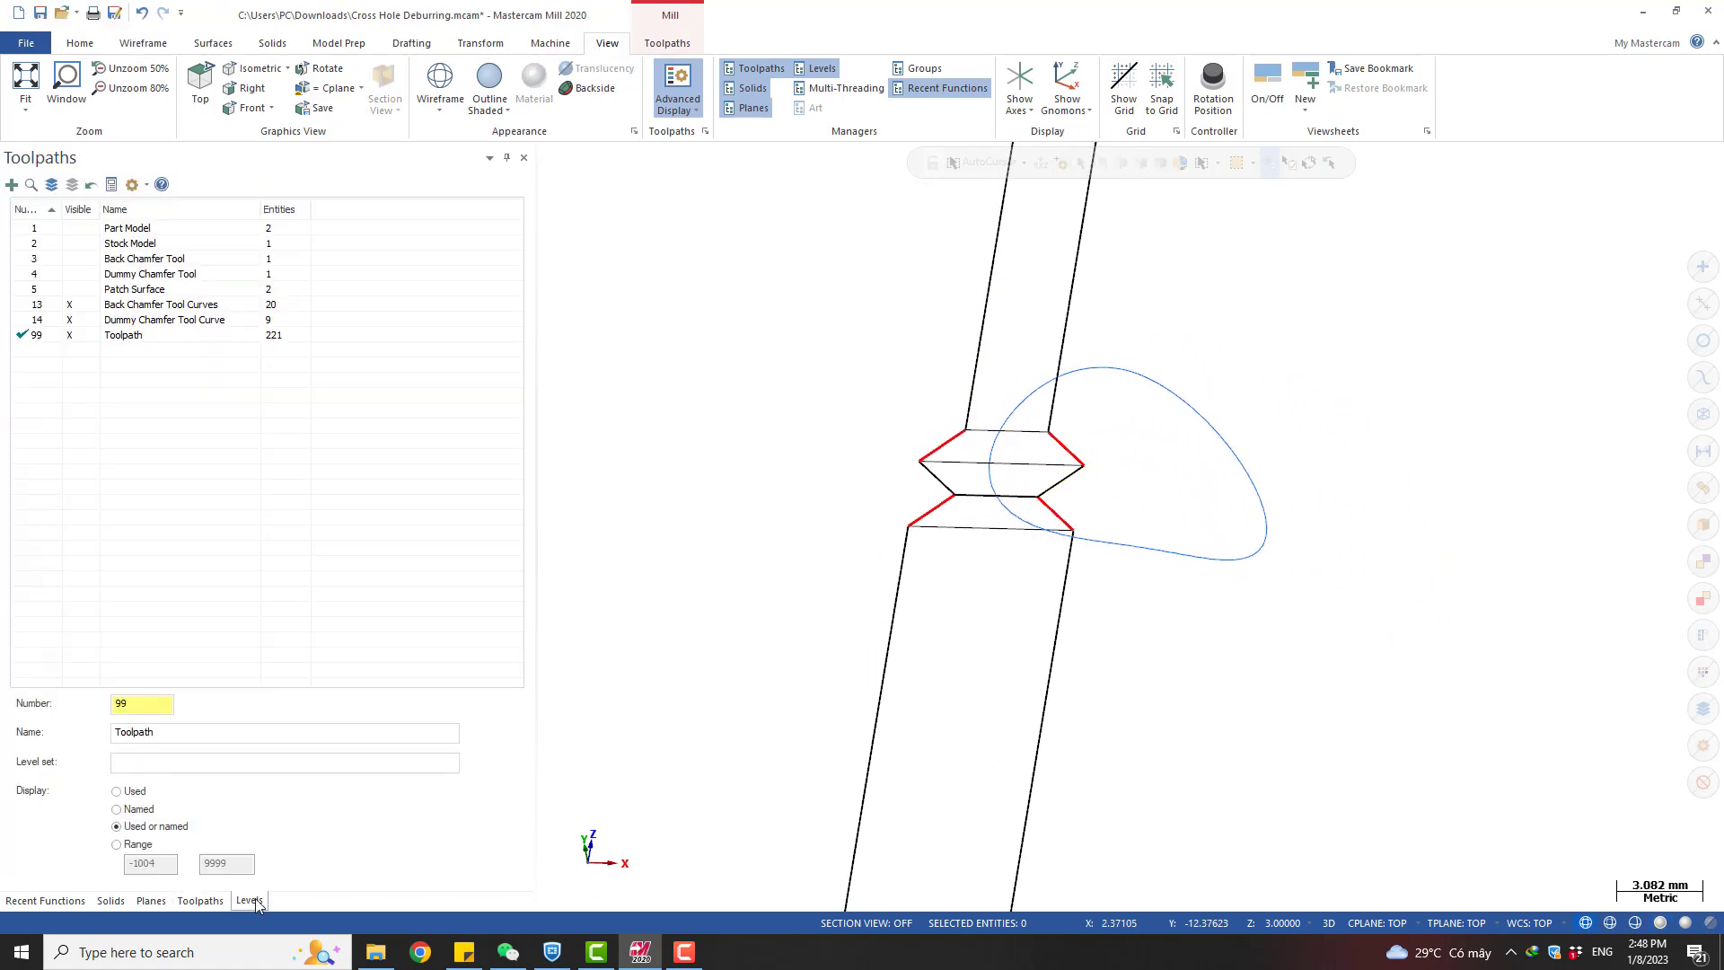
left_click(82, 264)
scroll(666, 339, "down", 7)
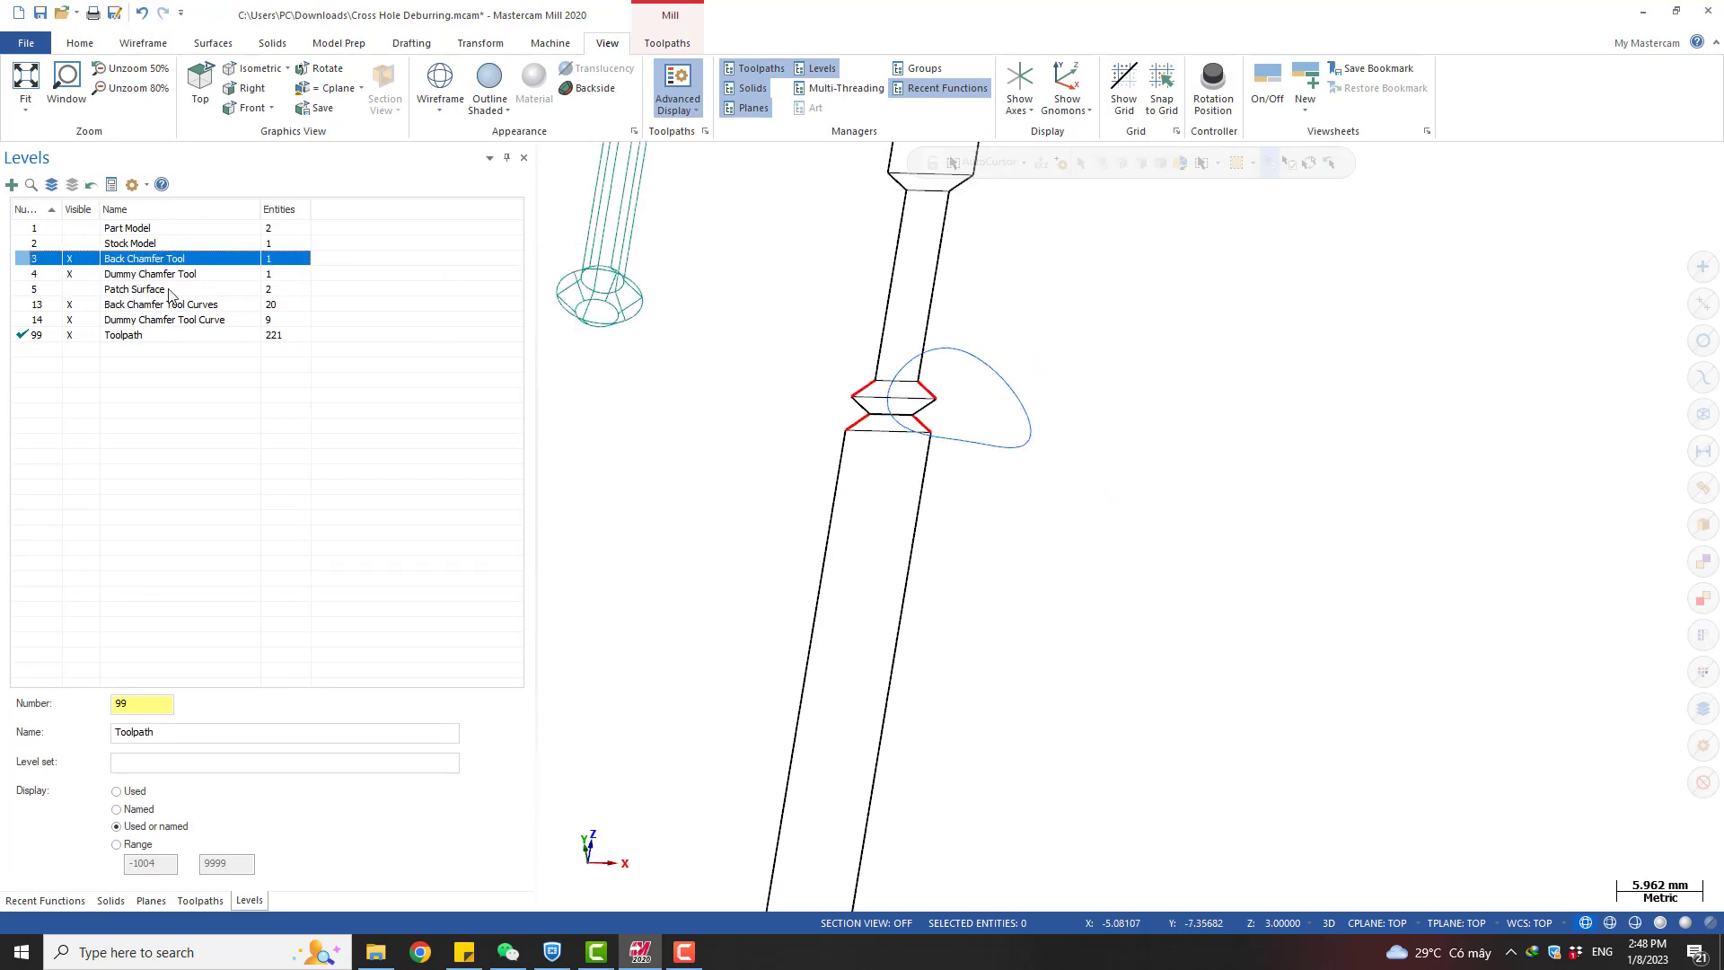
scroll(977, 449, "down", 8)
key("alt+s")
middle_click_drag(793, 412, 660, 365)
scroll(655, 361, "up", 7)
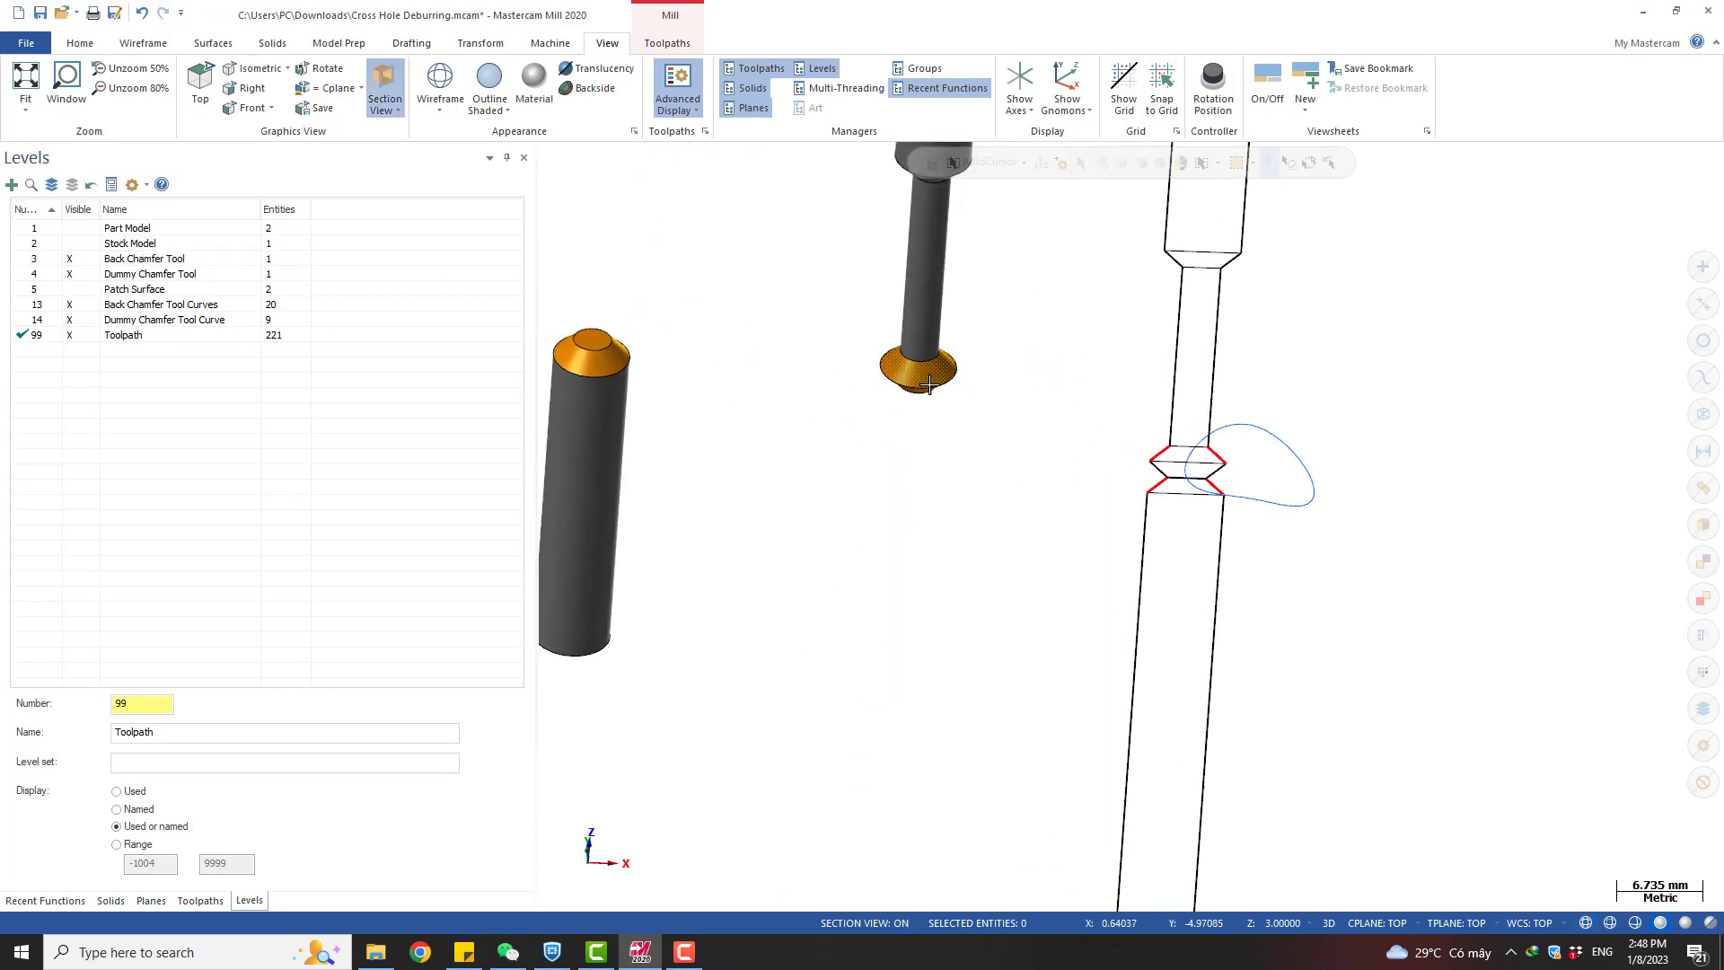
scroll(925, 388, "down", 2)
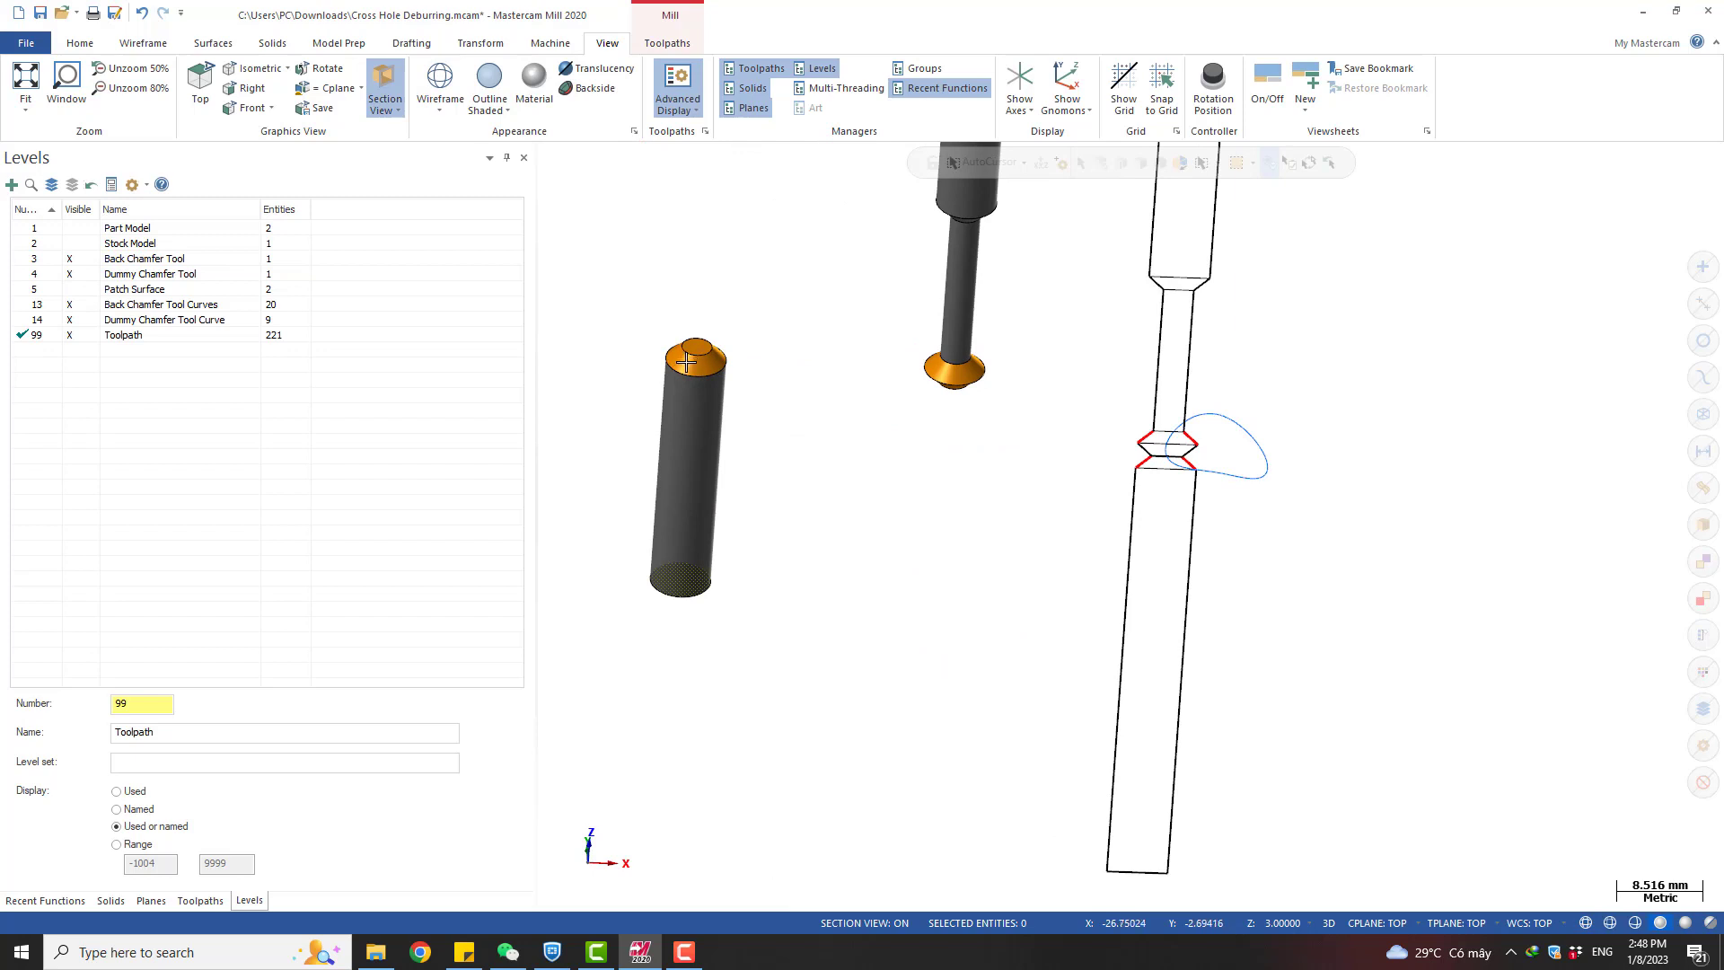
scroll(953, 372, "up", 3)
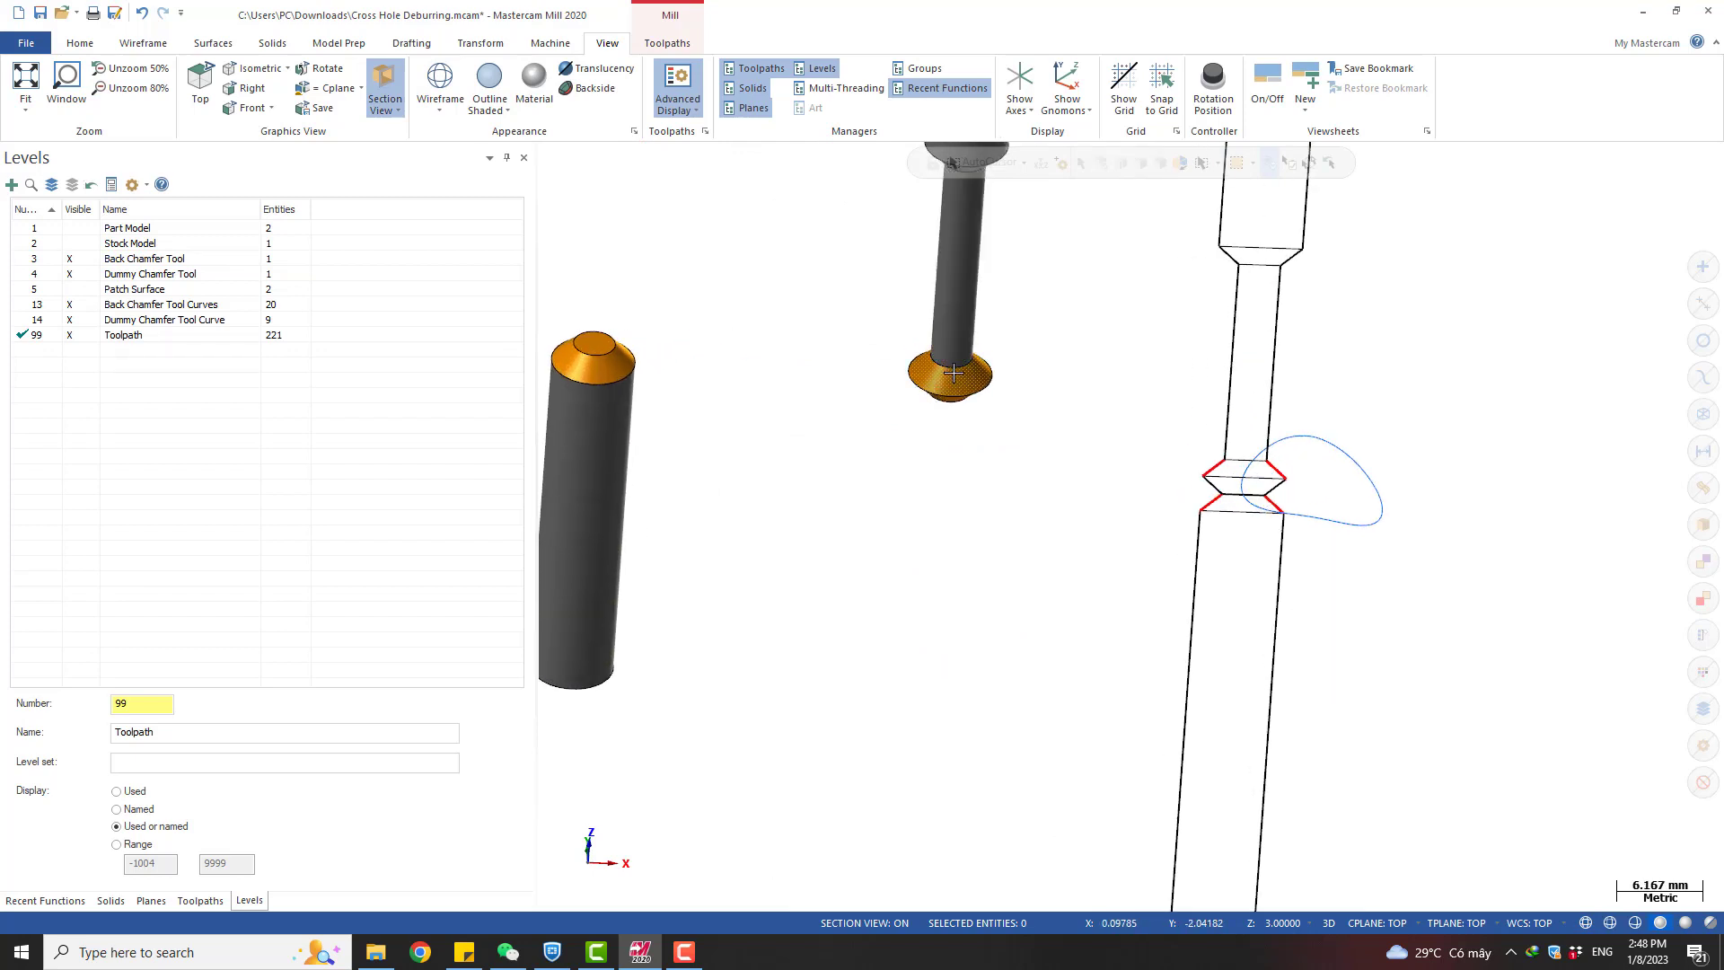
middle_click_drag(948, 386, 943, 352)
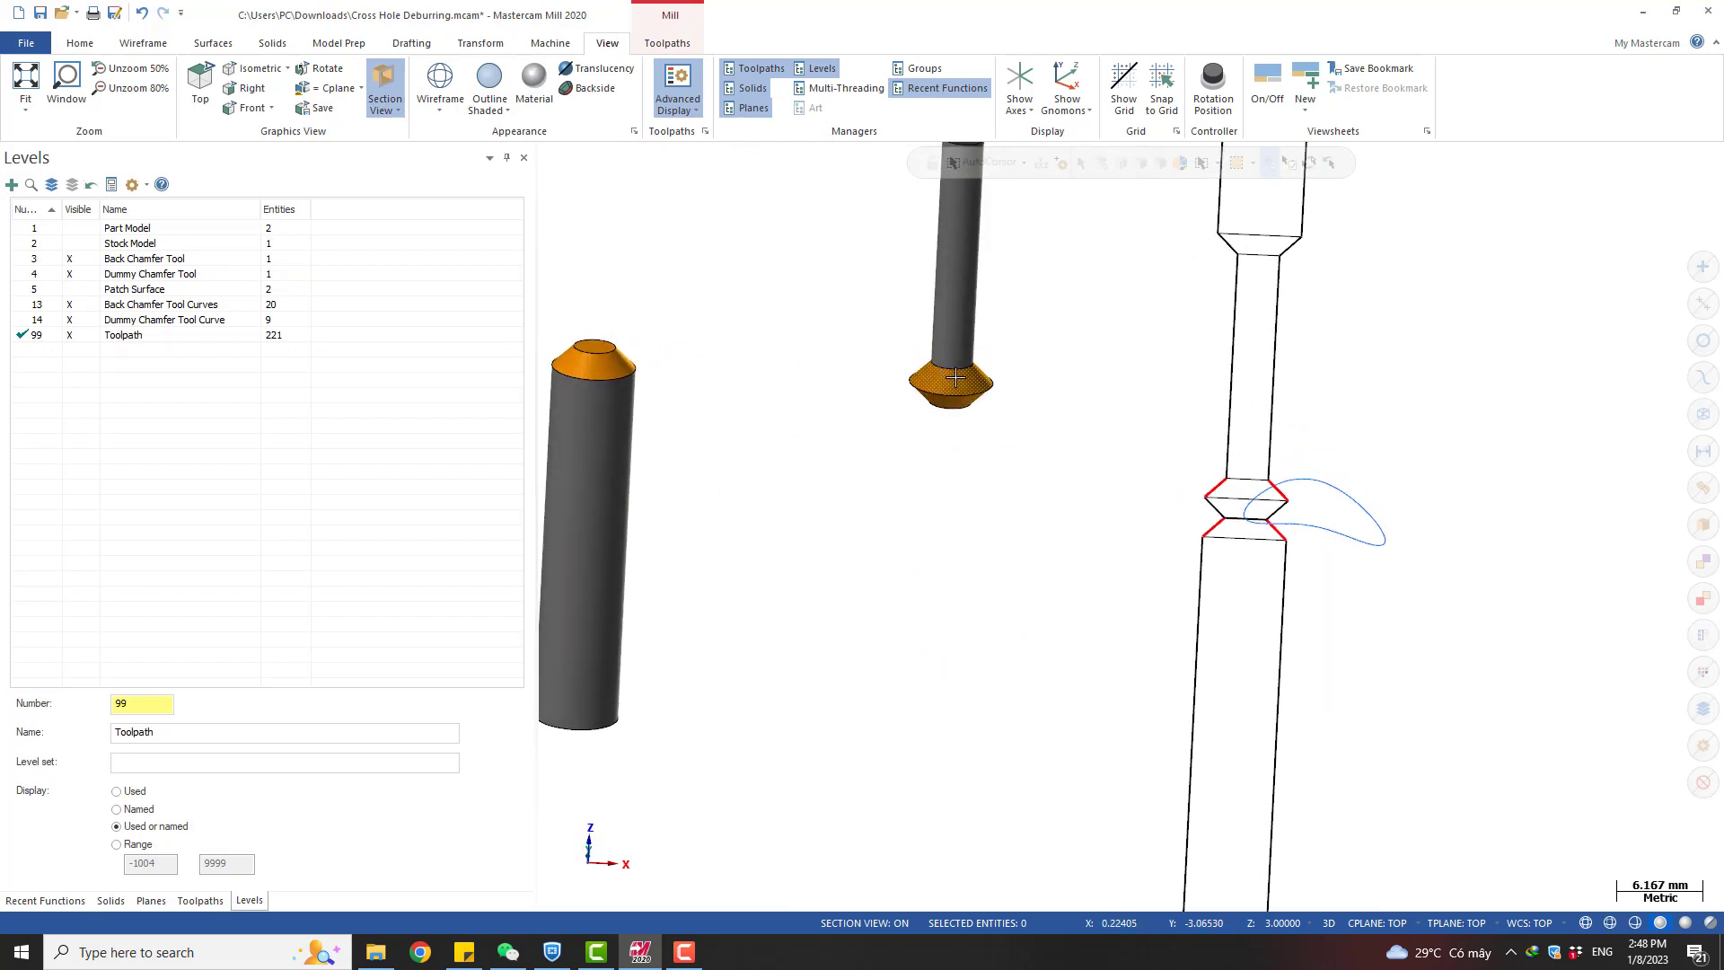
Hide the Back Chamfer Tool and Dummy Chamfer Tool levels, leaving the two tool profiles and the toolpath curve displayed
scroll(954, 378, "down", 3)
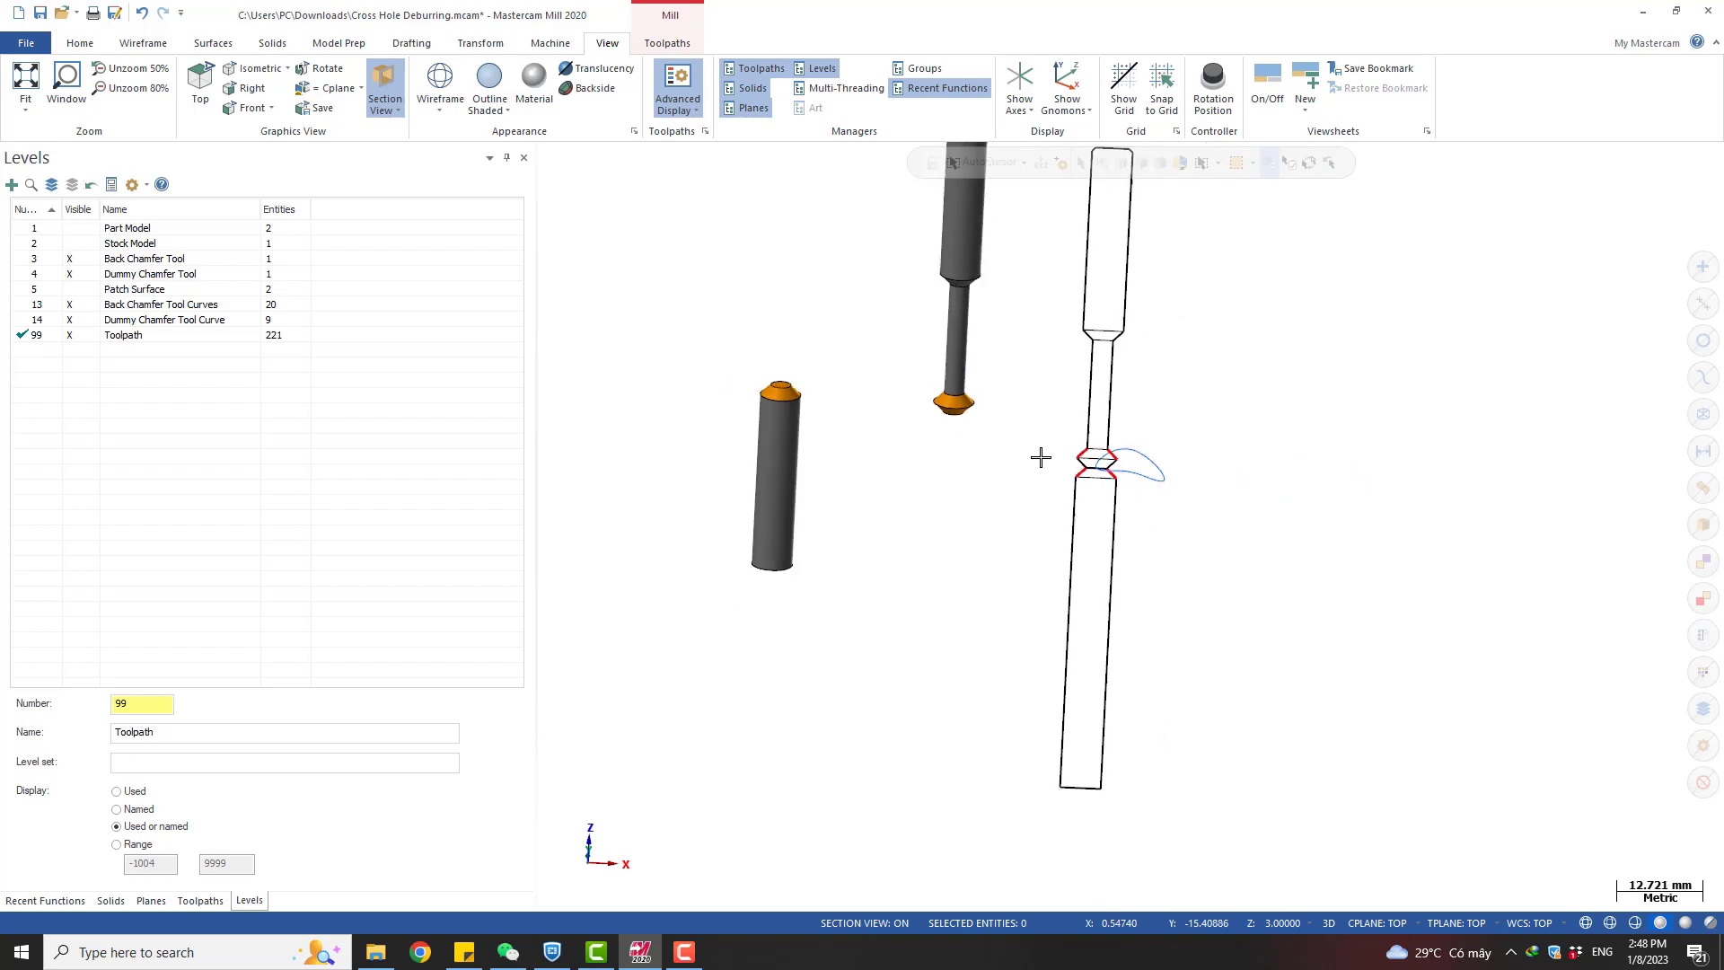
left_click(70, 258)
left_click(71, 274)
scroll(1078, 461, "up", 2)
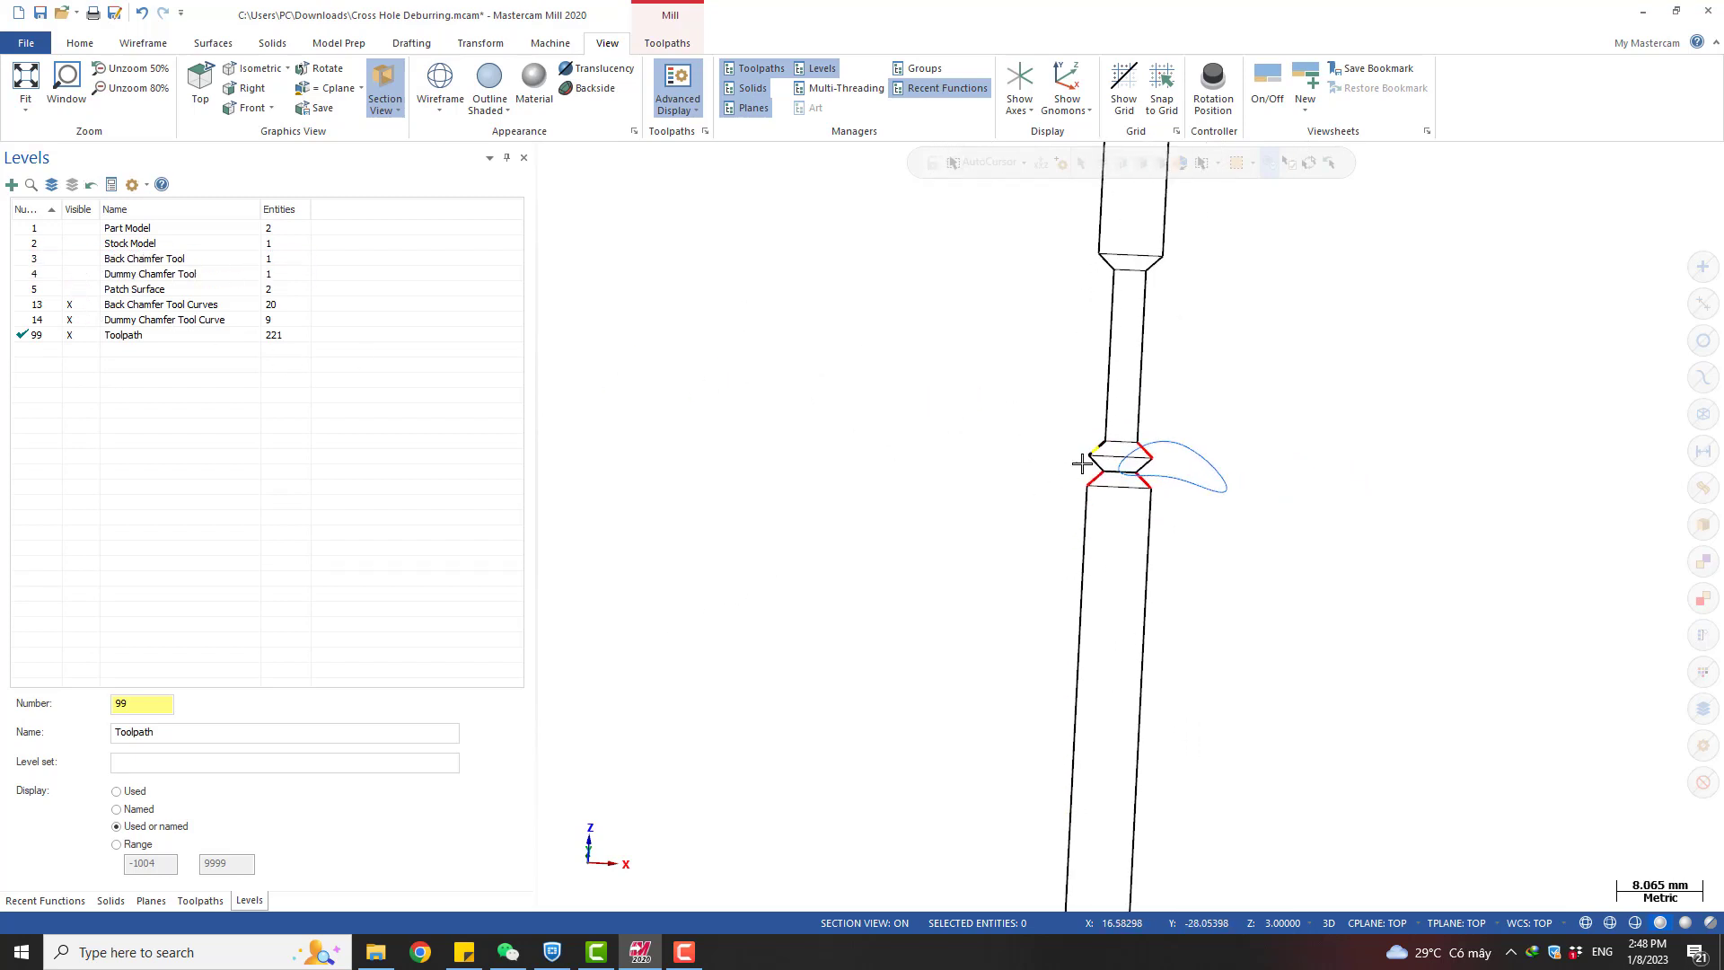
Examine the red chamfer edges of the back chamfer and dummy profiles and the vertical offset between them
middle_click_drag(1080, 463, 1105, 490)
scroll(1115, 488, "up", 1)
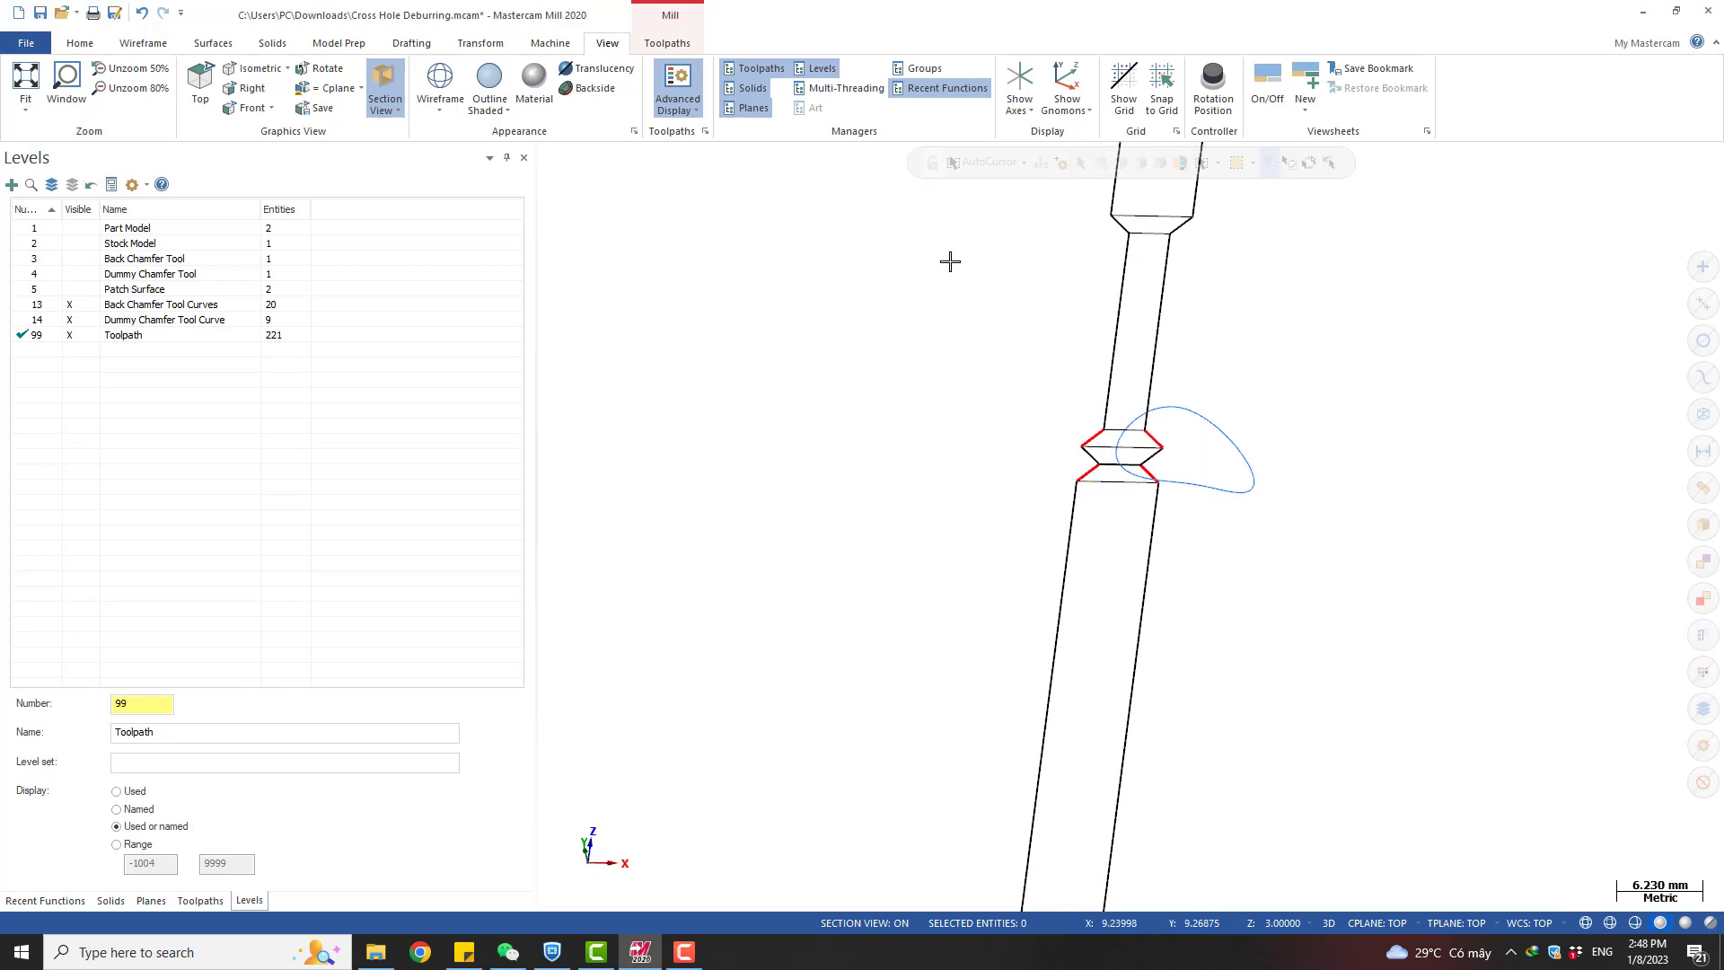
scroll(1060, 332, "down", 2)
mouse_move(1066, 346)
middle_mouse_down()
mouse_move(1023, 346)
mouse_move(1046, 350)
middle_mouse_up()
scroll(1089, 433, "up", 2)
scroll(1049, 436, "up", 2)
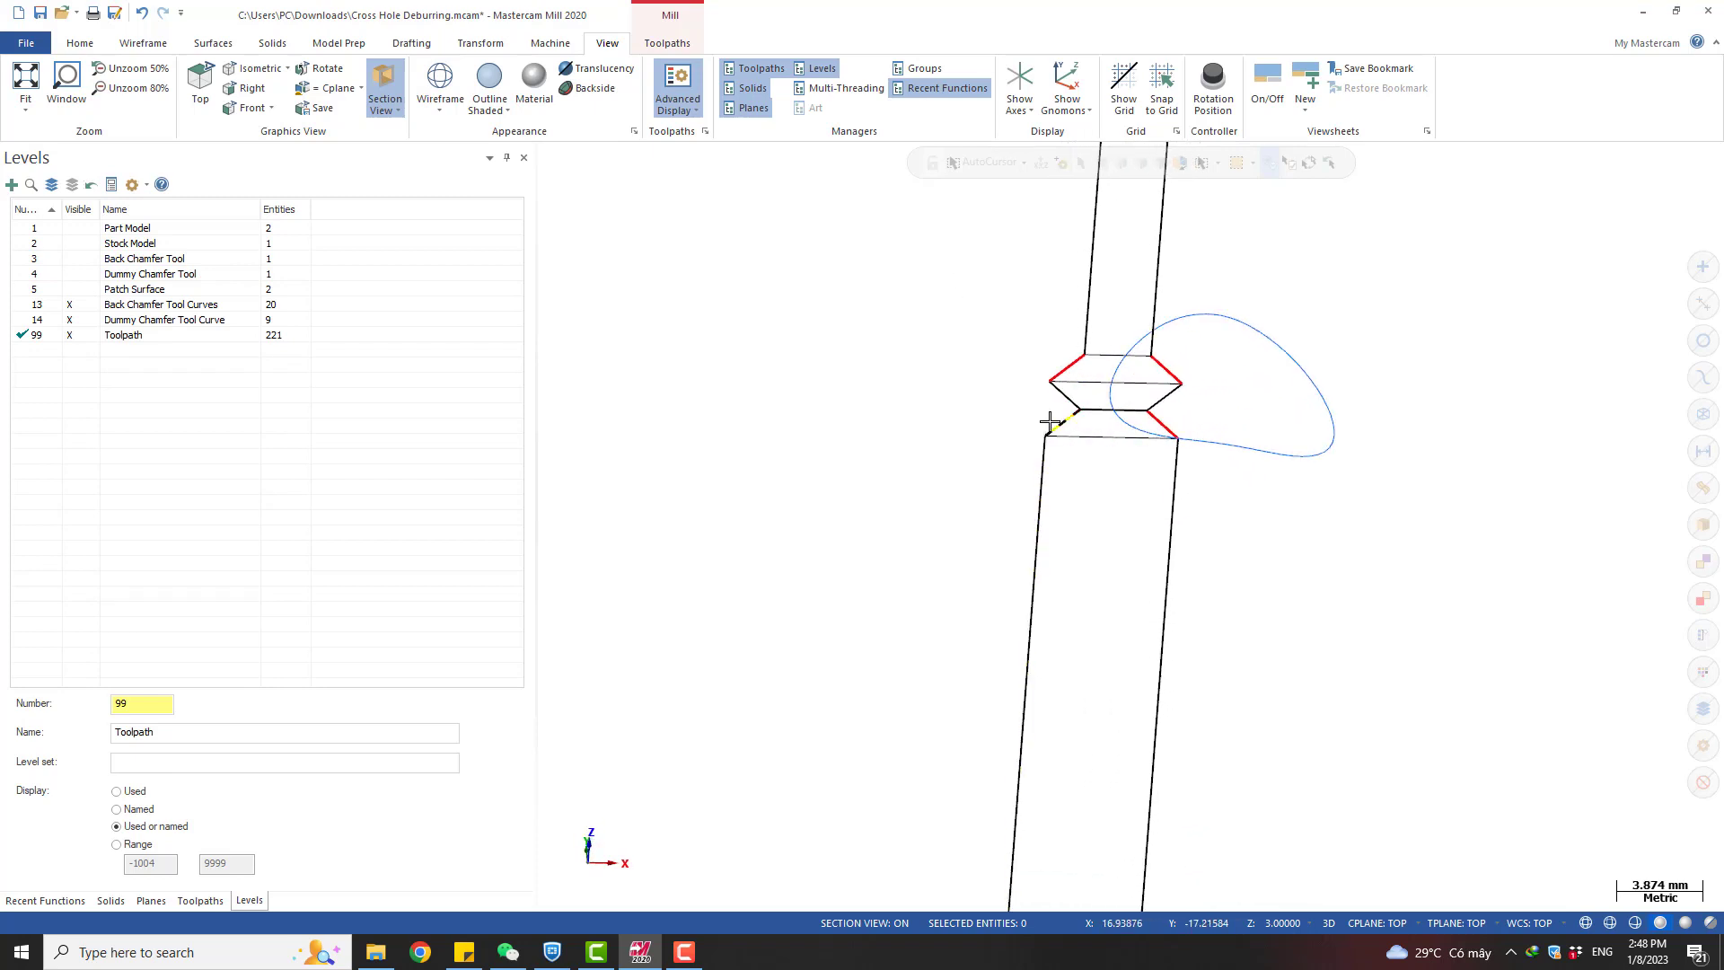
scroll(1053, 366, "down", 6)
scroll(1055, 384, "up", 3)
scroll(1055, 384, "up", 5)
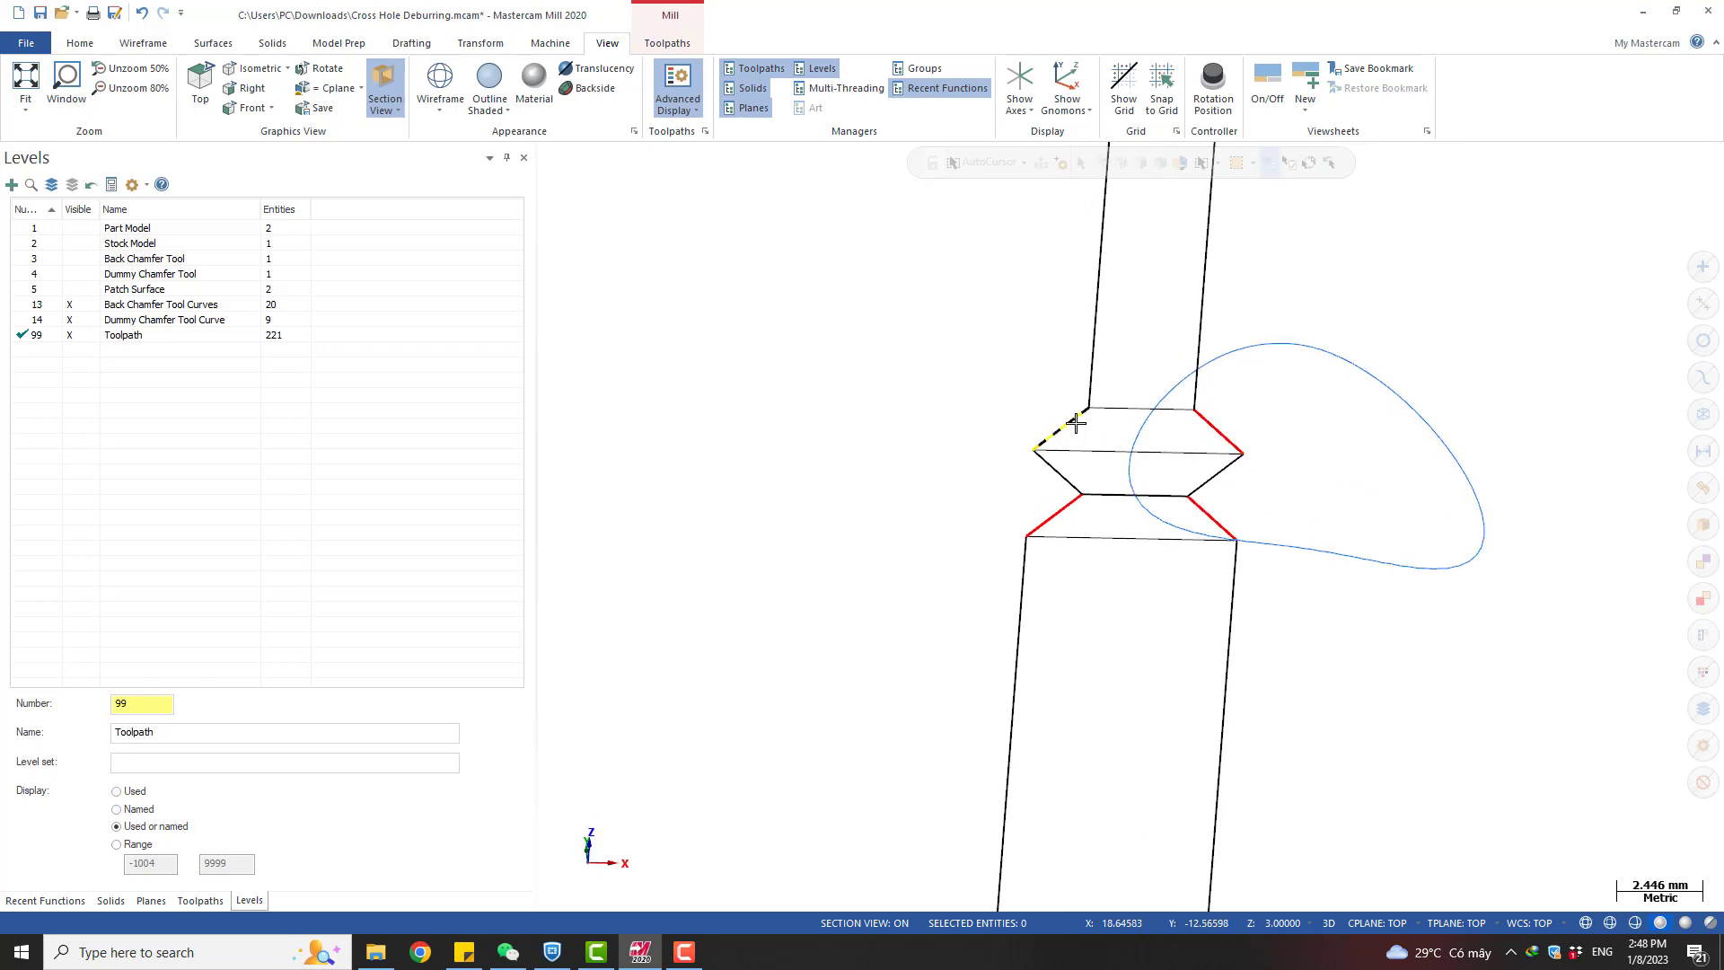
scroll(1076, 423, "up", 2)
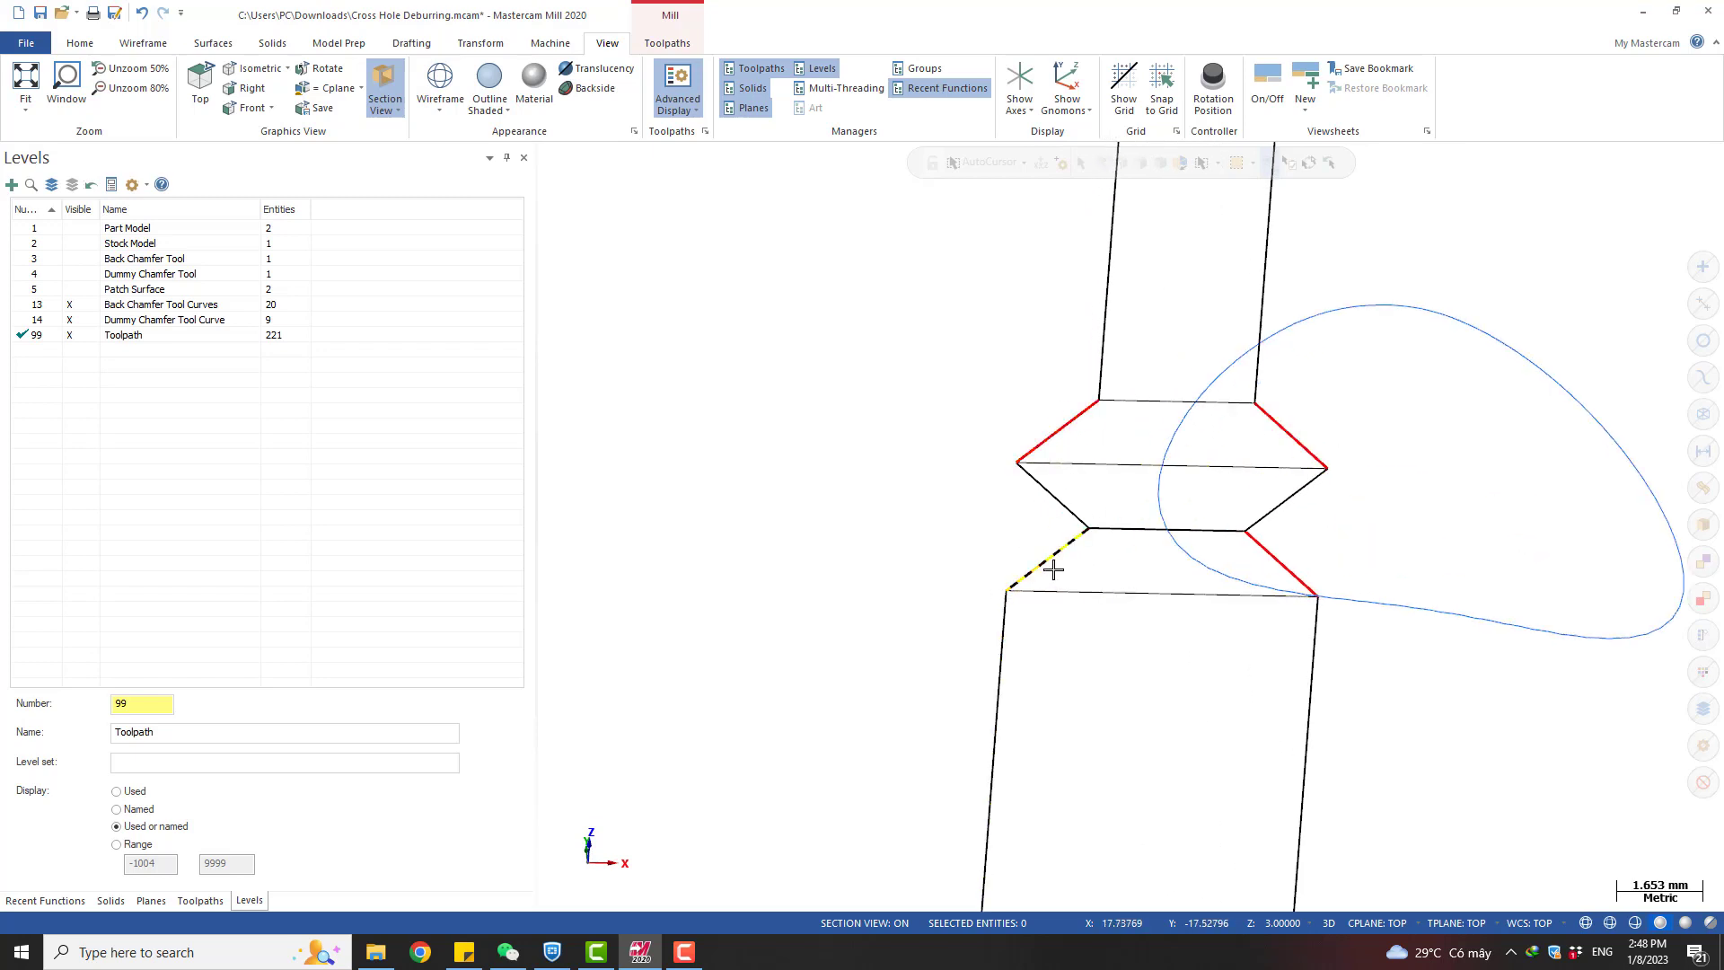
scroll(1265, 560, "down", 5)
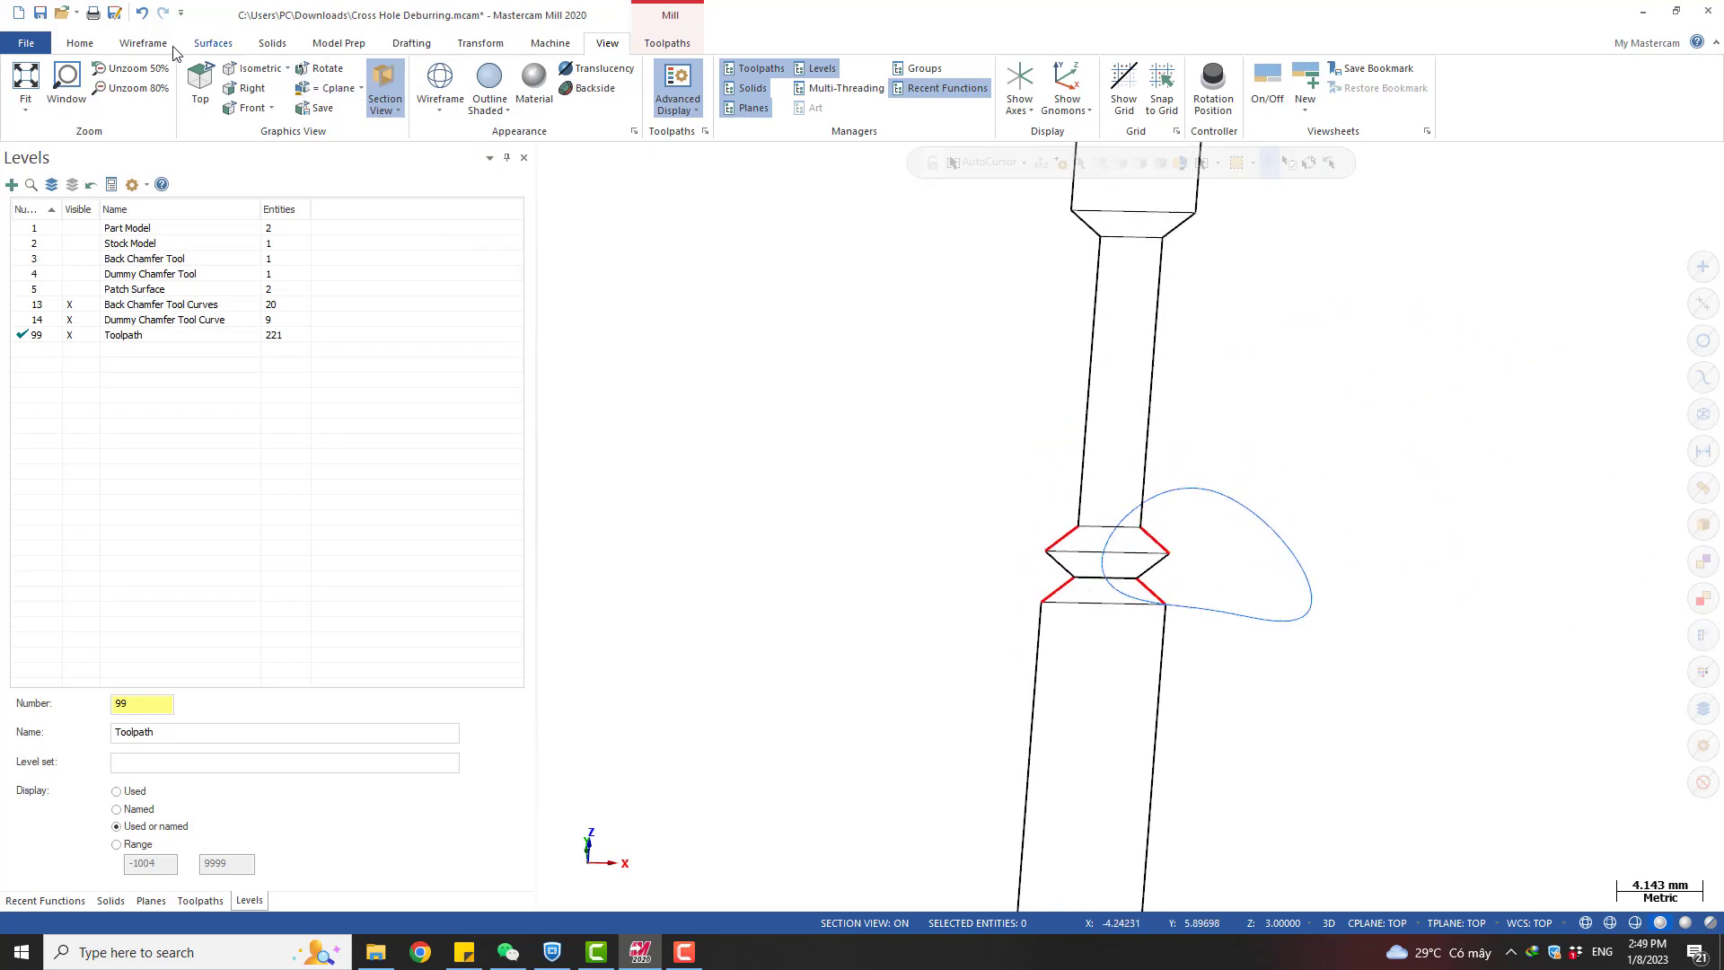
Measure the vertical distance from the back chamfer head's upper edge to its tip with a temporary Smart Dimension in Front view, and undo it
key("alt+2")
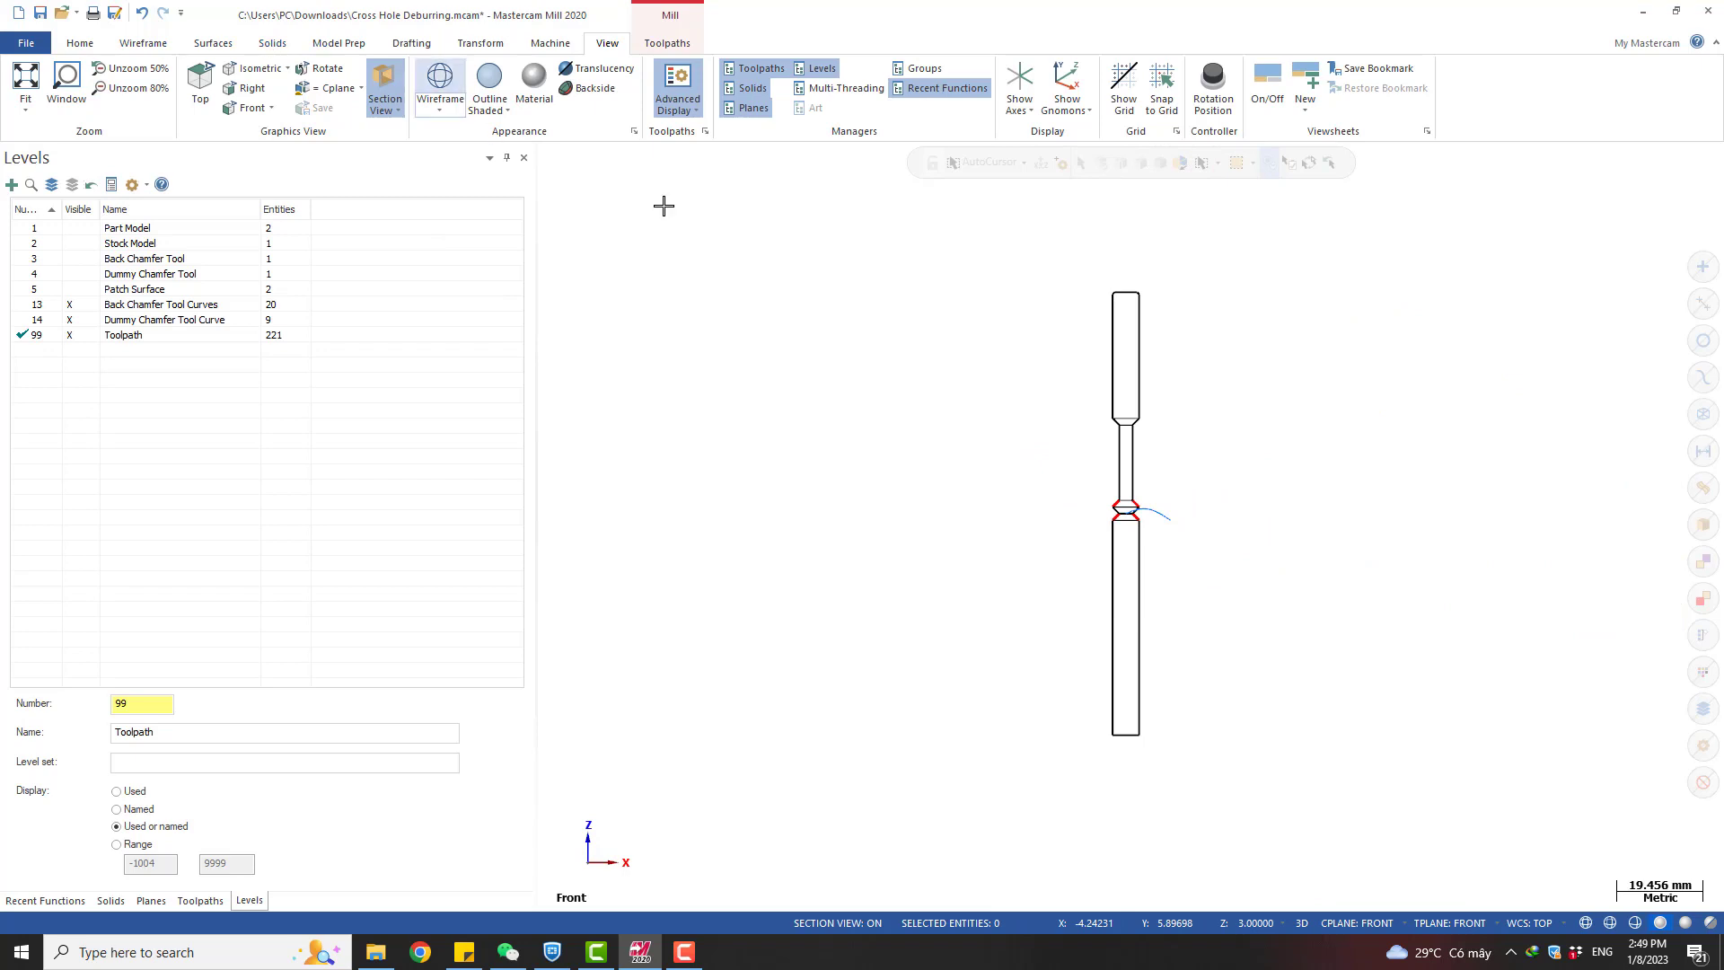
scroll(1037, 313, "up", 2)
left_click(483, 44)
left_click(400, 44)
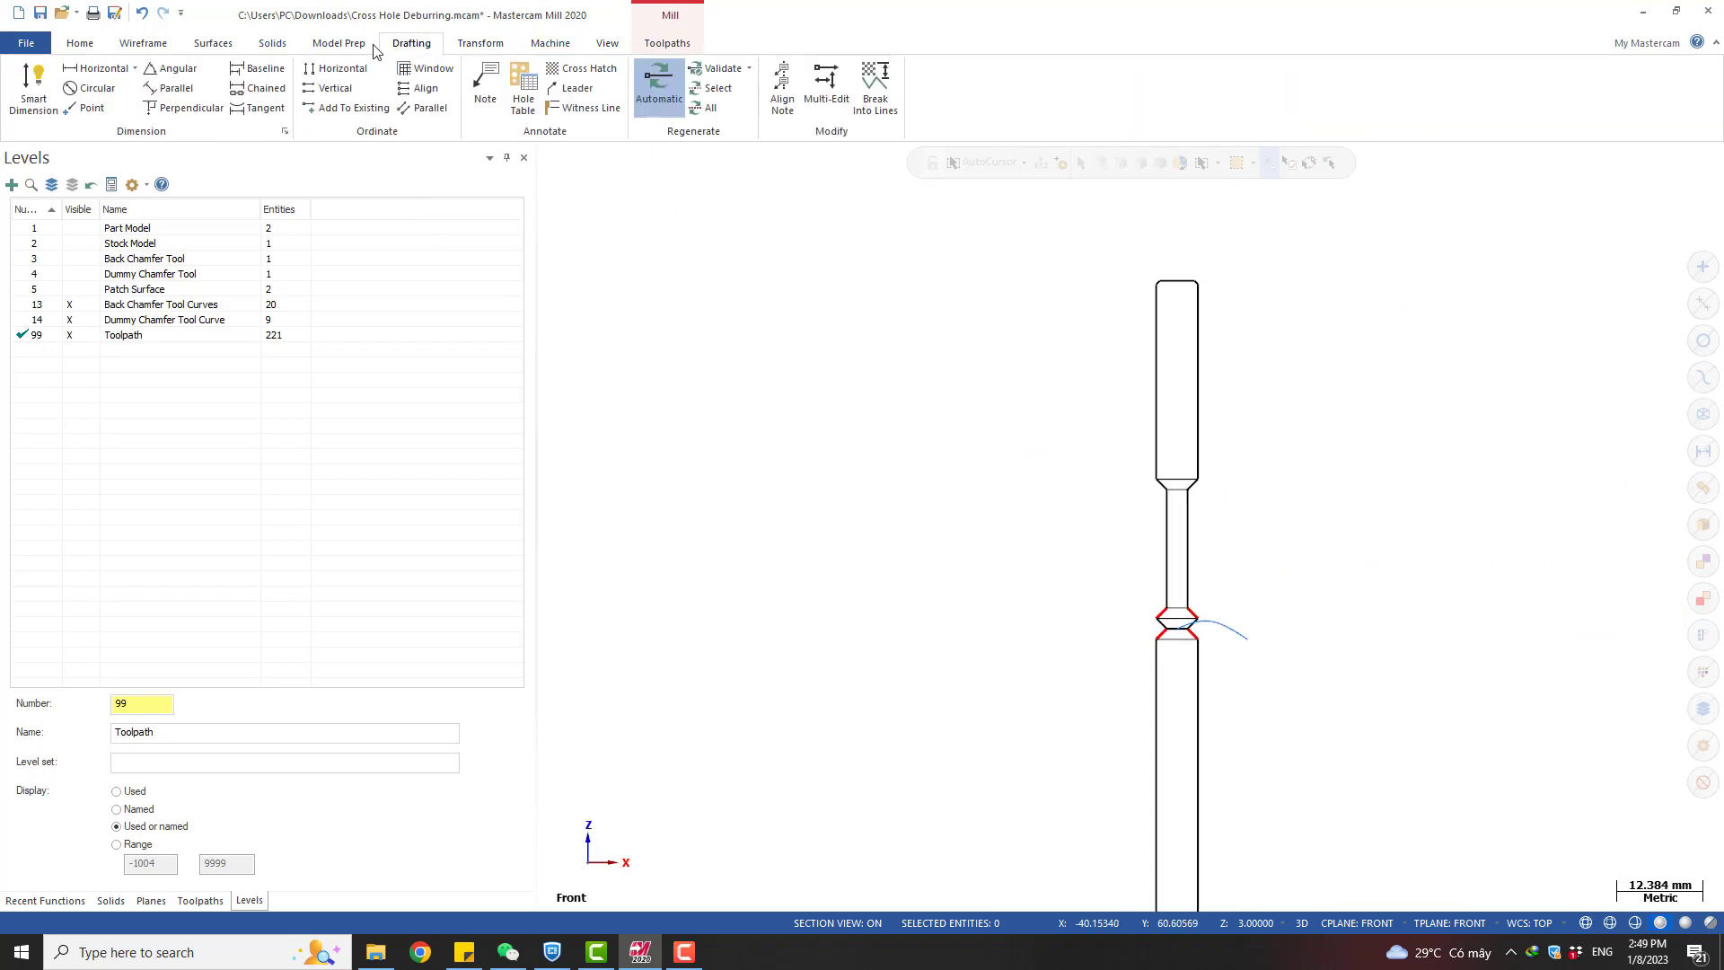
left_click(24, 96)
scroll(1171, 700, "up", 7)
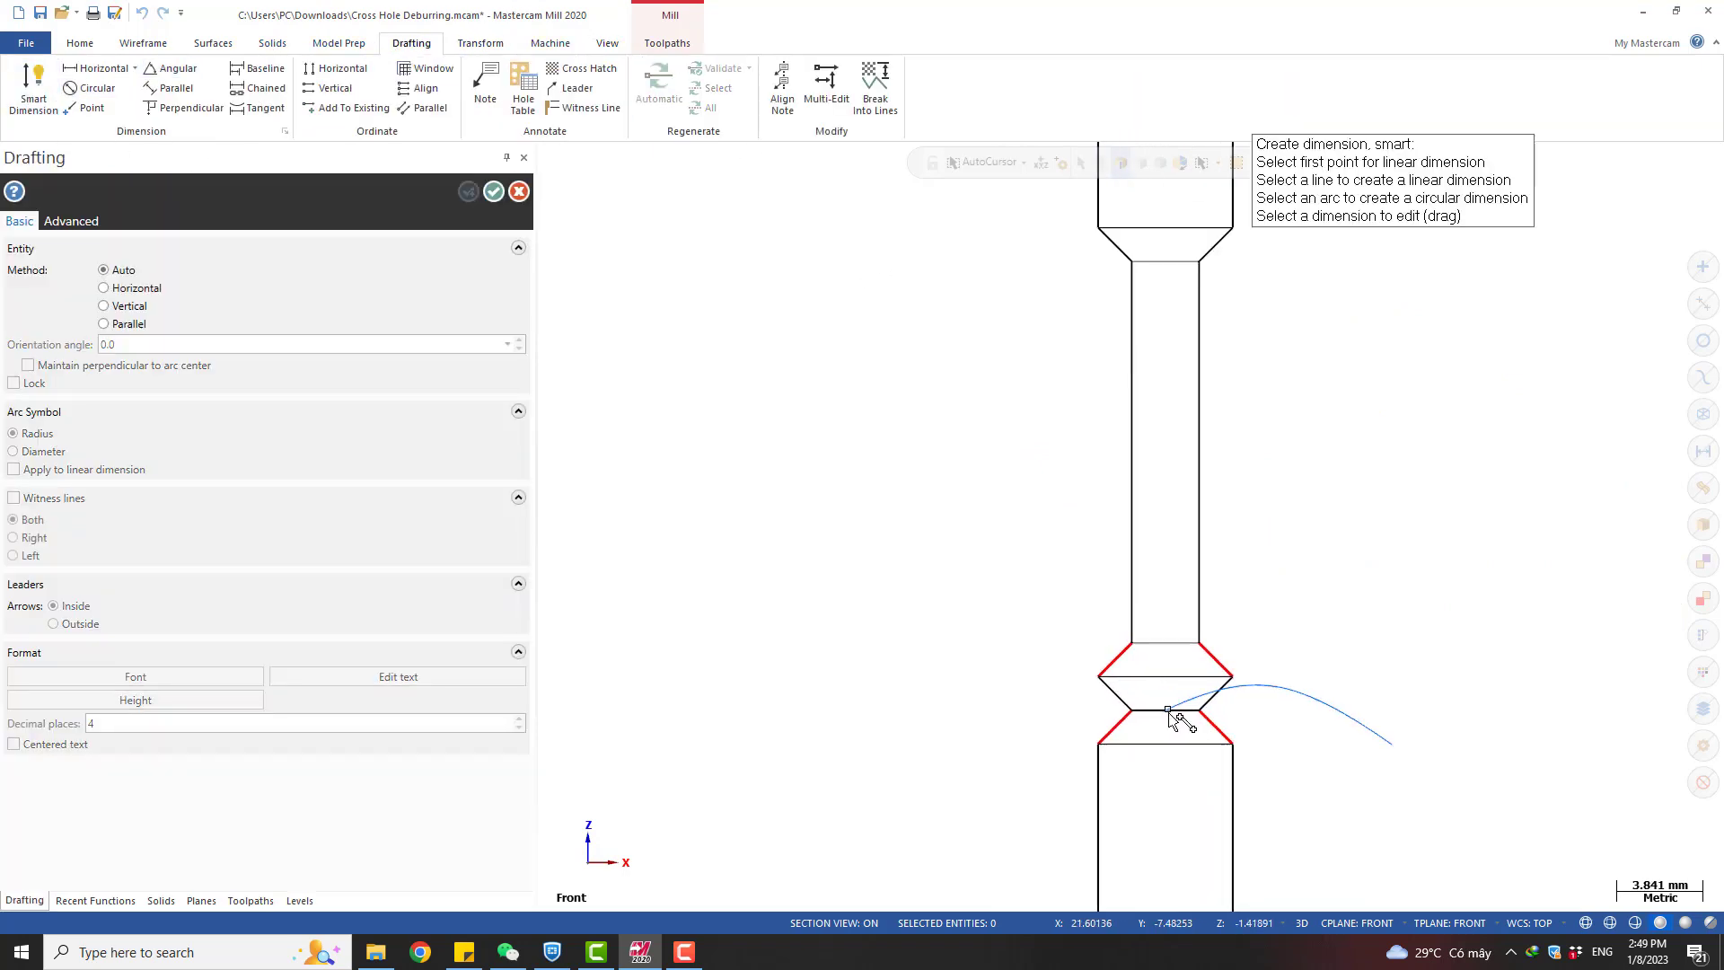
left_click(1122, 608)
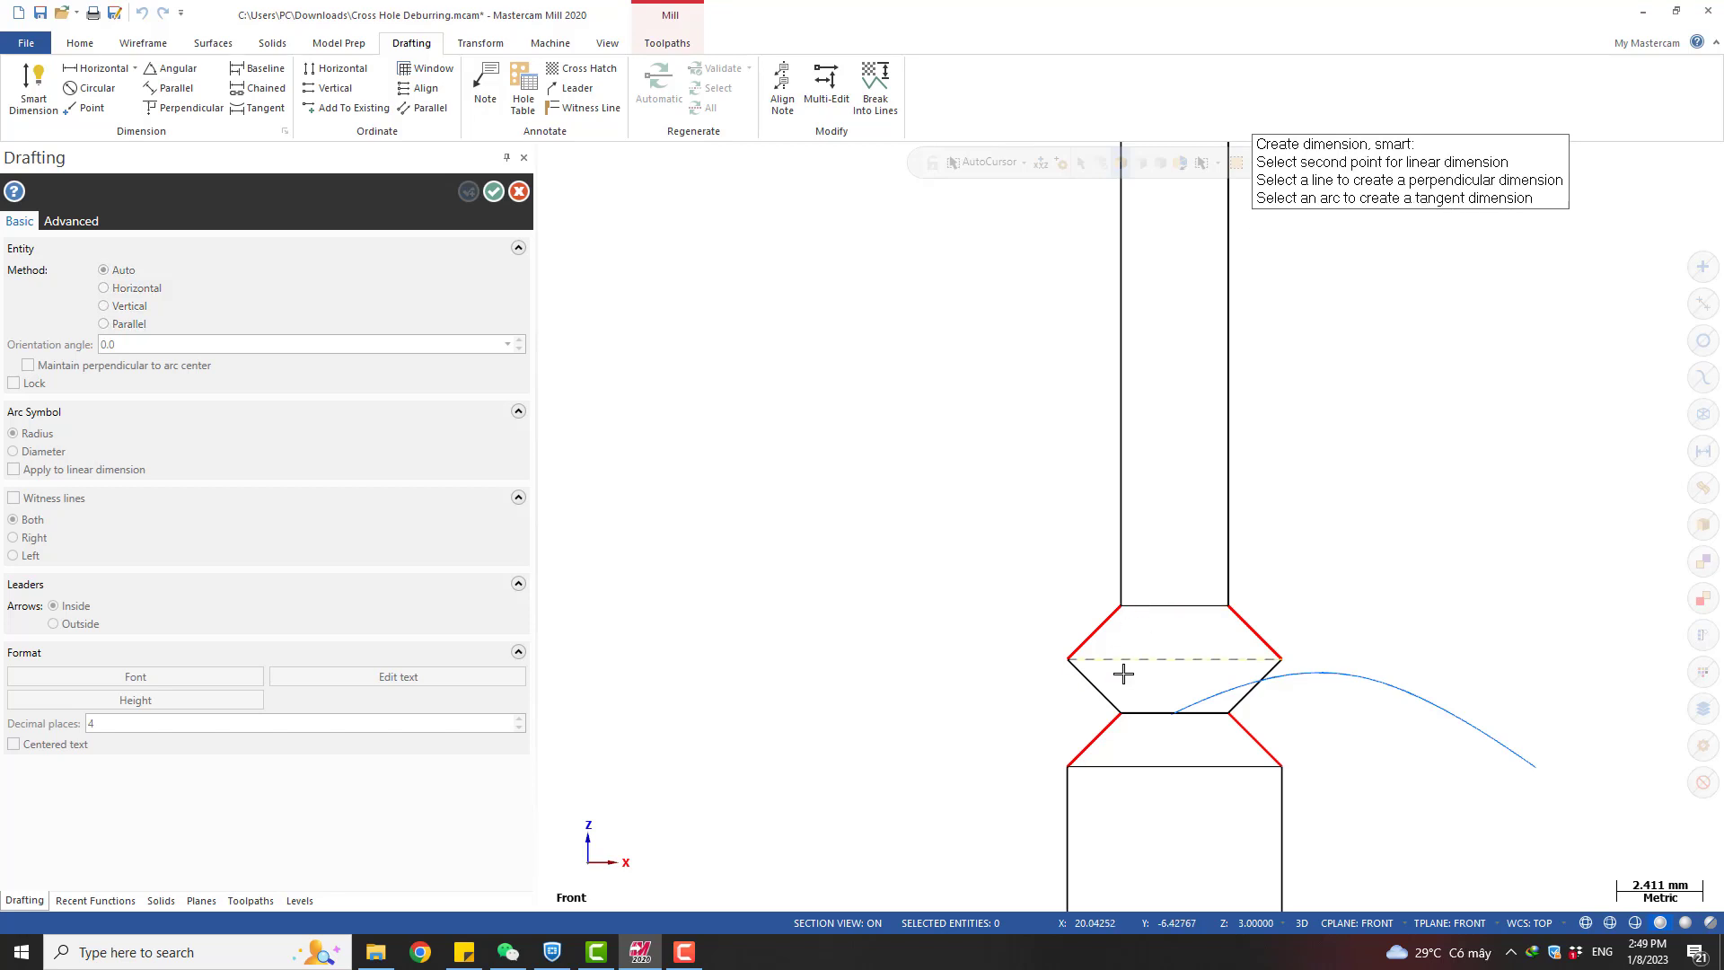
left_click(1124, 715)
left_click(820, 485)
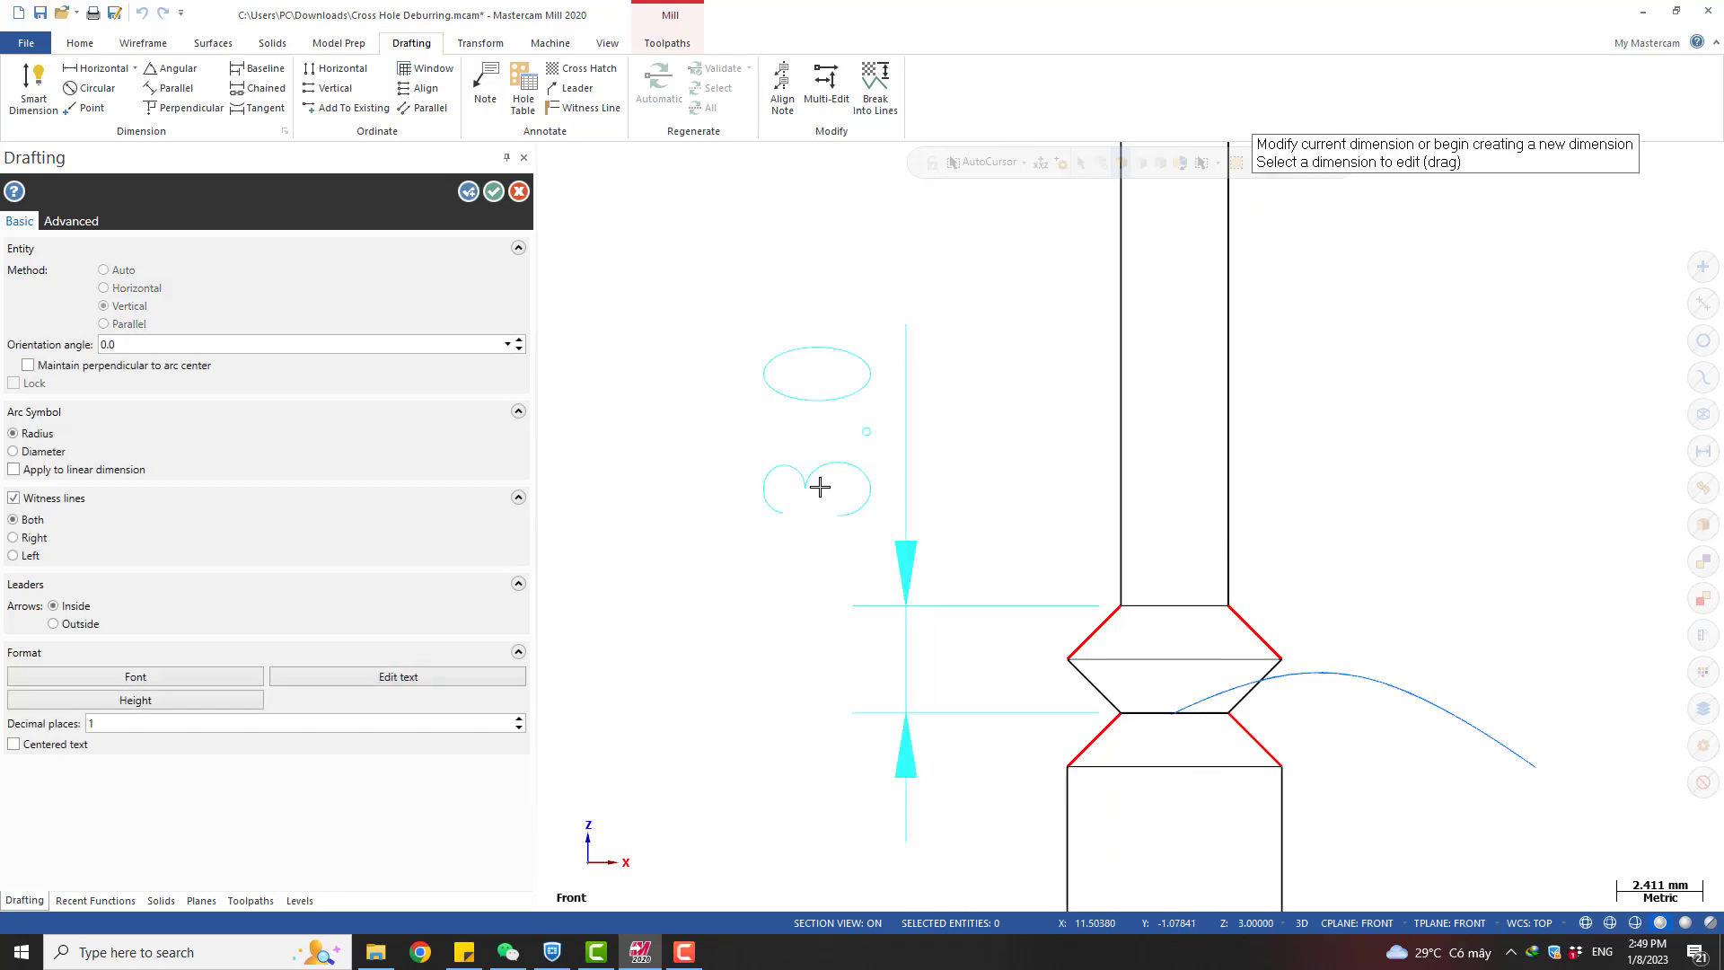
scroll(610, 417, "down", 2)
left_click(493, 191)
scroll(965, 583, "down", 2)
key("alt")
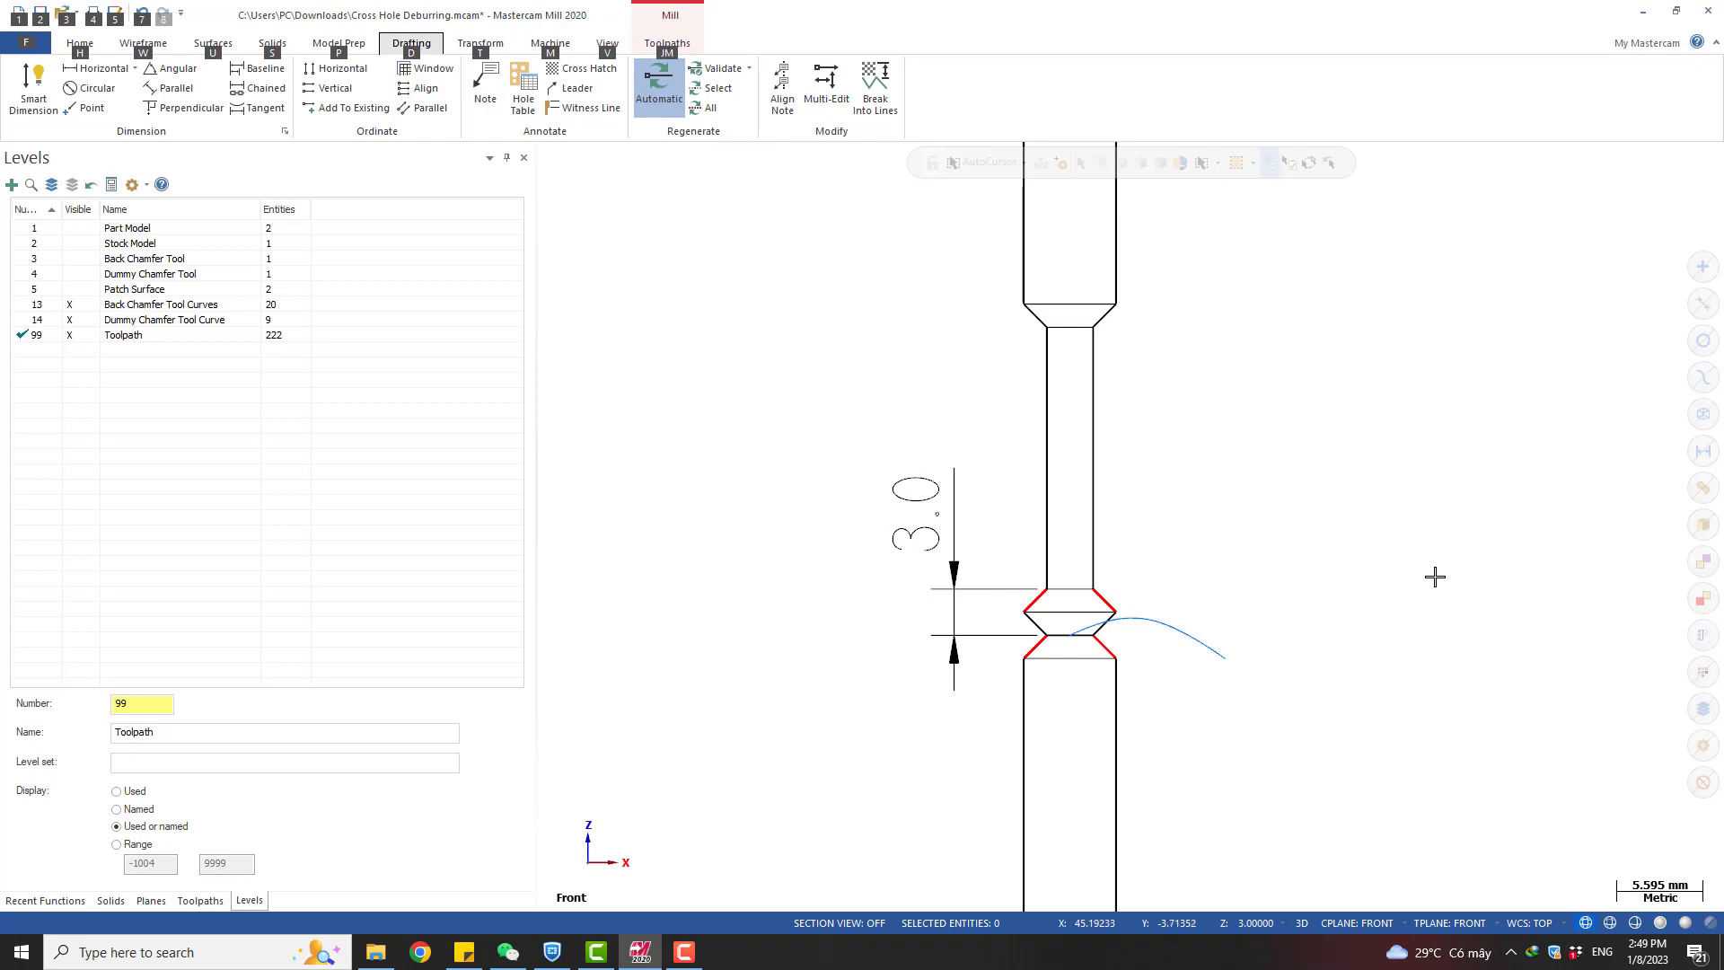
scroll(1342, 579, "down", 2)
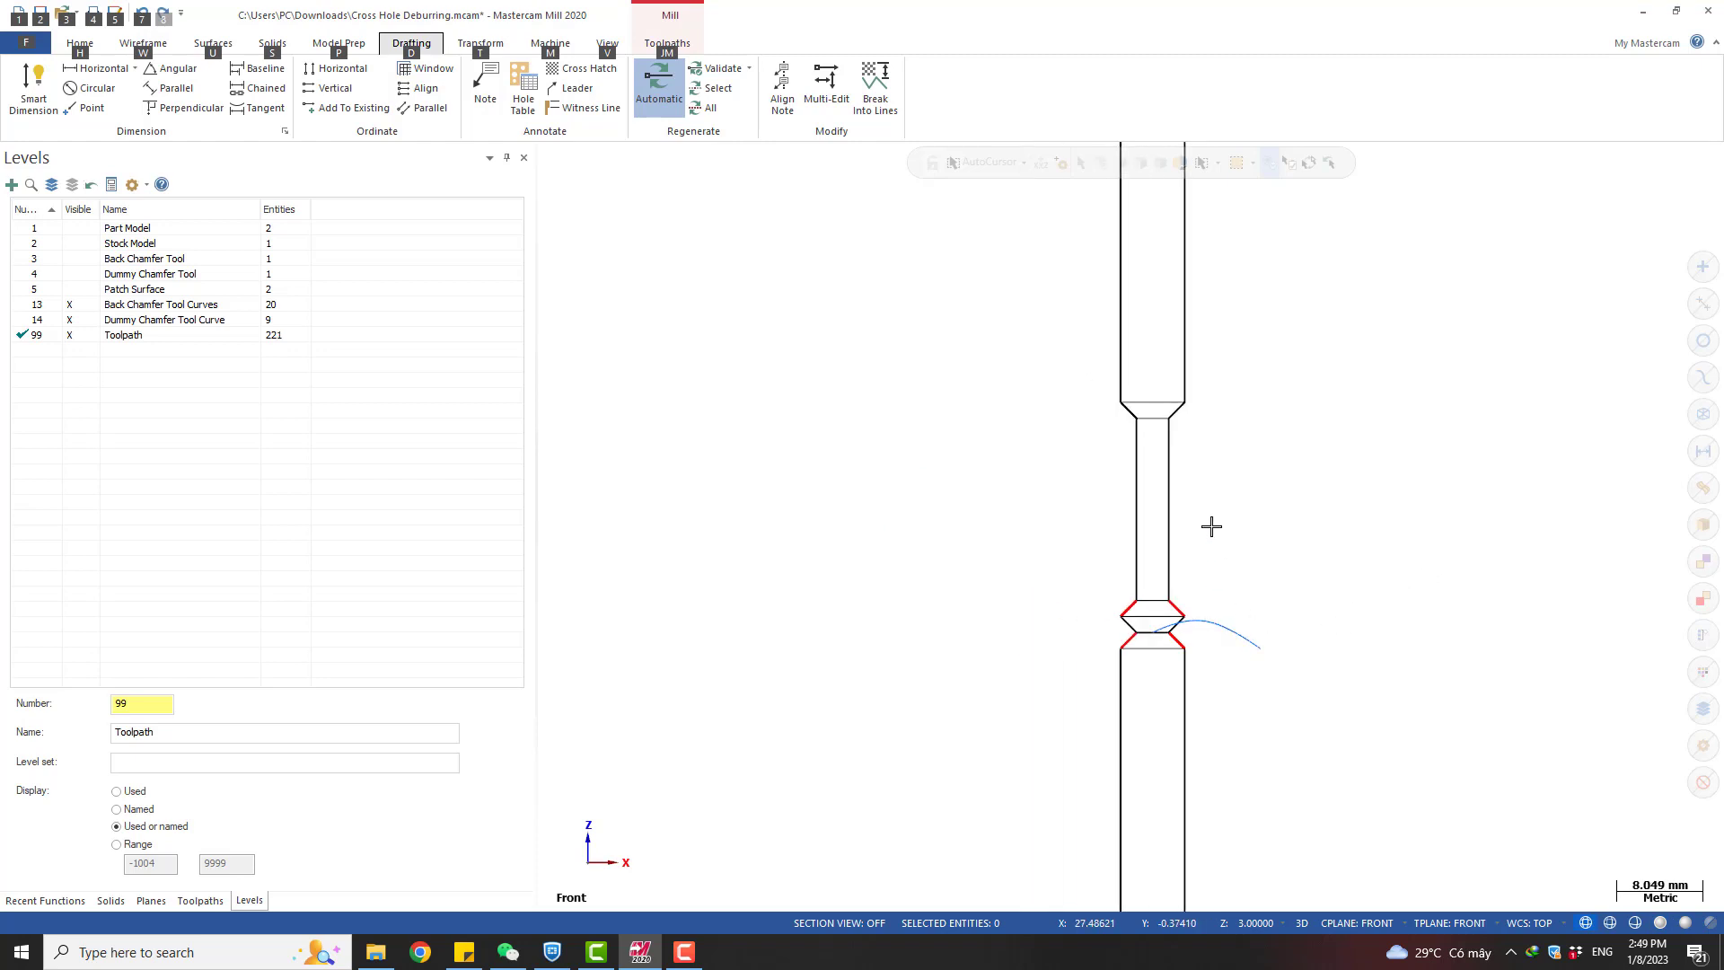
Hide the Dummy Chamfer Tool Curve and Toolpath levels to isolate the back chamfer tool profile
left_click(79, 325)
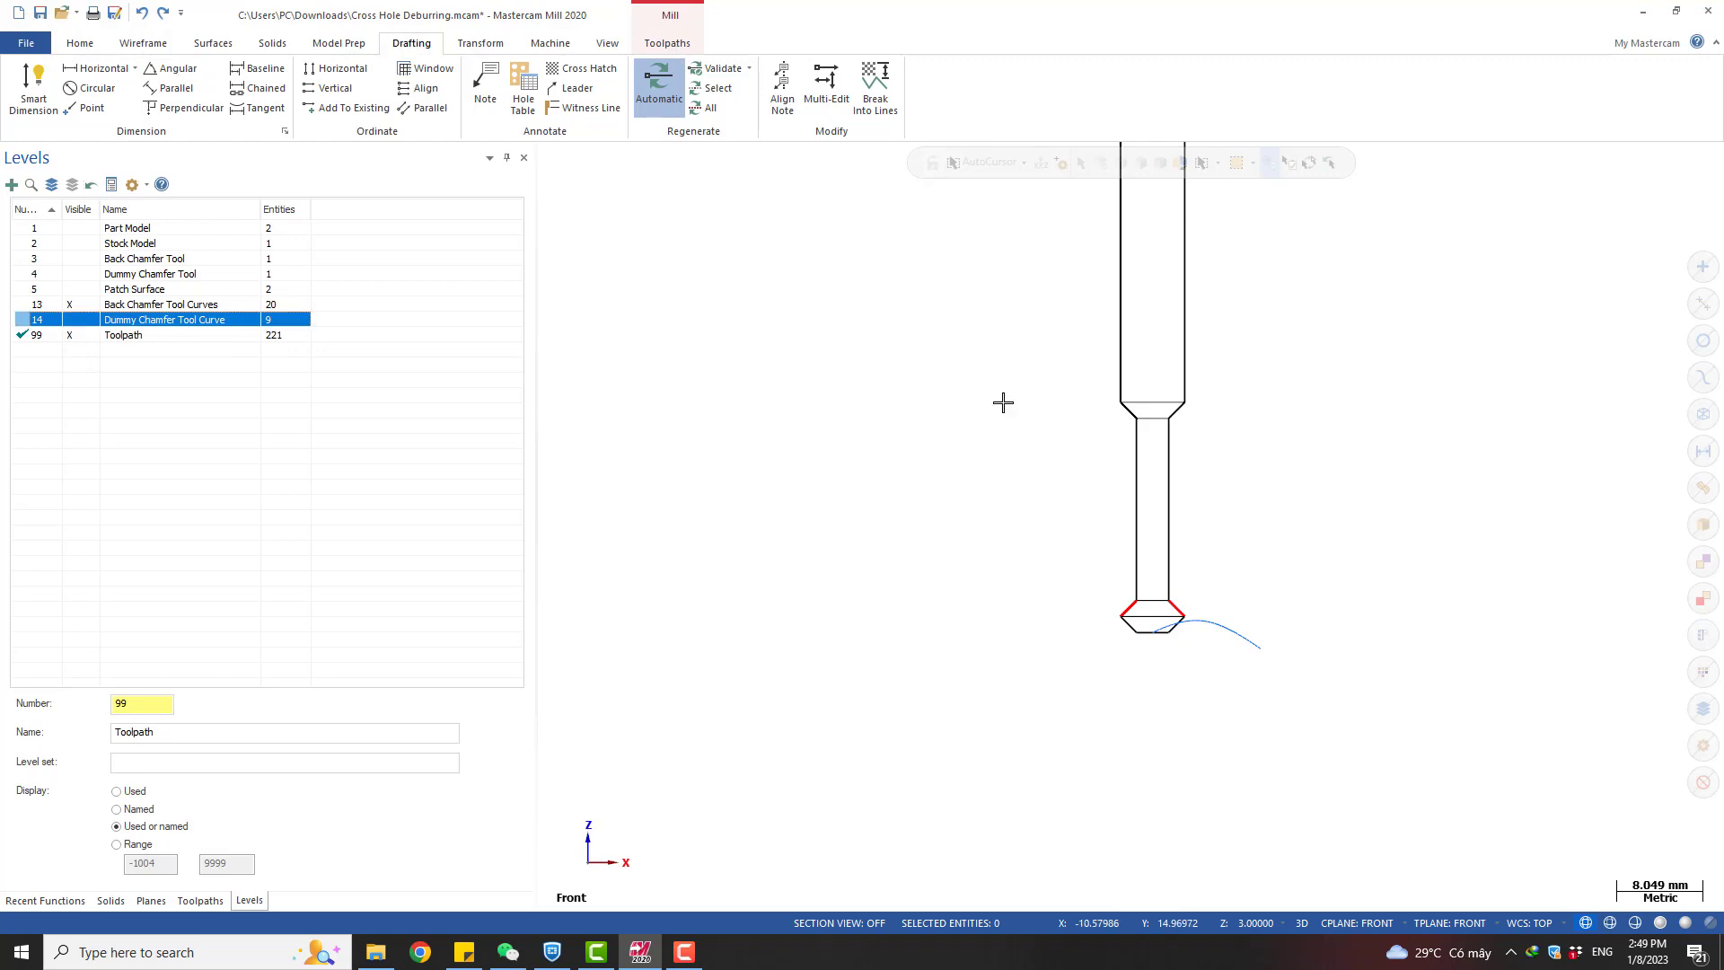
scroll(997, 557, "down", 2)
left_click(69, 334)
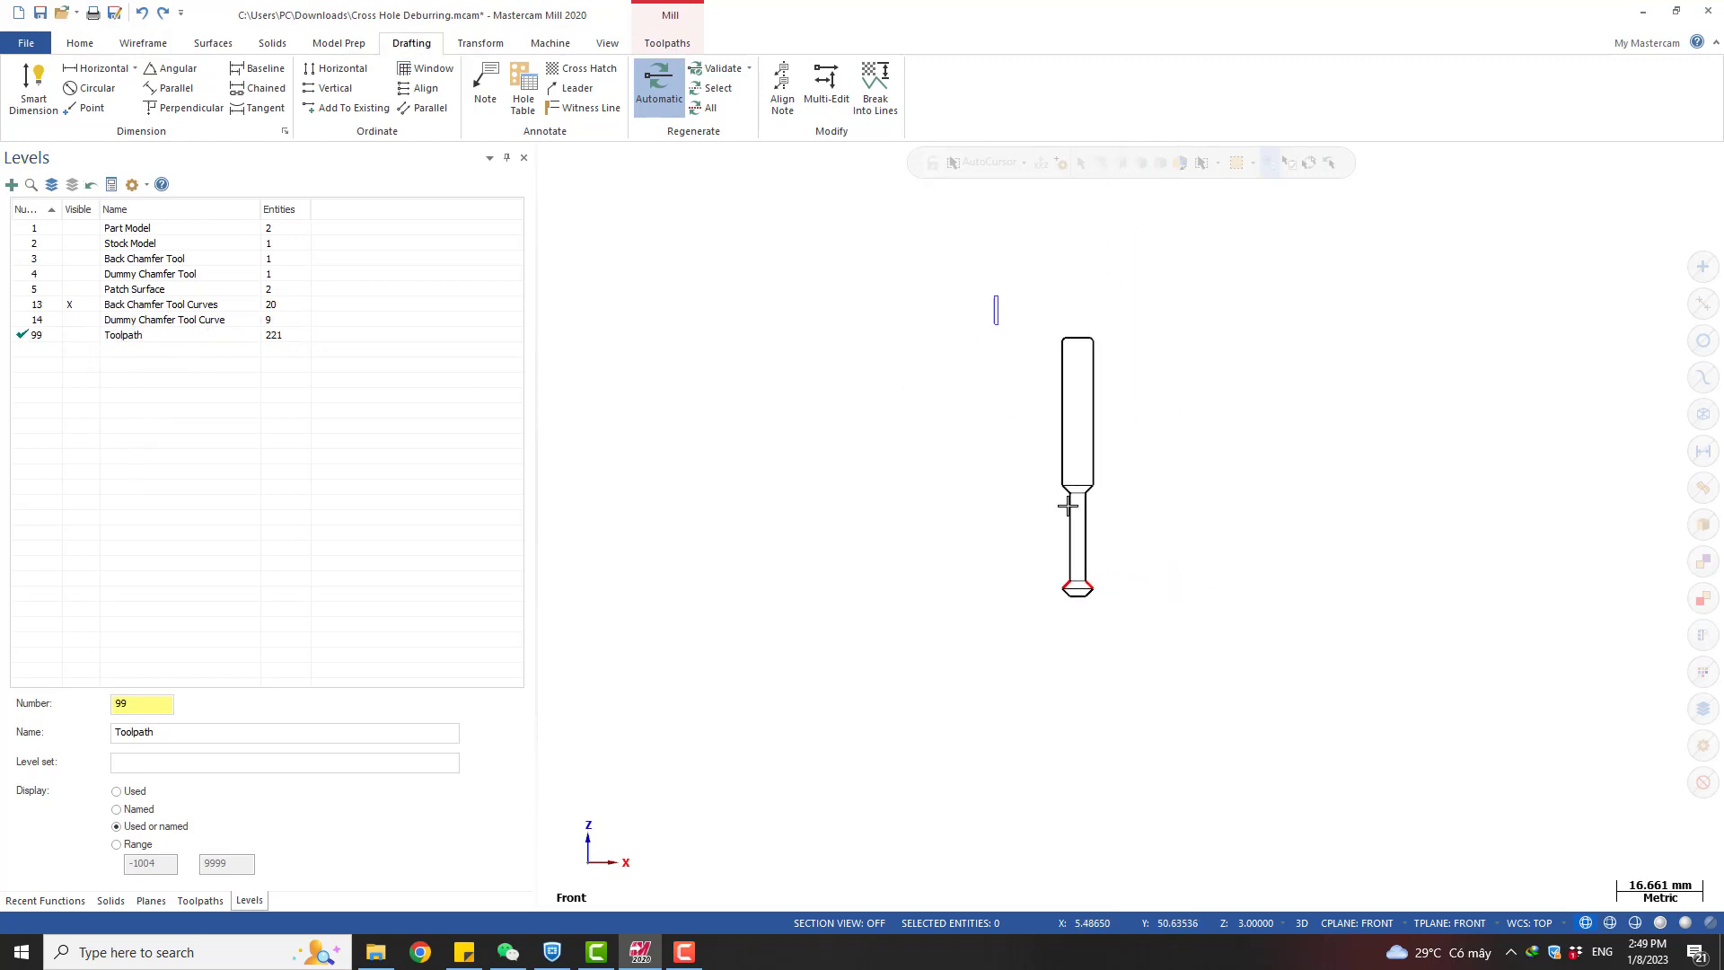
Start a Dynamic move of the whole back chamfer profile with the gnomon at its tip's centre, and show the Dummy Chamfer Tool Curve level
left_click_drag(993, 302, 1256, 671)
key("d")
scroll(1091, 623, "up", 2)
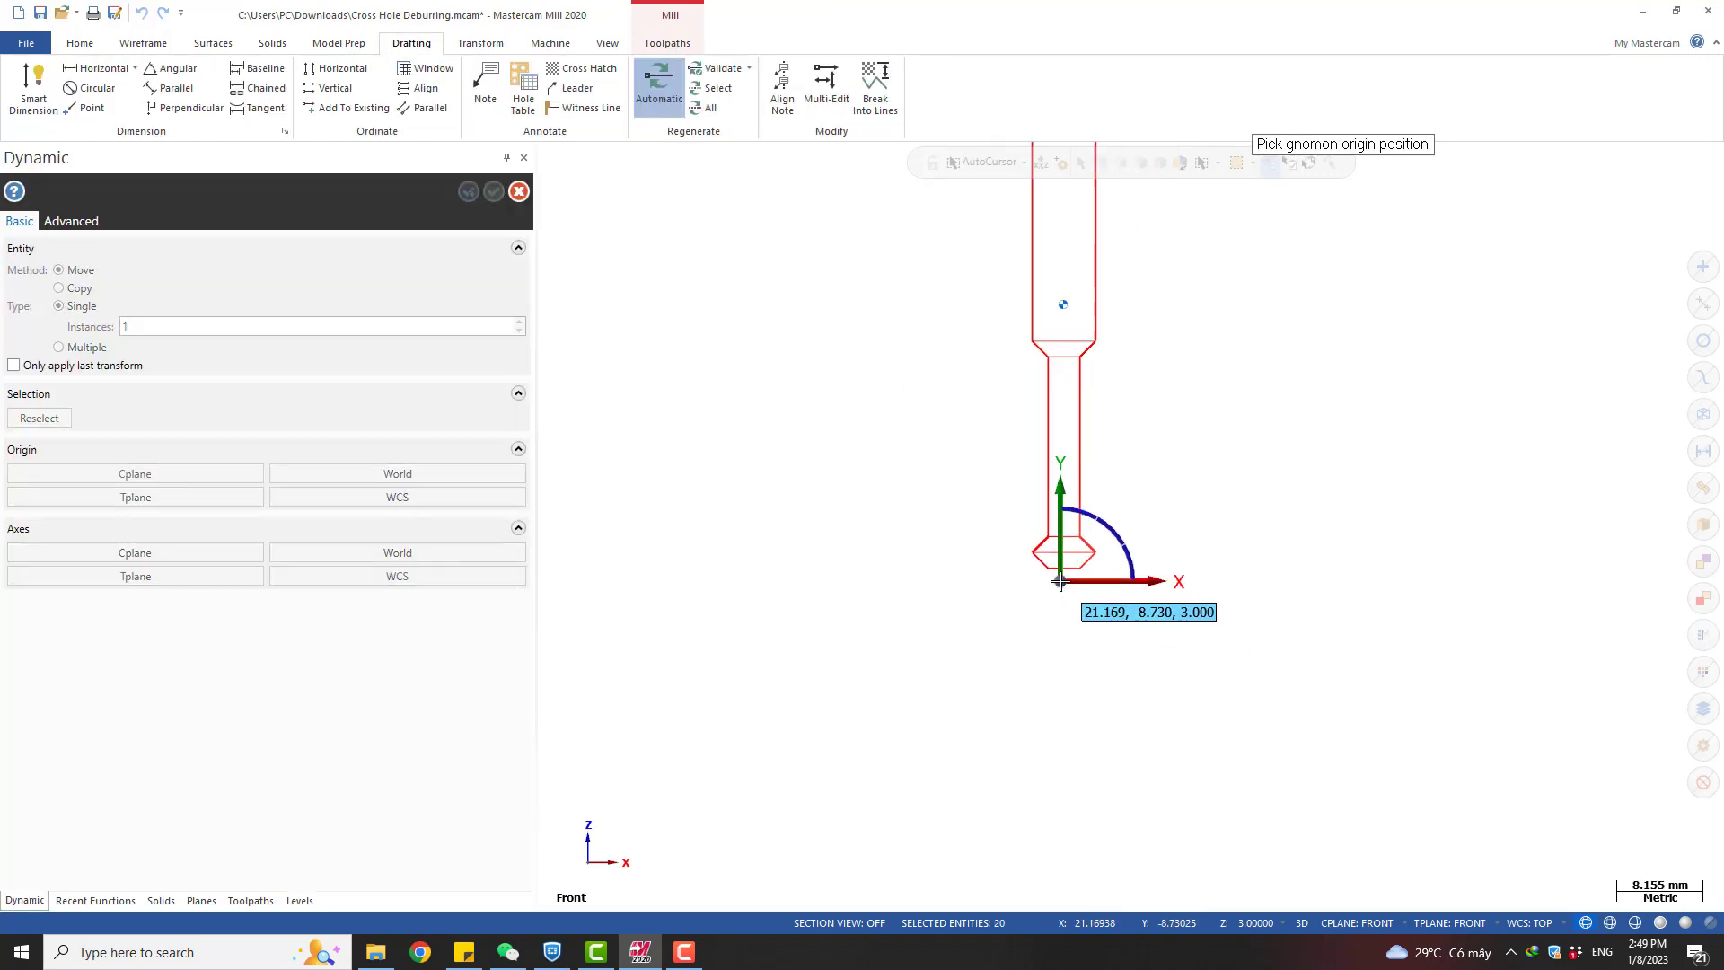
left_click(1064, 569)
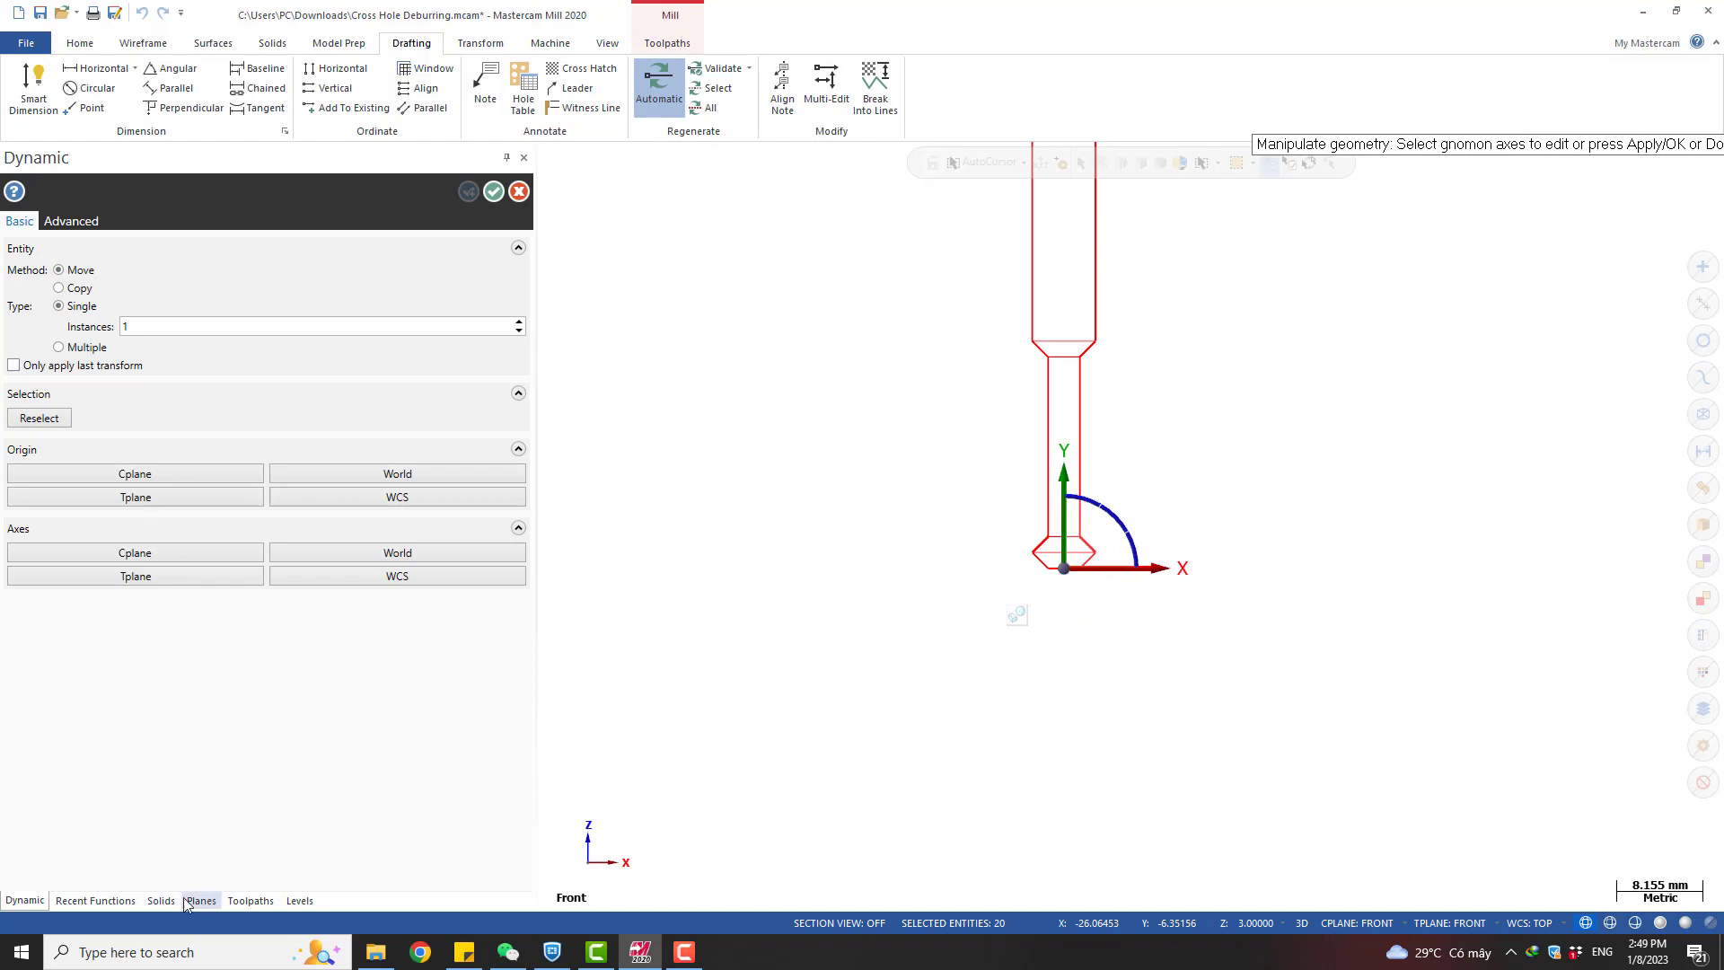
left_click(297, 901)
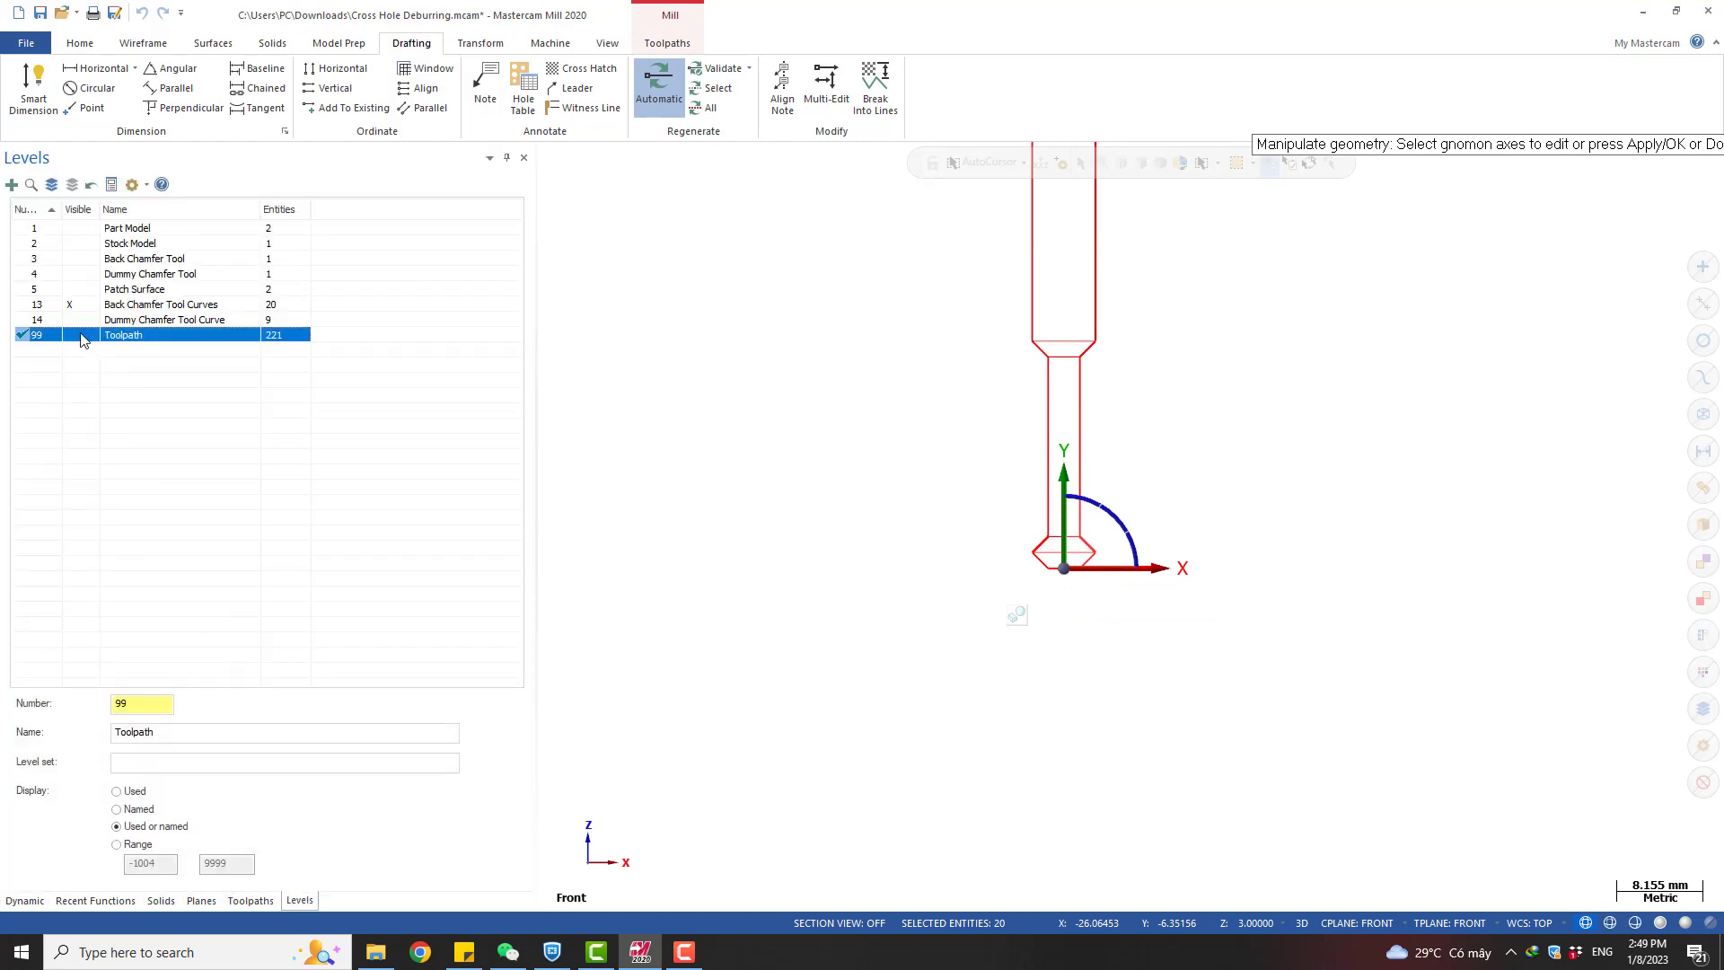
left_click(76, 320)
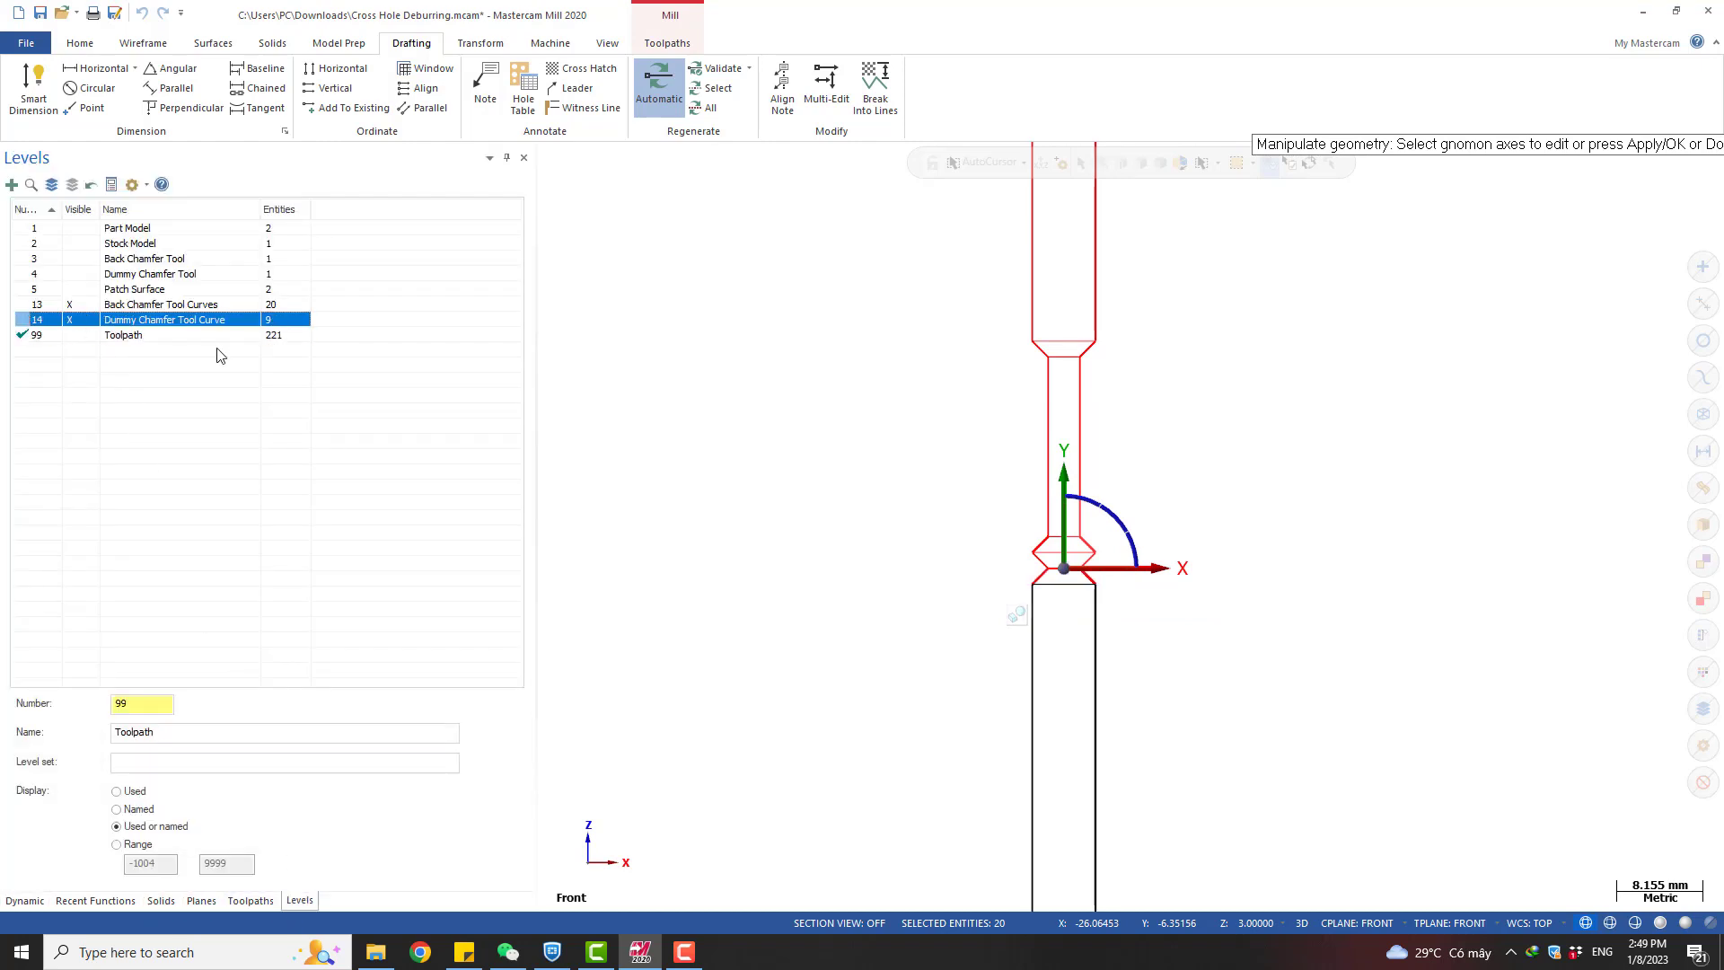
Translate the back chamfer profile 3 mm downward along the gnomon's Y axis, finish Dynamic, and clear the result colours
scroll(1071, 564, "up", 5)
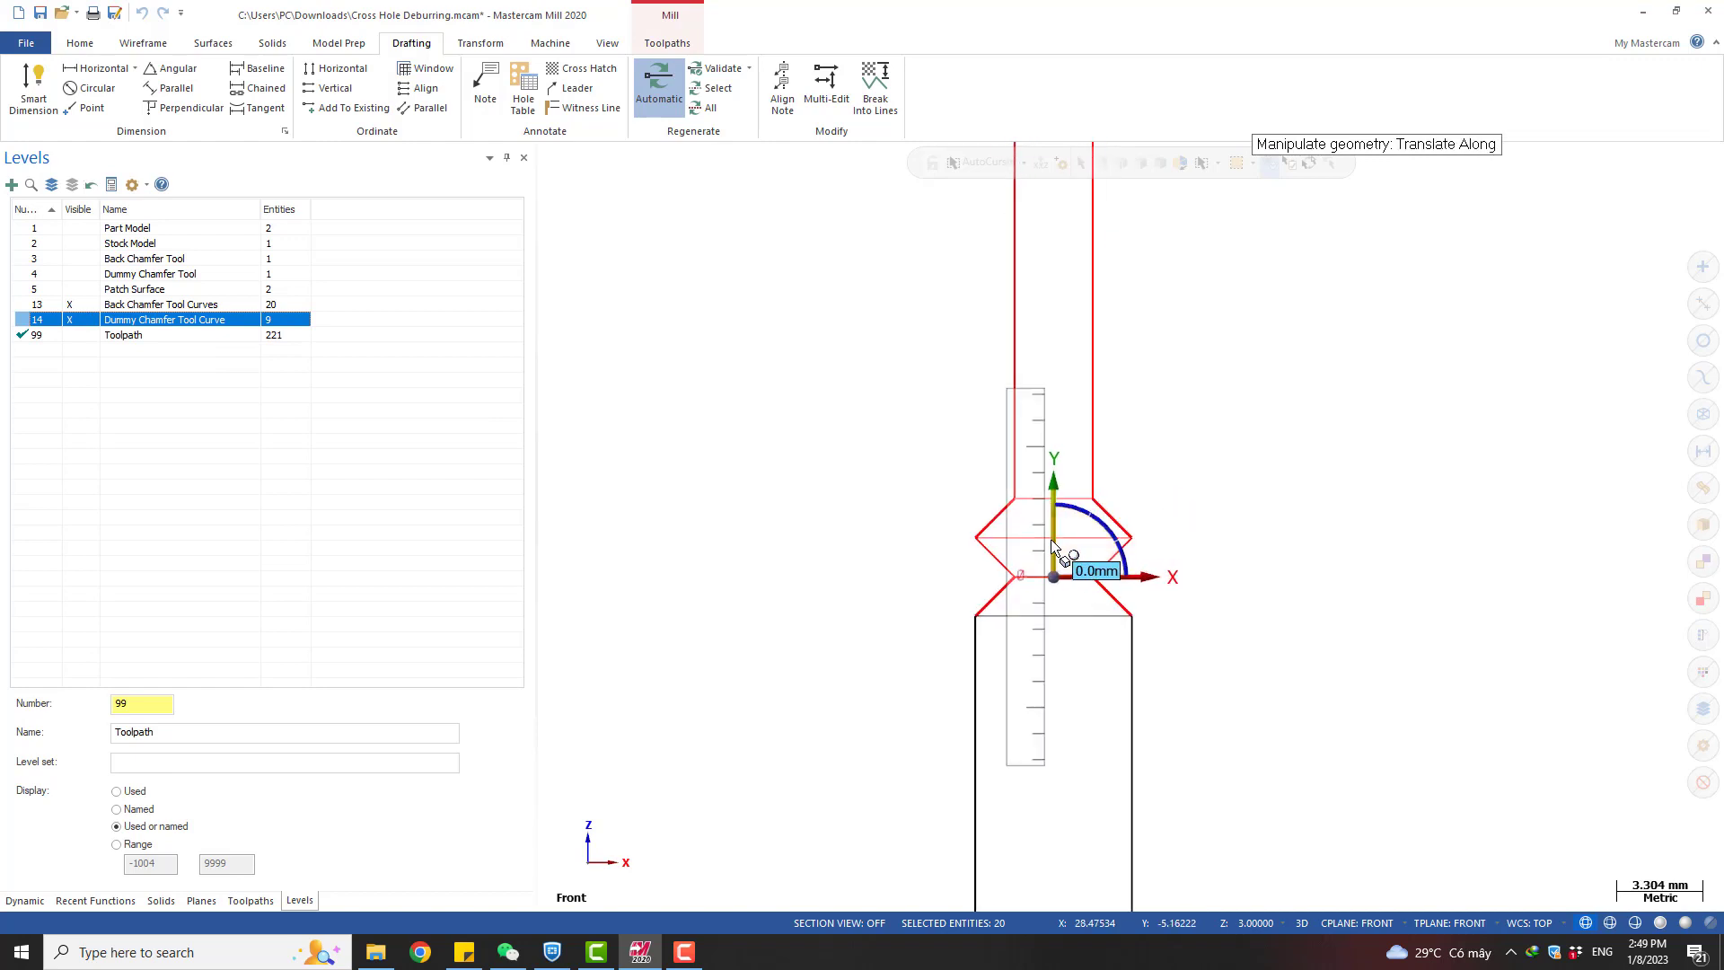
left_click(1054, 542)
scroll(1393, 616, "down", 2)
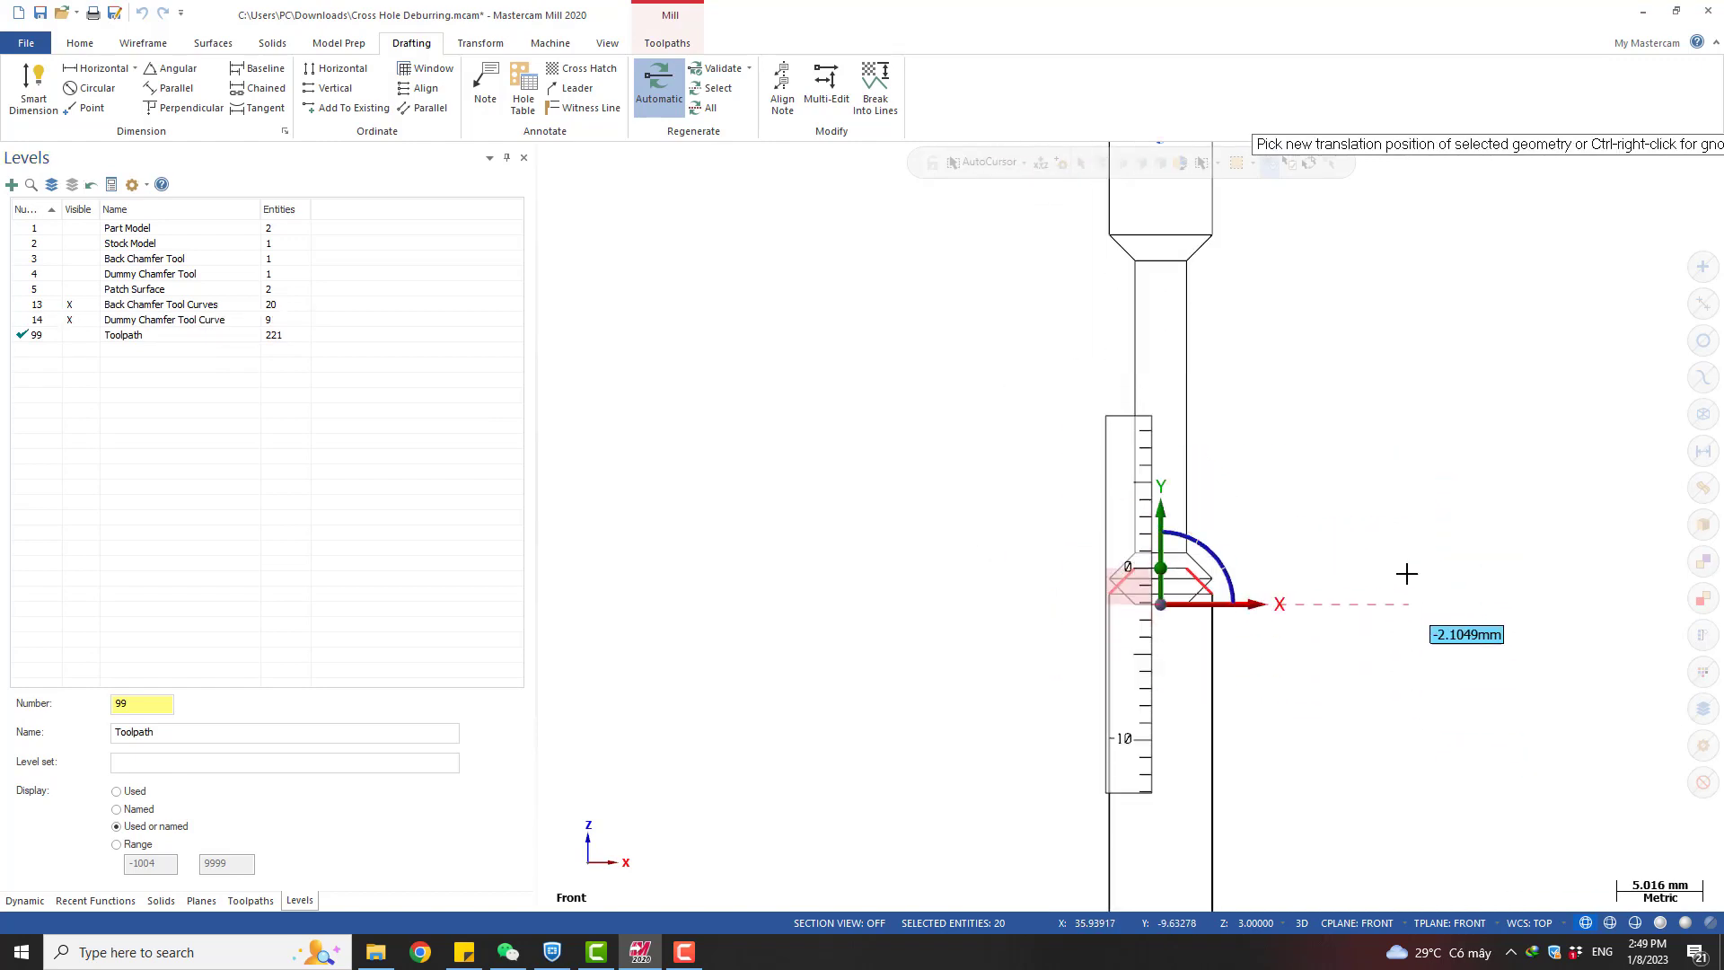
scroll(1412, 638, "up", 2)
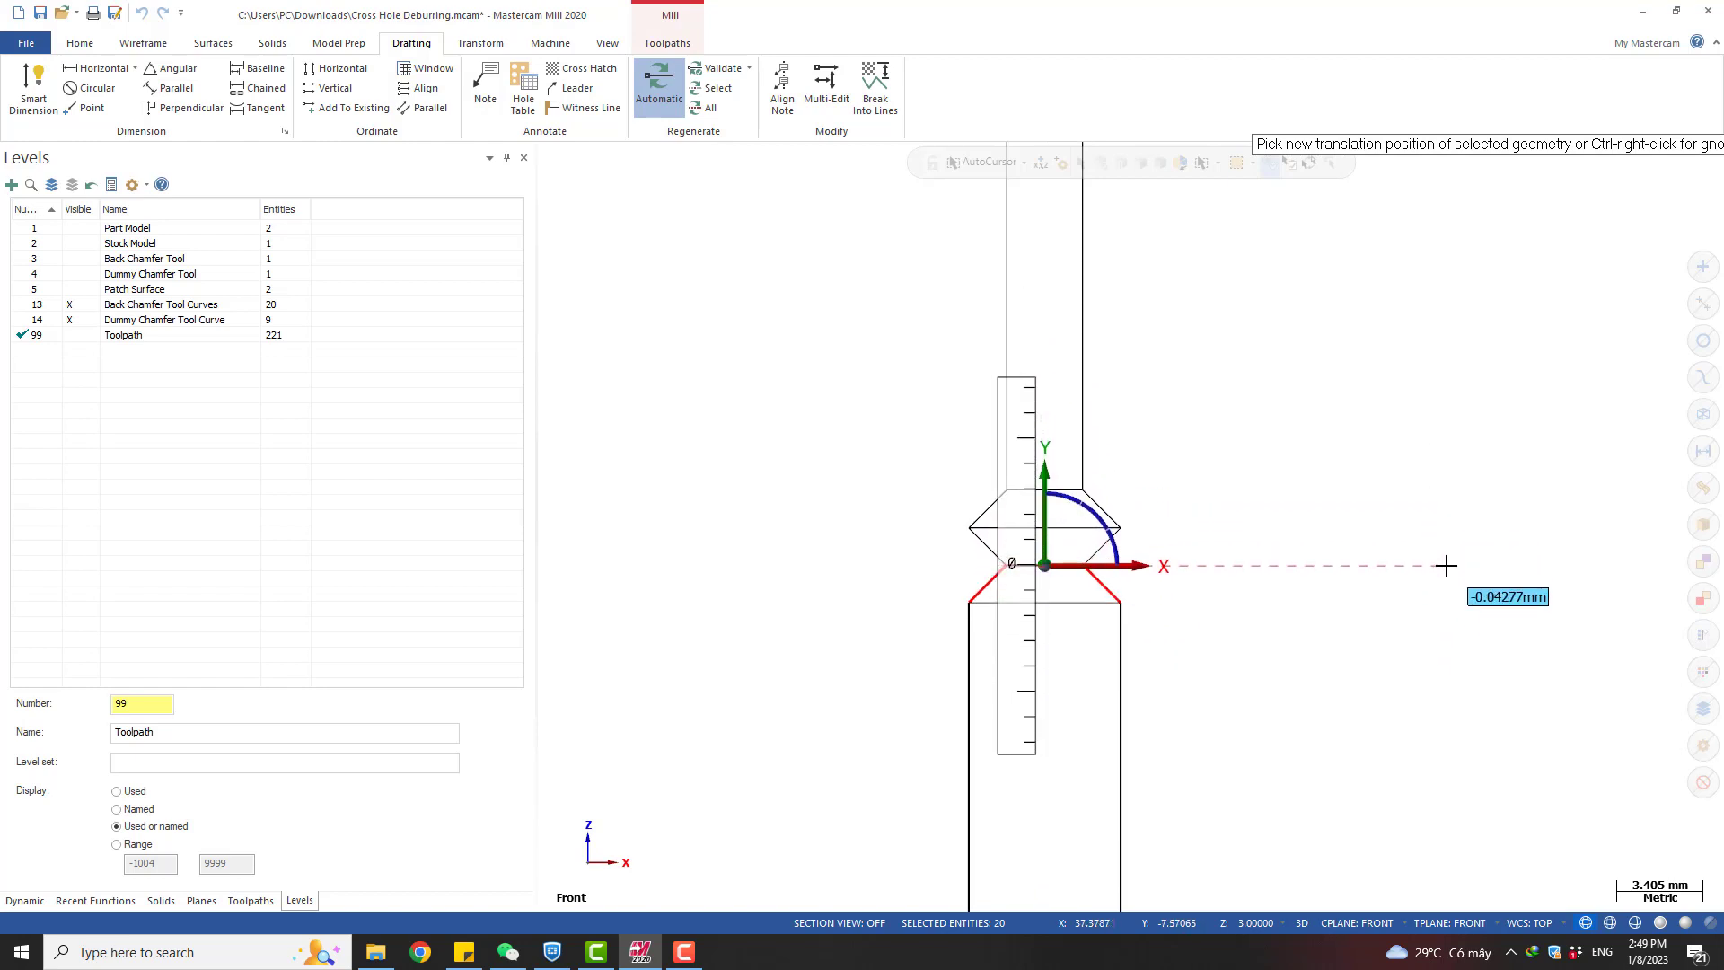
left_click(1439, 641)
key("Return")
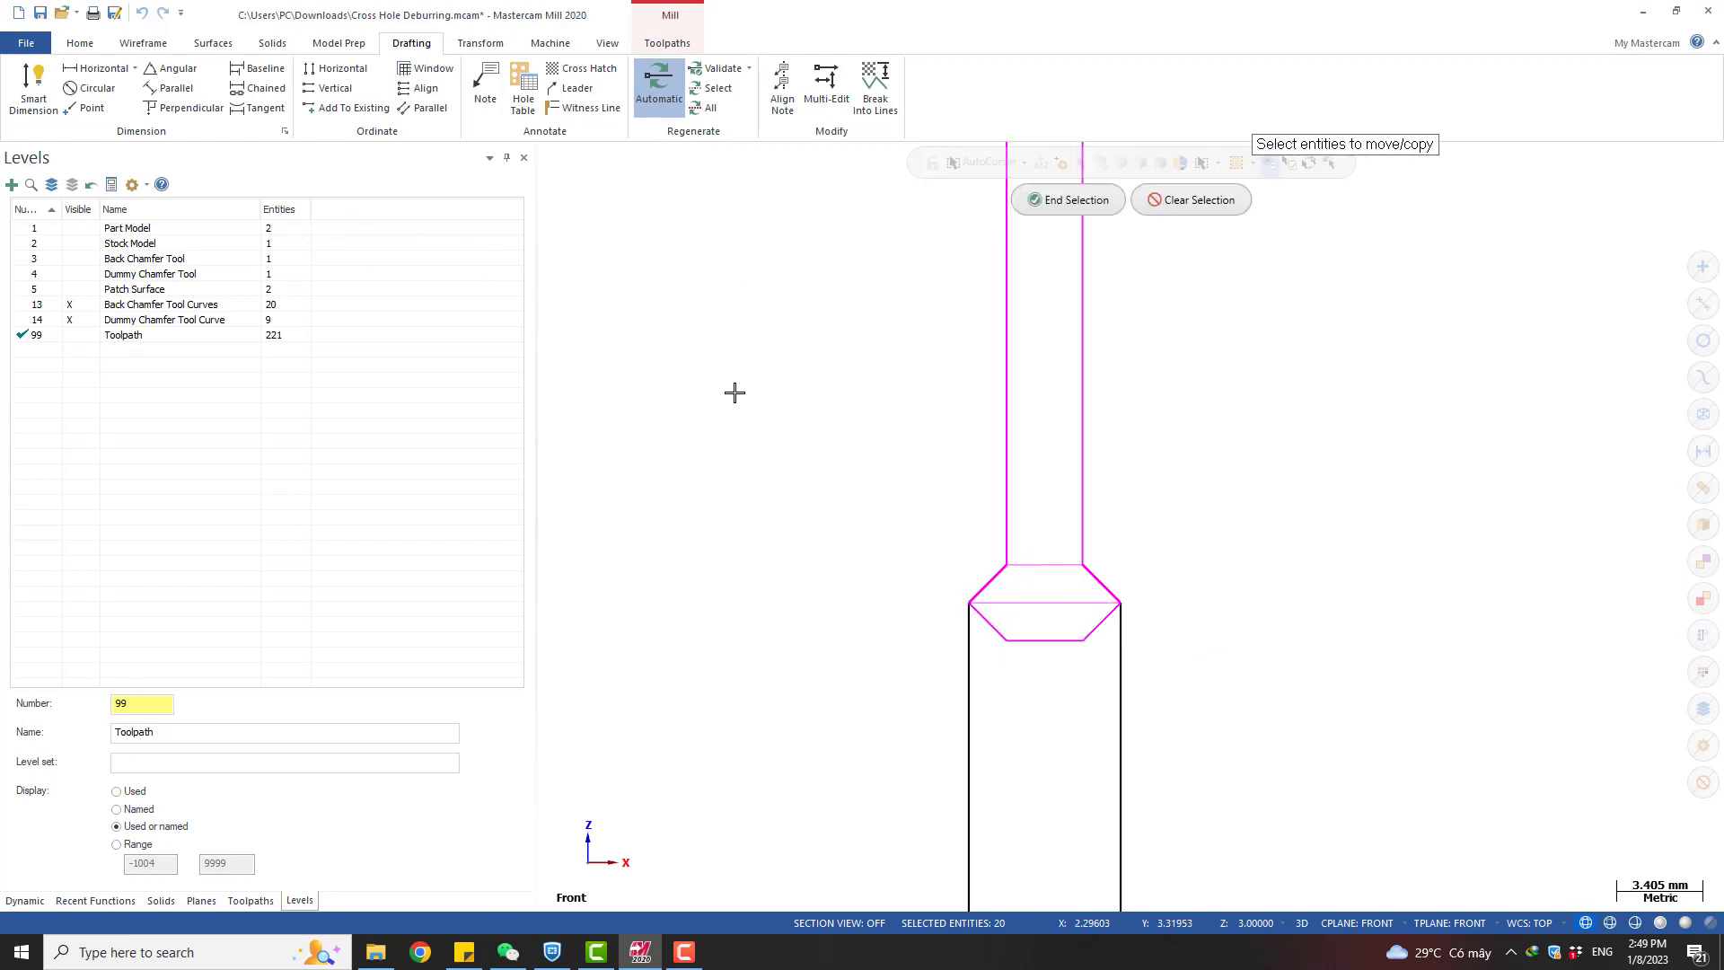
scroll(988, 583, "up", 2)
key("Escape")
right_click(908, 385)
left_click(959, 357)
Show the Part Model level and examine how the aligned chamfer edges meet the red chamfer around the cross hole
scroll(954, 629, "up", 3)
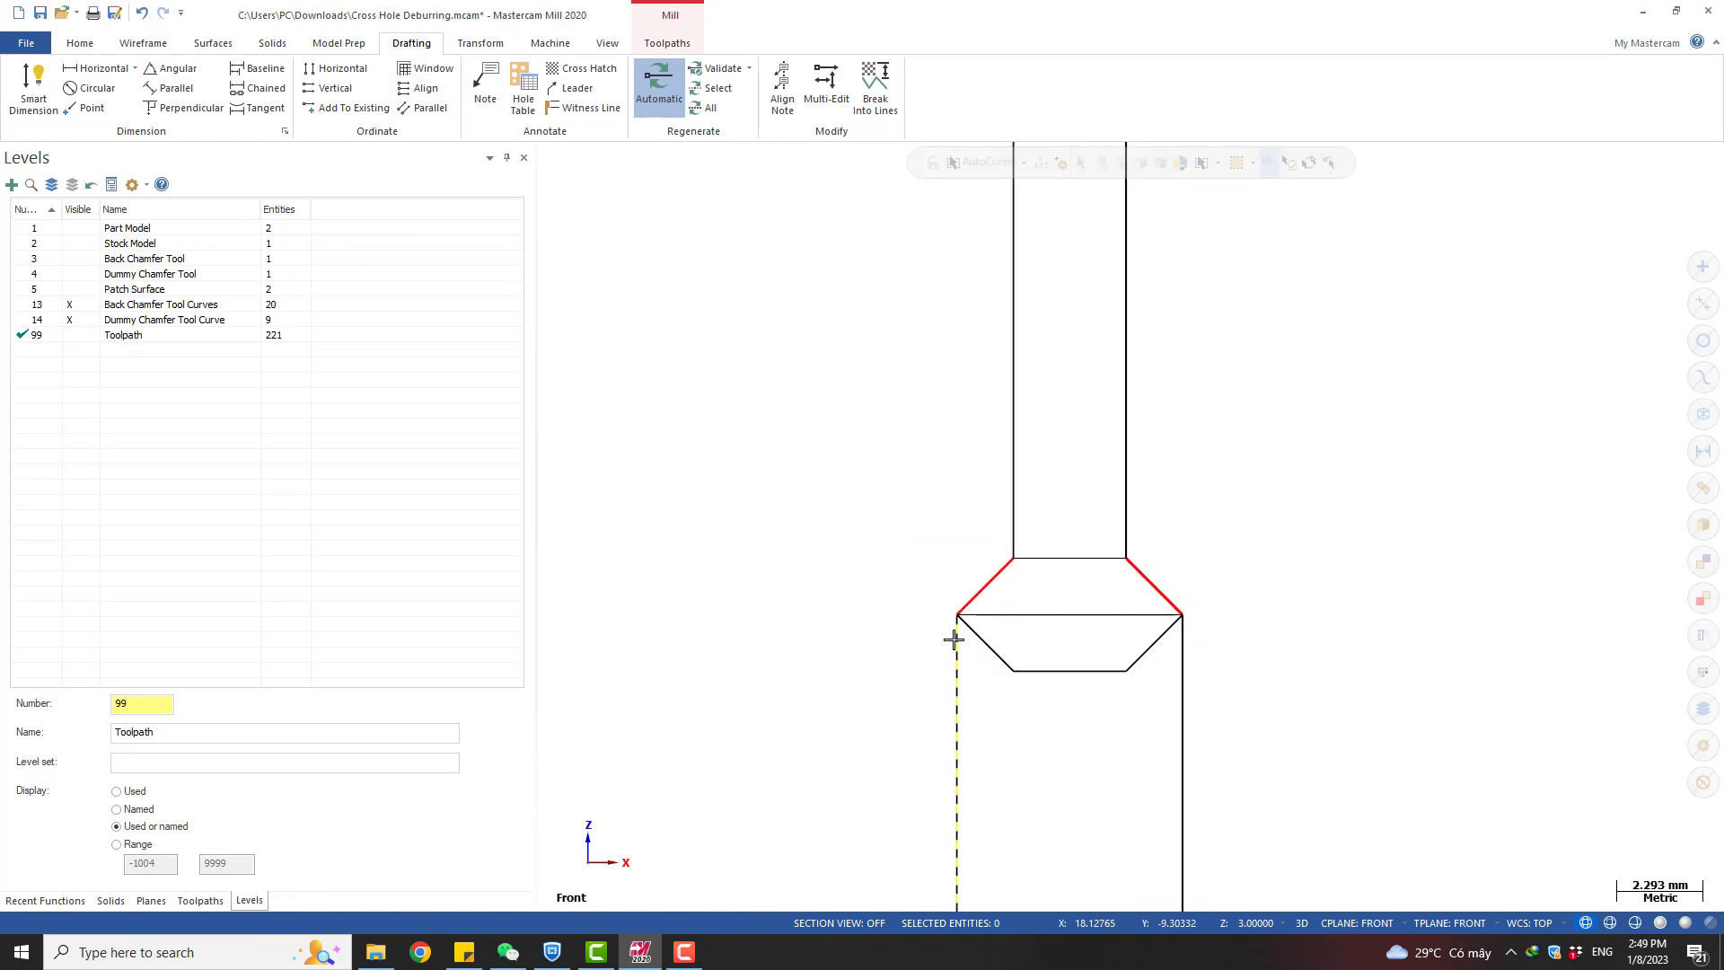
scroll(1209, 575, "down", 5)
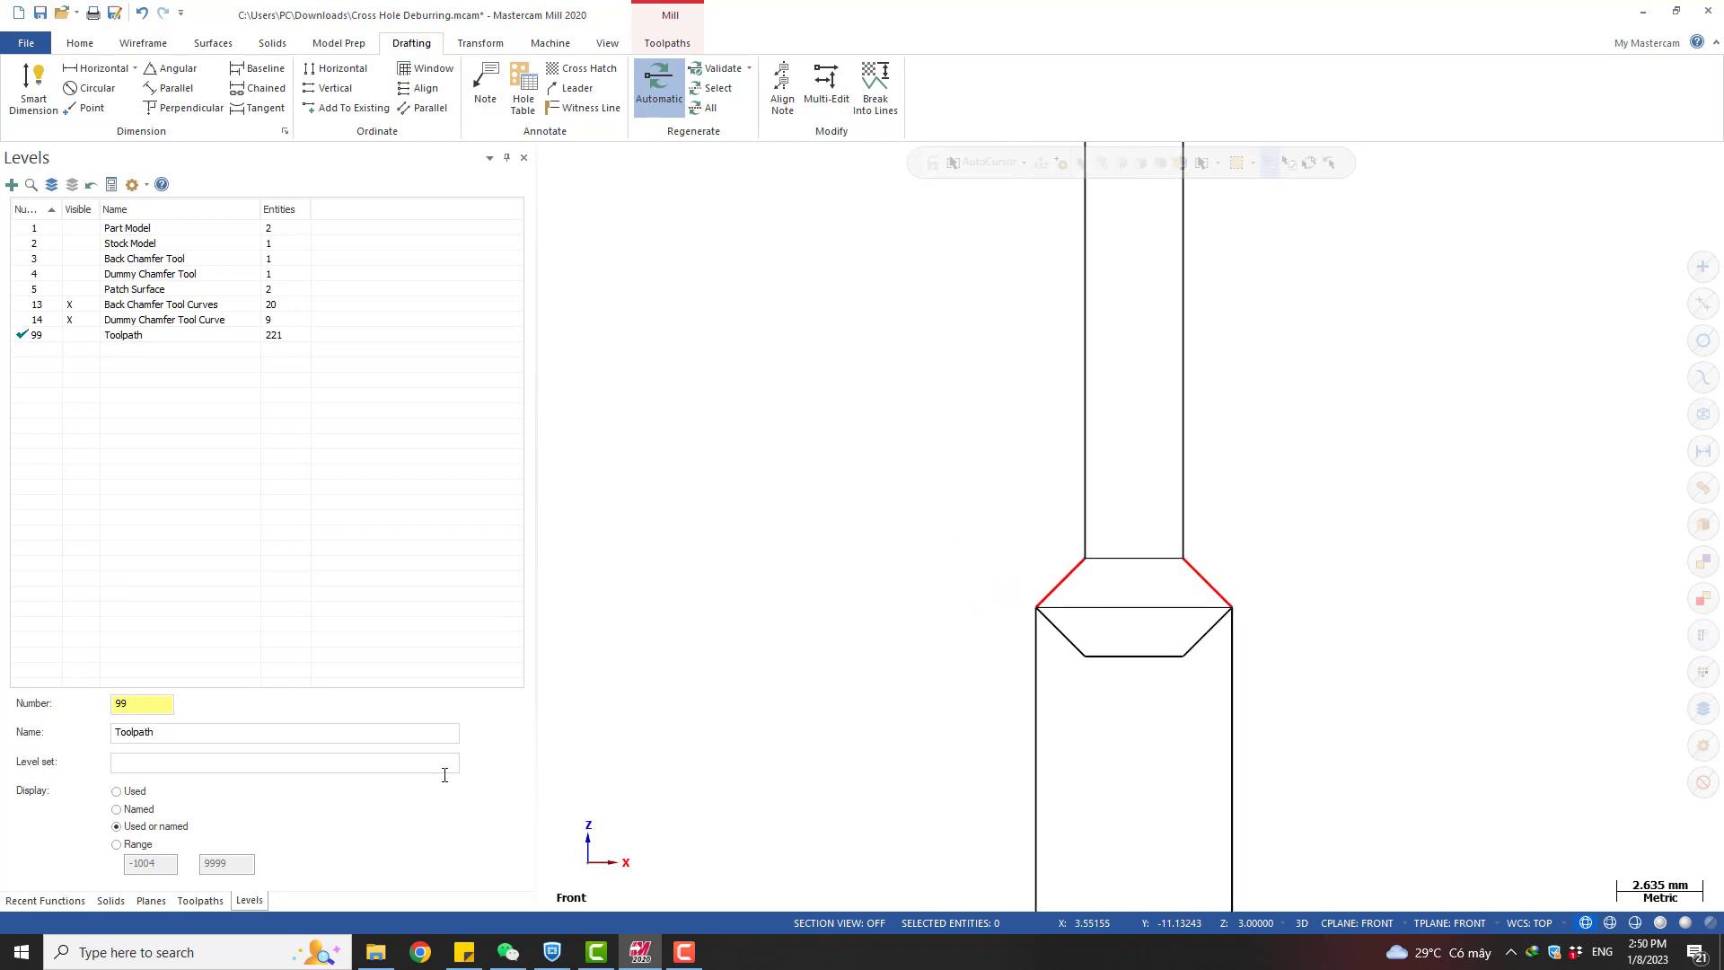
scroll(952, 458, "down", 5)
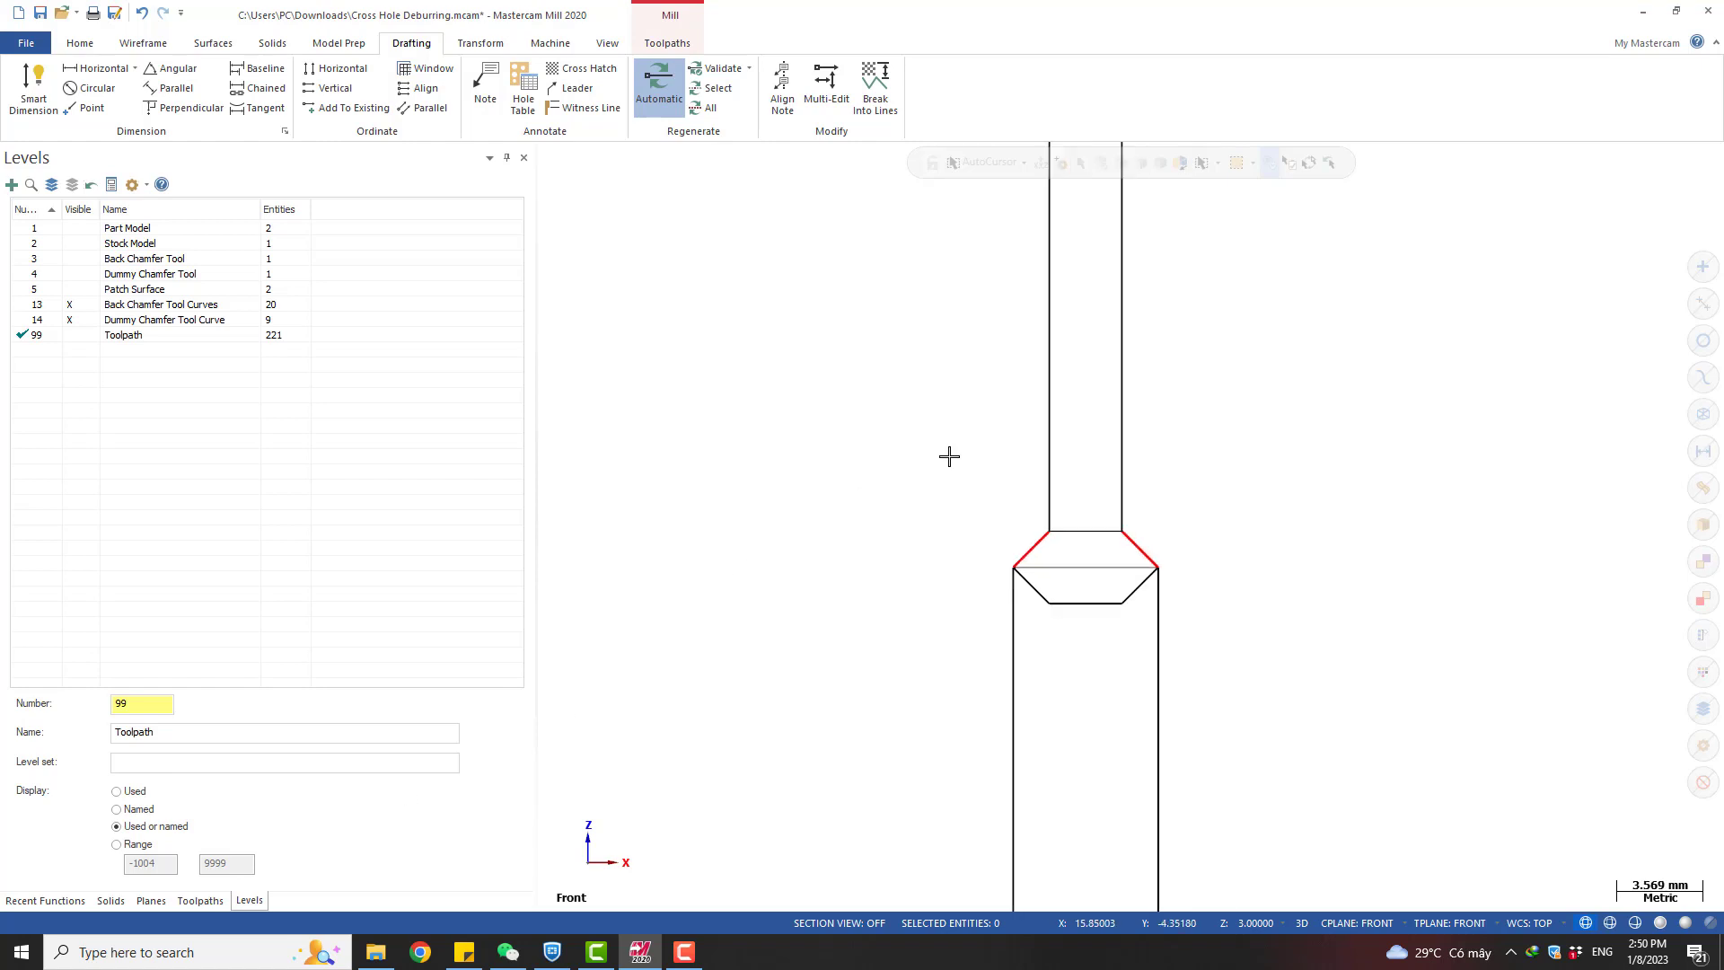
left_click(84, 229)
scroll(1116, 500, "up", 2)
middle_click_drag(971, 492, 942, 481)
scroll(941, 481, "up", 2)
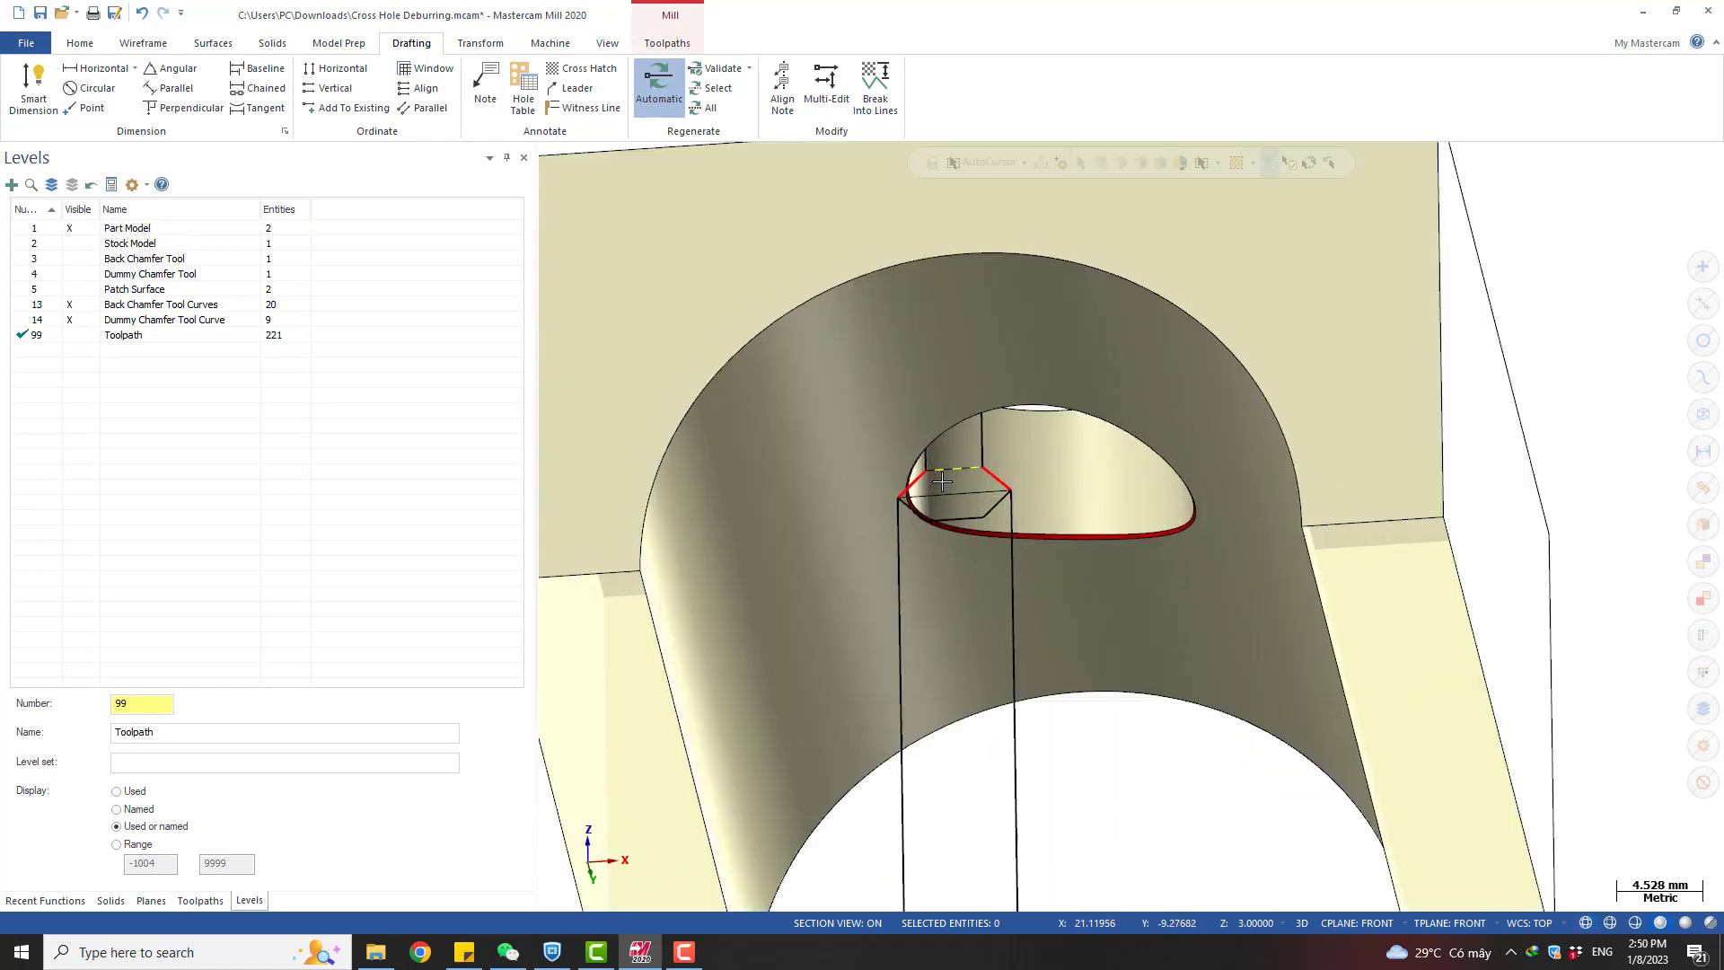
scroll(941, 482, "up", 8)
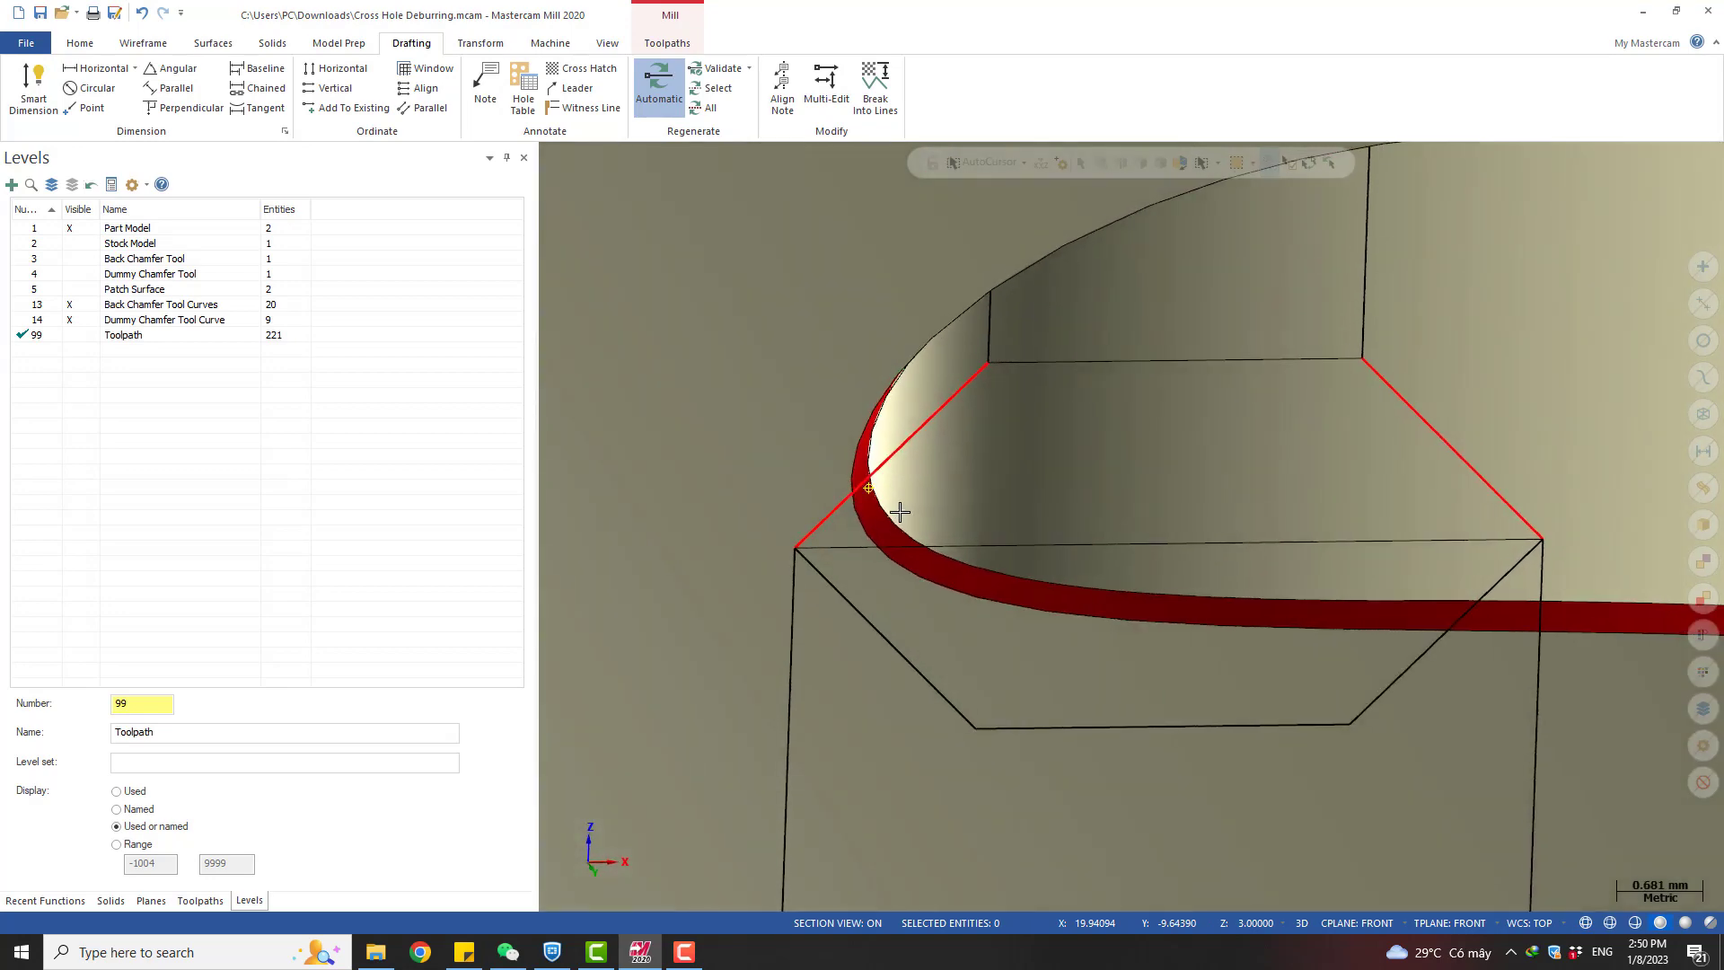
scroll(900, 512, "down", 5)
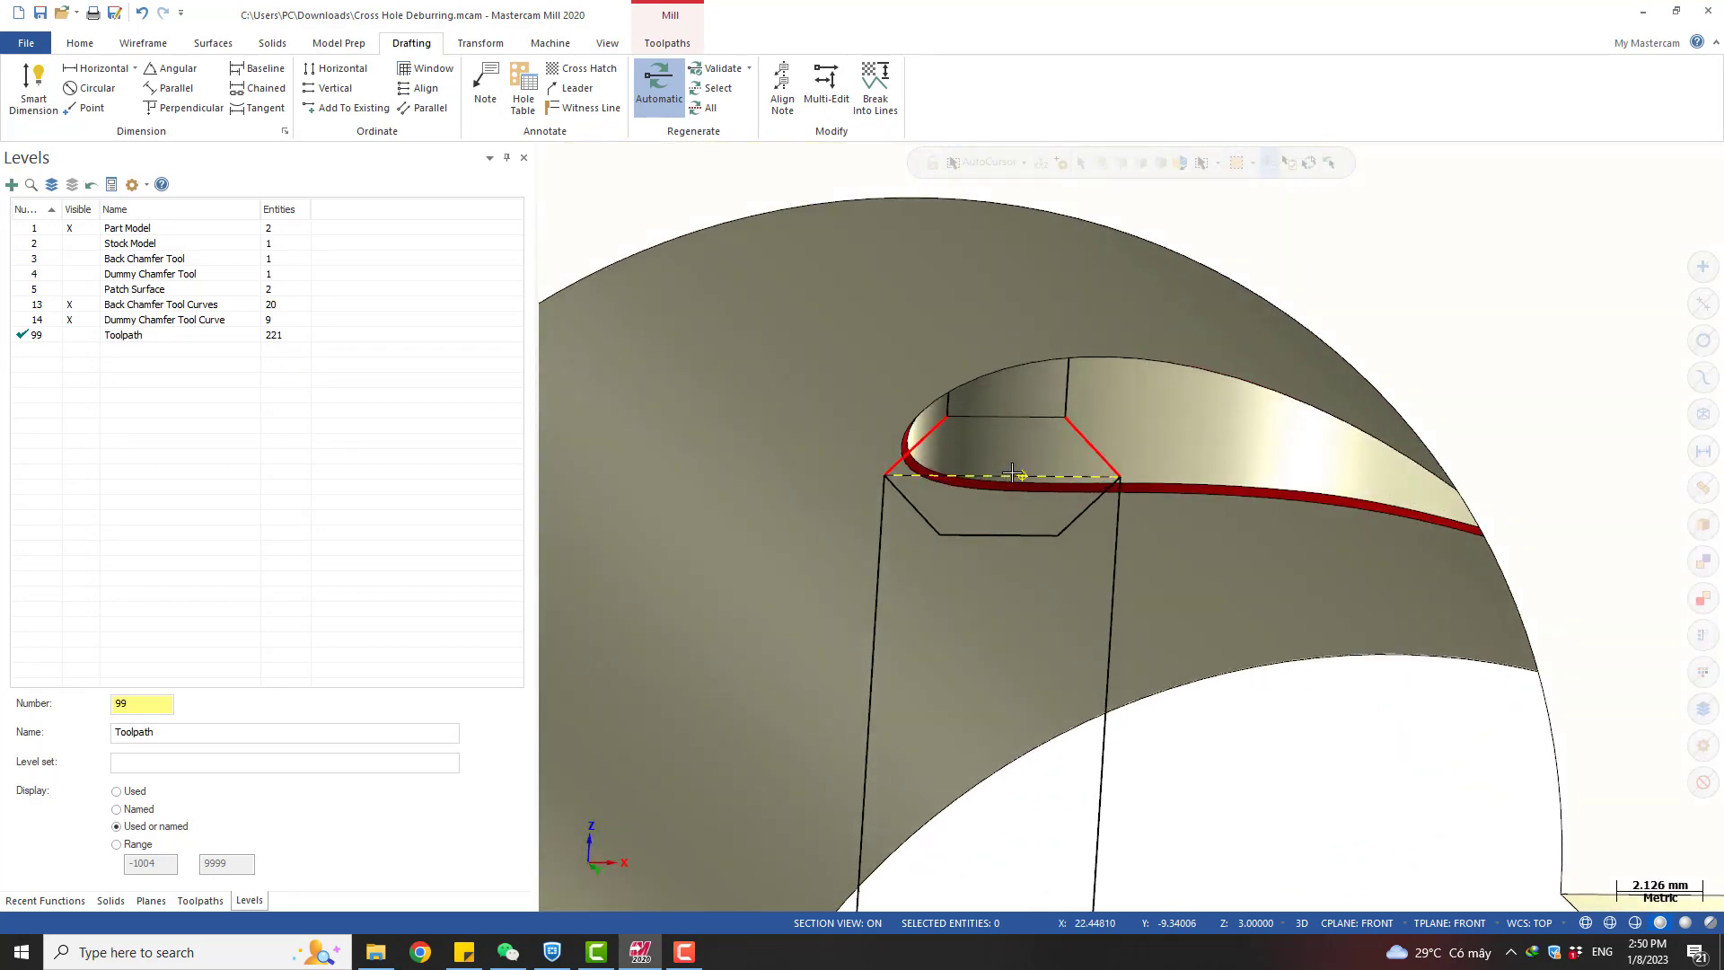
middle_click_drag(1013, 473, 1030, 474)
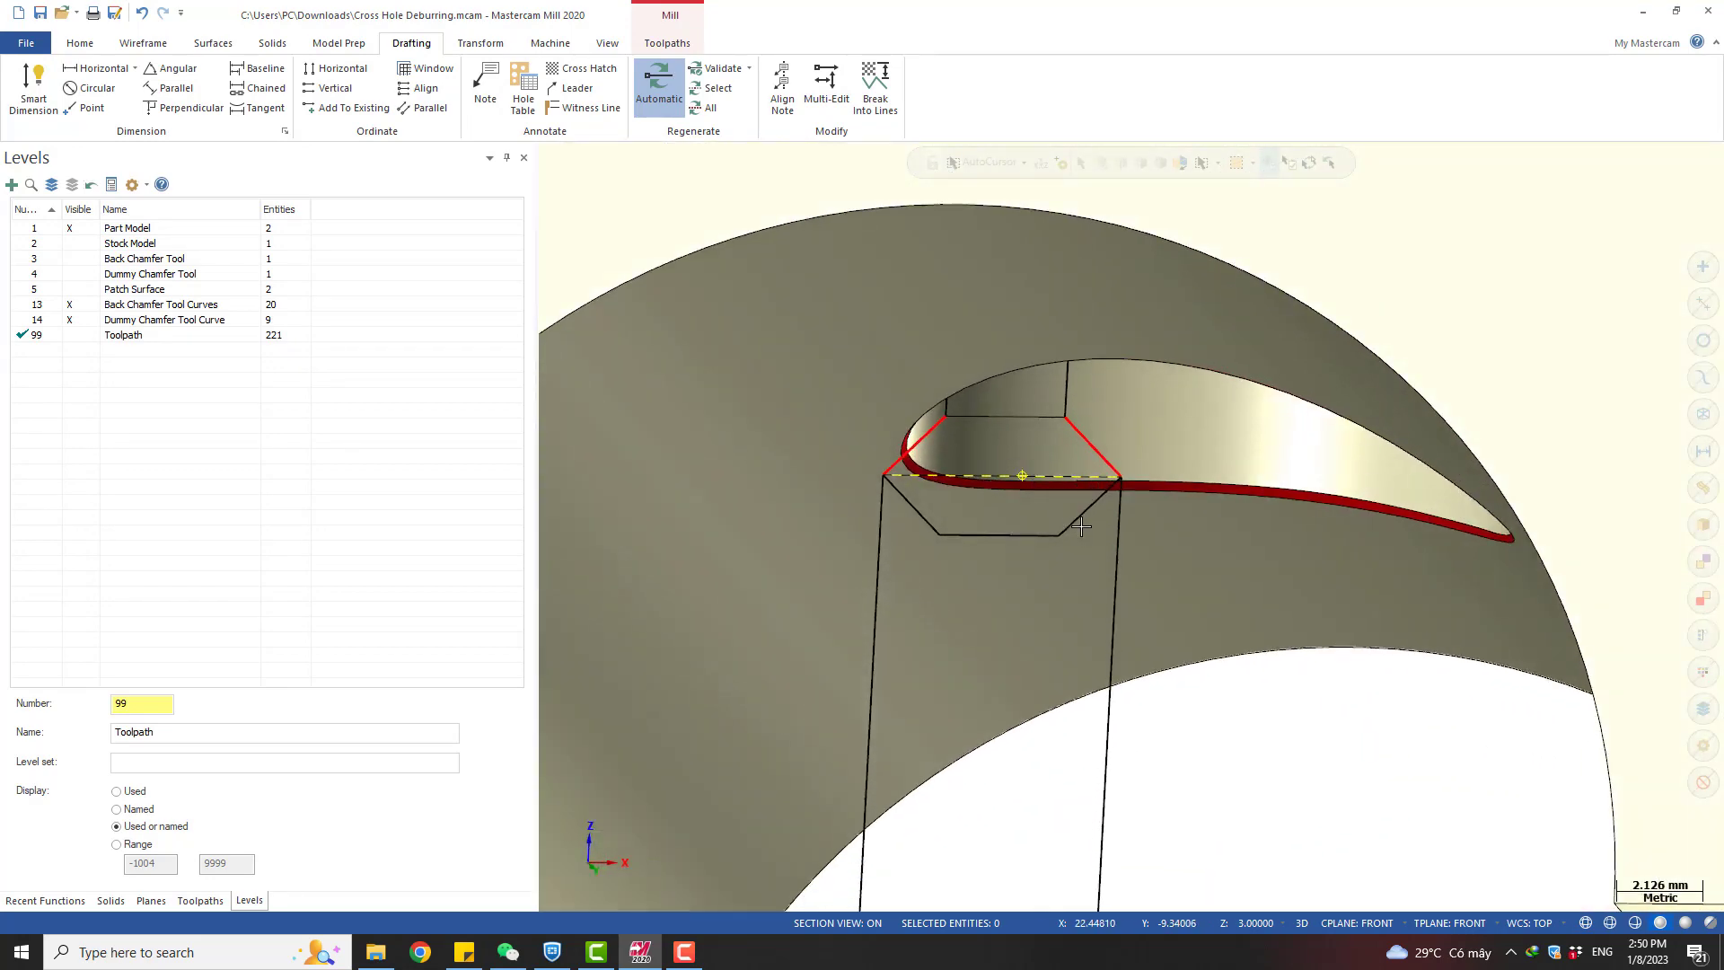
scroll(1080, 527, "down", 2)
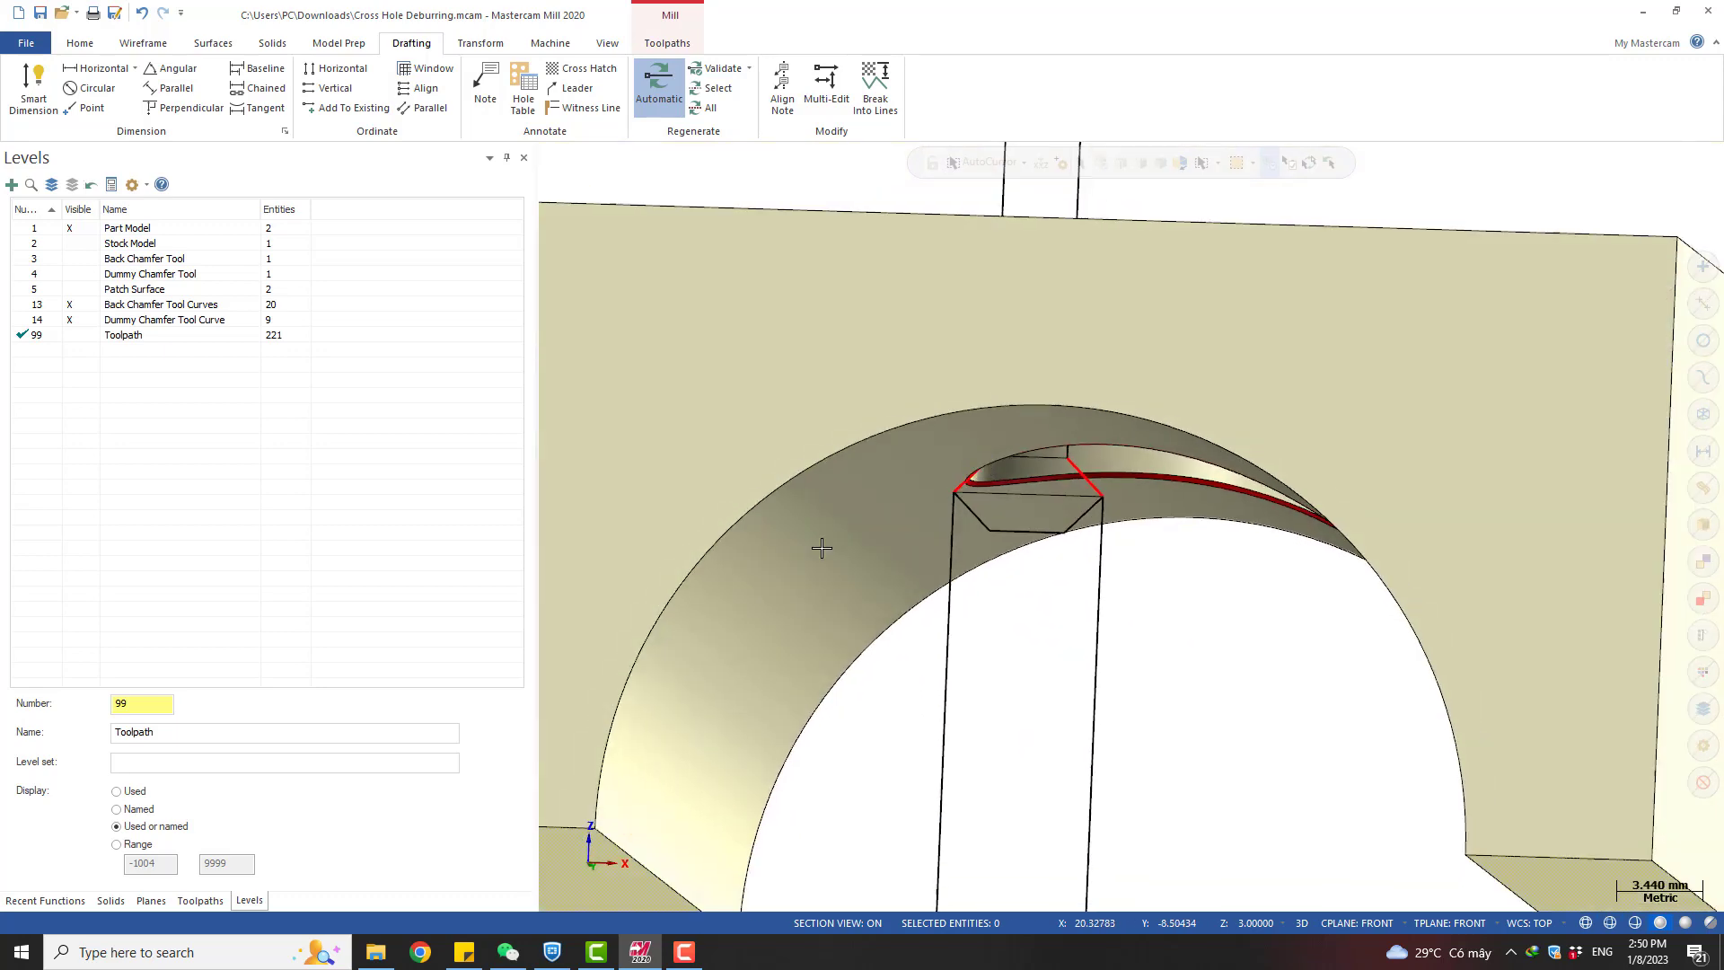
Set a negative depth in the Linking Parameters of the Contour (3D) operation and accept the toolpath settings
left_click(199, 901)
left_click(119, 478)
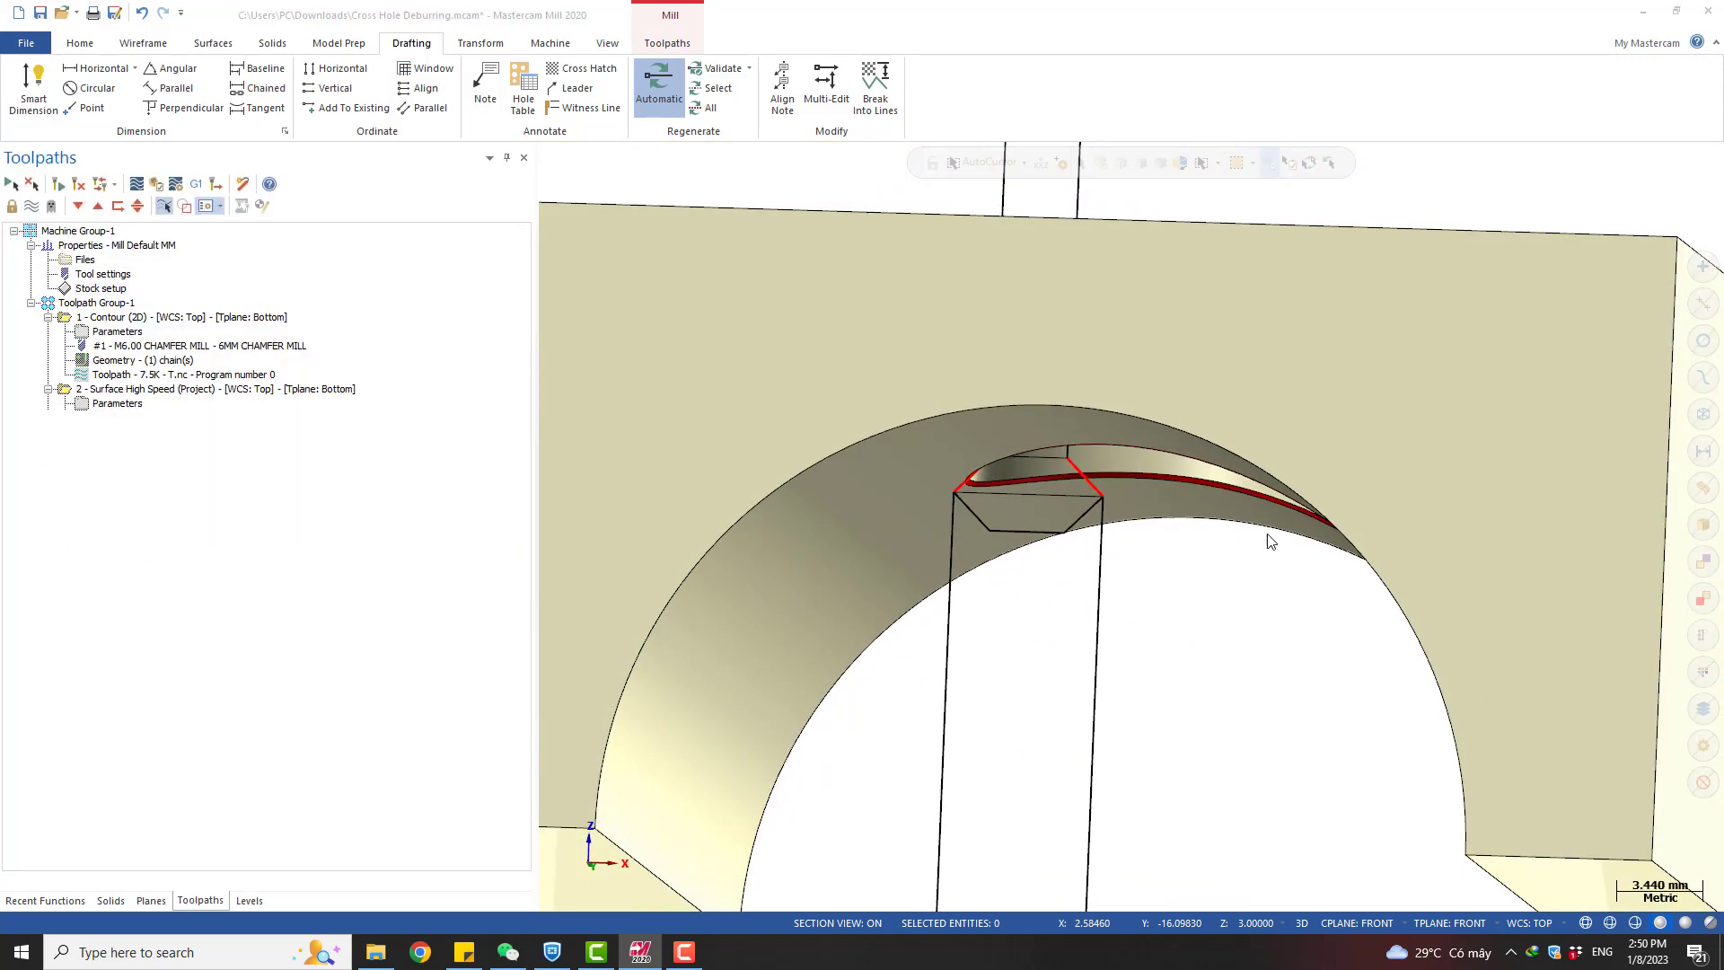
left_click_drag(1181, 623, 1136, 626)
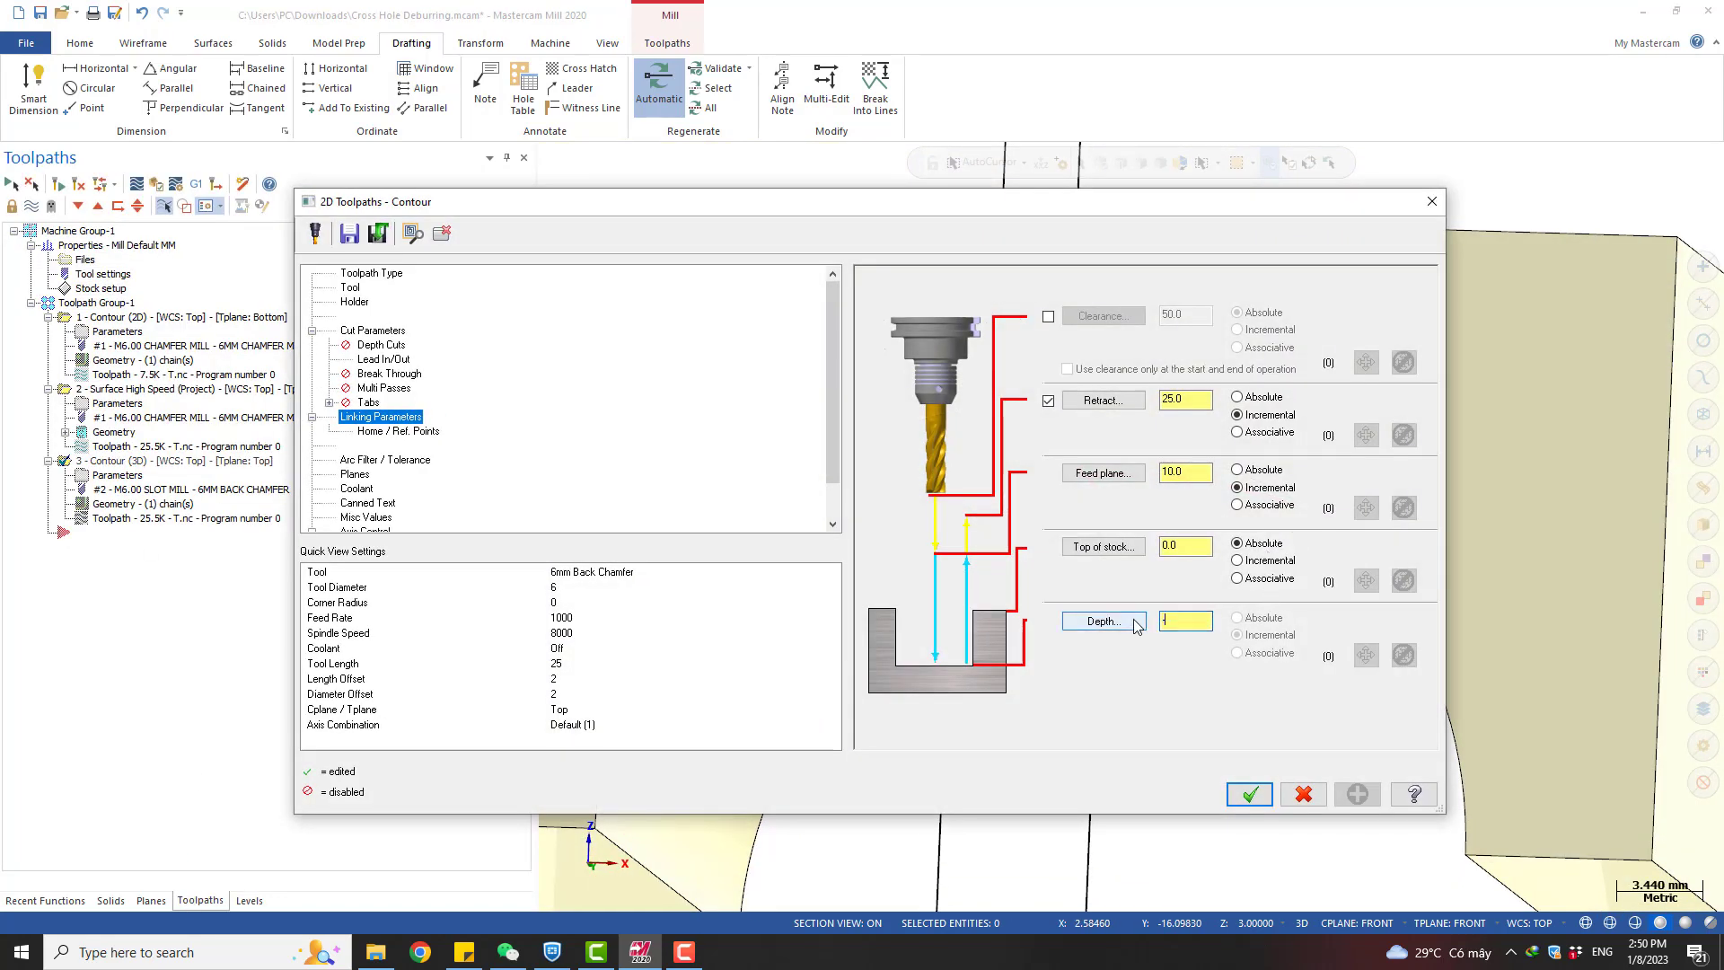
left_click(1249, 793)
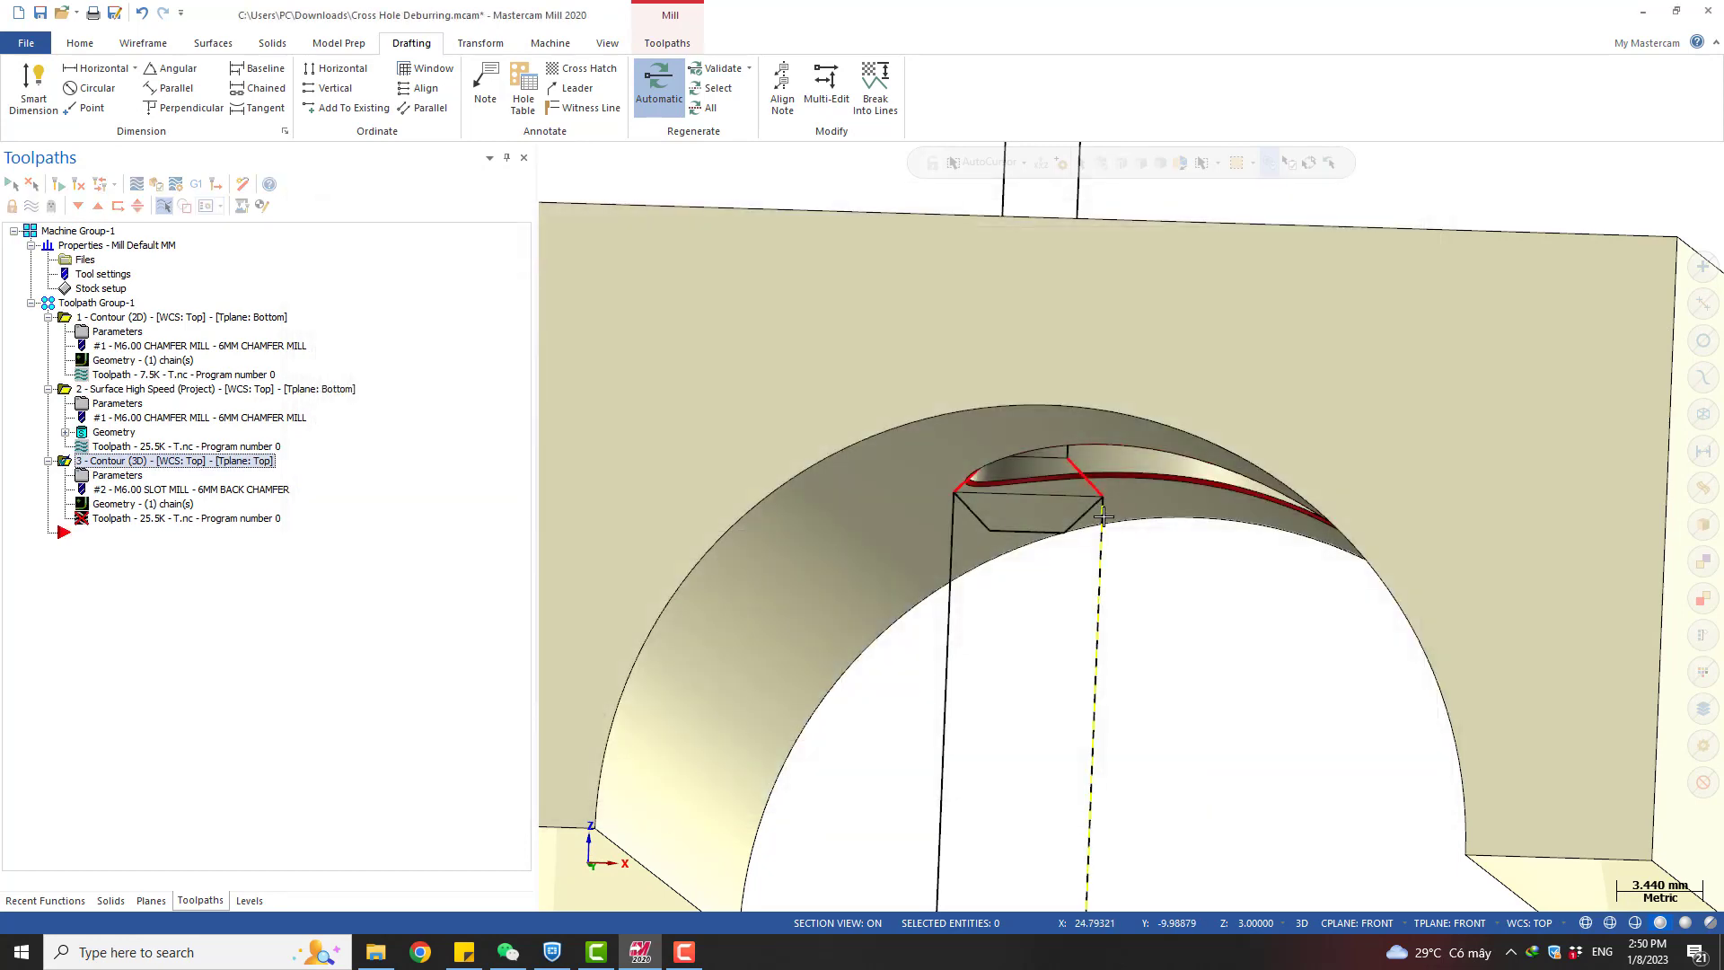
Regenerate the Contour (3D) toolpath and backplot it in the Front view against the back chamfer profile
scroll(1099, 519, "down", 3)
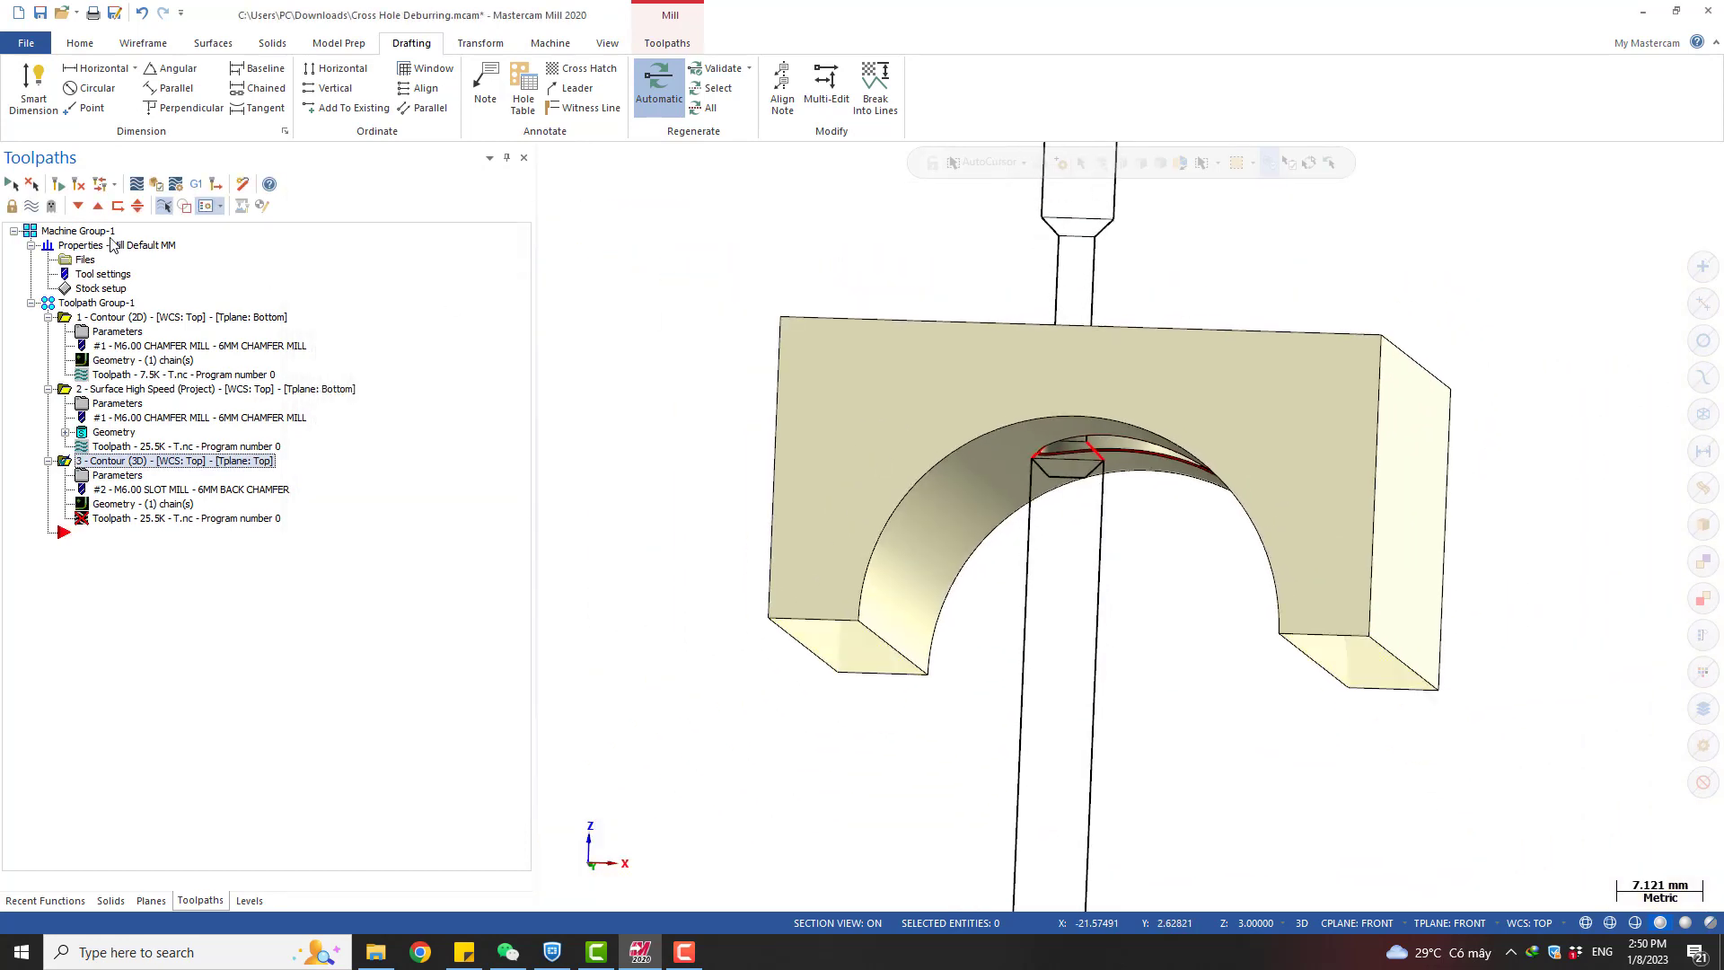
left_click(57, 186)
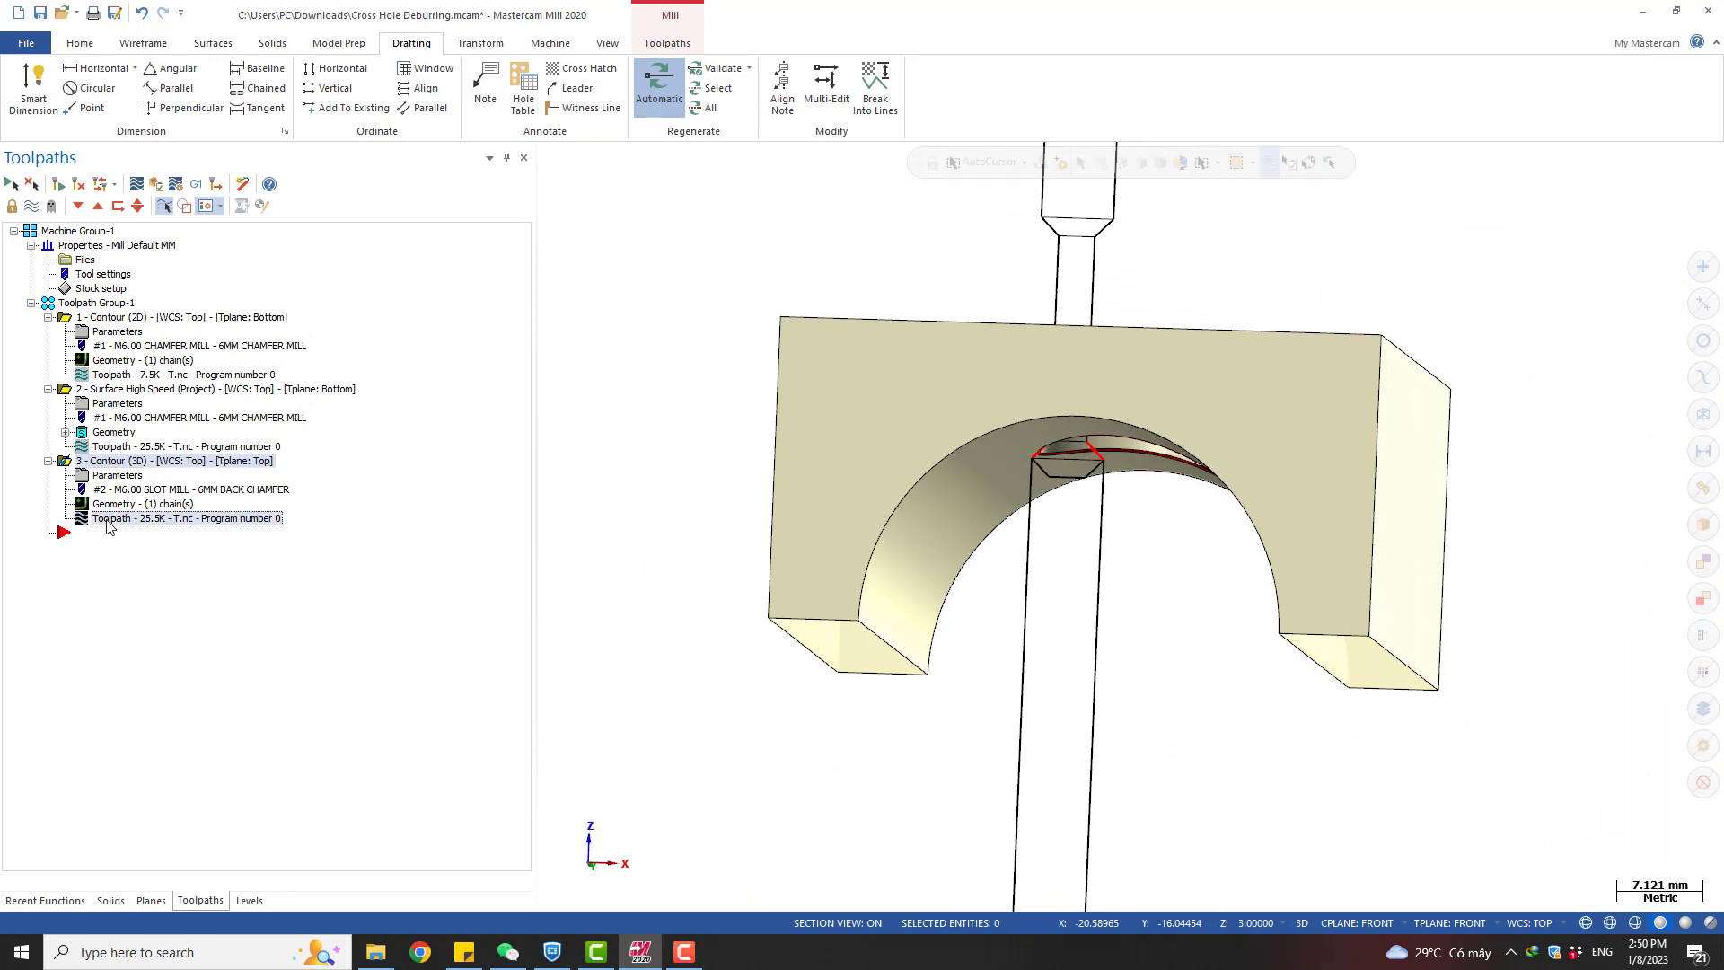
scroll(1064, 465, "up", 2)
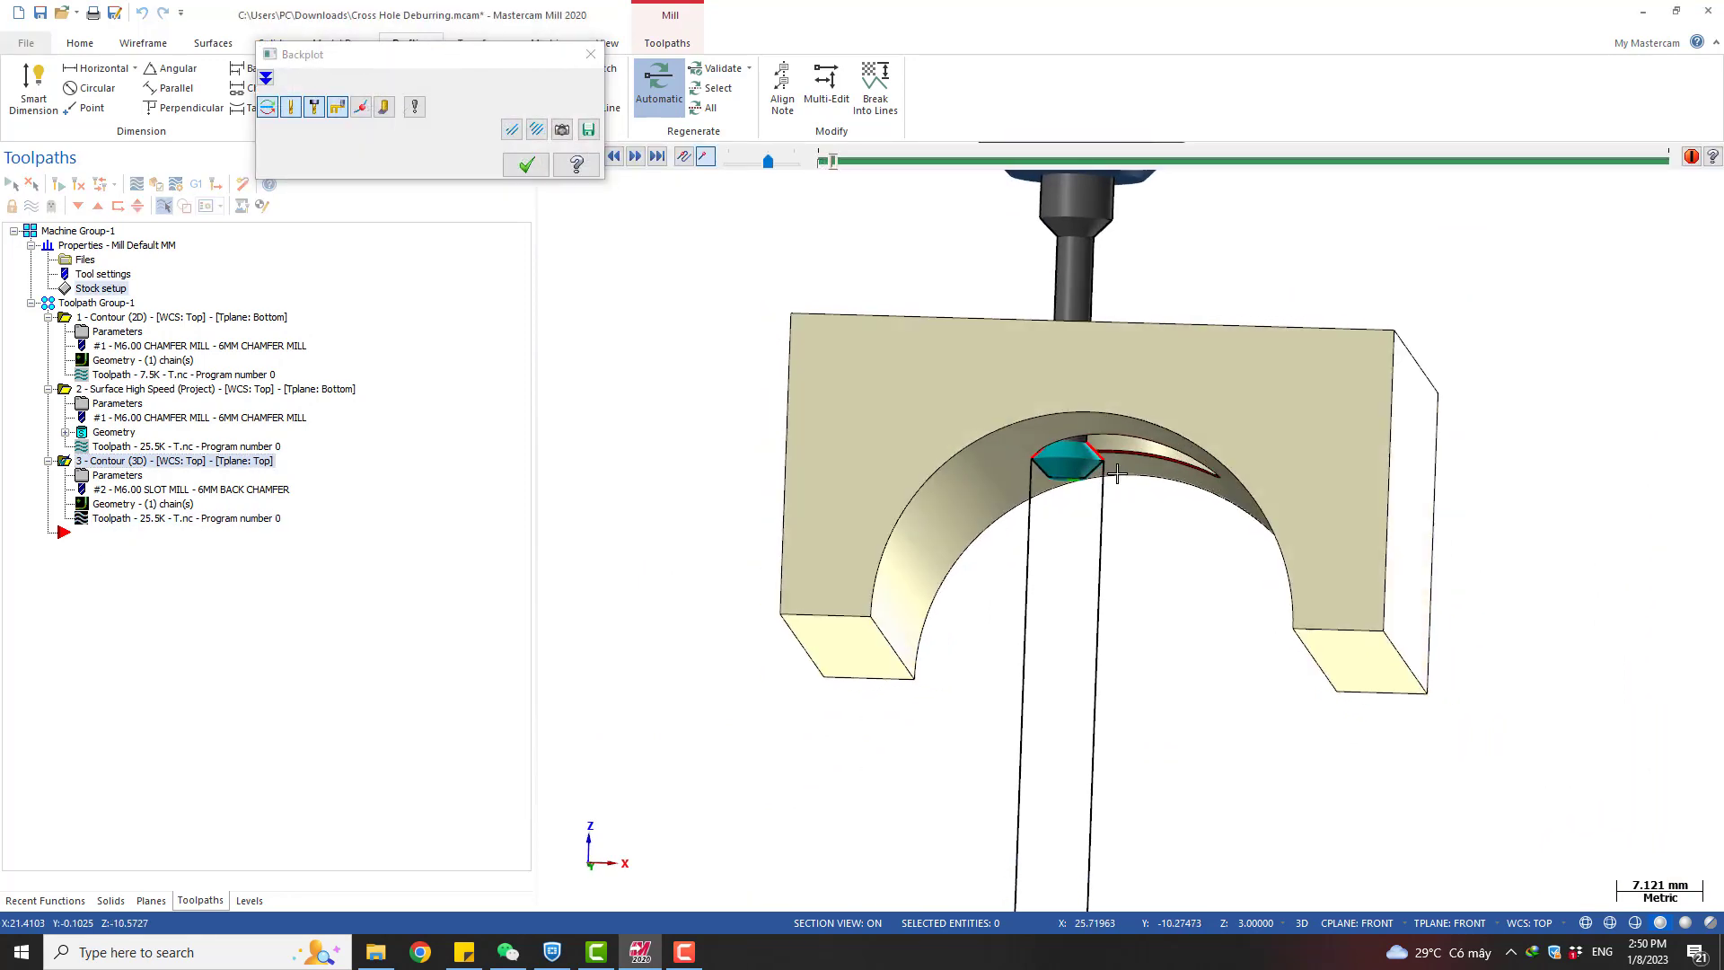
middle_click_drag(1071, 460, 1050, 409)
key("alt+2")
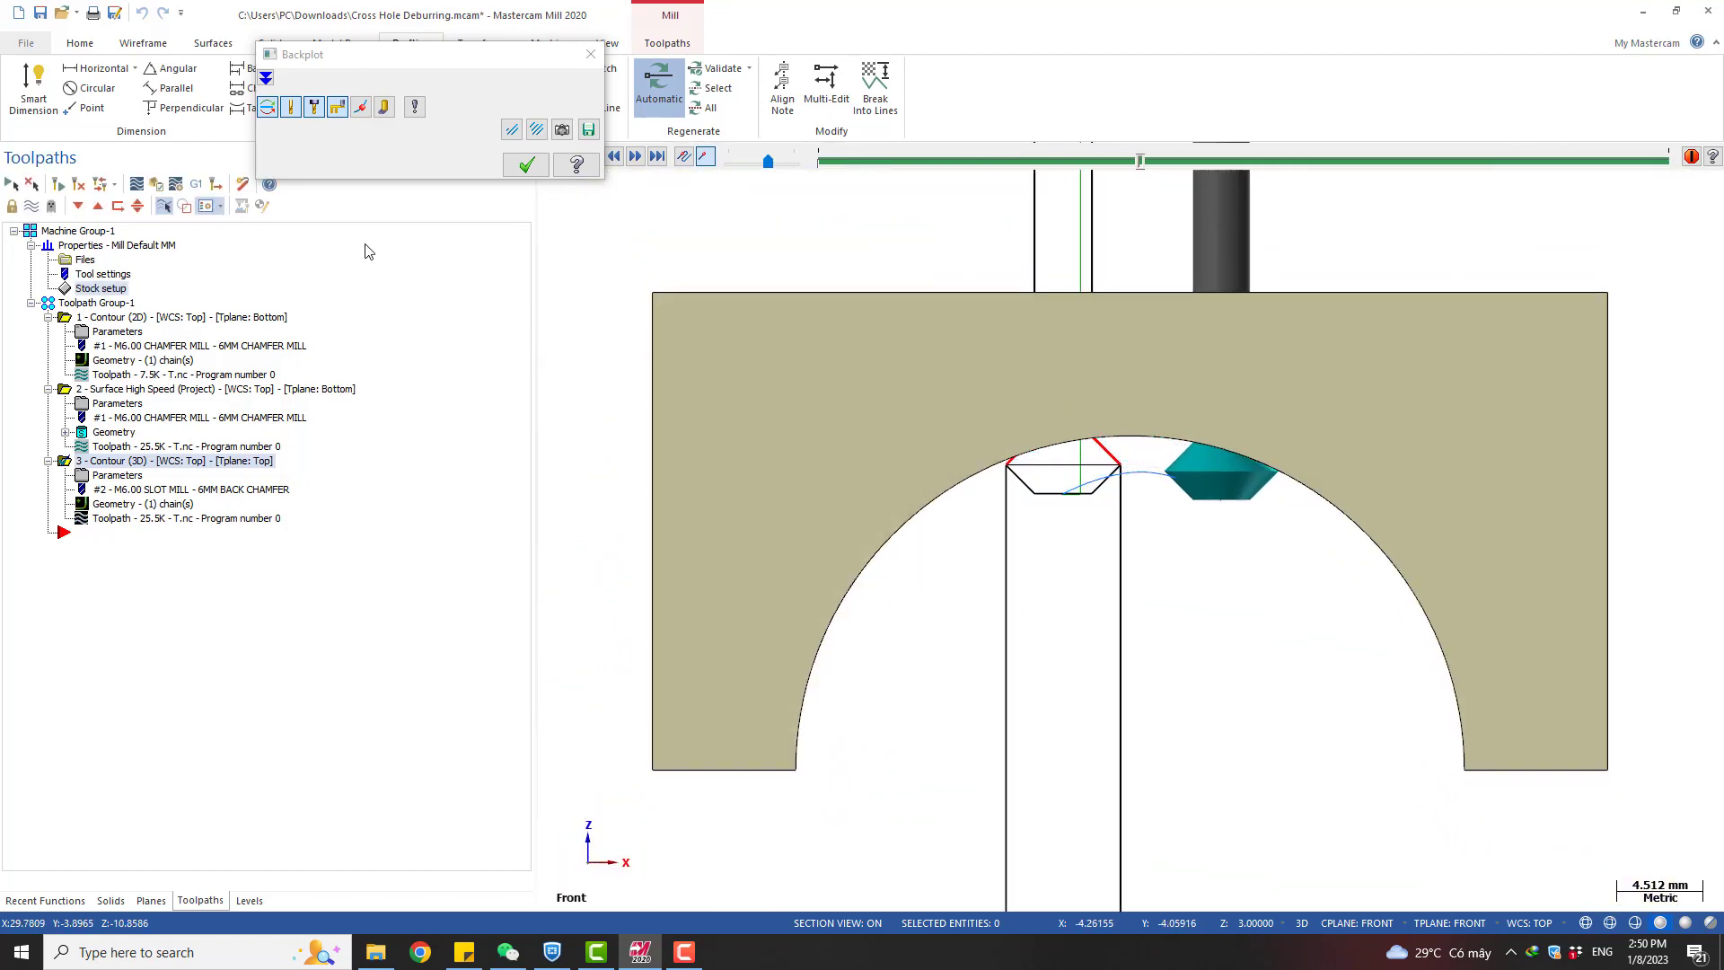
left_click(526, 164)
Hide the Dummy Chamfer Tool Curve and Back Chamfer Tool Curves levels
scroll(1041, 538, "down", 5)
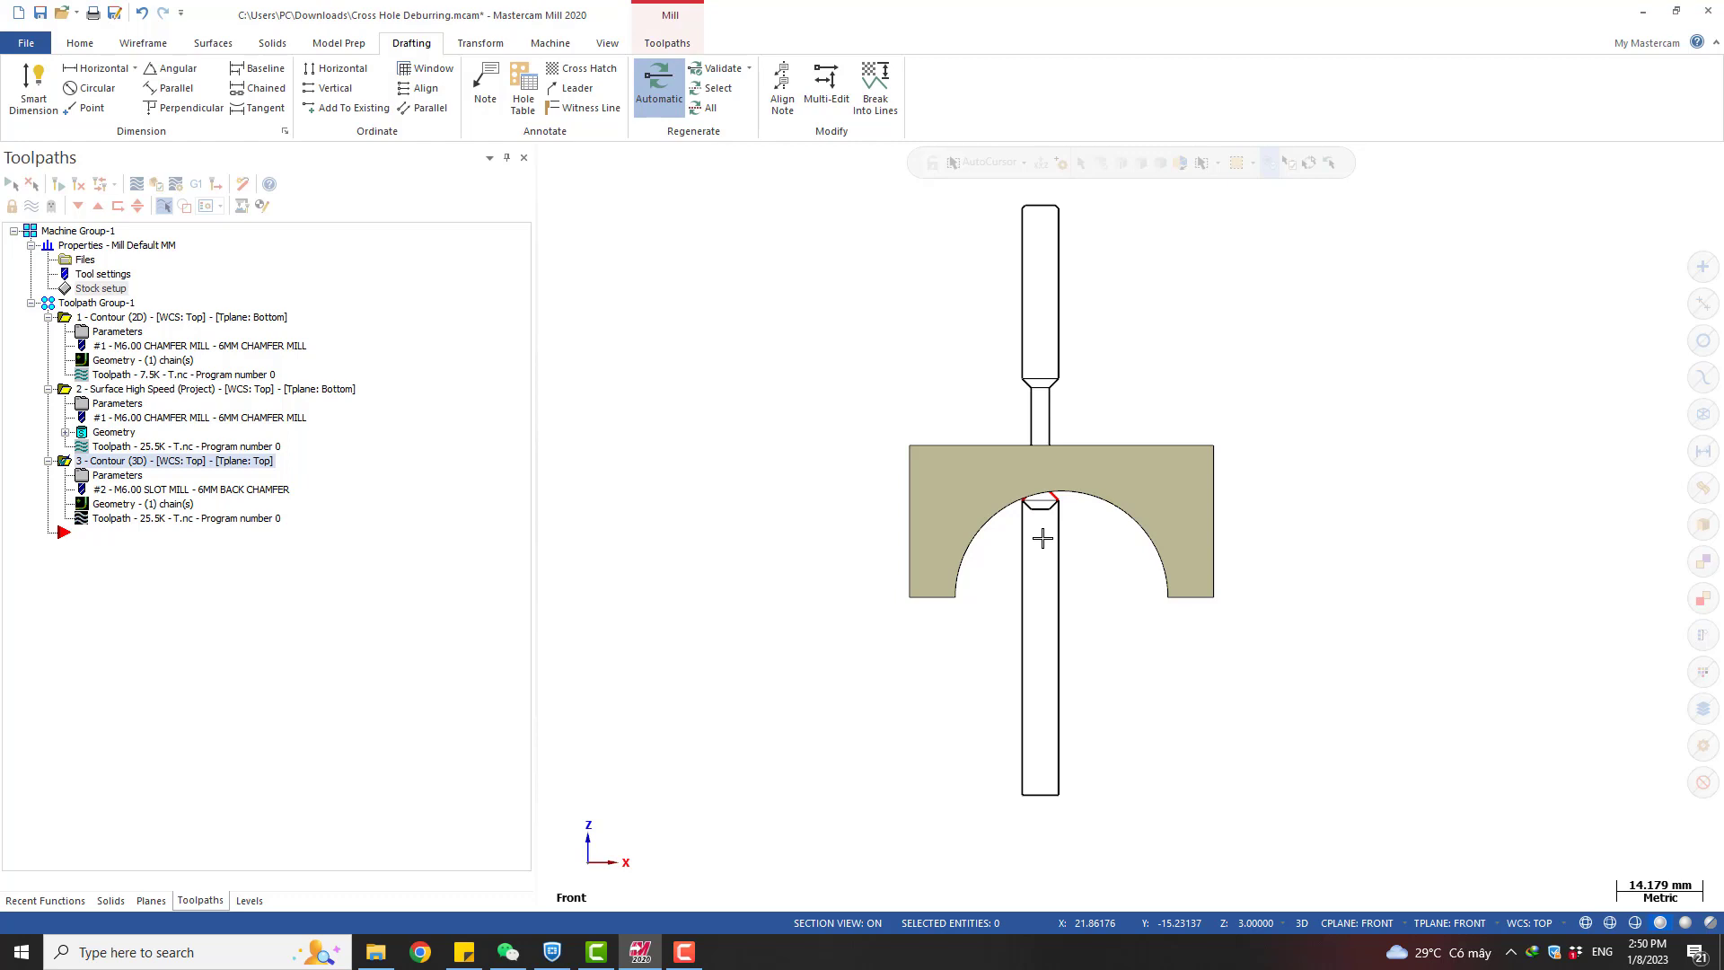
middle_click_drag(1038, 460, 1024, 608)
scroll(1024, 607, "up", 2)
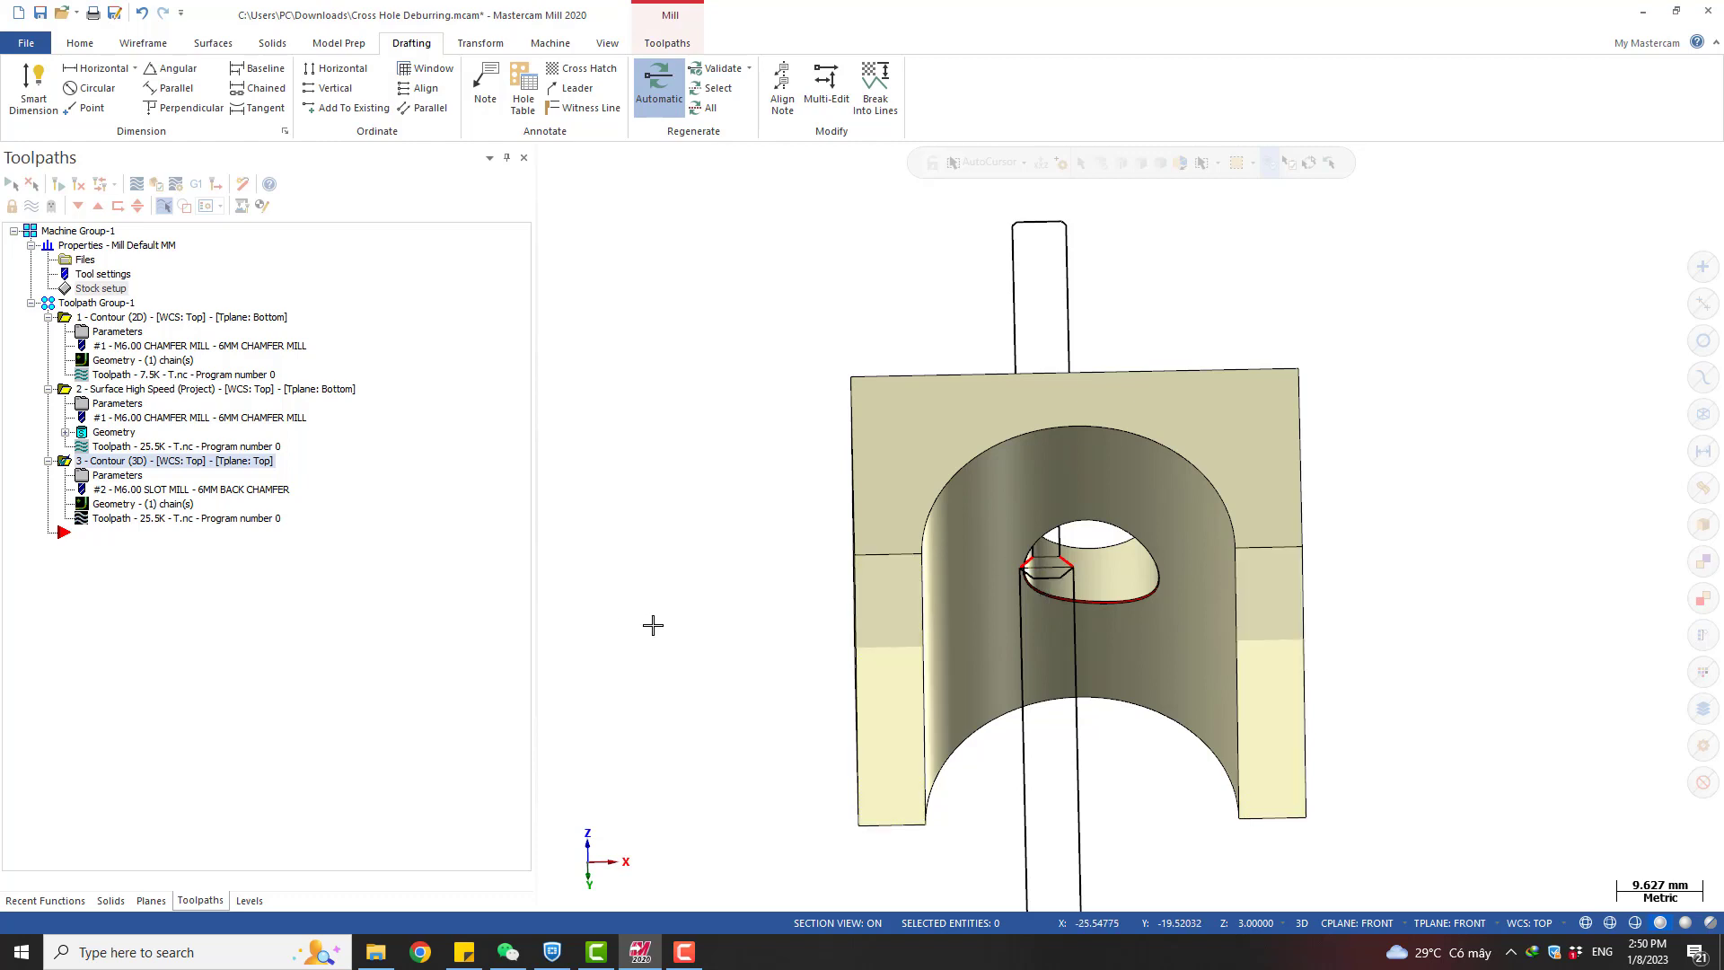
scroll(985, 416, "down", 2)
left_click(250, 899)
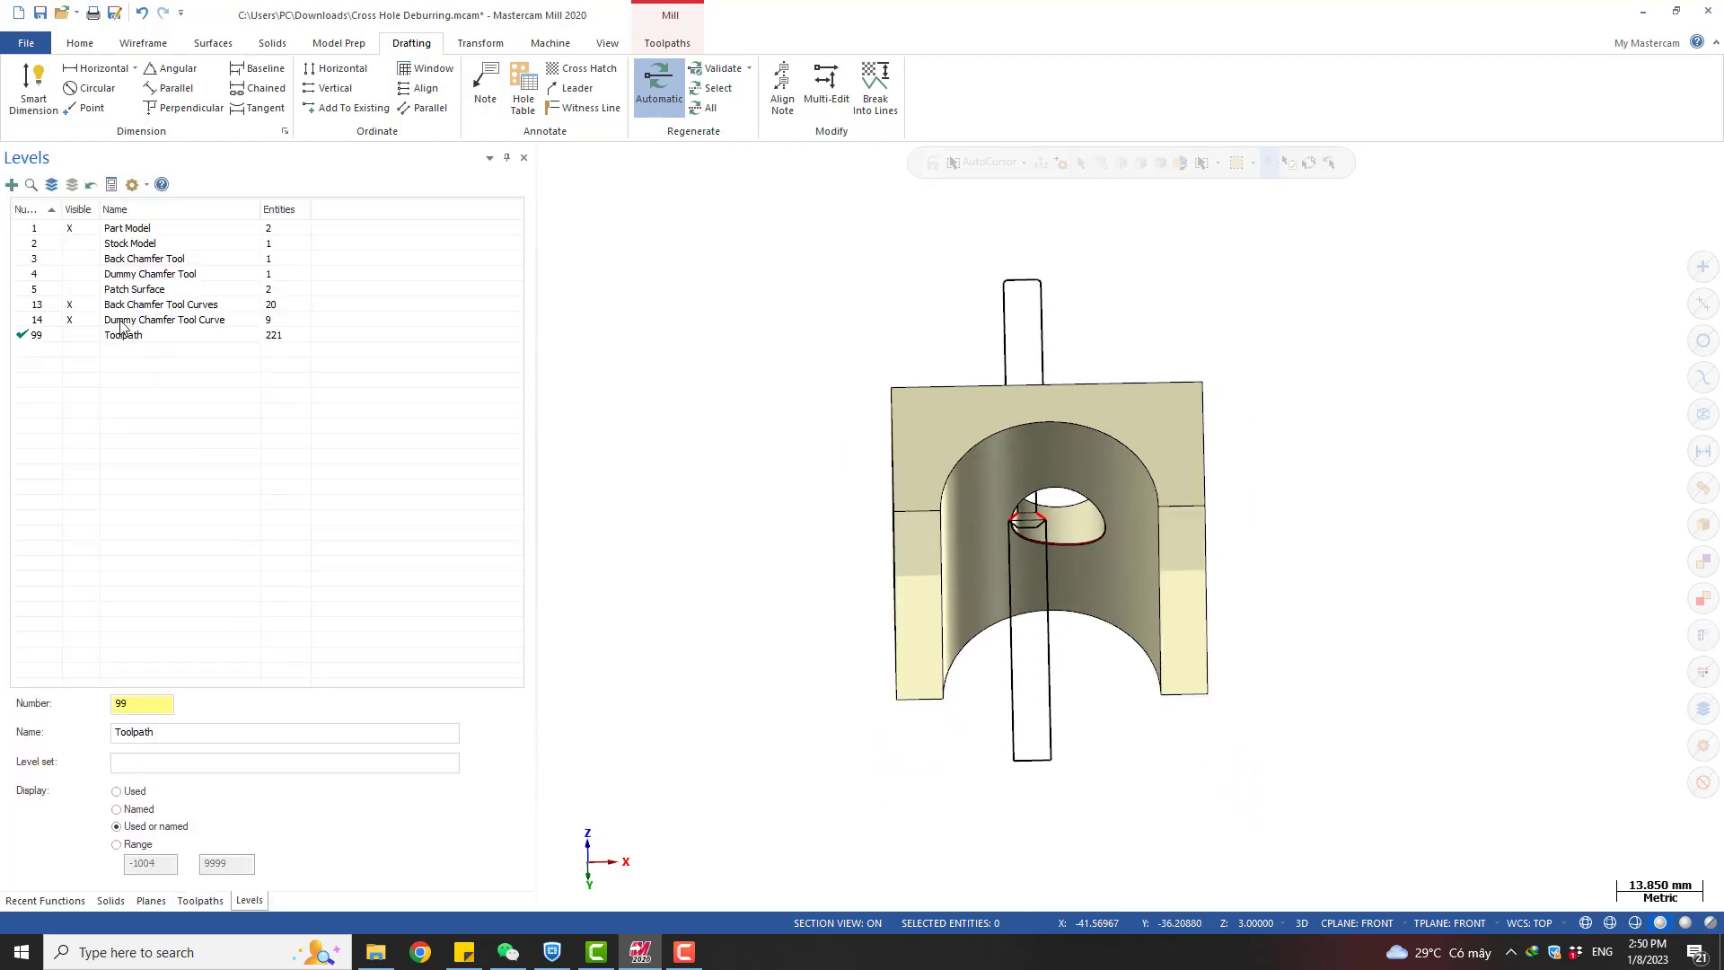
left_click(90, 320)
left_click(90, 305)
middle_click_drag(961, 385, 752, 406)
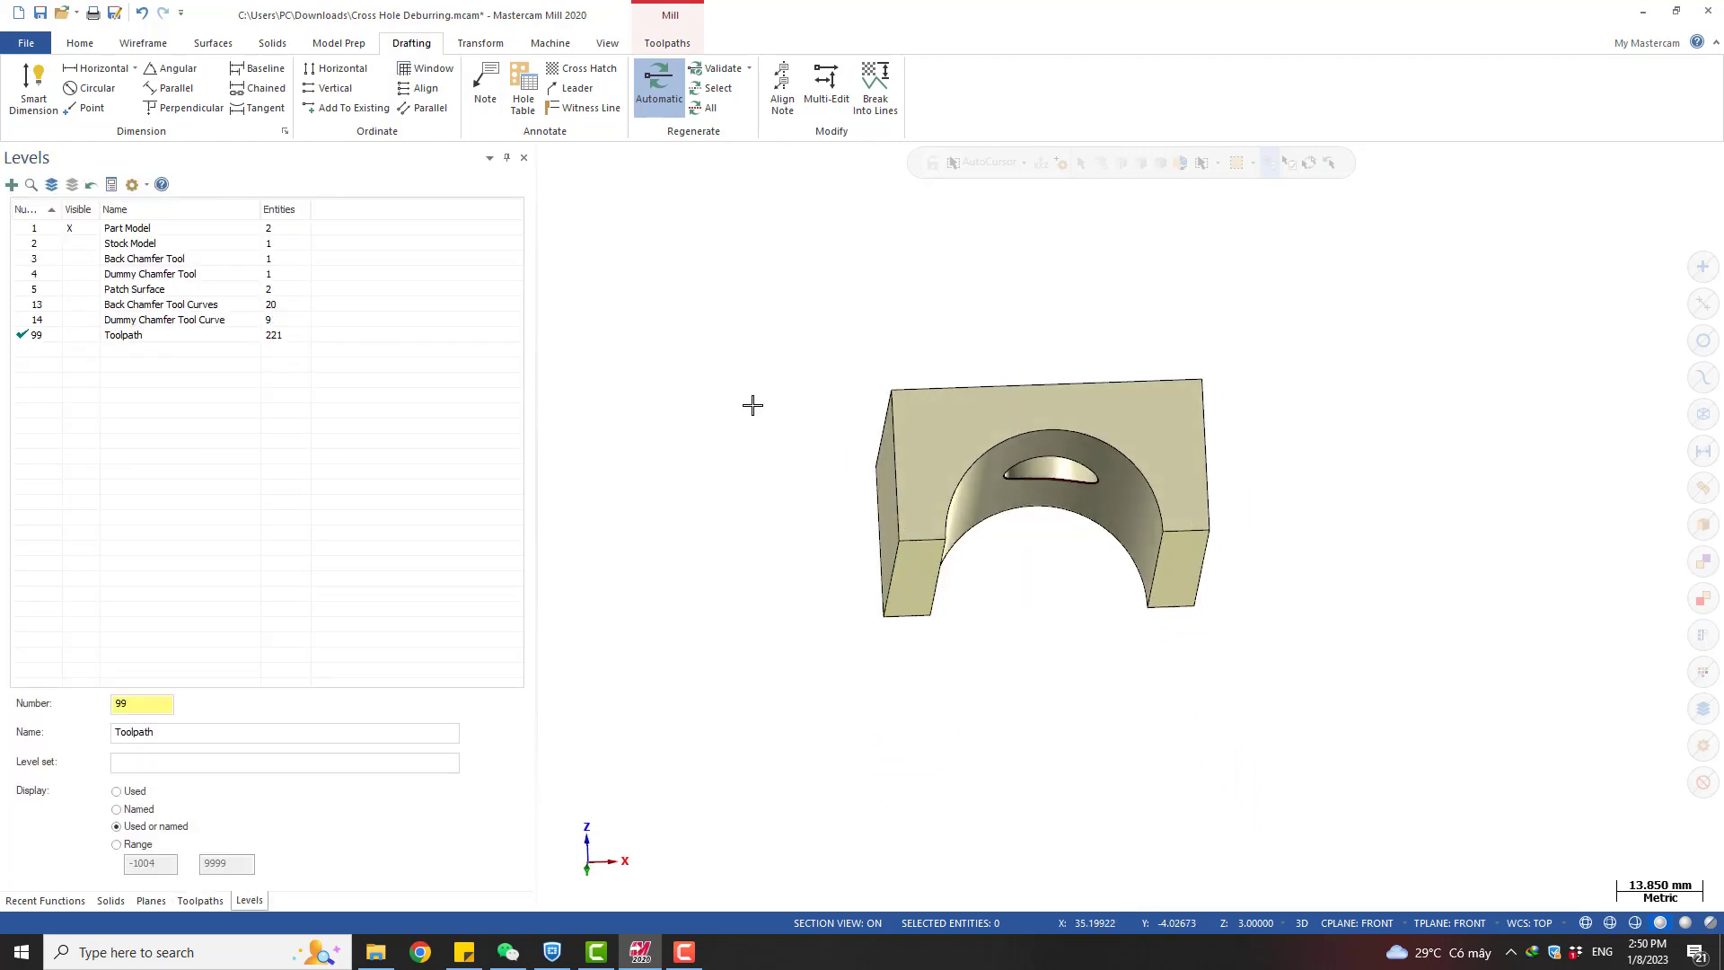
Hide the Part Model level and show only the Stock Model level
left_click(73, 230)
left_click(75, 258)
left_click(76, 244)
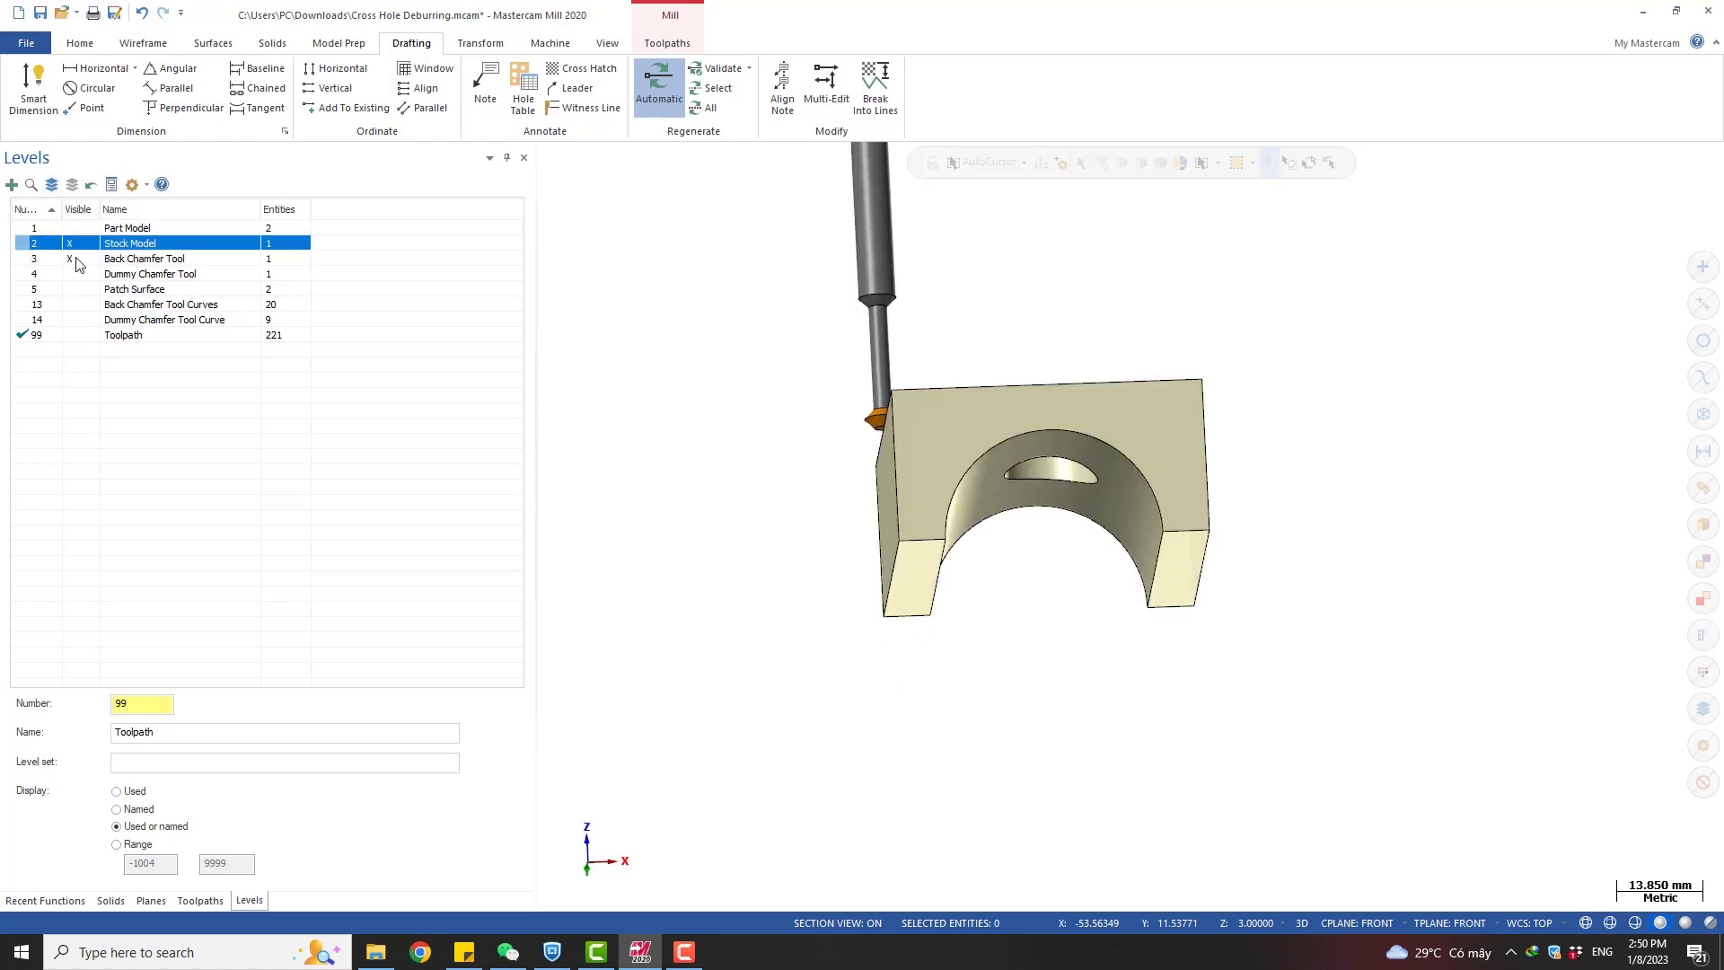
left_click(75, 260)
middle_click_drag(979, 389, 974, 501)
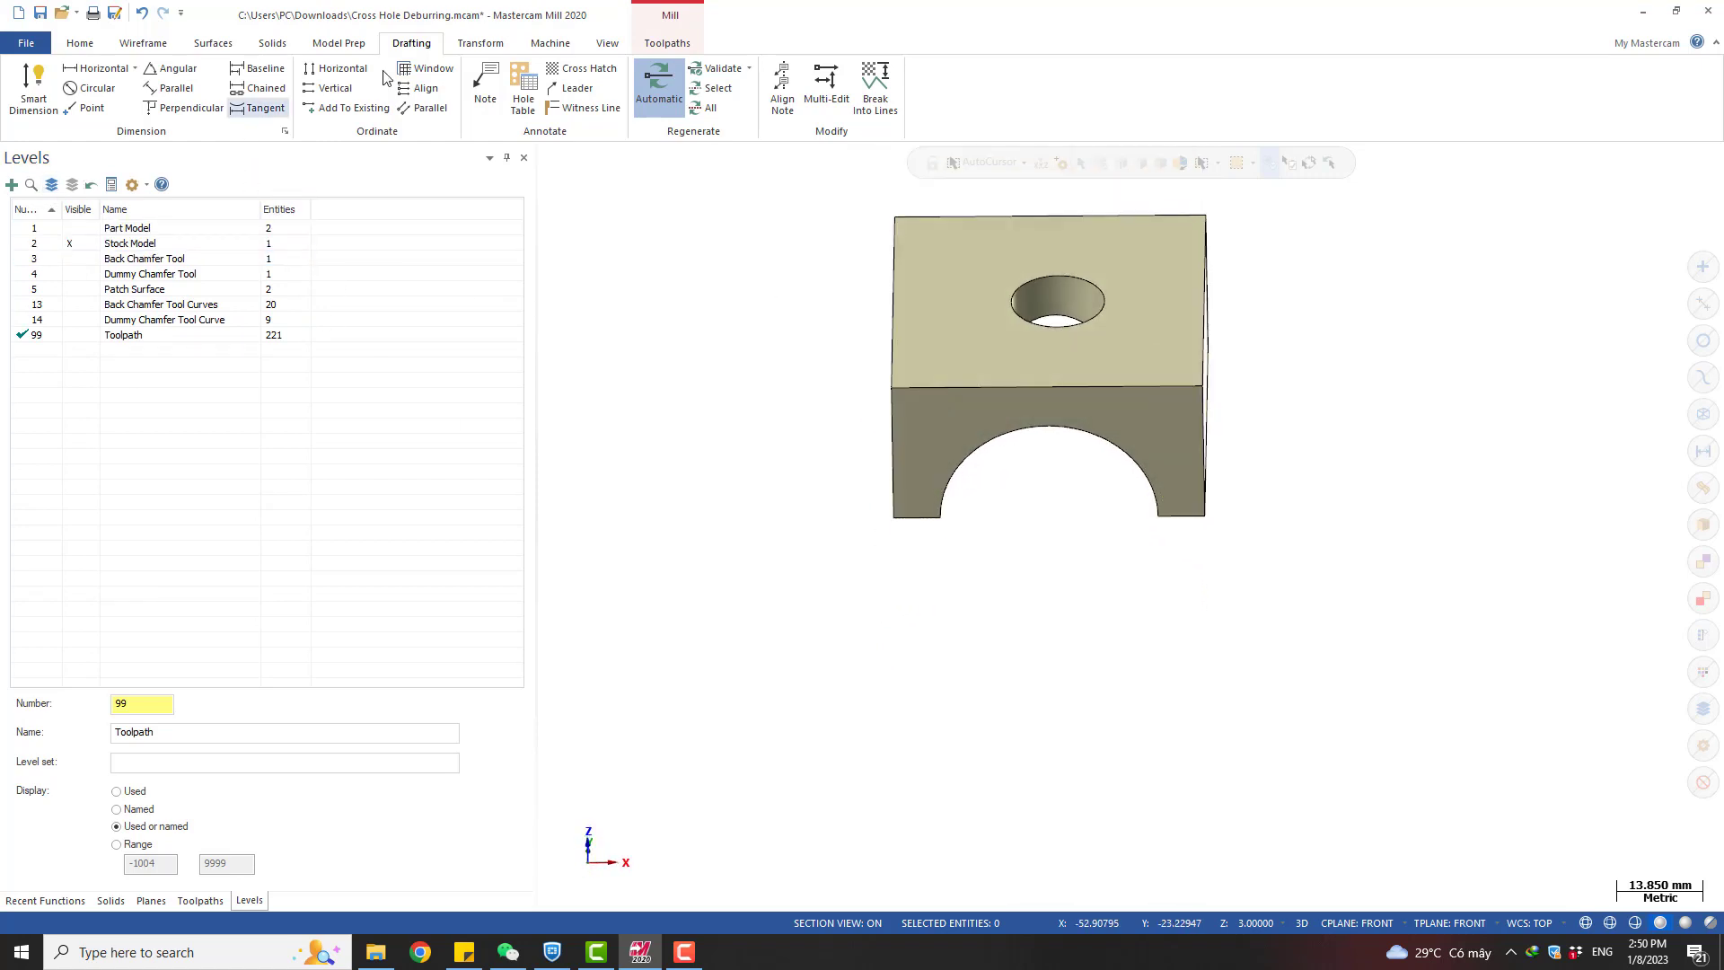
Turn off the section view and examine the stock's cross hole from the Top view and from inside the large bore
left_click(607, 43)
left_click(396, 87)
scroll(1022, 386, "up", 2)
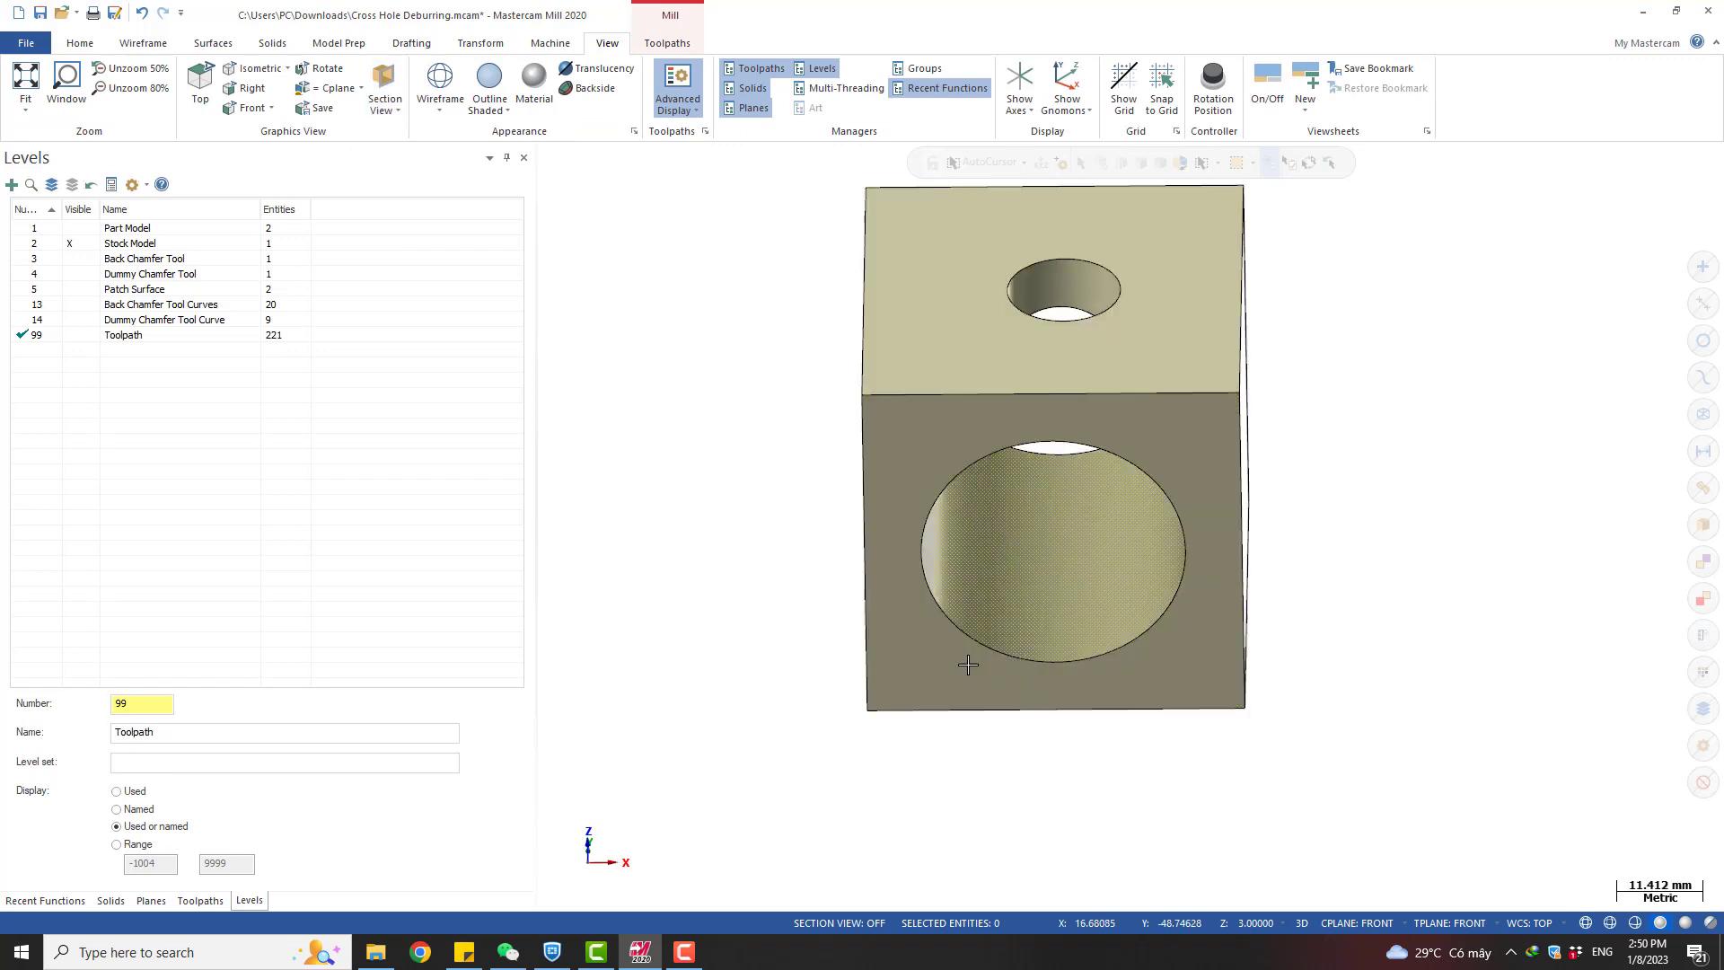
scroll(965, 665, "down", 3)
middle_click_drag(1082, 493, 1082, 301)
scroll(967, 612, "up", 3)
key("alt+1")
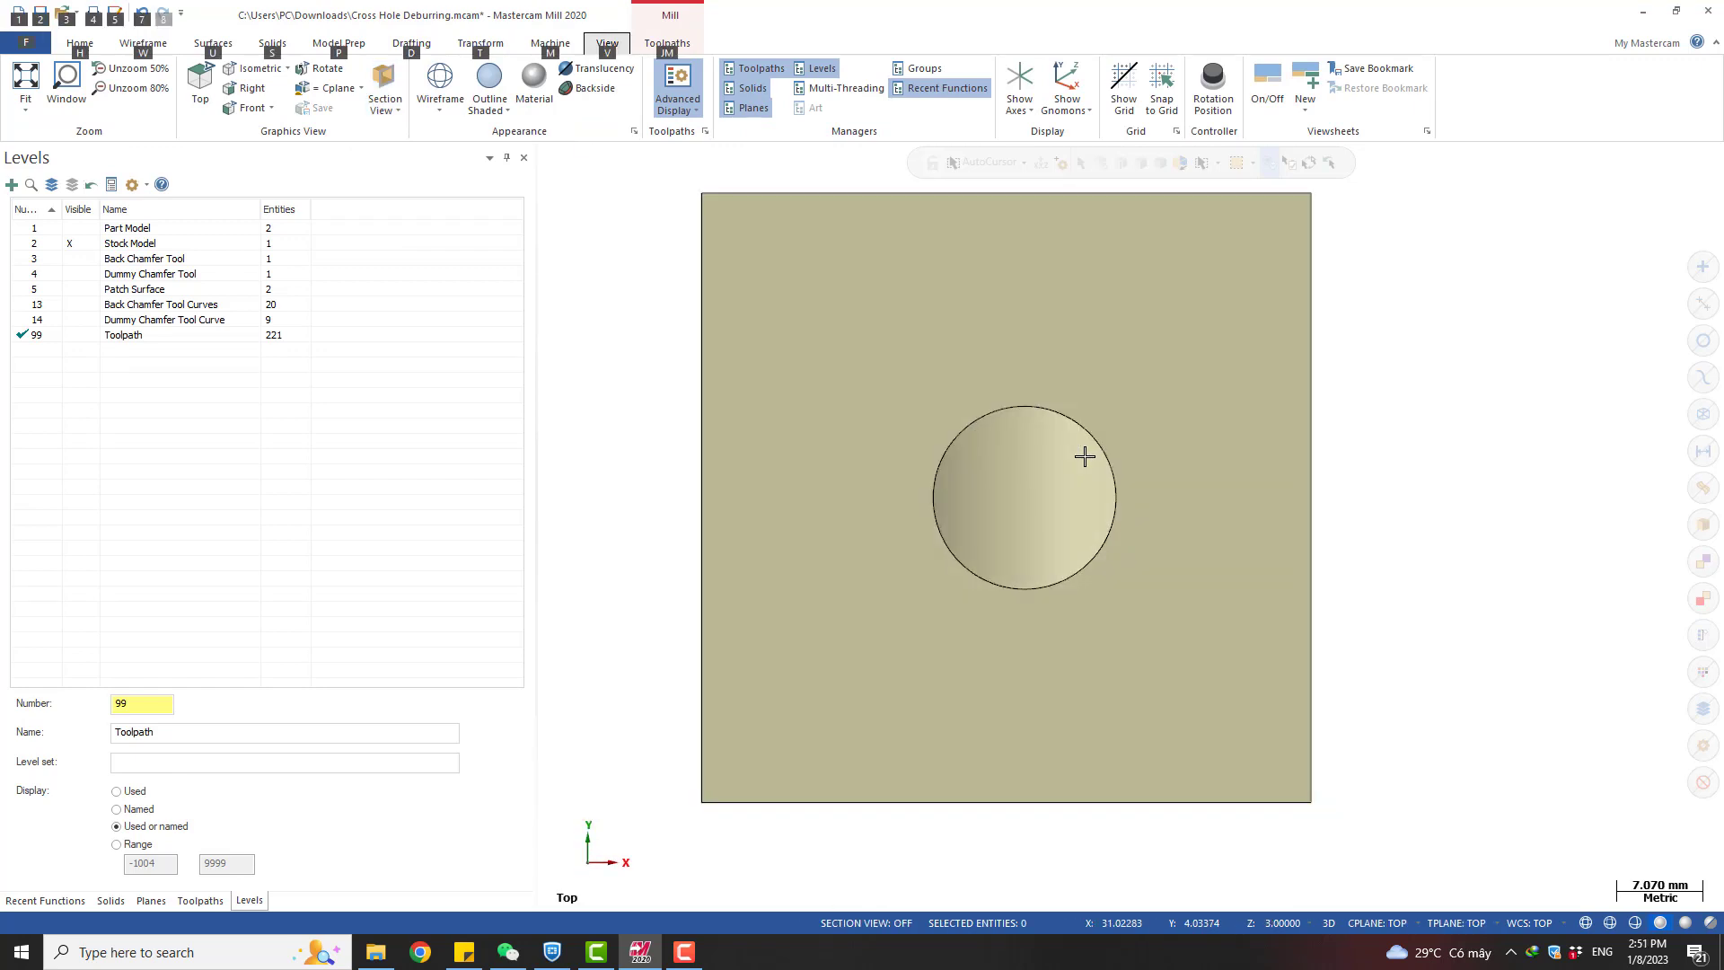
scroll(965, 512, "down", 2)
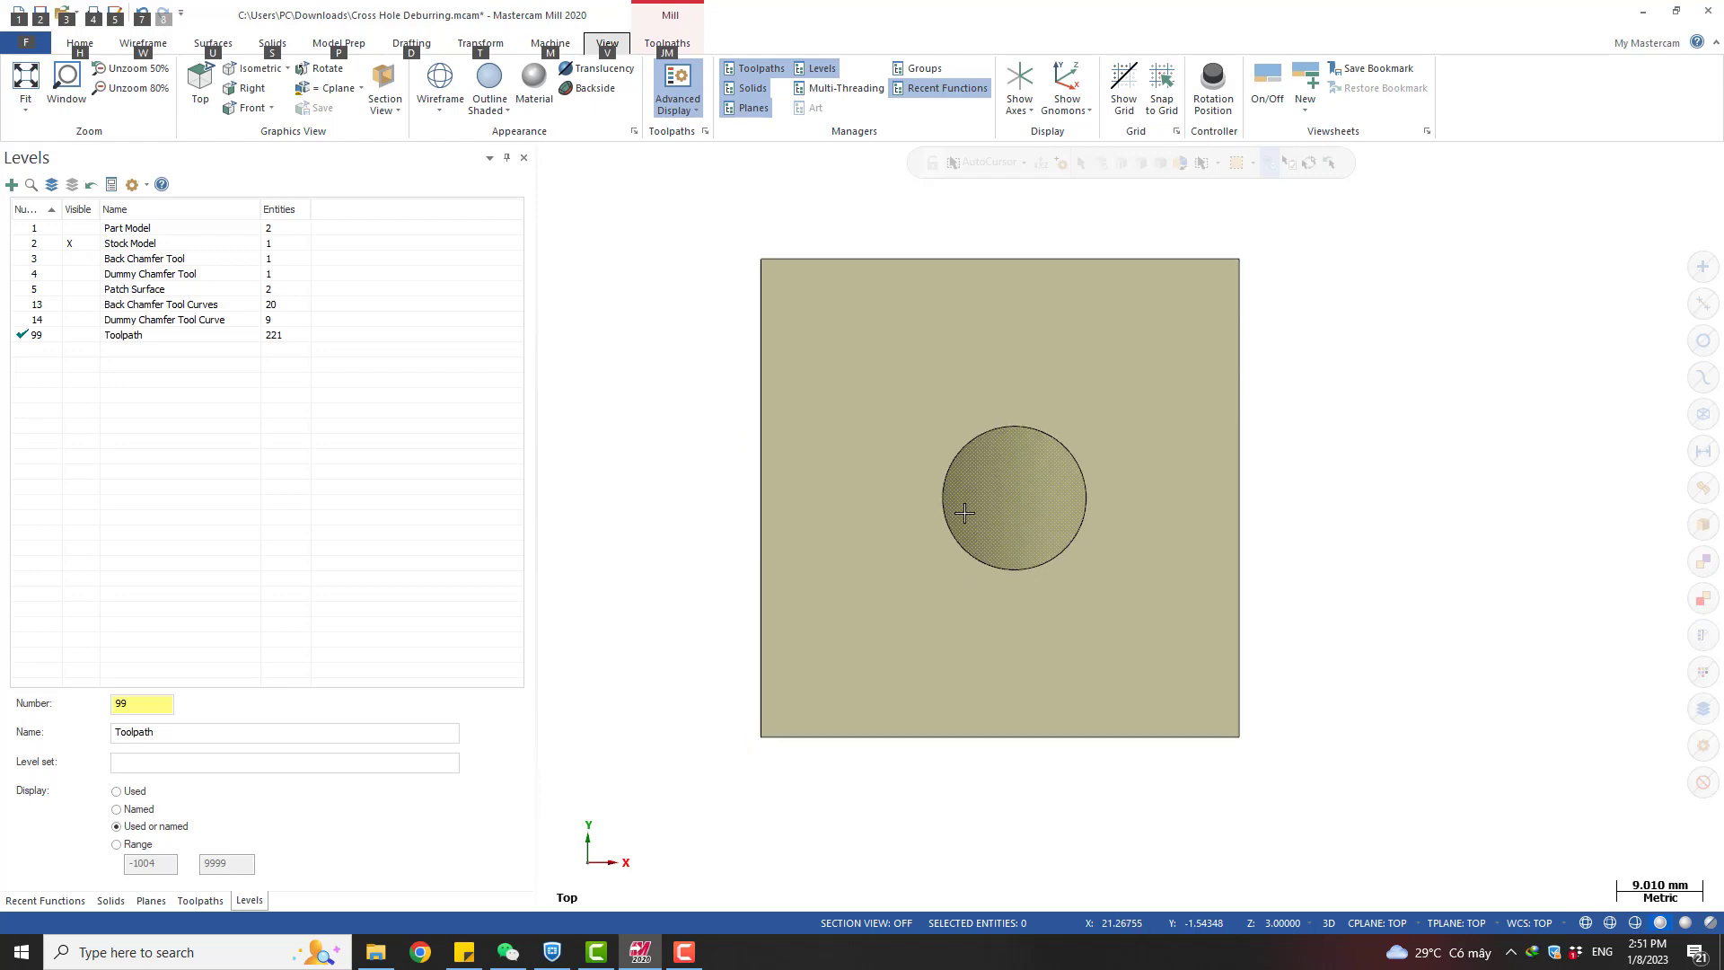
middle_click_drag(962, 512, 1032, 349)
scroll(920, 646, "down", 2)
scroll(921, 646, "up", 3)
middle_click_drag(1142, 547, 1117, 492)
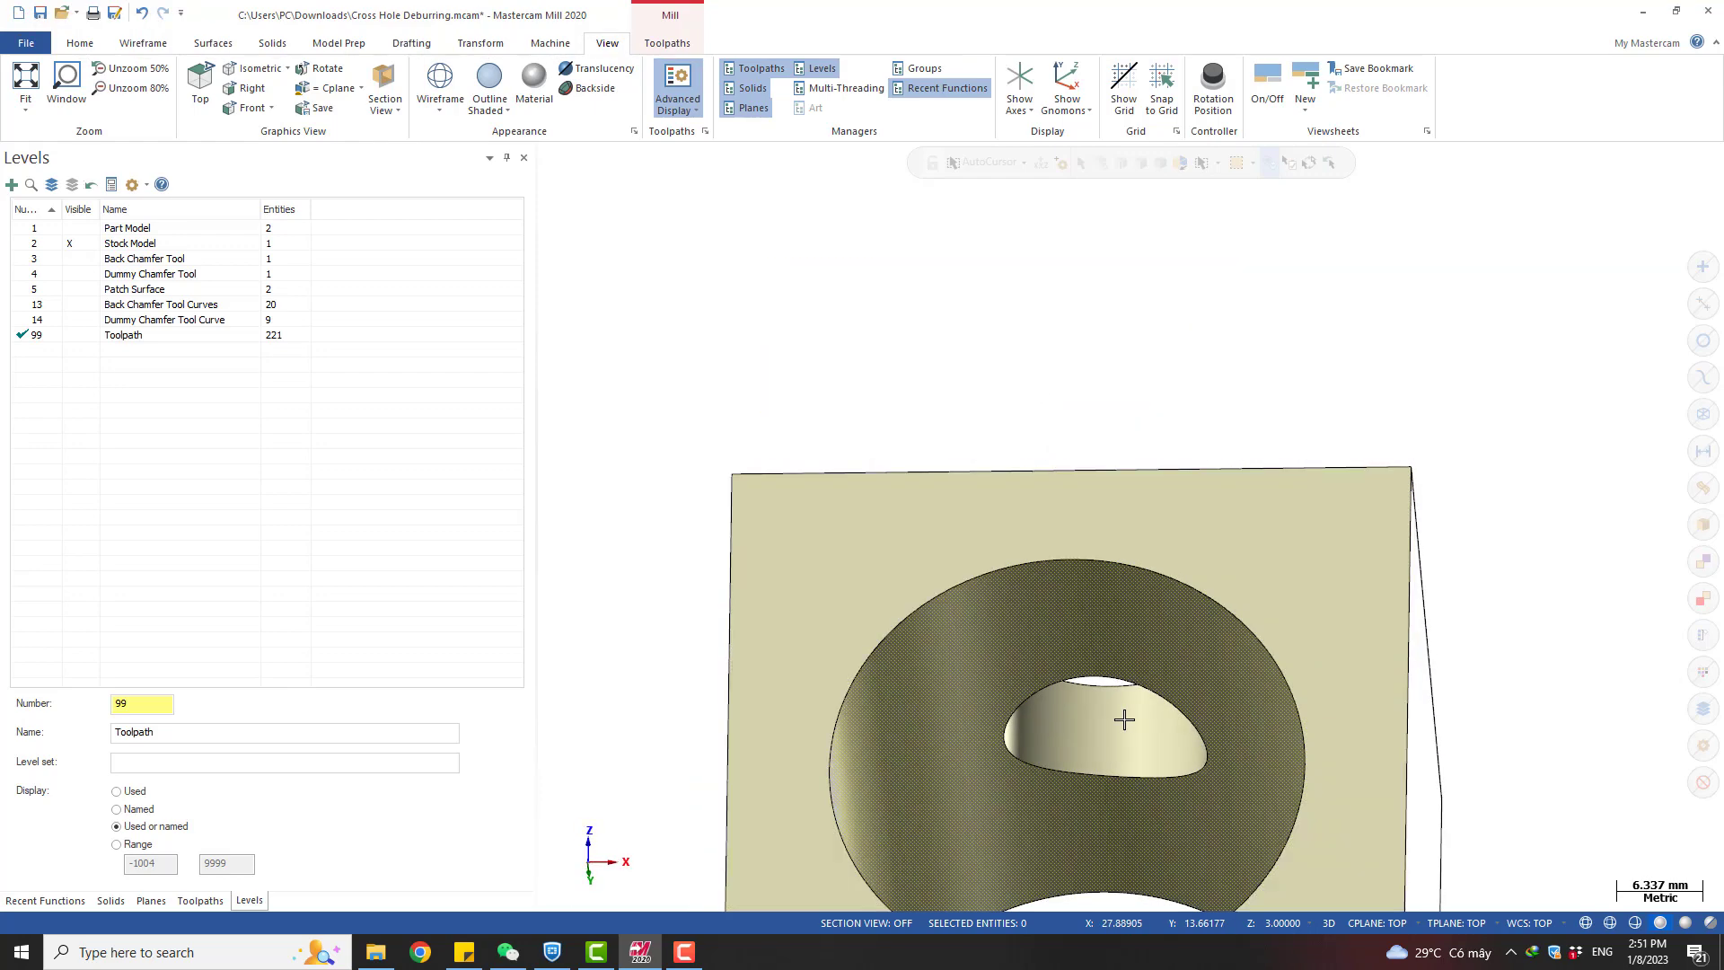
scroll(1124, 719, "up", 2)
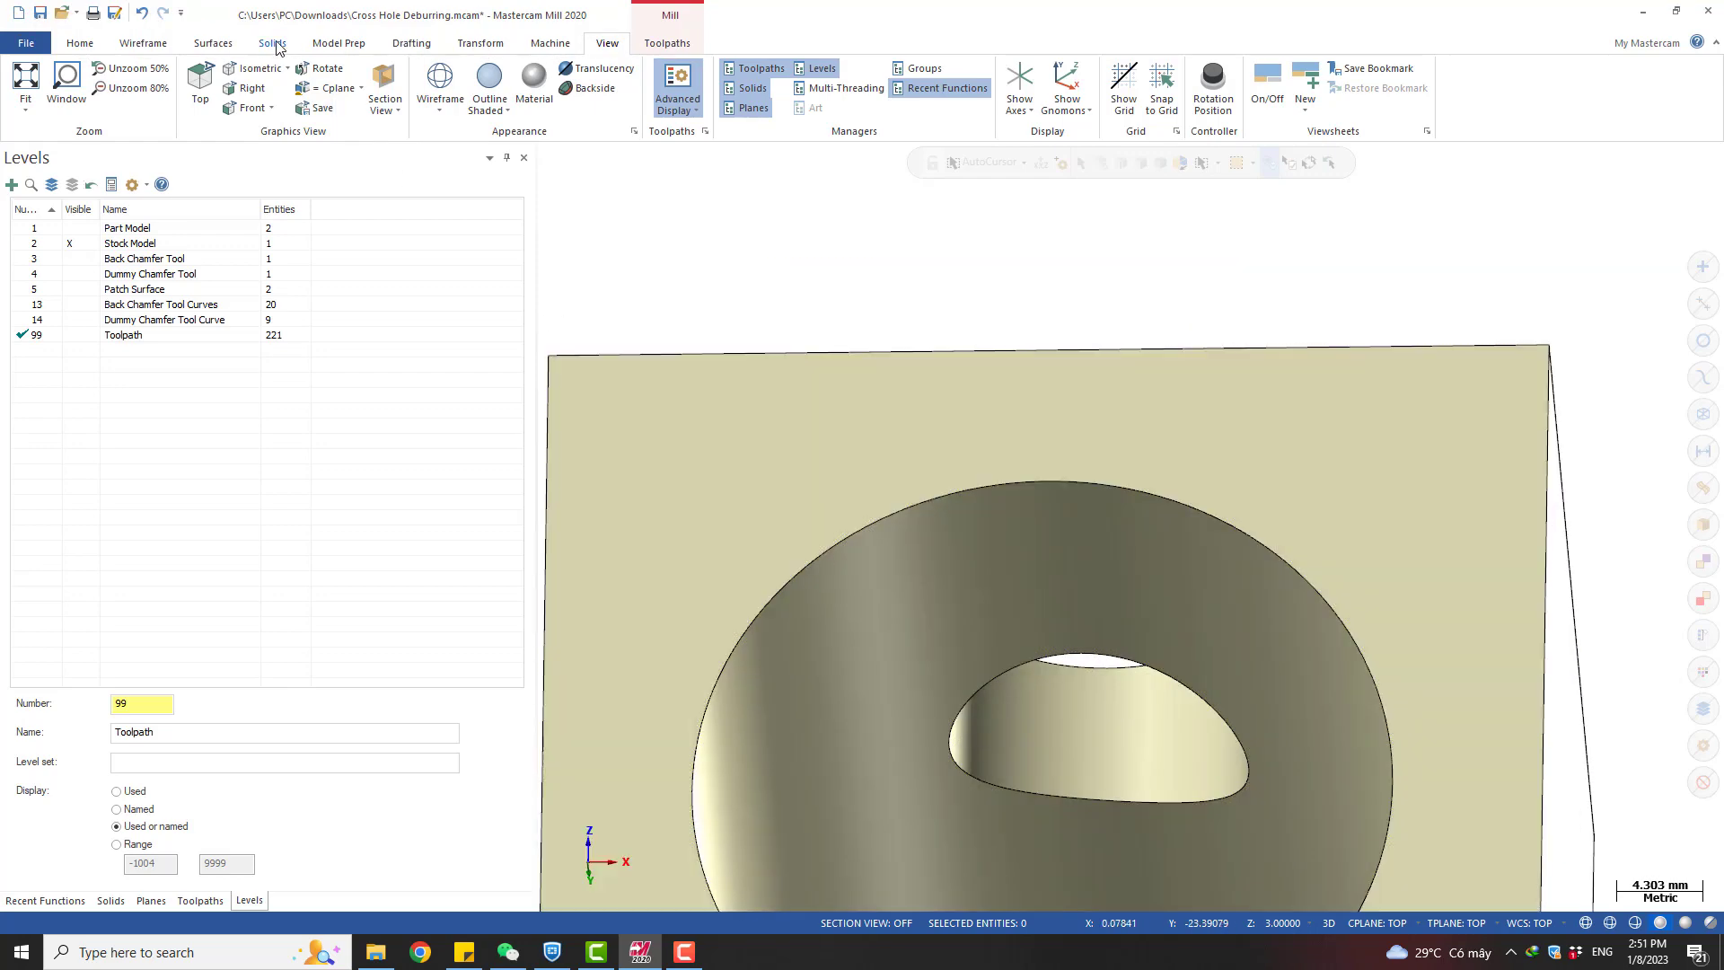
Set up a One Distance Chamfer of 0.2 mm on the stock's edge where the cross hole meets the large bore
left_click(273, 43)
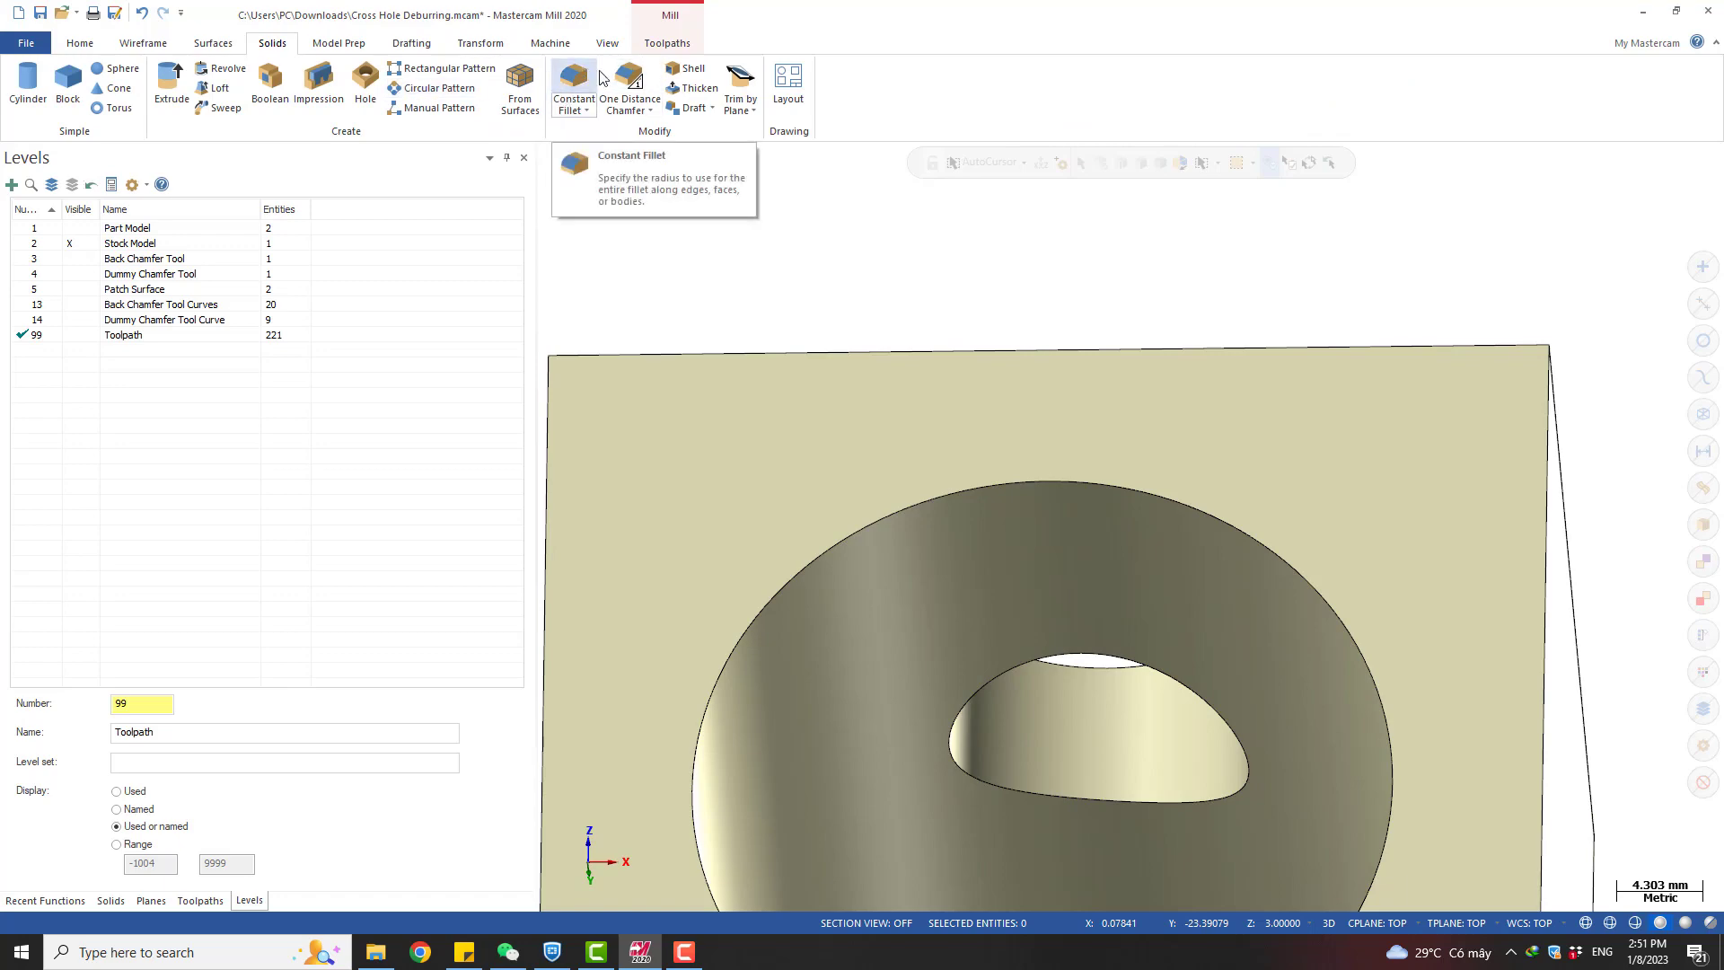
left_click(626, 82)
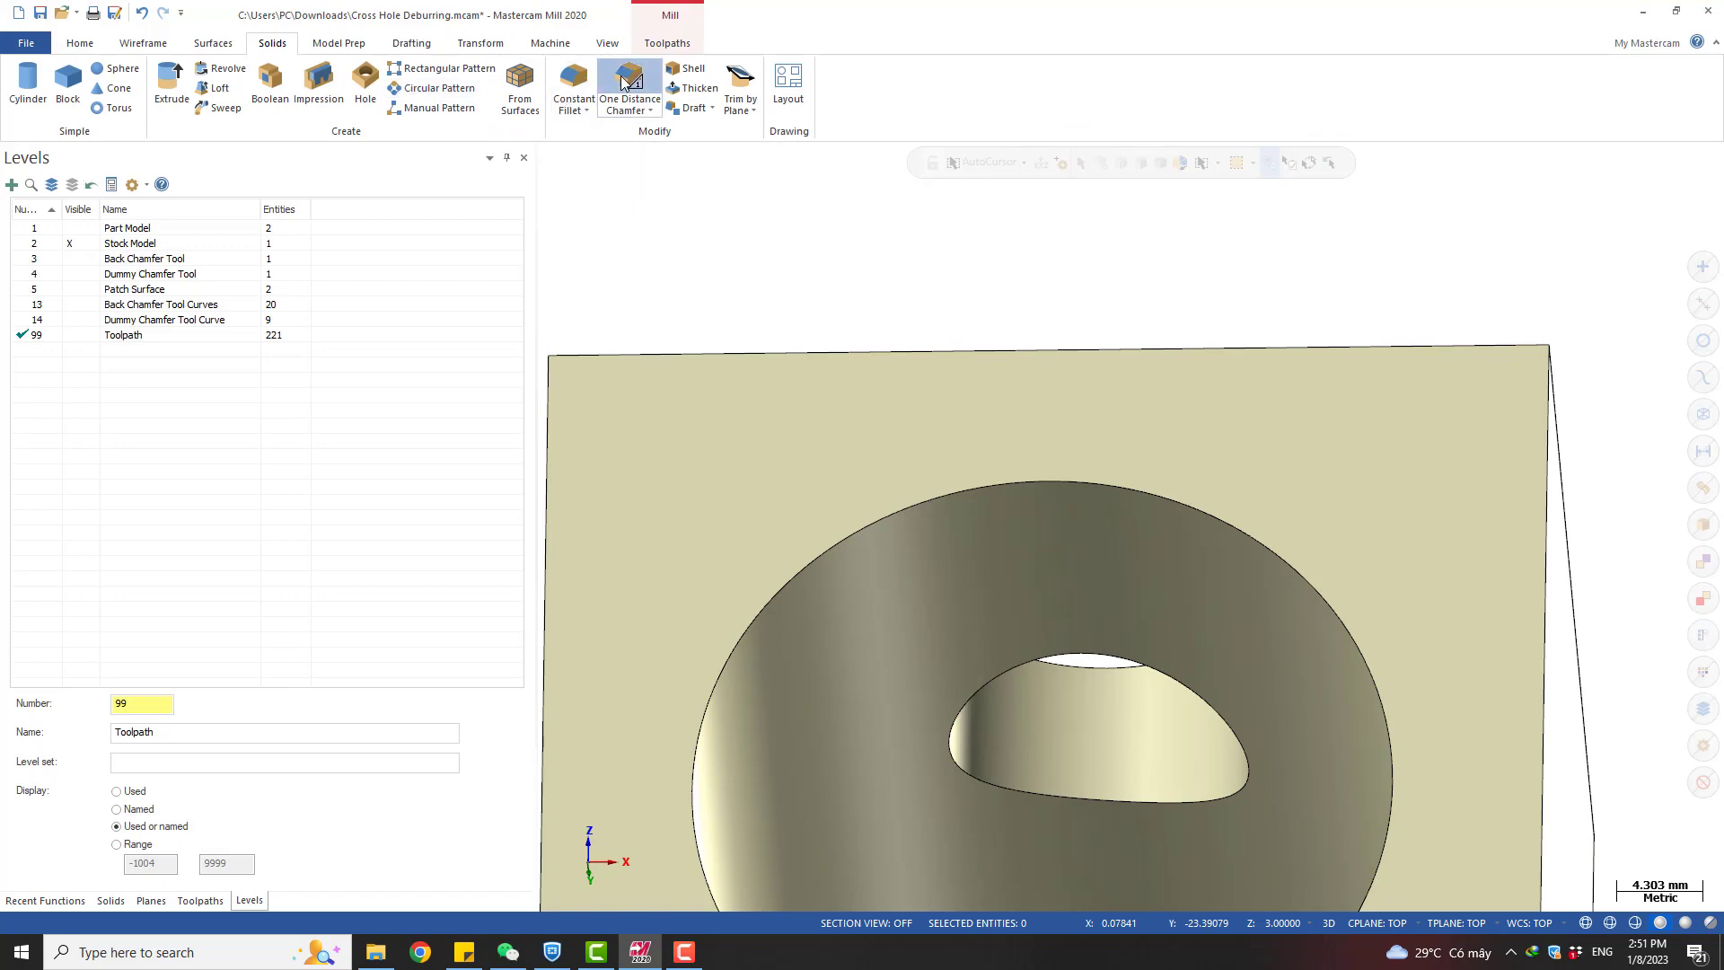
scroll(950, 753, "up", 1)
left_click(957, 754)
scroll(1181, 357, "down", 2)
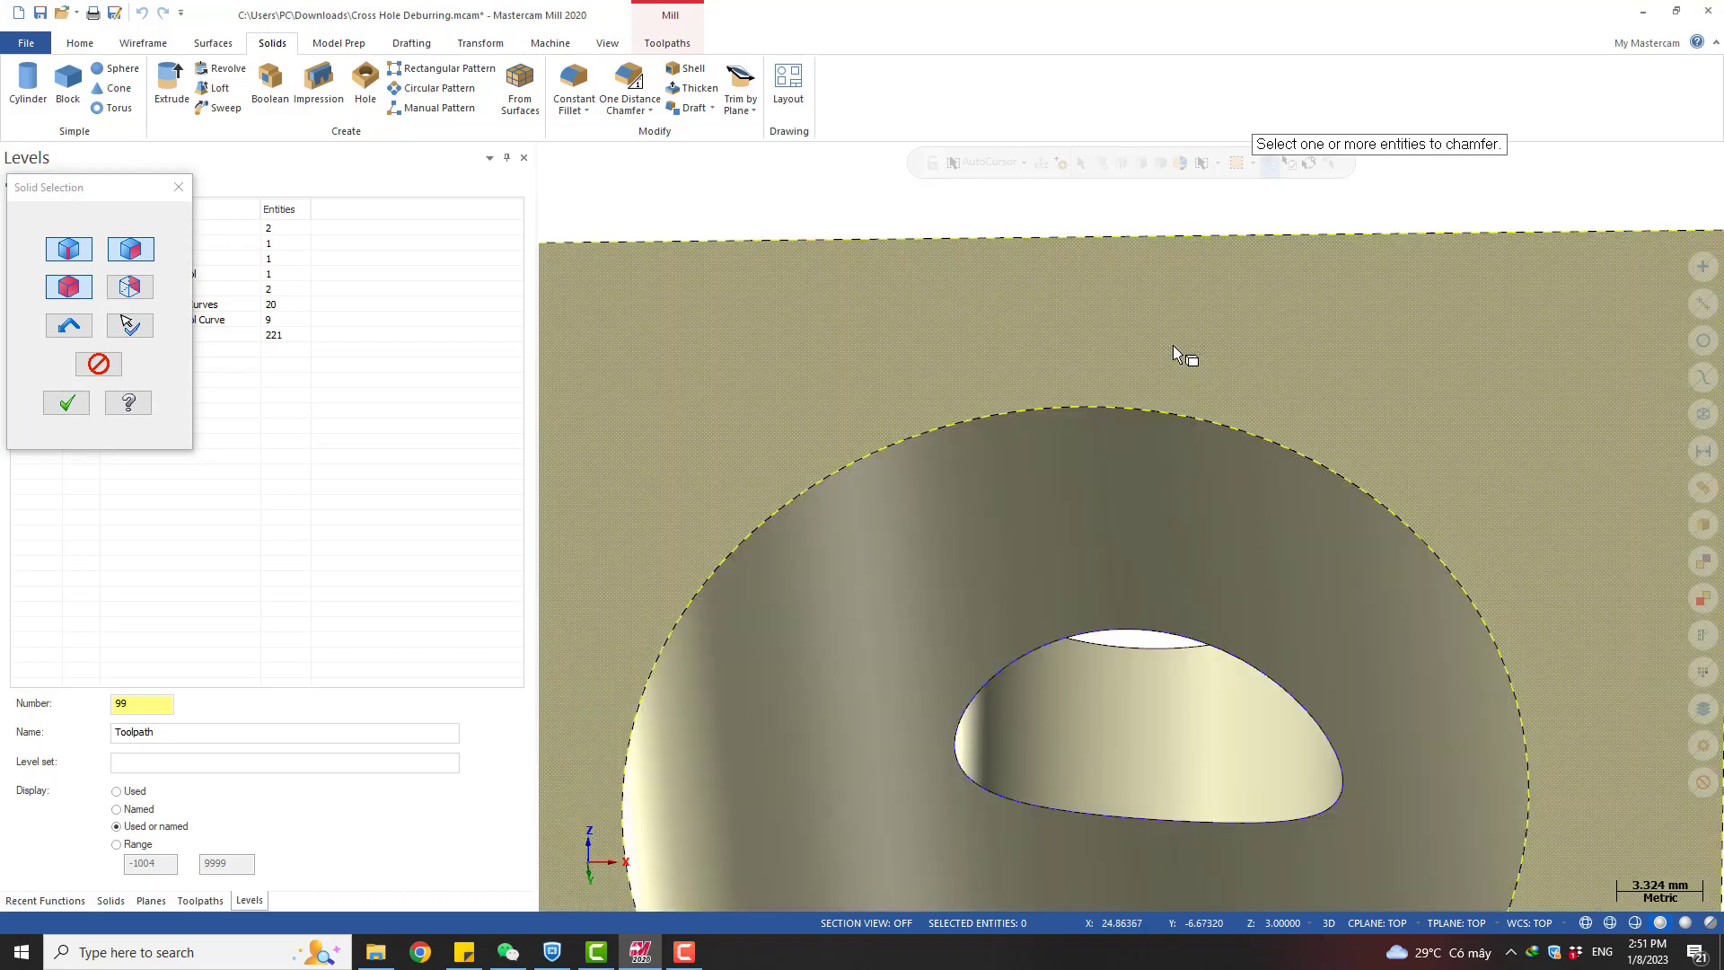
left_click(67, 402)
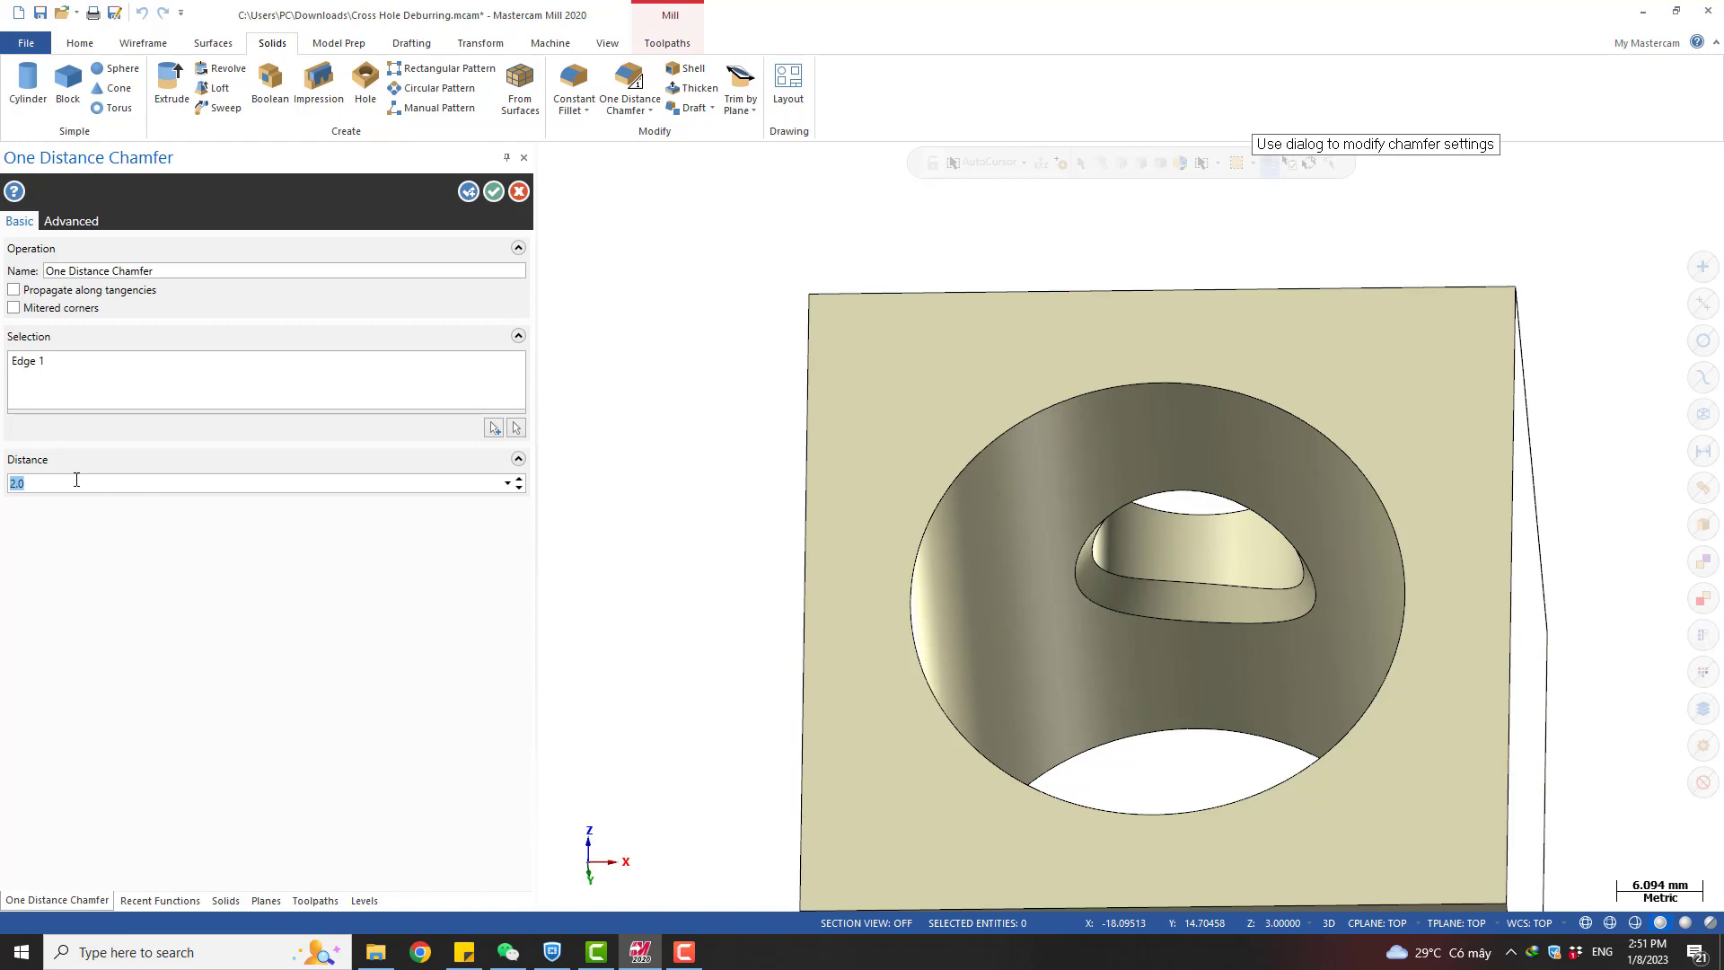
key("Return")
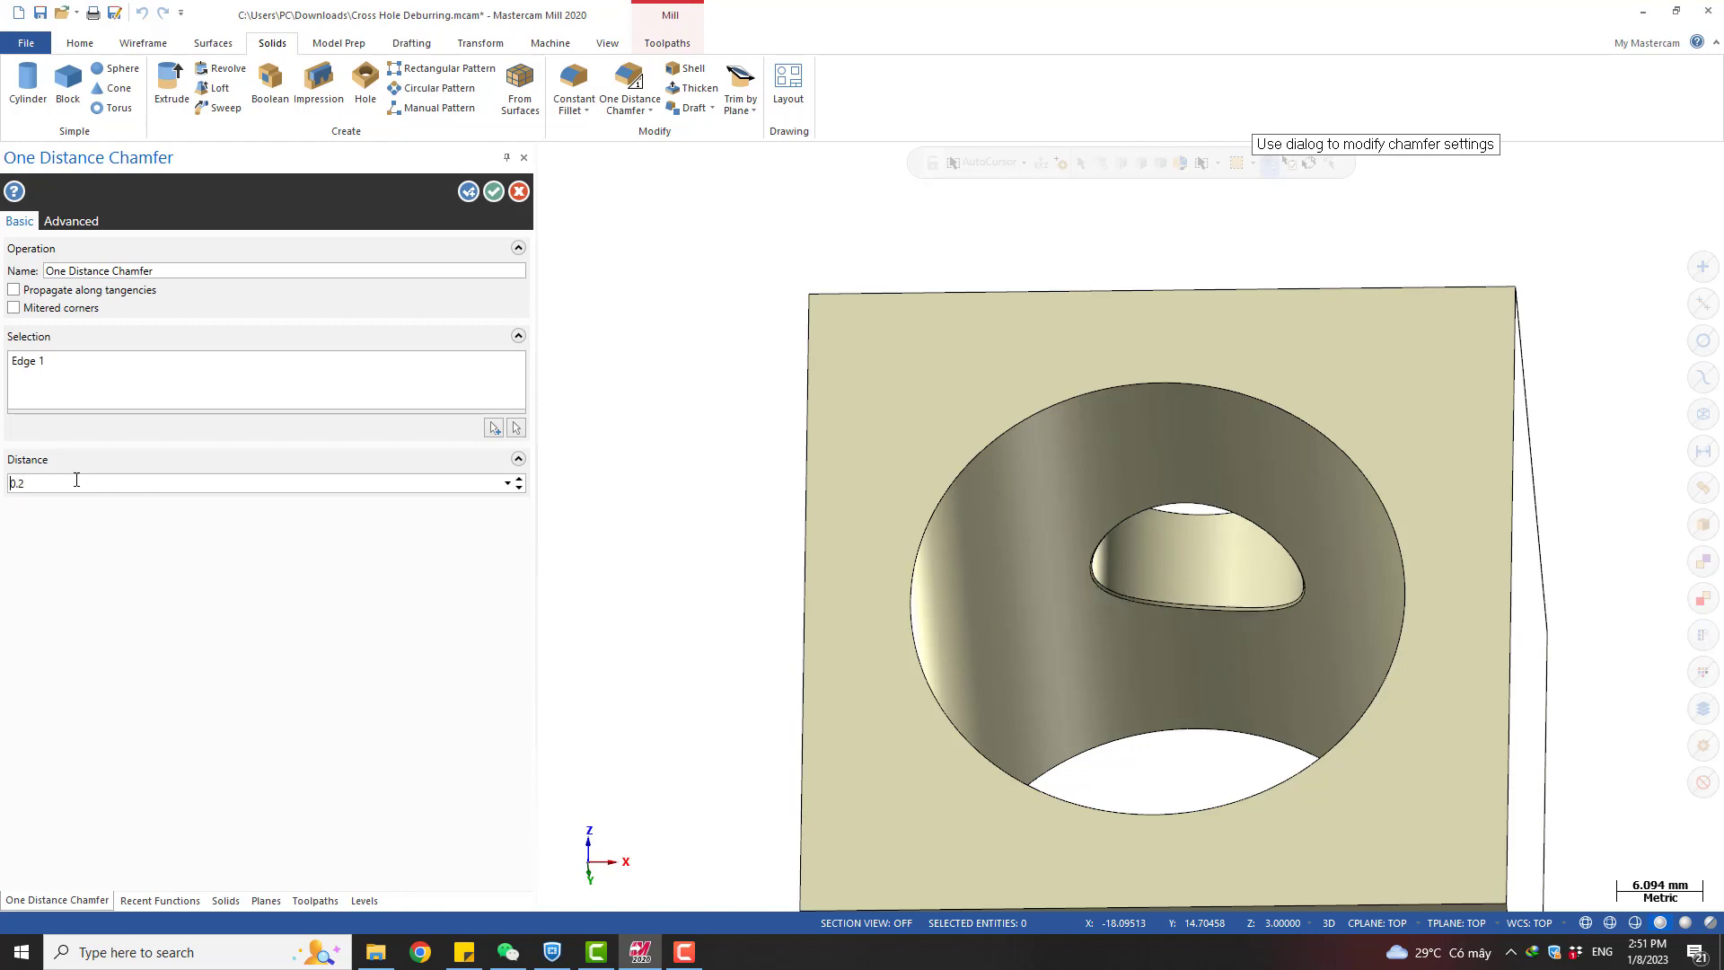
scroll(1122, 569, "up", 4)
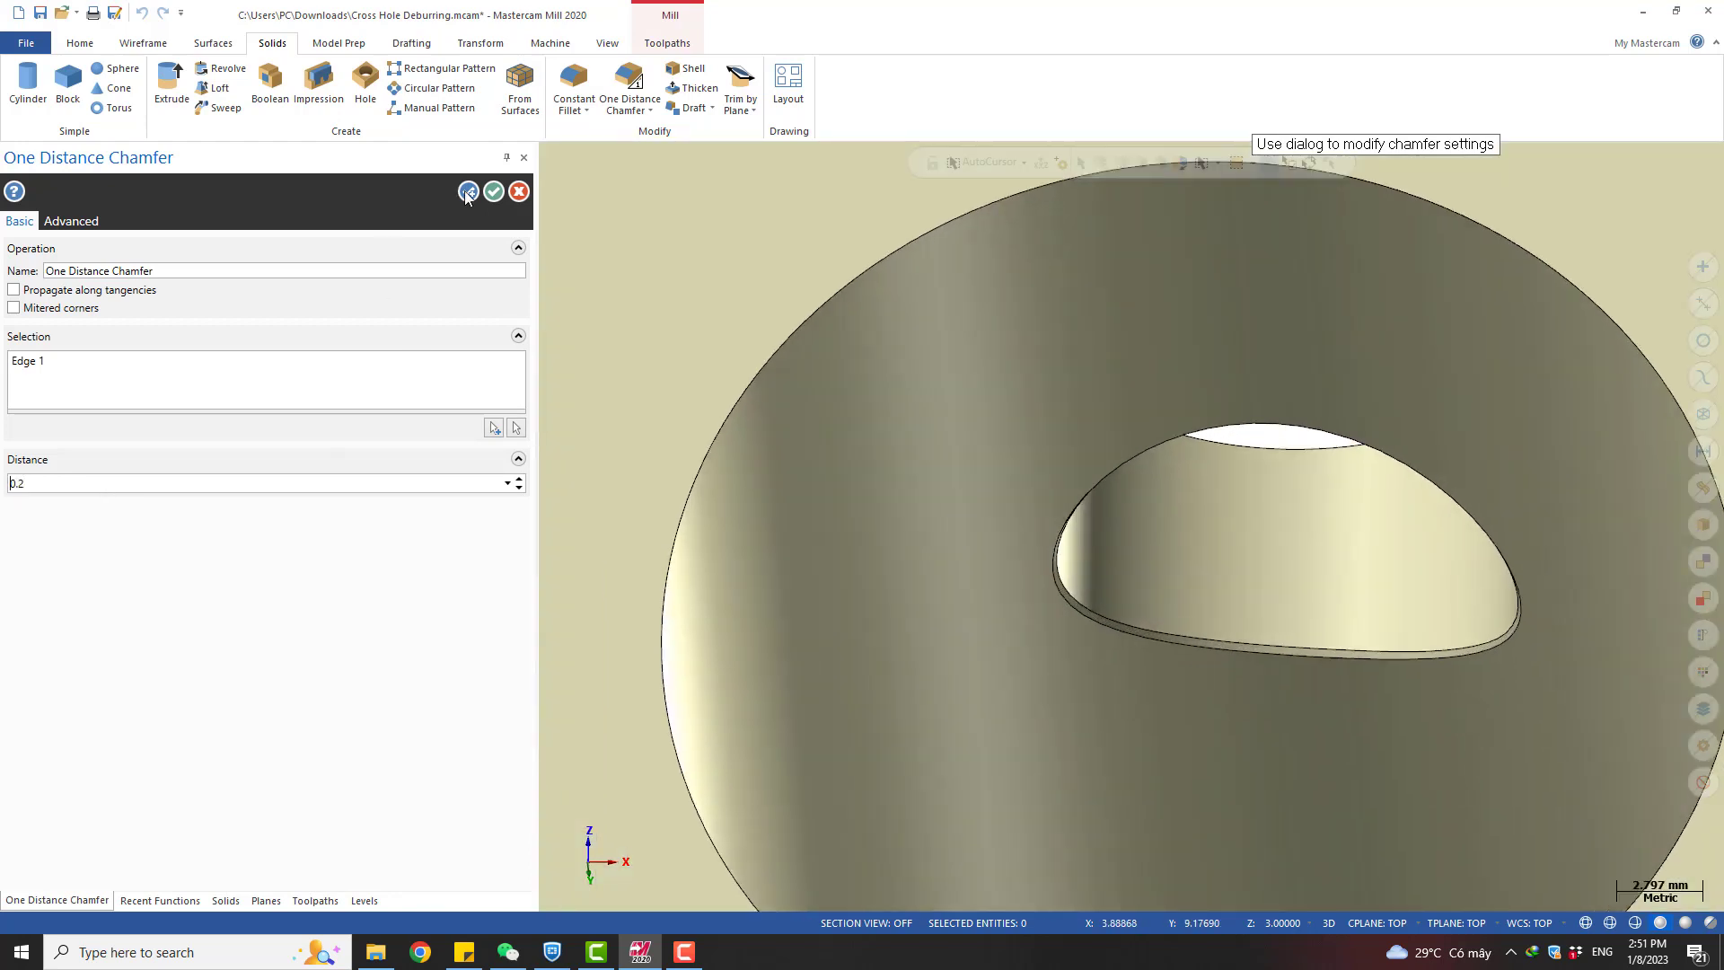
Apply the one-distance chamfer of 0.2 to the cross hole's edge inside the large bore
left_click(493, 192)
scroll(1015, 440, "down", 4)
middle_click_drag(1016, 441, 1023, 563)
scroll(1023, 563, "up", 4)
scroll(1024, 563, "up", 1)
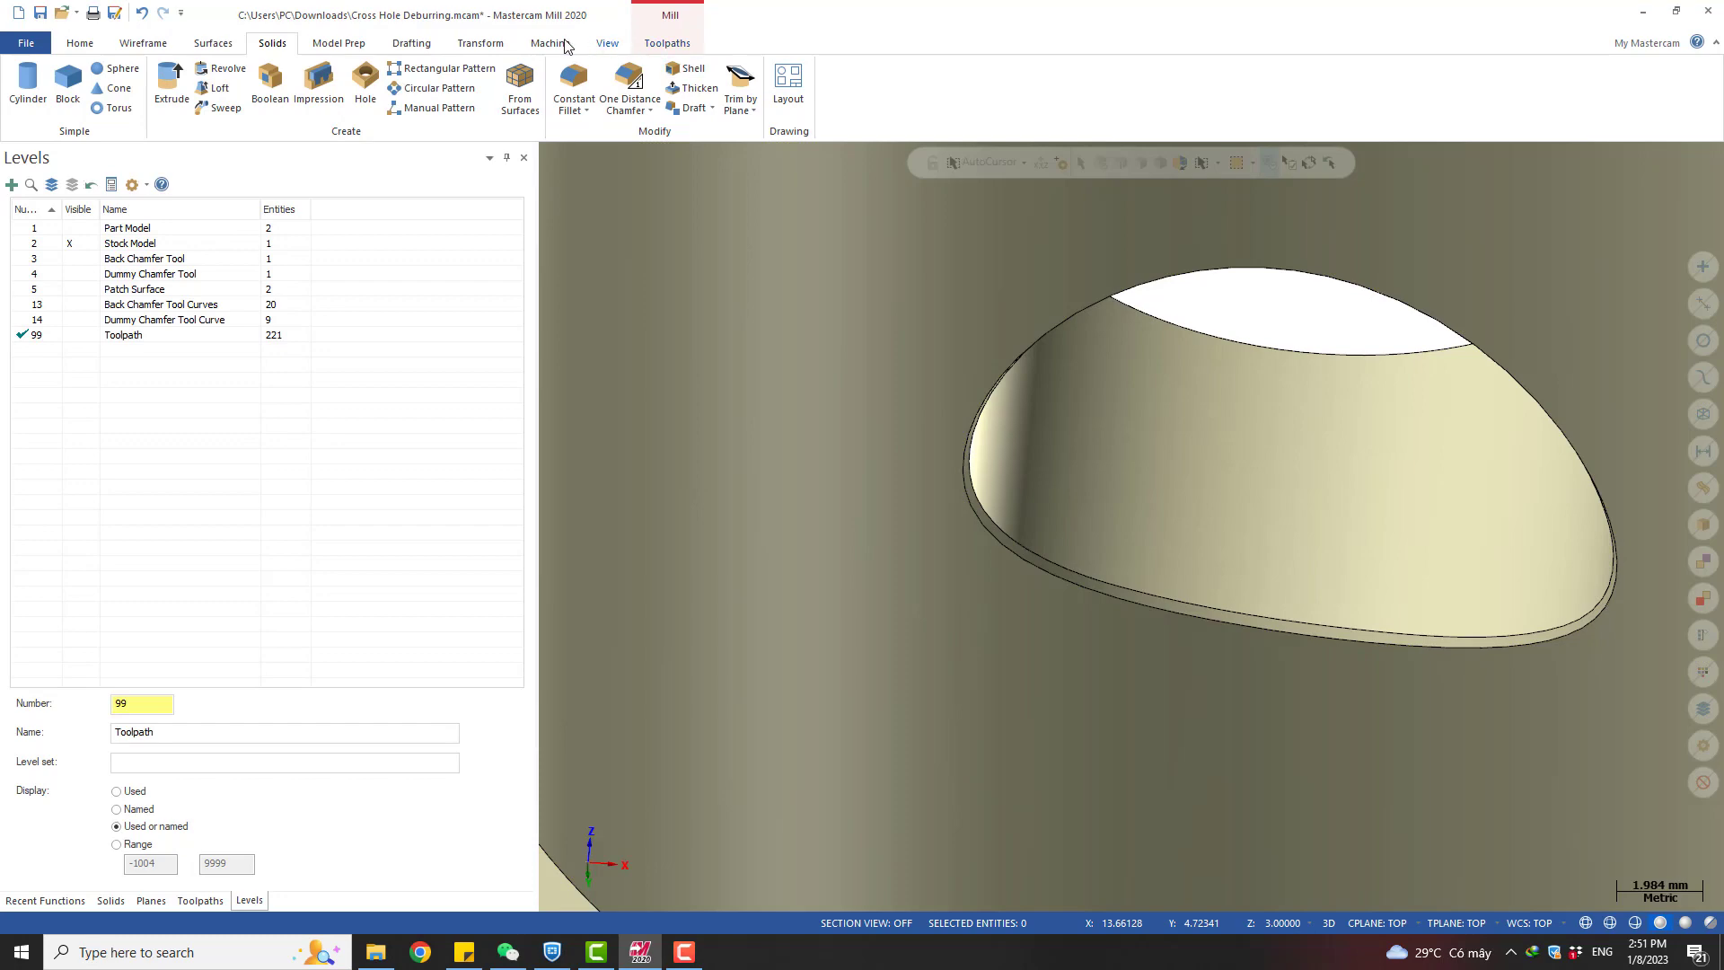
Set the face color of the new chamfer to red
left_click(342, 44)
left_click(735, 68)
scroll(997, 521, "up", 2)
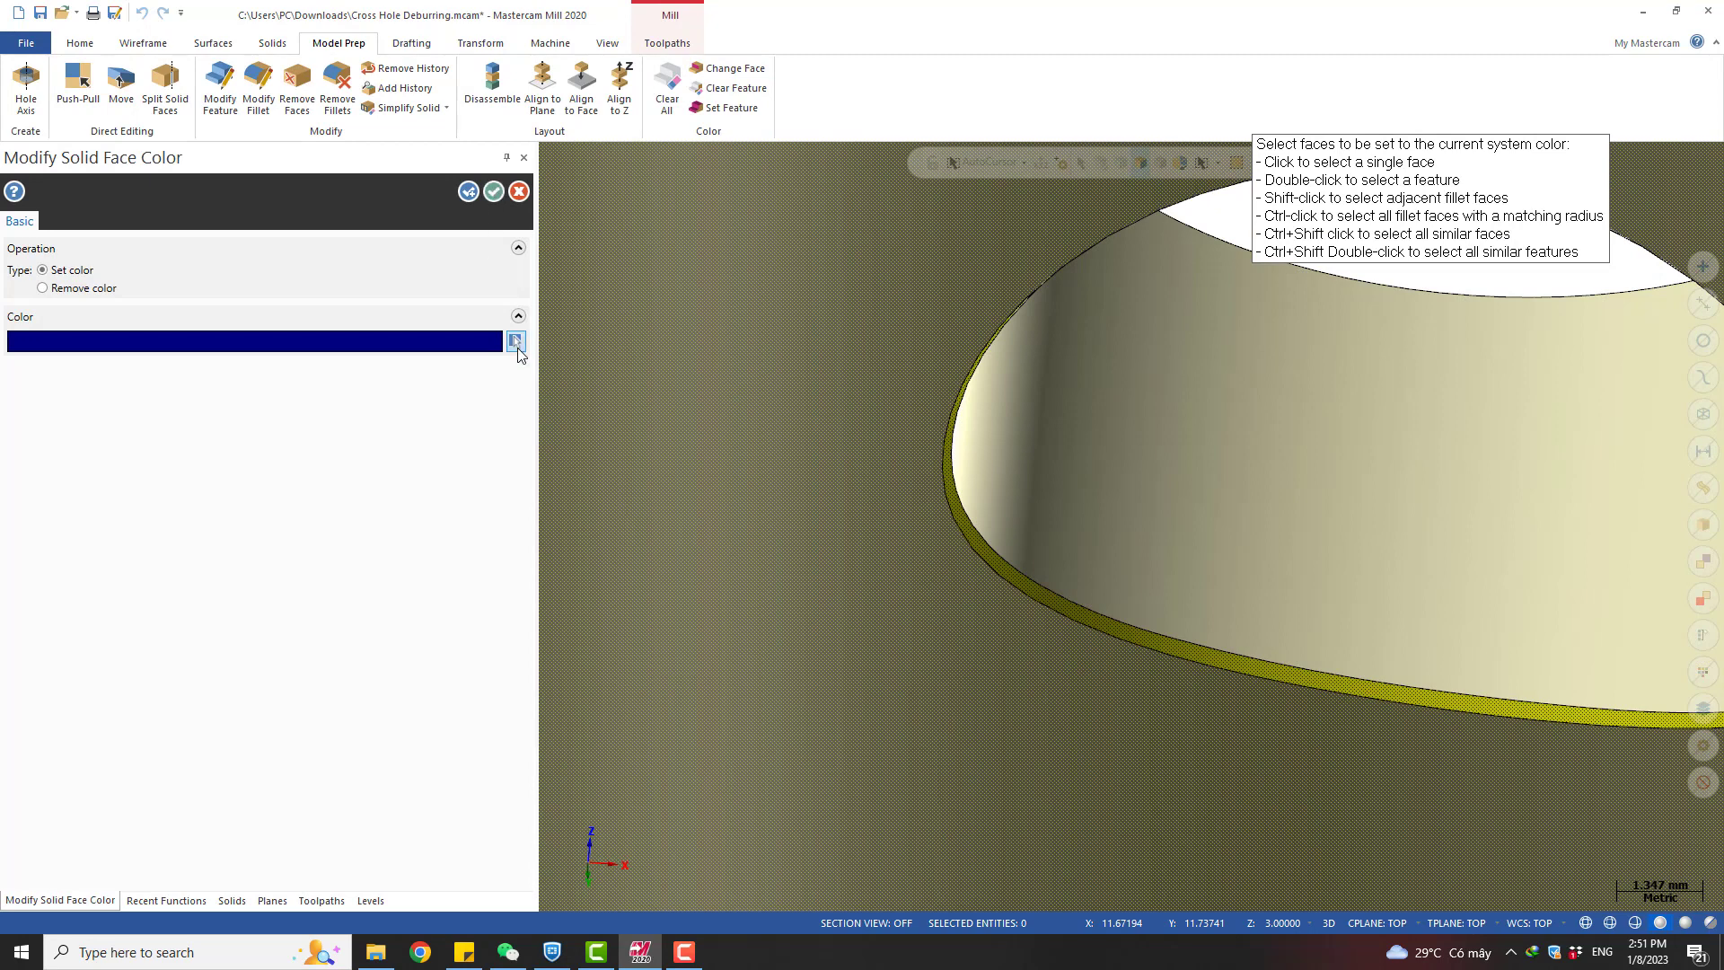
left_click(516, 342)
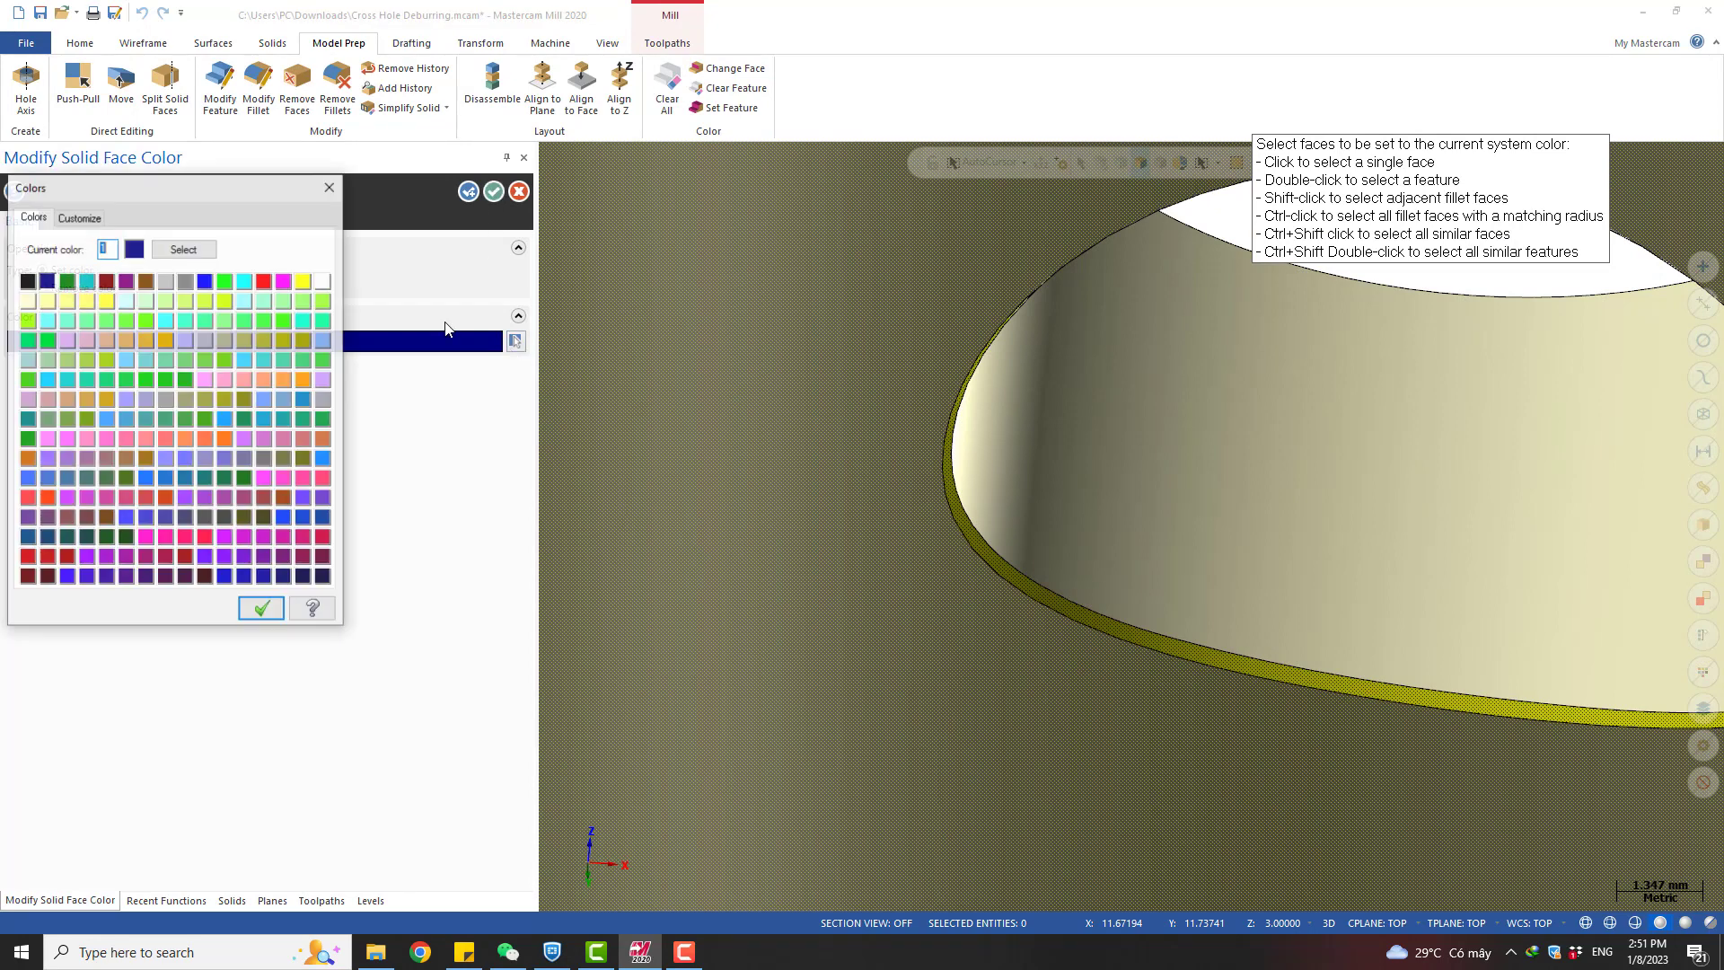
left_click(262, 611)
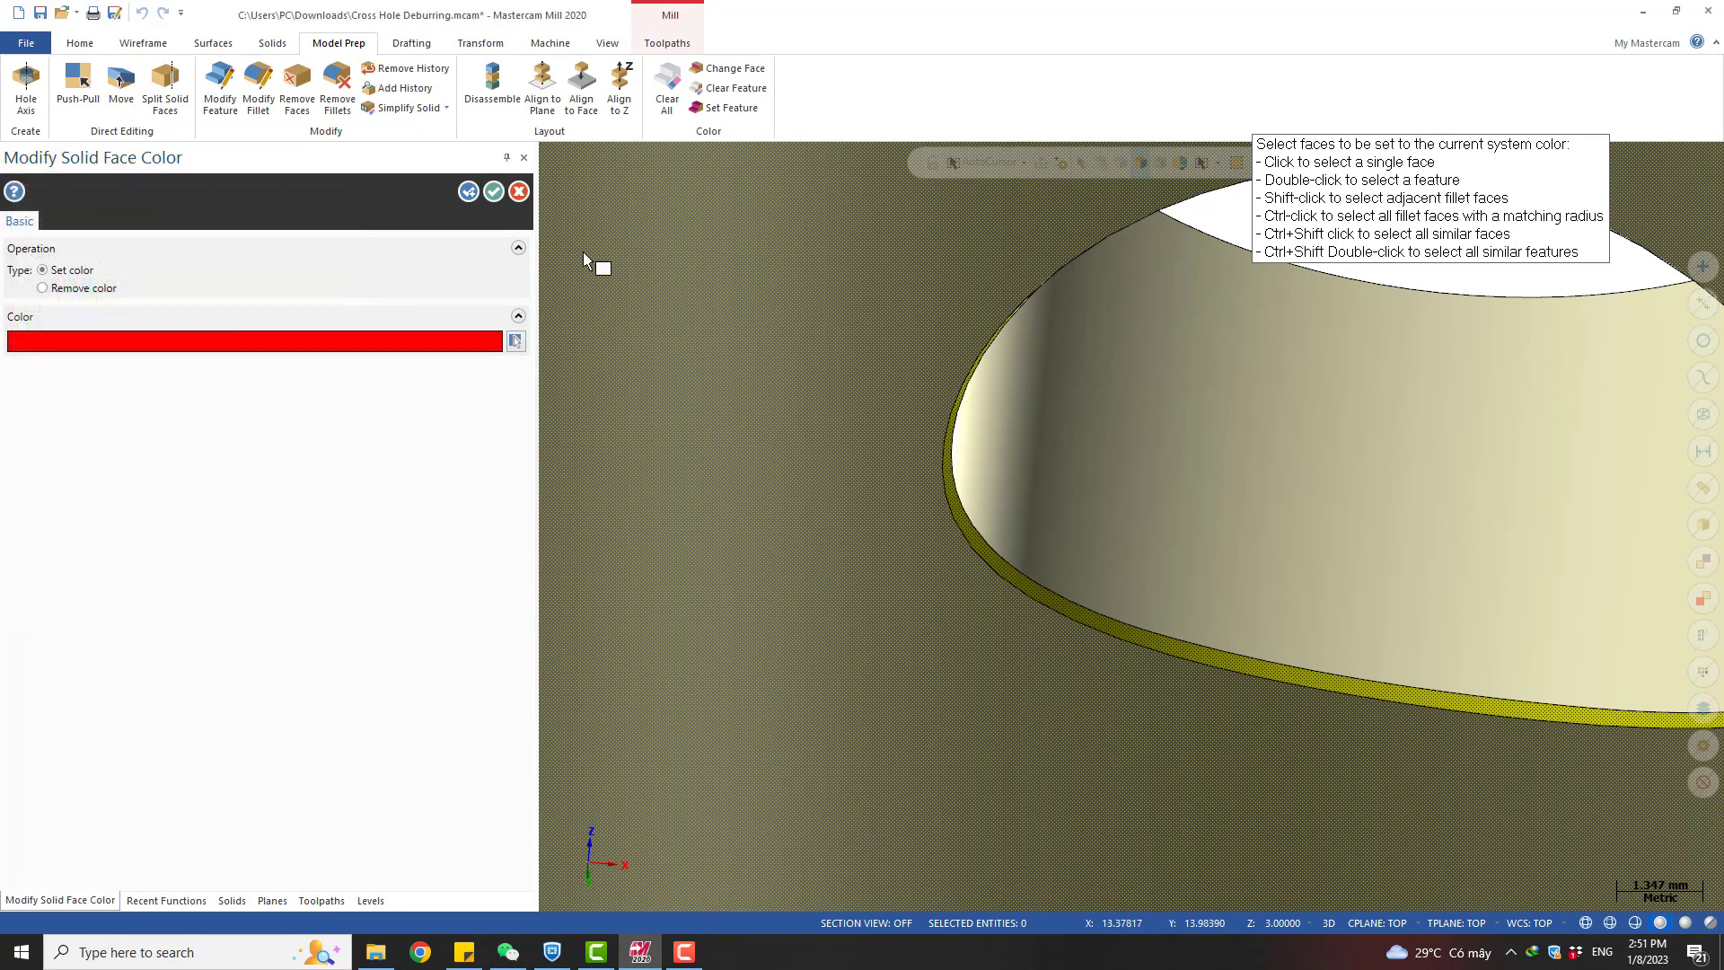
left_click(494, 191)
scroll(952, 480, "down", 5)
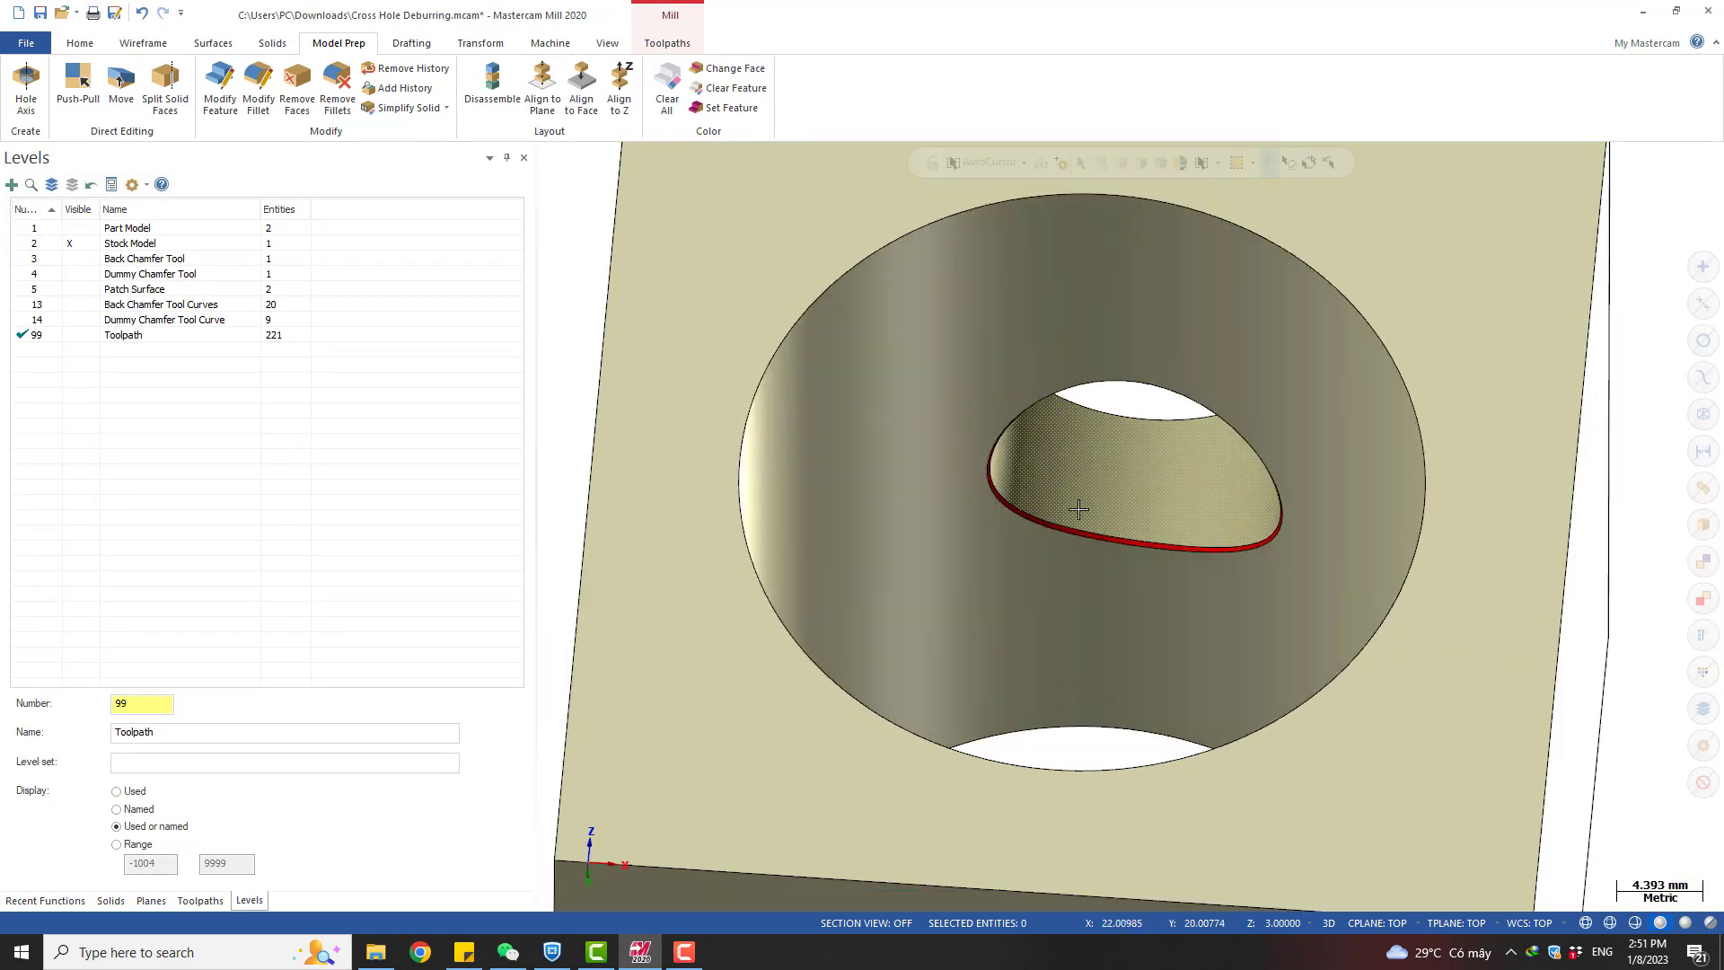
Display the toolpath operations and examine the part from the top and along the red chamfer inside the bore
left_click(206, 902)
scroll(1057, 386, "down", 1)
key("alt+1")
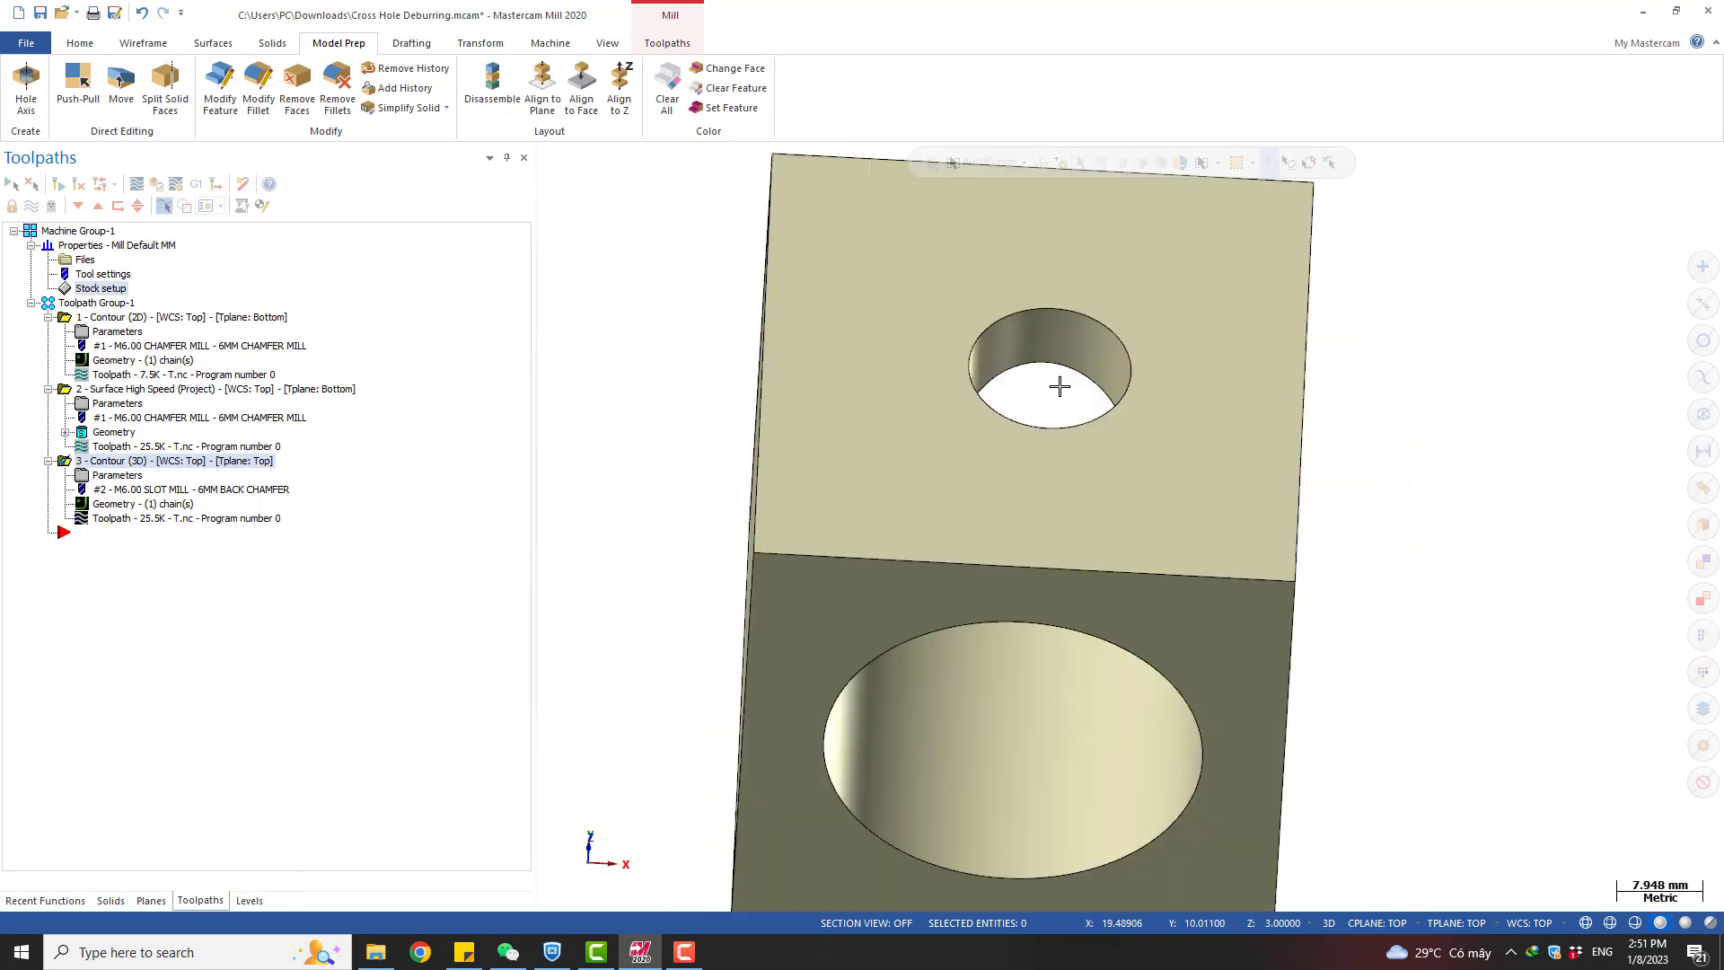
scroll(1032, 426, "down", 4)
middle_click_drag(1024, 531, 1007, 314)
scroll(1010, 419, "down", 1)
scroll(1028, 418, "up", 8)
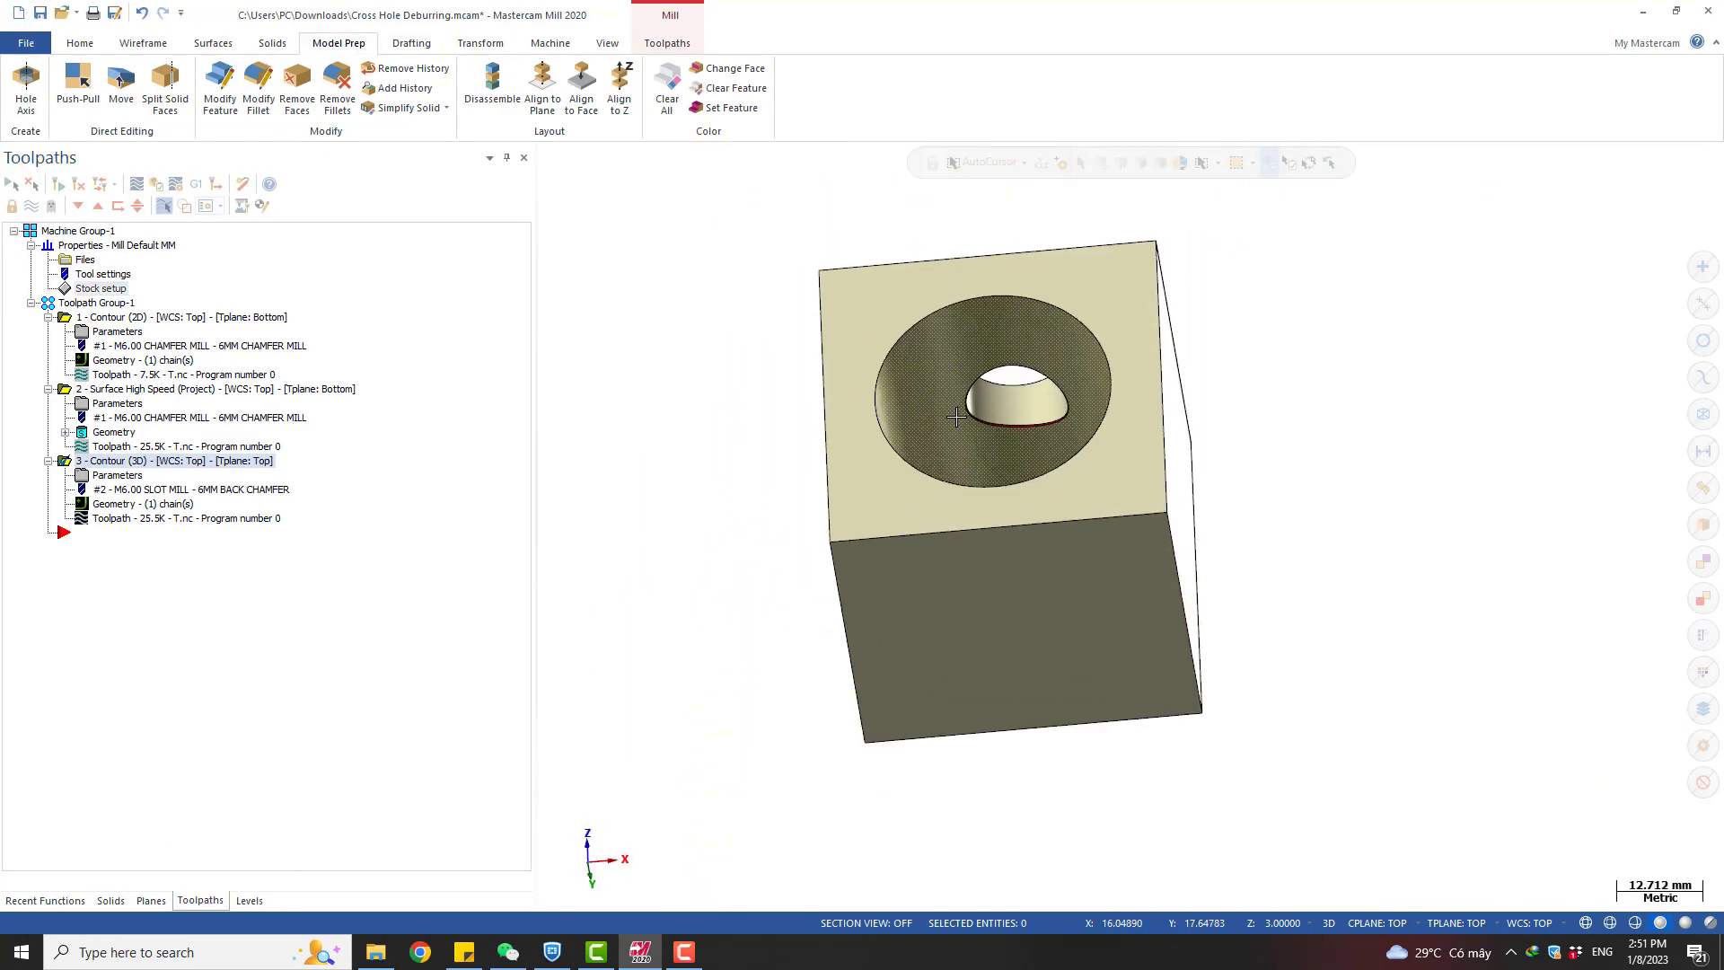
scroll(1039, 421, "down", 6)
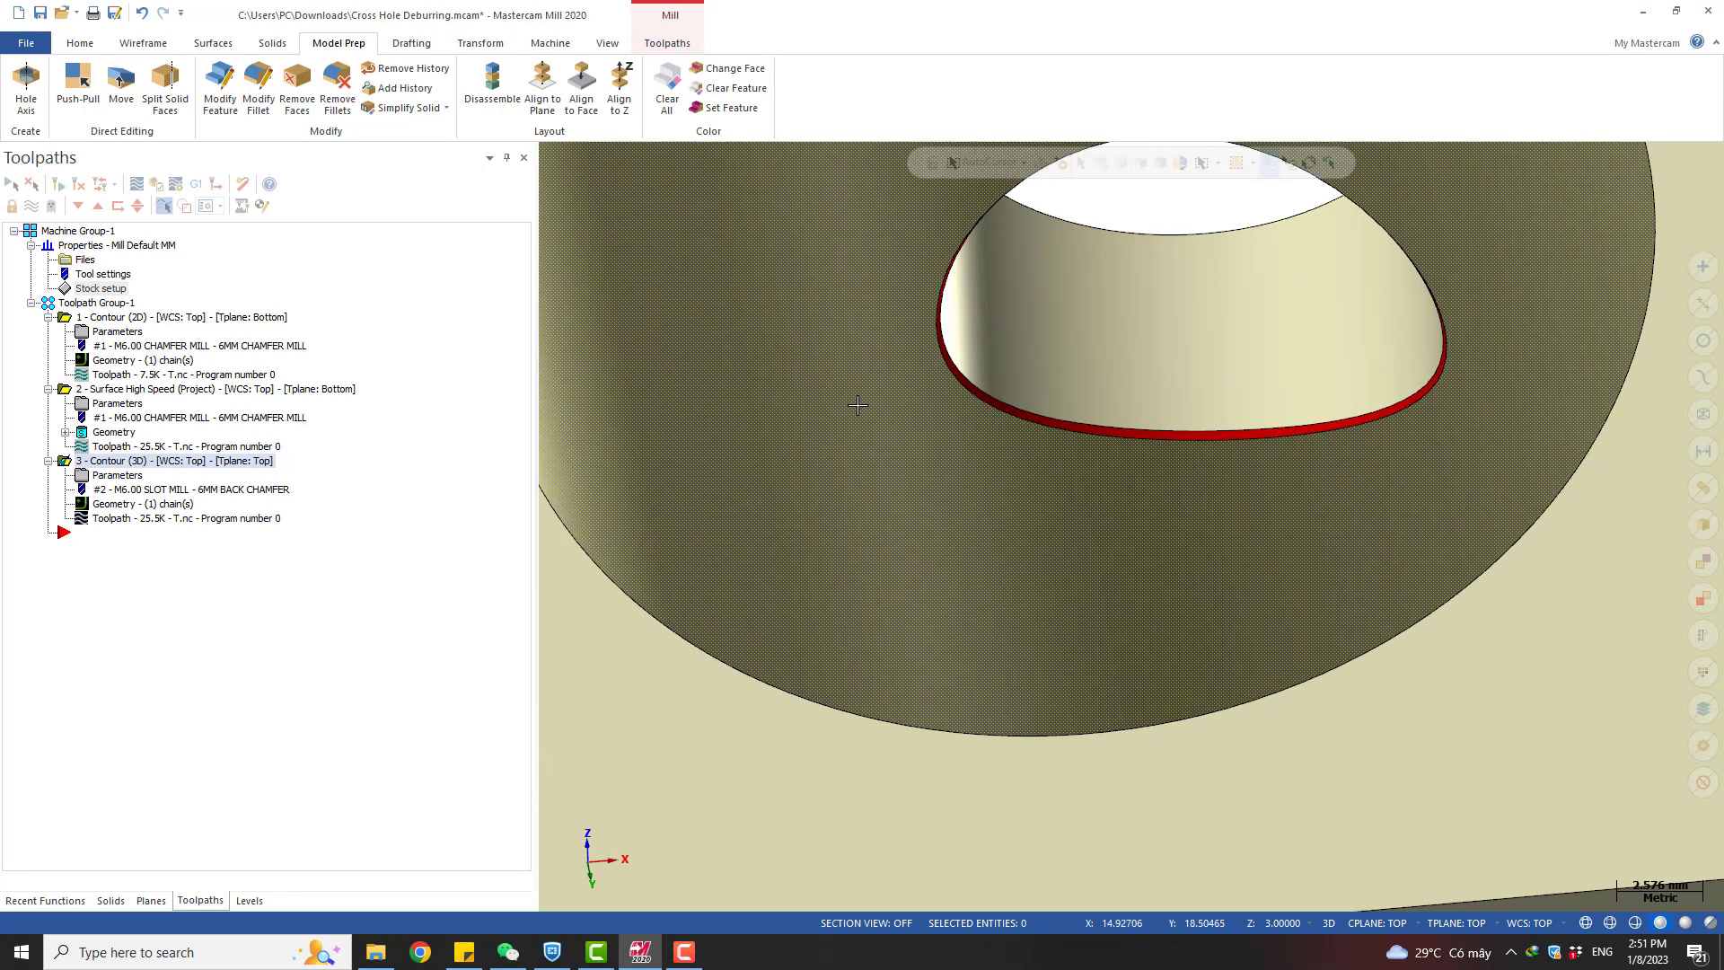
Select the first Contour (2D) operation and inspect the part from the bottom plane
left_click(105, 319)
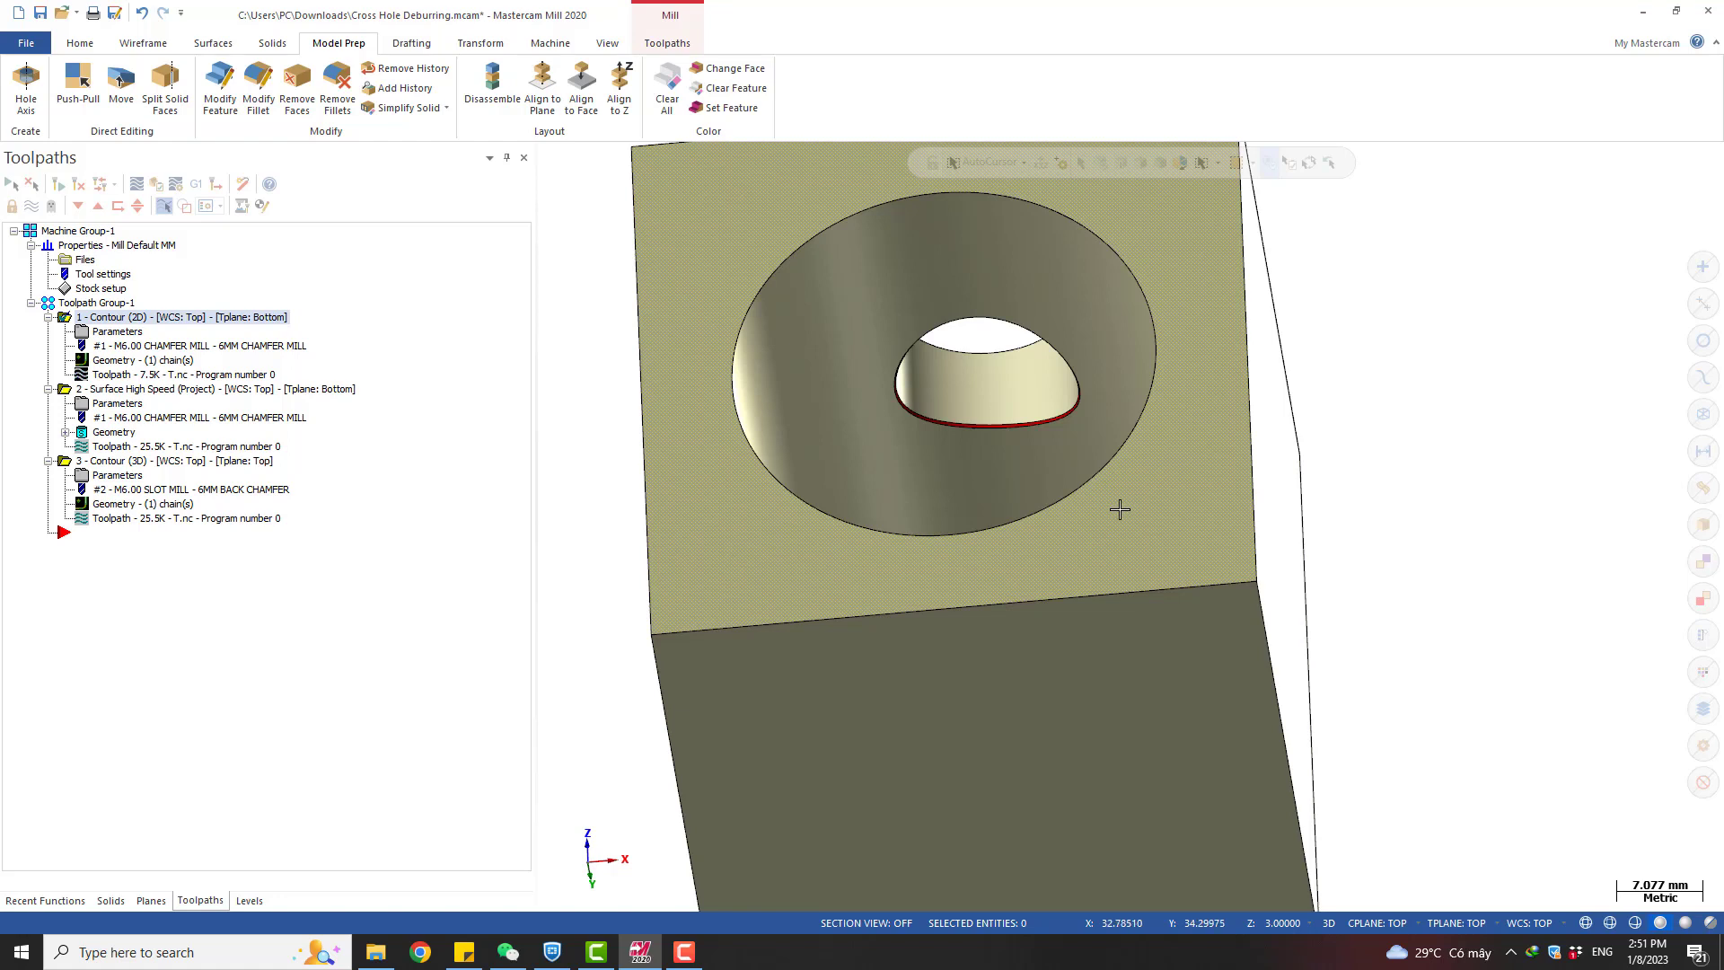
key("alt+2")
key("alt+4")
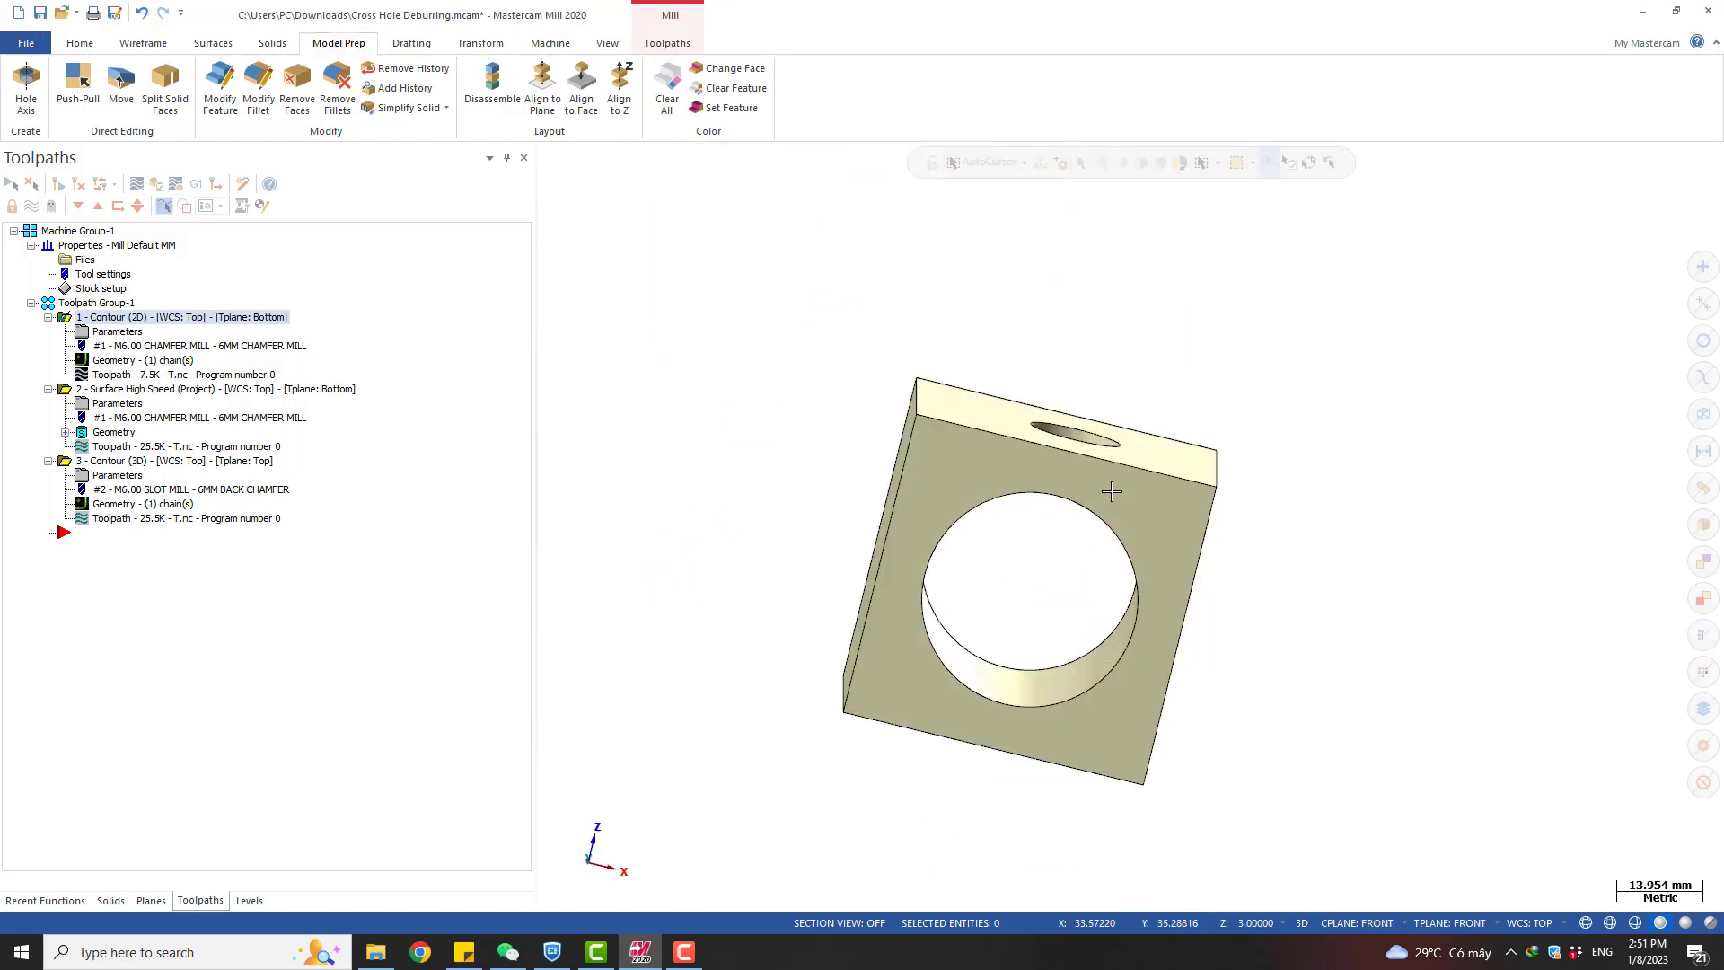
middle_click_drag(1048, 483, 1062, 323)
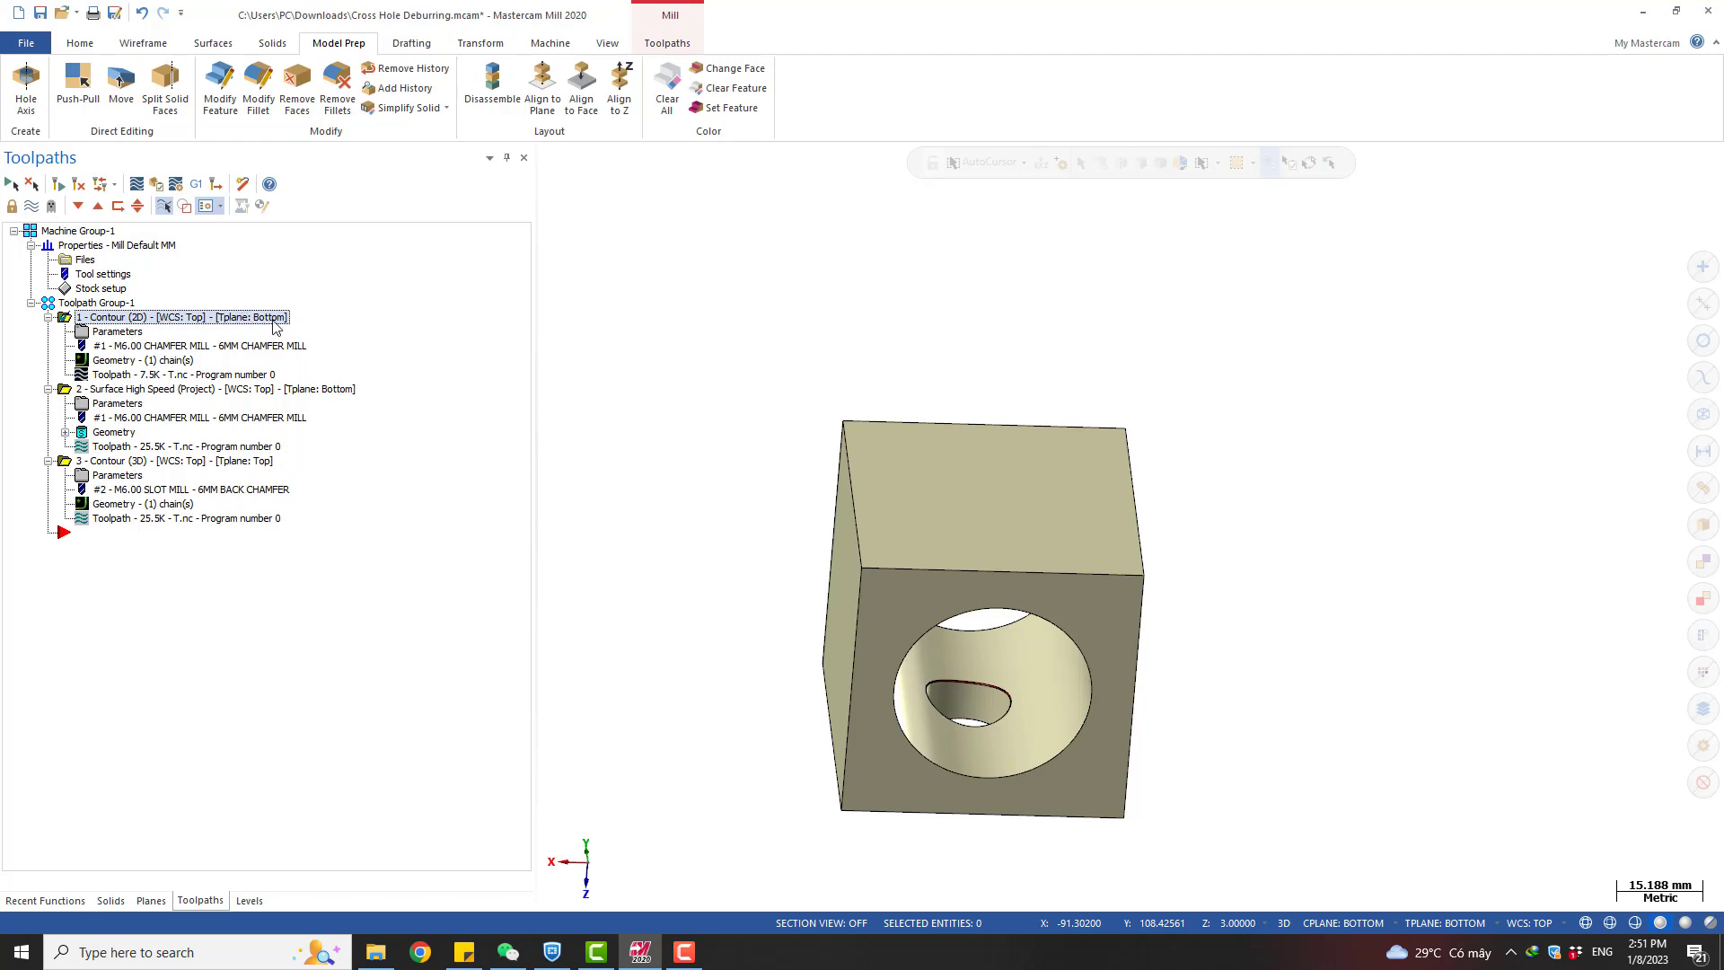
Examine the 6 mm chamfer mill's geometry and cutting length, leaving the tool definition without edits
left_click(164, 348)
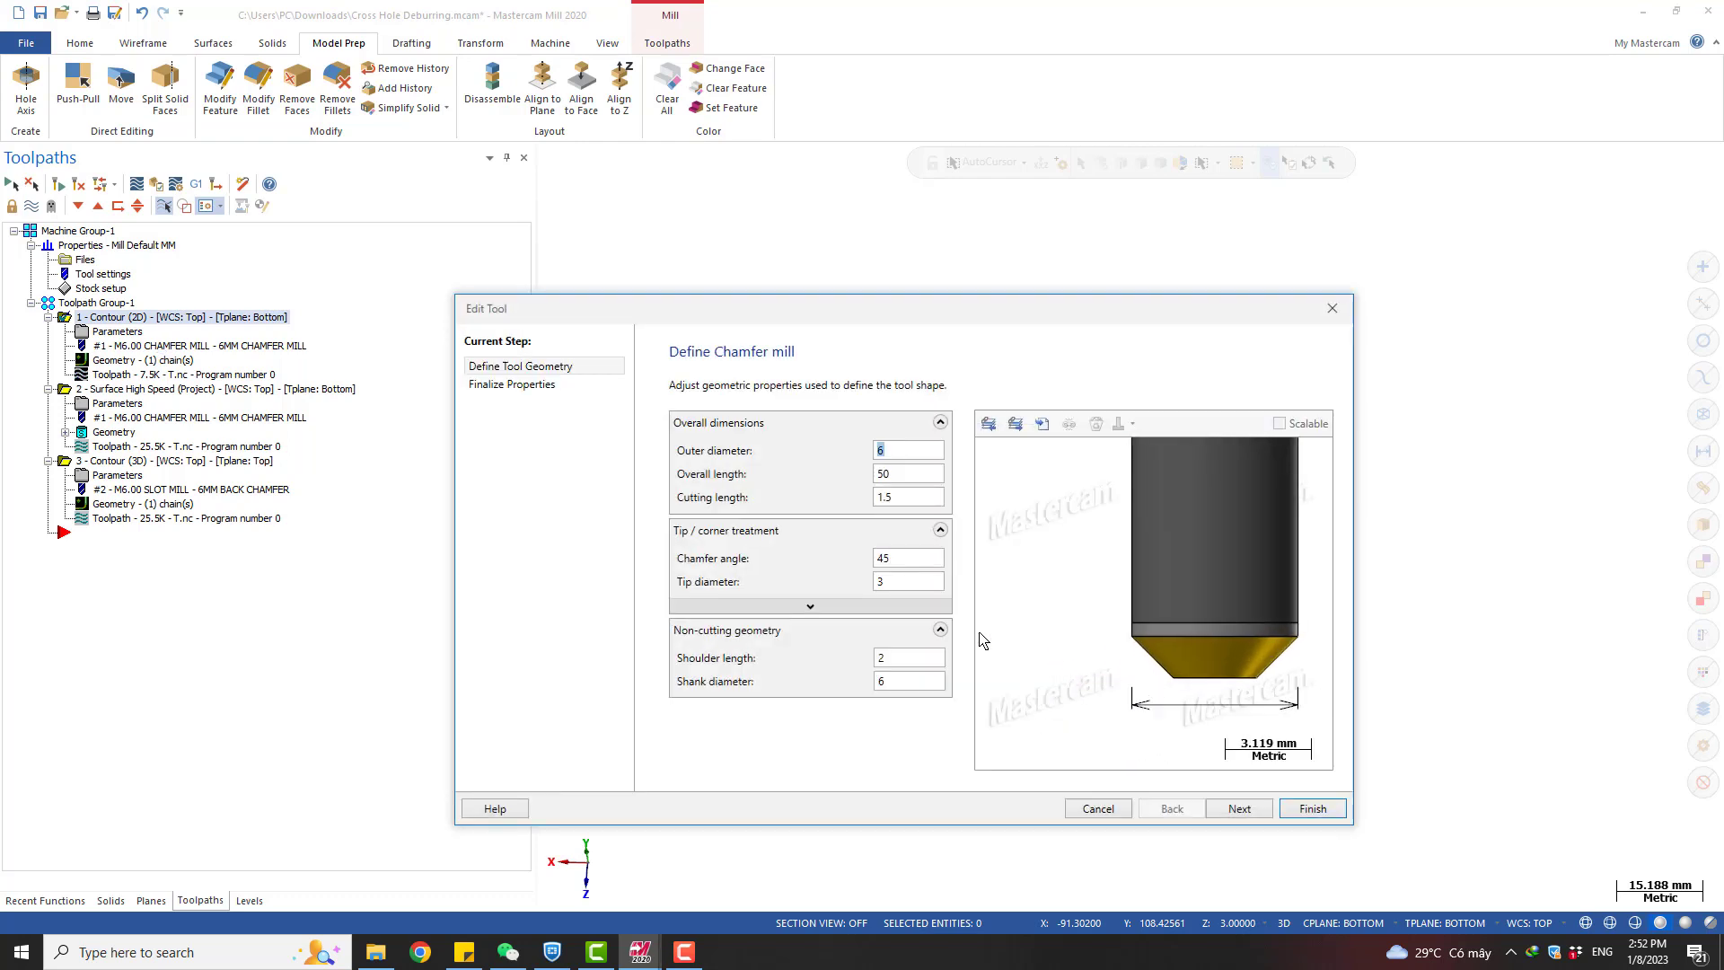
left_click(892, 498)
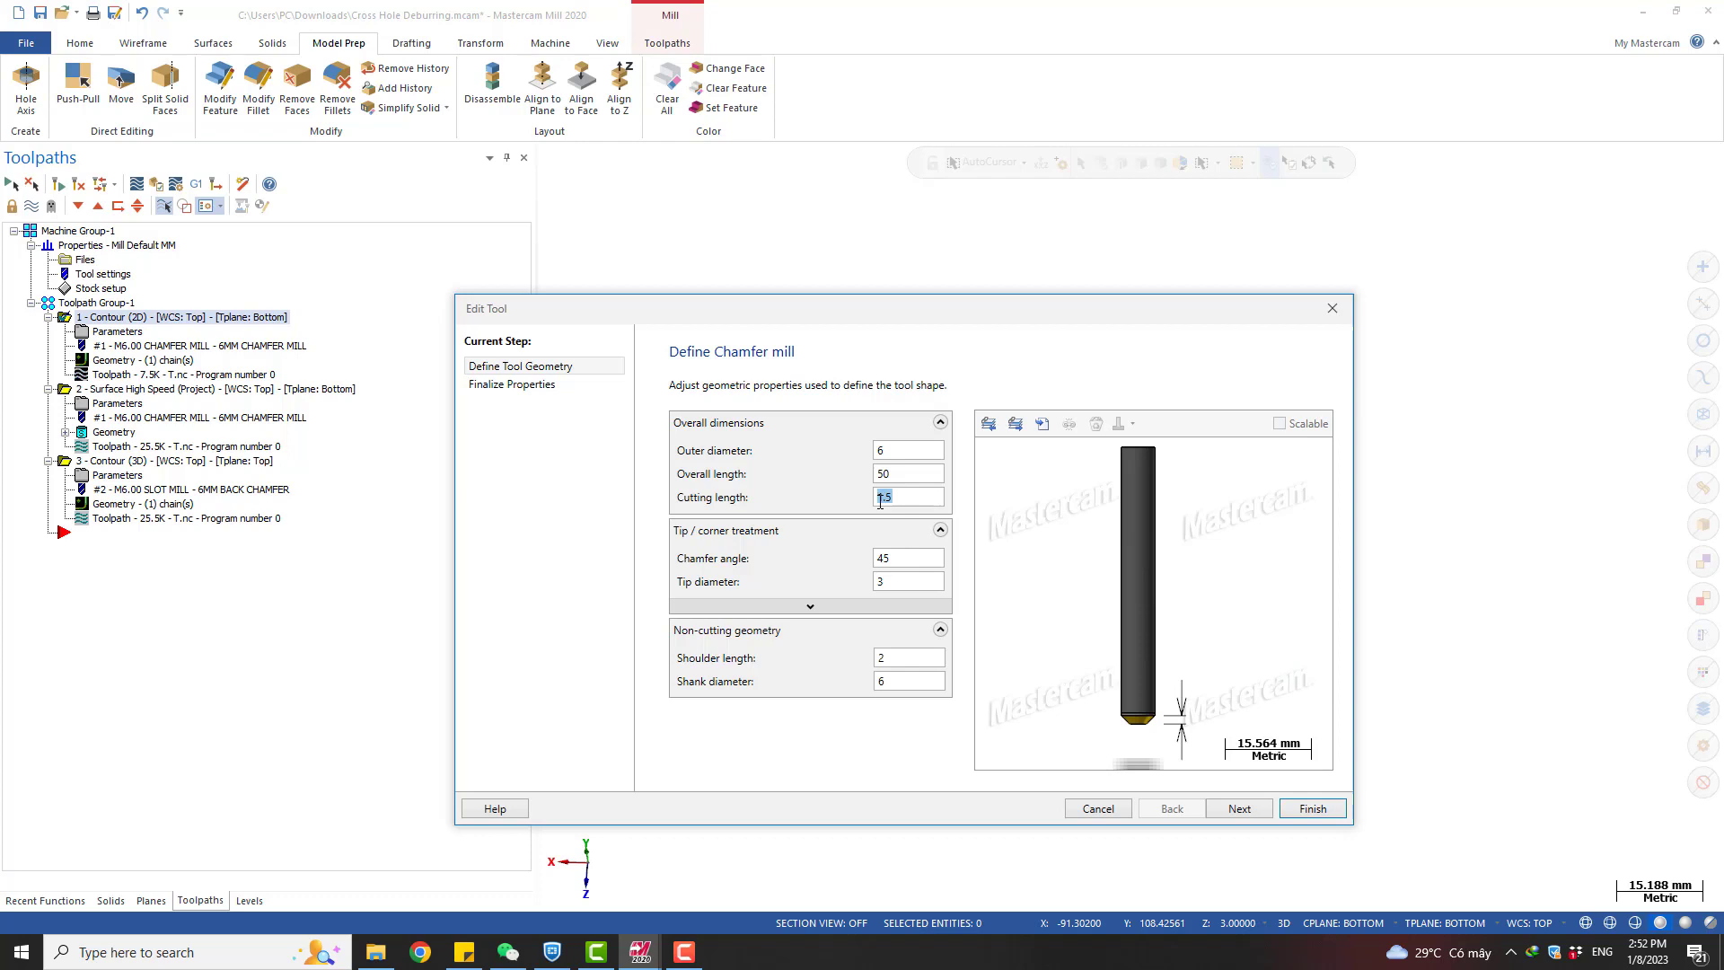
scroll(1157, 741, "up", 4)
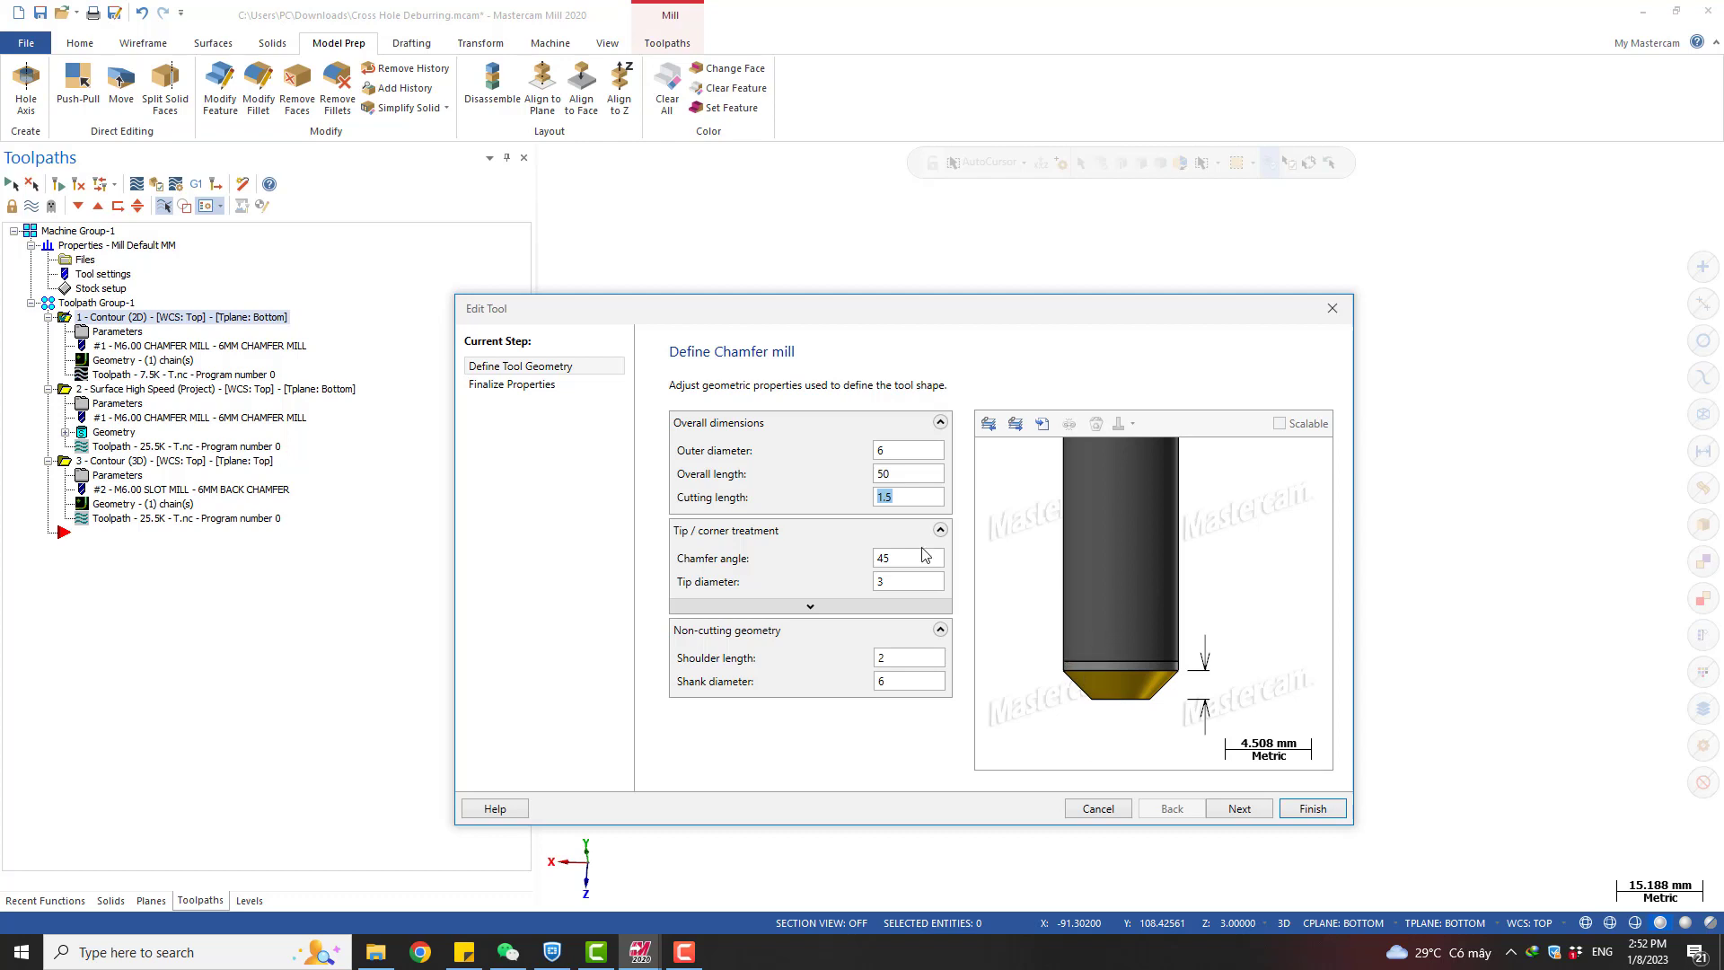
key("Escape")
scroll(708, 473, "down", 1)
scroll(707, 473, "down", 1)
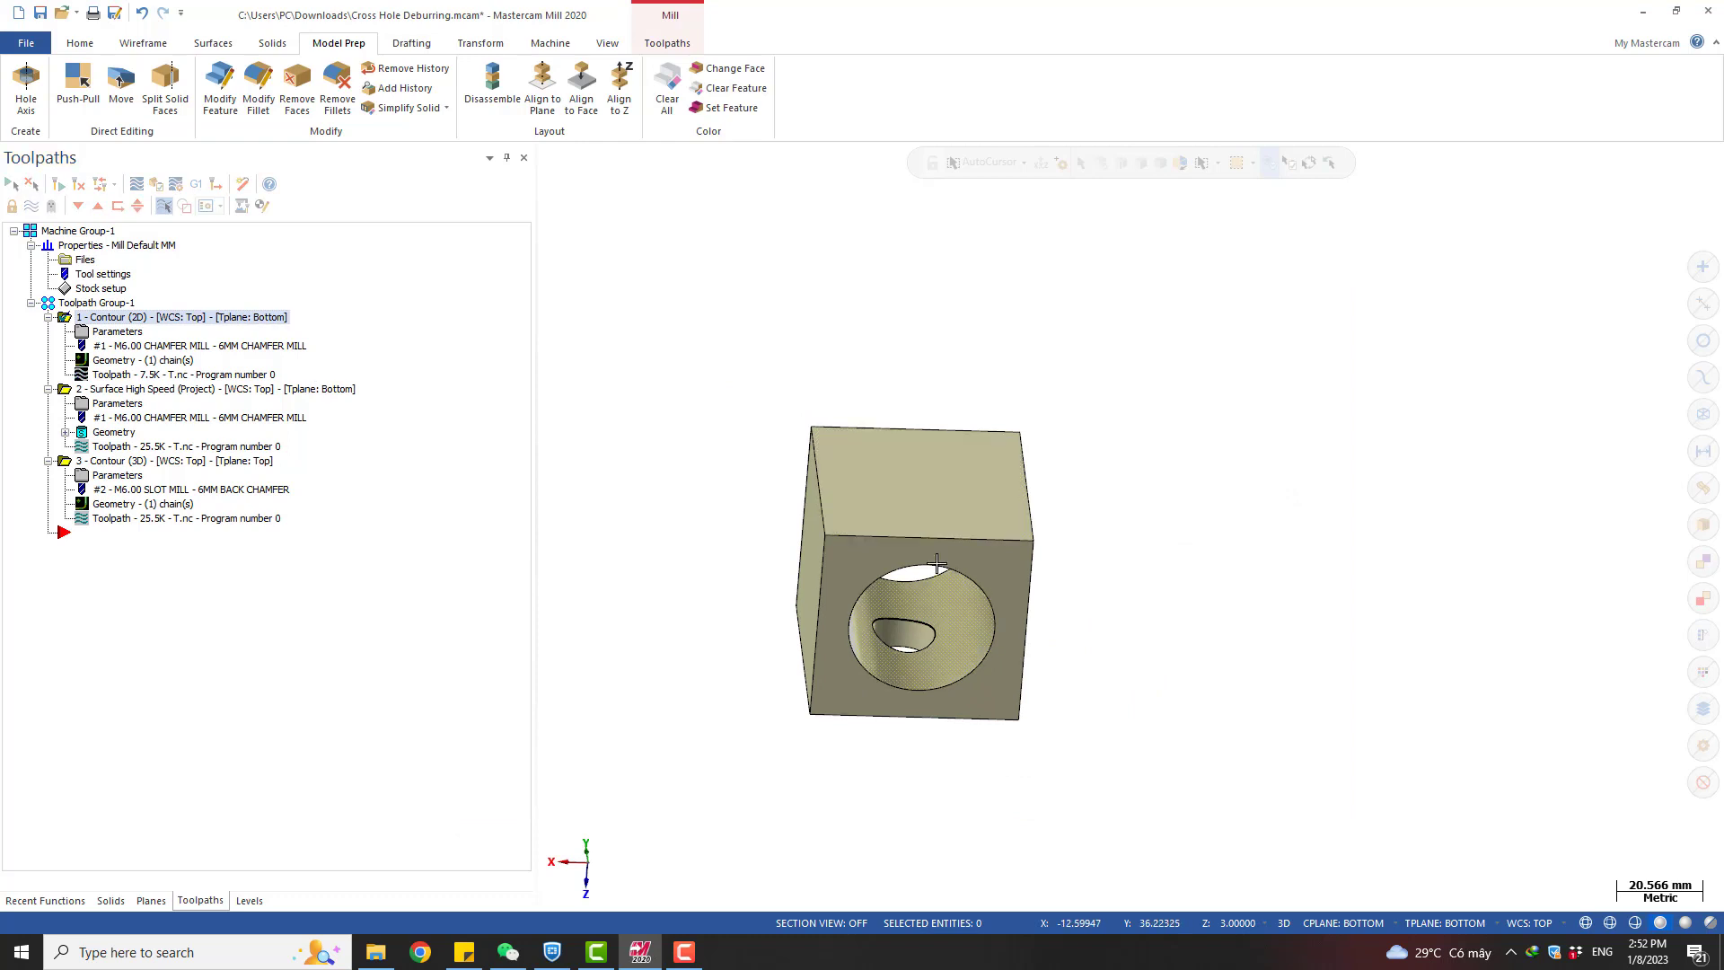
Open the first Contour (2D) operation's parameters and review its cut parameters and toolpath type
middle_click_drag(946, 572, 925, 274)
key("alt+1")
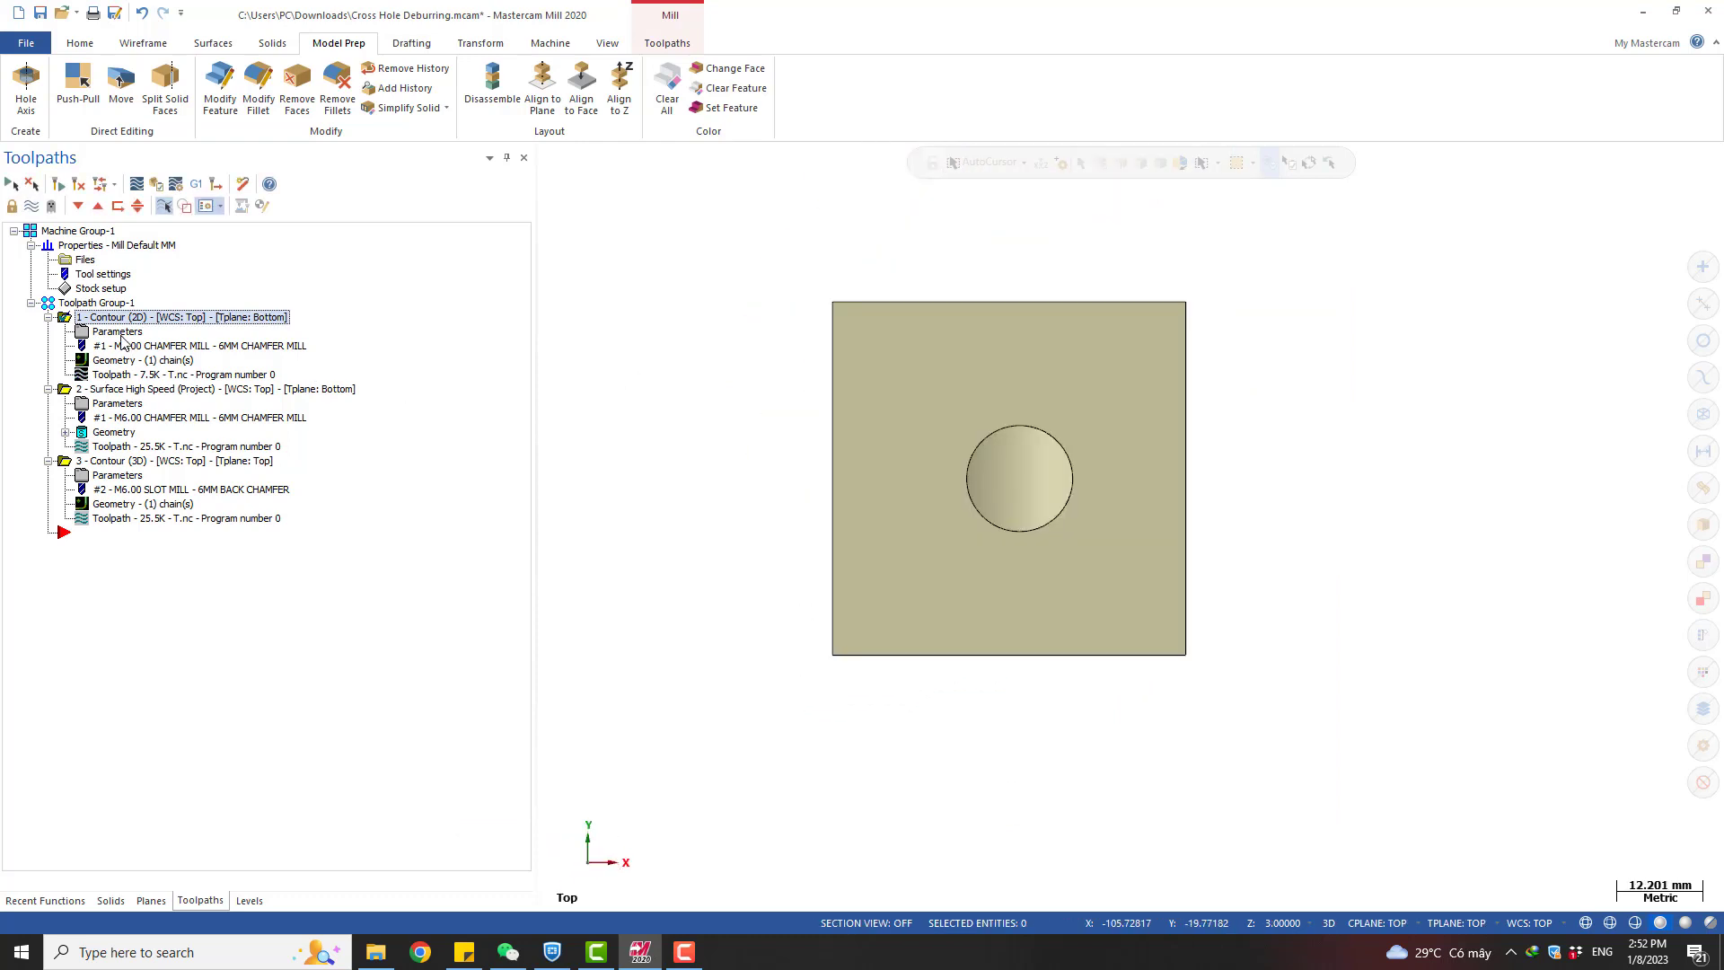
scroll(1035, 488, "down", 1)
mouse_move(1036, 438)
middle_mouse_down()
mouse_move(1058, 378)
mouse_move(1046, 395)
middle_mouse_up()
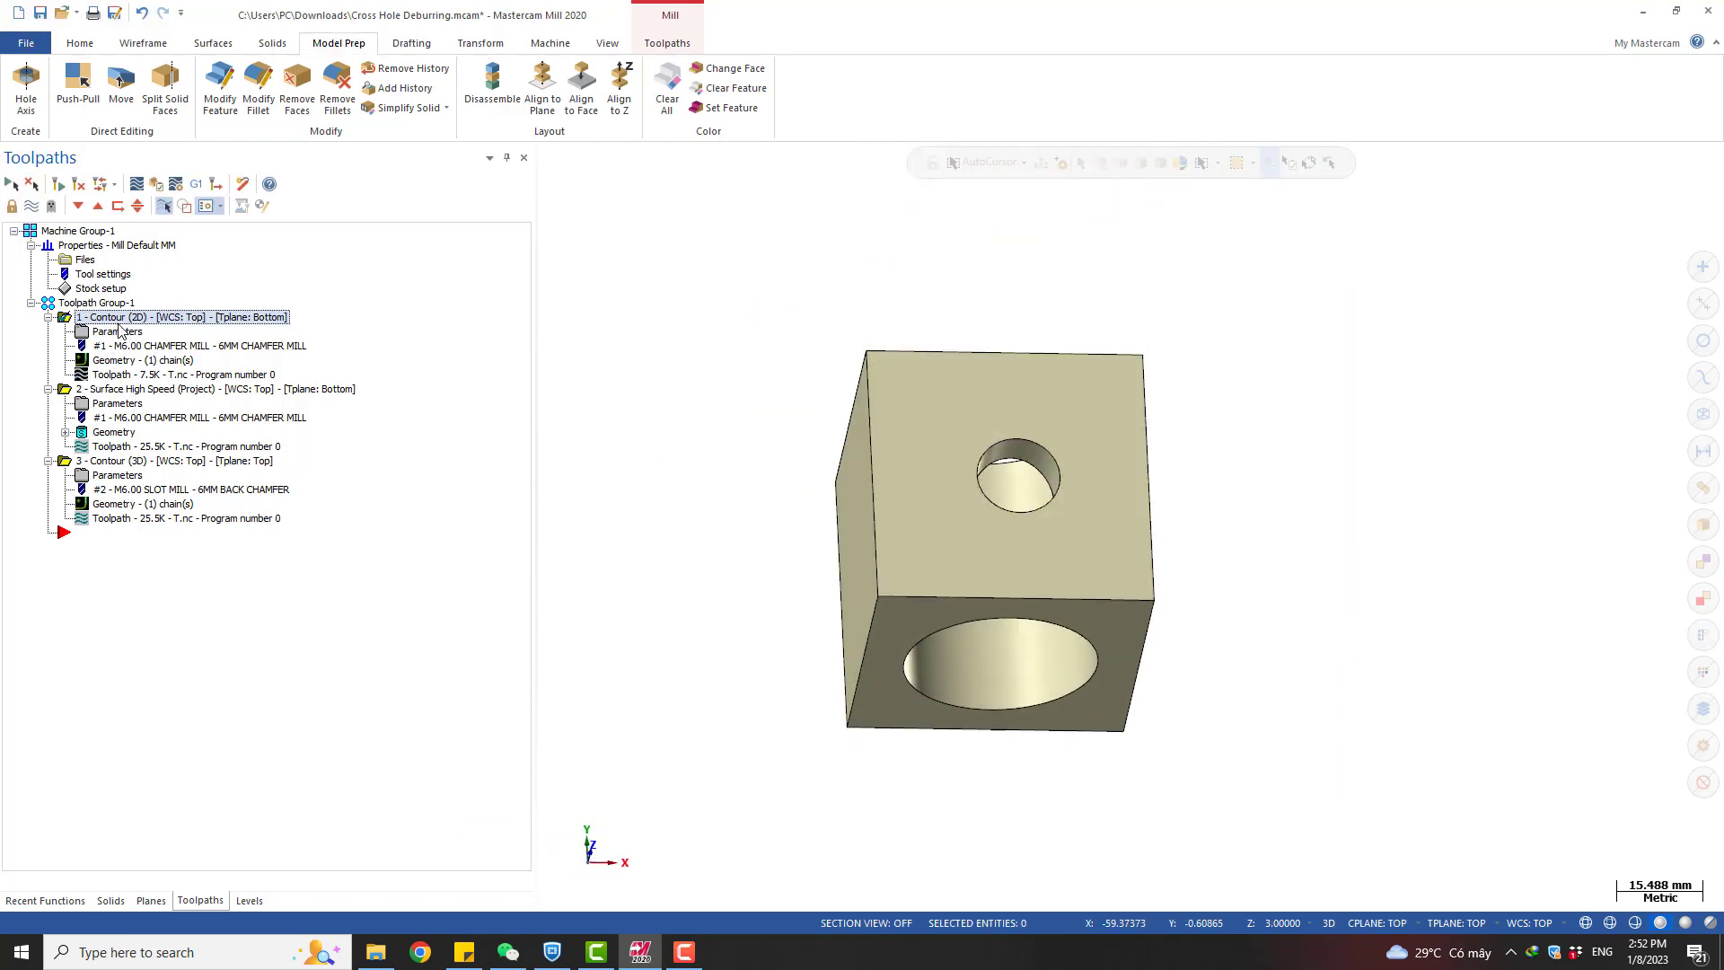
left_click(120, 332)
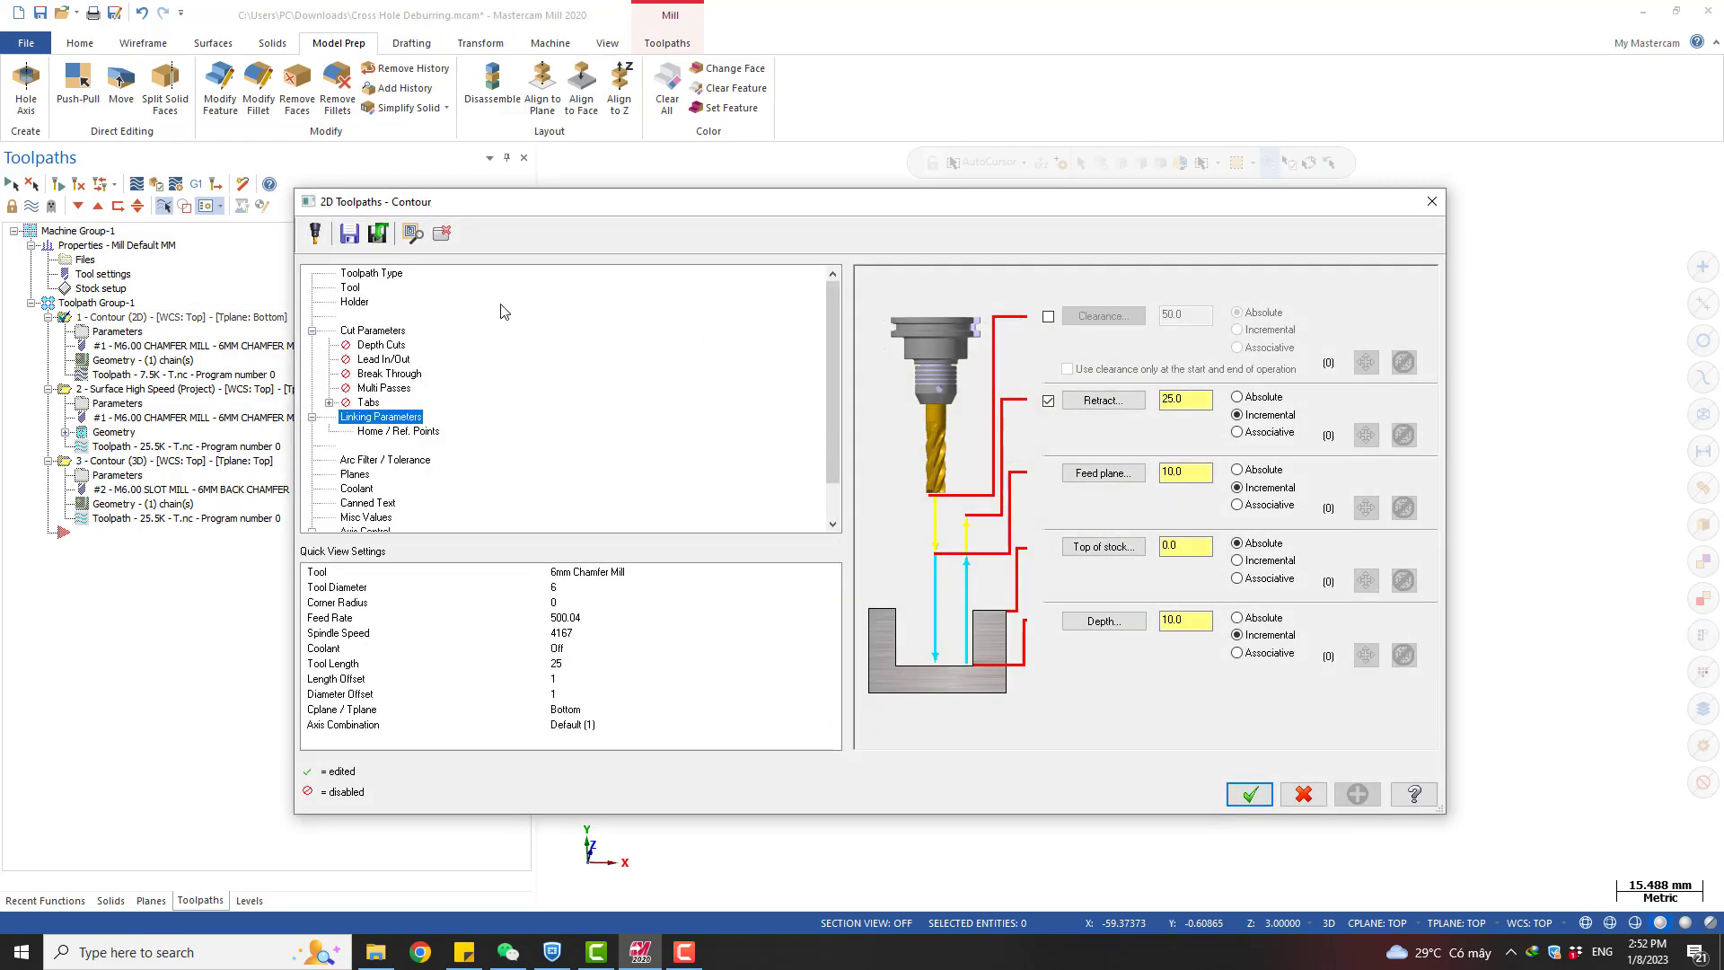
left_click(372, 274)
left_click(373, 330)
left_click(382, 274)
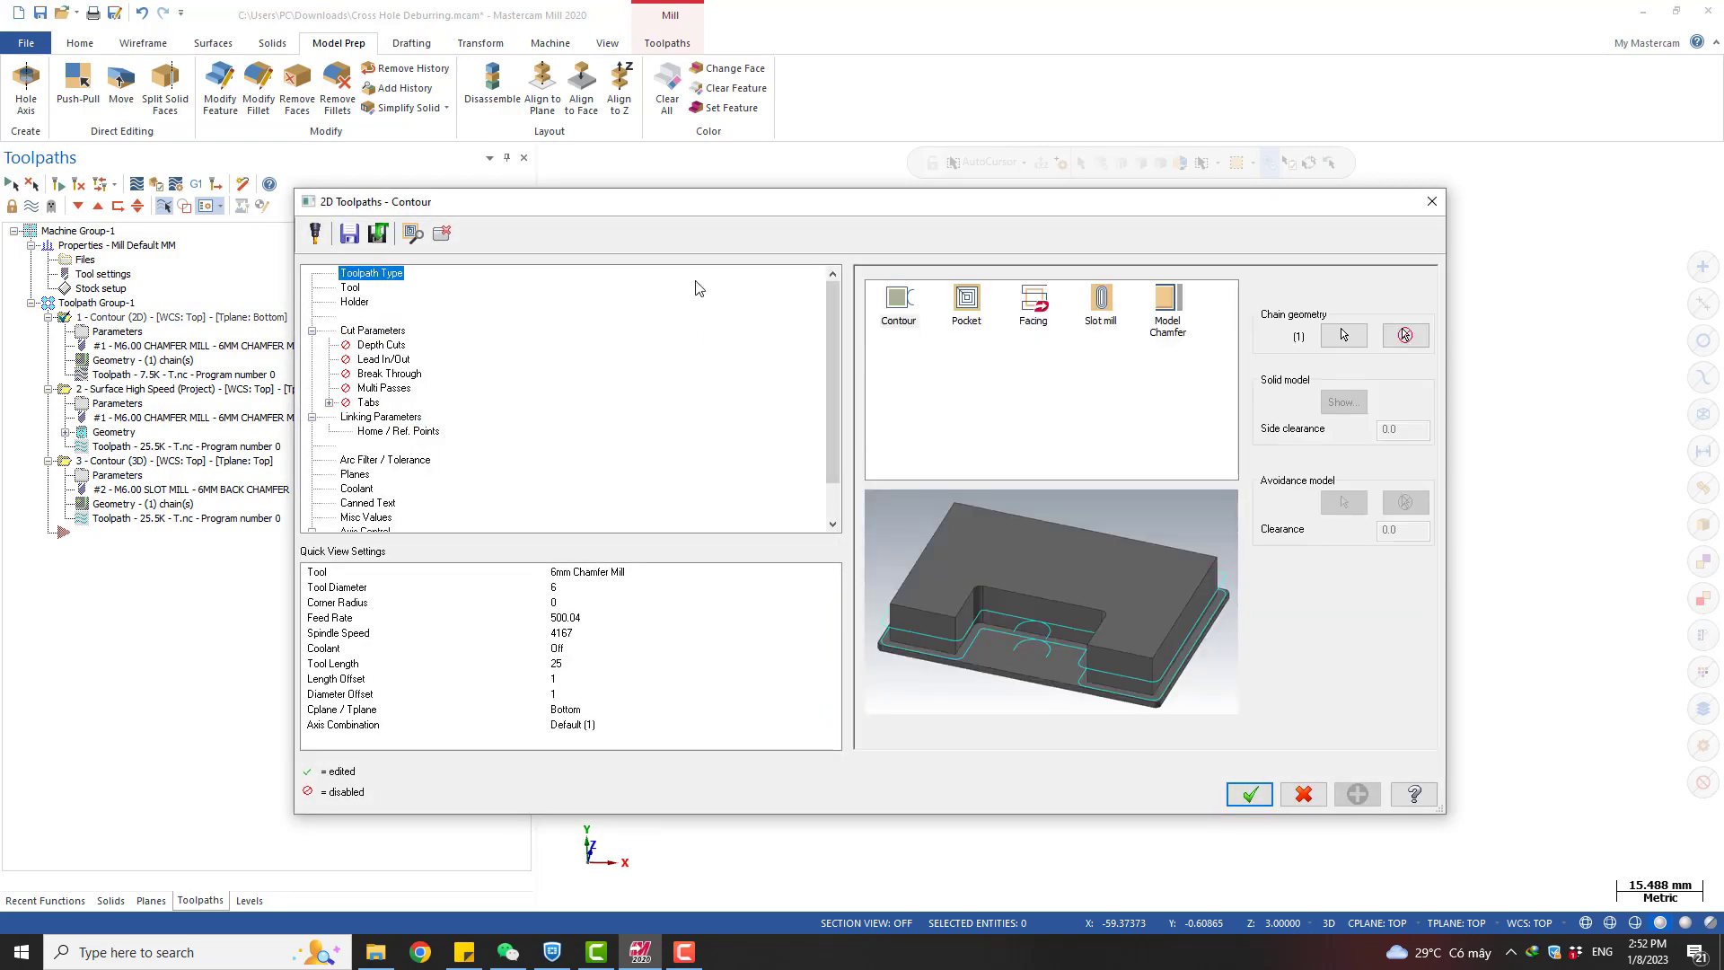
Examine the chained circle of the first contour operation and its stock to leave on walls, and accept the parameters
left_click(1342, 341)
scroll(1111, 531, "down", 3)
middle_click_drag(1111, 530, 1122, 411)
middle_click_drag(1096, 482, 834, 660)
scroll(916, 608, "up", 5)
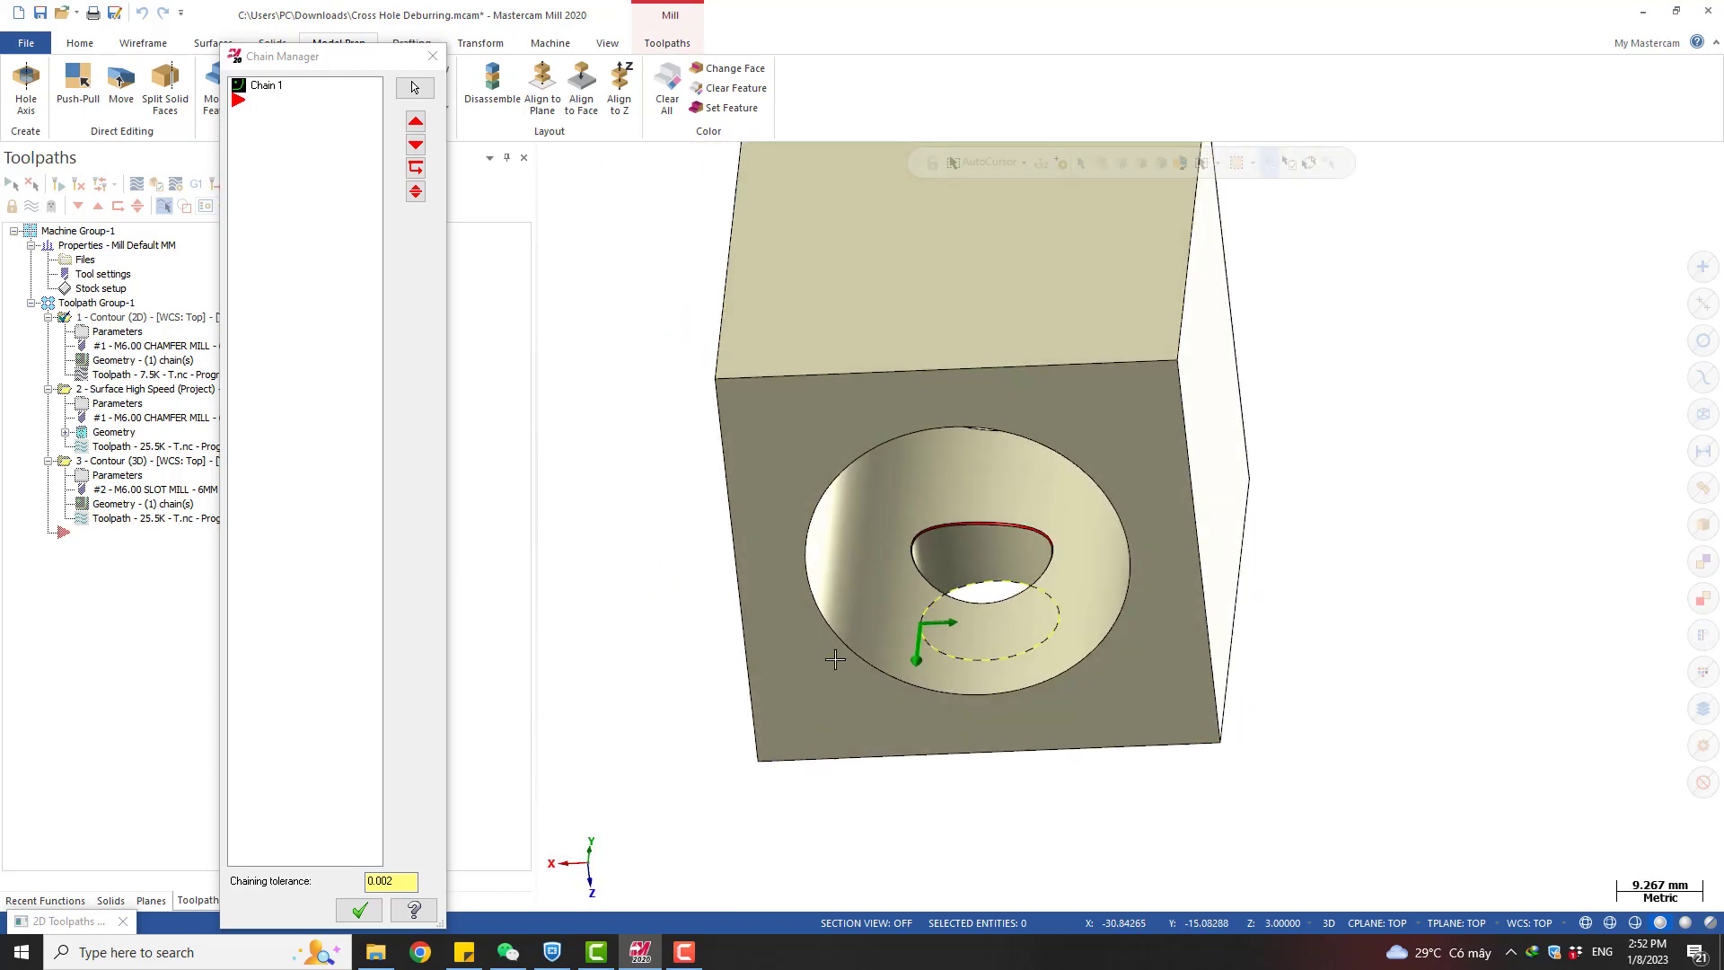
scroll(933, 593, "up", 4)
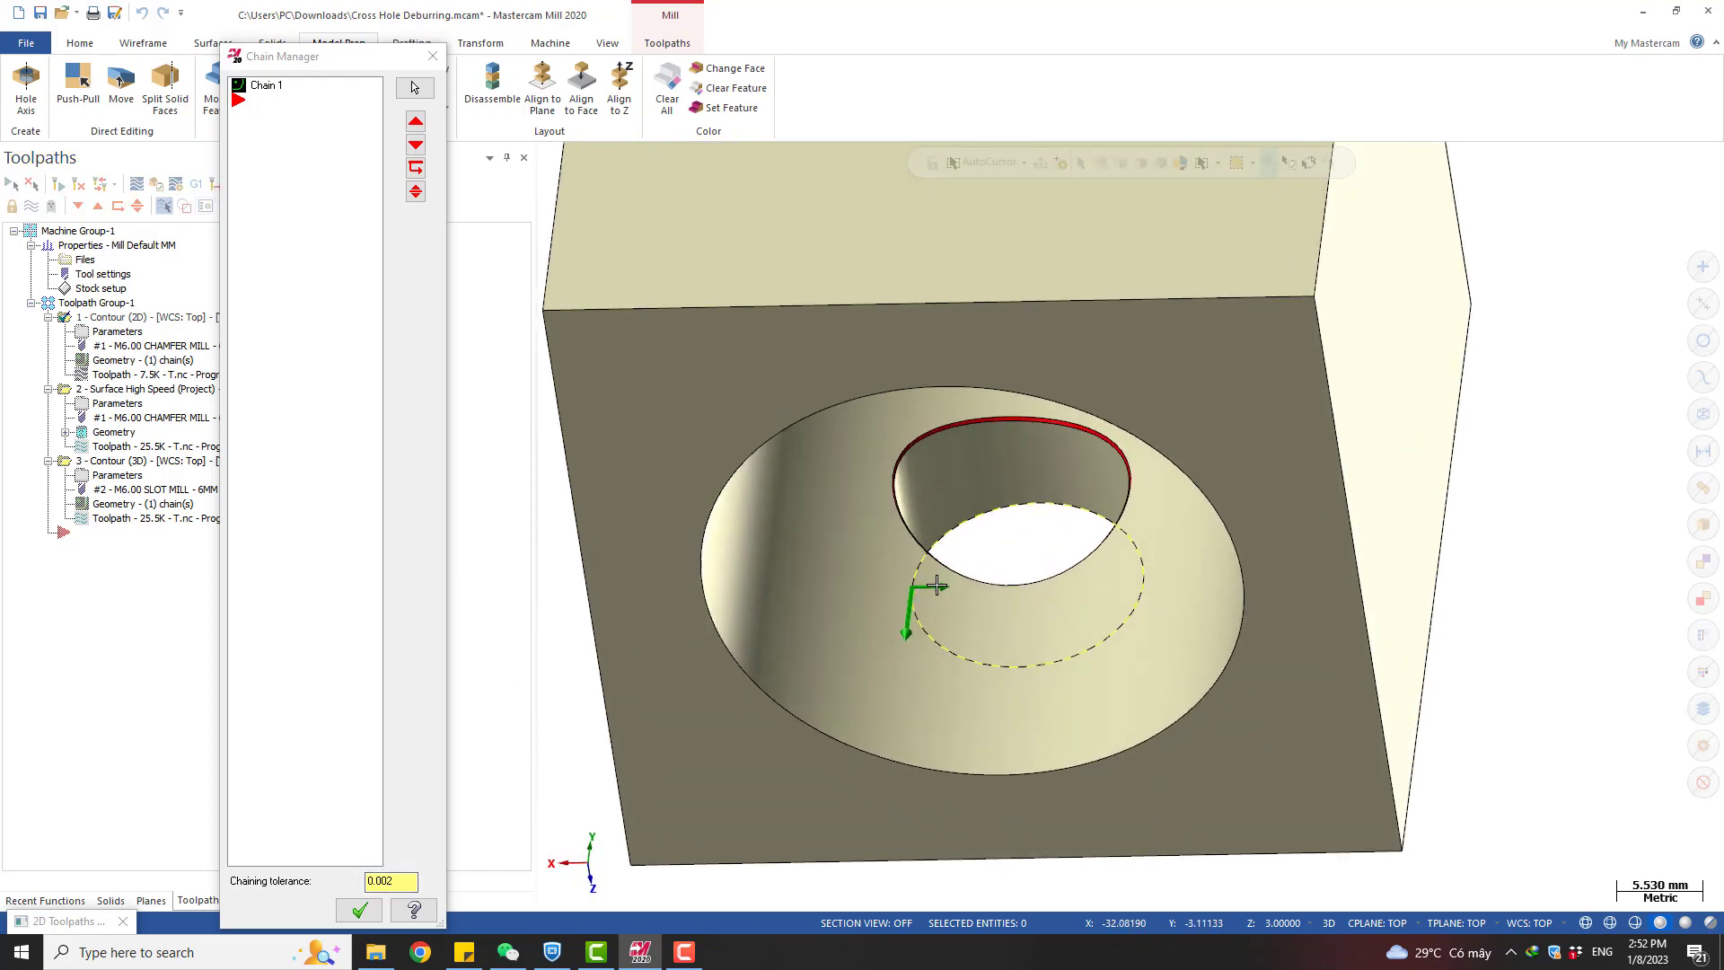
scroll(940, 568, "down", 2)
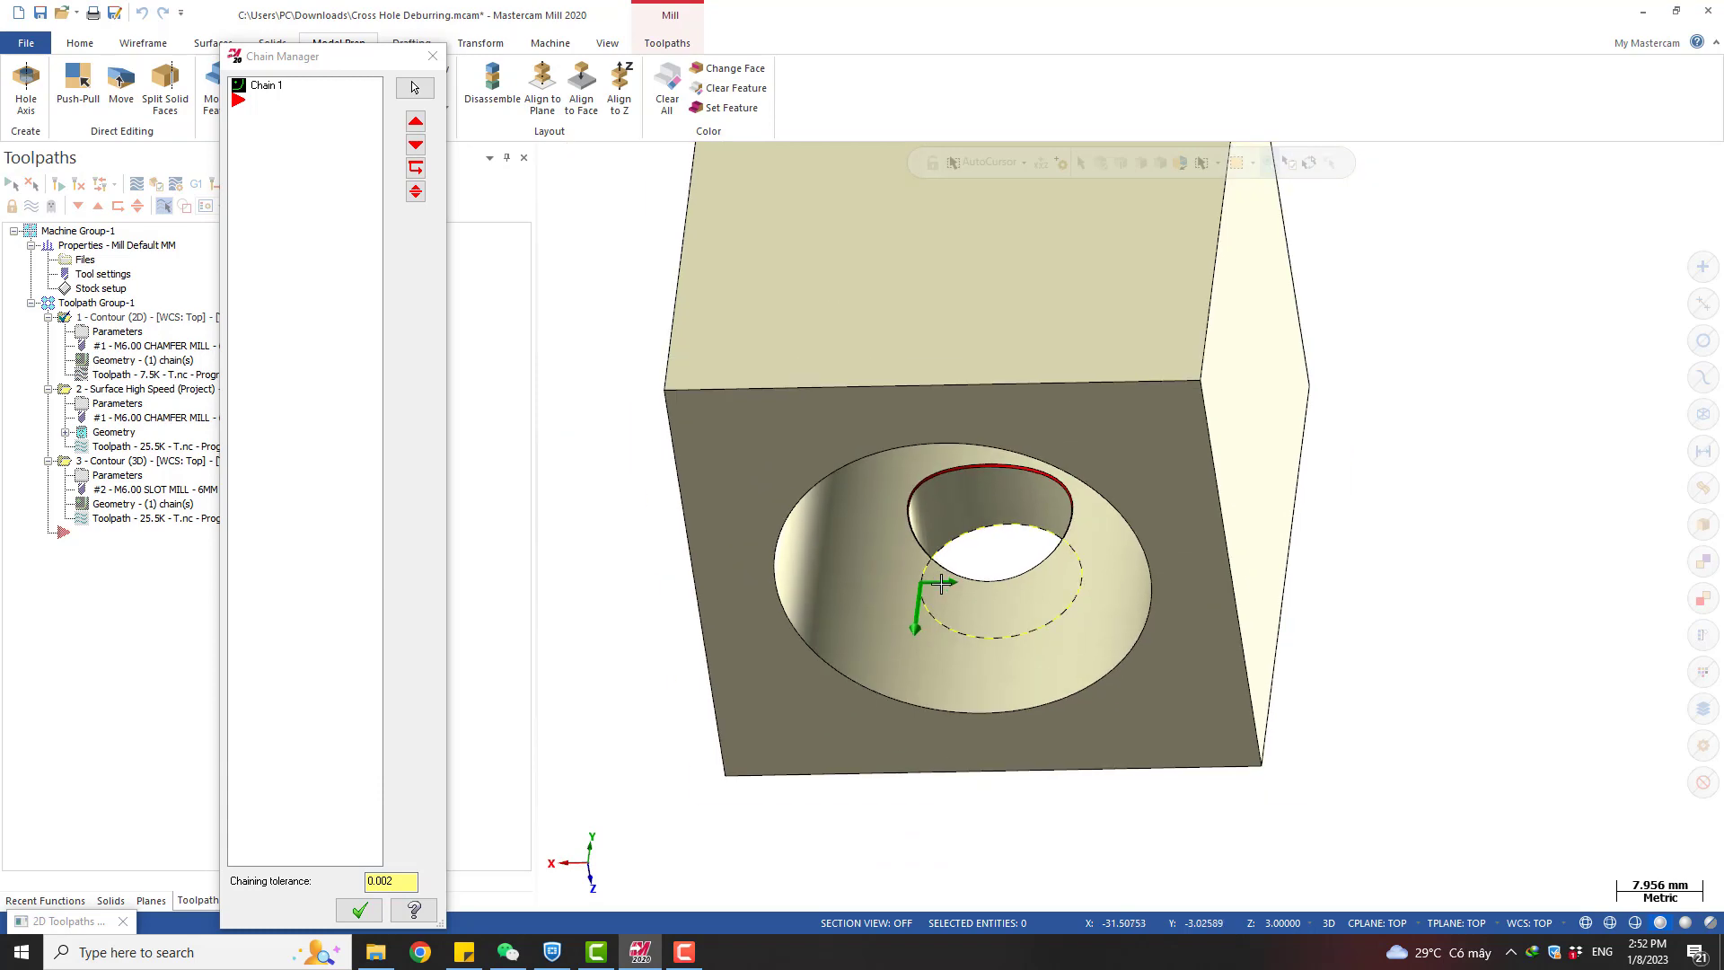
left_click(359, 910)
left_click(357, 334)
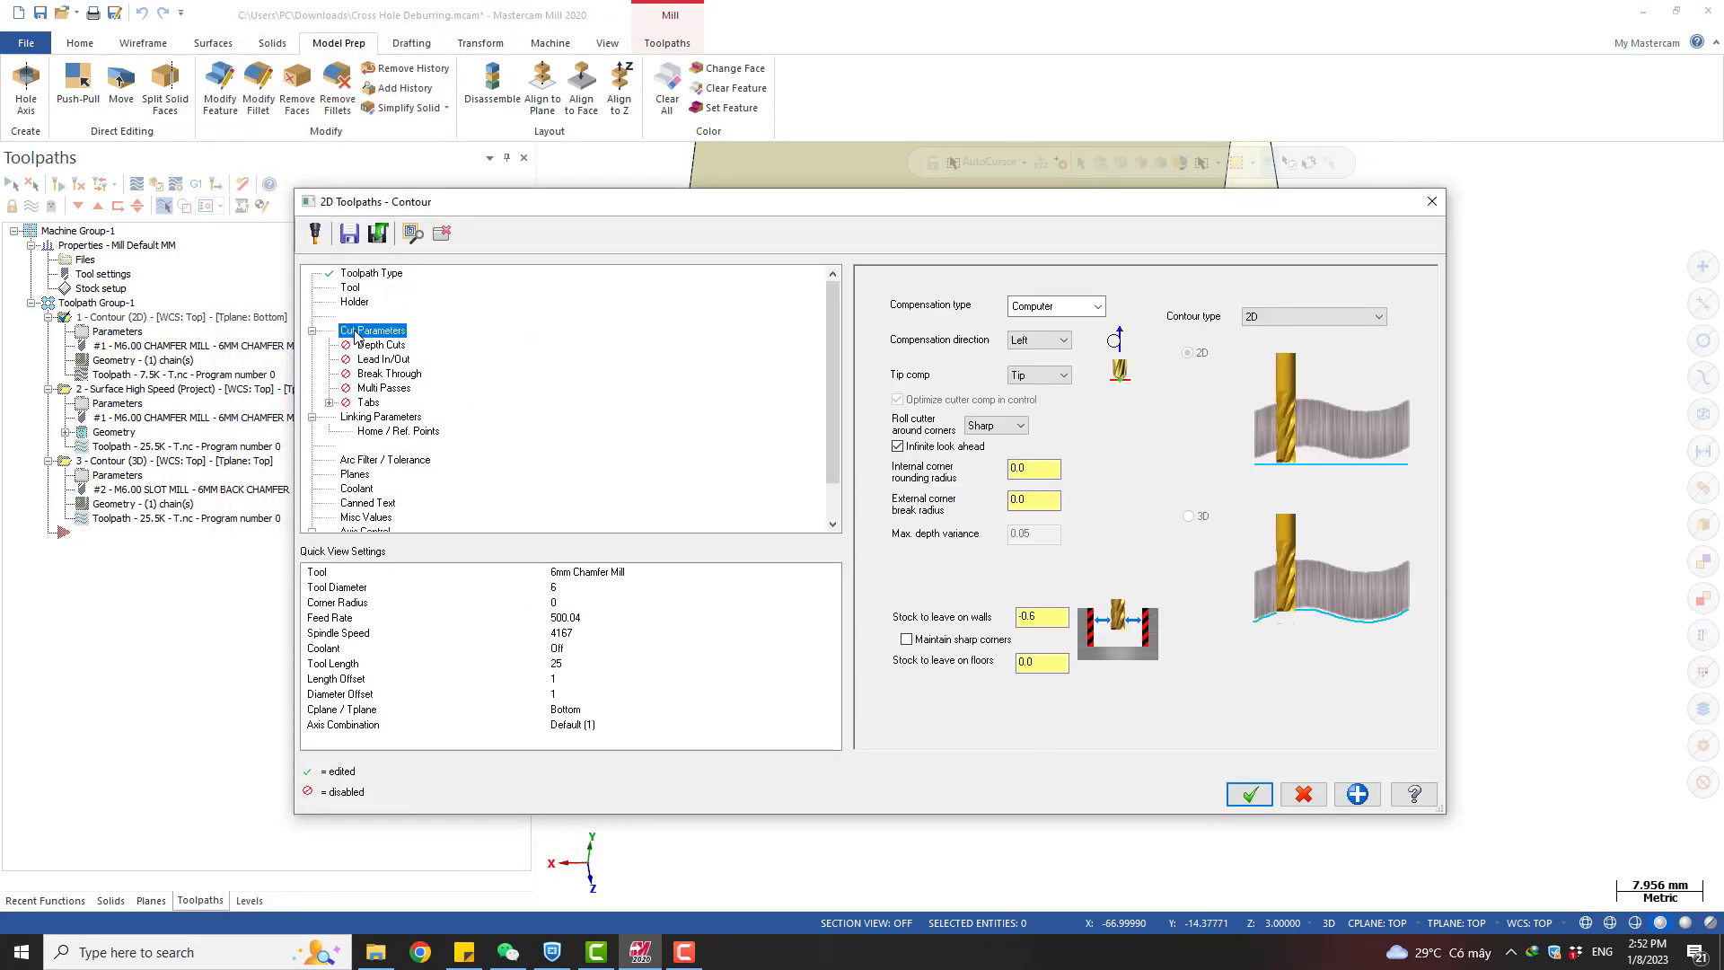
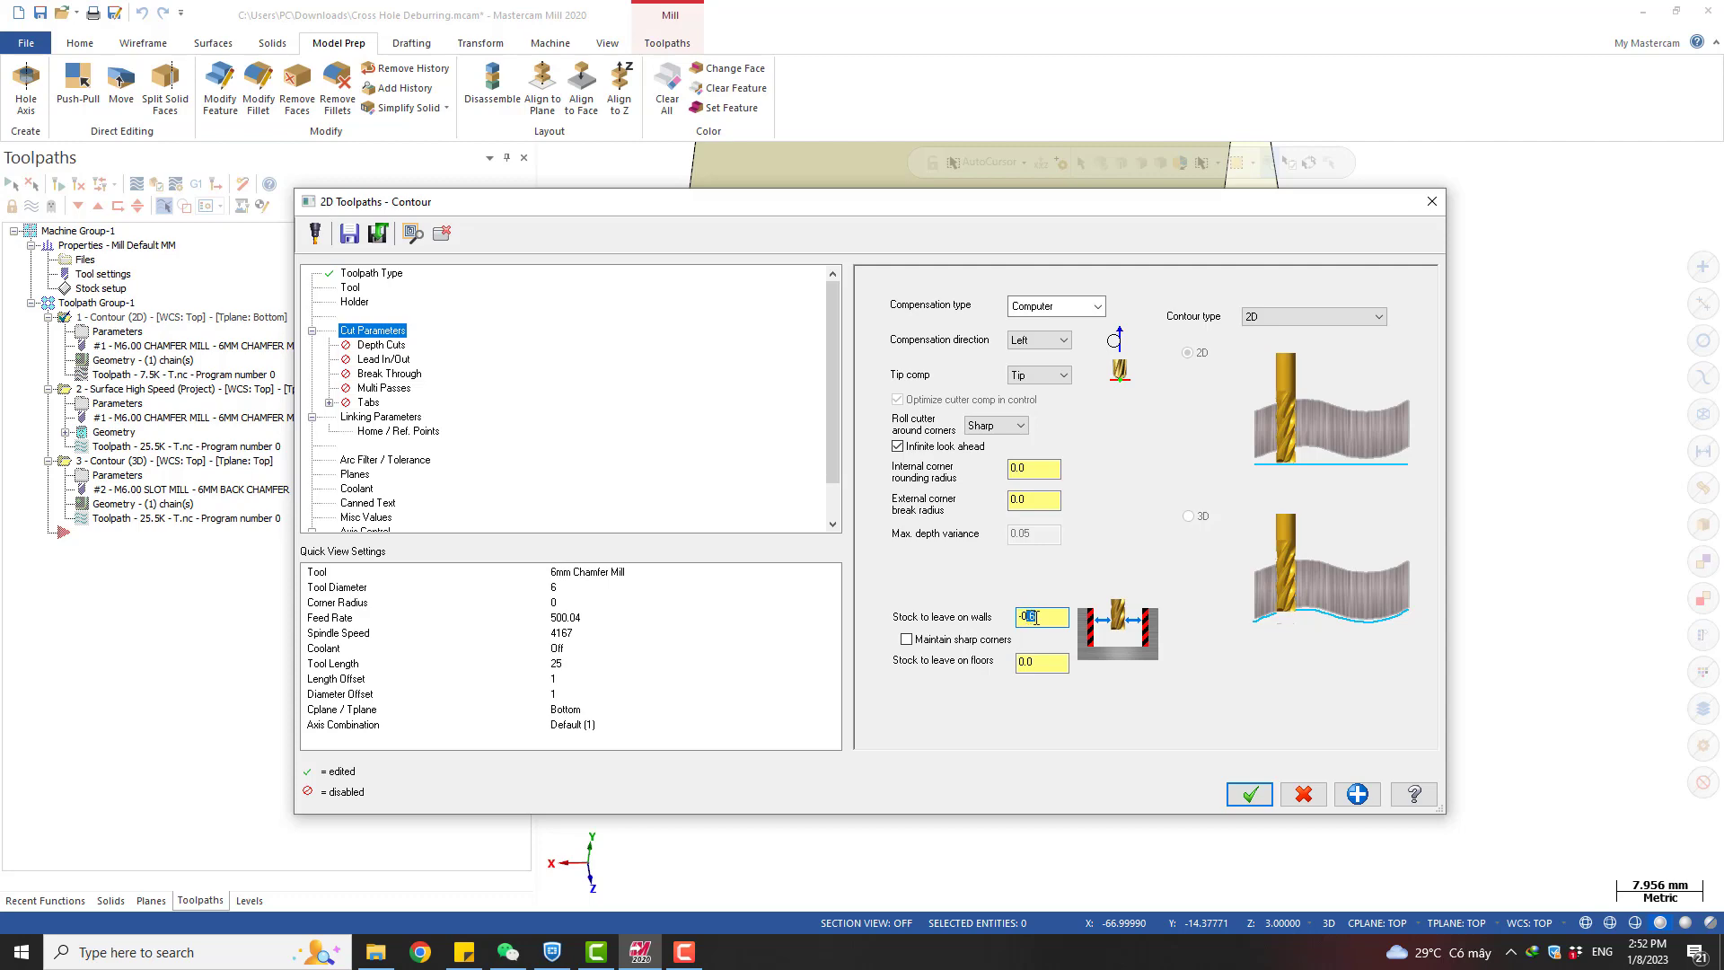
left_click(1239, 802)
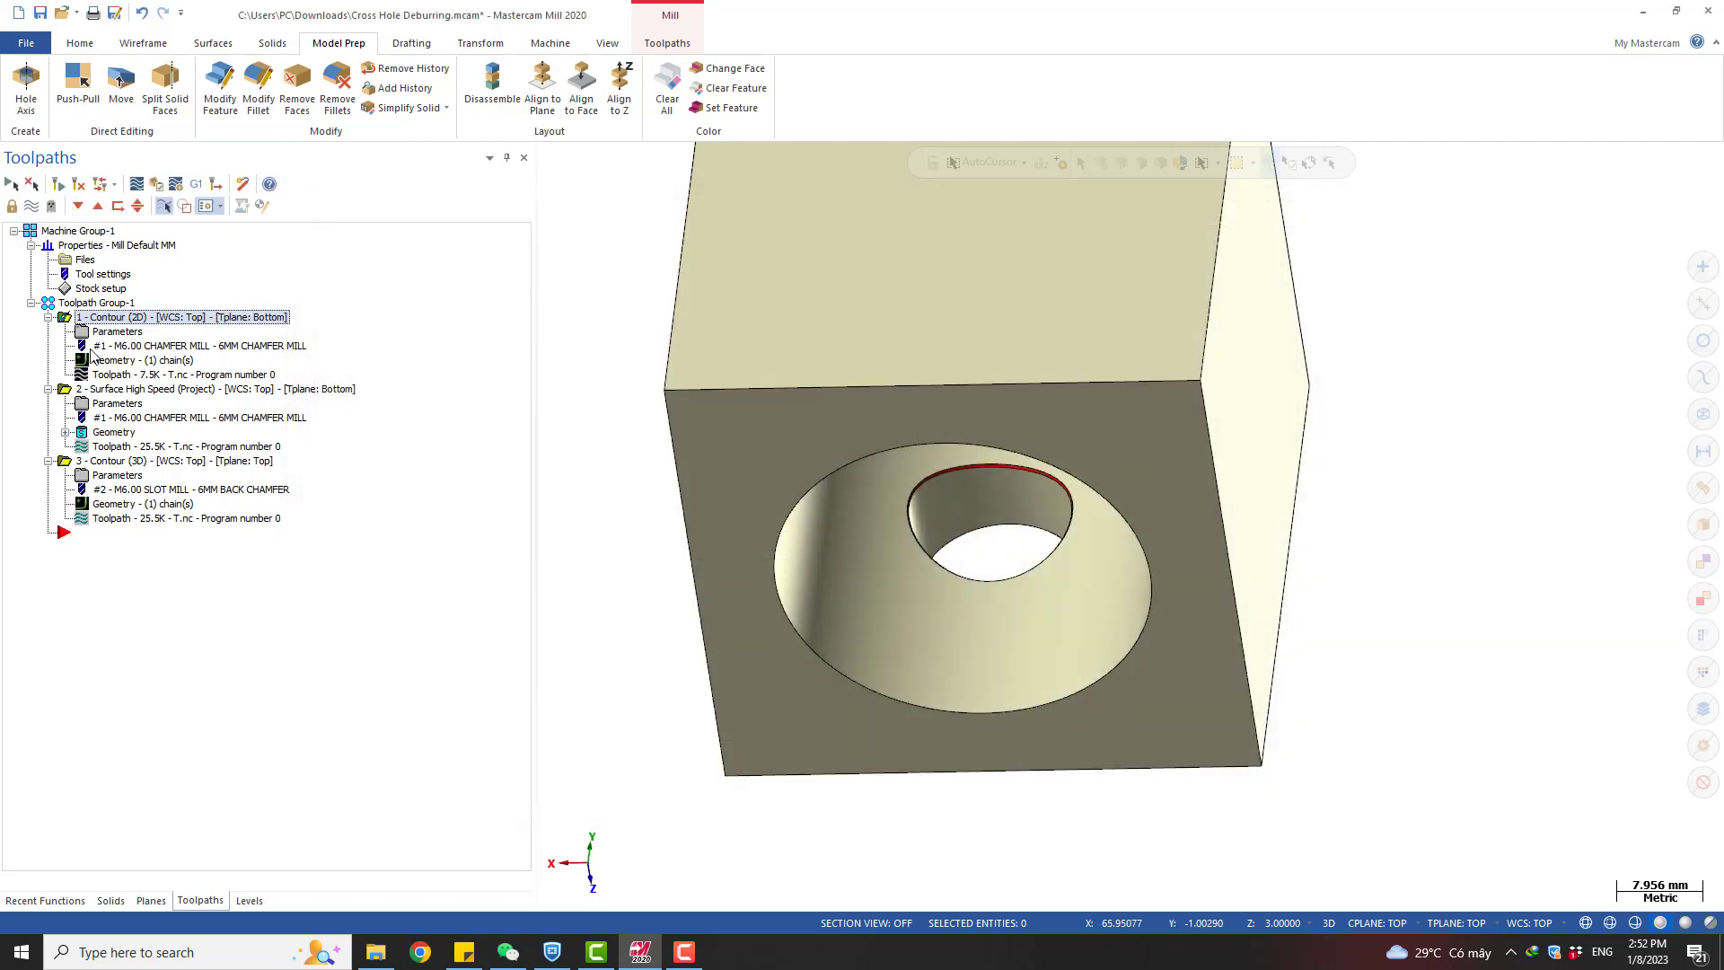
Backplot the first contour toolpath to examine the chamfer mill at the red edge, and recheck its cut parameters
left_click(98, 377)
middle_click_drag(940, 569, 944, 514)
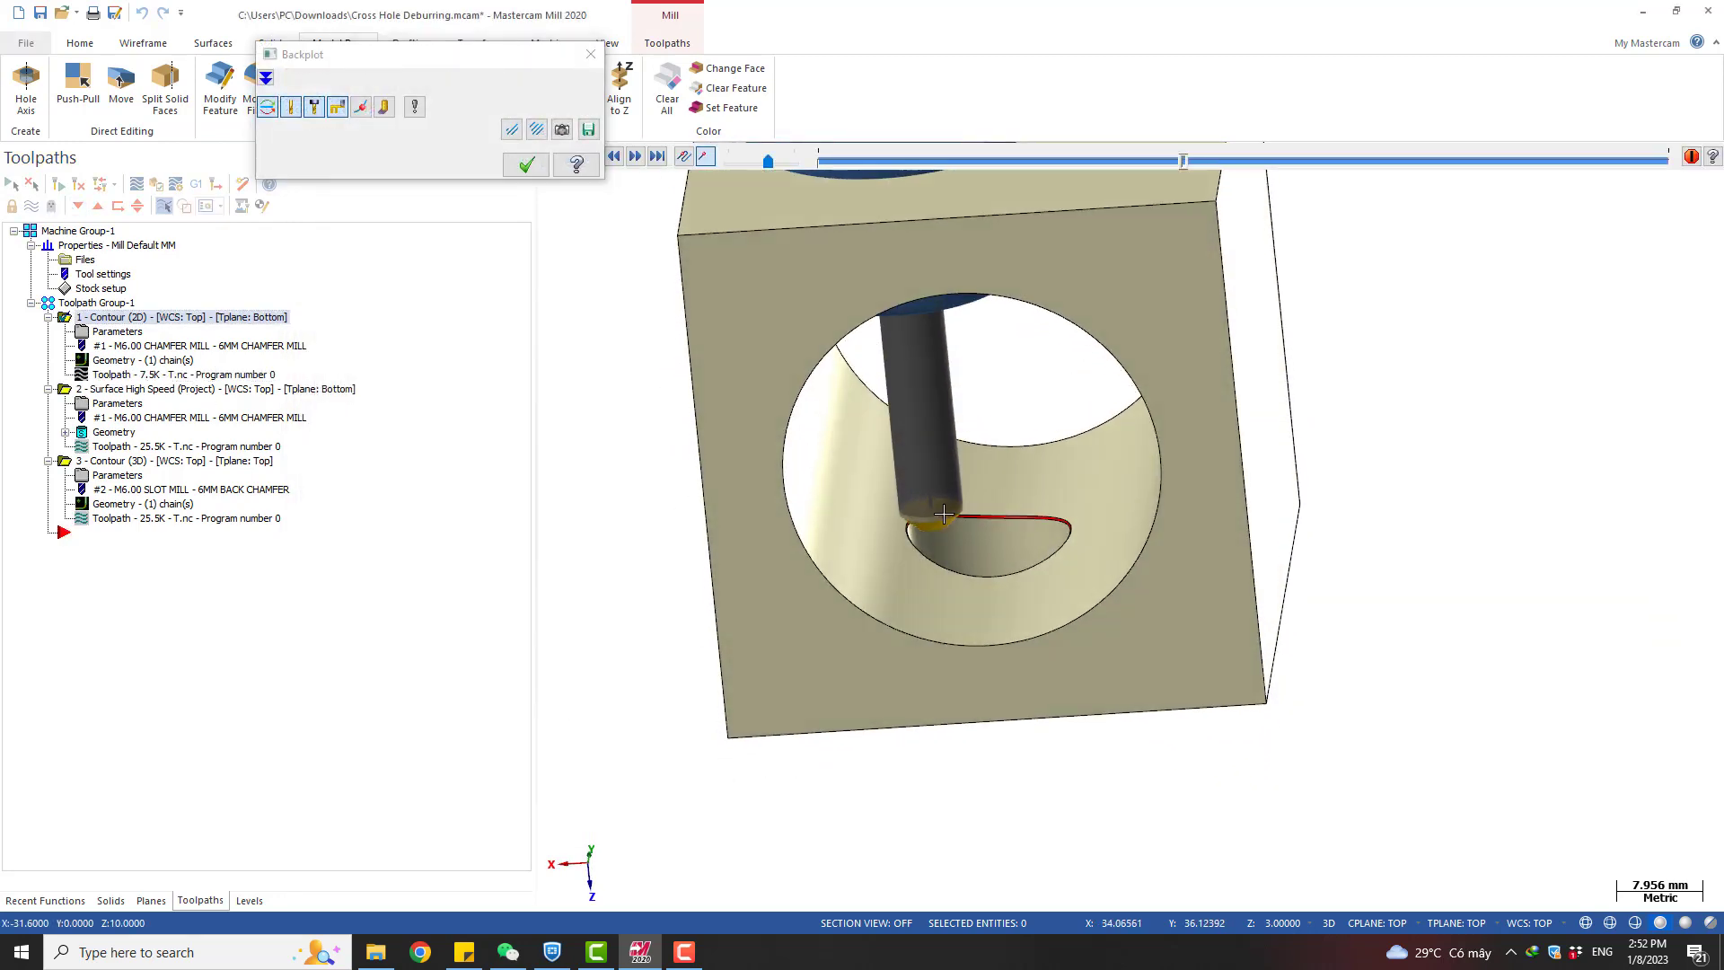
scroll(943, 513, "up", 5)
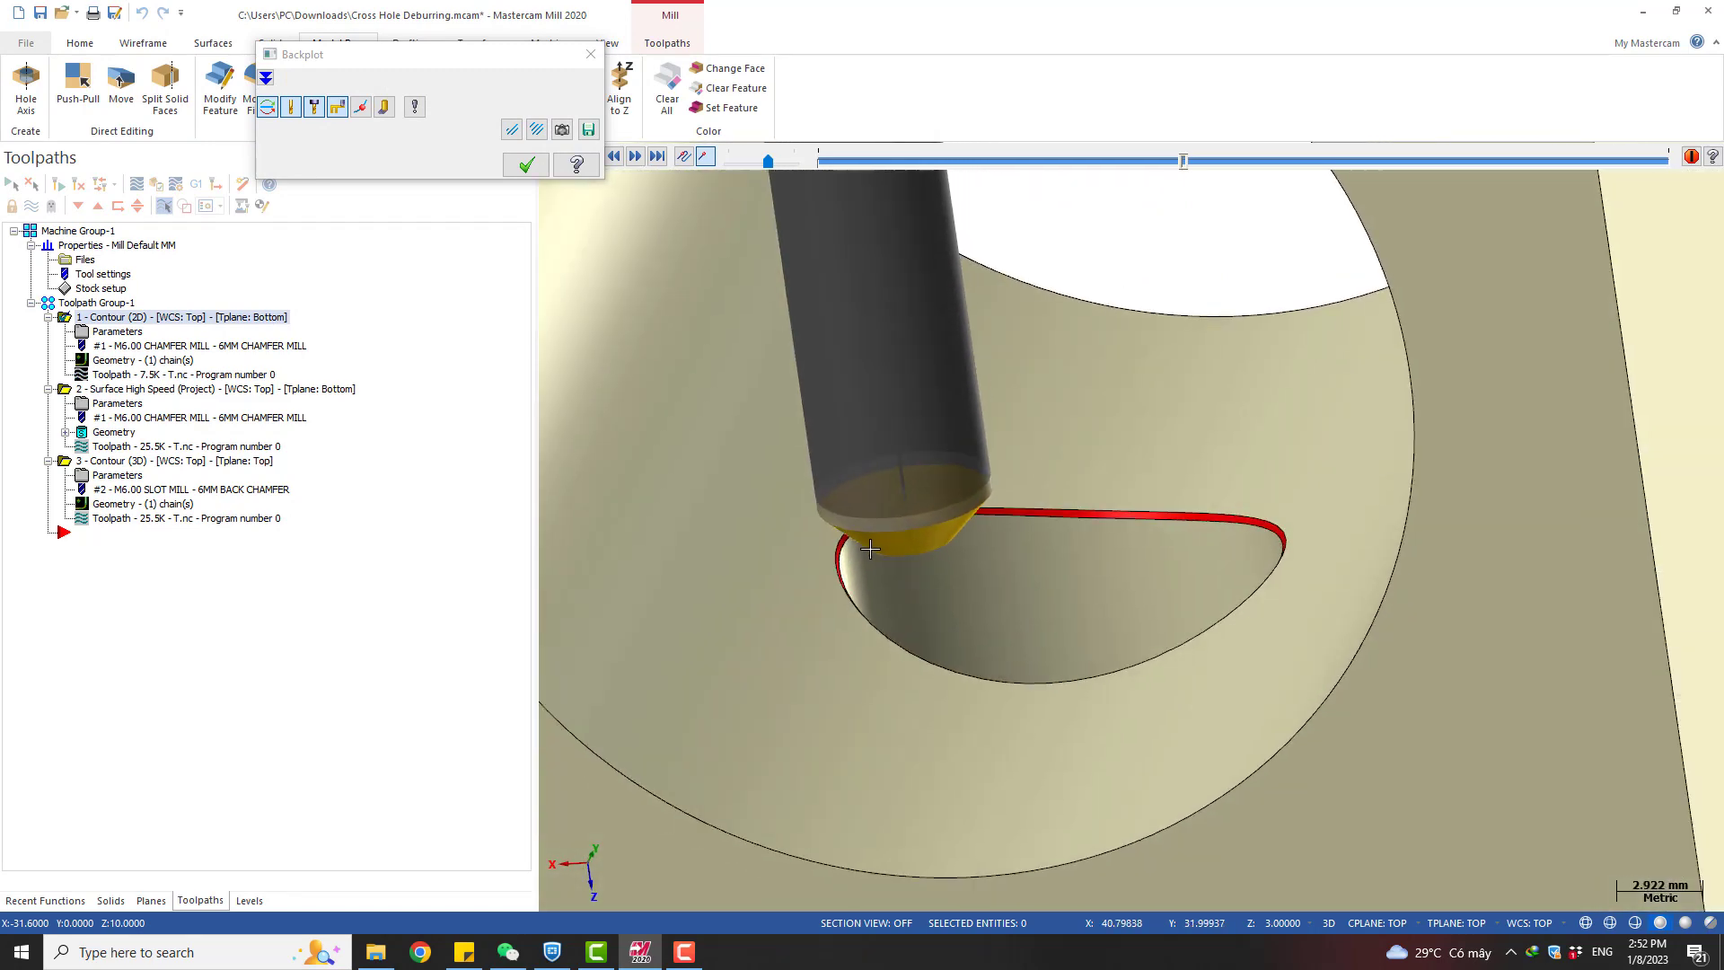
scroll(869, 547, "down", 3)
key("Escape")
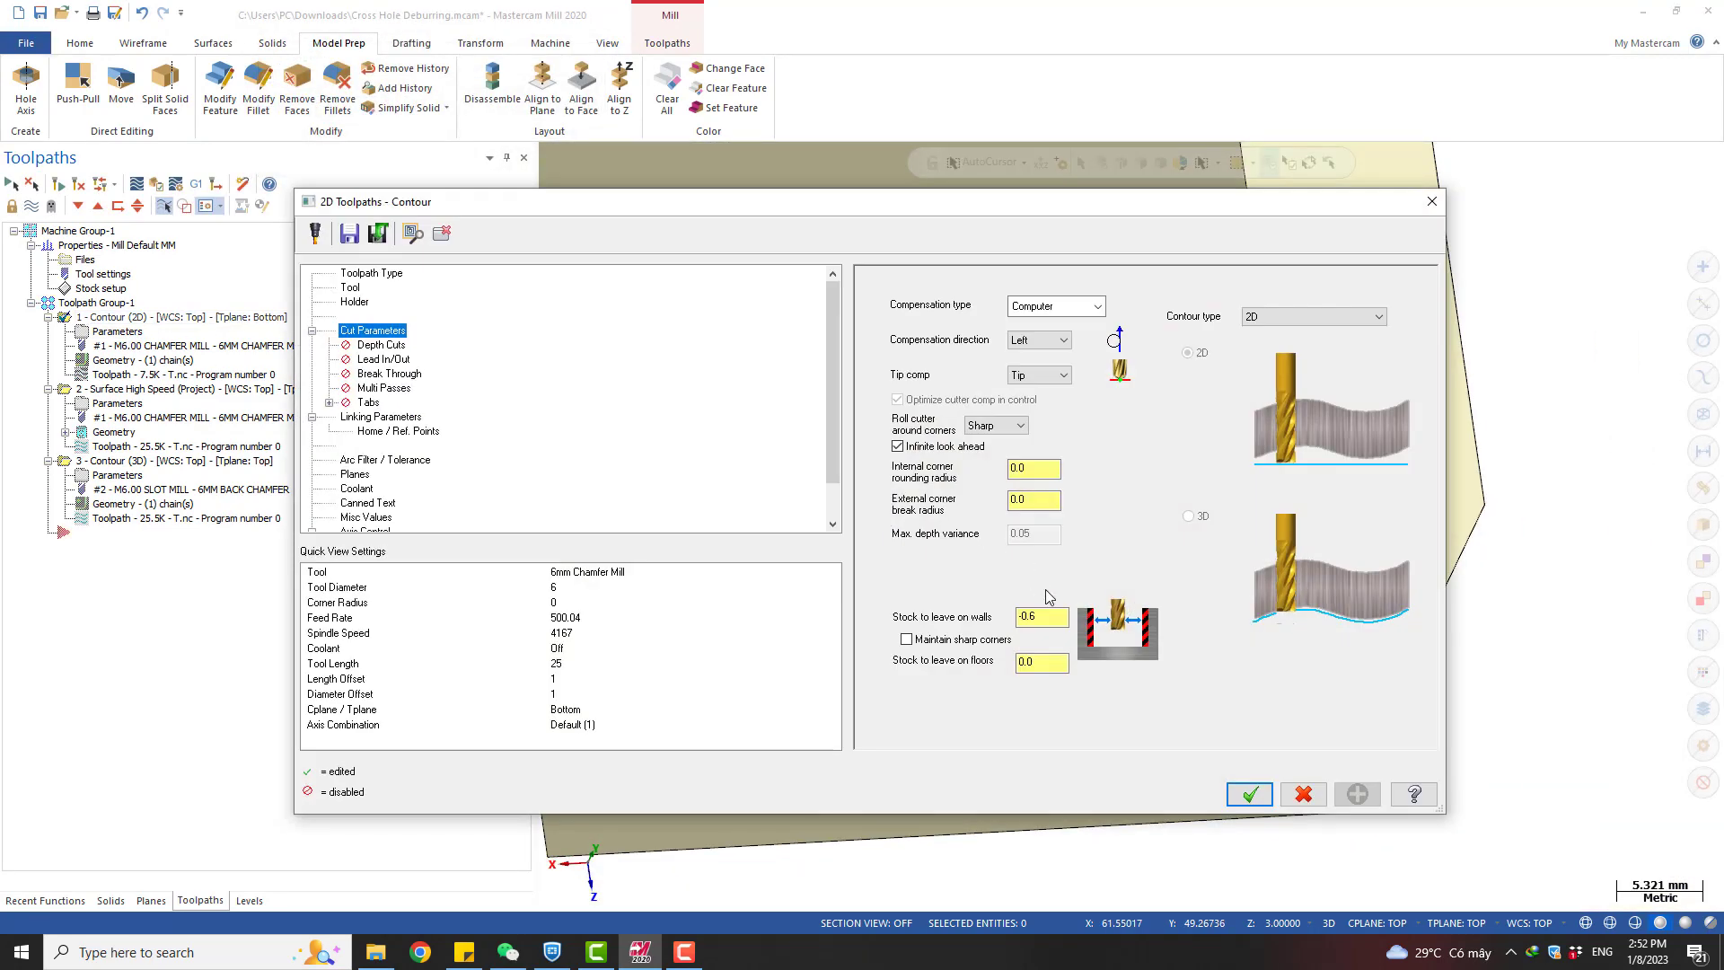
key("Escape")
Backplot the first contour toolpath again and examine the tool's position in the hole from the bottom and top views
middle_click_drag(955, 562, 937, 646)
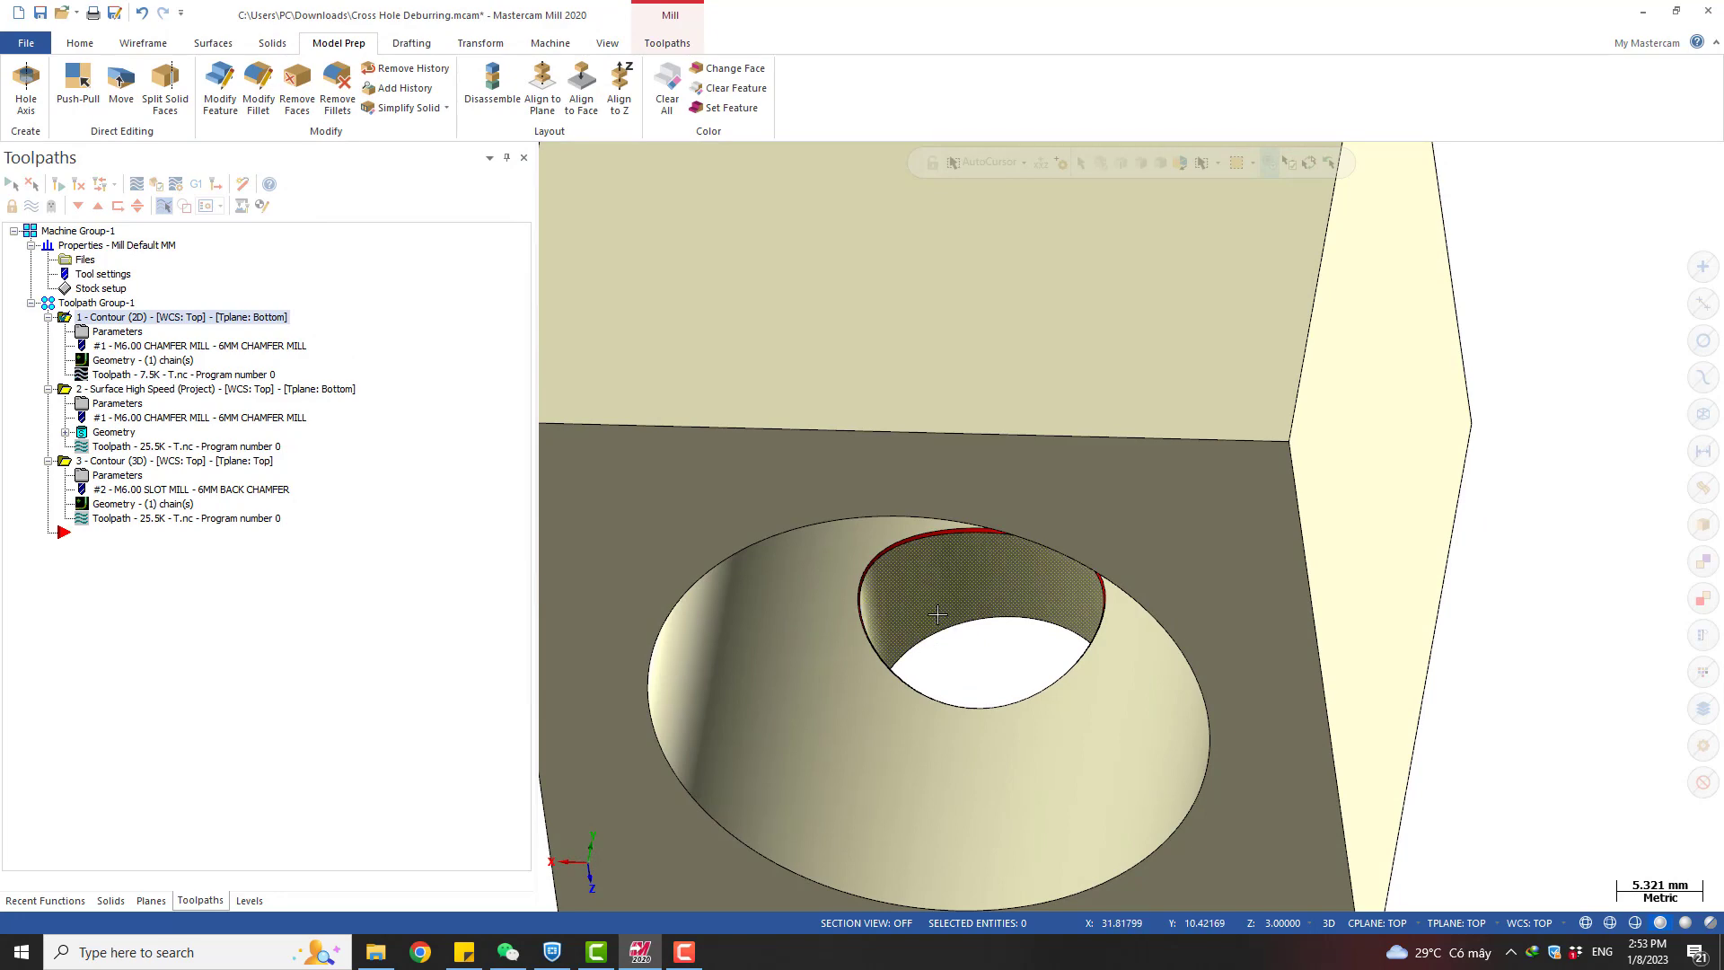
scroll(936, 614, "down", 2)
left_click(109, 375)
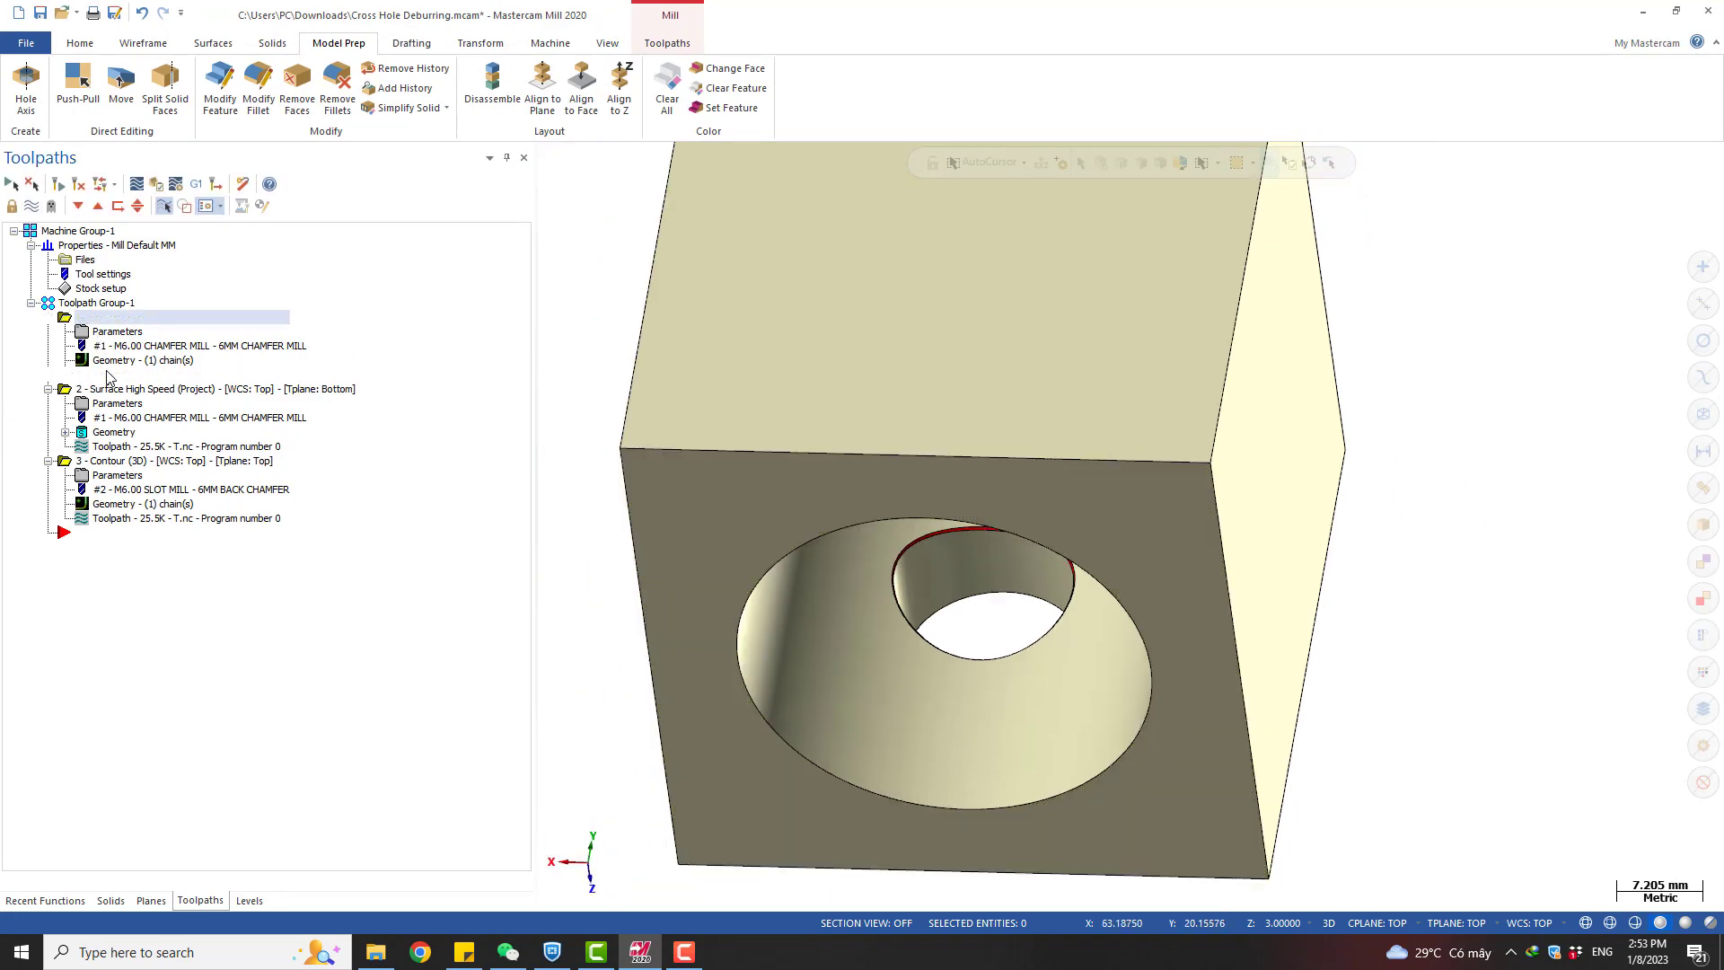
middle_click_drag(859, 500, 868, 473)
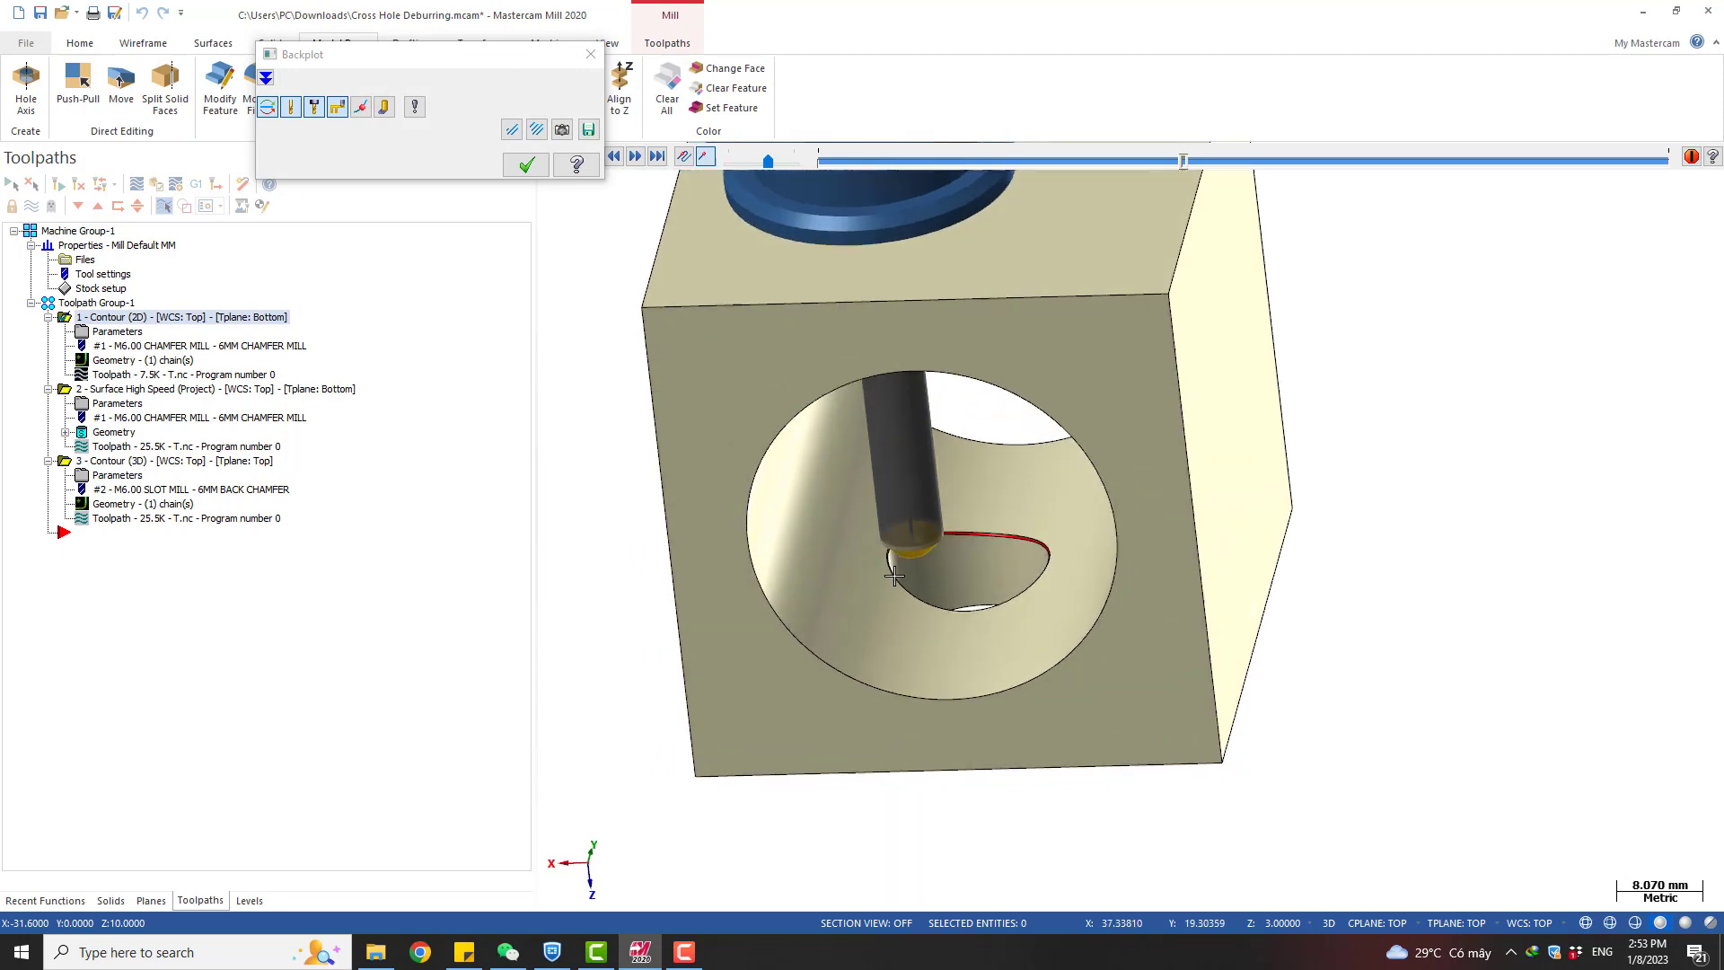
scroll(877, 530, "up", 3)
middle_click_drag(876, 552, 885, 518)
key("alt+4")
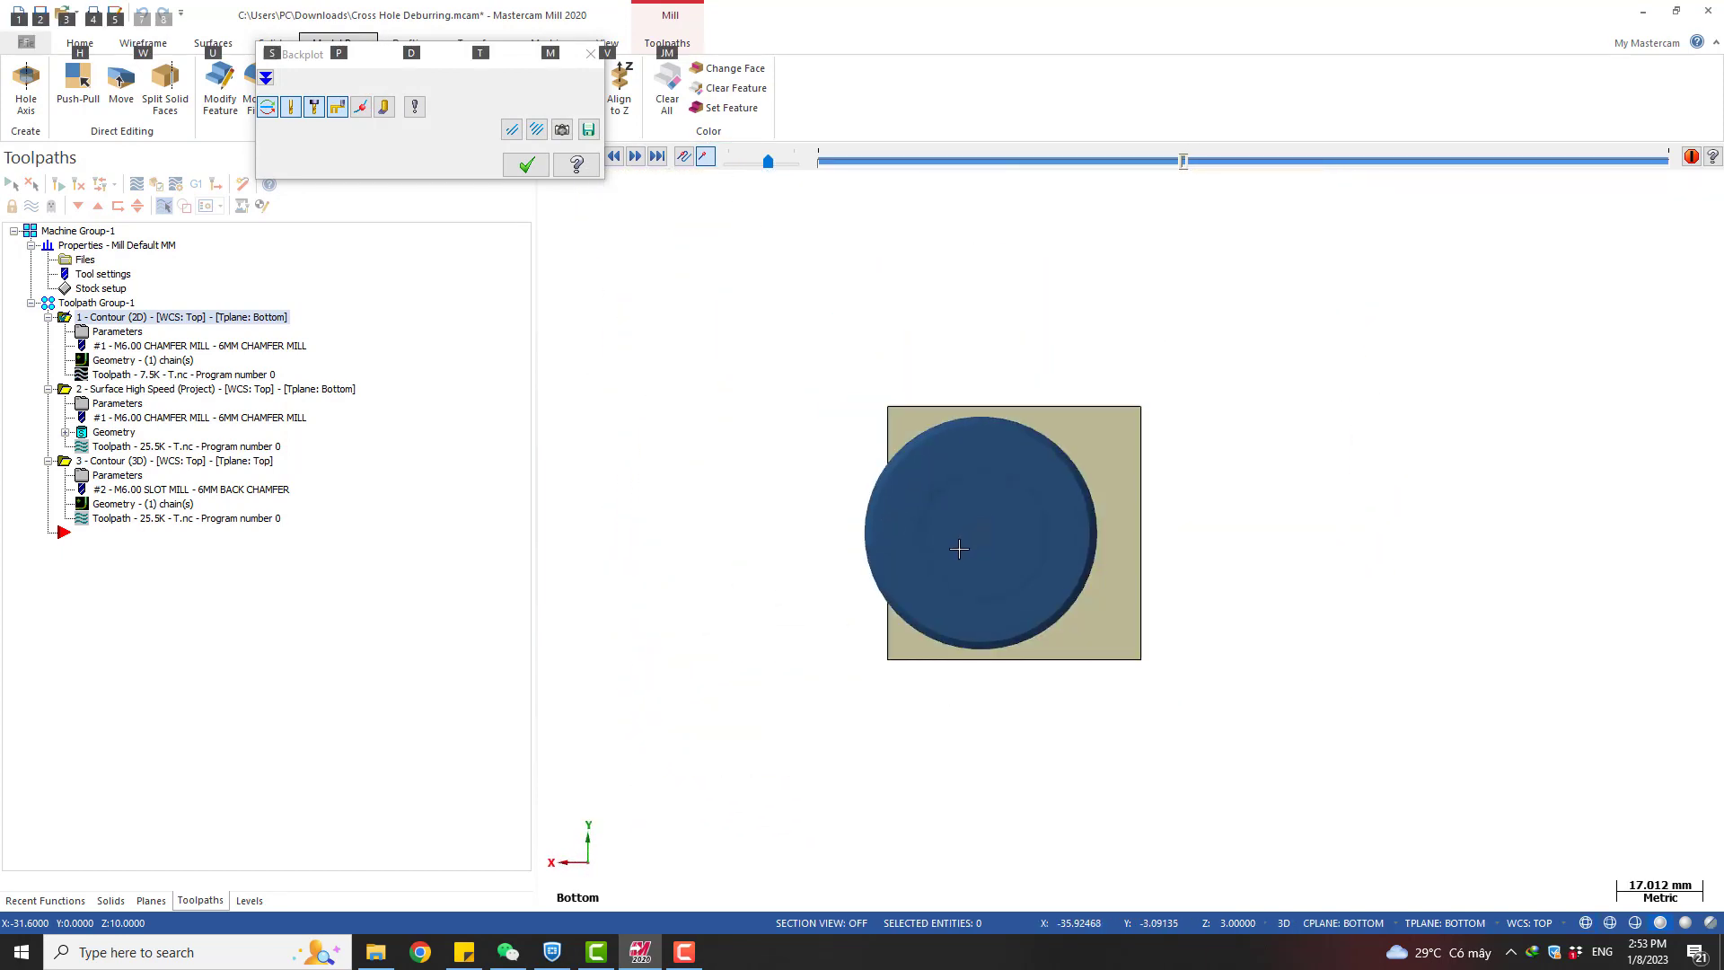
key("alt+1")
scroll(1009, 461, "up", 3)
scroll(1010, 461, "up", 6)
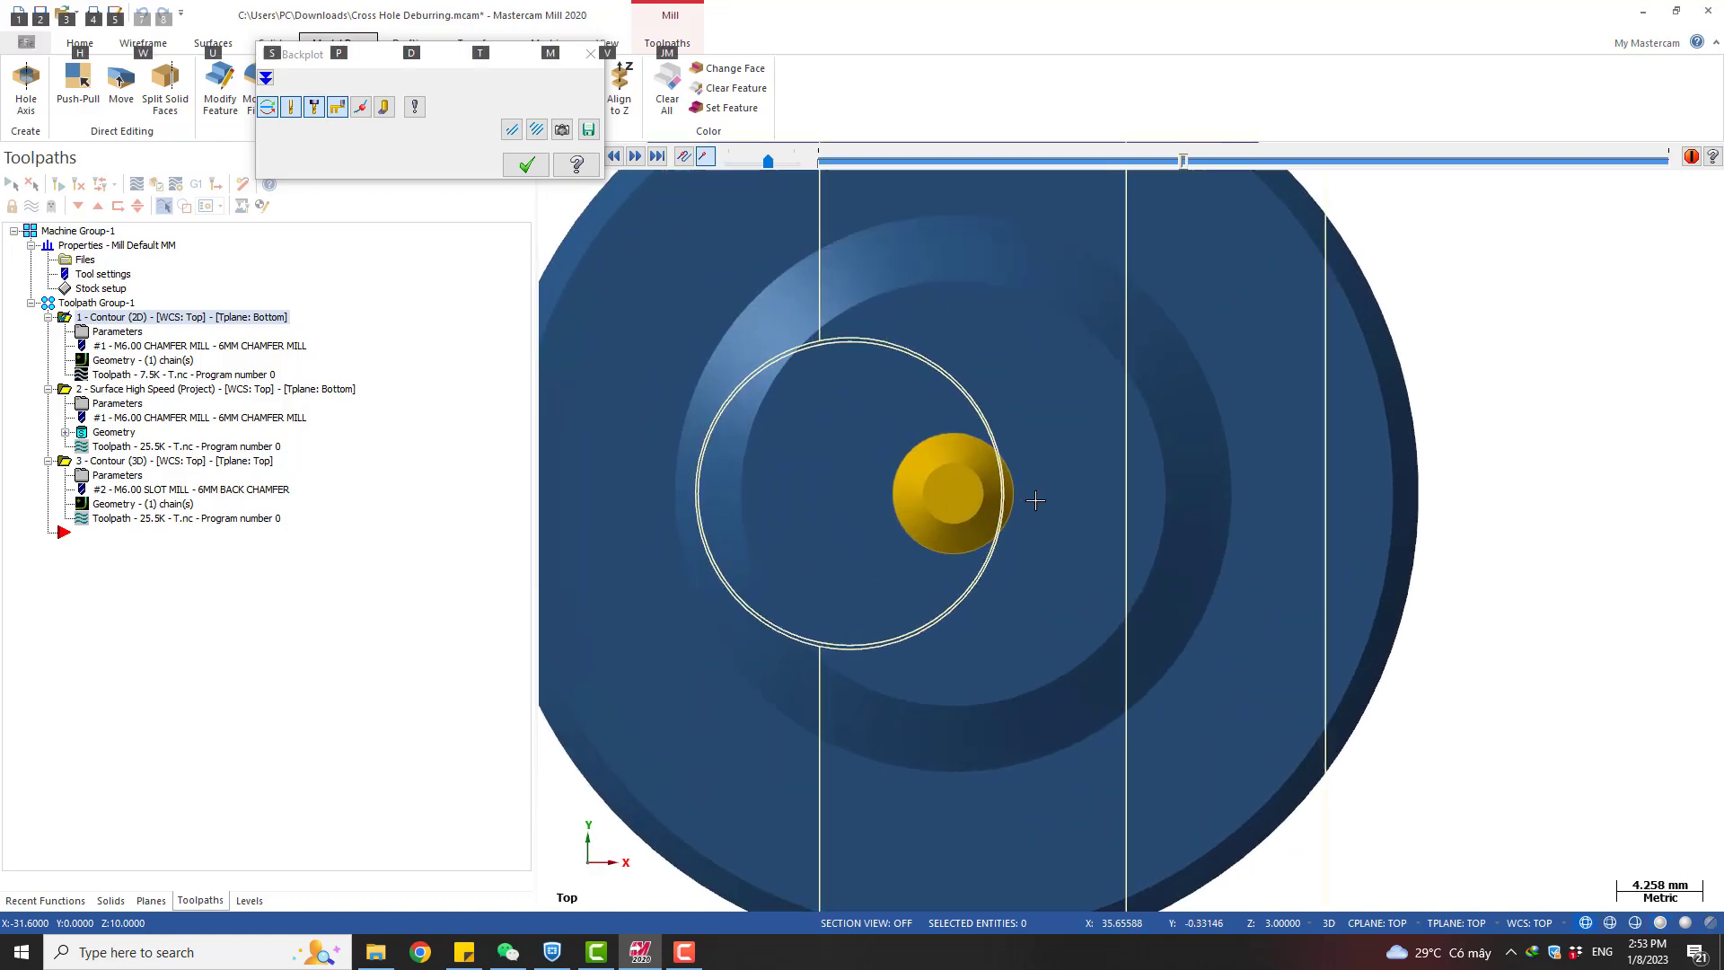
middle_click_drag(1008, 499, 1358, 351)
scroll(1072, 498, "down", 7)
key("Escape")
Collapse the first Contour (2D) operation in the toolpath tree and view the cross hole through the bore
mouse_move(779, 499)
middle_mouse_down()
mouse_move(788, 457)
mouse_move(746, 431)
middle_mouse_up()
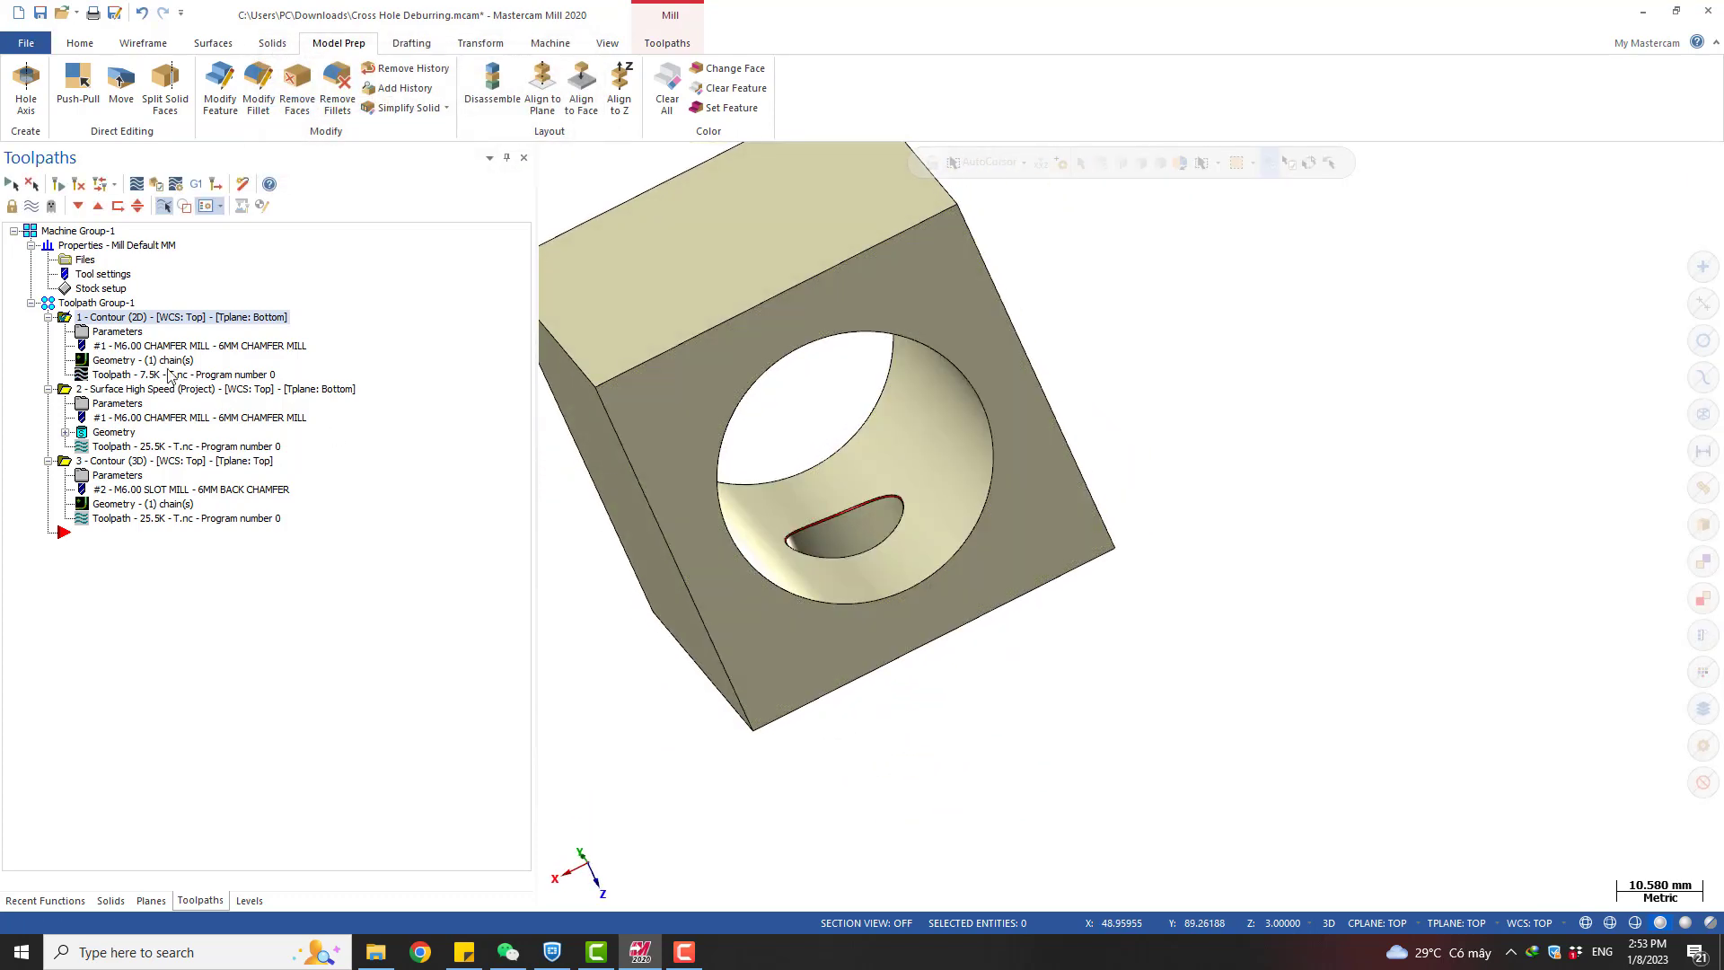
left_click(48, 317)
scroll(1278, 466, "down", 2)
middle_click_drag(1277, 466, 1045, 478)
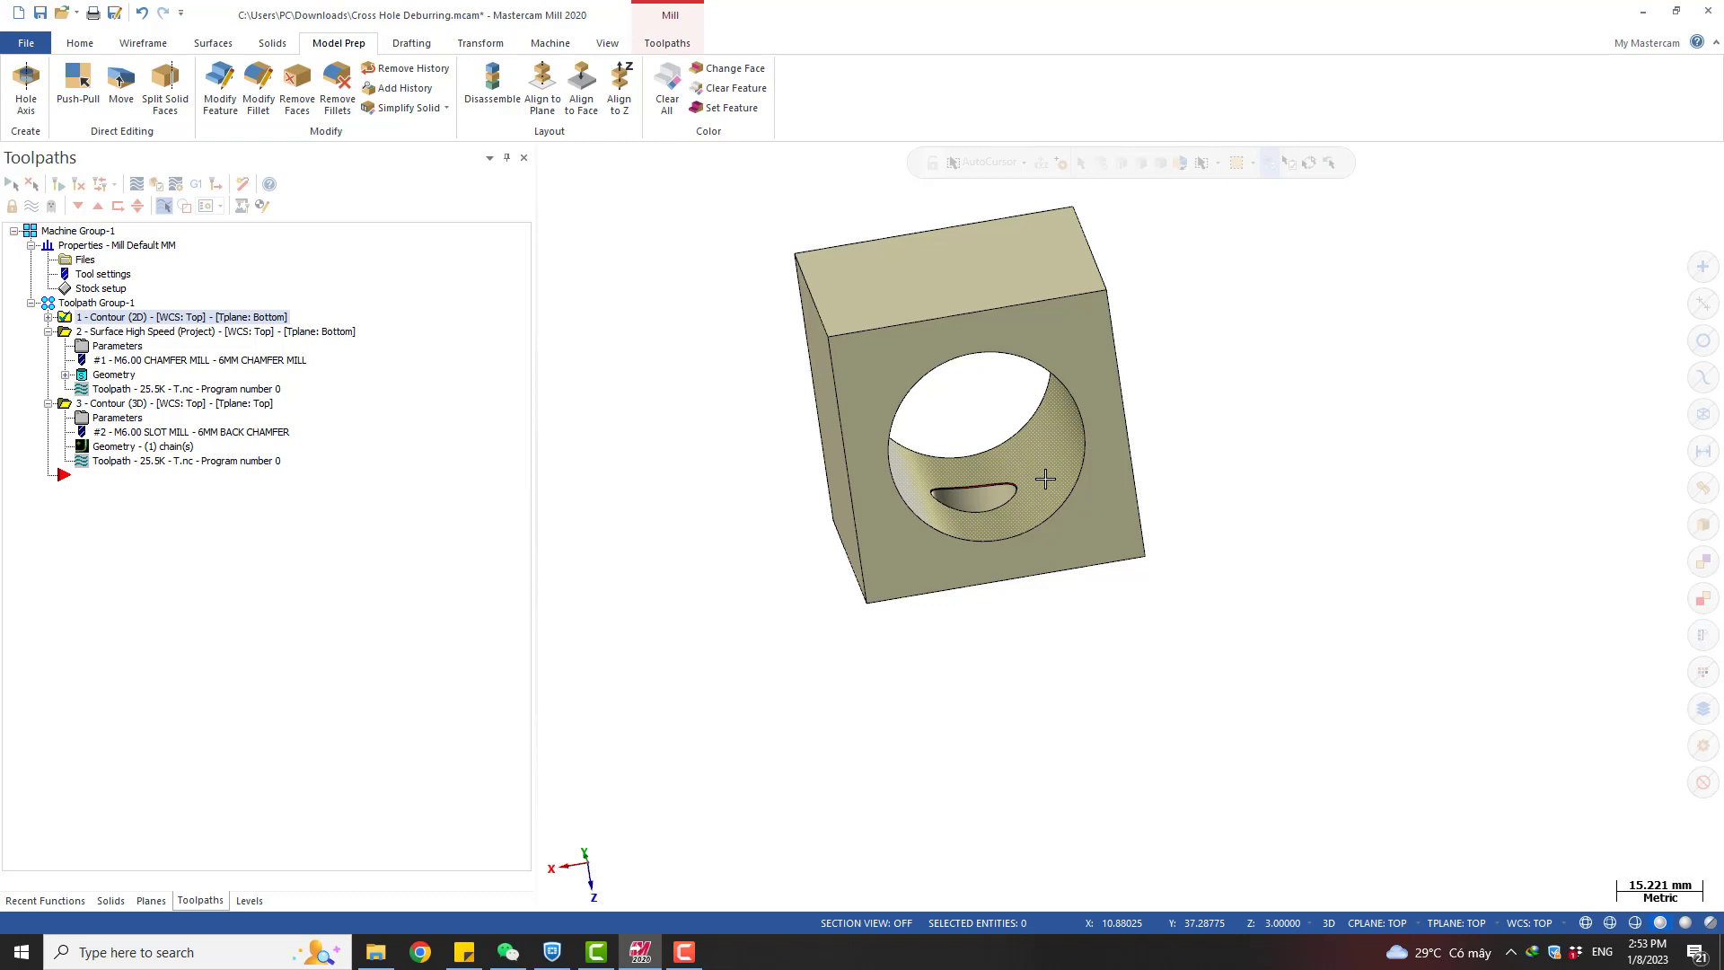
Select the Surface High Speed (Project) operation and examine the red chamfer face on the cross hole's edge inside the bore
scroll(1044, 479, "up", 10)
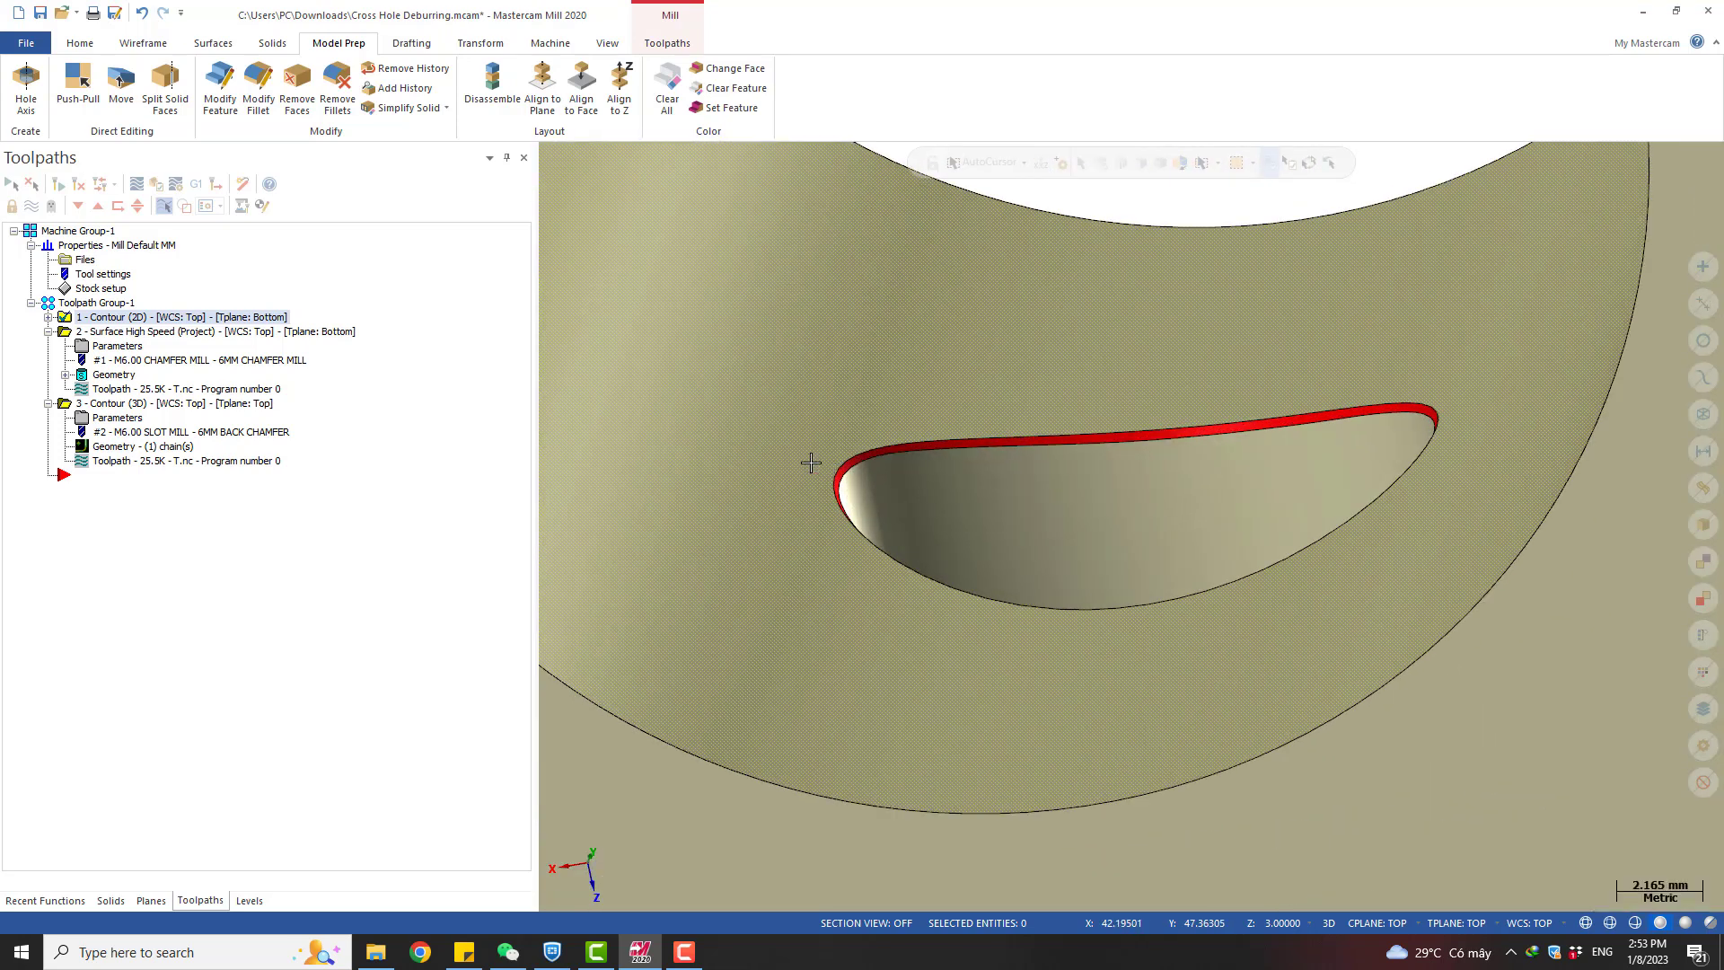
left_click(149, 333)
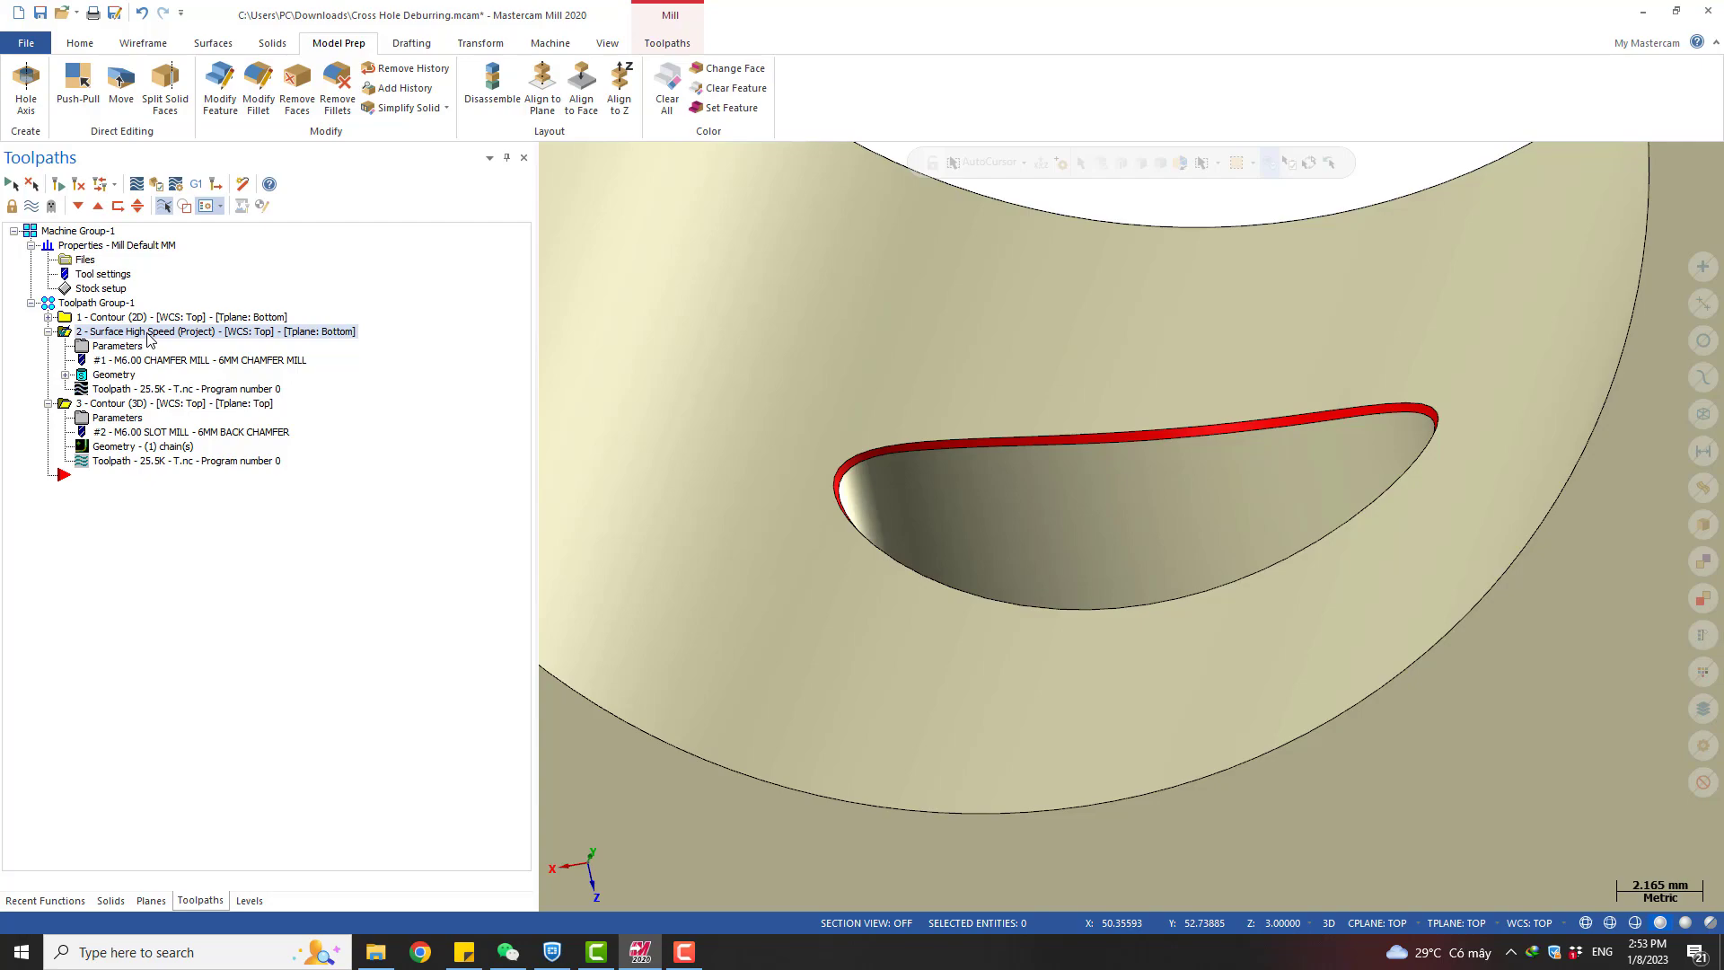
scroll(1047, 373, "up", 6)
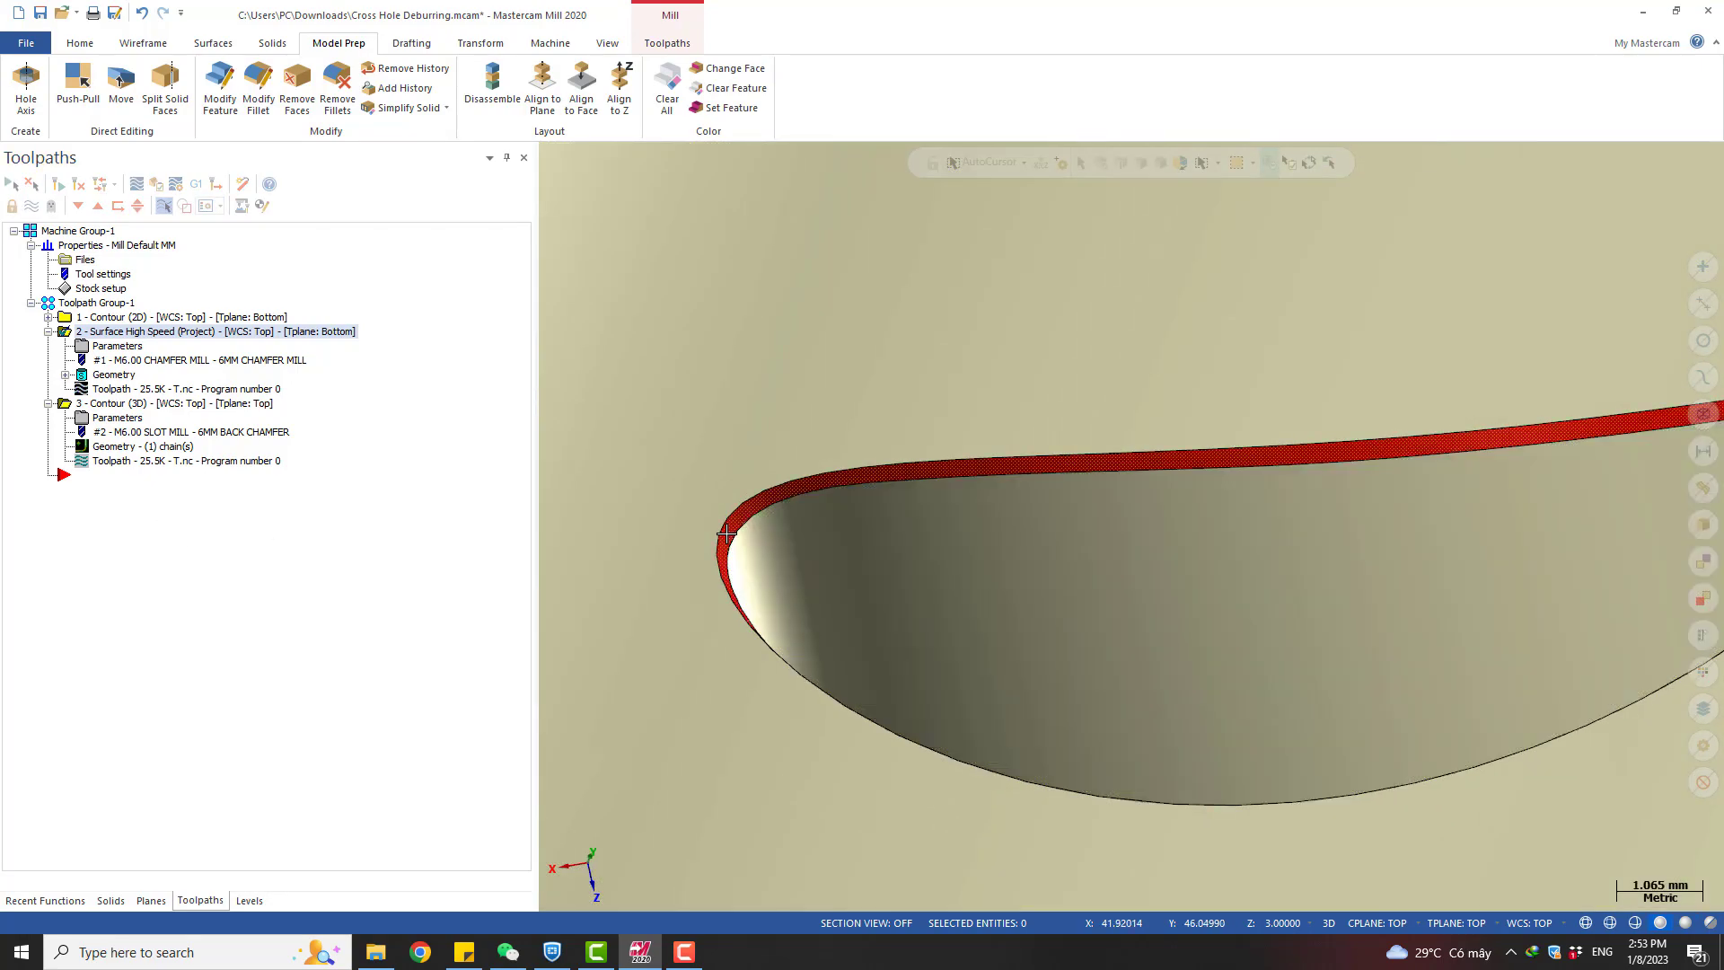
scroll(739, 503, "down", 5)
scroll(853, 475, "down", 4)
mouse_move(934, 466)
middle_mouse_down()
mouse_move(1027, 476)
mouse_move(989, 462)
mouse_move(961, 477)
middle_mouse_up()
scroll(1096, 435, "down", 3)
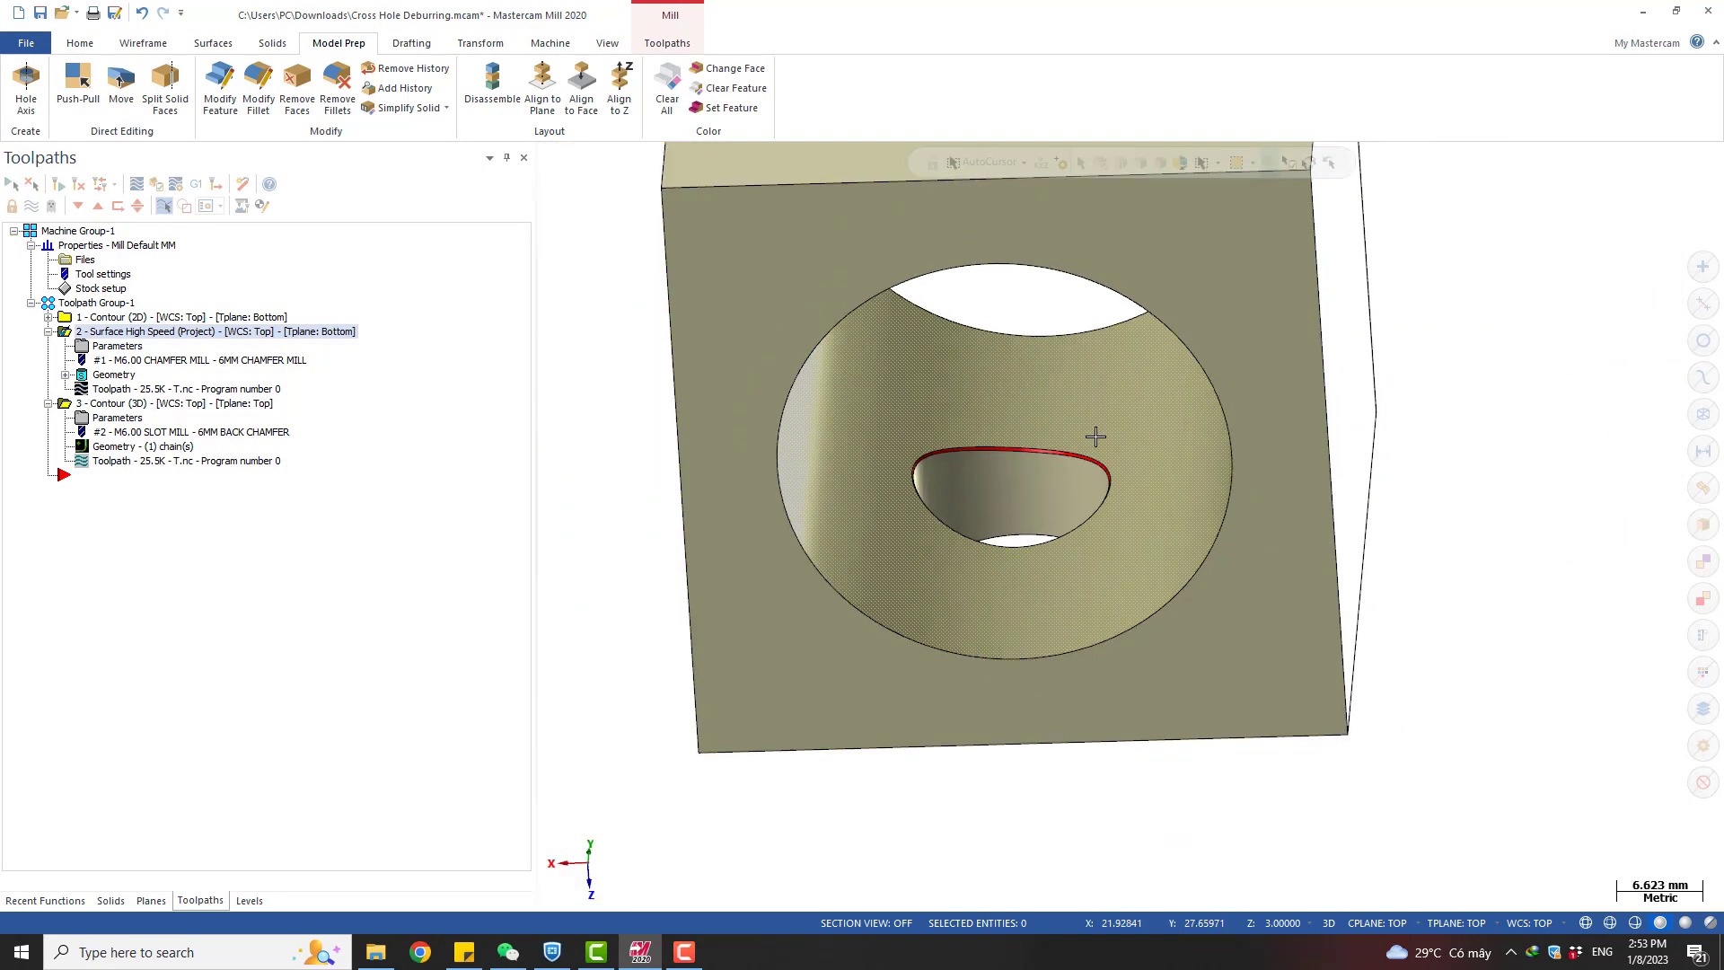
scroll(1342, 576, "down", 2)
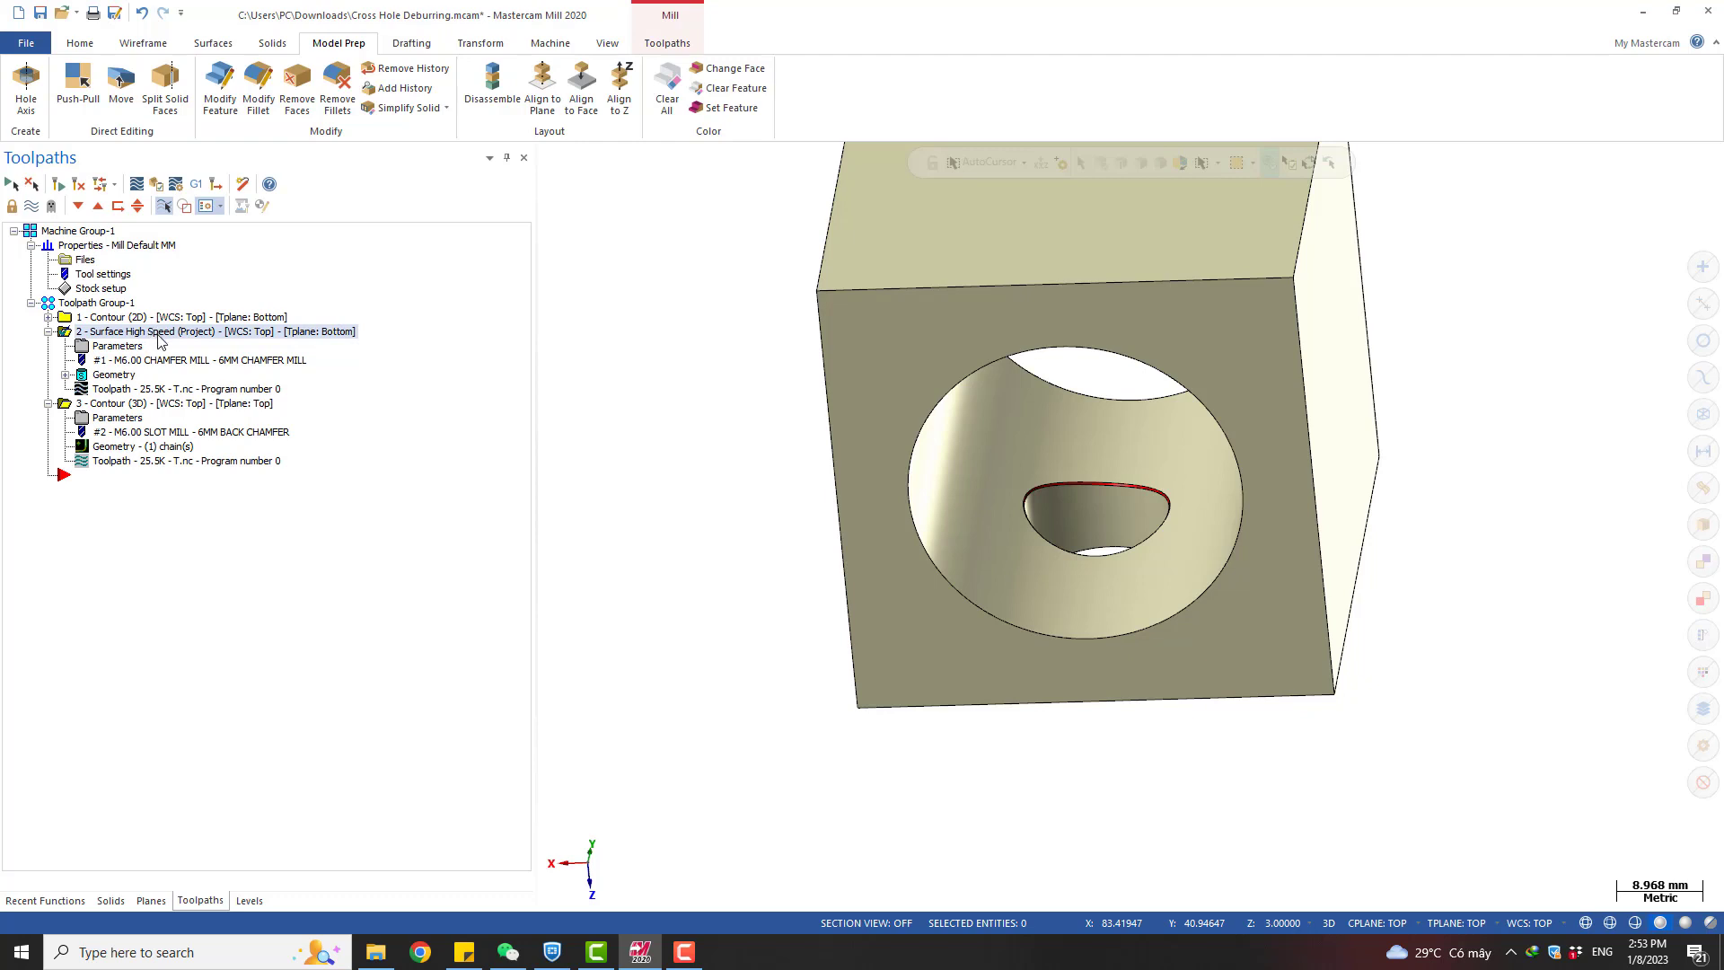
Replace the machining geometry of the Surface High Speed (Project) operation with only the chamfer face on the cross hole's edge
left_click(114, 347)
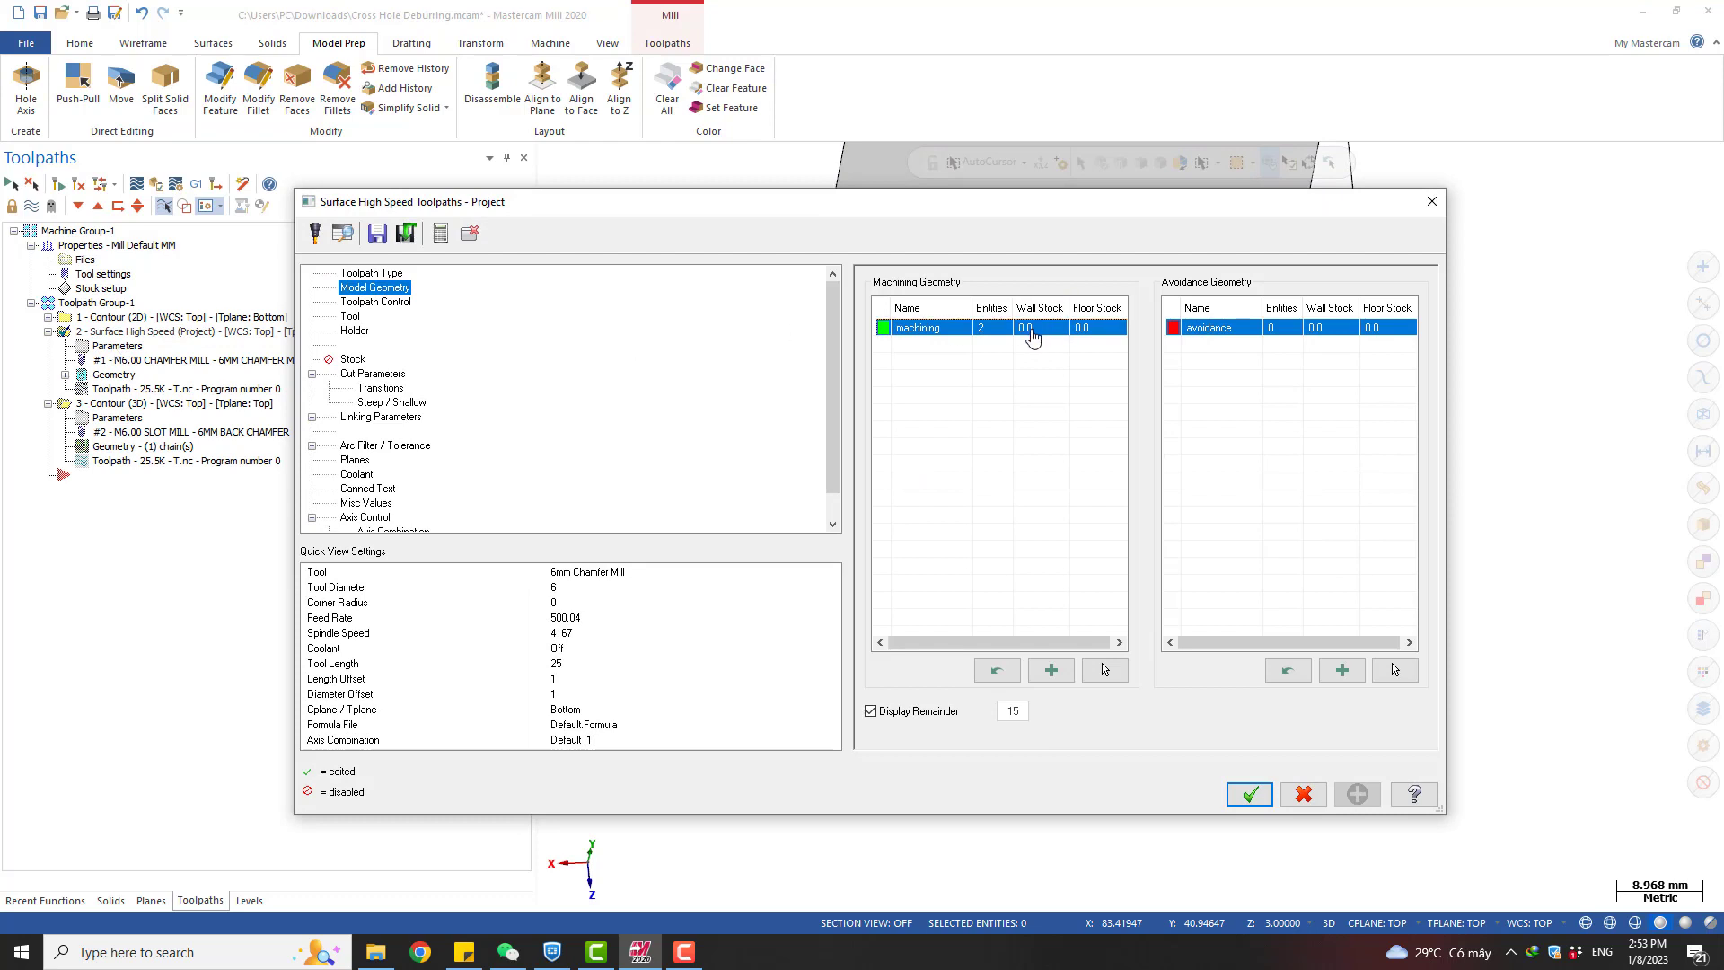
right_click(986, 338)
left_click(1105, 670)
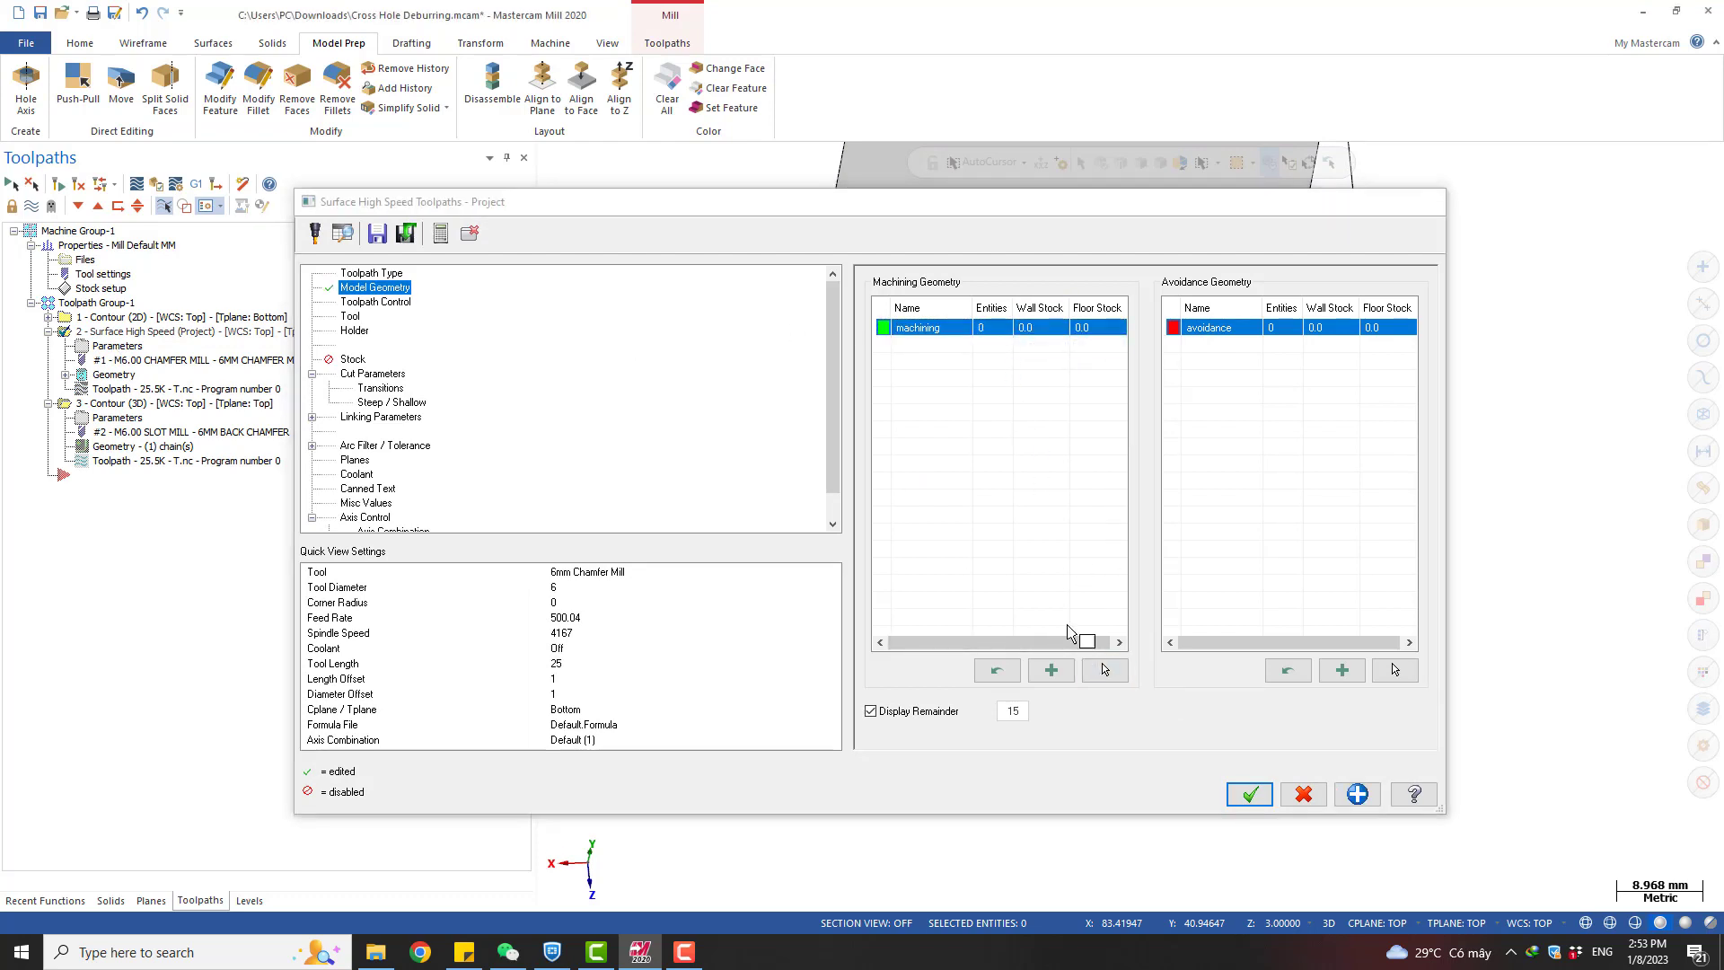
scroll(1054, 500, "up", 6)
left_click(1106, 469)
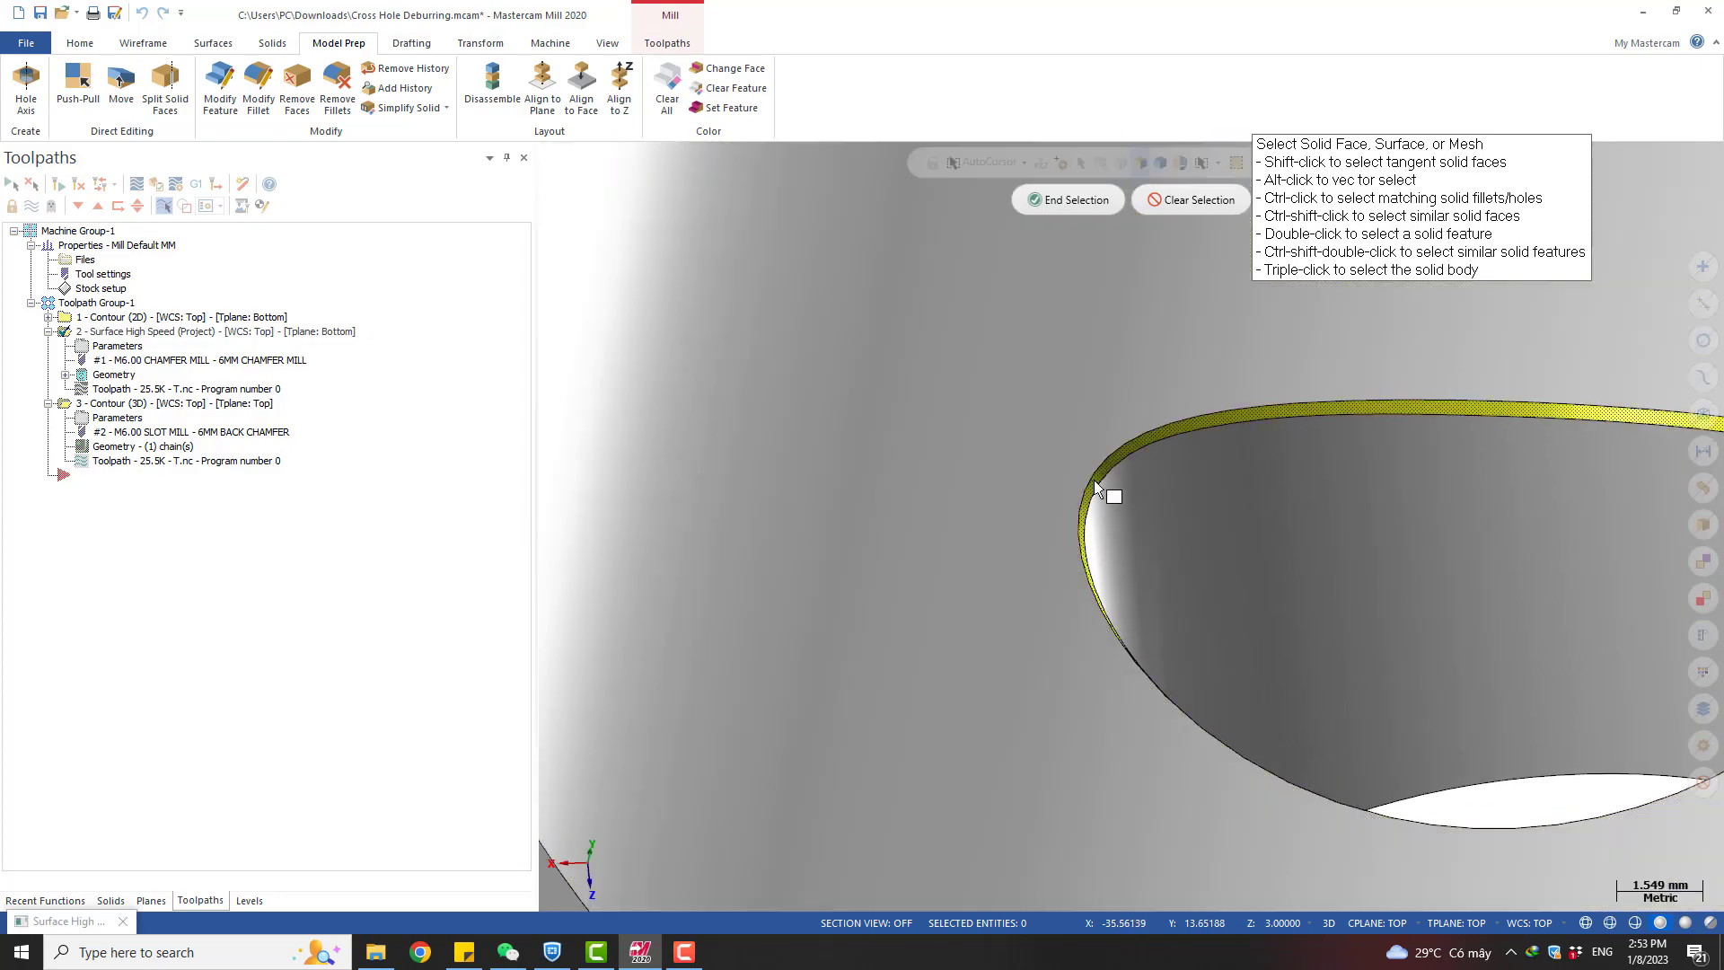
scroll(962, 516, "down", 3)
scroll(945, 525, "down", 3)
scroll(1077, 500, "up", 4)
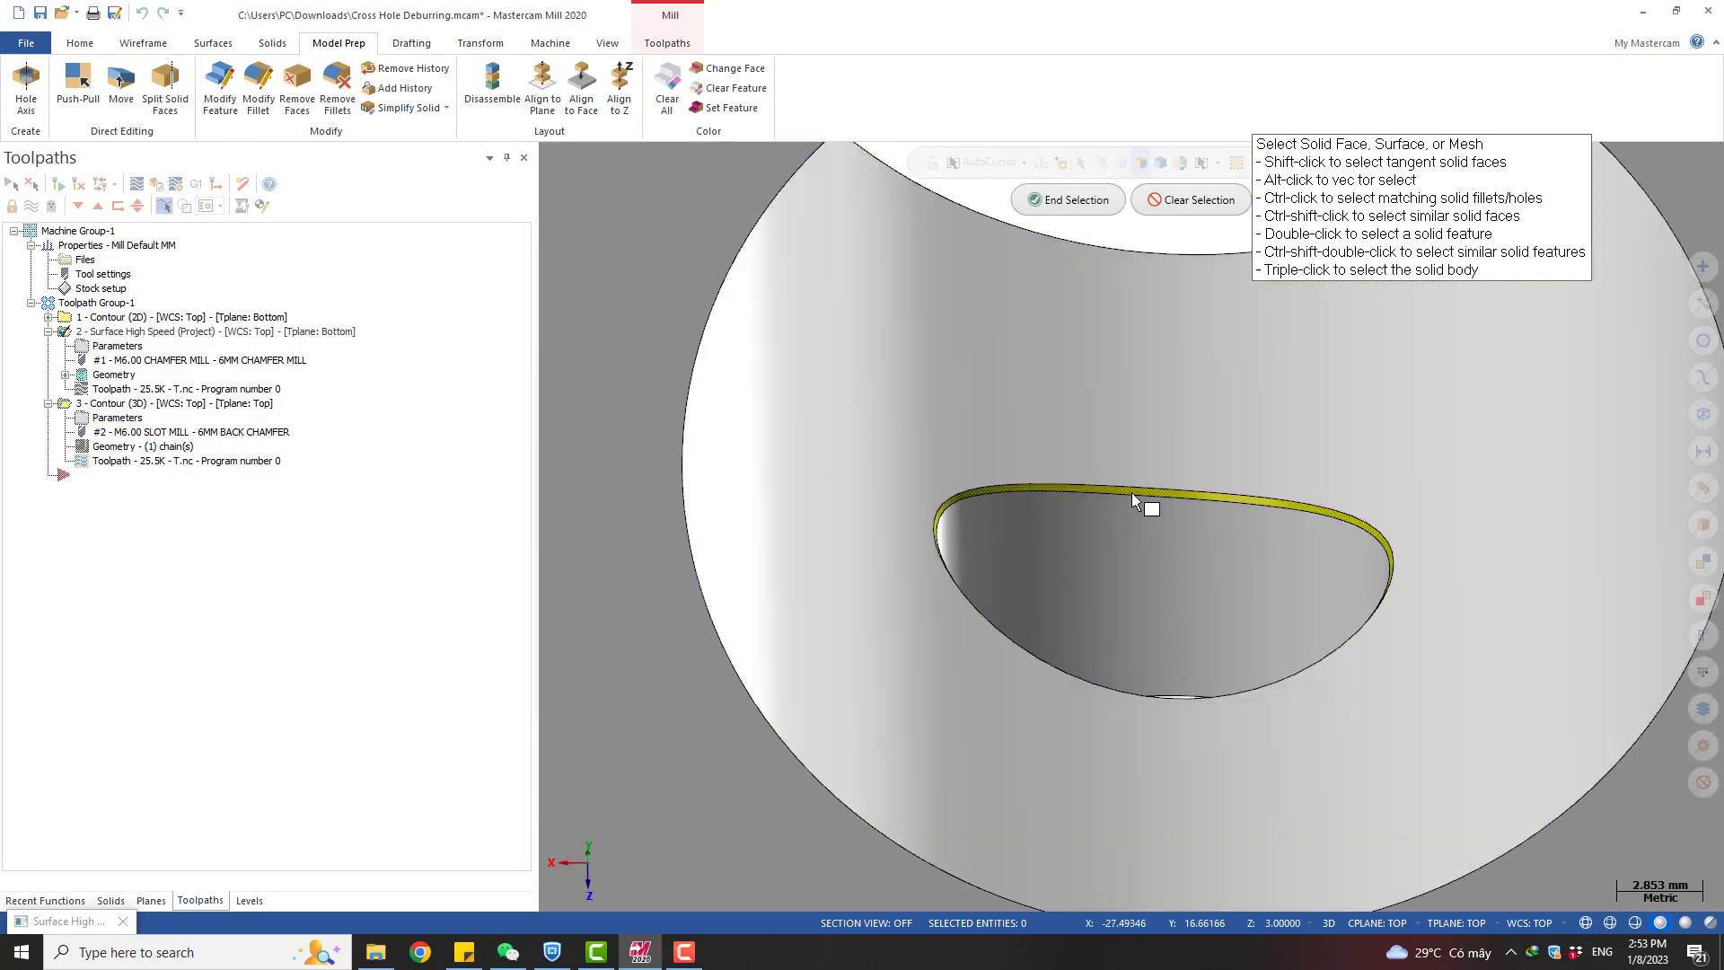
left_click(1060, 202)
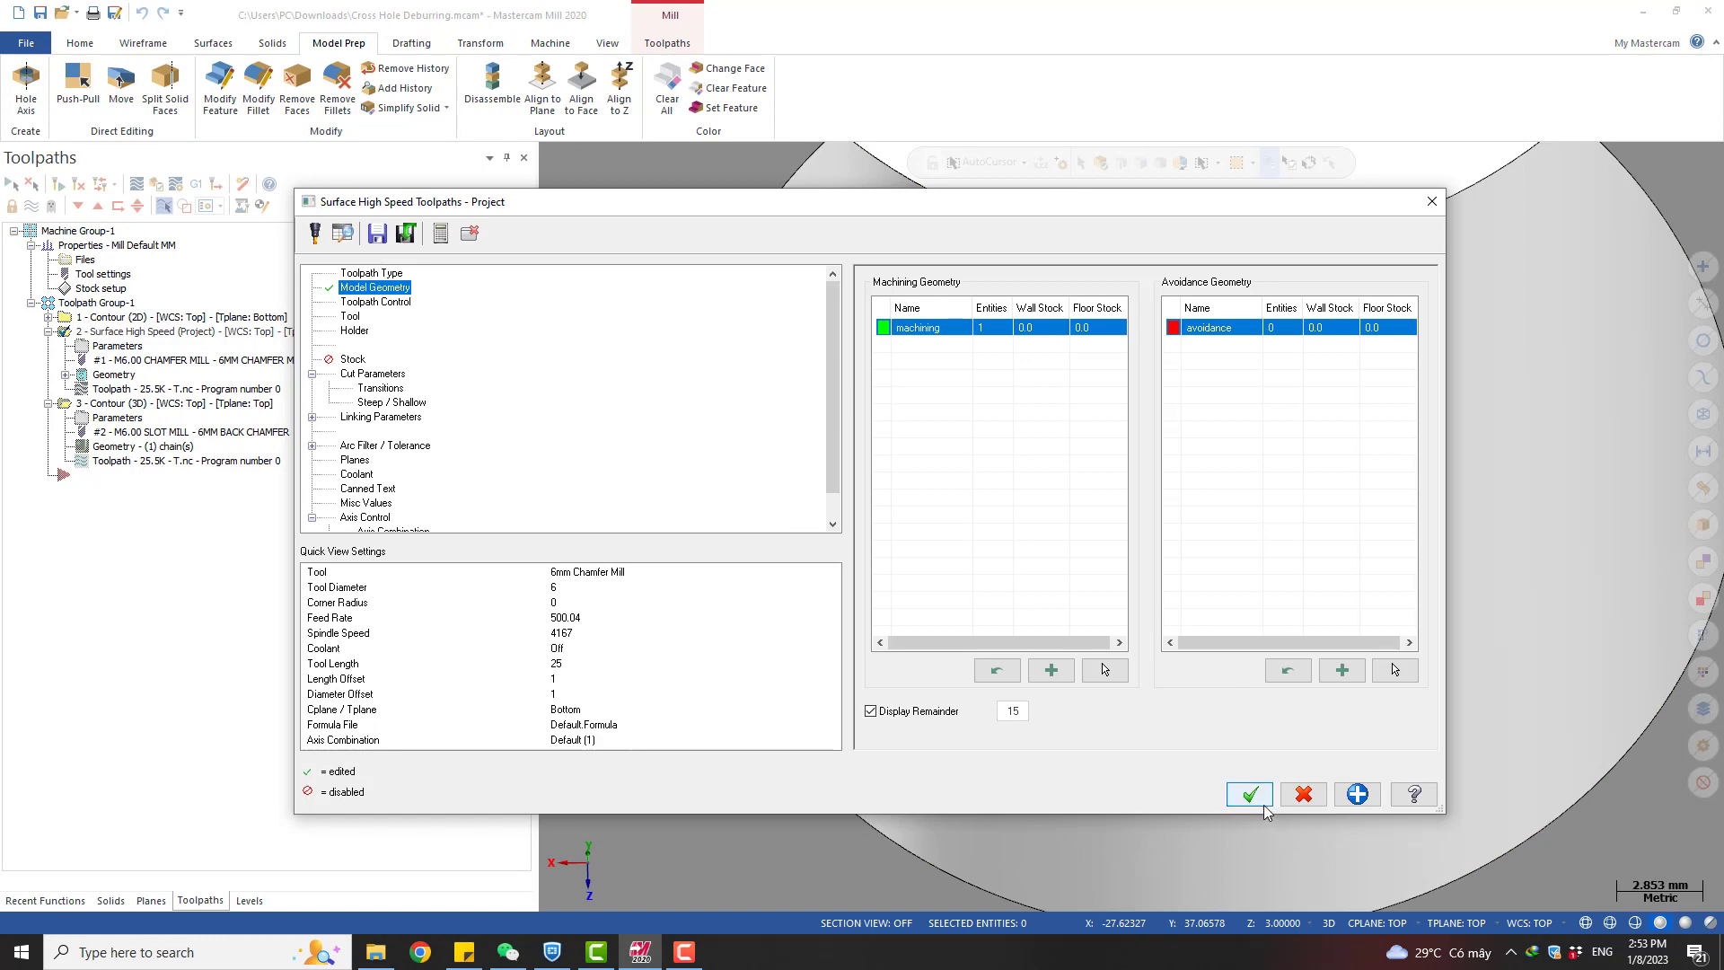
Examine the 6mm Chamfer Mill's definition, then accept the Project operation's parameters and regenerate its toolpath
left_click(351, 316)
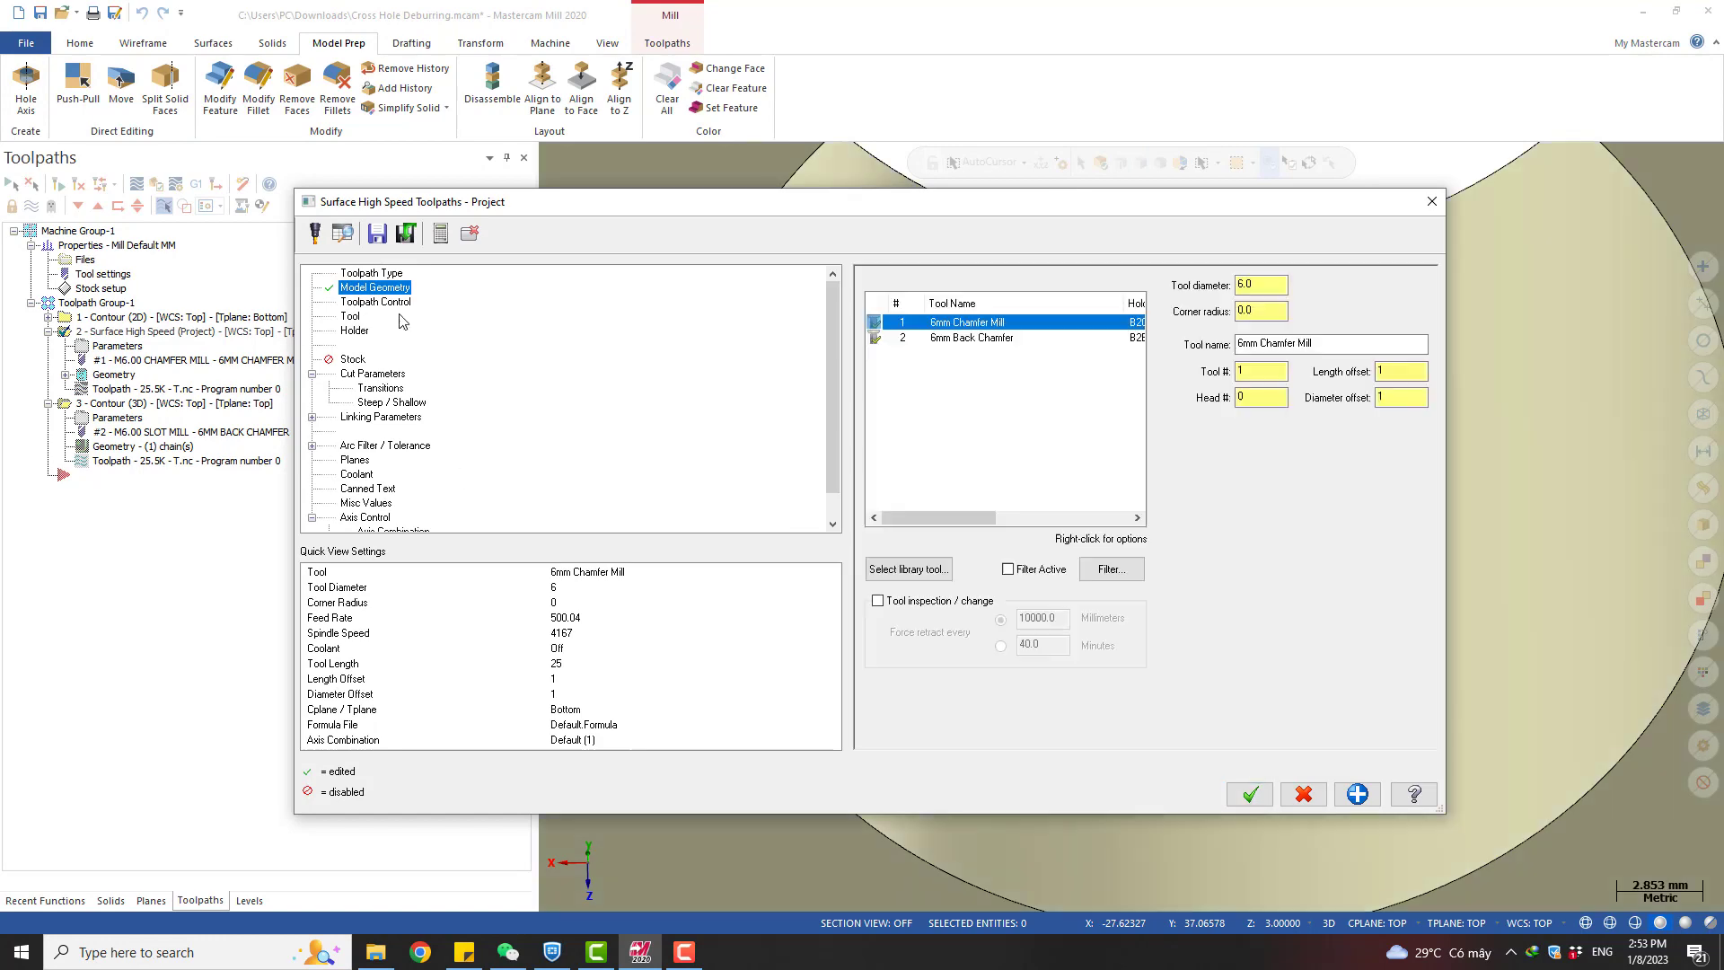
double_click(960, 323)
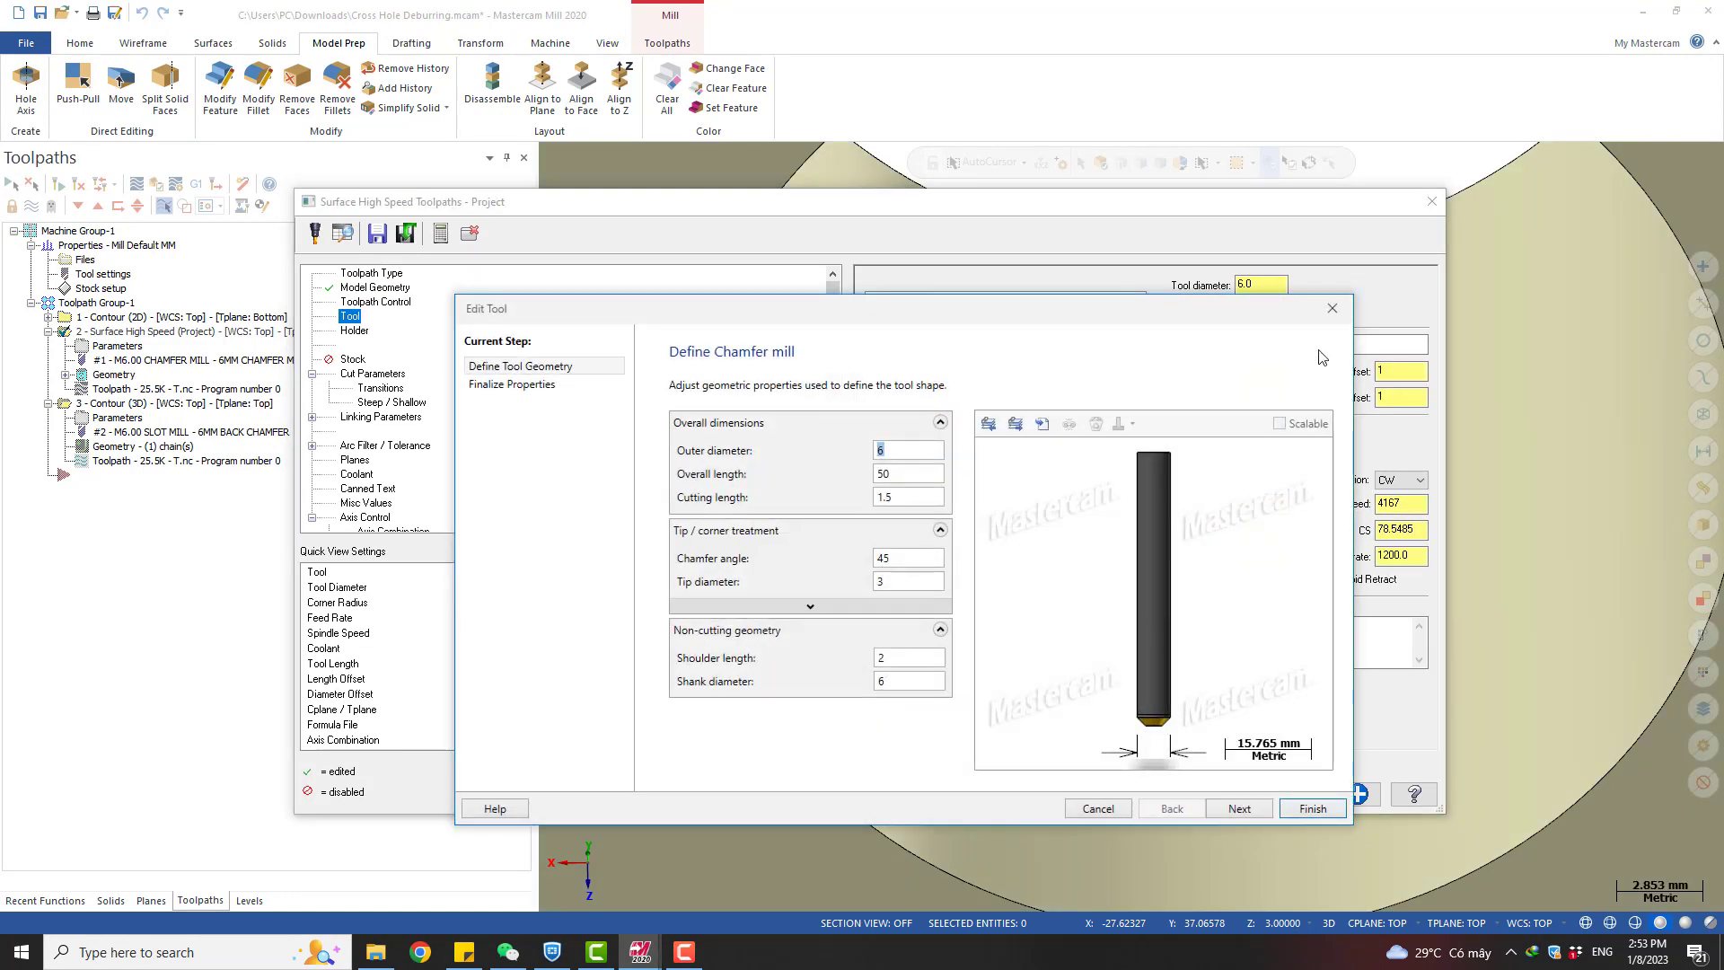
left_click(1332, 308)
left_click(1261, 801)
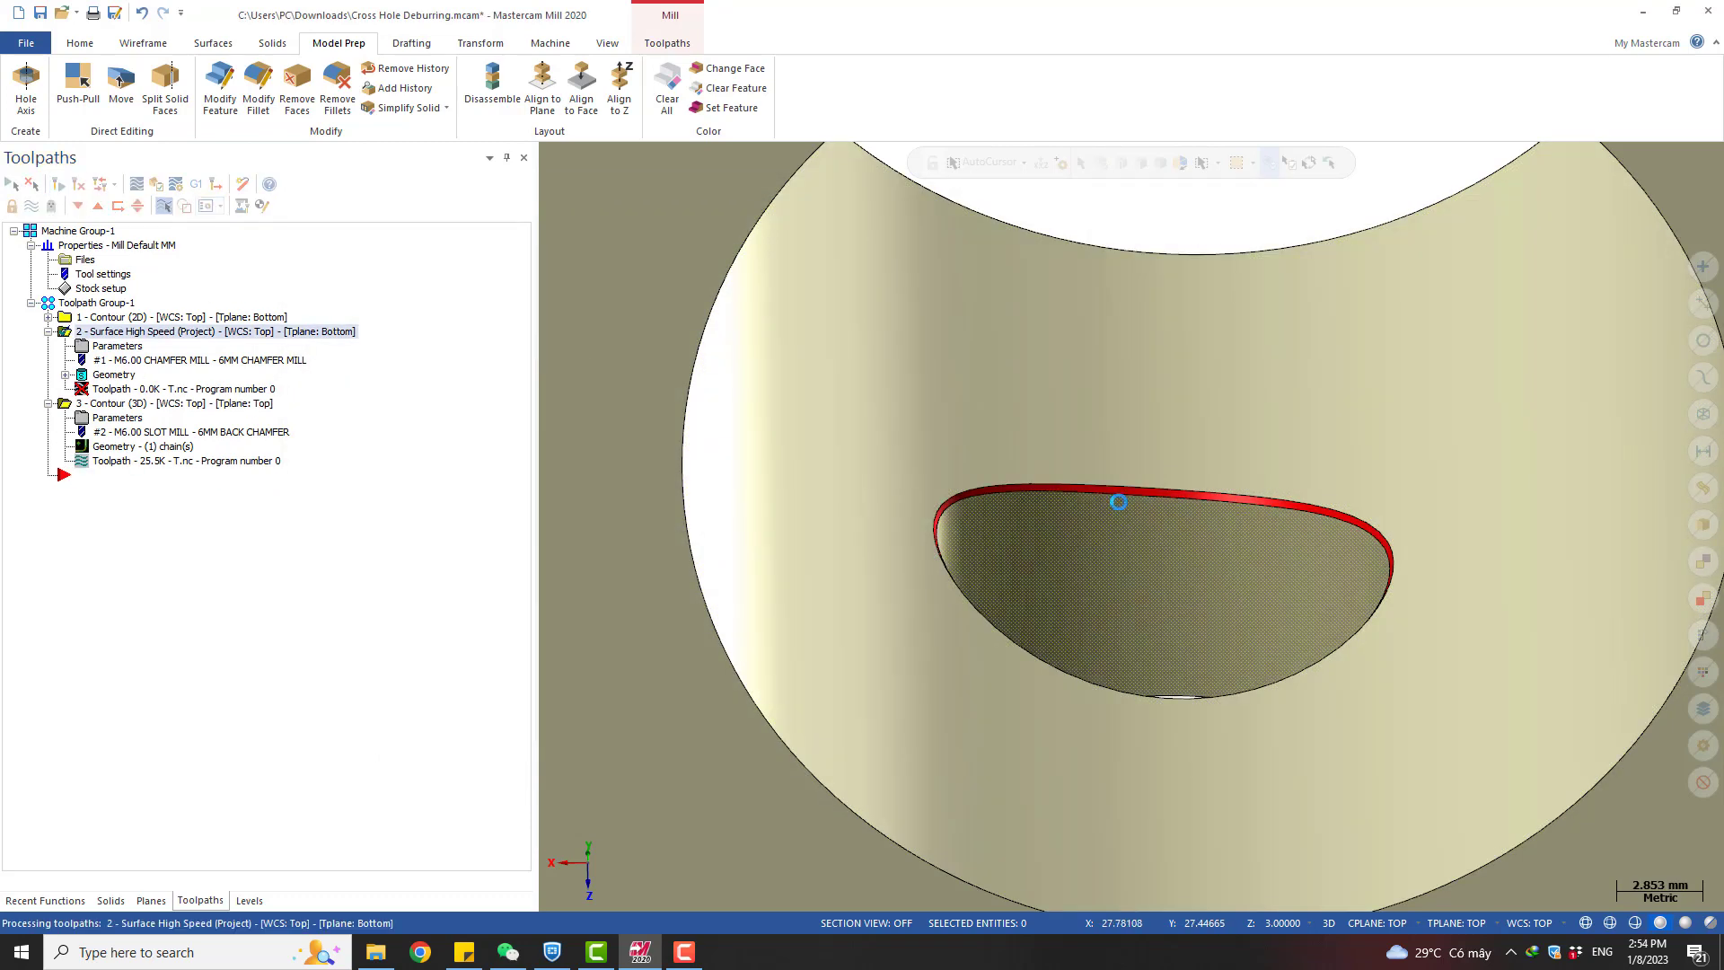
Backplot the projected toolpath and examine the chamfer mill's contact with the red edge up close
scroll(1069, 498, "down", 4)
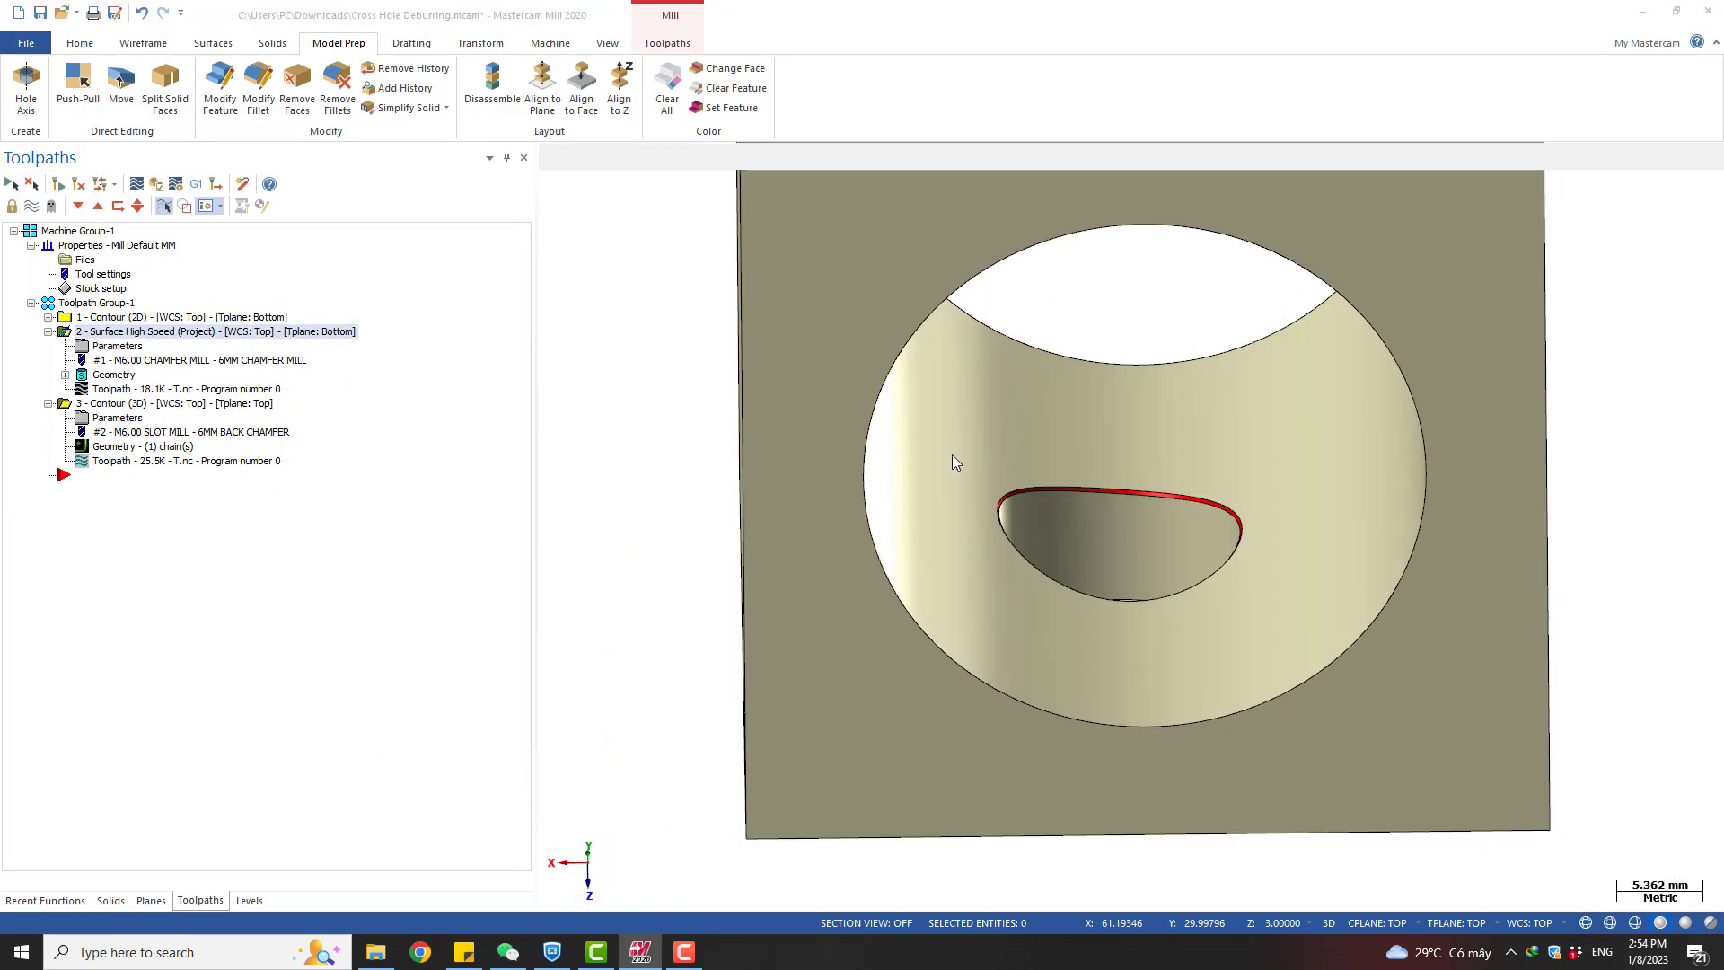
key("alt+t")
scroll(1069, 538, "up", 7)
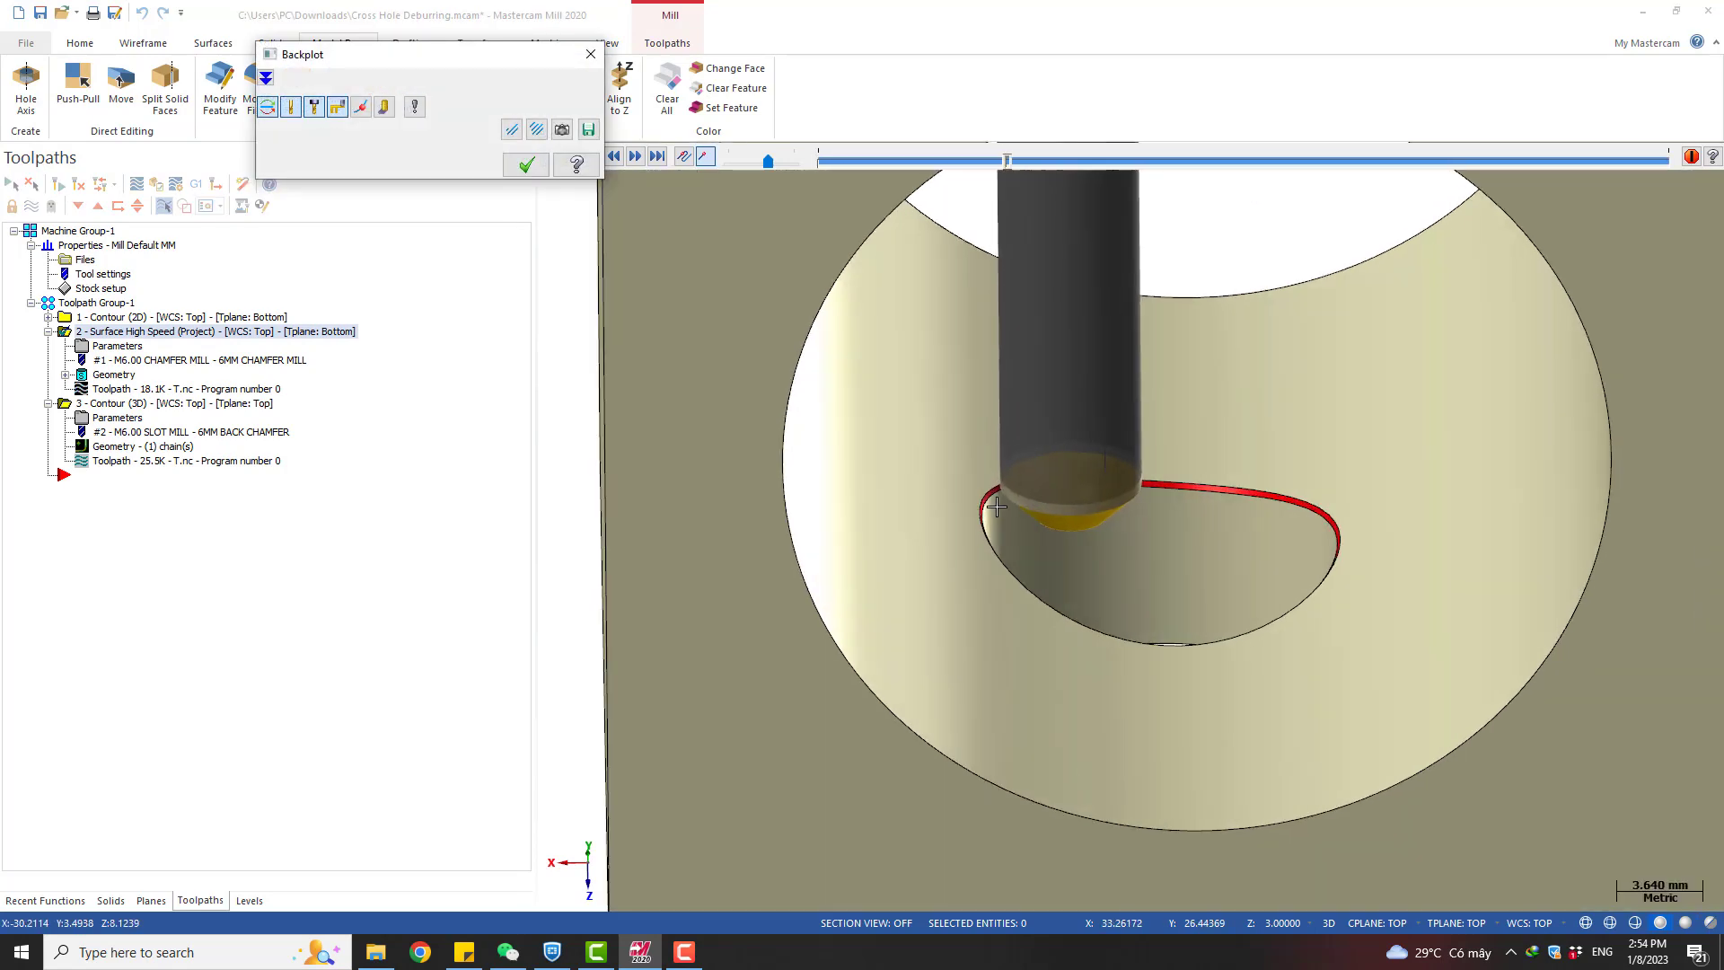
scroll(960, 461, "up", 6)
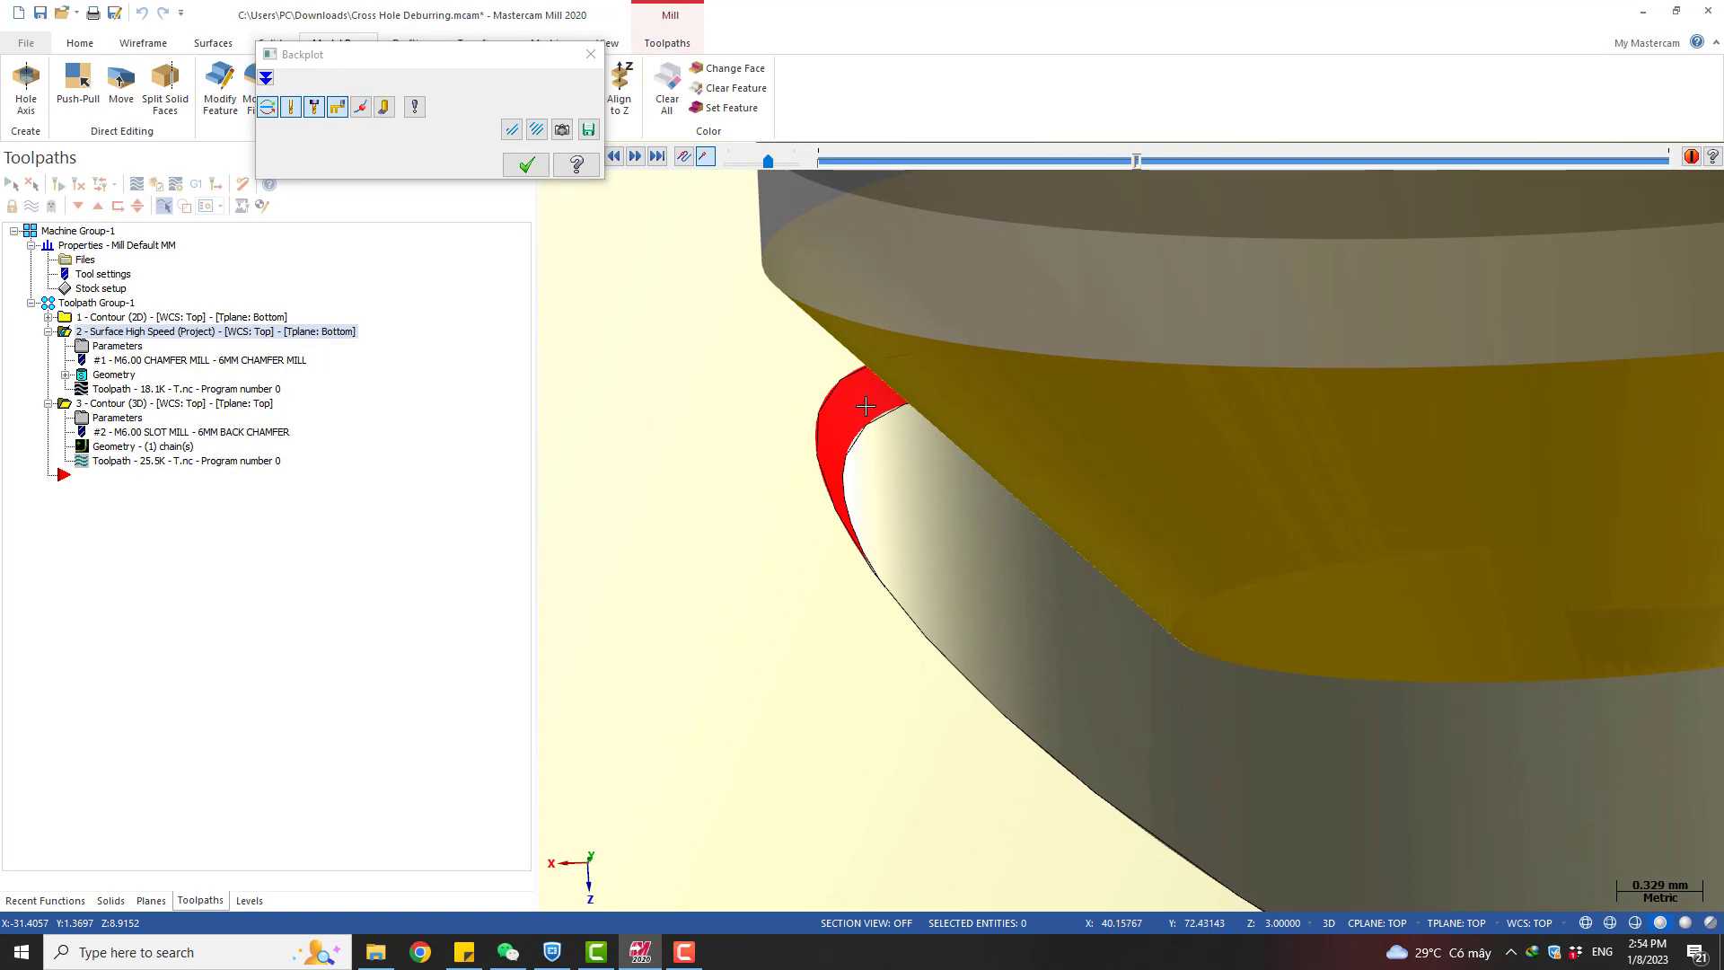
scroll(864, 412, "down", 6)
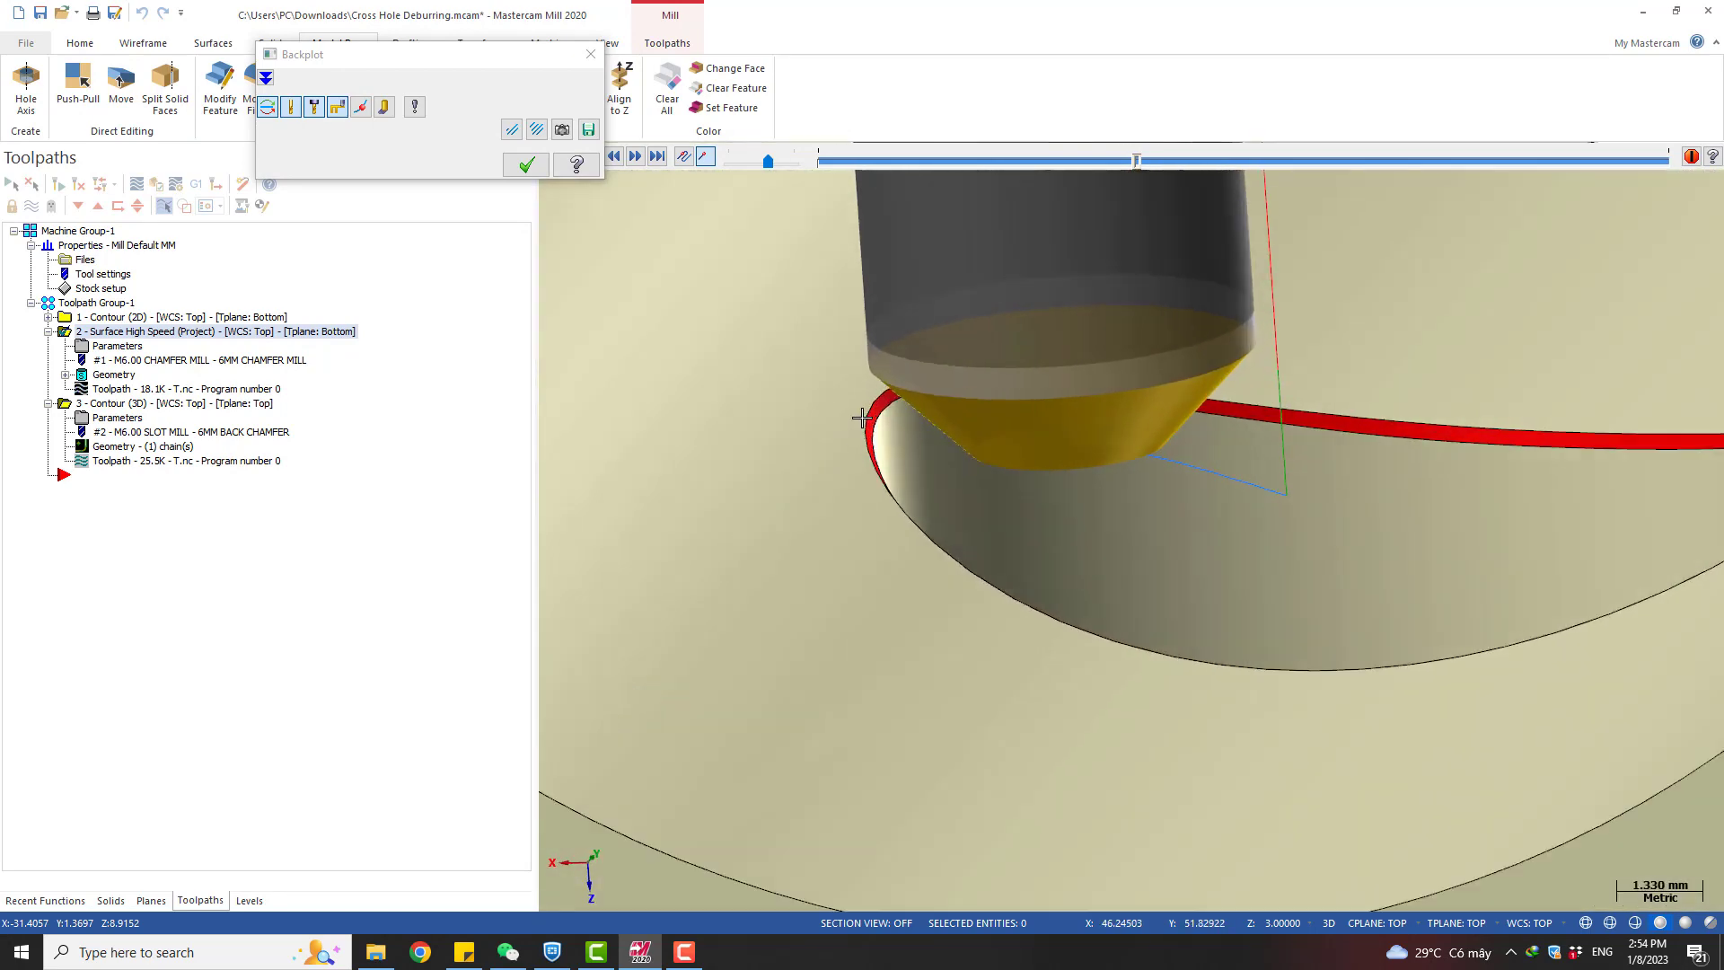
scroll(862, 418, "down", 4)
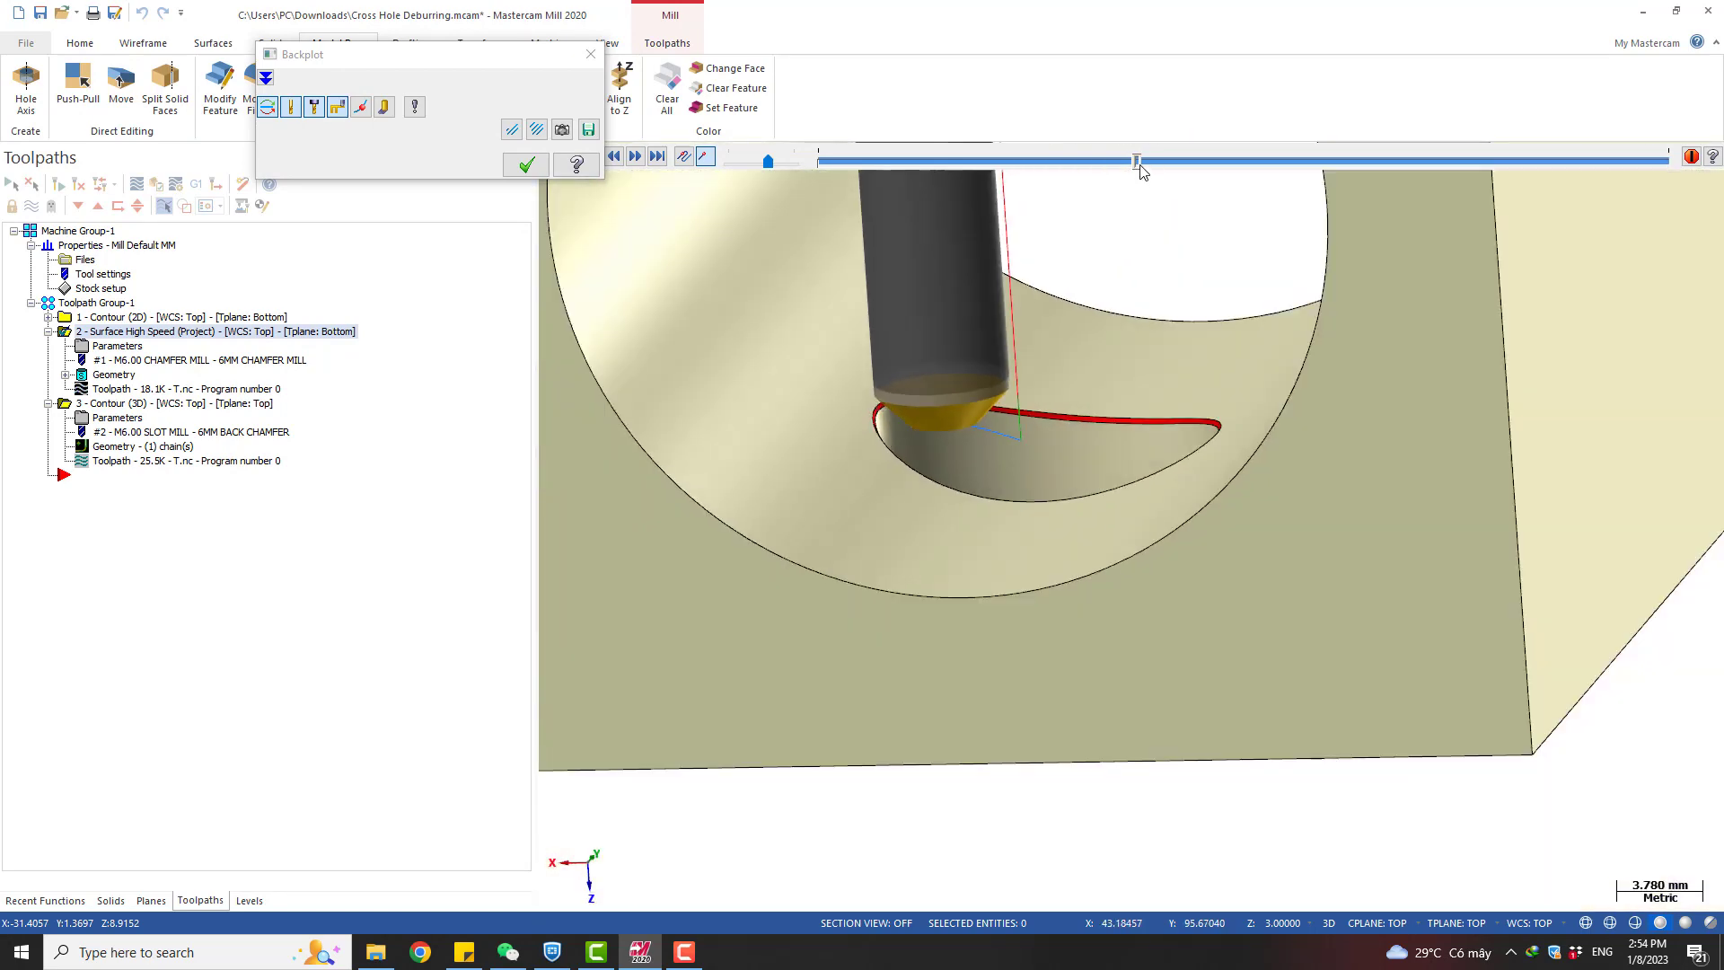
Run the backplot to the end, examine the complete projected path inside the cross hole, and close the backplot
left_click_drag(1137, 163, 1657, 162)
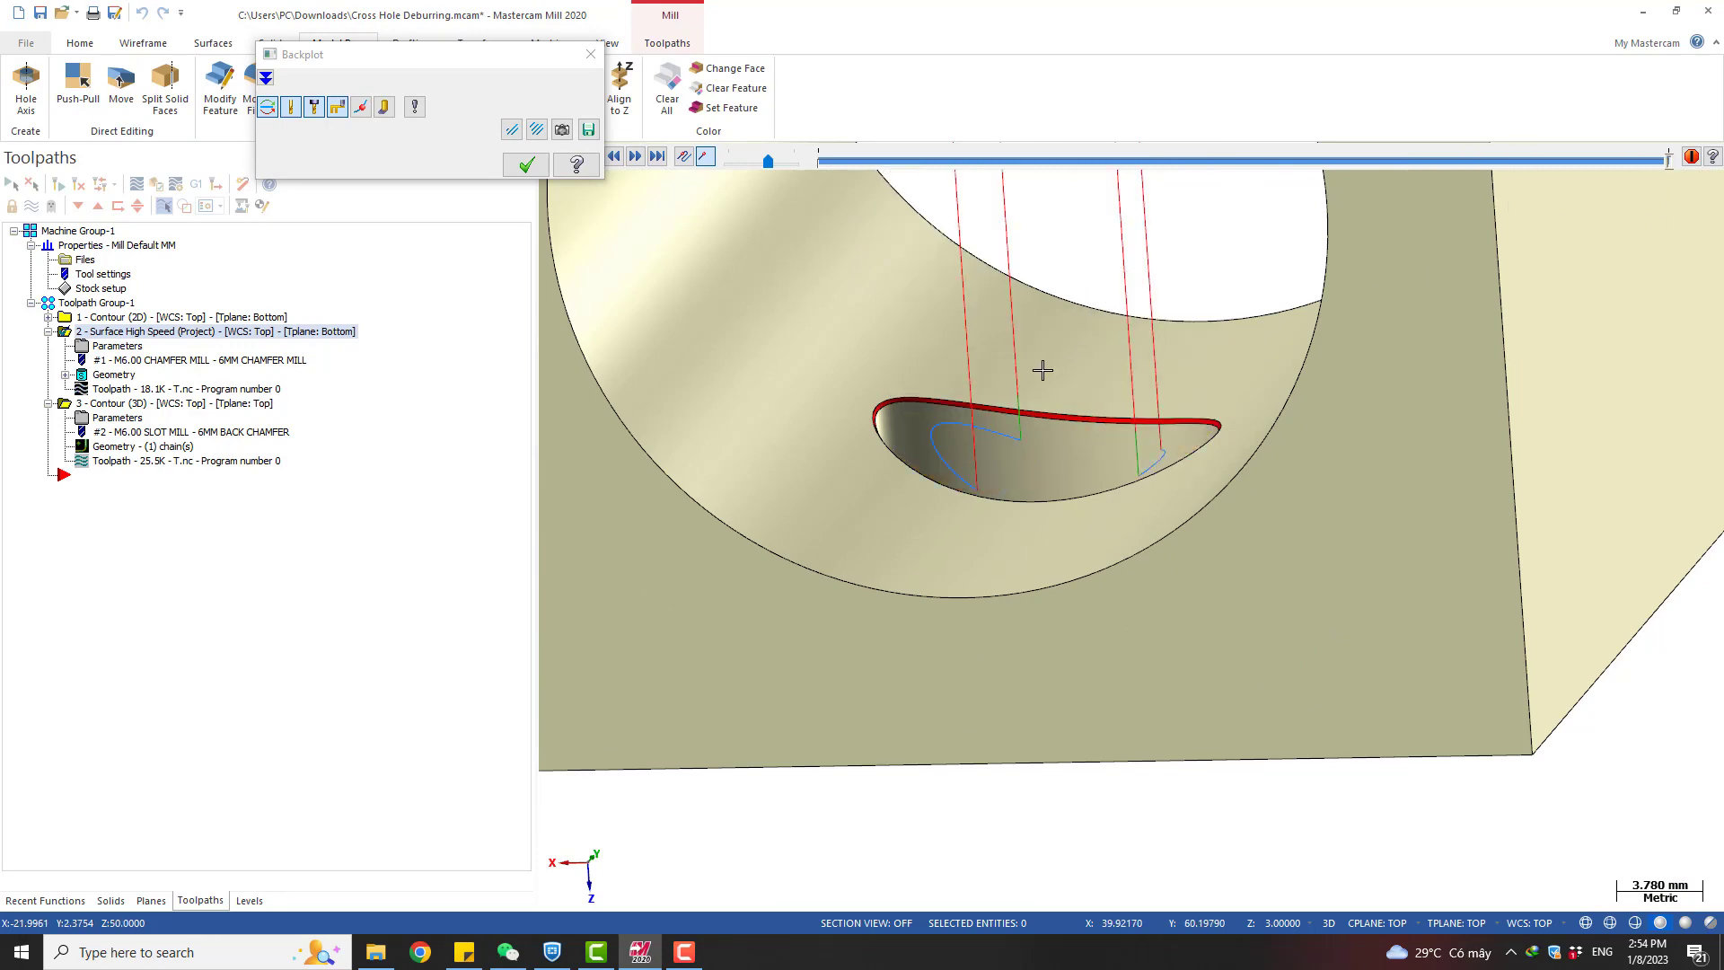
middle_click_drag(1042, 370, 1049, 419)
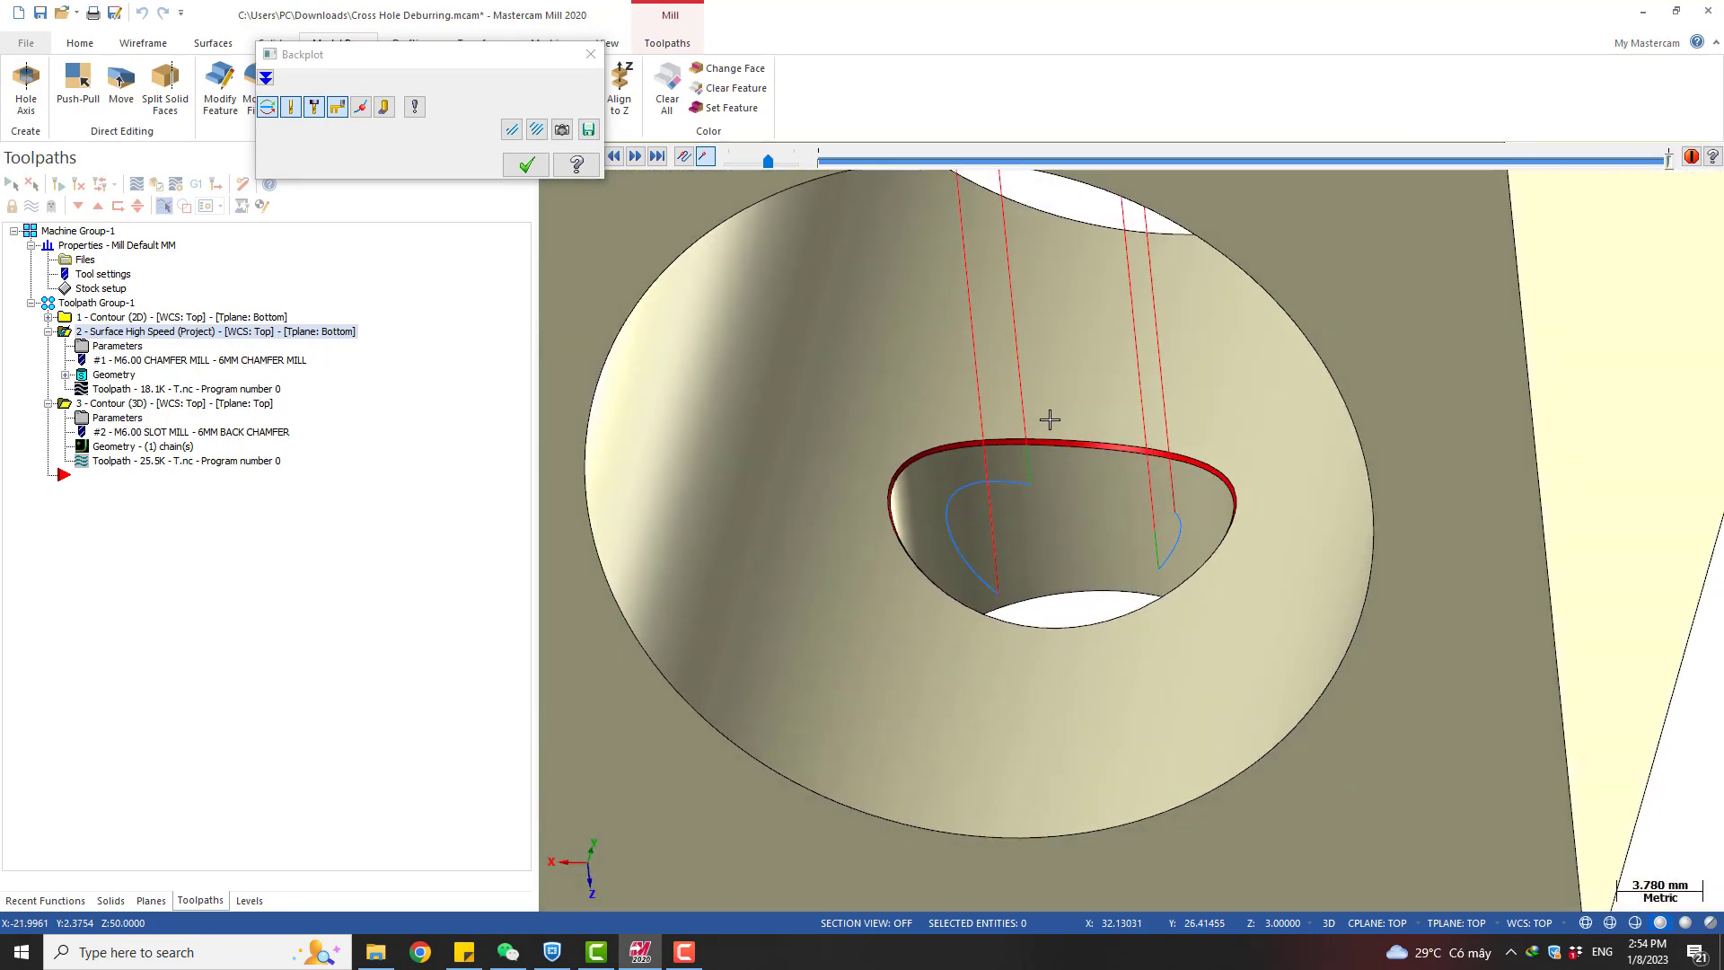
scroll(1066, 406, "down", 3)
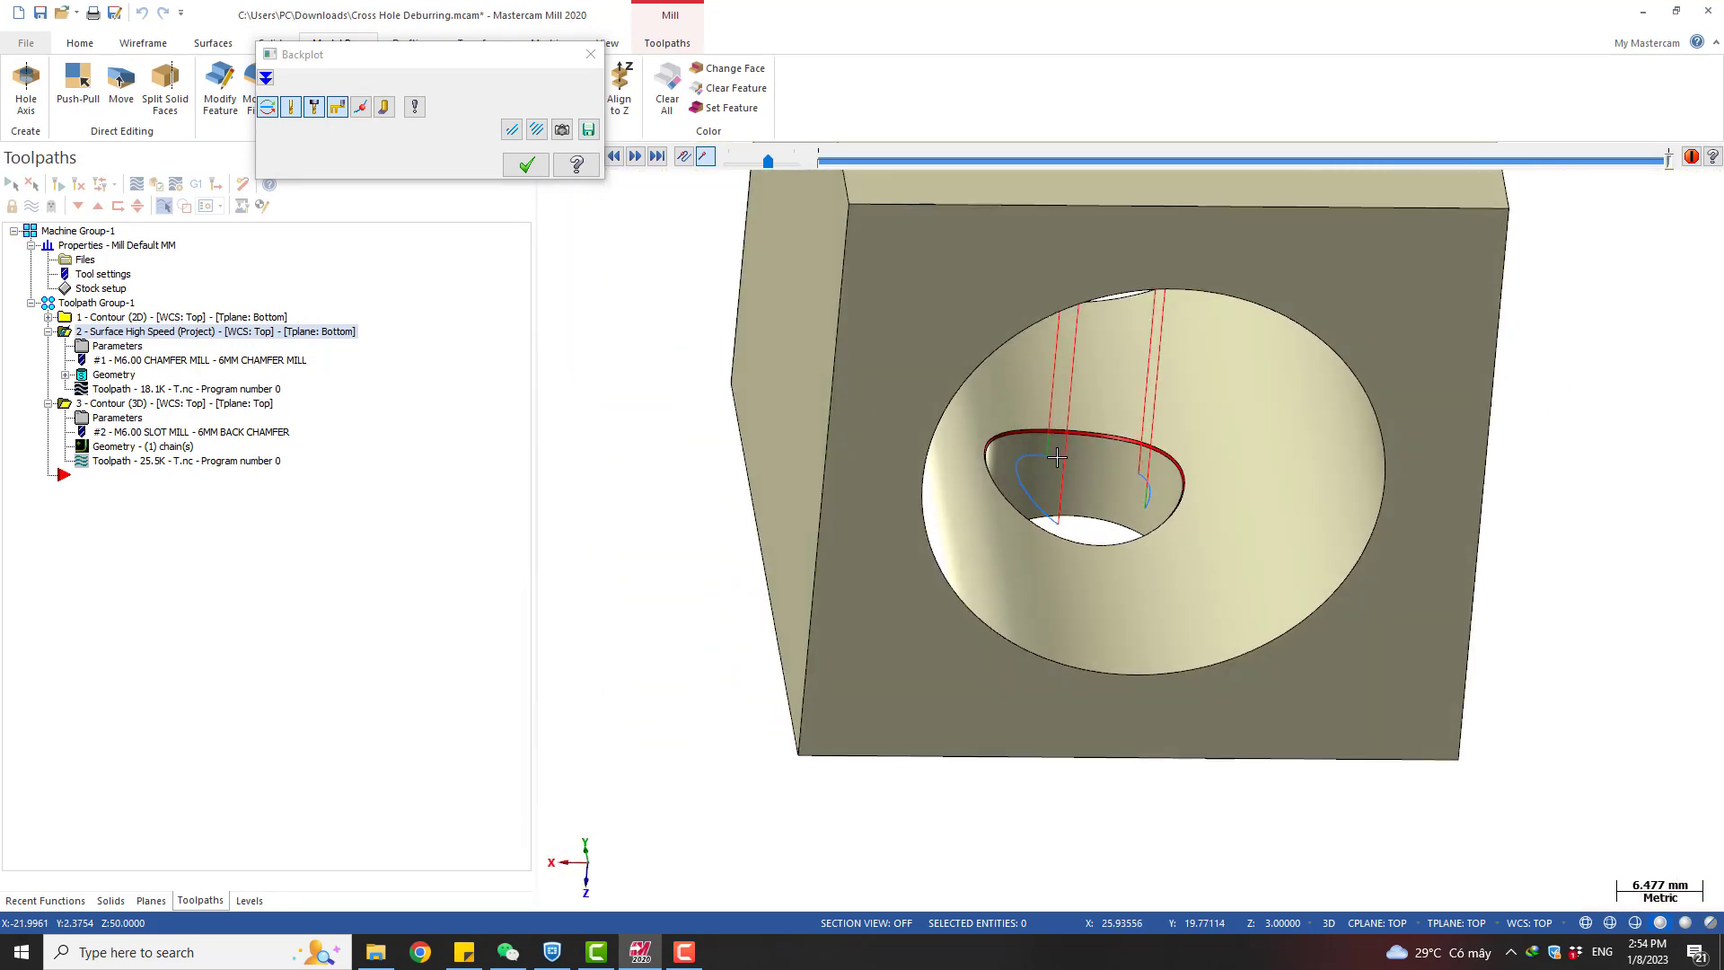
left_click(535, 173)
scroll(1059, 619, "down", 2)
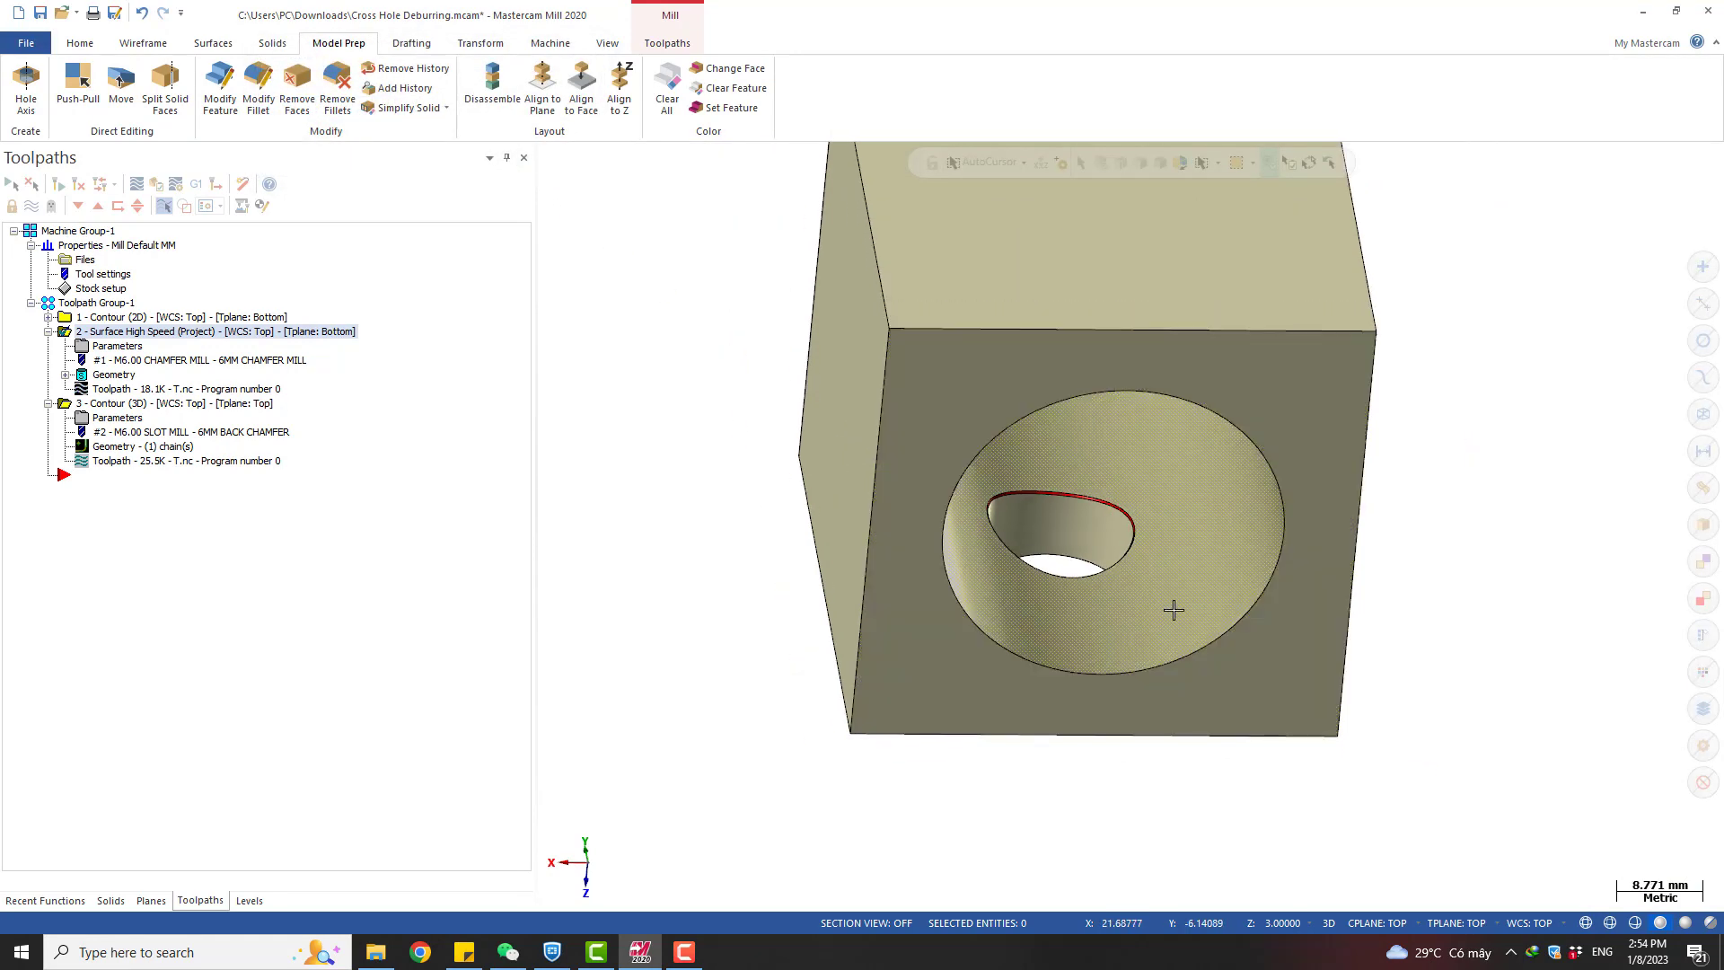
Backplot the projected toolpath once more and examine the cross hole from inside the bore and from the block's outer face
middle_click_drag(1174, 608, 1152, 594)
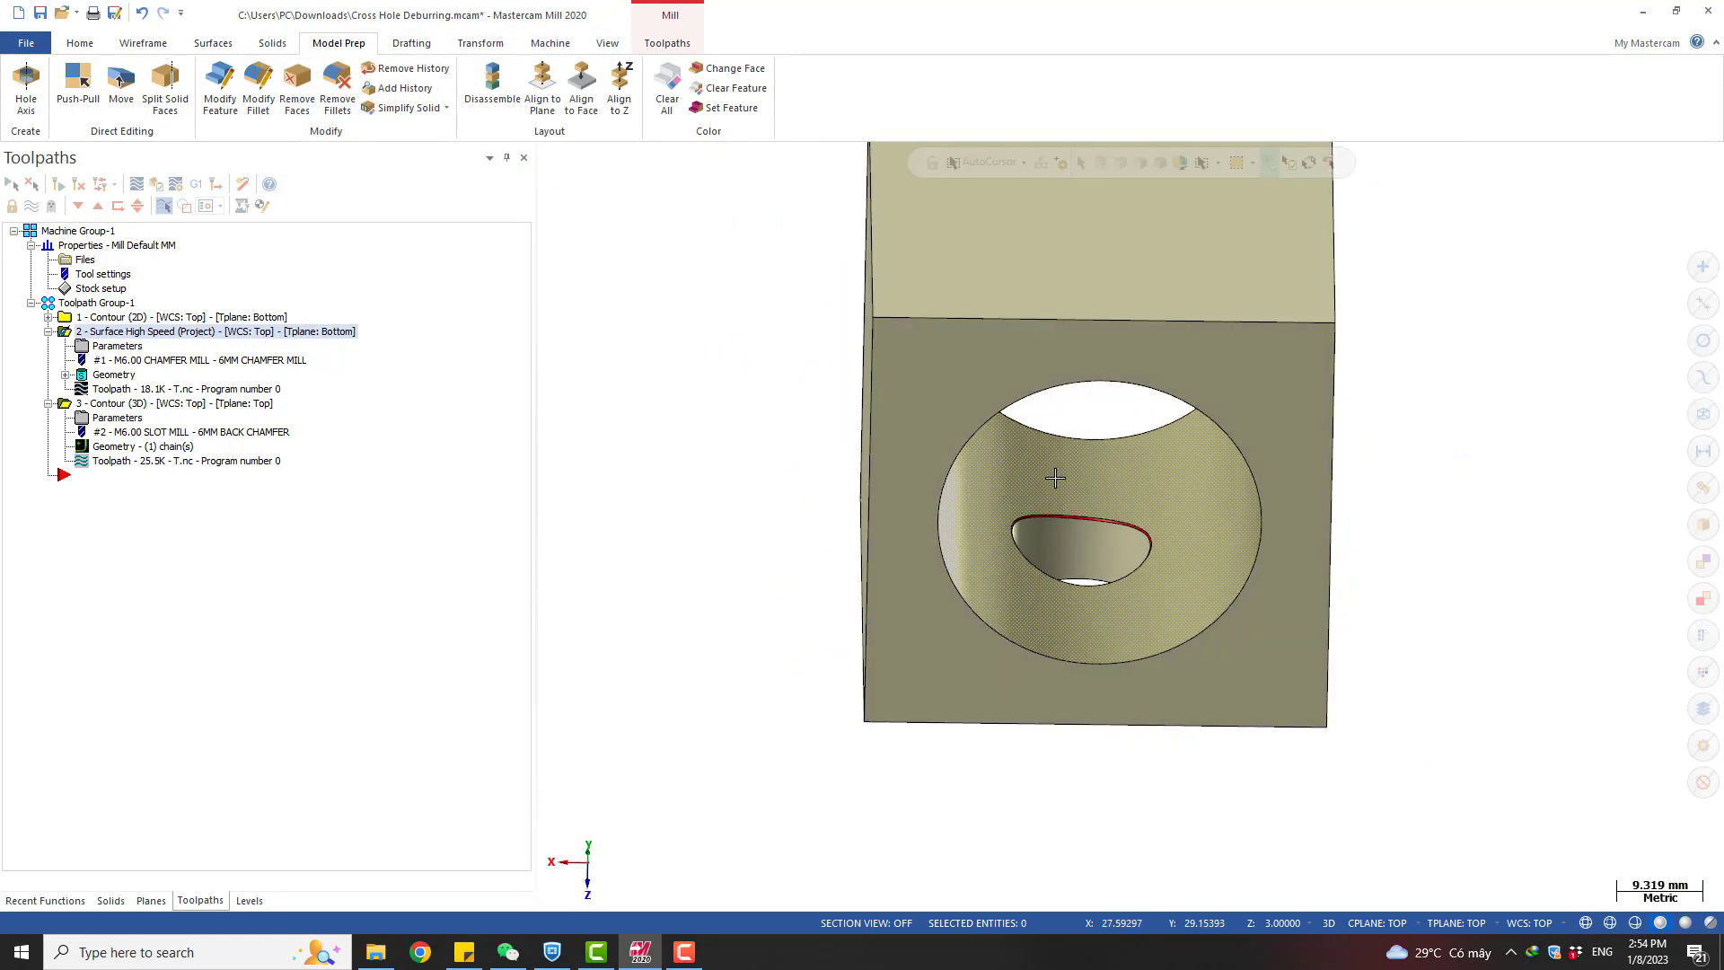
middle_click_drag(1055, 477, 1100, 462)
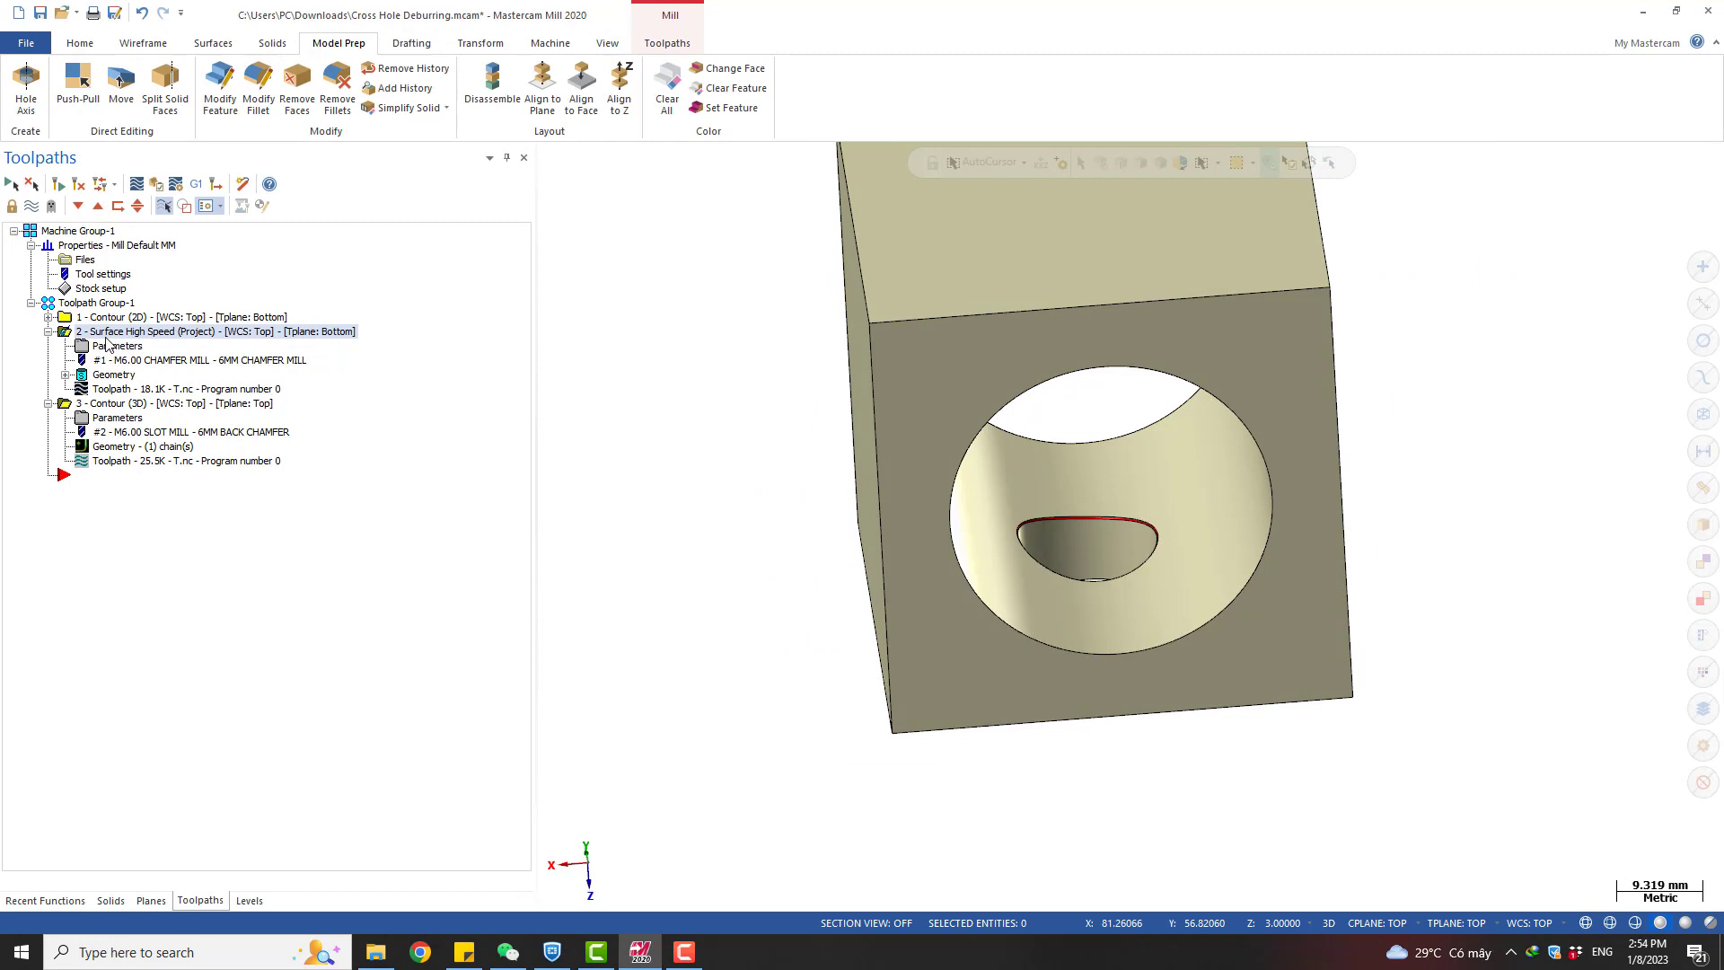
left_click(117, 392)
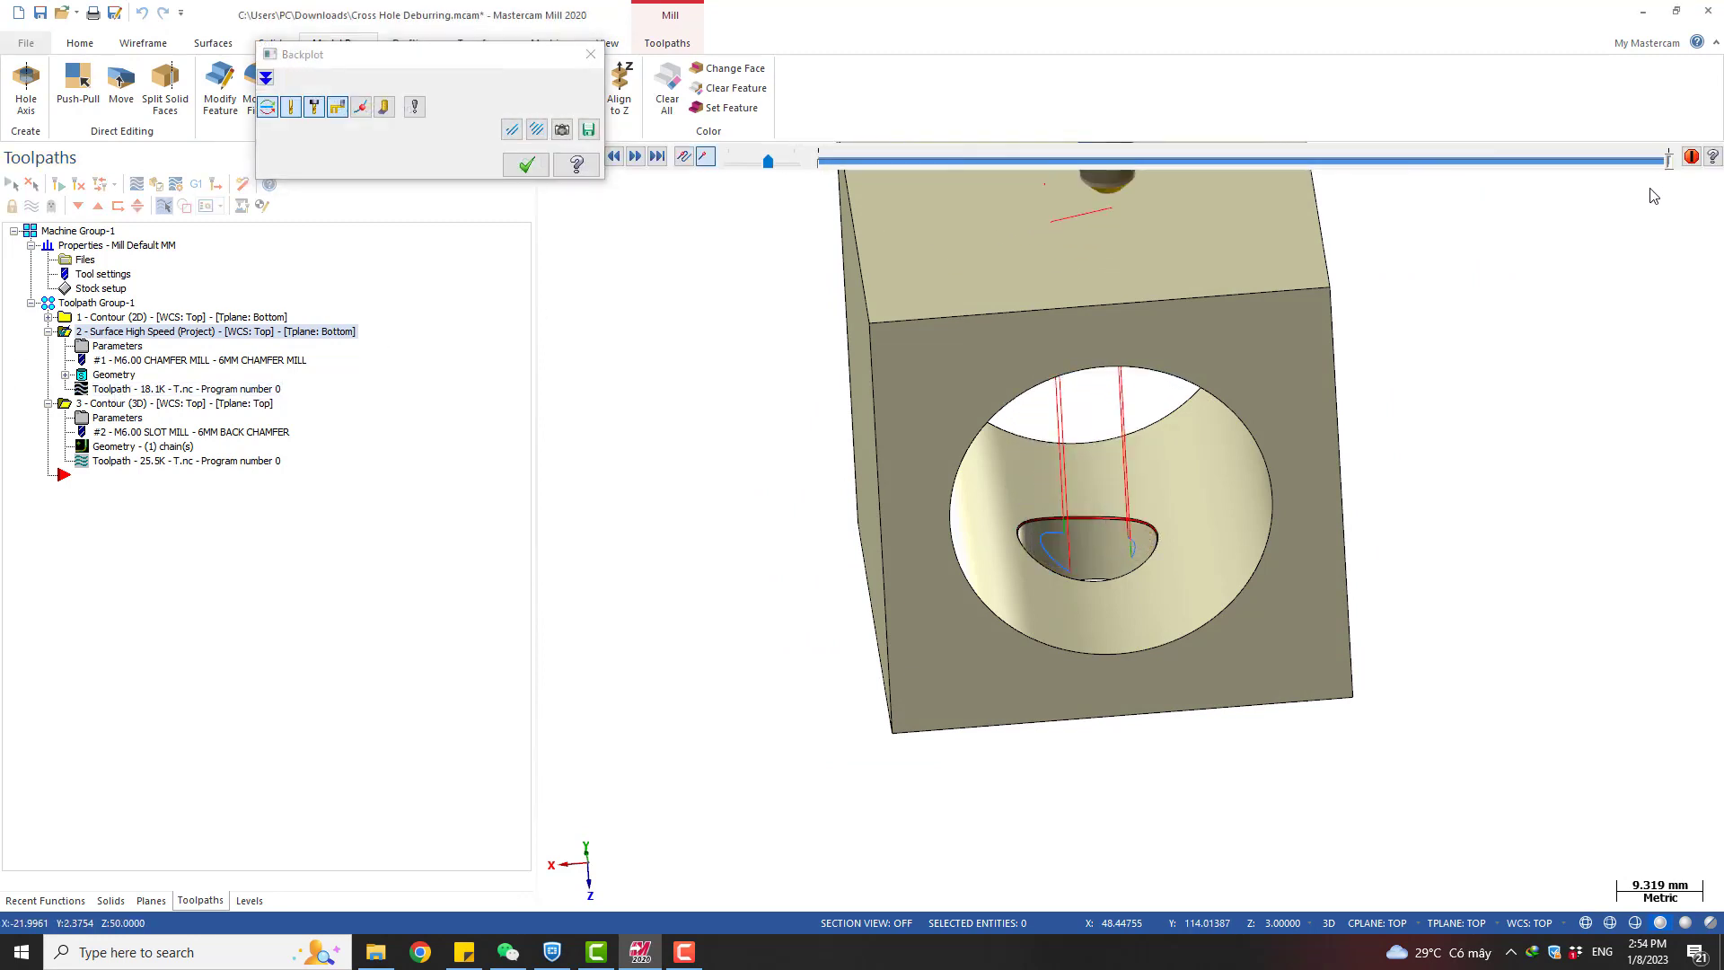
mouse_move(1650, 188)
left_mouse_down()
mouse_move(1405, 208)
mouse_move(1663, 215)
left_mouse_up()
scroll(1124, 558, "up", 2)
middle_click_drag(1124, 558, 1075, 402)
scroll(1076, 548, "down", 2)
key("Escape")
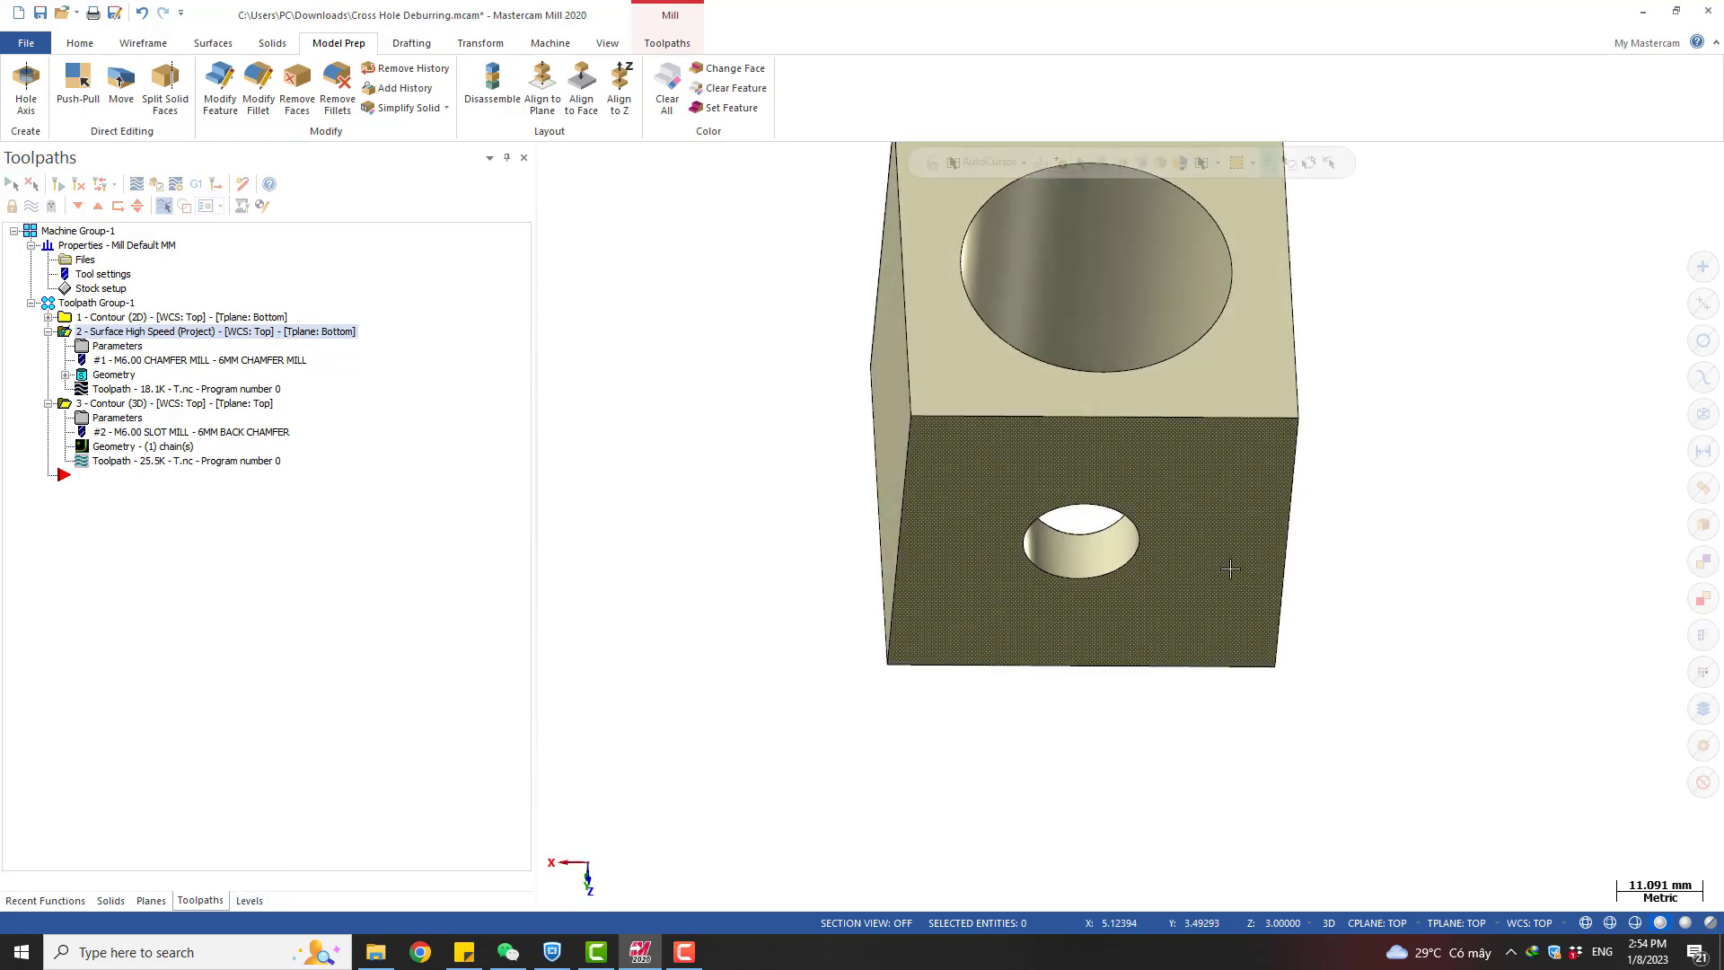
Make level 5, Patch Surface, active and delete the green patch covering the cross hole on the outer face
scroll(1149, 575, "up", 2)
left_click(223, 50)
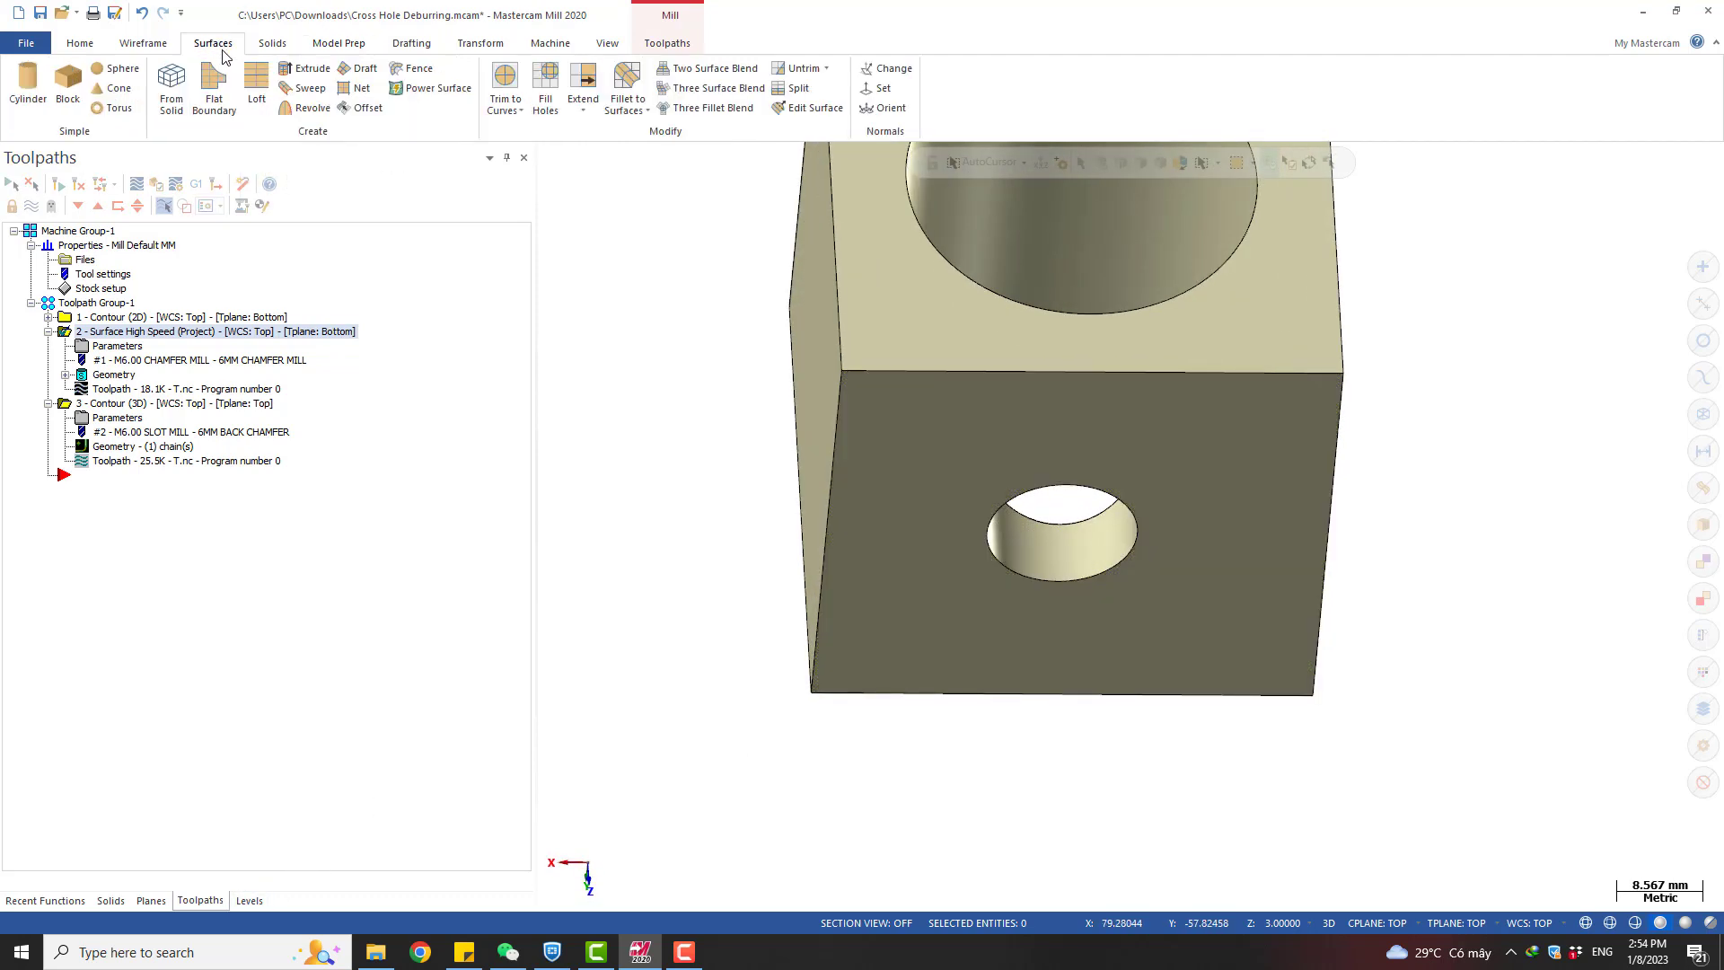
left_click(151, 900)
left_click(249, 901)
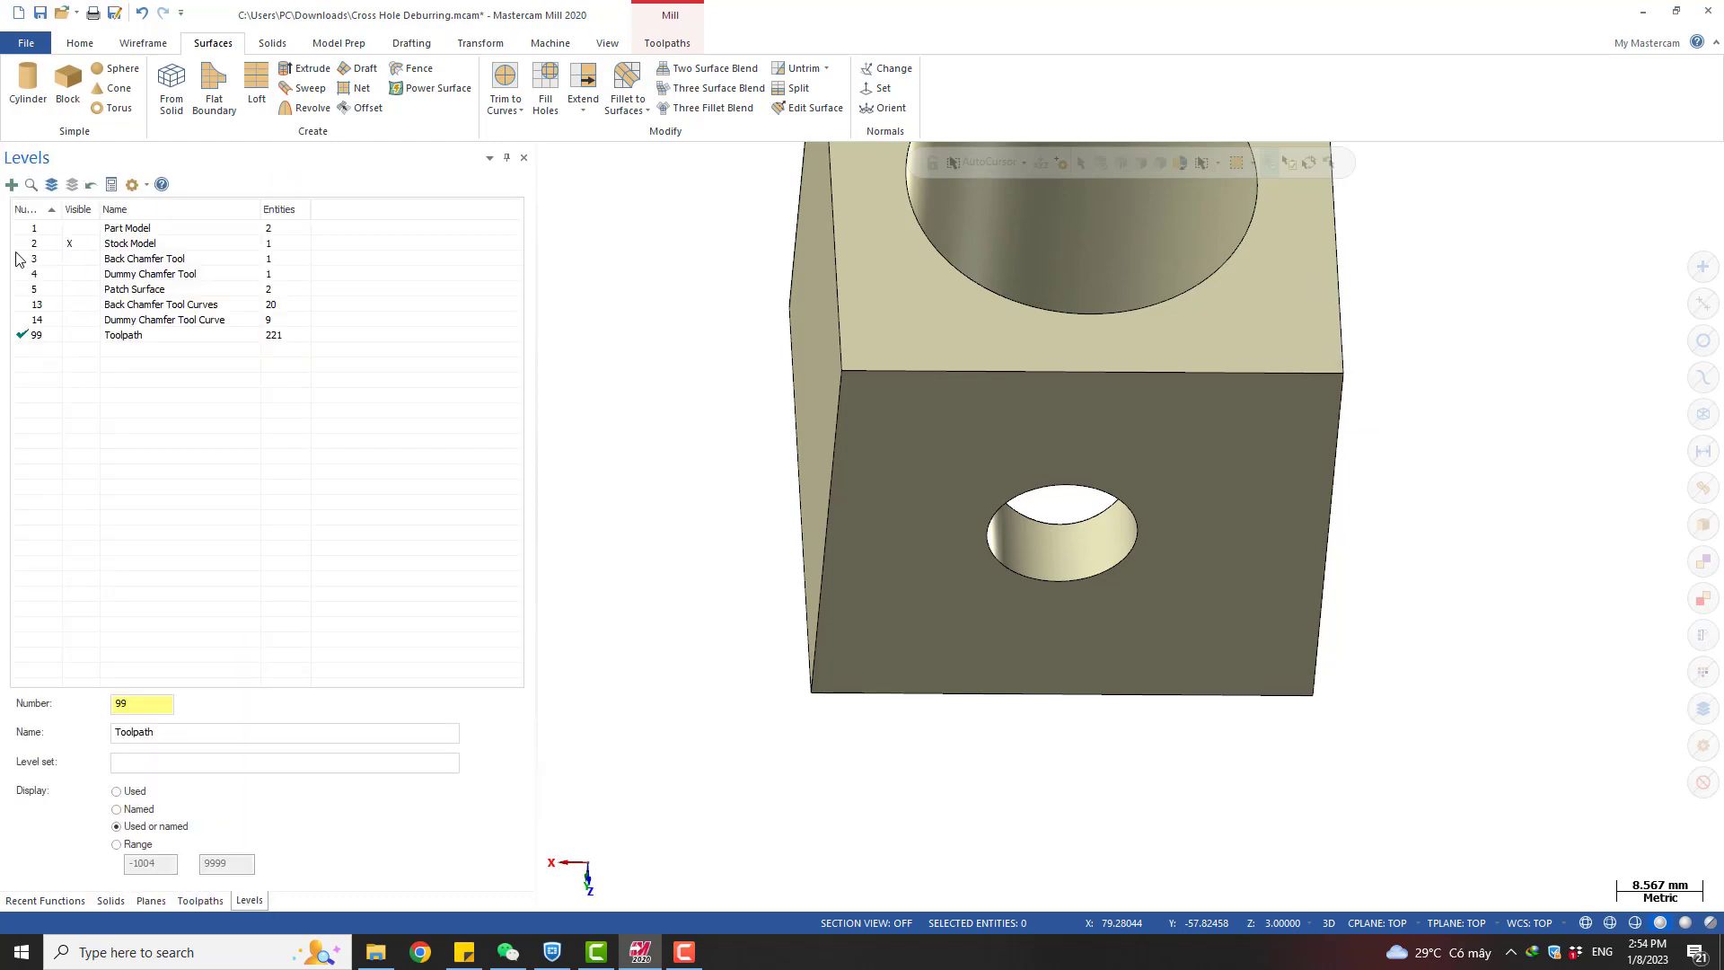
left_click(42, 289)
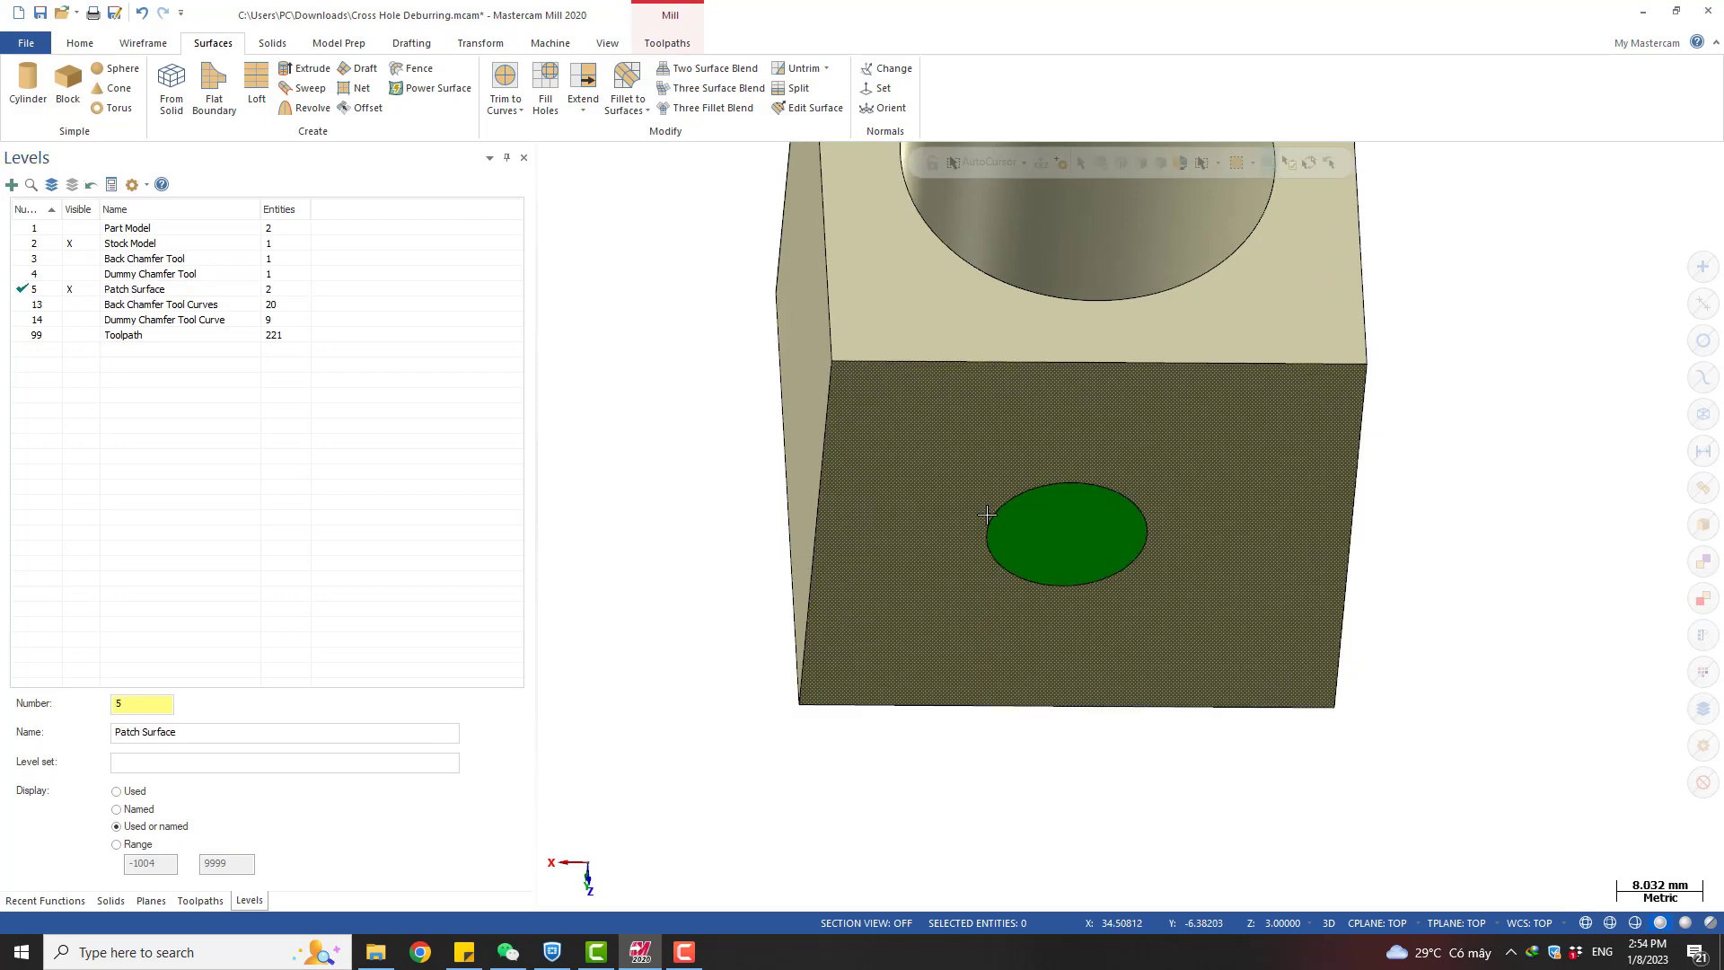
left_click(1046, 541)
key("Delete")
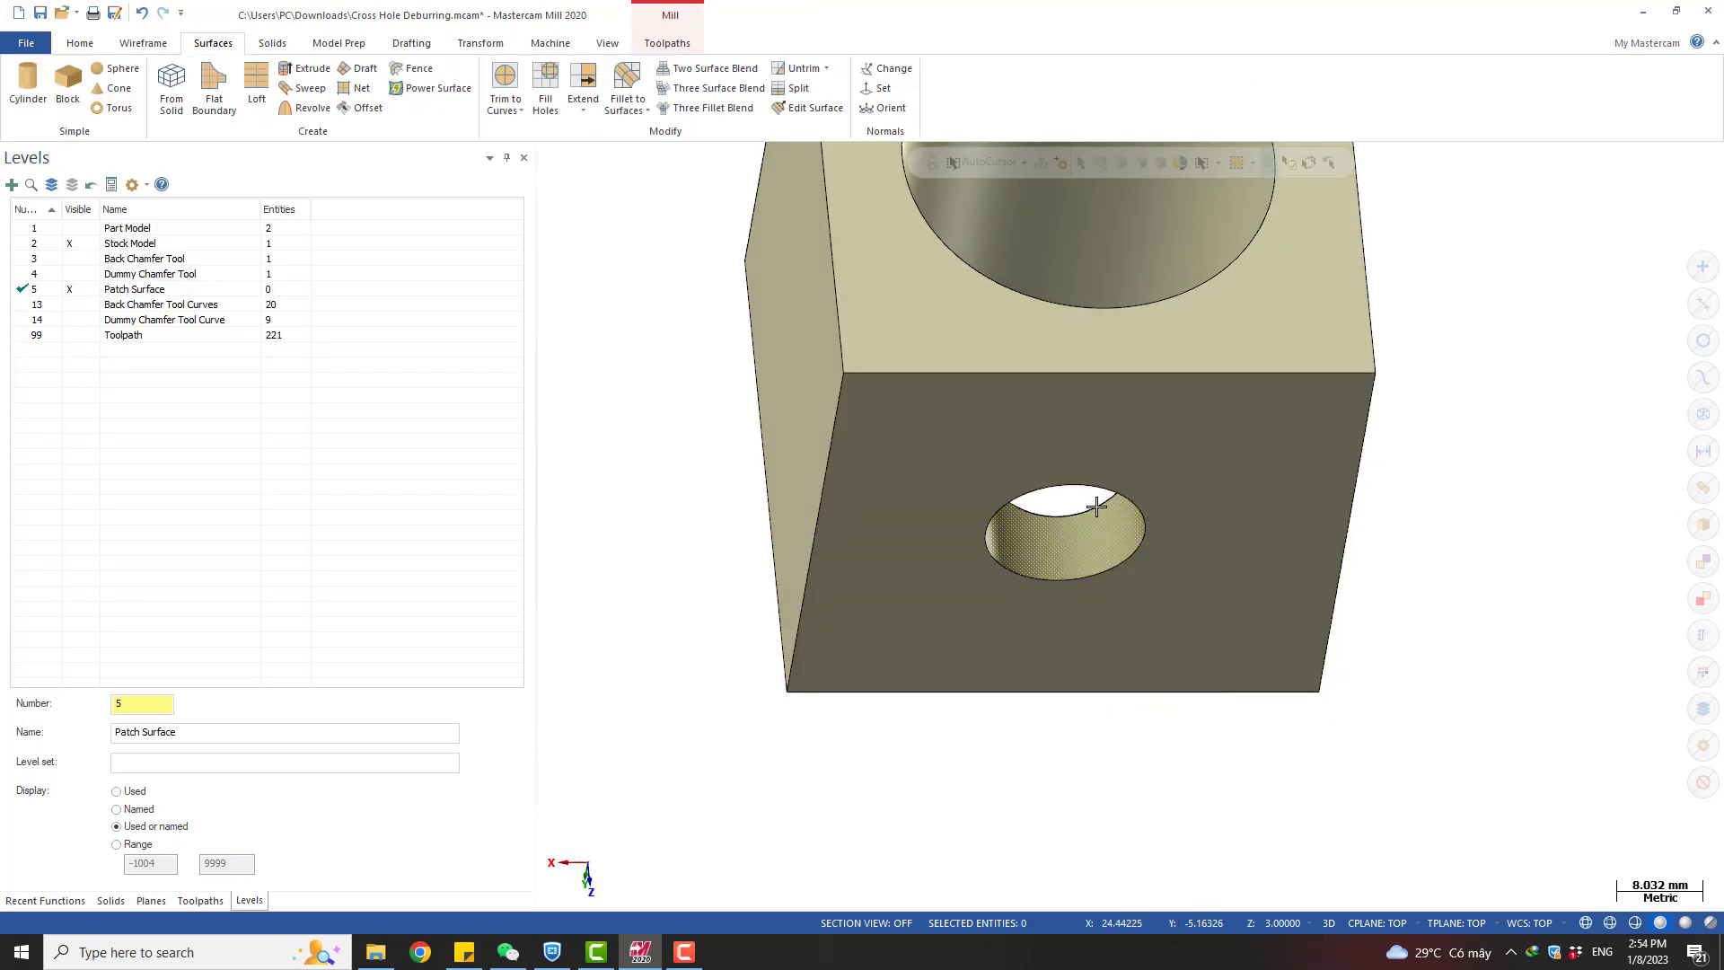
middle_click_drag(1064, 535, 1099, 404)
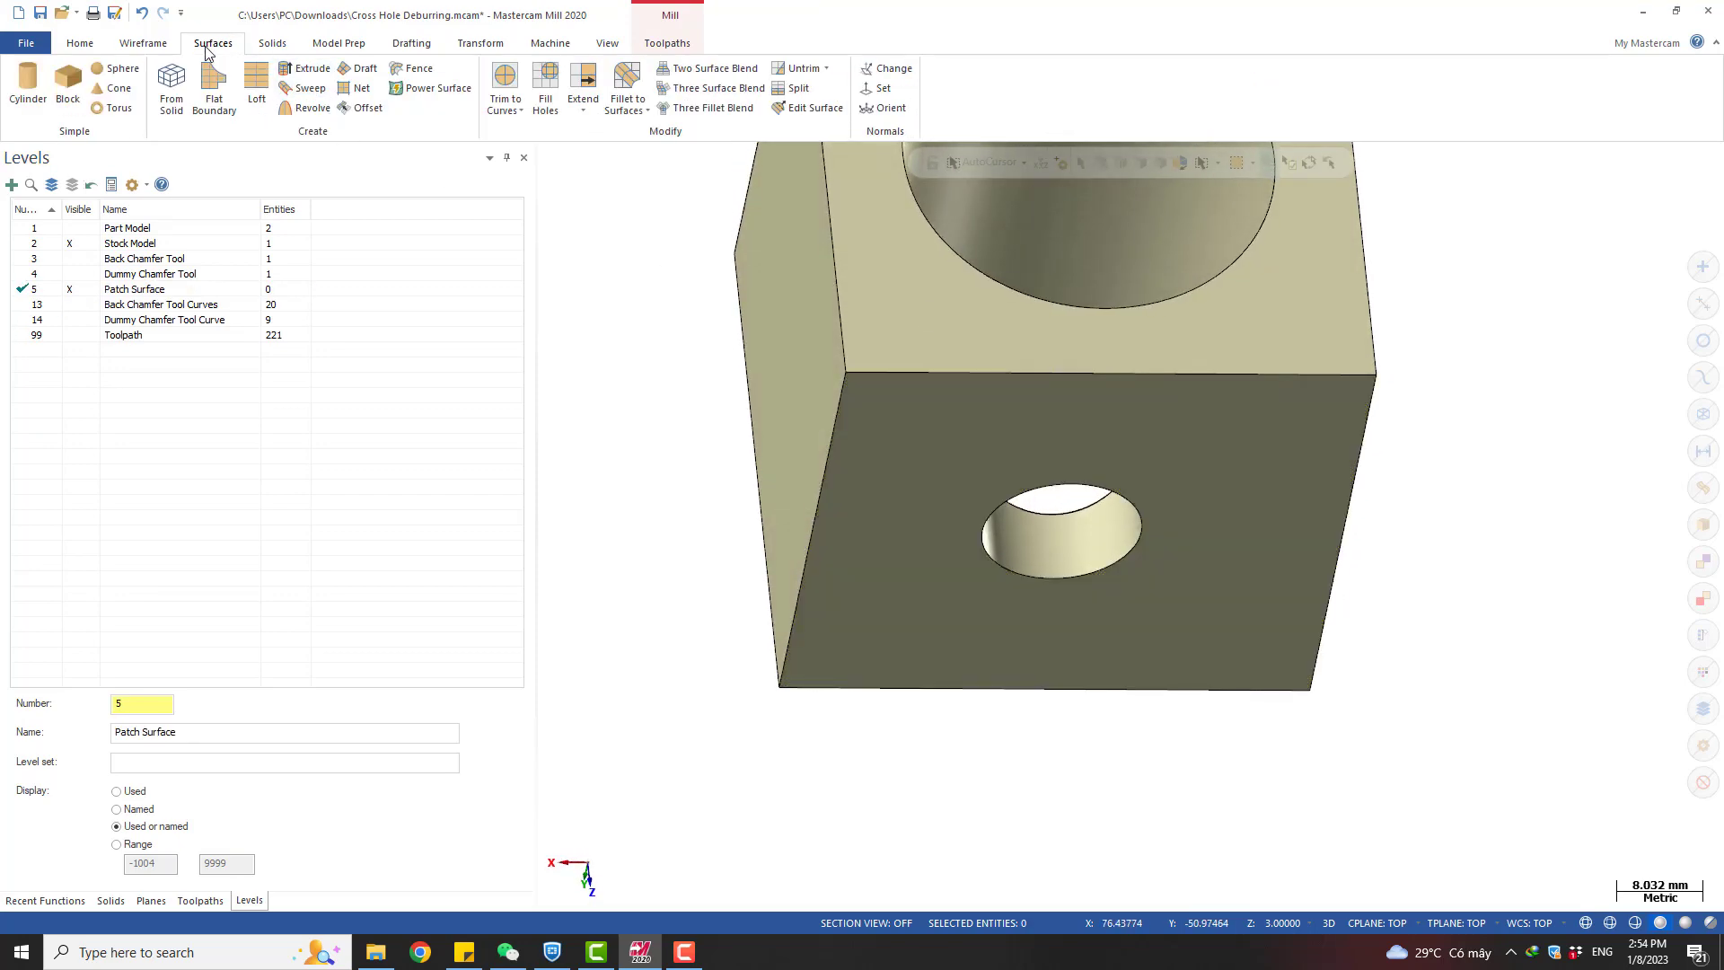
middle_click_drag(1064, 278, 1077, 567)
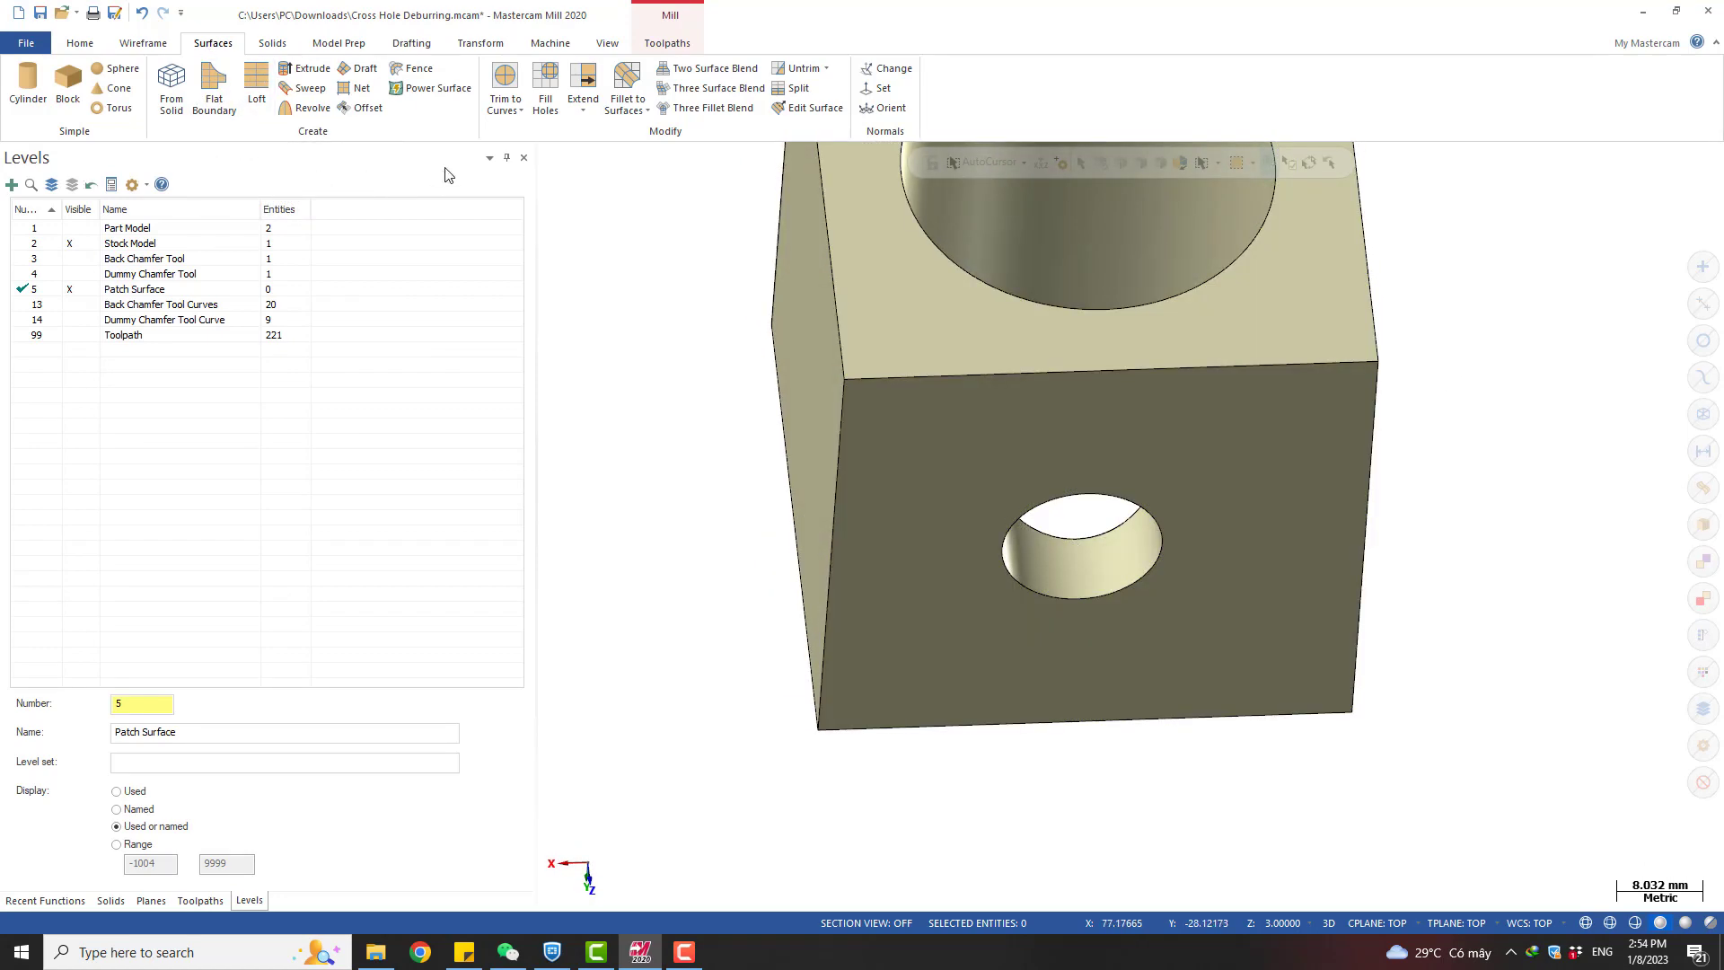
left_click(210, 88)
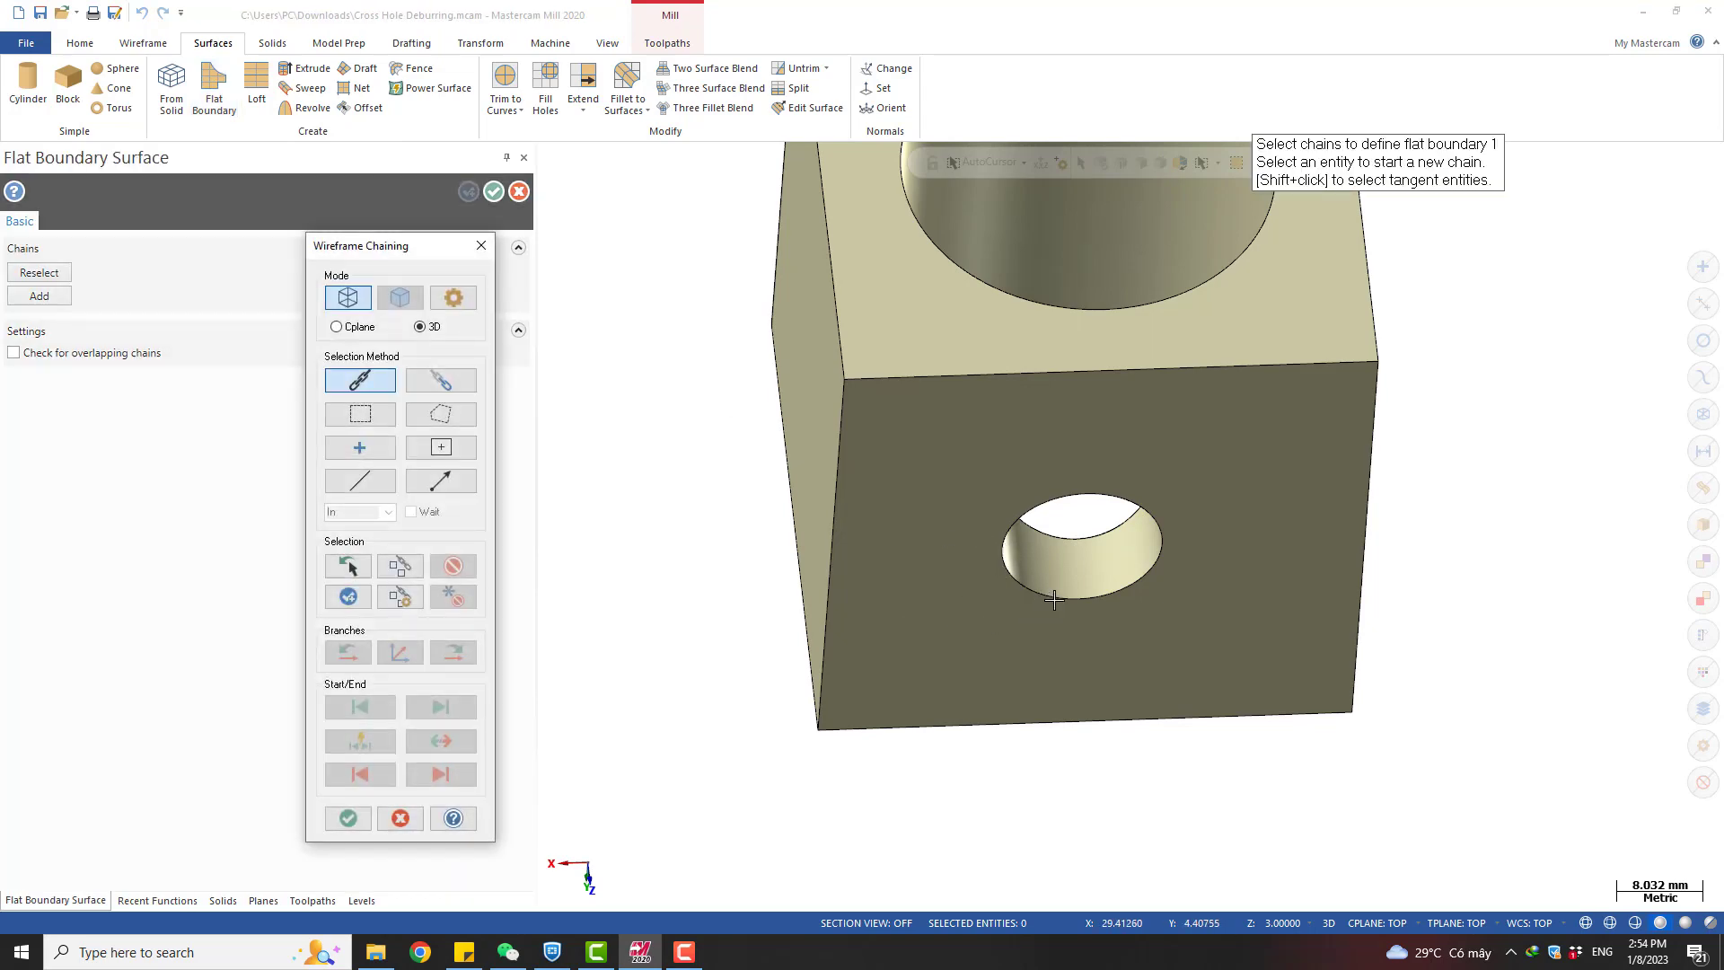
scroll(1054, 599, "up", 5)
key("Escape")
Create a curve on the cross hole's circular edge on the block's outer face with Curve On One Edge
left_click(157, 45)
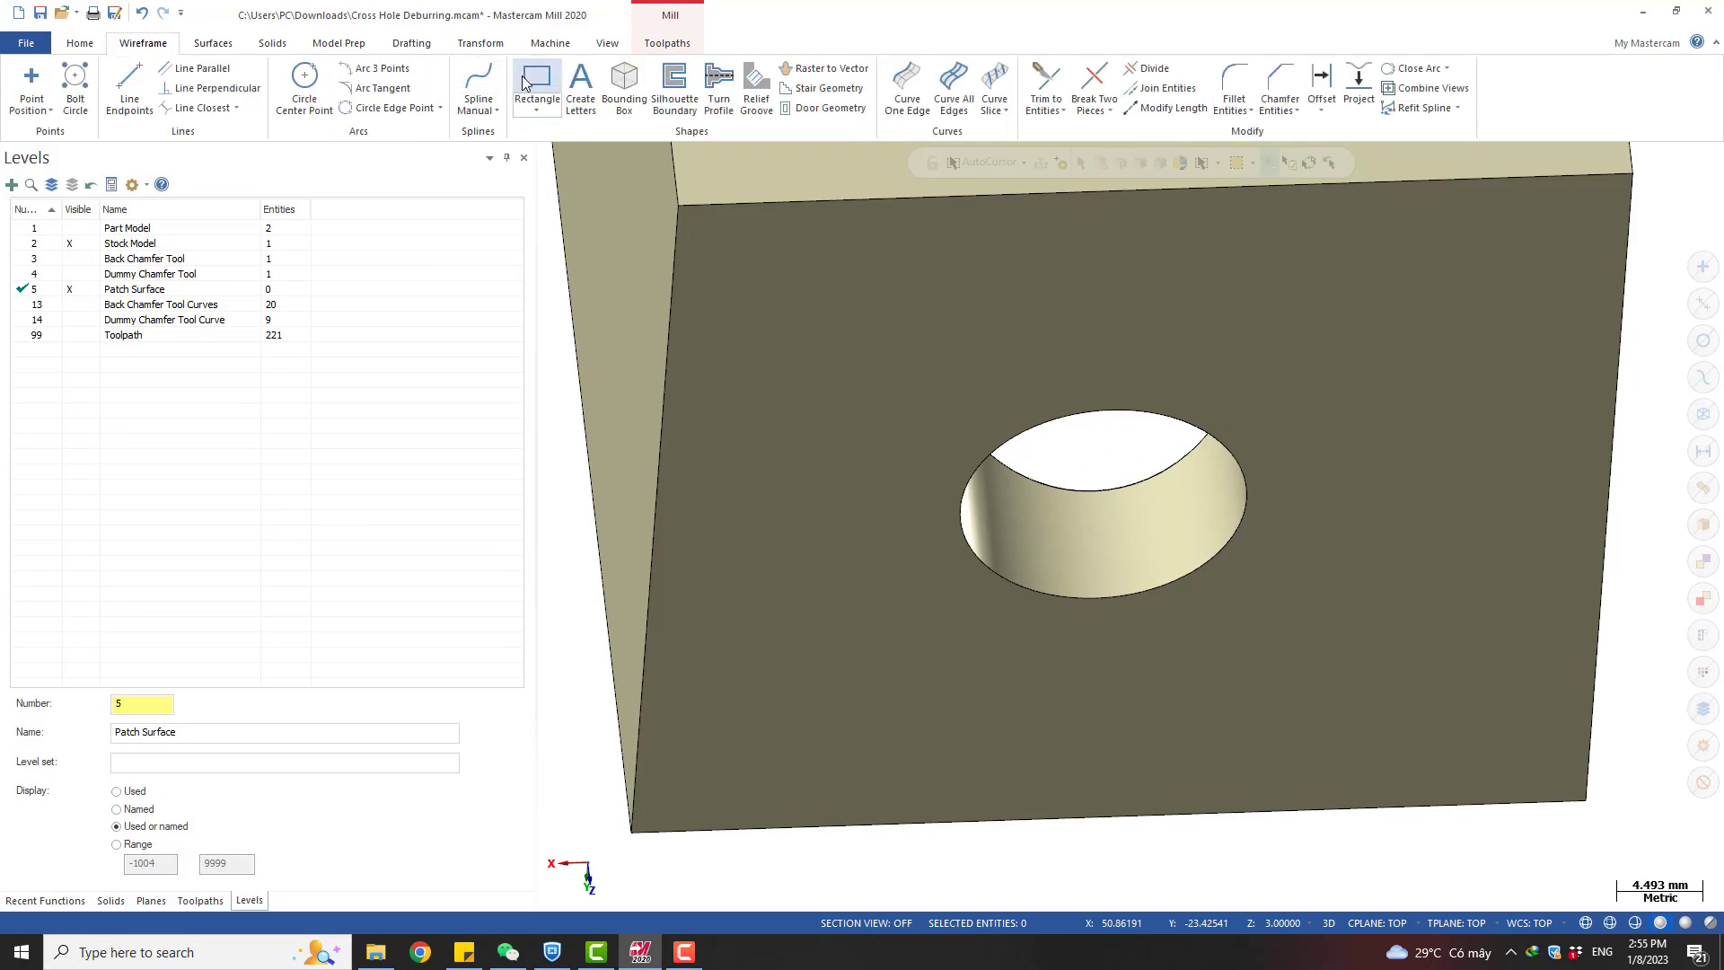
left_click(907, 83)
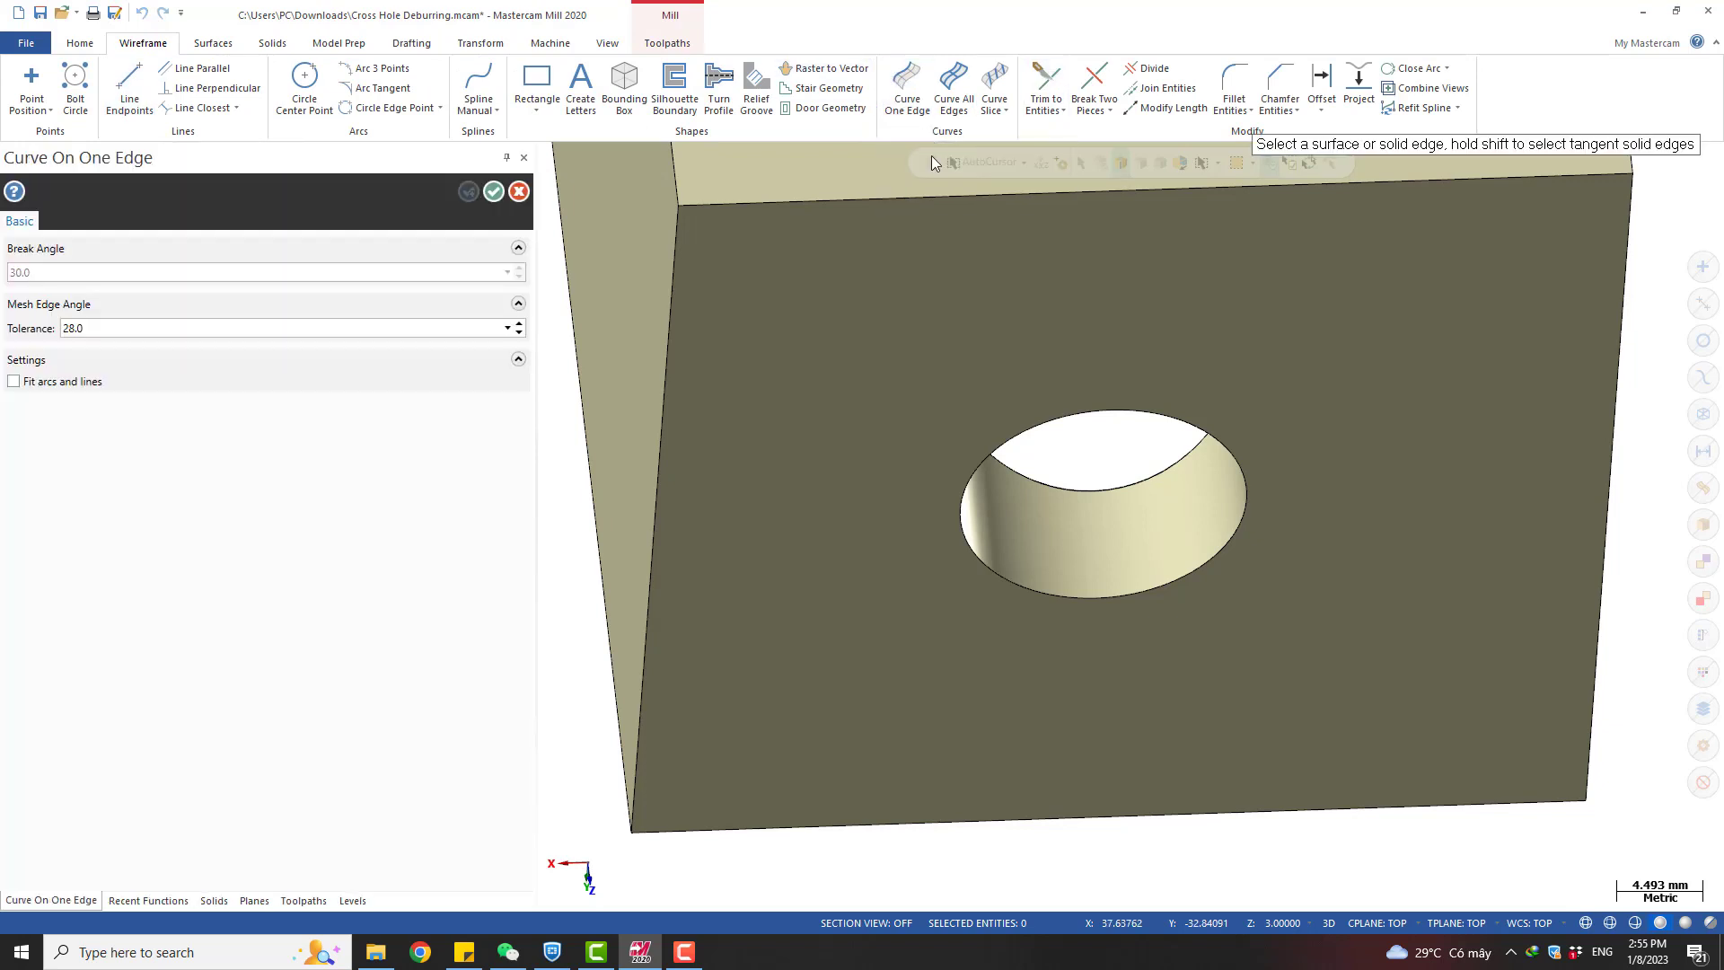
left_click(1046, 422)
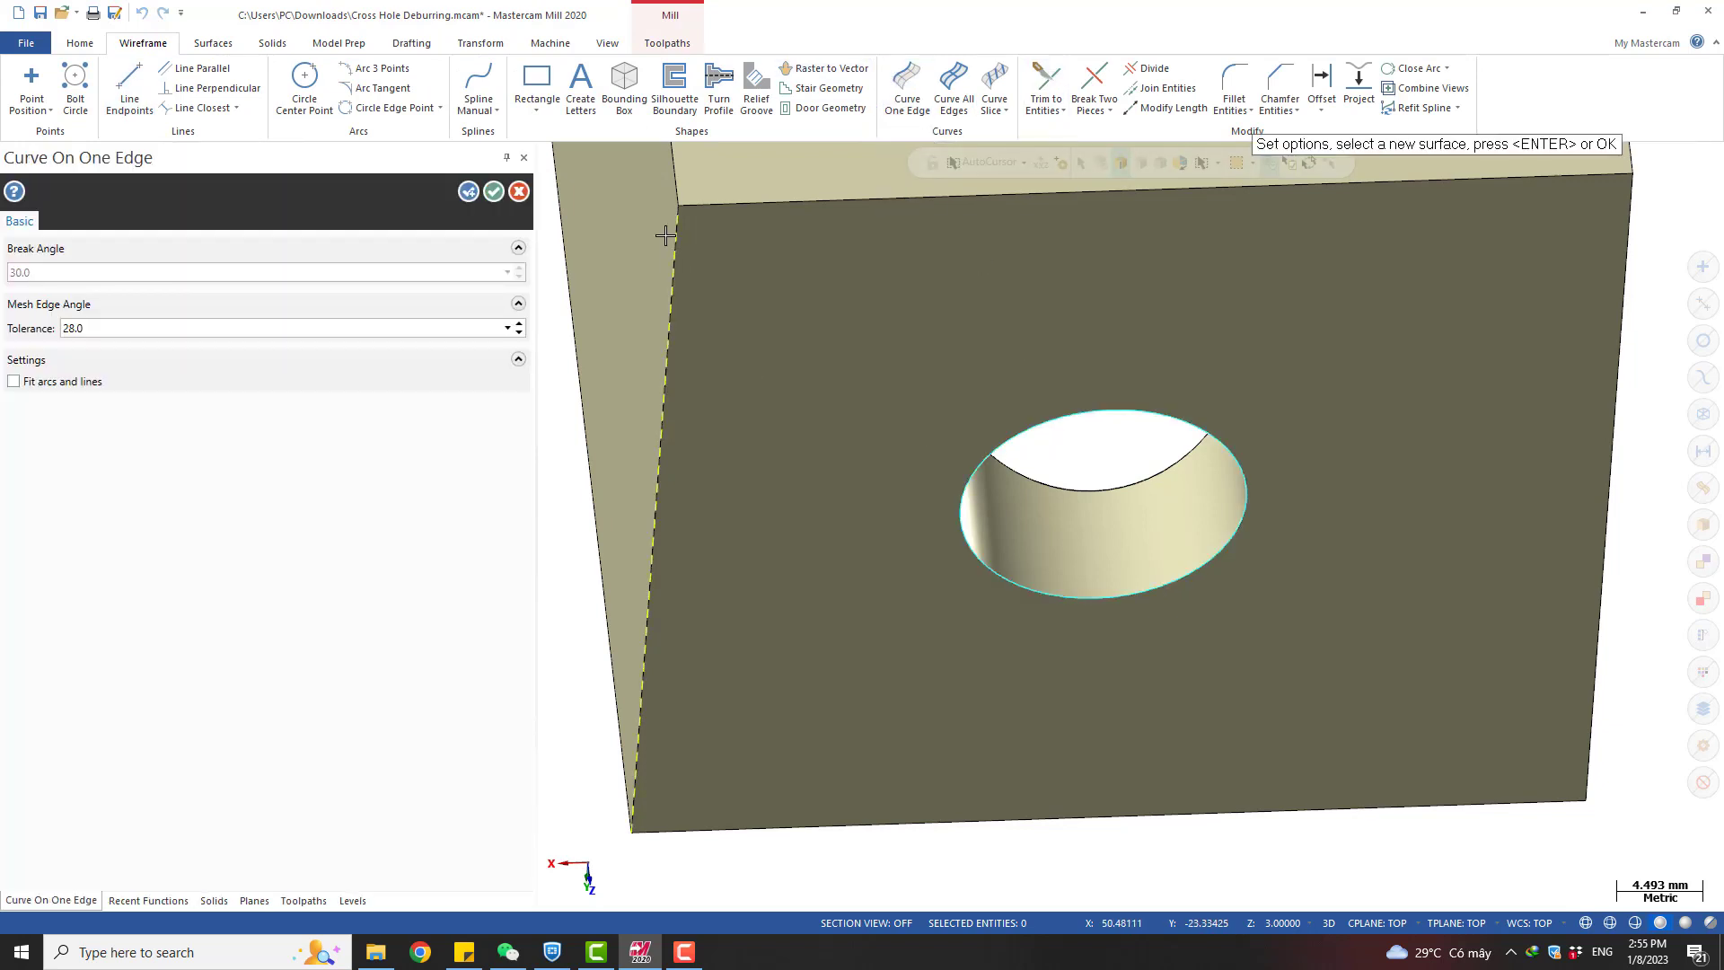
scroll(500, 202, "down", 1)
left_click(497, 193)
middle_click_drag(913, 369, 929, 461)
mouse_move(932, 401)
middle_mouse_down()
mouse_move(931, 581)
mouse_move(999, 464)
mouse_move(1015, 373)
mouse_move(963, 415)
middle_mouse_up()
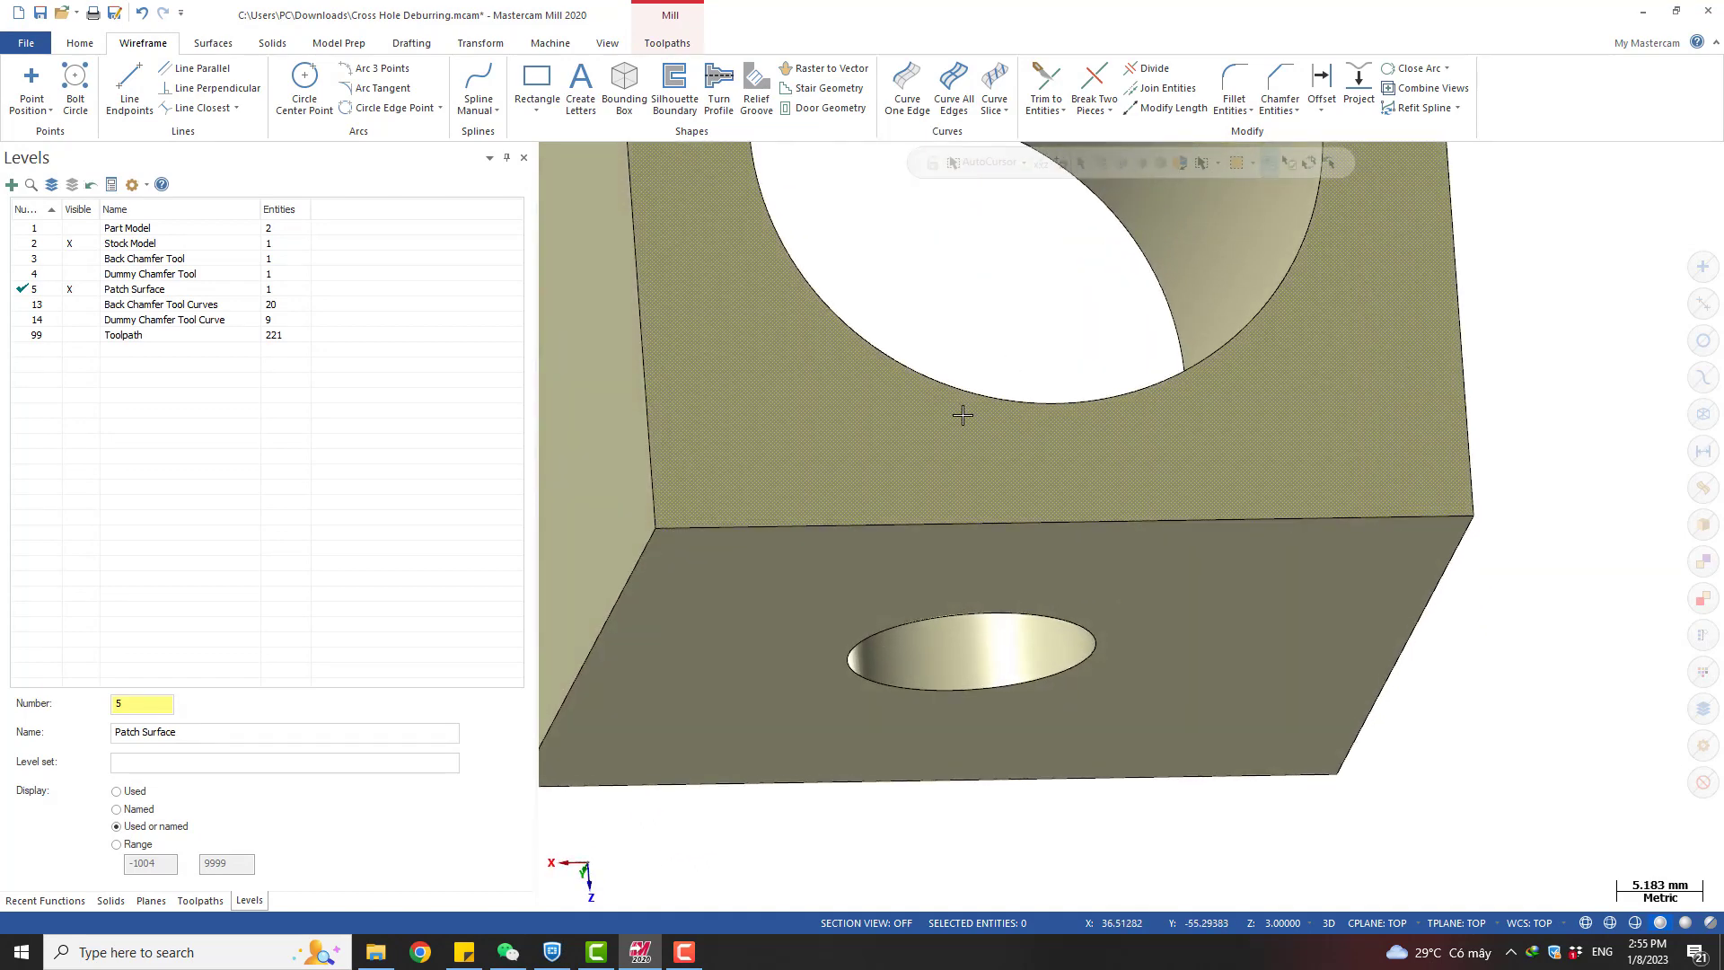
Create a flat boundary surface that closes the cross hole, chaining the curve on its outer edge
scroll(1042, 340, "down", 1)
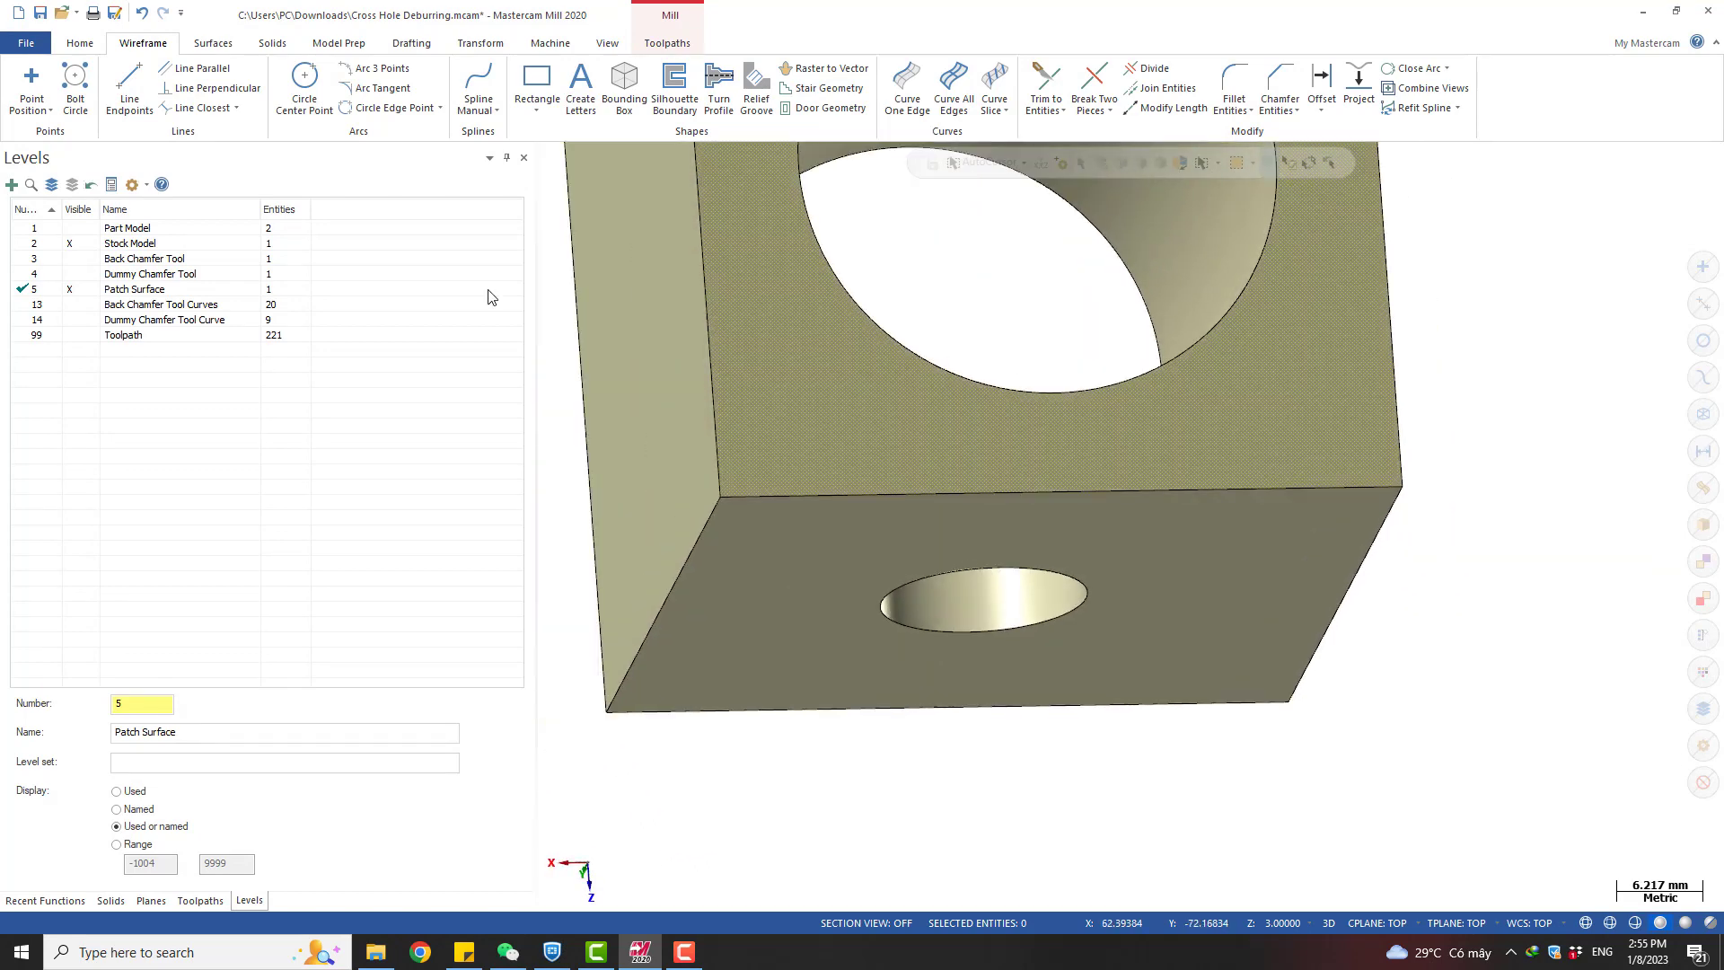
left_click(215, 45)
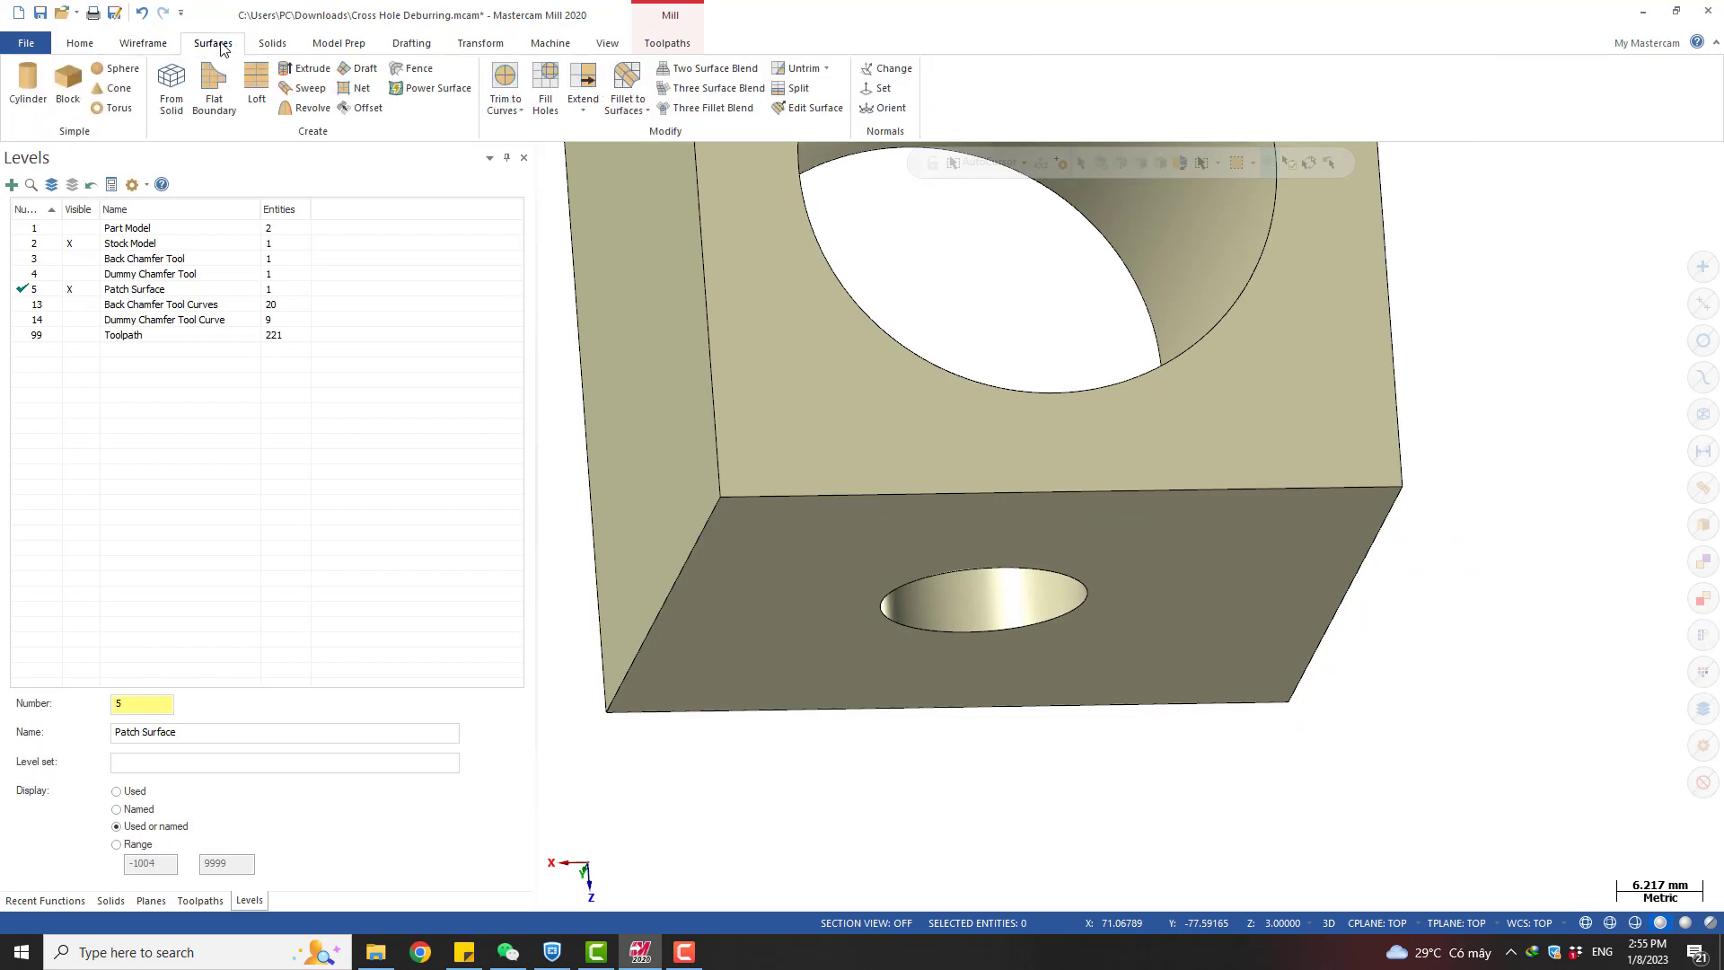
left_click(205, 87)
left_click(1085, 592)
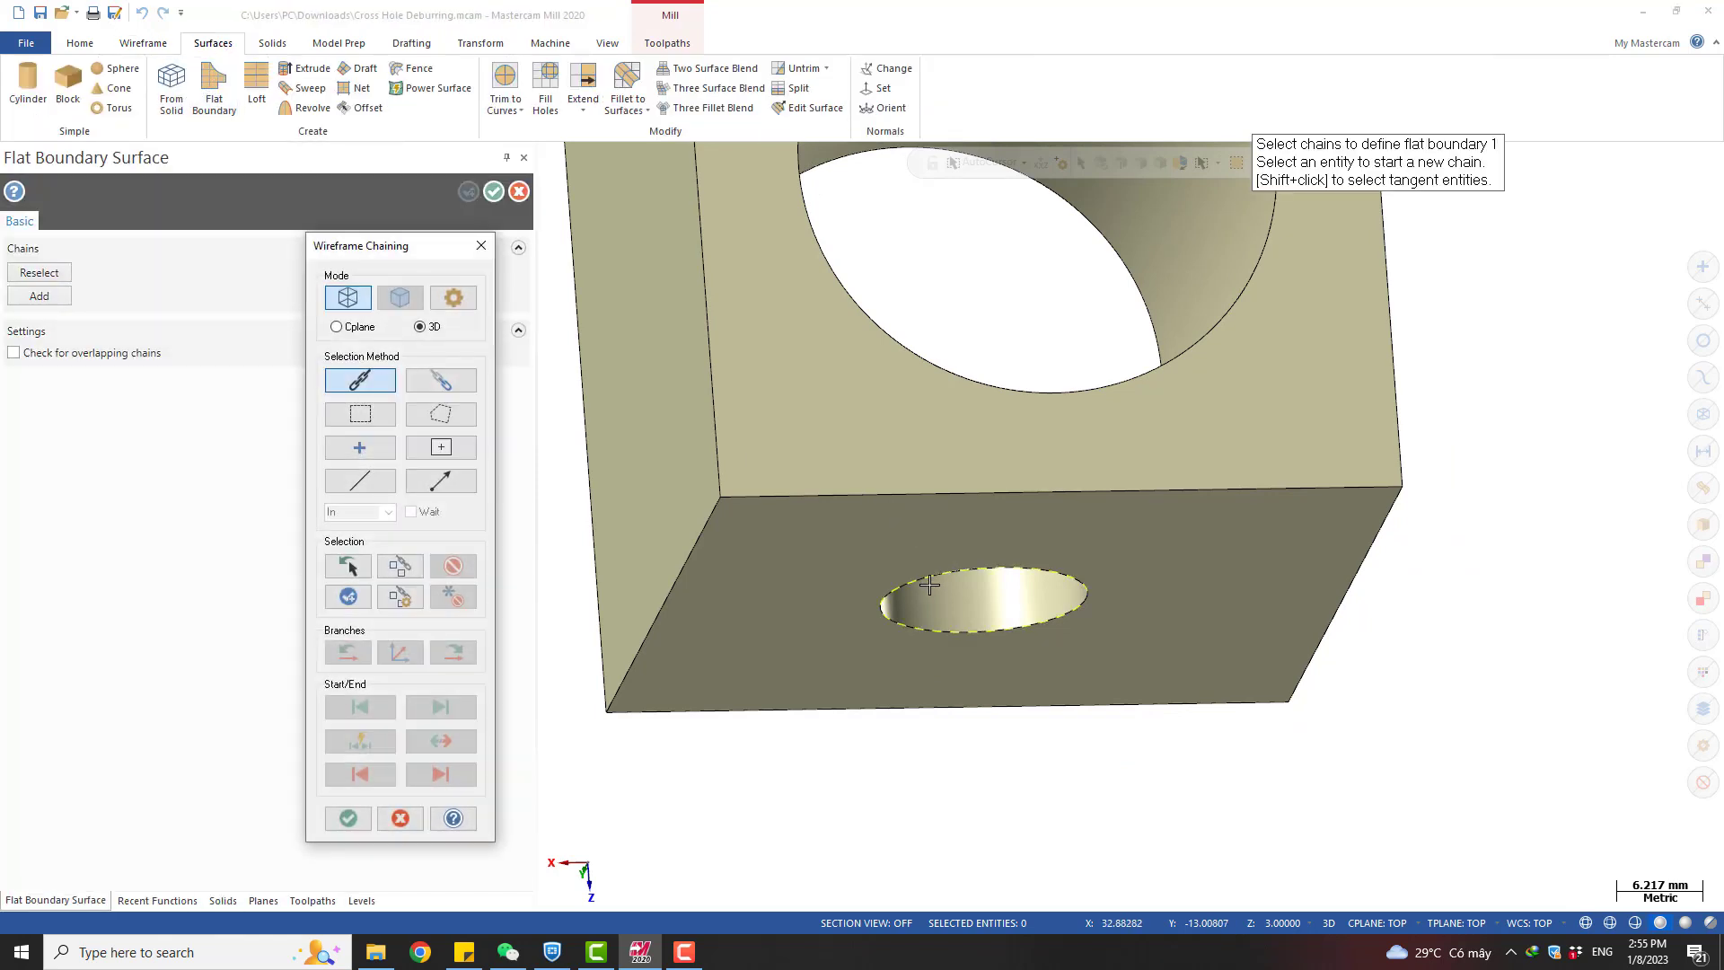
left_click(347, 819)
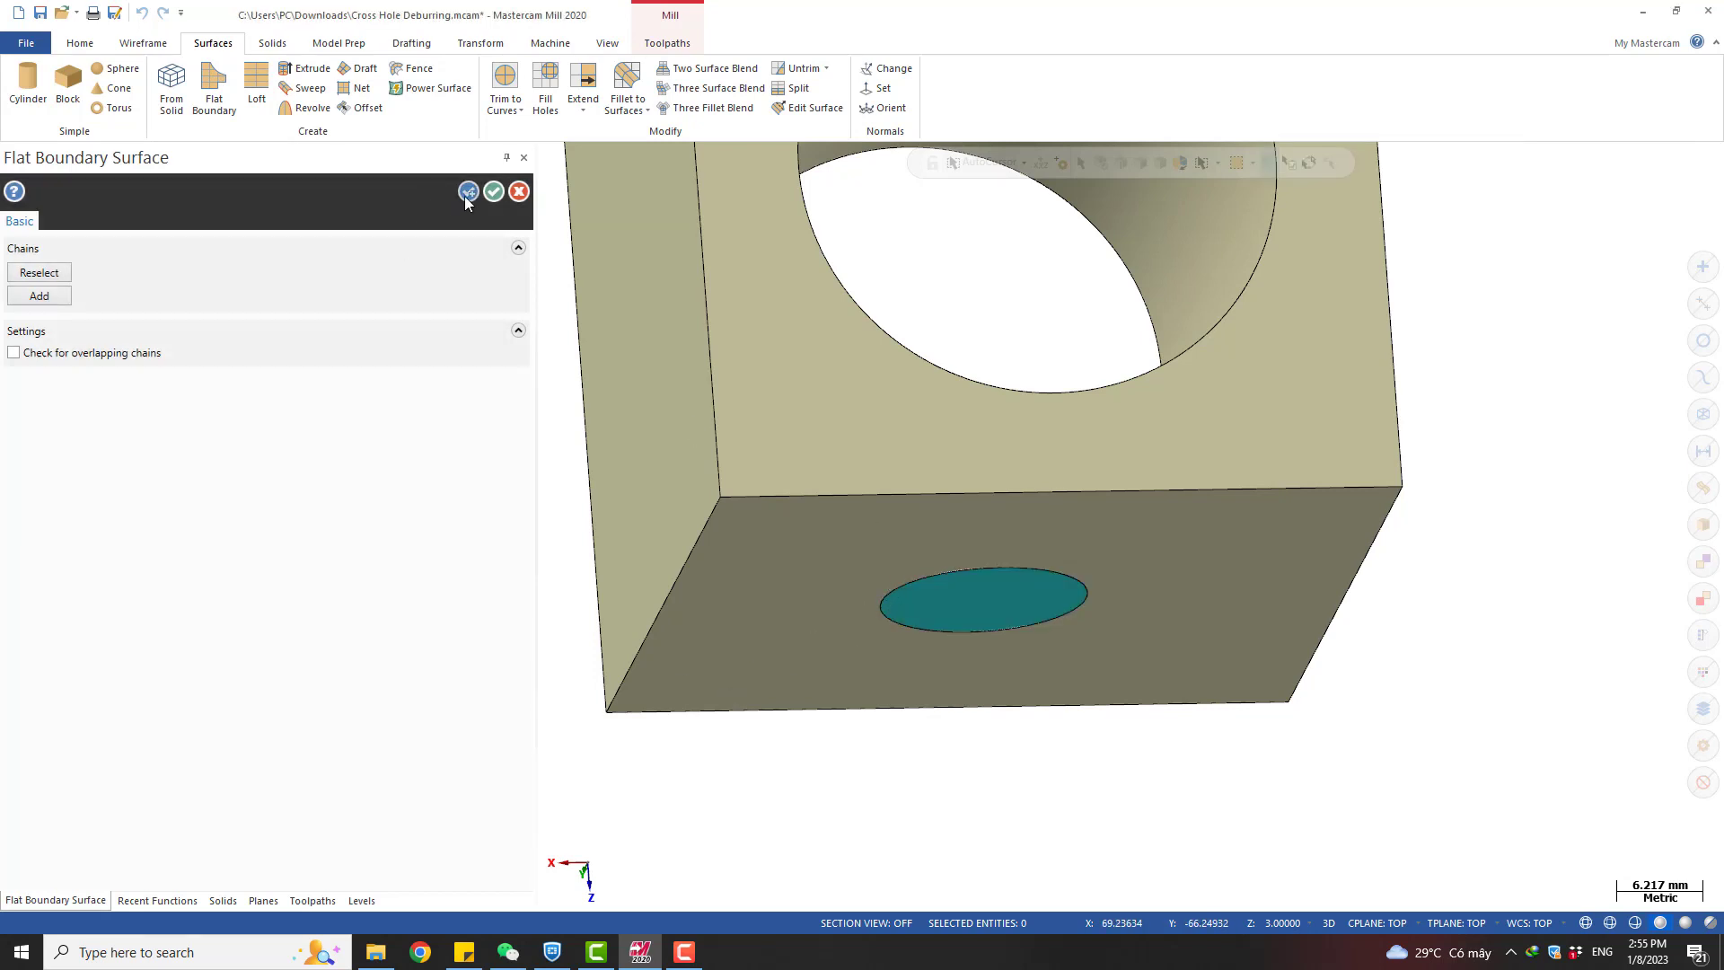
left_click(494, 194)
middle_click_drag(884, 306, 889, 431)
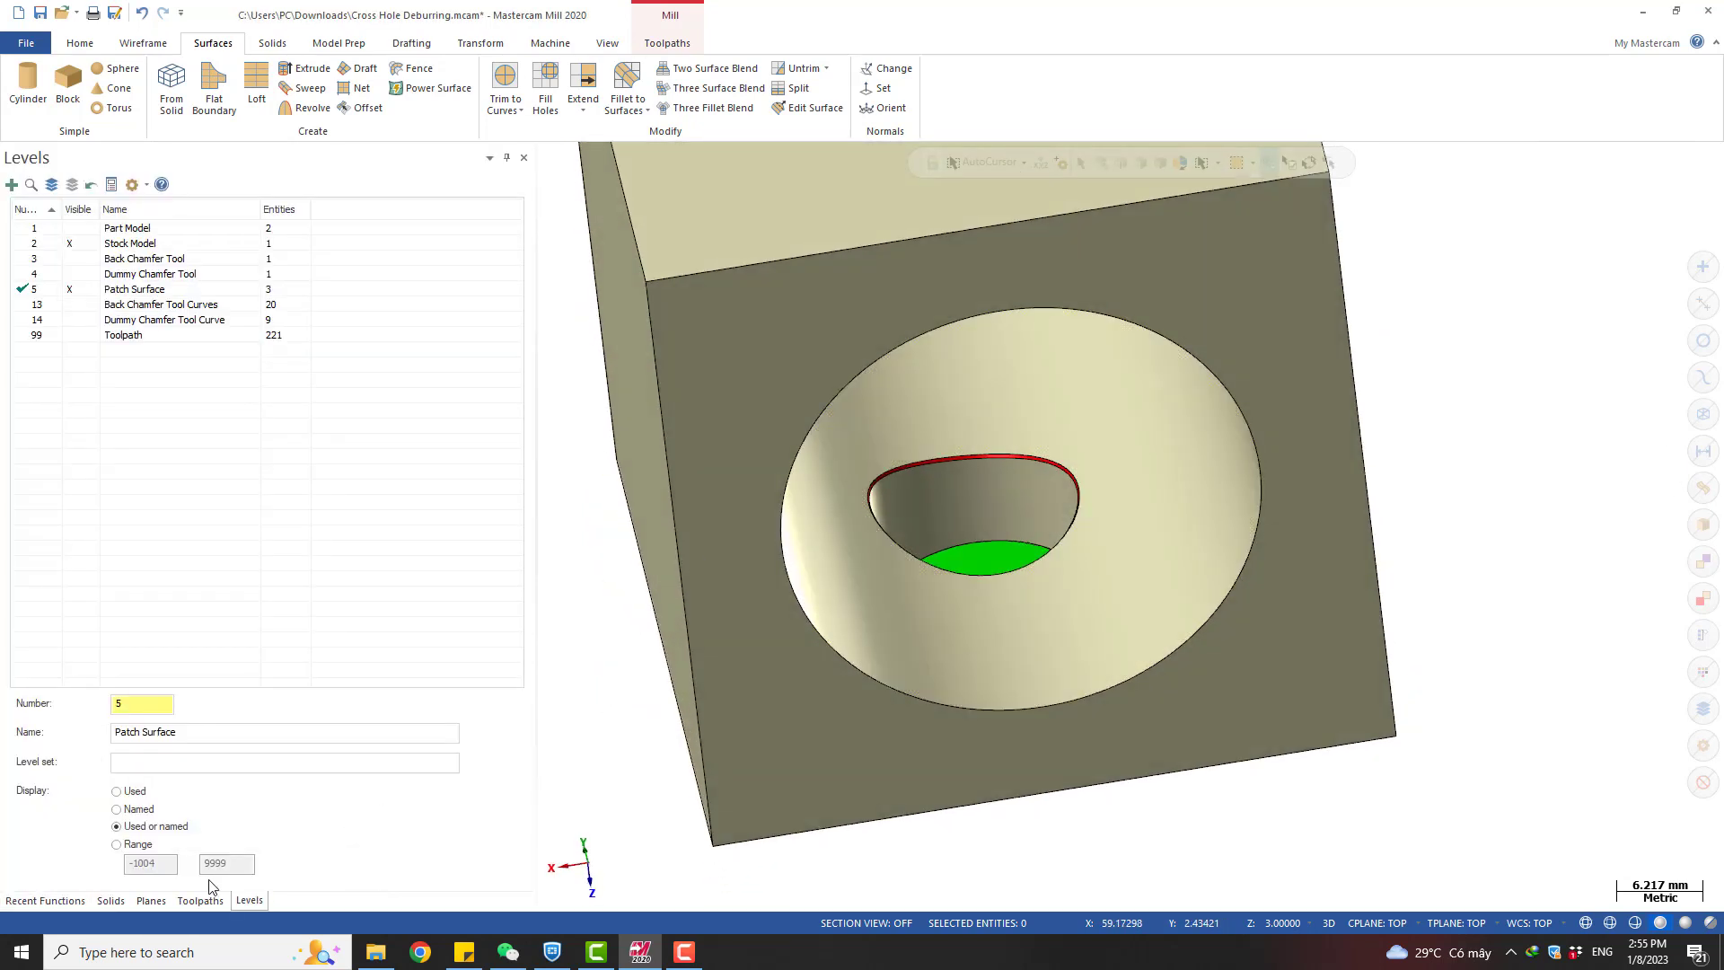
Add the new patch surface to the machining geometry of the Surface High Speed (Project) operation and regenerate its toolpath
left_click(200, 899)
left_click(120, 350)
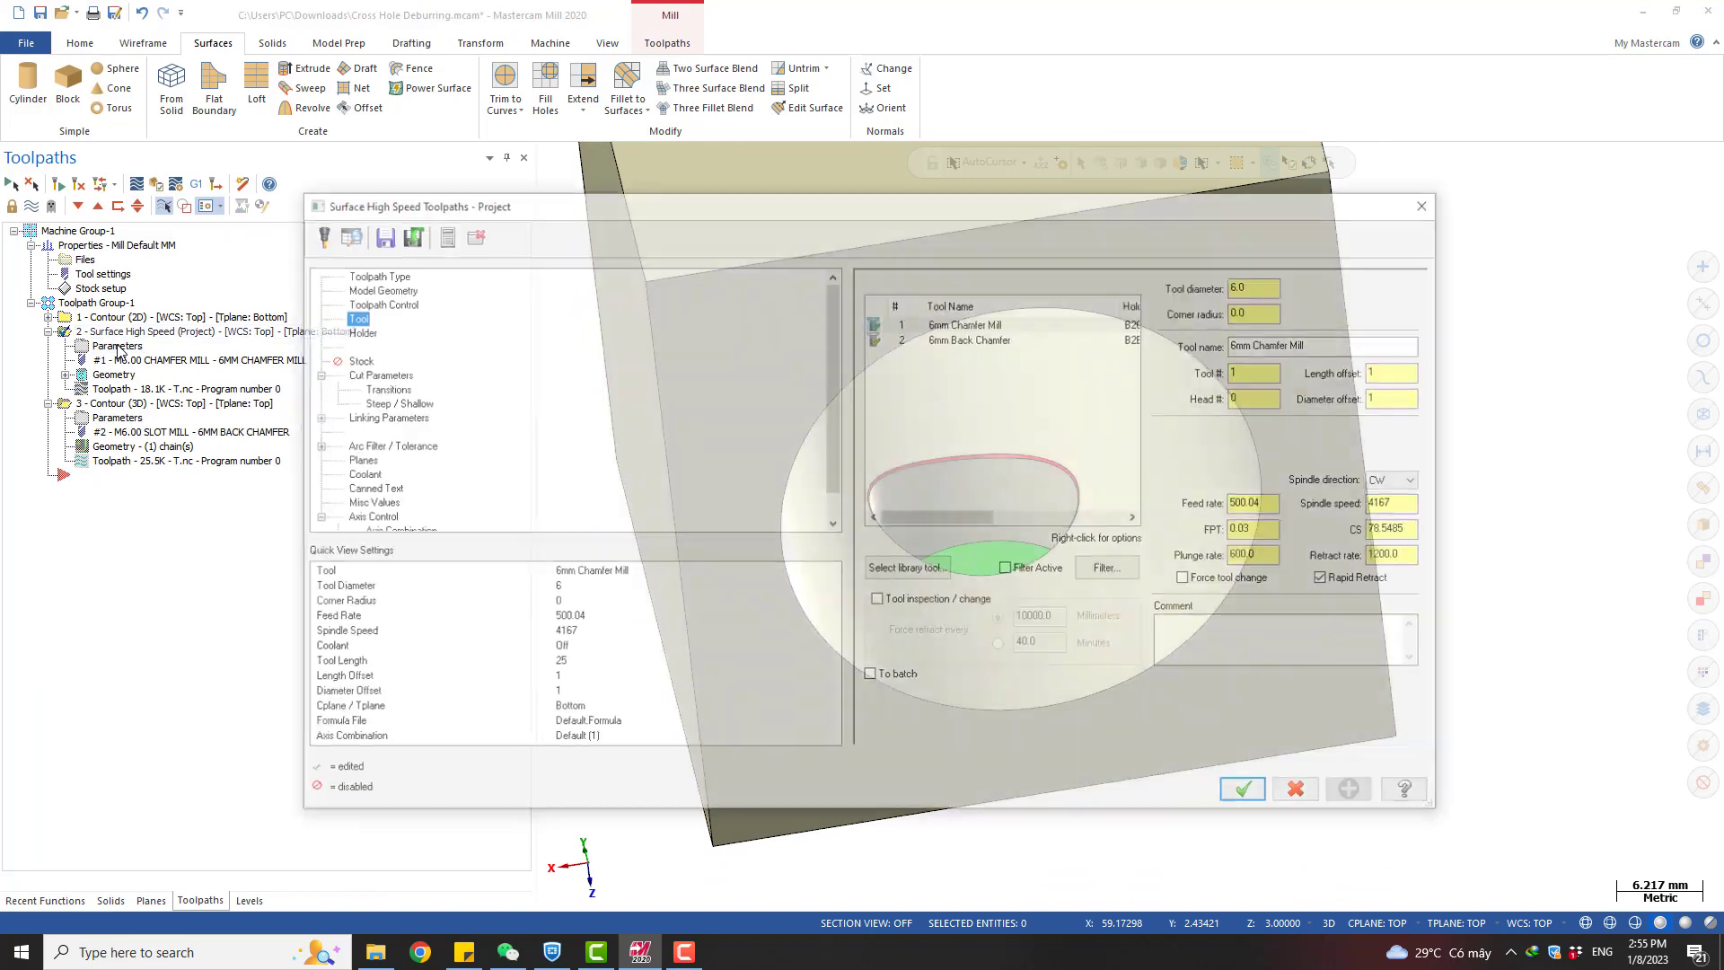
left_click(375, 287)
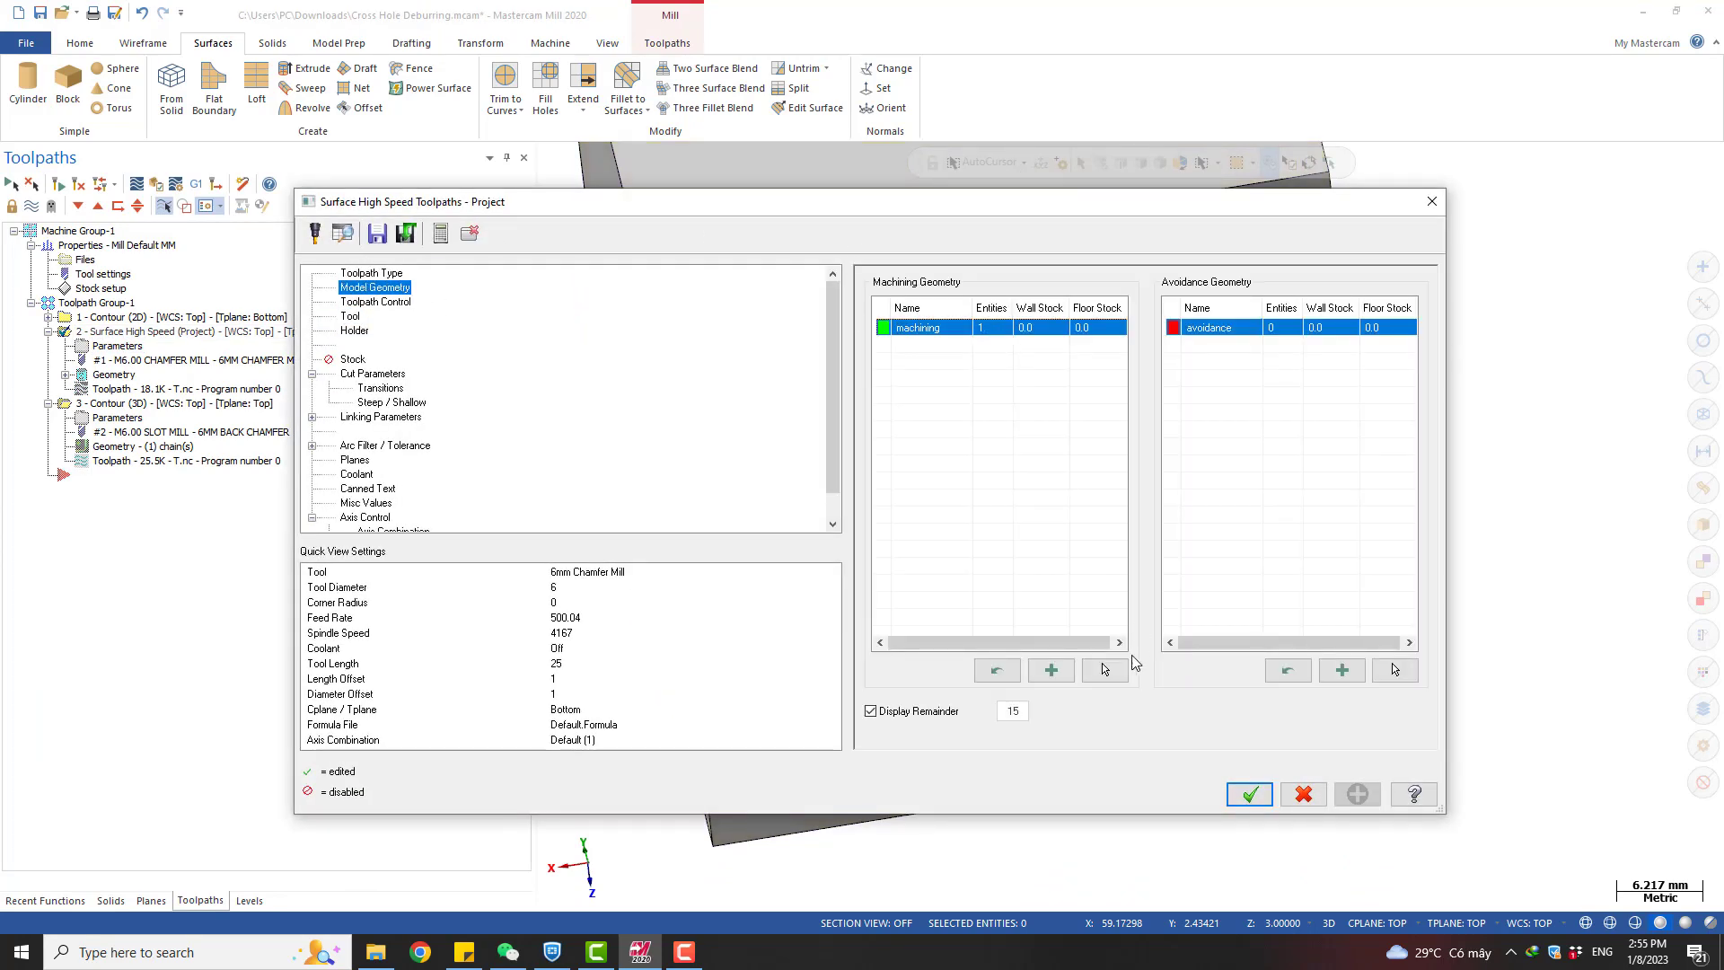
left_click(1105, 669)
left_click(1001, 526)
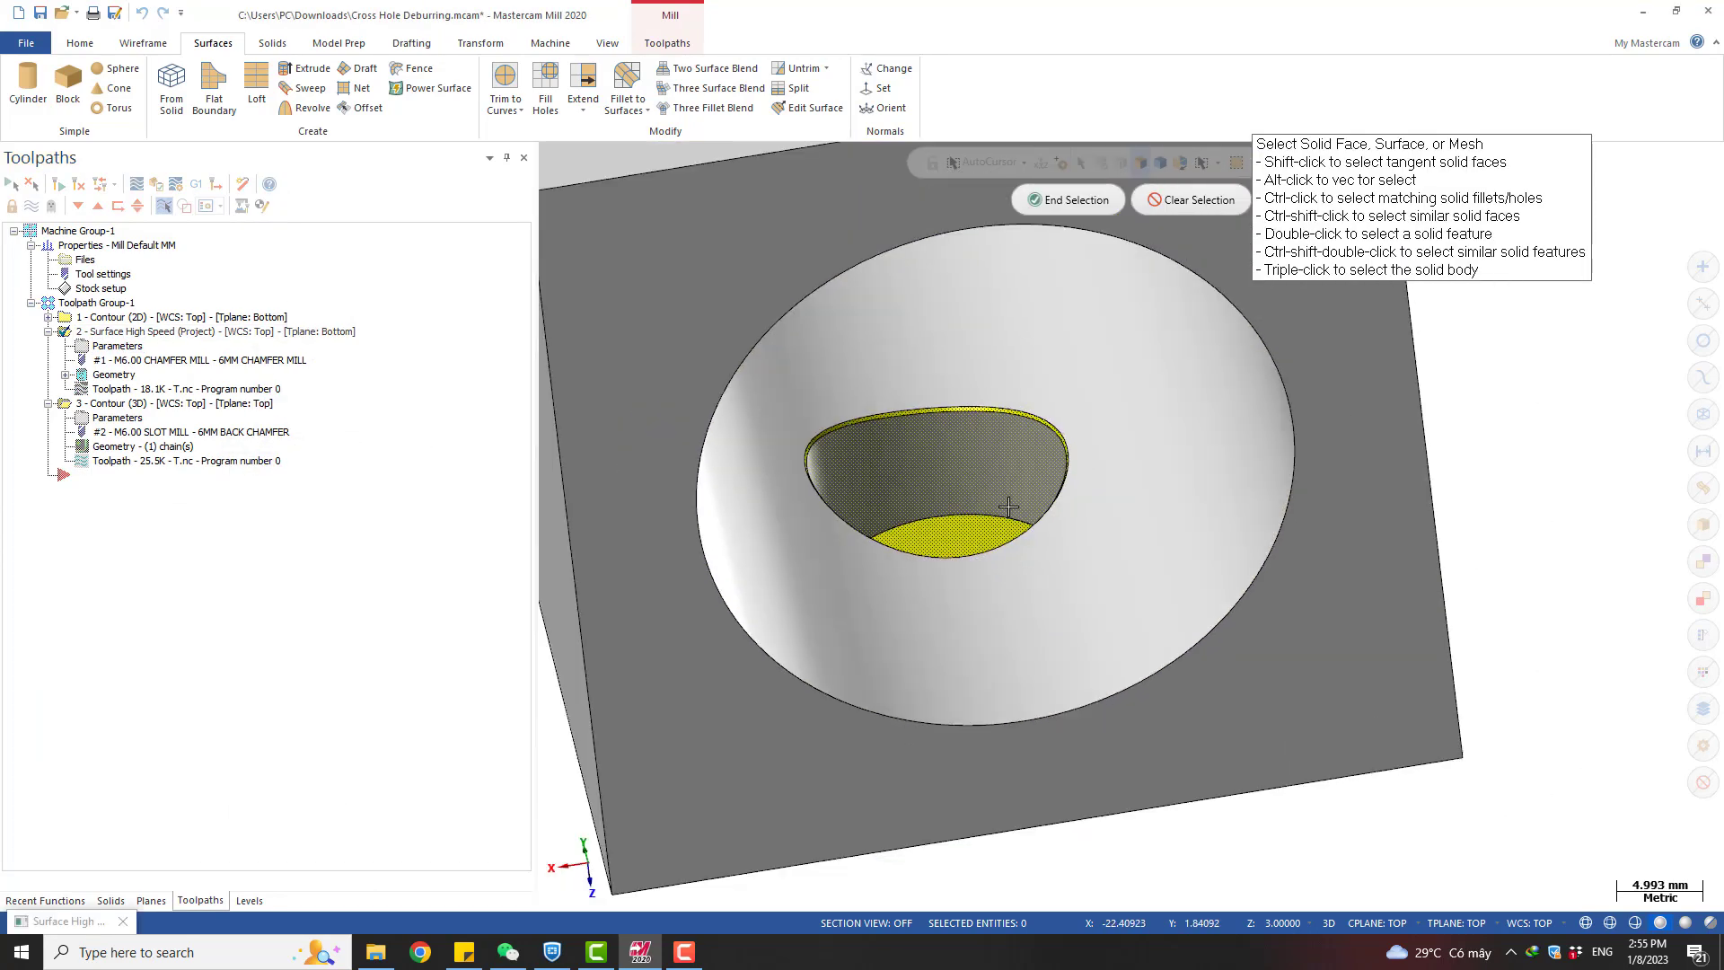
middle_click_drag(1008, 507, 989, 386)
scroll(945, 478, "down", 3)
middle_click_drag(973, 469, 1068, 584)
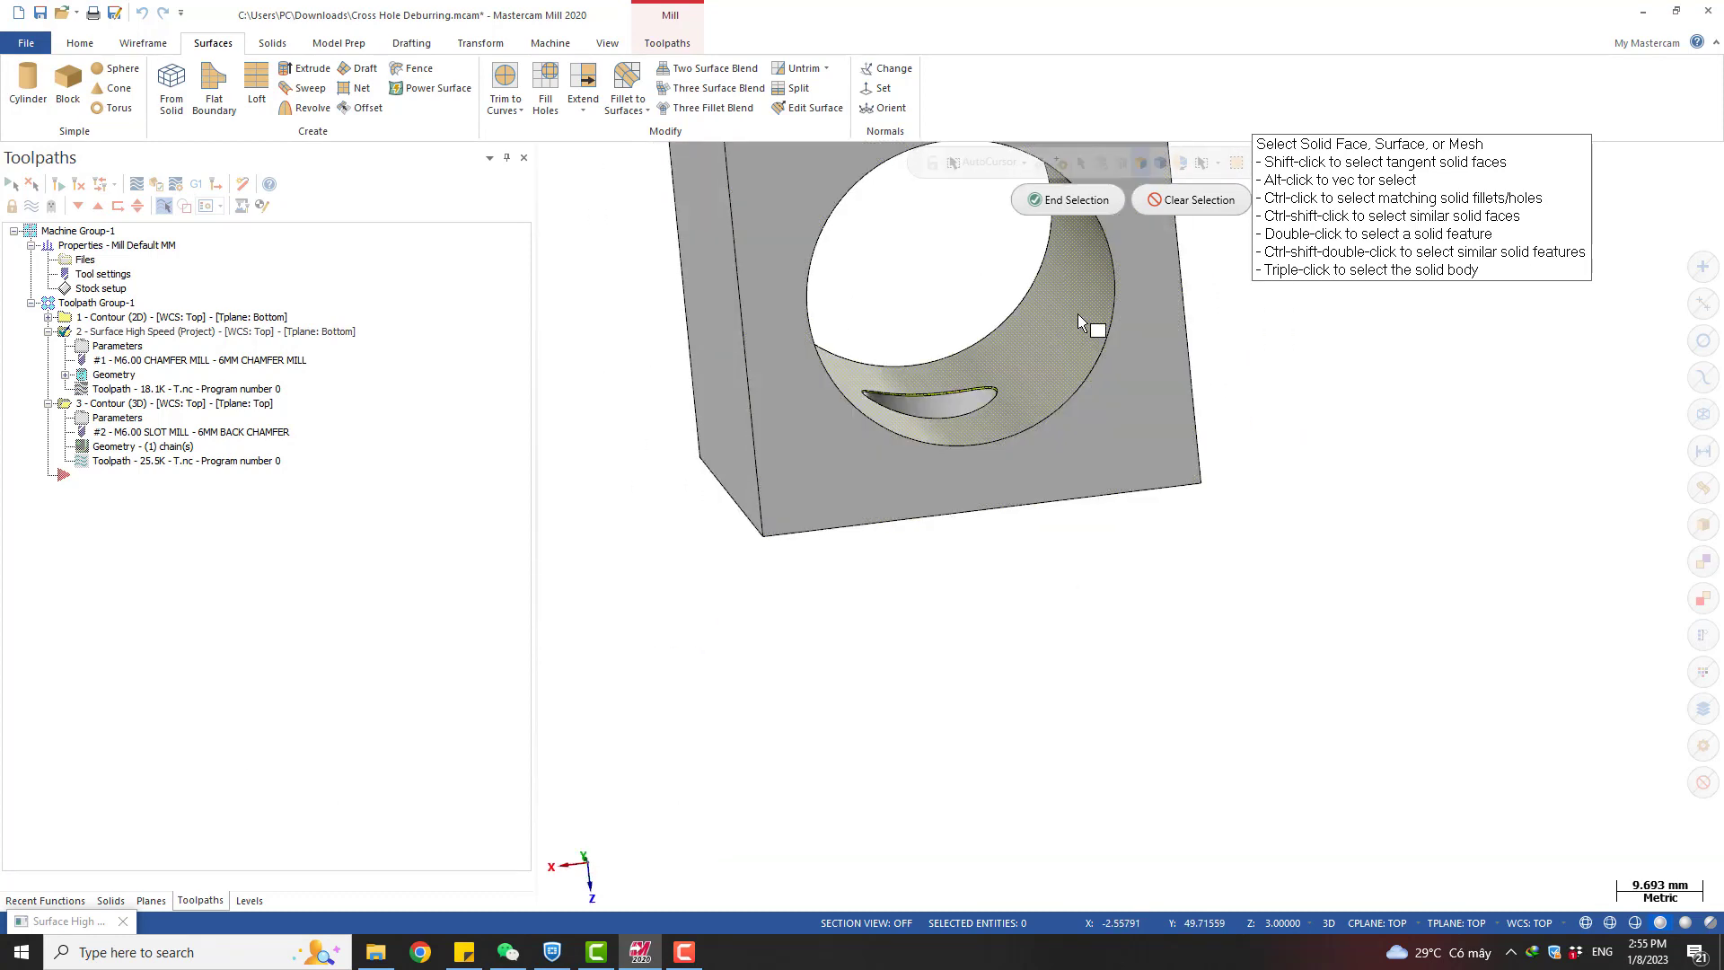
left_click(1069, 199)
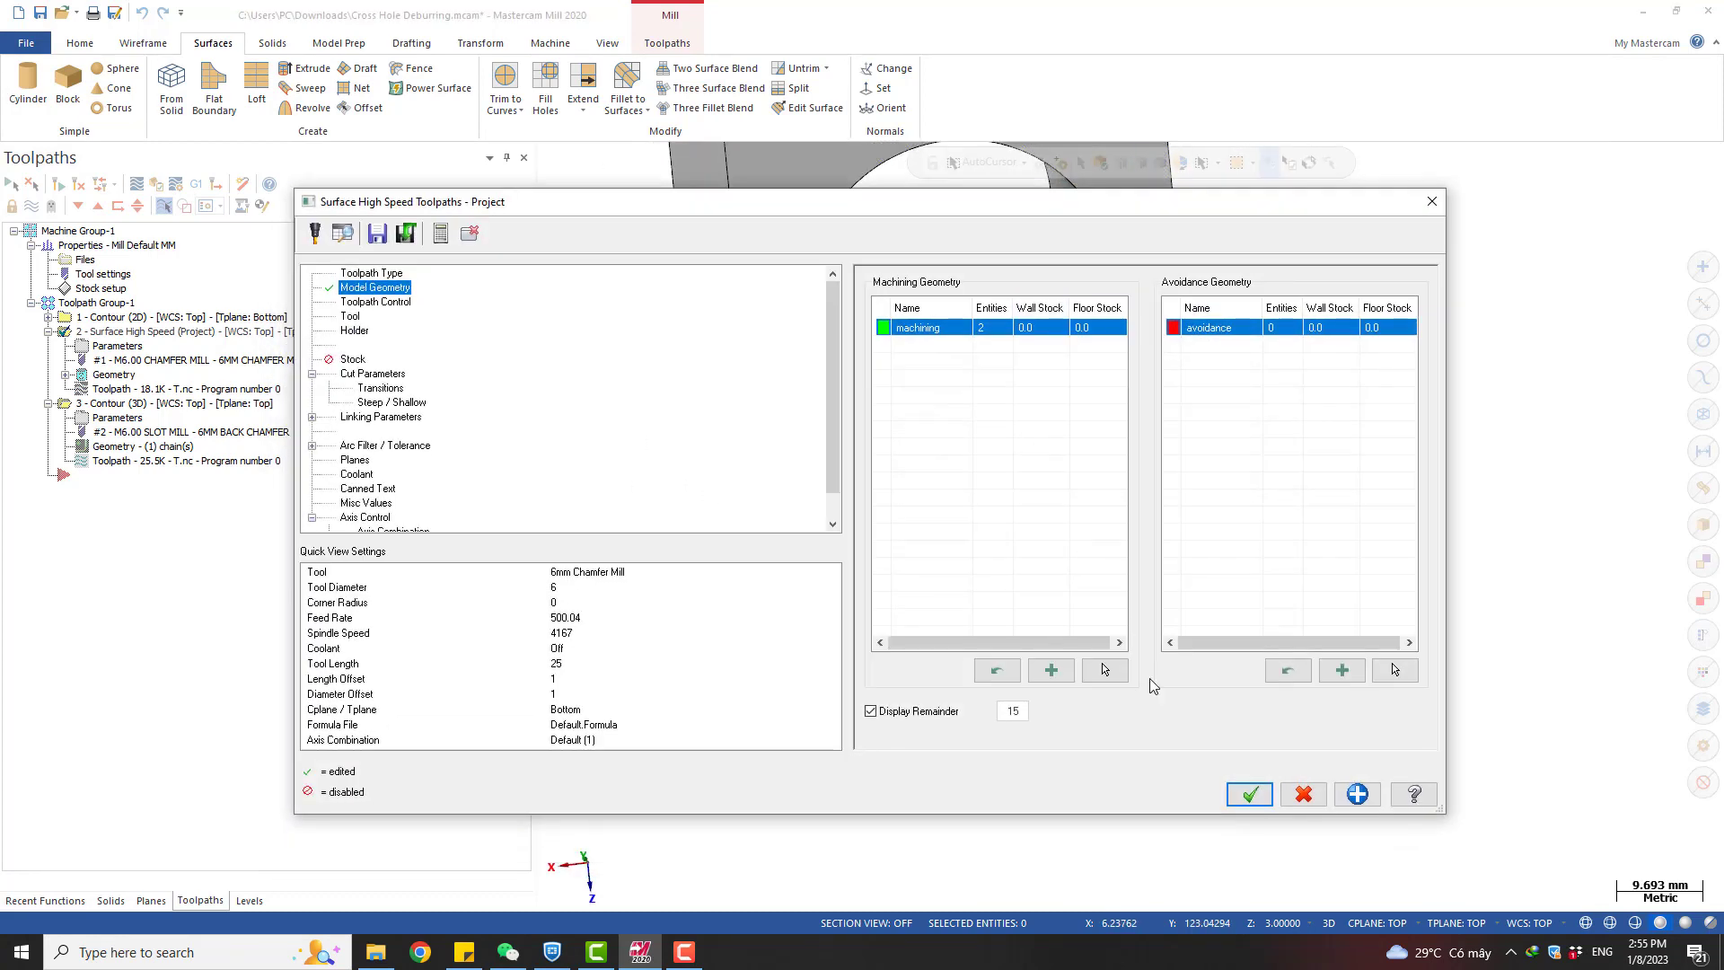
left_click(1249, 796)
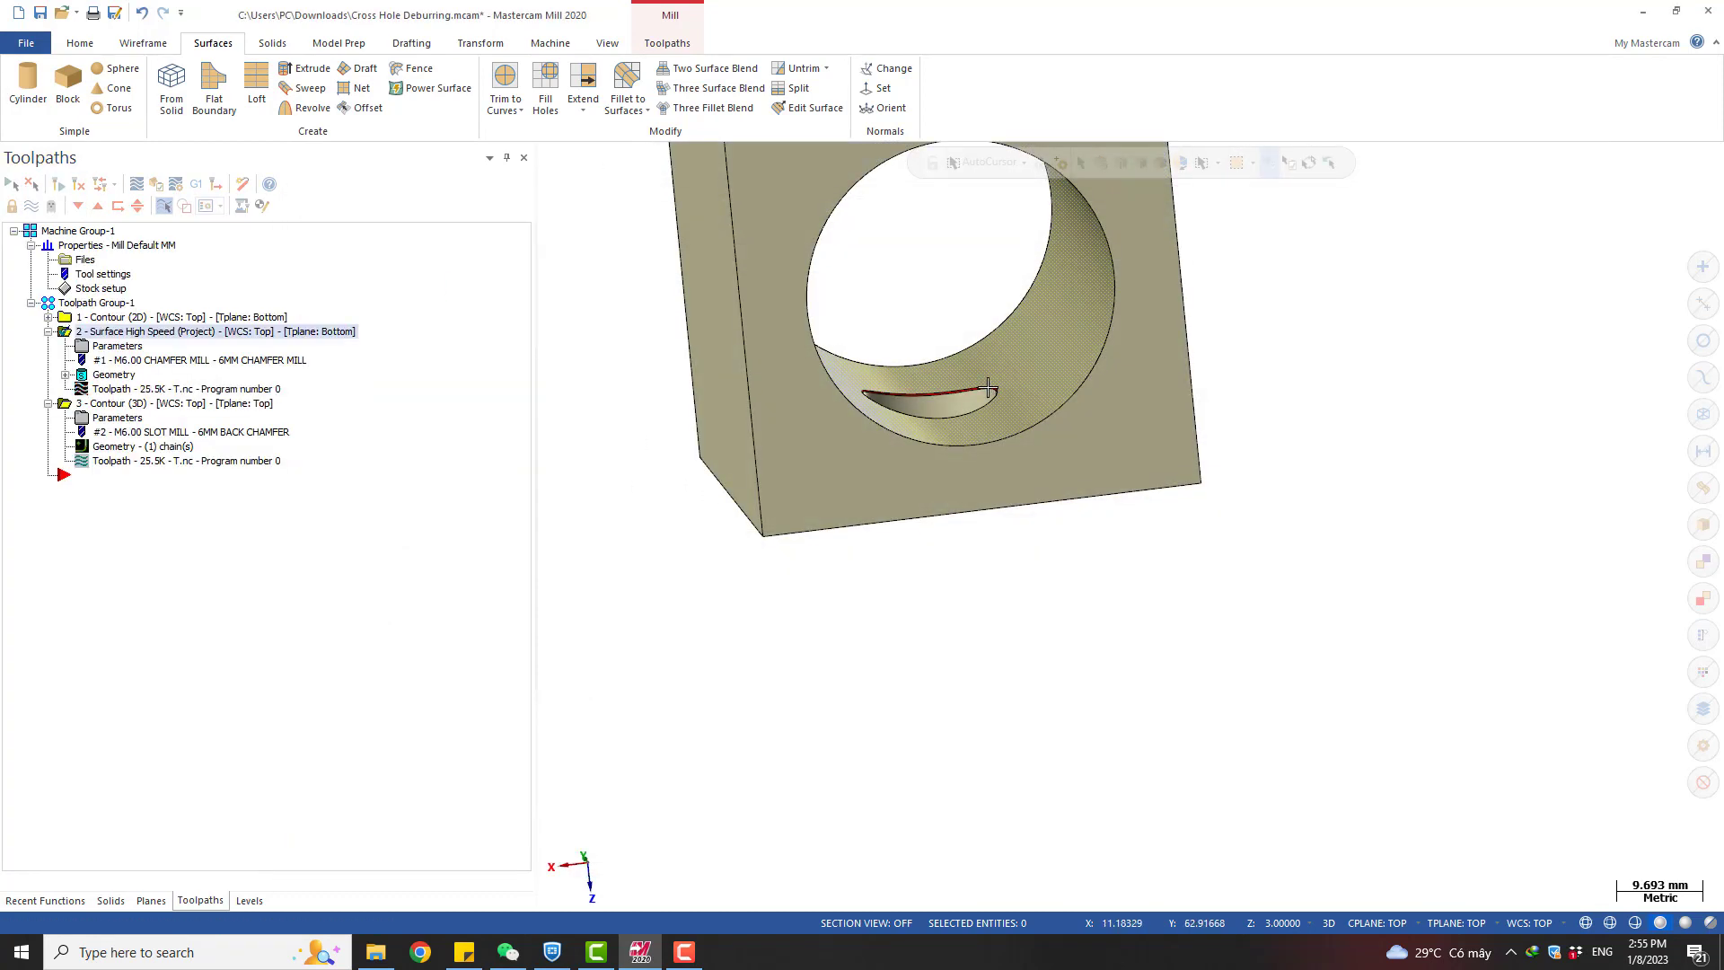
Move the patch surface along the Z axis into the cross hole with a Dynamic transform
scroll(819, 377, "up", 5)
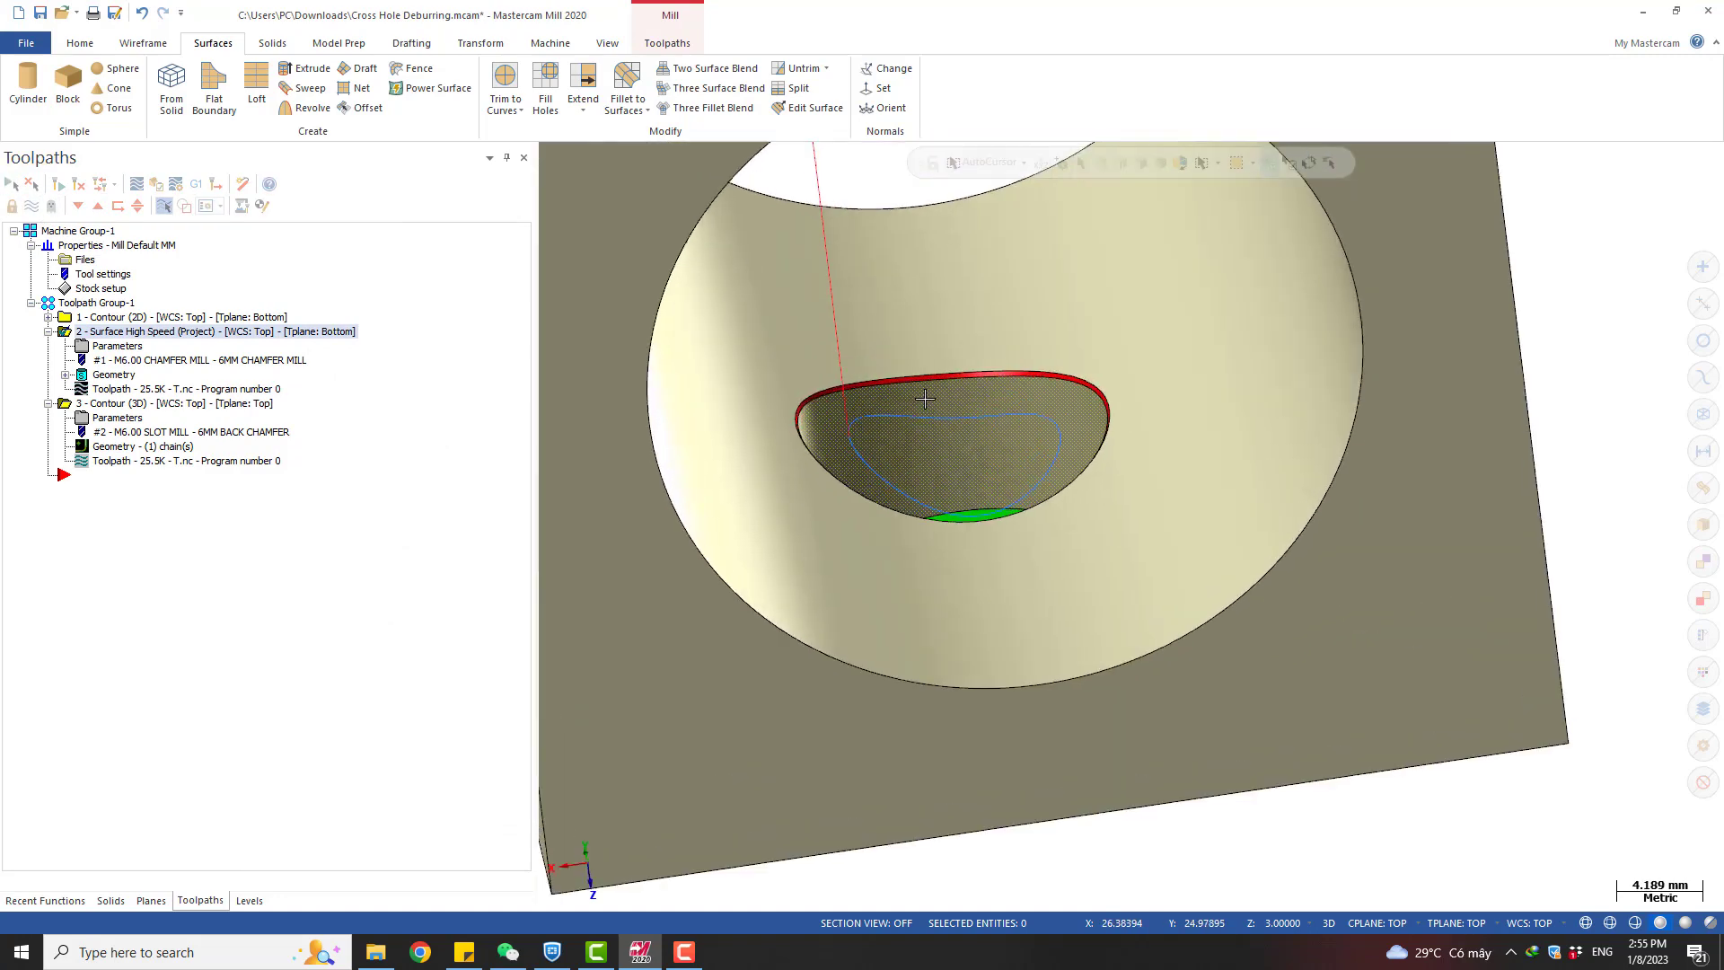
scroll(948, 459, "down", 3)
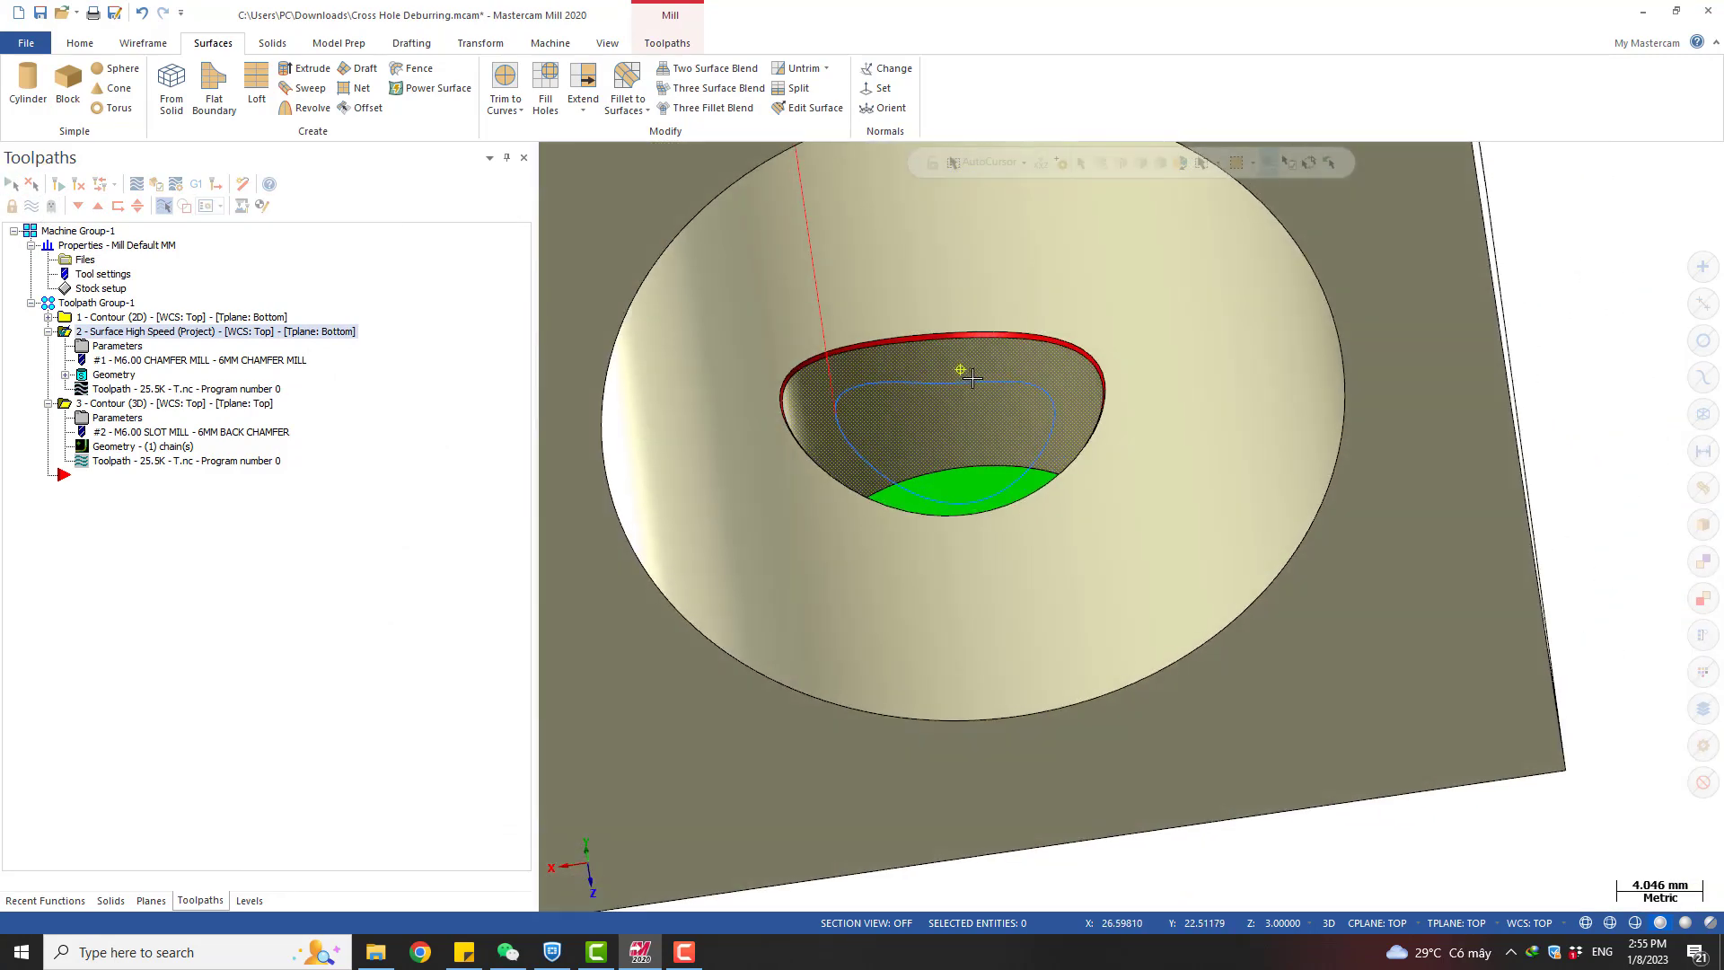
middle_click_drag(976, 372, 966, 459)
left_click(966, 459)
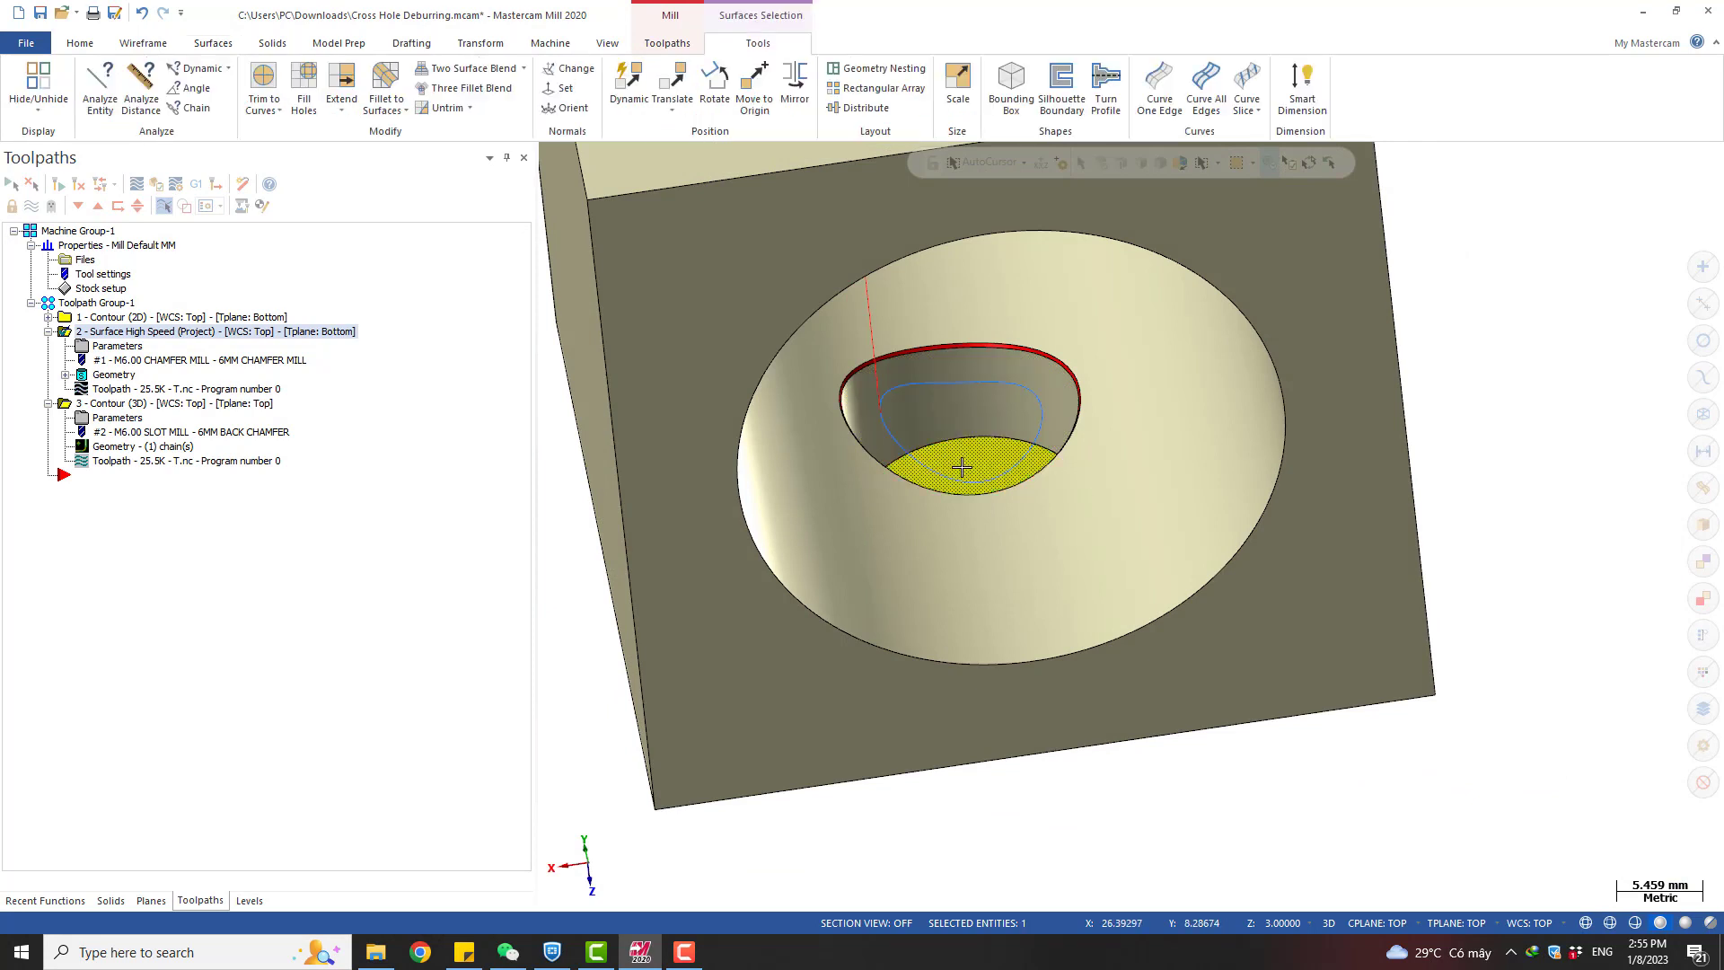
key("d")
left_click(1113, 493)
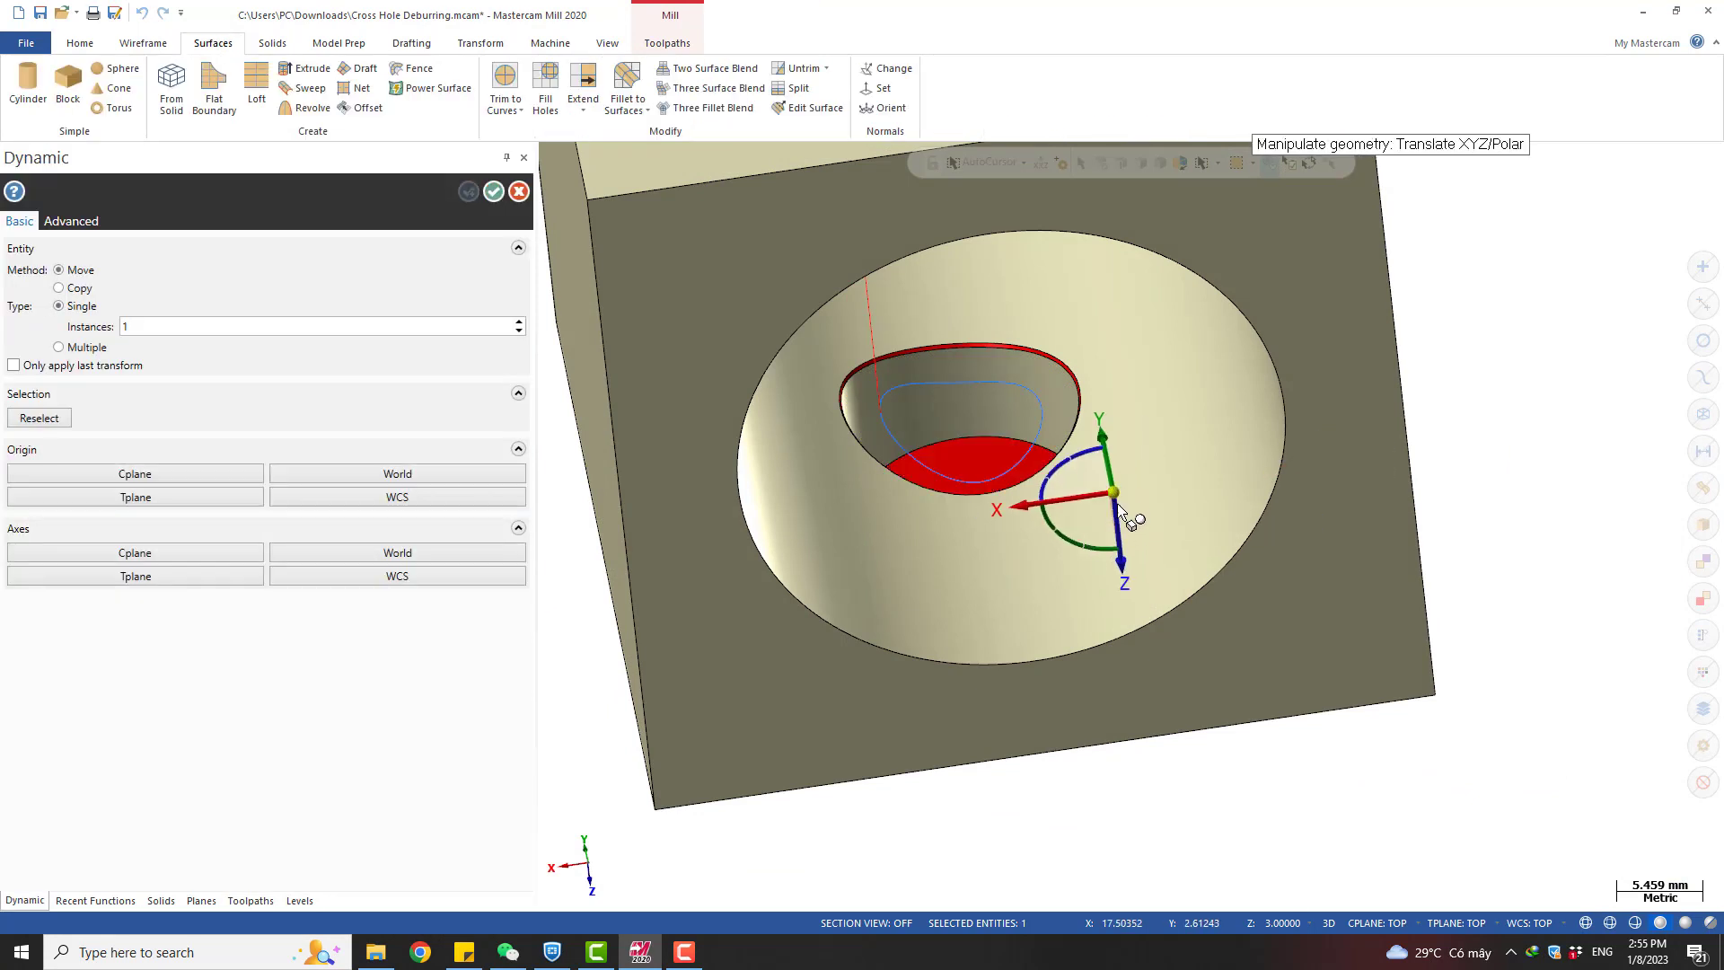
middle_click_drag(1113, 506, 1133, 410)
left_click(1094, 515)
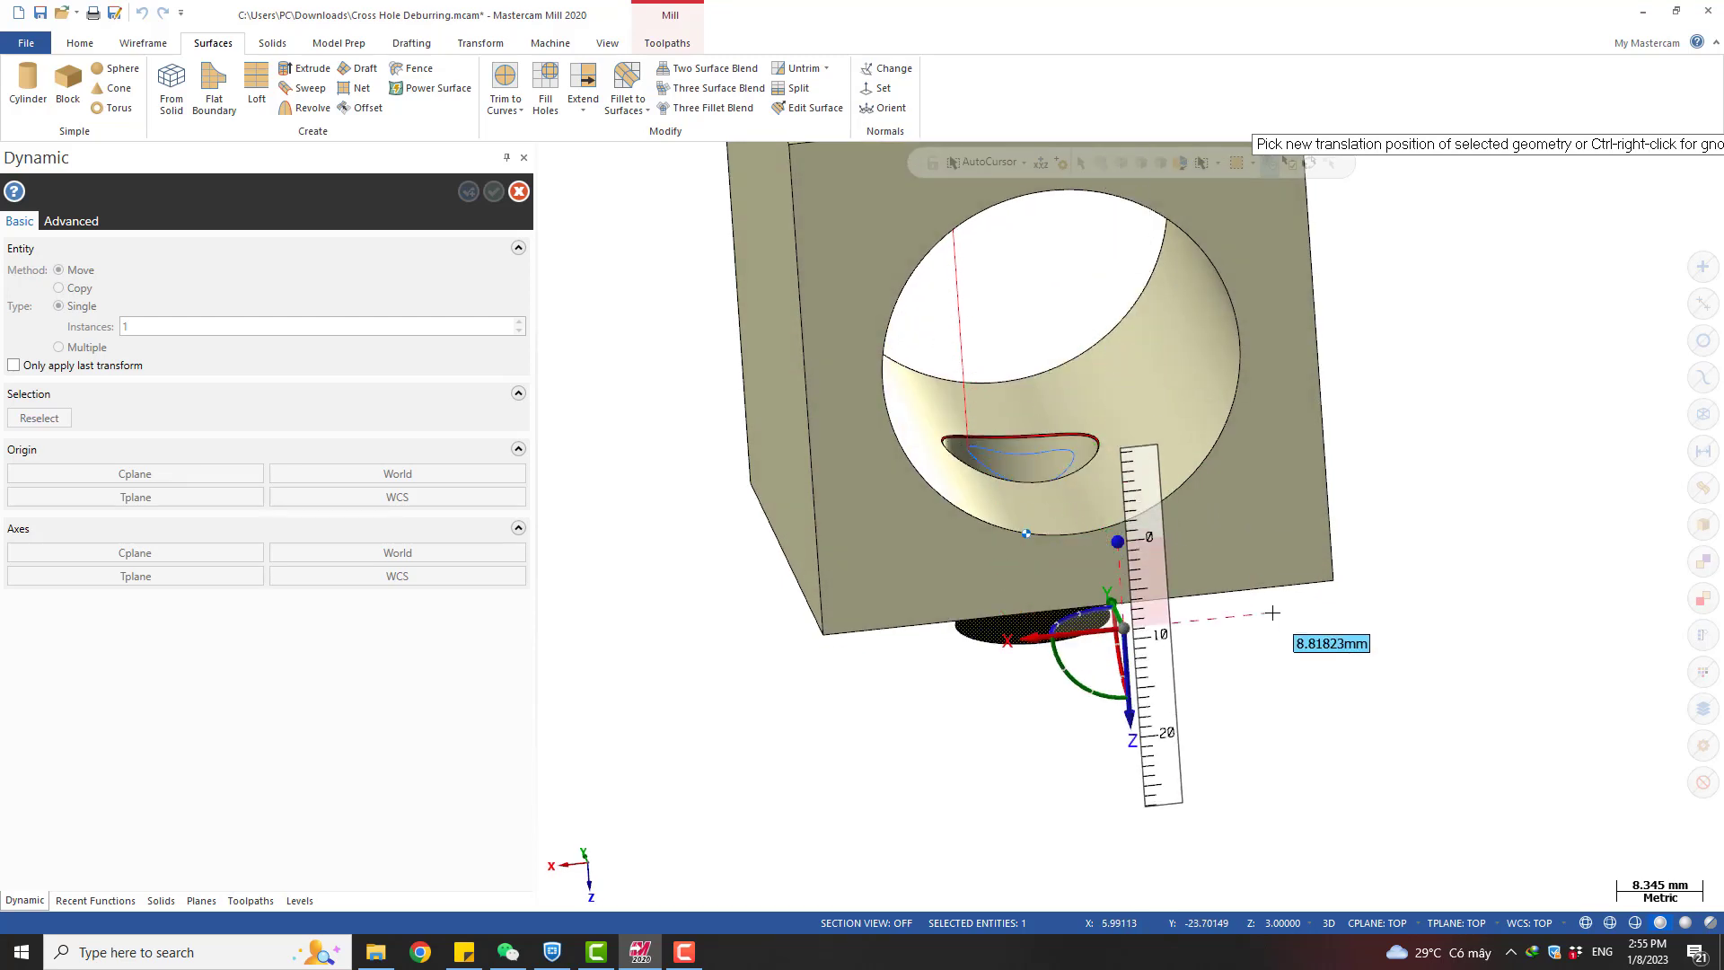
middle_click_drag(1275, 625, 1243, 490)
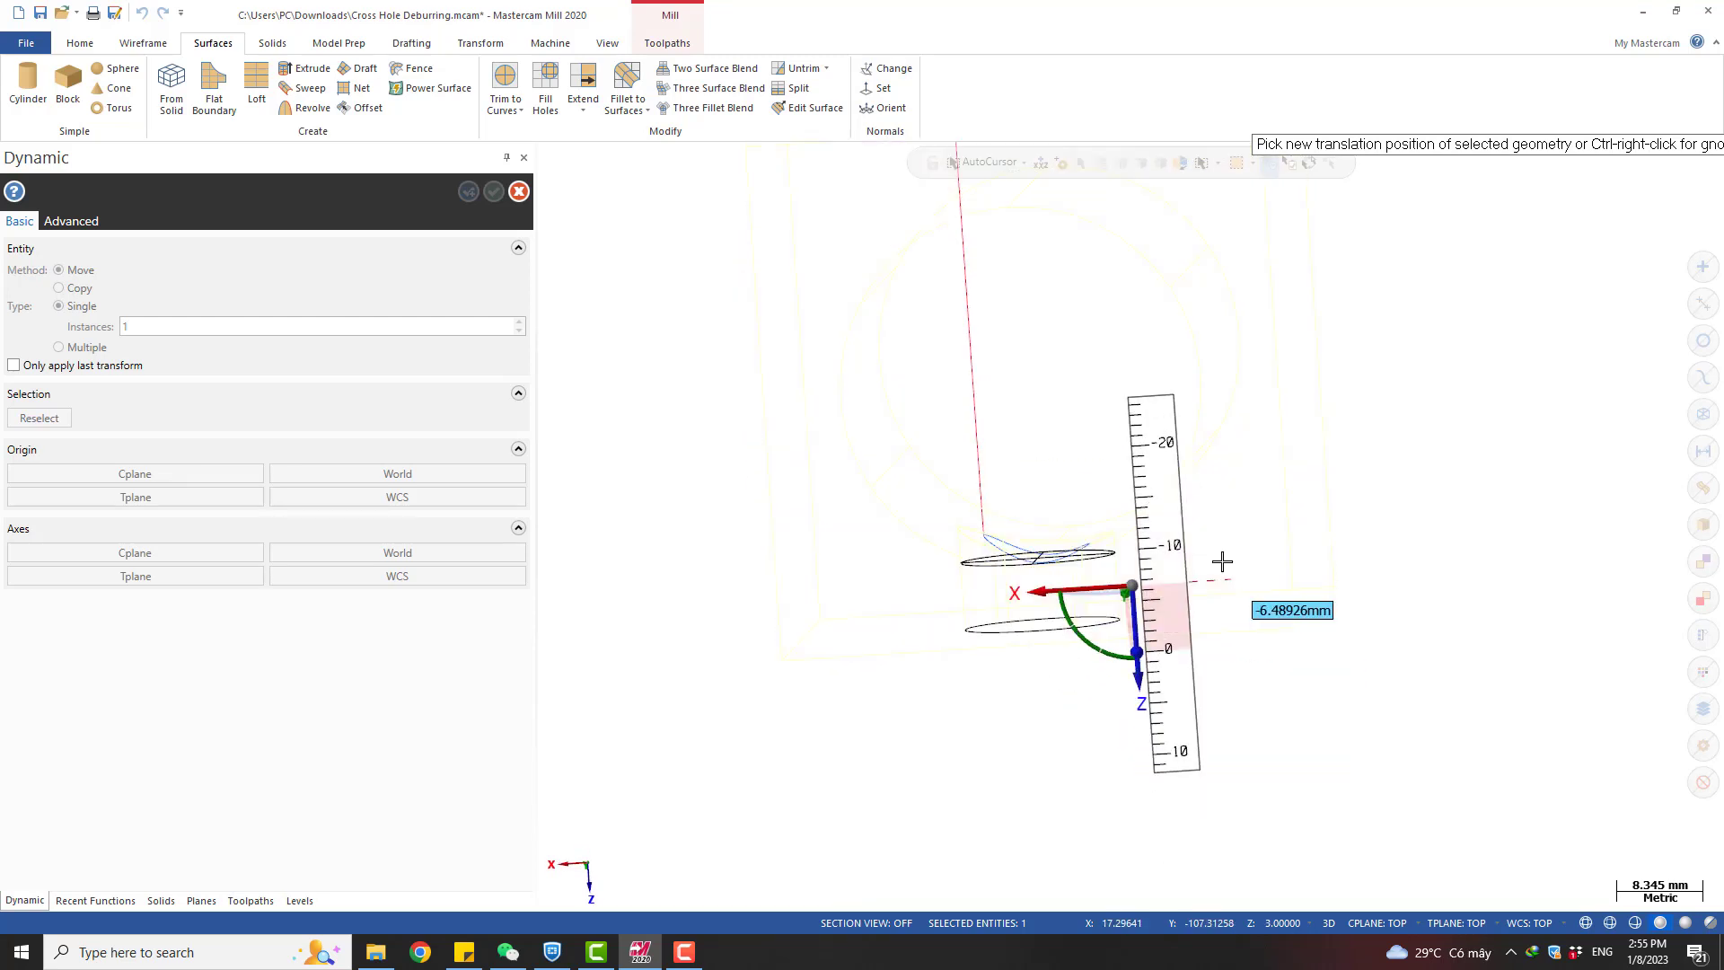
left_click(1231, 608)
middle_click_drag(1175, 544, 766, 431)
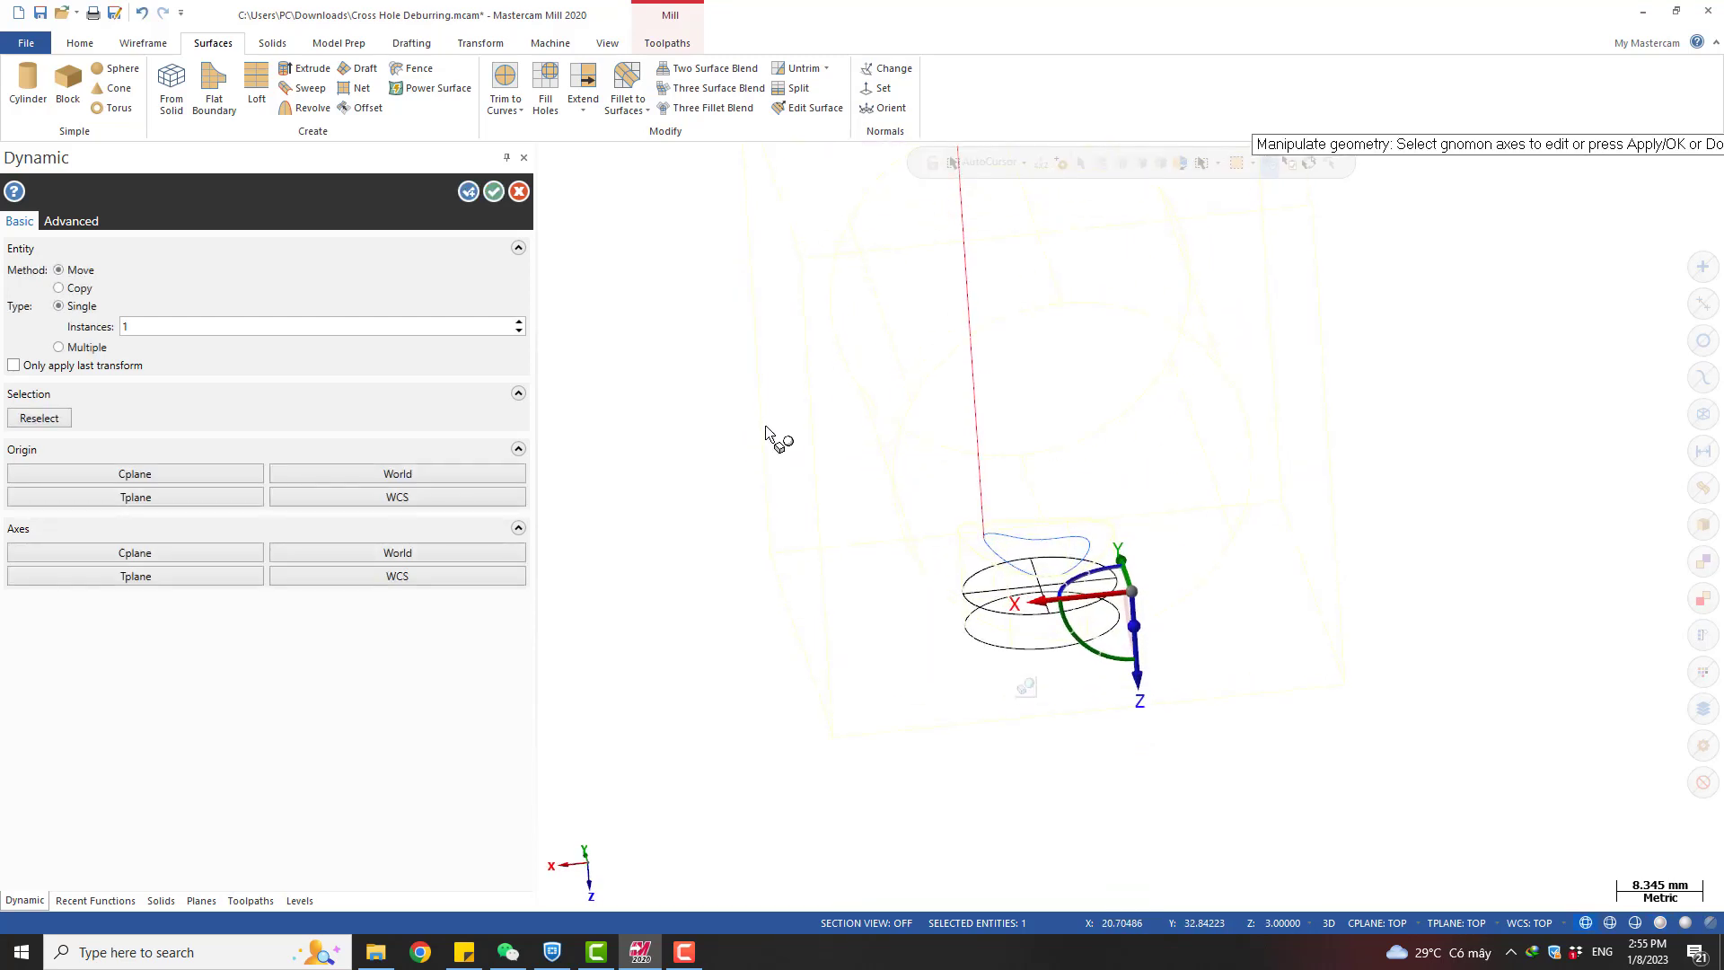
left_click(494, 191)
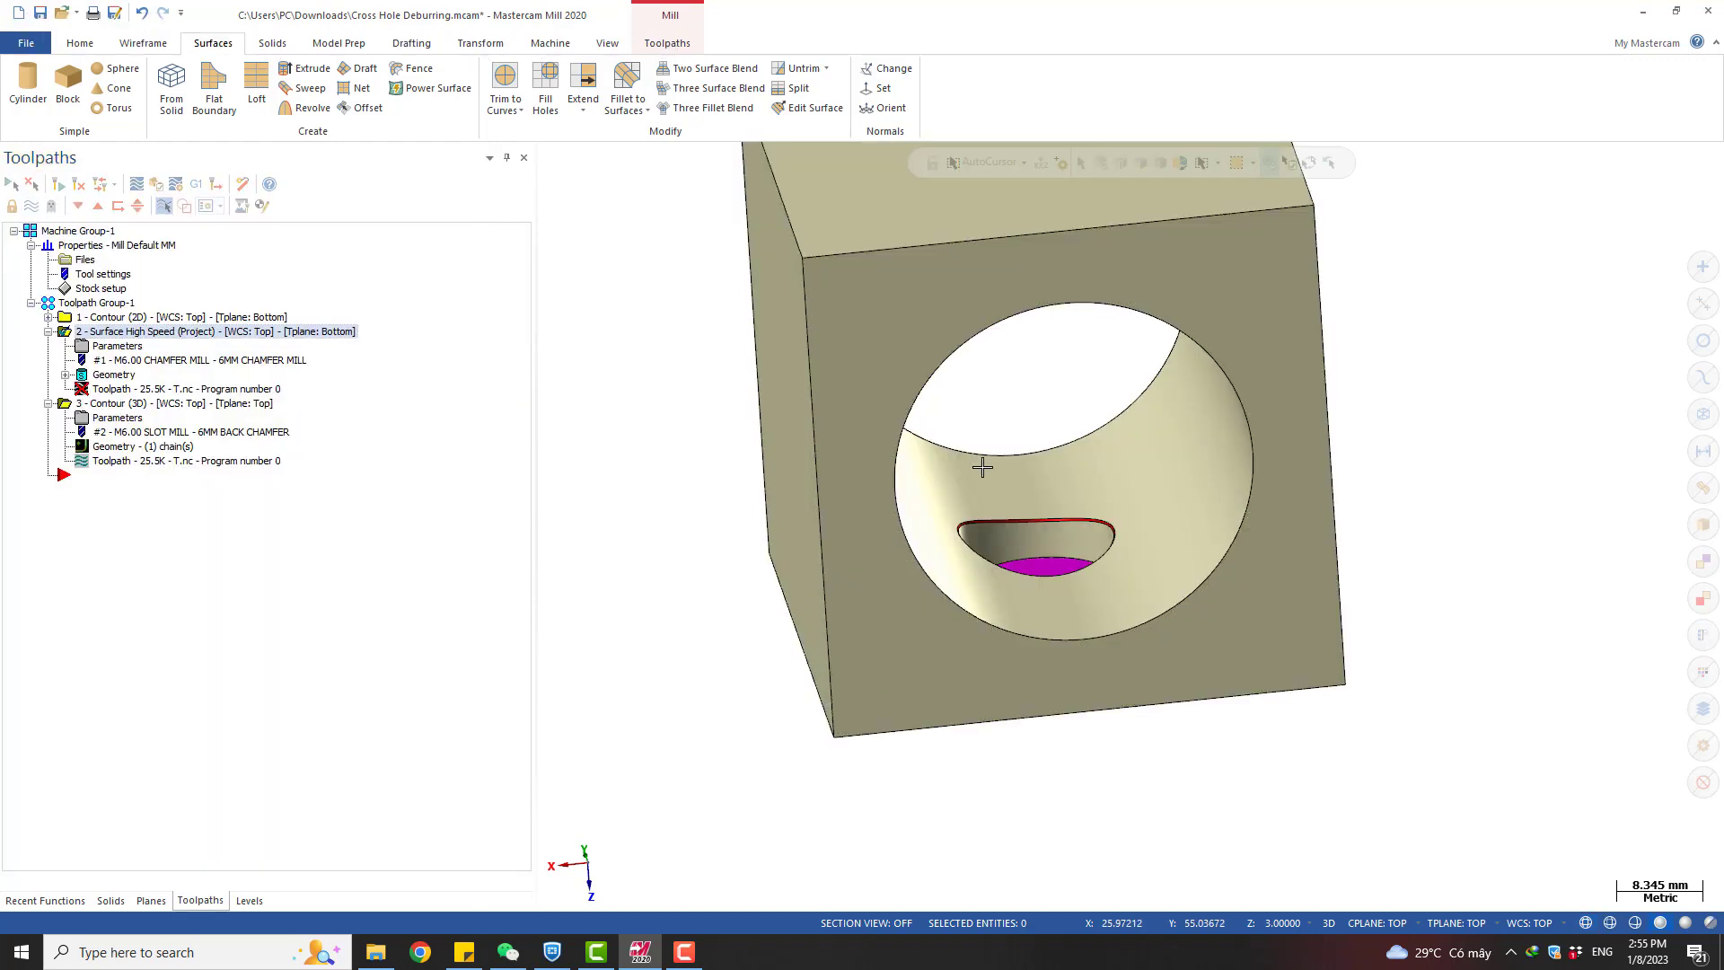
Regenerate the projected toolpath, backplot it to the end, examine the path inside the cross hole, and close the backplot
scroll(1016, 537, "up", 3)
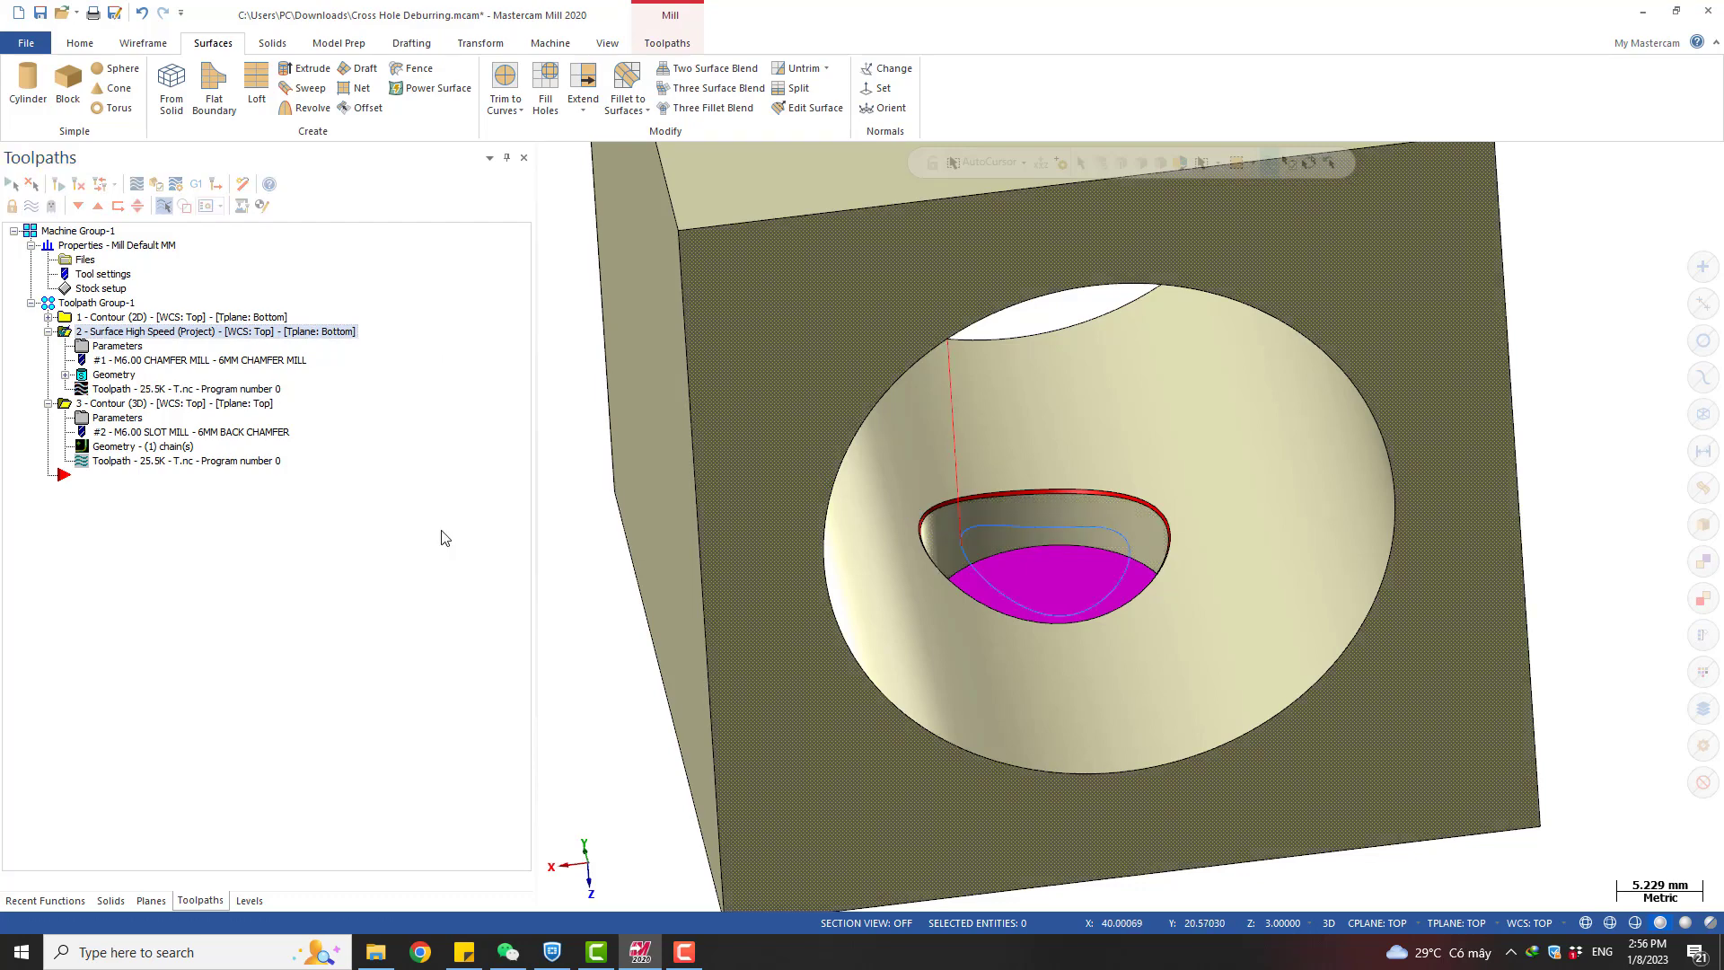
left_click(138, 391)
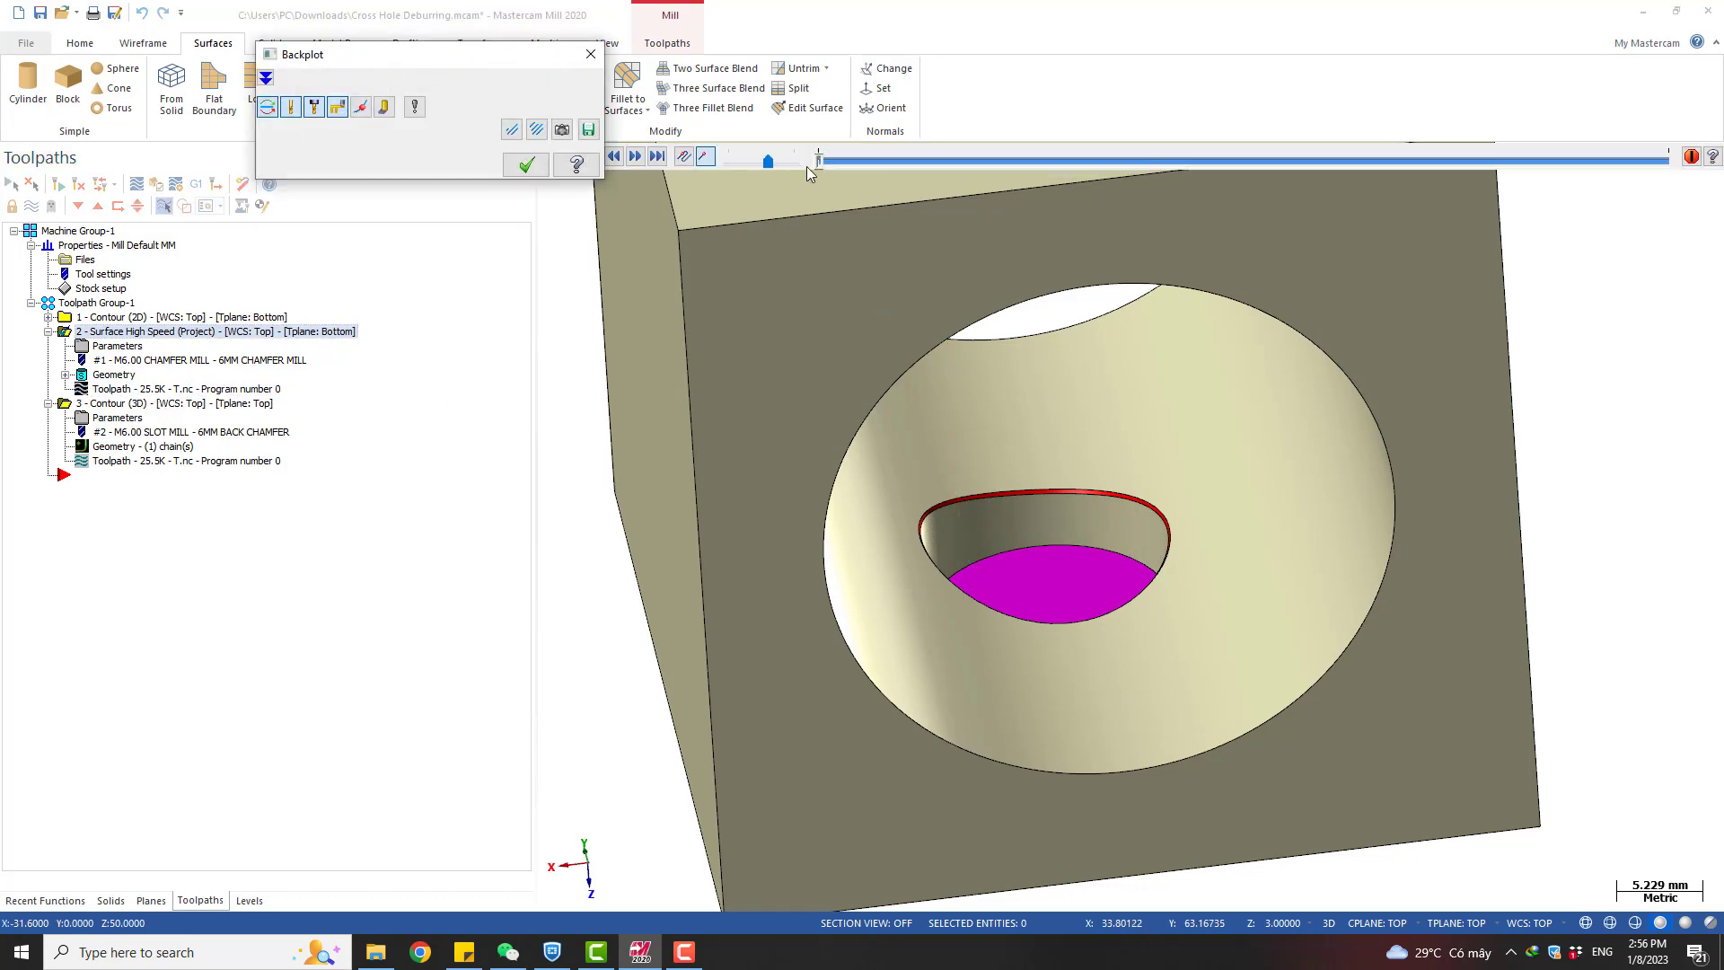
left_click_drag(817, 163, 1666, 176)
scroll(1041, 571, "up", 2)
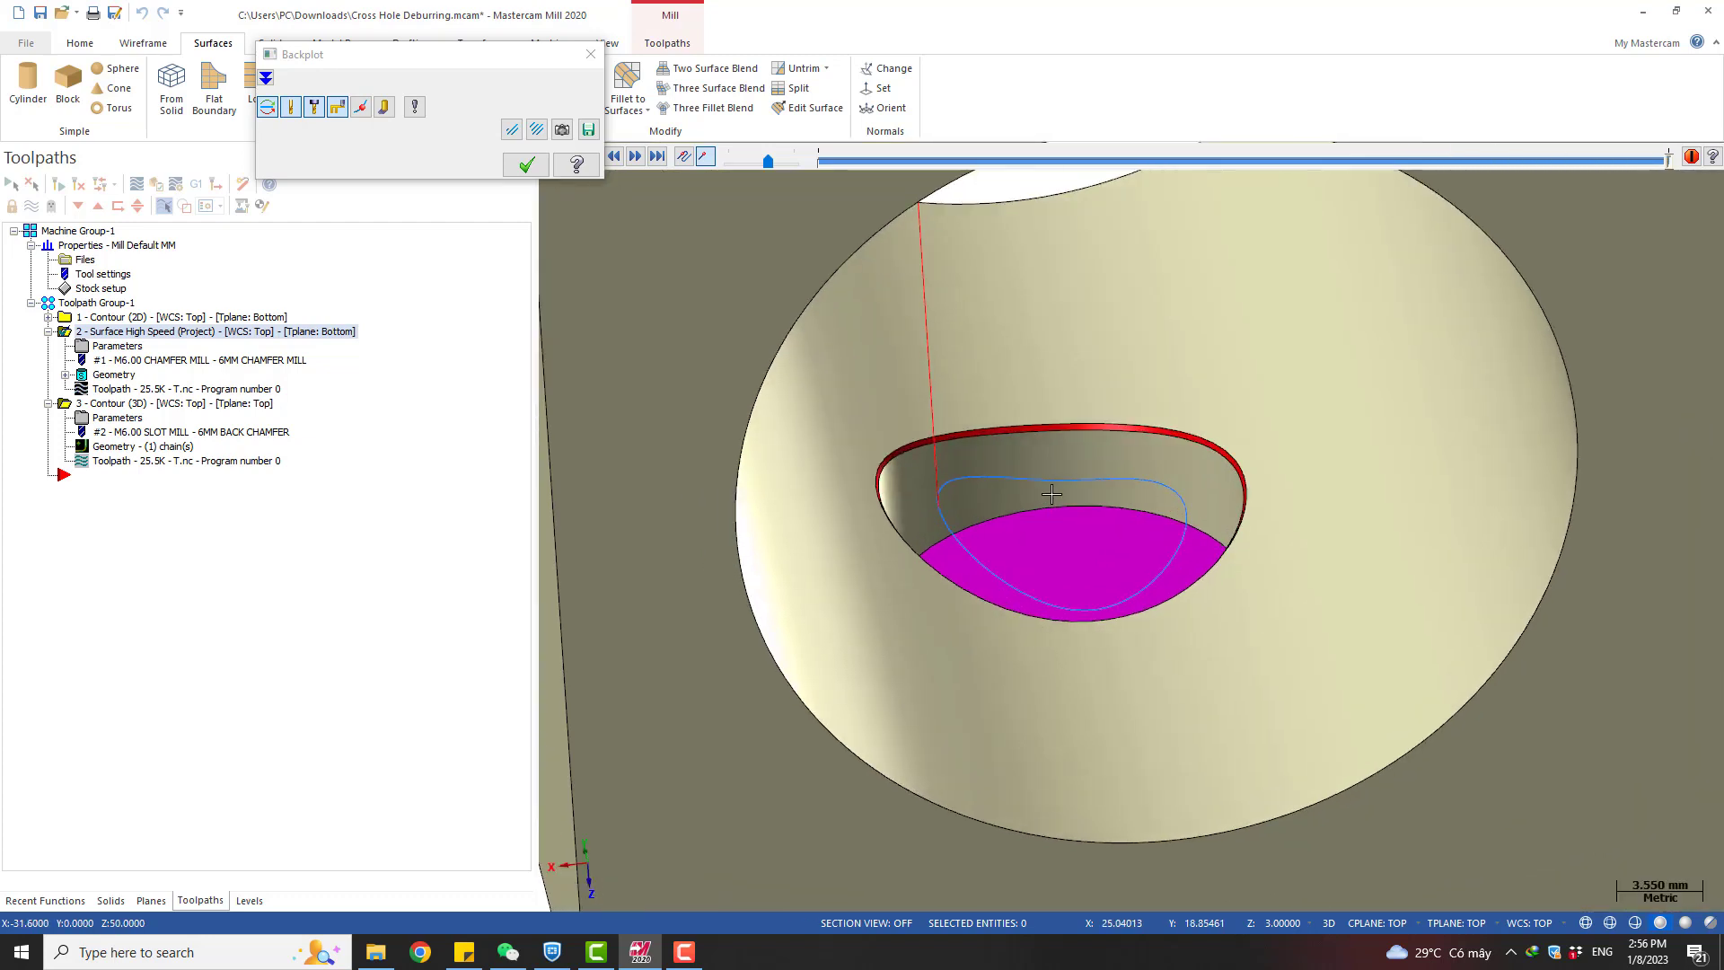
scroll(1060, 445, "down", 3)
key("Escape")
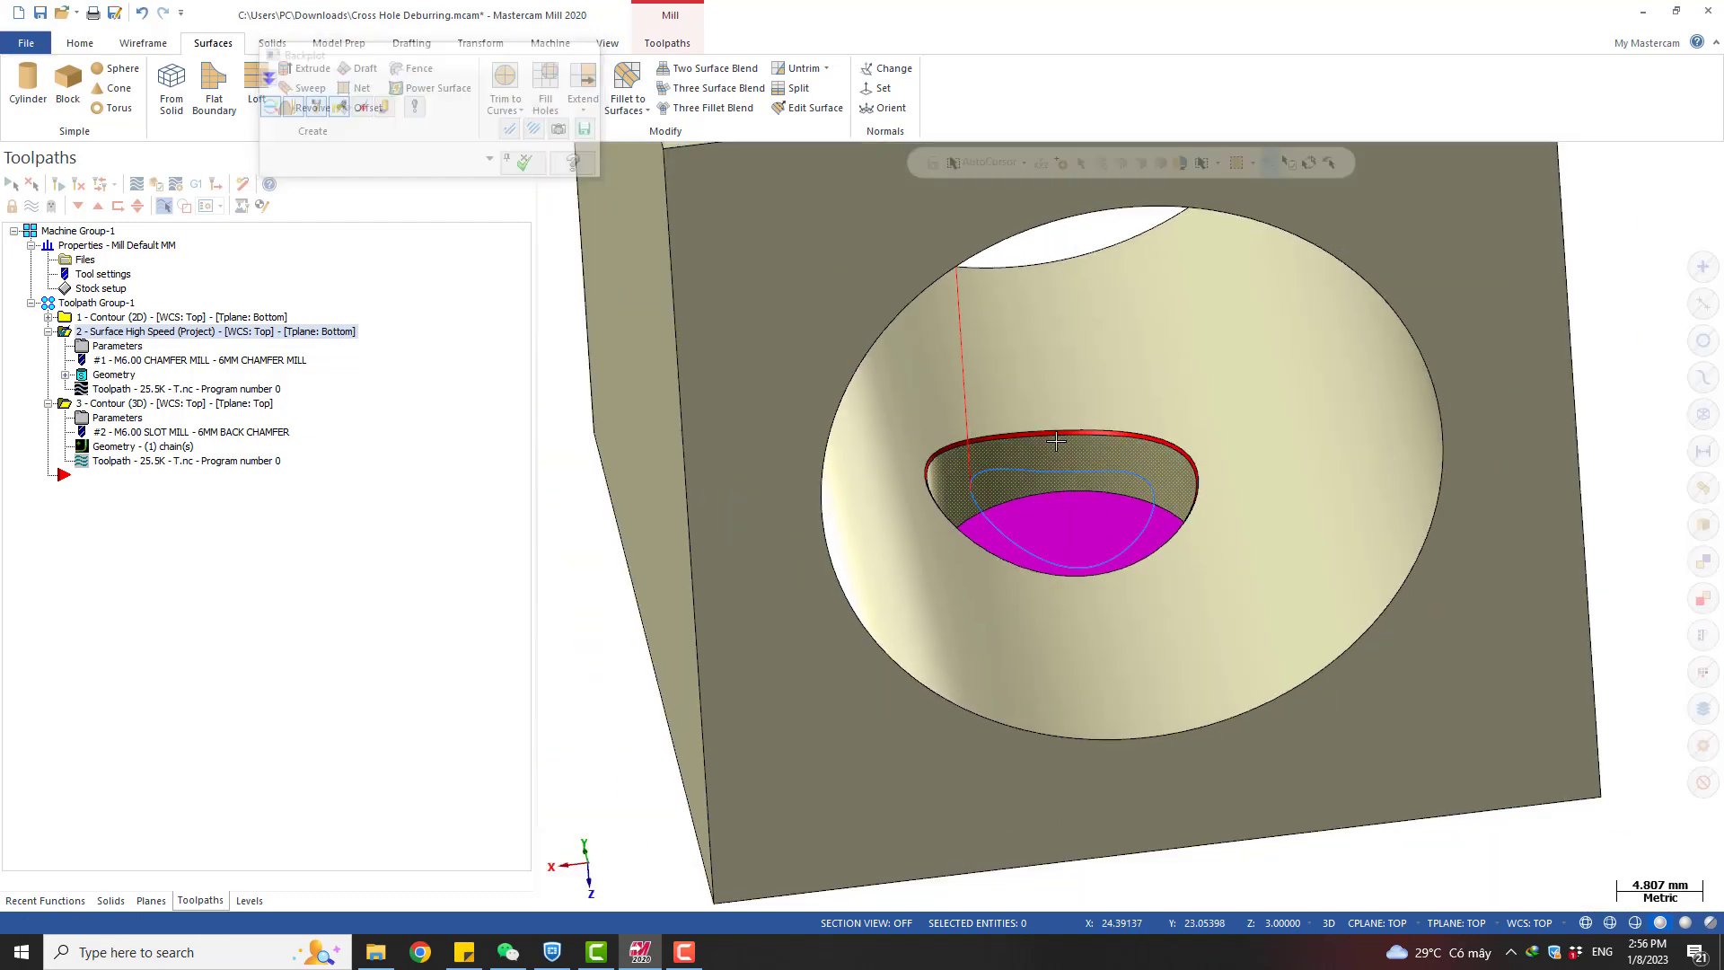
Hide level 5, Patch Surface, make level 99, Toolpath, active, and turn off the display of all other levels
scroll(1060, 446, "down", 3)
left_click(248, 900)
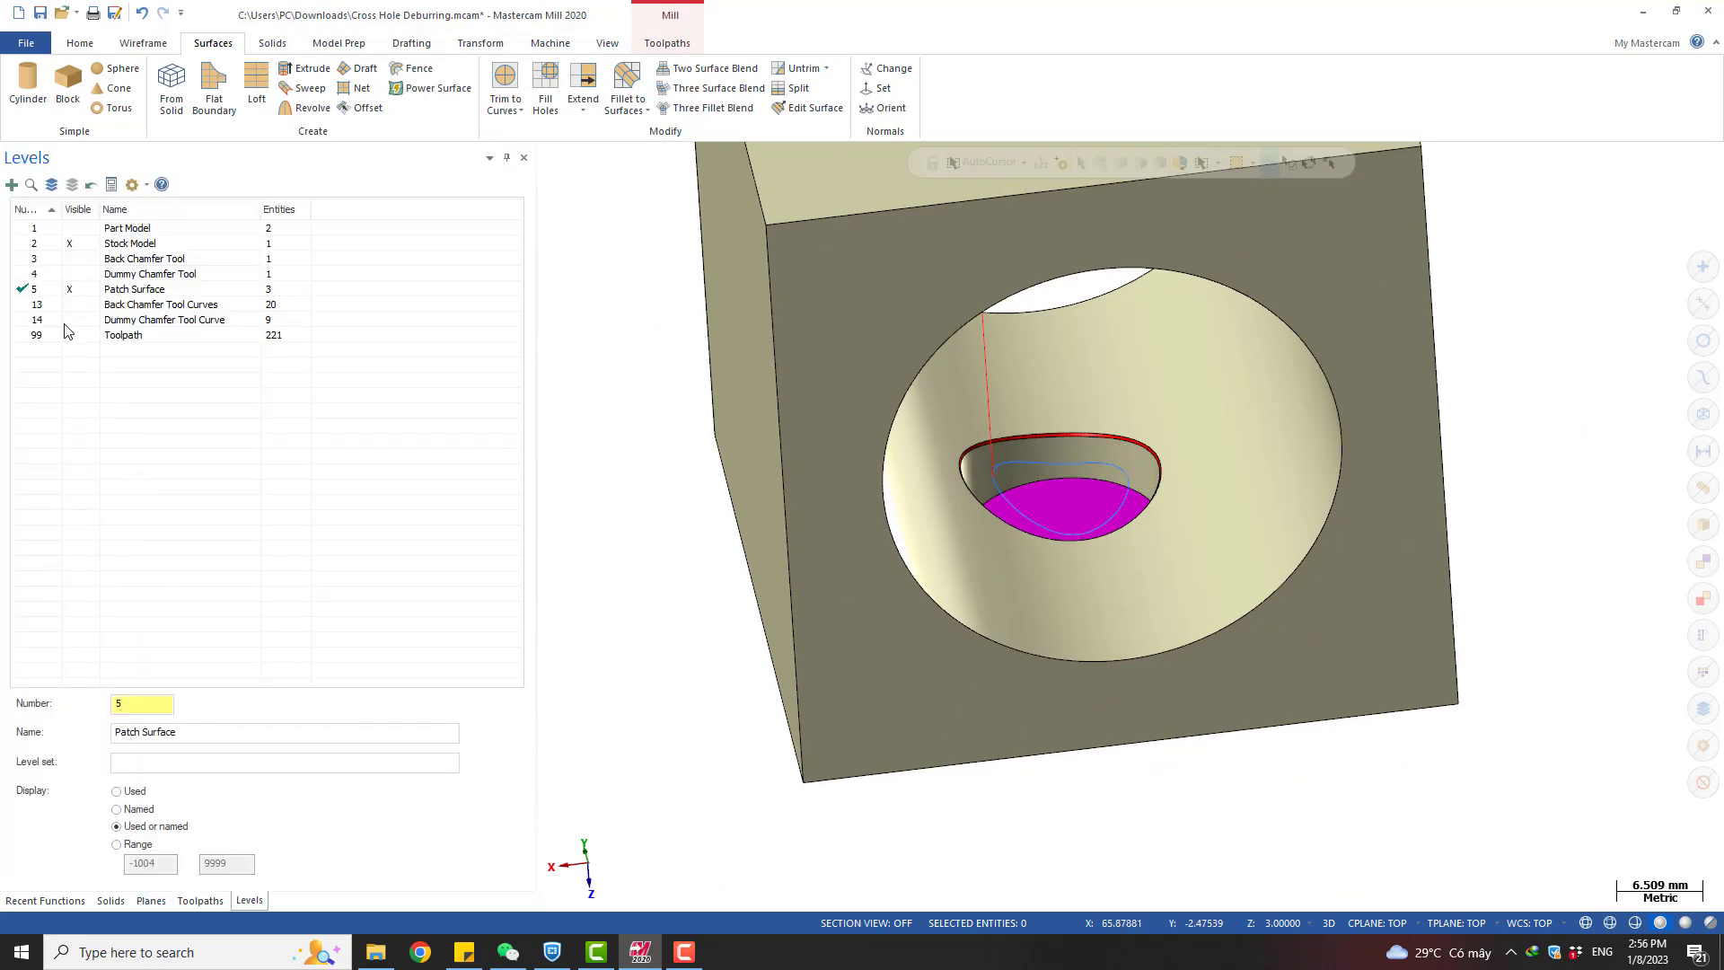
left_click(70, 289)
left_click(34, 335)
scroll(929, 483, "down", 5)
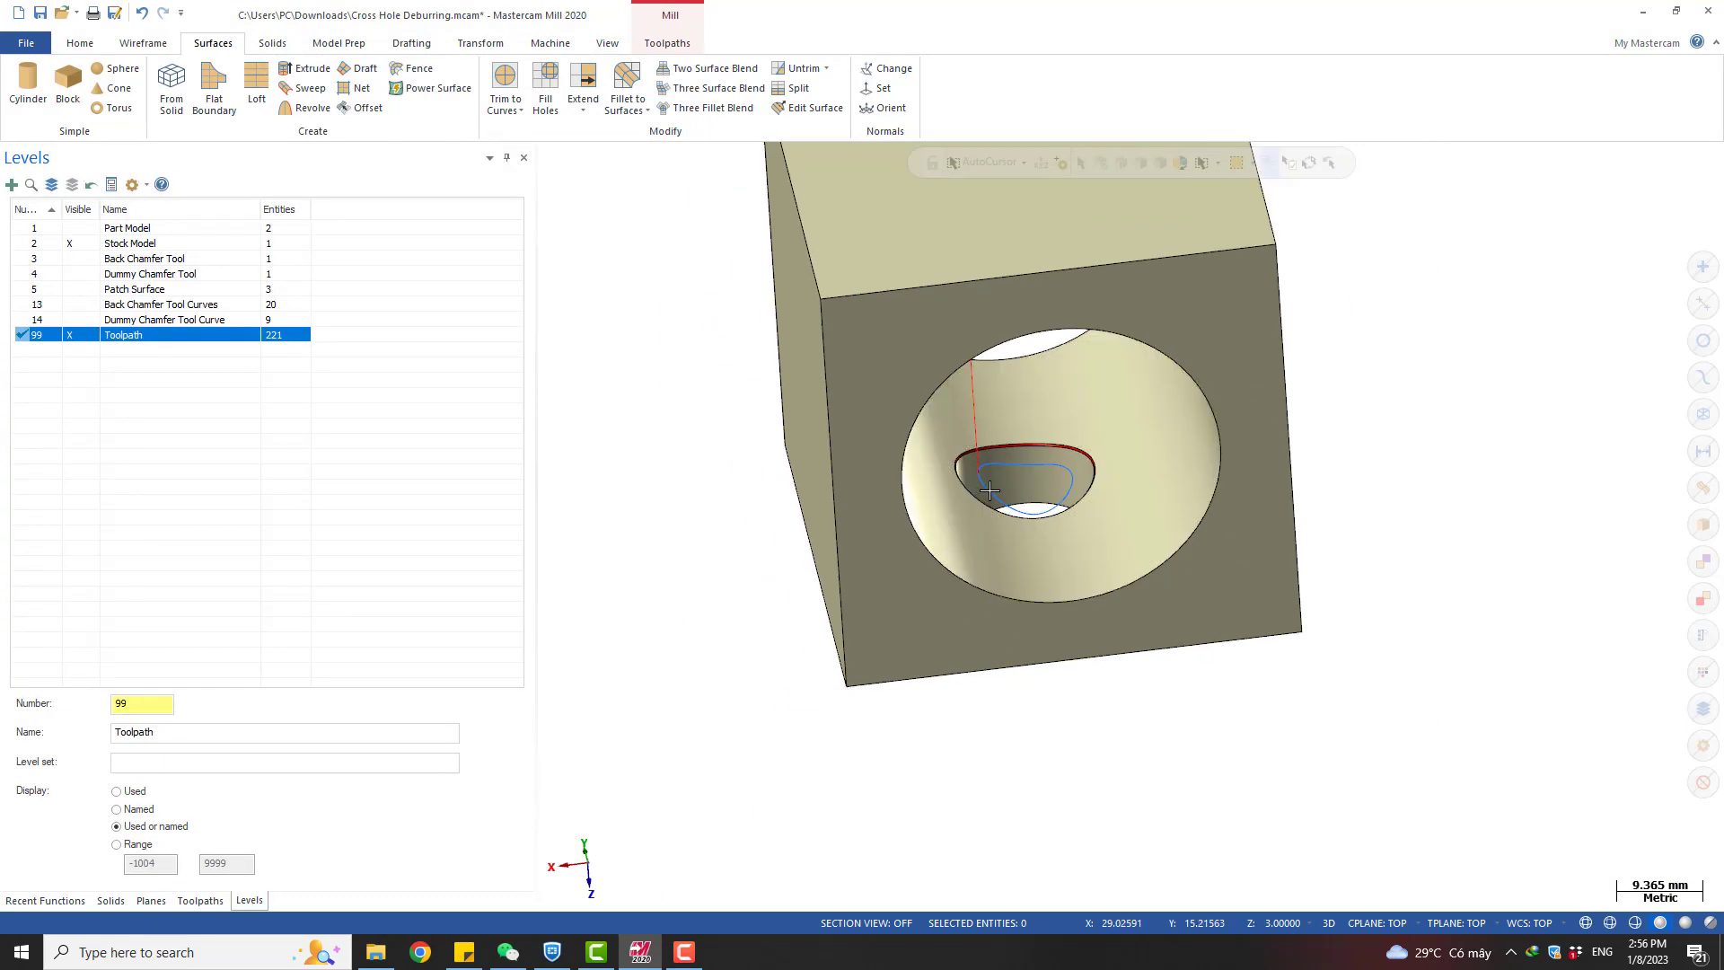
left_click(72, 184)
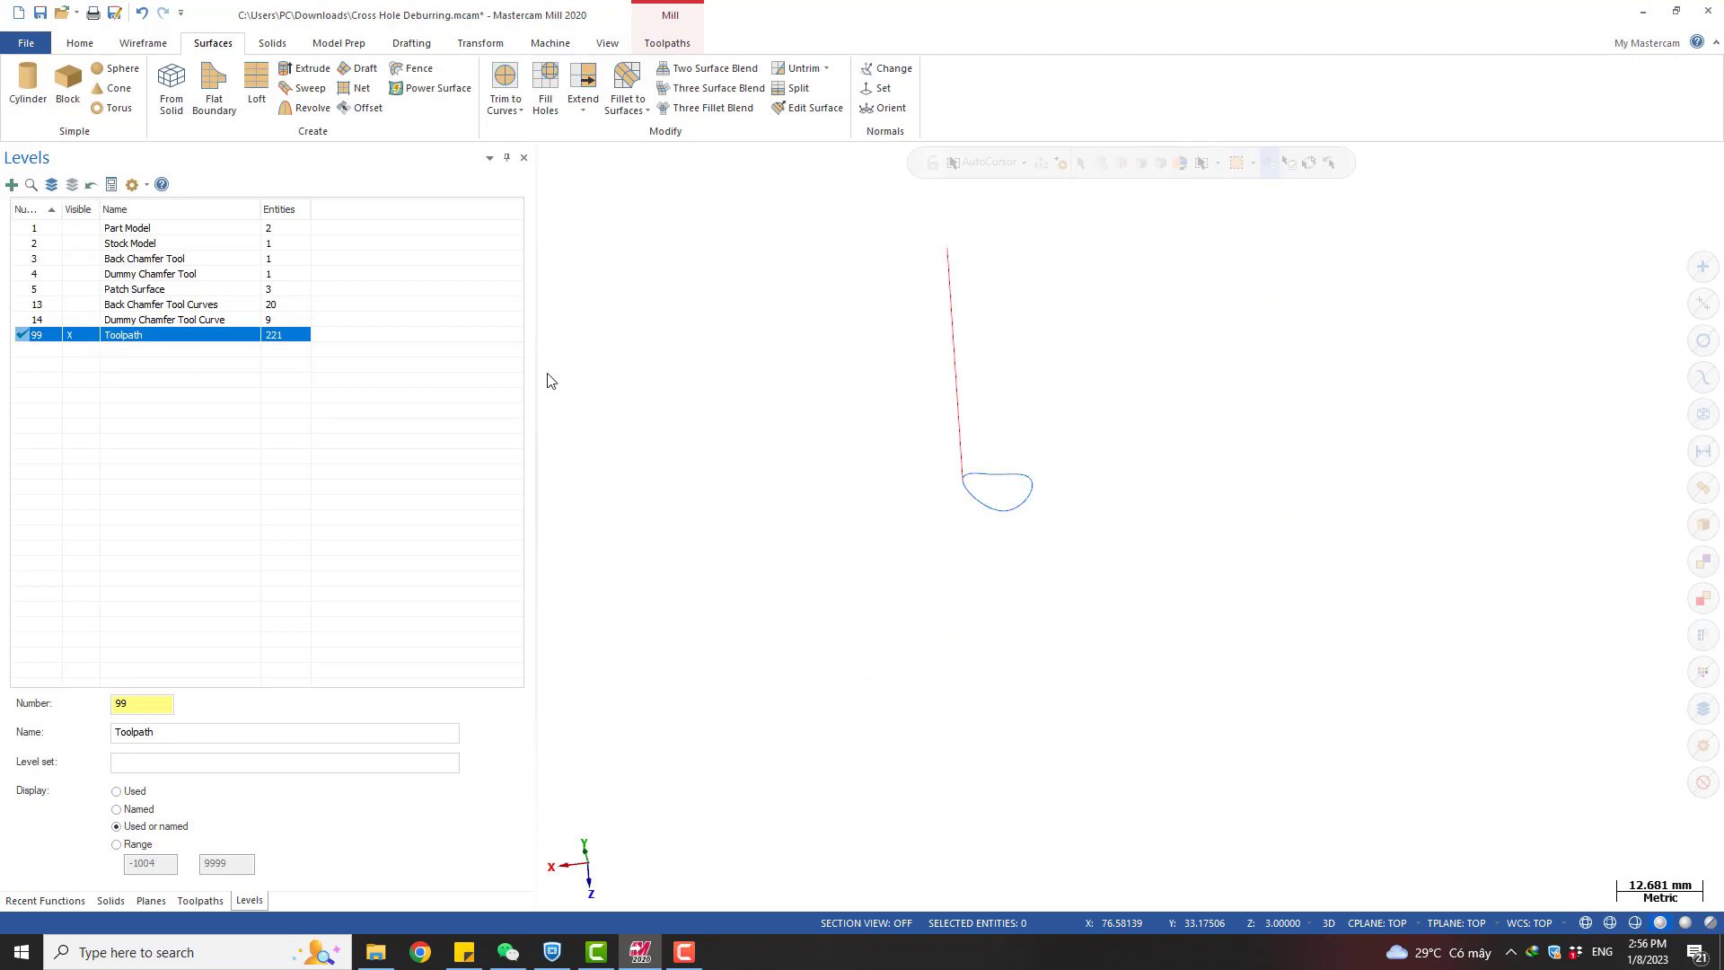
Delete all the curves on level 99, including those associated with operations, and show the block model again
left_click_drag(866, 285, 1133, 560)
key("Delete")
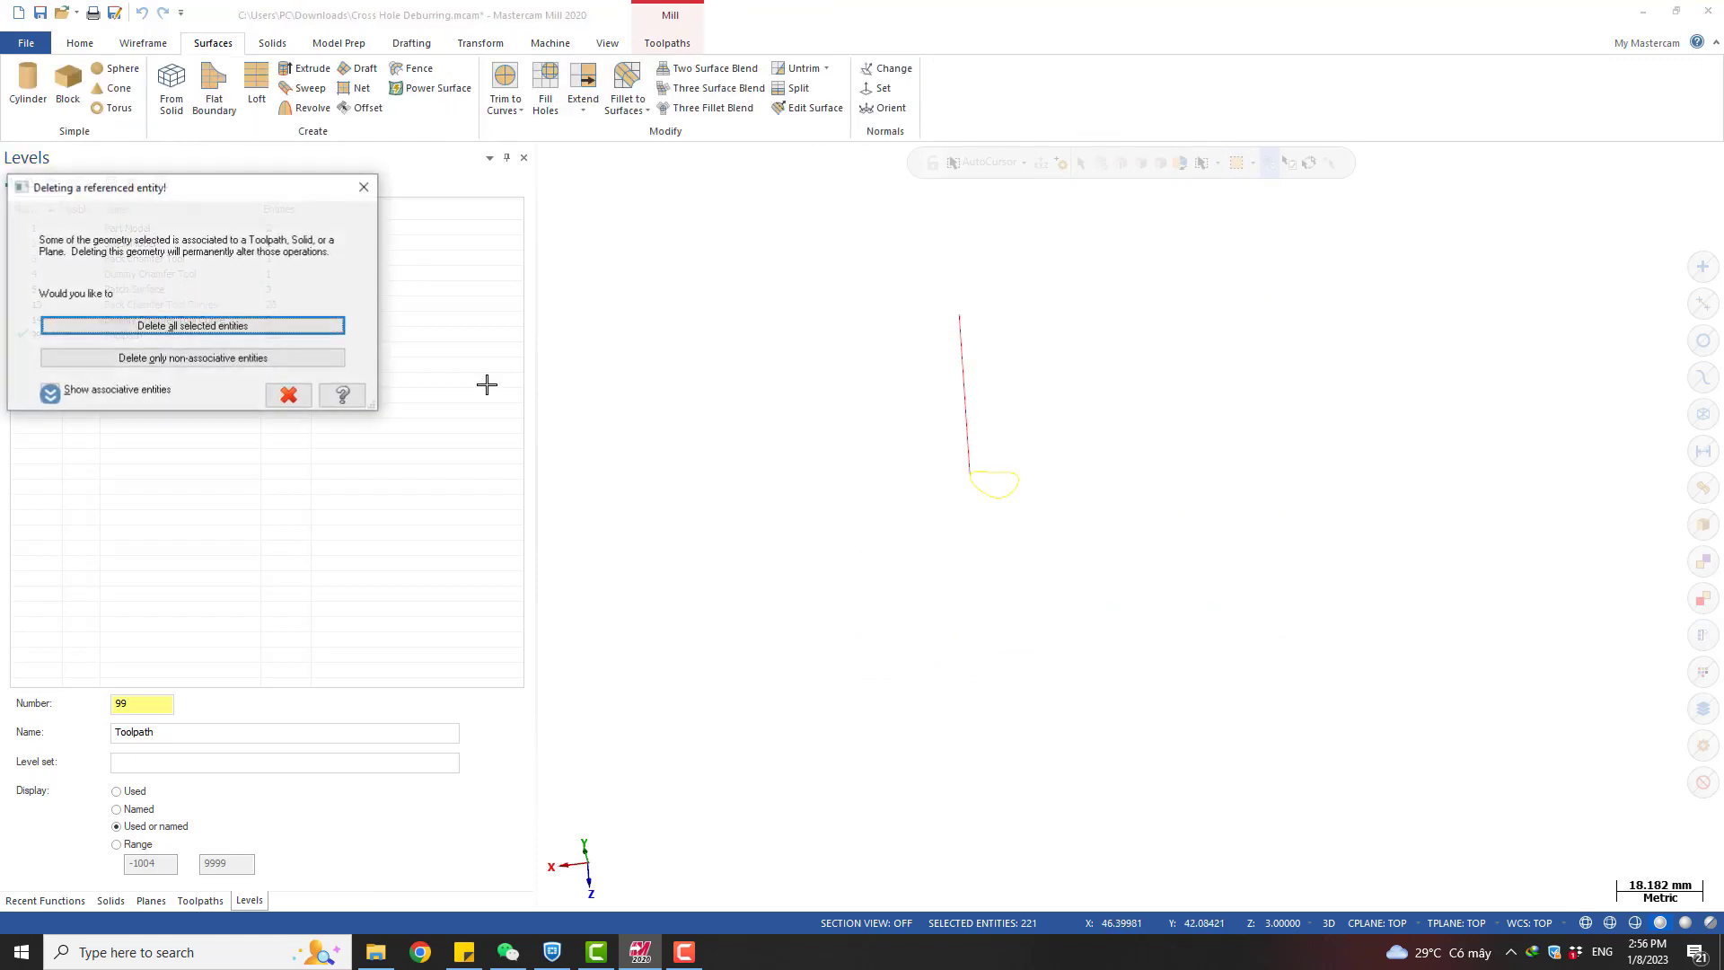
left_click(215, 325)
scroll(892, 420, "up", 1)
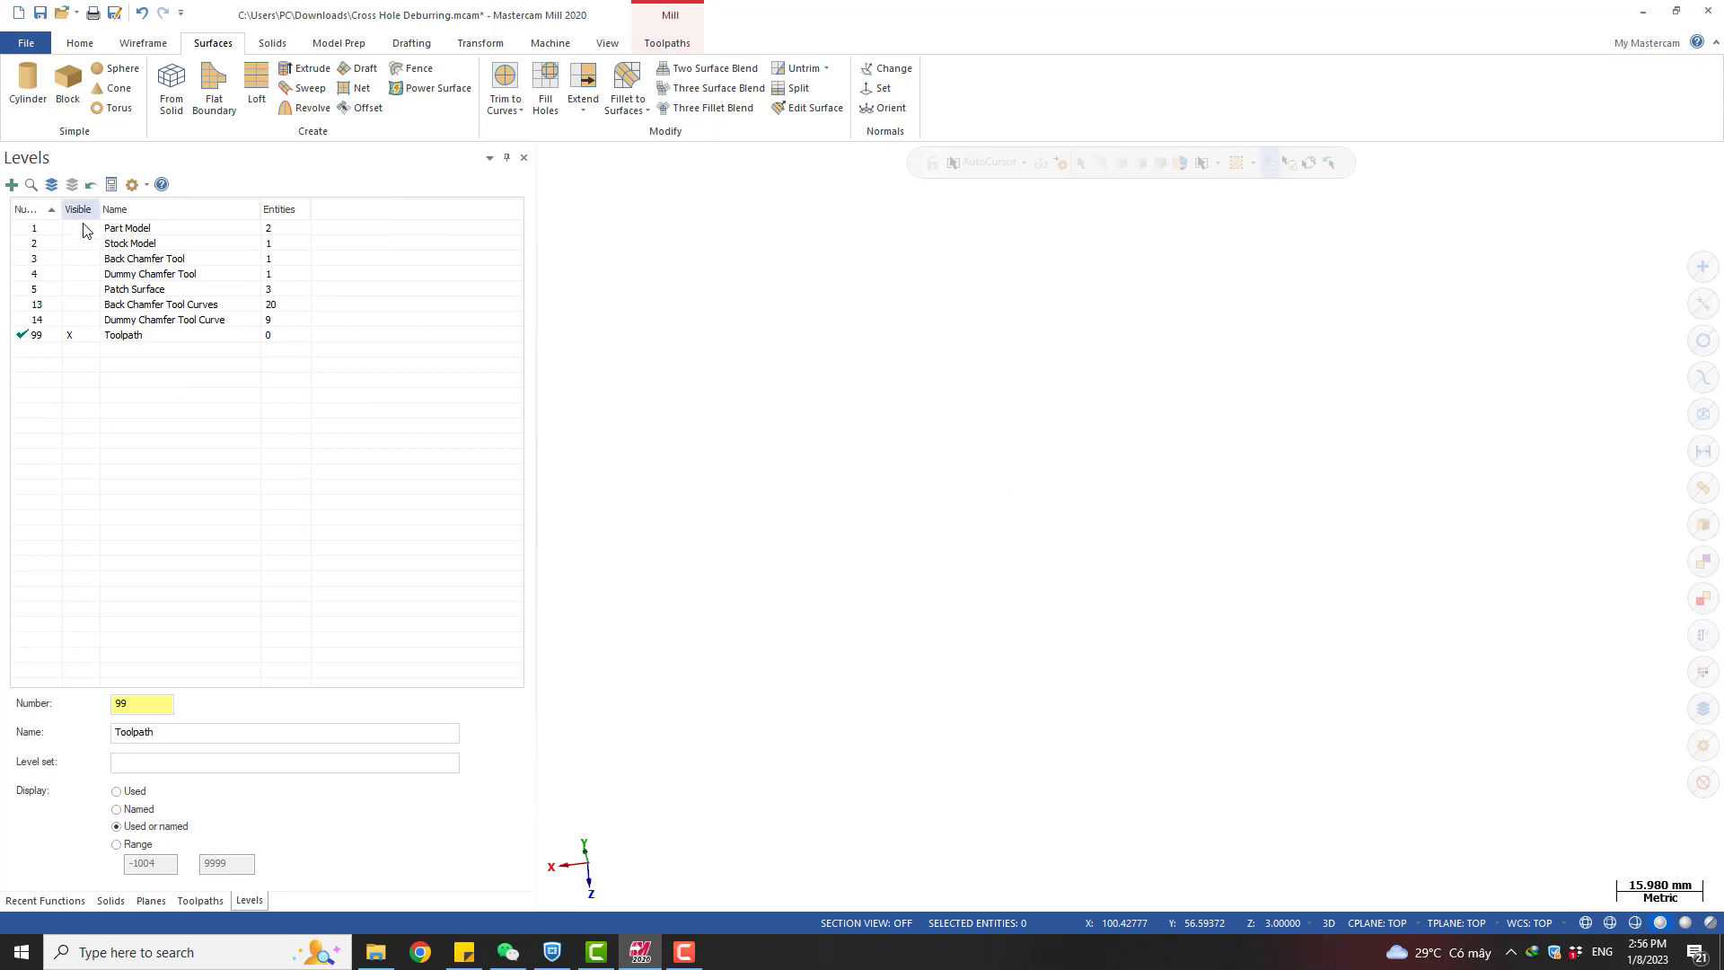
left_click(84, 229)
Backplot the Surface High Speed (Project) toolpath to the end and view its full path in the cross hole
left_click(200, 901)
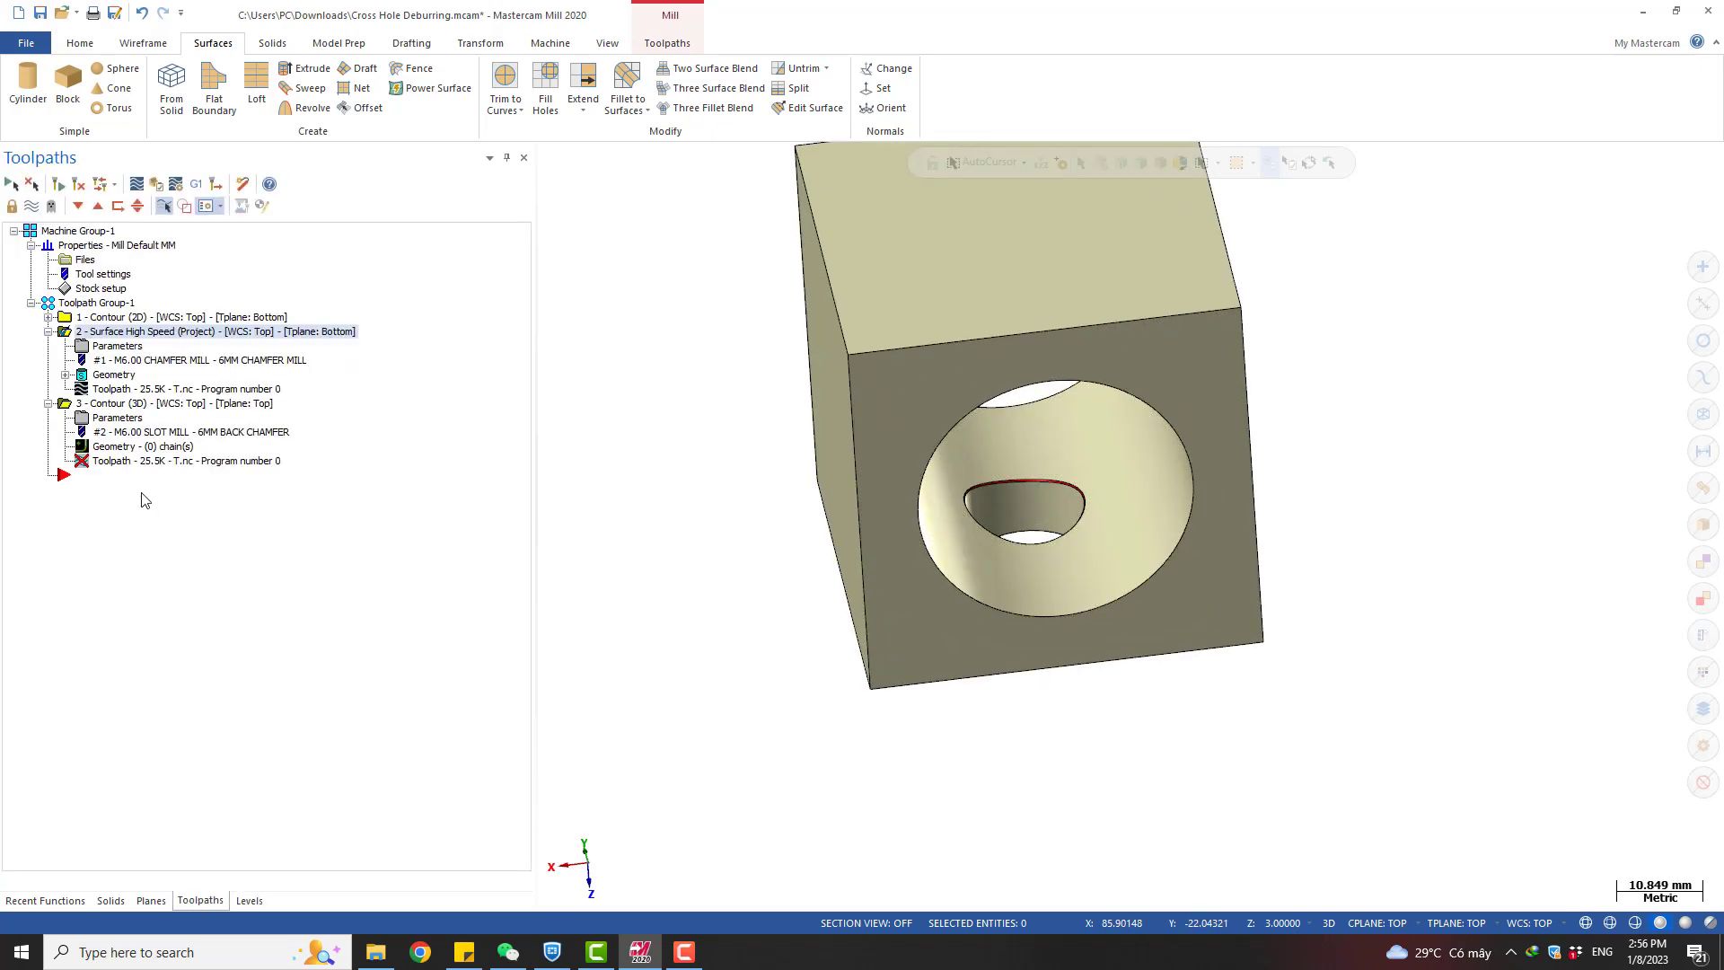
left_click(112, 392)
scroll(1018, 504, "up", 12)
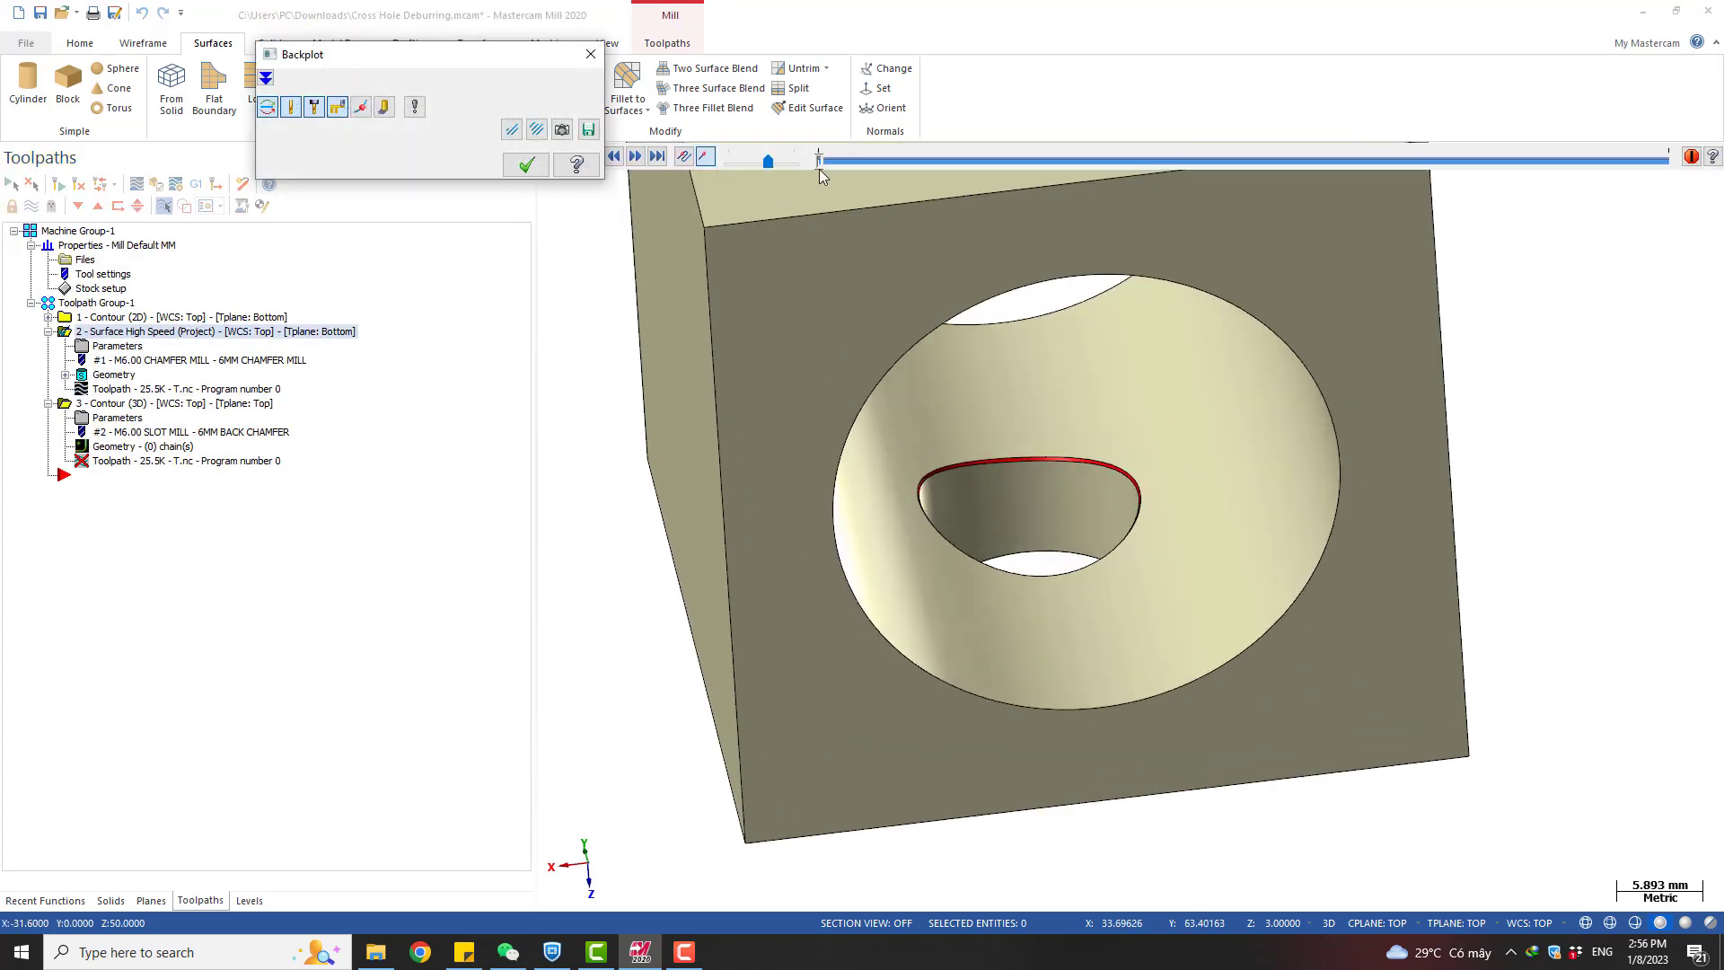
left_click_drag(819, 162, 1706, 189)
scroll(1015, 567, "down", 5)
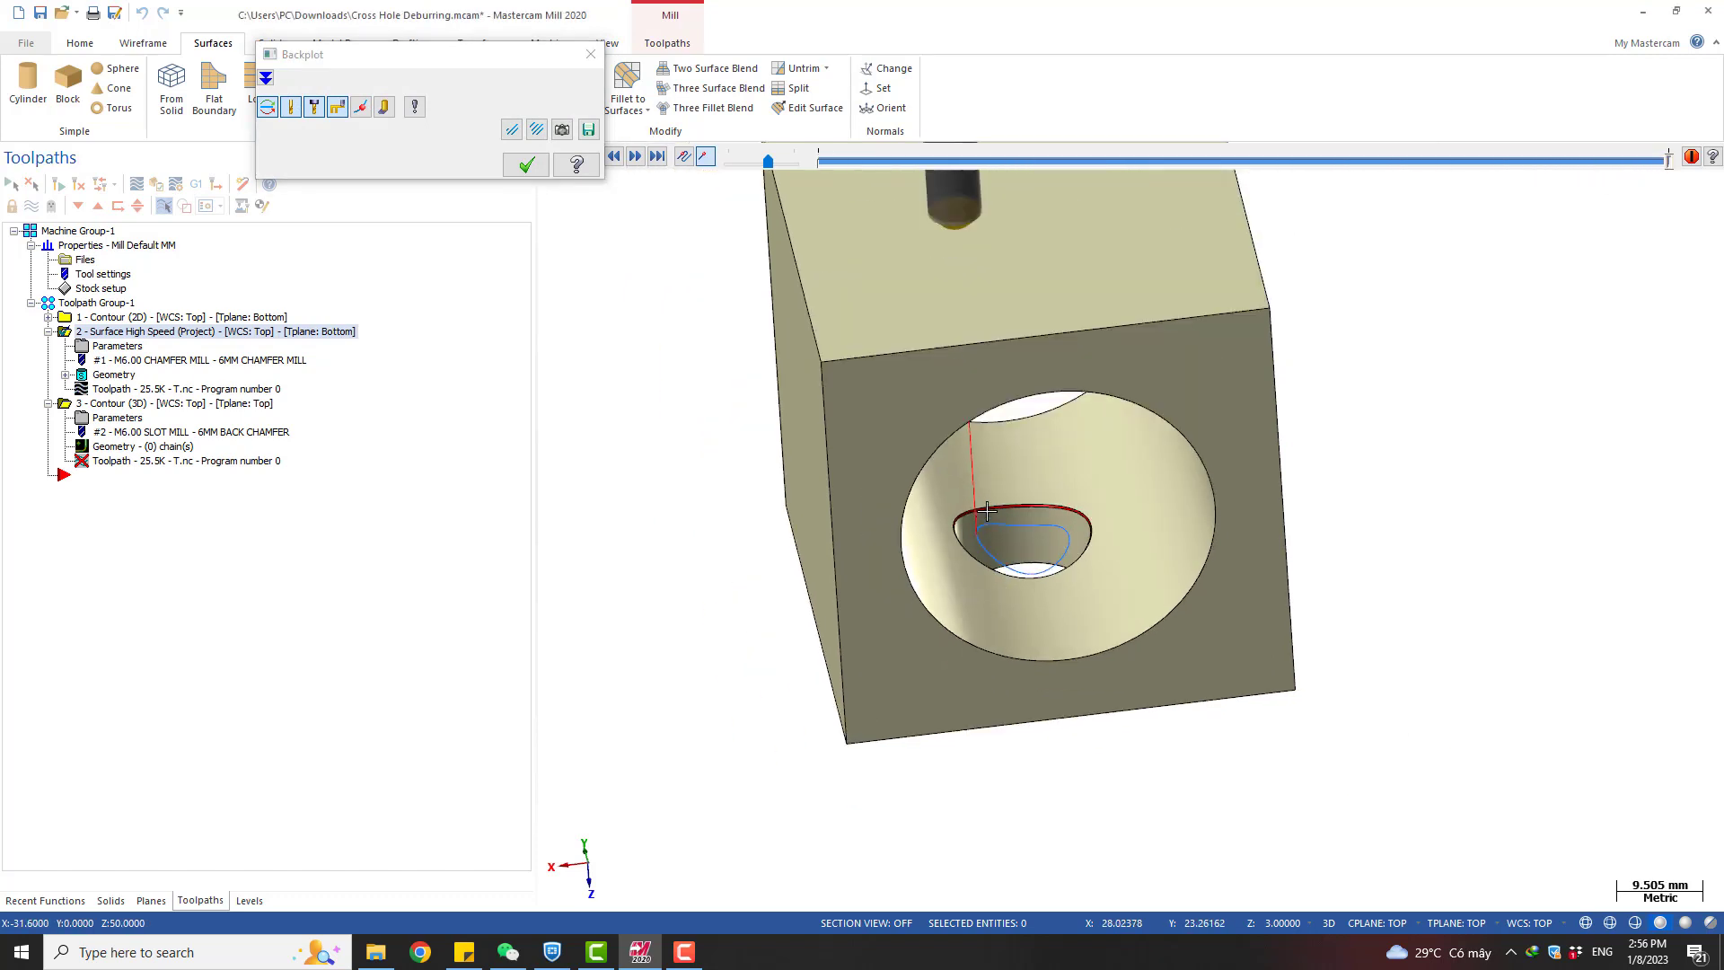
Save the backplotted Surface High Speed (Project) path as geometry on level 99 and close the backplot
left_click(589, 130)
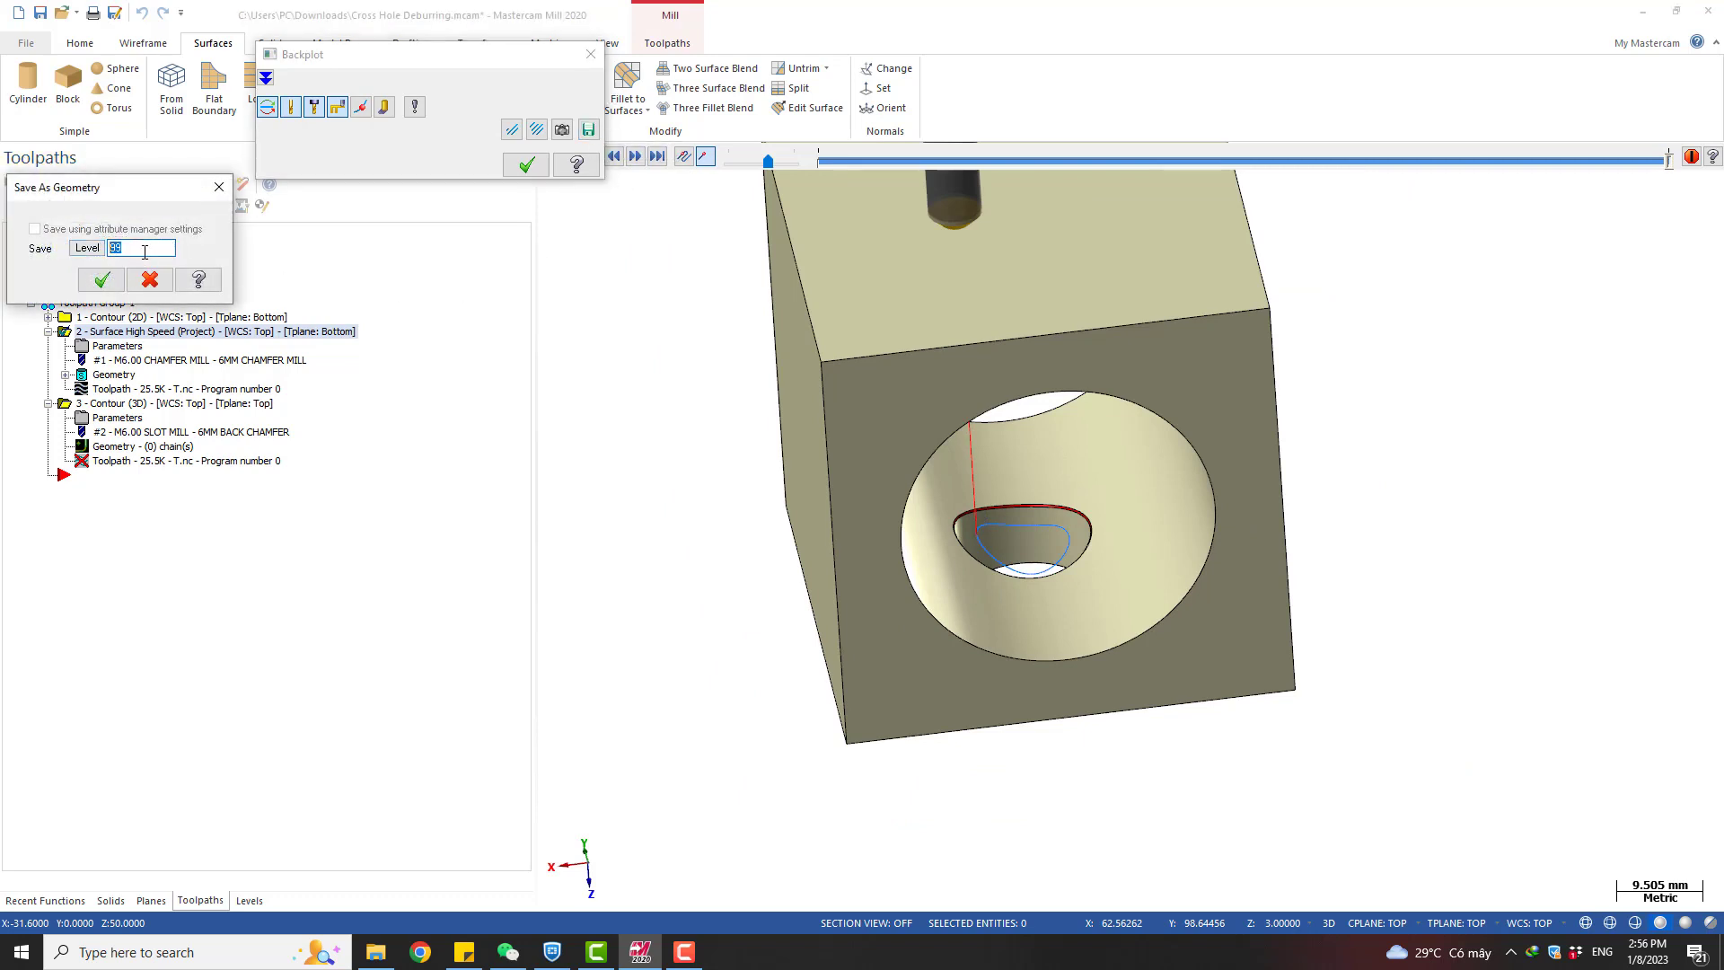
left_click(100, 280)
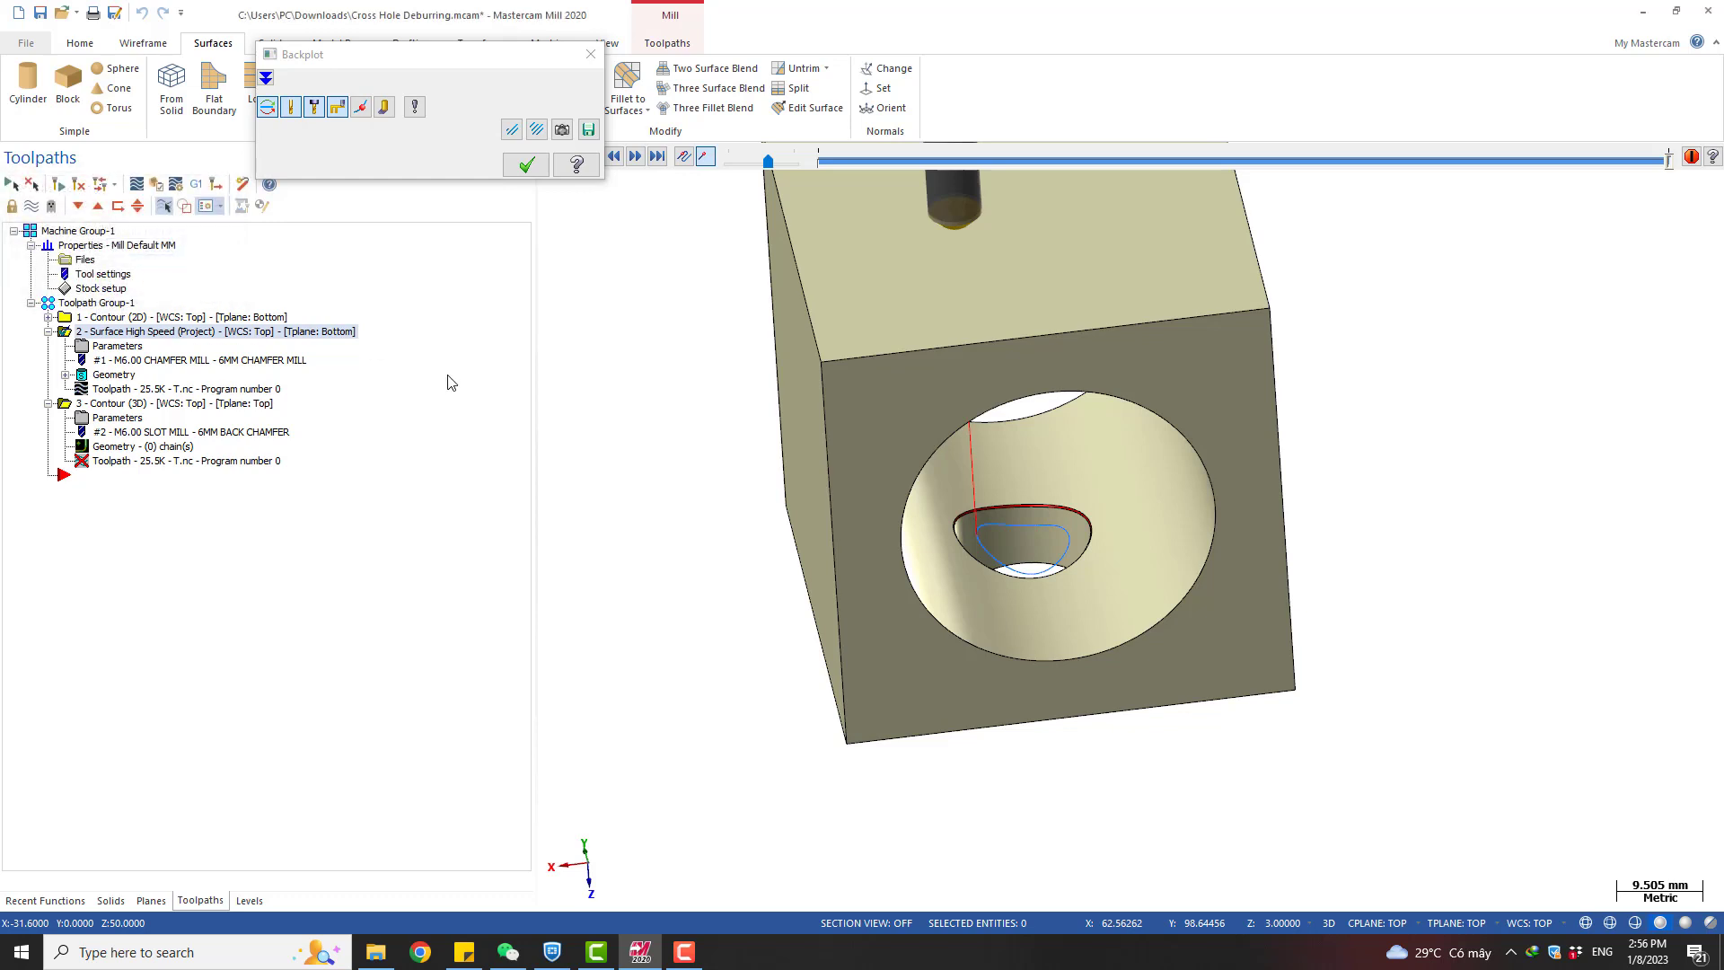
scroll(850, 585, "down", 2)
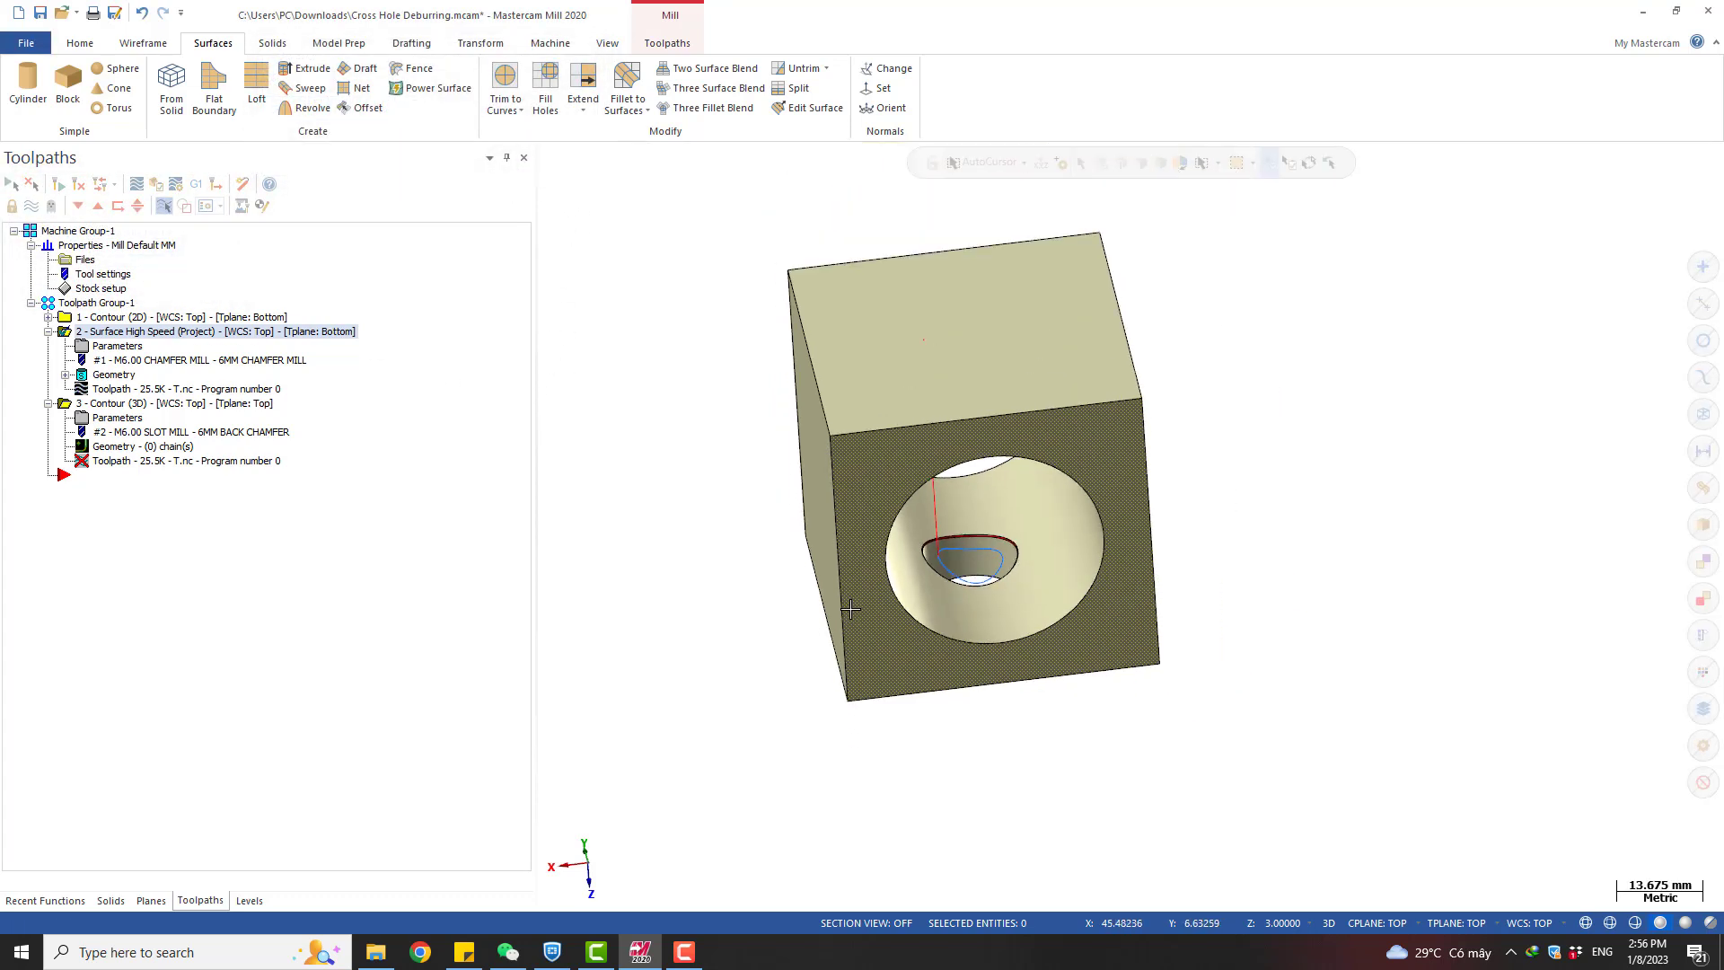
Hide level 1, Part Model, and toggle the visibility of level 99, Toolpath, to check the saved path geometry, leaving it shown
left_click(253, 902)
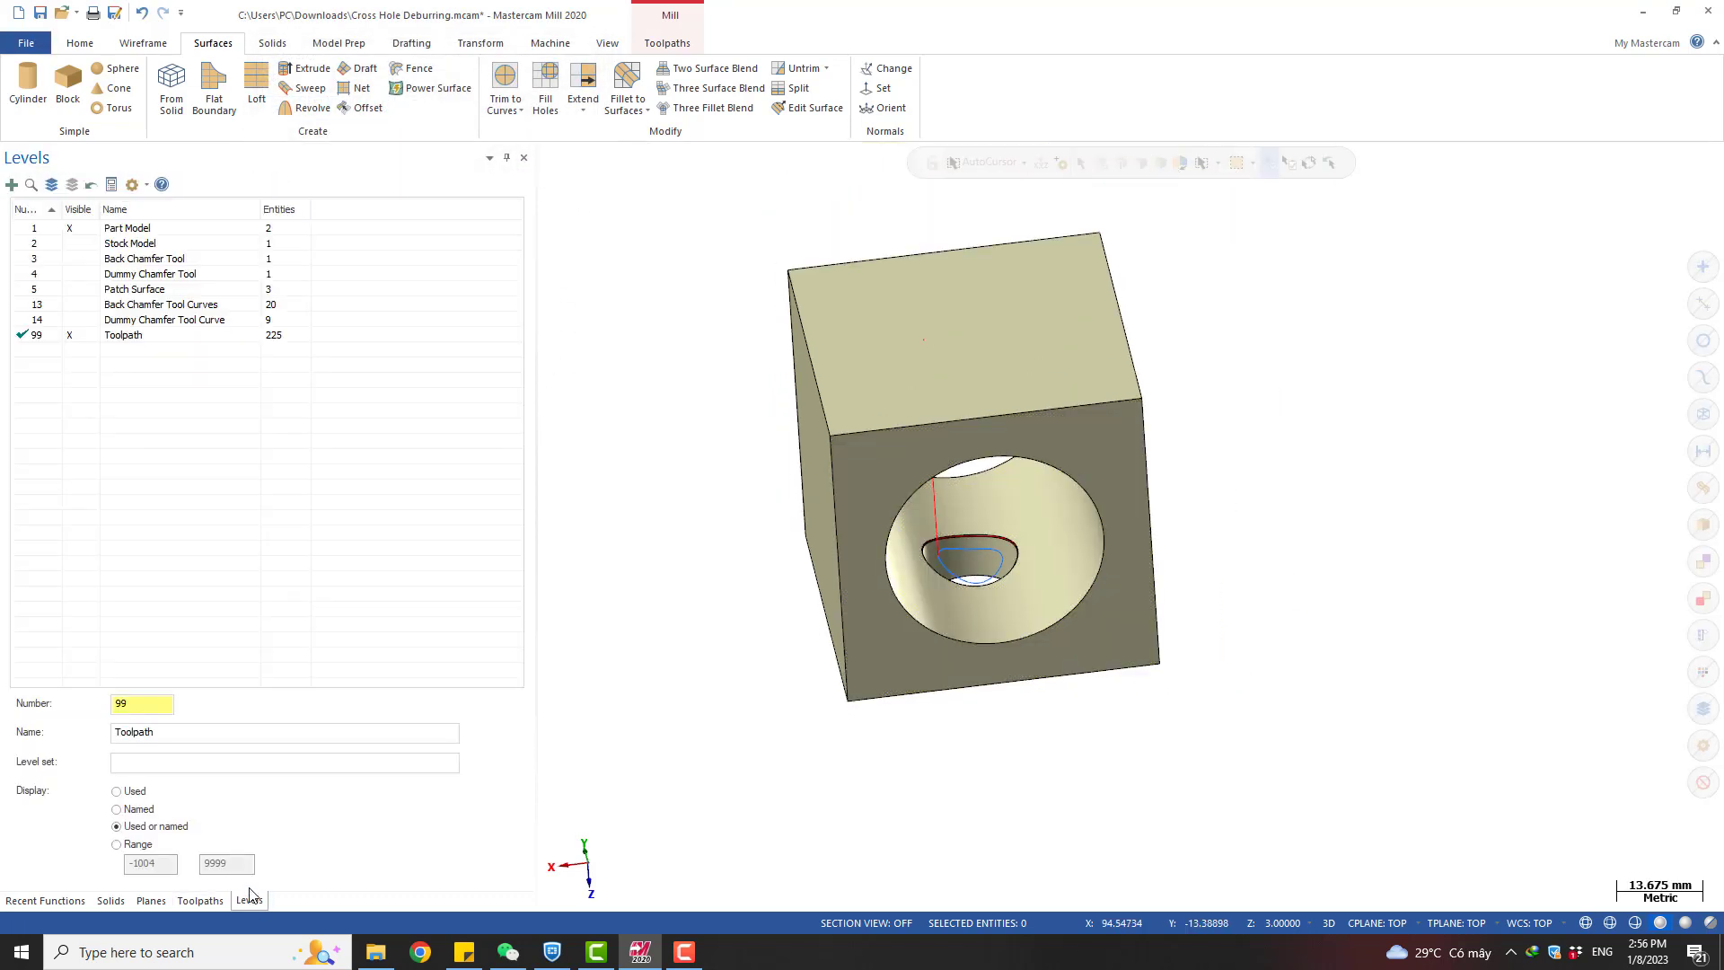
left_click(73, 235)
left_click(71, 231)
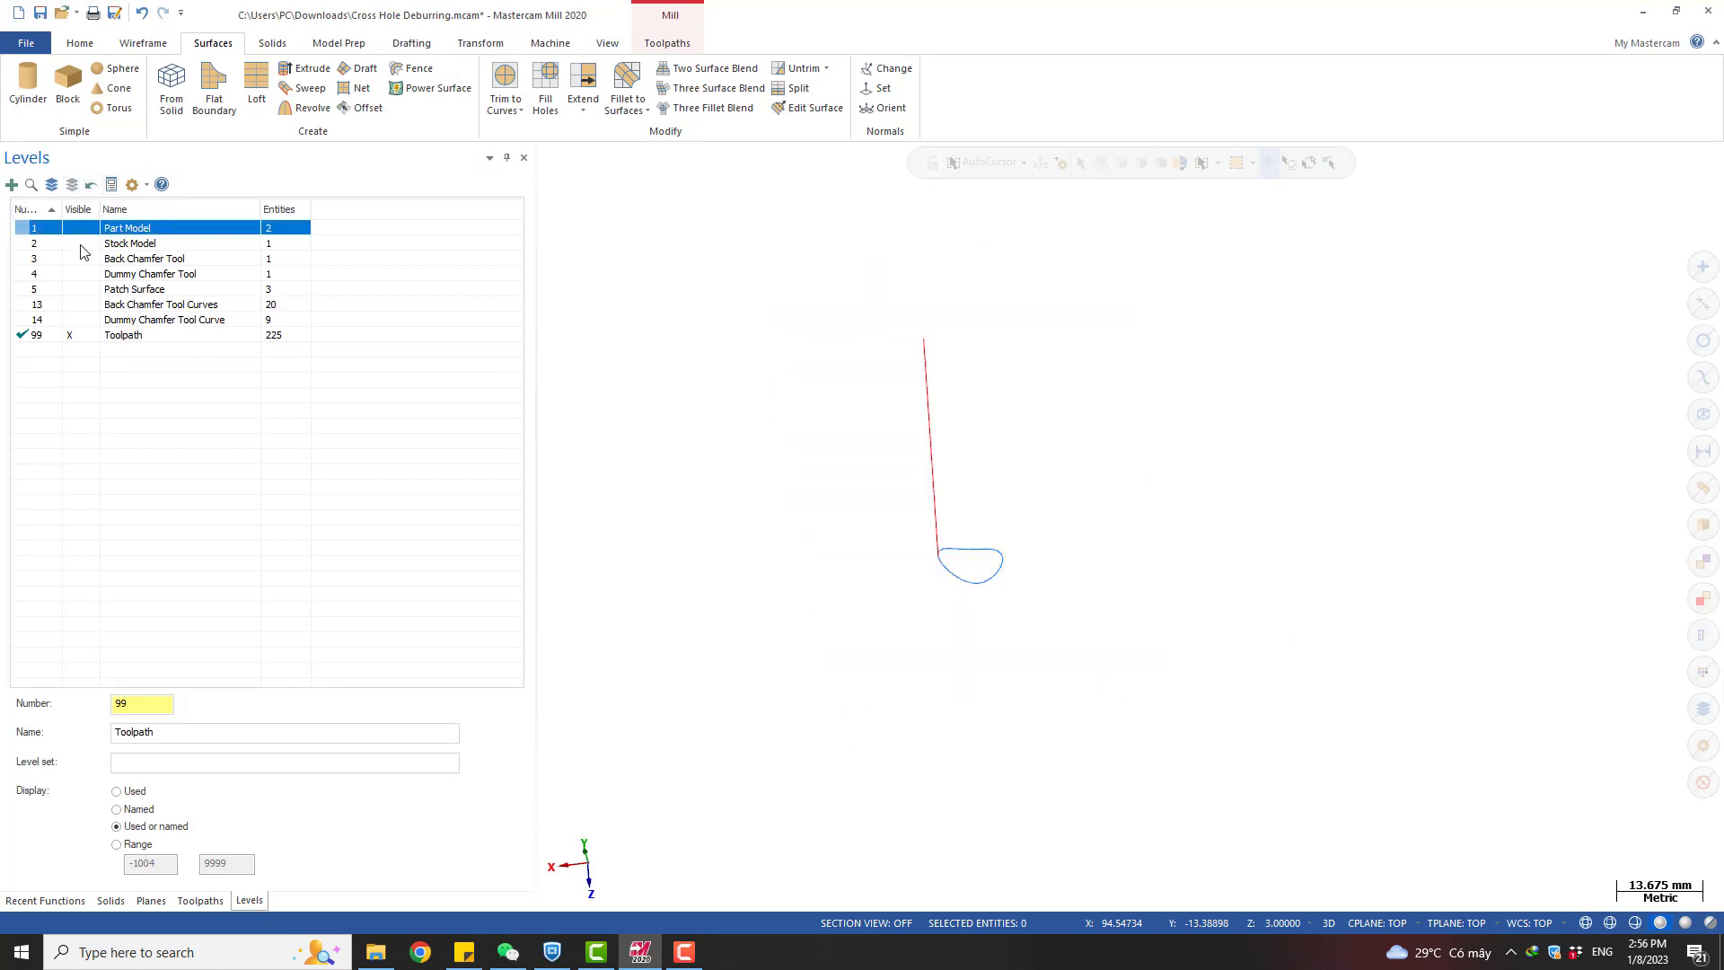
left_click(72, 338)
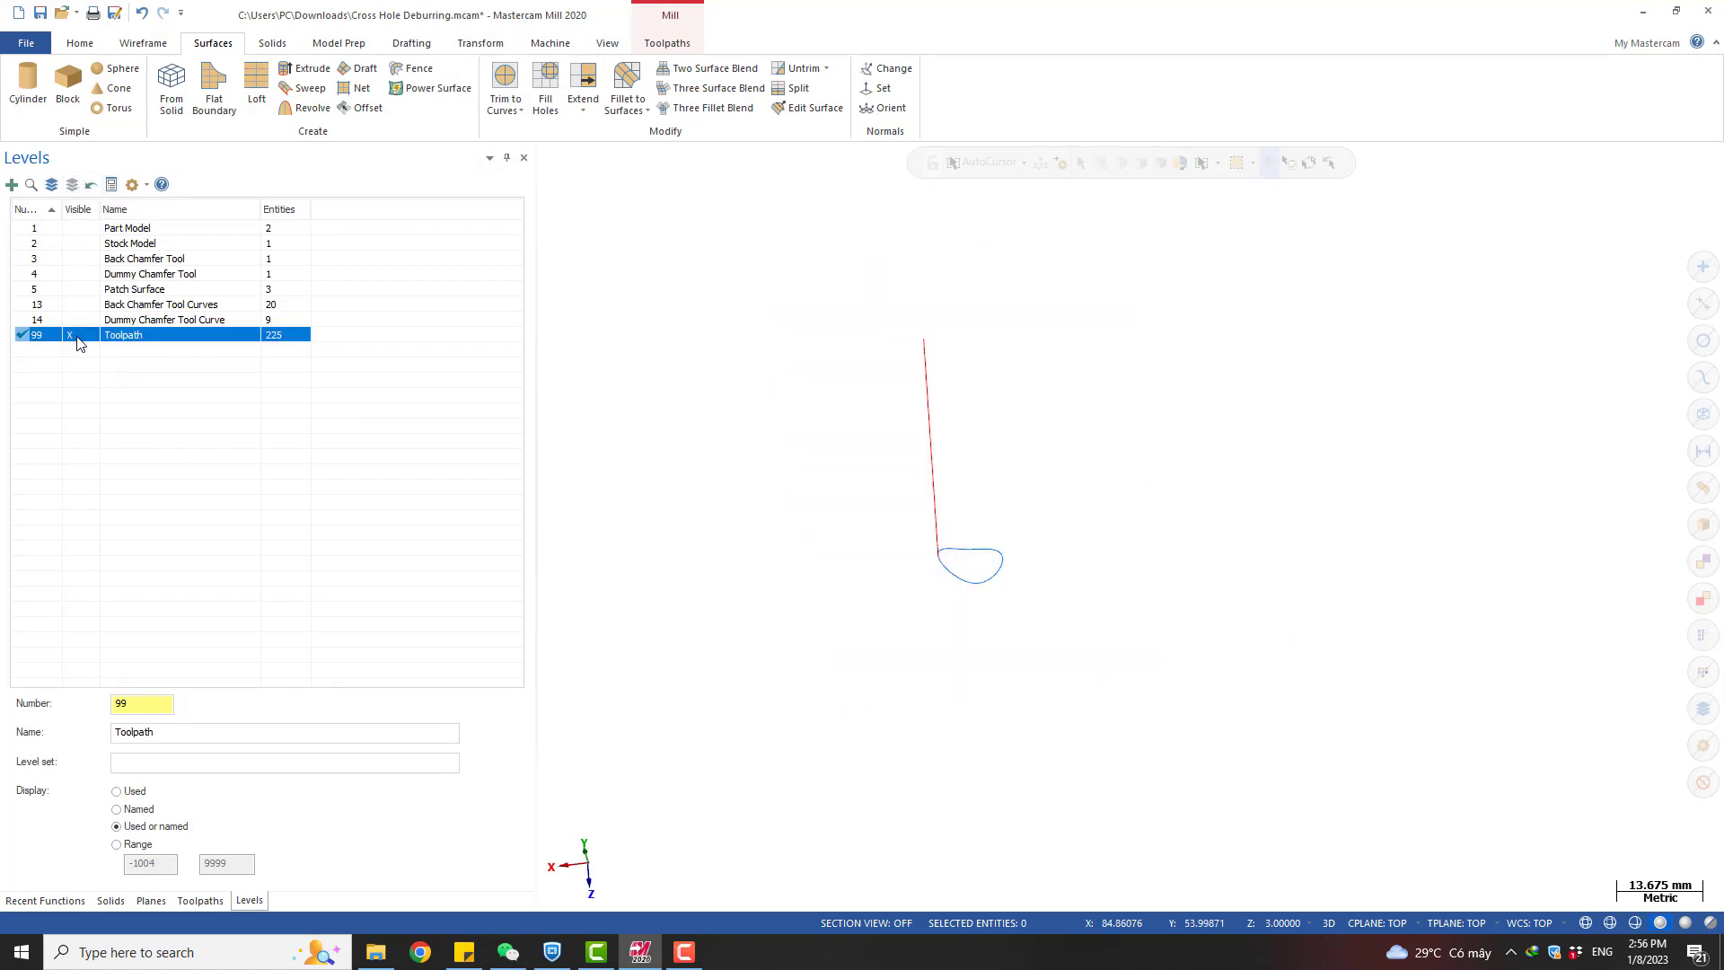
key("alt+t")
left_click(74, 342)
left_click(75, 340)
left_click(76, 339)
left_click(72, 341)
left_click(76, 339)
left_click(71, 342)
left_click(77, 341)
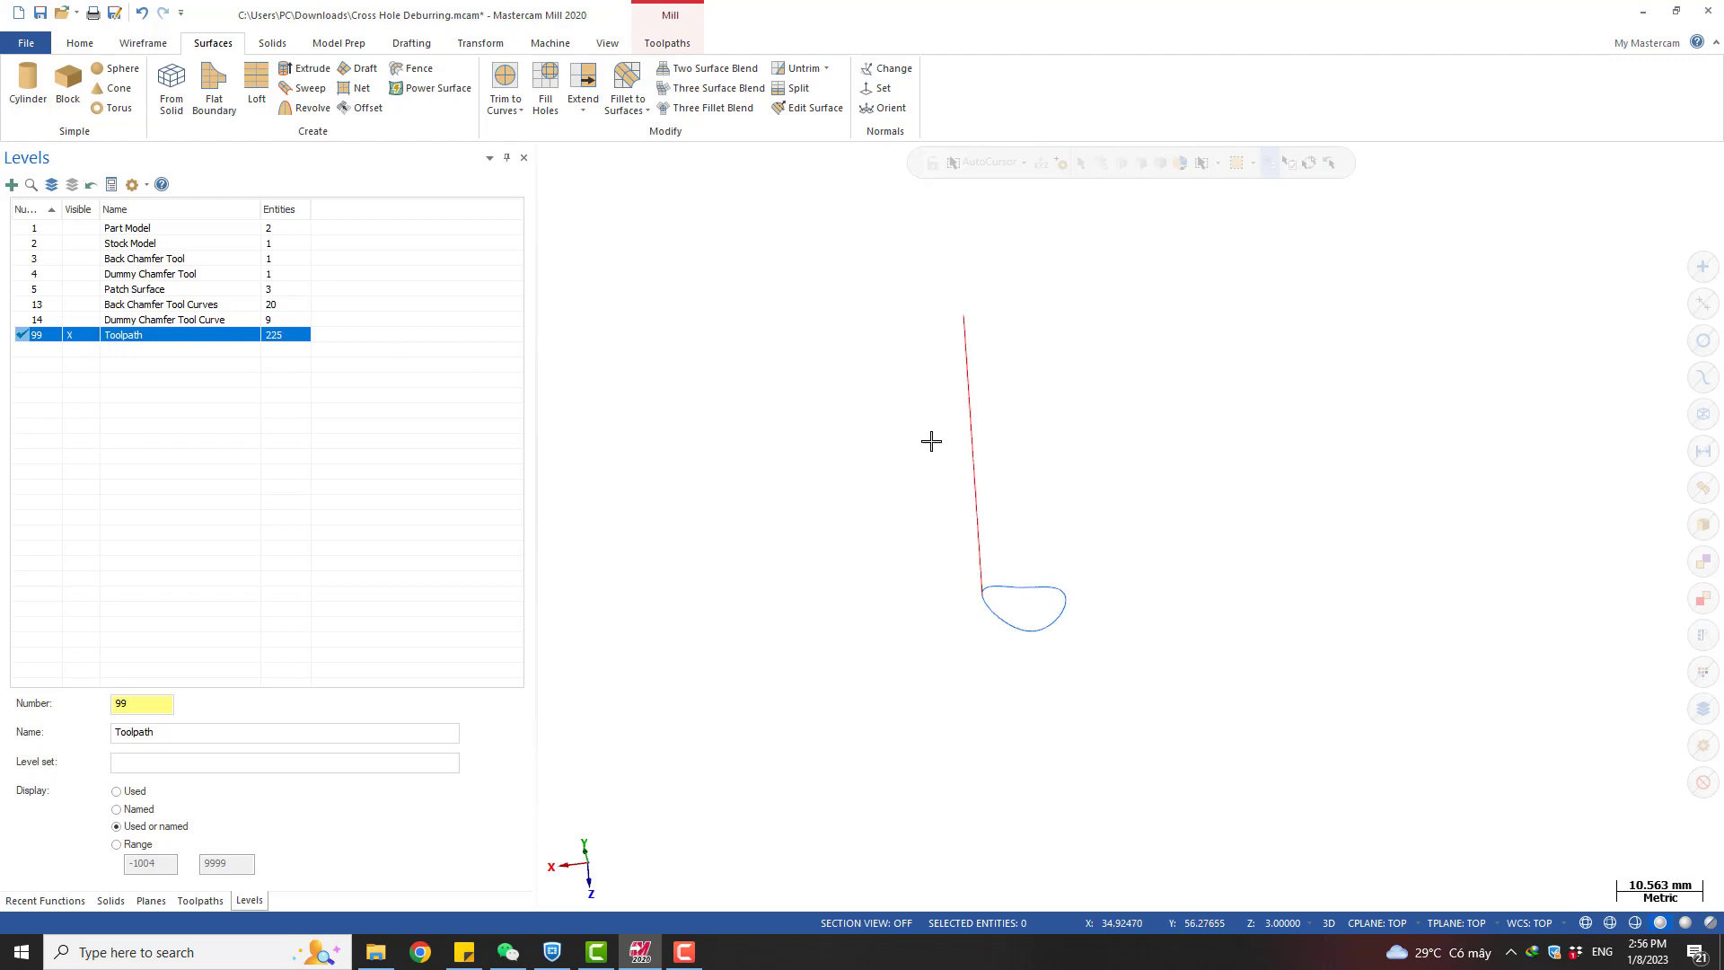
Delete the straight red approach and retract lines from the saved path on level 99, keeping only the closed blue loop
left_click(954, 472)
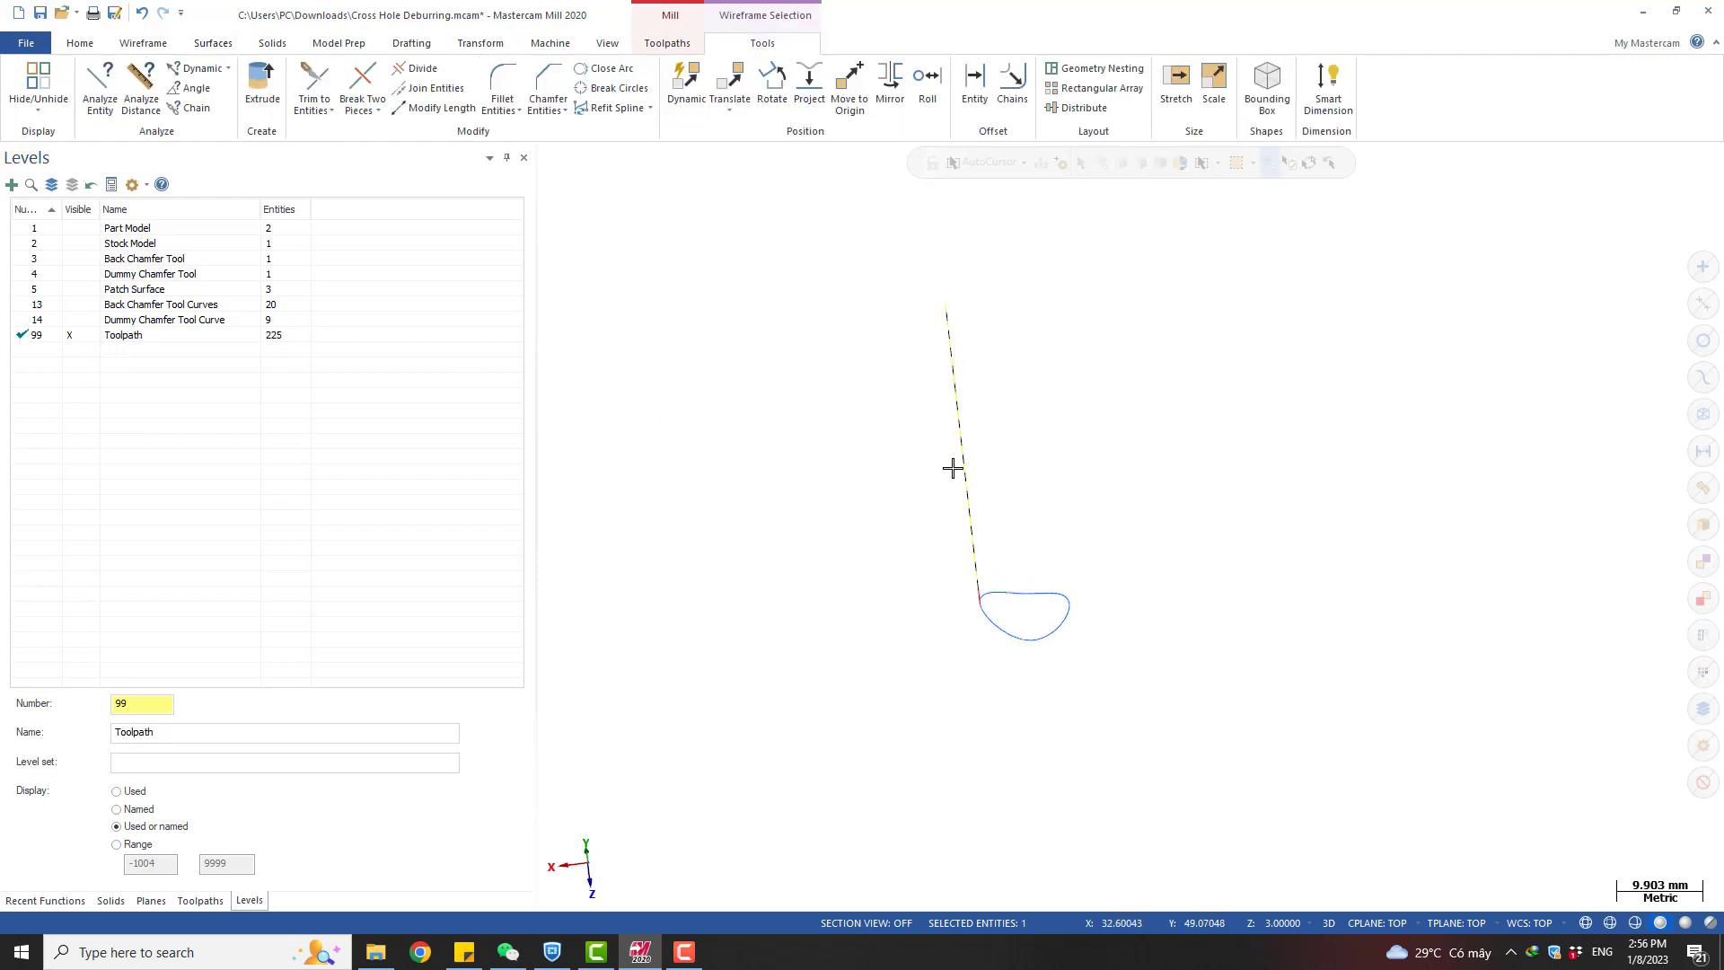
key("Delete")
left_click(979, 497)
key("Delete")
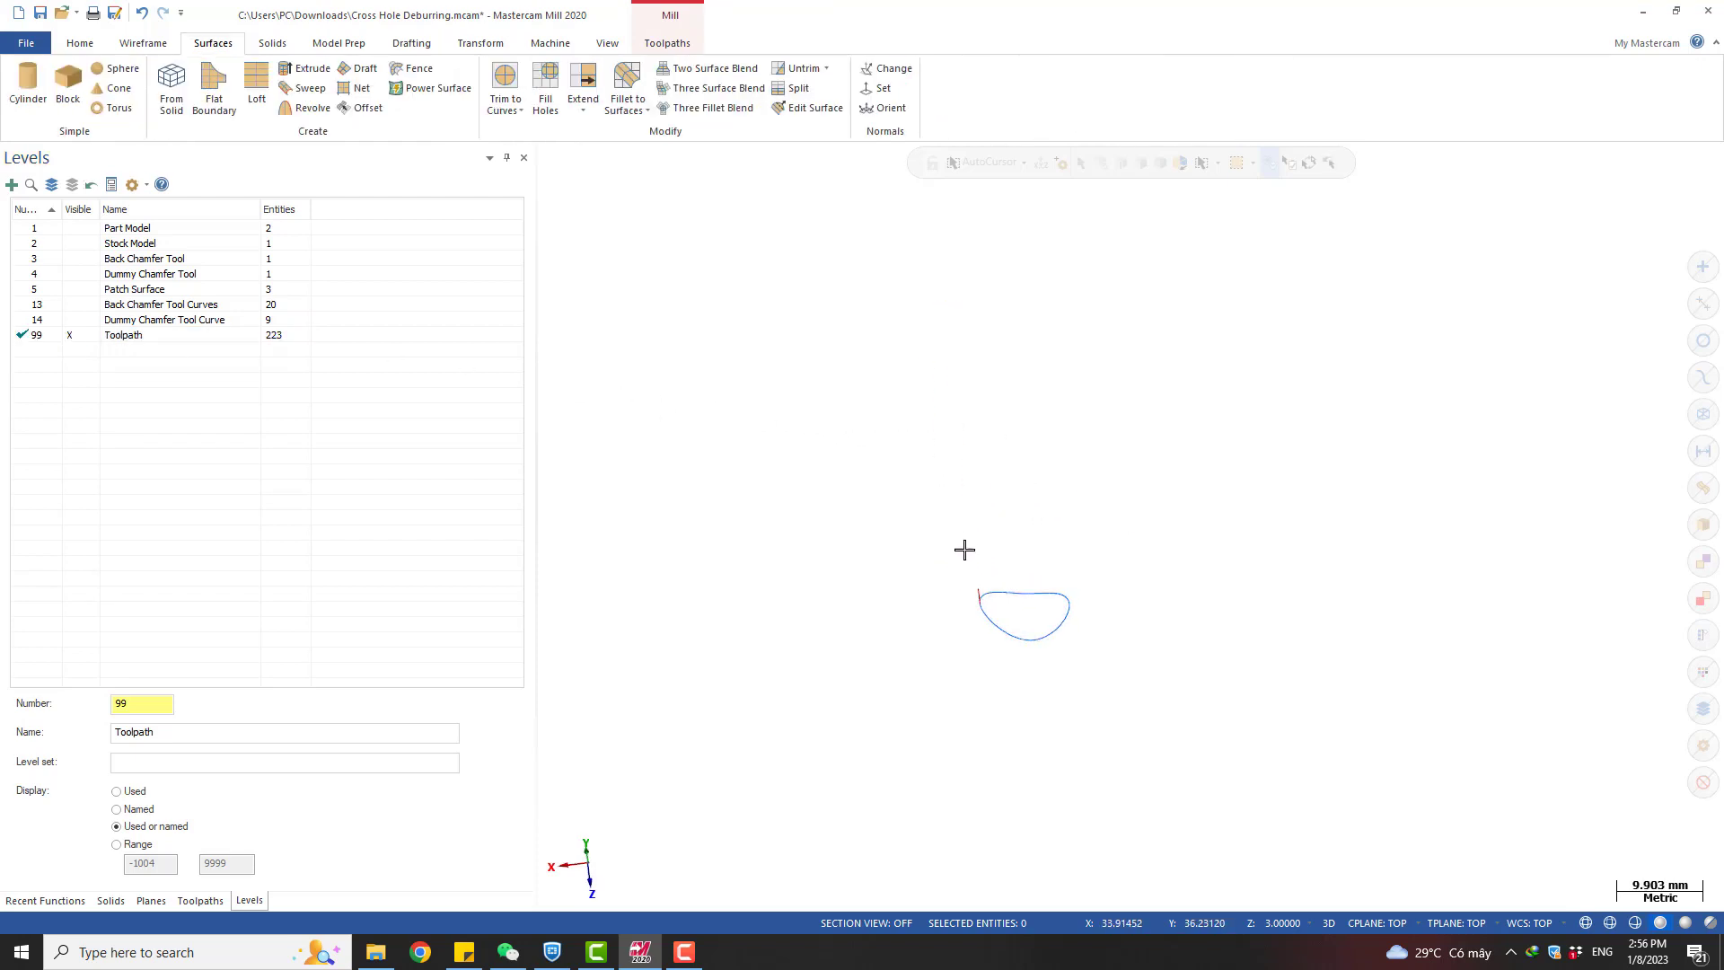
scroll(978, 593, "up", 3)
left_click(957, 593)
key("Delete")
scroll(969, 575, "up", 1)
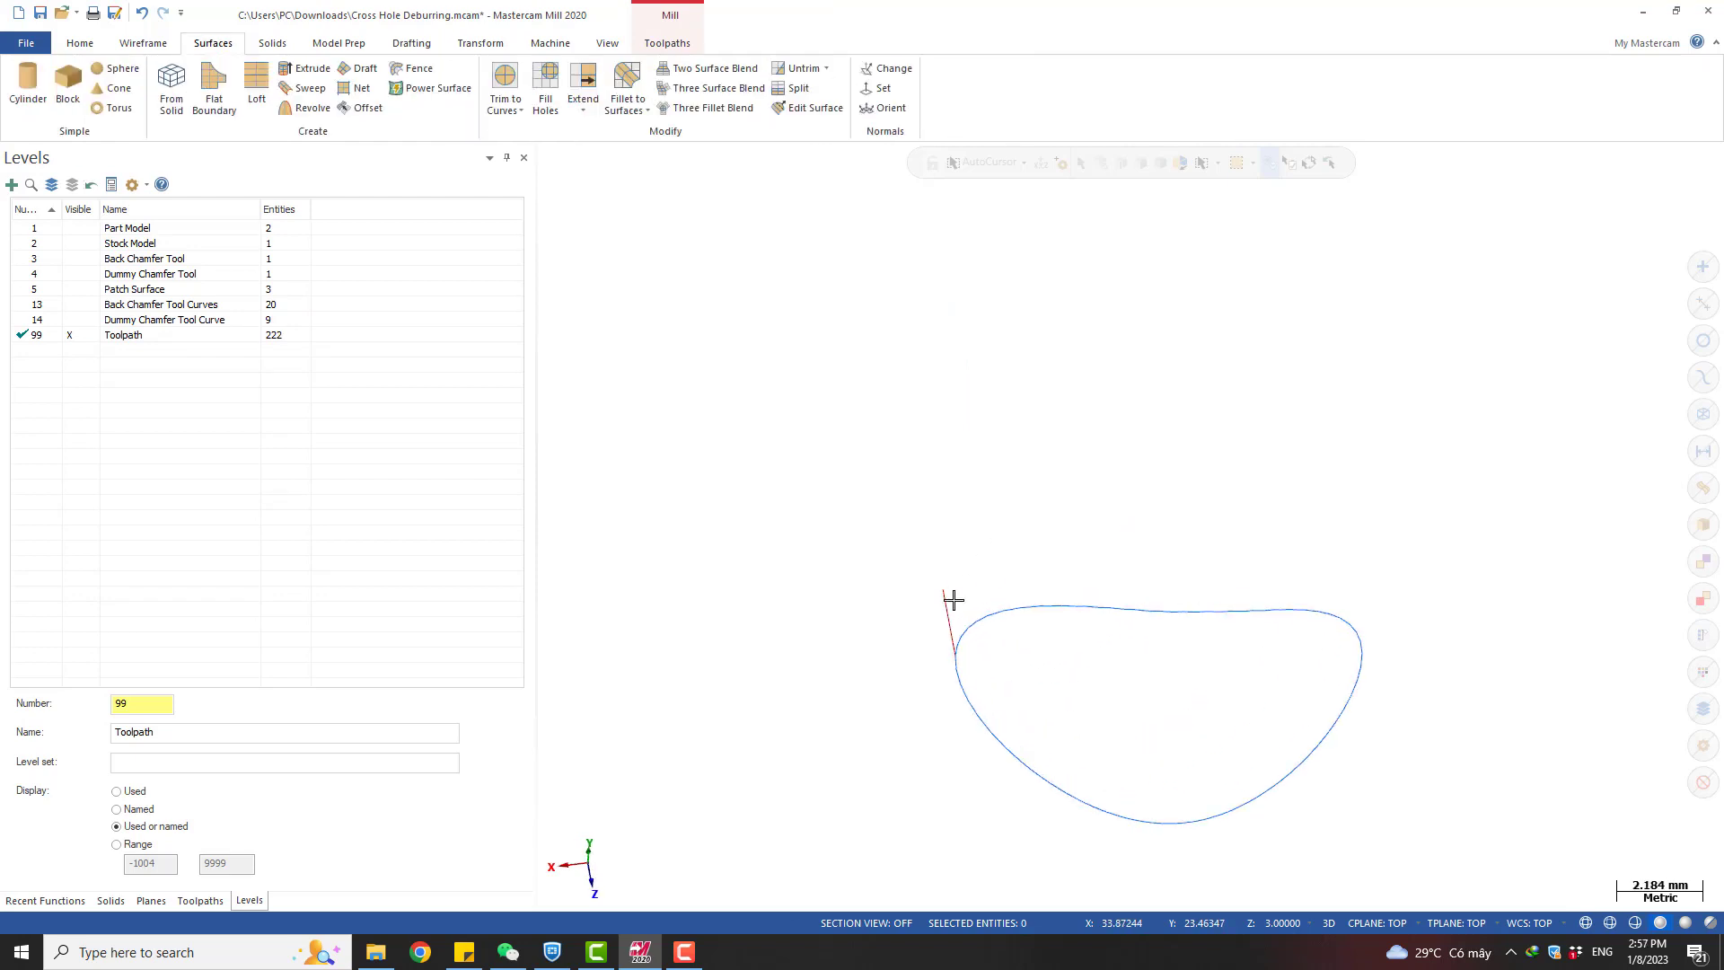
left_click(952, 600)
key("Delete")
scroll(1003, 537, "down", 1)
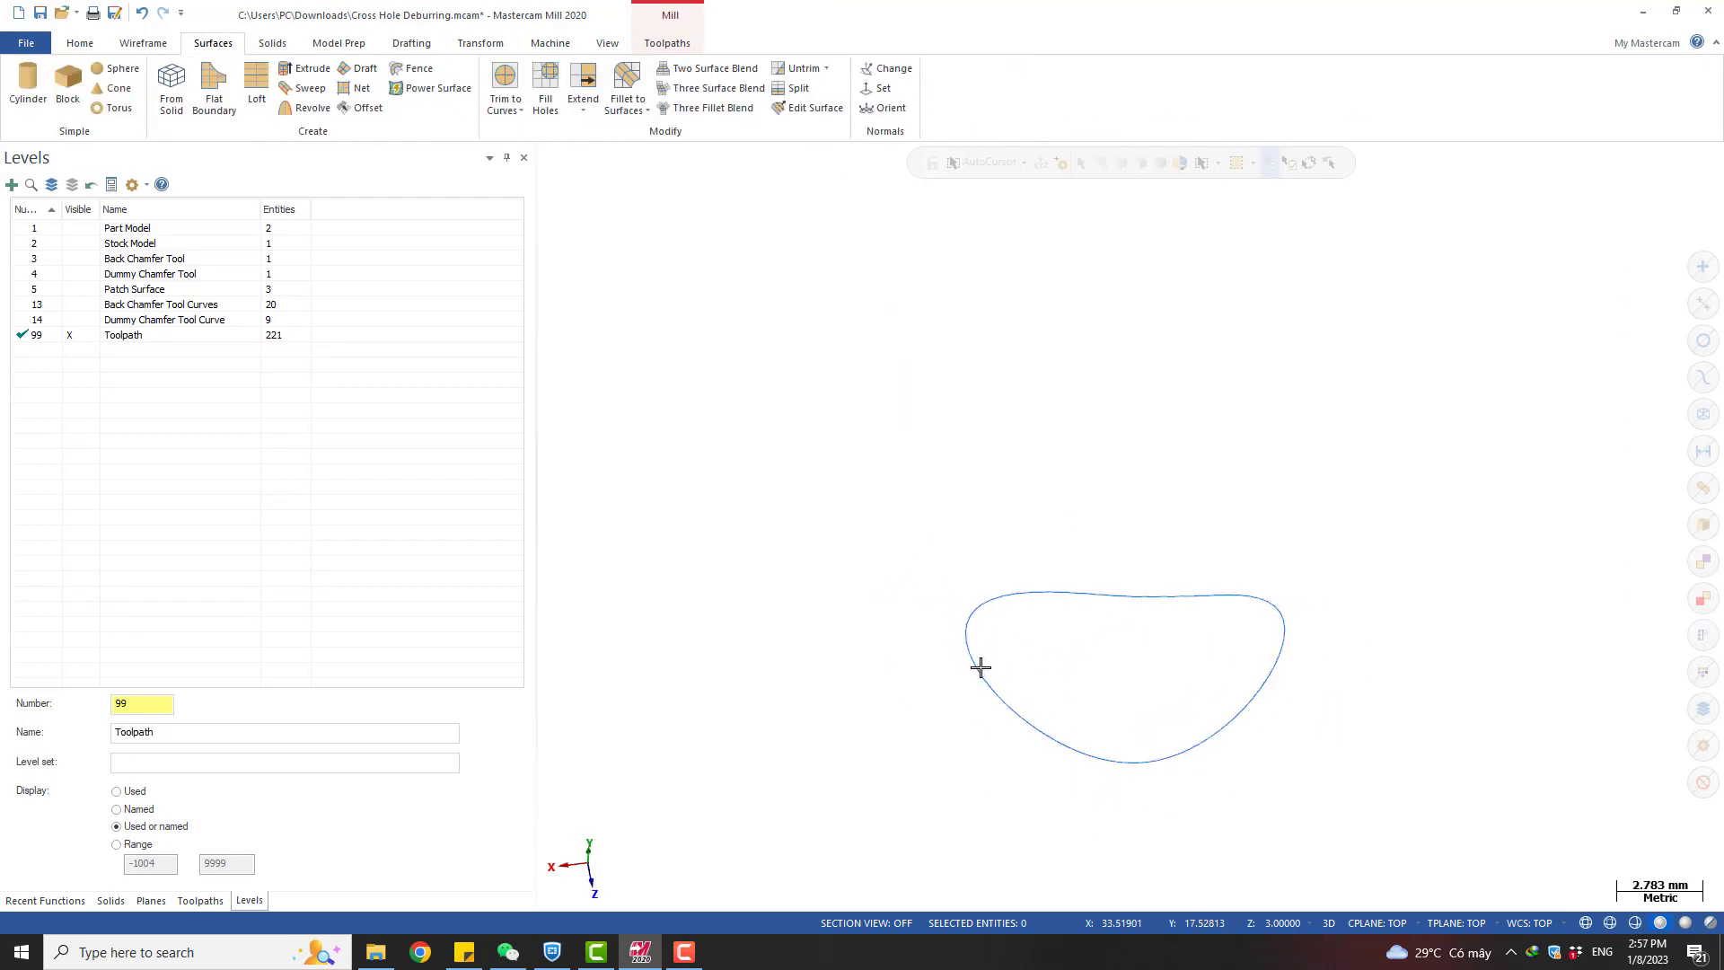
Examine the closed loop for continuity by chain selection, and inspect its shape in rotated, Top and Front views
left_click(979, 669, "shift")
scroll(1117, 542, "down", 2)
key("Escape")
left_click_drag(958, 520, 1343, 756)
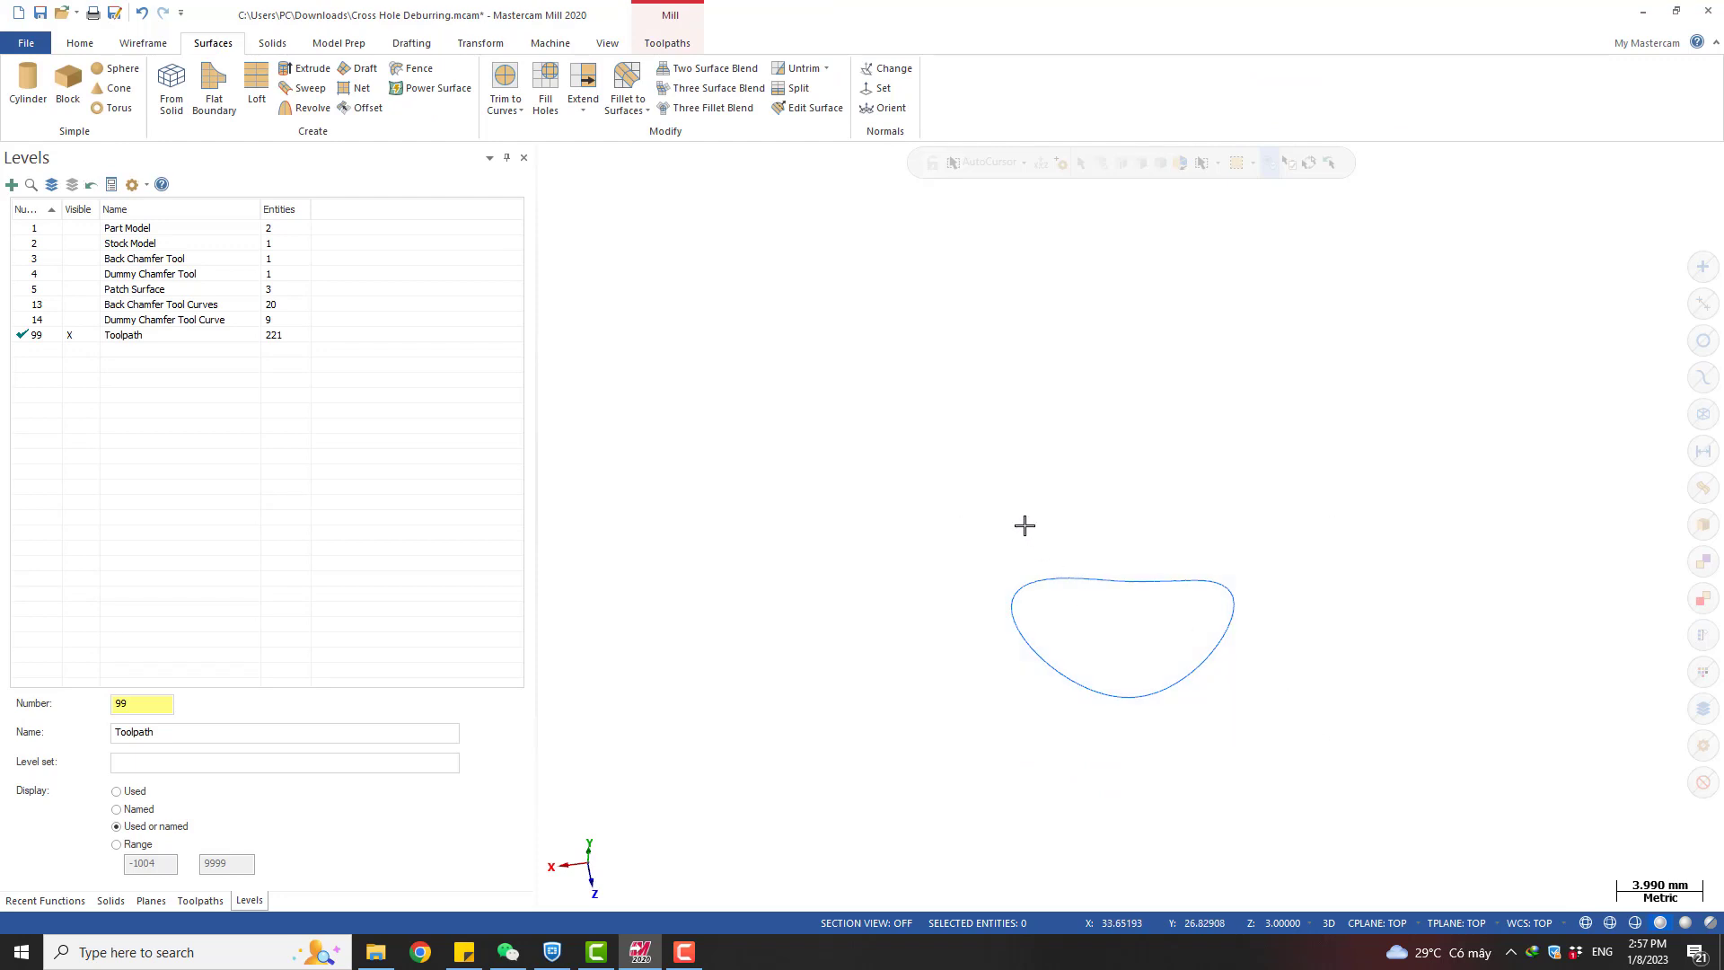
scroll(1082, 529, "down", 1)
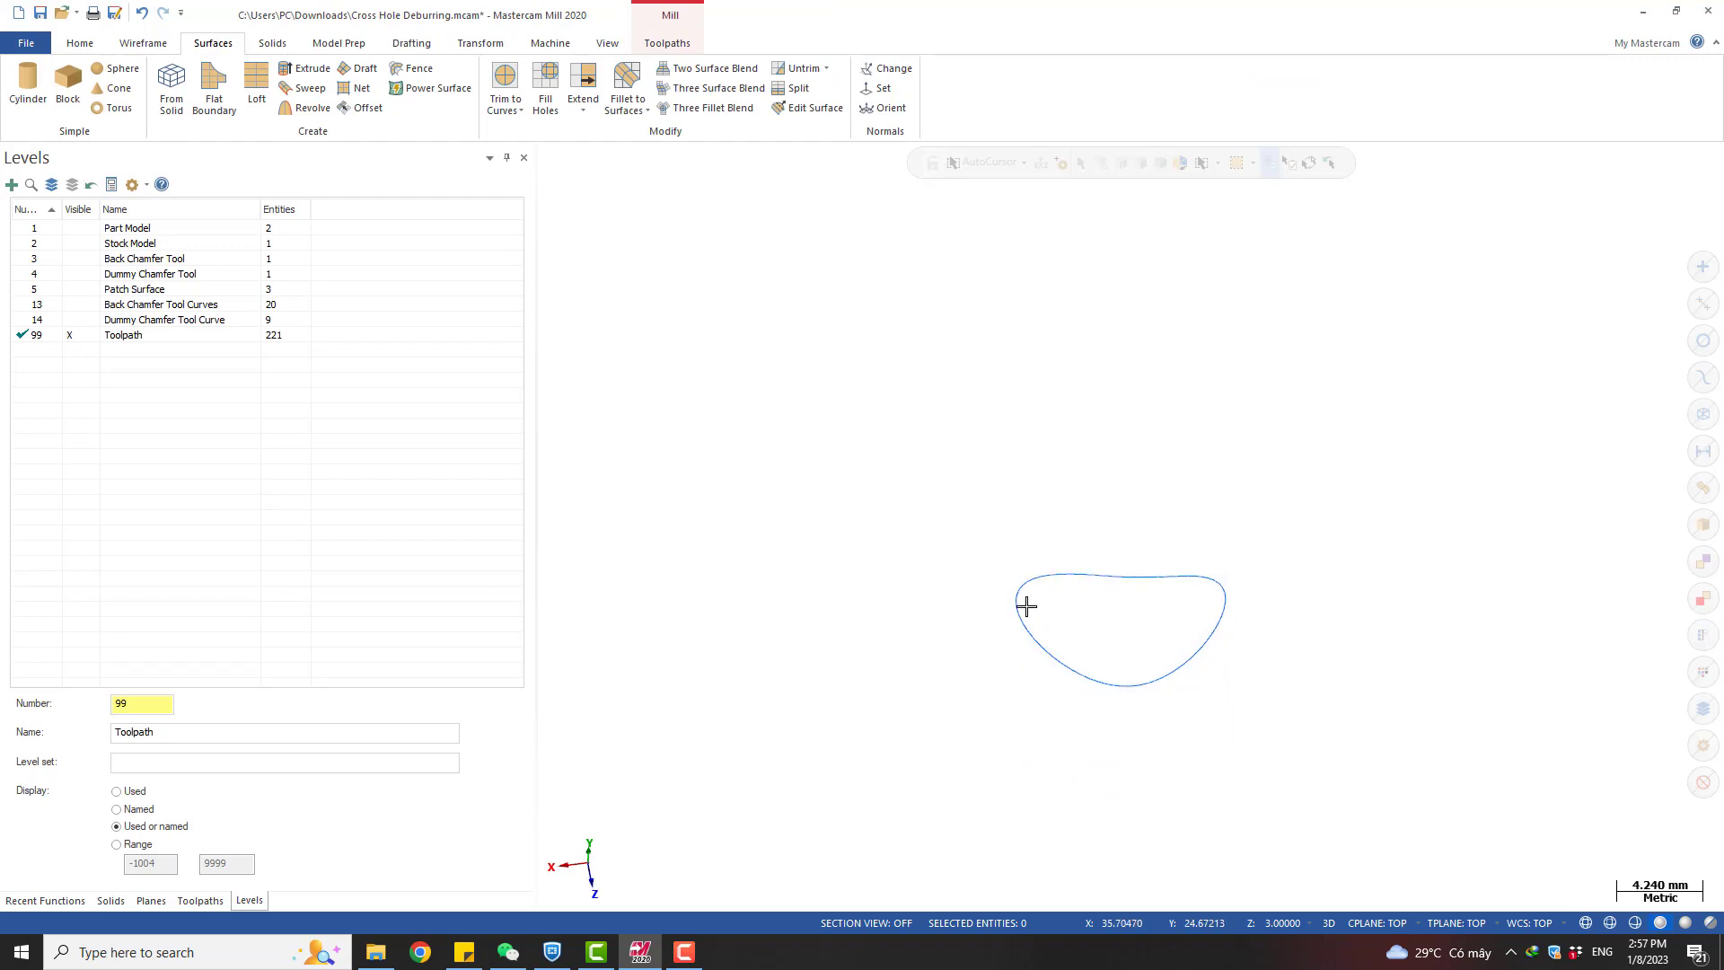
left_click(1033, 641, "shift")
key("Escape")
middle_click_drag(1082, 574, 1088, 521)
scroll(1087, 522, "down", 3)
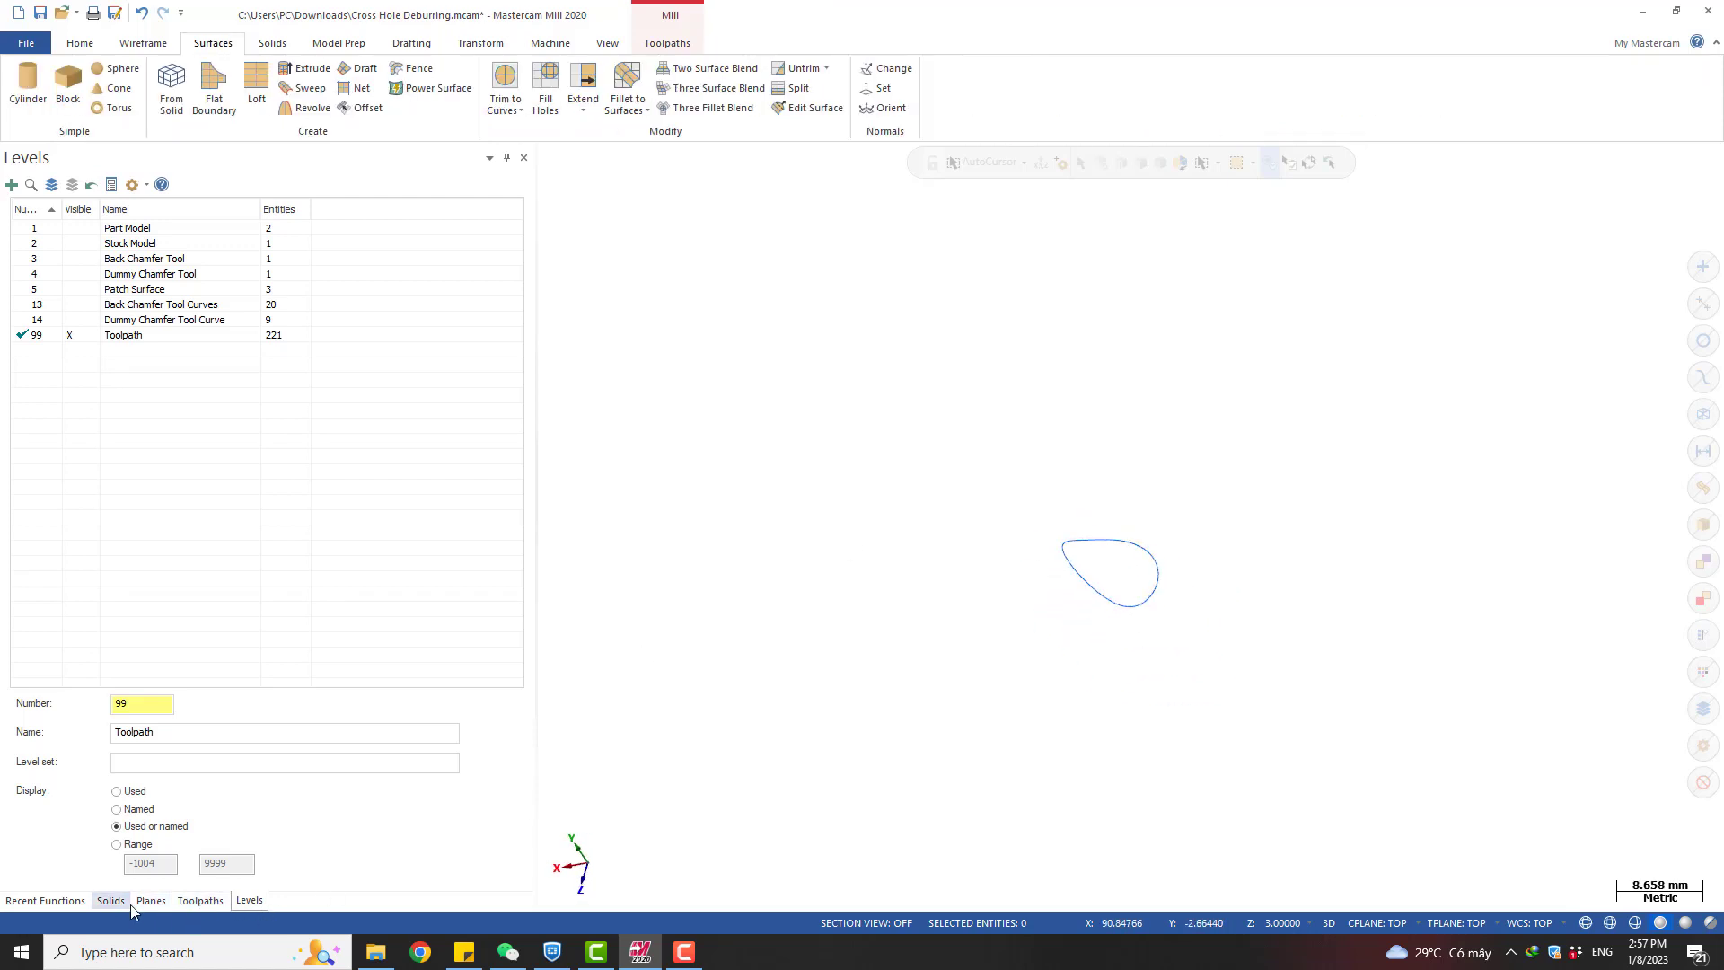
left_click(200, 900)
scroll(904, 420, "down", 1)
left_click(101, 405)
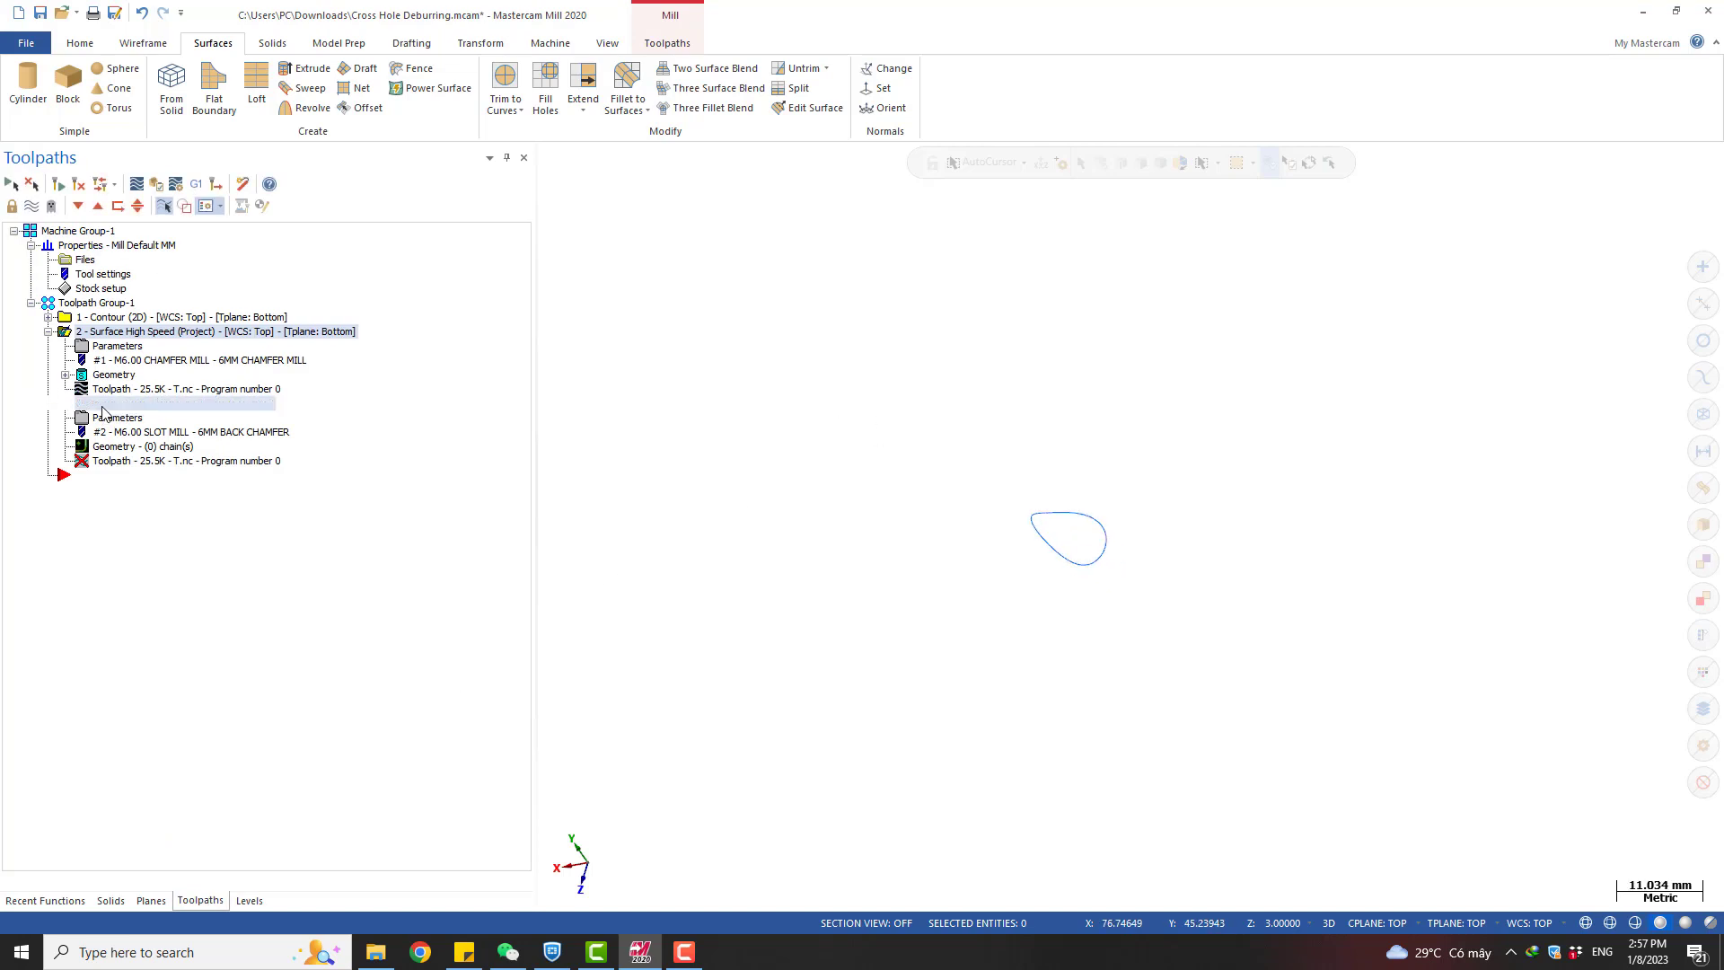
key("alt+1")
scroll(1010, 512, "up", 6)
scroll(1127, 612, "down", 3)
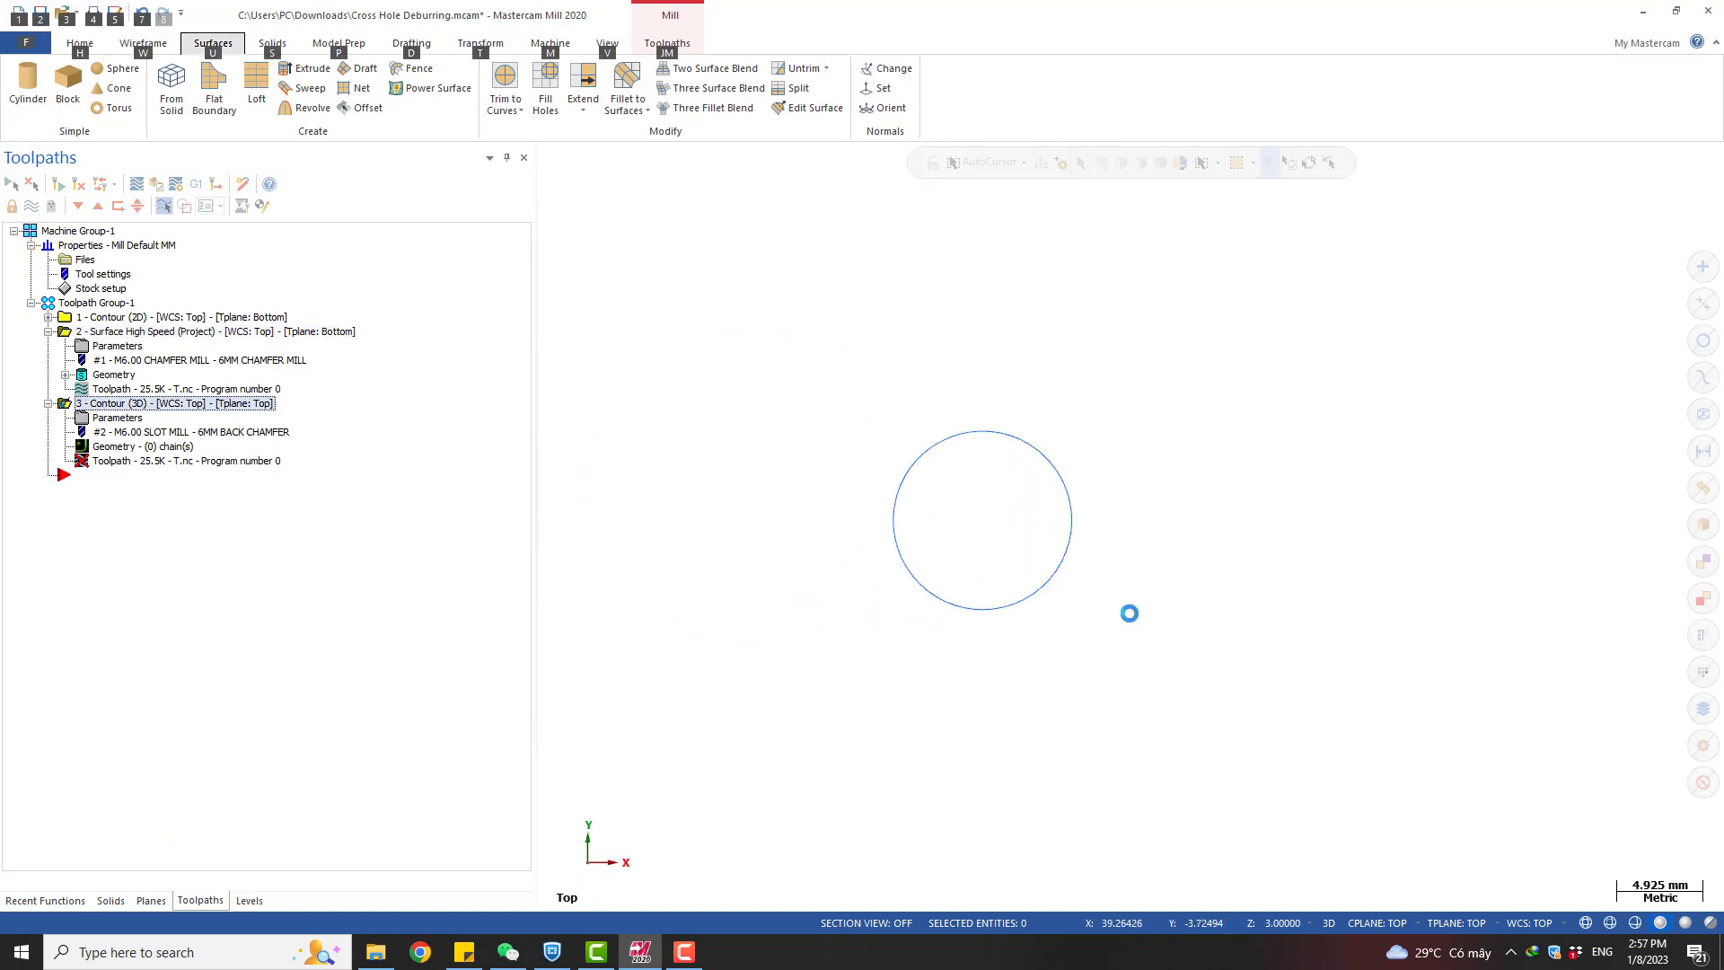
key("alt+2")
Open the parameters of operation 3, Contour (3D), and choose the 6mm Back Chamfer tool
left_click(224, 901)
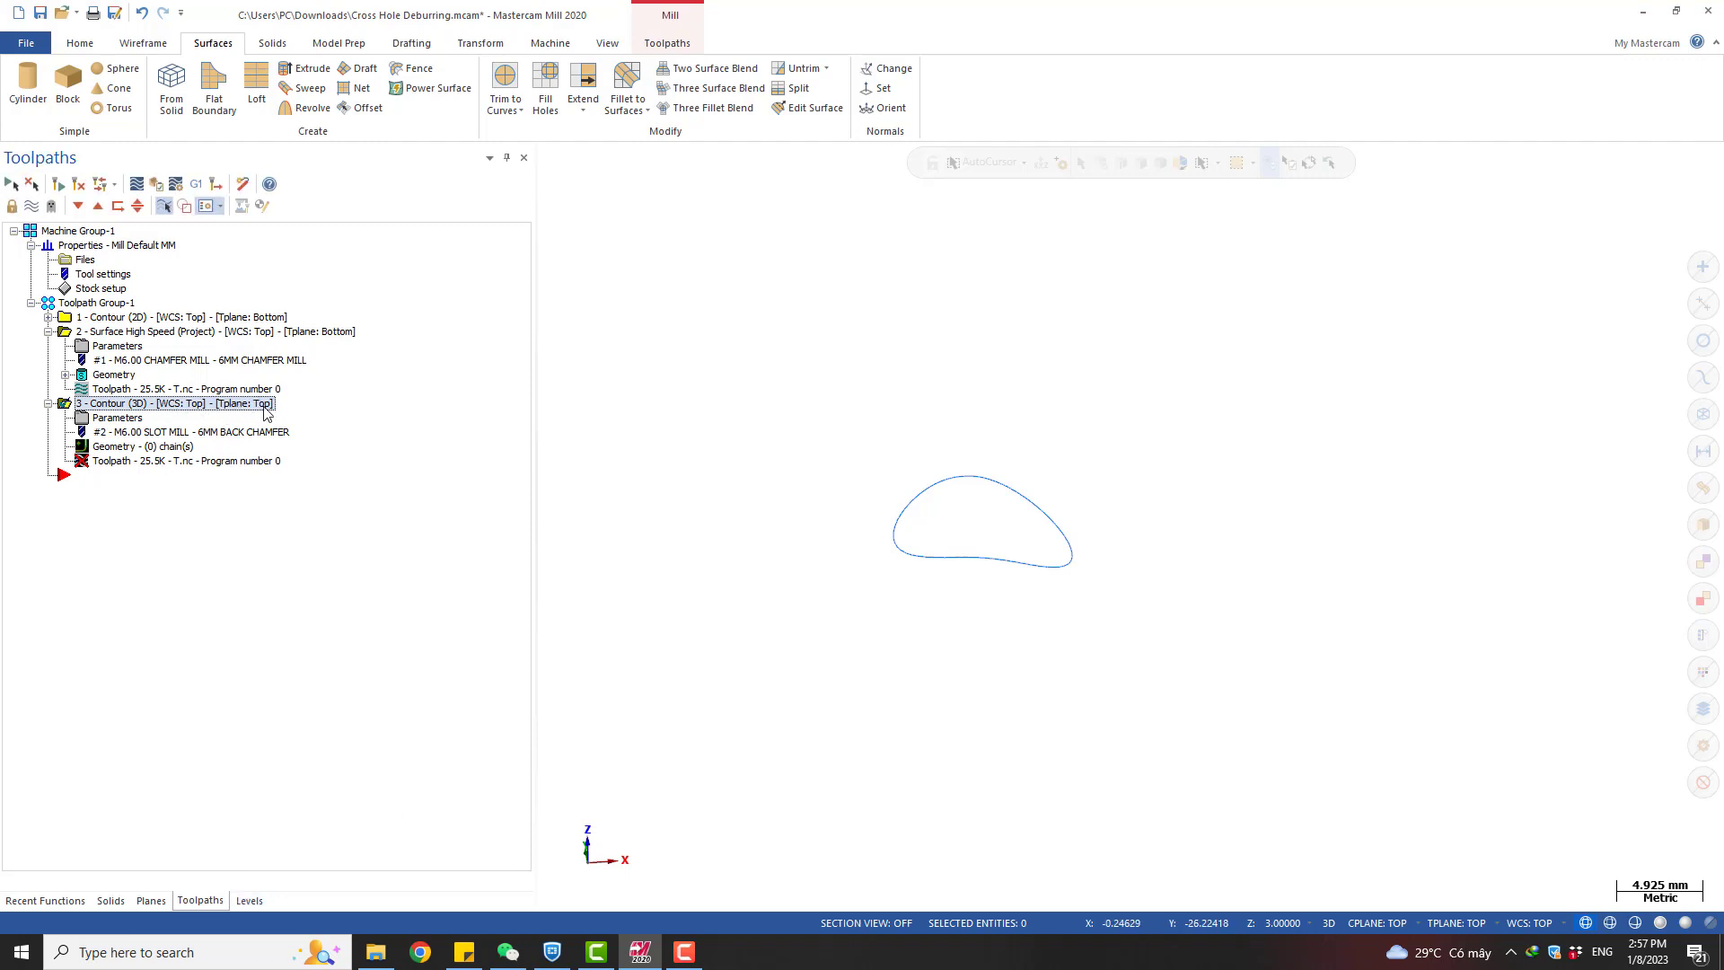
left_click(265, 330)
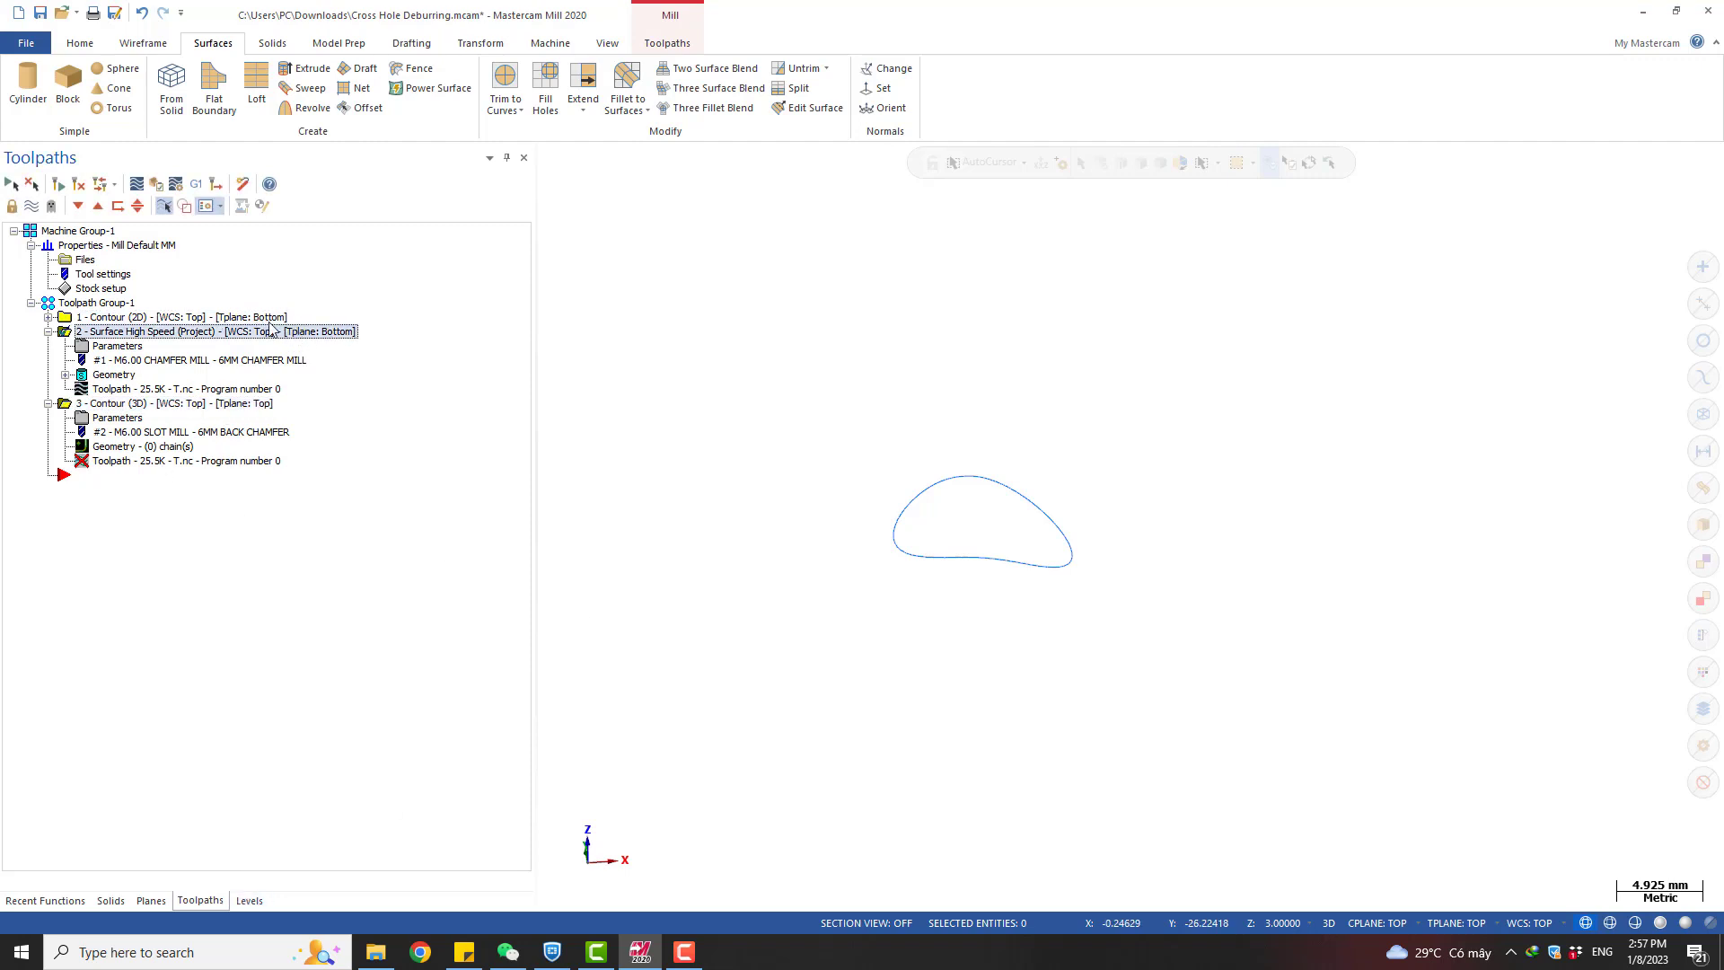
left_click(242, 408)
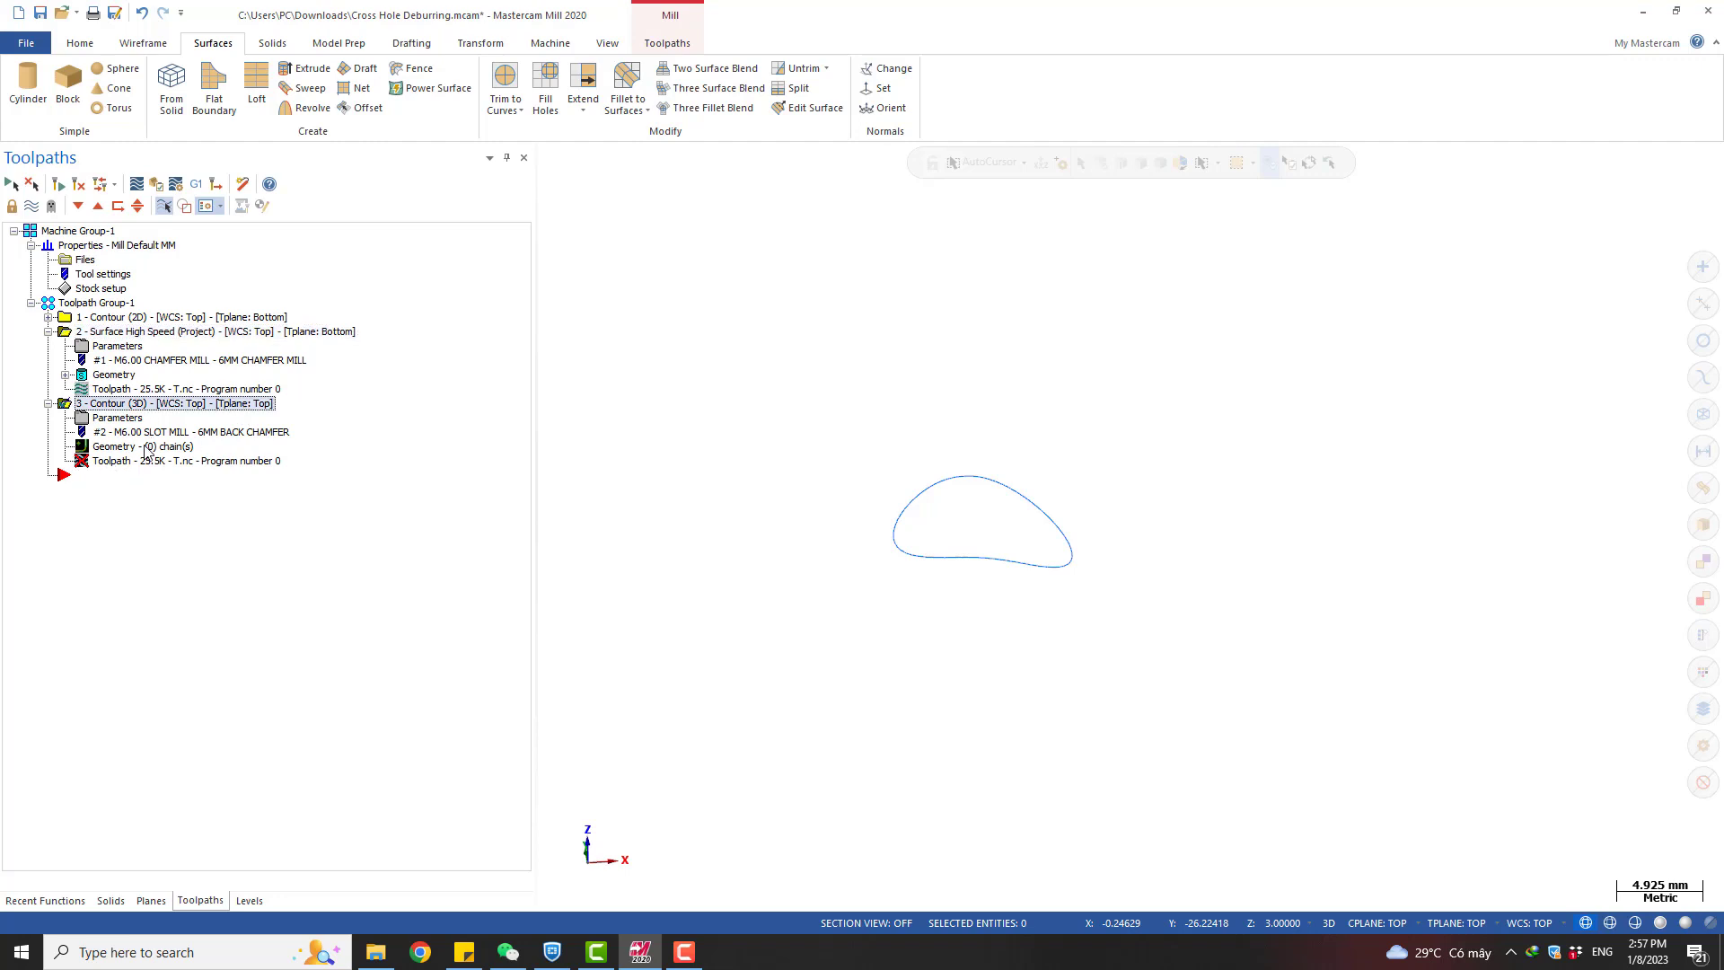
left_click(118, 418)
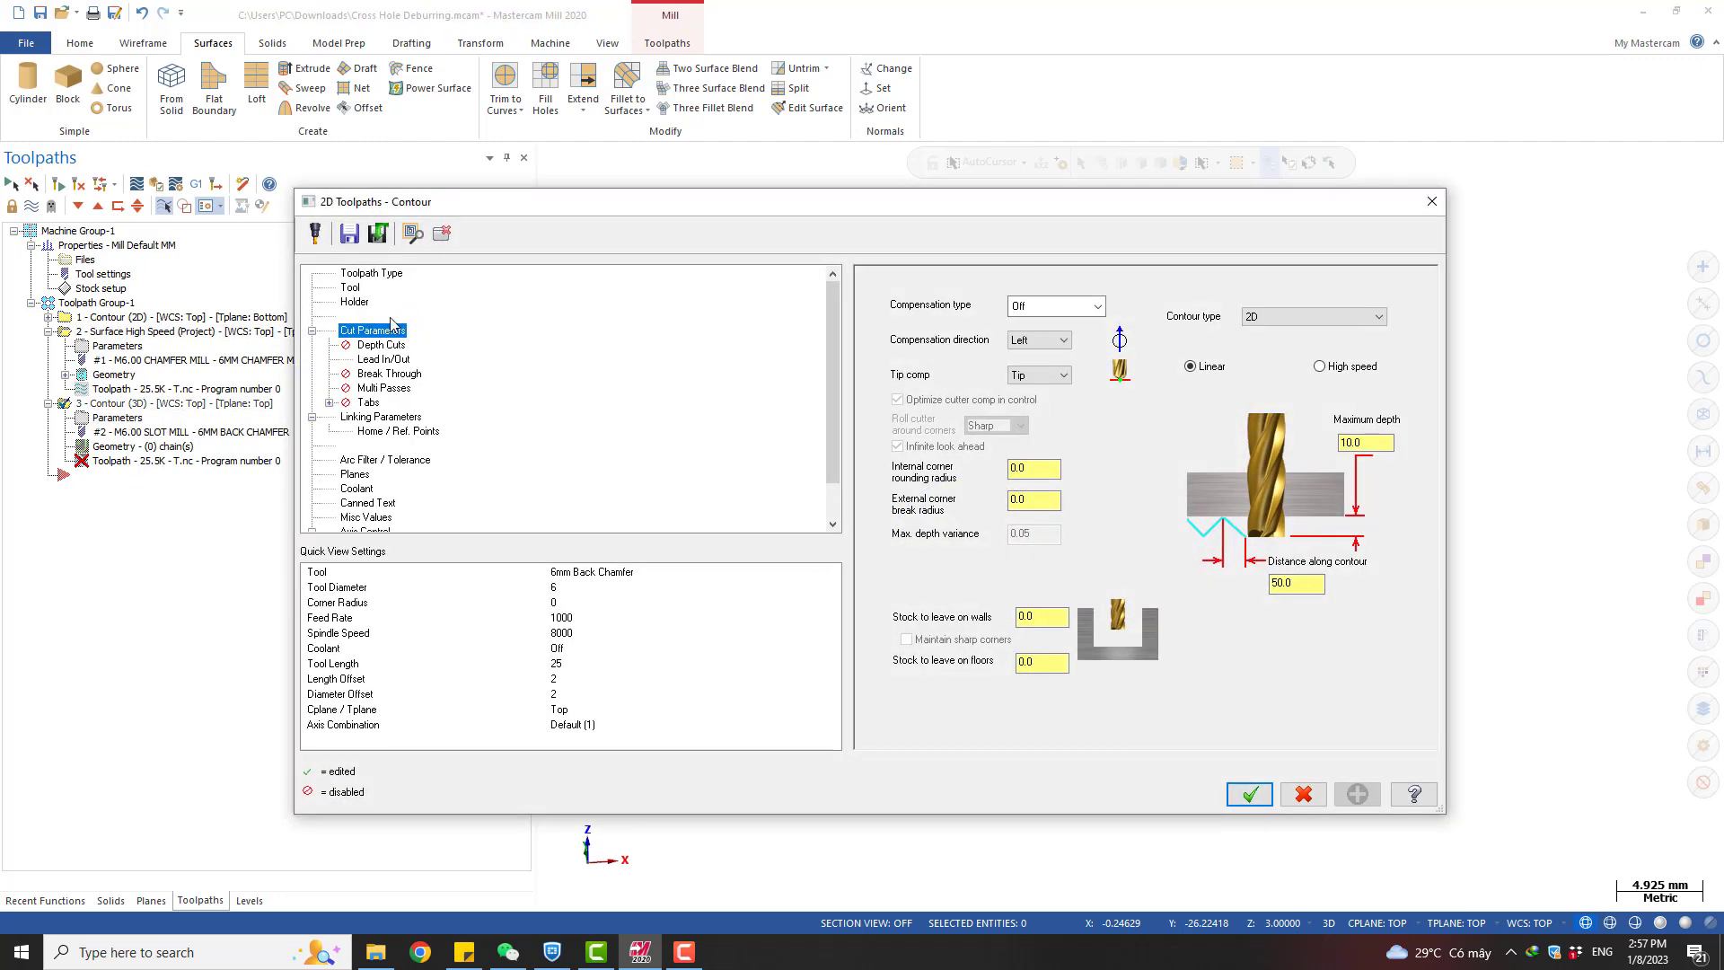
left_click(349, 288)
left_click(961, 338)
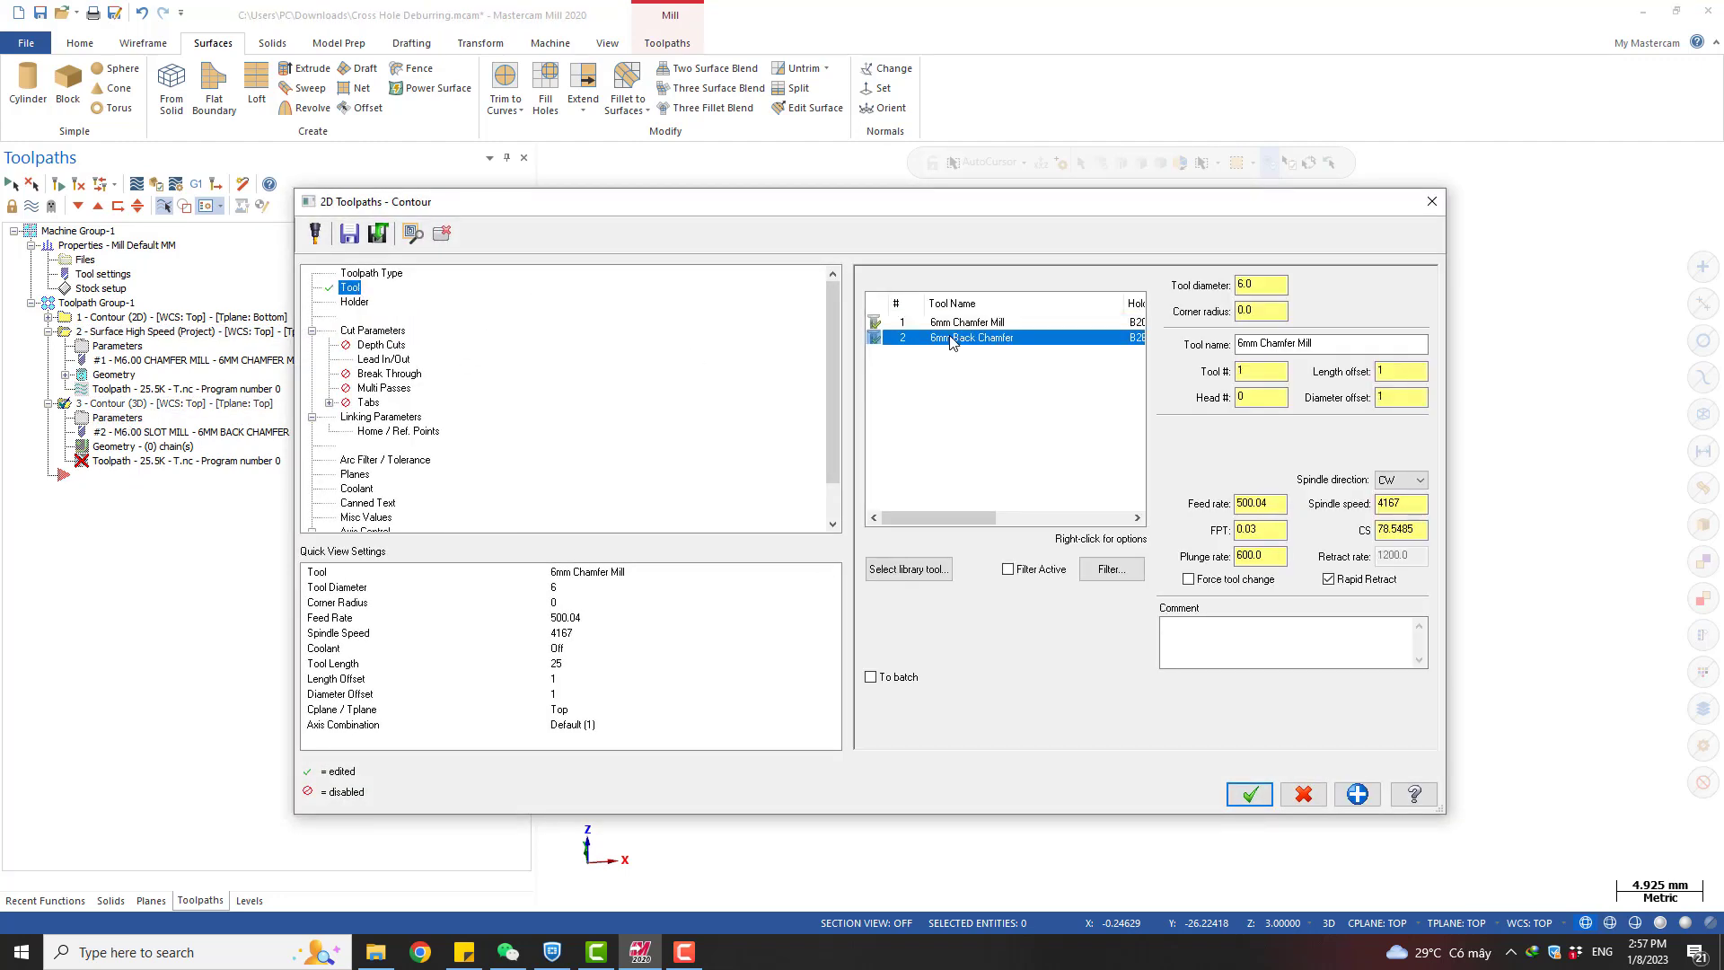
Examine the slot mill geometry and imported profile of the 6mm Back Chamfer tool, and leave its definition unedited
double_click(966, 340)
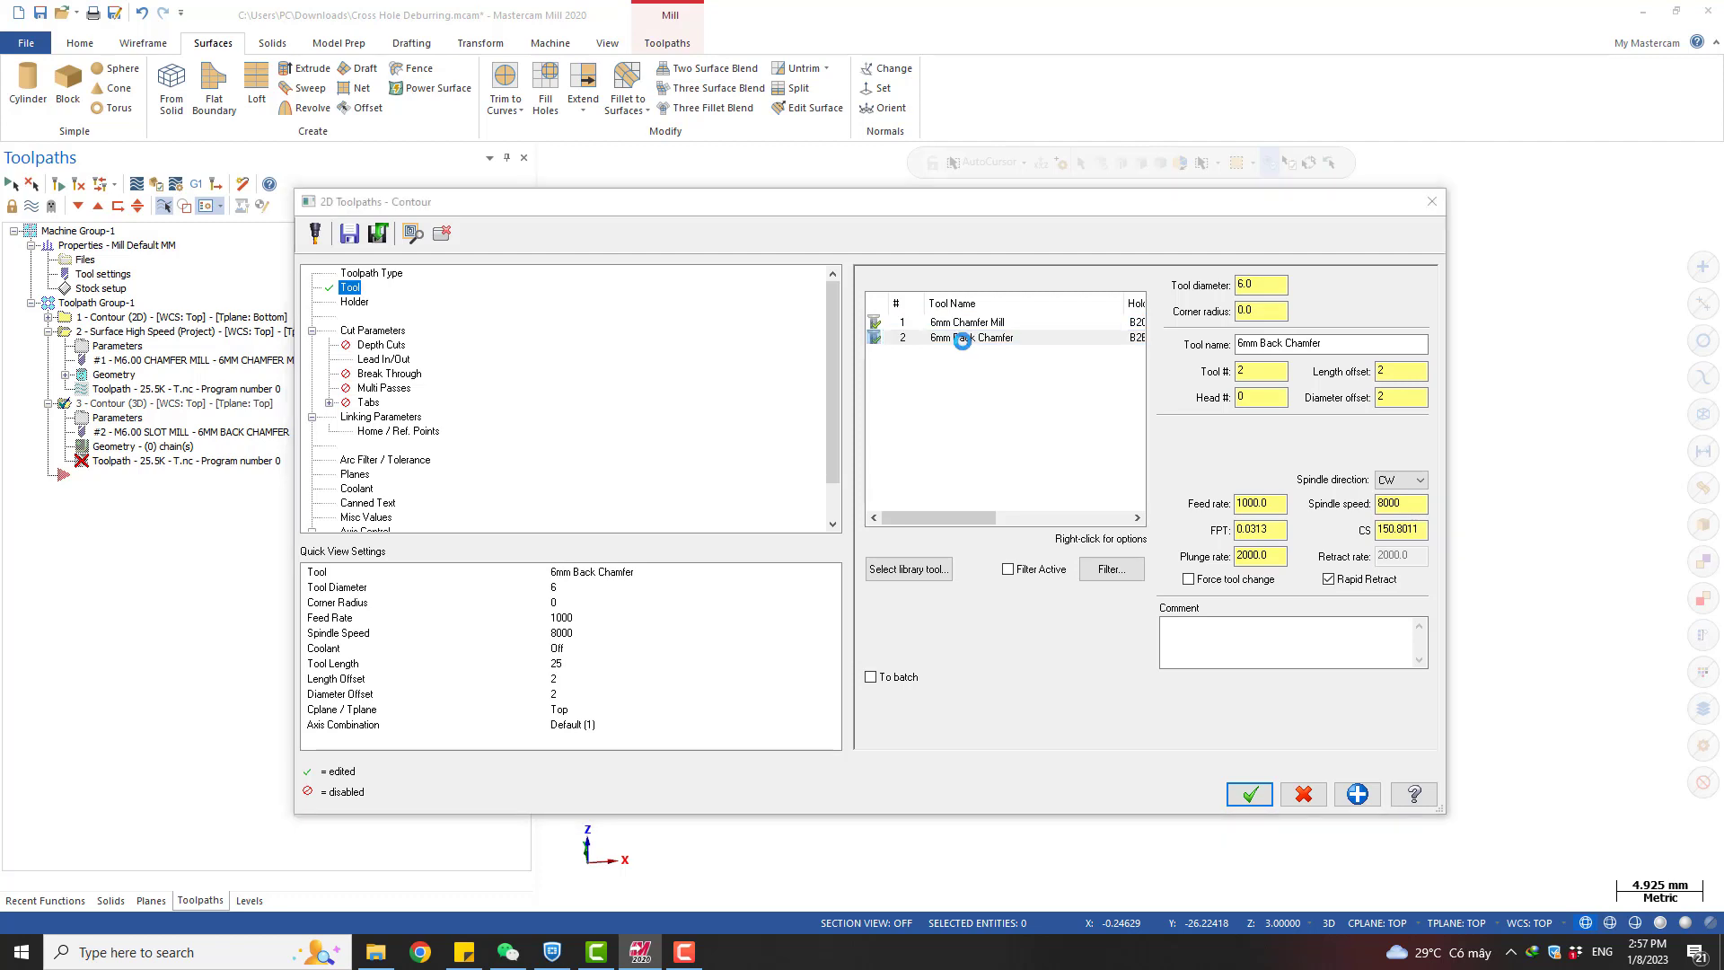
scroll(1143, 638, "up", 3)
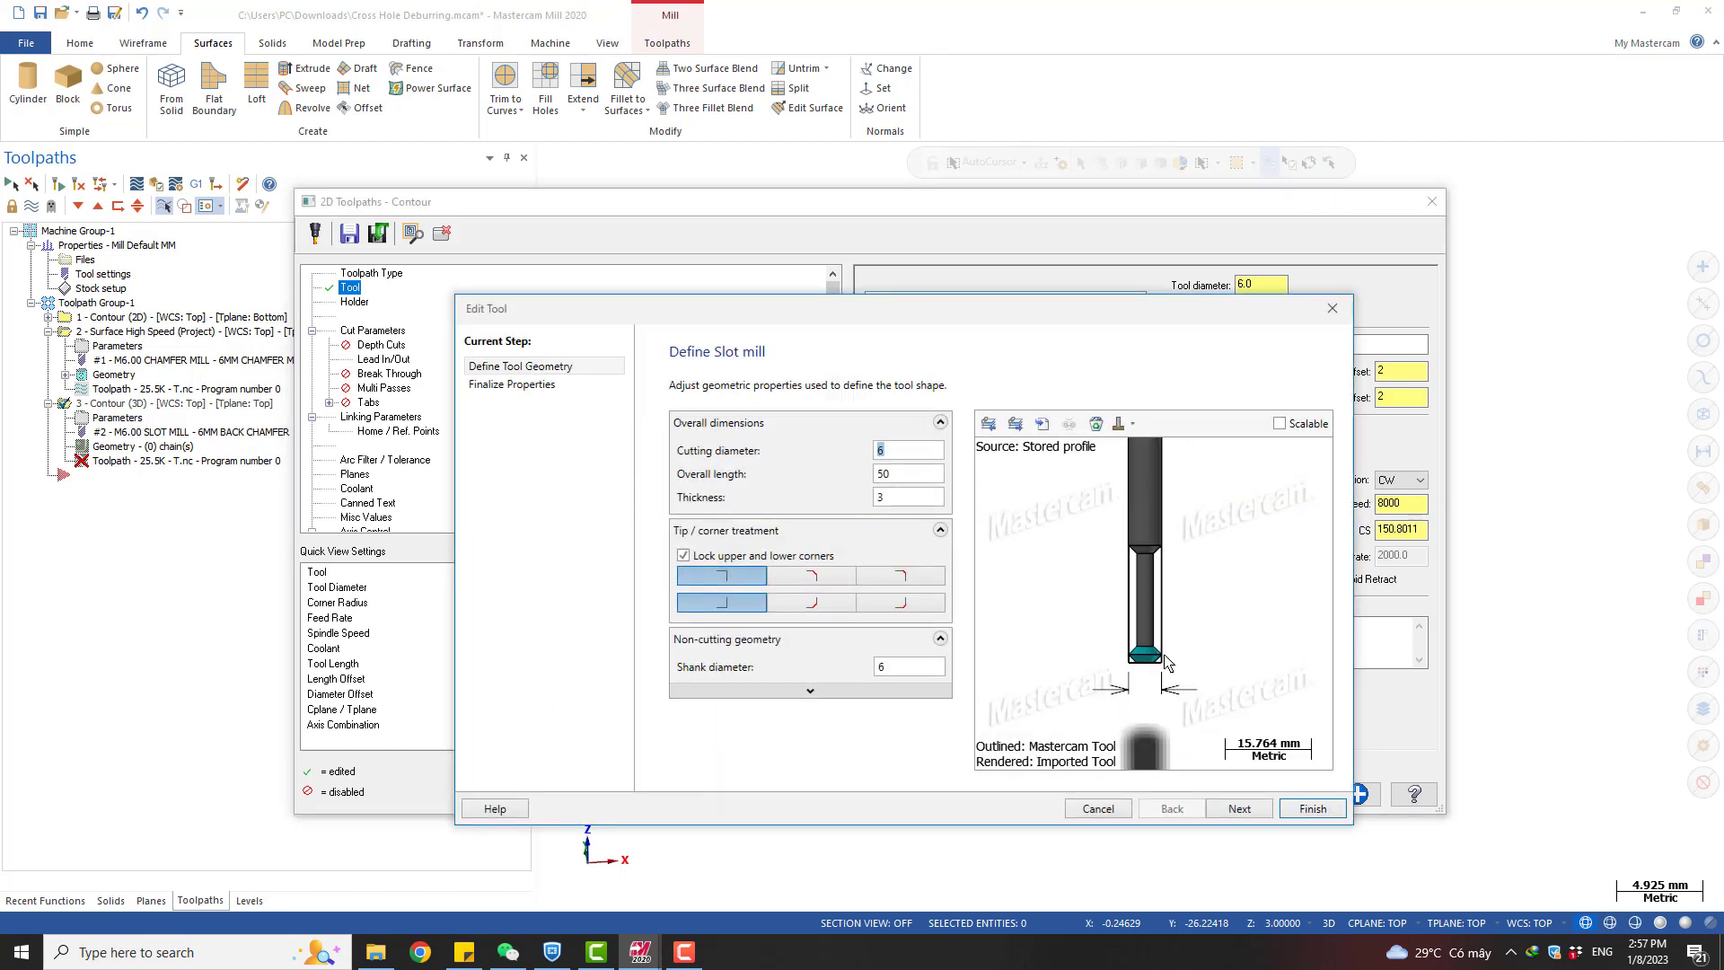
left_click(1333, 308)
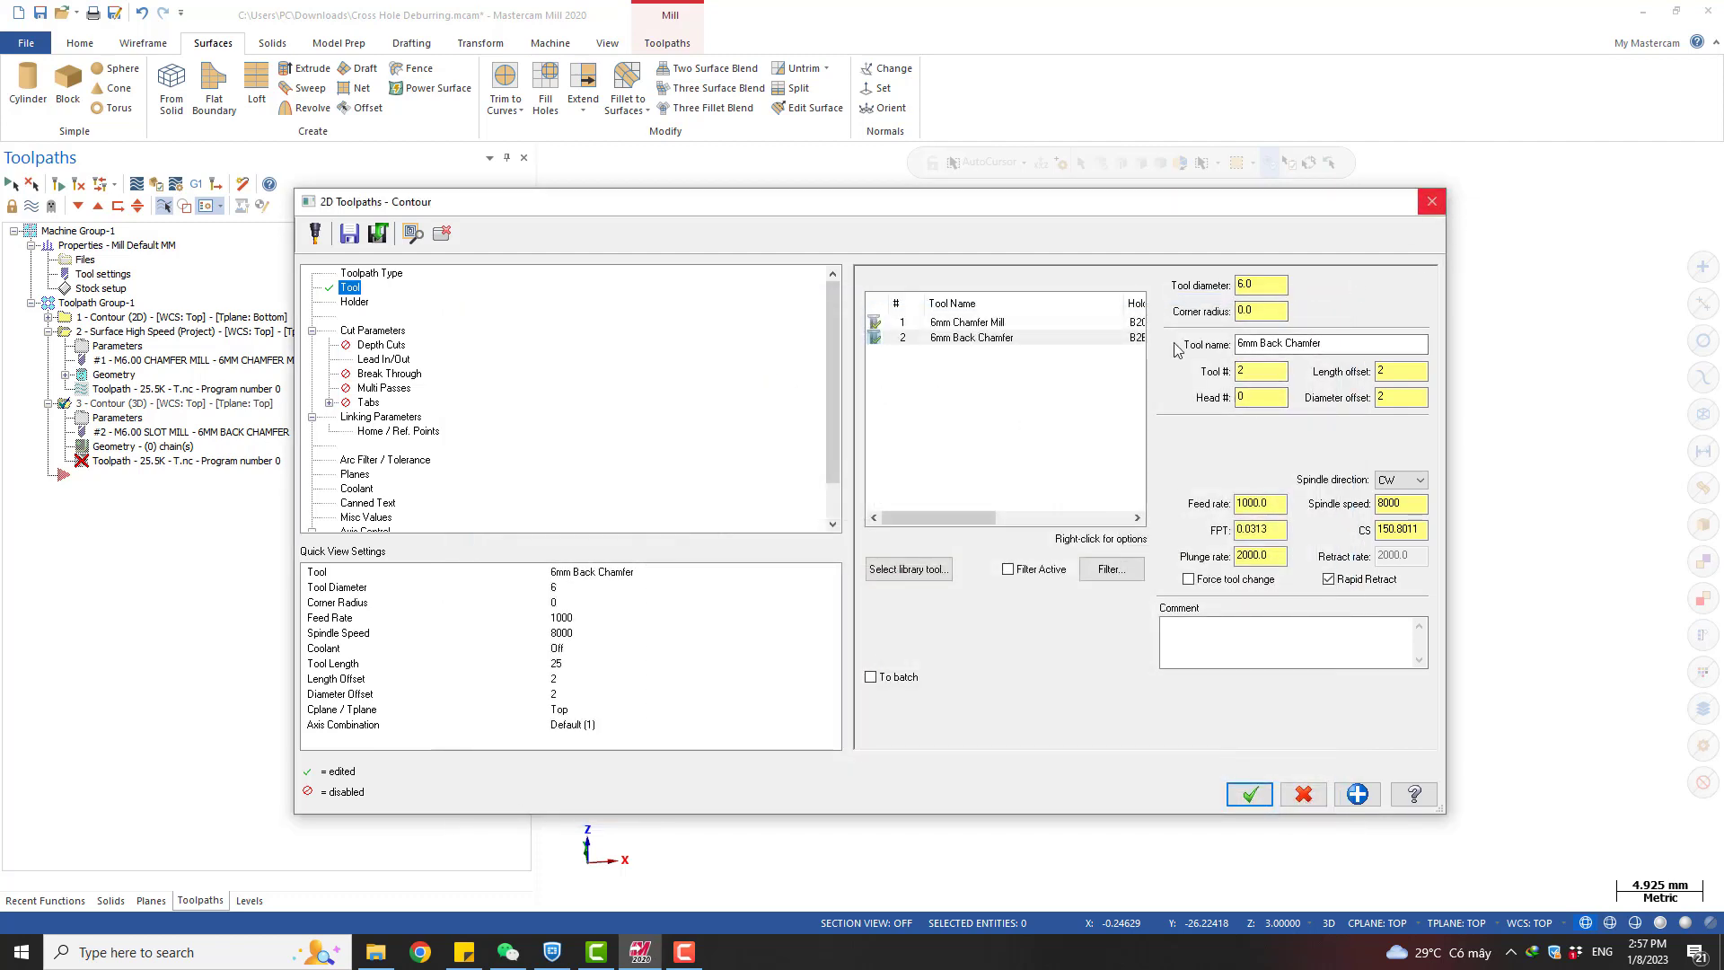
double_click(968, 339)
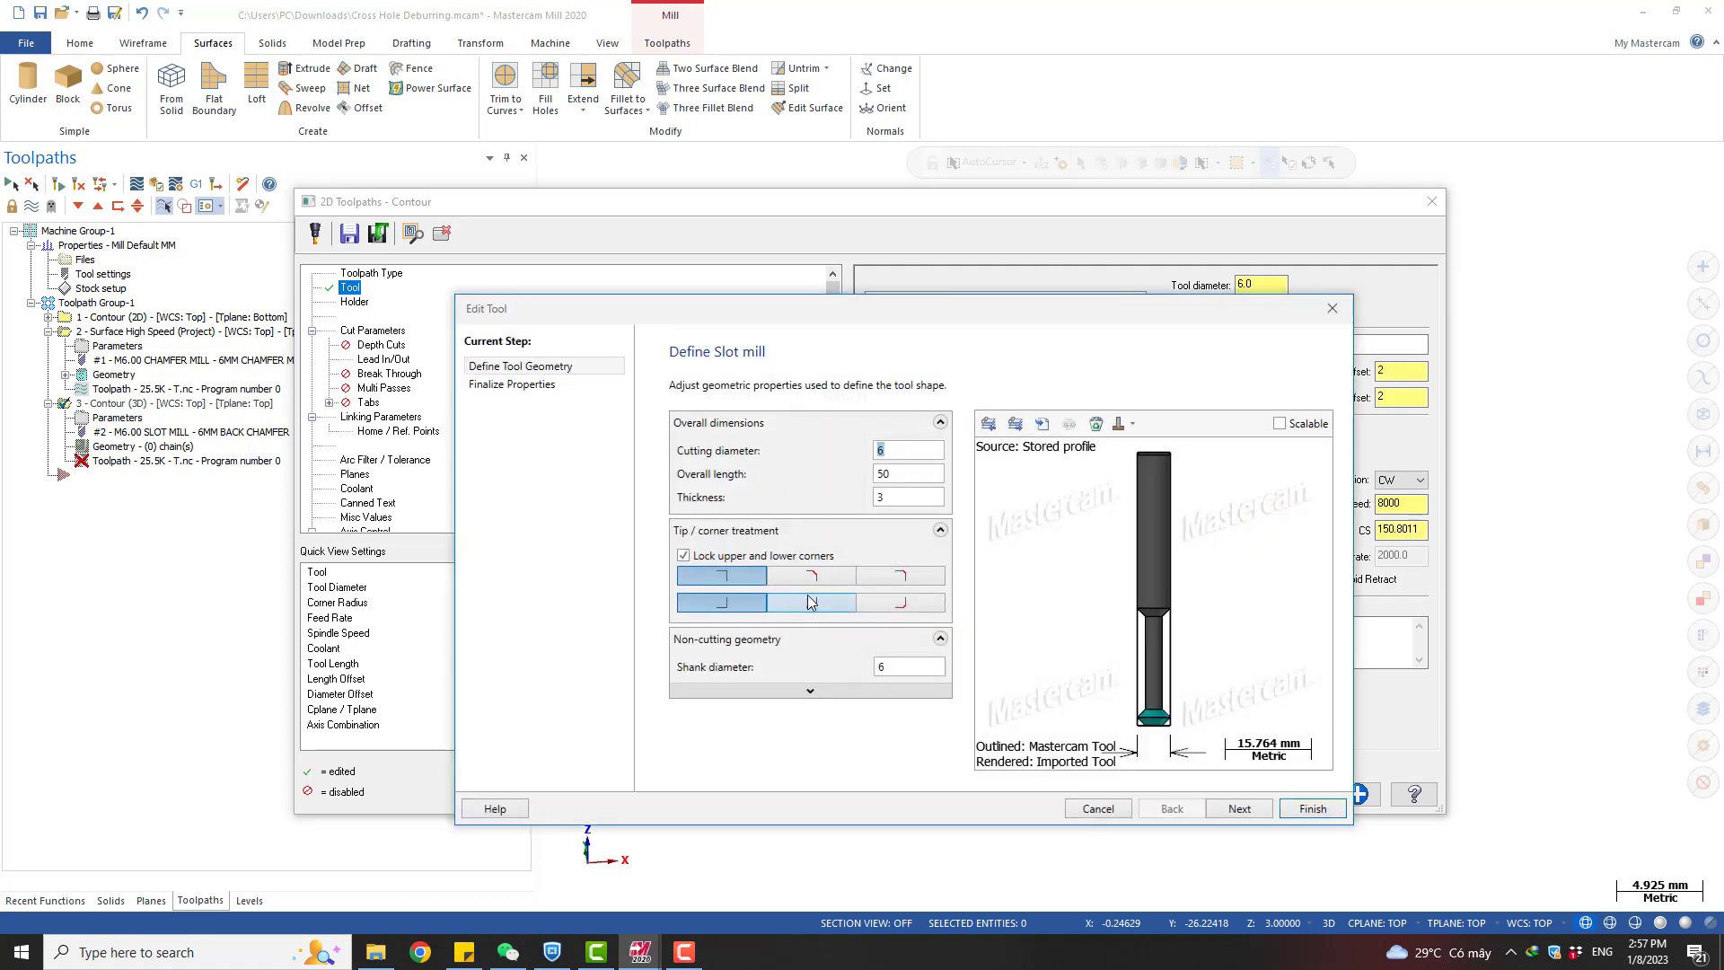
scroll(1141, 716, "up", 4)
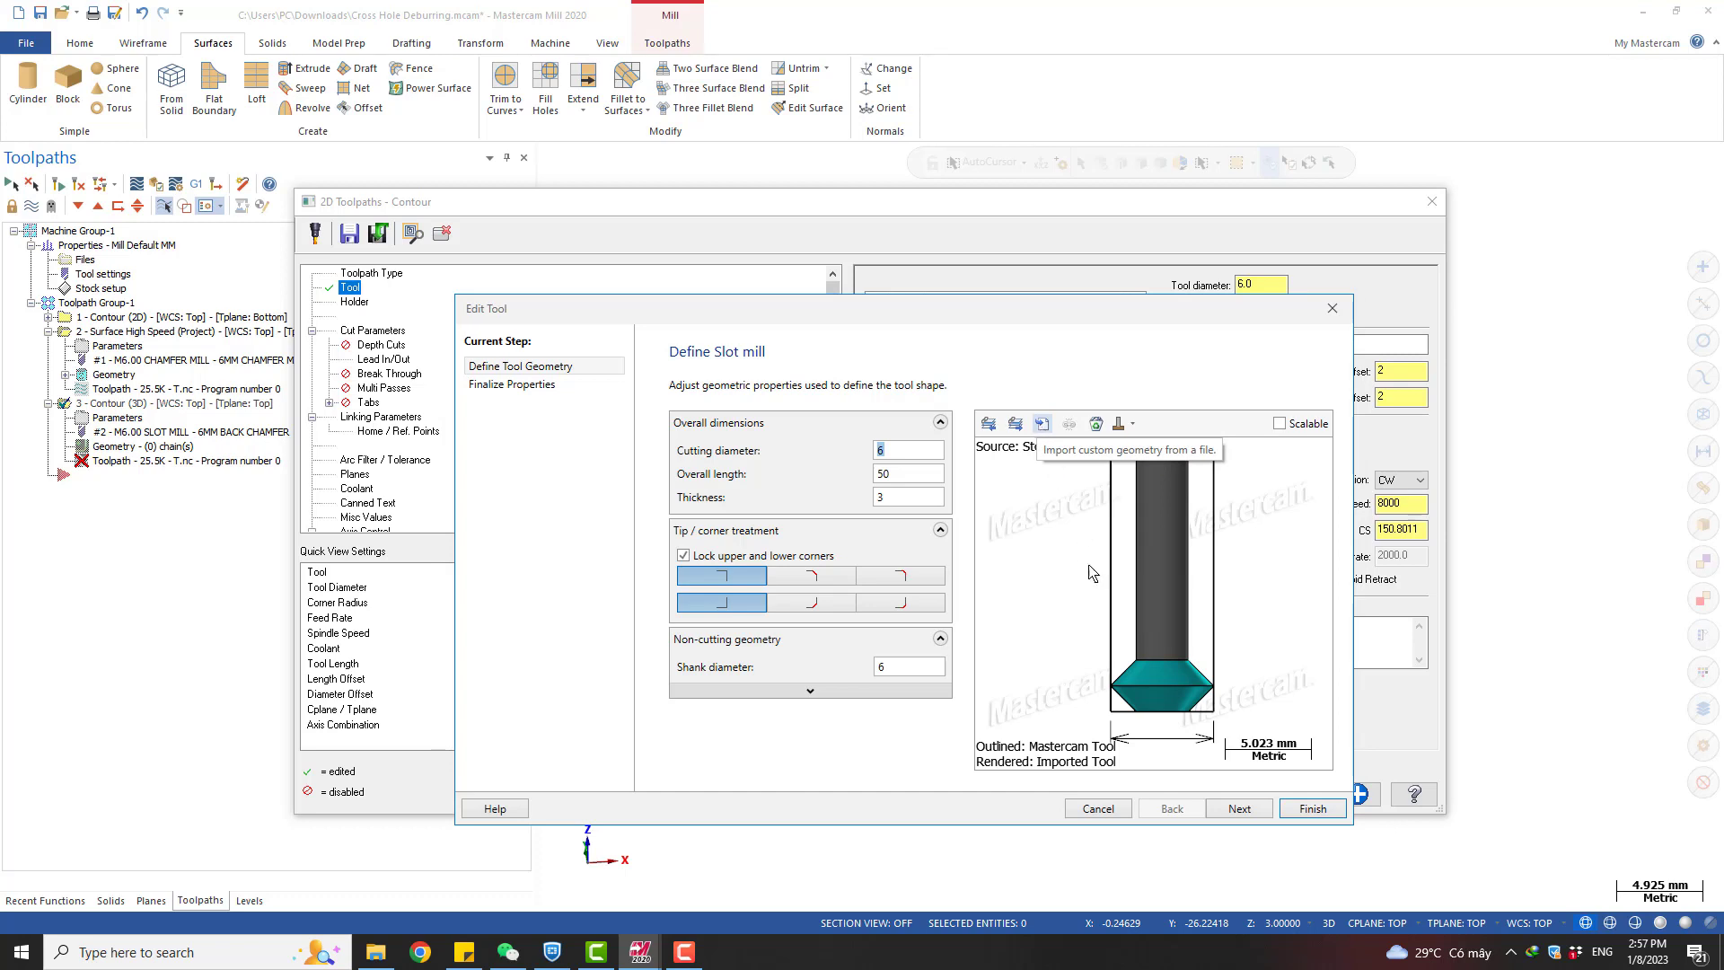
left_click(1331, 309)
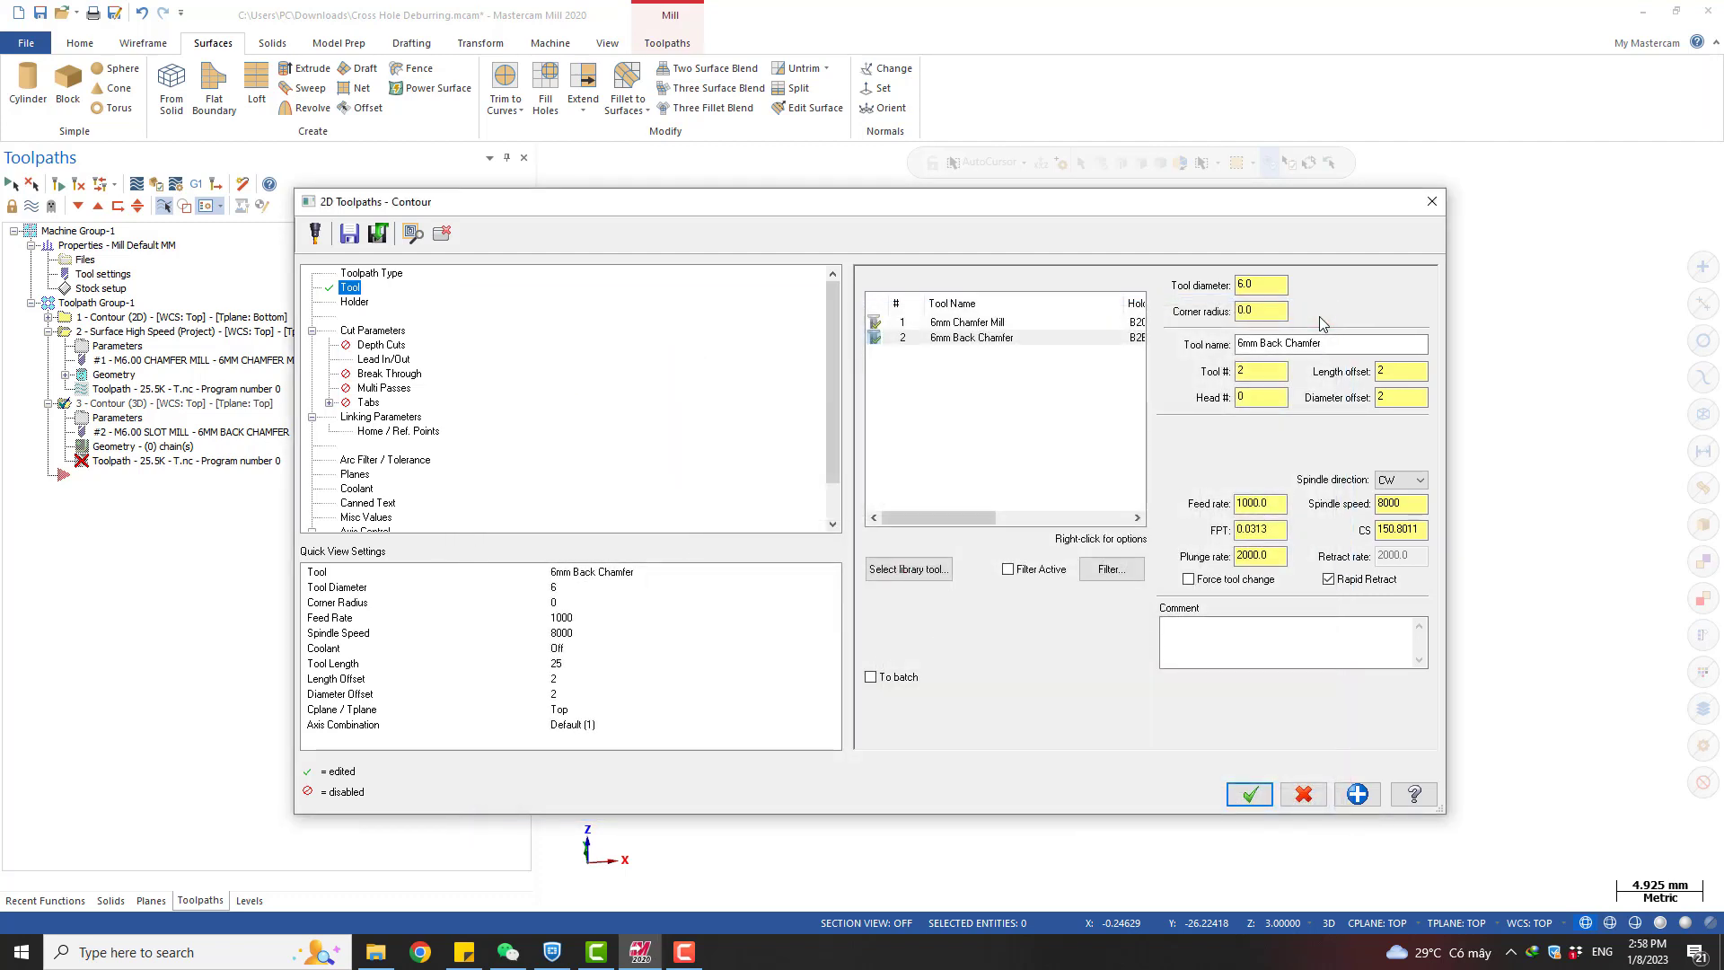
left_click(928, 339)
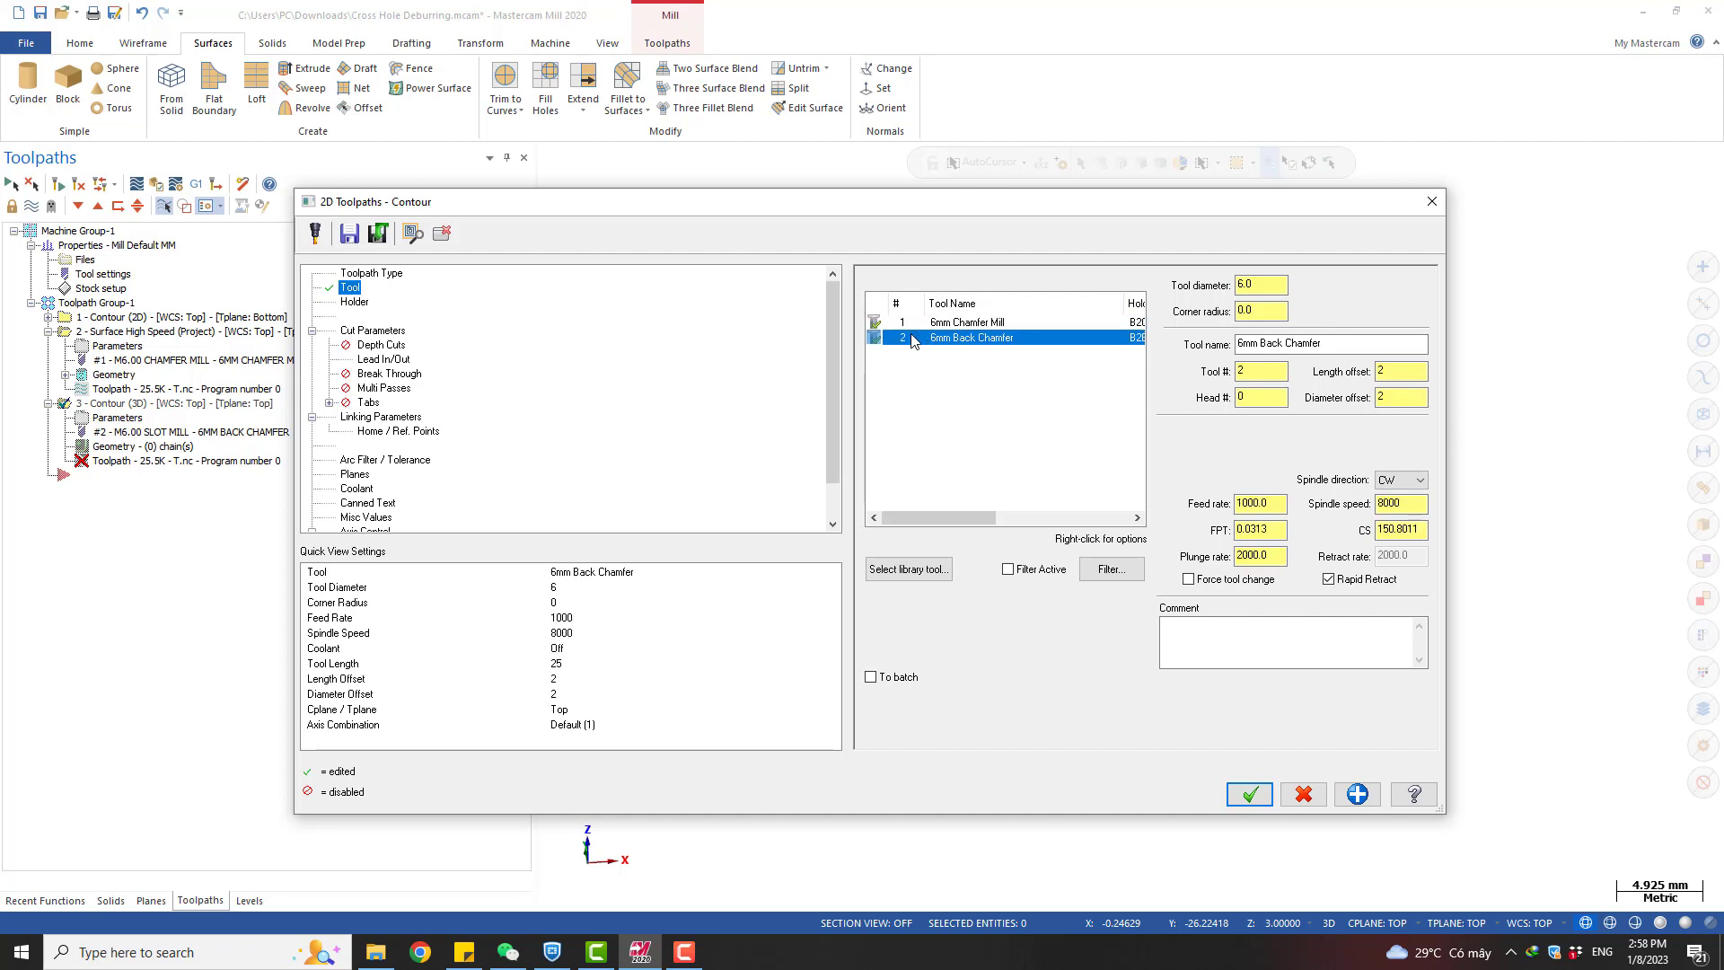
Start chain selection for the 3D contour's geometry and make level 1, Part Model, visible
left_click(371, 331)
left_click(372, 273)
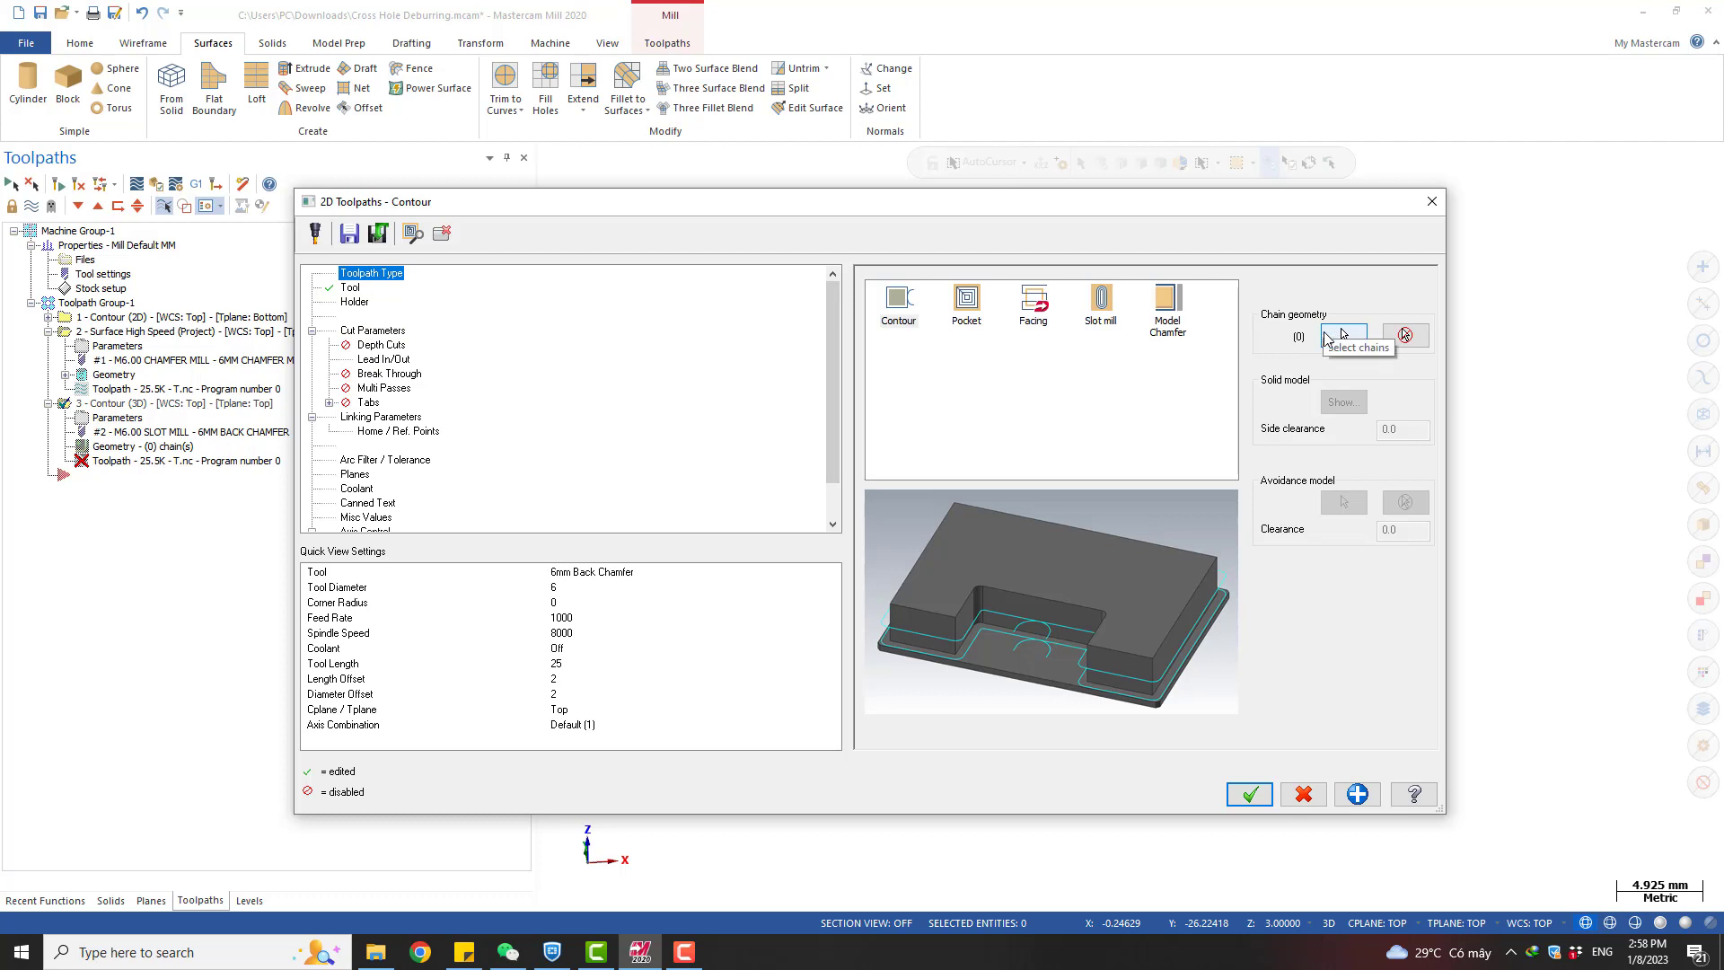
left_click(1341, 336)
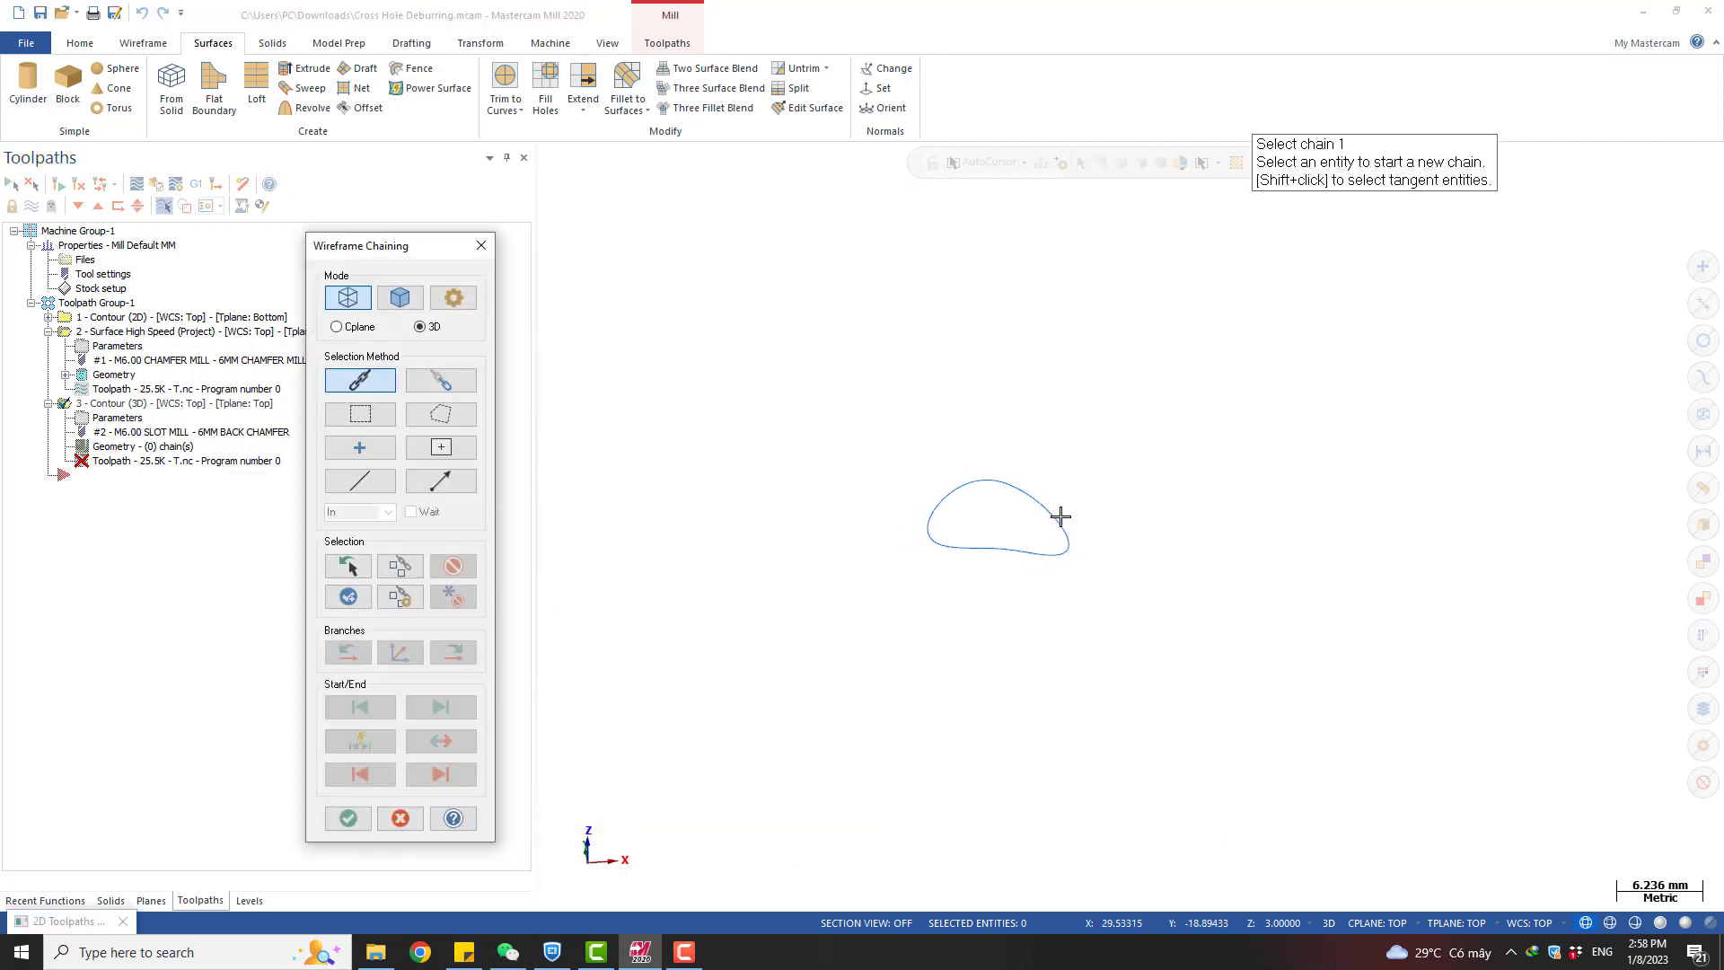
scroll(1102, 515, "down", 1)
left_click(249, 900)
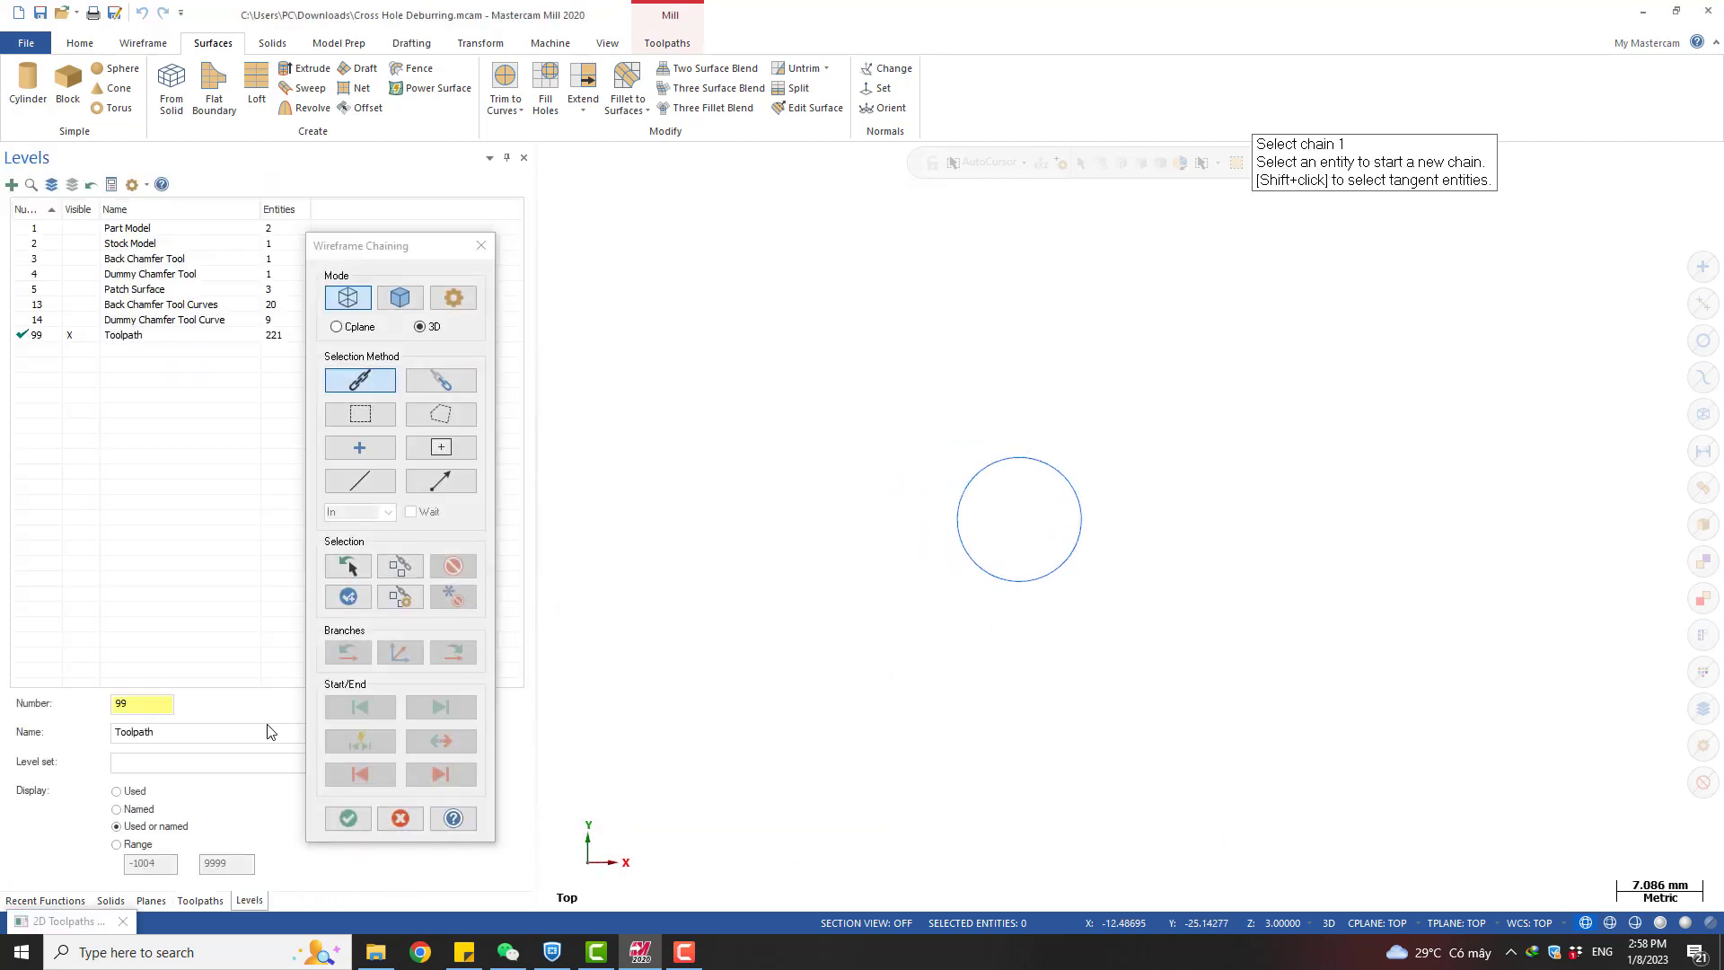
left_click(83, 232)
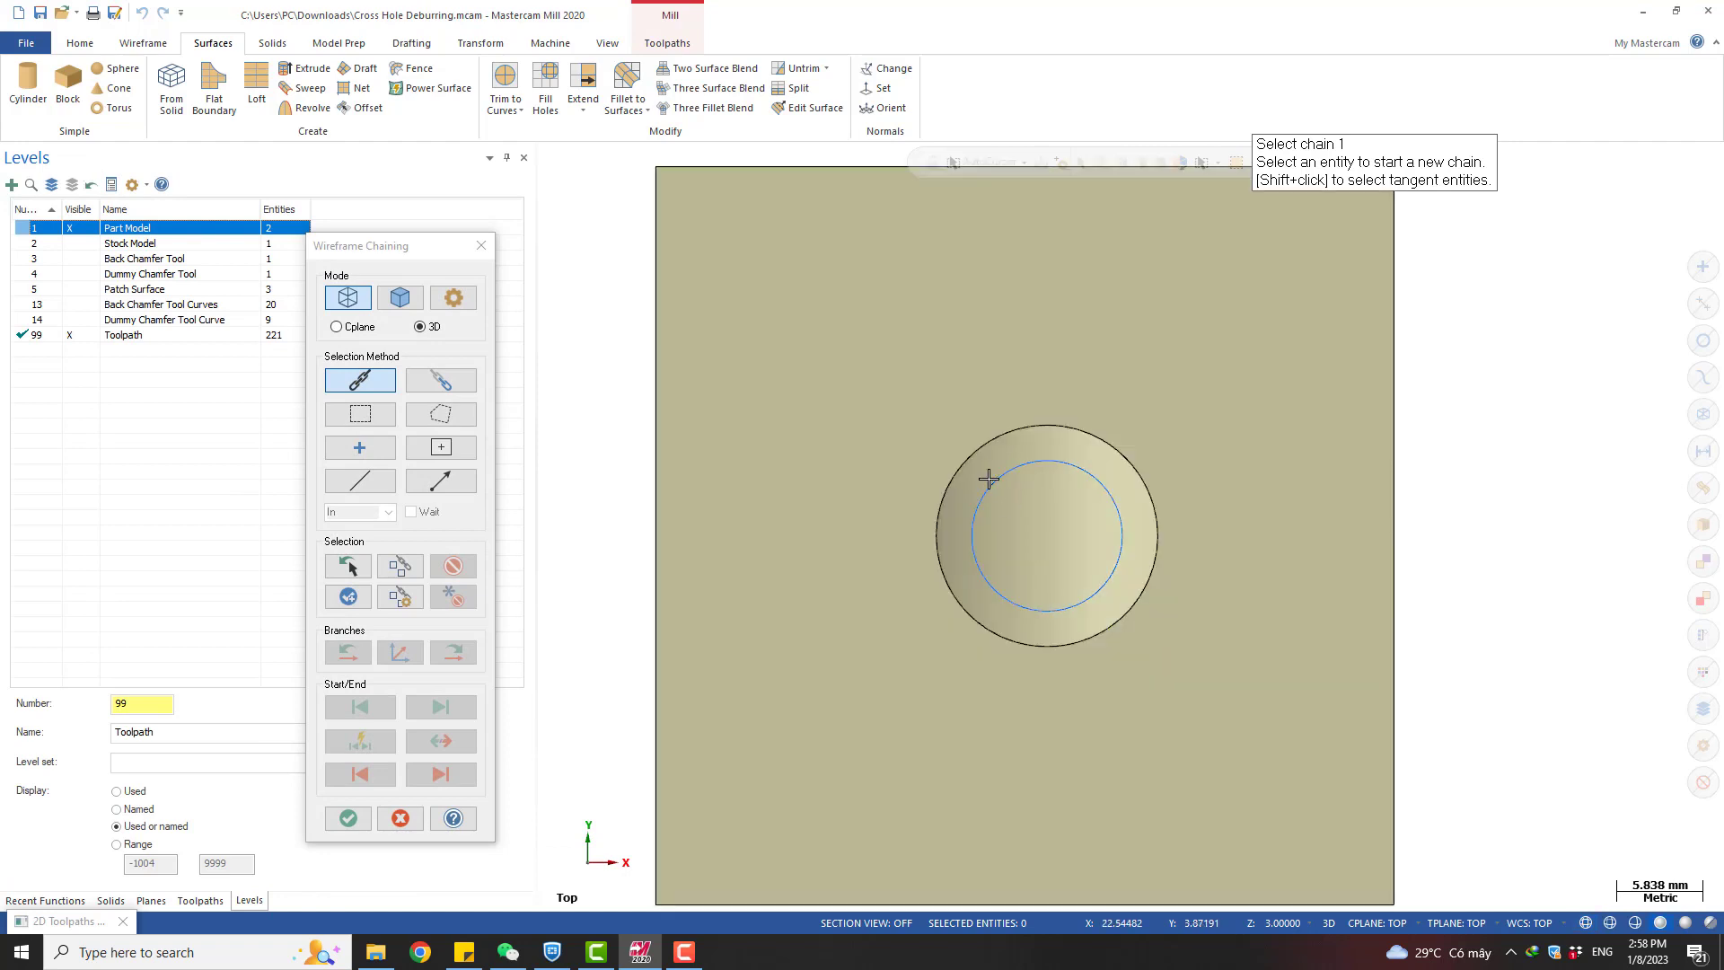
Chain the closed blue loop inside the cross hole and accept it as the contour's geometry
mouse_move(986, 477)
middle_mouse_down()
mouse_move(1039, 480)
mouse_move(1028, 396)
mouse_move(1092, 284)
mouse_move(1027, 300)
middle_mouse_up()
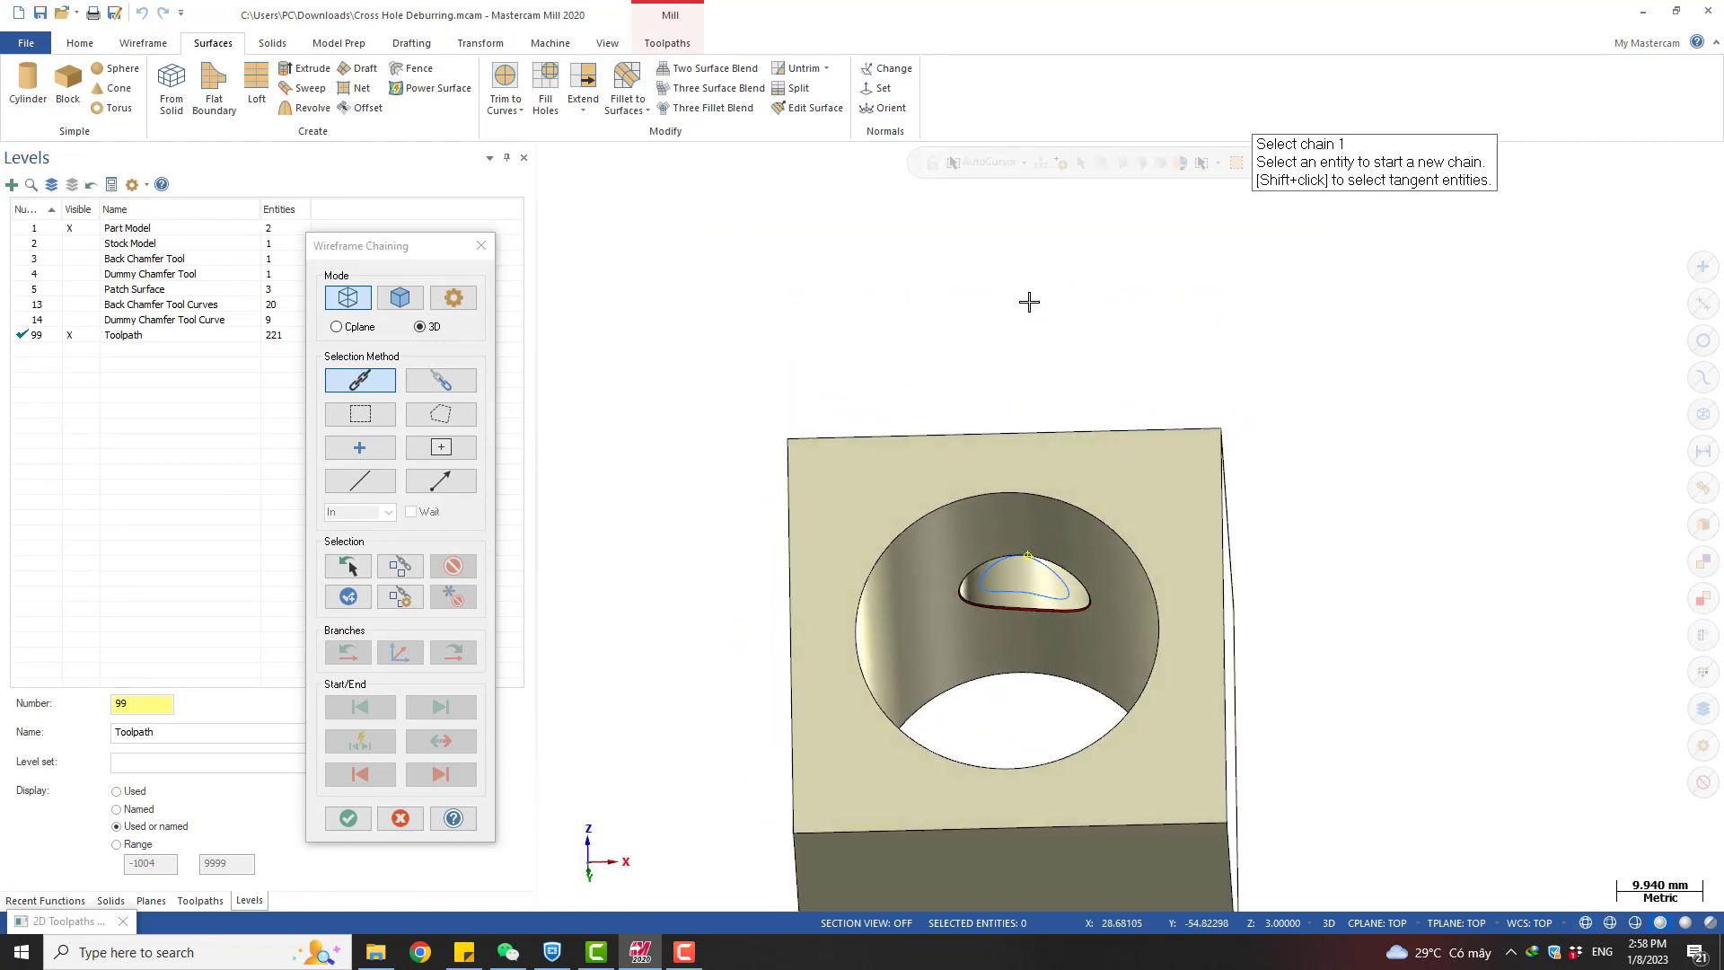
scroll(1011, 607, "up", 2)
scroll(1010, 607, "up", 9)
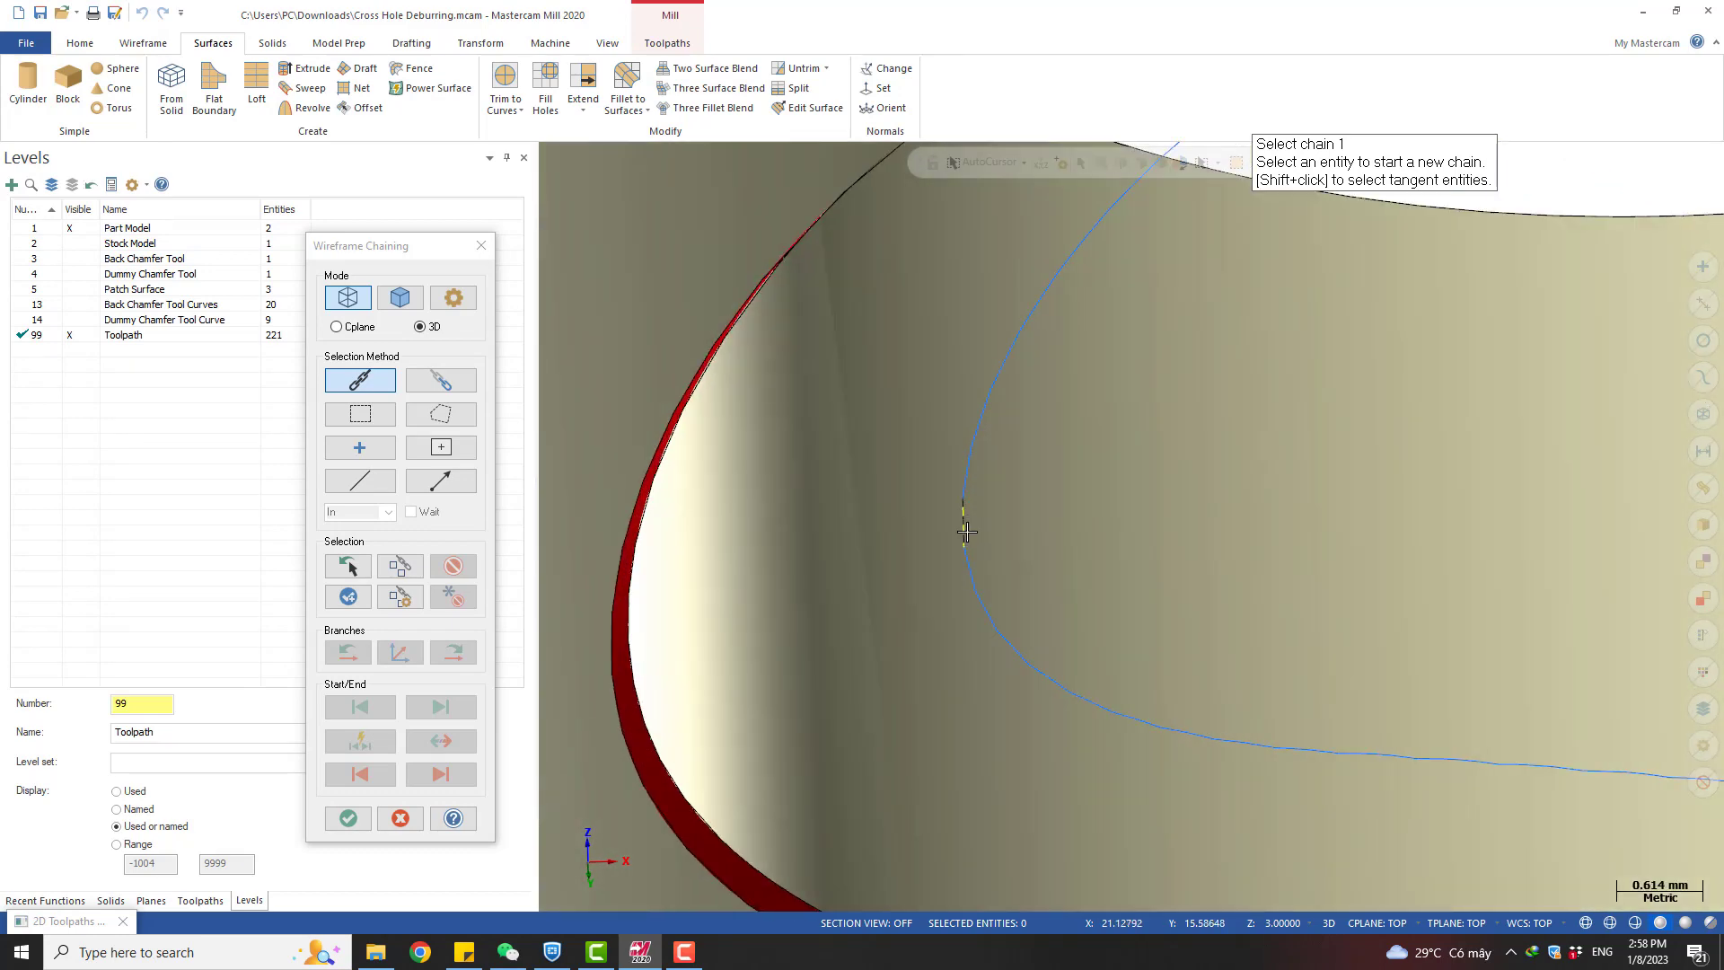
left_click(966, 530)
scroll(987, 538, "down", 5)
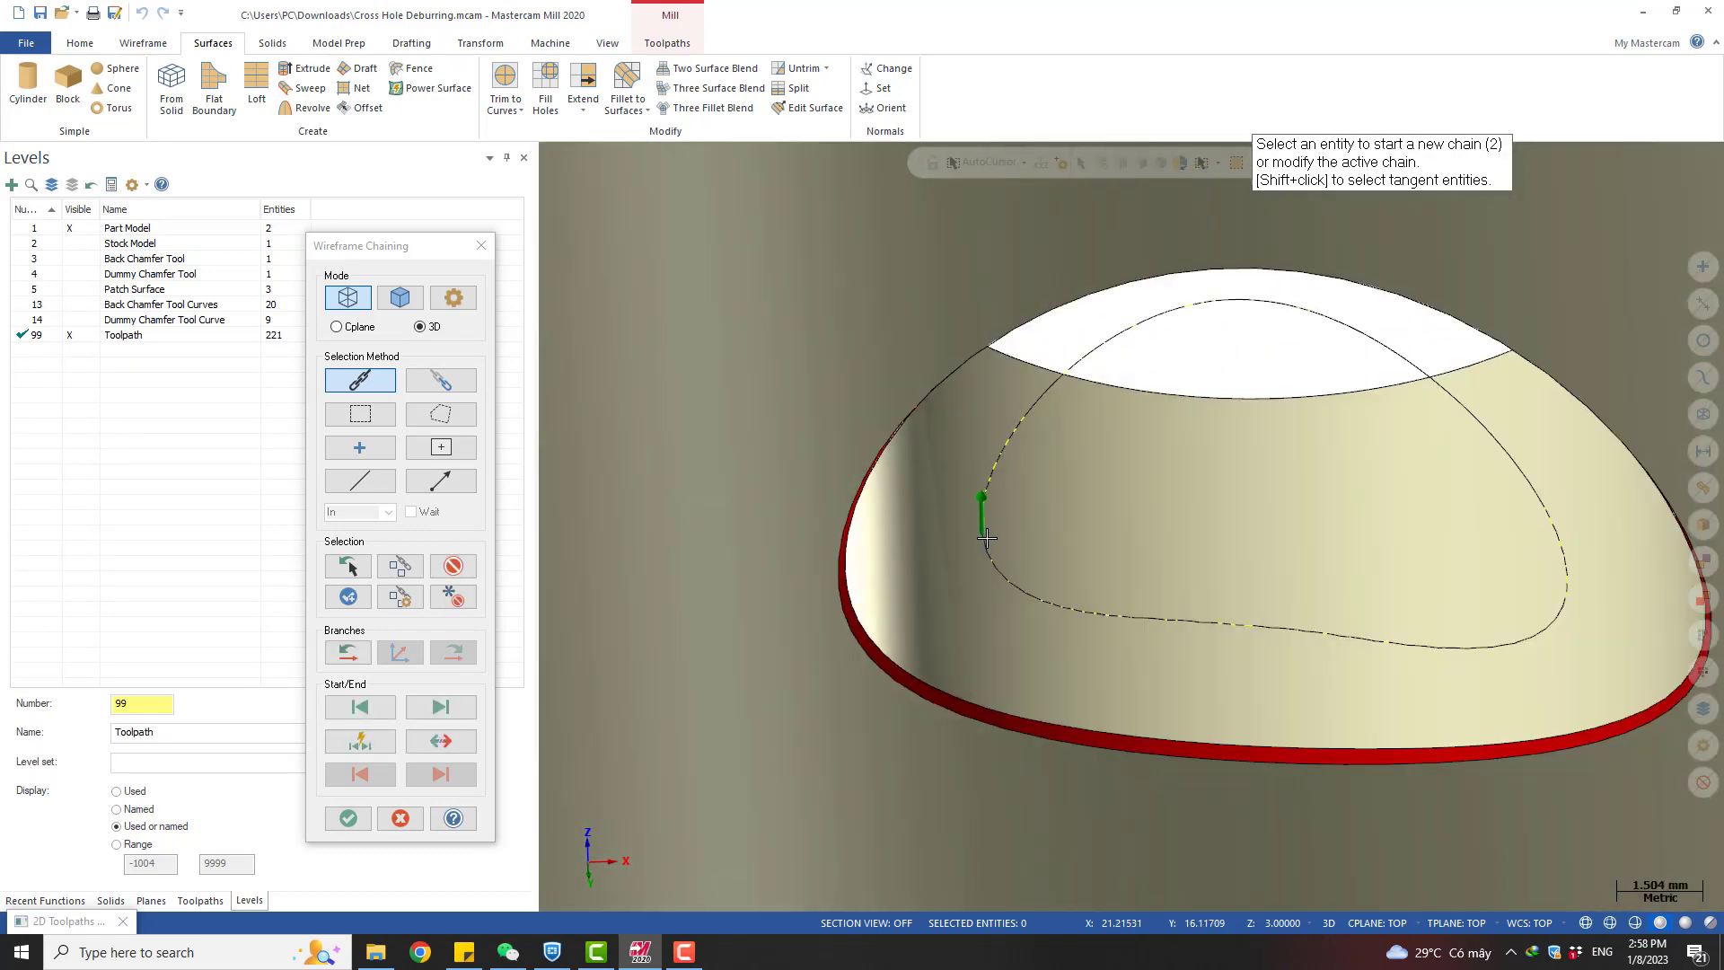
middle_click_drag(991, 543, 954, 831)
scroll(974, 587, "up", 2)
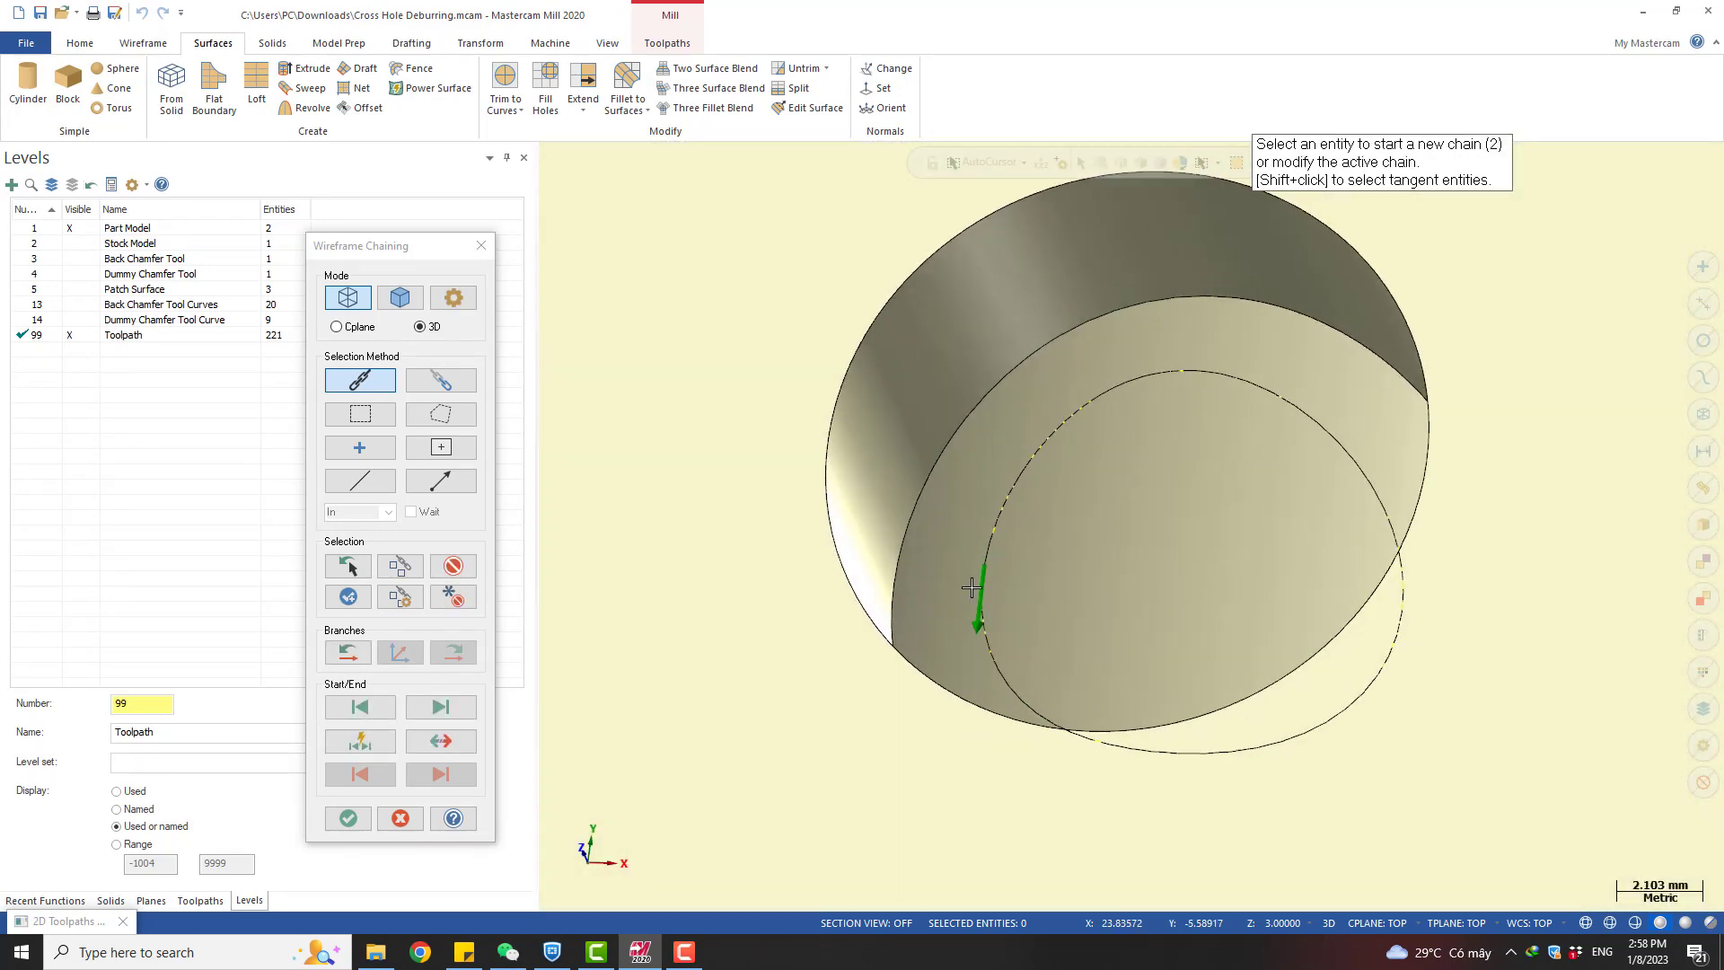
scroll(984, 579, "down", 2)
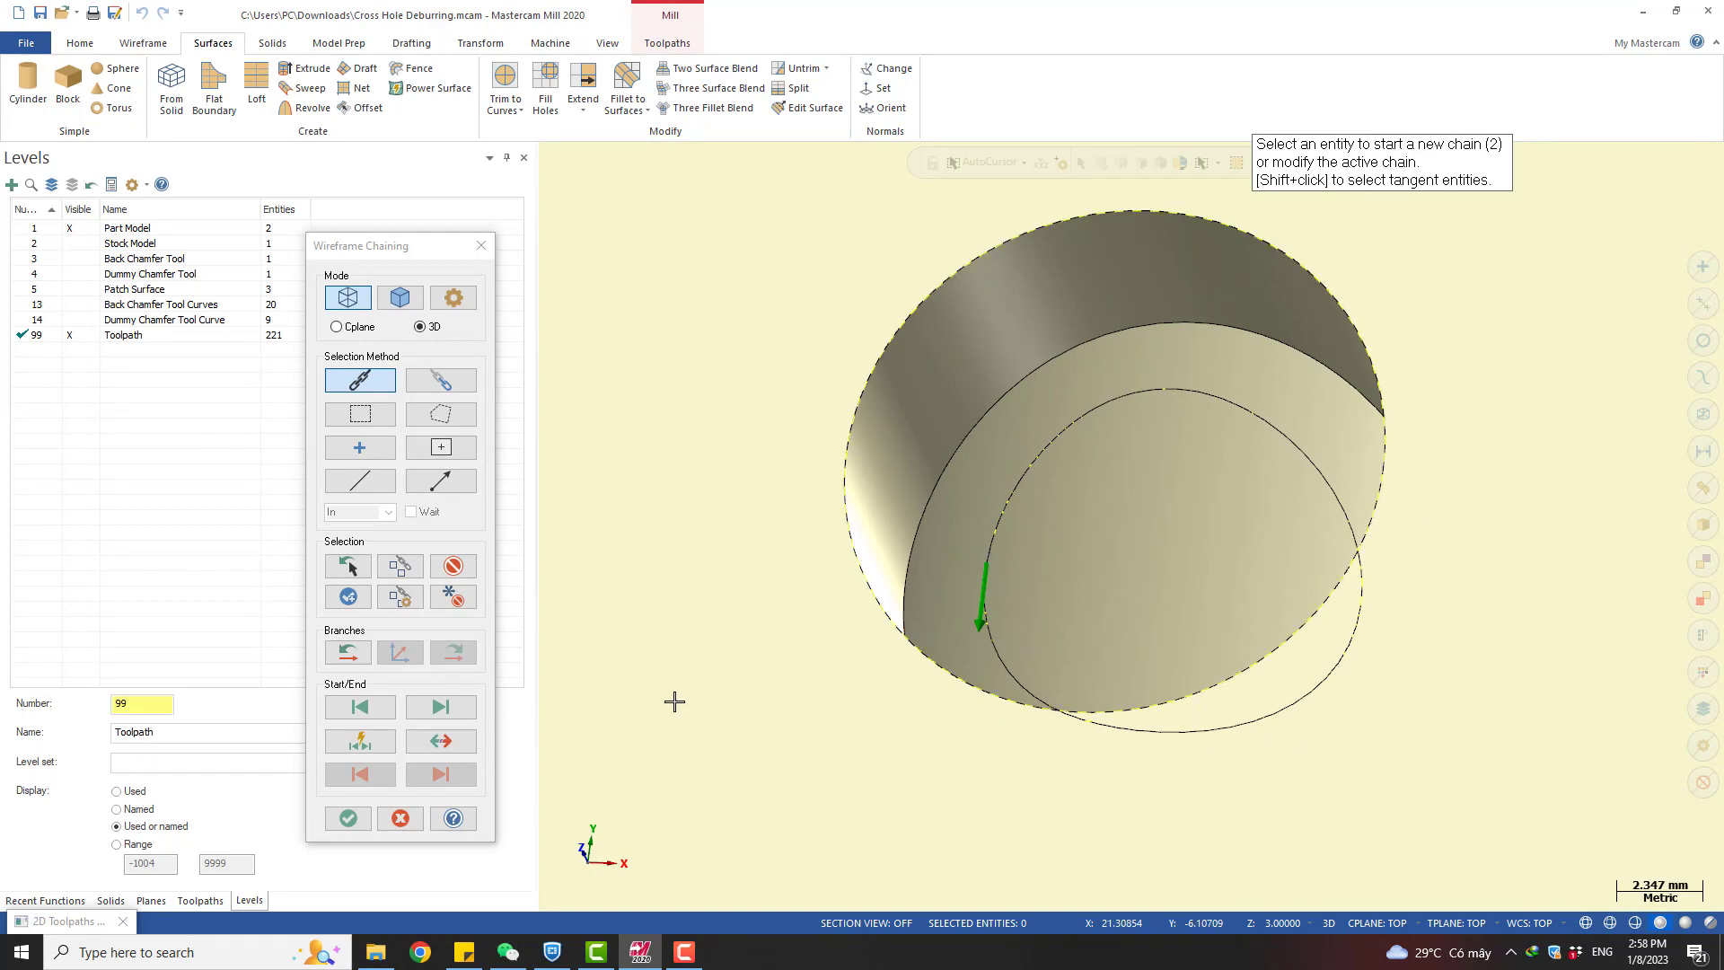
left_click(348, 818)
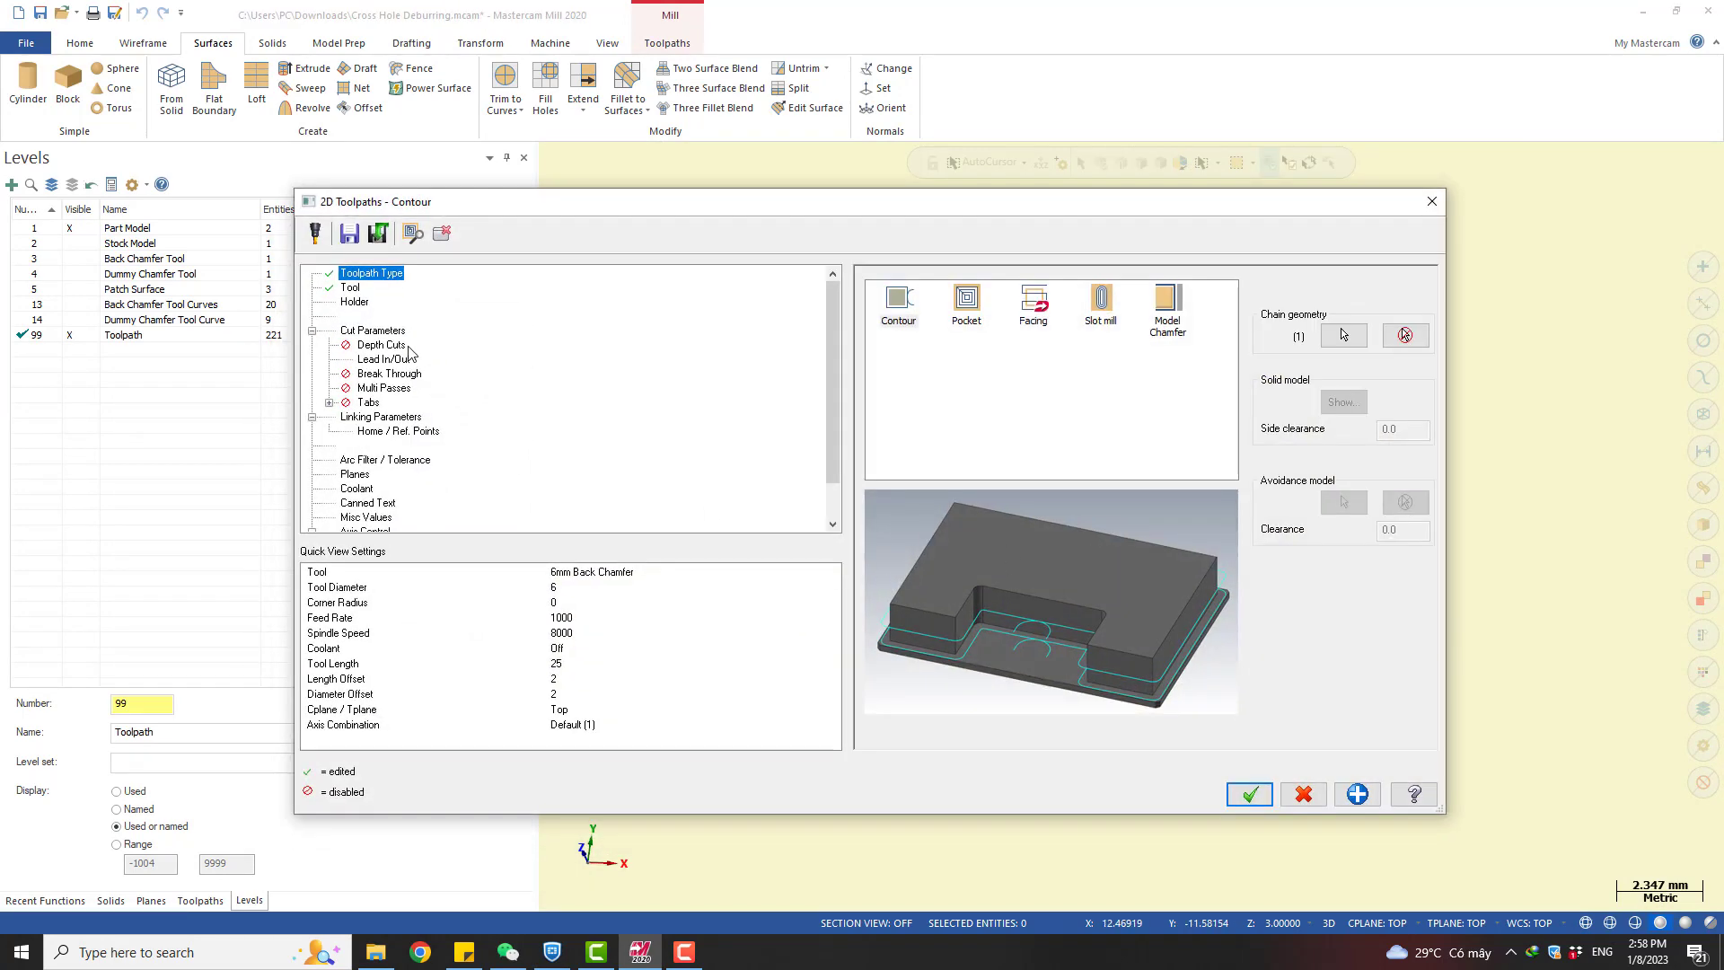
Review the available contour types and the planes, keep the 2D contour type, and accept the operation with its new chain
left_click(384, 332)
left_click(1307, 317)
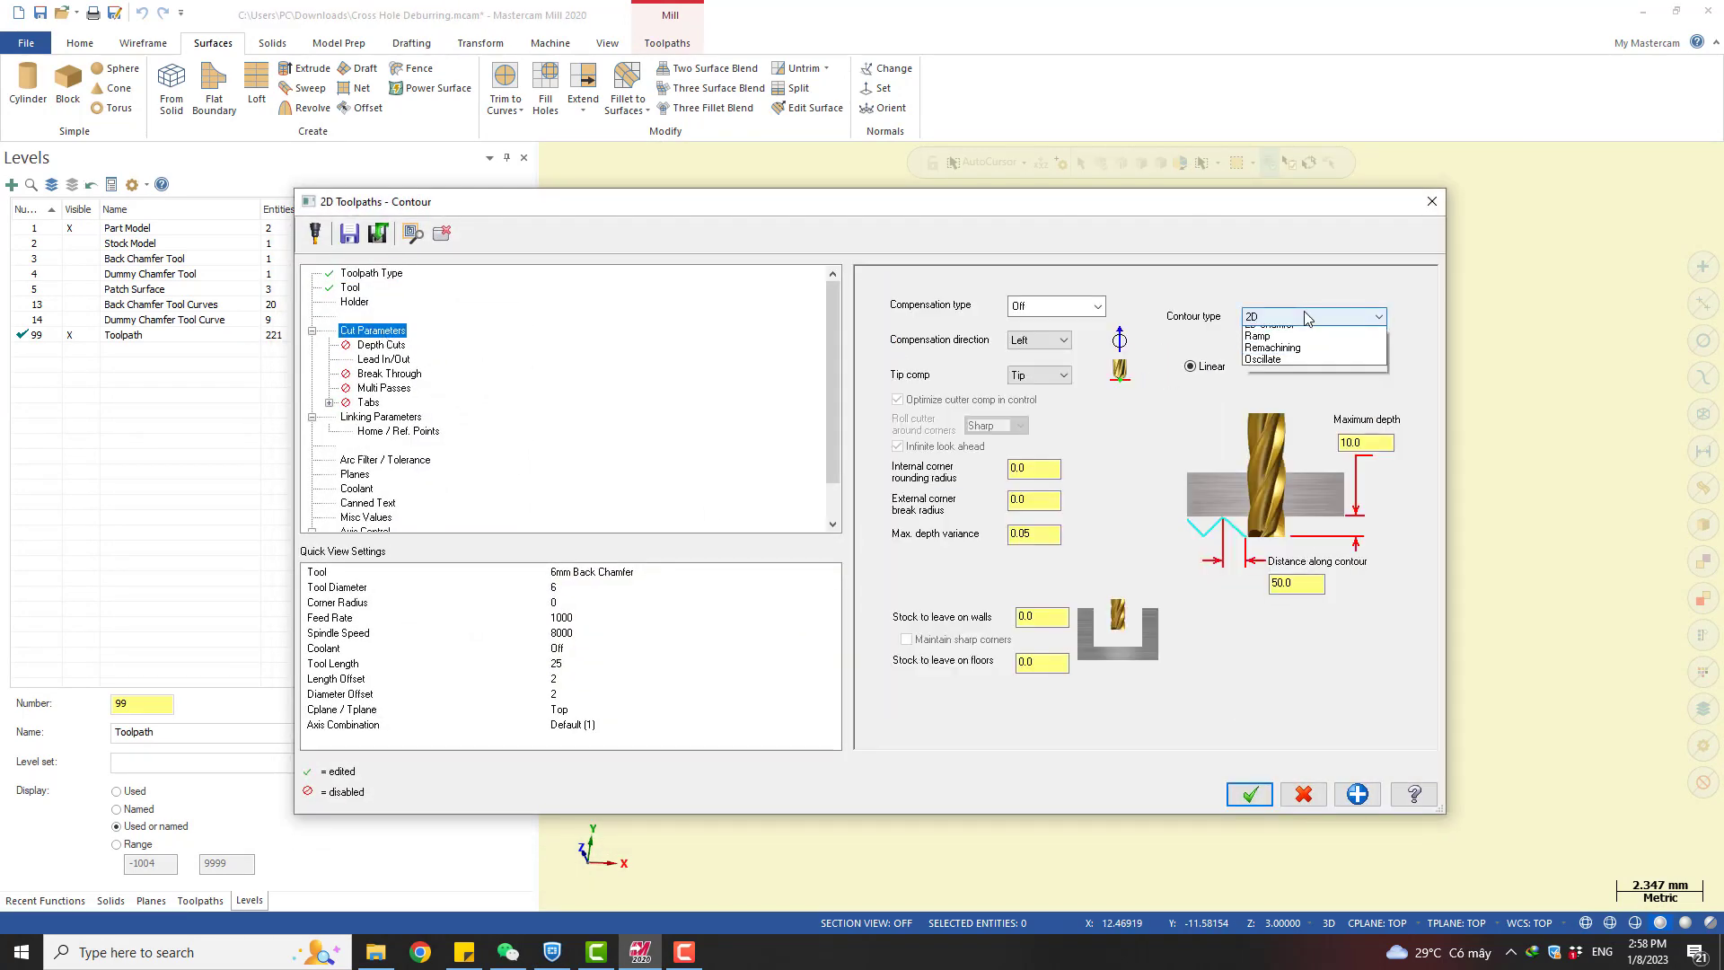
left_click(1290, 334)
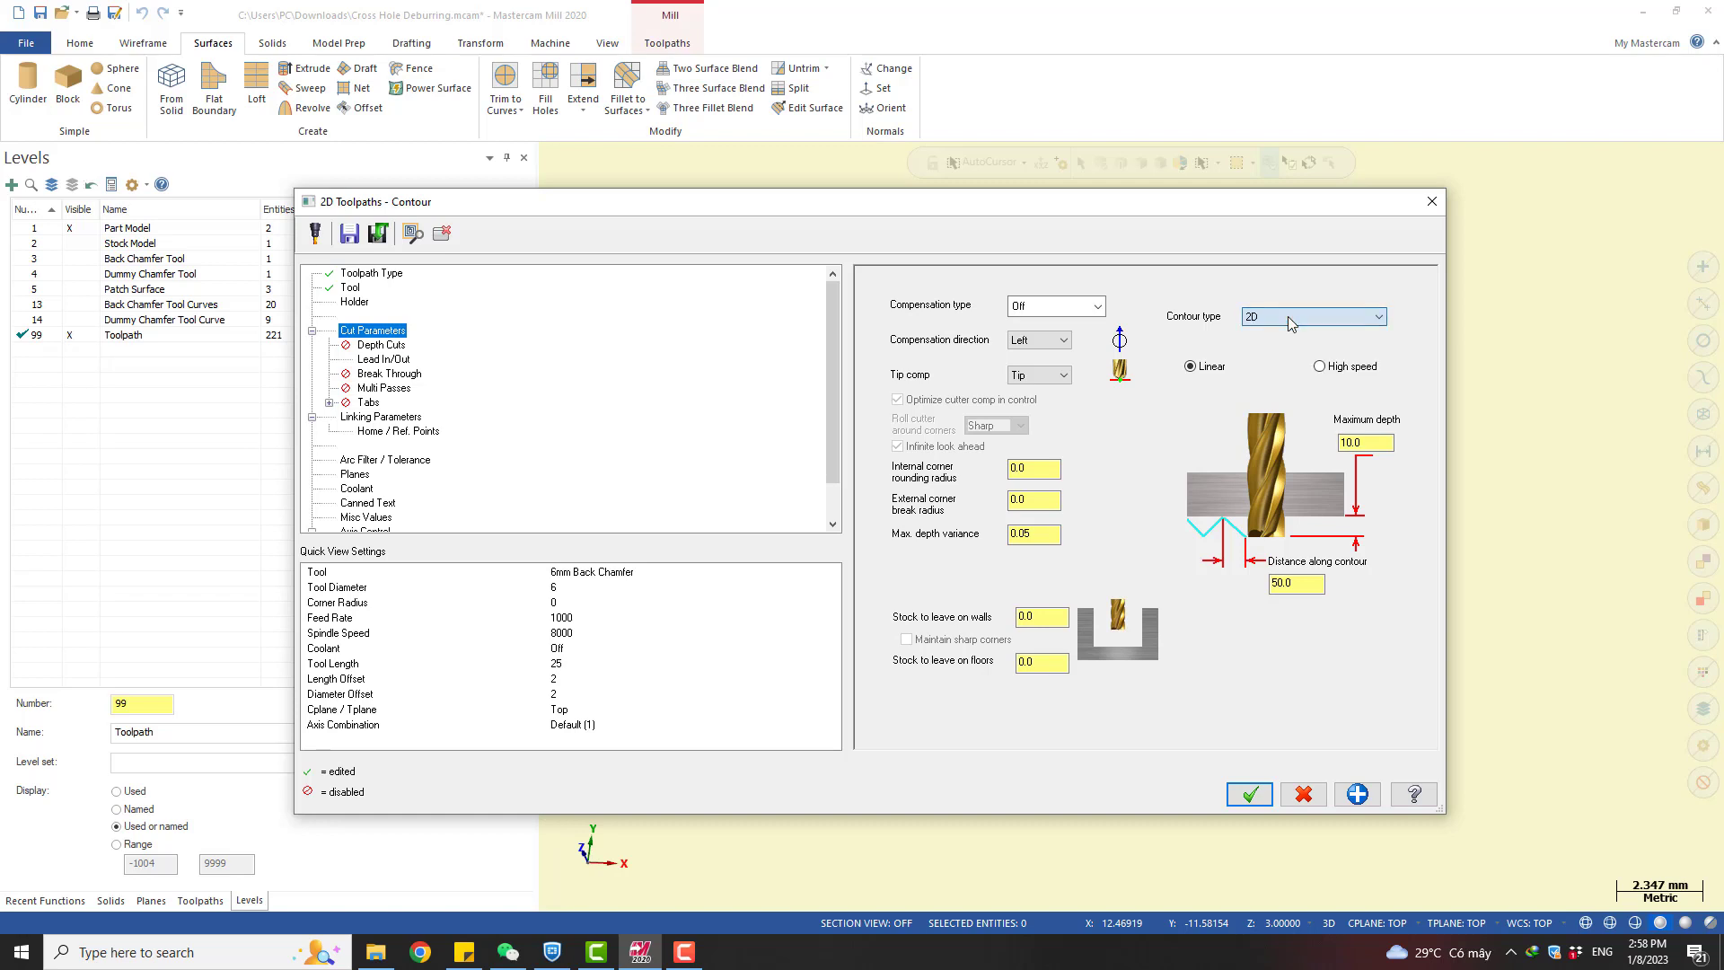
left_click(355, 477)
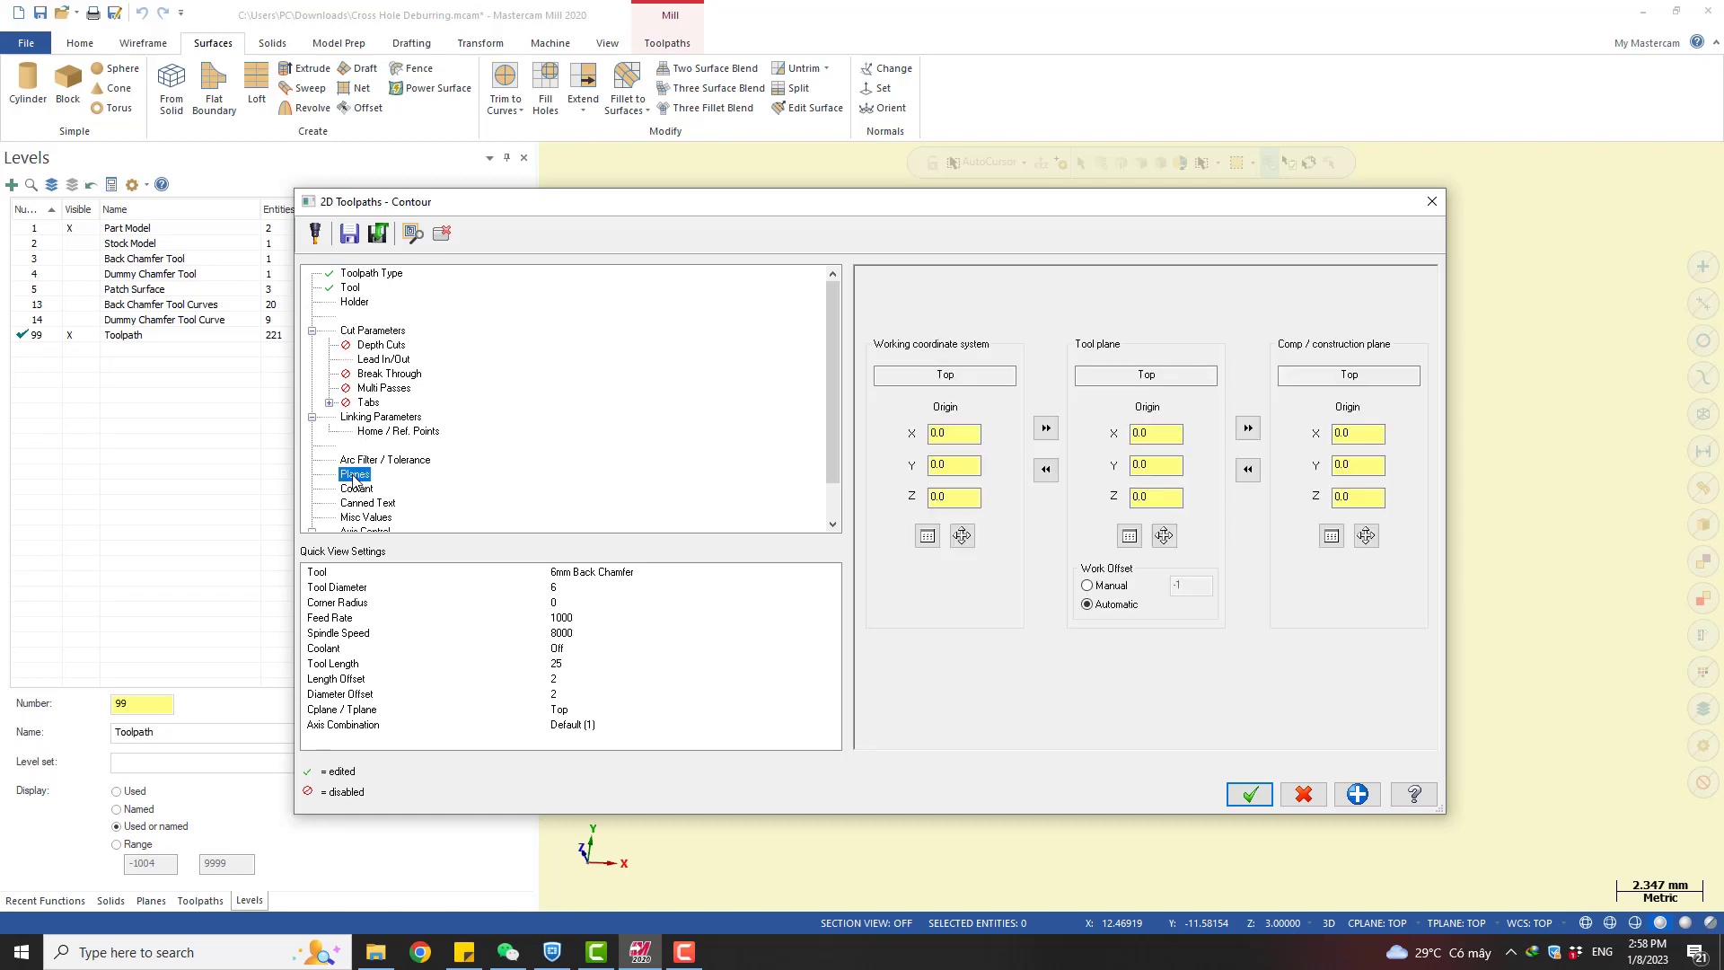
left_click(372, 331)
left_click(1257, 318)
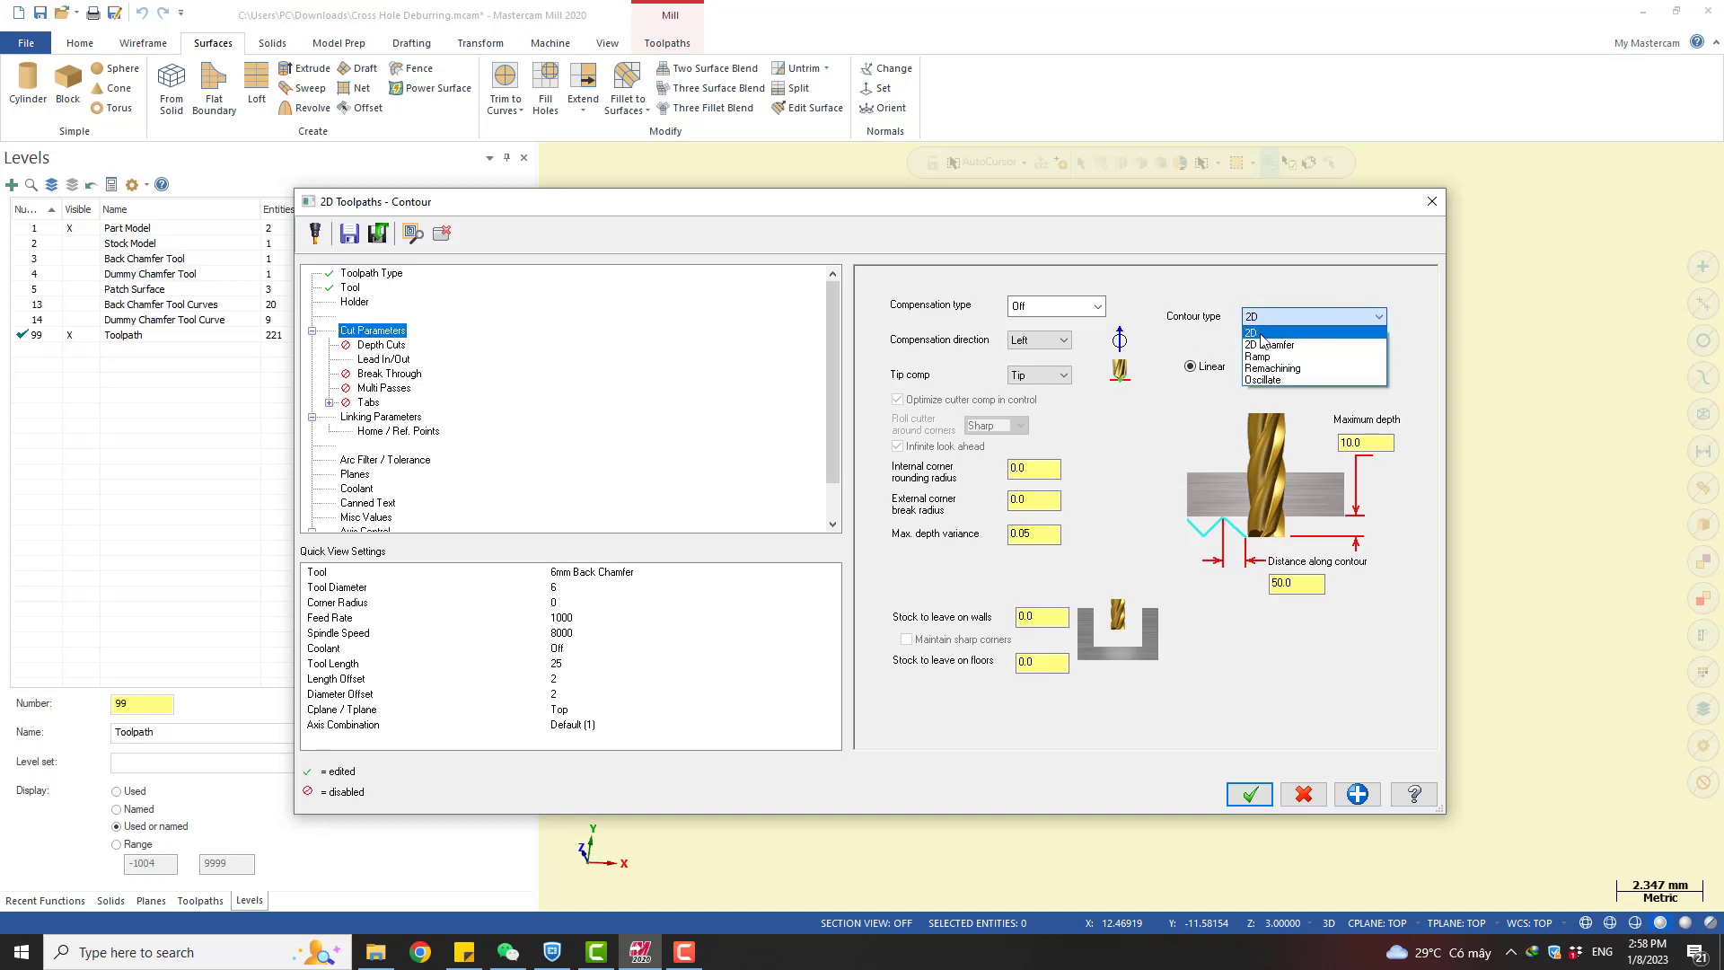
left_click(1262, 334)
left_click(1250, 794)
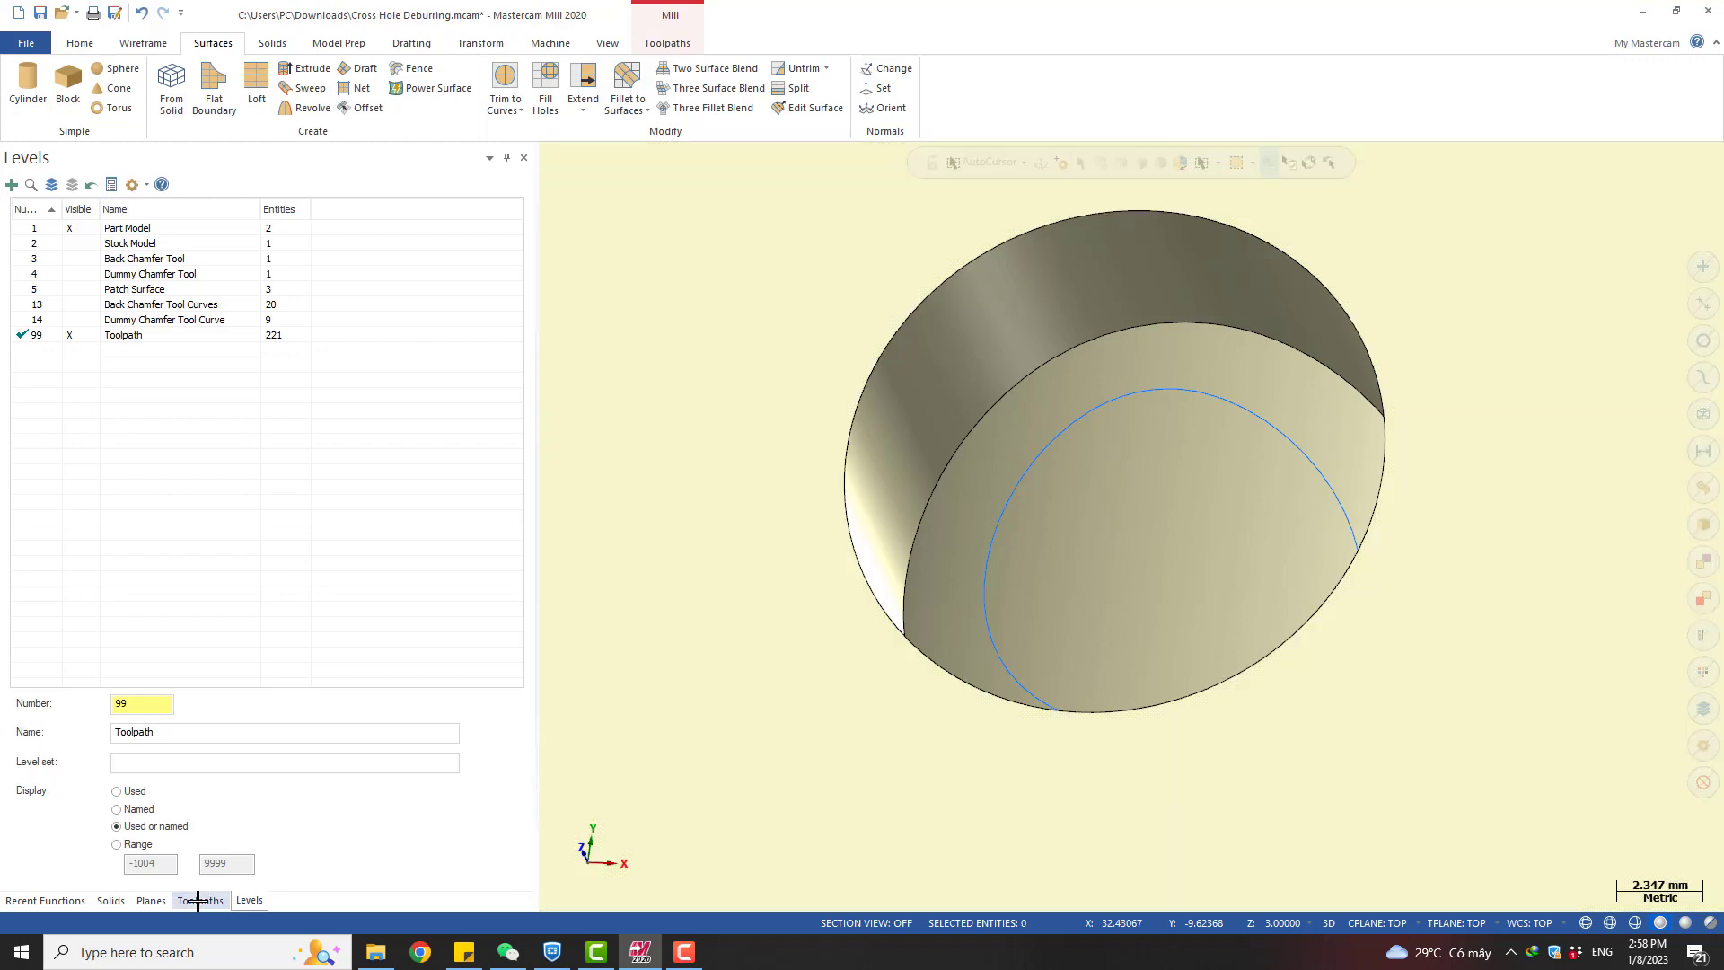
Reopen the parameters of operation 3 and set its contour type to 3D
left_click(200, 900)
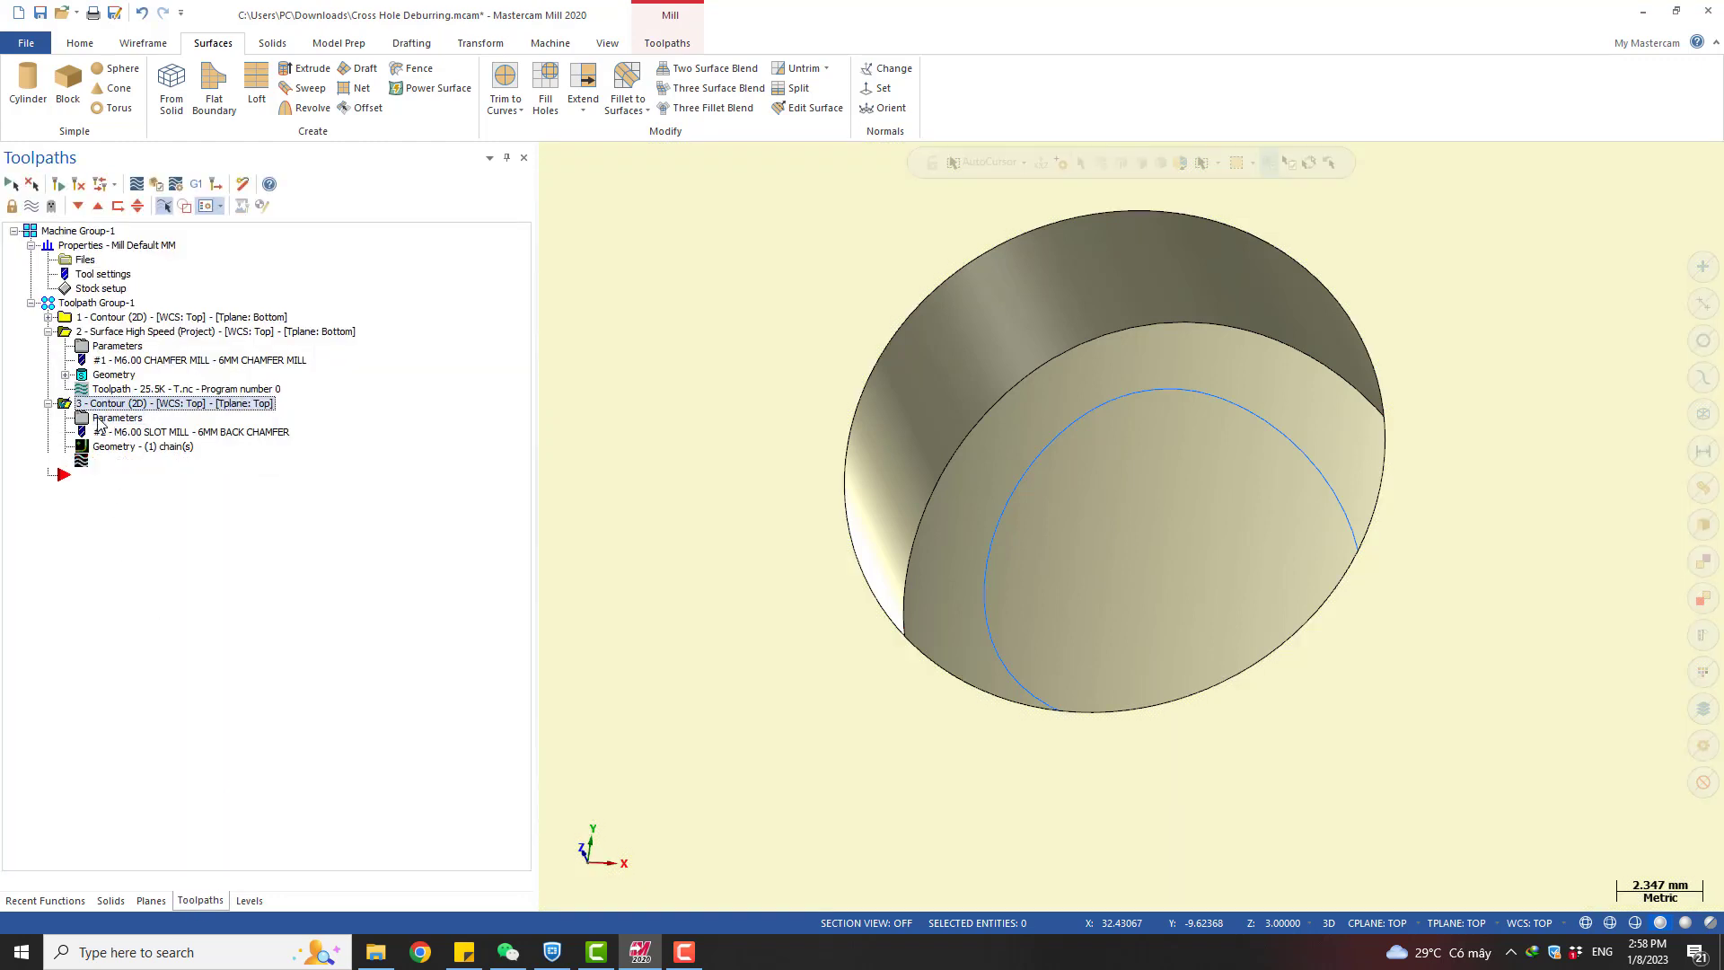
left_click(100, 419)
left_click(1272, 318)
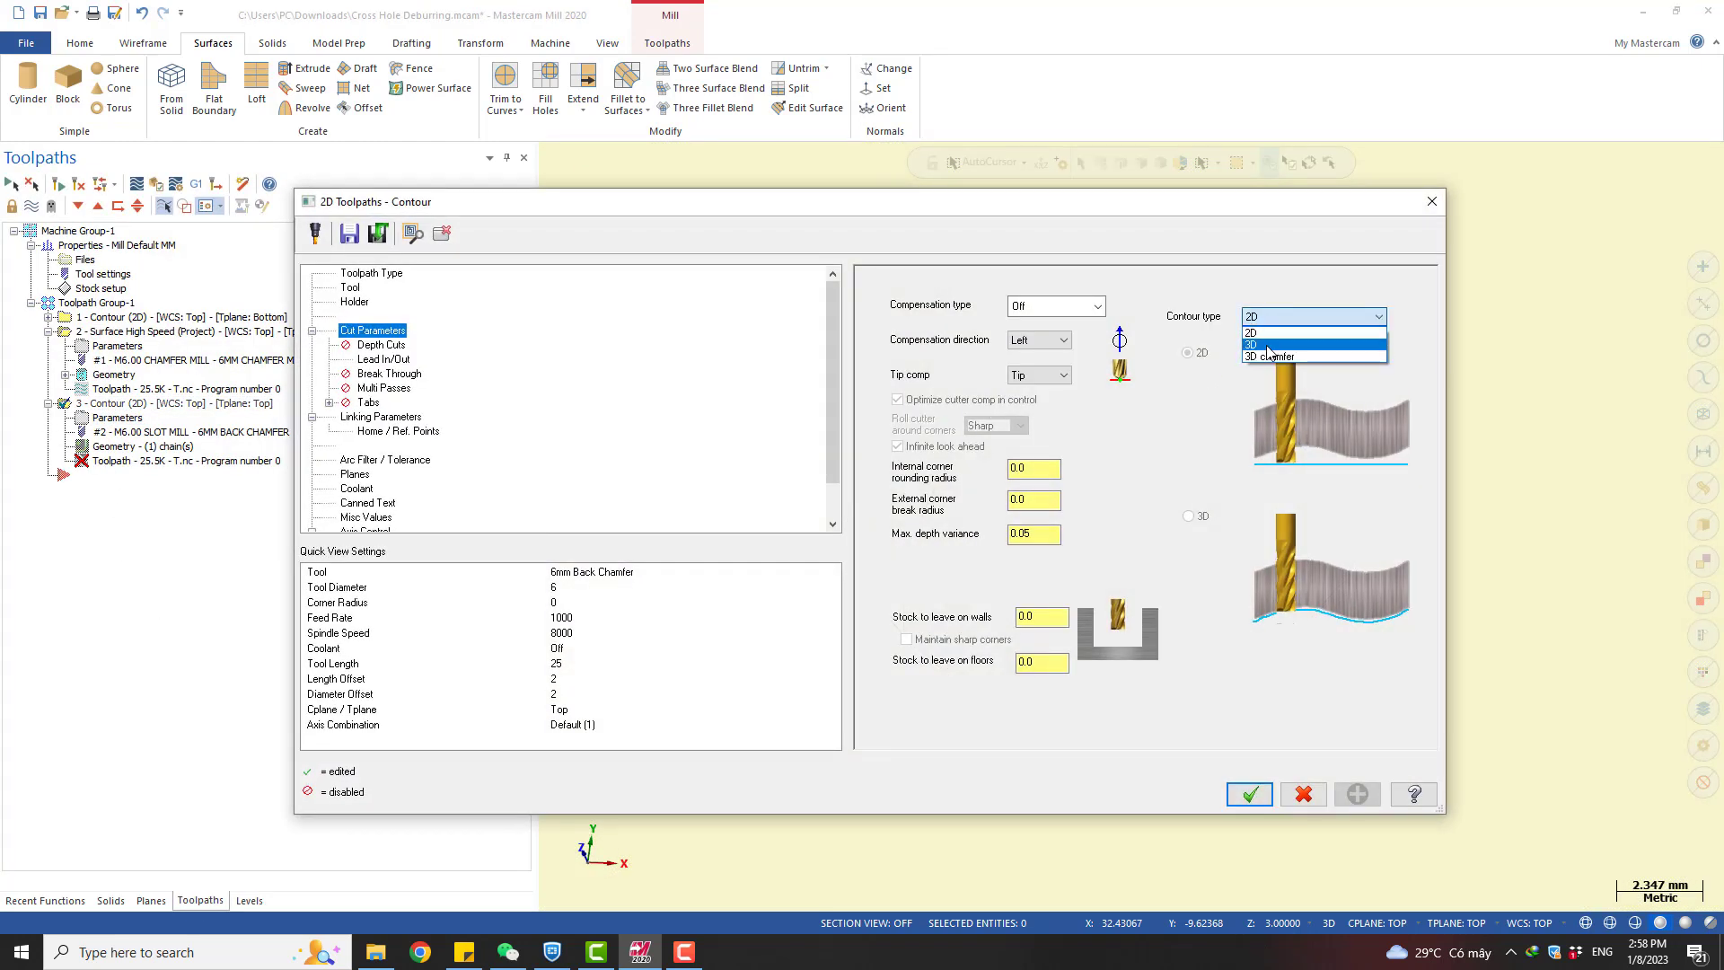
left_click(1269, 346)
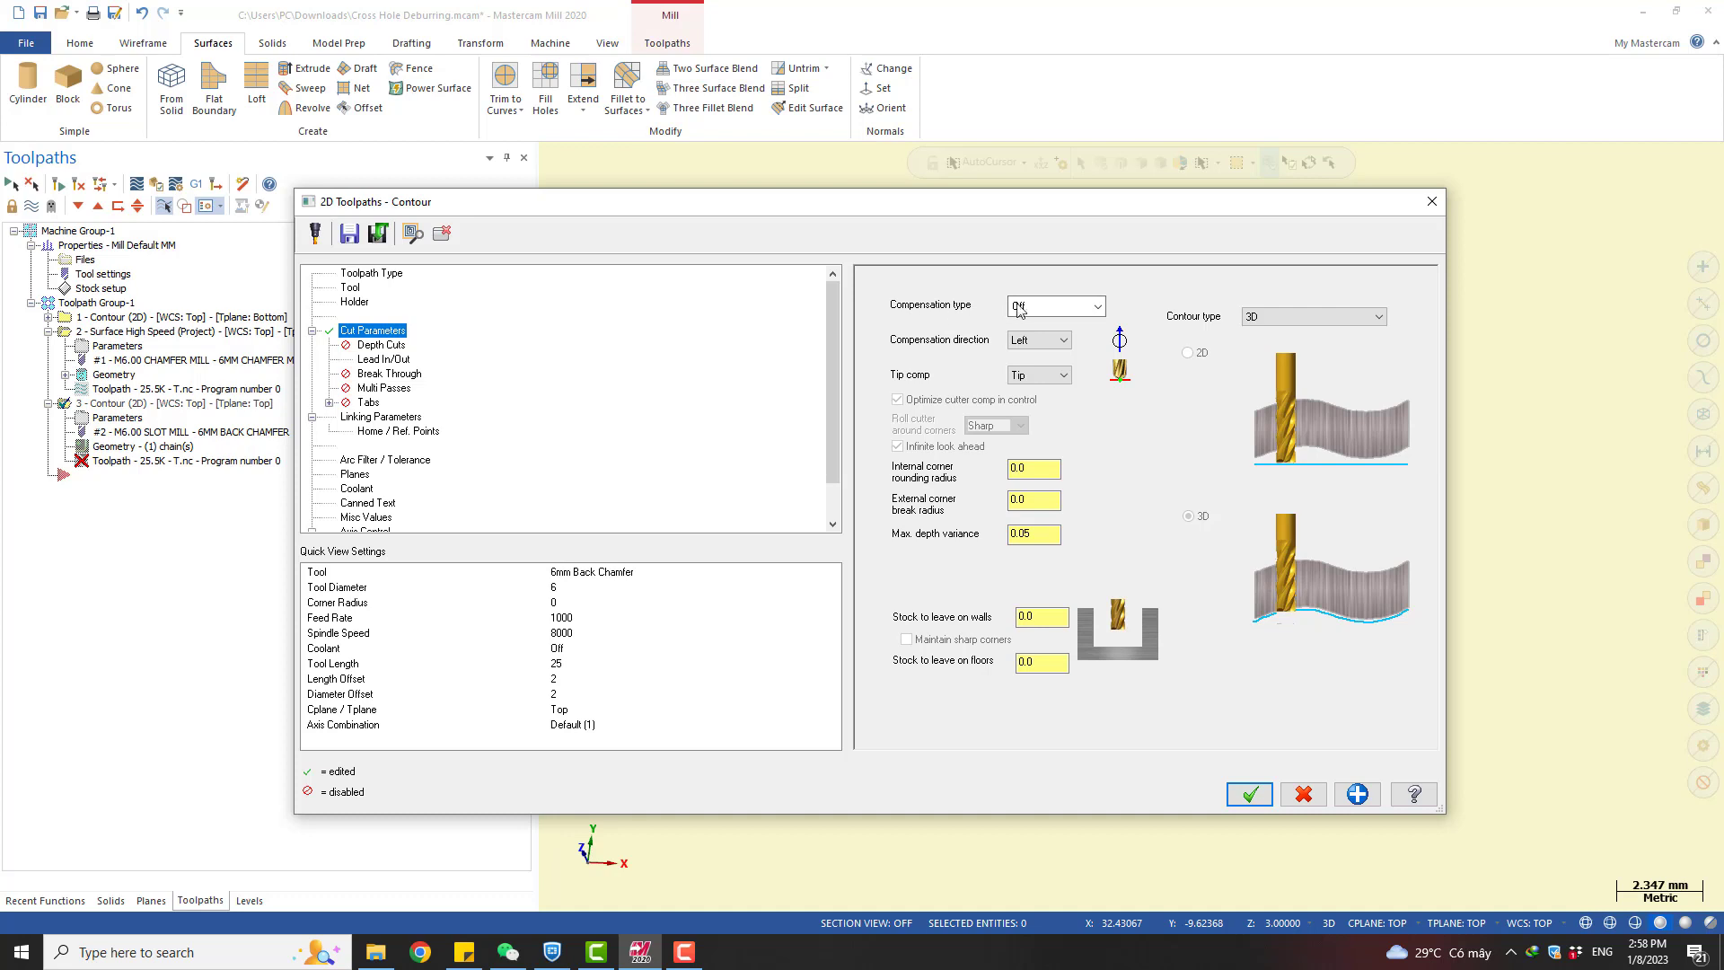
Examine the contour's linking depth, stock to leave on floors, and lead-in entry length without editing them
left_click(381, 416)
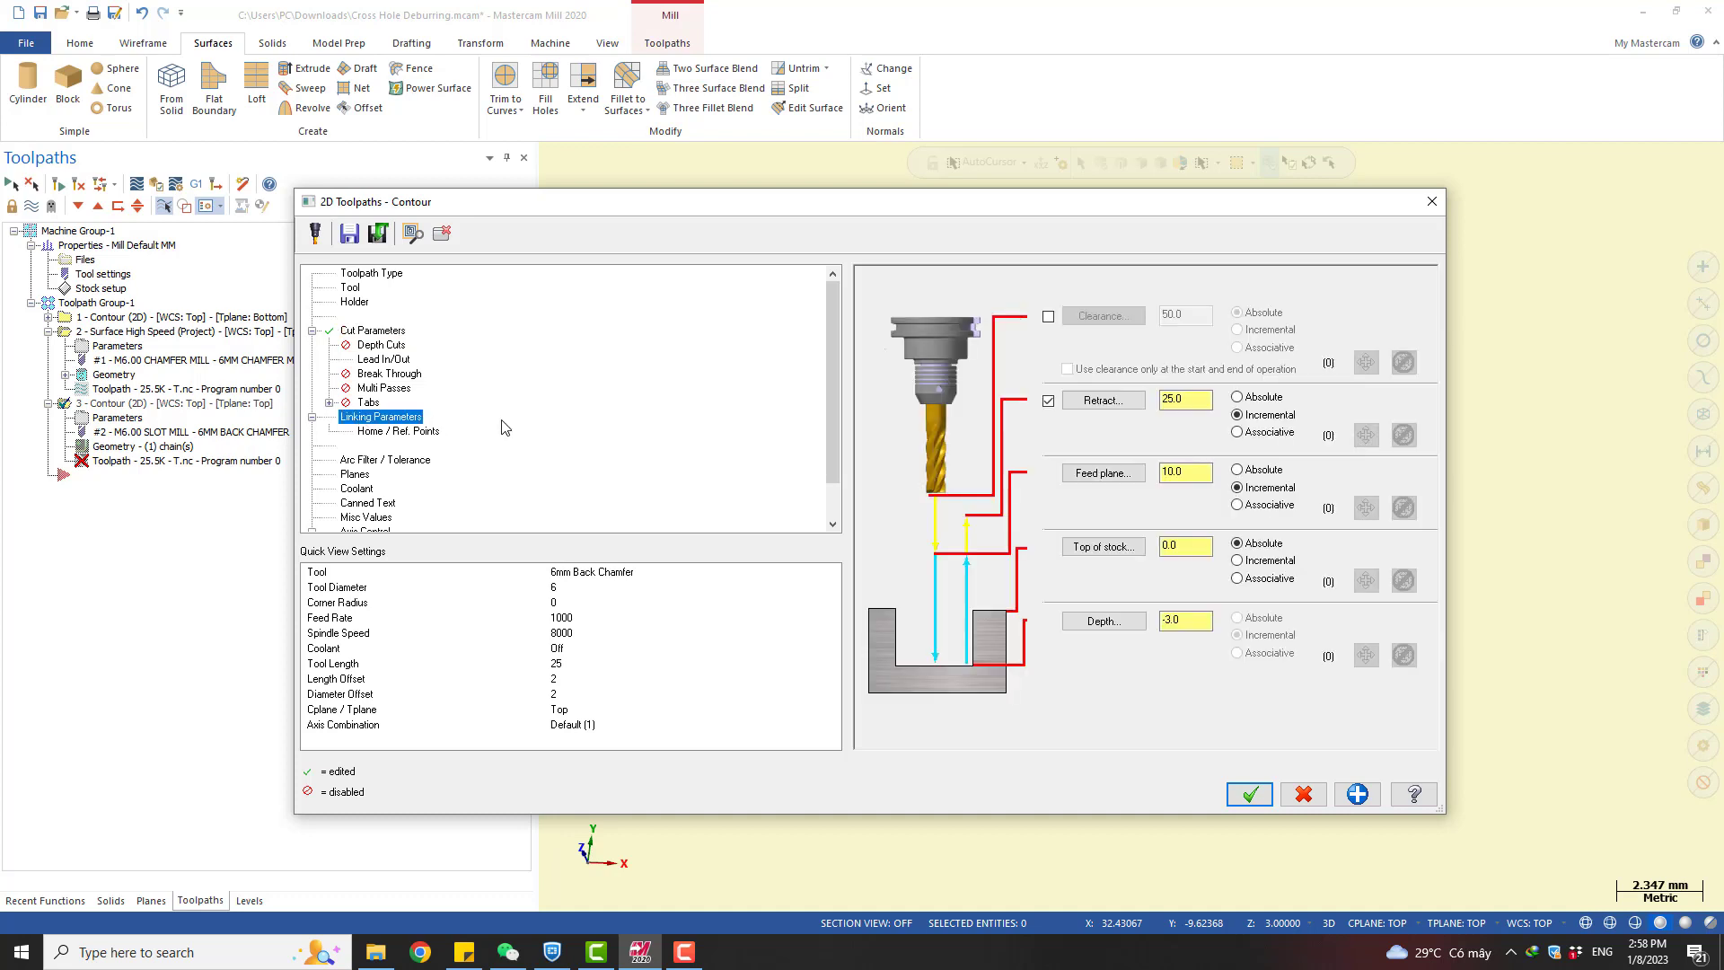
mouse_move(1180, 619)
left_mouse_down()
mouse_move(1161, 619)
mouse_move(1191, 628)
left_mouse_up()
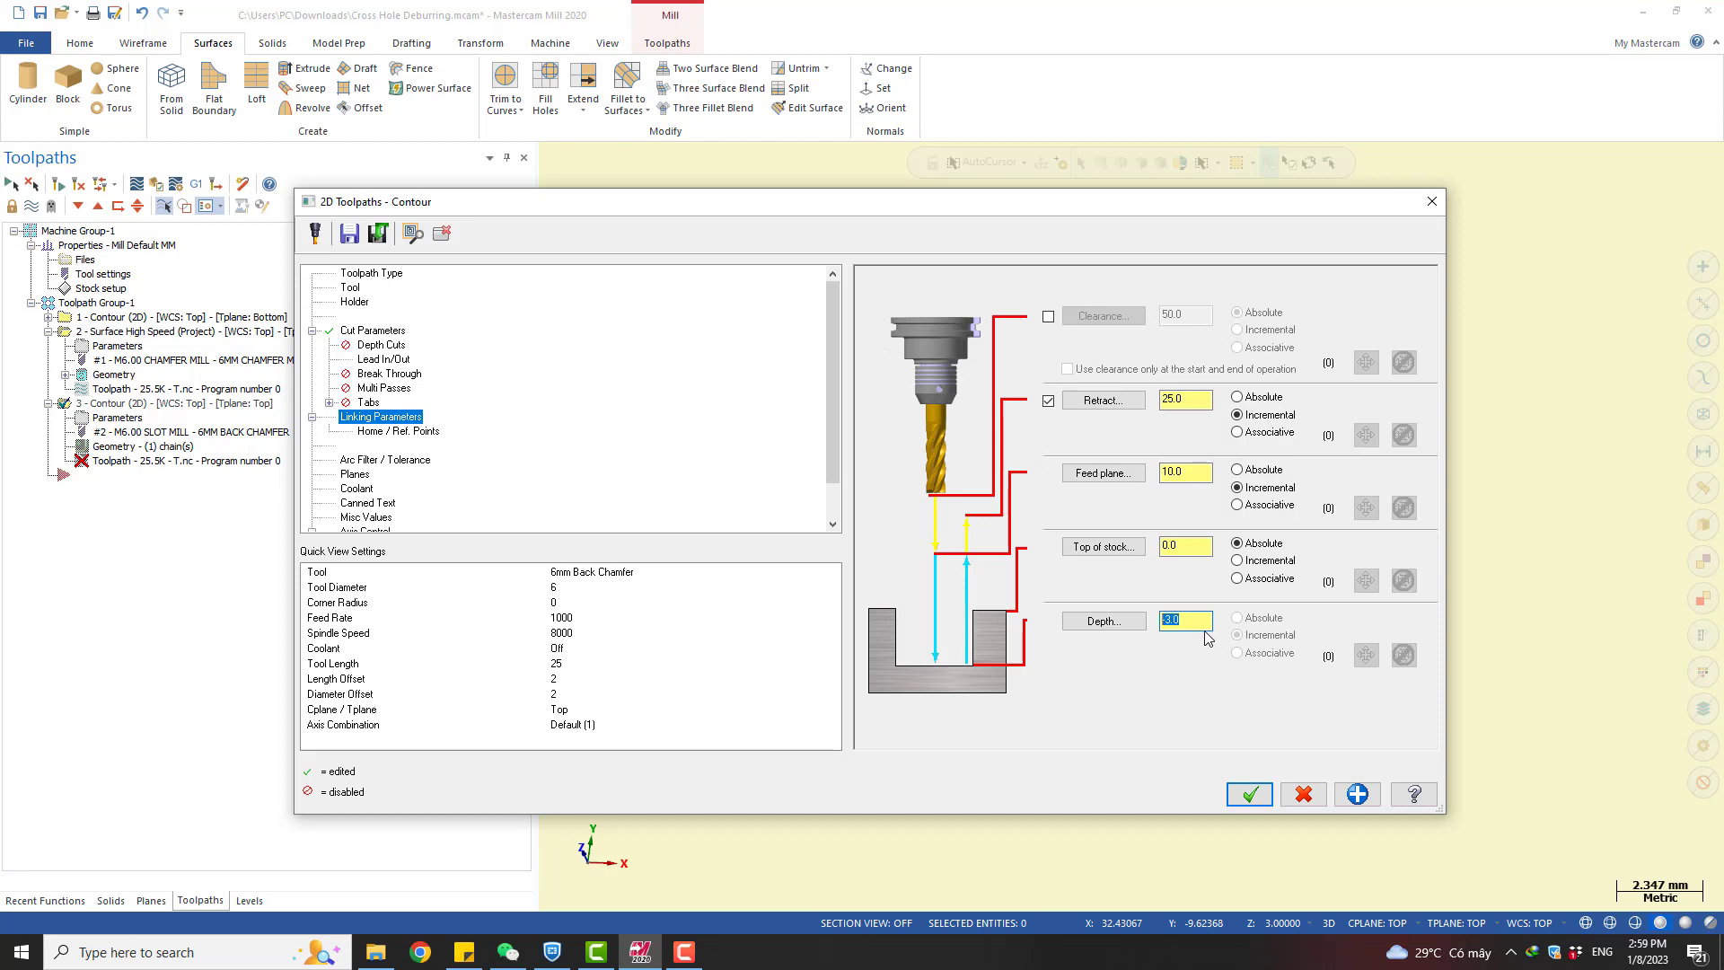
left_click(373, 332)
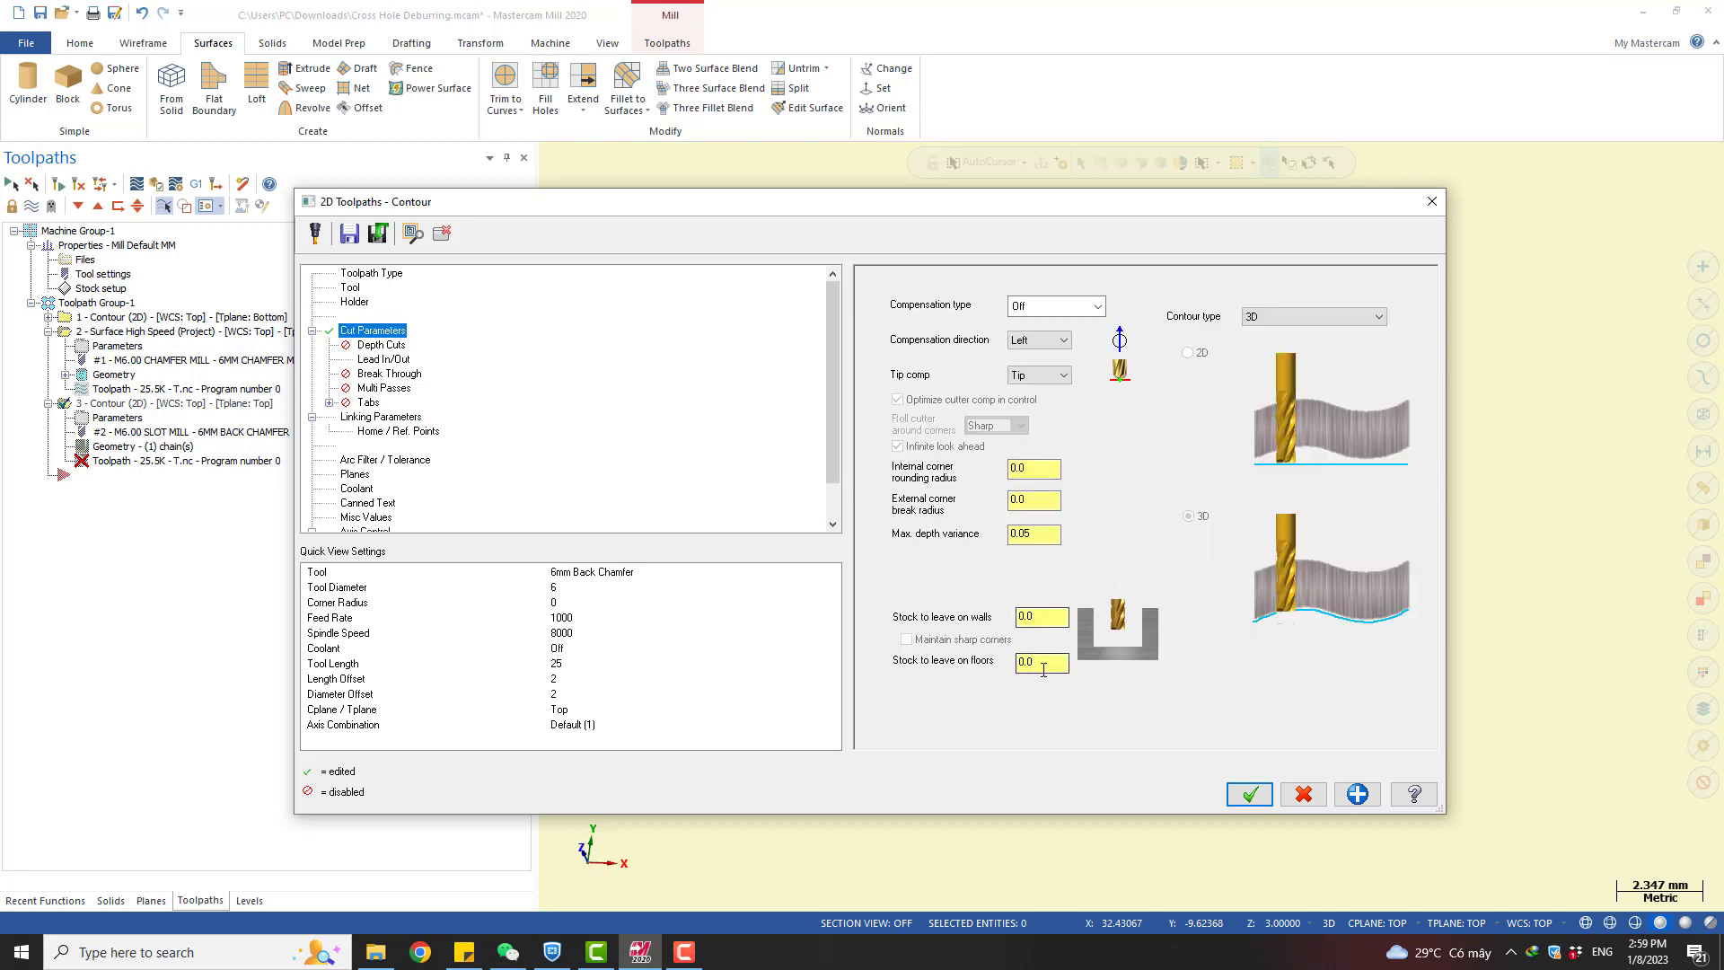
left_click_drag(1042, 663, 1004, 665)
left_click(377, 417)
left_click_drag(1208, 622, 1132, 623)
left_click(395, 360)
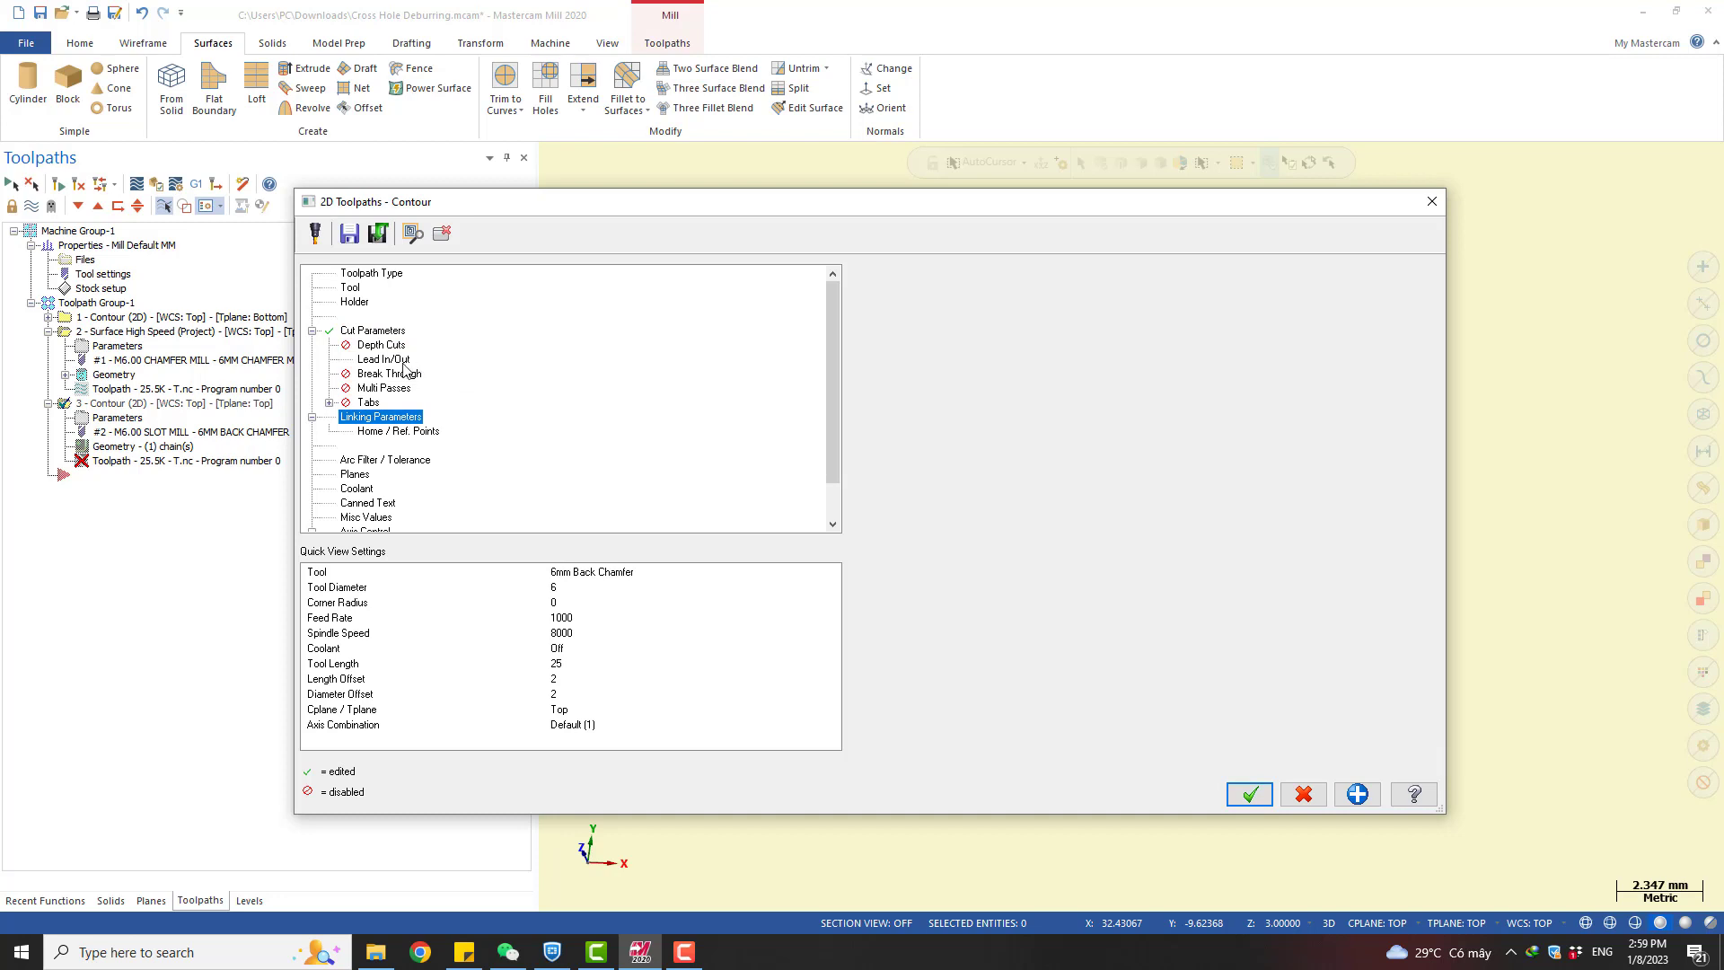
left_click_drag(1044, 367, 1007, 366)
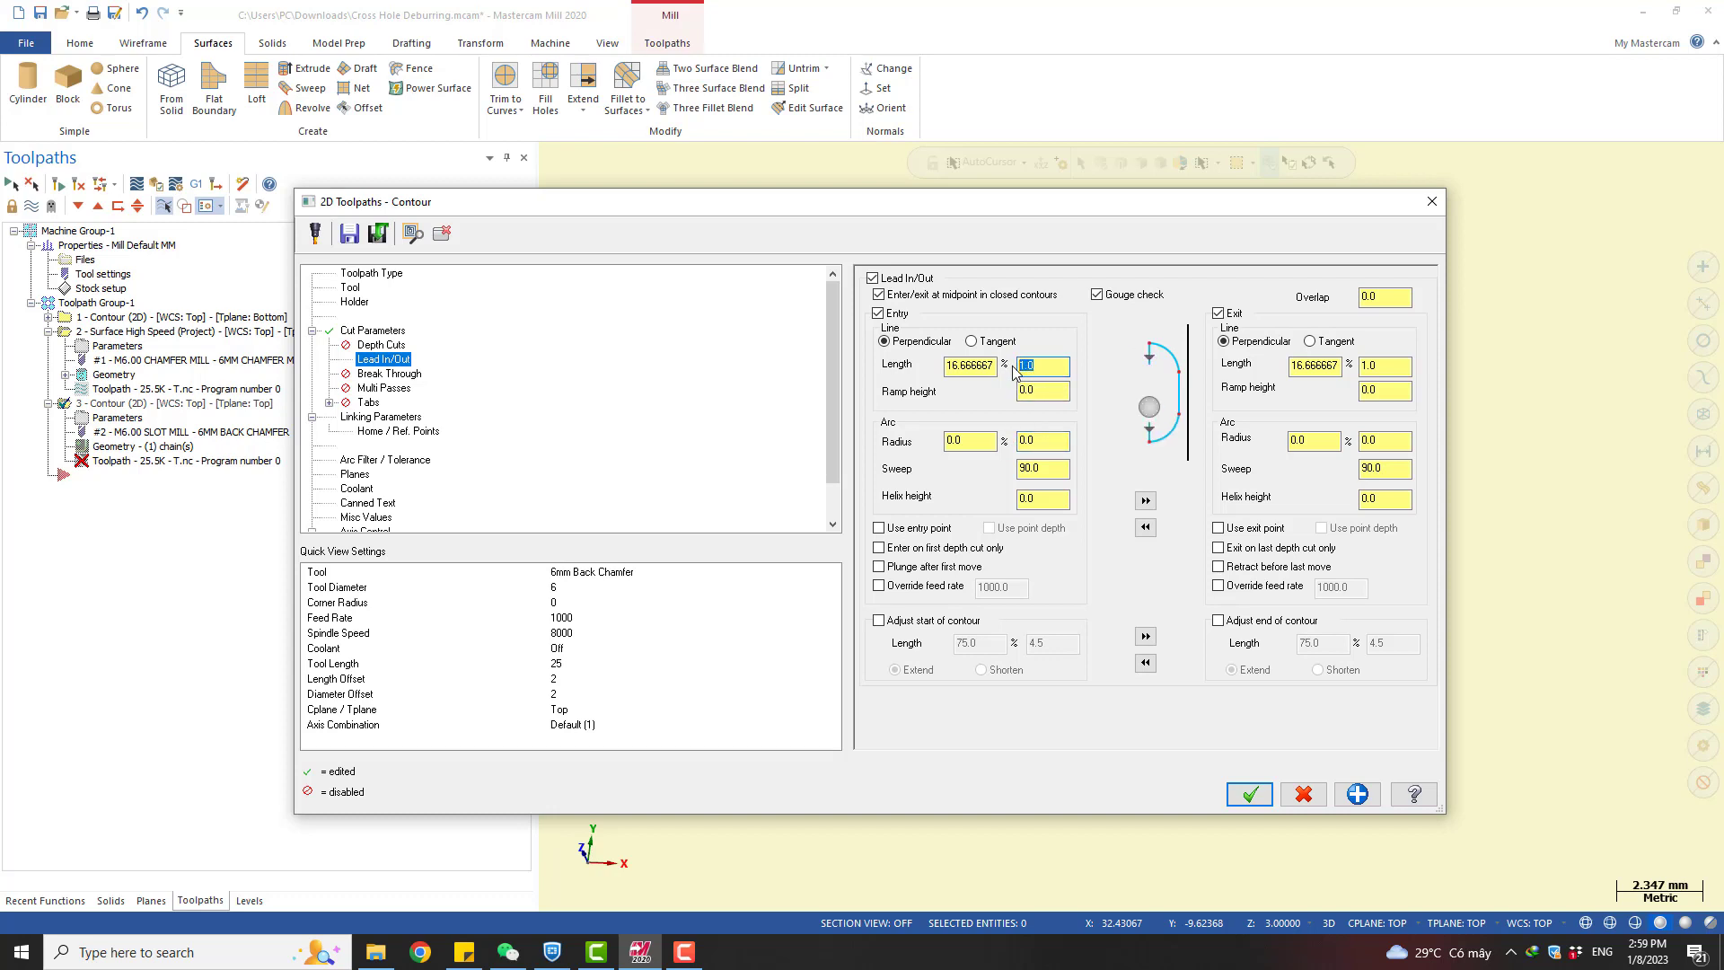
Accept the 3D contour parameters and regenerate operation 3
left_click(1249, 794)
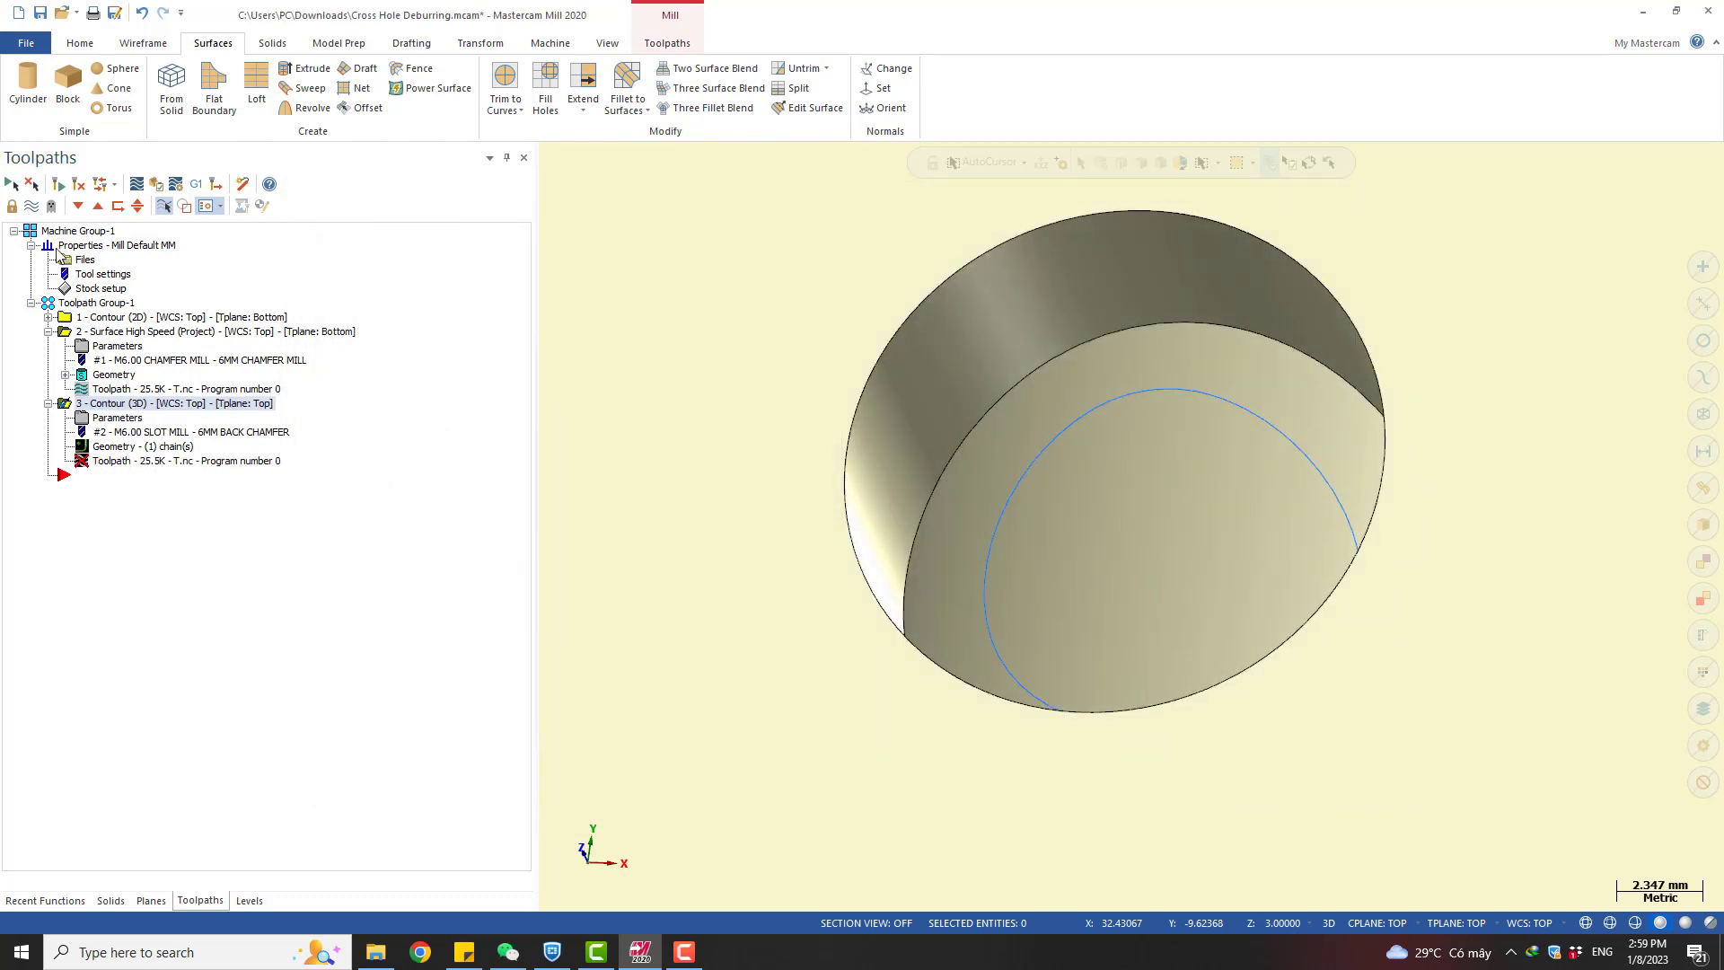
left_click(58, 184)
Backplot operation 3 and inspect how the back chamfer tool follows the lower edge of the cross hole
scroll(853, 438, "down", 3)
middle_click_drag(934, 527, 983, 467)
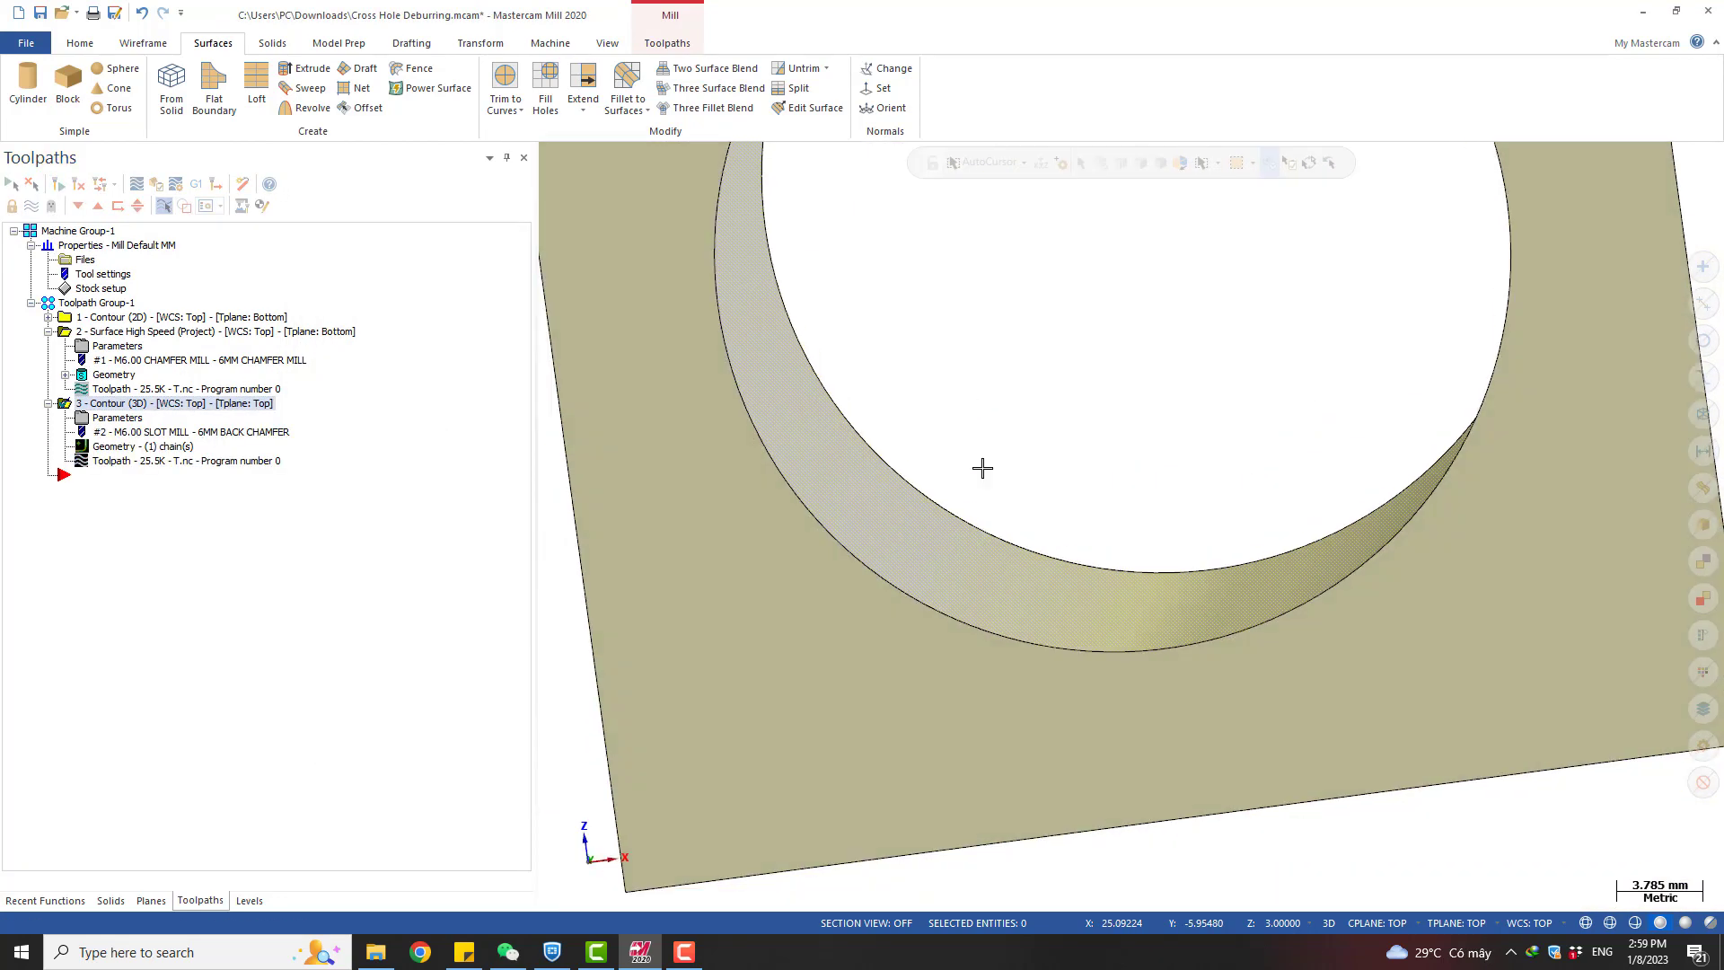
scroll(994, 534, "down", 6)
middle_click_drag(1047, 538, 1067, 375)
scroll(1067, 373, "up", 2)
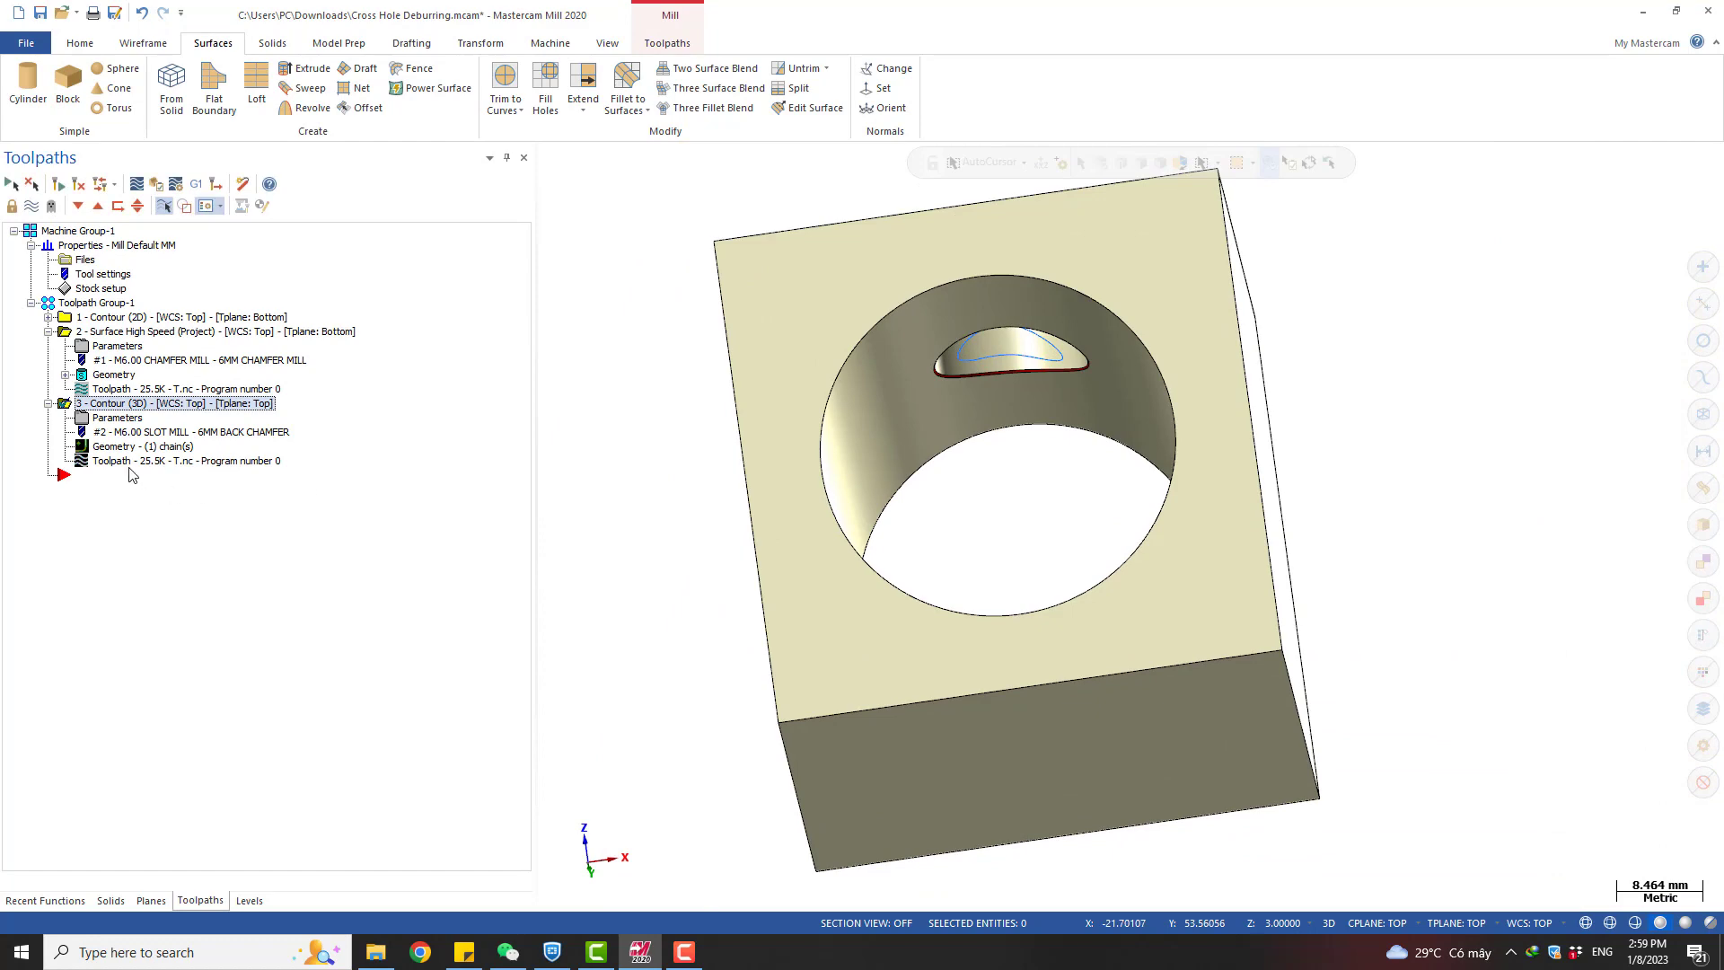
left_click(136, 183)
scroll(965, 347, "up", 2)
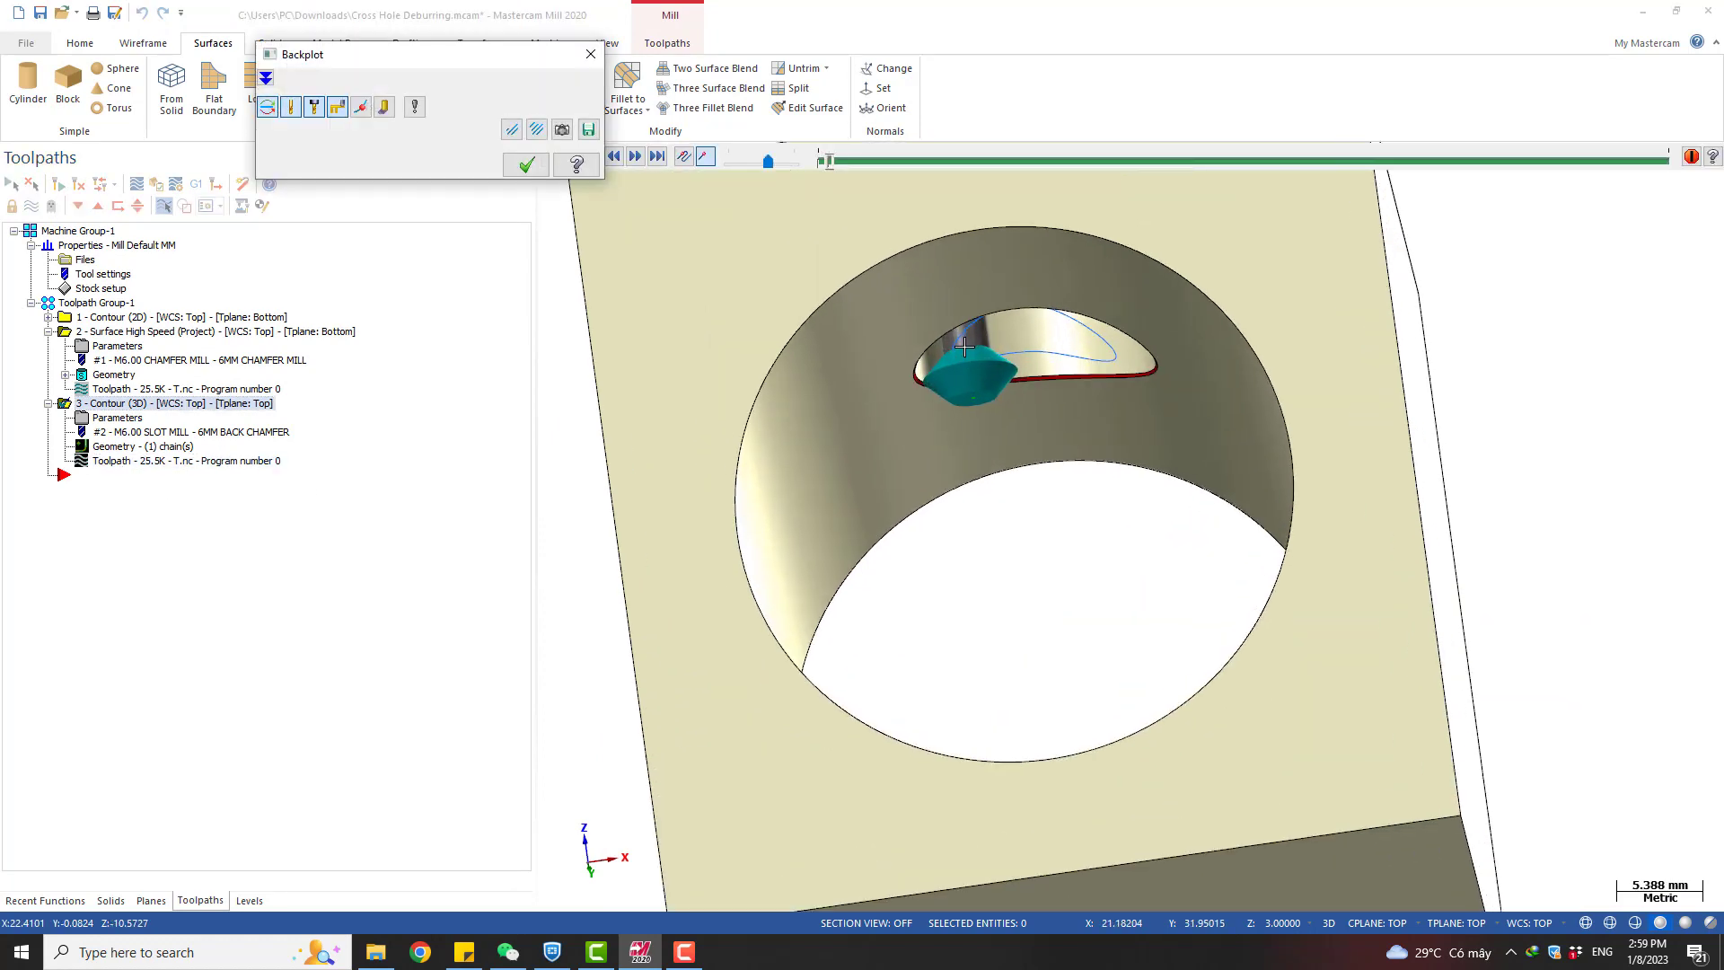
mouse_move(965, 347)
middle_mouse_down()
mouse_move(992, 568)
mouse_move(985, 370)
mouse_move(962, 360)
middle_mouse_up()
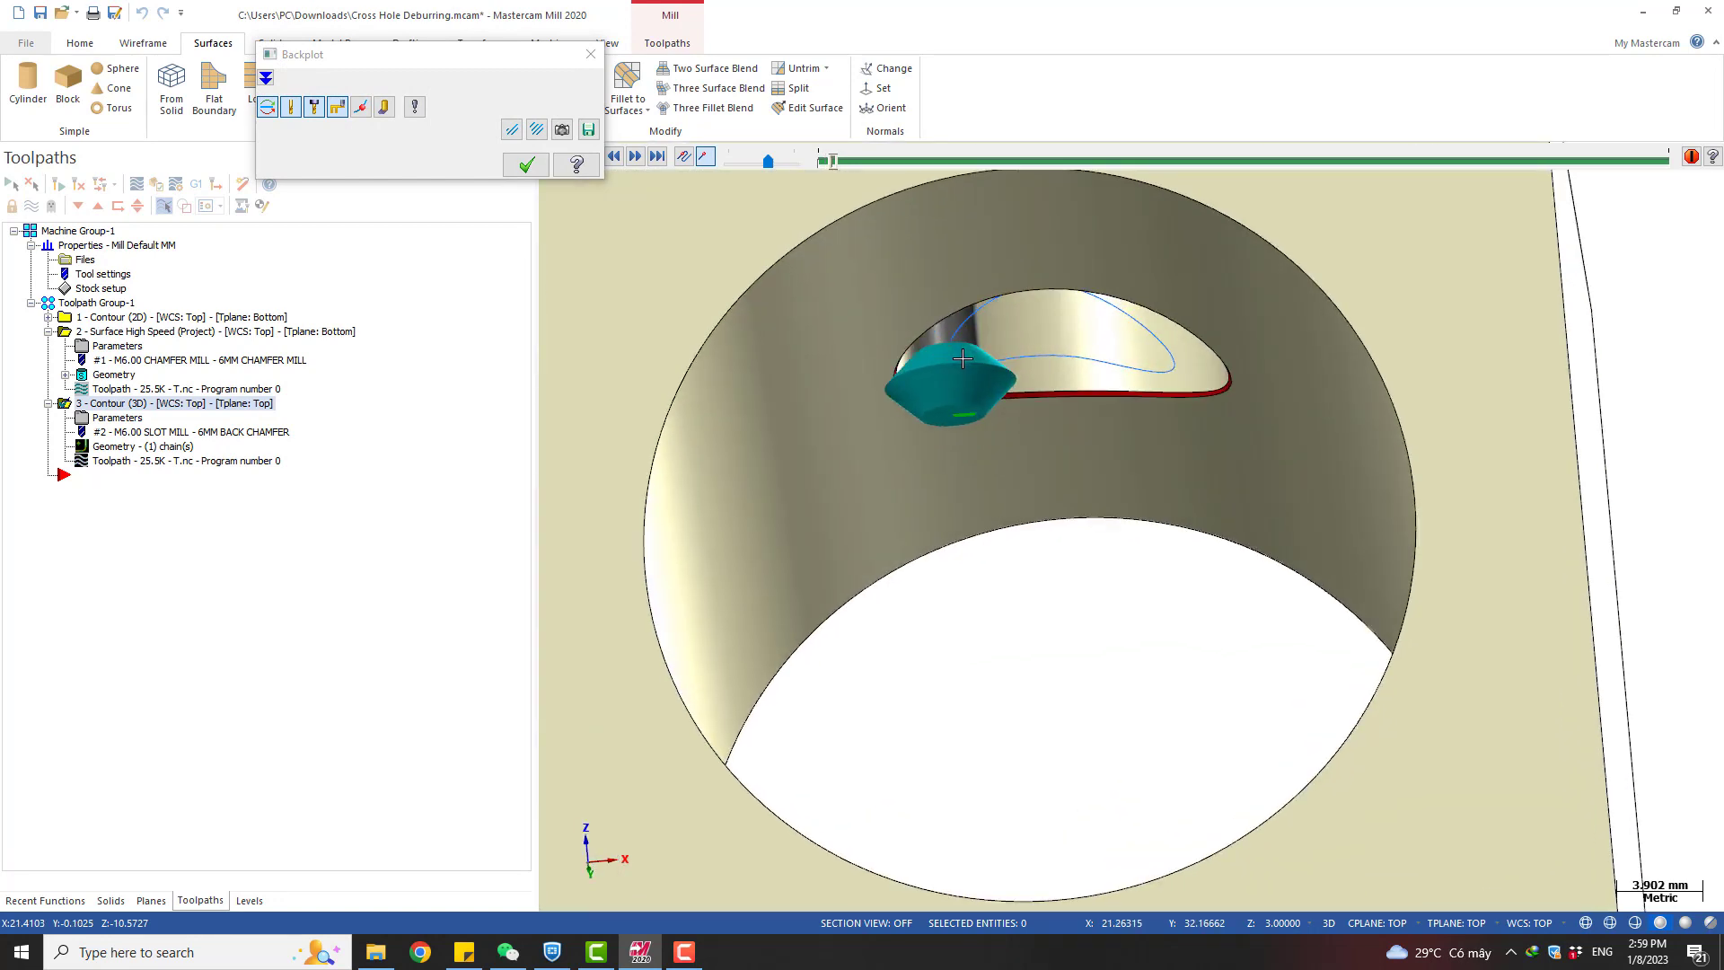
mouse_move(1001, 429)
middle_mouse_down()
mouse_move(986, 412)
mouse_move(986, 450)
middle_mouse_up()
scroll(985, 449, "down", 1)
key("s")
key("s")
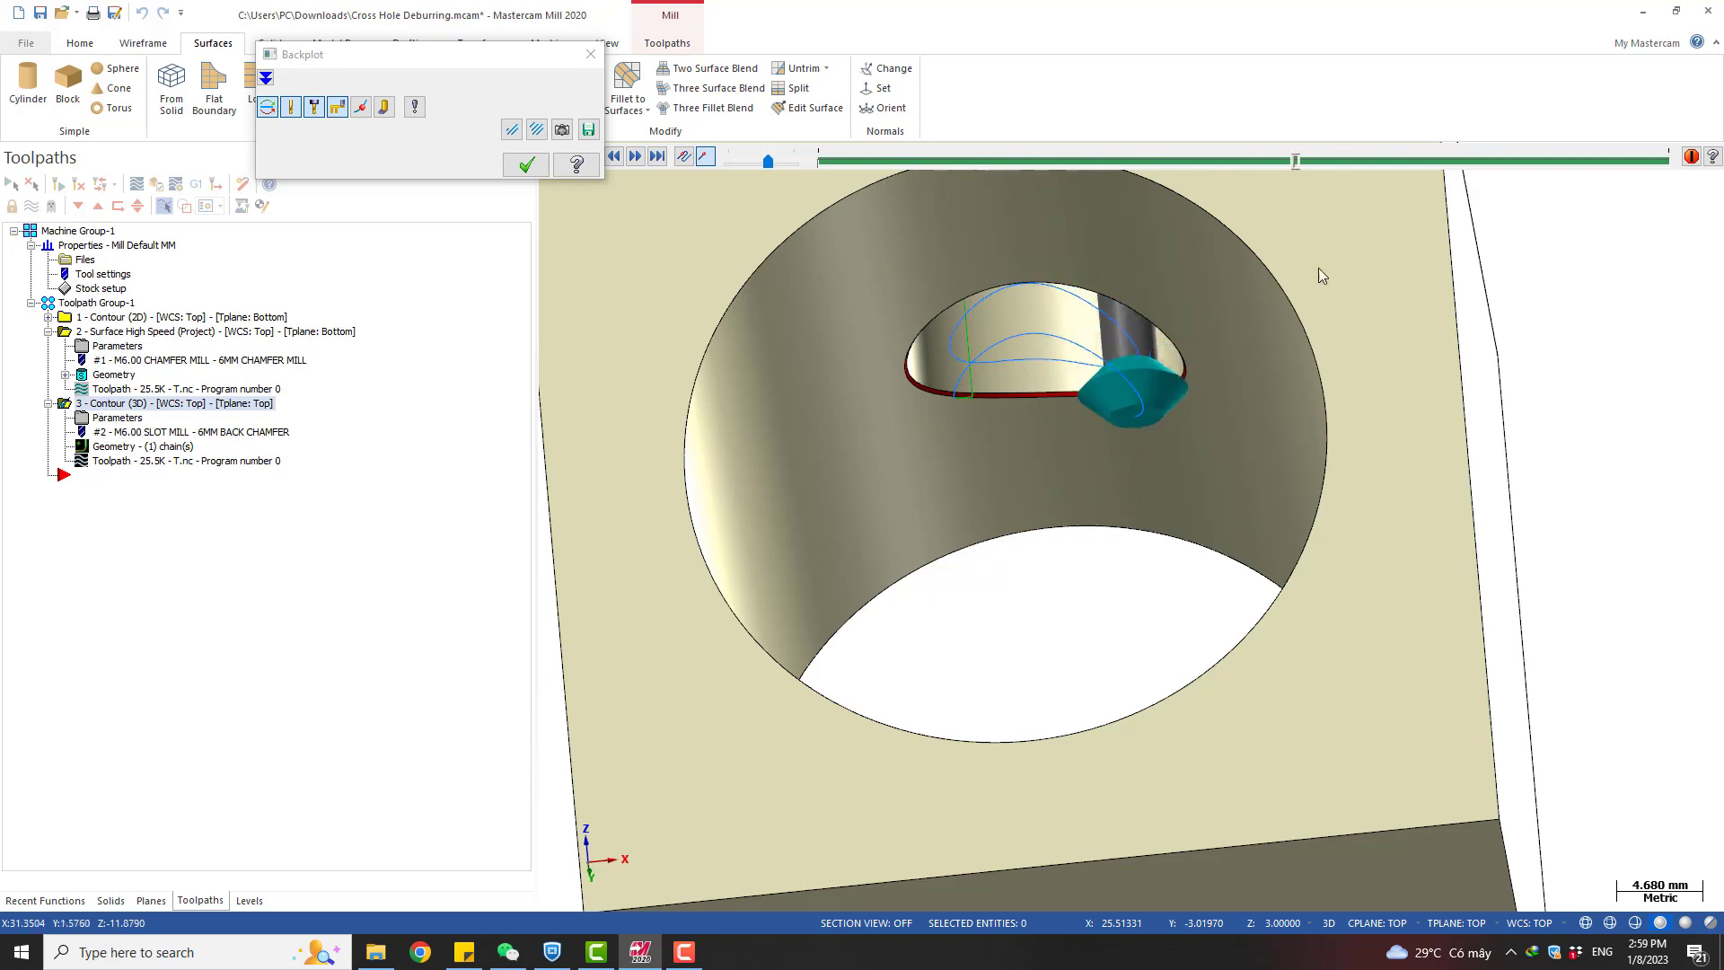
left_click(526, 164)
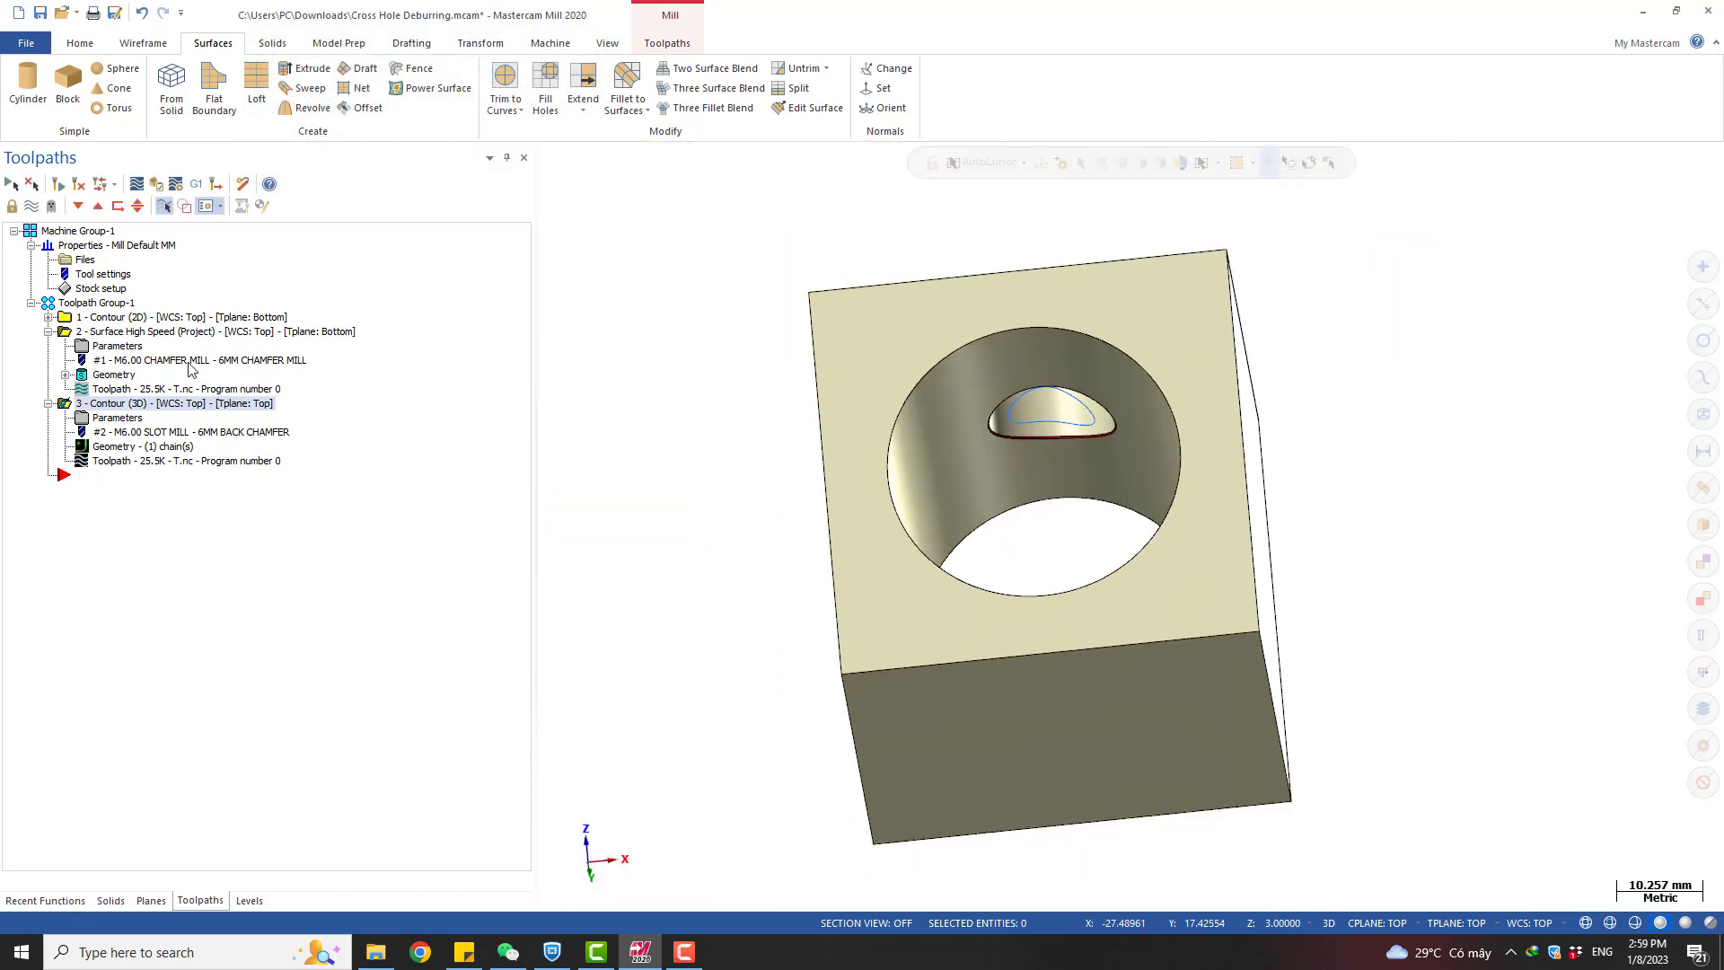
Examine the total tolerance in the arc filter settings of operation 2, Surface High Speed (Project)
left_click(184, 332)
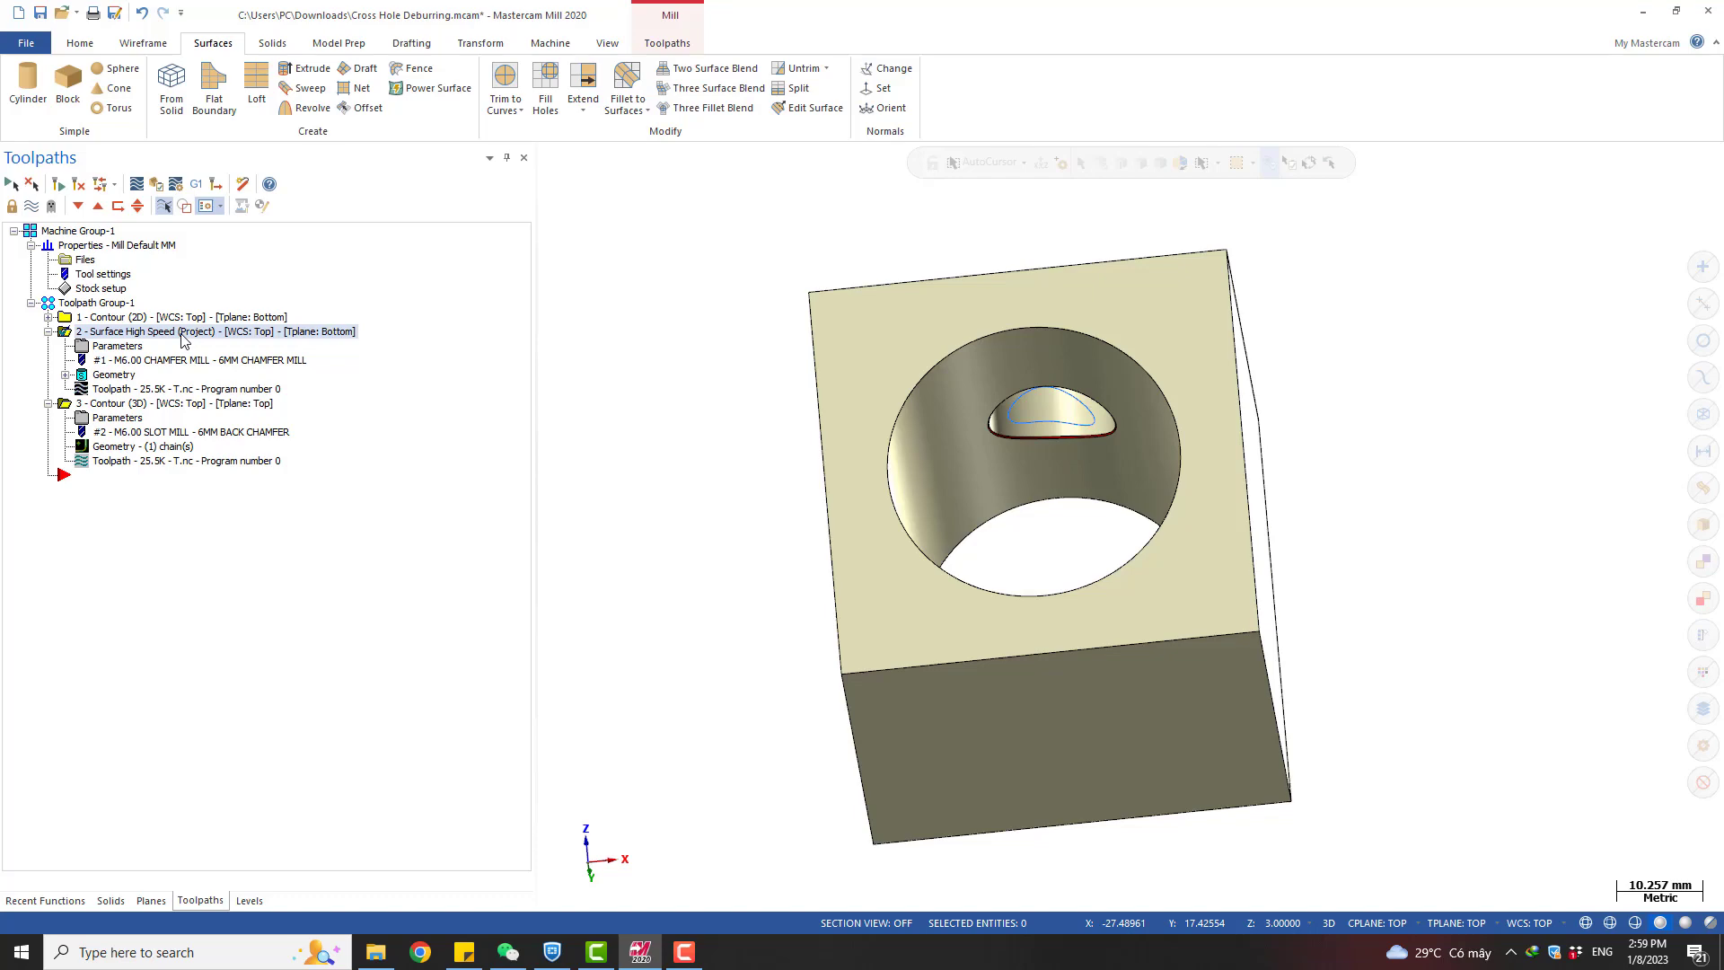
left_click(126, 349)
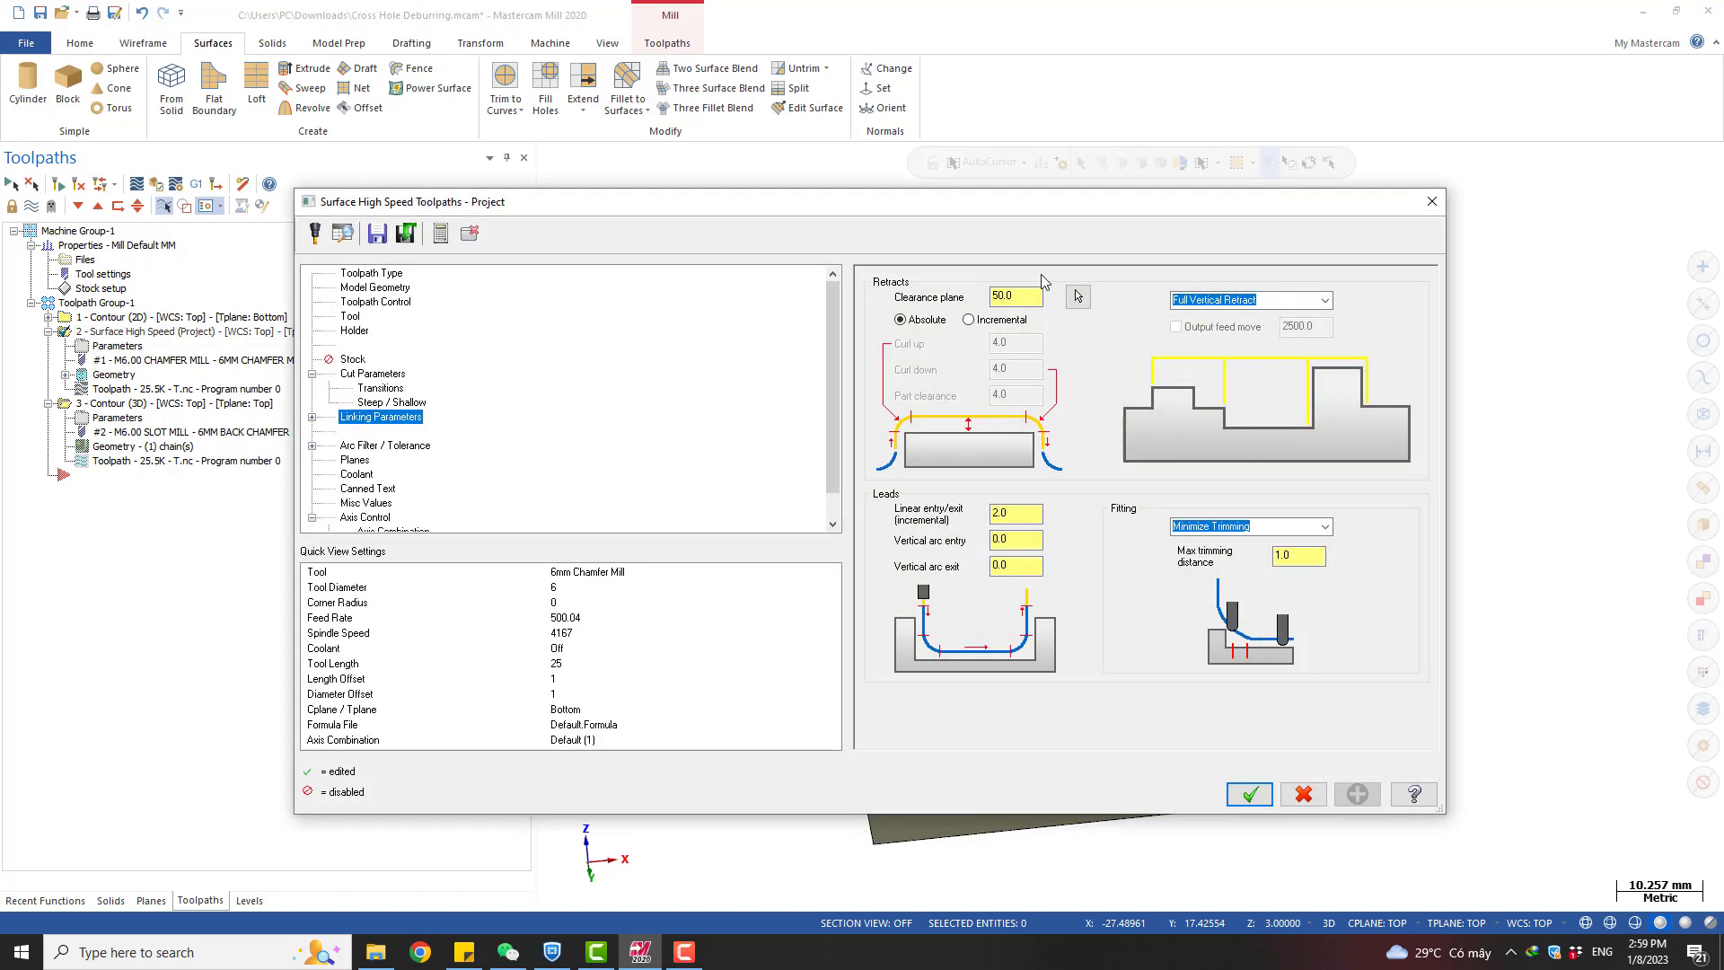
left_click(1440, 203)
left_click(117, 346)
left_click(377, 447)
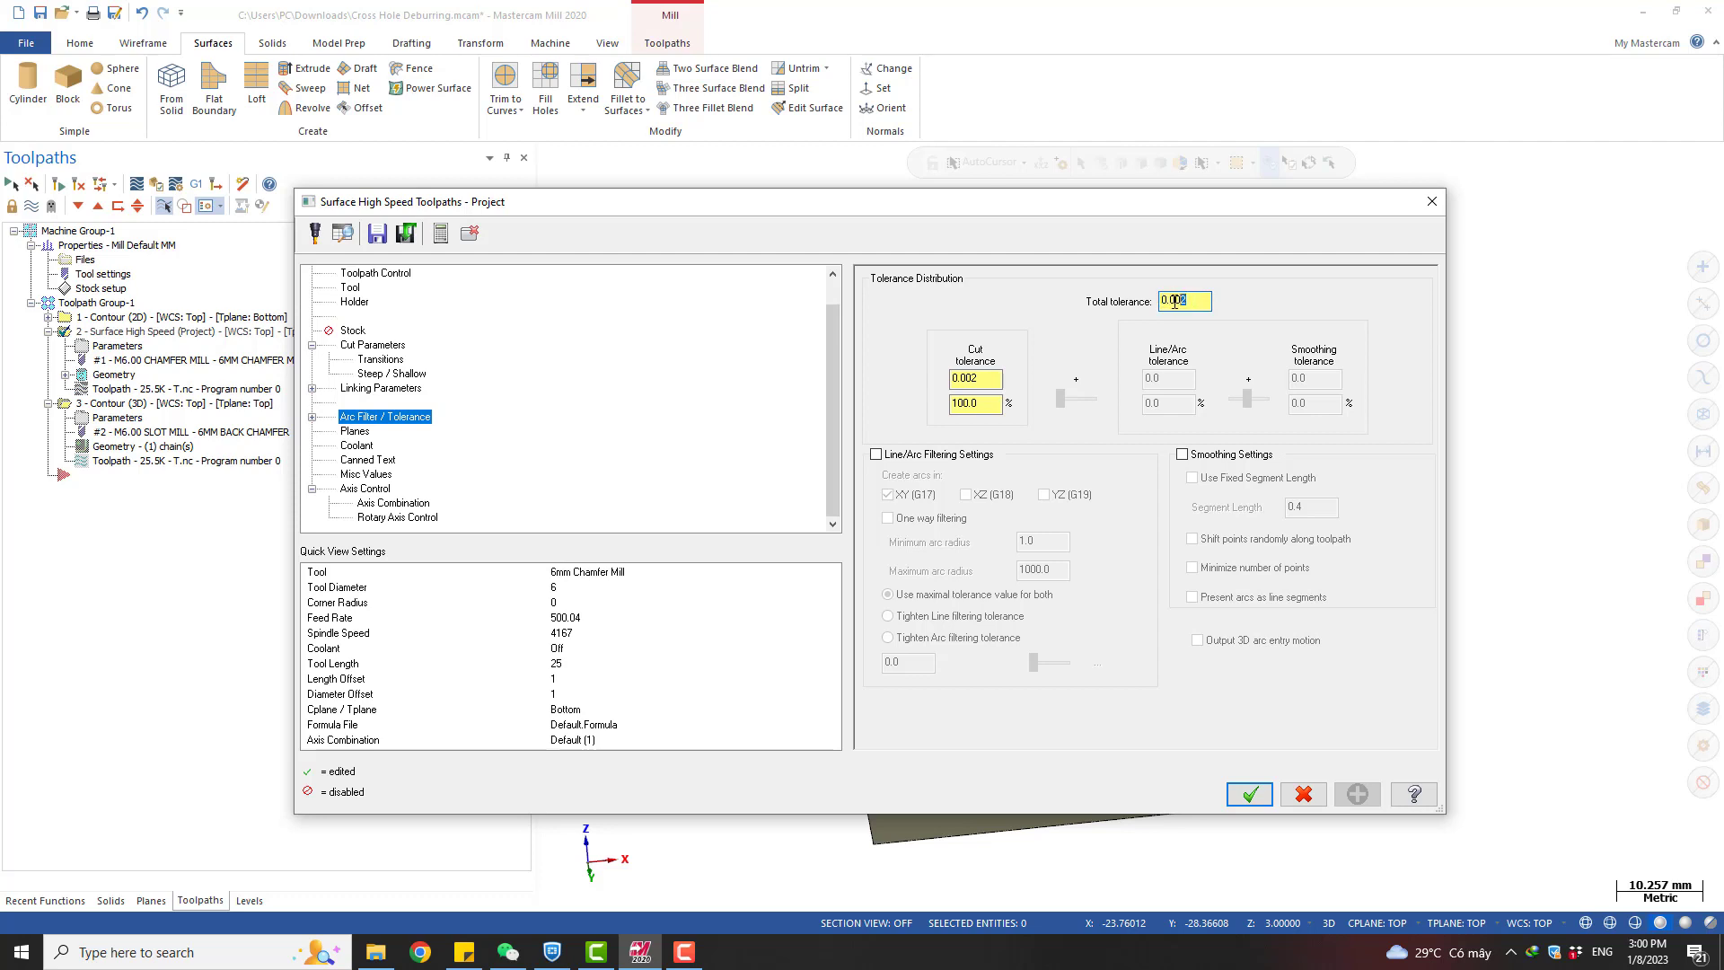
left_click(1250, 794)
Examine the total tolerance in the arc filter settings of operation 3, Contour (3D), and accept the parameters unedited
left_click(132, 404)
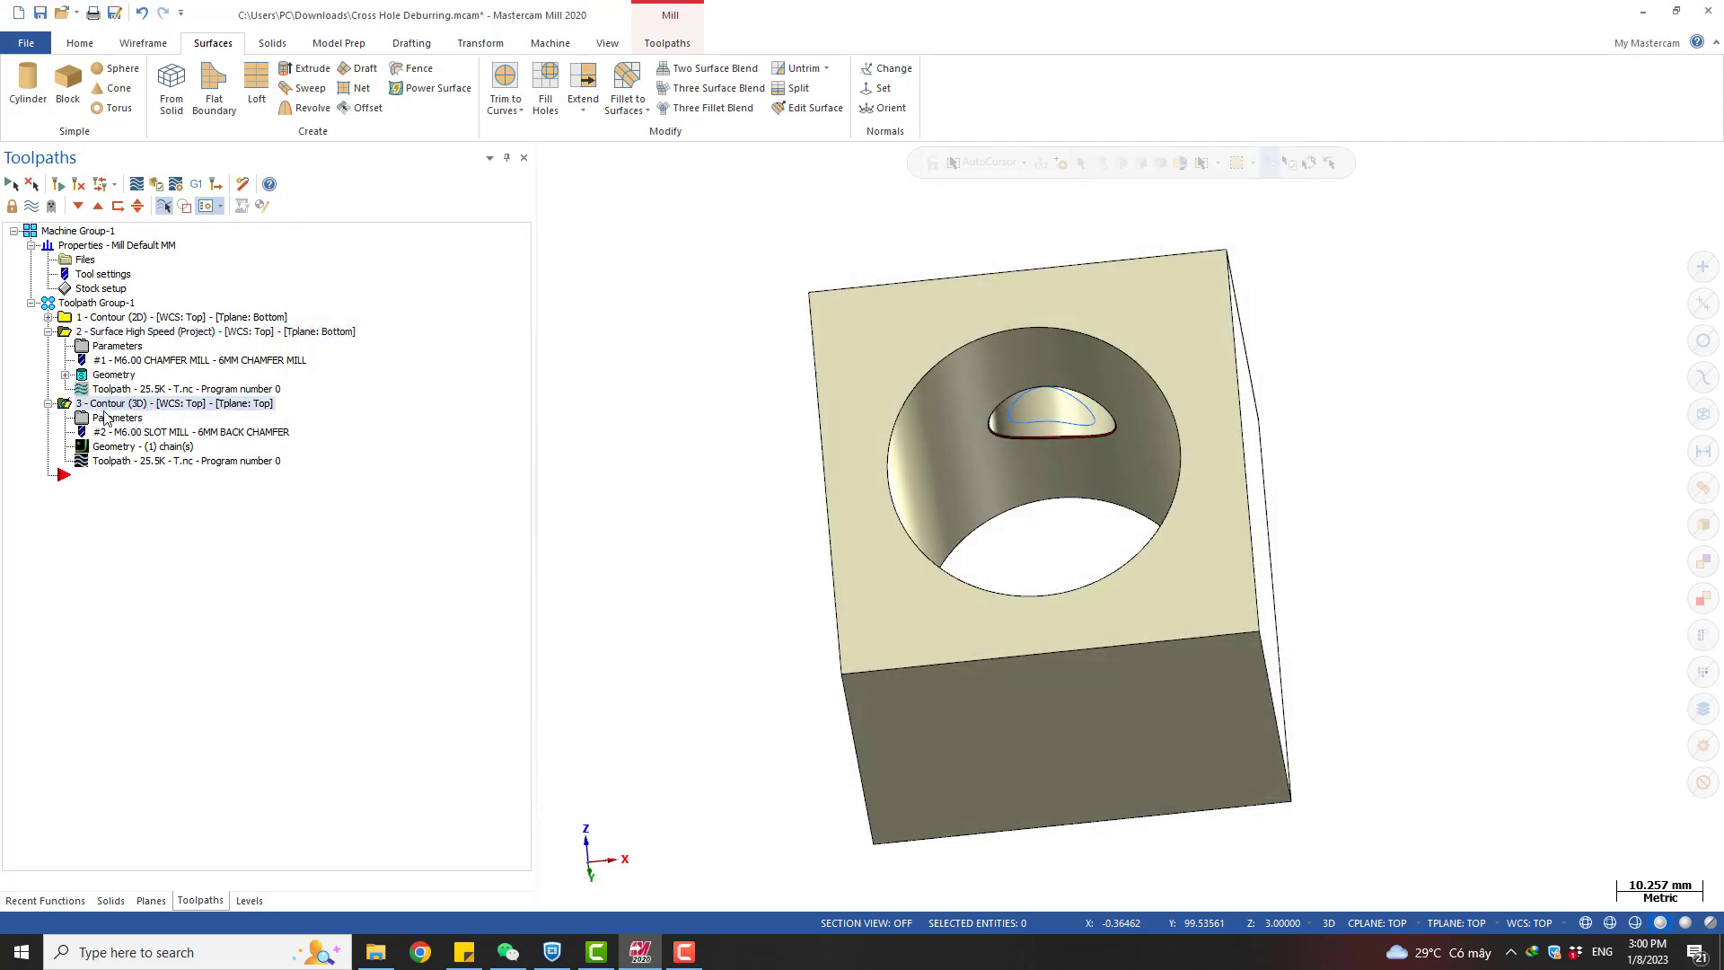
left_click(118, 418)
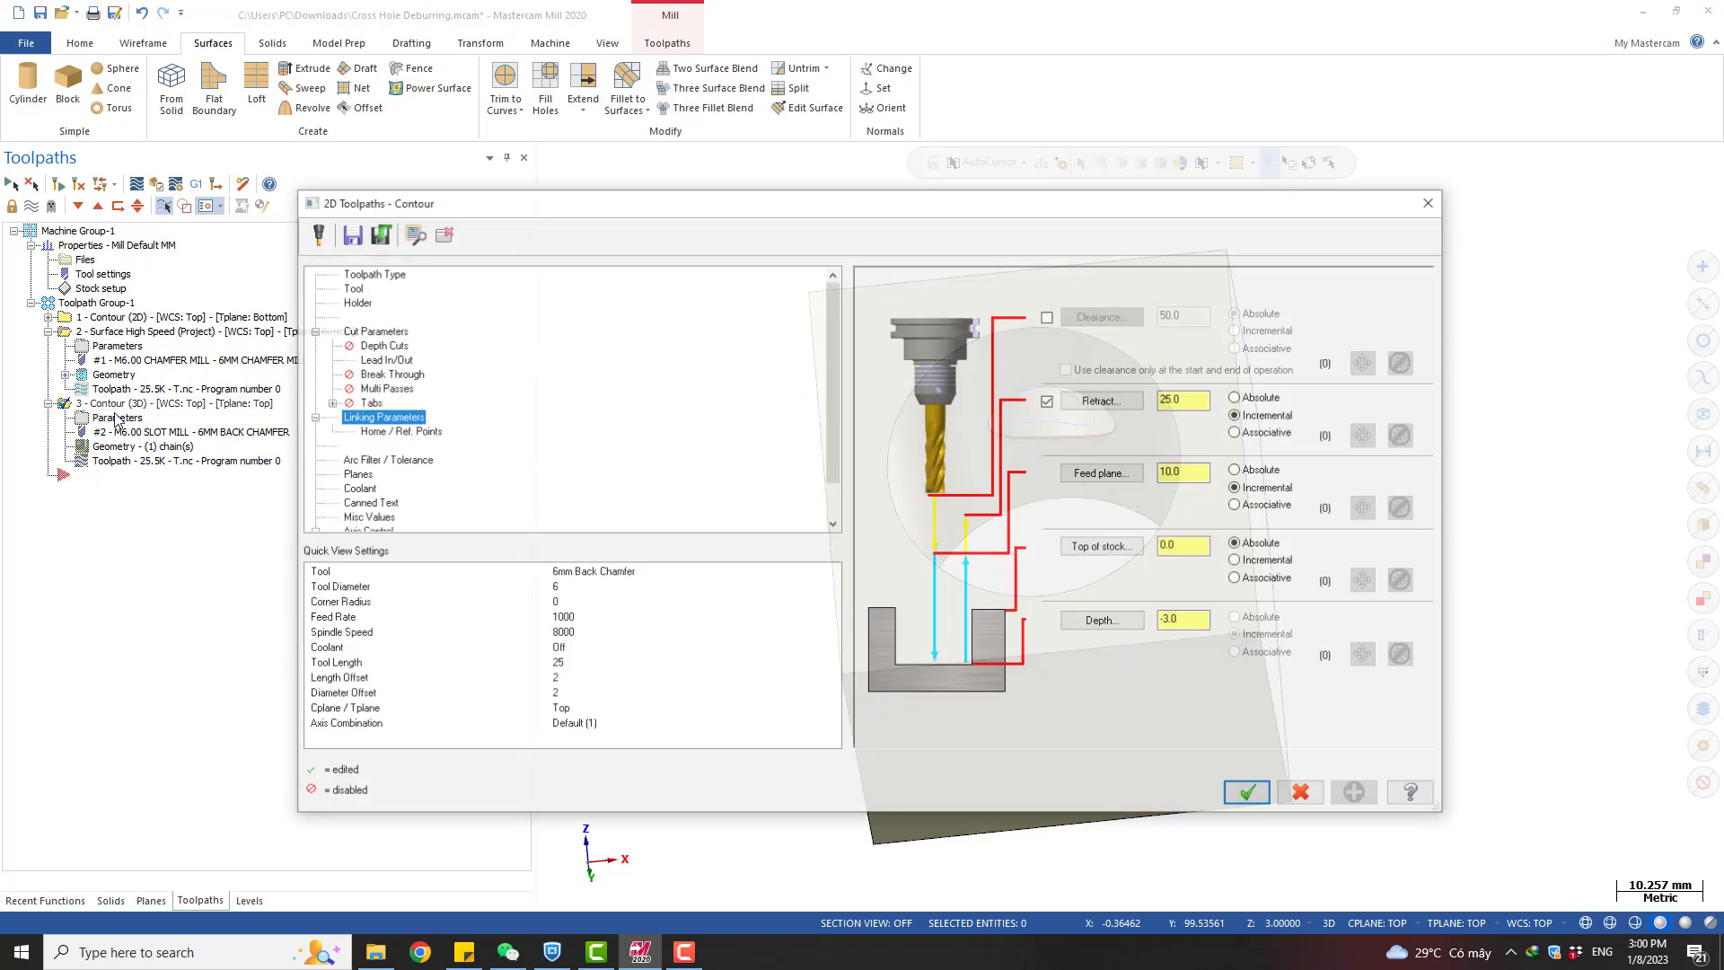
left_click(361, 461)
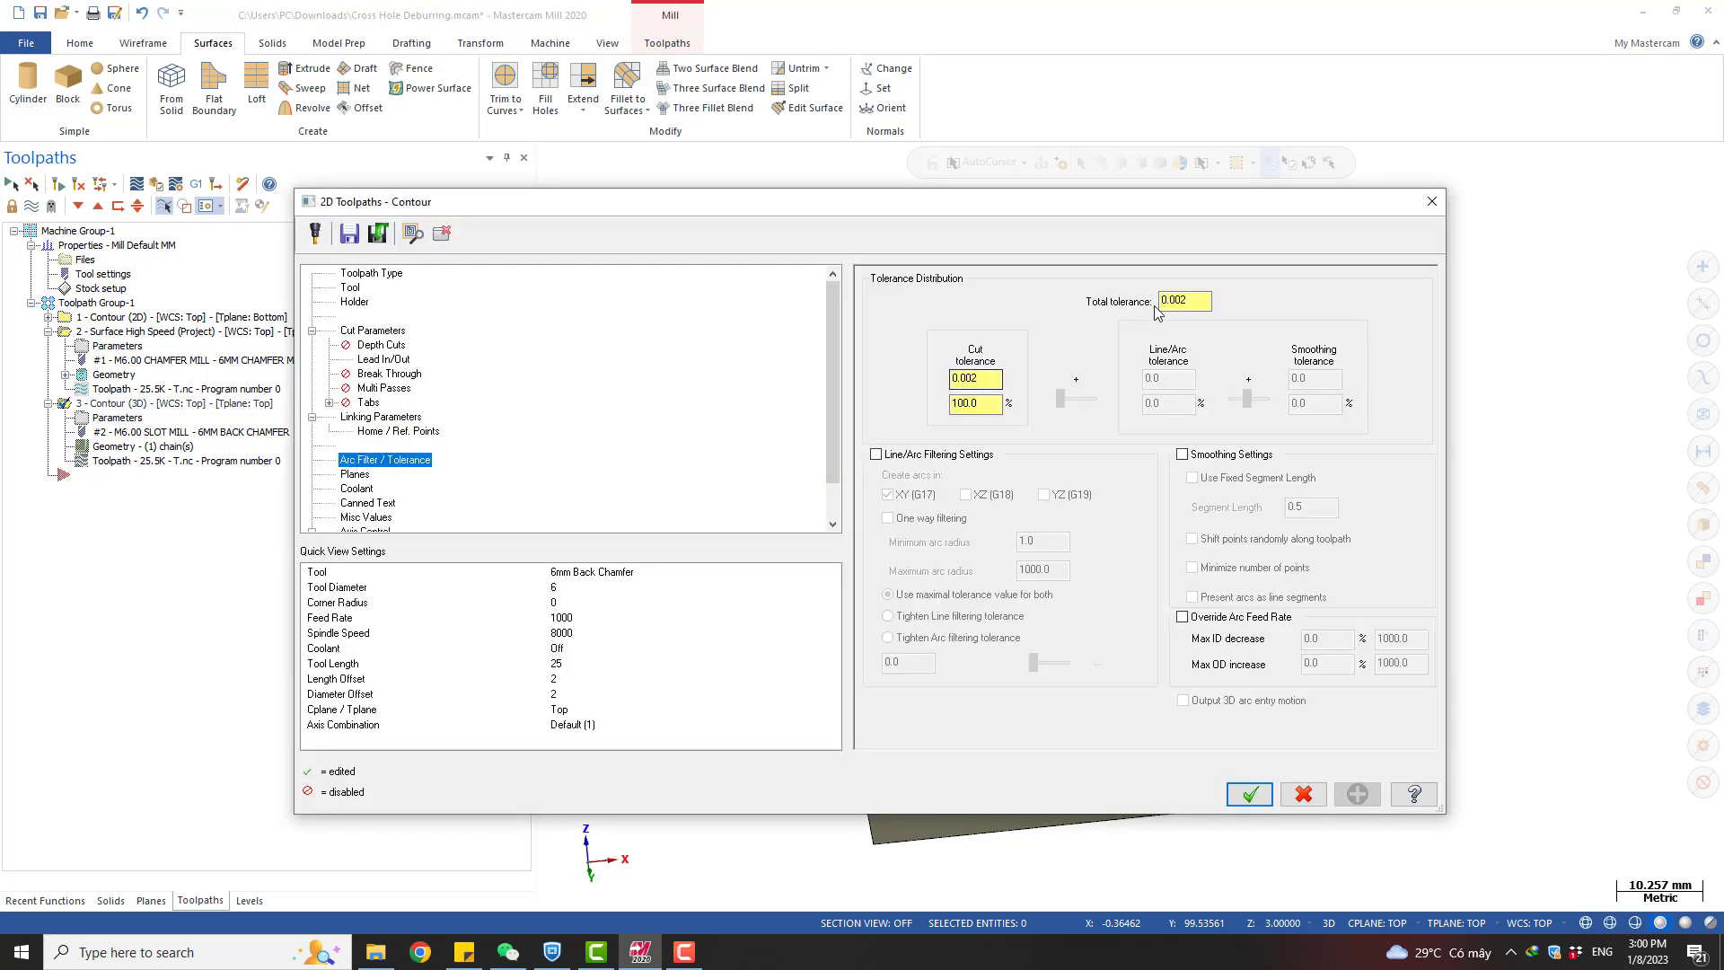
left_click_drag(1113, 206, 1168, 202)
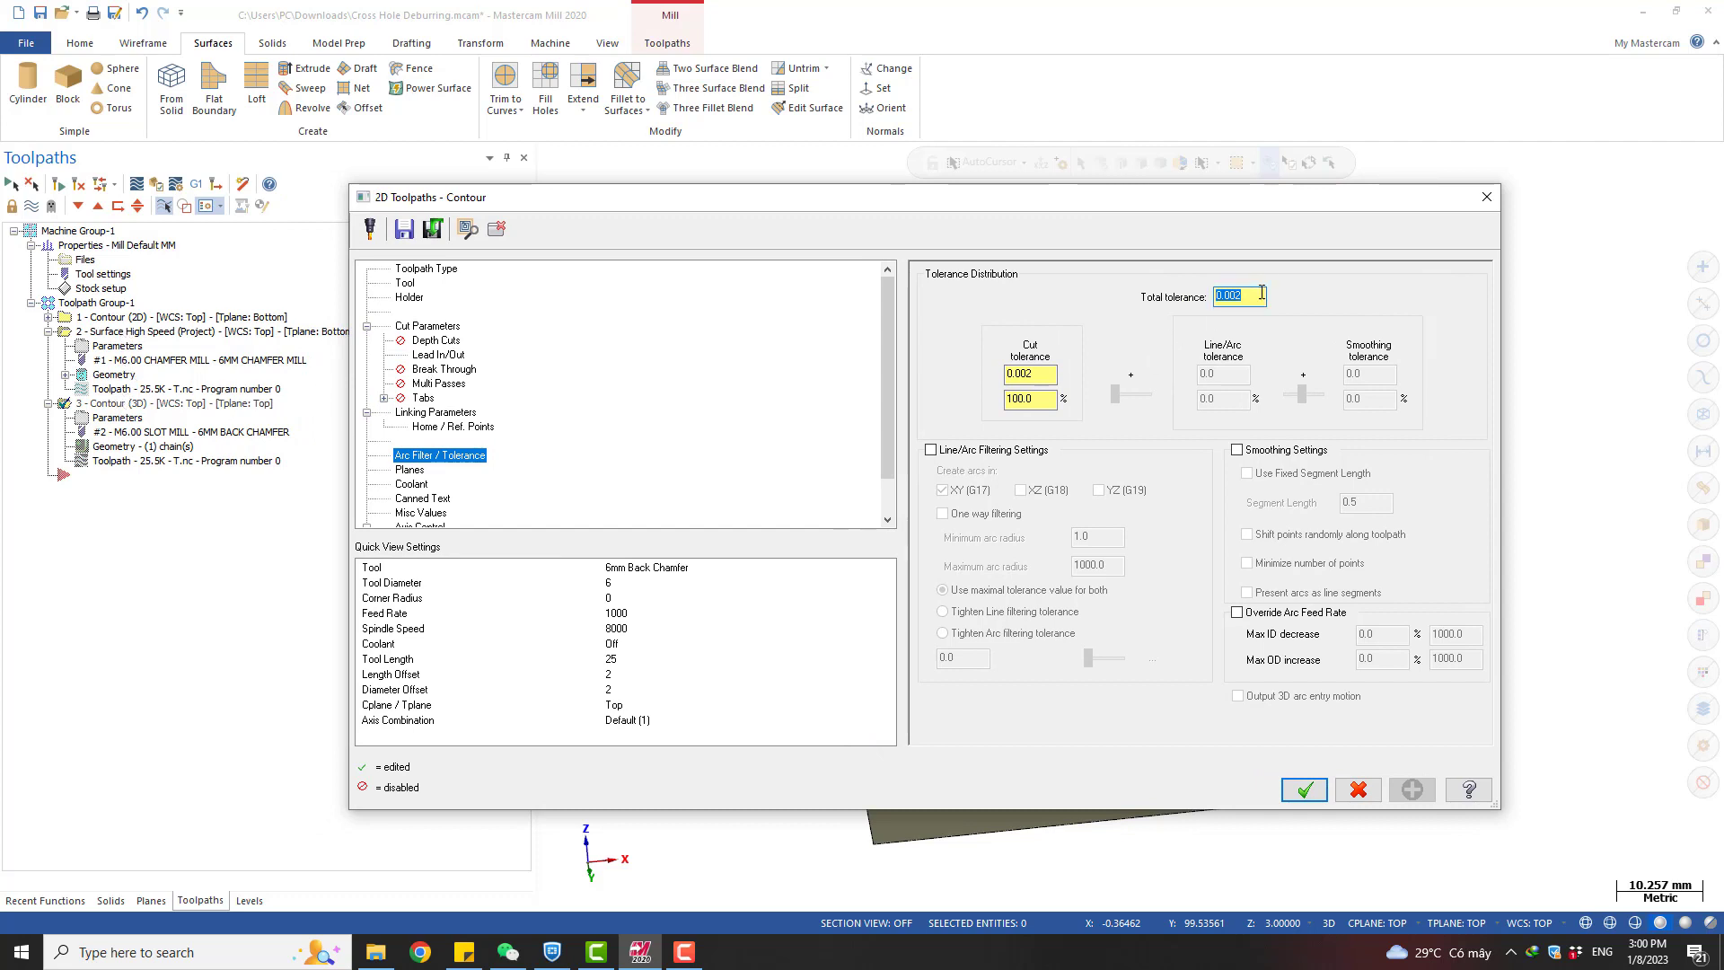
left_click(1323, 791)
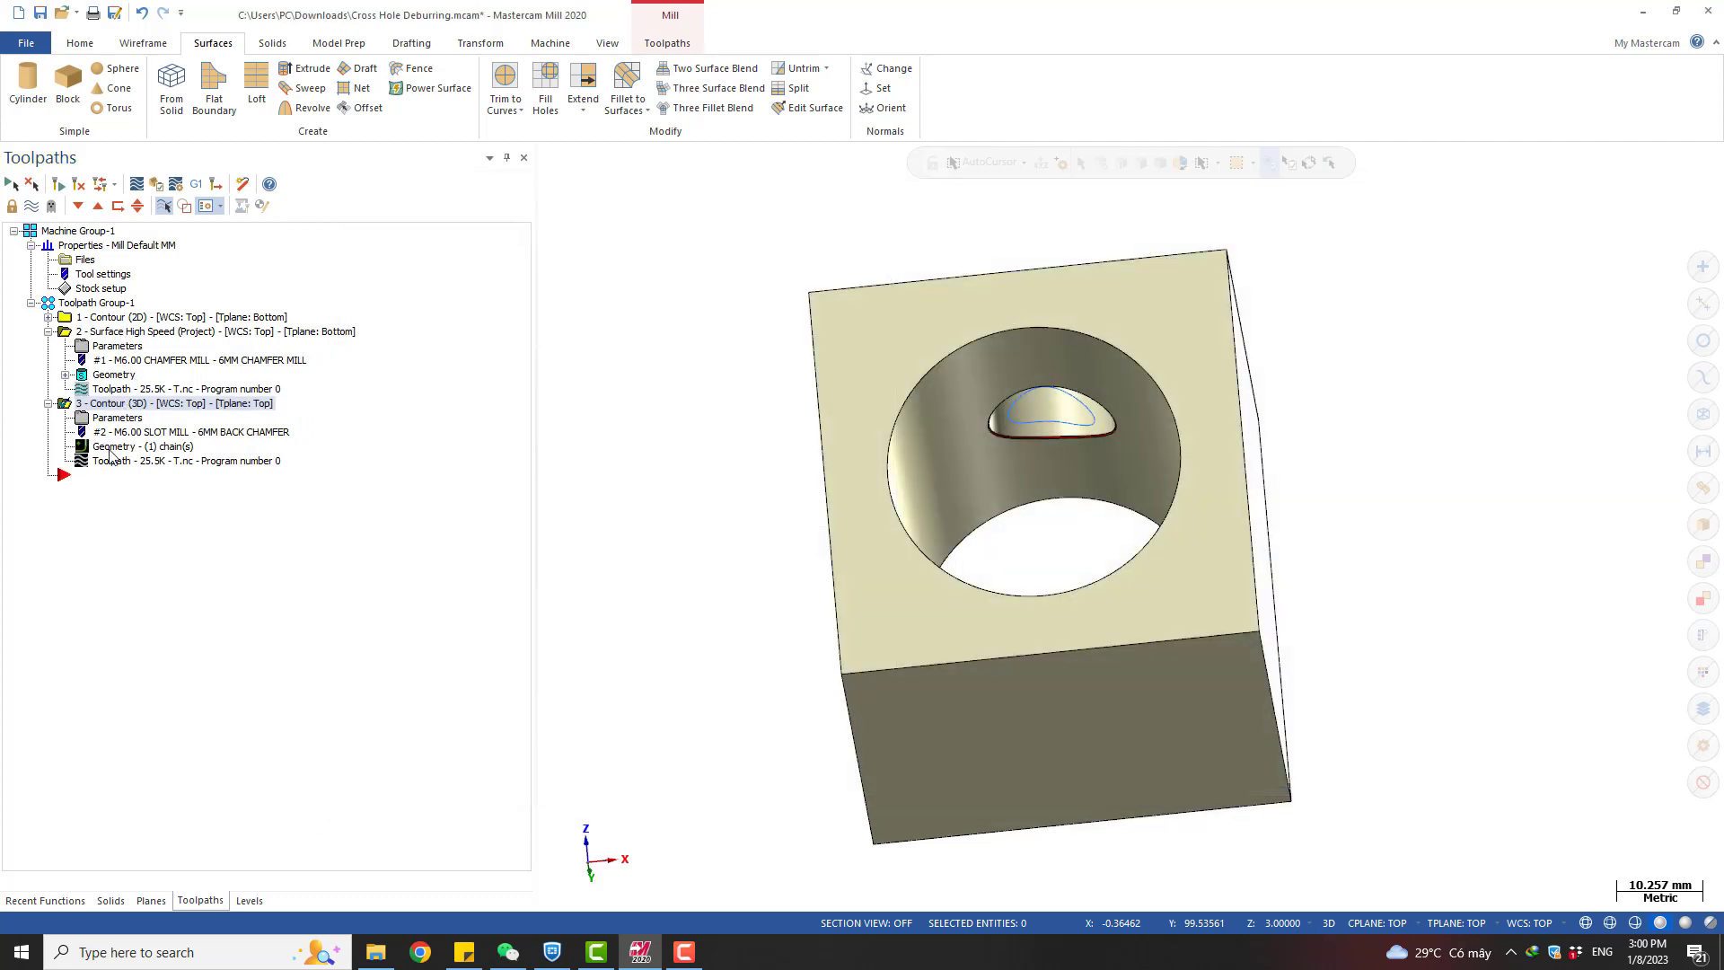
Backplot operation 3 and inspect closely how the back chamfer tool enters and follows the cross hole's lower edge
left_click(115, 462)
scroll(1062, 424, "up", 10)
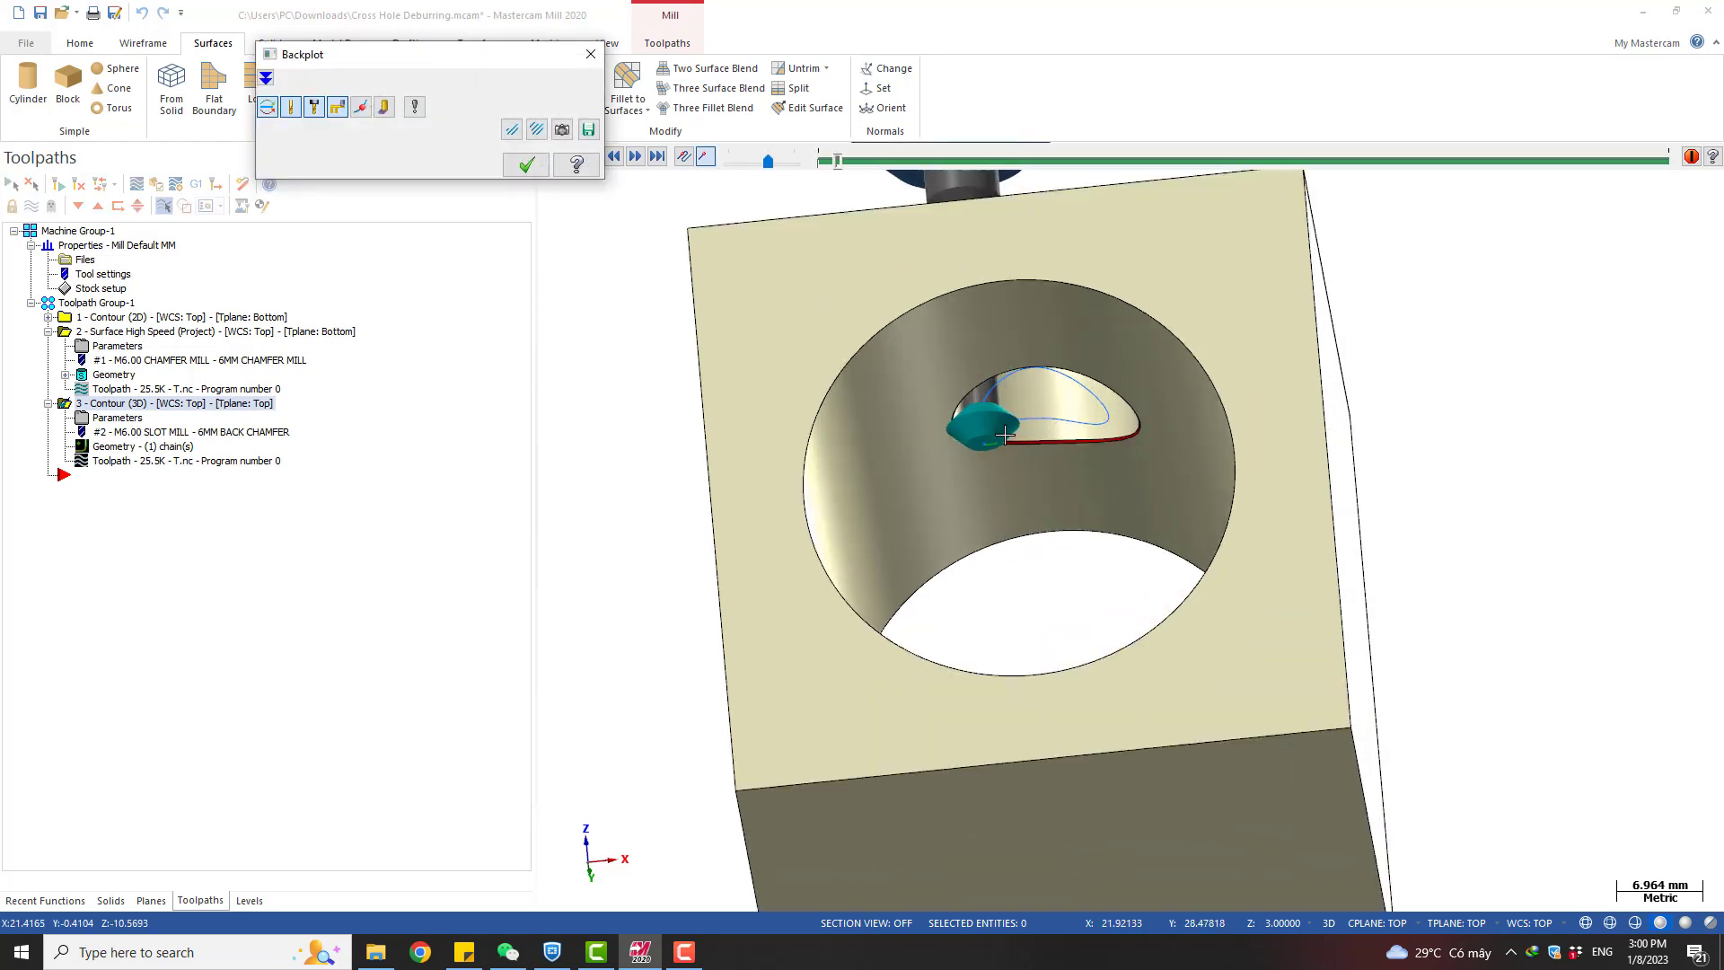
scroll(993, 445, "up", 4)
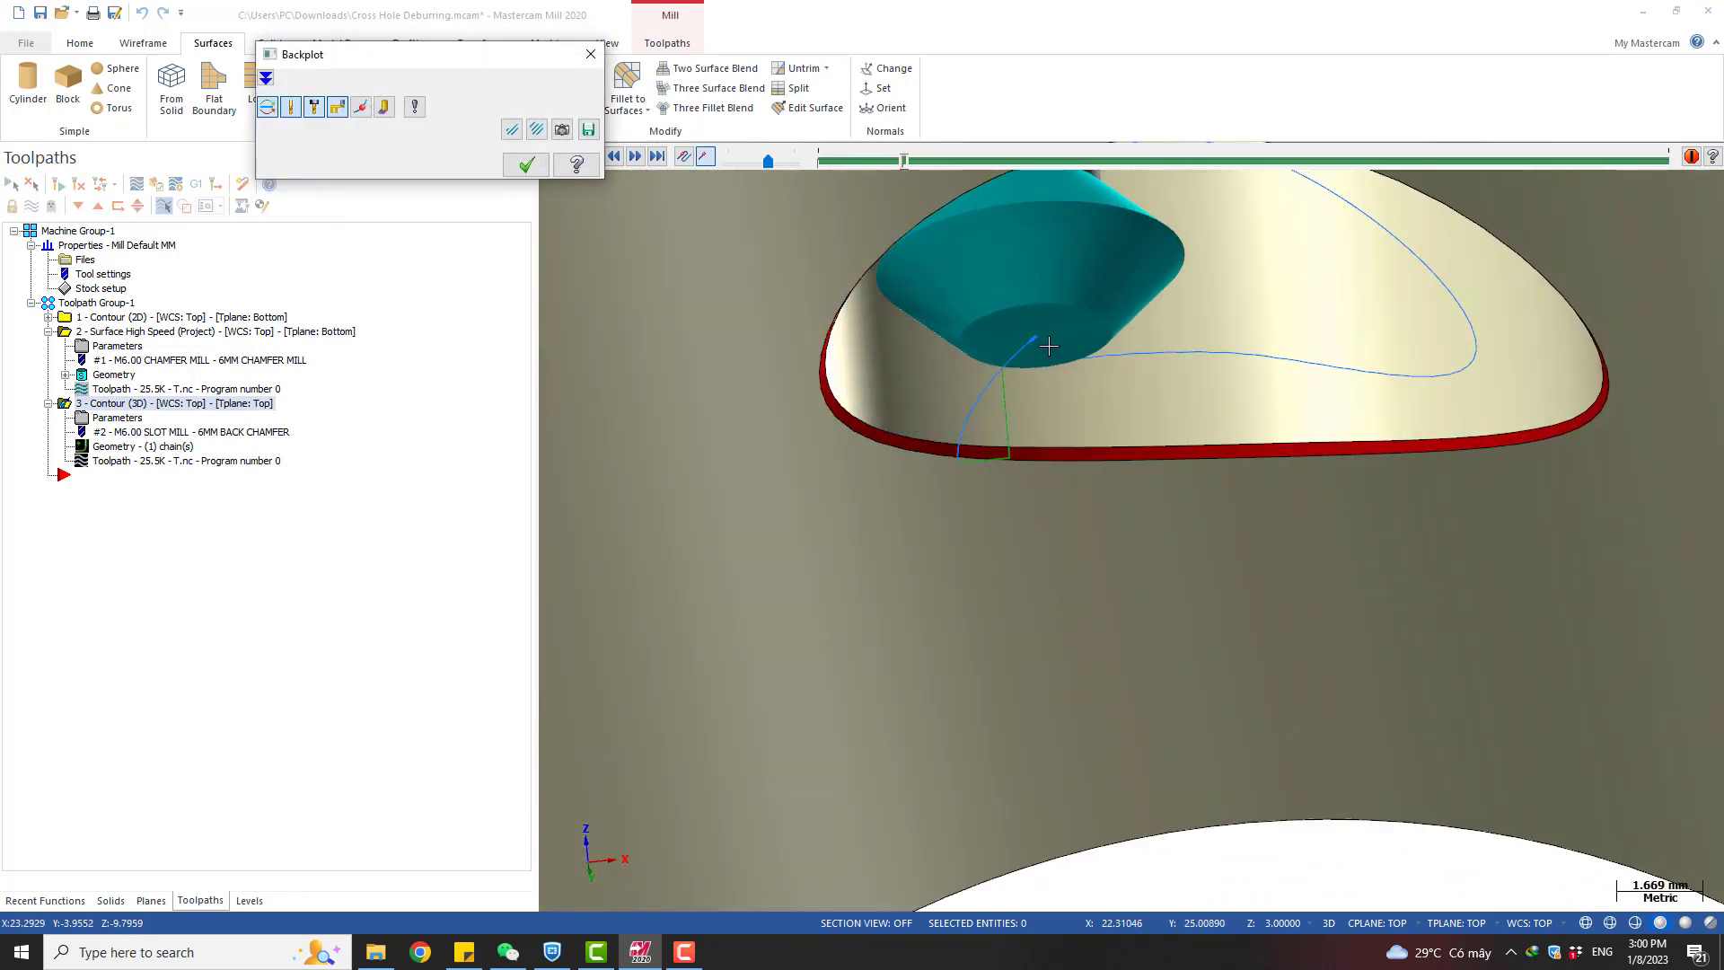
scroll(1053, 334, "up", 4)
scroll(966, 384, "down", 7)
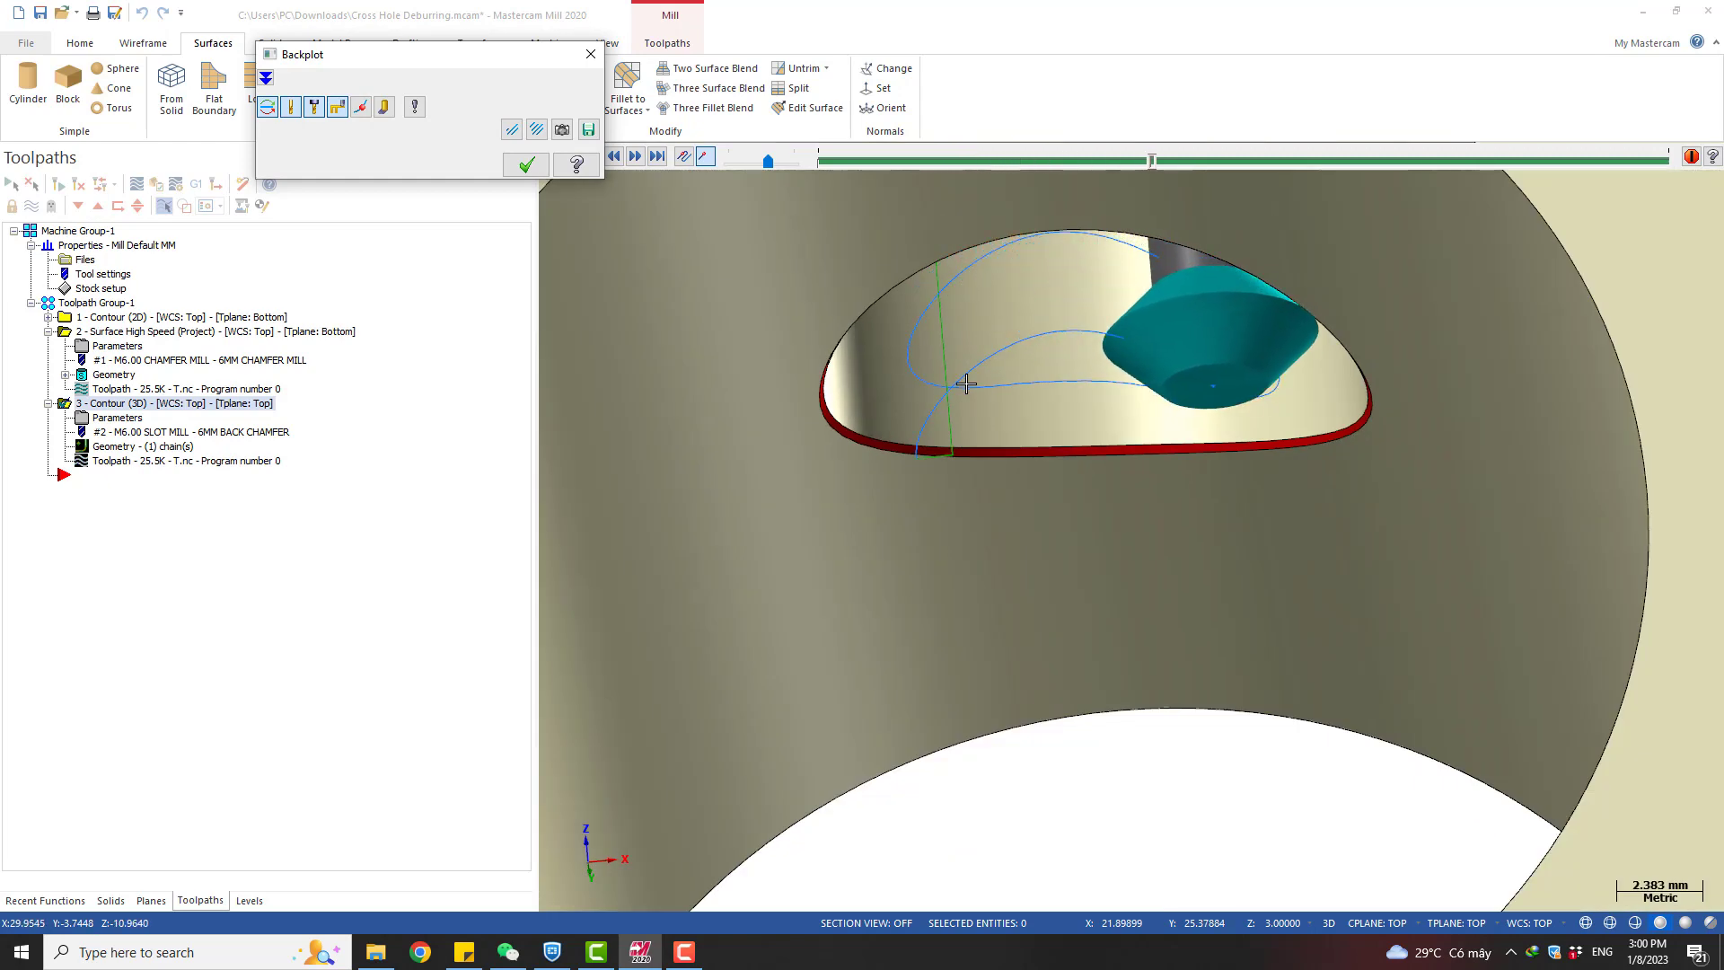
key("Escape")
scroll(934, 395, "down", 4)
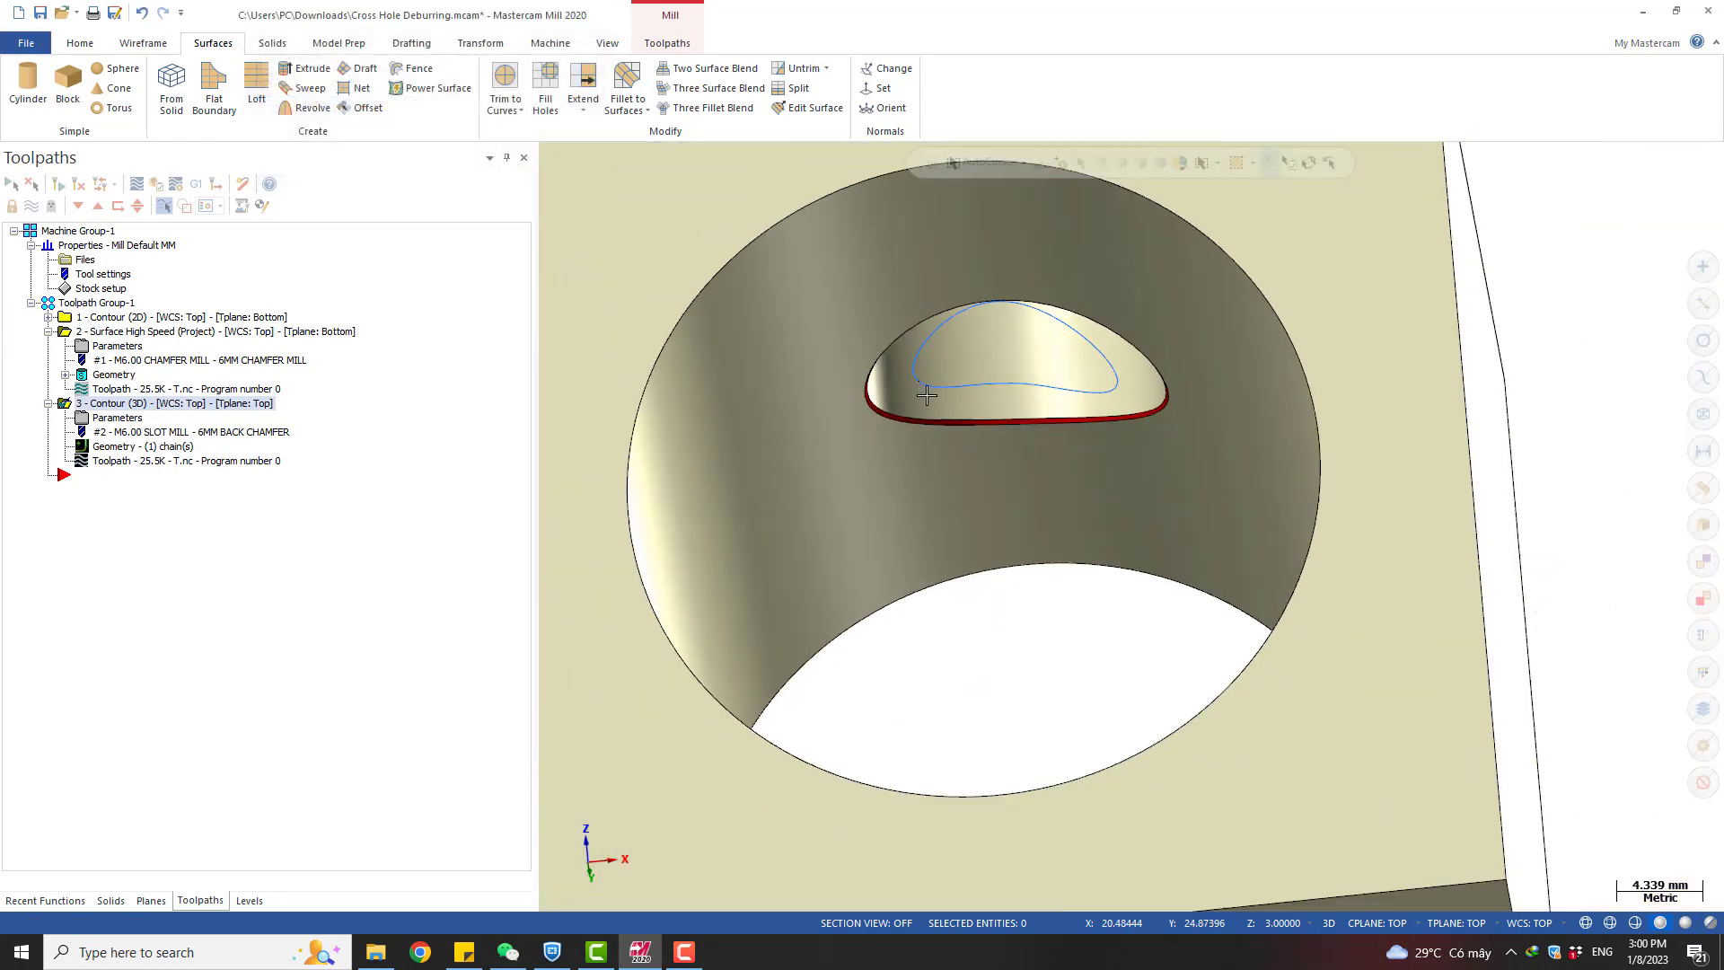
middle_click_drag(578, 655, 1006, 395)
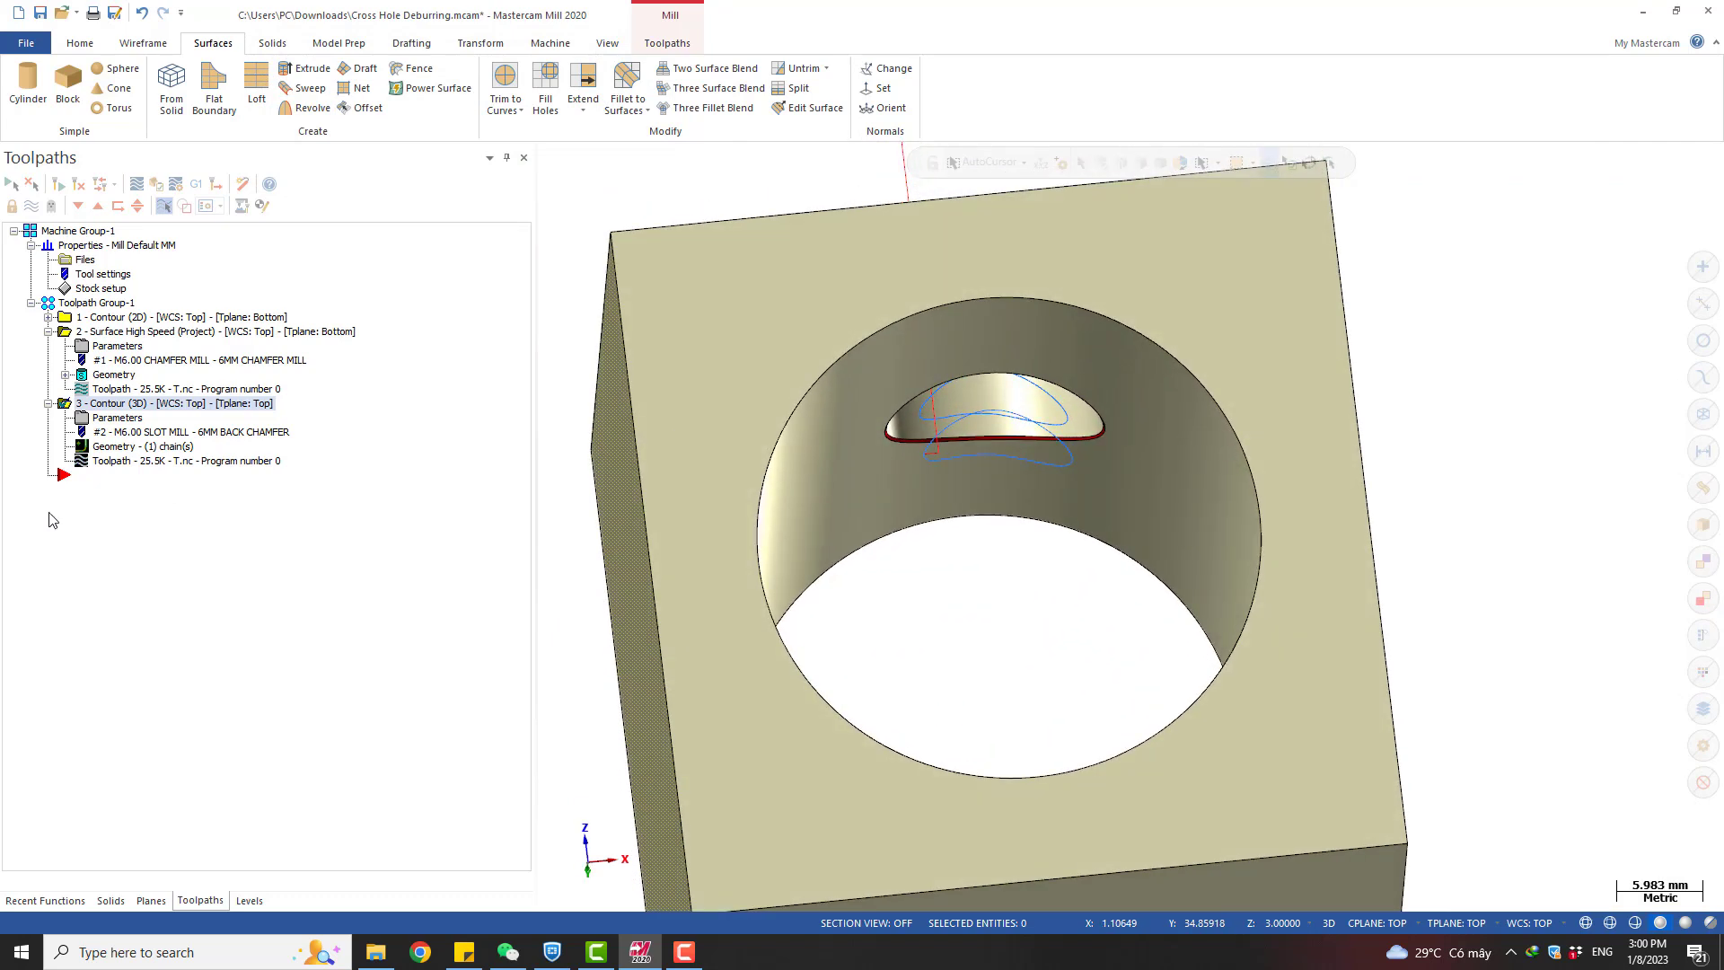
Collapse operation 2 and turn off posting for operations 1, Contour (2D), and 2, Surface High Speed (Project)
left_click(48, 332)
left_click(124, 318)
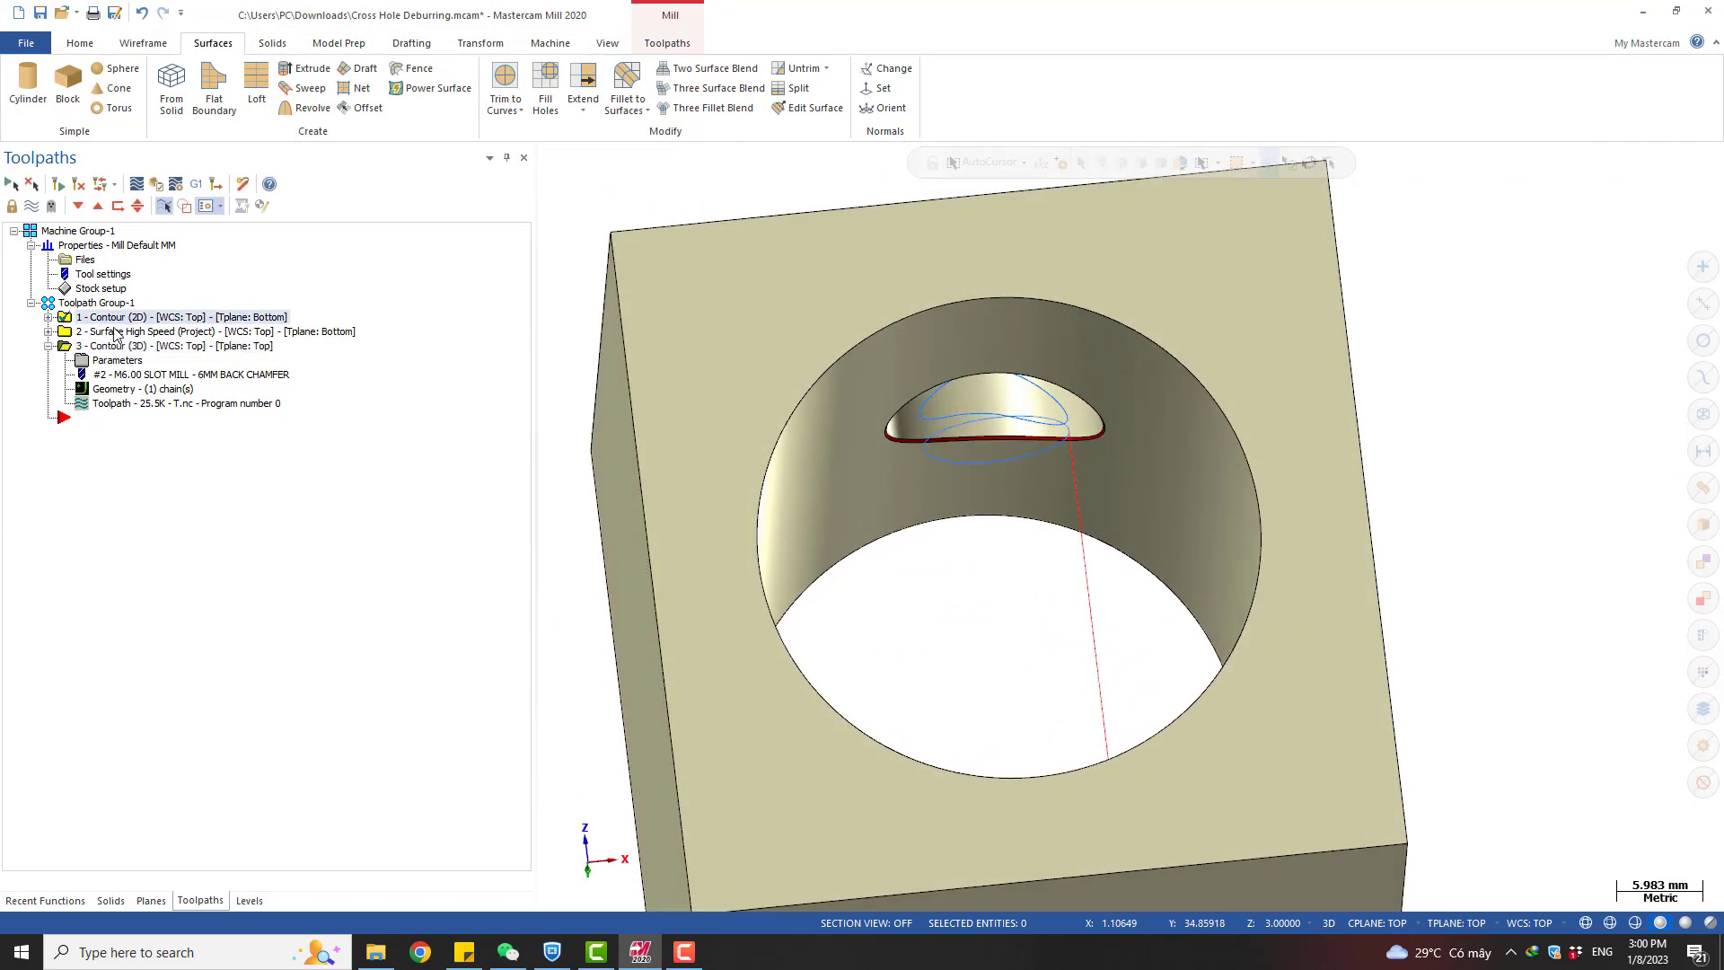
left_click(109, 347)
left_click(124, 319)
left_click(111, 330, "ctrl")
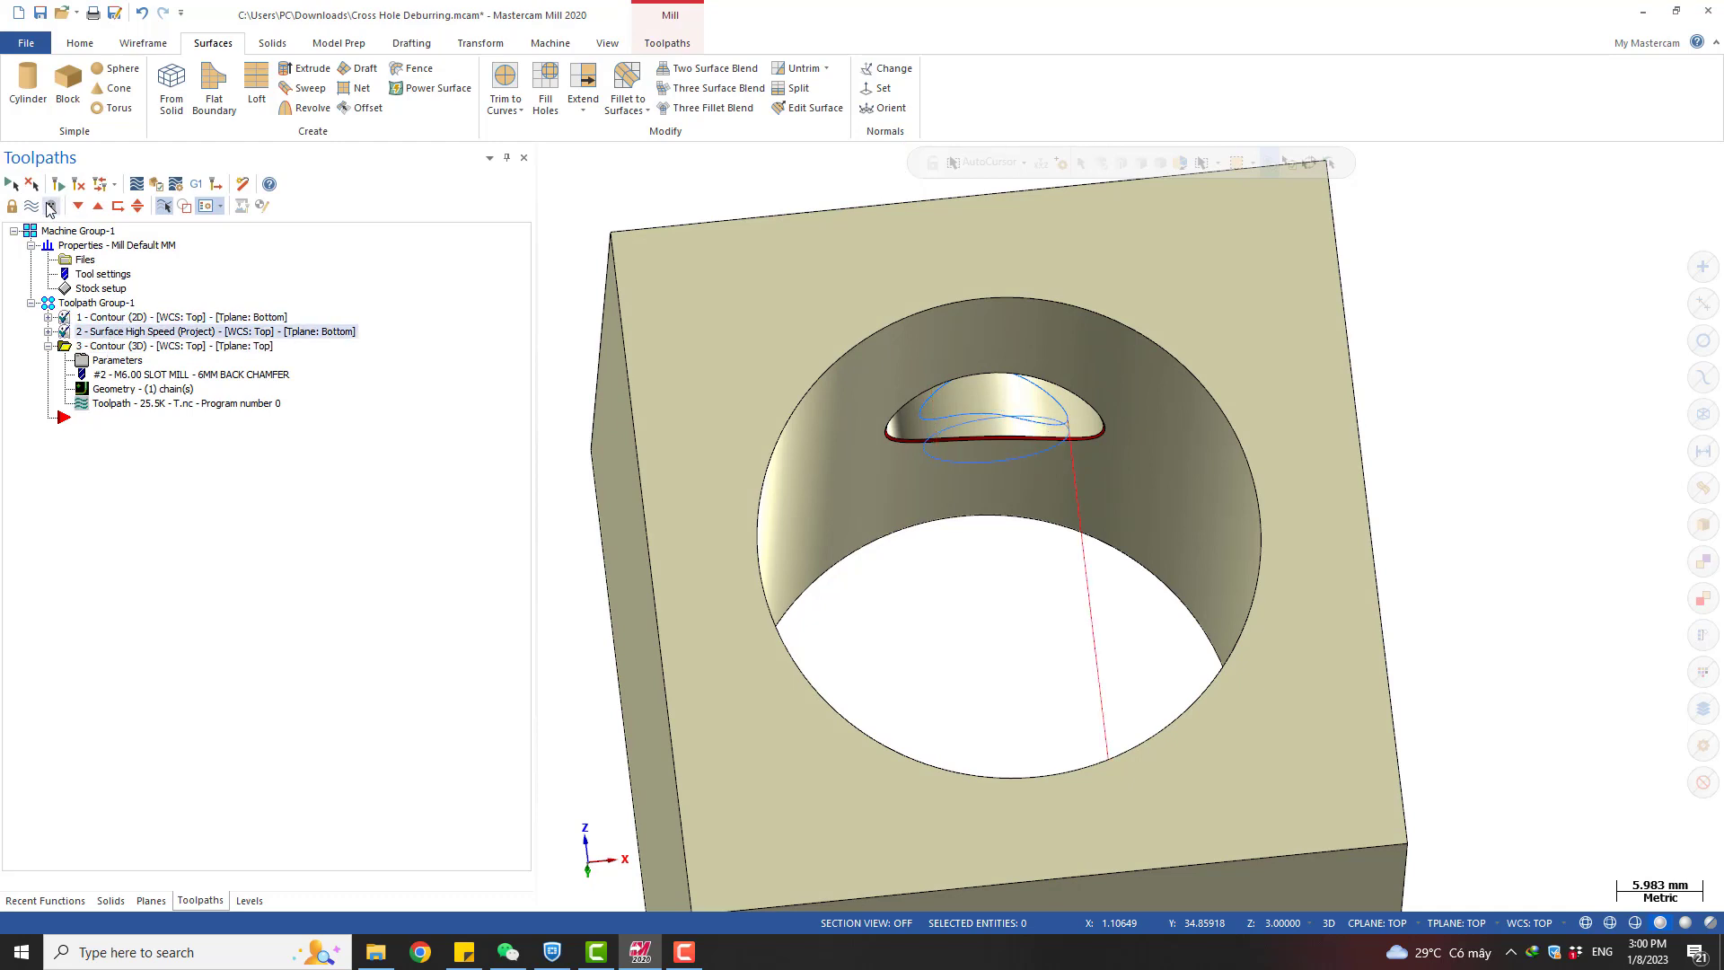
scroll(971, 435, "down", 4)
middle_click_drag(979, 437, 1024, 520)
Backplot operation 3 again from above and from the front, watching the tool and holder pass through the cross hole
left_click(109, 347)
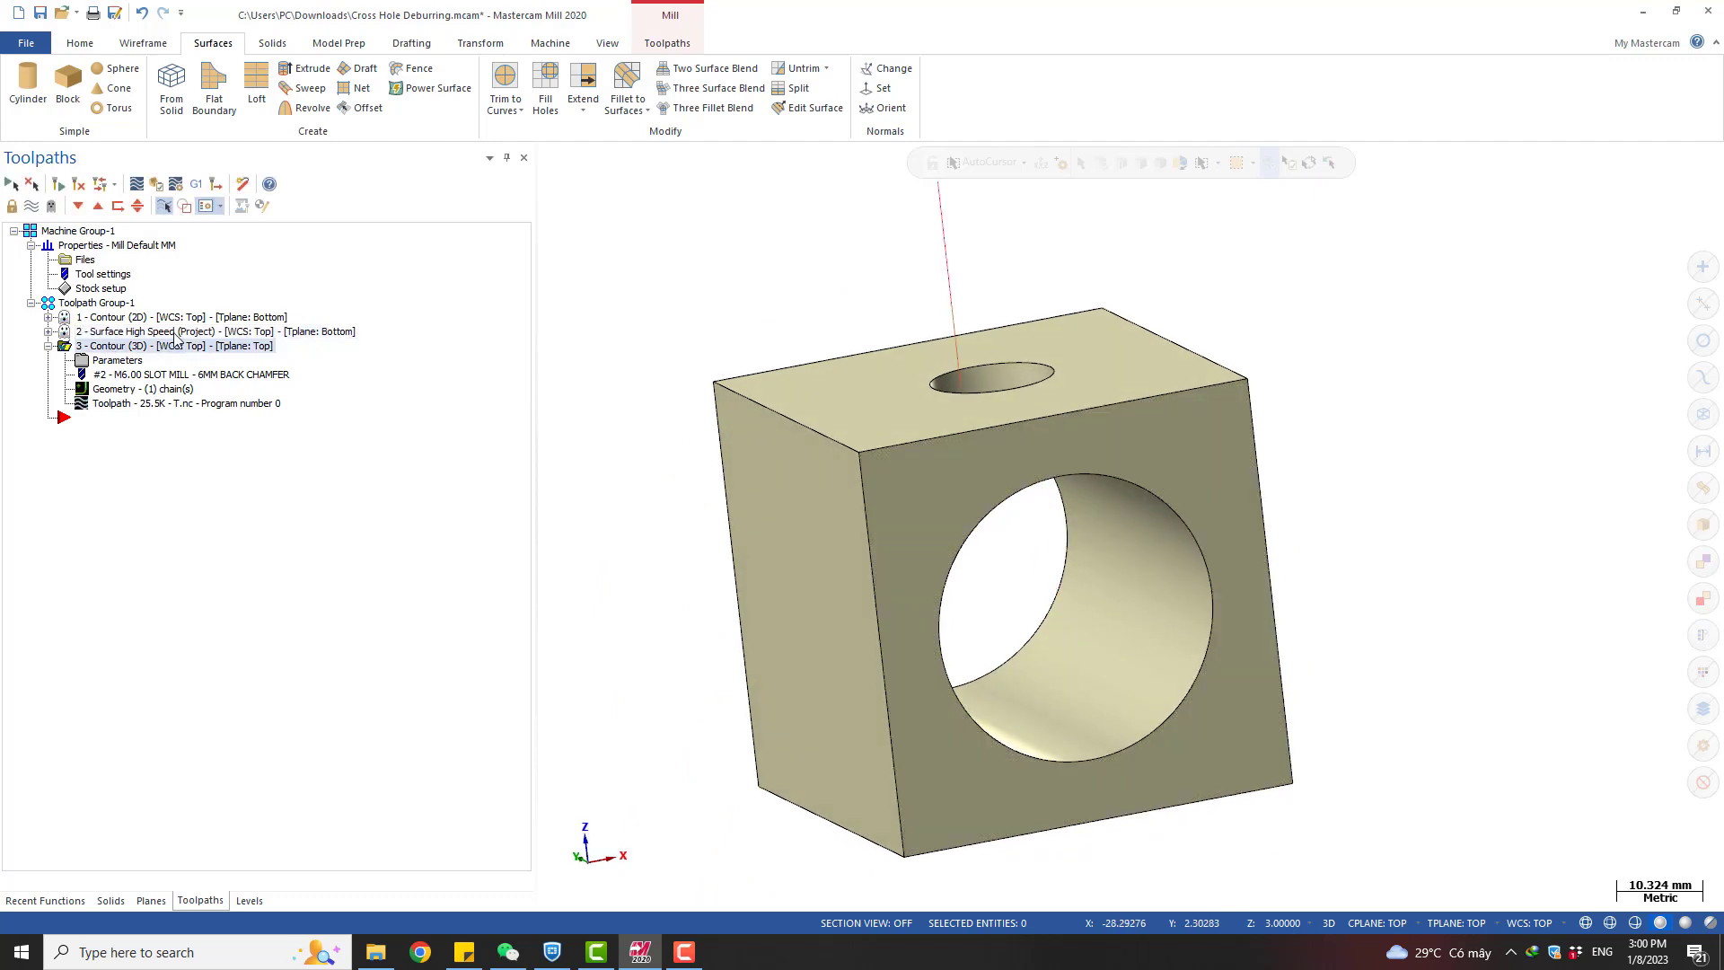
left_click(113, 405)
key("r")
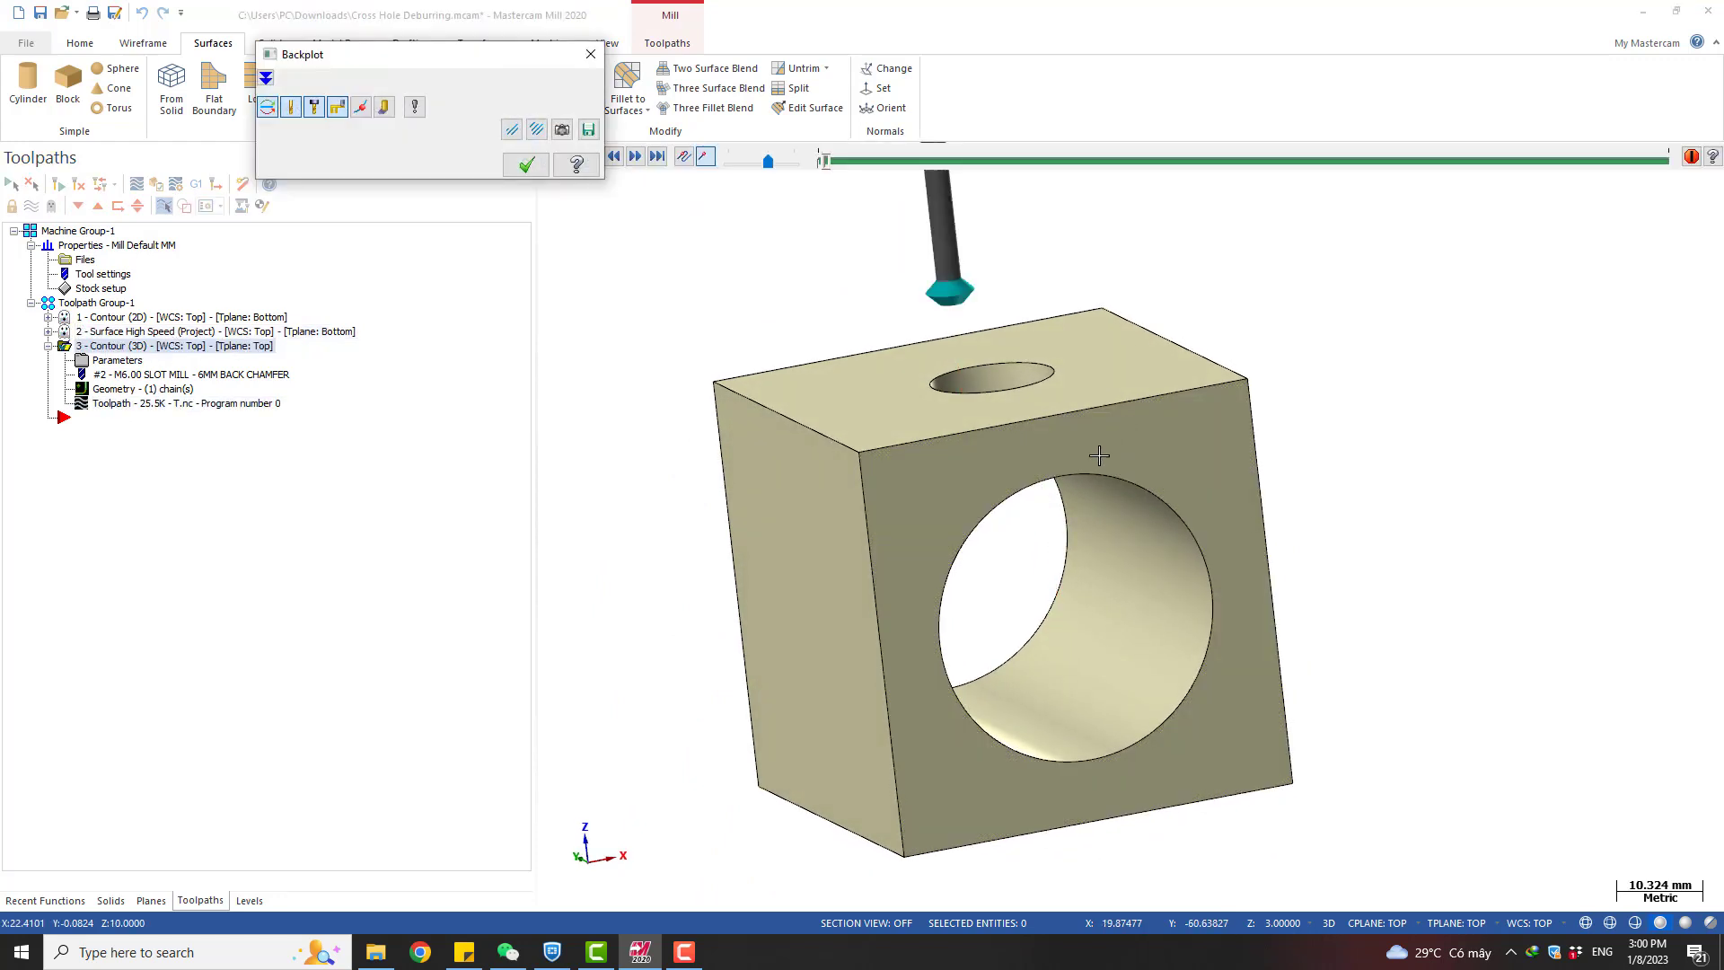
middle_click_drag(1065, 458, 996, 419)
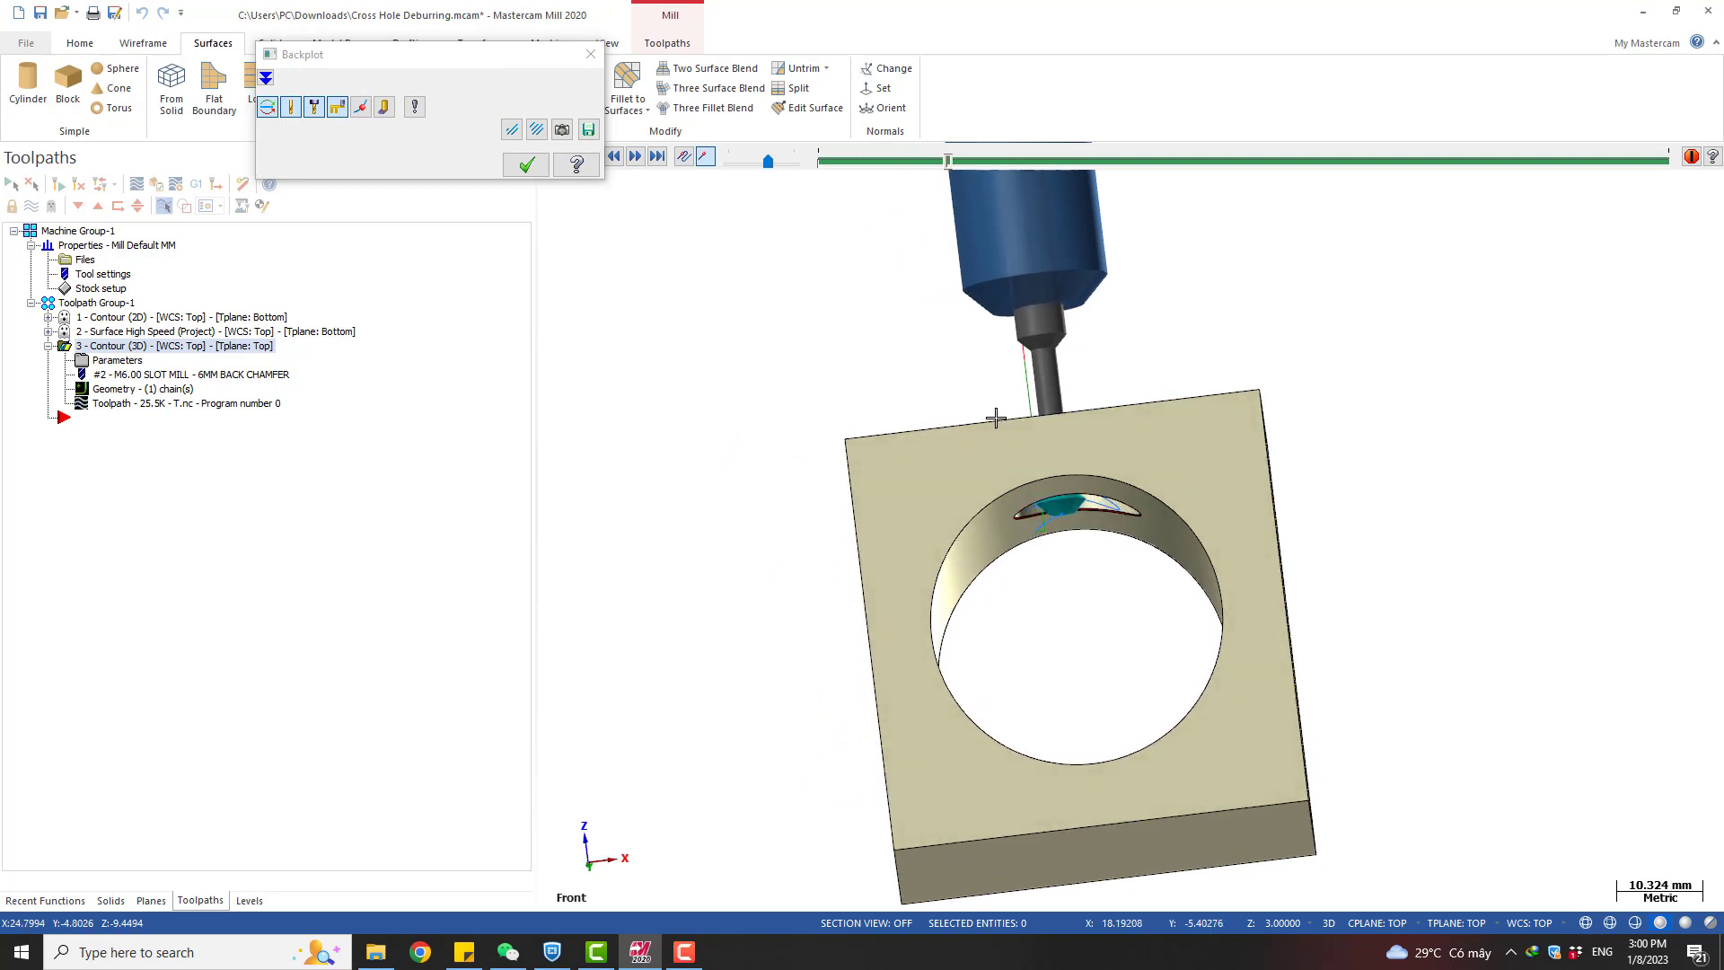
key("alt+2")
scroll(1066, 458, "up", 5)
middle_click_drag(1160, 509, 1160, 488)
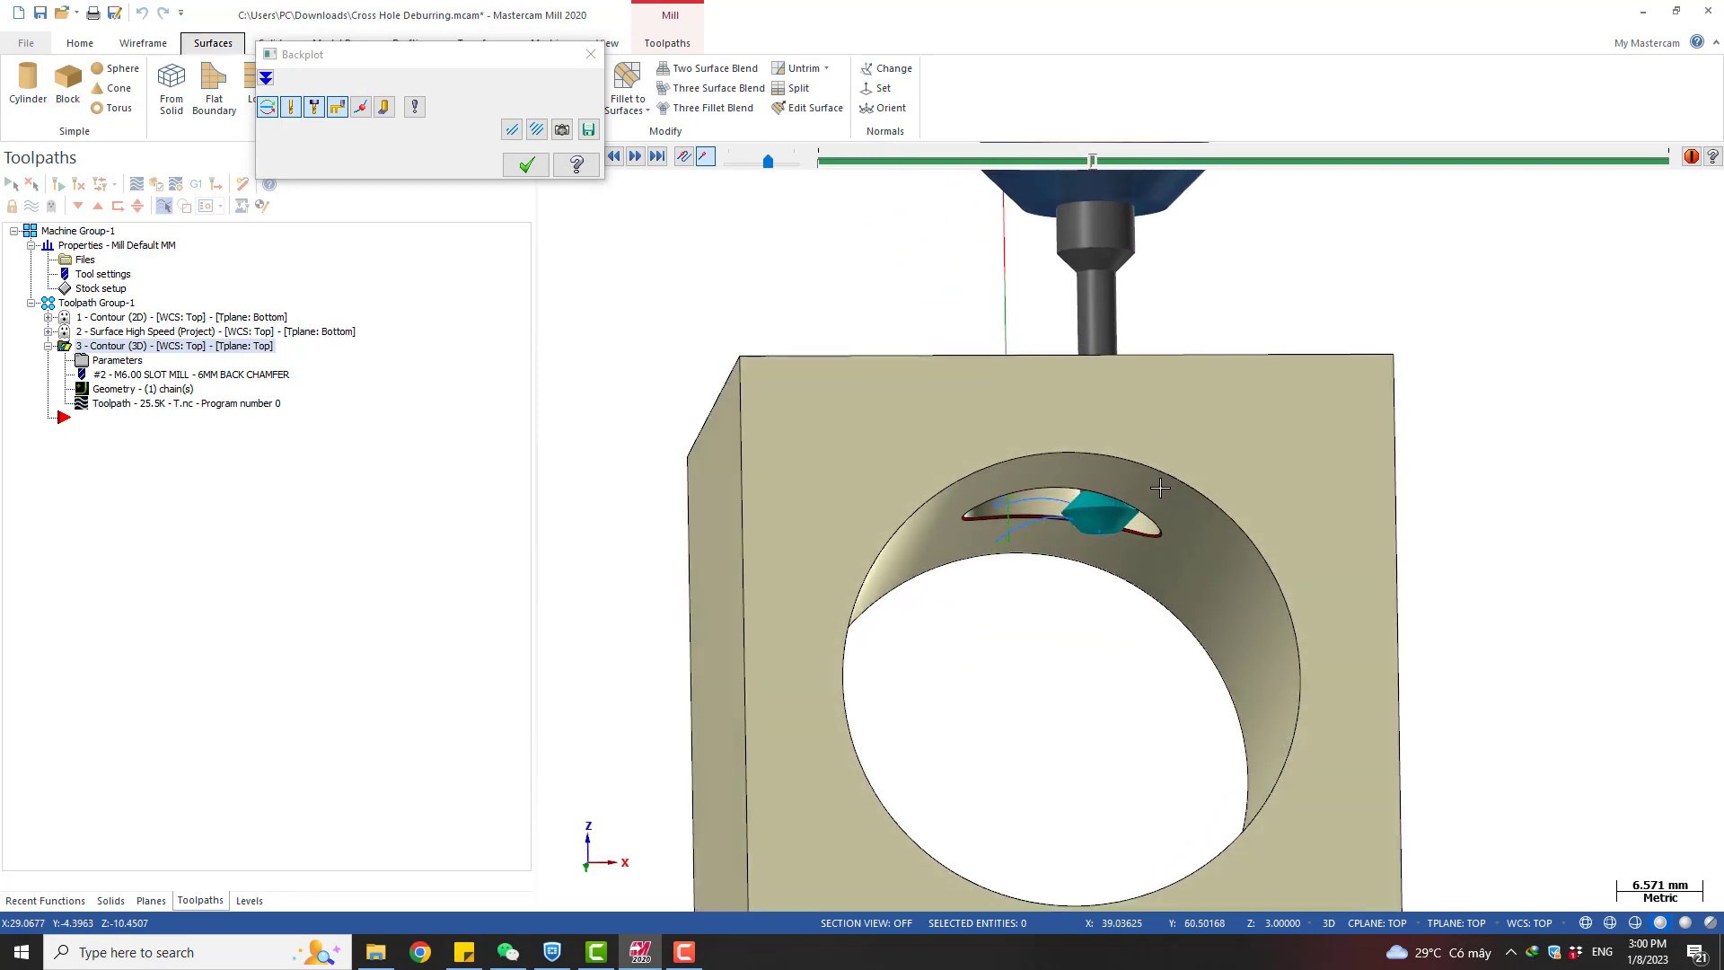
scroll(1158, 488, "up", 5)
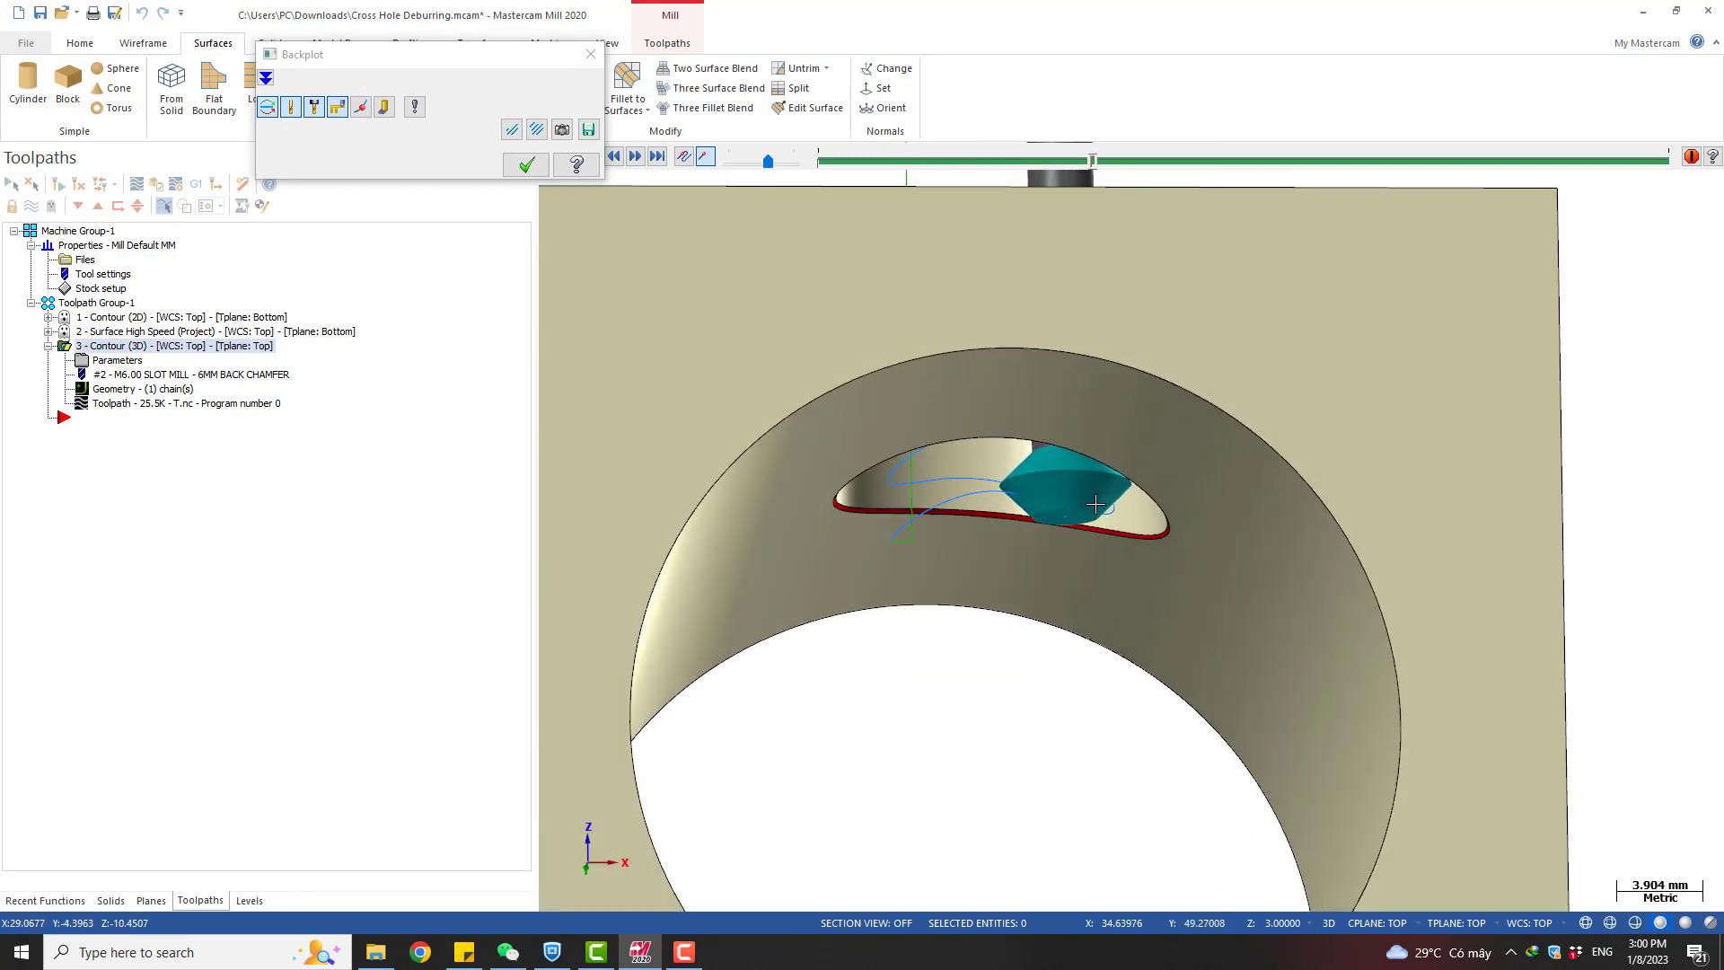
key("Escape")
scroll(993, 450, "down", 3)
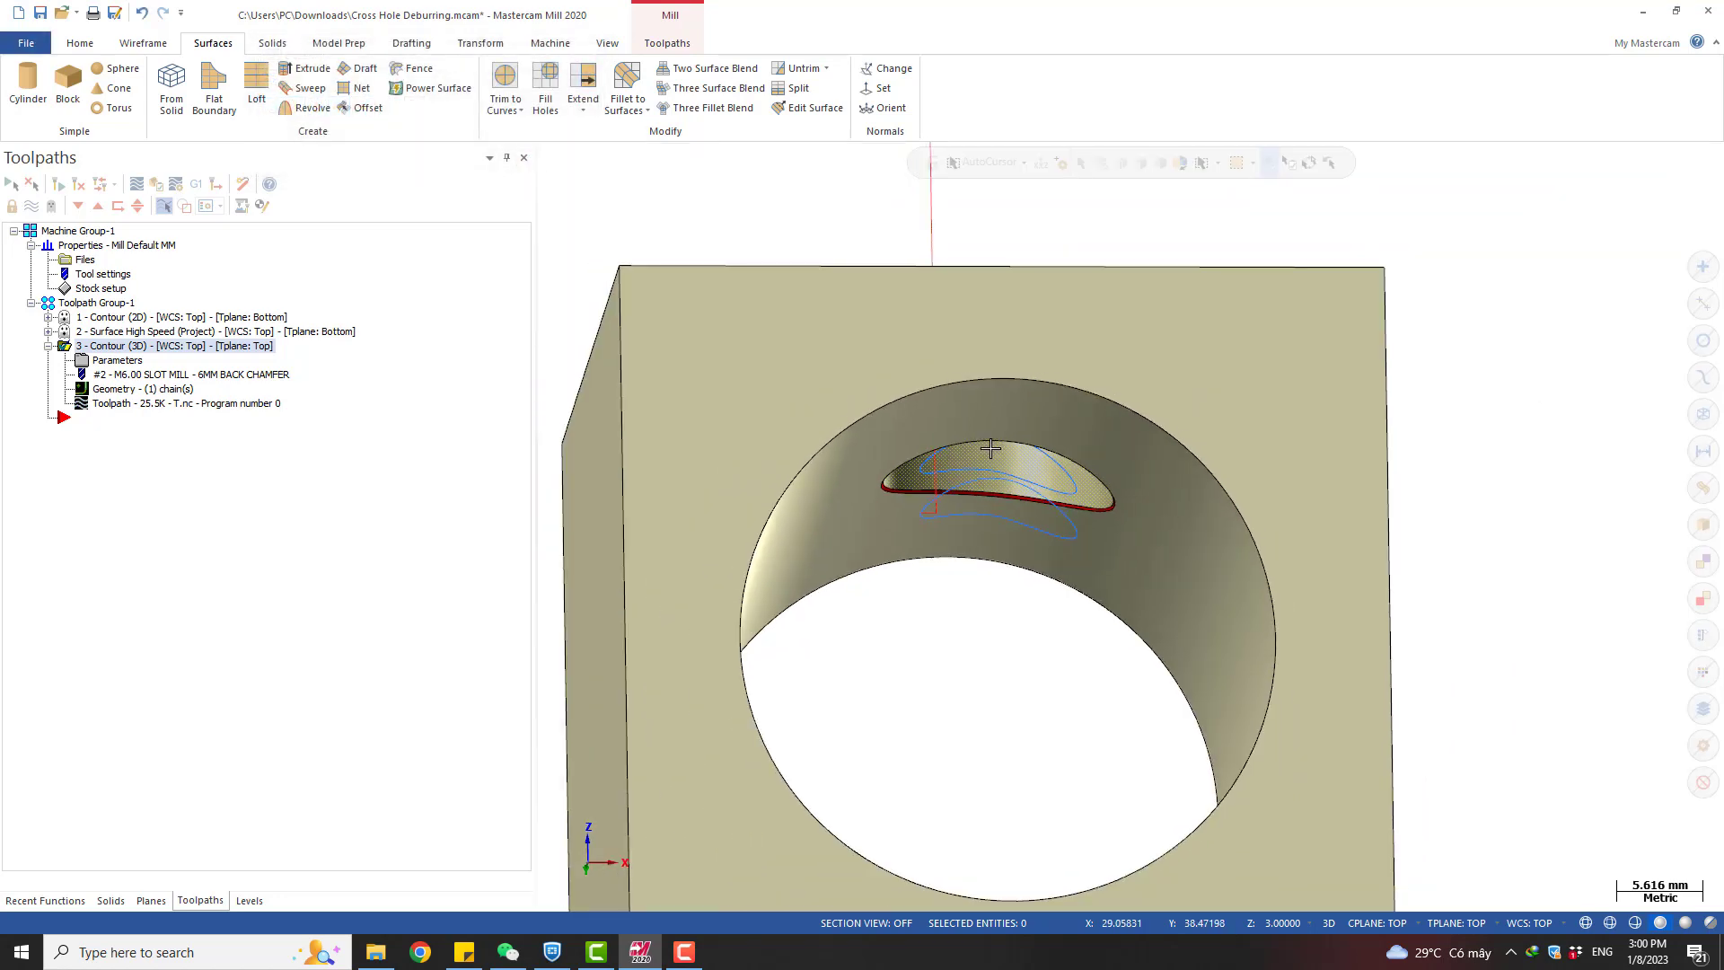
Examine the chamfered lower edge of the cross hole and its projected curve inside the large bore from several angles
middle_click_drag(1024, 370, 1033, 359)
scroll(1032, 379, "down", 4)
scroll(1038, 370, "up", 5)
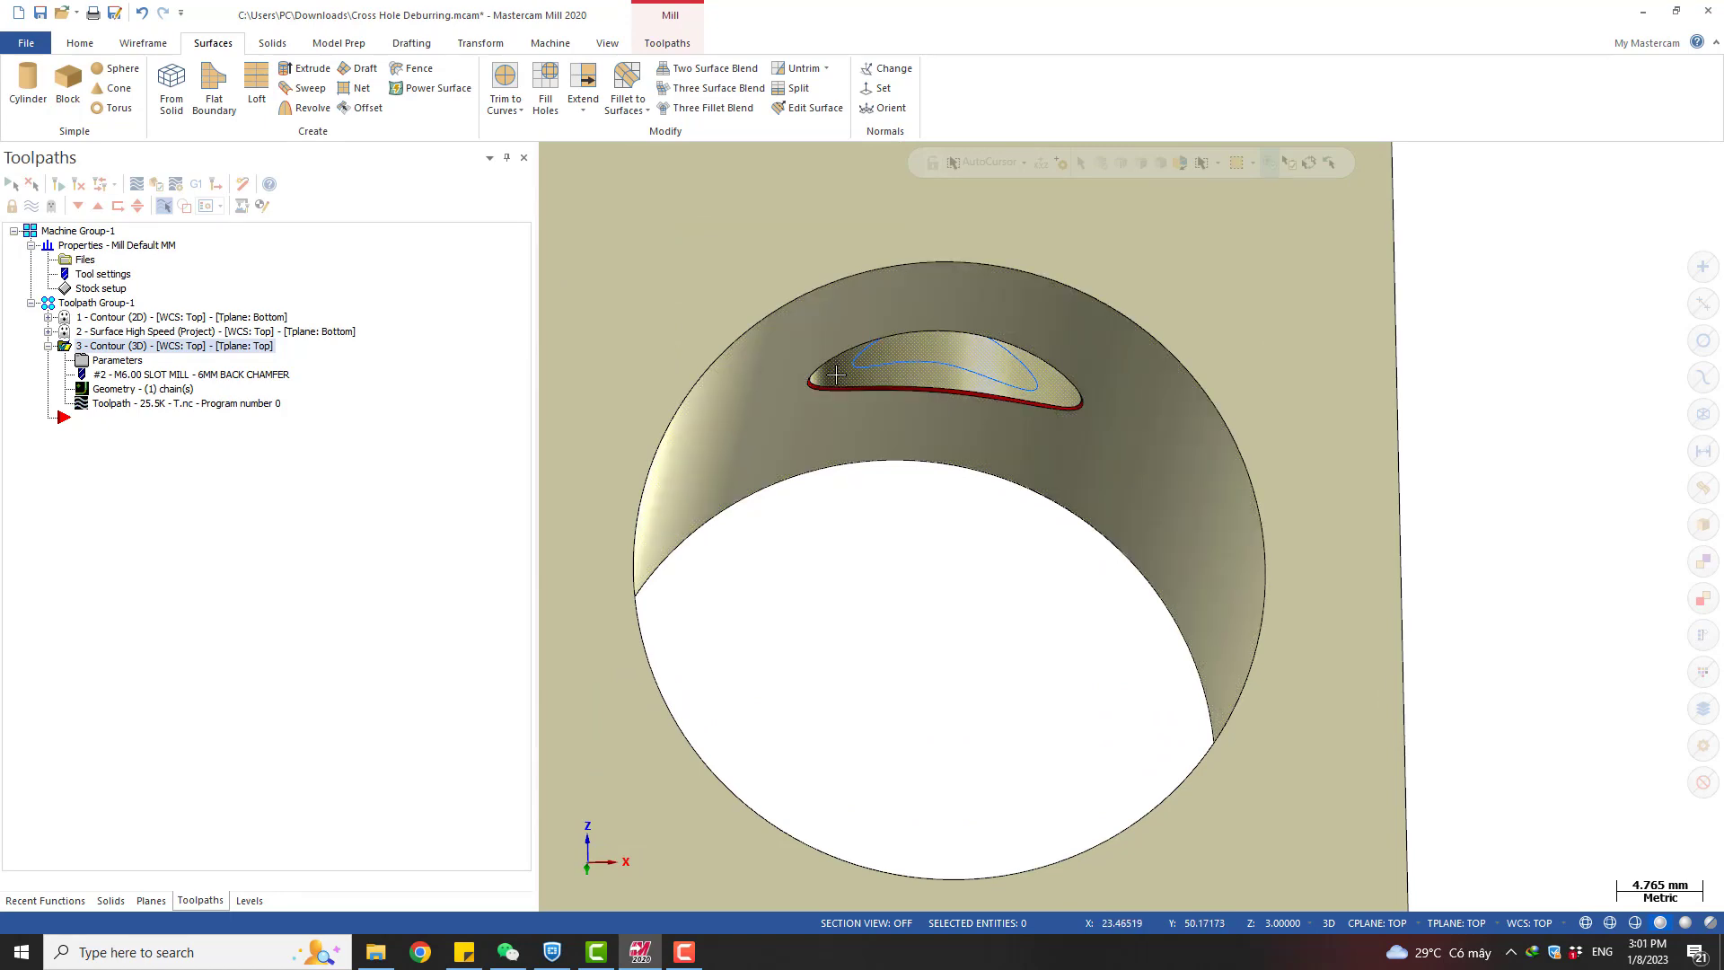
middle_click_drag(836, 374, 730, 437)
scroll(763, 417, "down", 3)
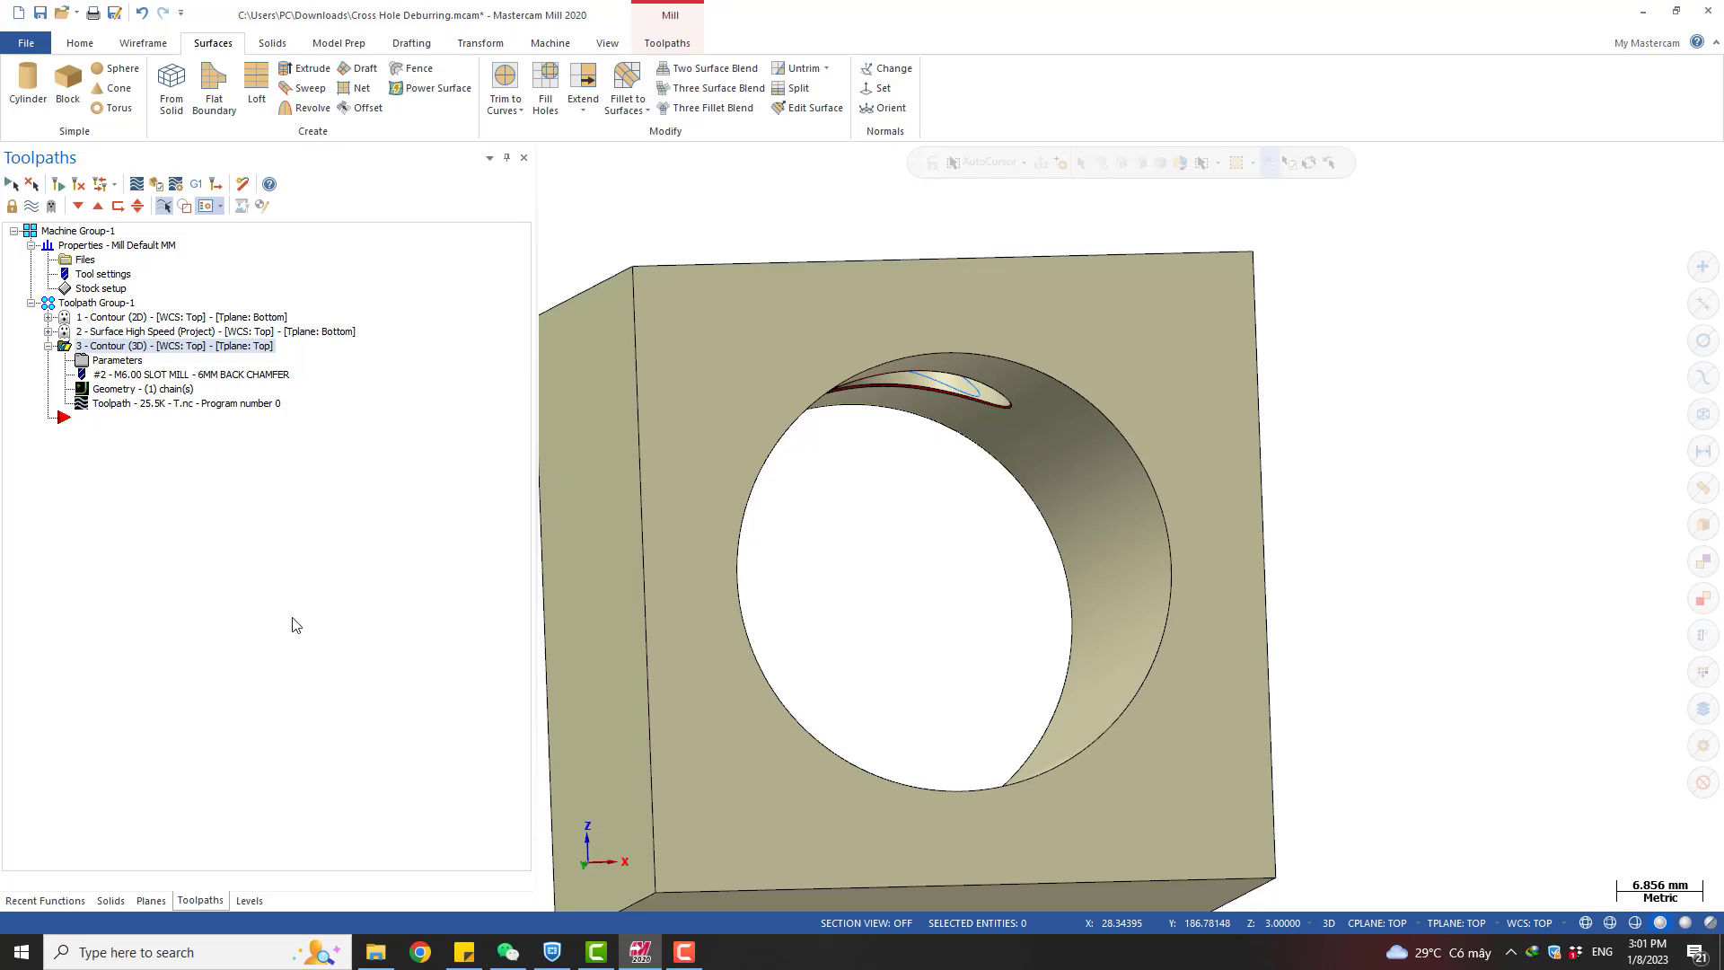
scroll(1008, 348, "up", 1)
middle_click_drag(1008, 349, 1059, 470)
scroll(1059, 470, "up", 1)
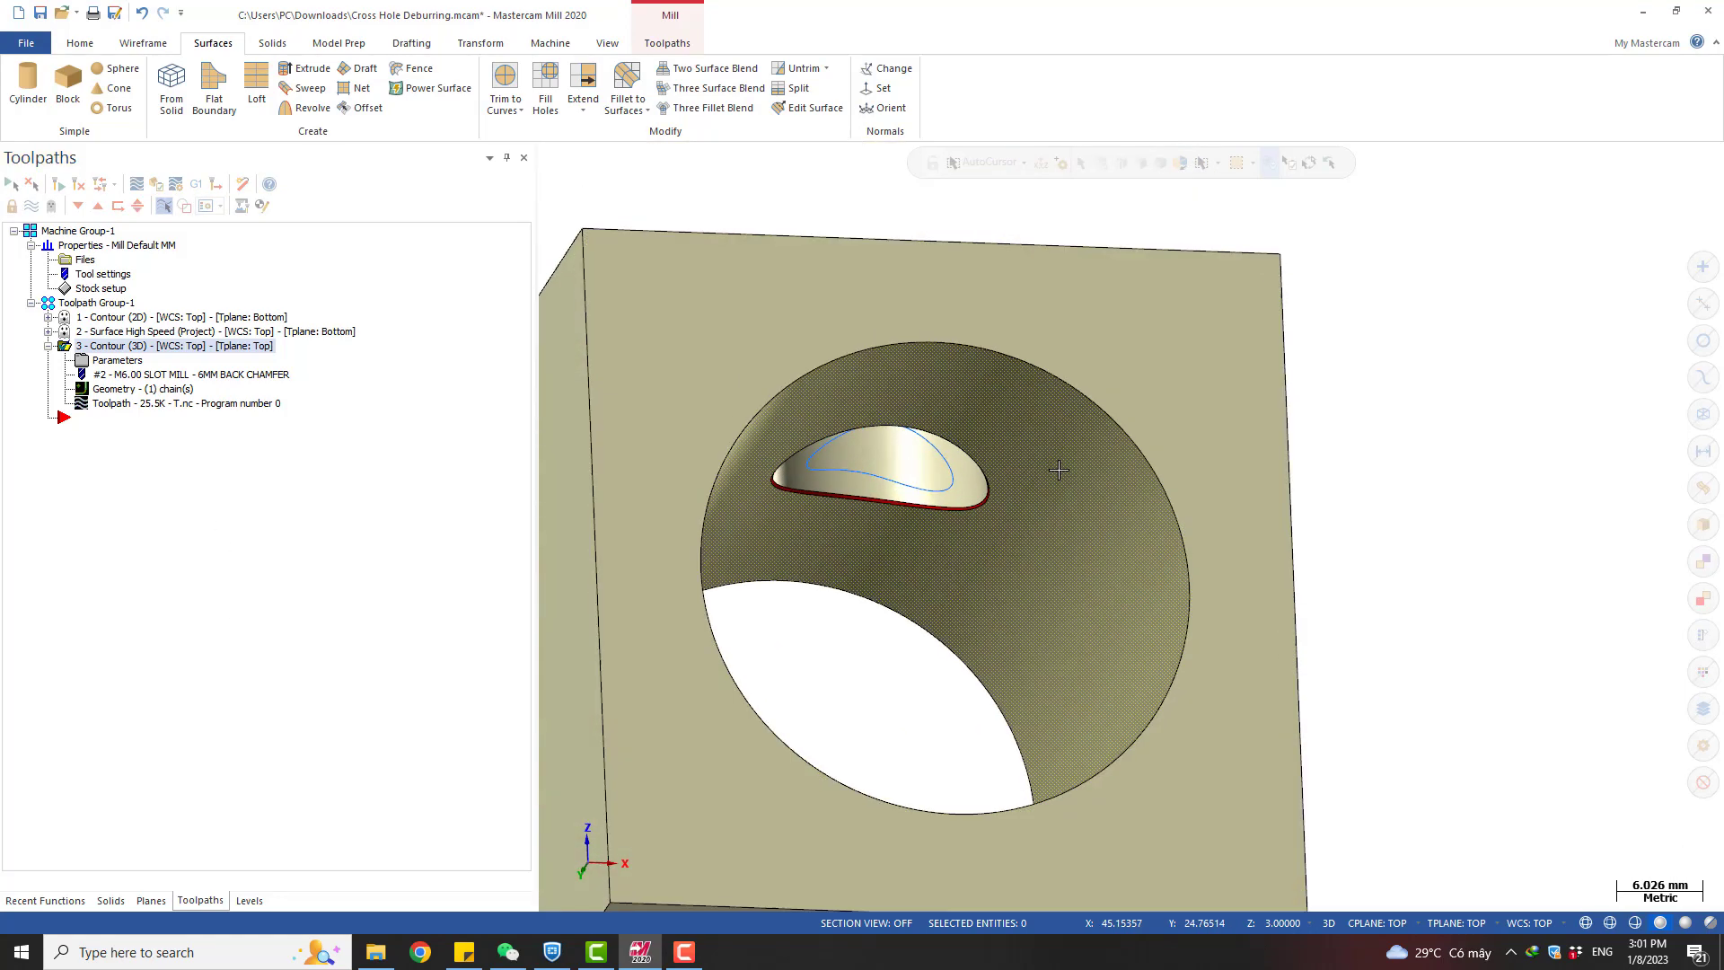
scroll(1059, 469, "up", 2)
scroll(889, 488, "down", 1)
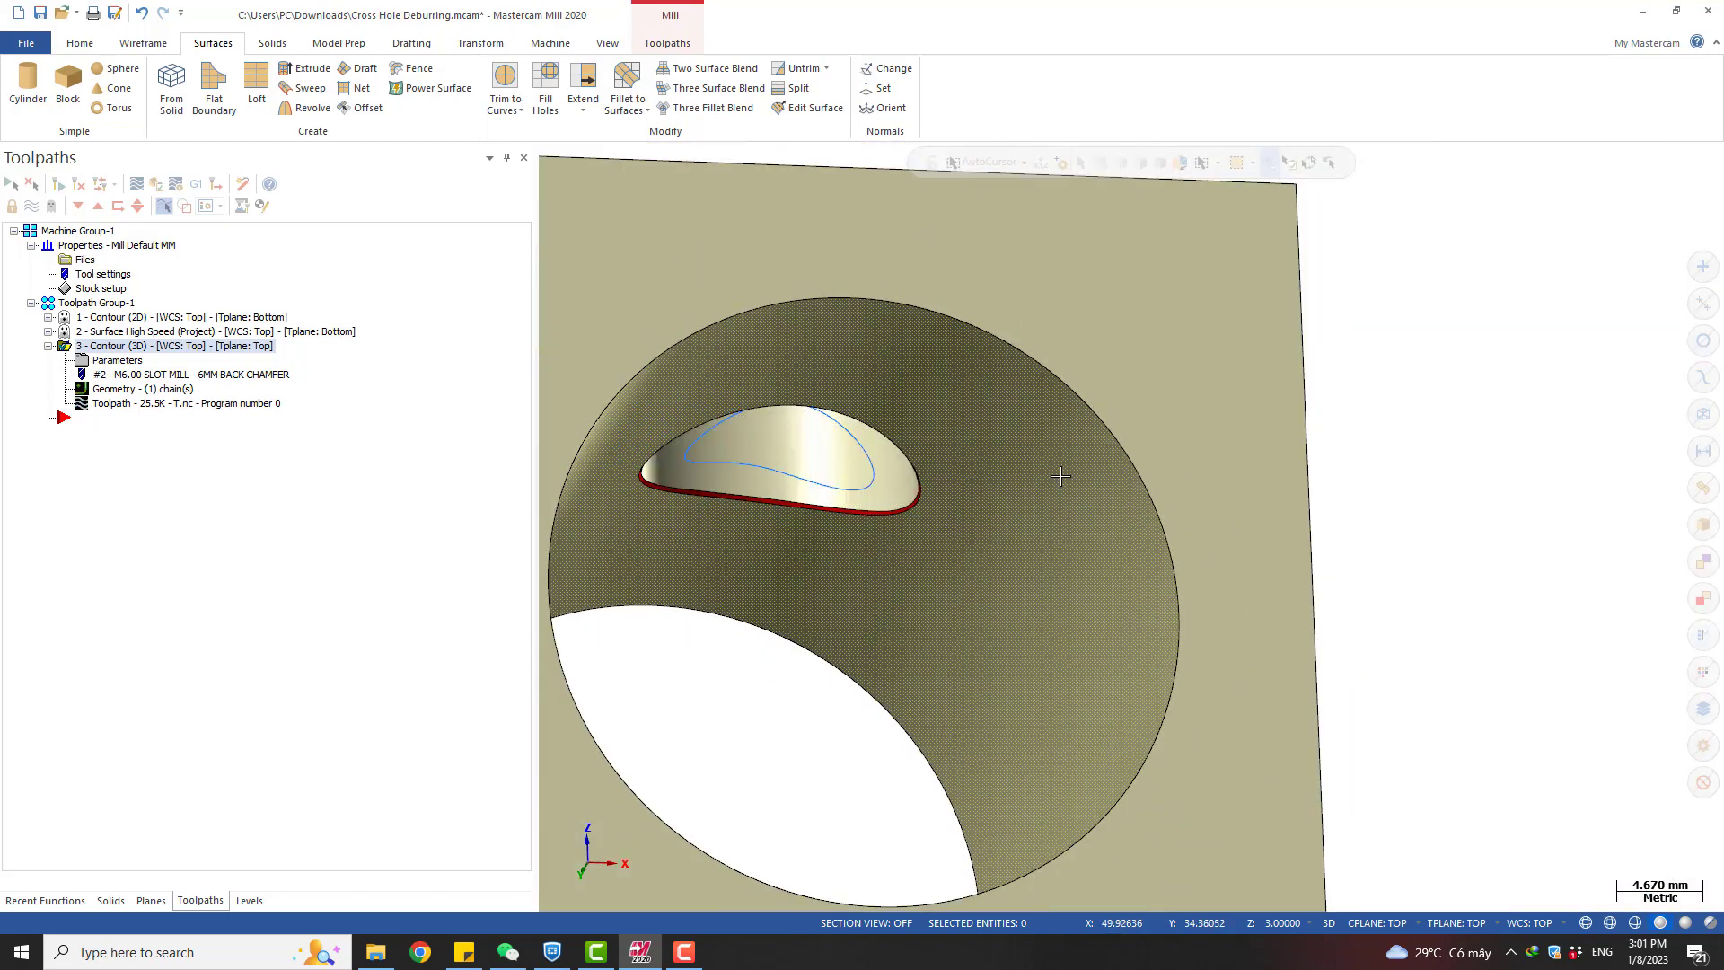
scroll(1061, 475, "down", 4)
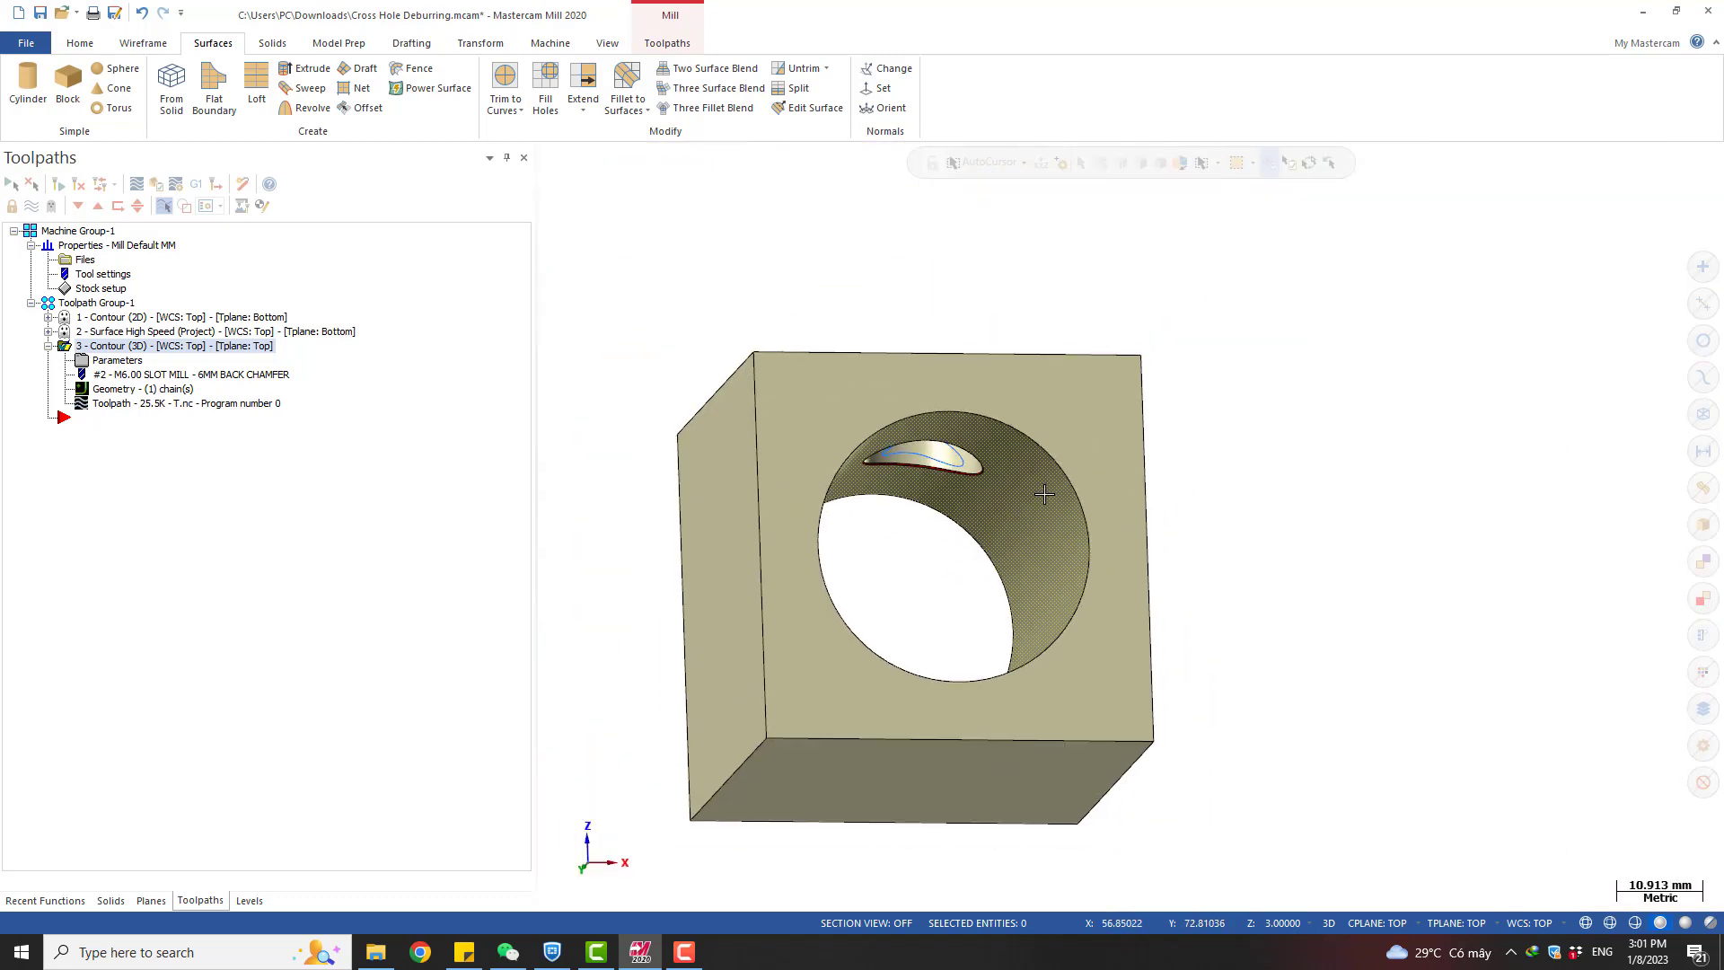
scroll(1029, 480, "up", 2)
middle_click_drag(1029, 479, 984, 451)
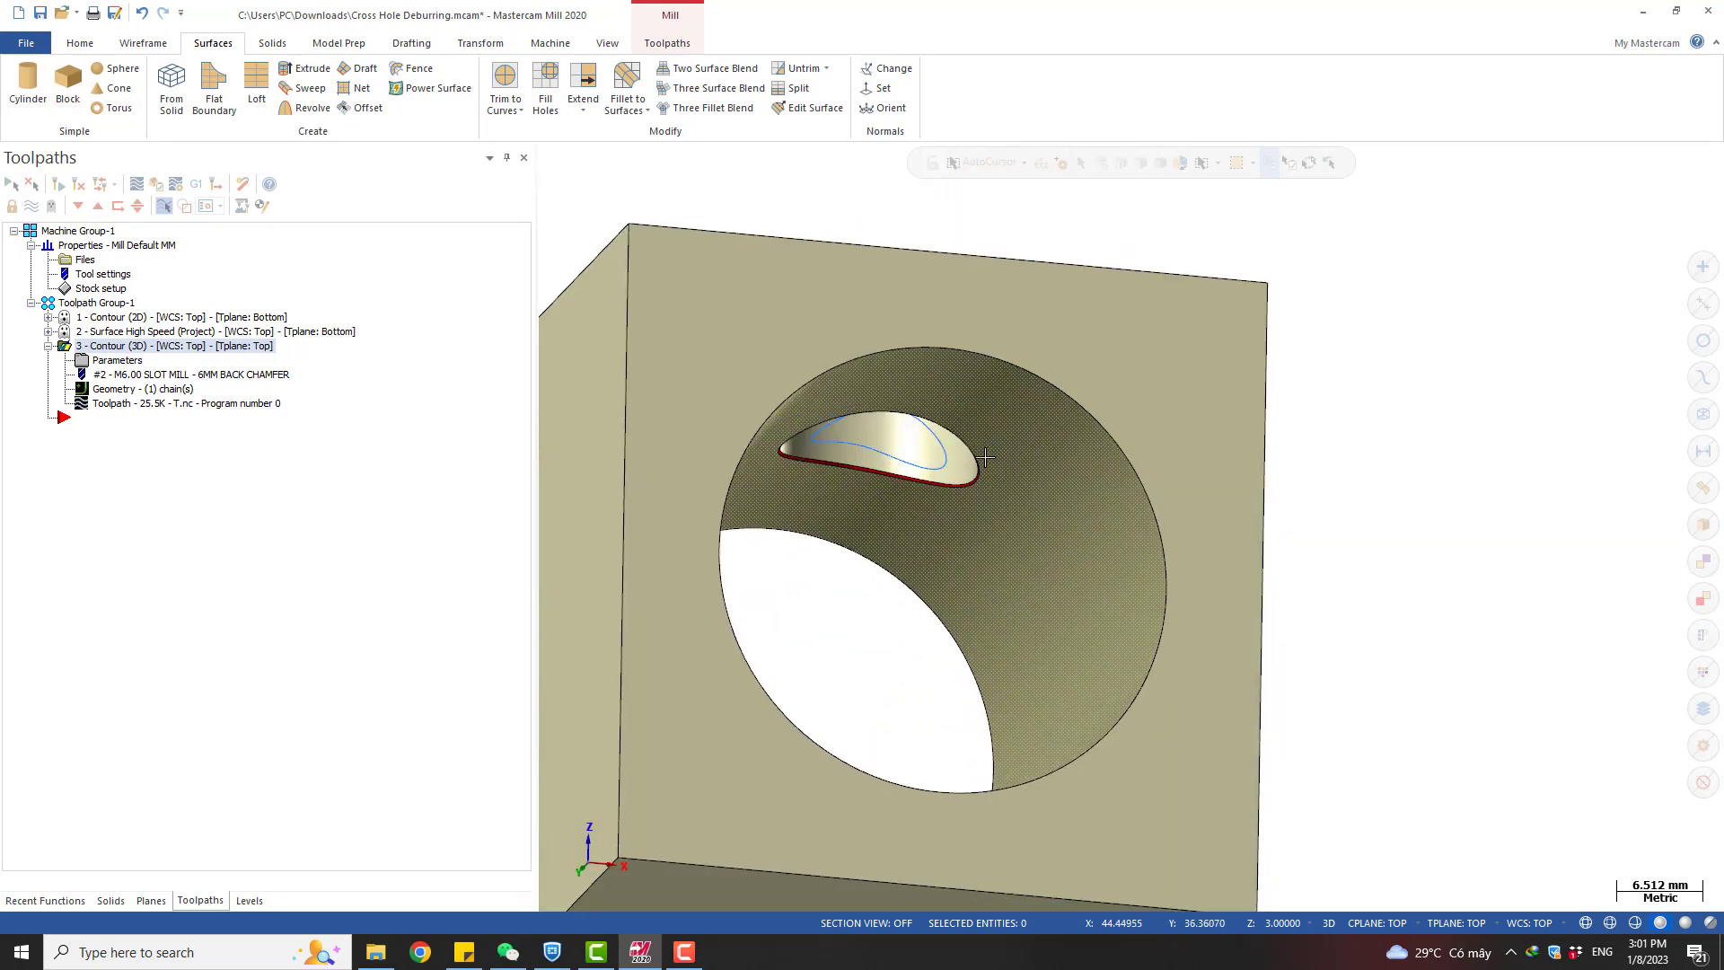
scroll(986, 458, "up", 2)
Start a solid extrude with the wireframe circle on the block's underside as its 3D chain
left_click(338, 44)
key("alt+s")
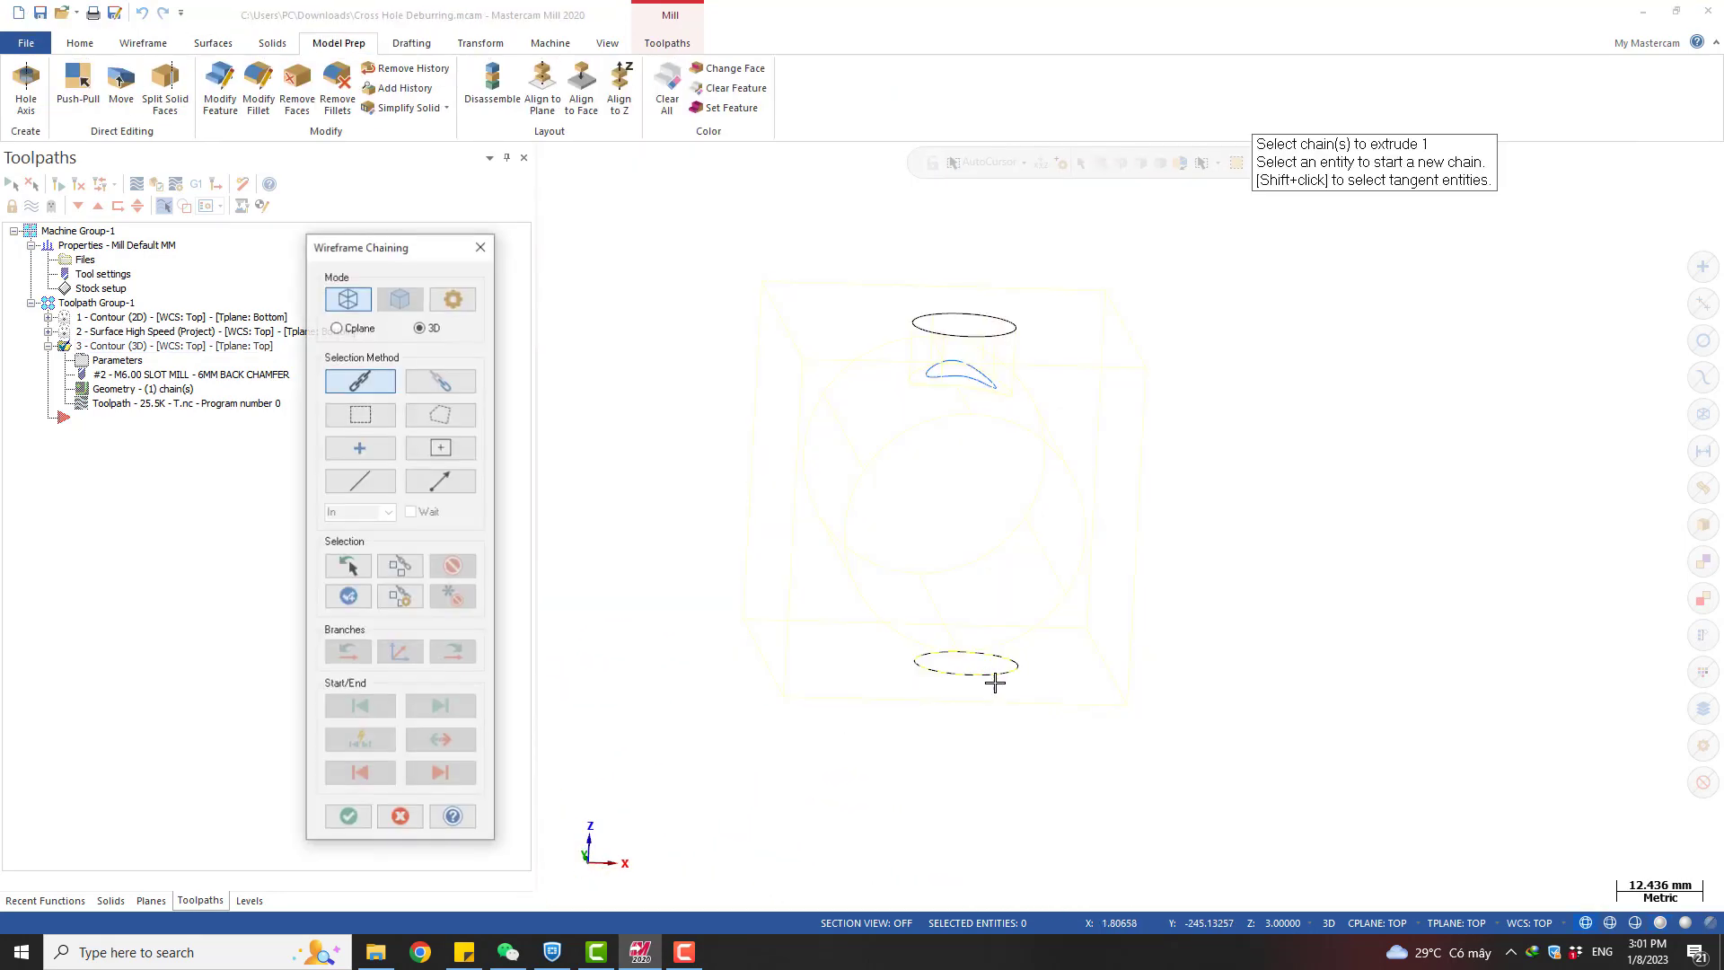
left_click(994, 673)
key("alt+s")
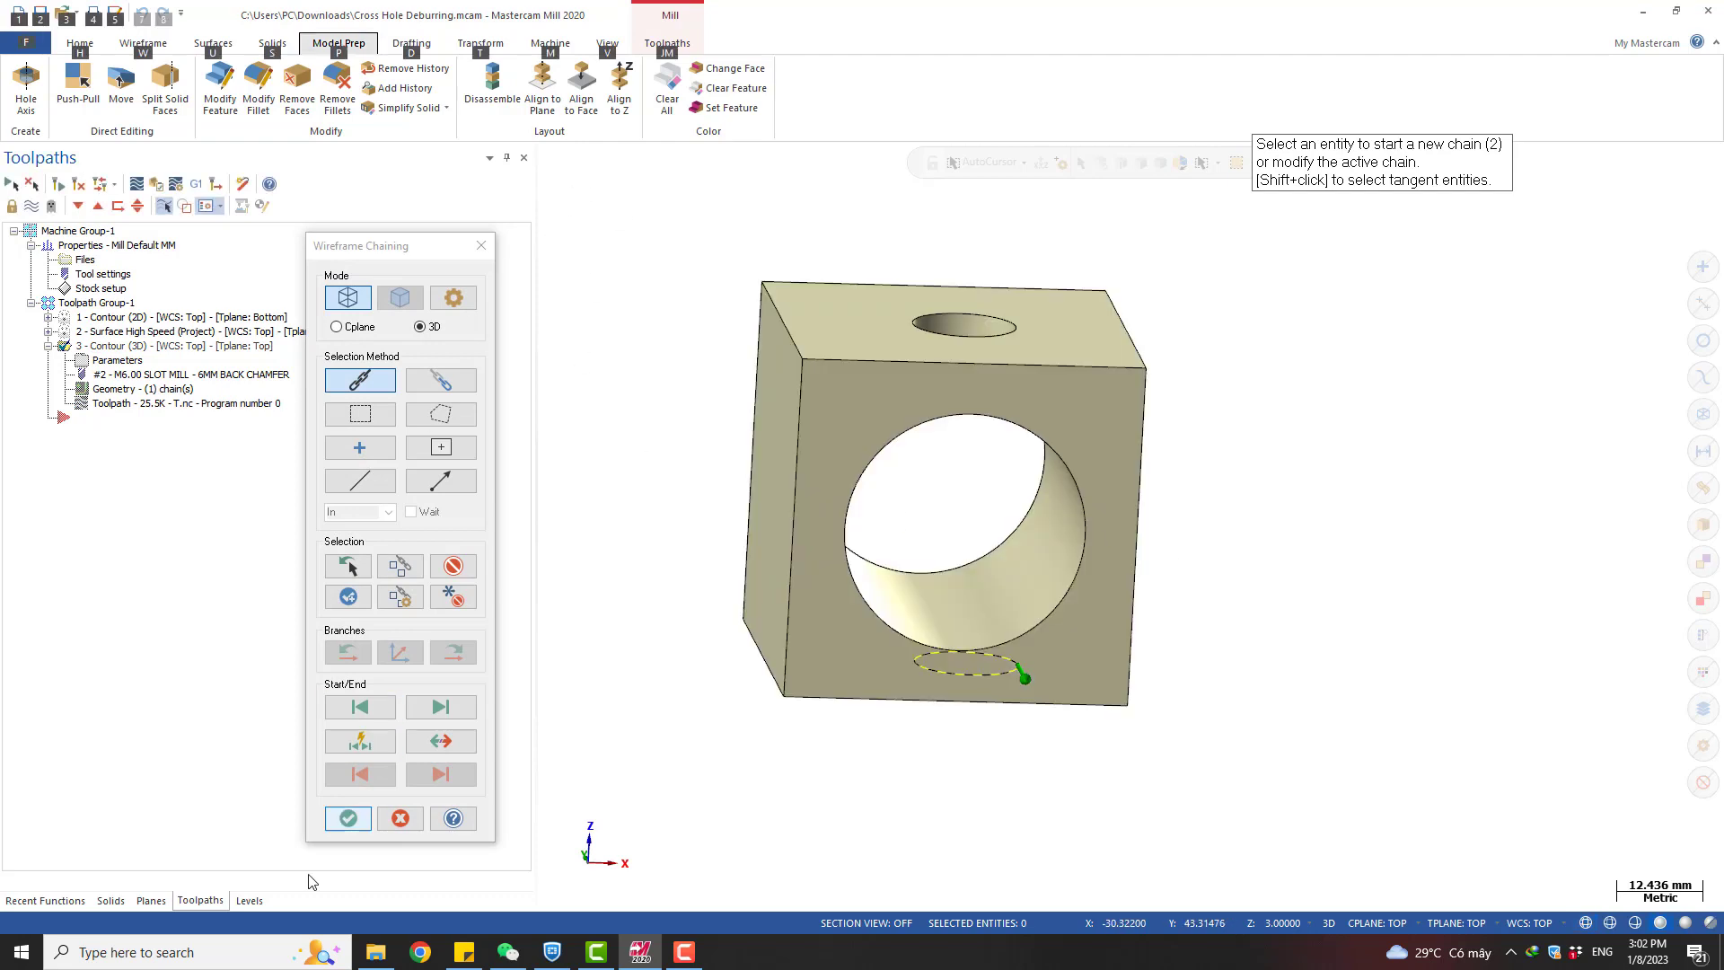
left_click(349, 818)
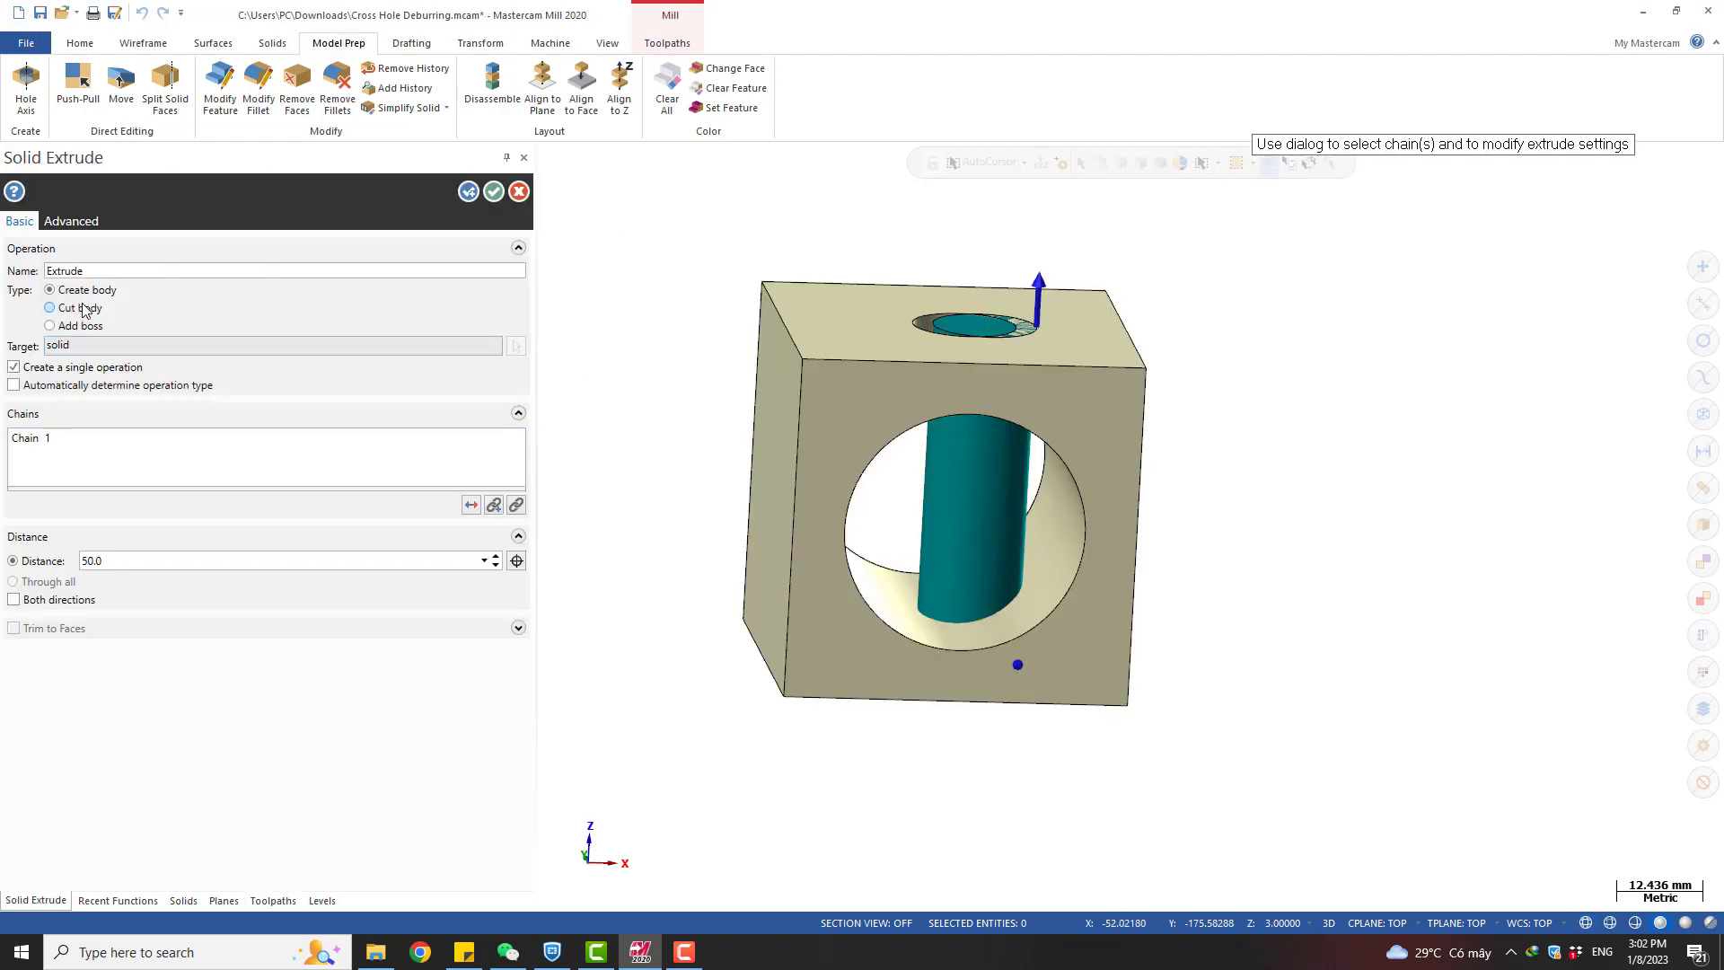
Cut the body with the extrude up to a picked destination point, a distance of 25 mm, and accept it
left_click(81, 310)
left_click(517, 560)
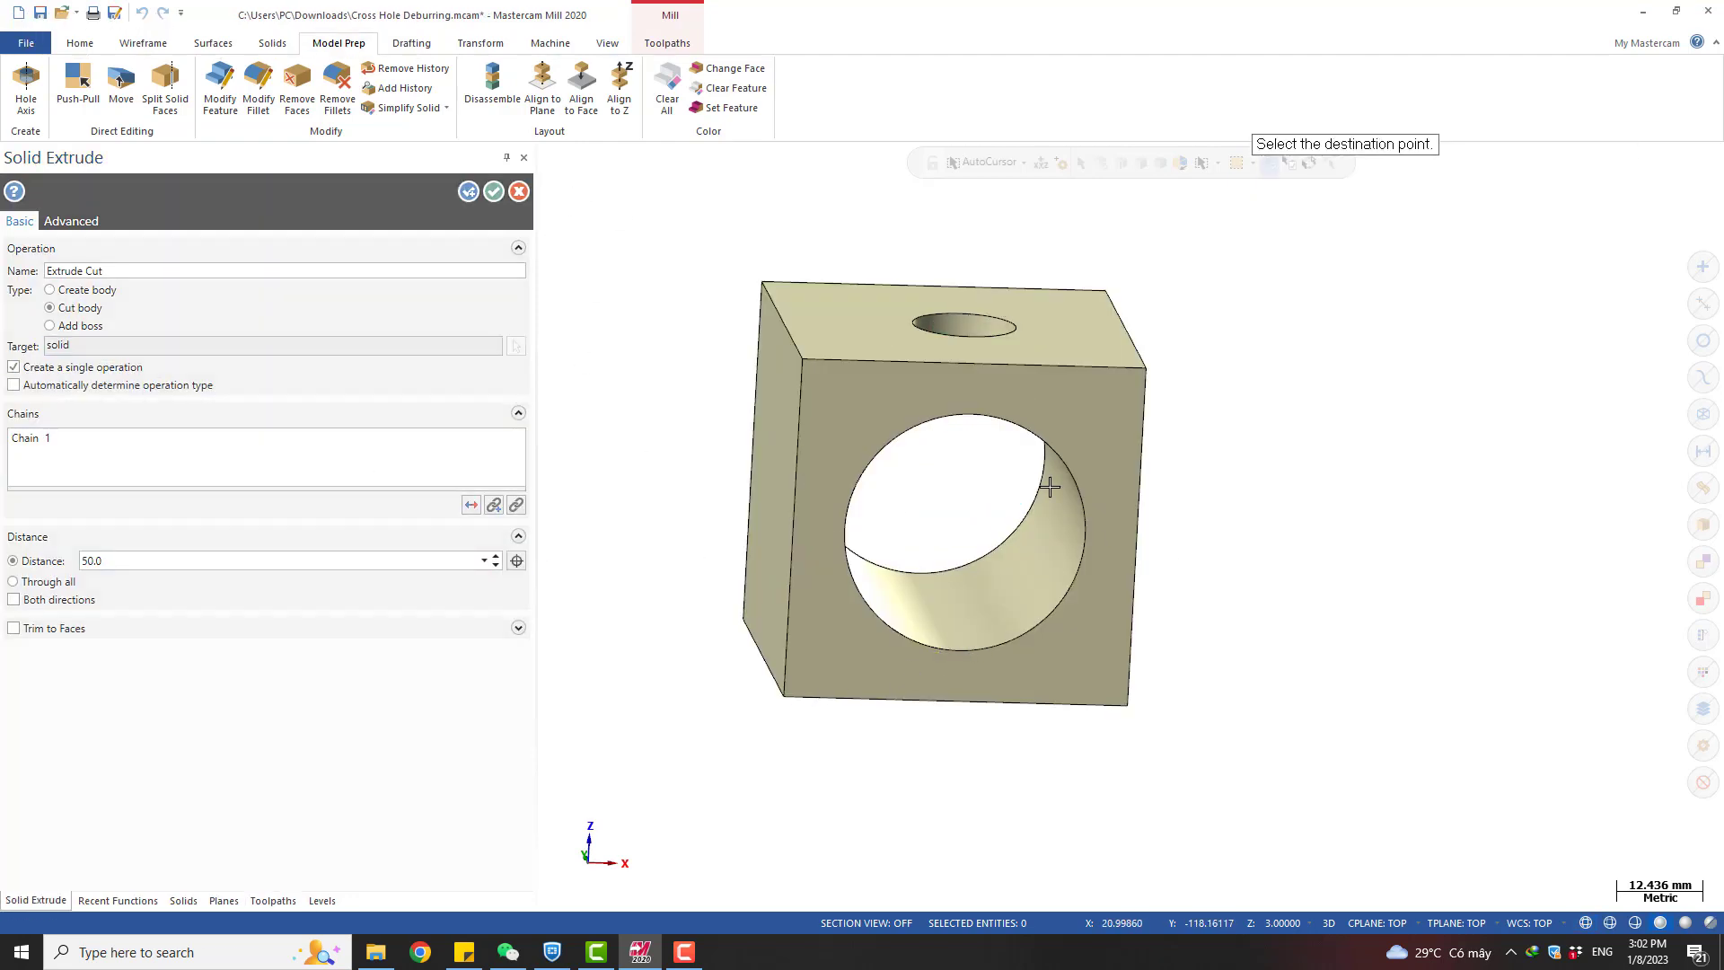
left_click(1075, 477)
mouse_move(1103, 601)
middle_mouse_down()
mouse_move(1097, 562)
mouse_move(1113, 605)
middle_mouse_up()
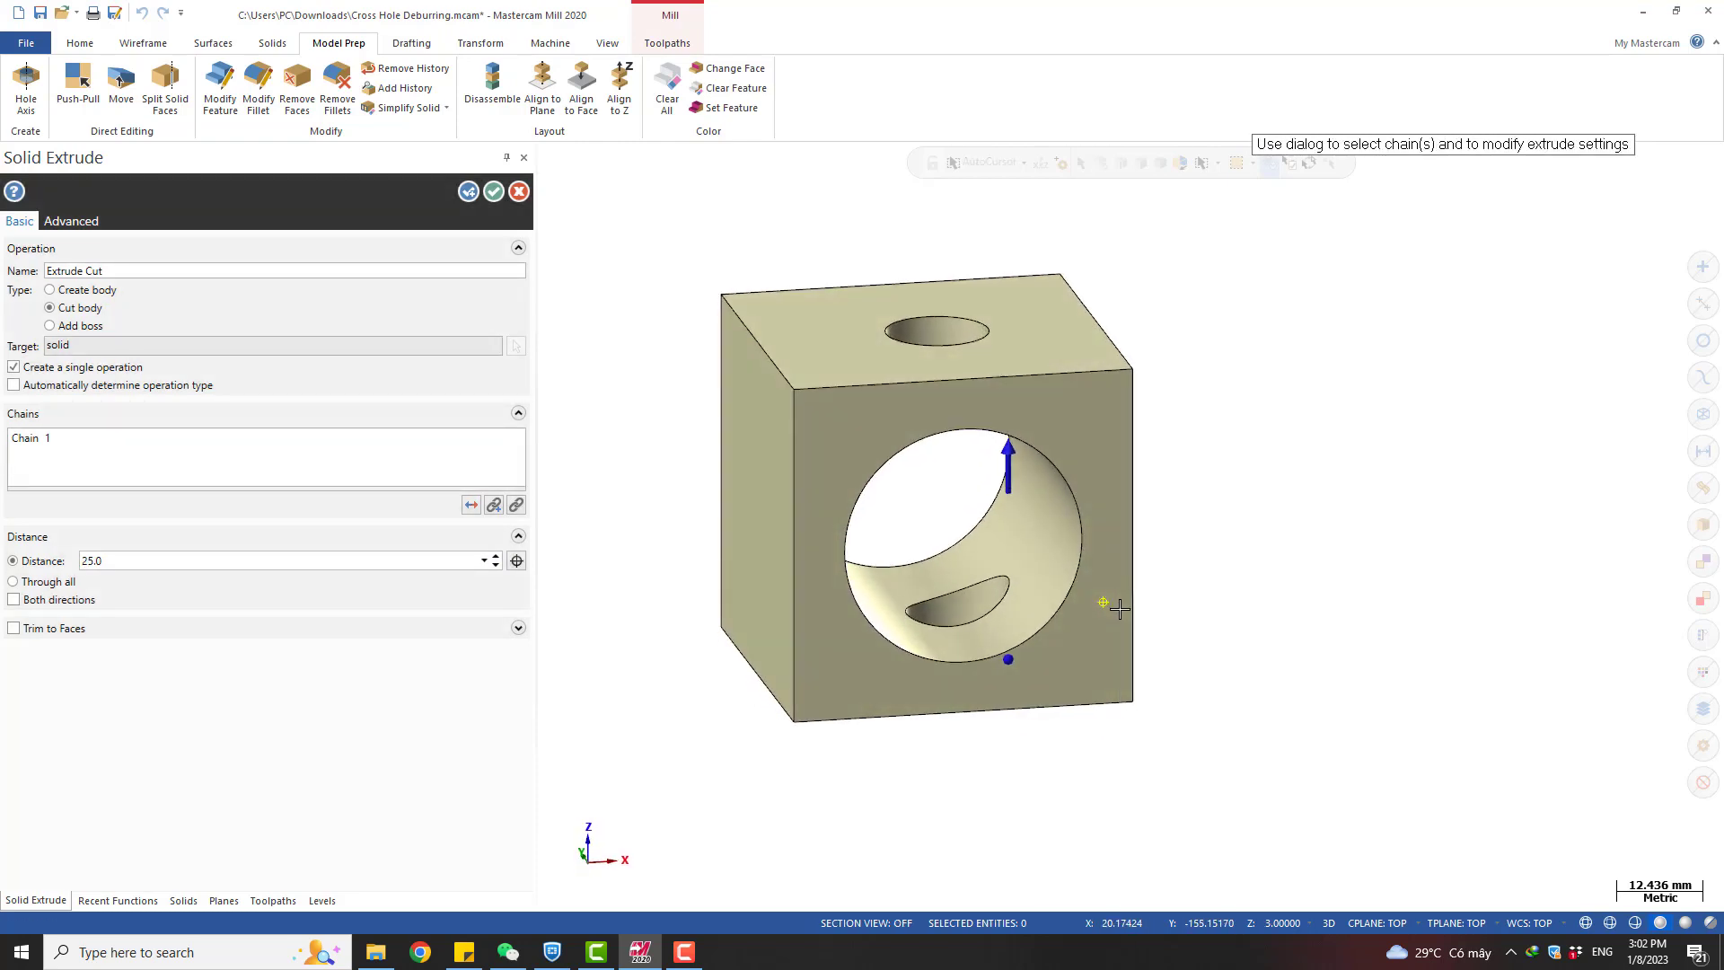
scroll(1012, 604, "up", 12)
scroll(916, 570, "down", 1)
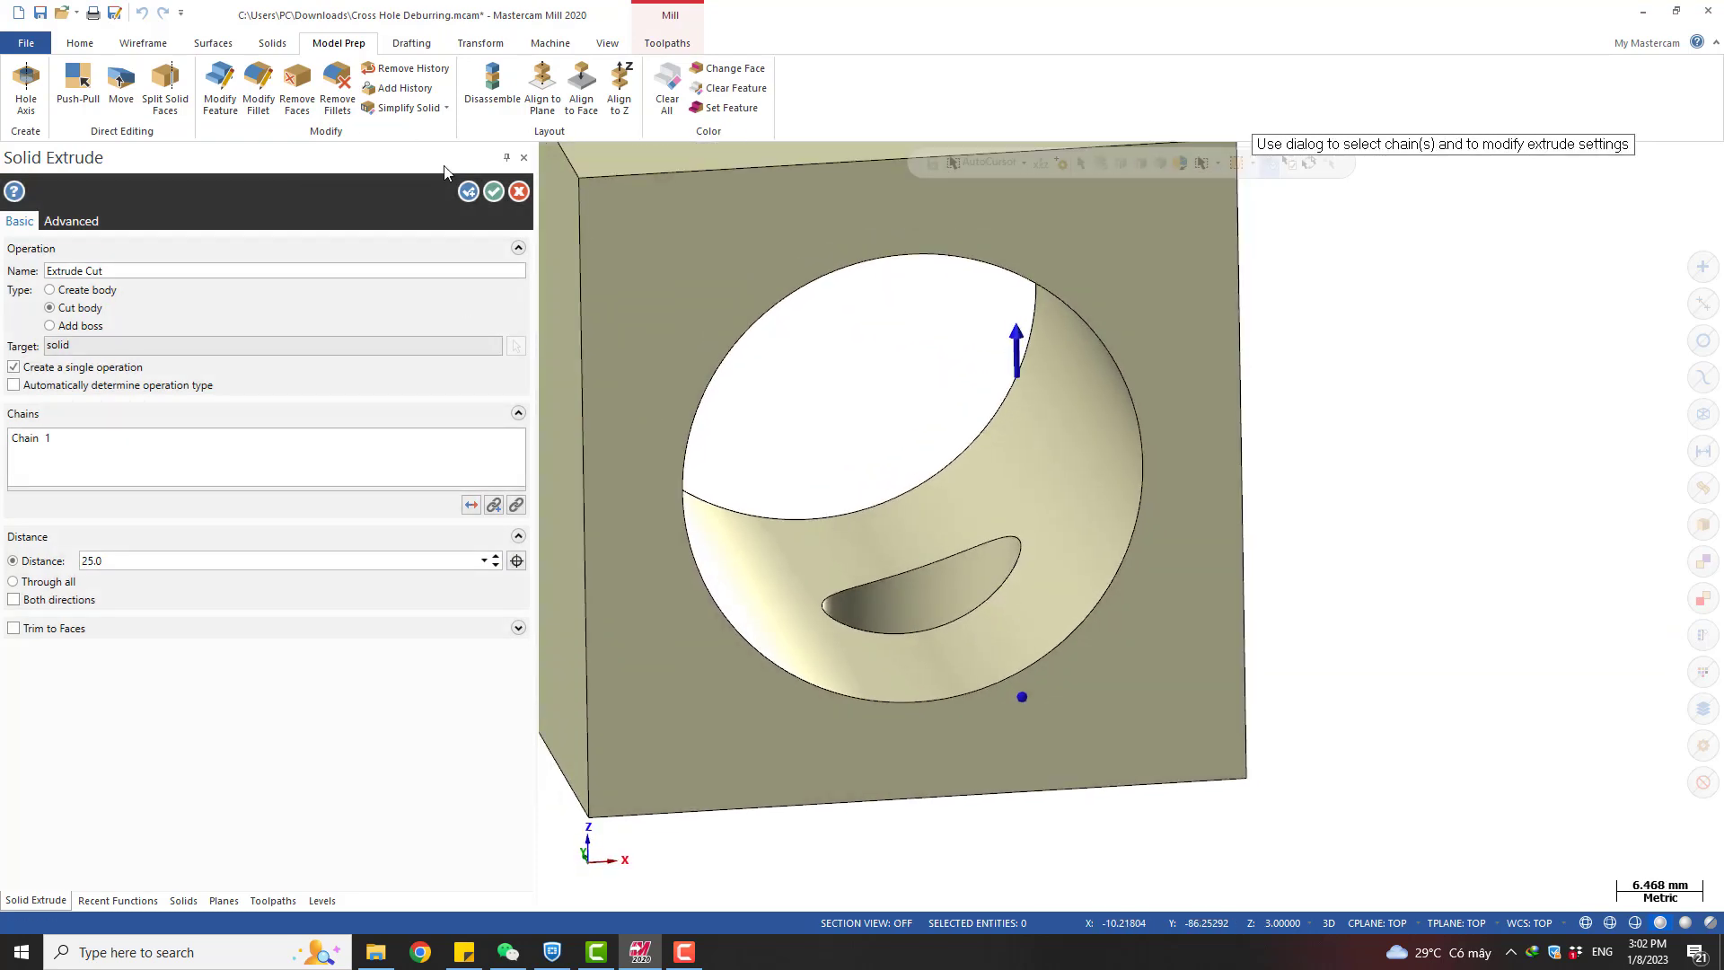
left_click(493, 196)
Examine the new hole in the block's underside and the upper cross hole from below and from the front
scroll(1016, 495, "down", 4)
middle_click_drag(1015, 492, 1010, 445)
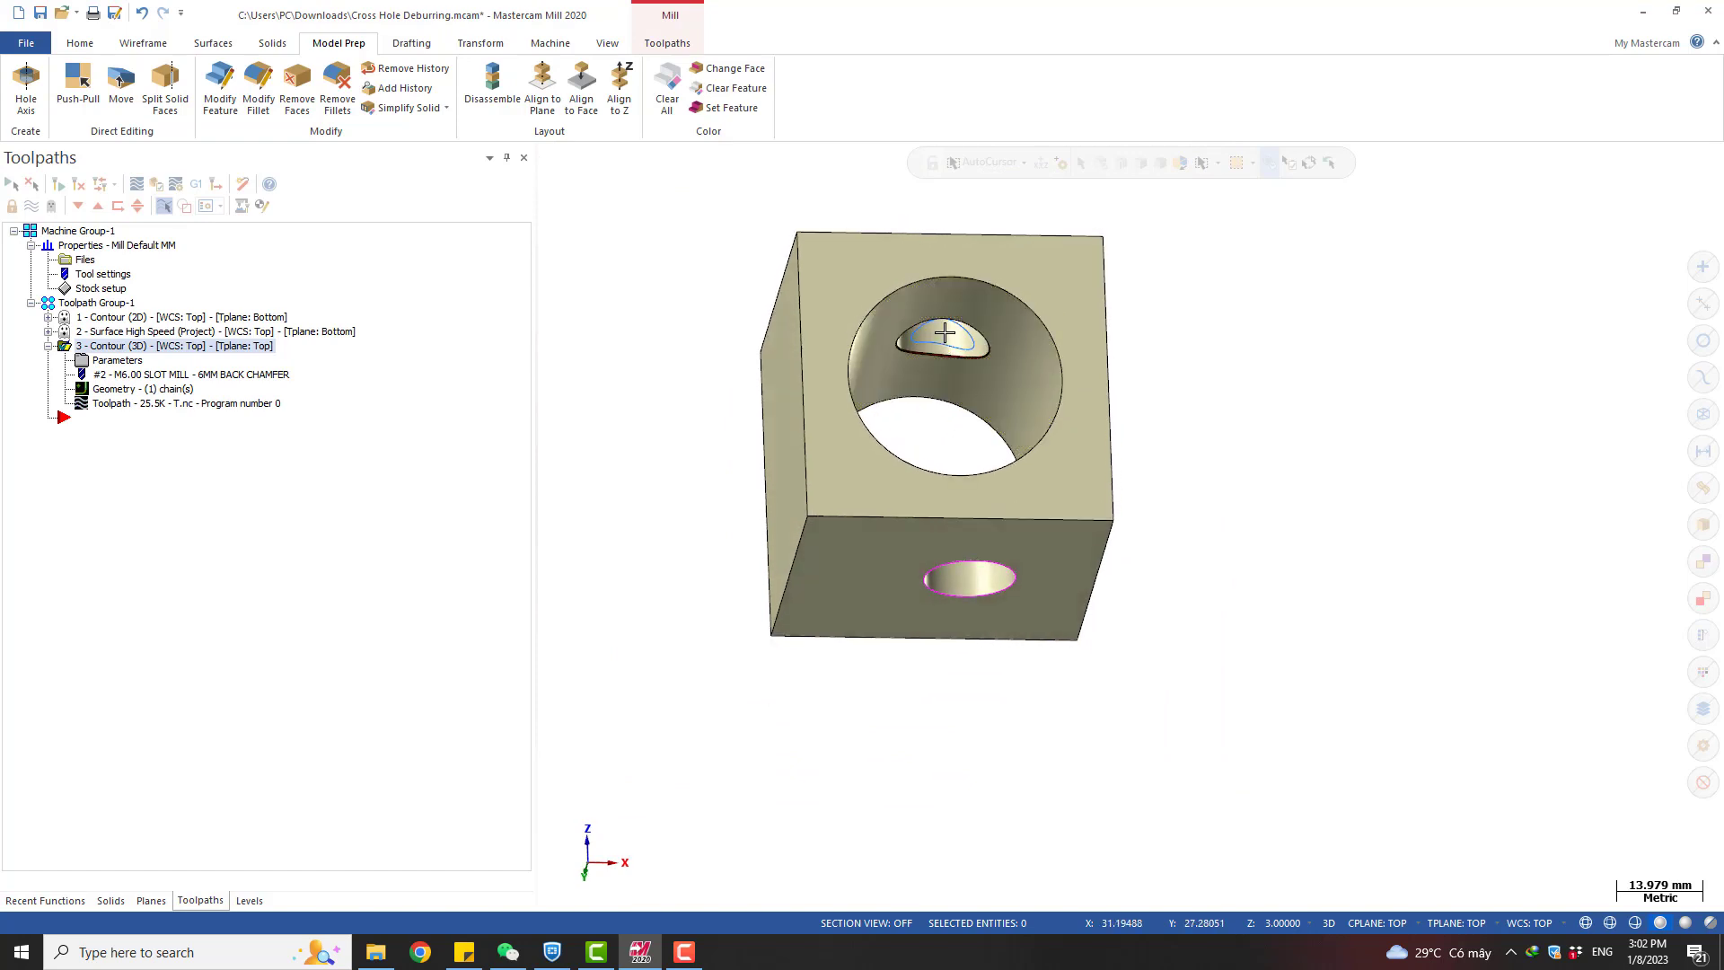
scroll(945, 333, "up", 4)
middle_click_drag(954, 314, 986, 328)
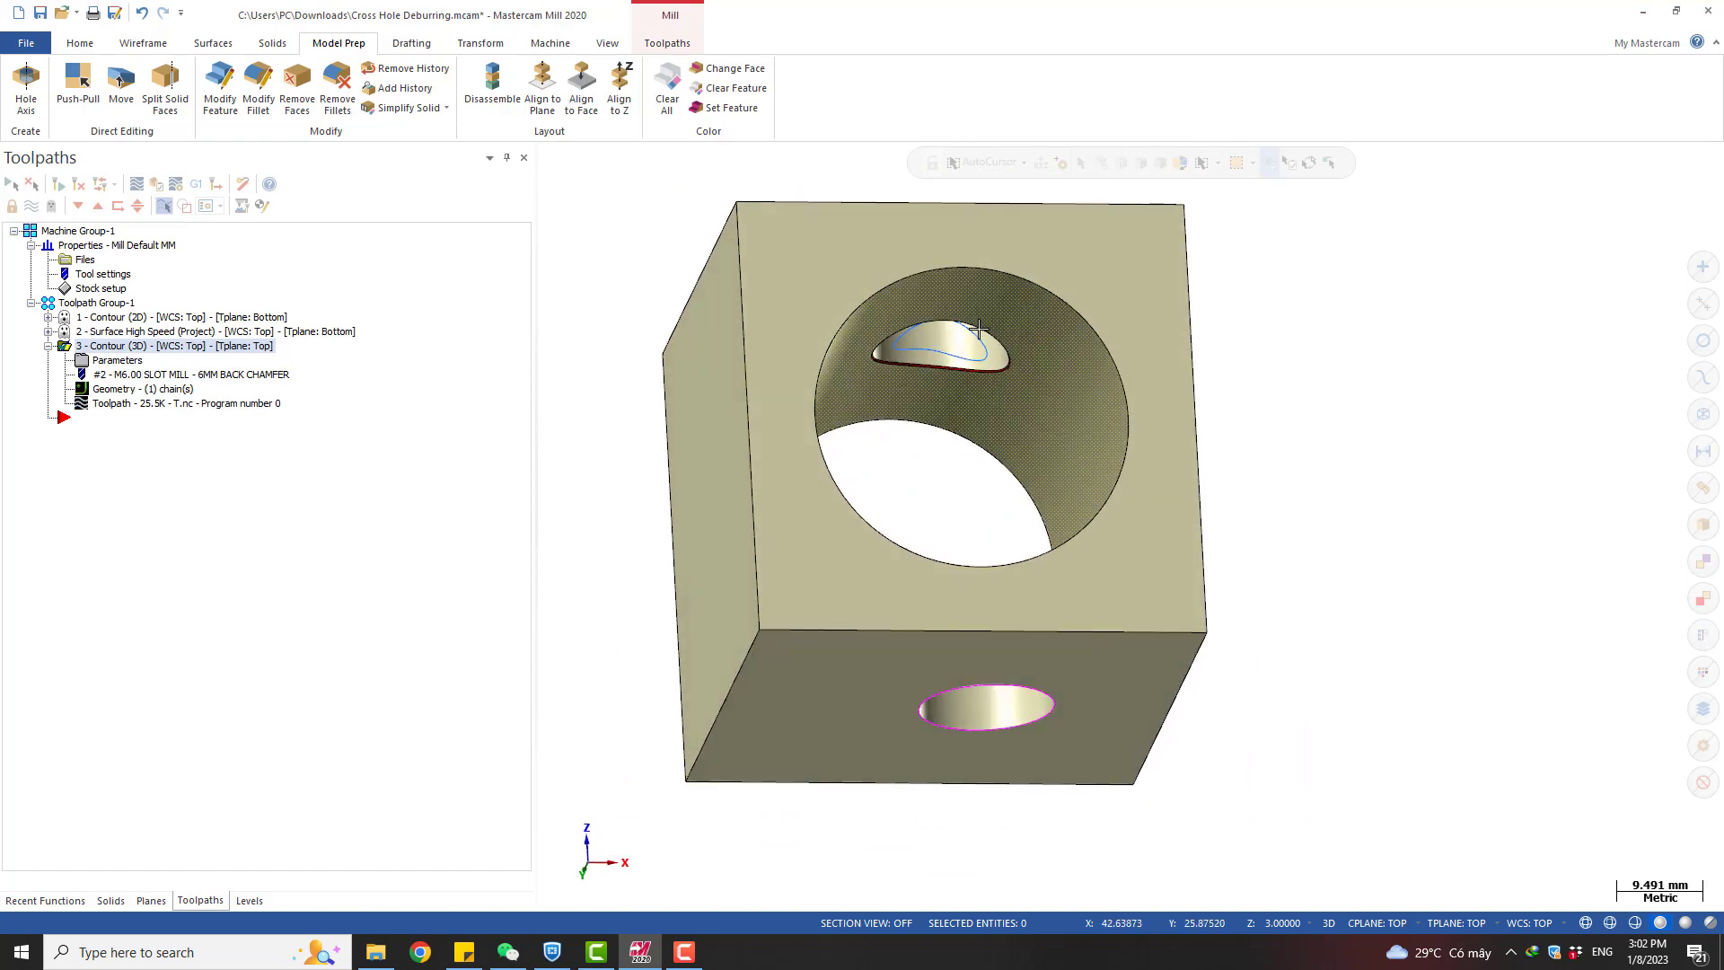
scroll(977, 330, "up", 3)
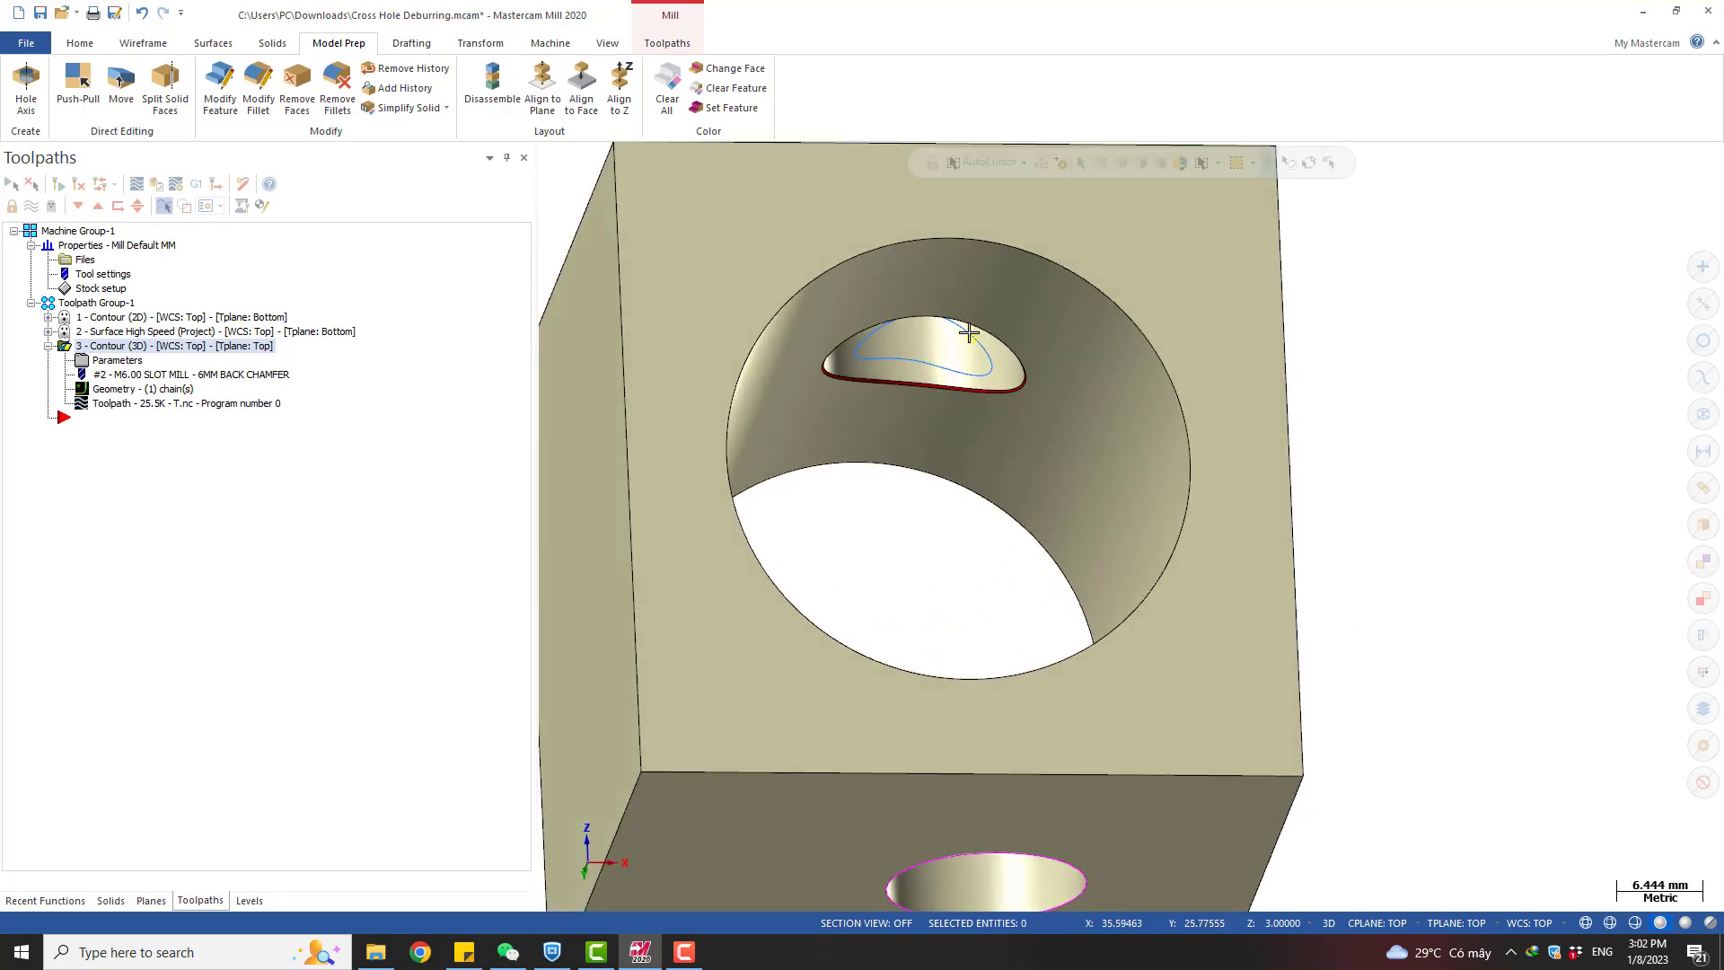
scroll(947, 343, "down", 3)
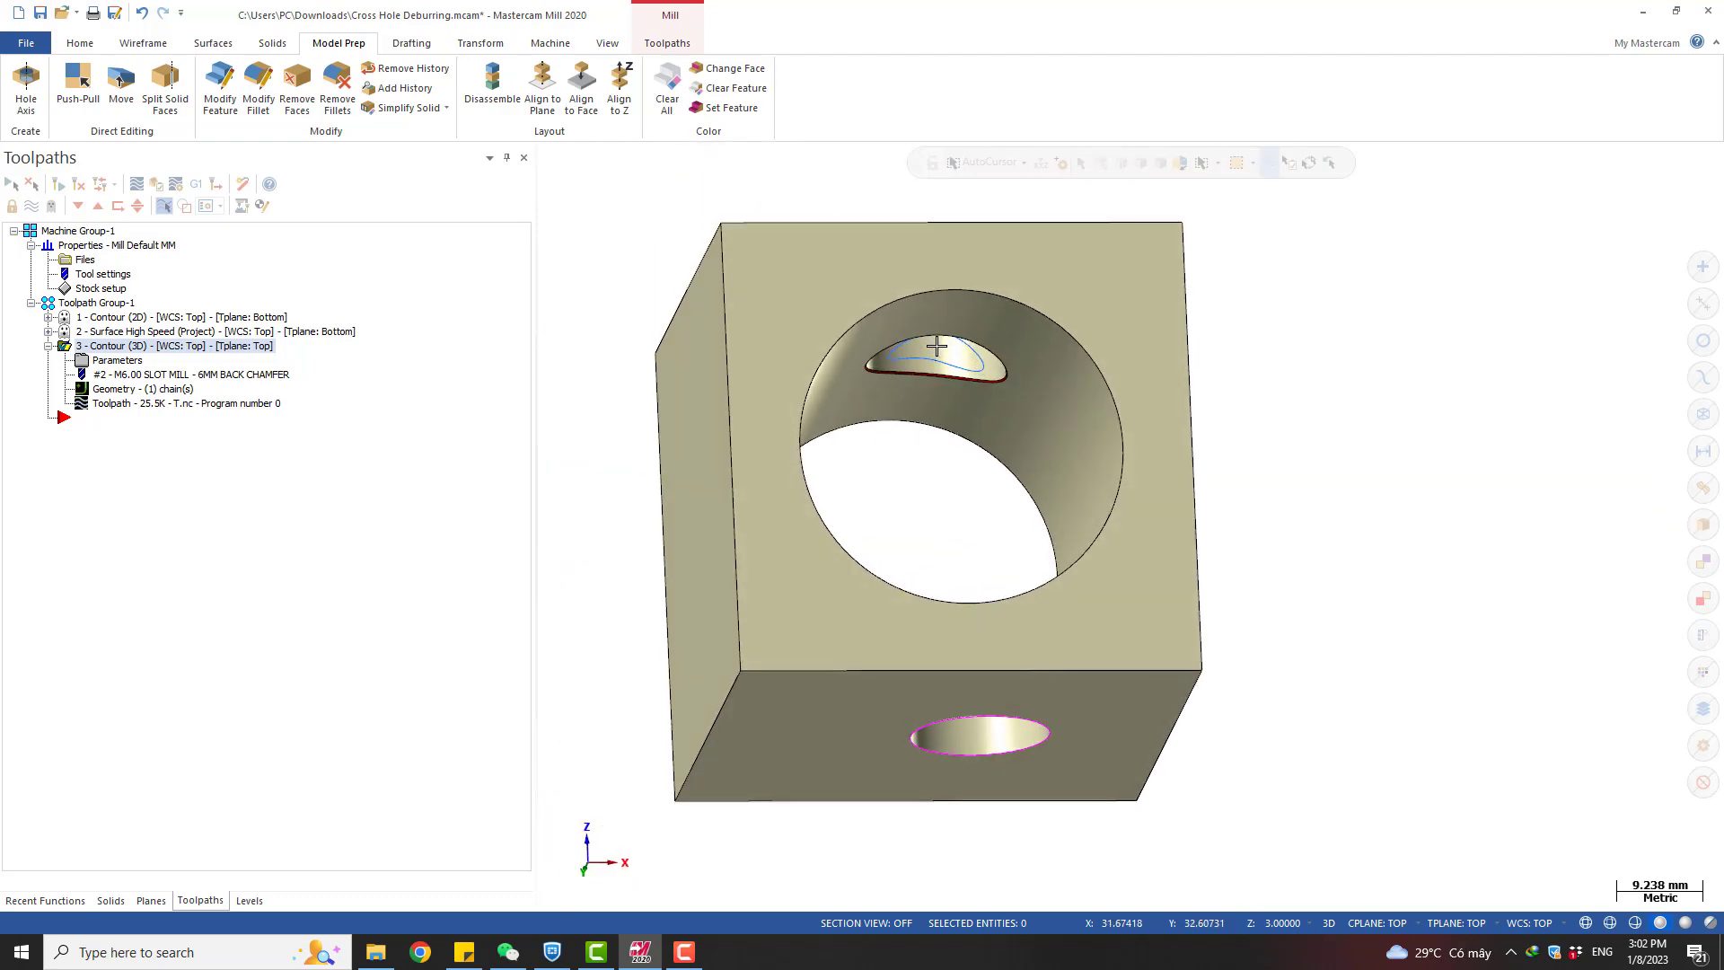
middle_click_drag(945, 357, 1031, 623)
scroll(970, 469, "down", 5)
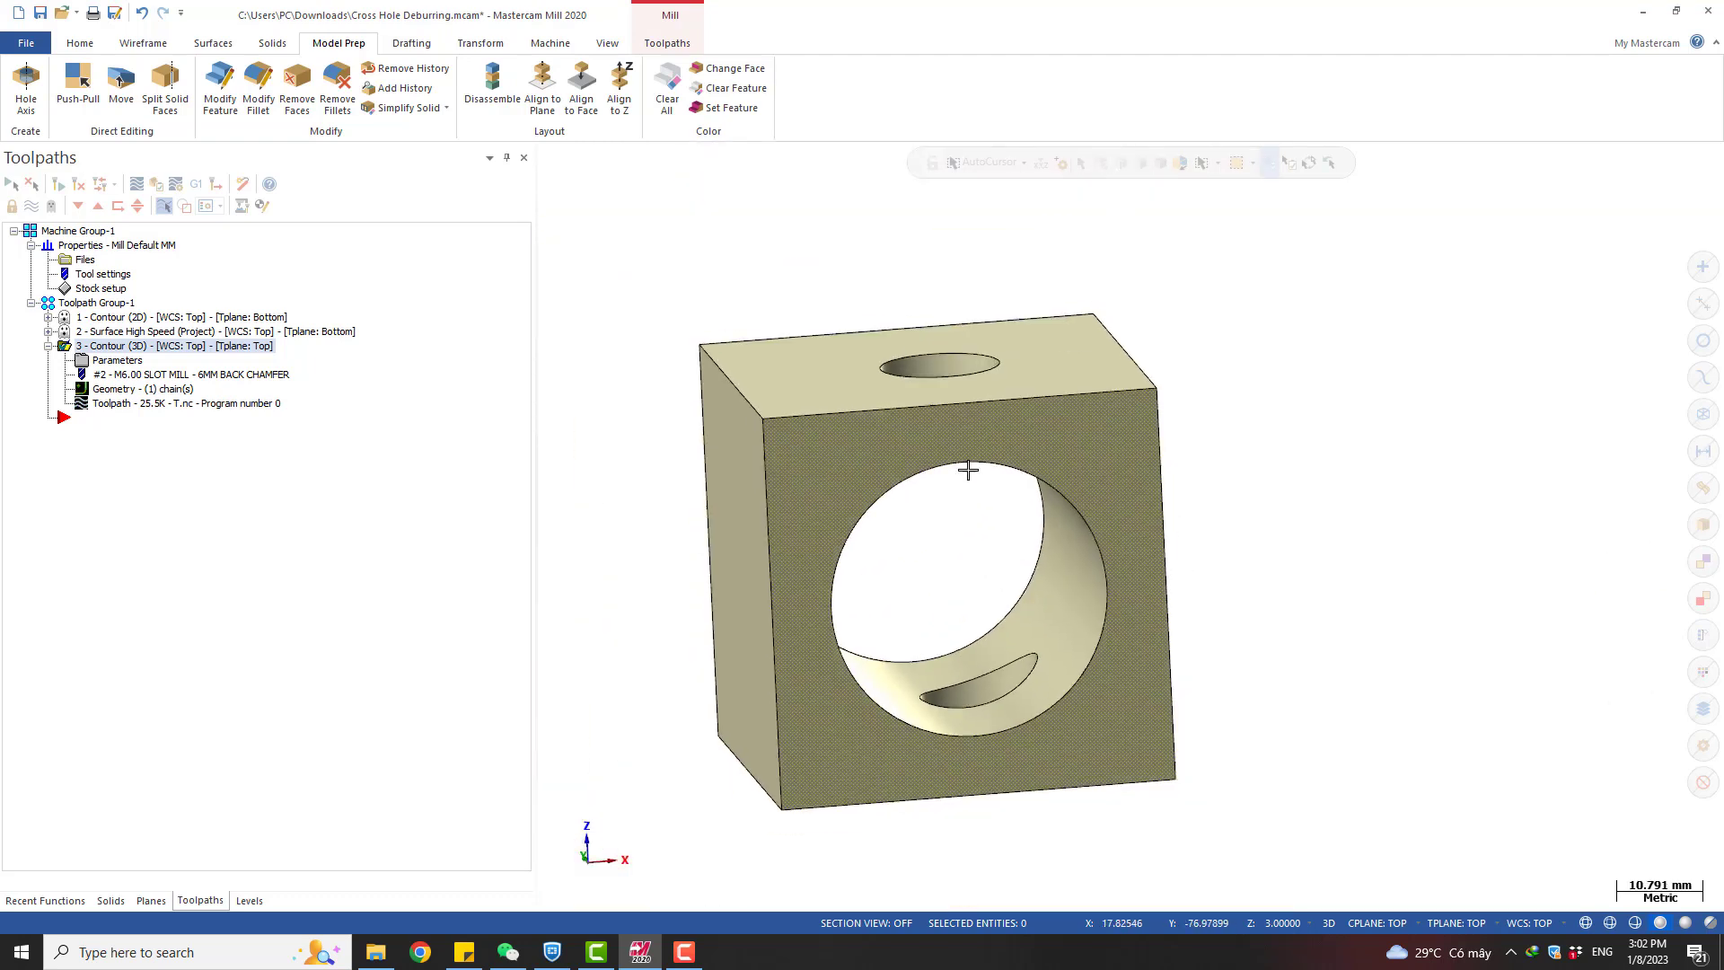
Examine the two cross holes where they break into the large bore, from the front, below and behind
scroll(987, 658, "up", 2)
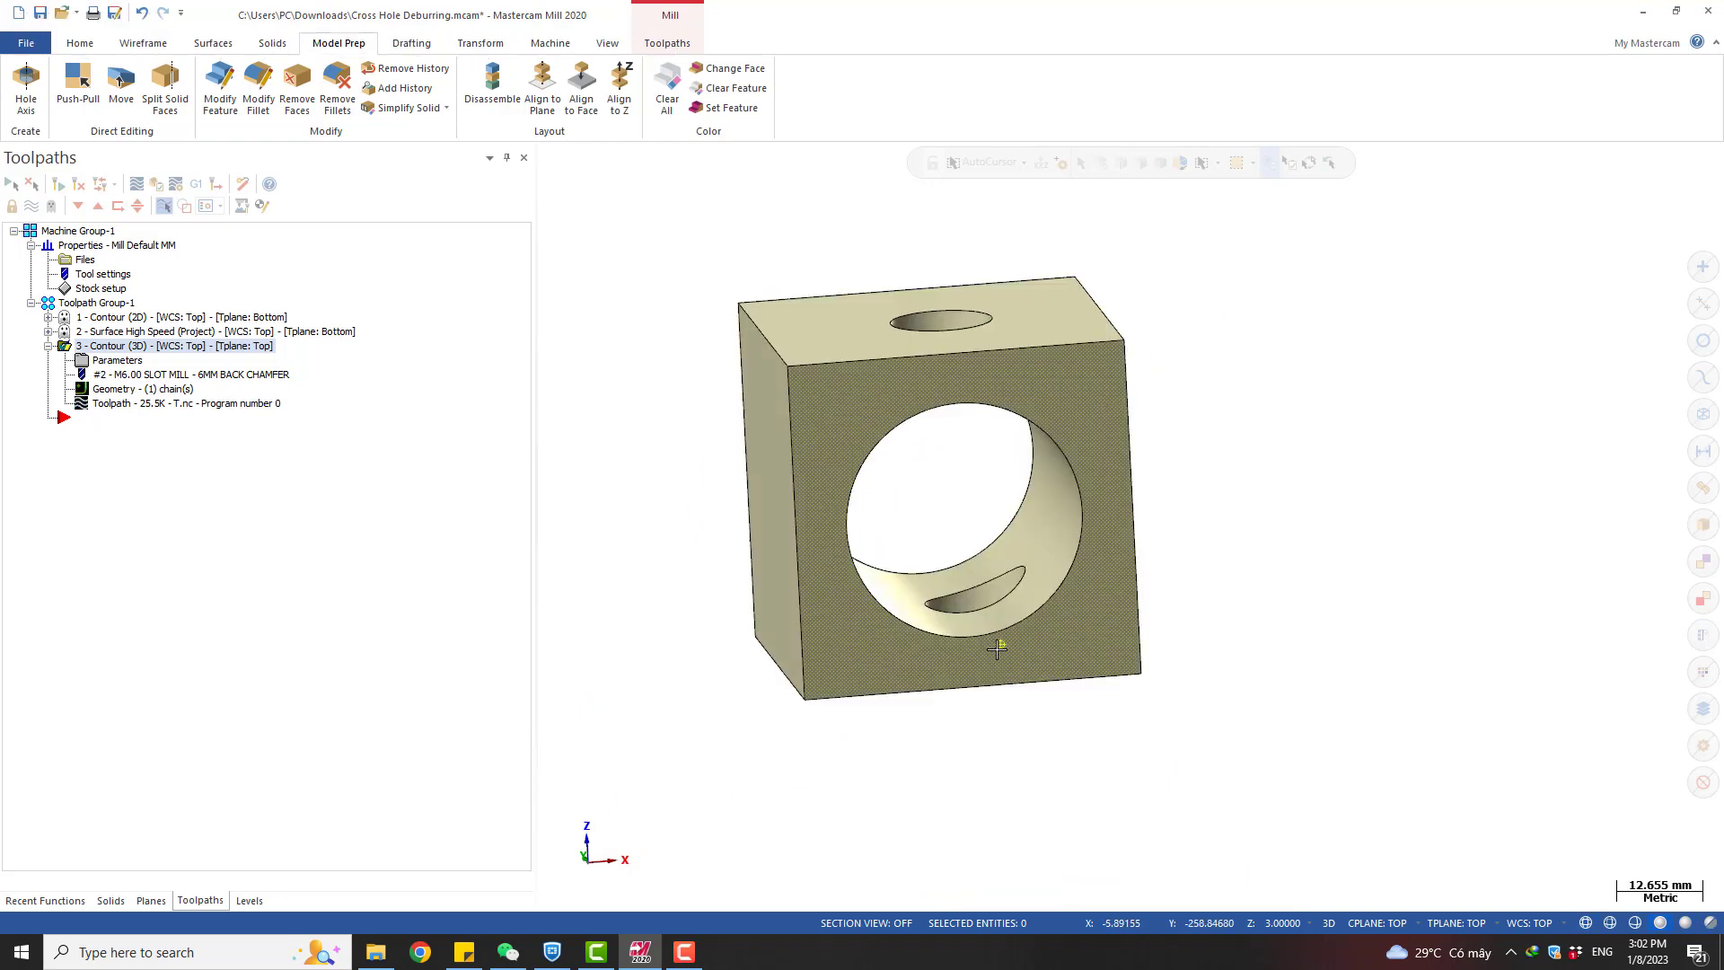
middle_click_drag(997, 648, 990, 597)
middle_click_drag(1035, 544, 1075, 464)
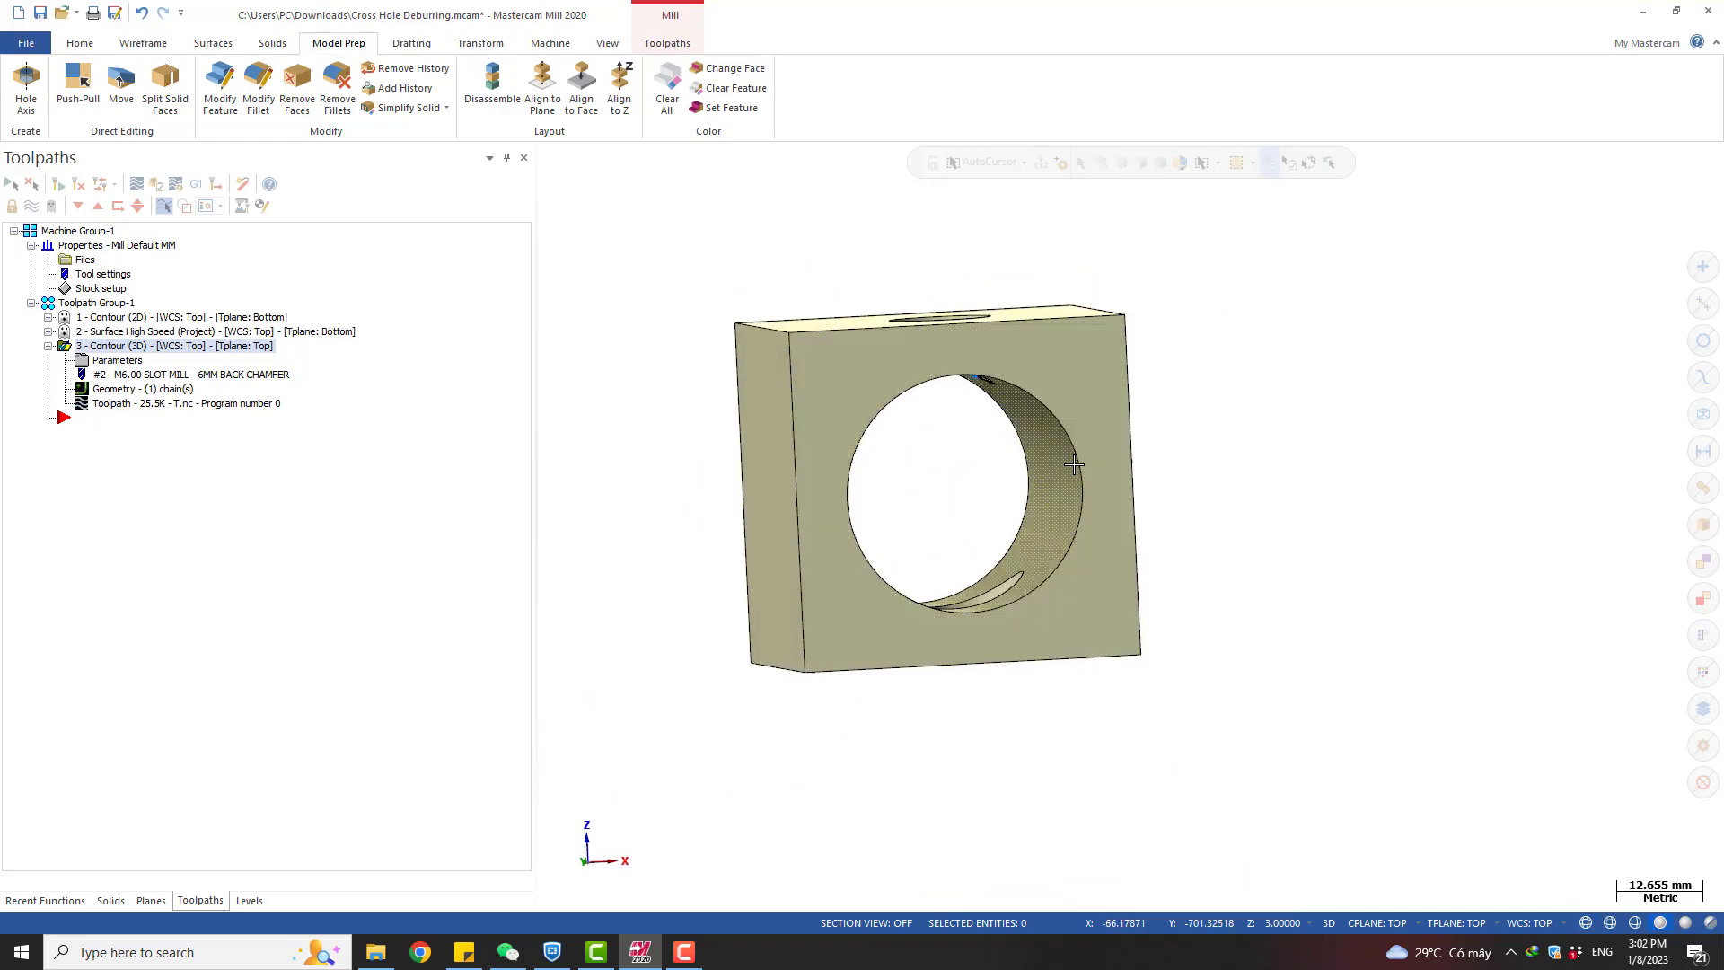
scroll(1008, 597, "up", 3)
middle_click_drag(1020, 602, 944, 554)
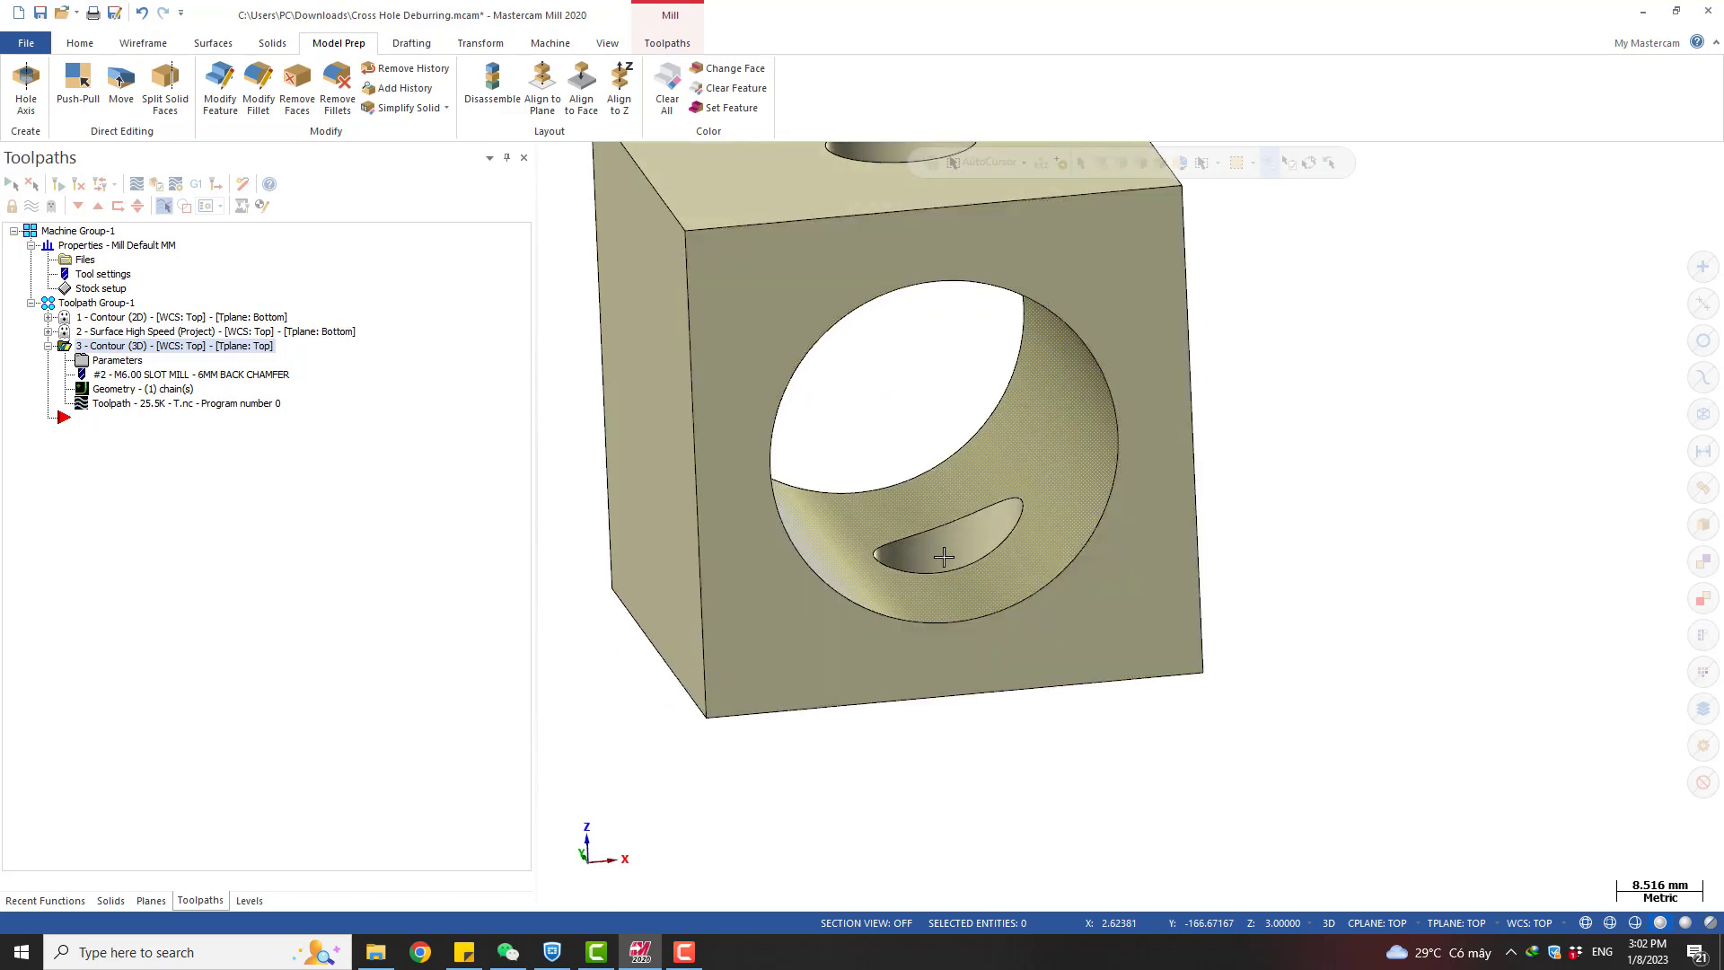
scroll(943, 552, "up", 2)
scroll(1045, 509, "down", 2)
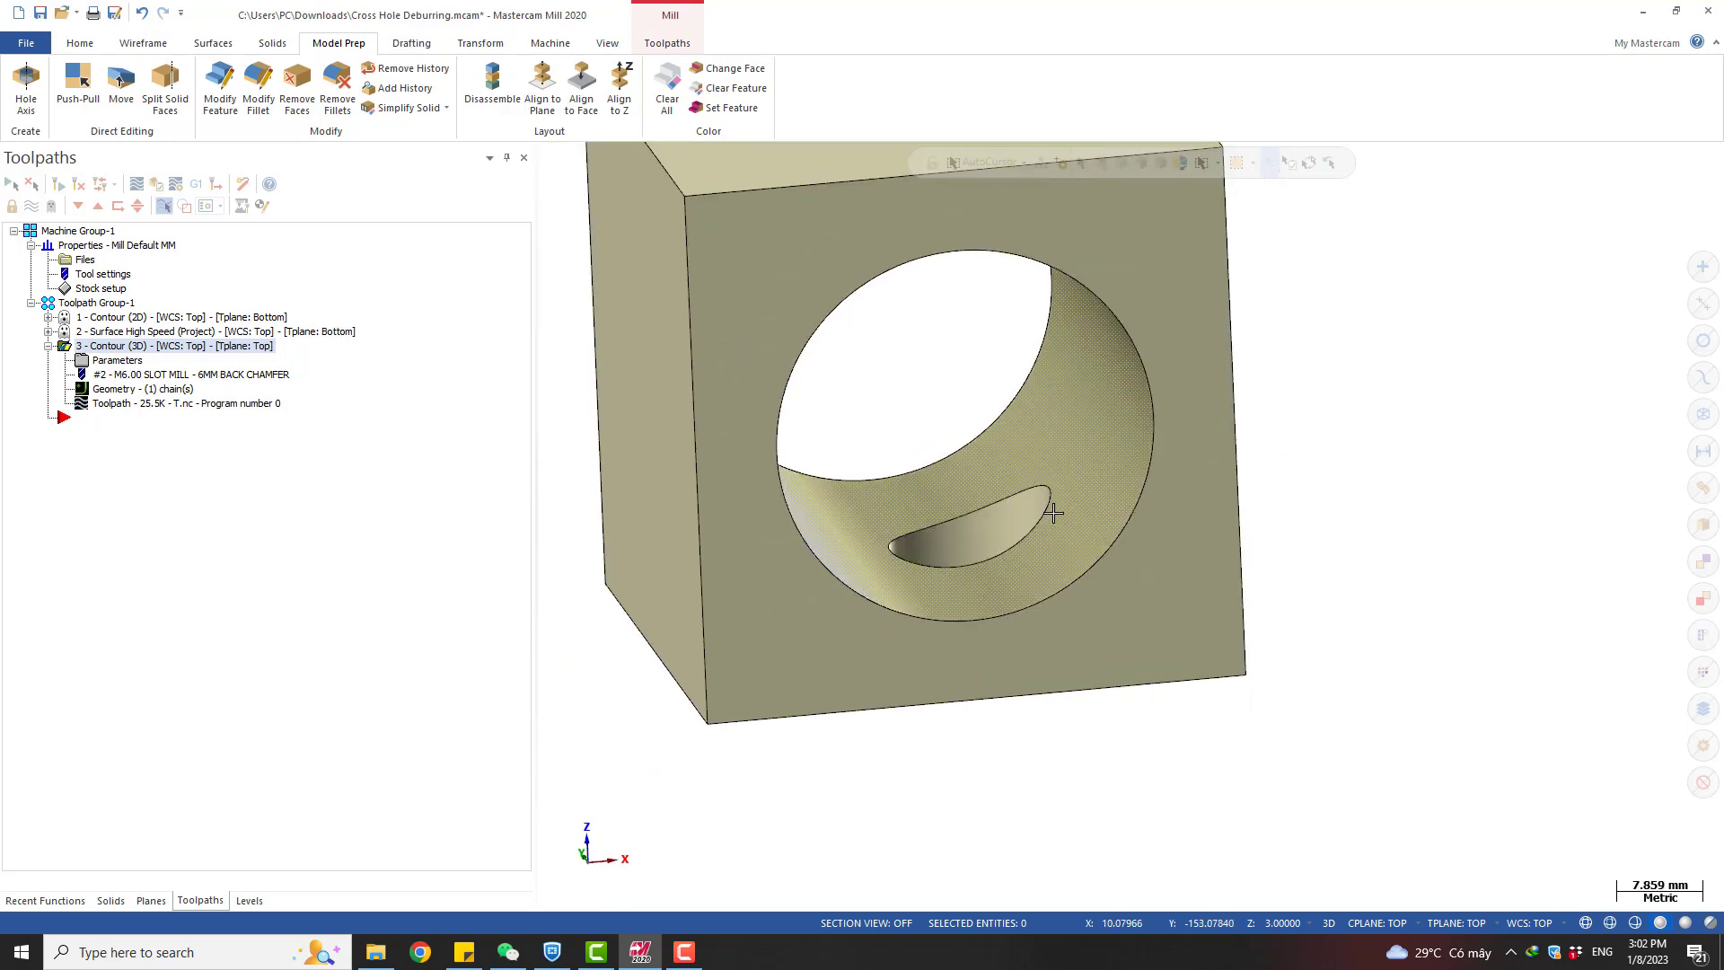
mouse_move(1051, 511)
middle_mouse_down()
mouse_move(1107, 473)
mouse_move(804, 578)
mouse_move(947, 569)
mouse_move(875, 552)
middle_mouse_up()
scroll(1043, 509, "up", 5)
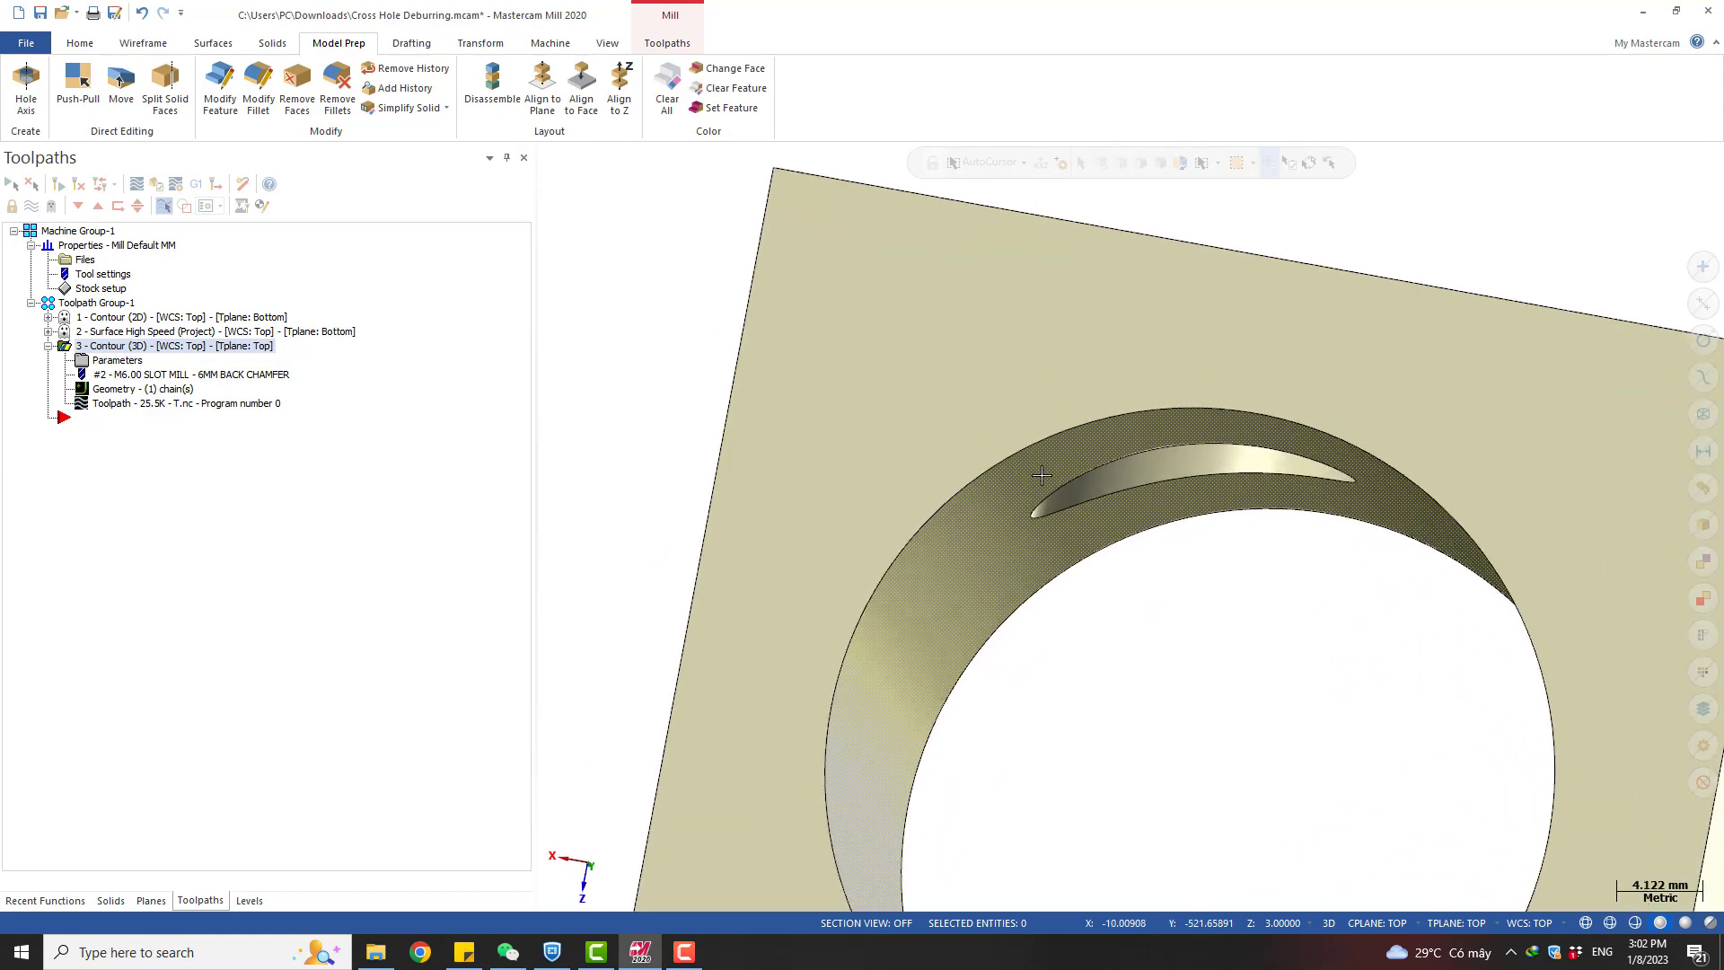
scroll(1043, 509, "down", 5)
Move the wireframe circle on the block's underside 2 mm along the X axis with the Dynamic transform and accept it
middle_click_drag(1032, 416, 1024, 623)
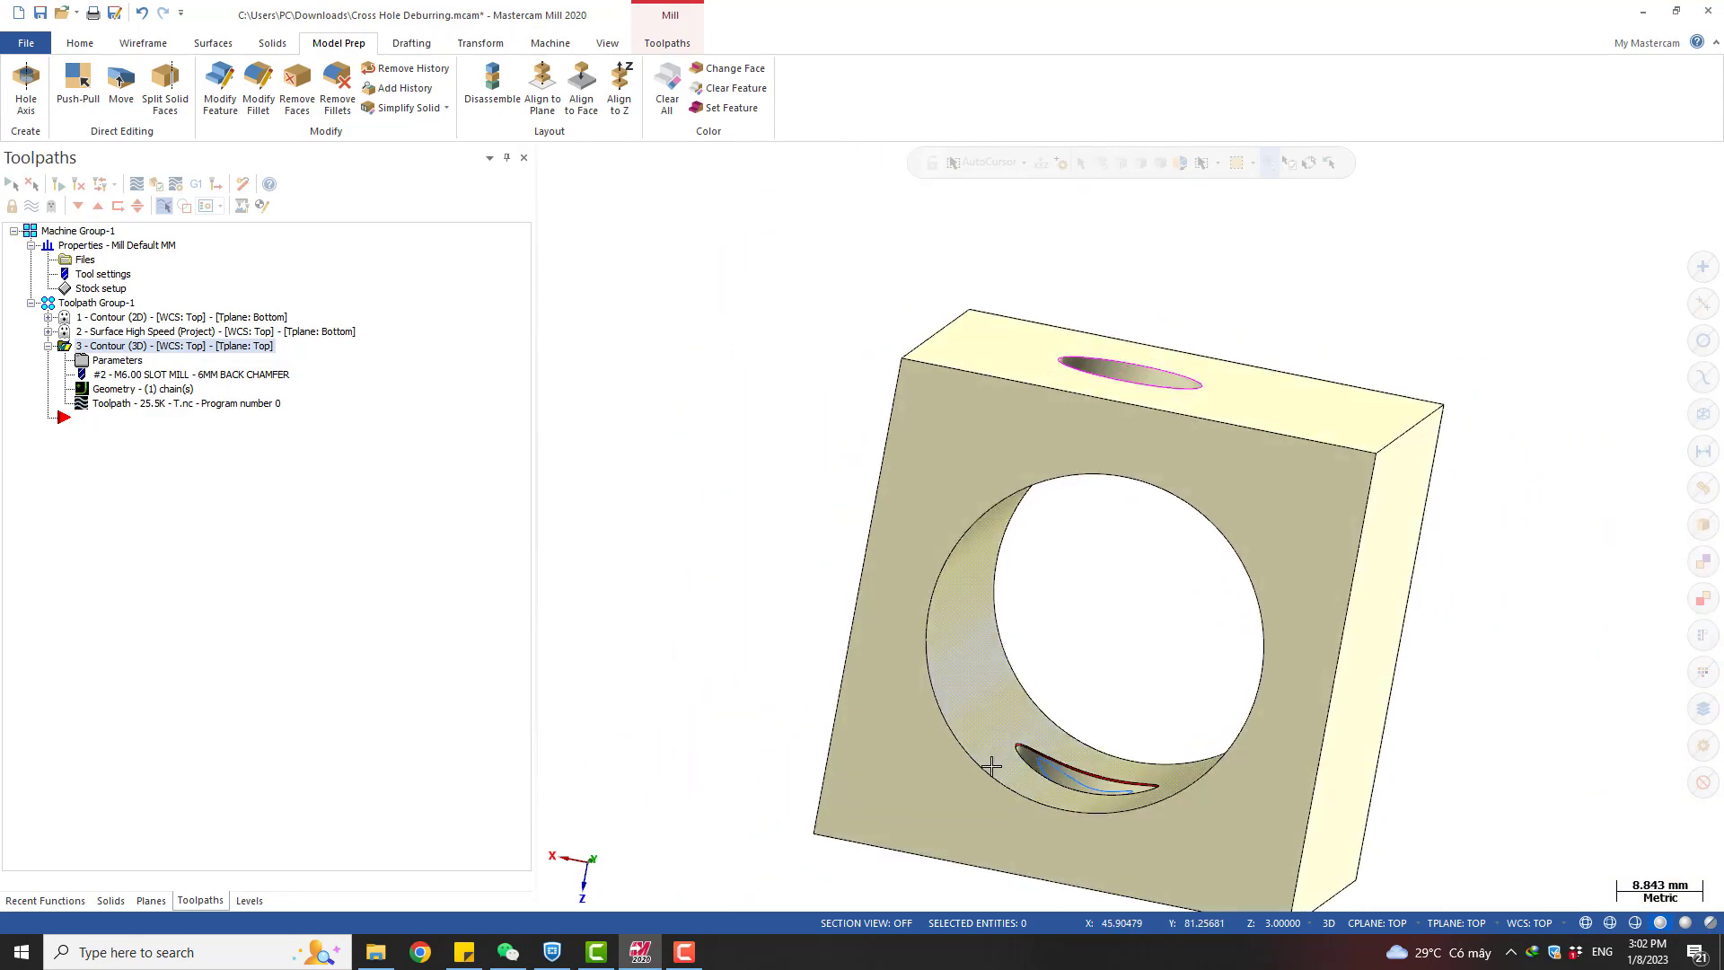
middle_click_drag(1020, 500, 1028, 592)
left_click(1081, 383)
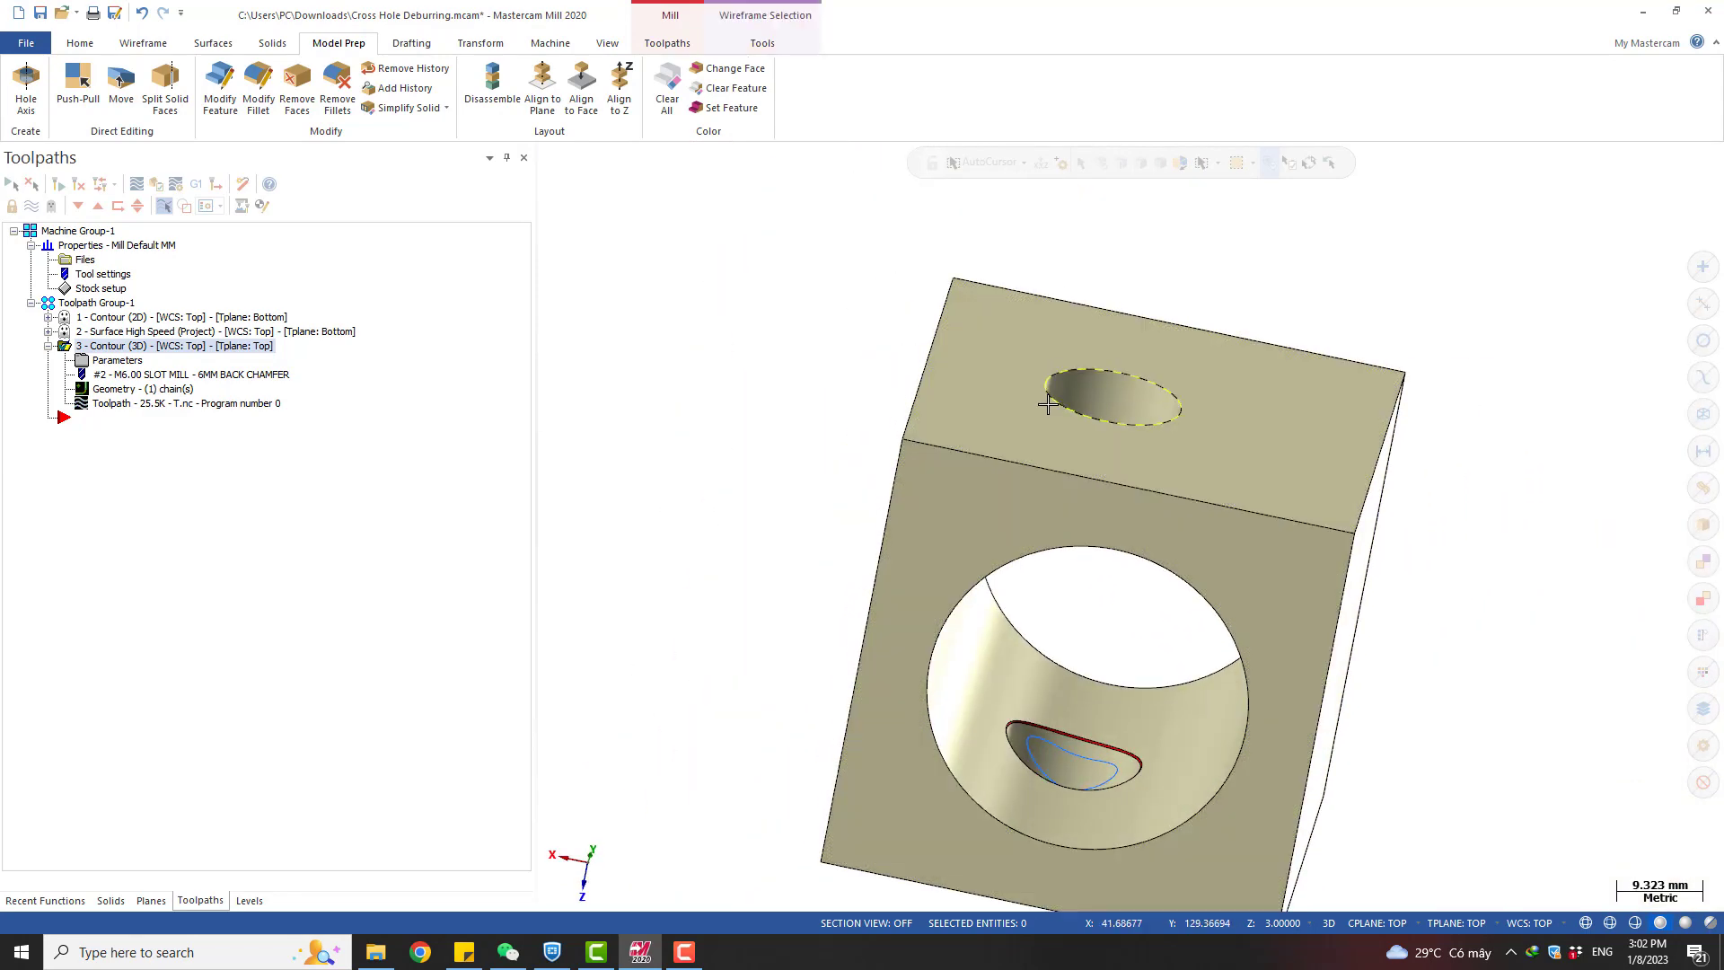
left_click(1231, 273)
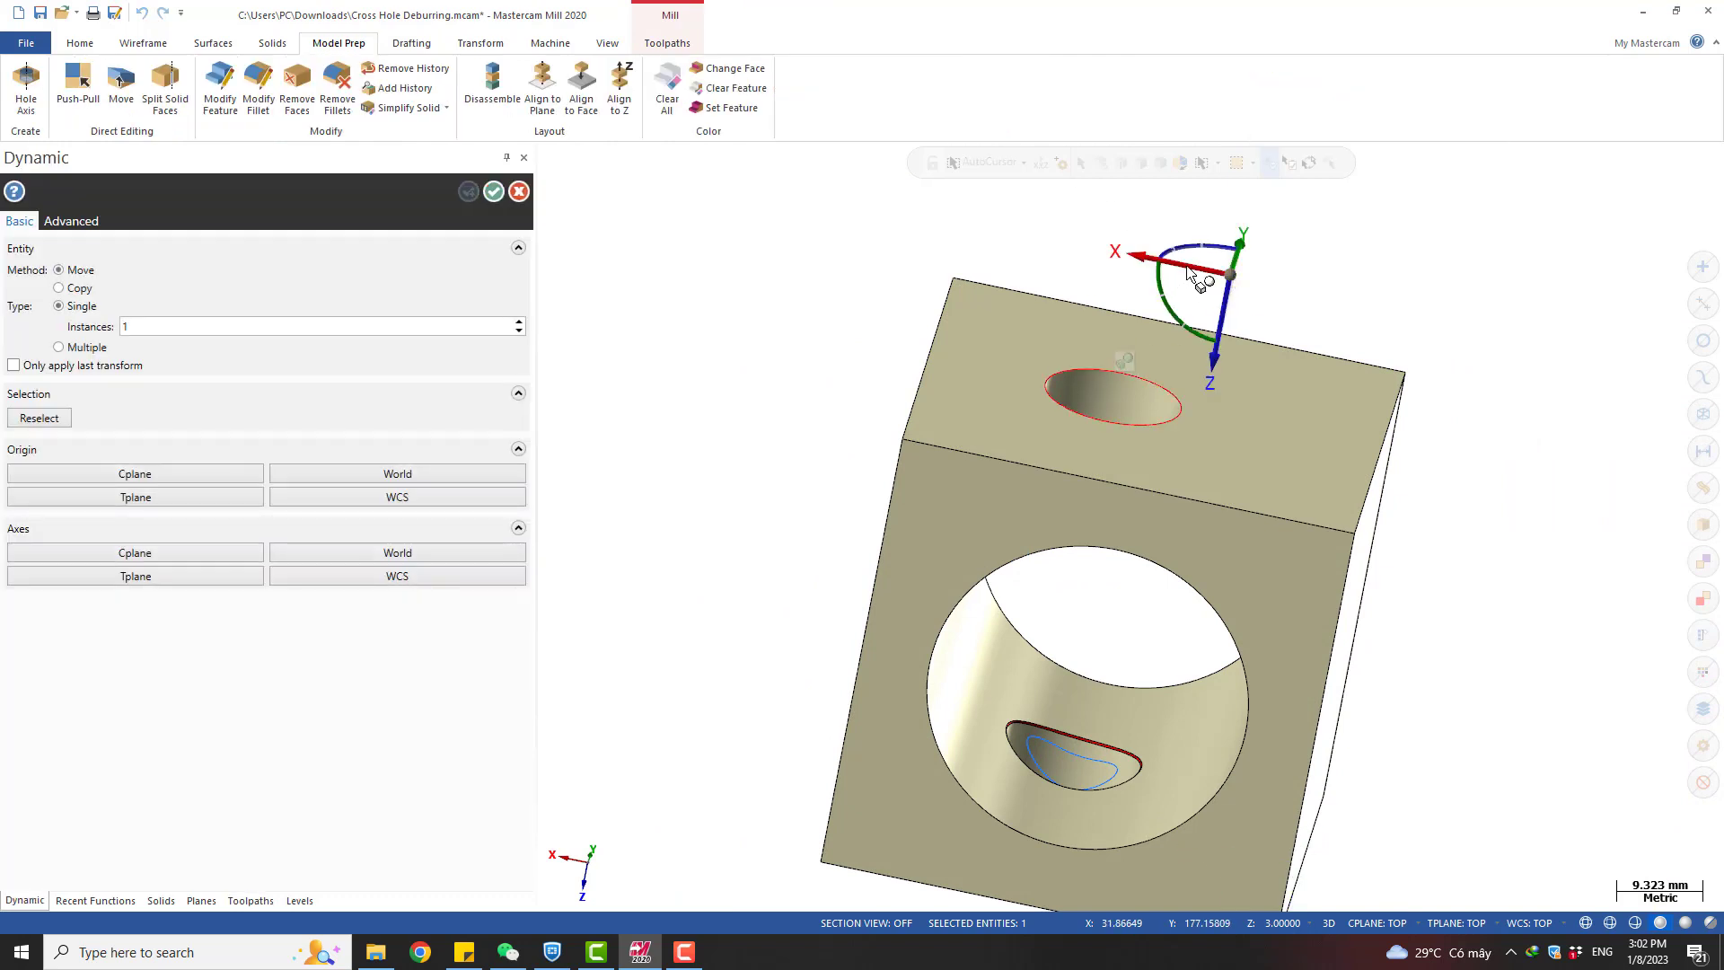
left_click(1189, 267)
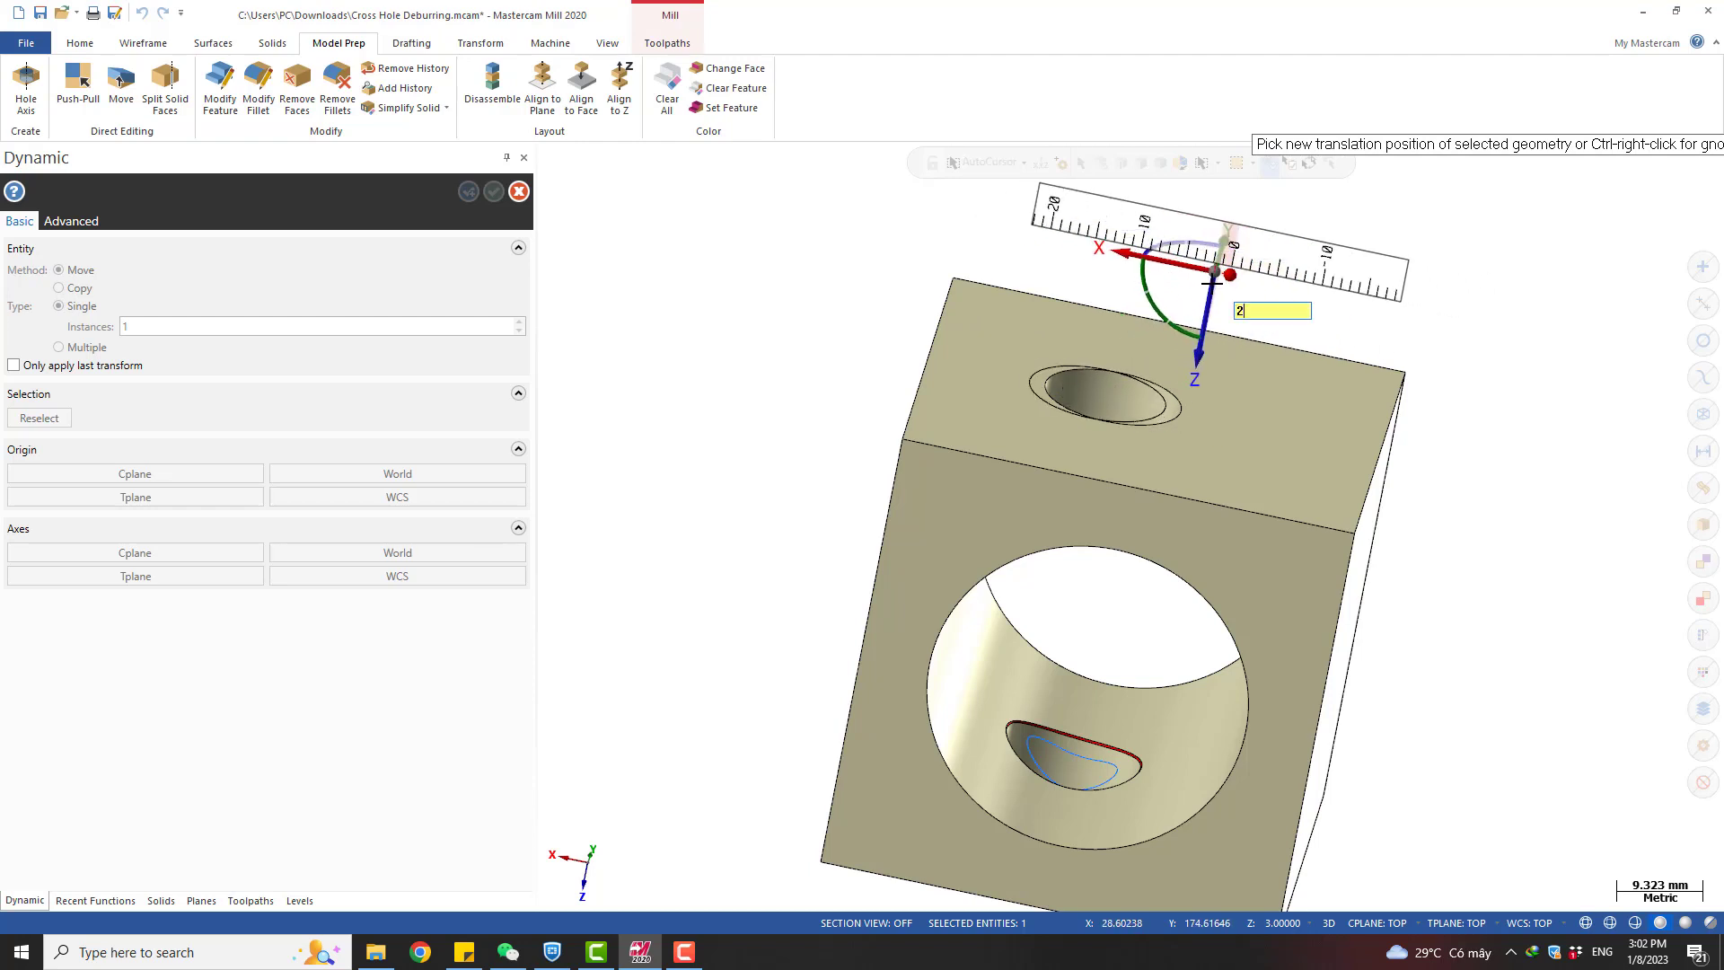
type("2")
key("Return")
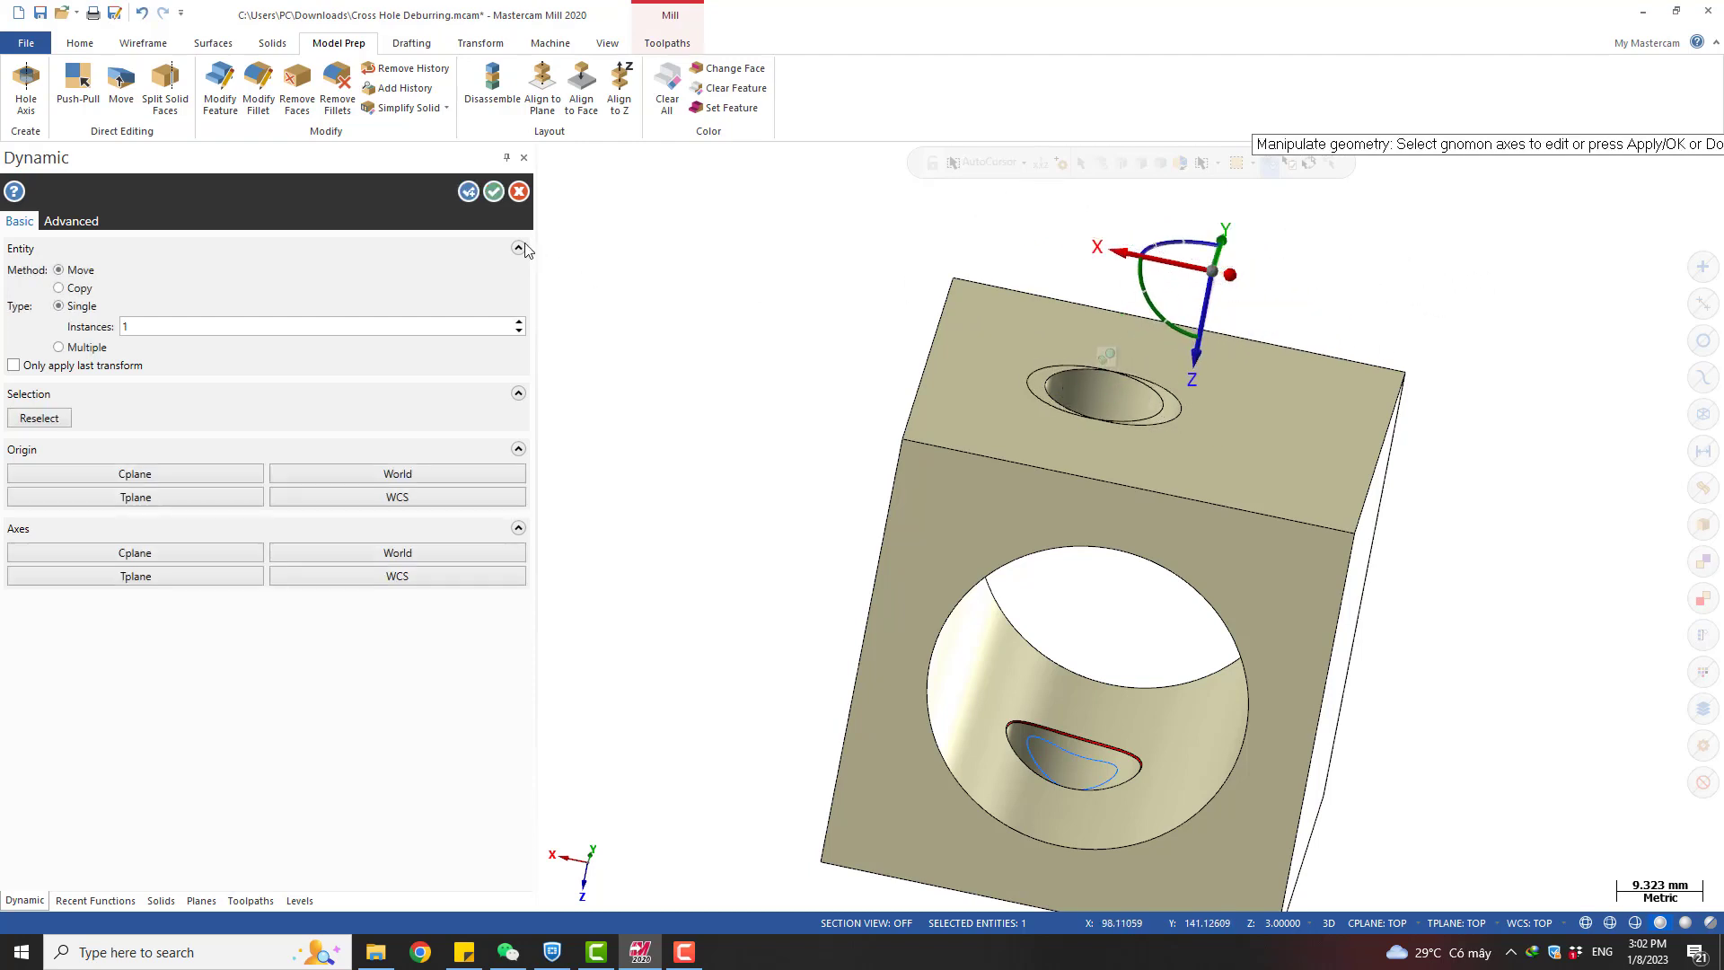
left_click(494, 192)
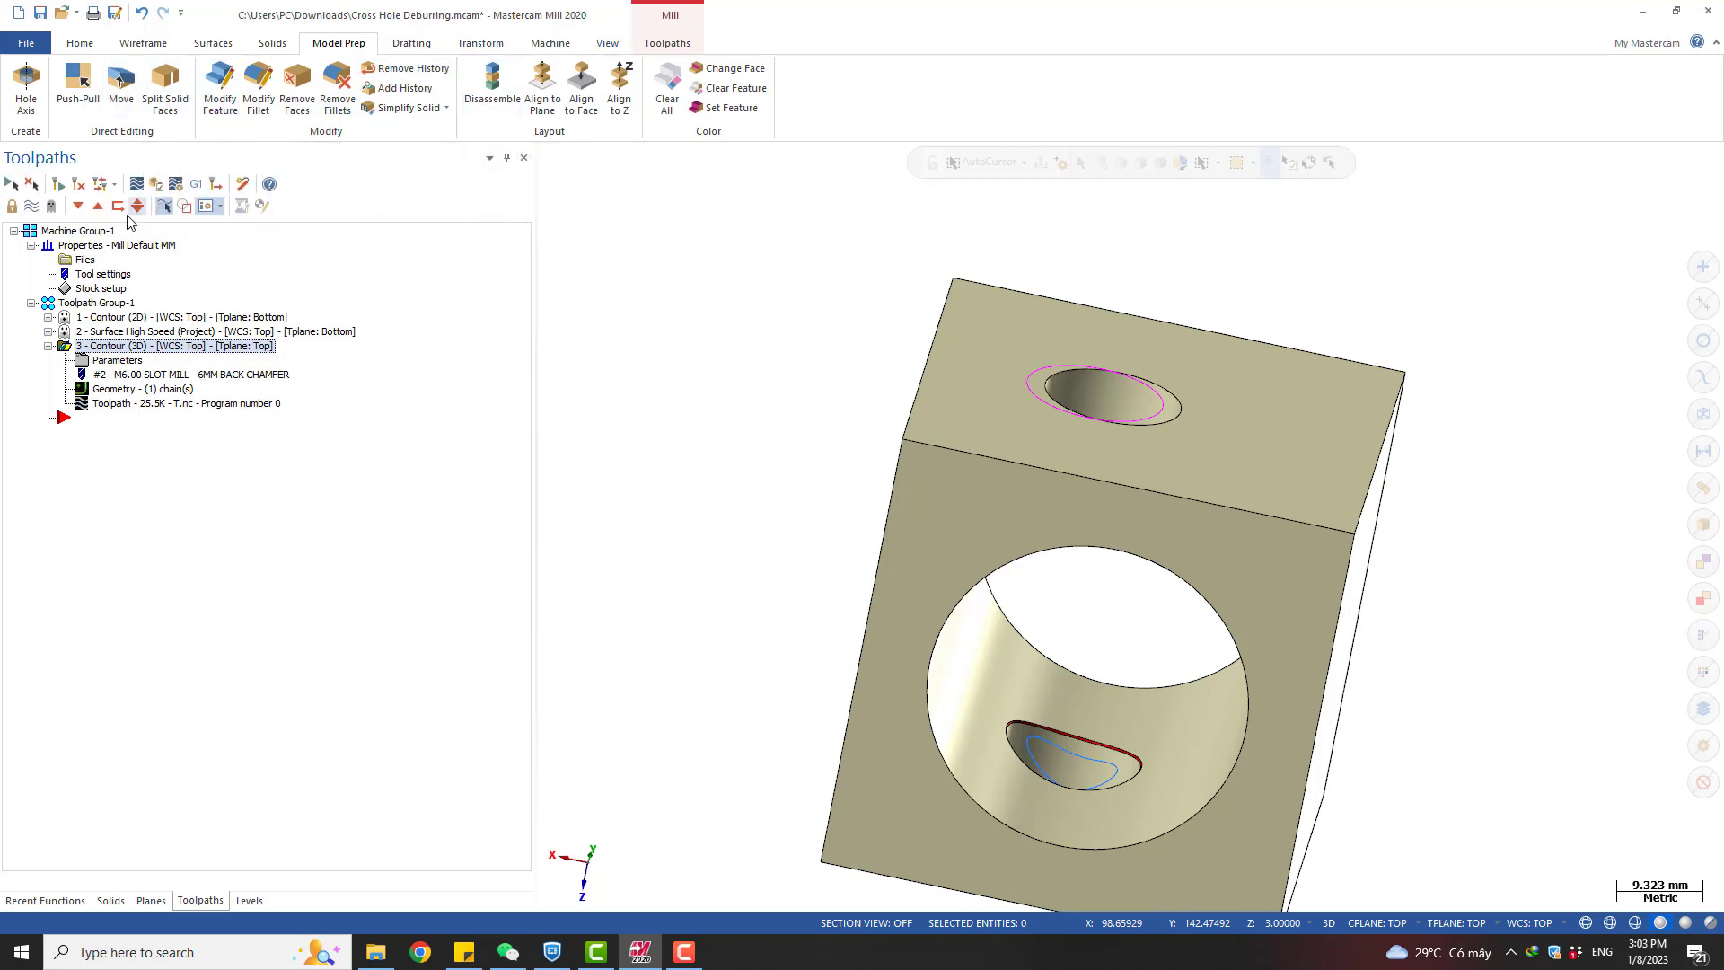
Regenerate all changed solids to update the underside hole from the moved circle, and inspect its edge inside the bore
left_click(111, 900)
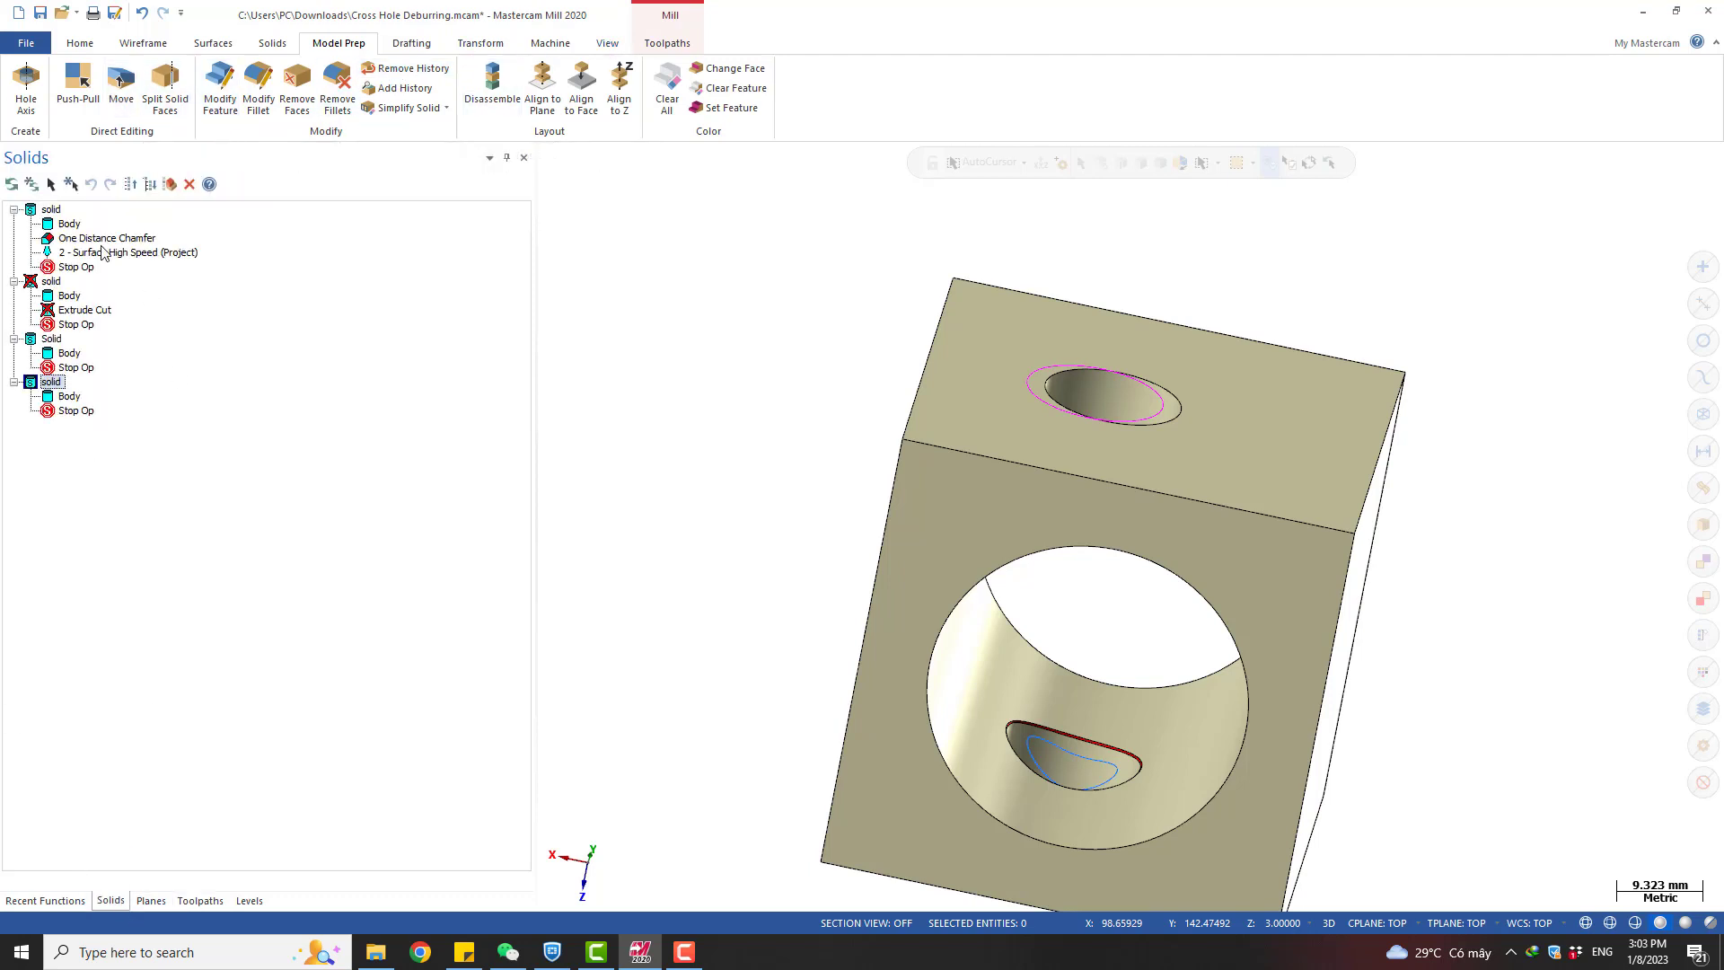
left_click(36, 185)
middle_click_drag(1193, 450, 1078, 566)
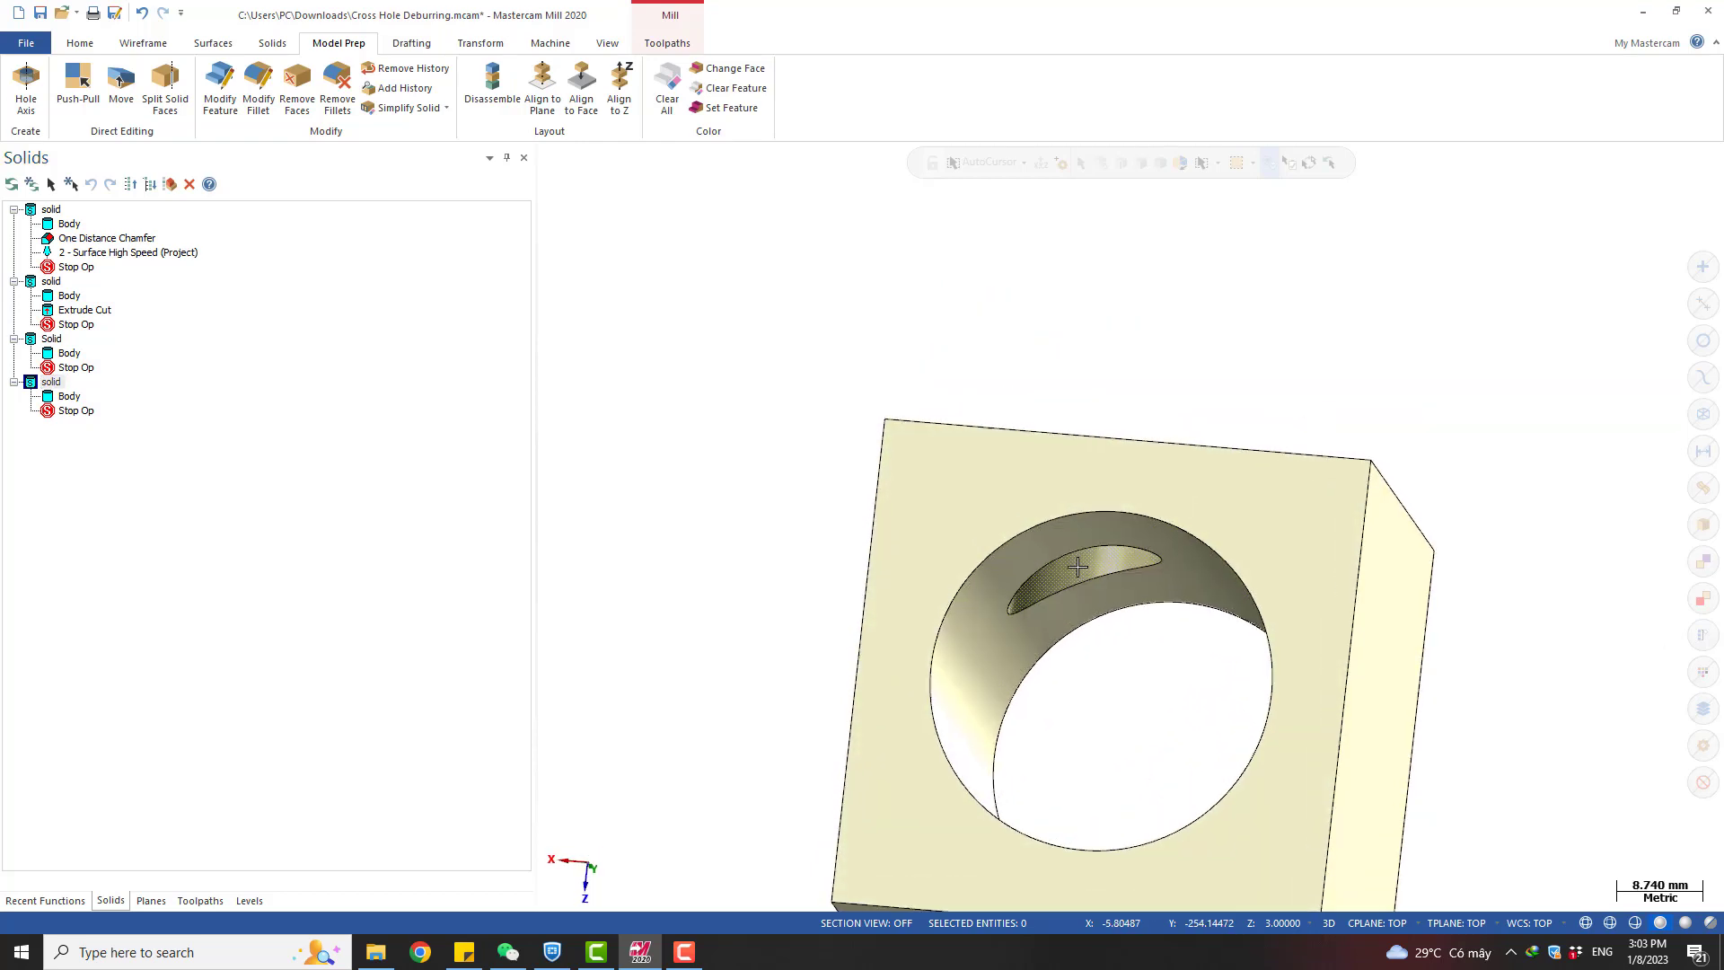
scroll(1046, 606, "up", 5)
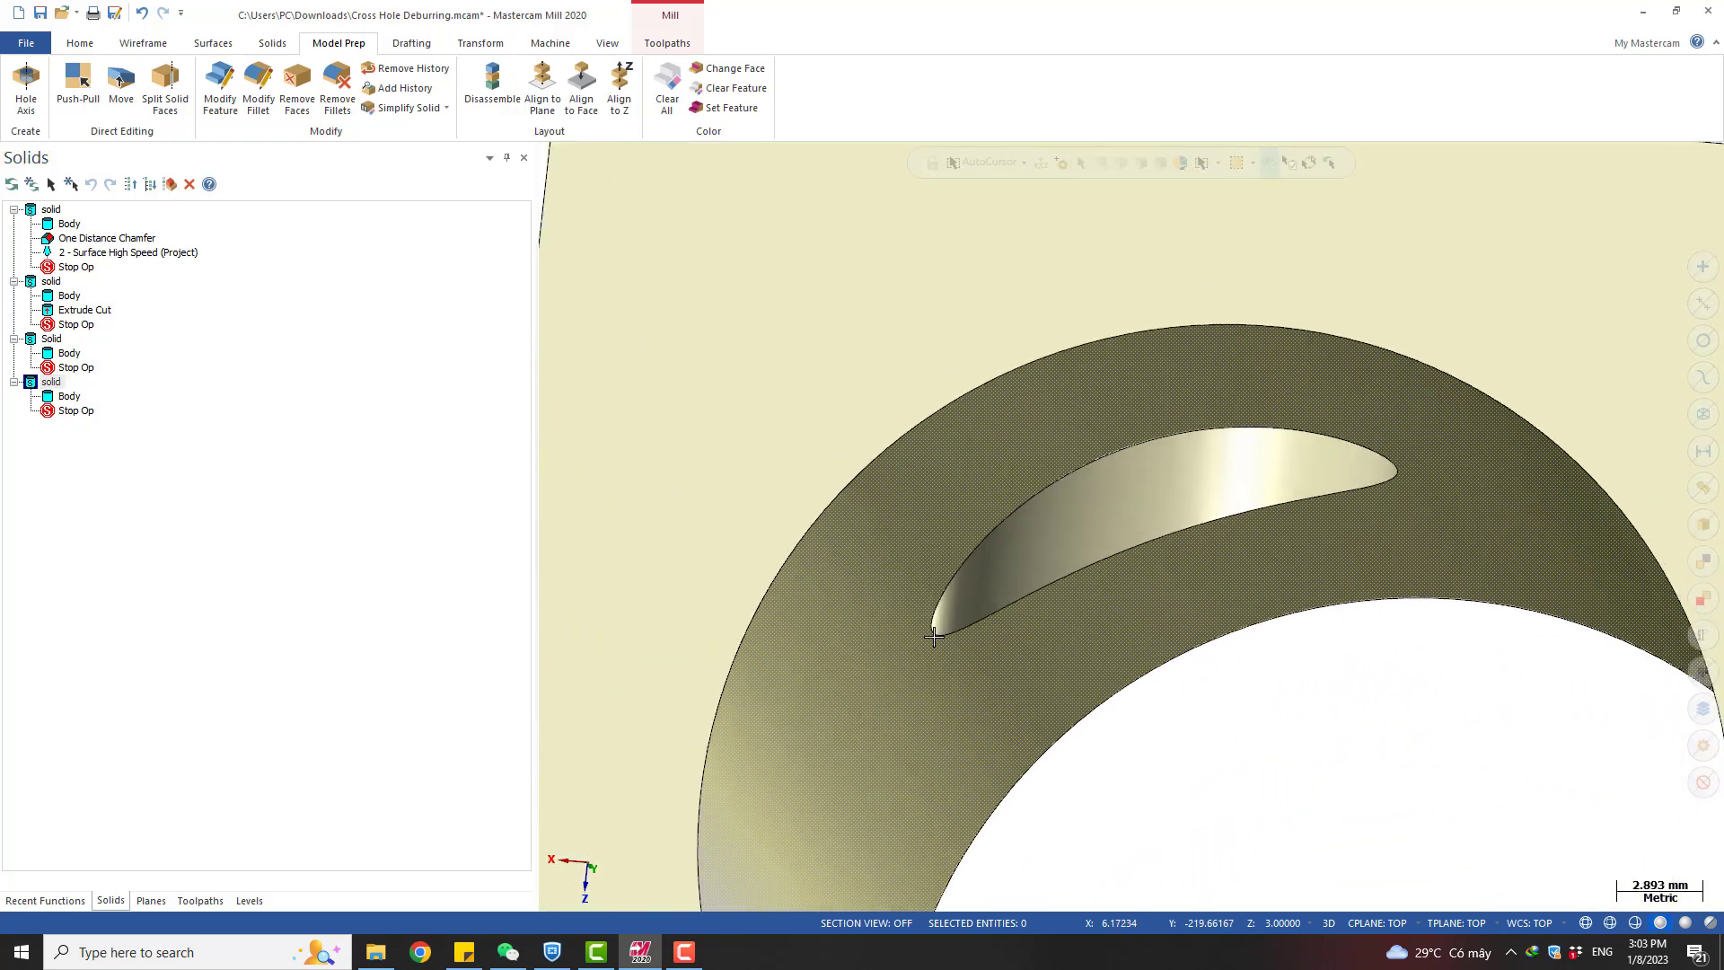
scroll(934, 635, "down", 3)
middle_click_drag(1143, 544, 1185, 534)
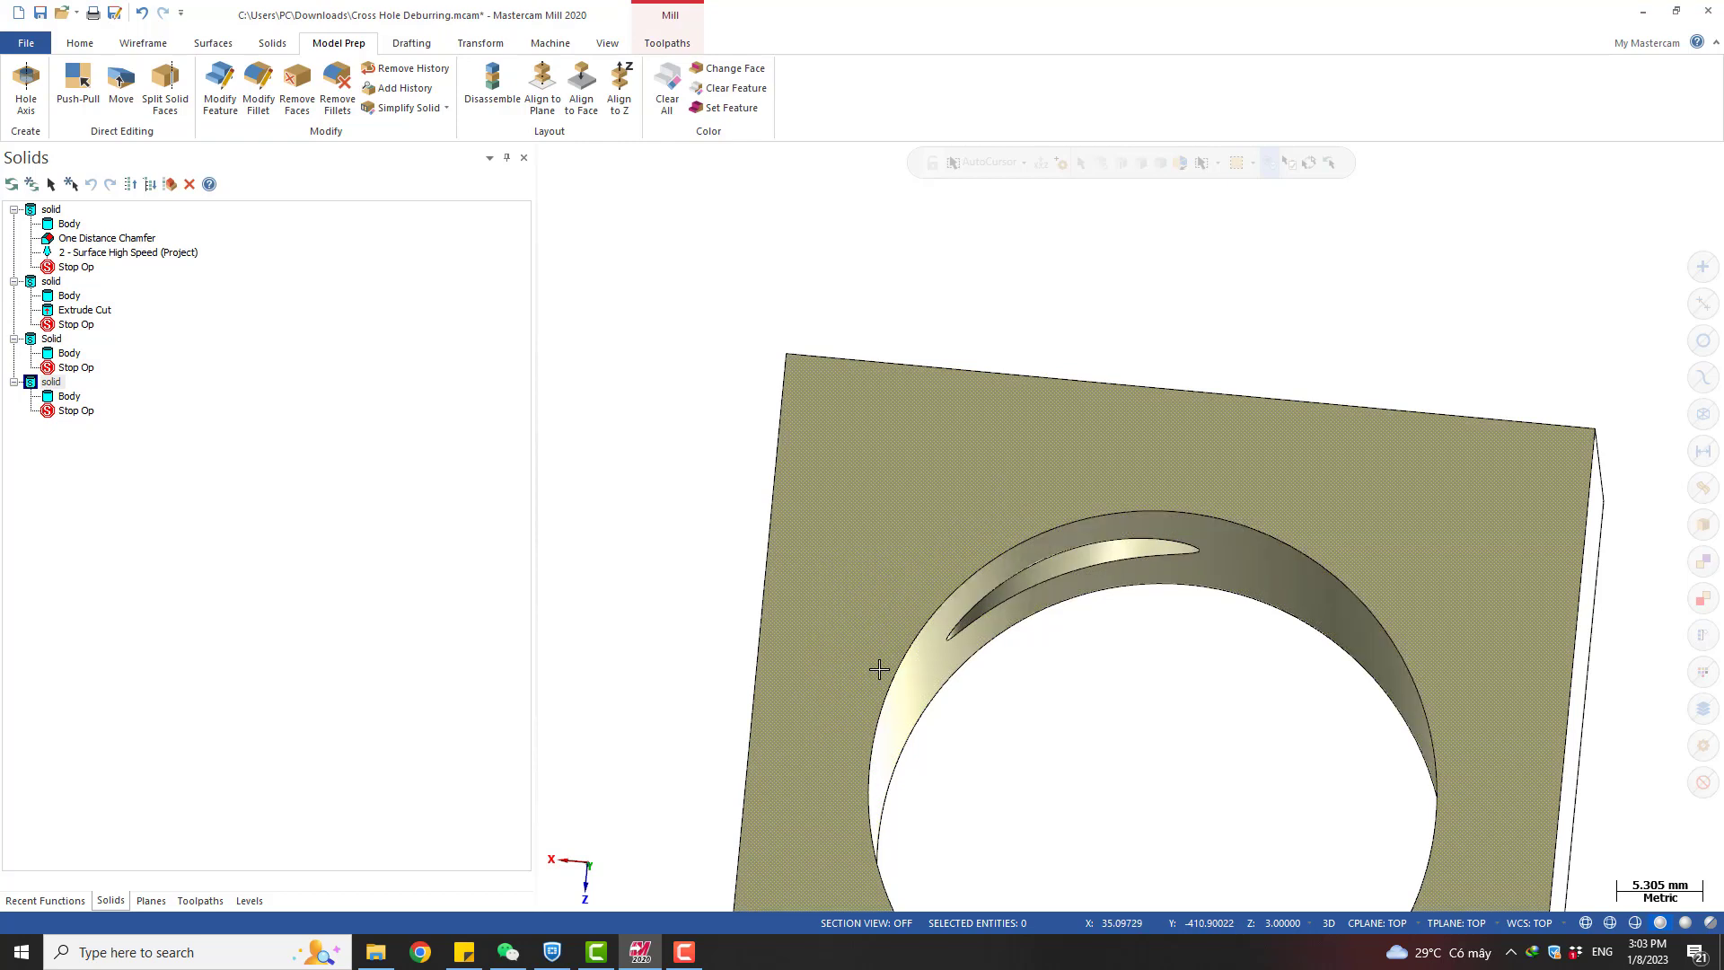
Examine the offset underside hole and the upper cross hole from several angles around the block
scroll(978, 520, "down", 5)
middle_click_drag(1043, 553, 1034, 605)
scroll(1016, 575, "down", 3)
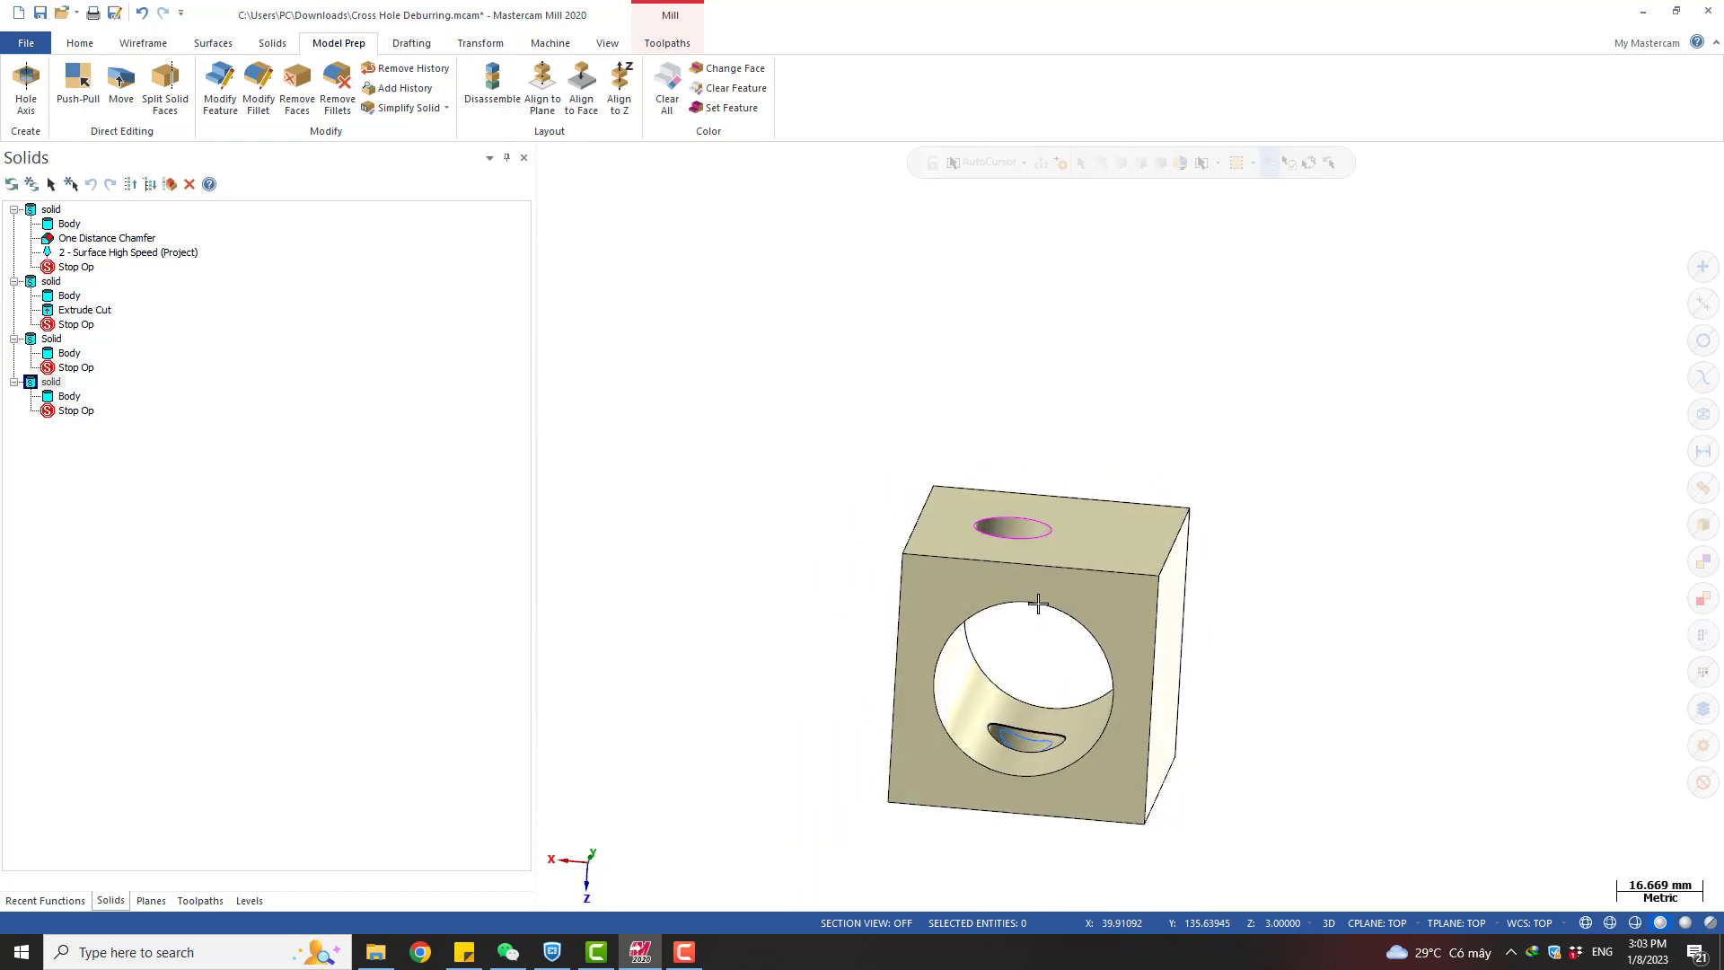
scroll(918, 584, "up", 1)
scroll(943, 581, "up", 2)
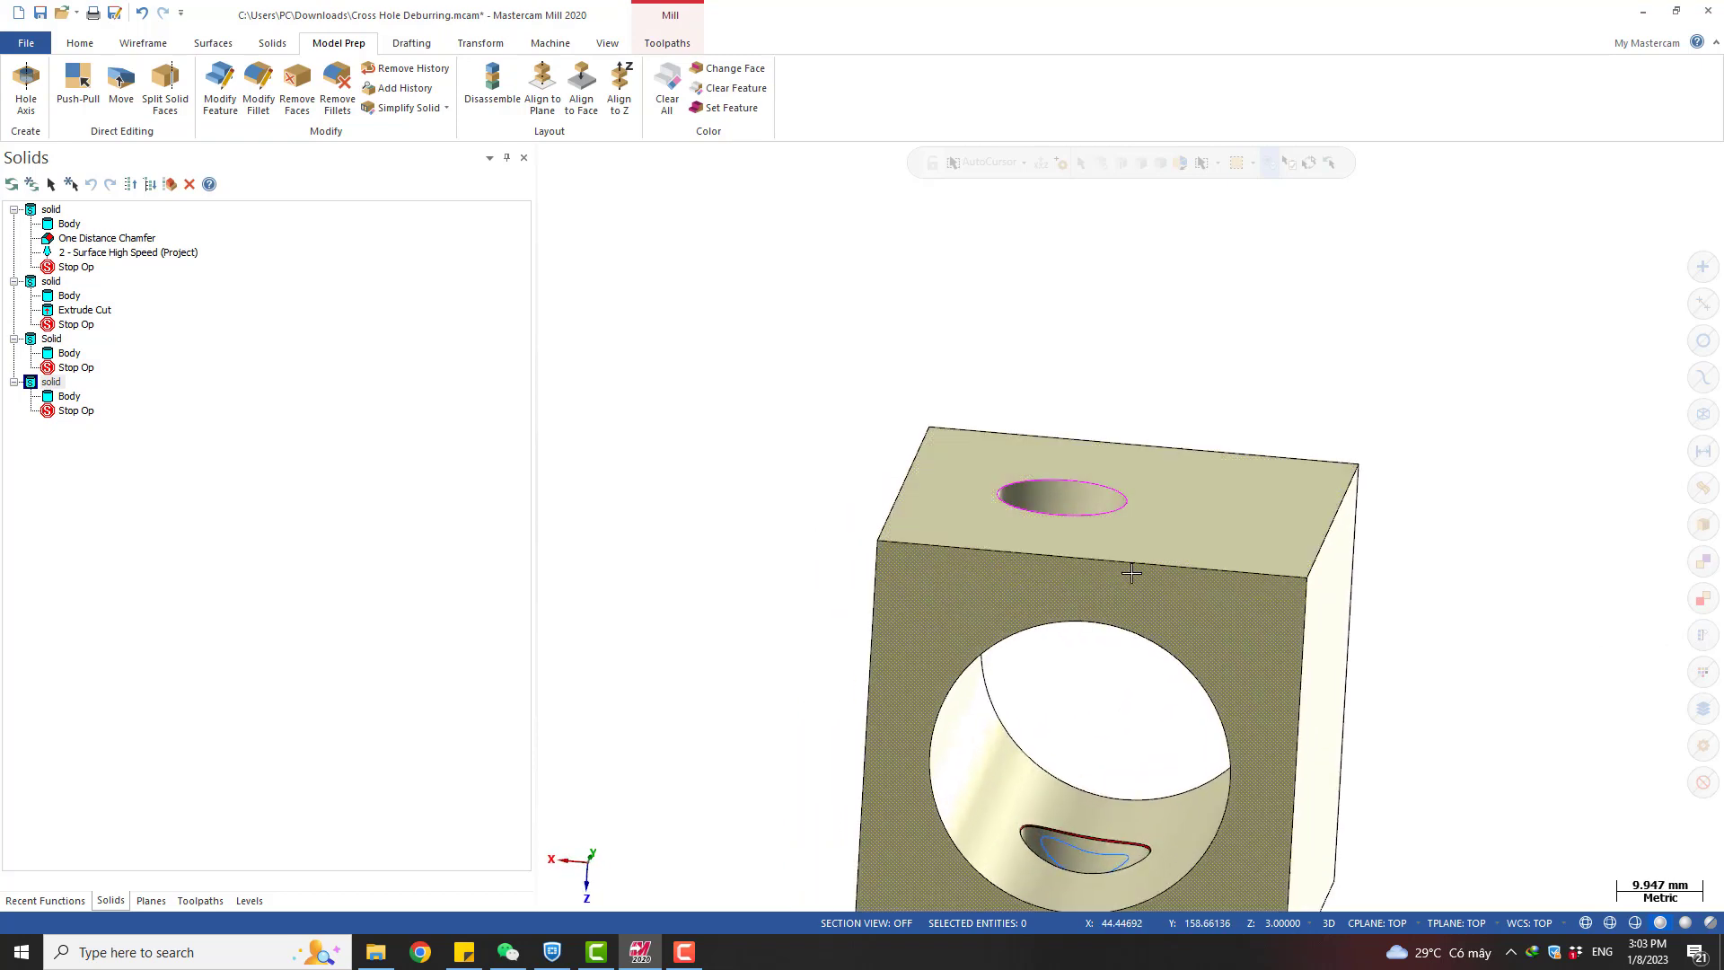
scroll(1063, 543, "down", 1)
middle_click_drag(1056, 540, 1081, 677)
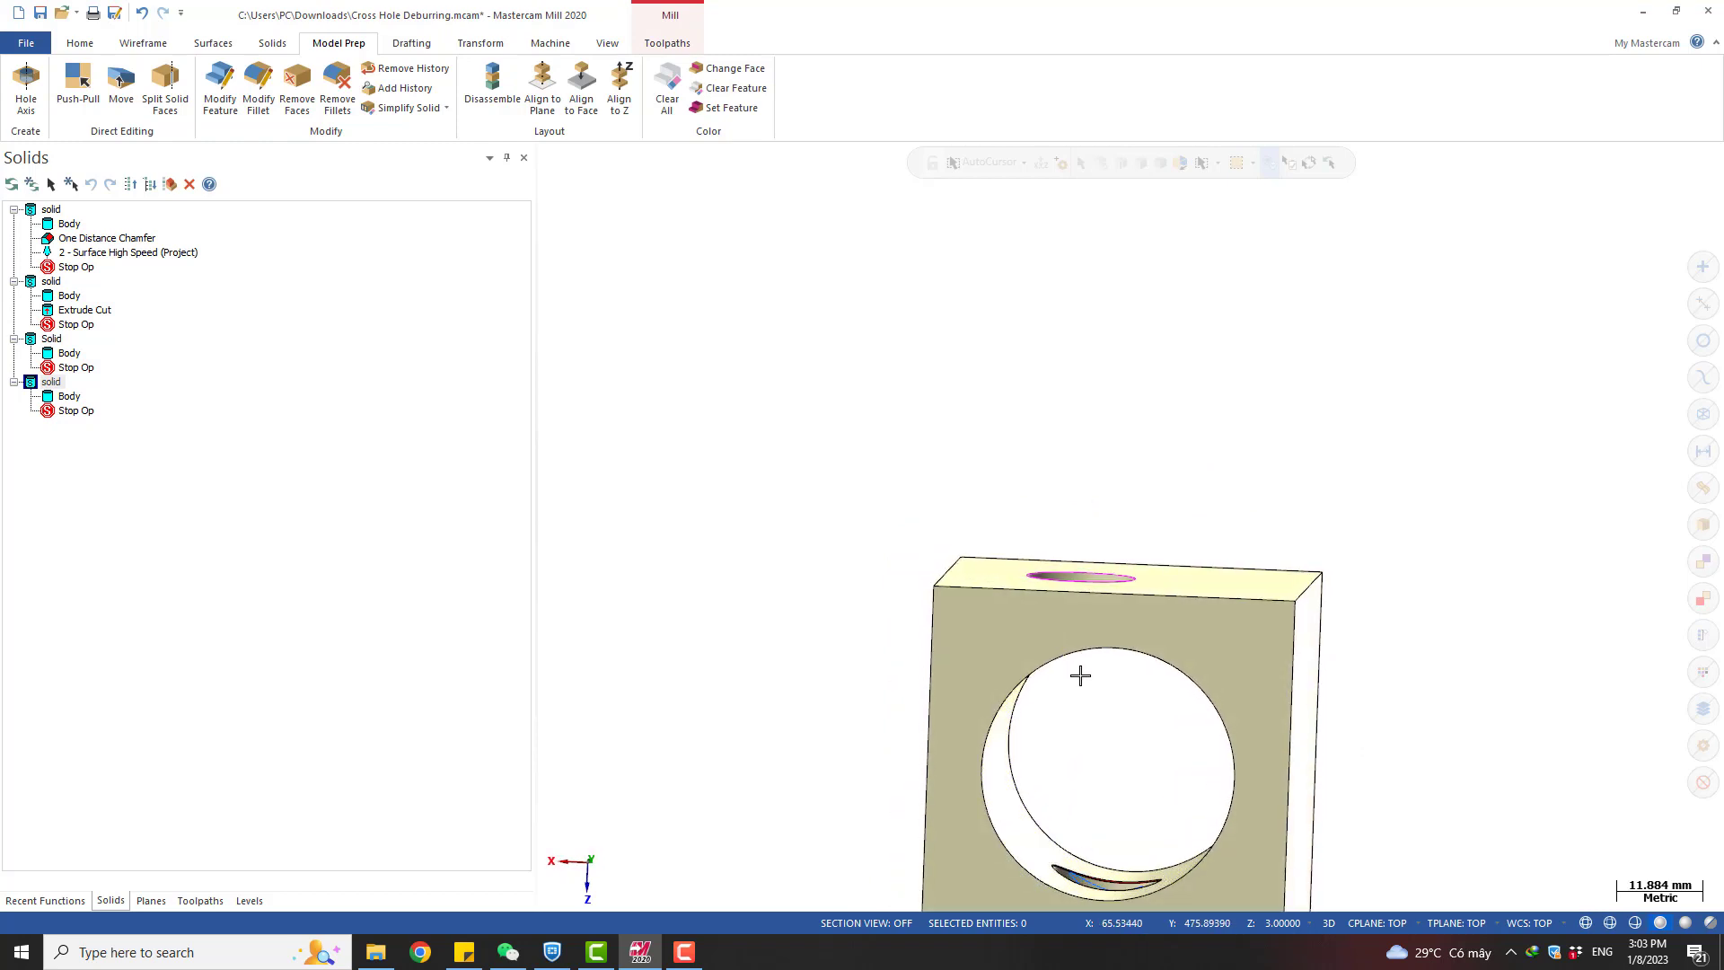
scroll(1092, 589, "down", 4)
middle_click_drag(1092, 589, 1159, 870)
scroll(1129, 360, "up", 2)
middle_click_drag(1129, 359, 1123, 446)
scroll(1124, 446, "up", 1)
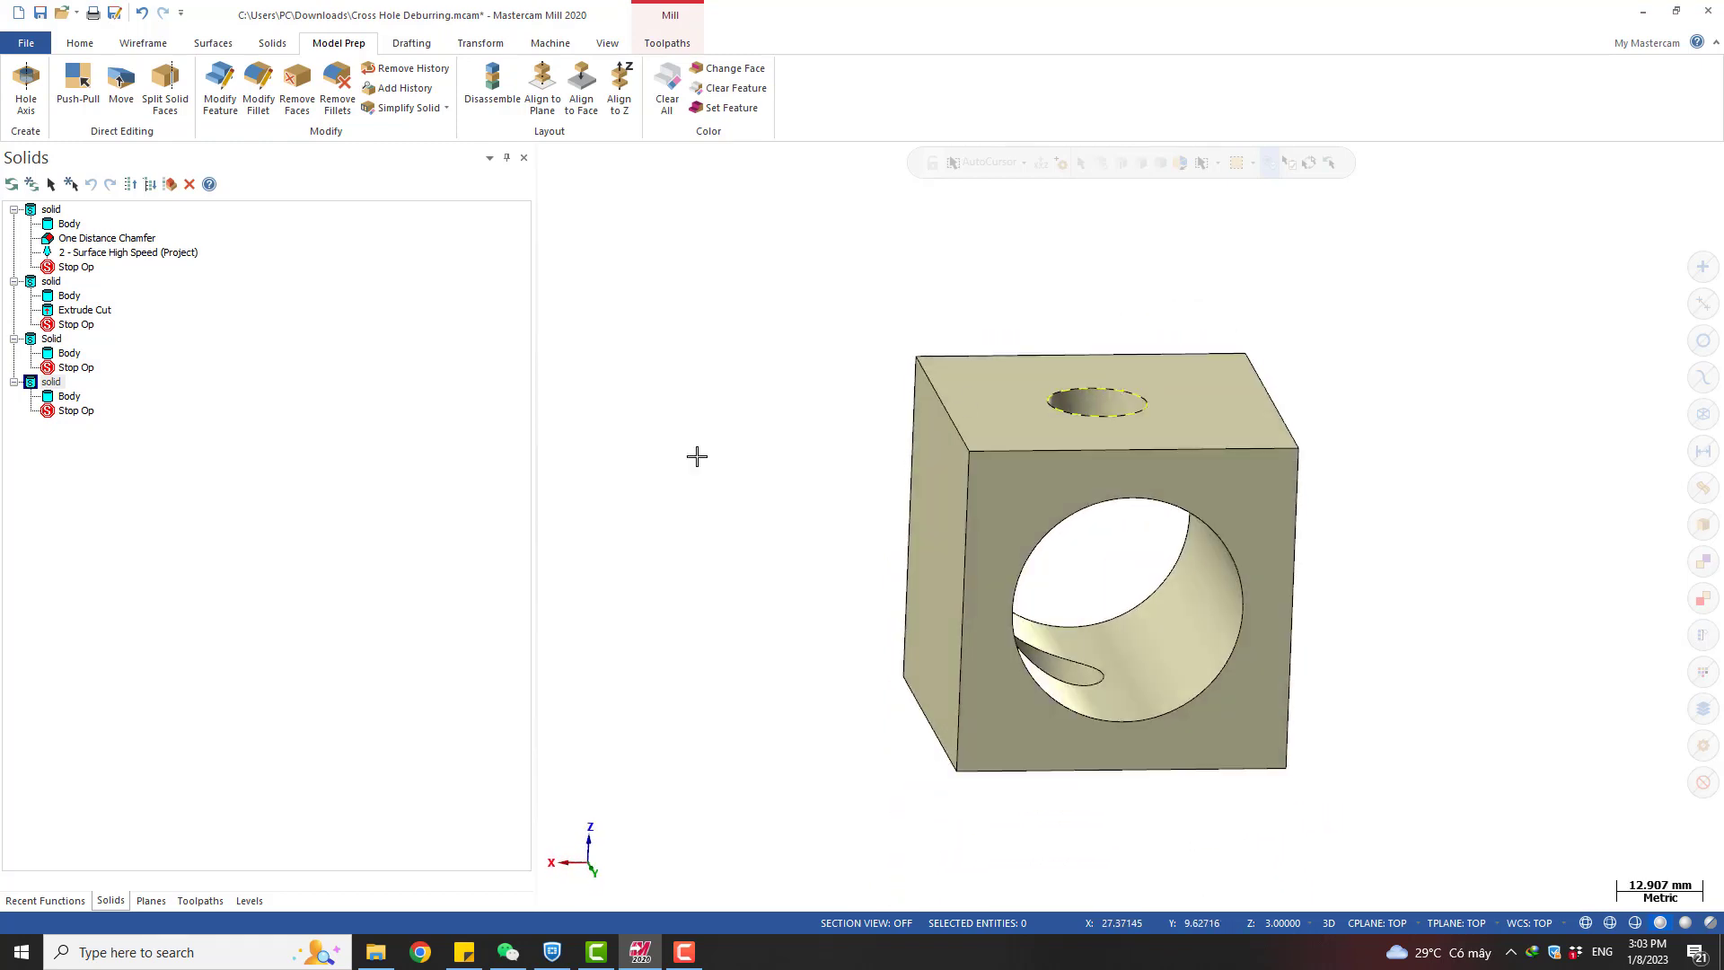
Backplot the 3D contour toolpath, follow the back chamfer tool along the cross hole's lower edge, and close the backplot
left_click(200, 900)
left_click(110, 403)
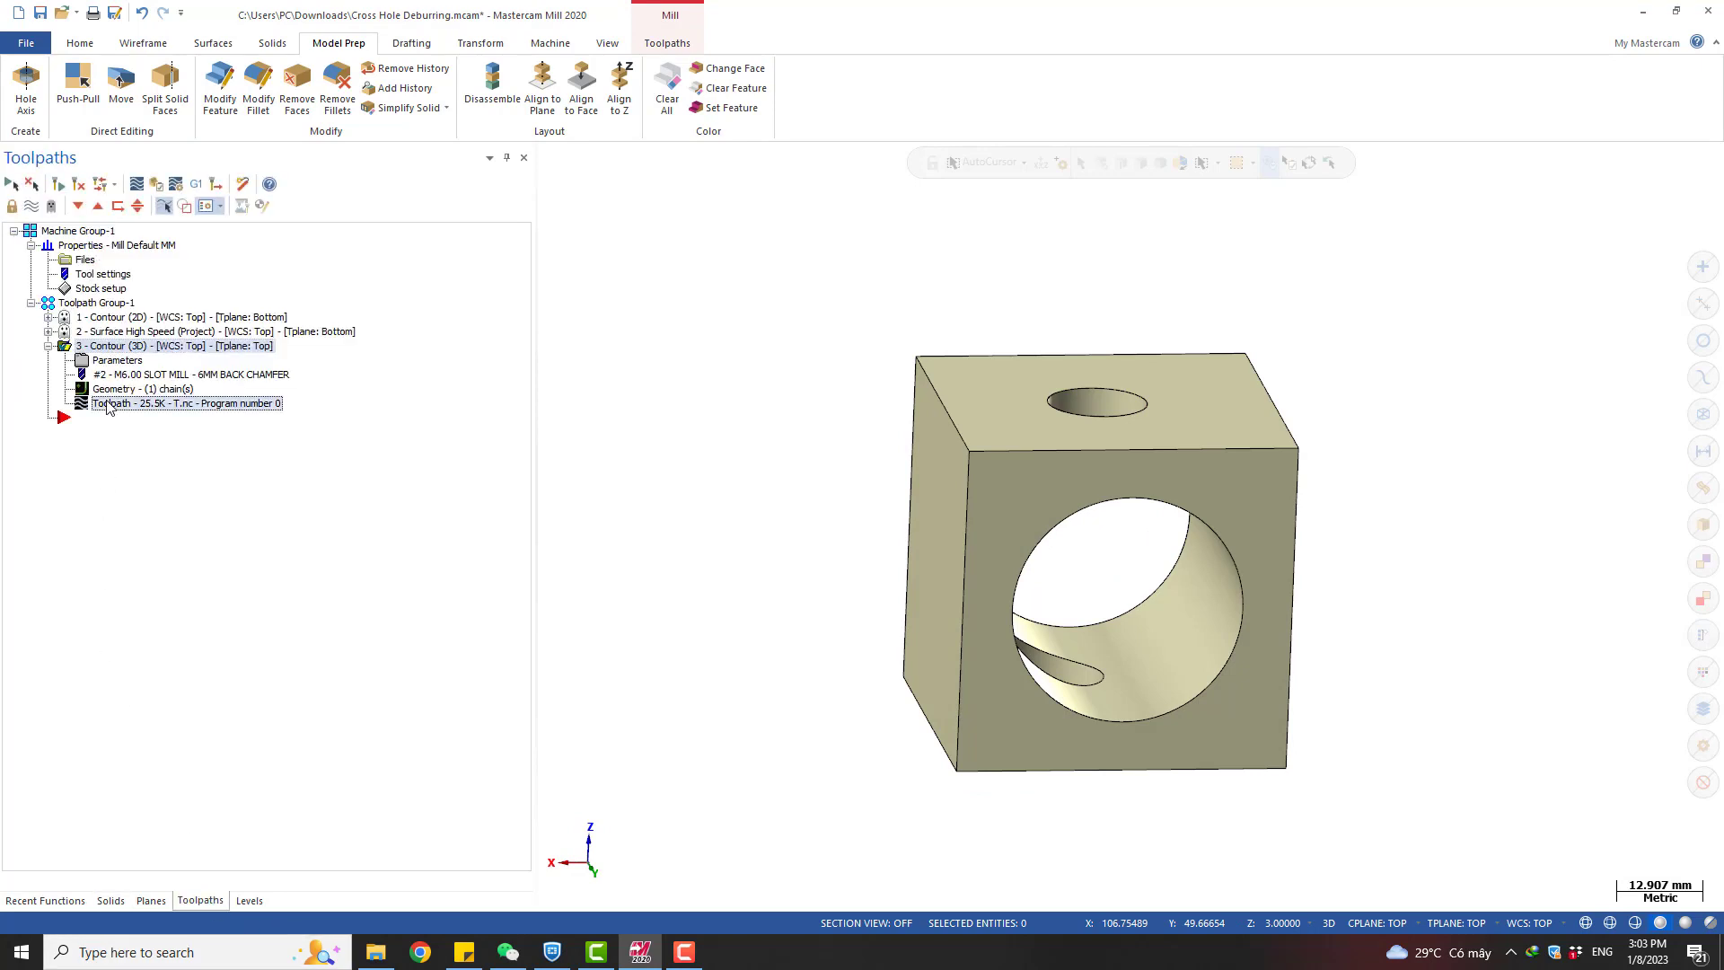
middle_click_drag(1166, 421, 1138, 386)
scroll(1138, 386, "up", 4)
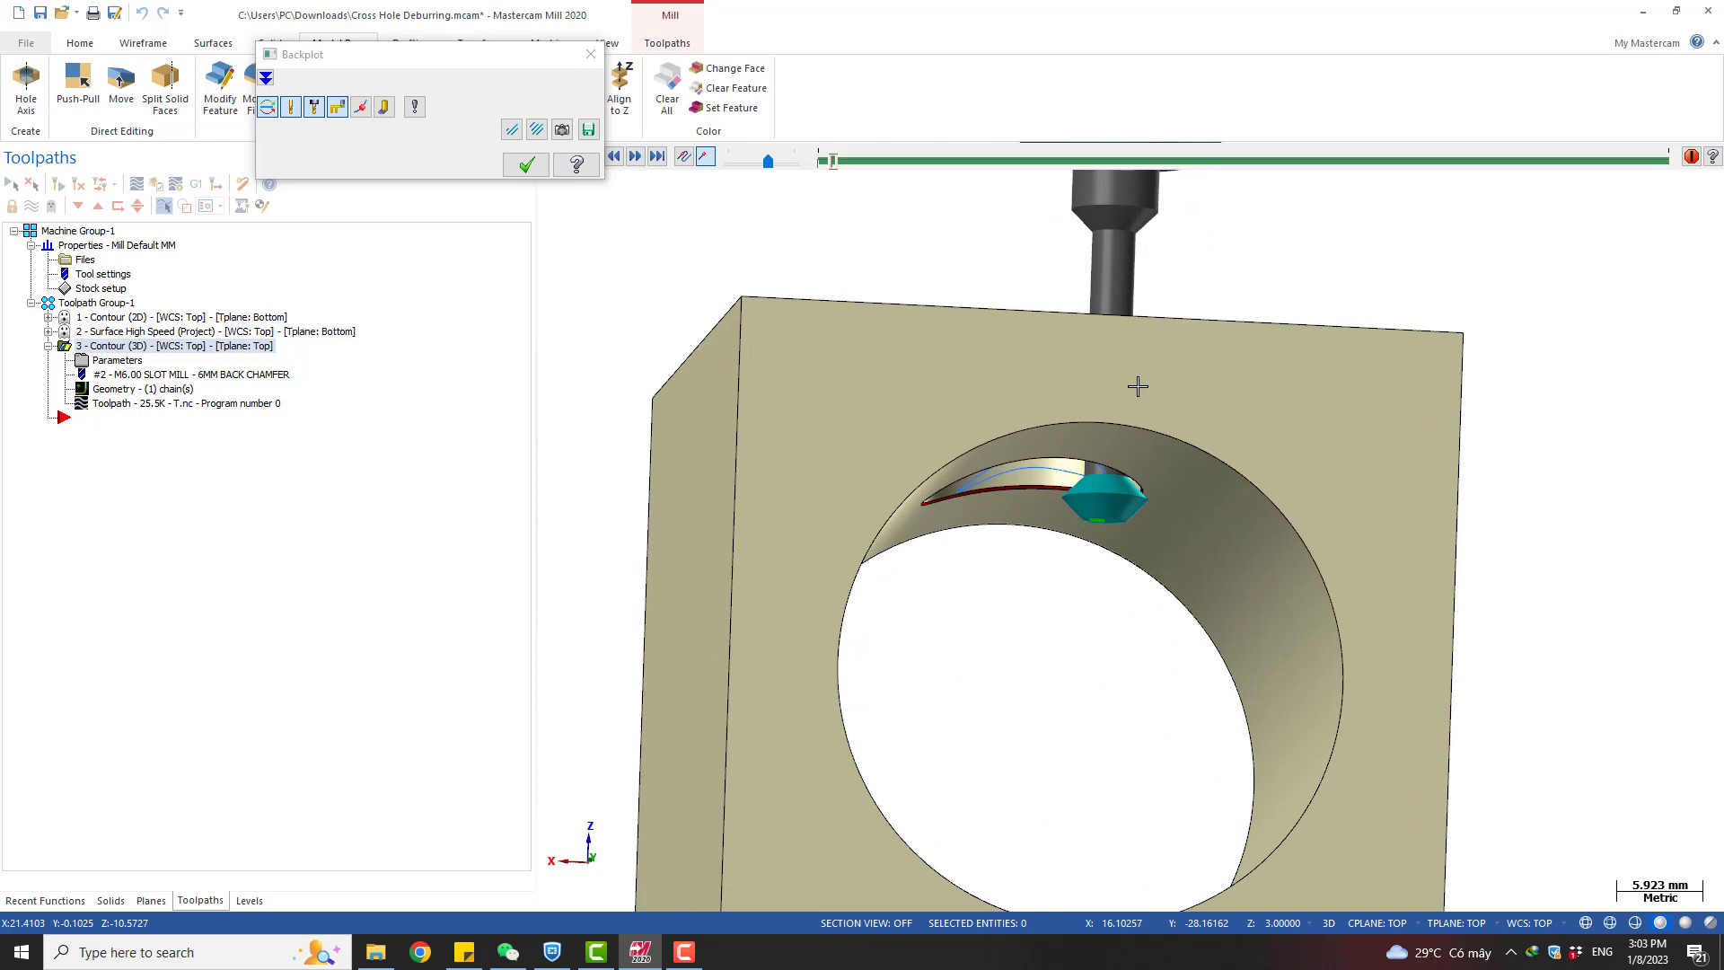
scroll(997, 499, "up", 2)
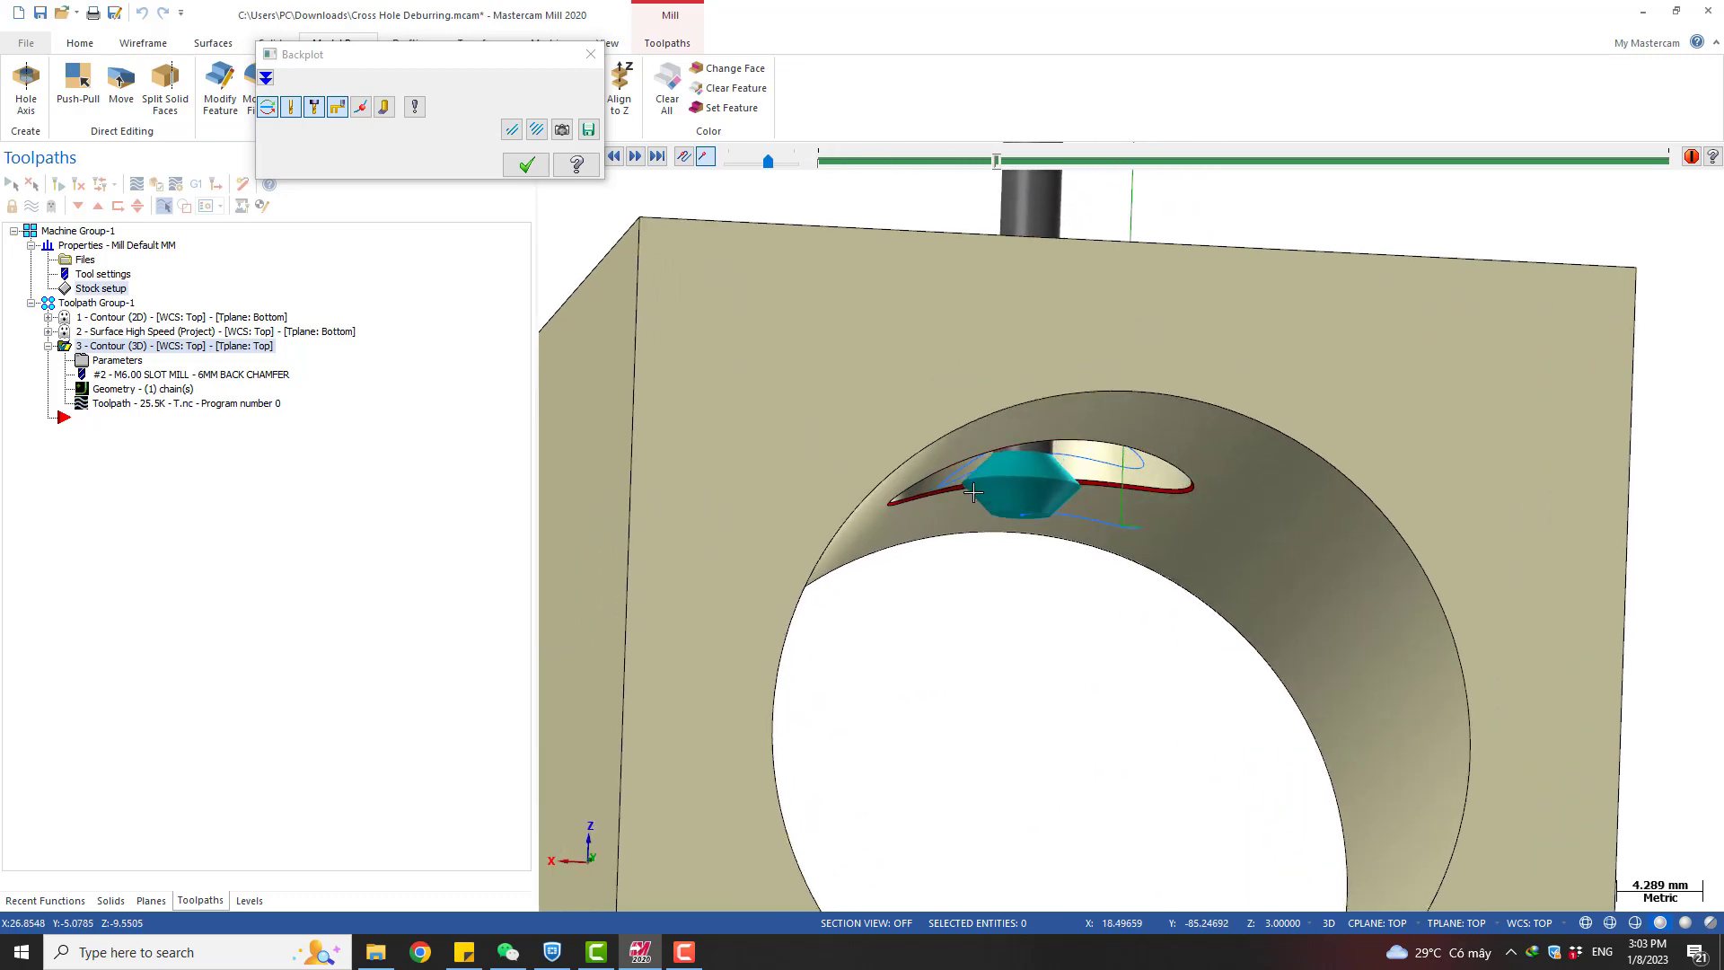
scroll(960, 492, "up", 2)
middle_click_drag(953, 501, 904, 515)
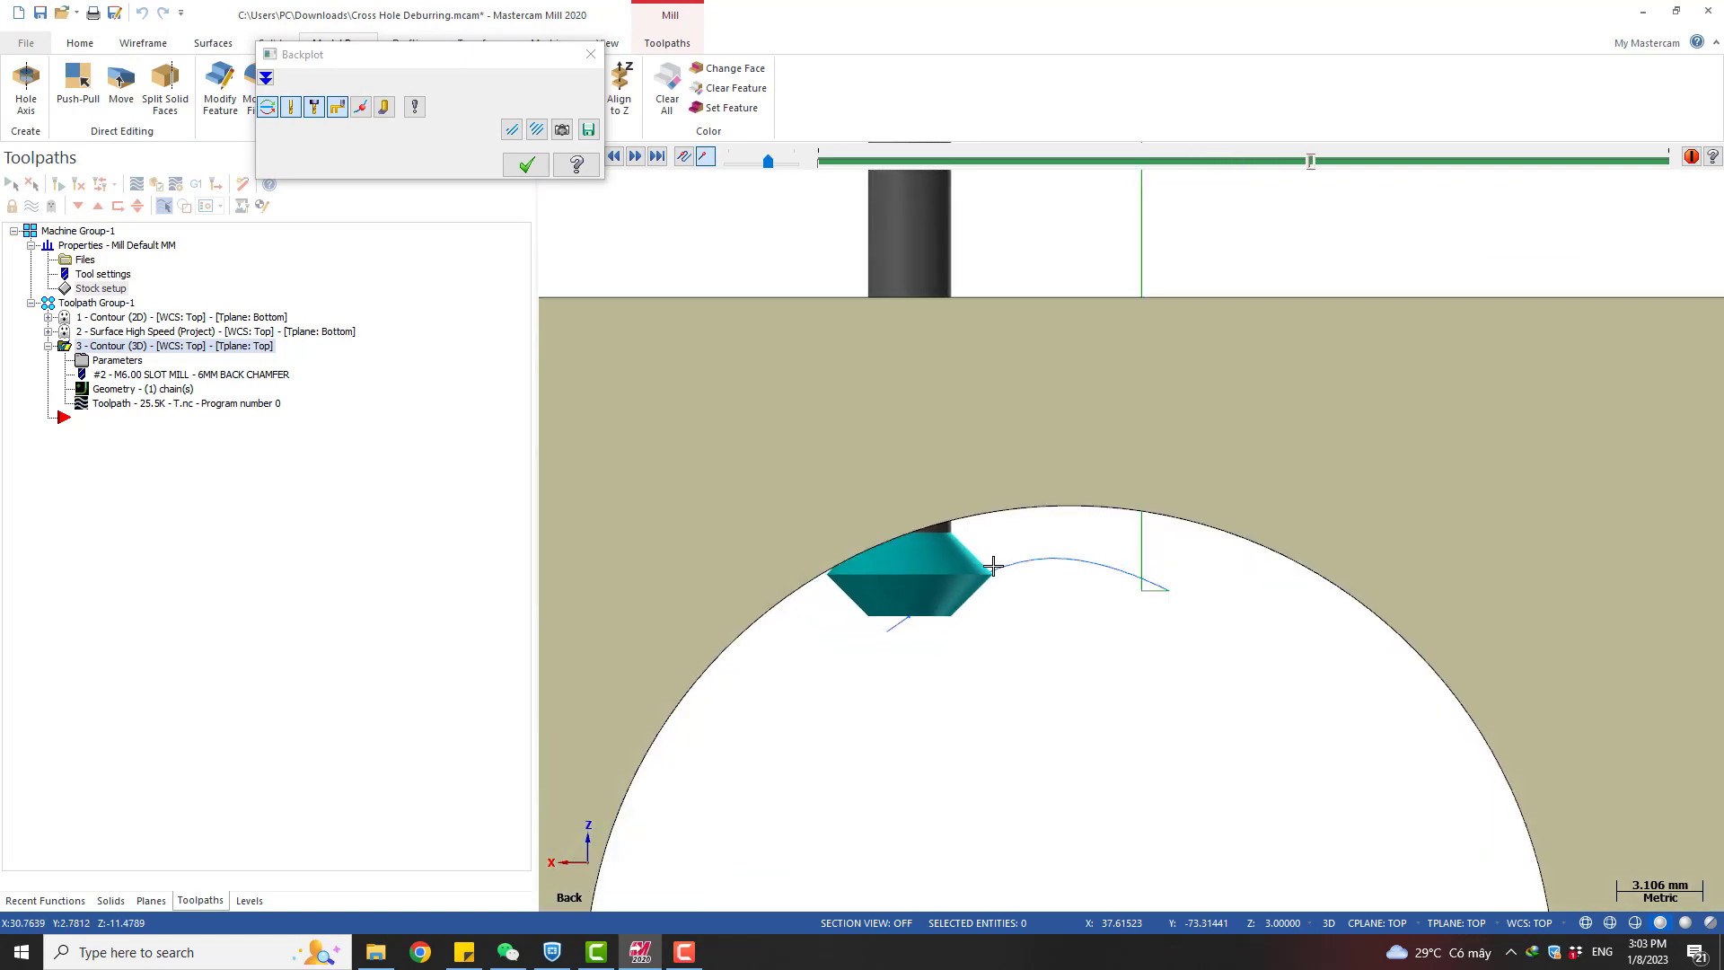
middle_click_drag(993, 565, 1000, 525)
scroll(1000, 525, "down", 3)
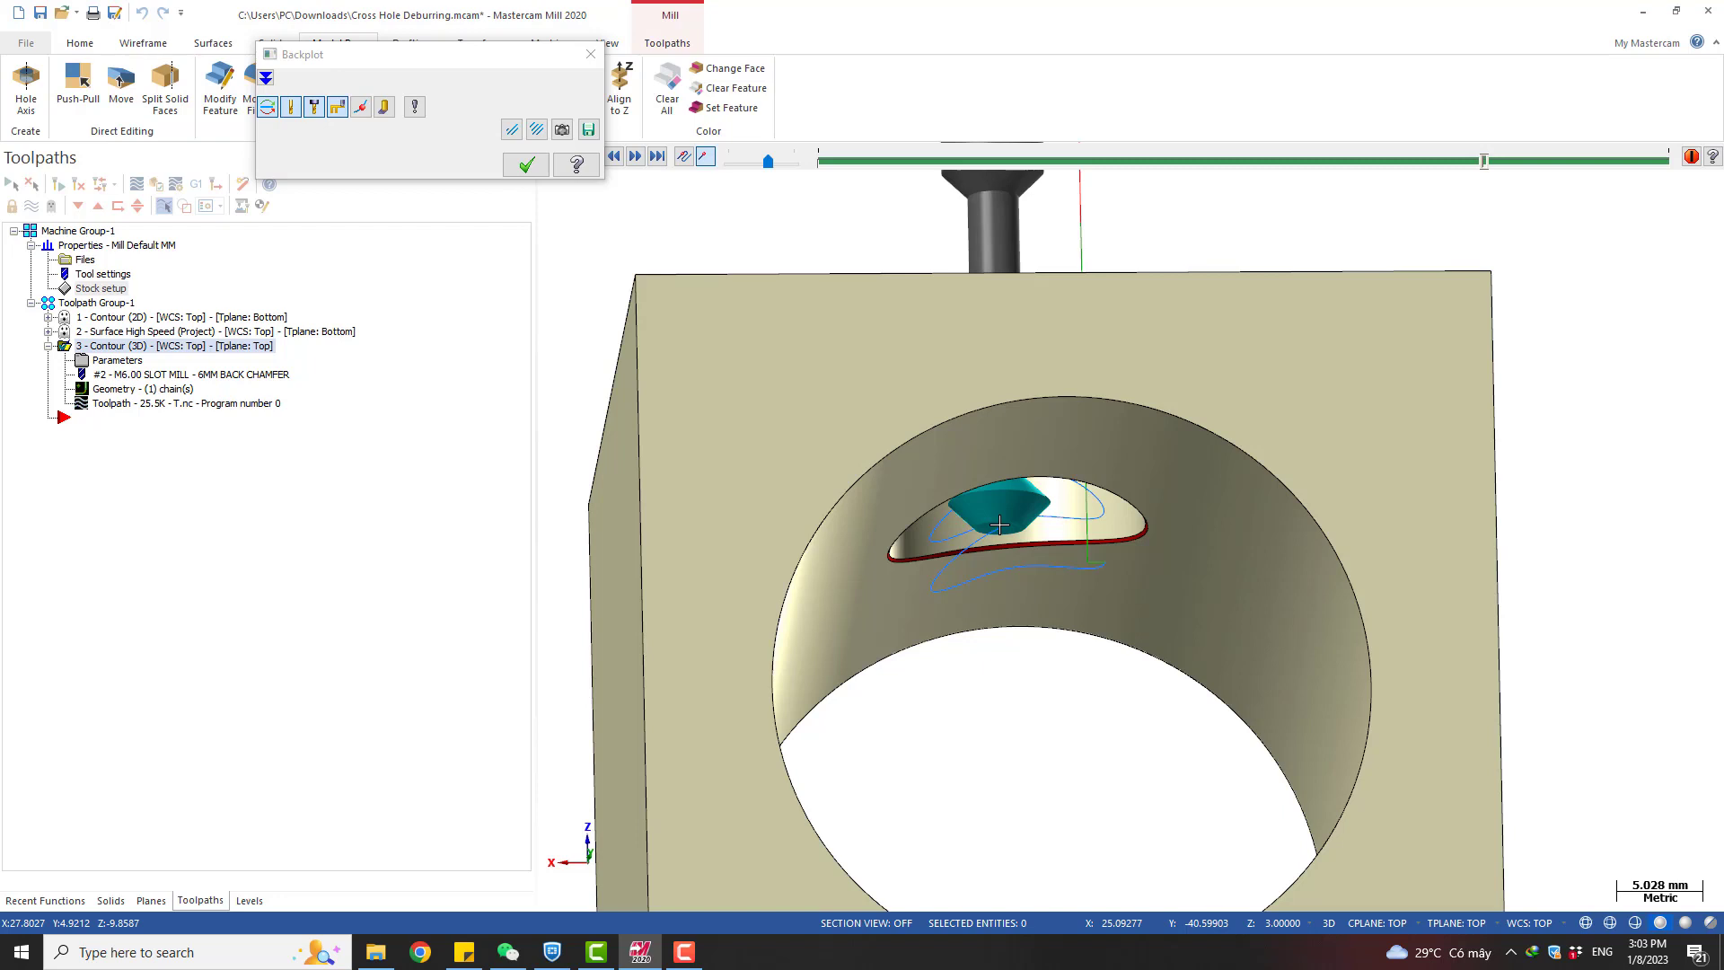
left_click(527, 164)
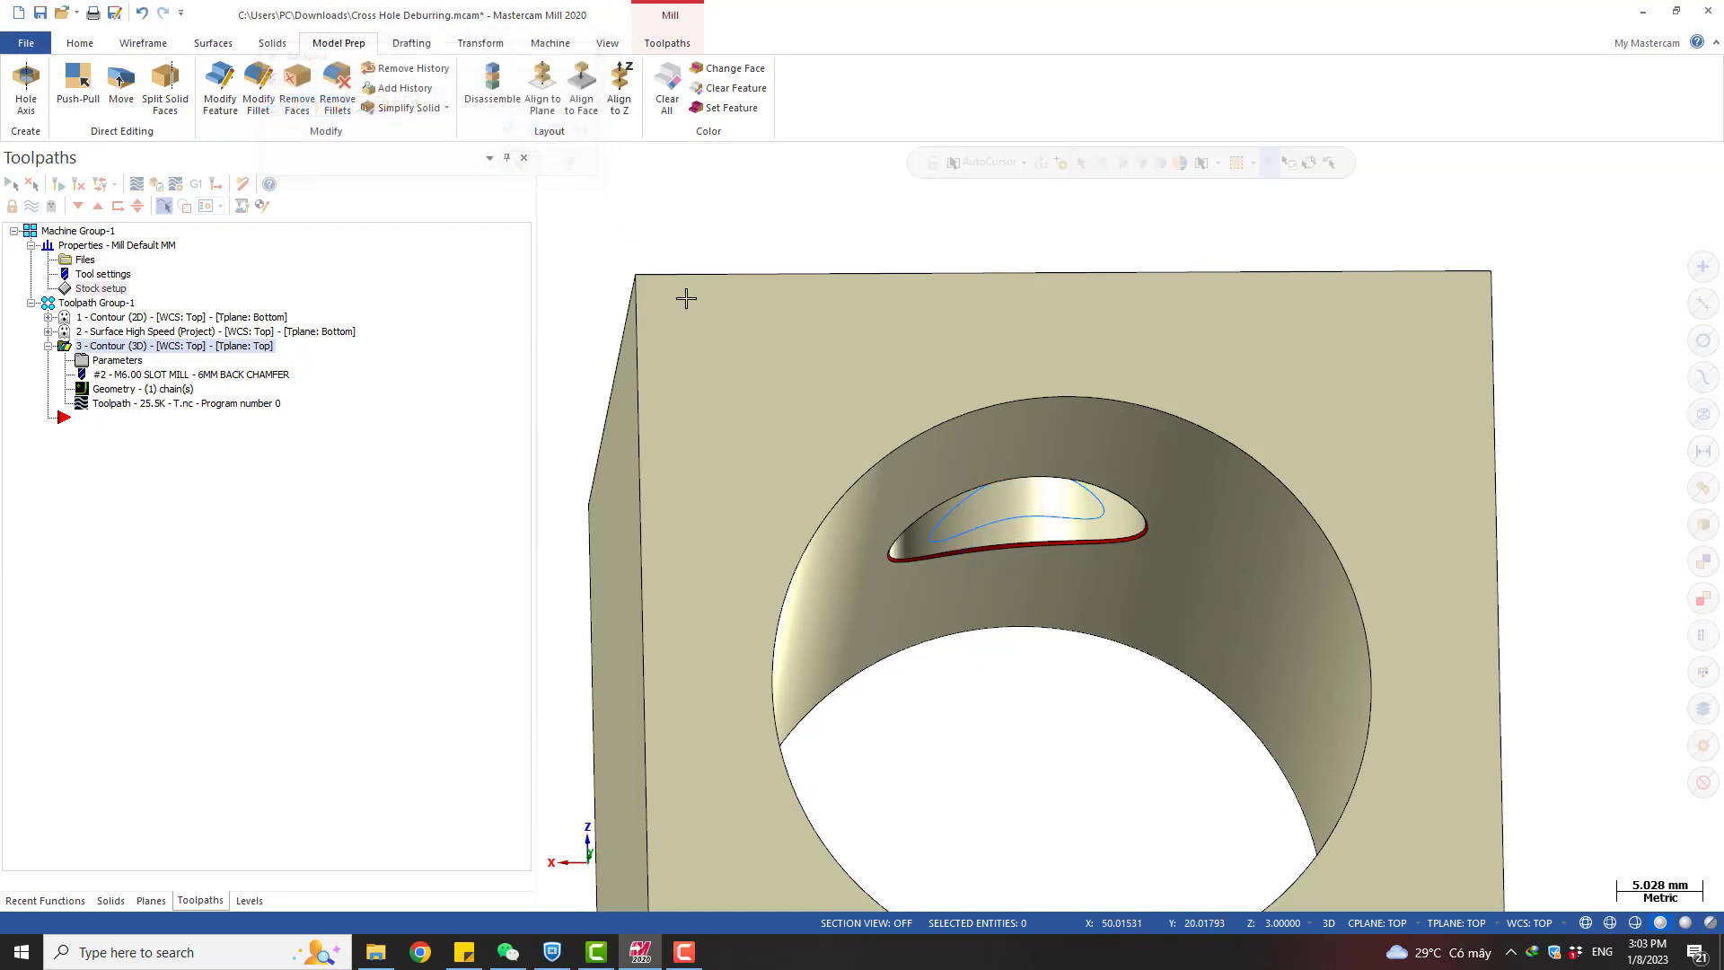